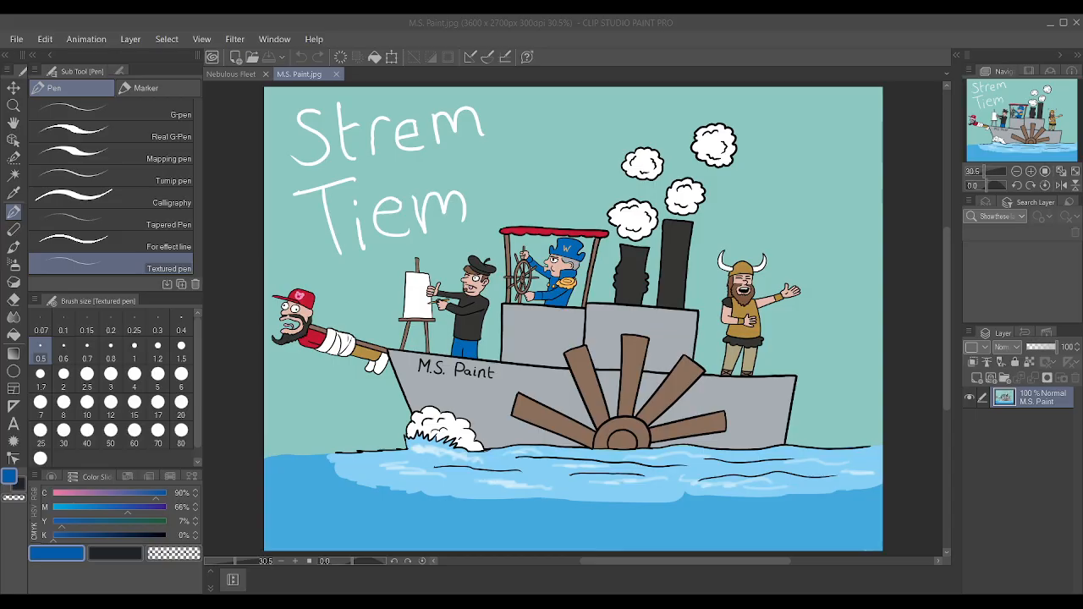
key("alt+Tab")
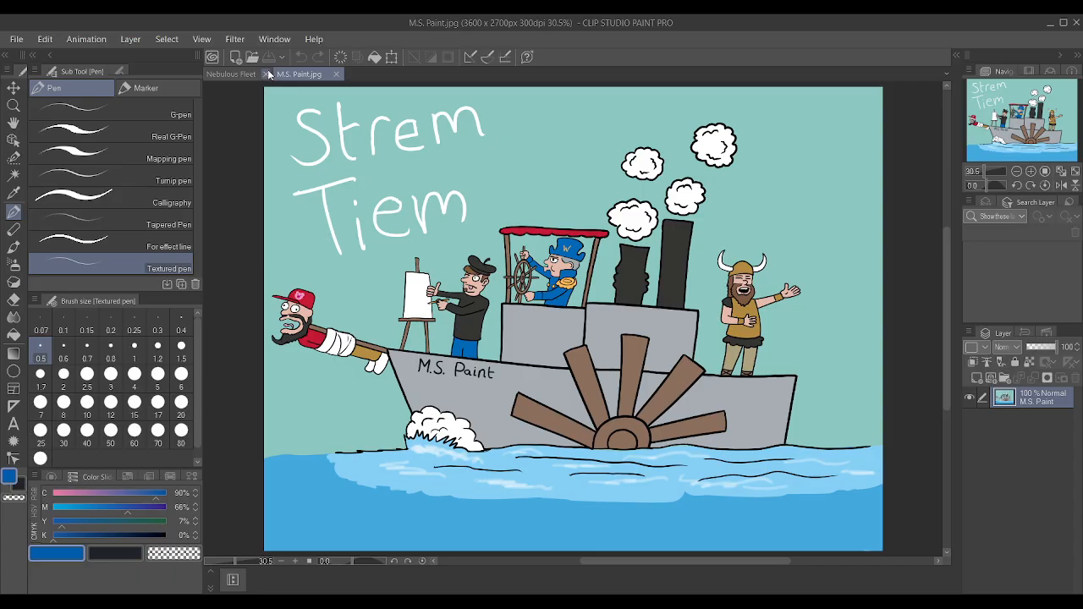
key("alt+Tab")
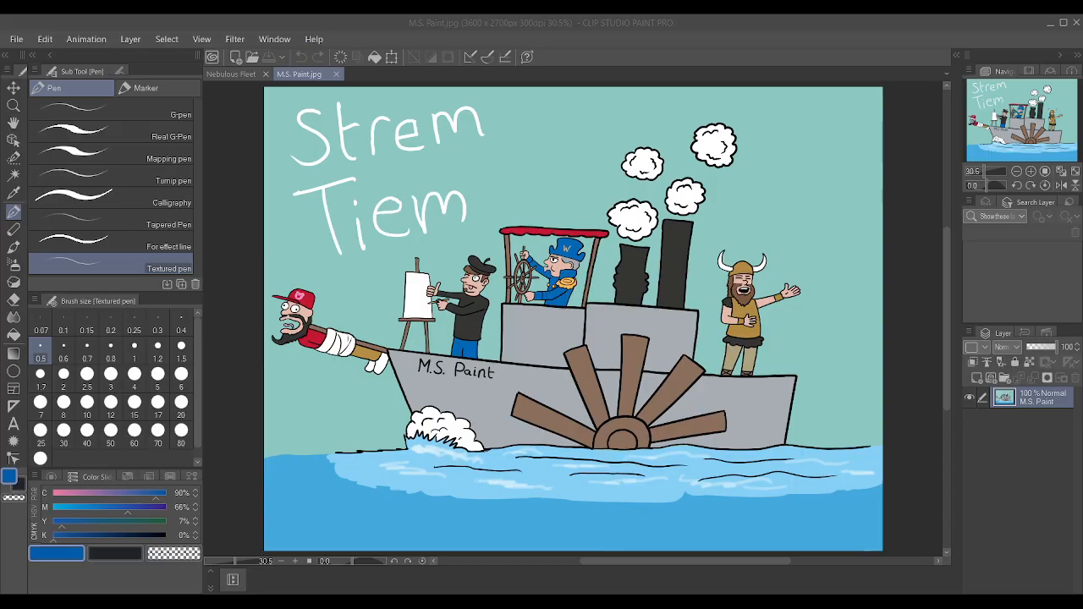
left_click(623, 427)
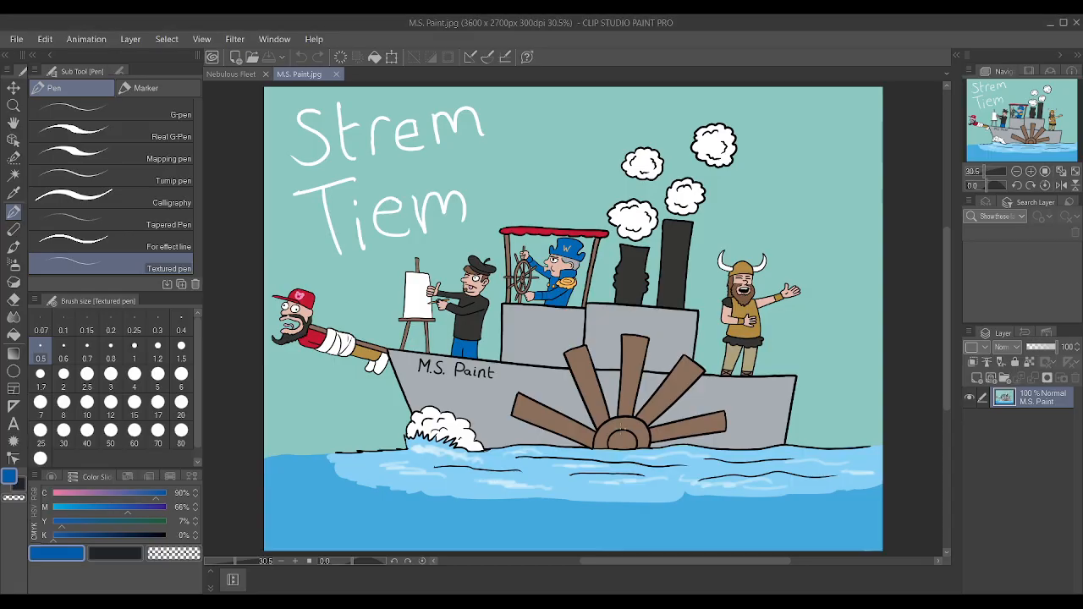
Switch to the Nebulous Fleet drawing and look over the whole line art.
left_click(231, 73)
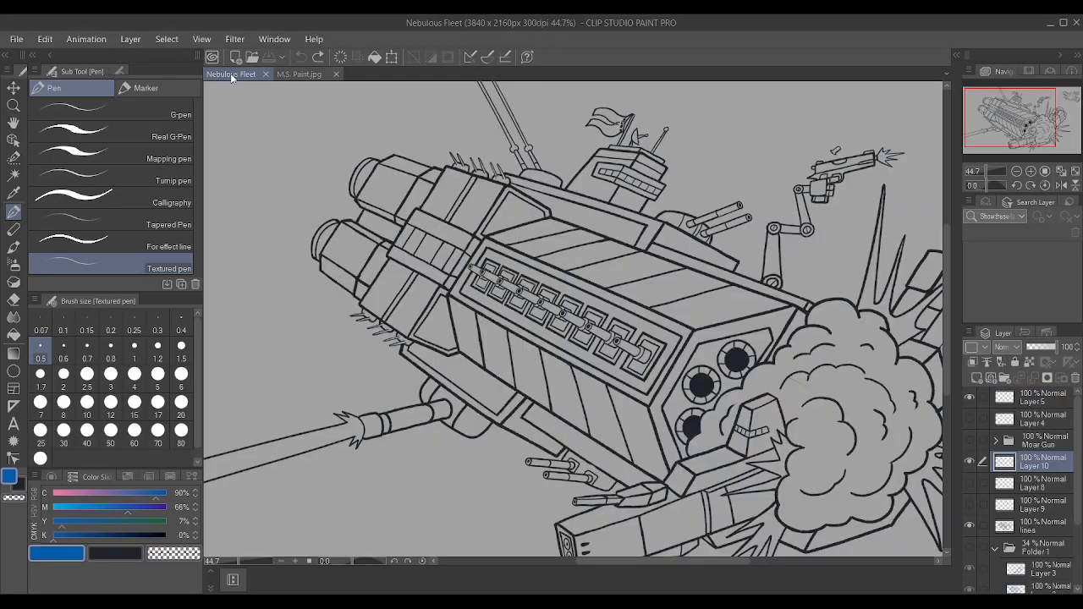
scroll(827, 383, "up", 2)
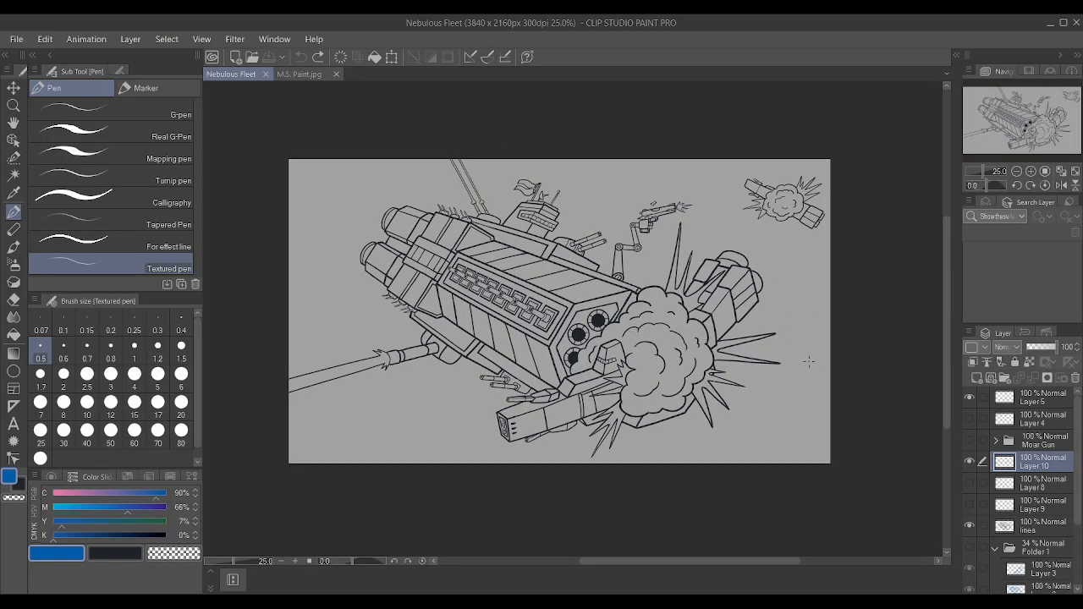
scroll(712, 346, "down", 1)
scroll(410, 271, "up", 1)
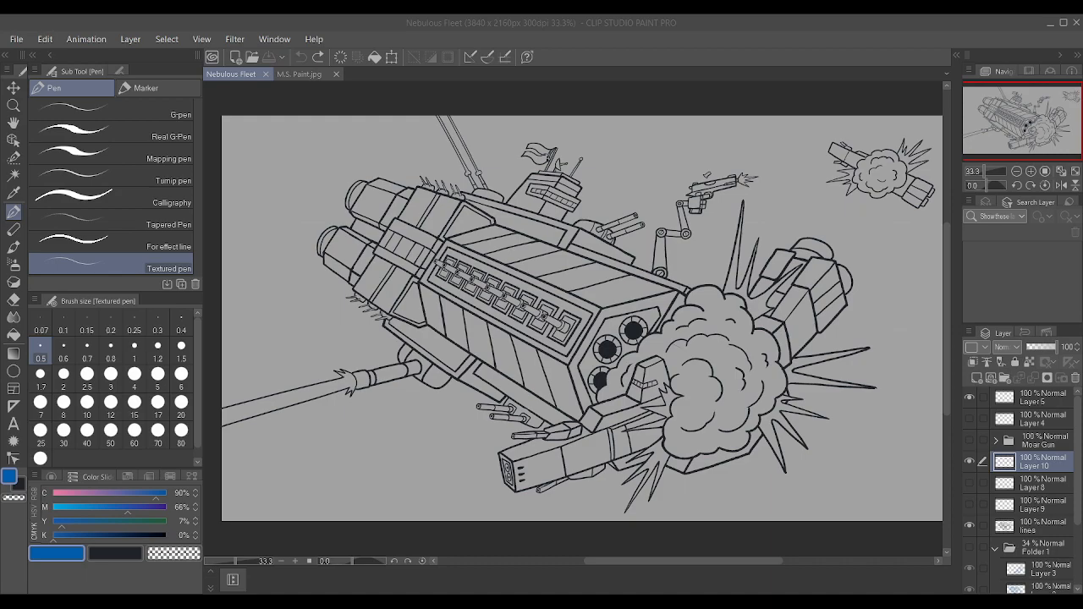
On the lines layer, draw a short detail line beside the pistol's ejection port with the Textured pen at size 0.3 in the dark colour.
left_click(708, 414)
scroll(762, 168, "up", 15)
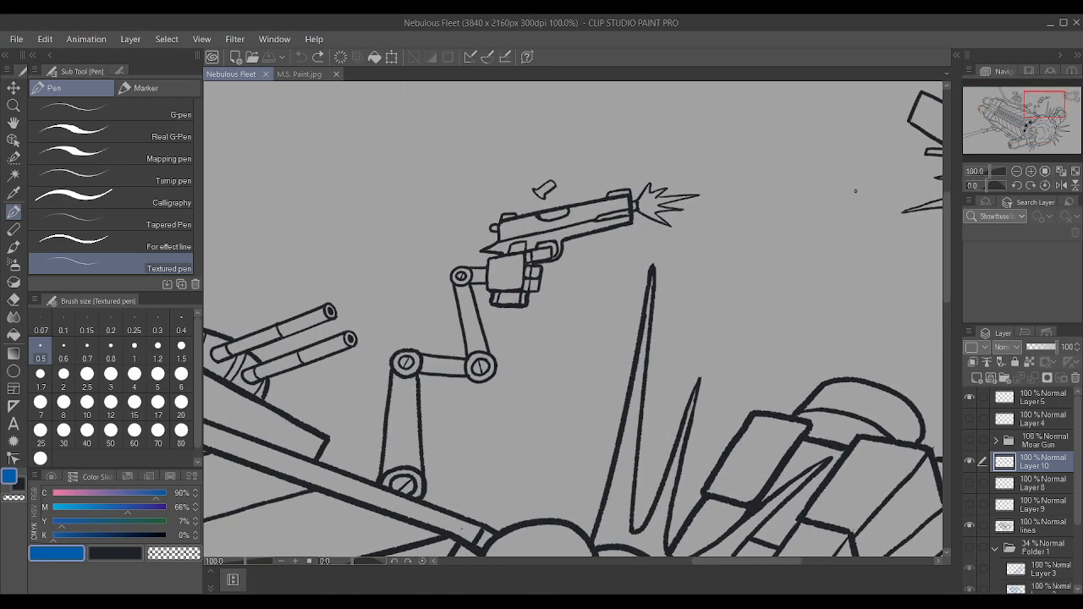
scroll(456, 198, "up", 2)
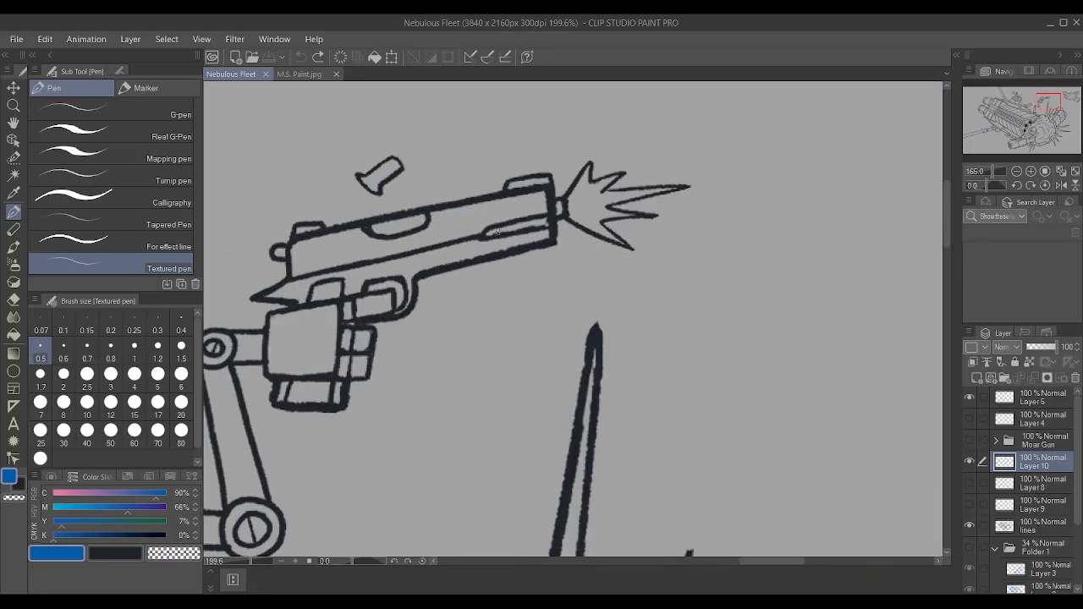
left_click(970, 525)
left_click(971, 525)
left_click(1040, 532)
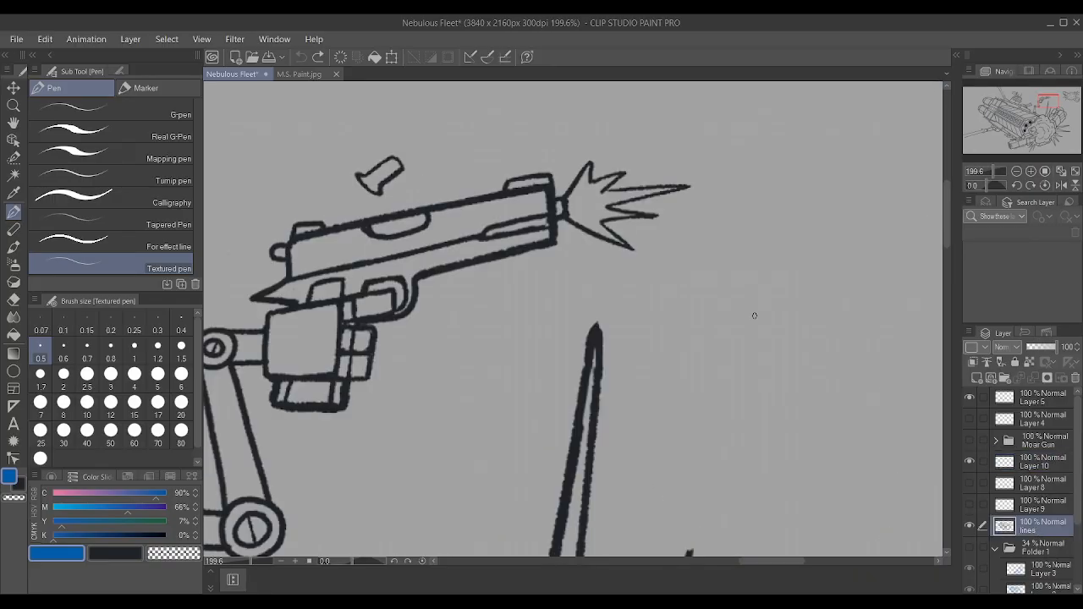
scroll(438, 216, "up", 1)
left_click(157, 323)
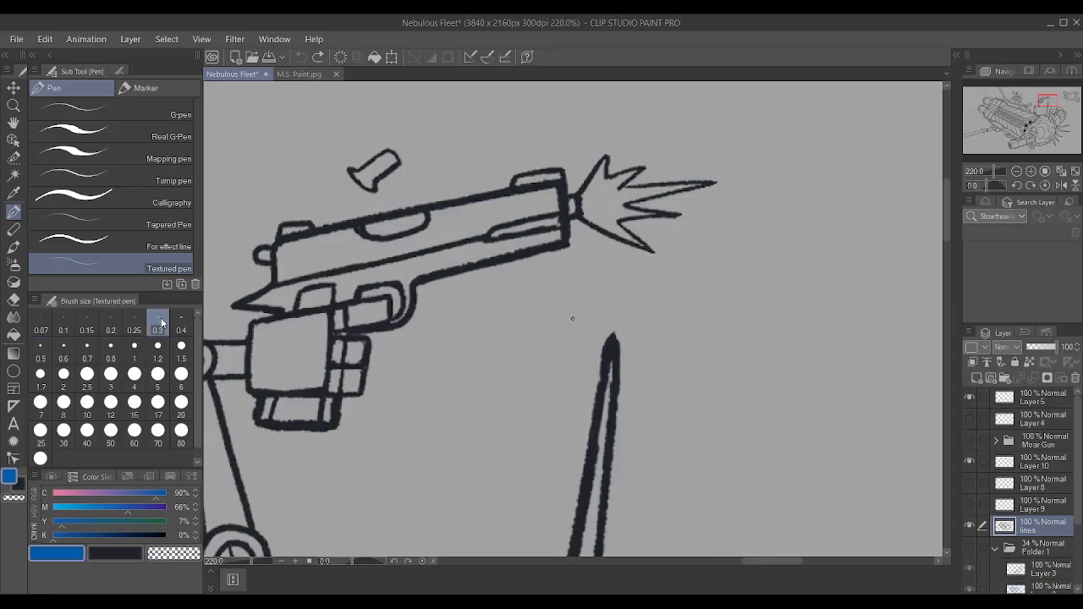
left_click(438, 218)
key("ctrl+z")
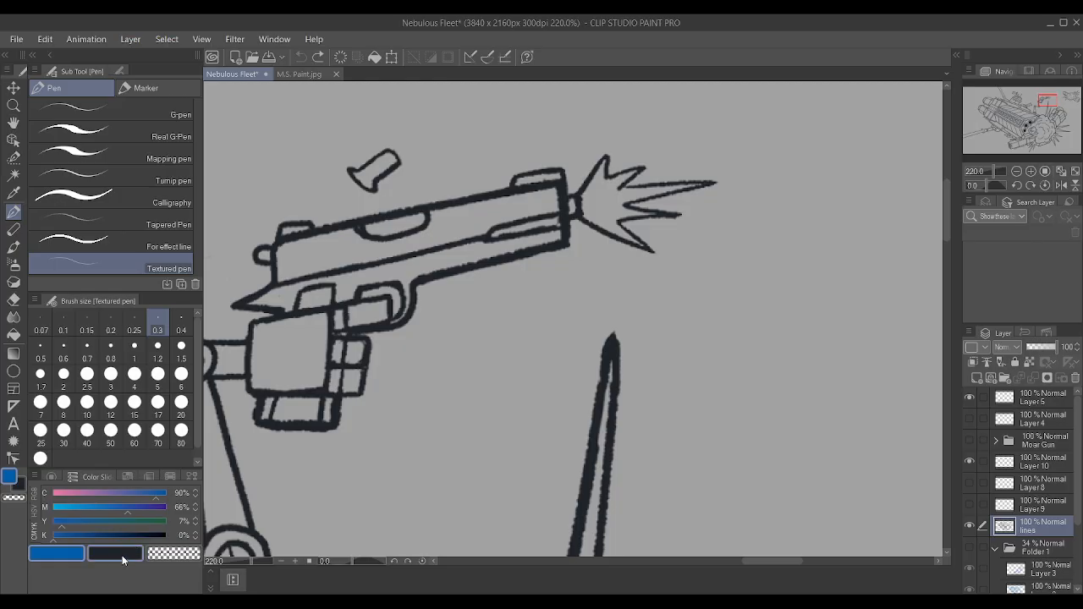
left_click(121, 556)
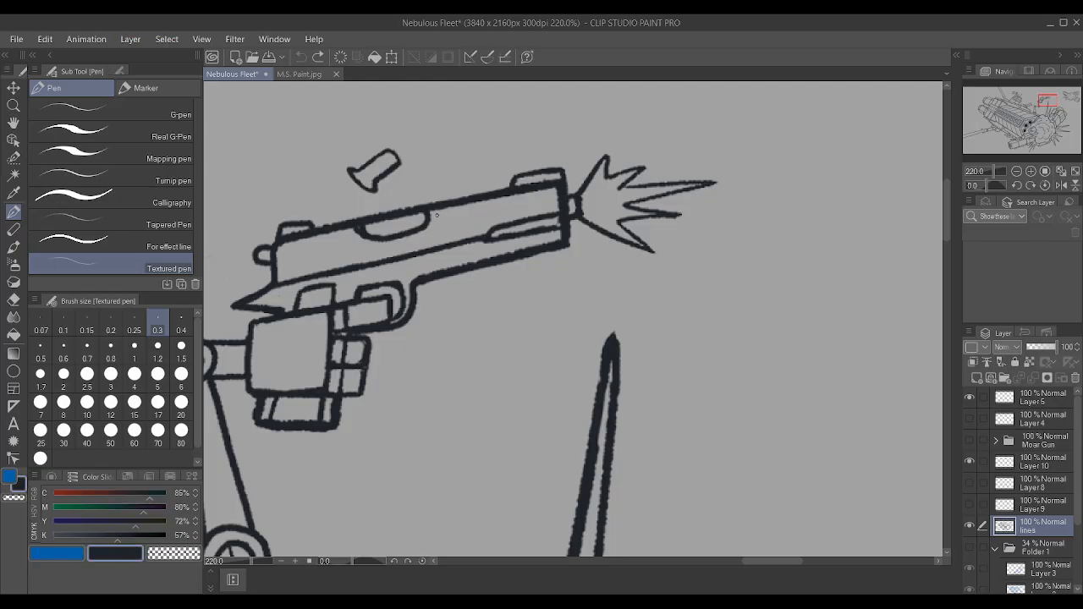
left_click_drag(437, 213, 438, 227)
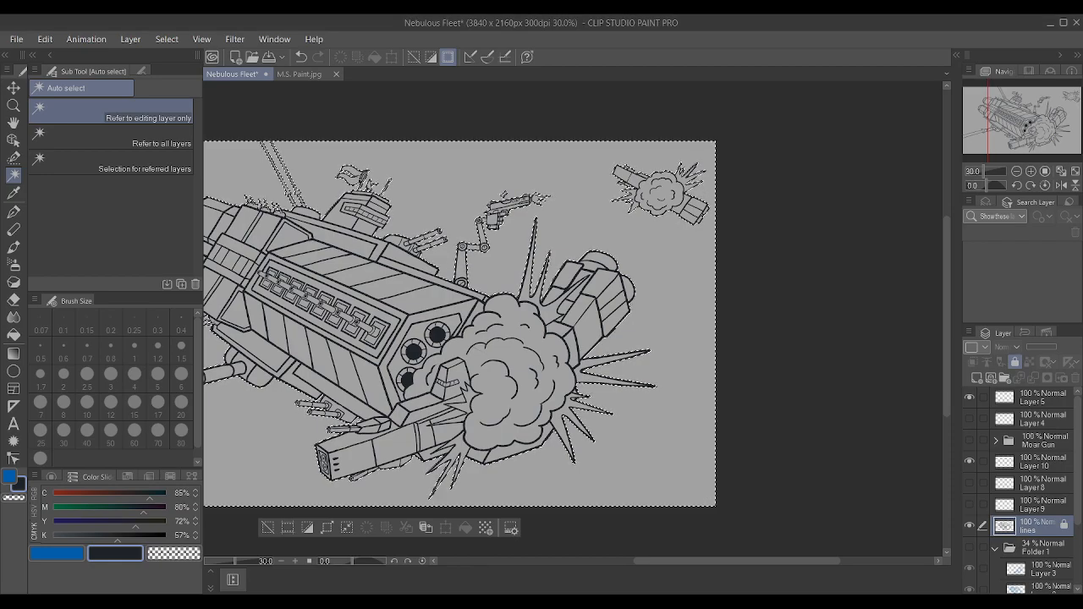
Create a new layer and place it directly beneath the lines layer, above Folder 1.
scroll(781, 353, "down", 1)
scroll(470, 220, "up", 3)
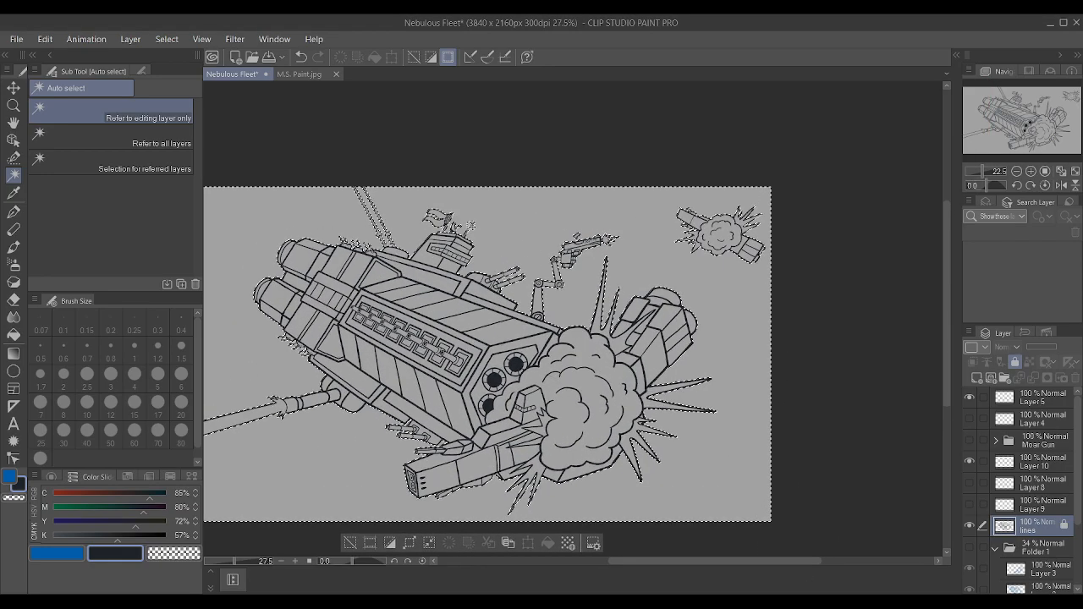
scroll(474, 218, "down", 3)
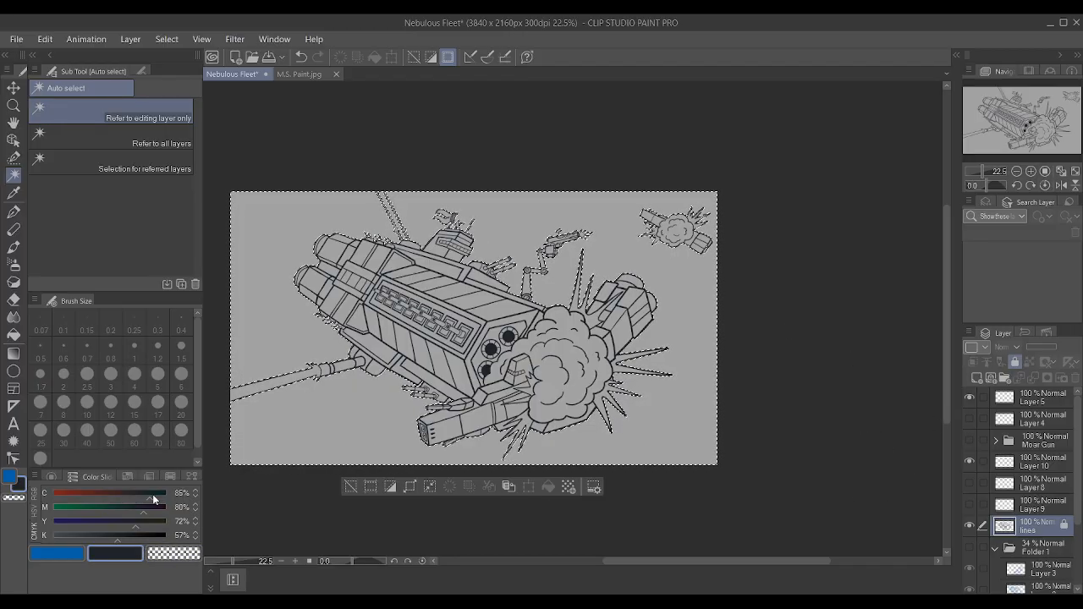
left_click(977, 377)
left_click_drag(1039, 531, 1048, 565)
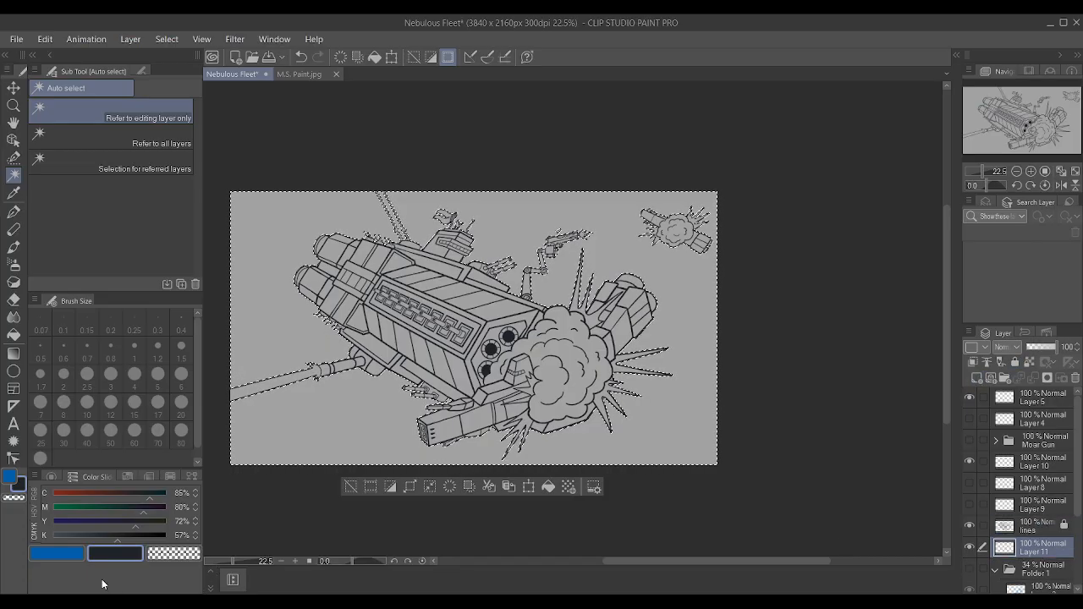
Set the dark colour to Y 70% and K 39% and fill the selected background around the ships on the new layer.
left_click(96, 535)
left_click(132, 521)
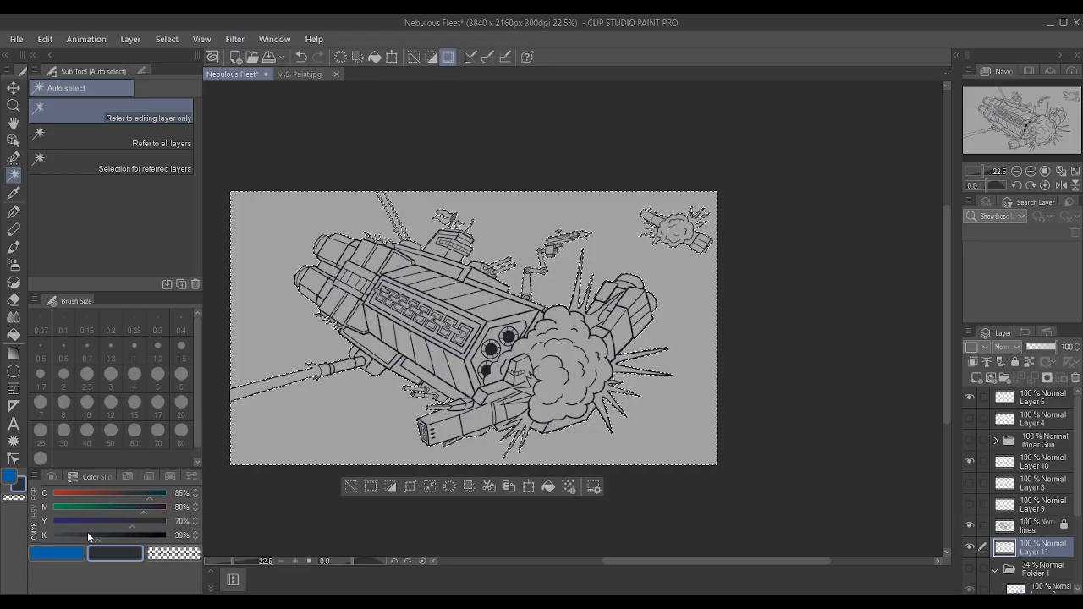
left_click(13, 335)
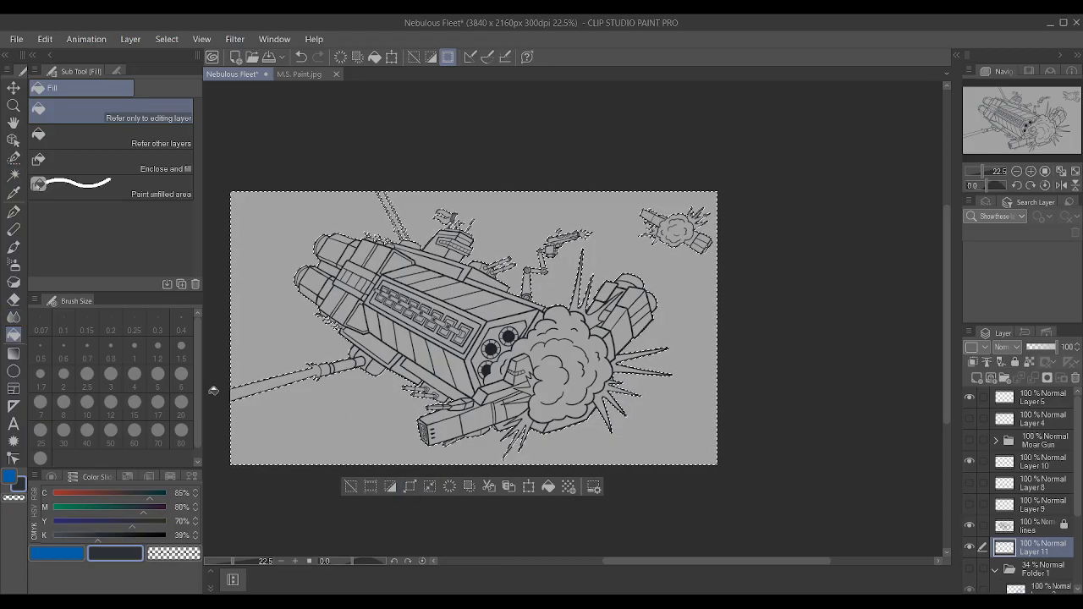
left_click(311, 410)
left_click(373, 215)
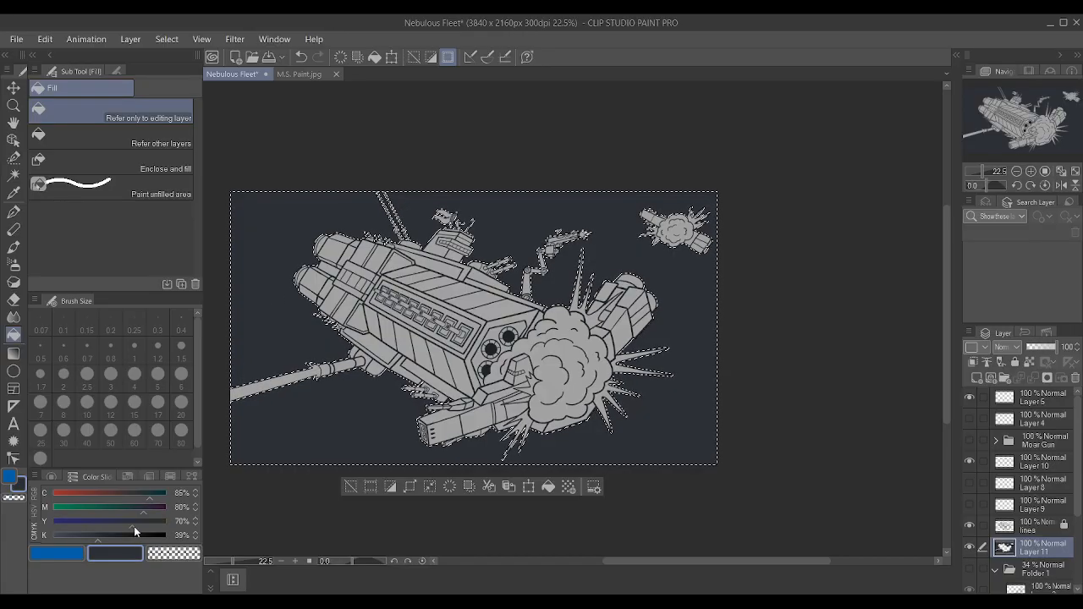
Adjust the colour to Y 62% and K 53% and paint over the selected background with an enlarged Textured pen.
left_click_drag(127, 521, 108, 534)
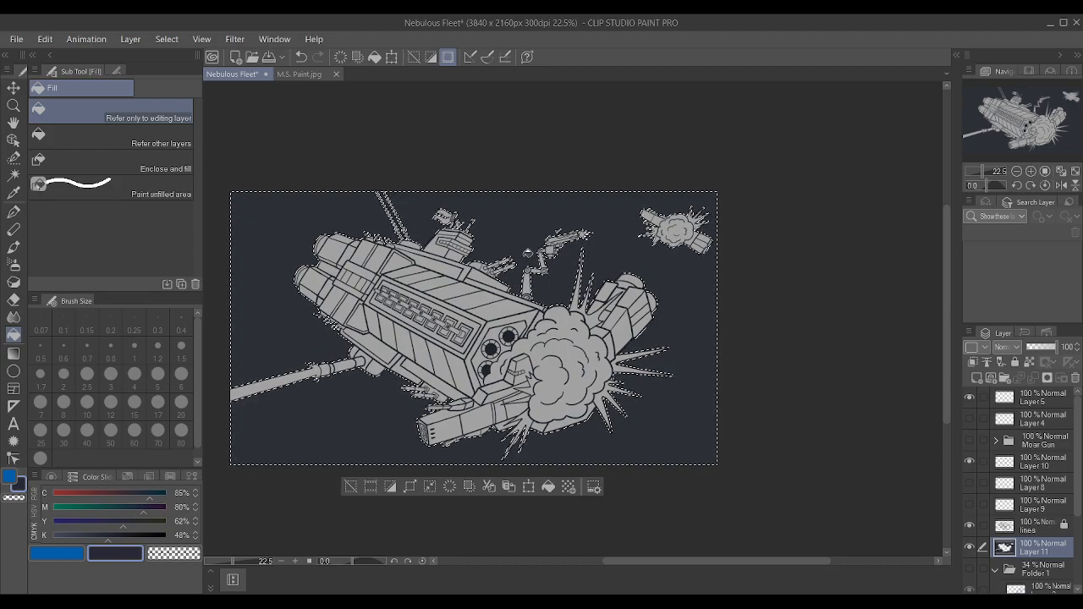
key("p")
key("bracketright")
key("bracketright")
key("bracketright")
key("bracketright")
key("bracketright")
key("bracketright")
key("bracketright")
key("bracketright")
key("bracketright")
key("bracketright")
key("bracketright")
key("bracketright")
key("bracketright")
key("bracketright")
key("bracketright")
key("bracketright")
key("bracketright")
key("bracketright")
key("bracketright")
key("bracketright")
key("bracketright")
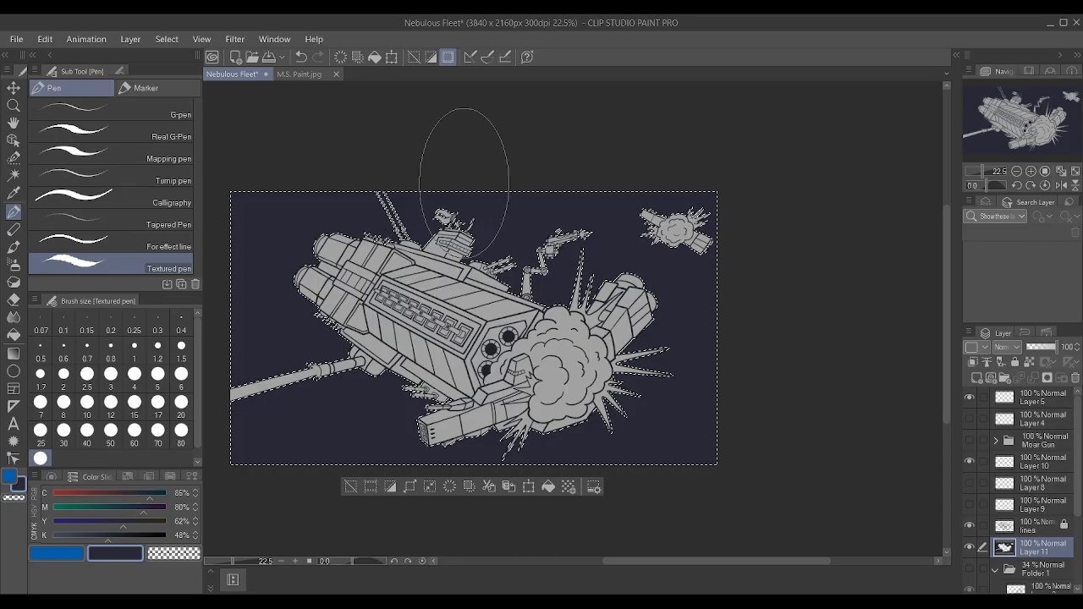
left_click_drag(105, 539, 114, 539)
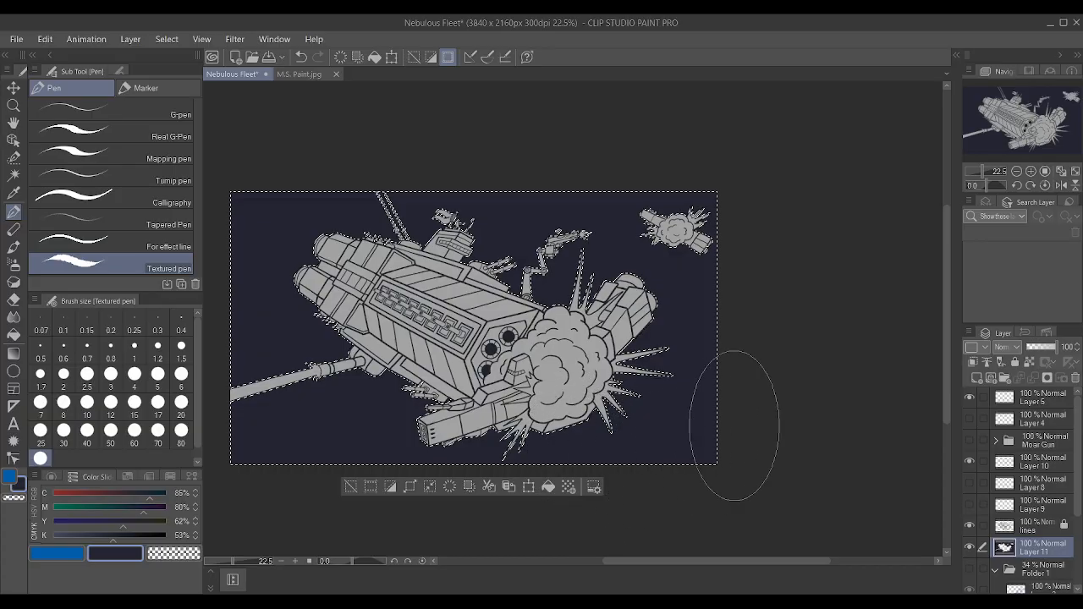
Clear the selection to check the background colour against the ships, and restore the selection.
key("ctrl+d")
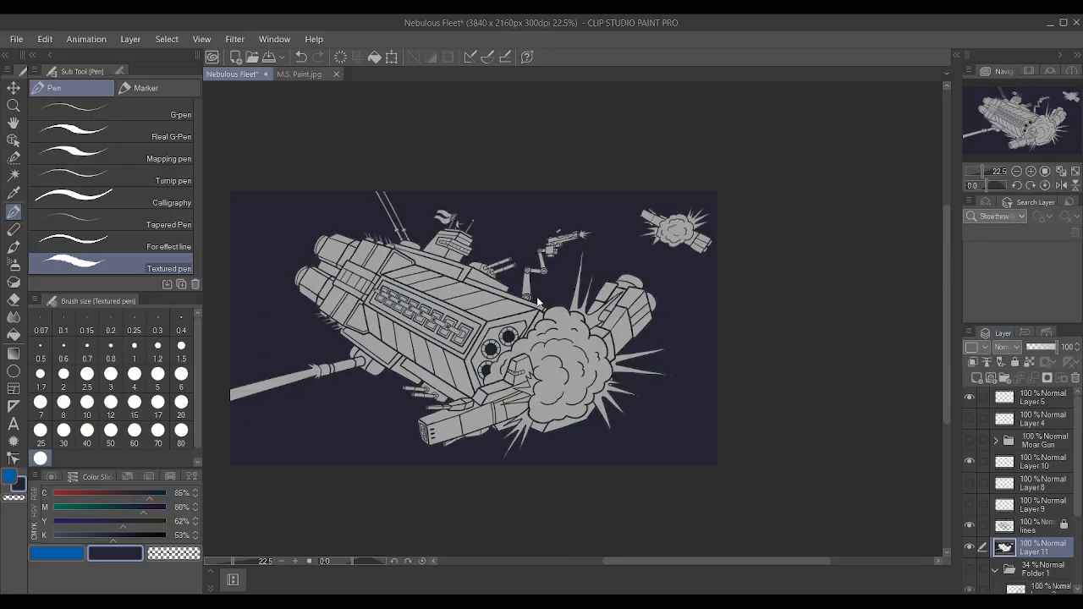
key("ctrl+z")
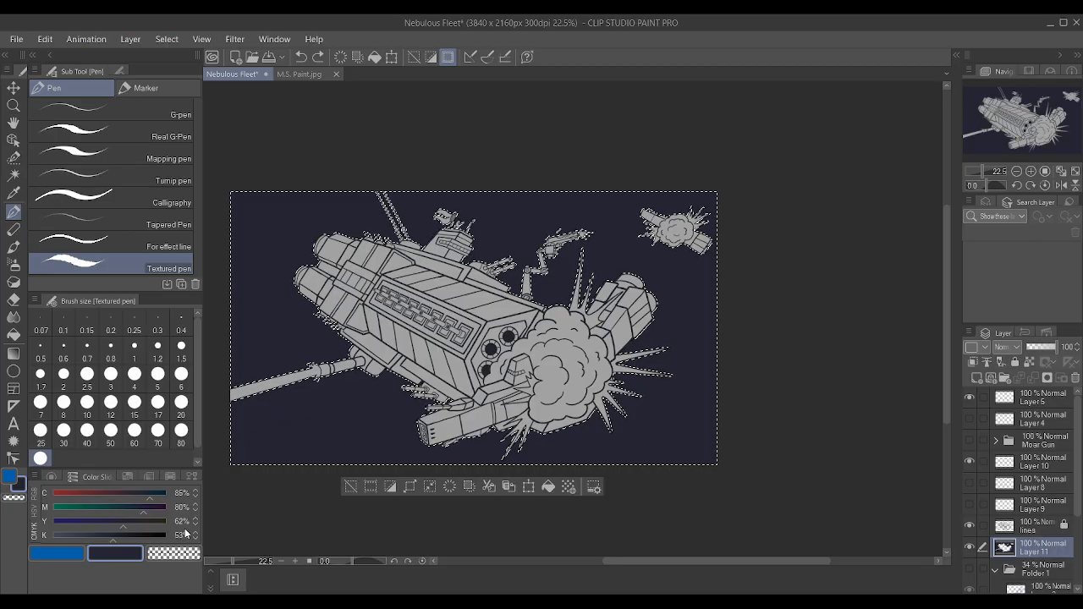
left_click(406, 487)
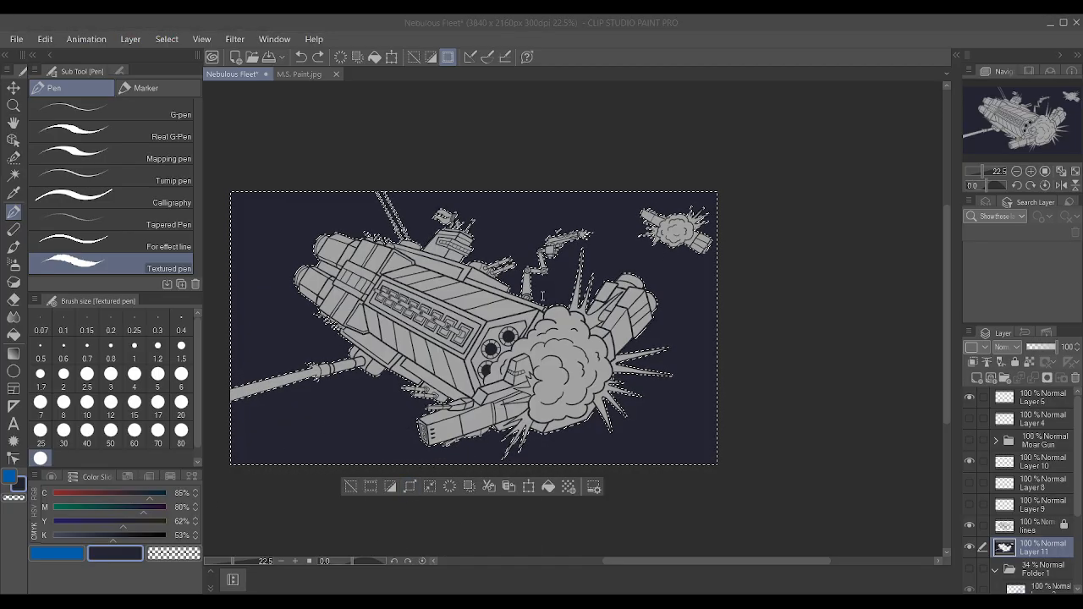
left_click(667, 291)
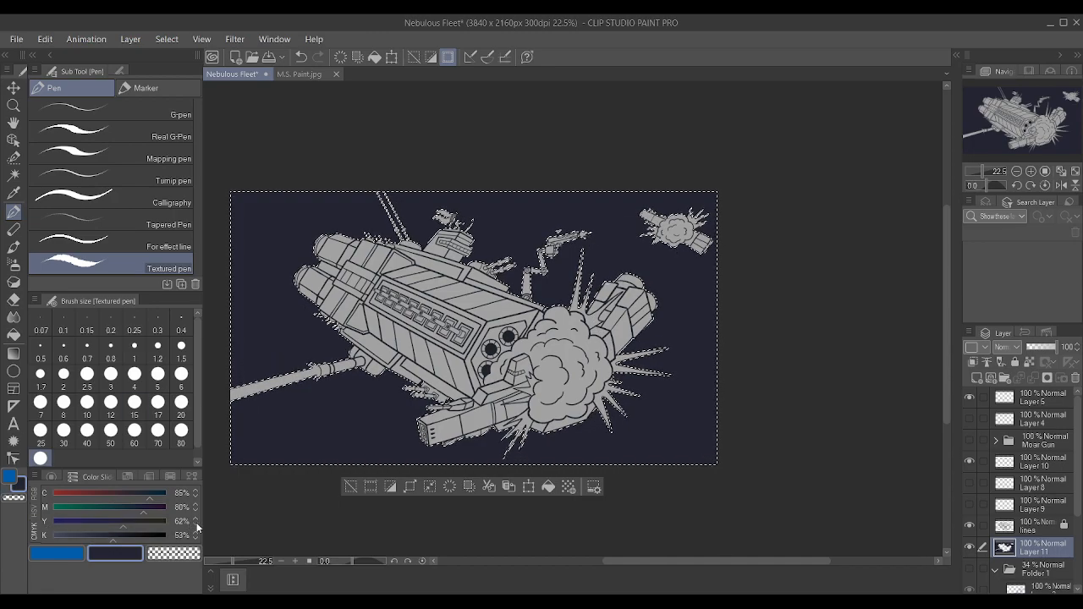
Set the colour to M 86% and K 55% and repaint the selected background with the large Textured pen.
left_click(195, 505)
left_click(195, 505)
left_click(196, 505)
left_click(196, 505)
left_click(196, 506)
left_click(196, 505)
left_click(196, 539)
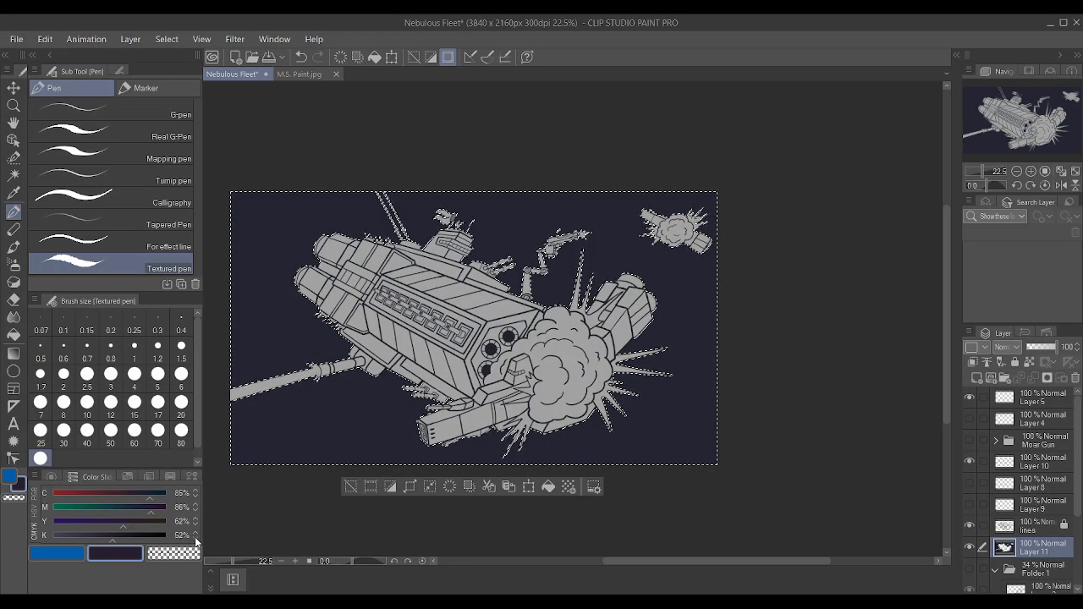
left_click(195, 533)
left_click(195, 533)
left_click(196, 533)
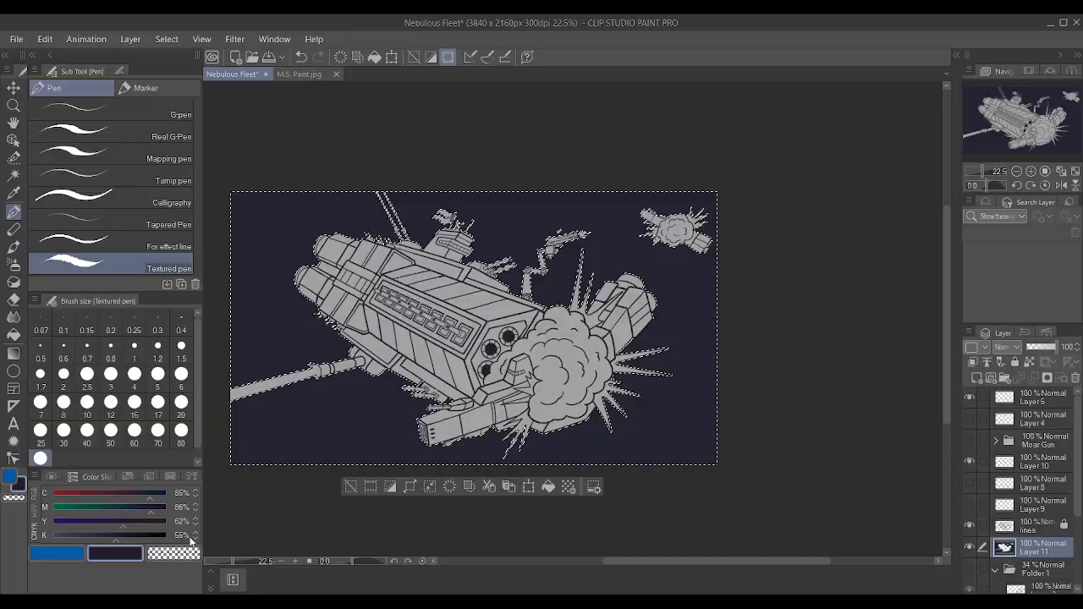
key("p")
key("p")
mouse_move(257, 254)
left_mouse_down()
mouse_move(258, 226)
mouse_move(799, 174)
left_mouse_up()
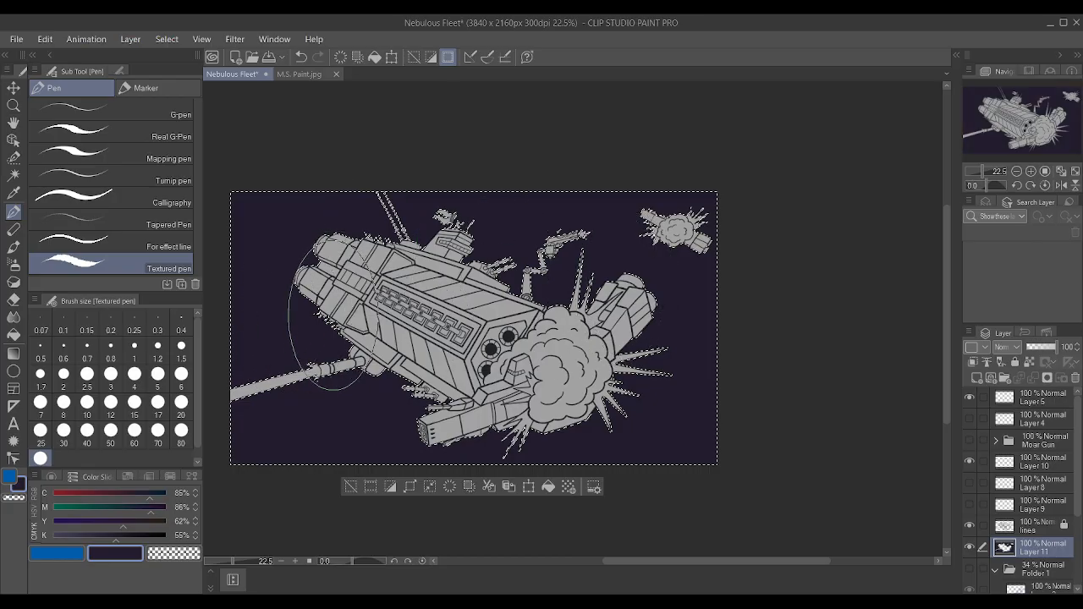
Deselect to inspect the repainted purple background at different magnifications, restore the selection, and examine the outline's edges up close.
key("ctrl+d")
scroll(582, 313, "up", 5)
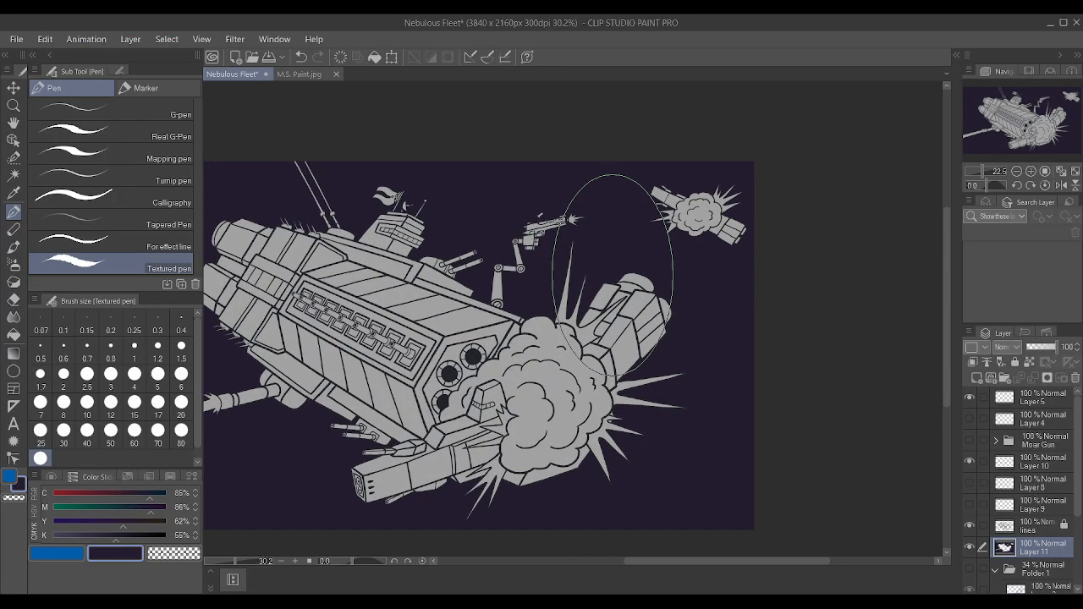
scroll(546, 270, "down", 5)
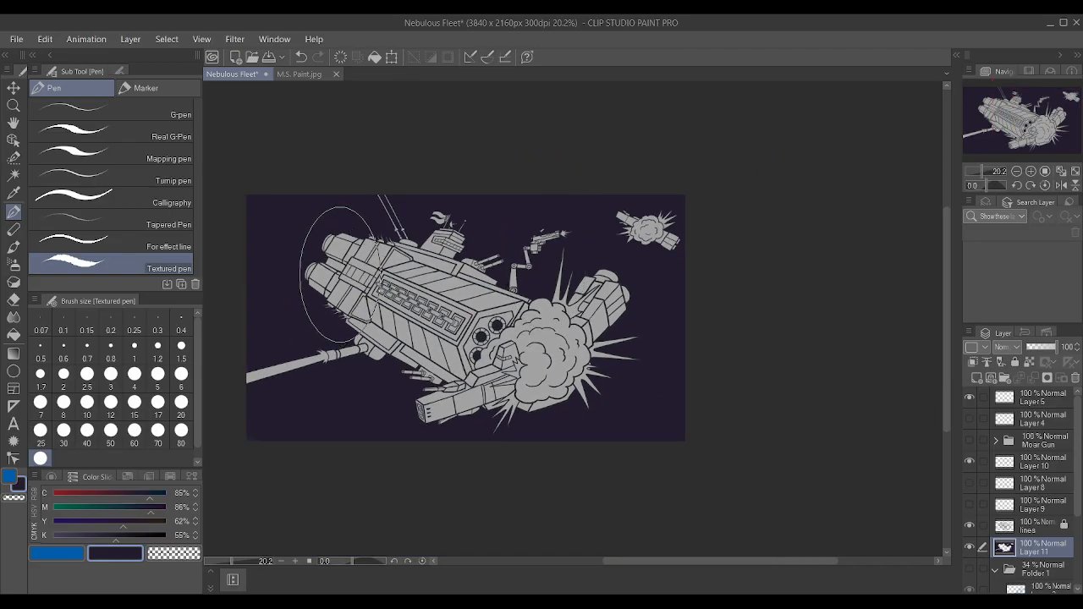
scroll(430, 258, "up", 1)
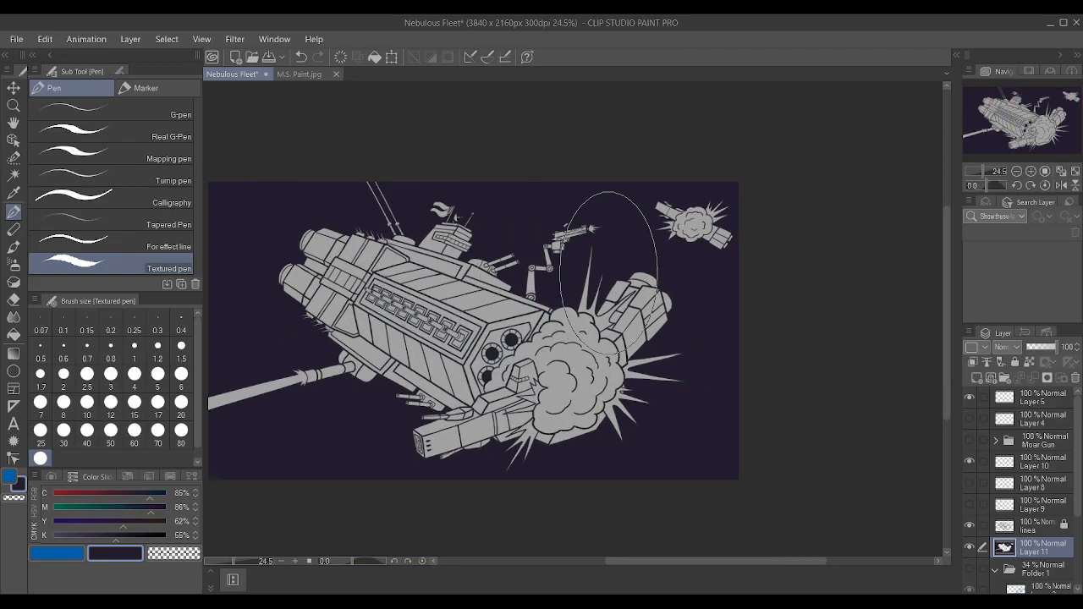
key("ctrl+z")
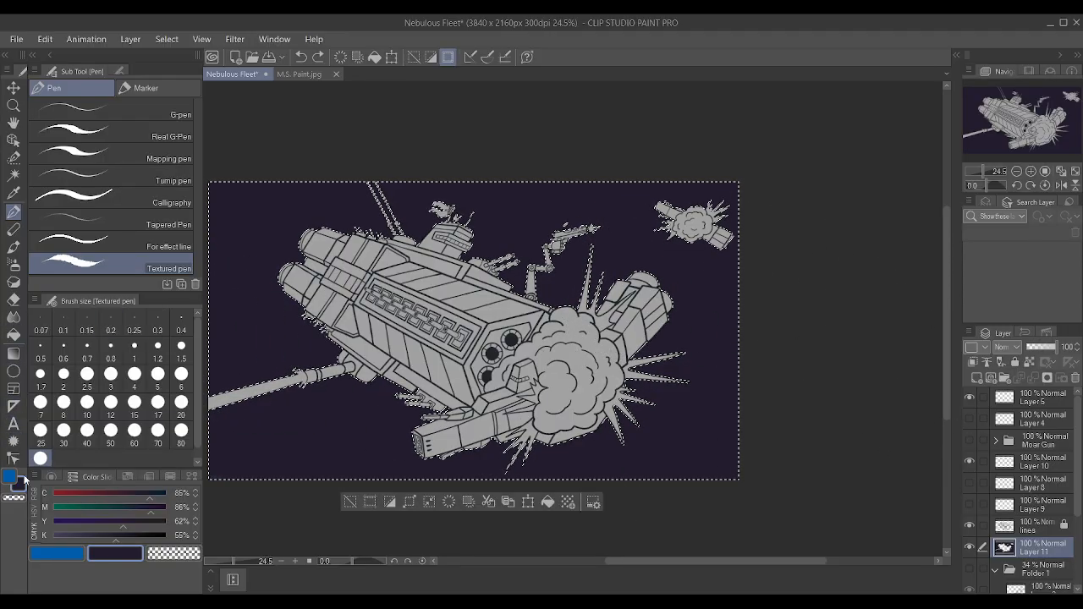
scroll(474, 423, "up", 4)
scroll(500, 389, "up", 4)
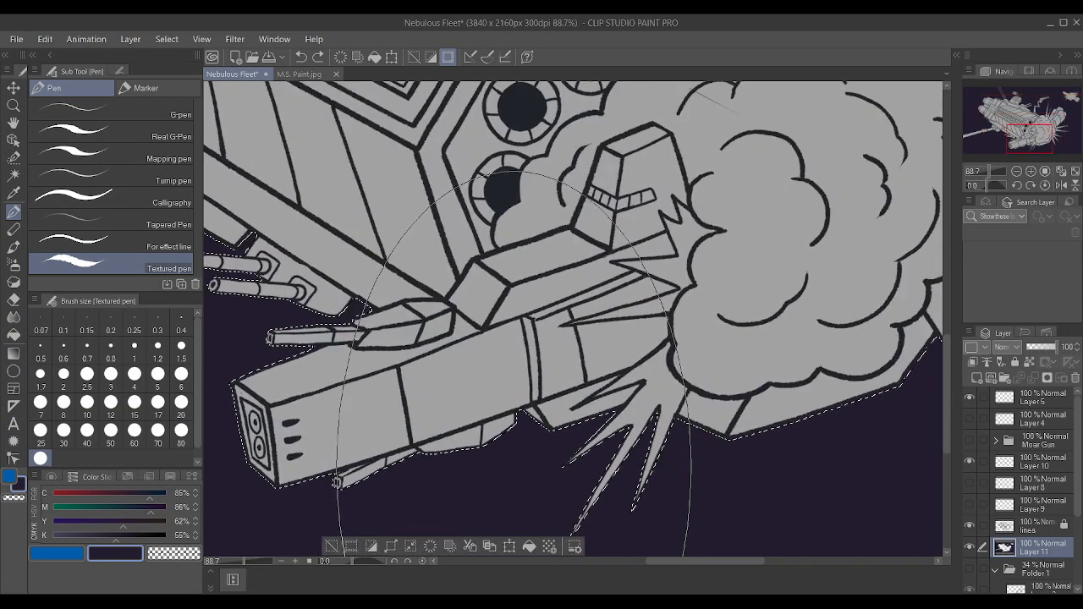
scroll(507, 339, "down", 5)
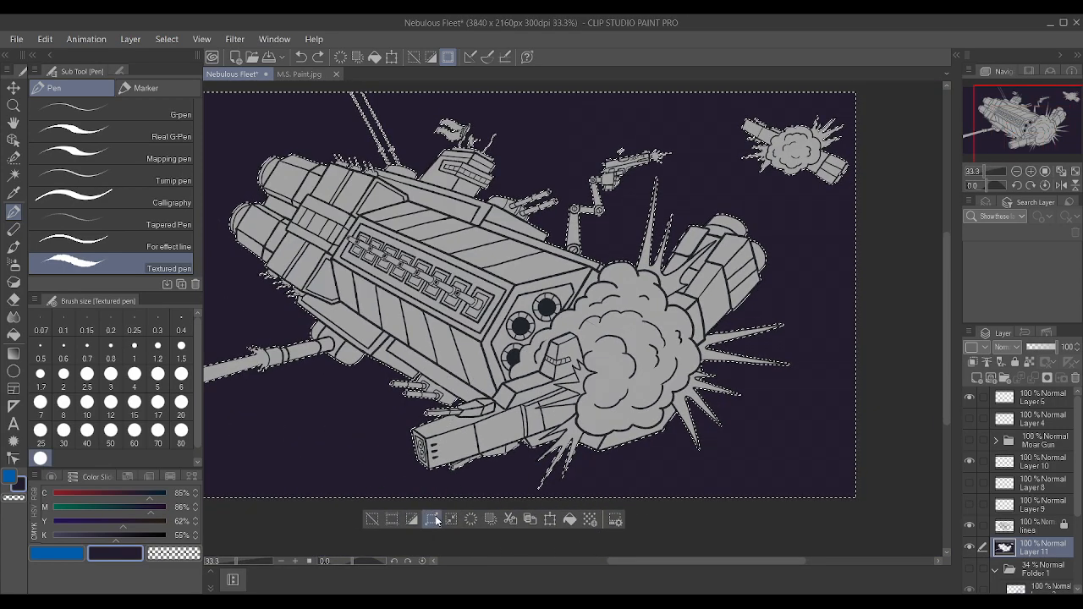
Invert the selection so that it covers the ships and explosions, and add a new raster layer above Layer 11.
left_click(409, 522)
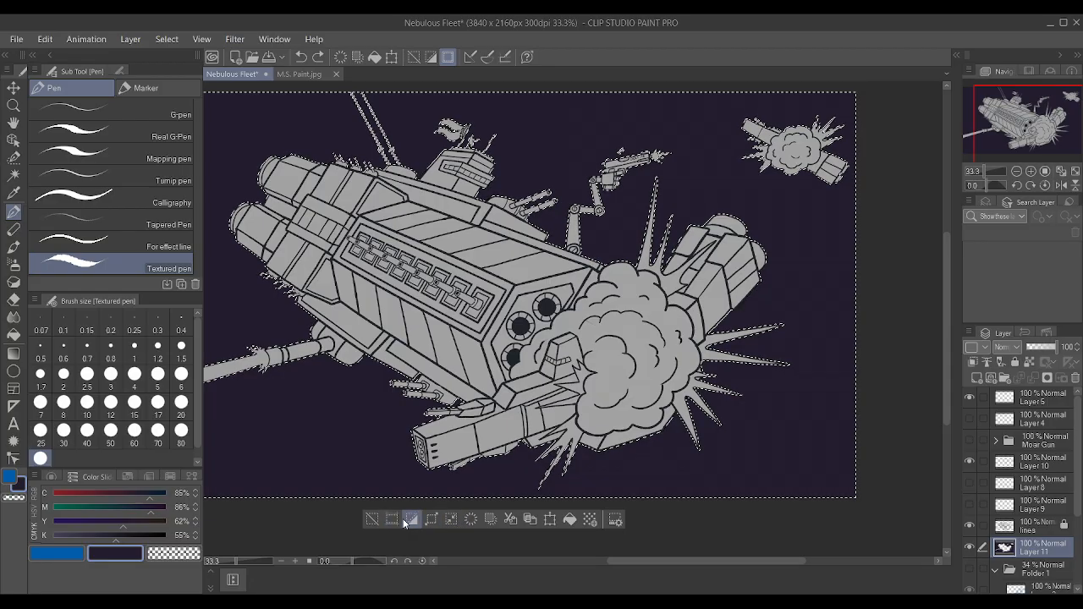
scroll(440, 364, "down", 2)
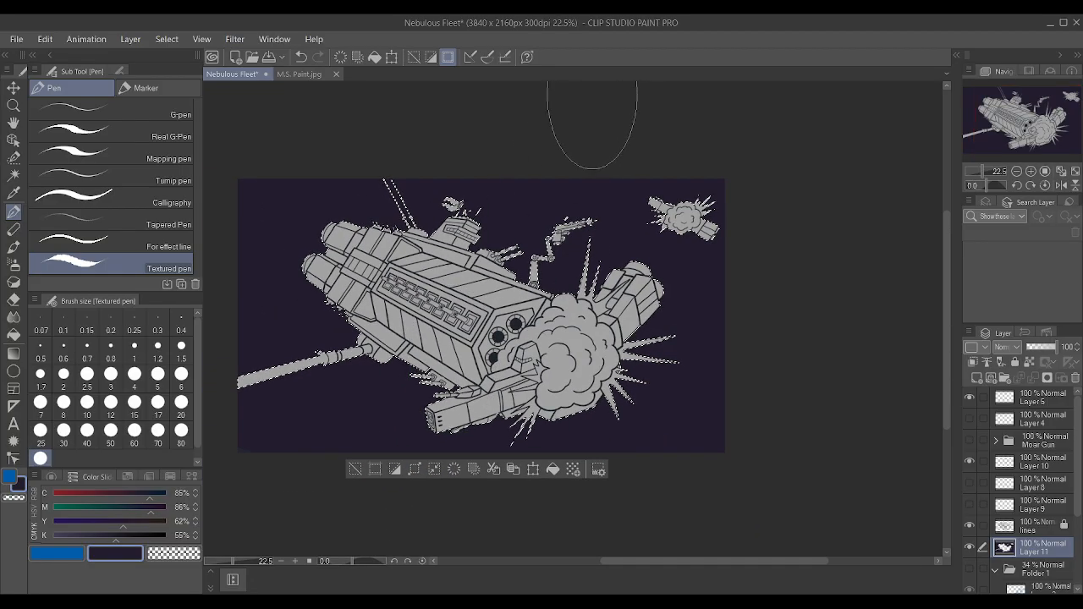
scroll(584, 123, "up", 3)
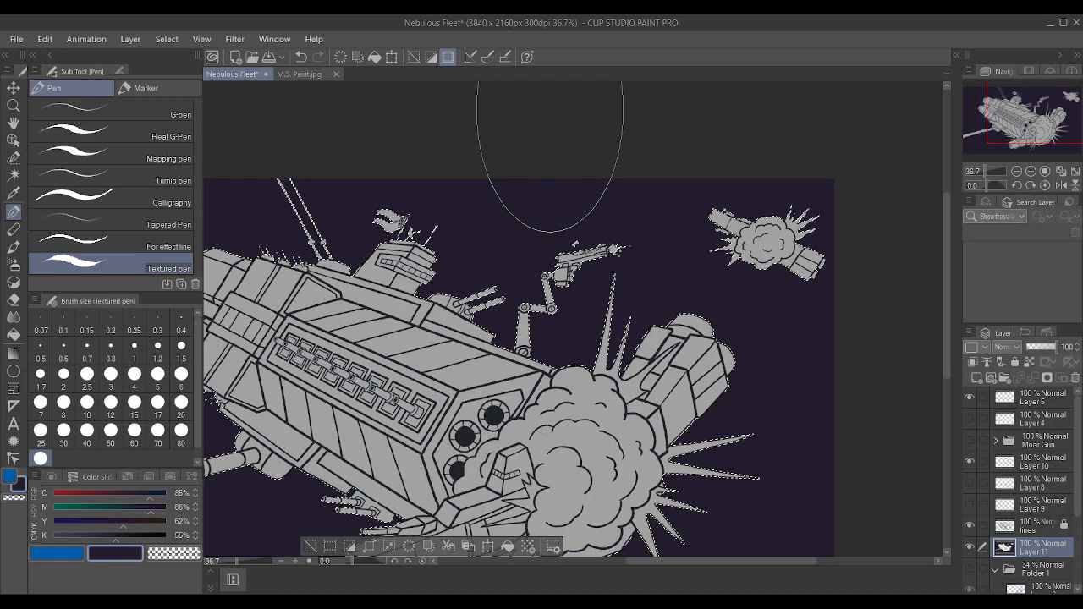
scroll(551, 152, "down", 4)
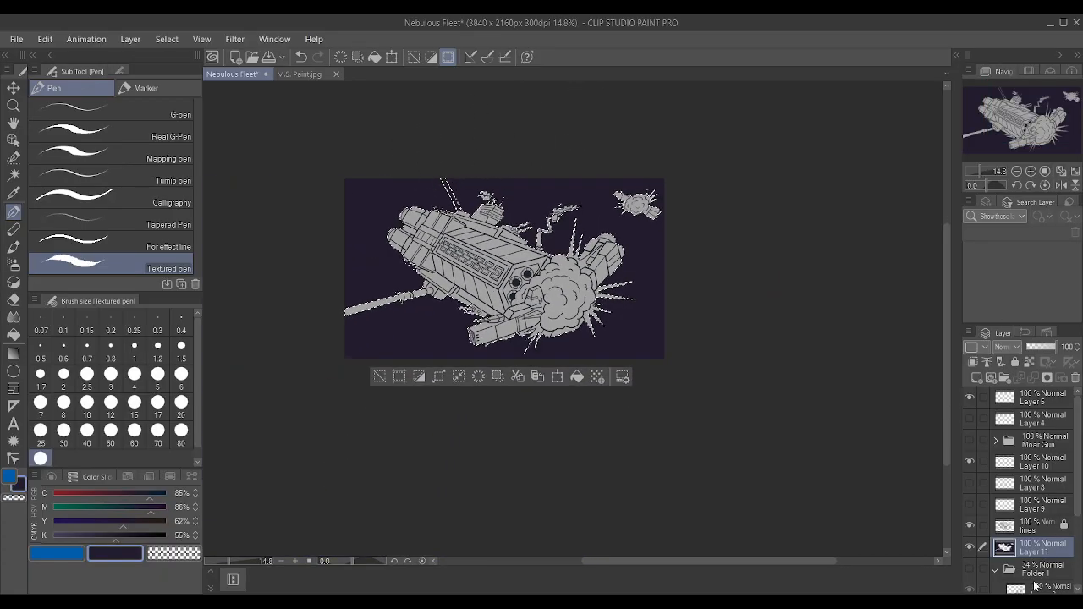
left_click(976, 378)
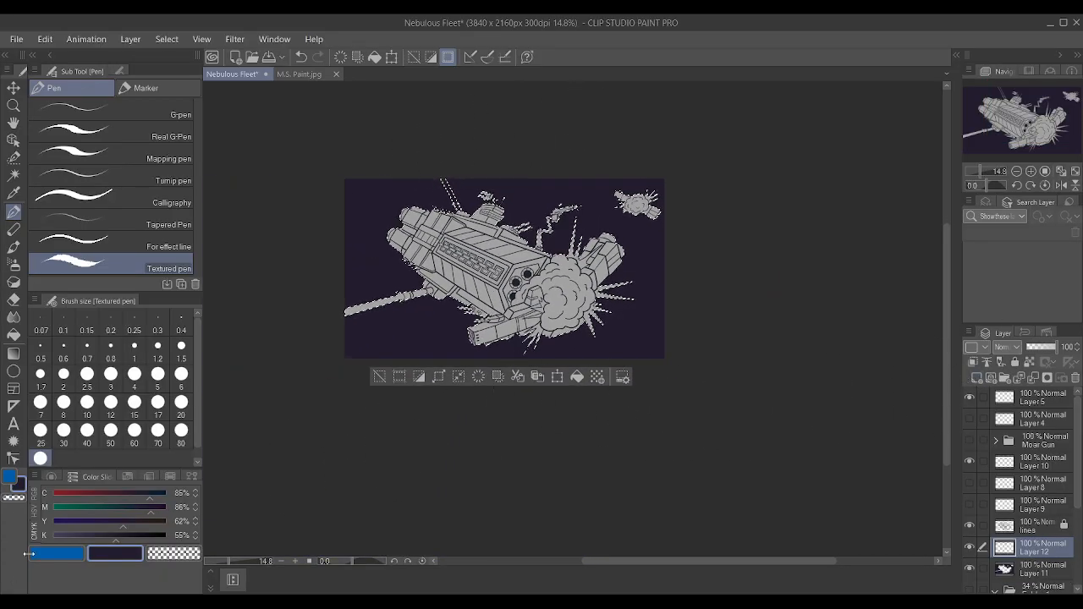
Set K to 0% for the purple colour and paint over the selected ships and explosions with the large Textured pen.
left_click_drag(68, 535, 36, 535)
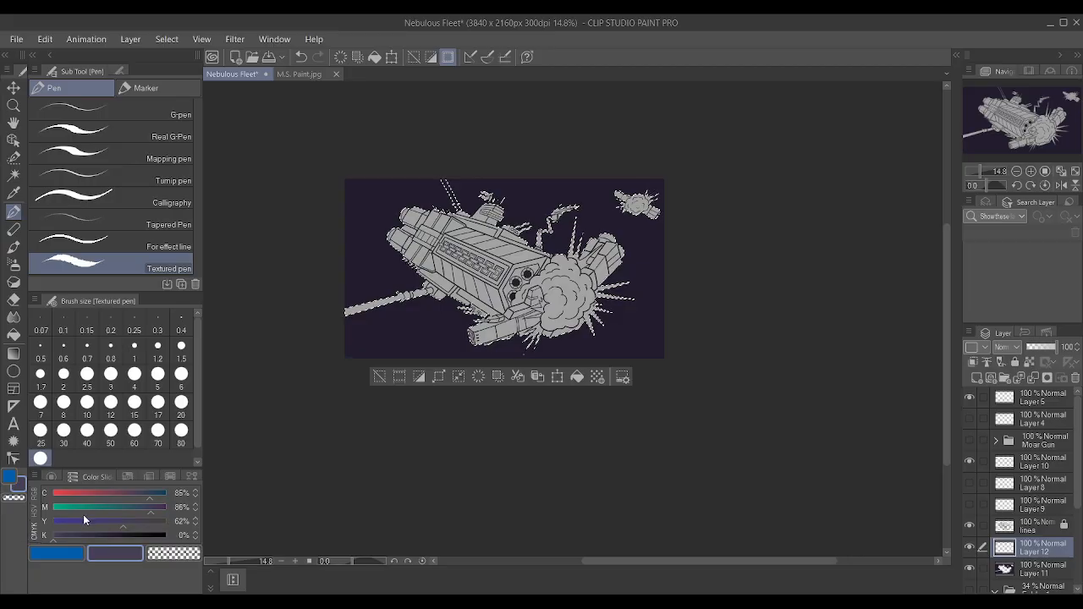
scroll(489, 190, "up", 2)
scroll(488, 192, "up", 3)
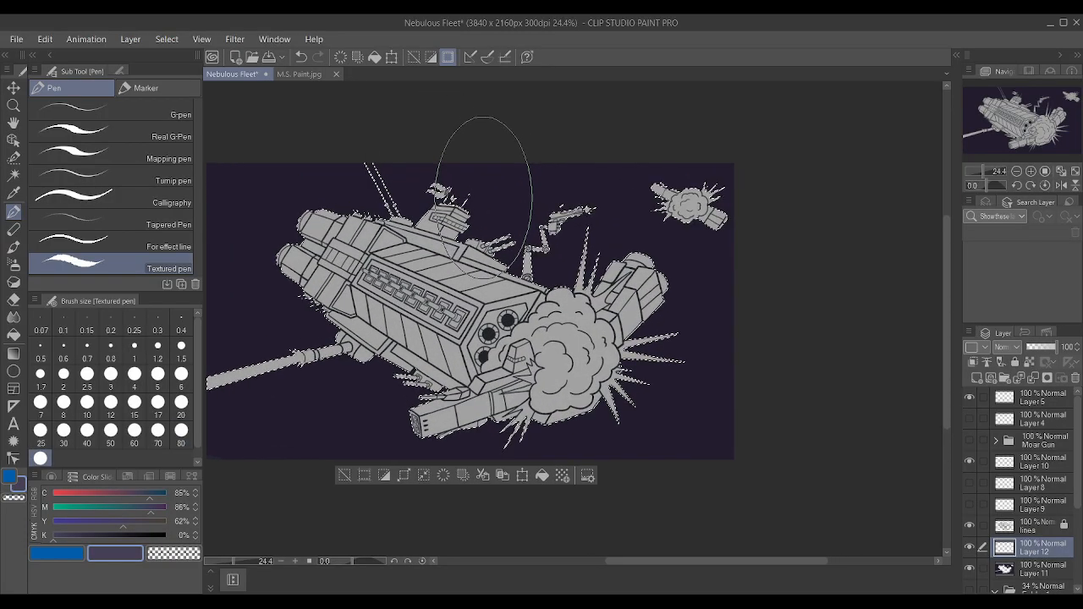
left_click_drag(320, 195, 791, 140)
mouse_move(377, 192)
left_mouse_down()
mouse_move(225, 458)
mouse_move(606, 444)
left_mouse_up()
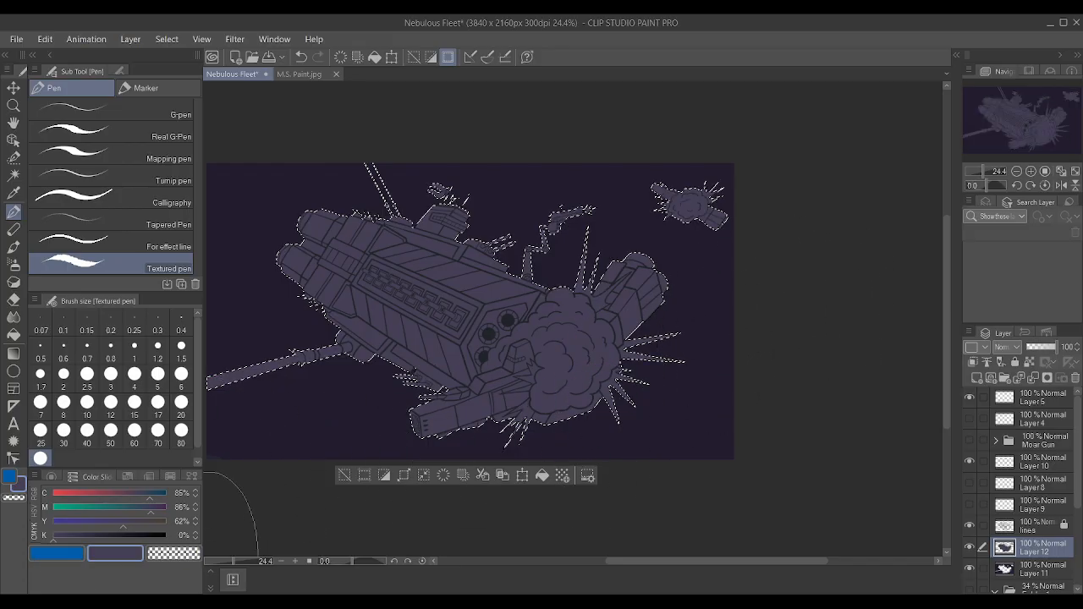
Set the colour to C 78% and M 82% and repaint the selected ships and explosions.
left_click(146, 507)
left_click(142, 495)
left_click(51, 556)
mouse_move(245, 398)
left_mouse_down()
mouse_move(583, 294)
mouse_move(779, 278)
mouse_move(410, 286)
mouse_move(380, 144)
mouse_move(355, 254)
left_mouse_up()
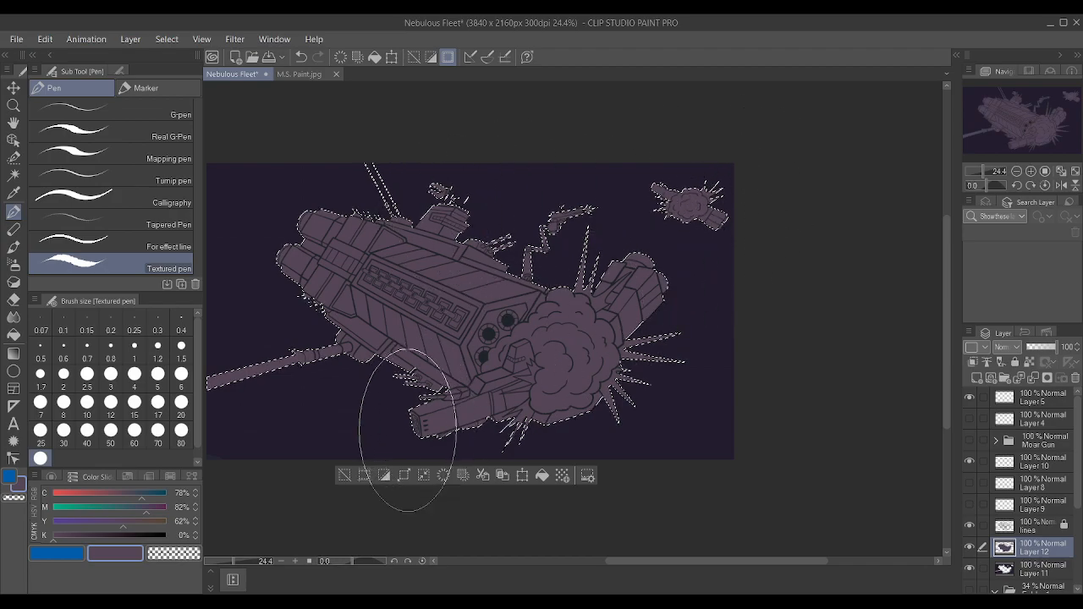
Set the colour to C 73% and M 79%, repaint the selected ships and explosions, and clear the selection.
left_click(135, 496)
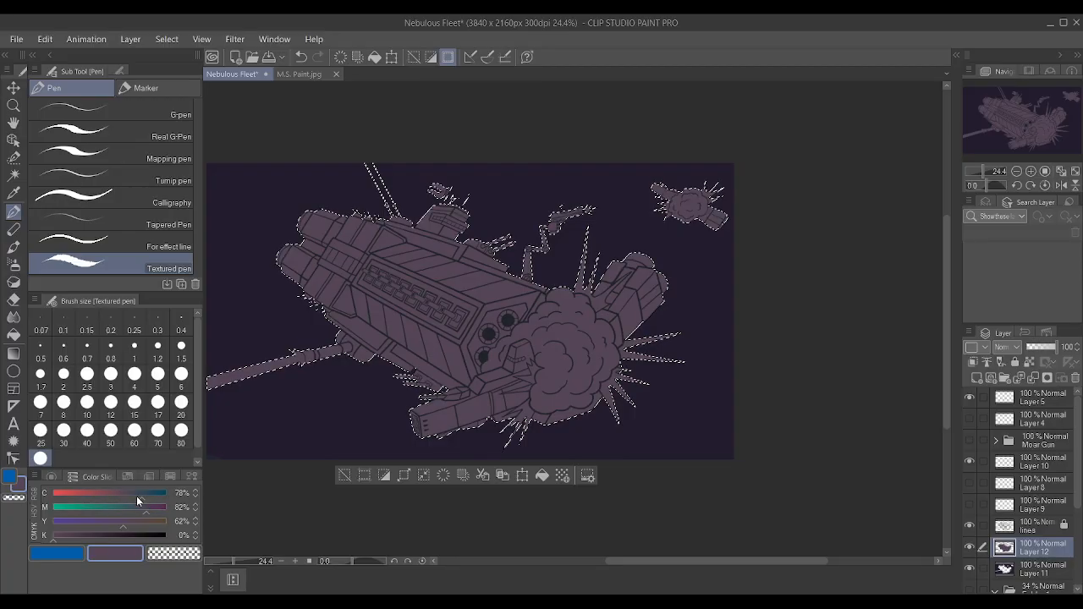
left_click_drag(148, 502, 142, 500)
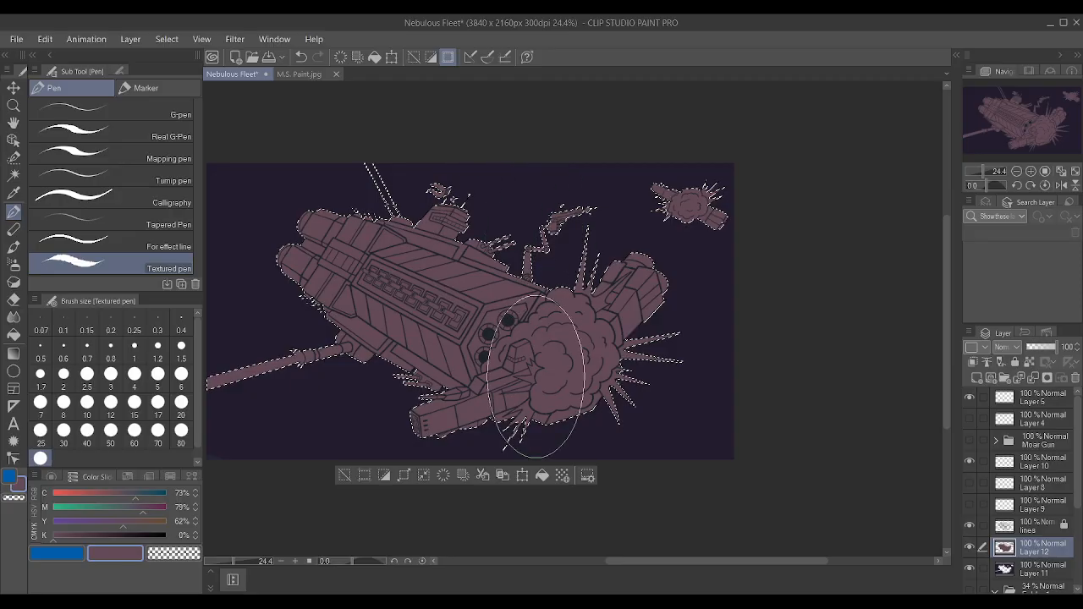
scroll(533, 377, "up", 1)
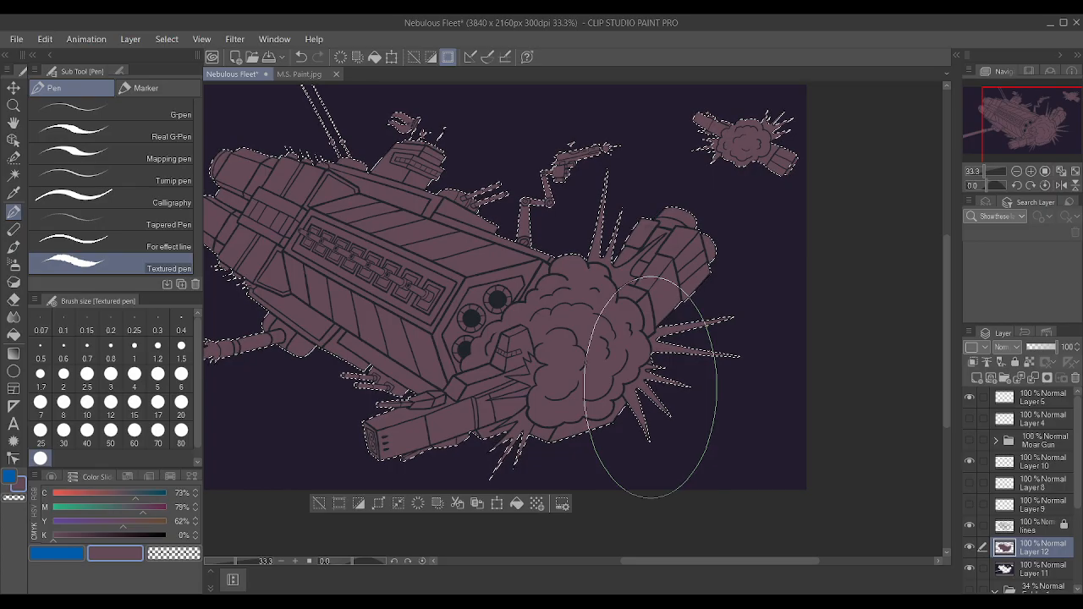
scroll(651, 387, "down", 1)
scroll(542, 237, "up", 1)
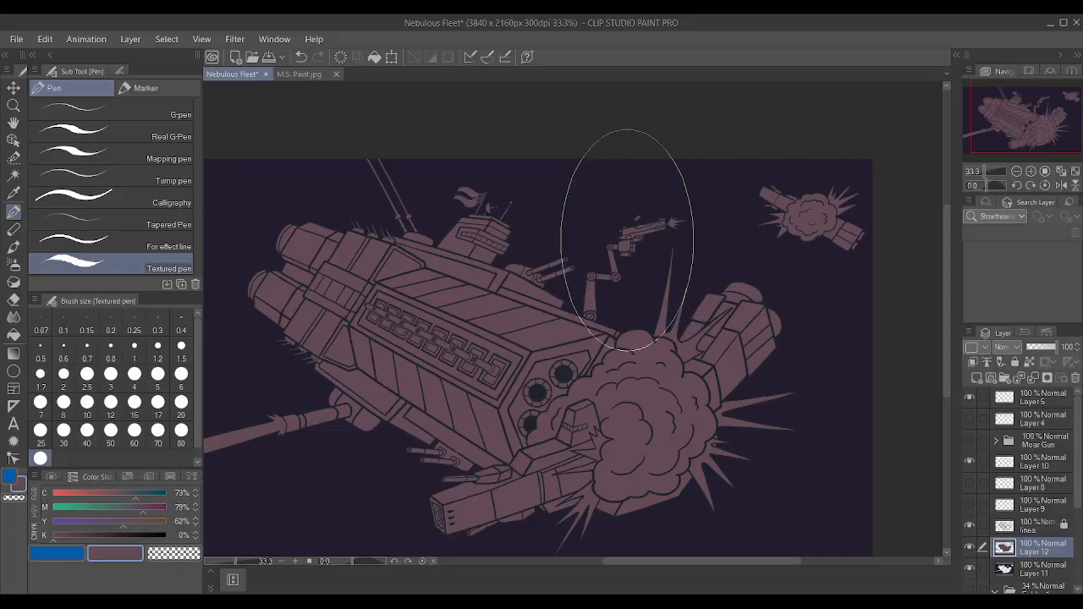
Activate Layer 11, sample its dark purple background colour, and reduce the Textured pen to size 1.2 for details at the bridge's flag.
scroll(560, 188, "up", 1)
scroll(457, 169, "up", 2)
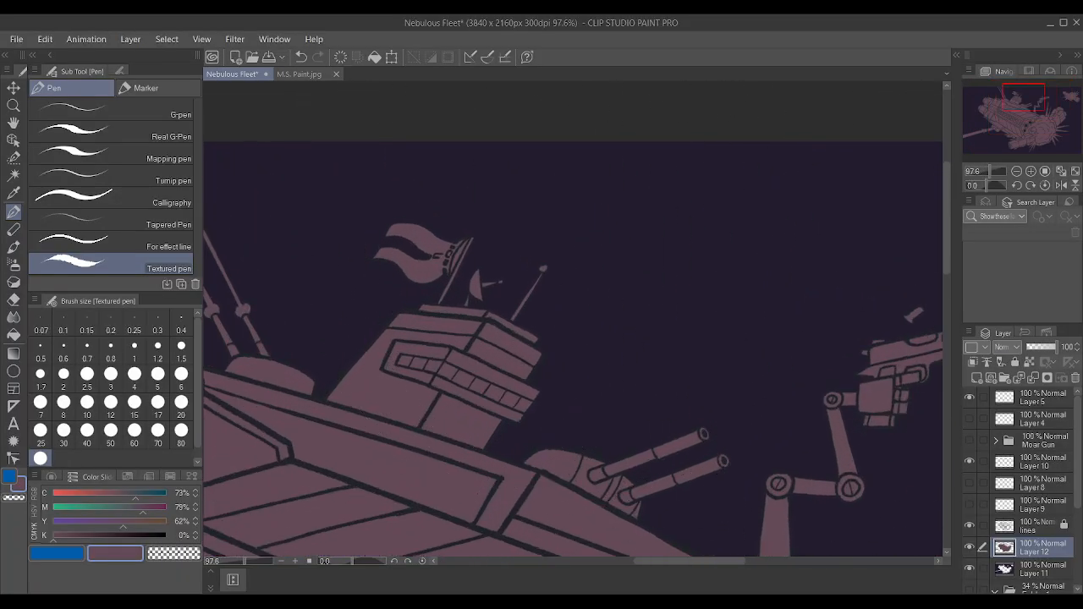
left_click(1023, 572)
left_click(508, 175, "alt")
scroll(507, 175, "up", 1)
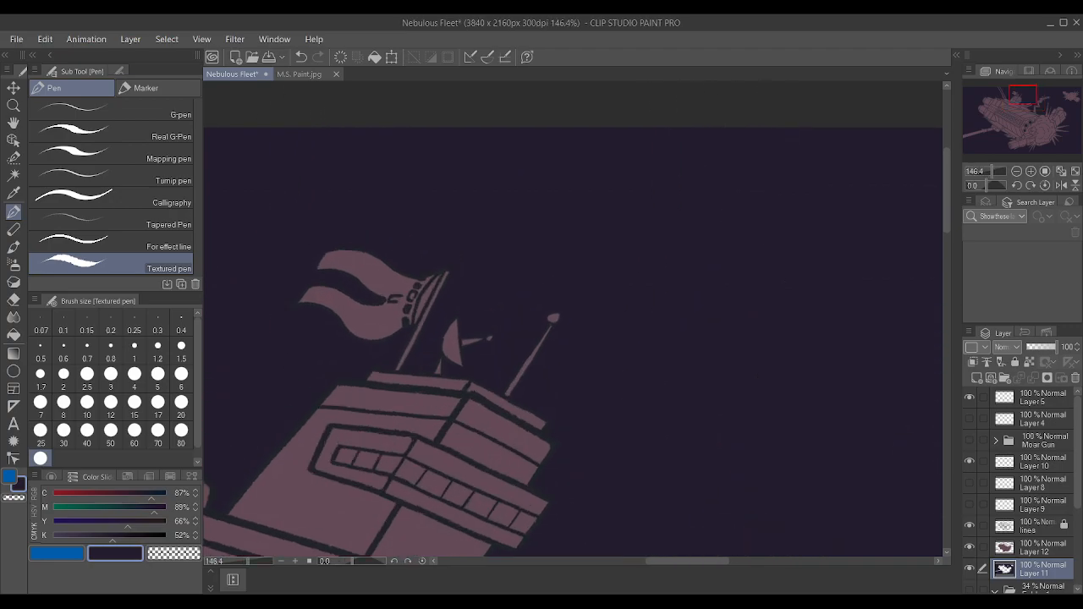
key("bracketleft")
key("bracketleft")
key("bracketleft")
key("bracketleft")
key("bracketleft")
key("bracketleft")
key("bracketleft")
key("bracketleft")
key("bracketleft")
key("bracketleft")
key("bracketleft")
key("bracketleft")
key("bracketleft")
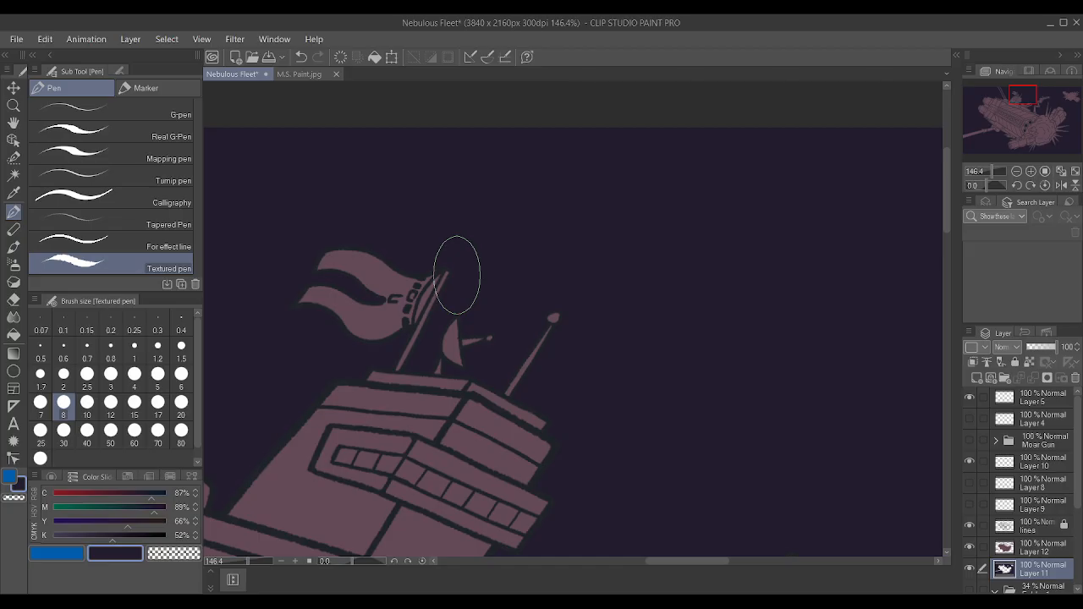
key("bracketleft")
key("bracketleft")
key("bracketleft")
key("bracketleft")
key("bracketleft")
key("bracketleft")
key("bracketleft")
key("bracketleft")
key("bracketleft")
key("bracketleft")
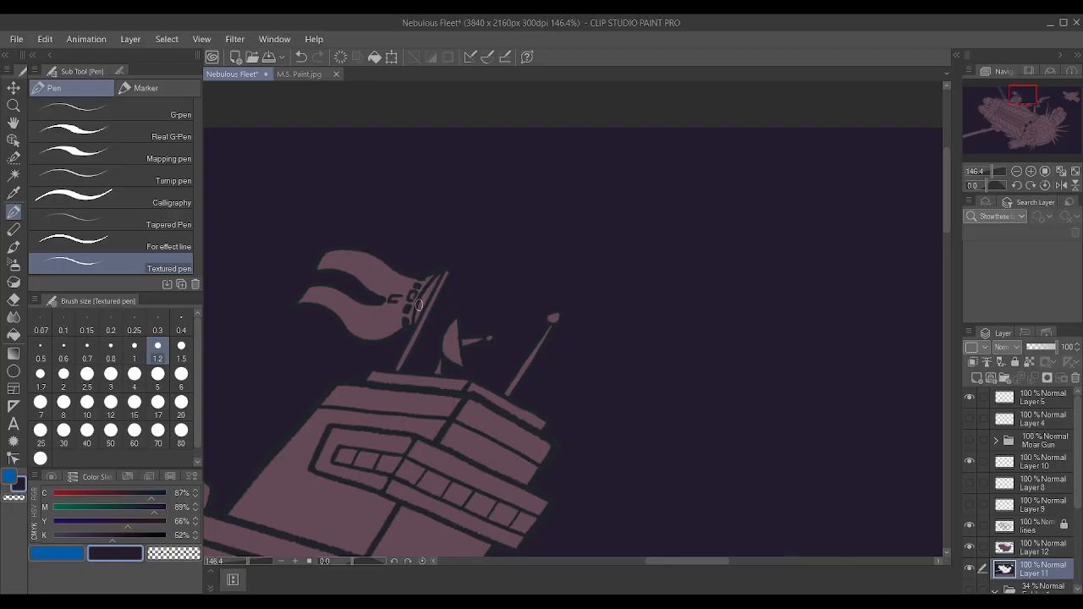
Erase the mauve between the flag and its pole on Layer 12, and fill the gap dark purple on Layer 11 with the Textured pen.
left_click(1040, 547)
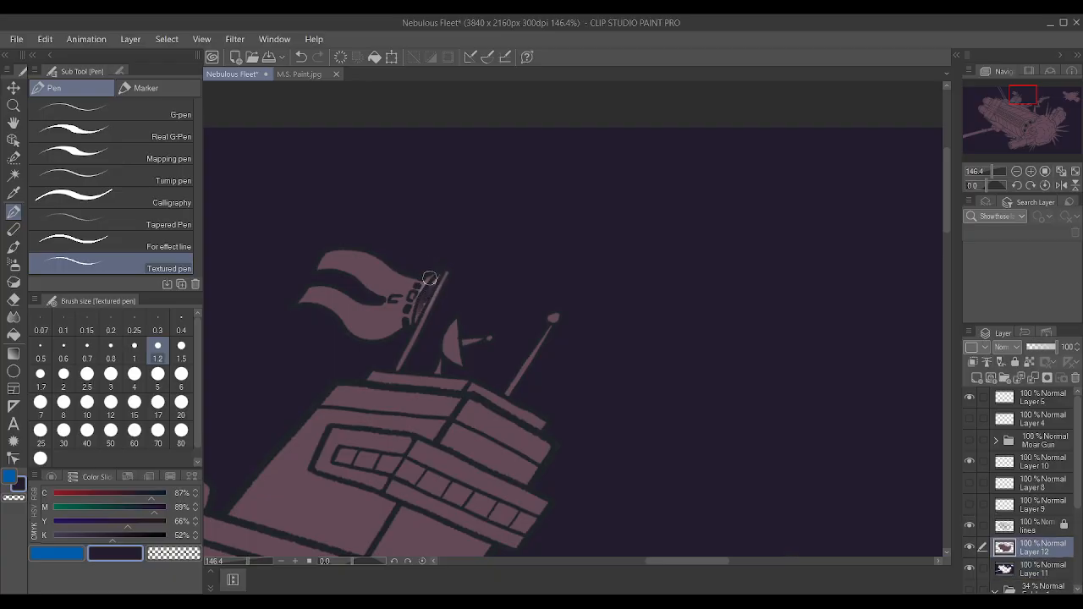
left_click(13, 301)
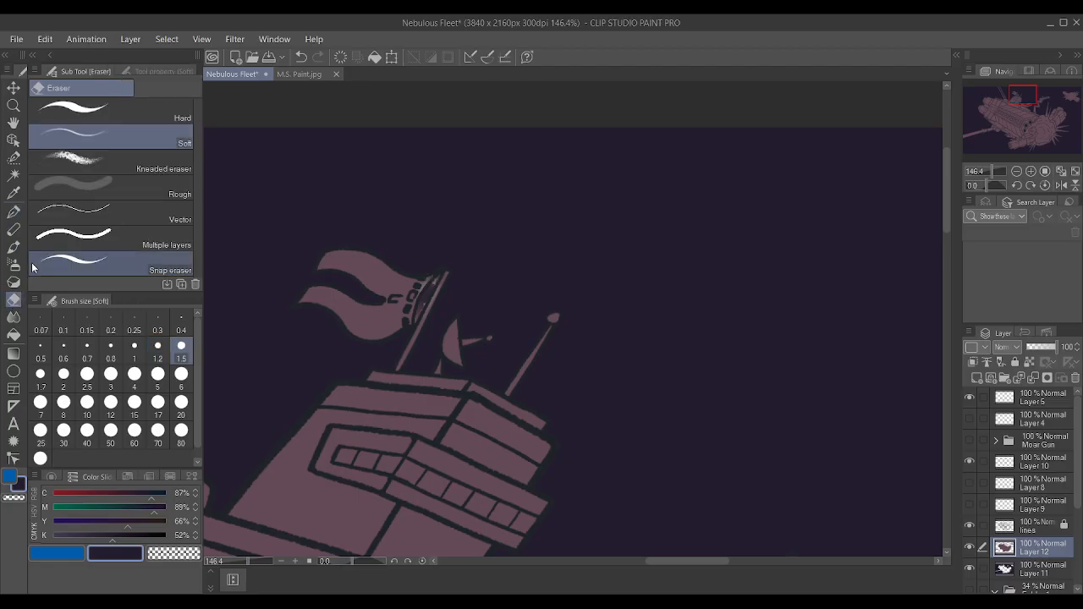
key("p")
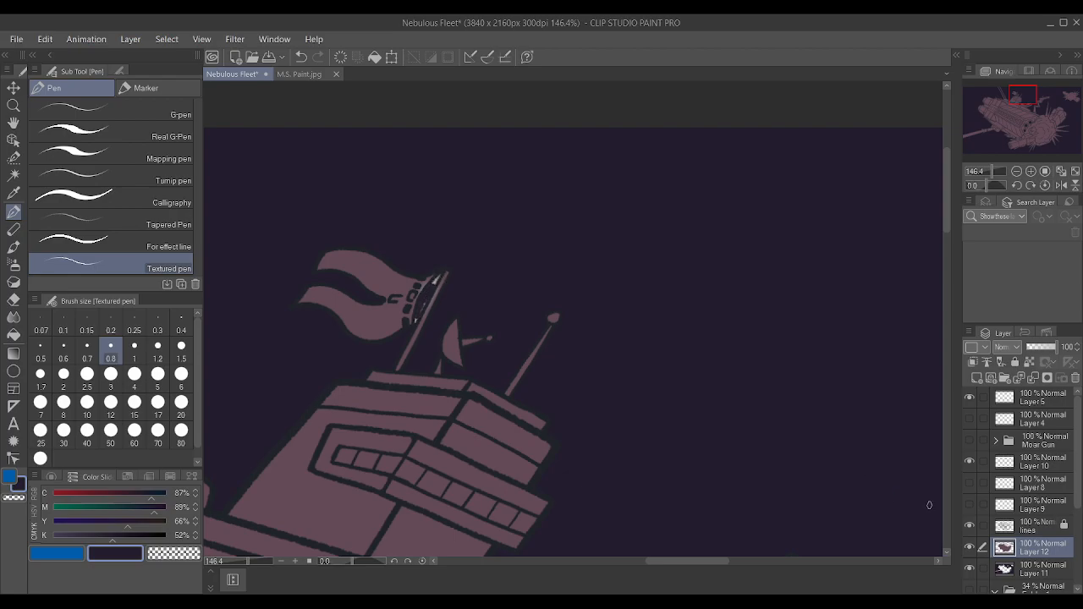
left_click(1037, 572)
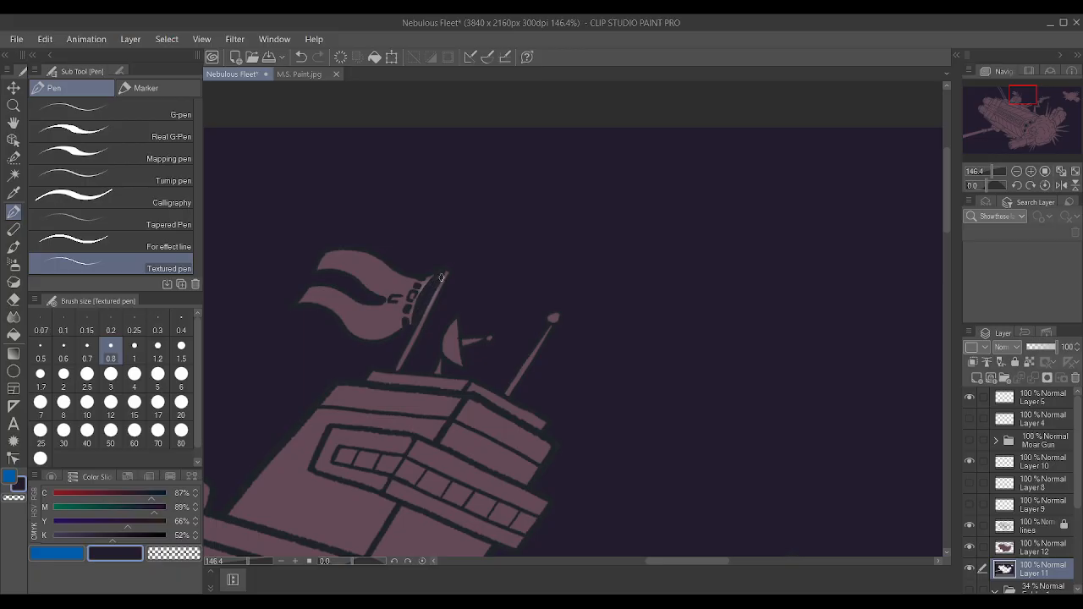
Add a new raster layer above Layer 12 and group both layers in a folder.
left_click(1049, 549)
scroll(451, 265, "down", 5)
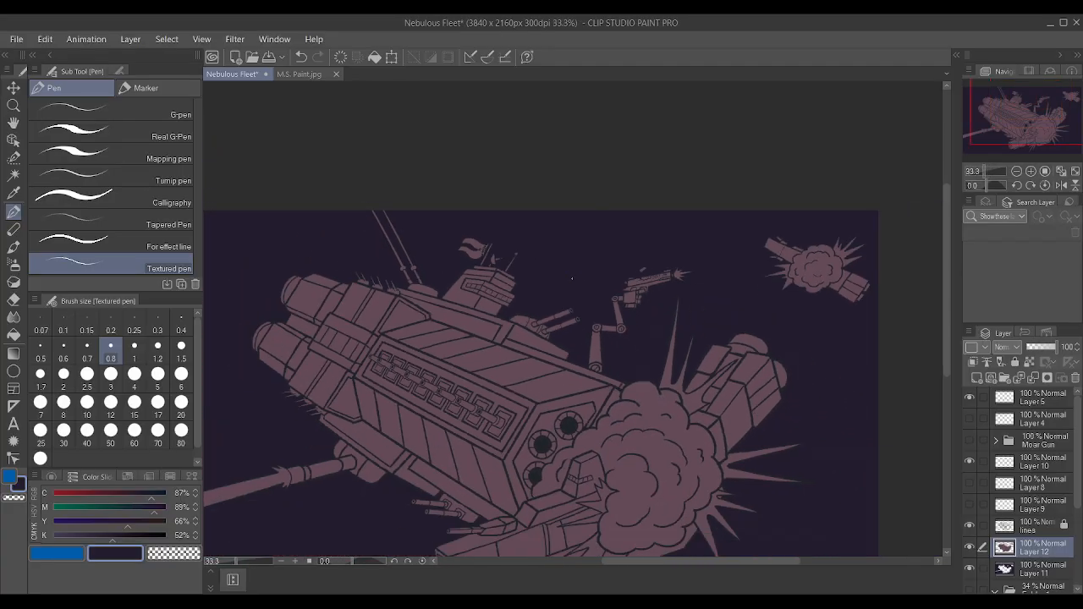
scroll(617, 315, "down", 4)
scroll(628, 373, "up", 3)
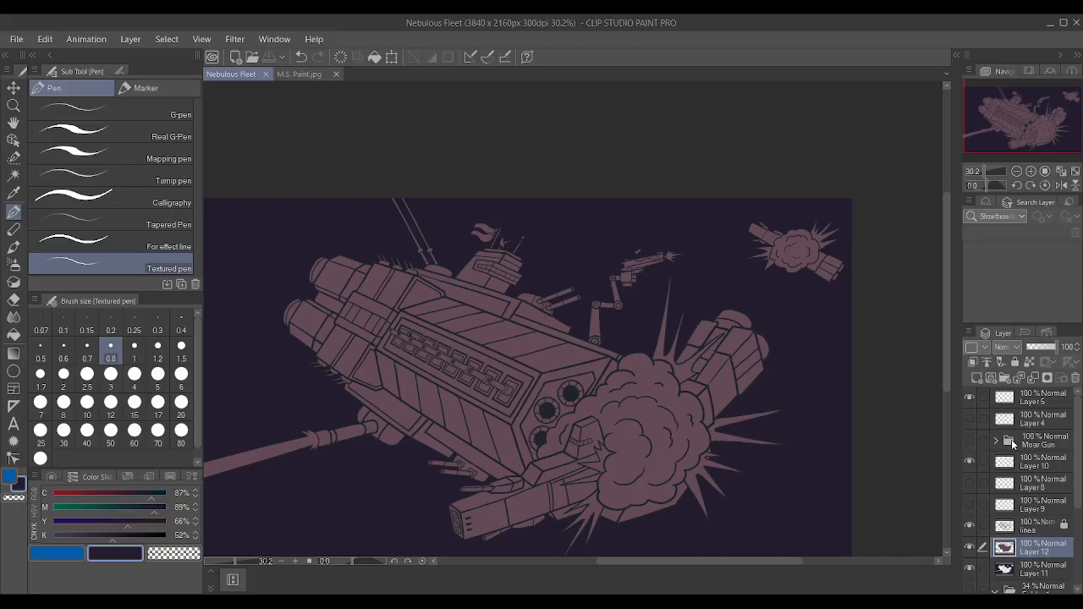
left_click(978, 378)
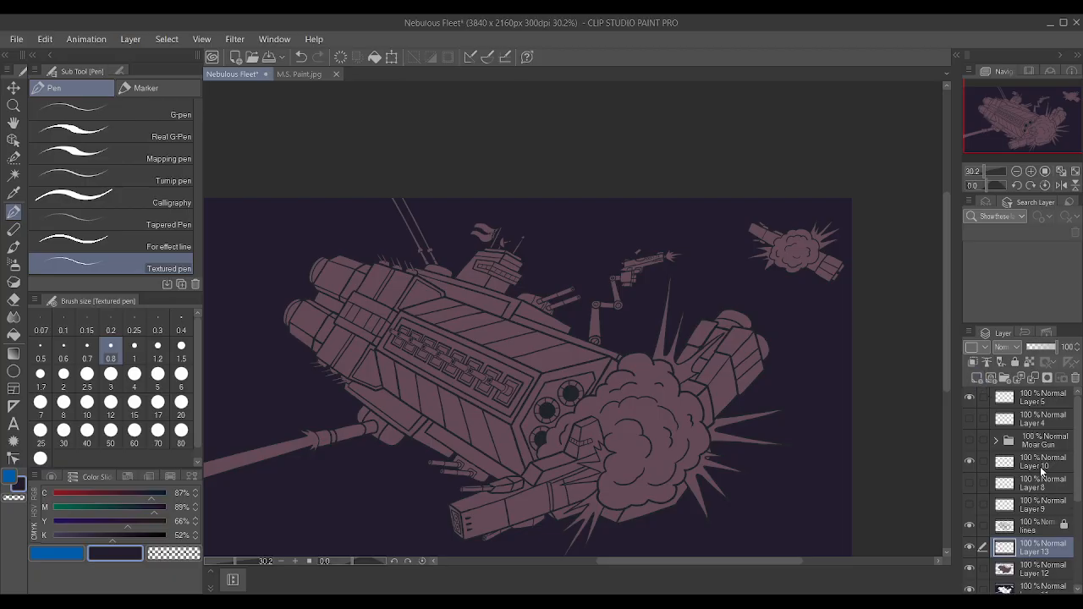
left_click(1039, 563, "ctrl")
key("ctrl+g")
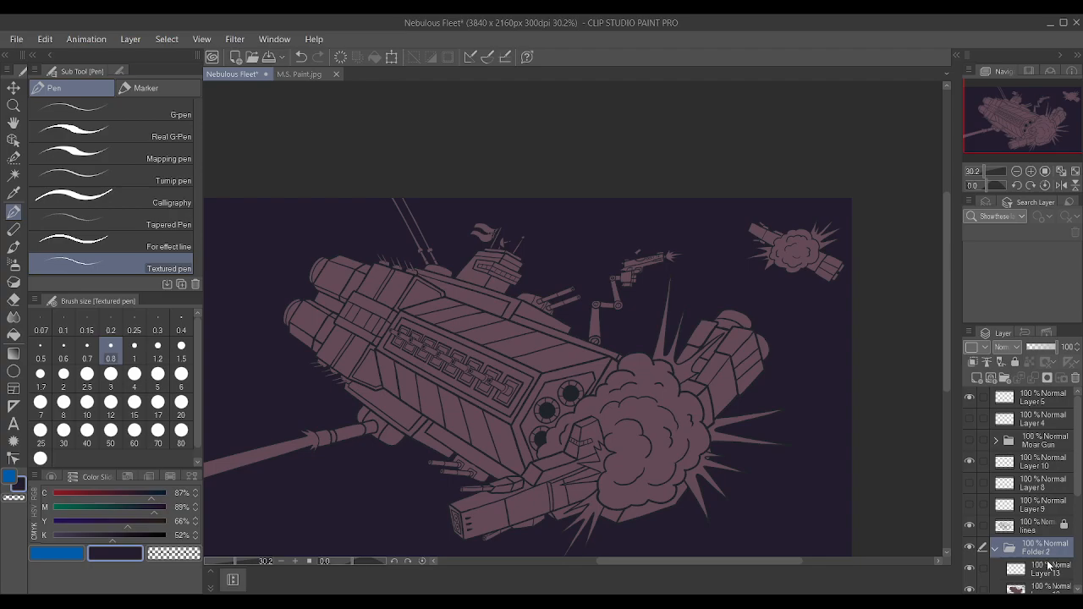
Clip Layer 13 to the ship colour layer below and switch the drawing colour to blue.
scroll(660, 329, "down", 1)
scroll(851, 471, "down", 2)
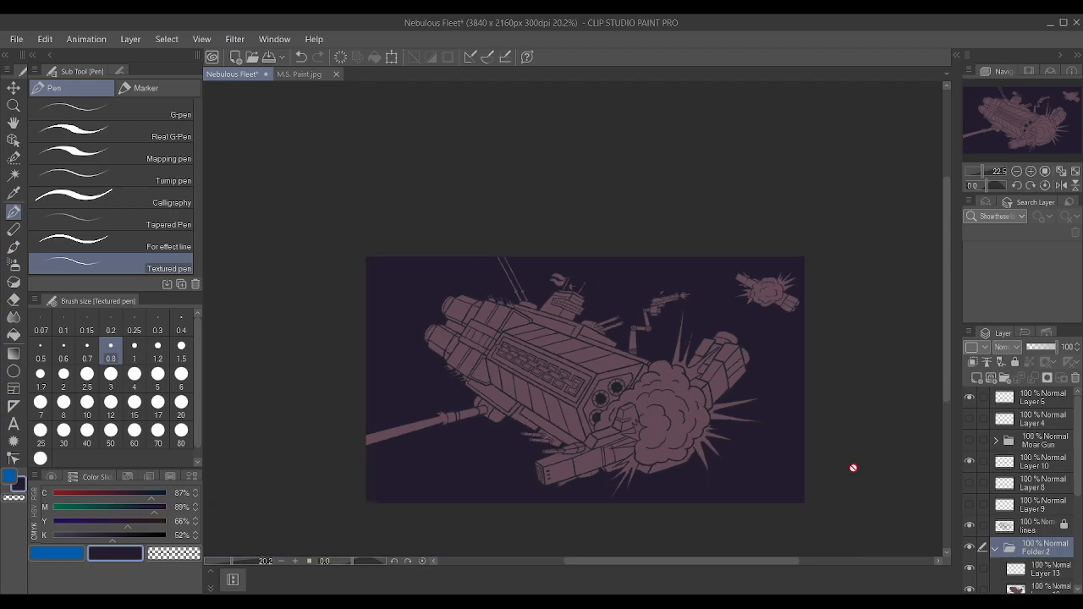
scroll(901, 334, "up", 2)
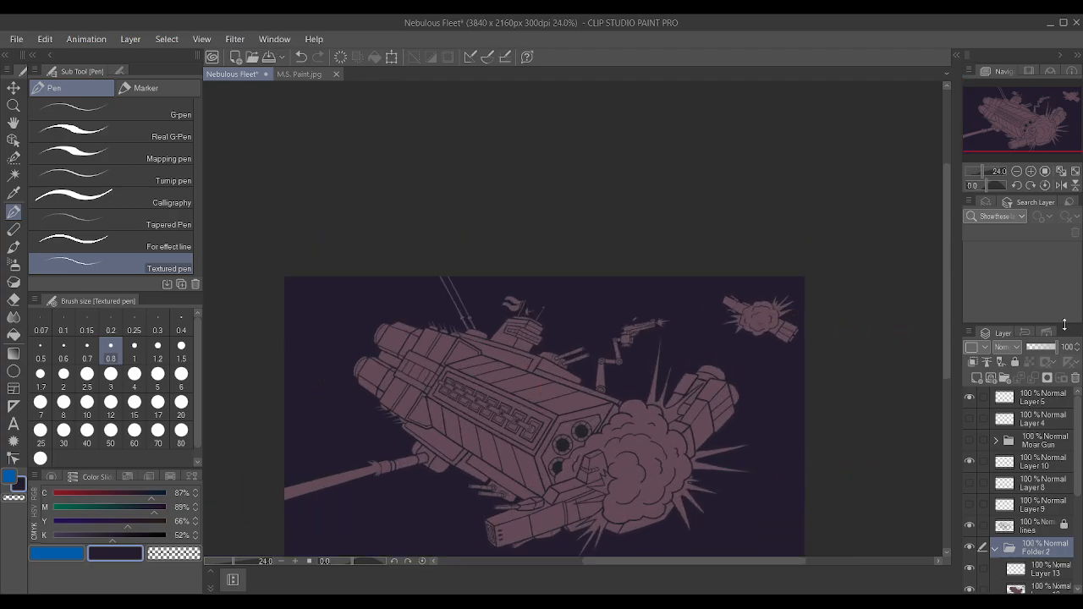
scroll(1065, 508, "down", 1)
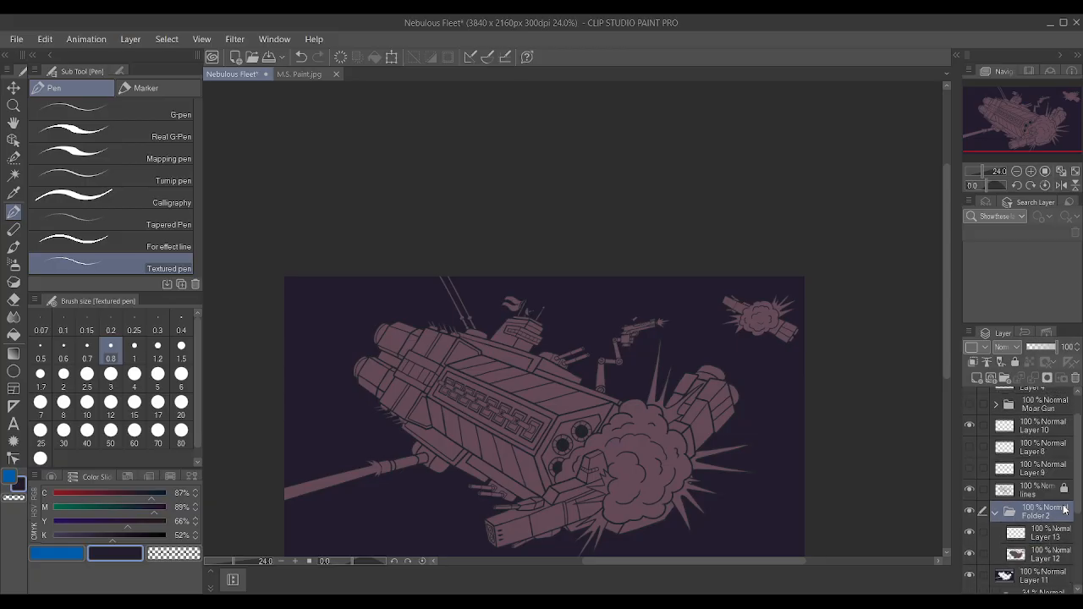
left_click(1040, 542)
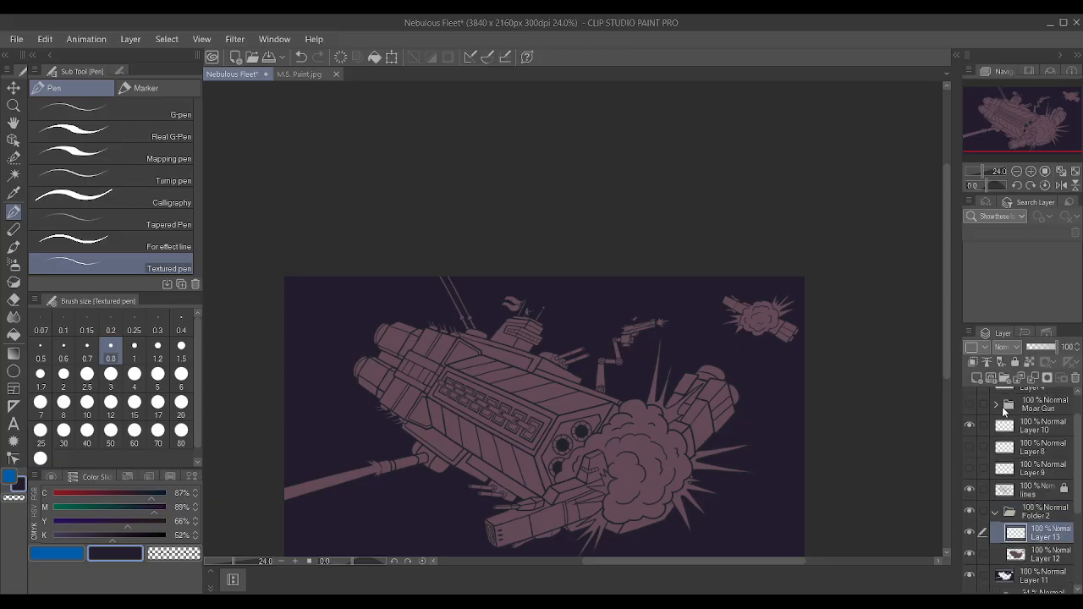
left_click(973, 363)
scroll(468, 380, "up", 1)
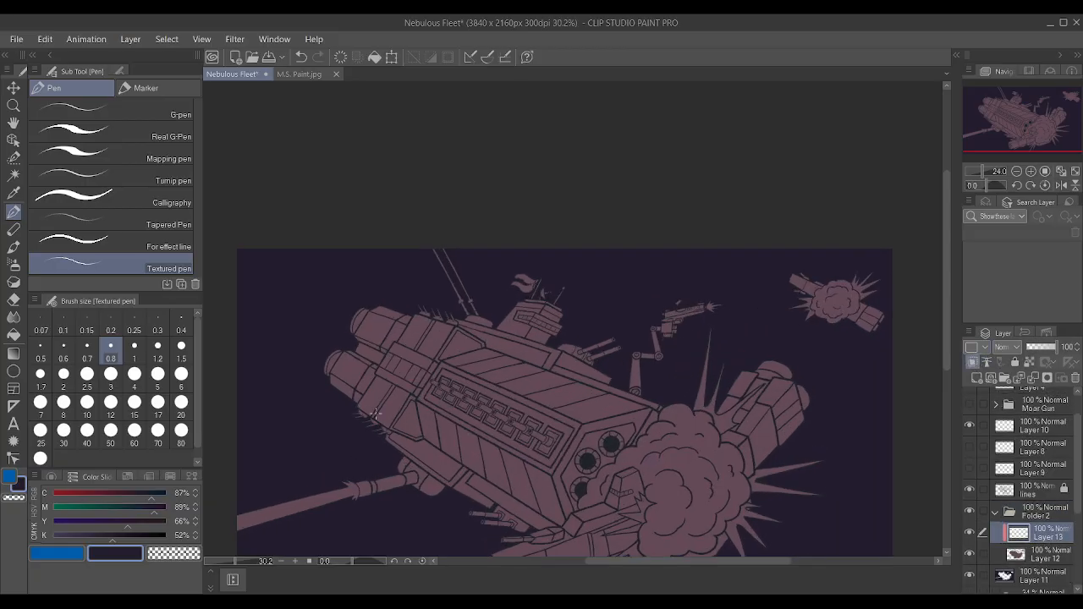
left_click(52, 554)
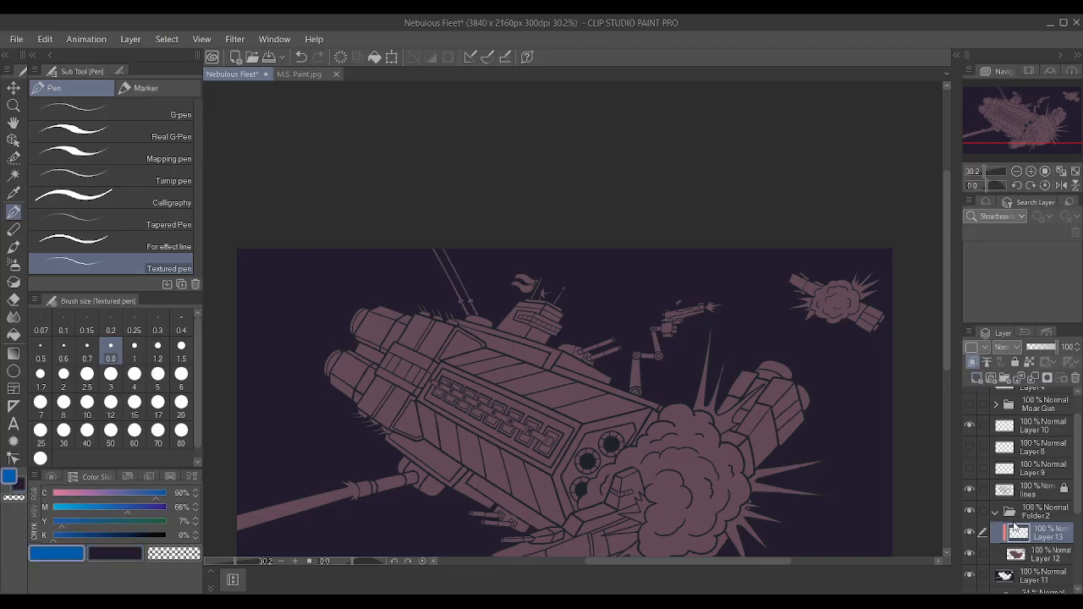
Paint a diagonal blue test stroke across the hull and background with the Textured pen at size 15, and clip Layer 13 to Layer 12.
scroll(596, 290, "up", 2)
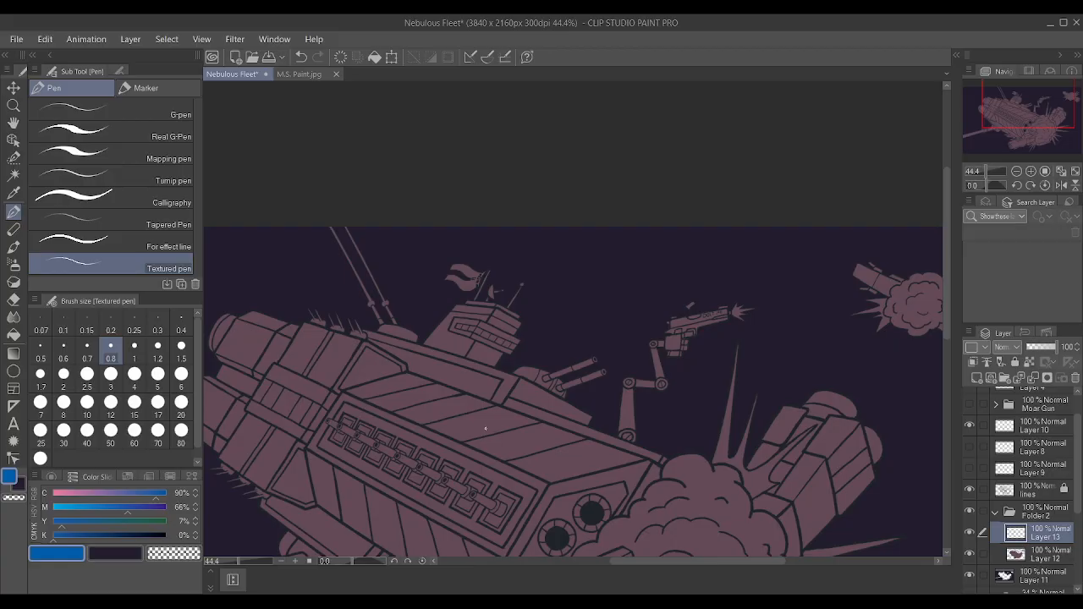
key("bracketright")
key("bracketright")
key("bracketright")
key("bracketright")
key("bracketright")
key("bracketright")
key("bracketright")
key("bracketright")
key("bracketright")
key("bracketright")
key("bracketright")
key("bracketright")
key("bracketright")
key("bracketright")
key("bracketright")
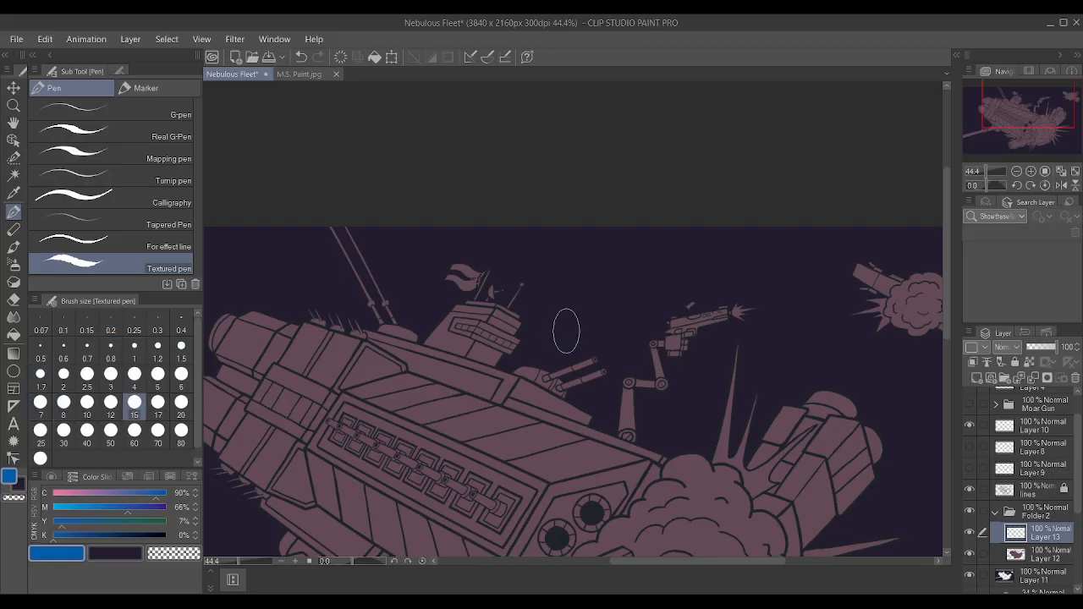
left_click_drag(426, 446, 648, 250)
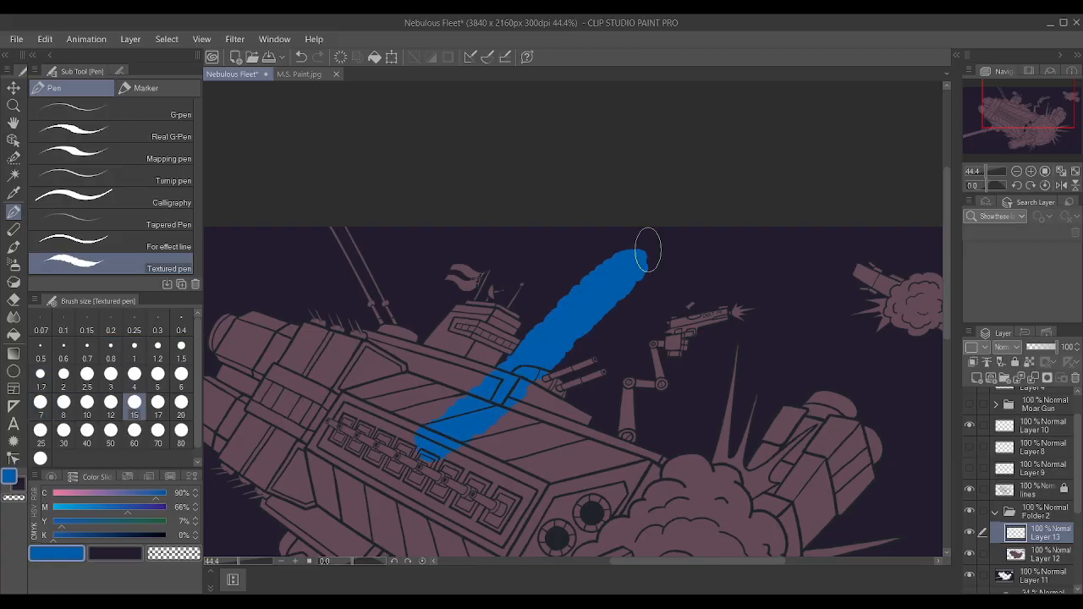
left_click(972, 362)
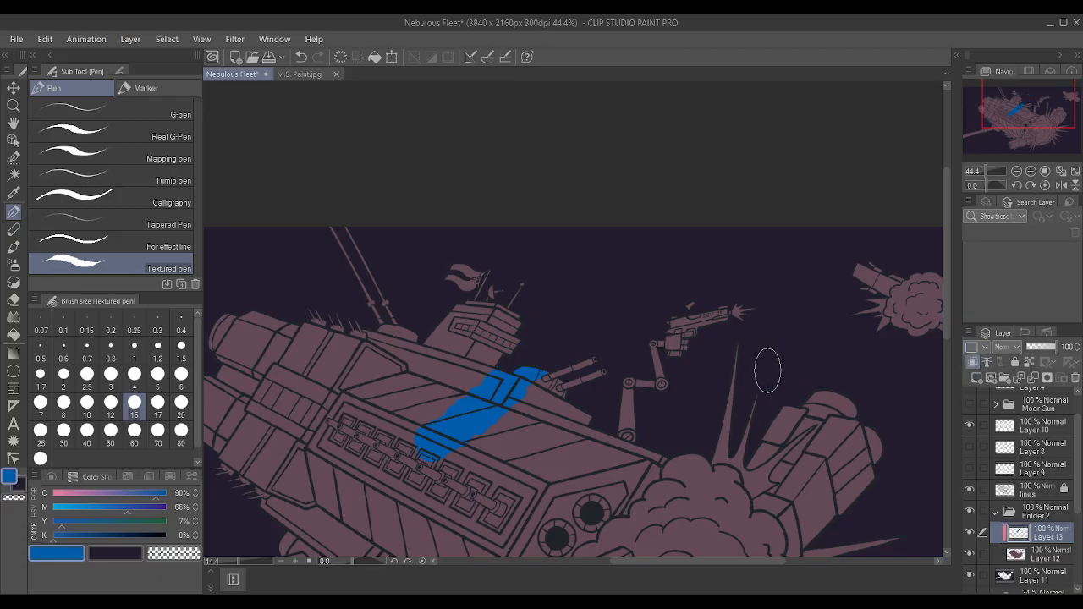
Undo the blue test stroke across the hull and background, and clip the empty Layer 13 to Layer 12 again.
key("ctrl+z")
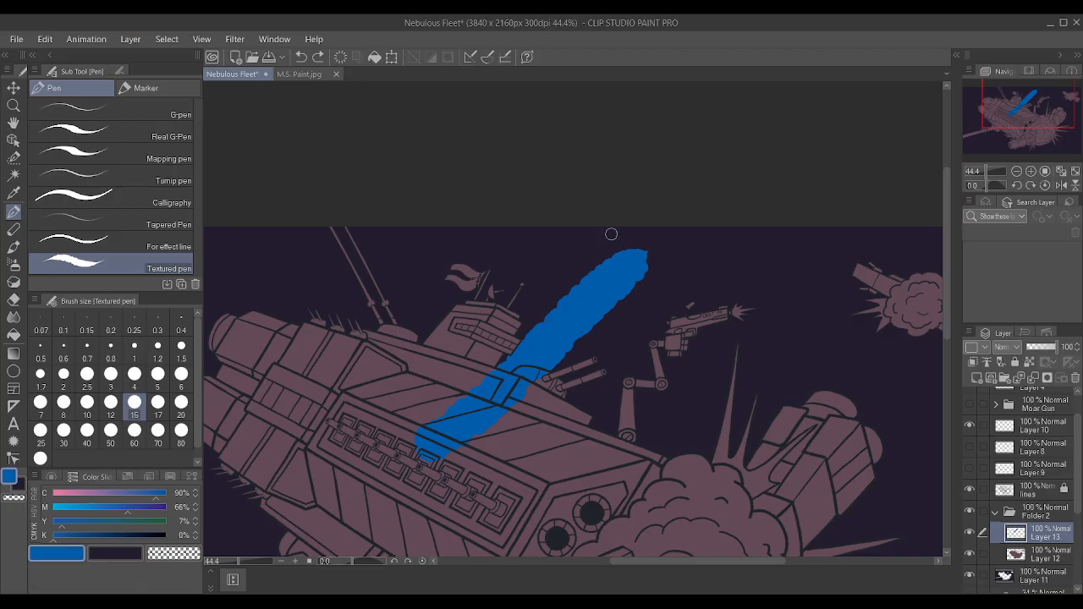
key("ctrl+z")
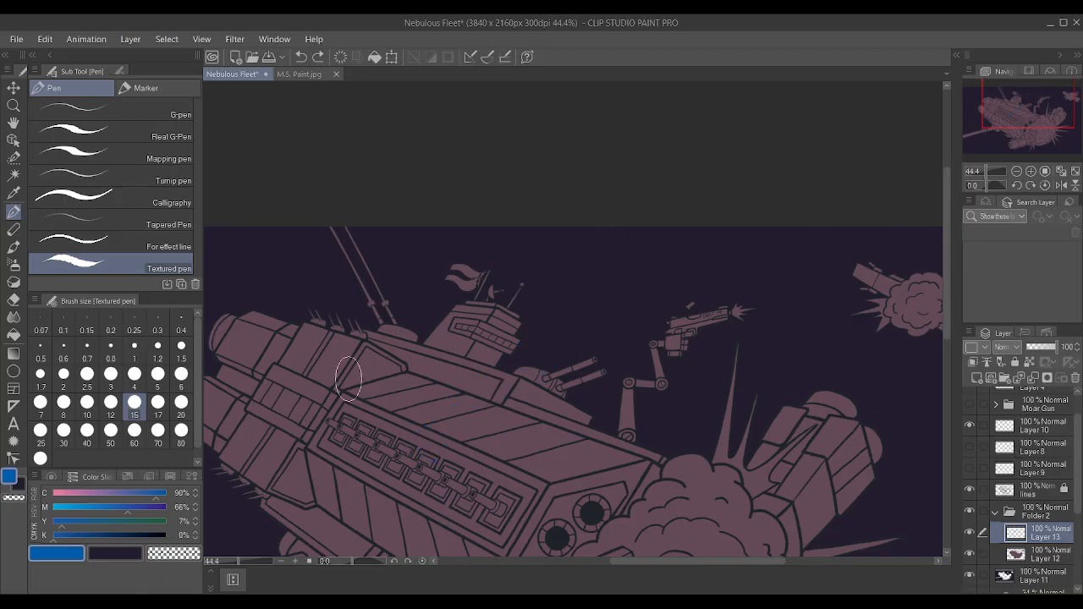
left_click(973, 362)
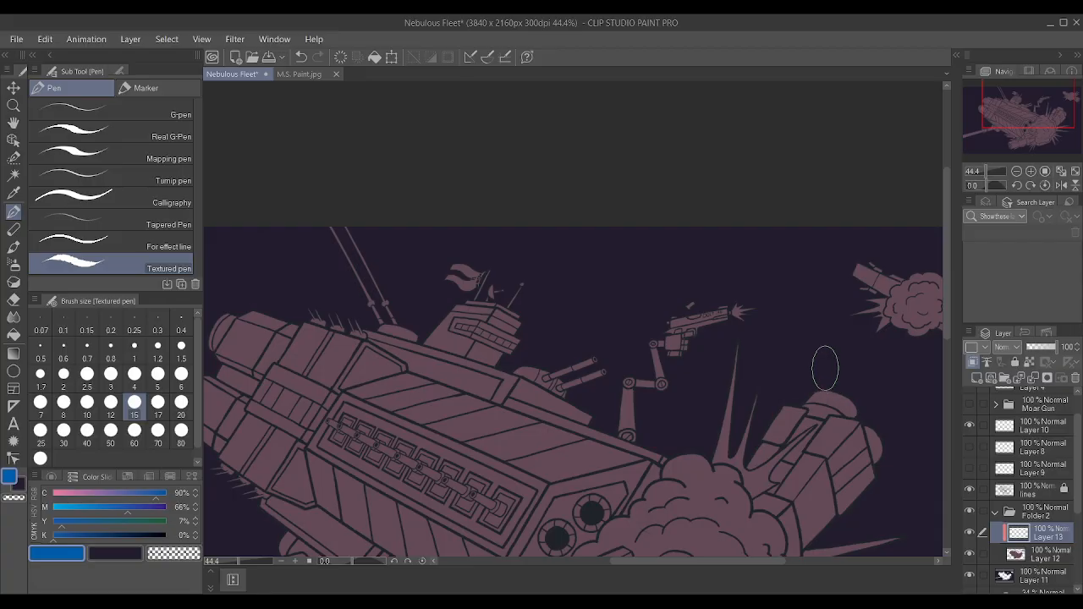
scroll(819, 365, "down", 1)
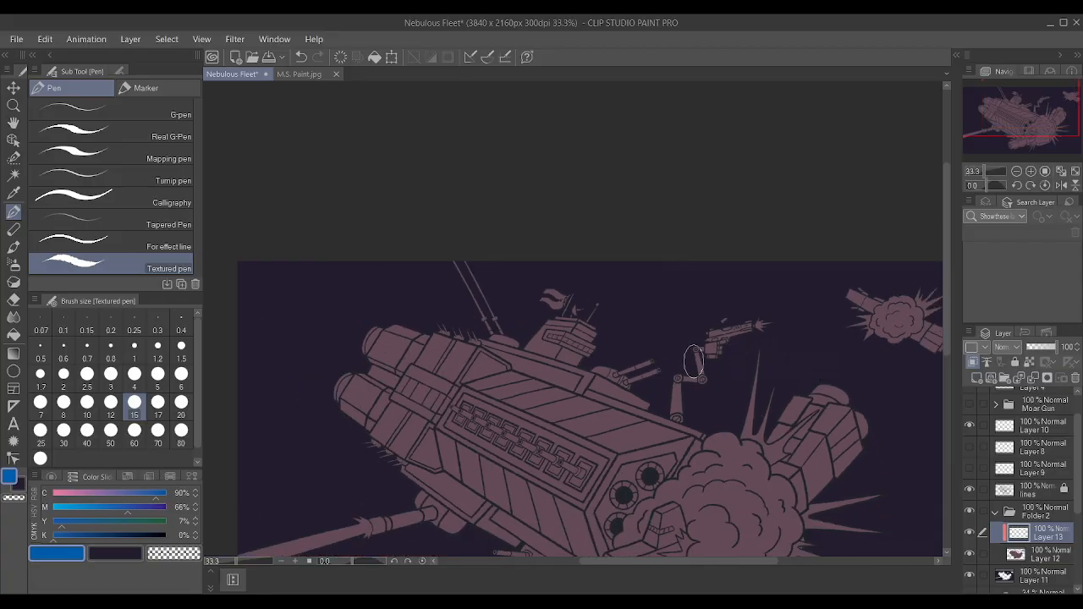
scroll(693, 362, "up", 1)
scroll(692, 361, "up", 1)
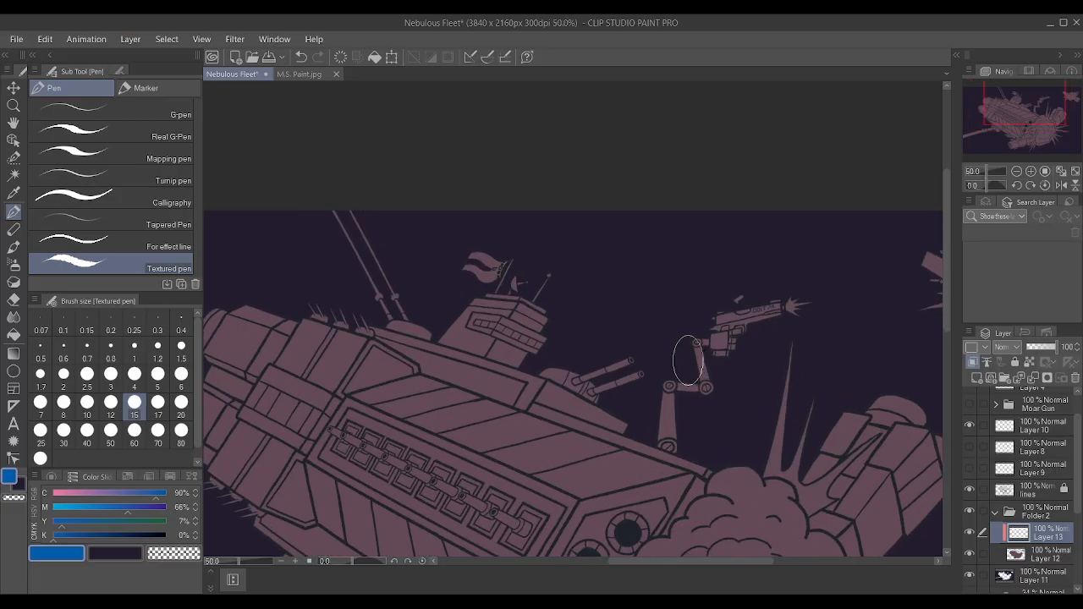
scroll(688, 362, "down", 4)
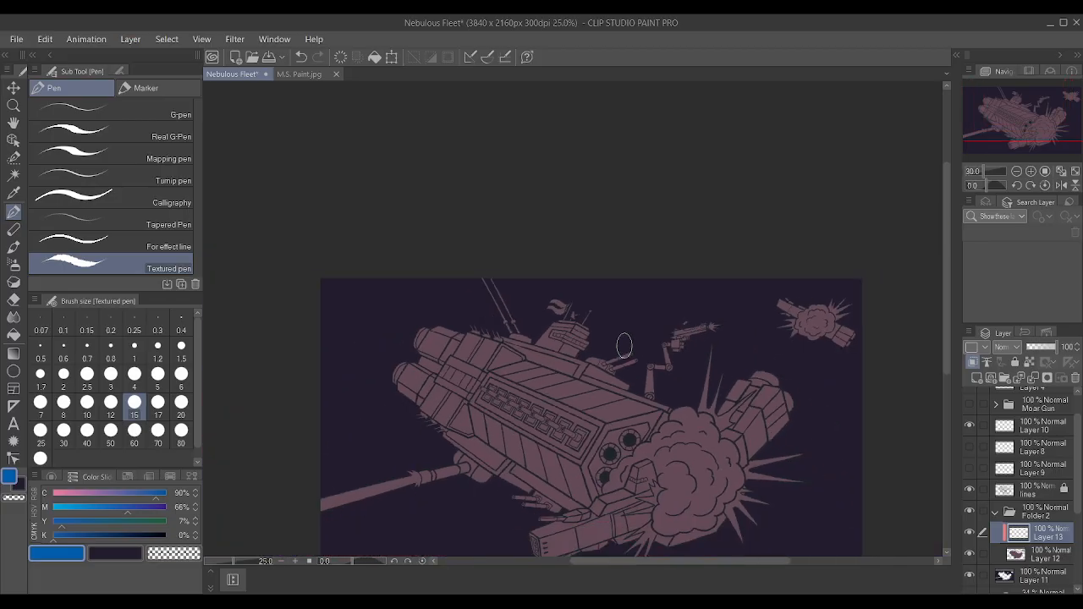
scroll(507, 472, "up", 1)
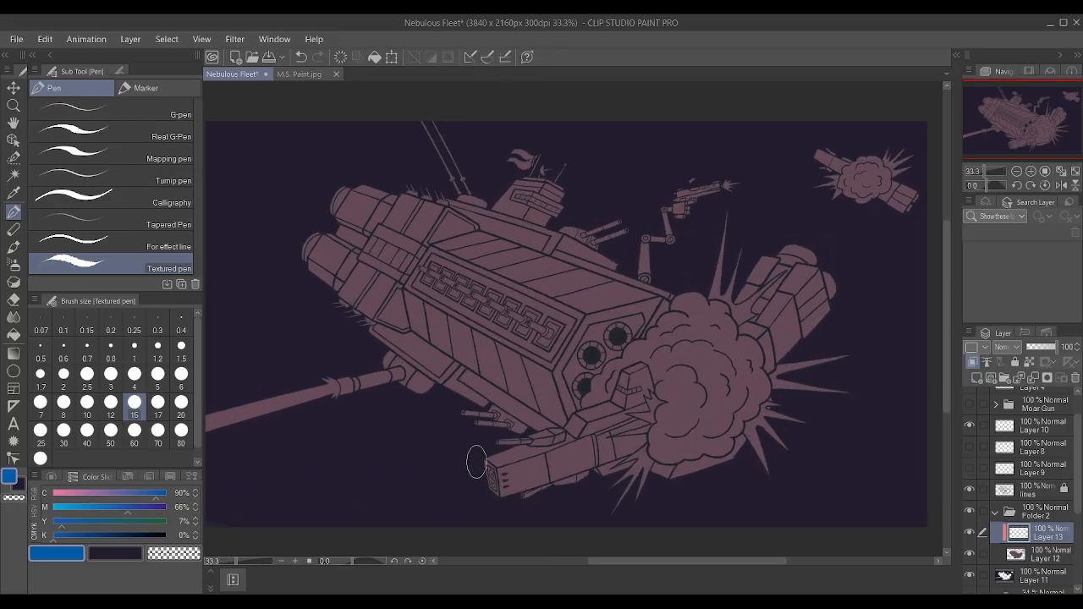
scroll(473, 461, "up", 1)
scroll(473, 461, "down", 1)
scroll(541, 224, "up", 1)
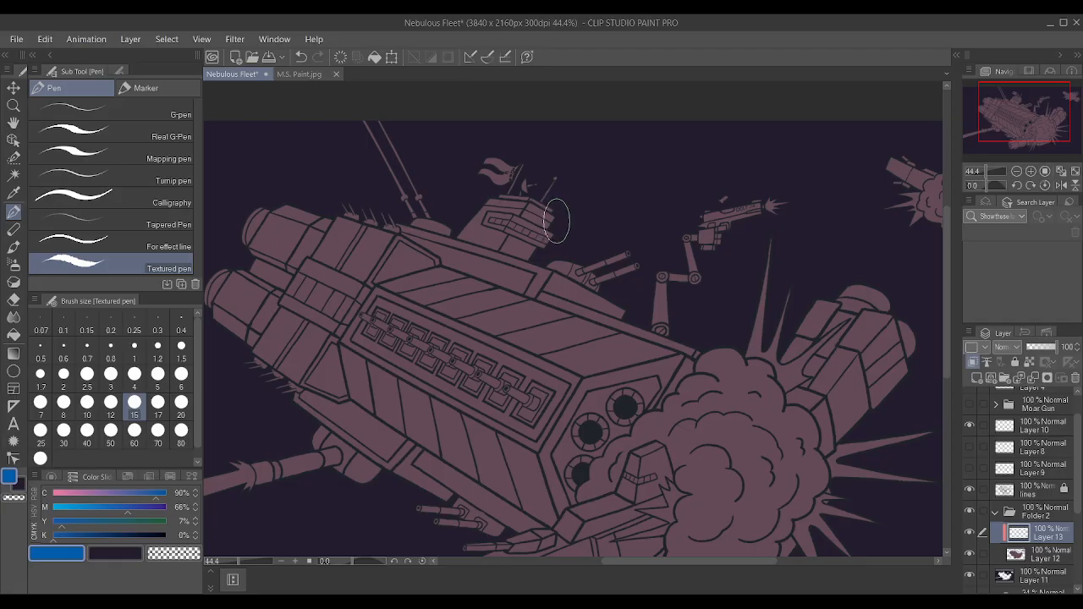
scroll(541, 165, "up", 1)
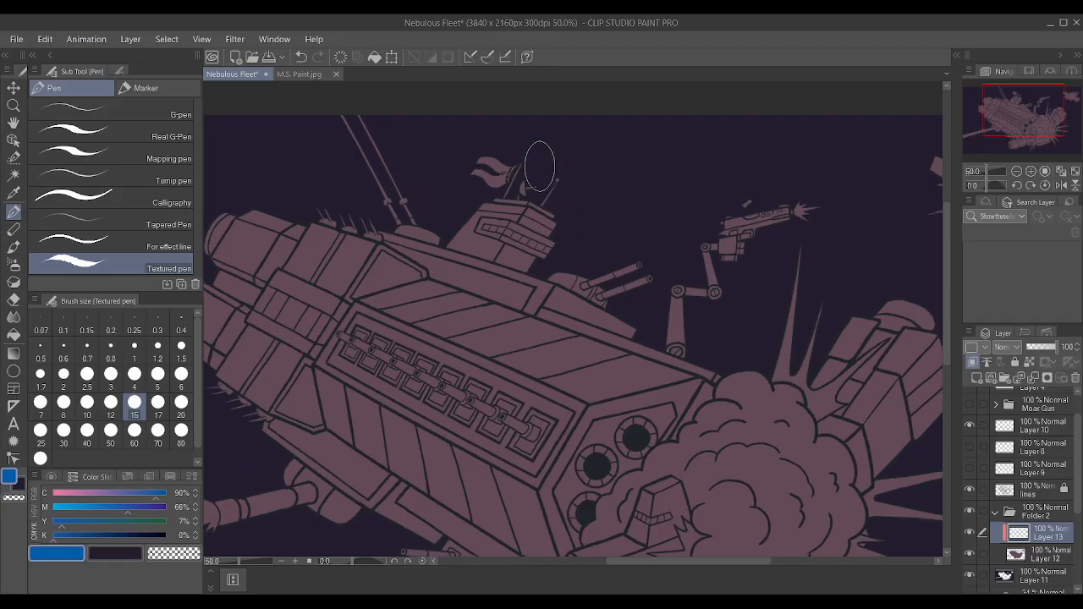
scroll(541, 166, "down", 2)
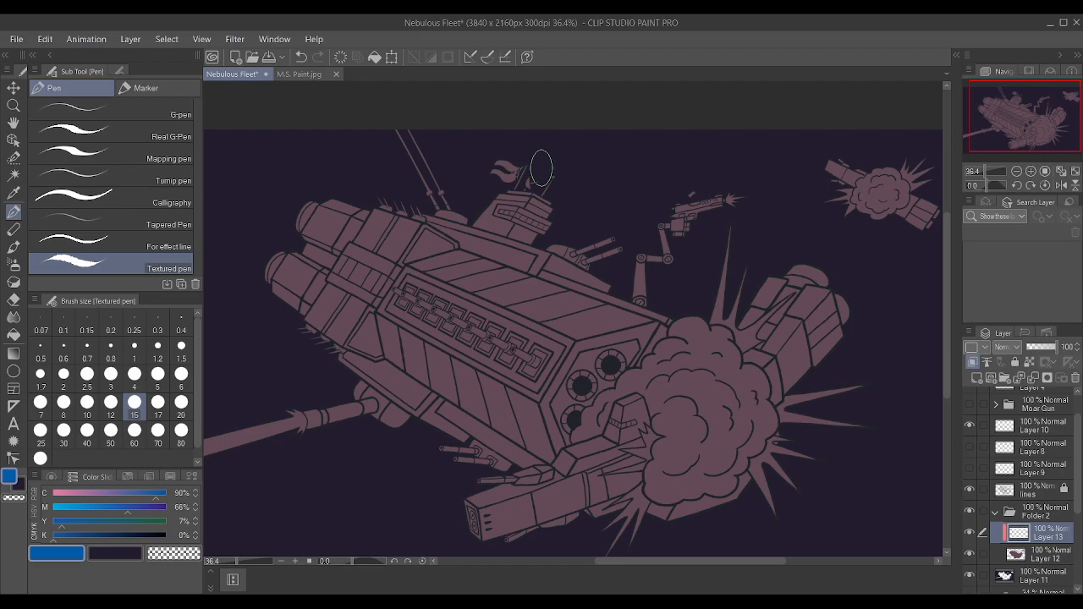
scroll(542, 168, "up", 1)
scroll(568, 242, "down", 2)
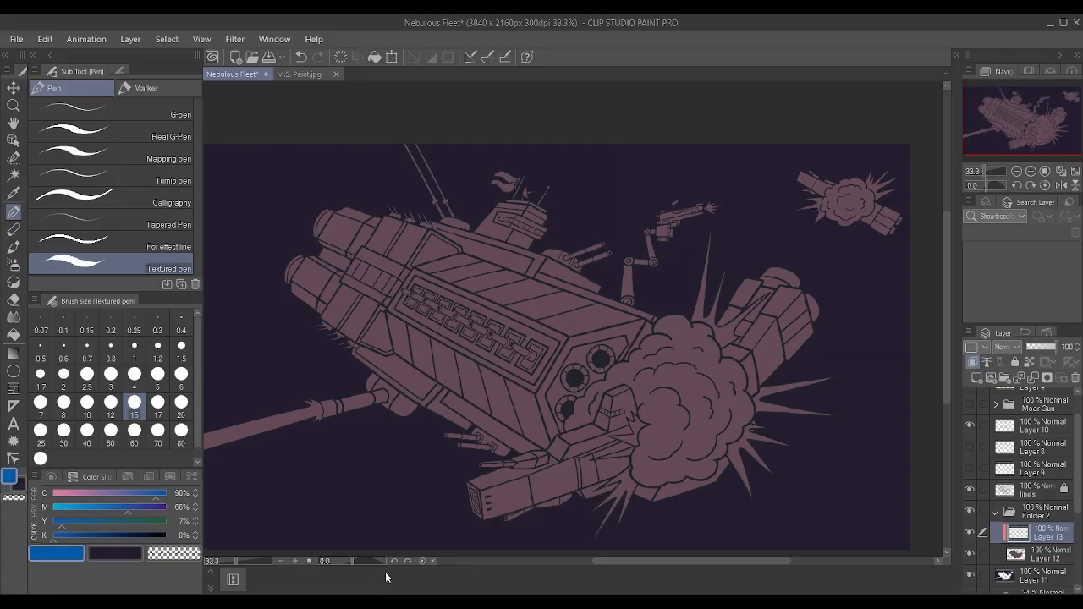
scroll(562, 305, "down", 2)
scroll(562, 298, "up", 2)
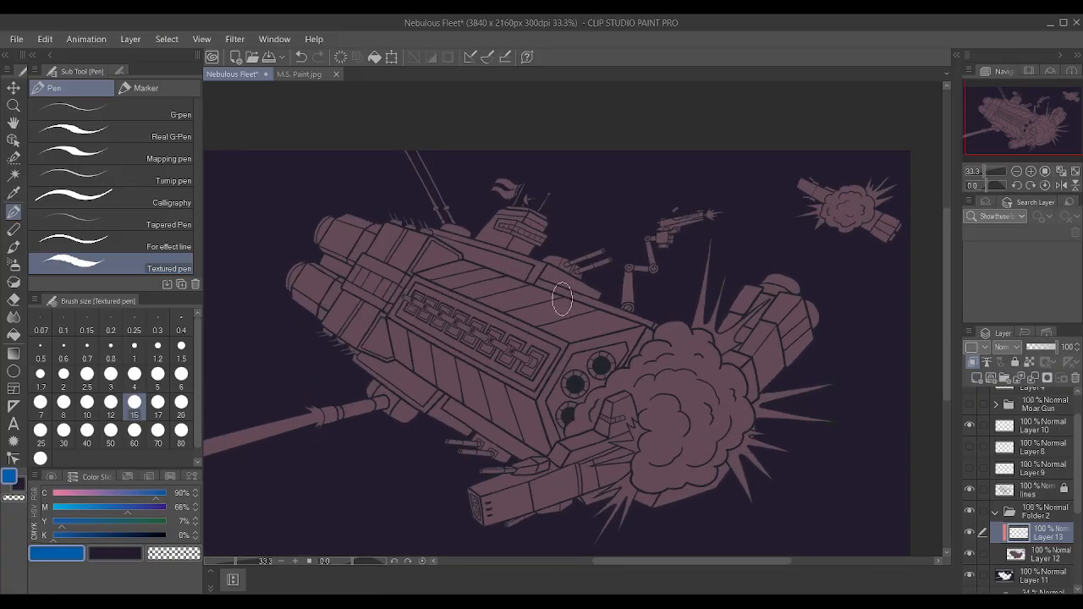
scroll(561, 298, "up", 1)
scroll(558, 298, "down", 1)
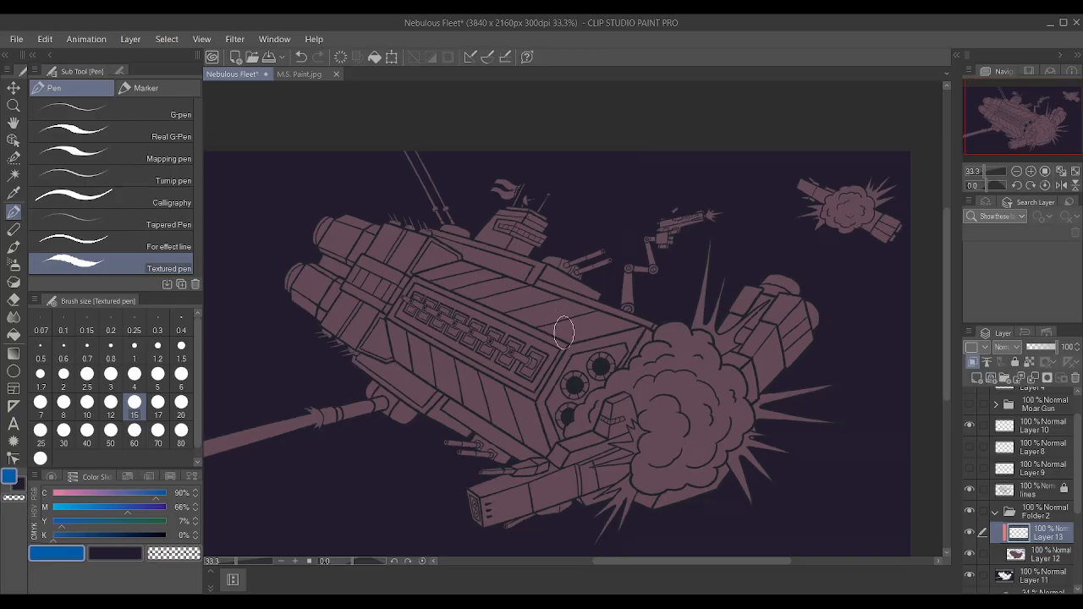
scroll(697, 348, "up", 1)
scroll(697, 347, "up", 1)
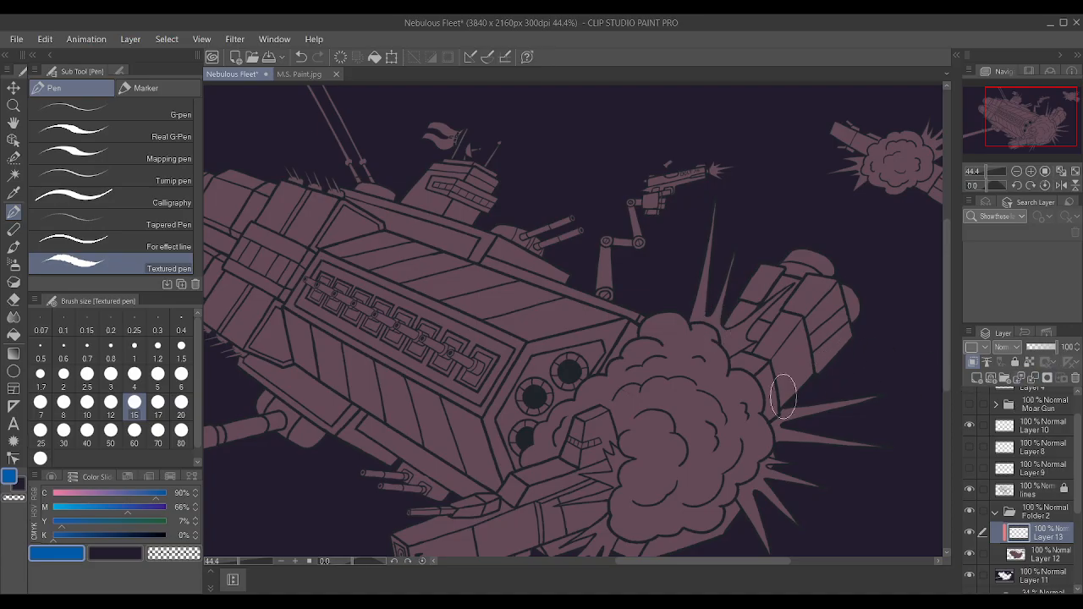
scroll(689, 386, "down", 3)
scroll(535, 352, "up", 2)
scroll(499, 364, "up", 1)
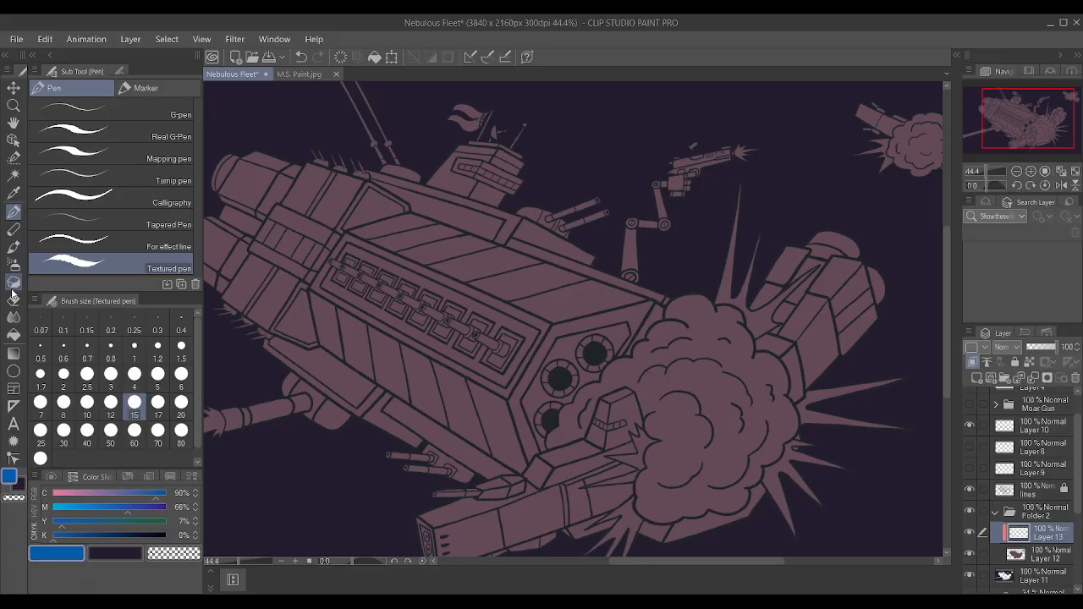
Mix the secondary drawing colour to a grey-blue with C 28%, M 11%, Y 4% and K 54%.
left_click(108, 536)
left_click(105, 553)
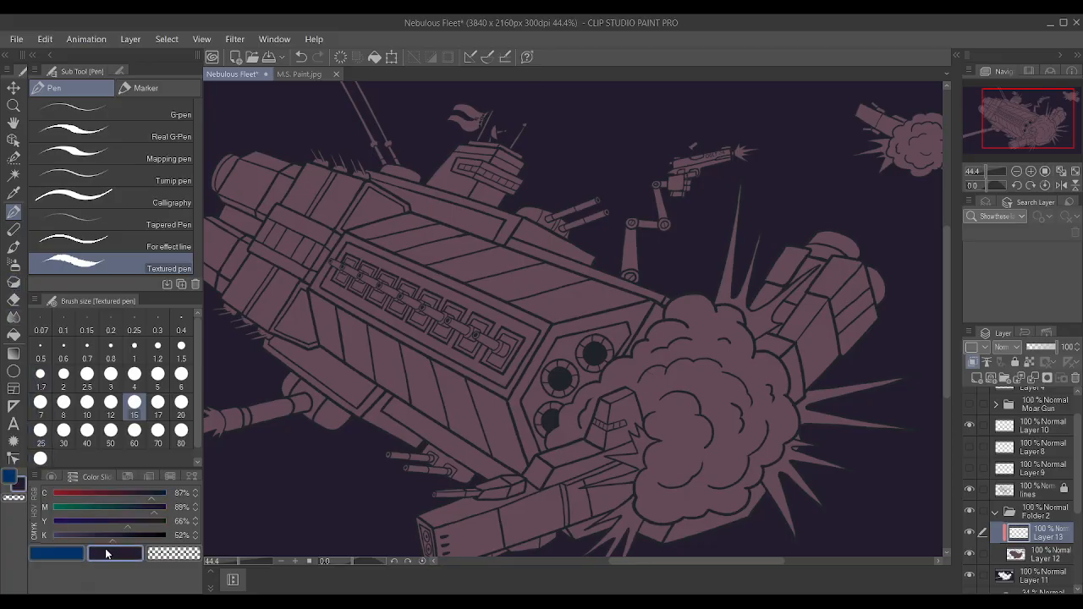
left_click_drag(109, 534, 56, 535)
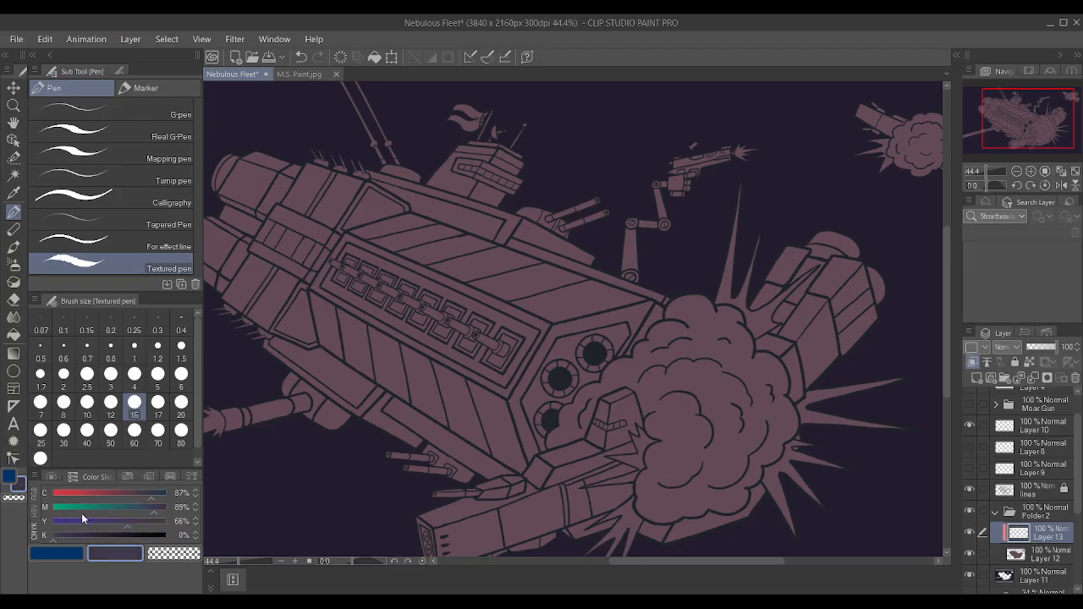
left_click_drag(120, 522, 74, 523)
left_click(87, 535)
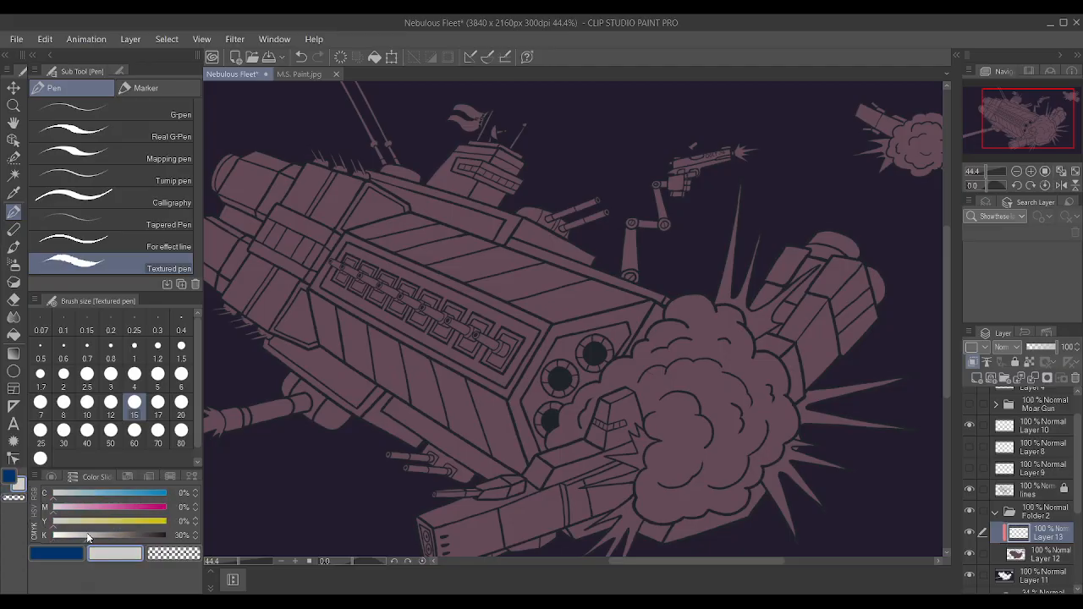
left_click(83, 494)
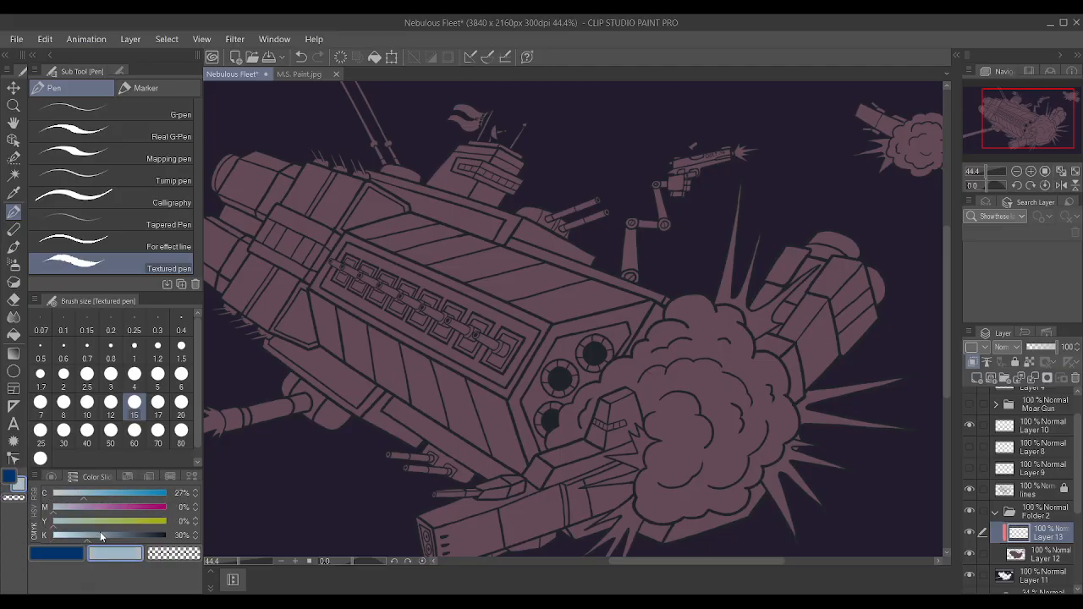
left_click(102, 535)
left_click(105, 534)
left_click(65, 508)
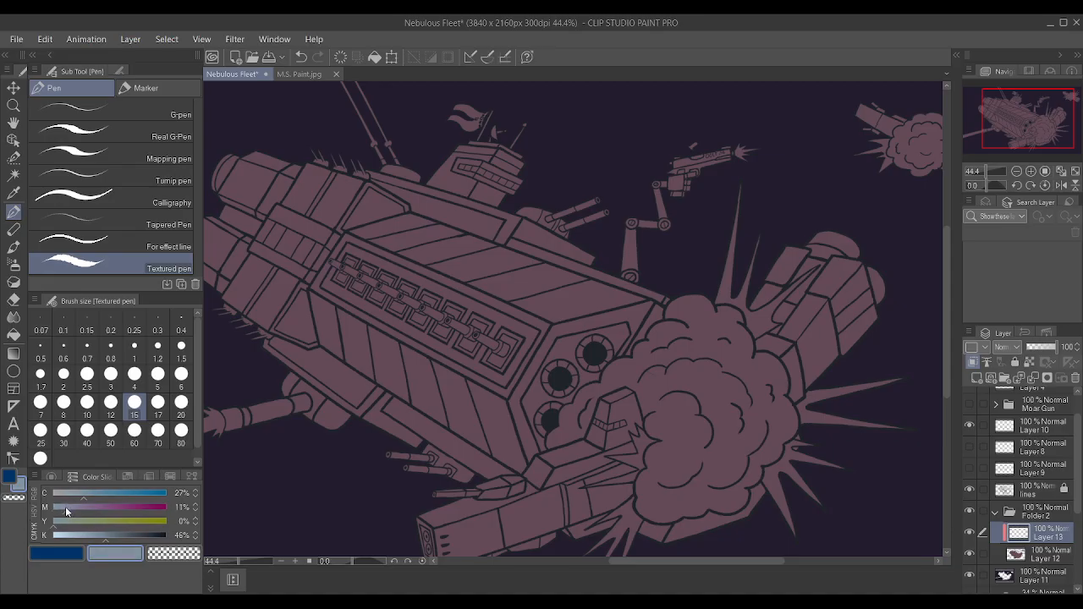
left_click(92, 493)
left_click(111, 537)
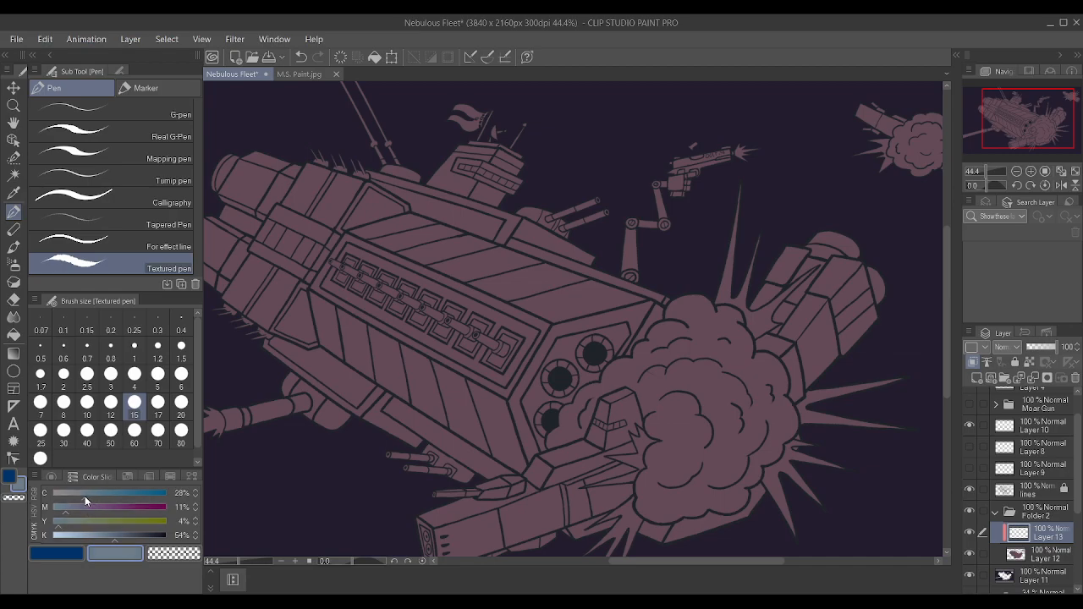
Paint a small grey-blue test patch on the upper hull panels of Layer 13, and reduce the Textured pen size to 4.
scroll(584, 389, "down", 6)
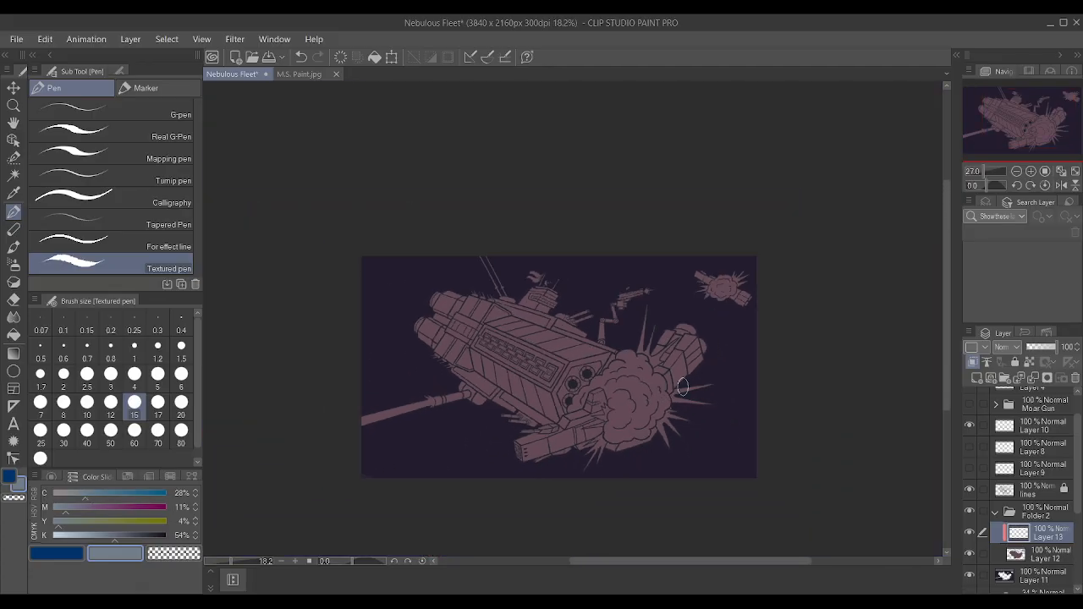
scroll(1020, 487, "up", 1)
scroll(525, 338, "up", 3)
scroll(708, 413, "up", 3)
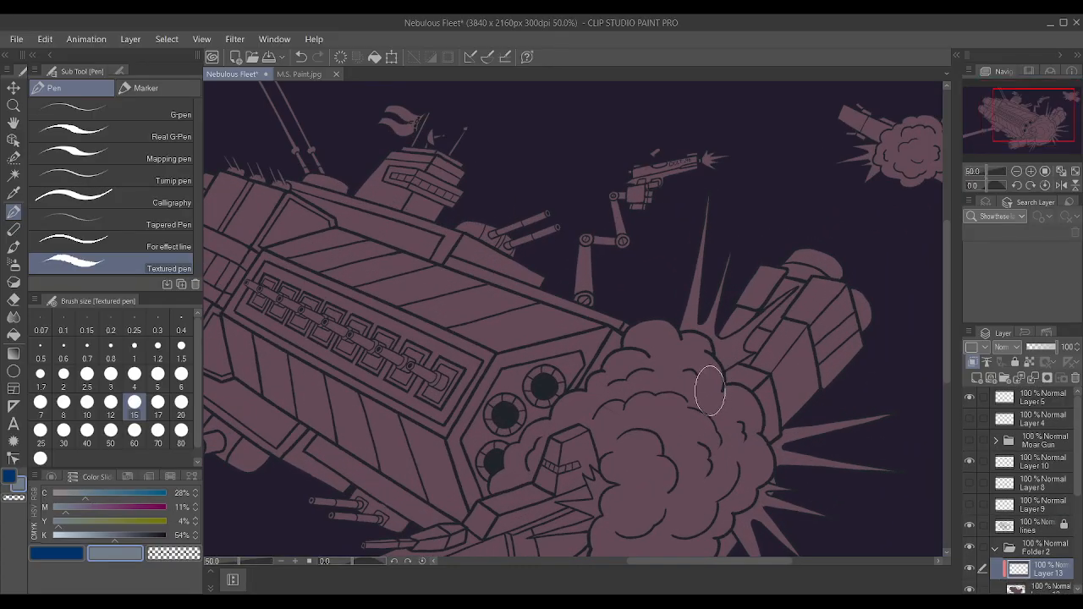
left_click_drag(435, 290, 478, 309)
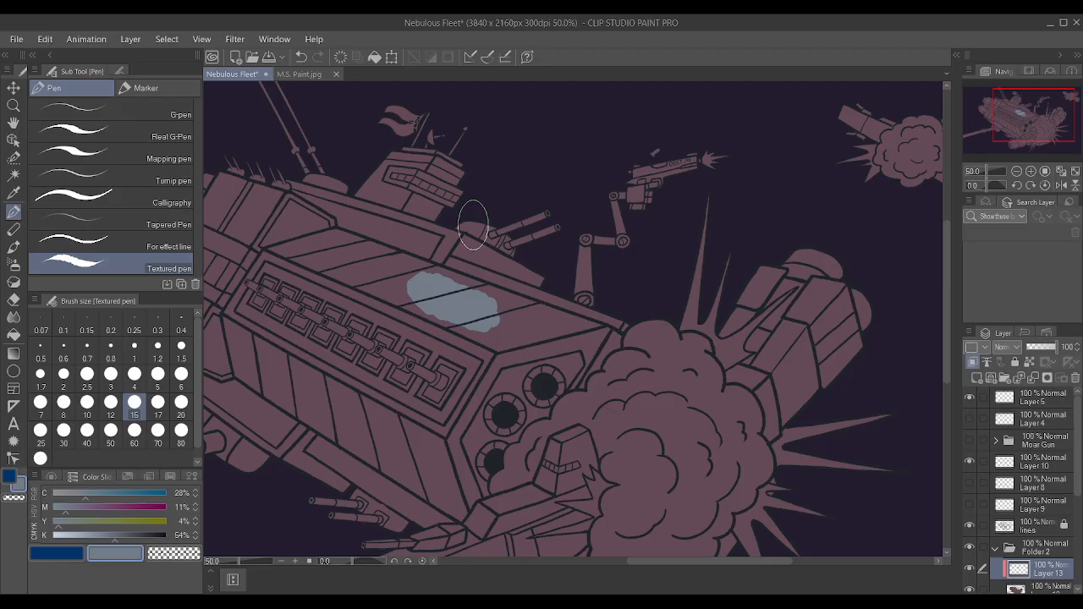
key("bracketleft")
key("bracketleft")
key("bracketleft")
key("bracketleft")
key("bracketleft")
key("bracketleft")
key("bracketleft")
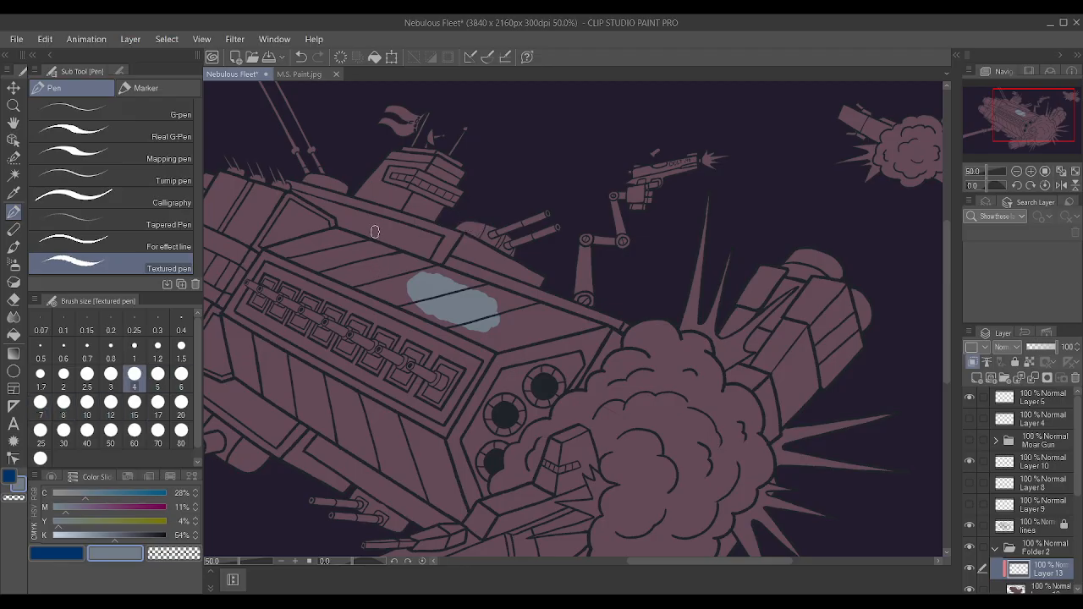
scroll(431, 245, "down", 1)
scroll(474, 275, "up", 1)
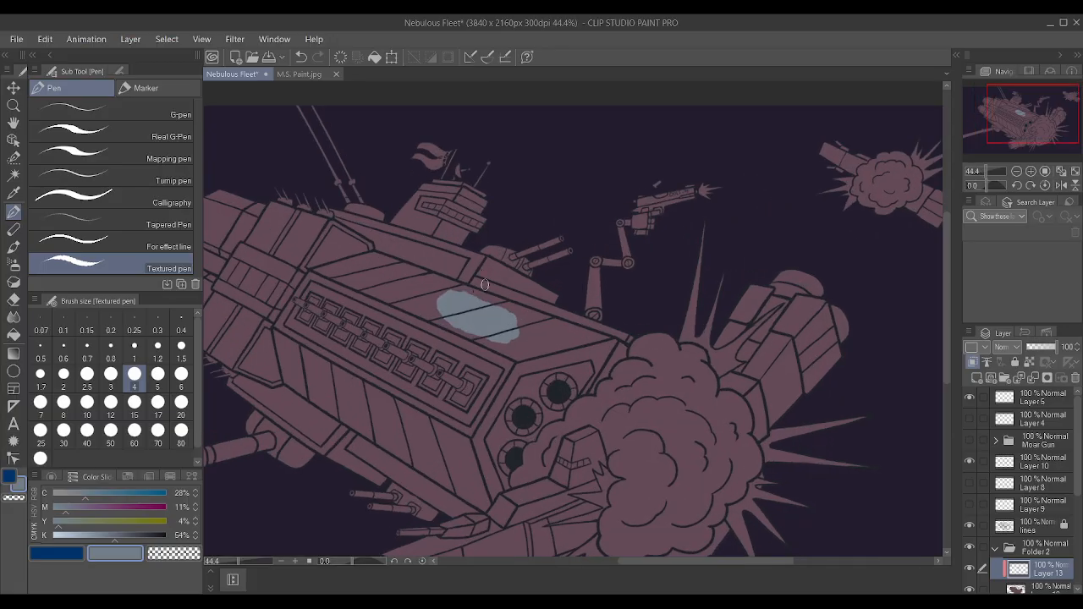
scroll(471, 273, "down", 1)
scroll(470, 273, "up", 1)
Try Auto select on the grey-blue patch on Layer 13, undo the patch, and clear the selection.
key("w")
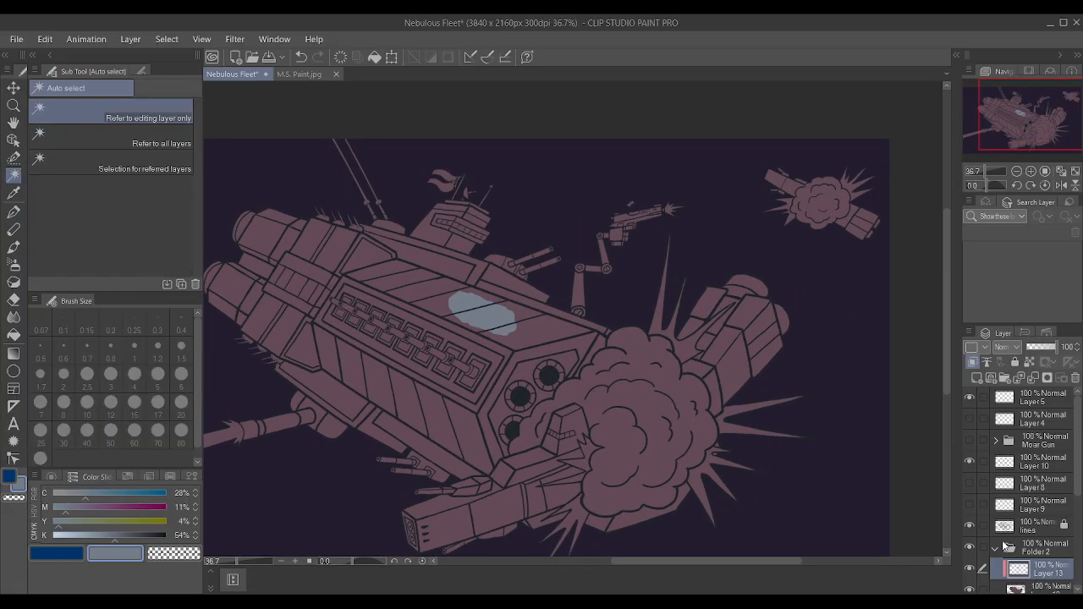
left_click(1044, 555)
left_click(1039, 571)
left_click(495, 324)
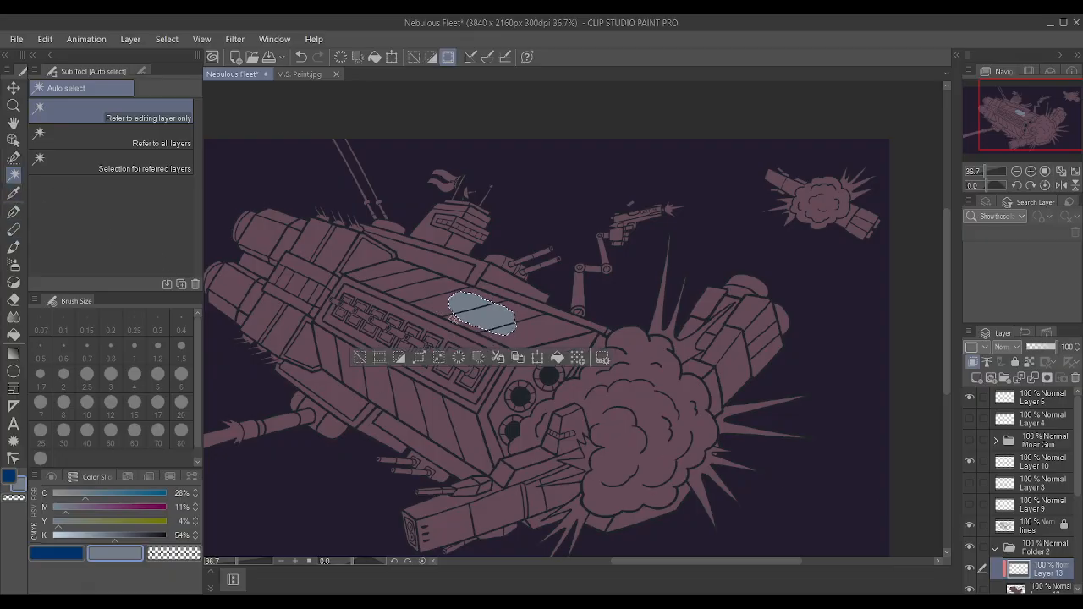
key("ctrl+z")
key("ctrl+z")
left_click(502, 318)
key("ctrl+d")
On the lines layer, Auto select the main hull's upper striped panels, the chain ornament's frame, the front rim and the first lower panels.
left_click(1028, 524)
left_click(508, 332)
left_click(433, 297, "shift")
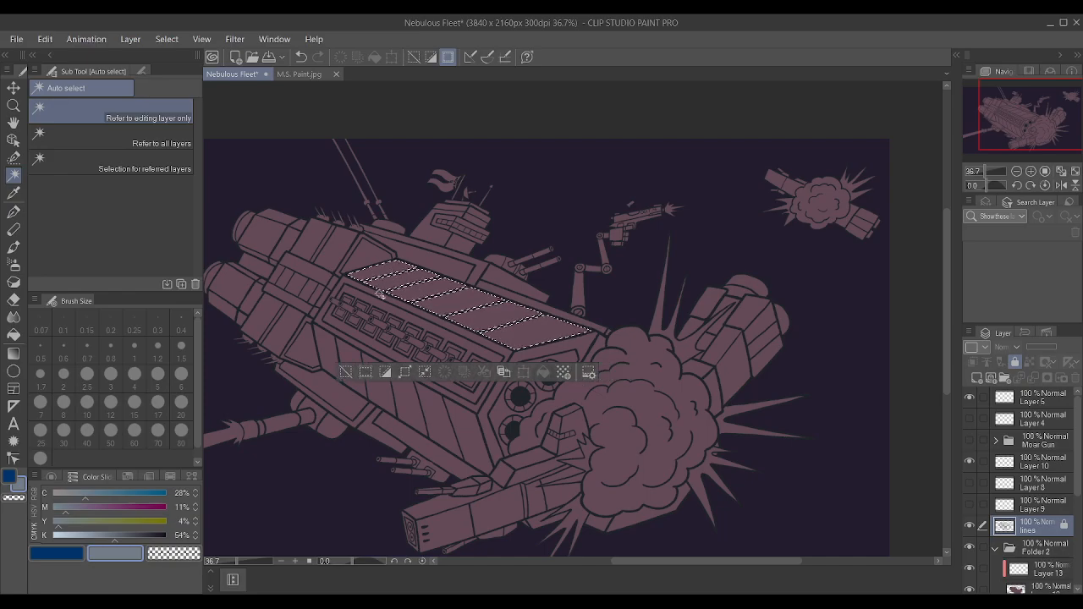
left_click(470, 404, "shift")
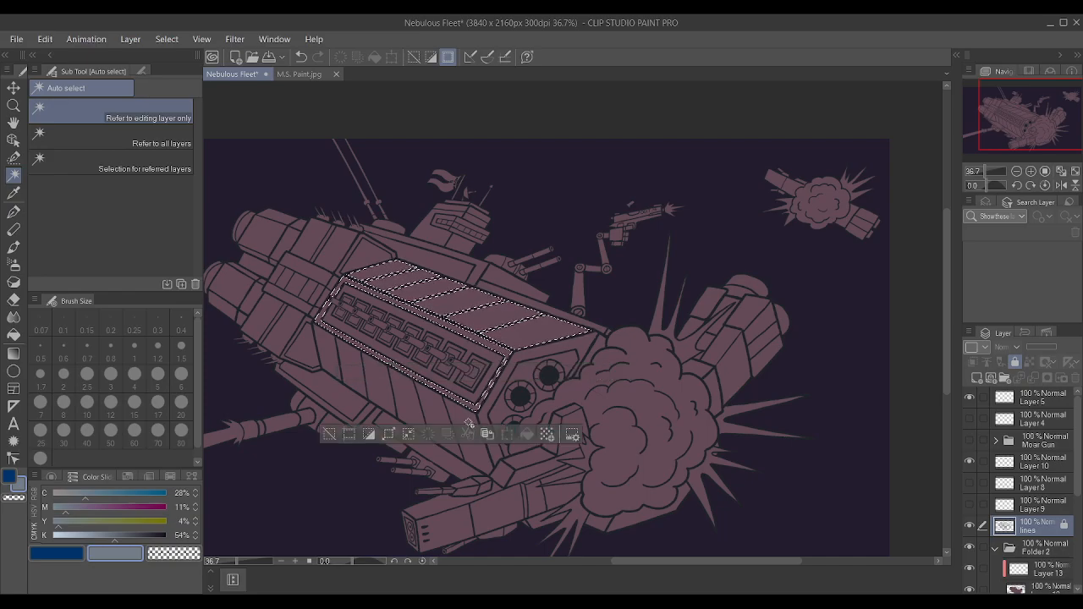
left_click(476, 415, "shift")
left_click(486, 418, "shift")
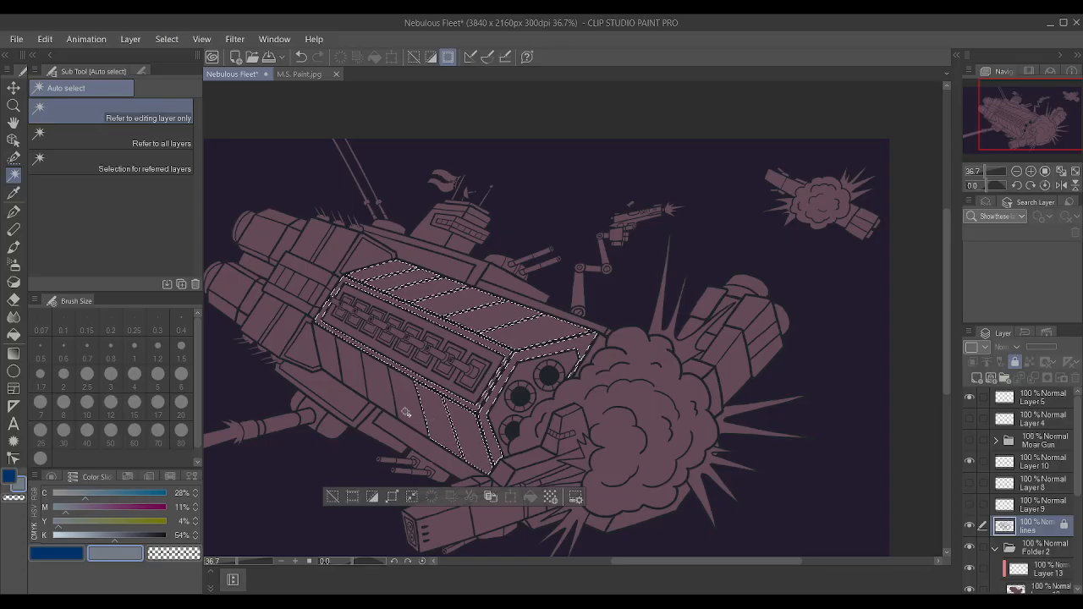
Add the remaining striped panels along the hull's lower side to the selection.
left_click(382, 394, "shift")
left_click(353, 377, "shift")
left_click(323, 361, "shift")
key("ctrl+z")
left_click(325, 359, "shift")
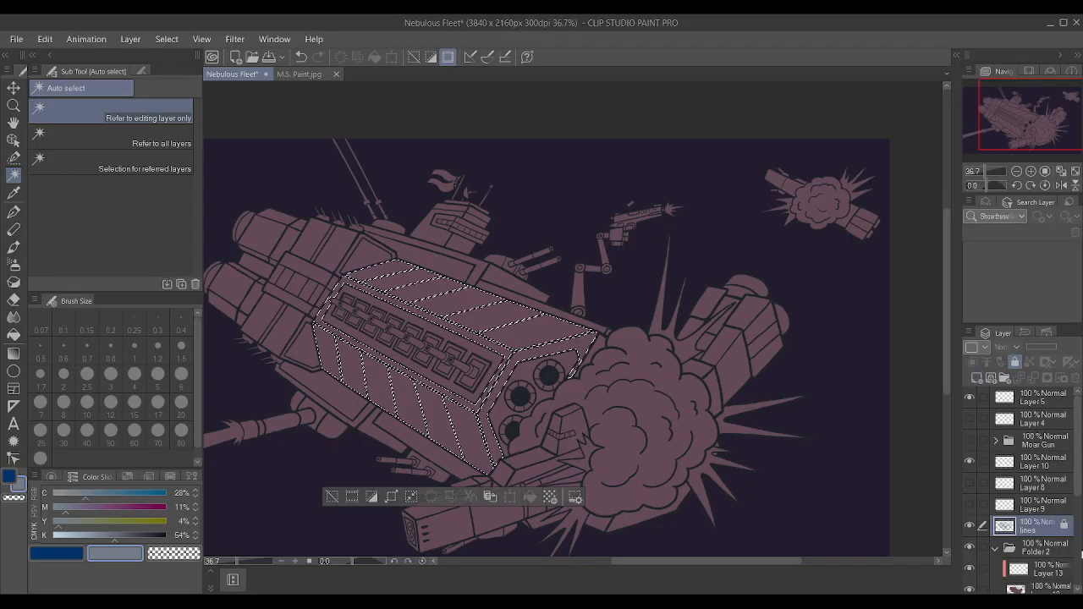
Add a new raster layer above the lines layer, and make Layer 13 the active layer.
left_click(977, 378)
left_click_drag(1040, 523, 1052, 555)
key("ctrl+z")
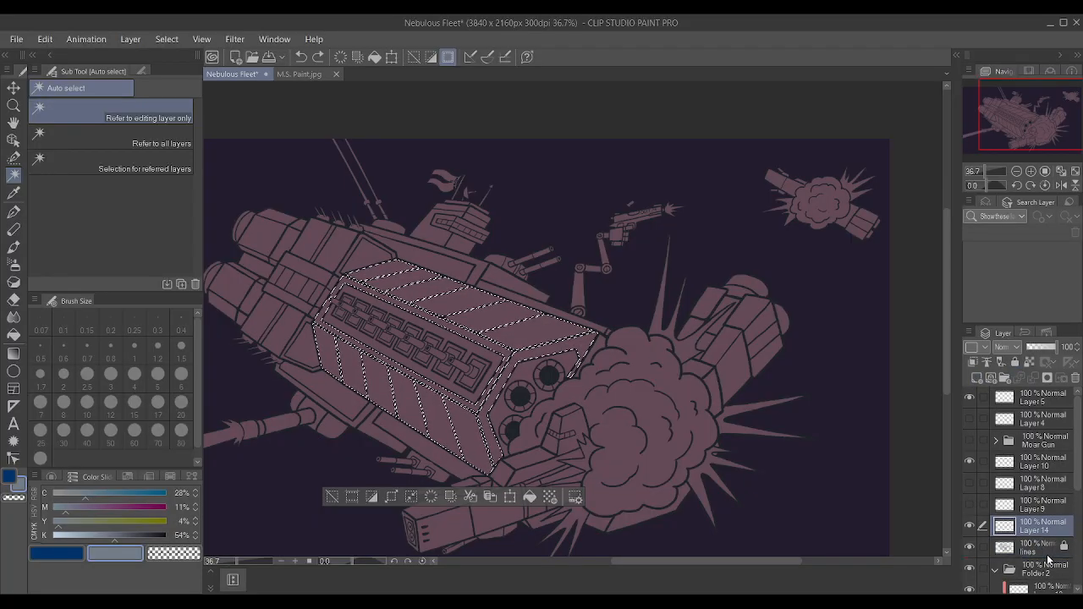
scroll(1046, 557, "down", 3)
left_click(1040, 538)
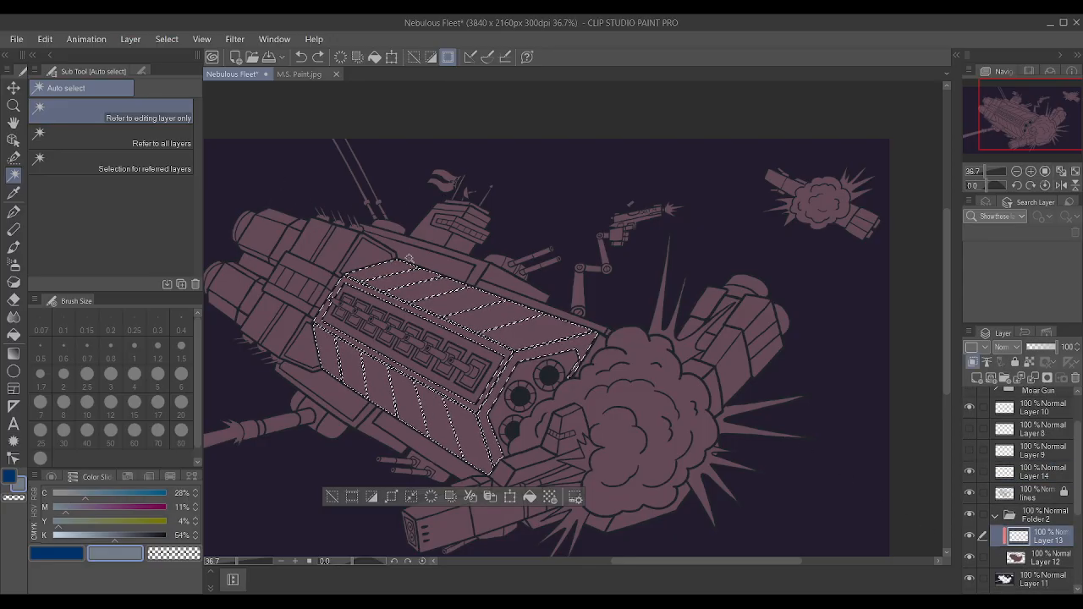
Paint the selected hull panels grey-blue on Layer 13 with the Textured pen at its largest preset size, and clear the selection.
key("p")
key("bracketright")
key("bracketright")
key("bracketright")
key("bracketright")
key("bracketright")
key("bracketright")
key("bracketright")
key("bracketright")
key("bracketright")
key("bracketright")
key("bracketright")
key("bracketright")
key("bracketright")
key("bracketright")
key("bracketright")
key("bracketright")
key("bracketright")
mouse_move(340, 300)
left_mouse_down()
mouse_move(816, 436)
mouse_move(499, 407)
mouse_move(890, 254)
left_mouse_up()
key("ctrl+d")
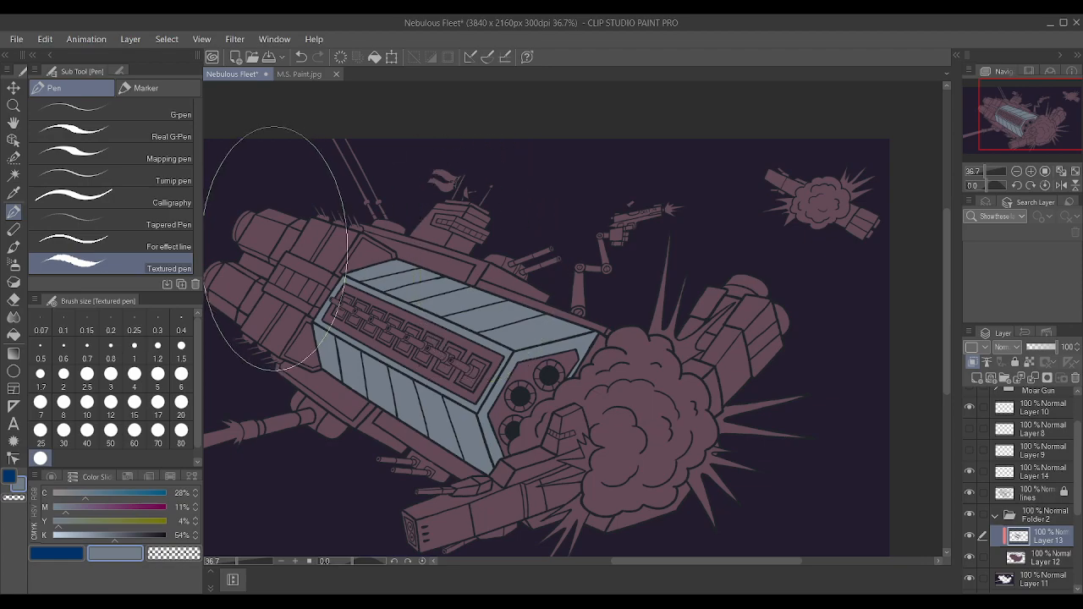
Auto select the painted hull panels on Layer 13, repaint them with cyan at 35% and black at 44%, and clear the selection.
key("ctrl+minus")
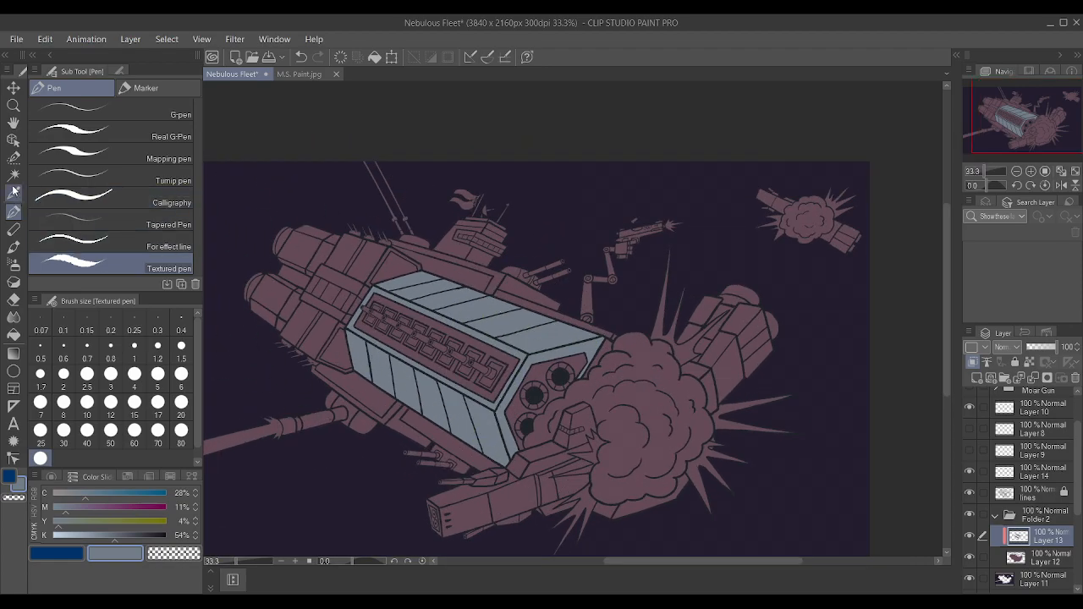
left_click(13, 174)
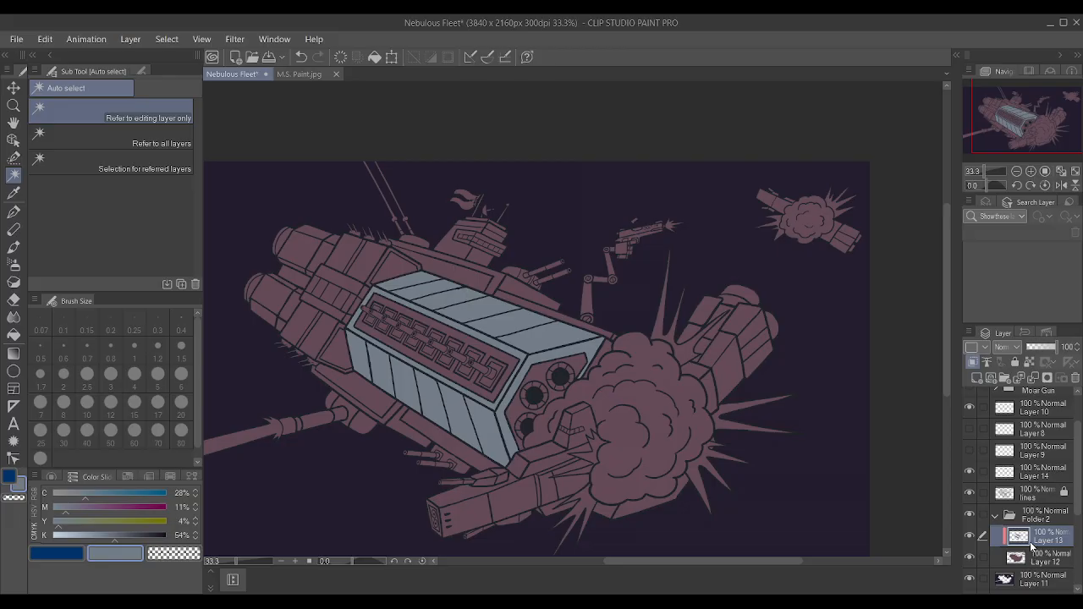
left_click(513, 485)
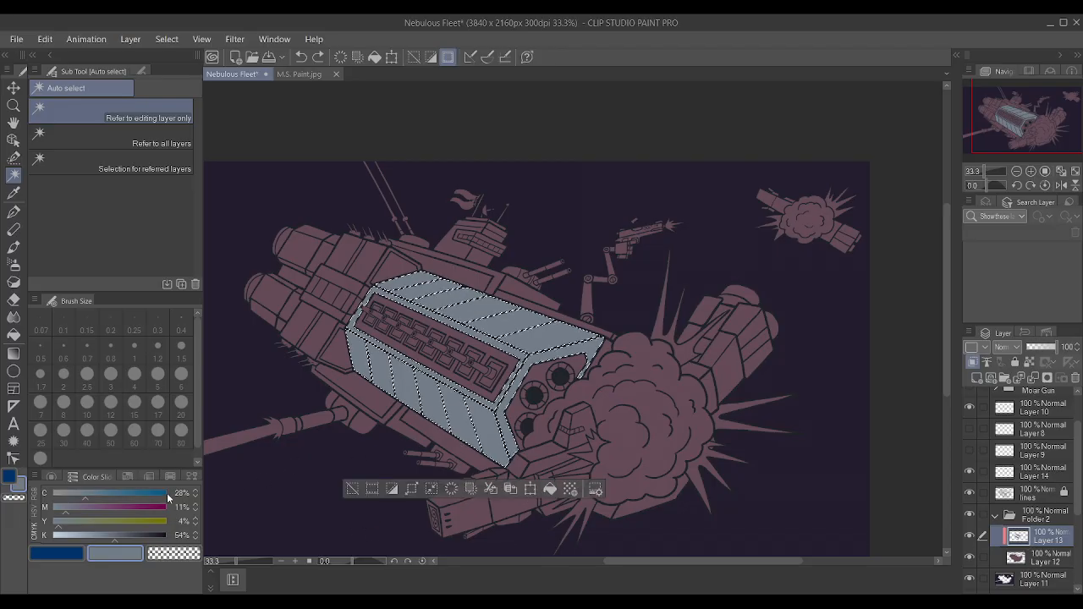
left_click(93, 495)
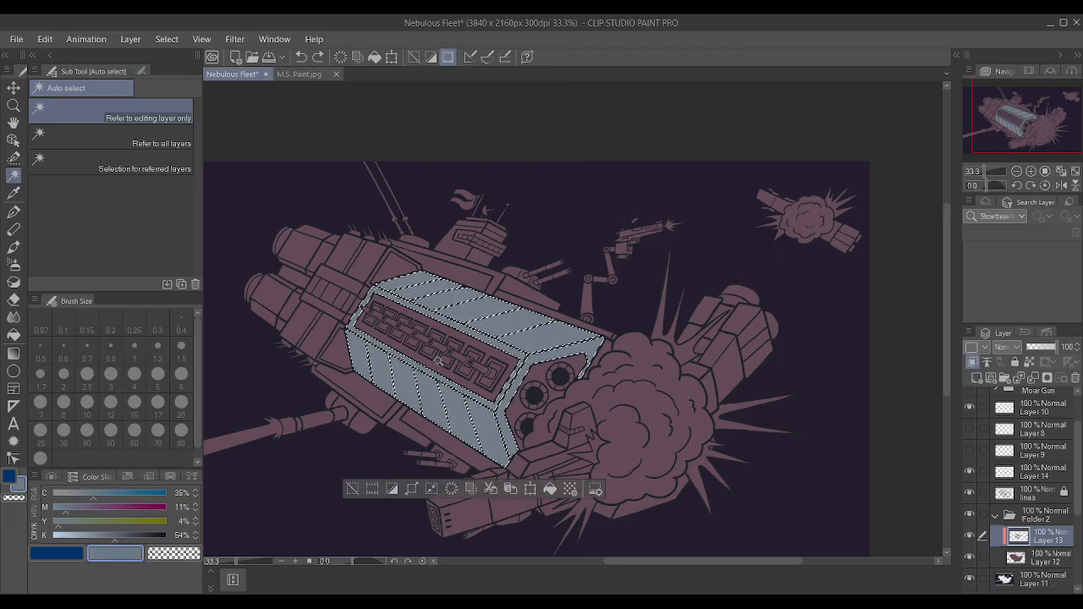
left_click(102, 538)
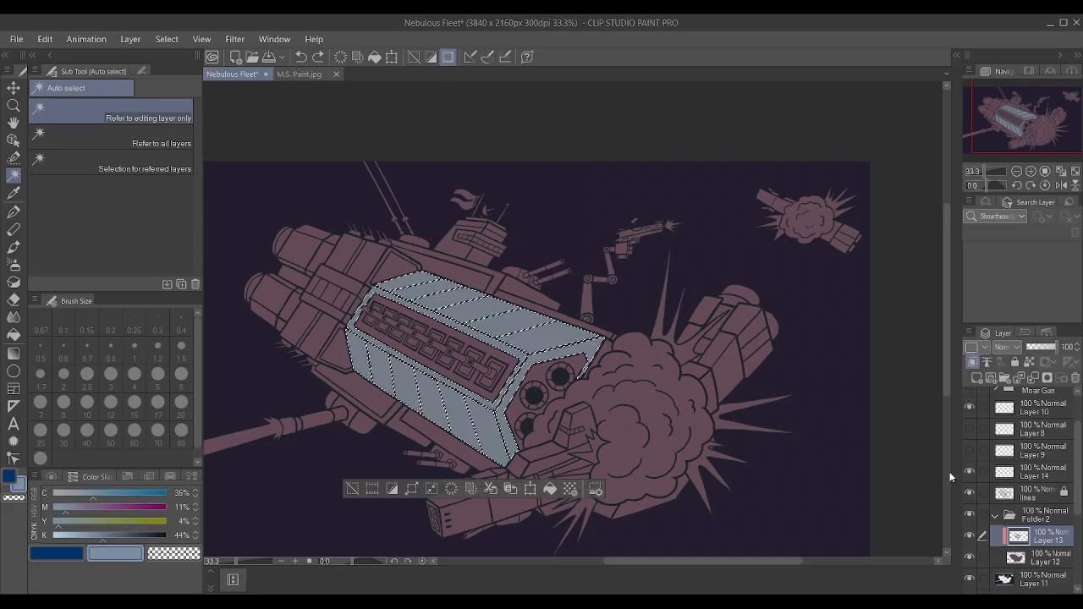
key("p")
mouse_move(448, 448)
left_mouse_down()
mouse_move(526, 321)
mouse_move(383, 371)
mouse_move(326, 419)
left_mouse_up()
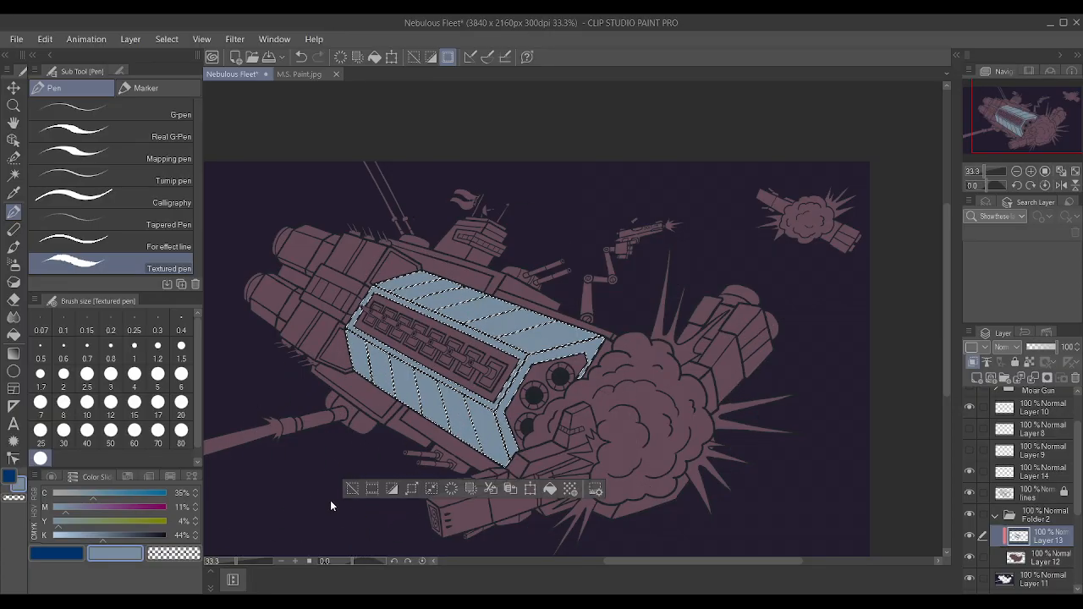
key("ctrl+d")
scroll(578, 326, "up", 2)
scroll(591, 364, "down", 3)
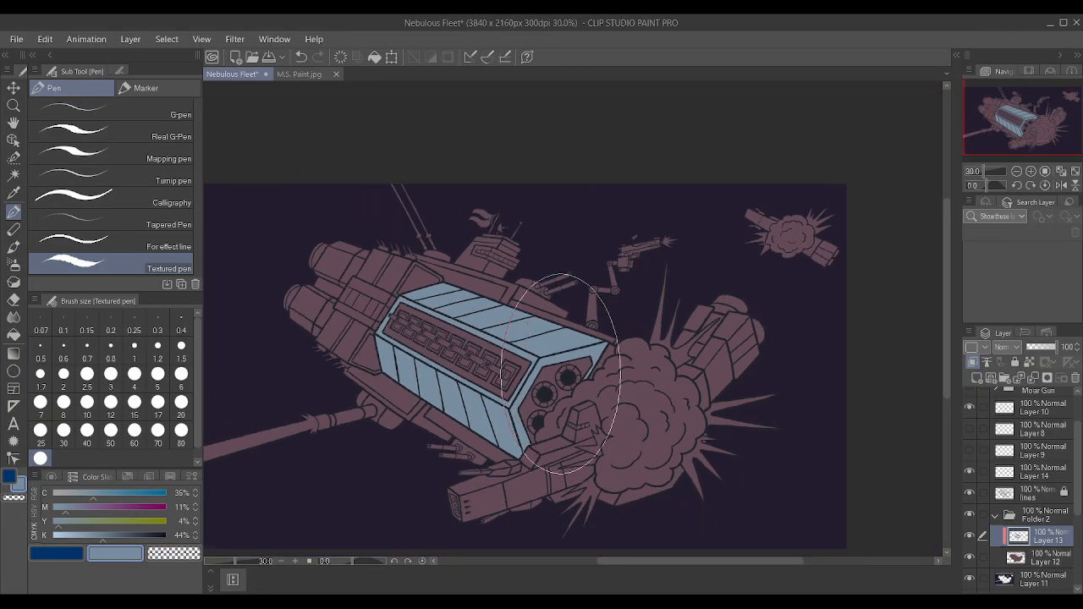
Restore the hull panel selection, repaint the panels with cyan at 33% and black at 47%, and clear the selection.
scroll(563, 373, "up", 2)
key("ctrl+z")
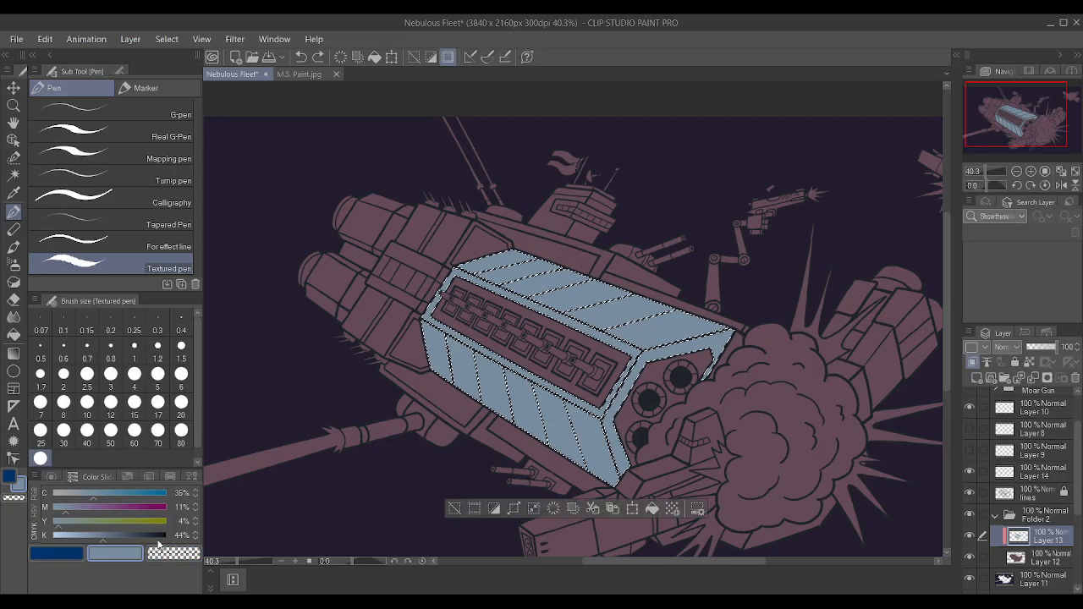
left_click(196, 533)
left_click(196, 533)
left_click(196, 533)
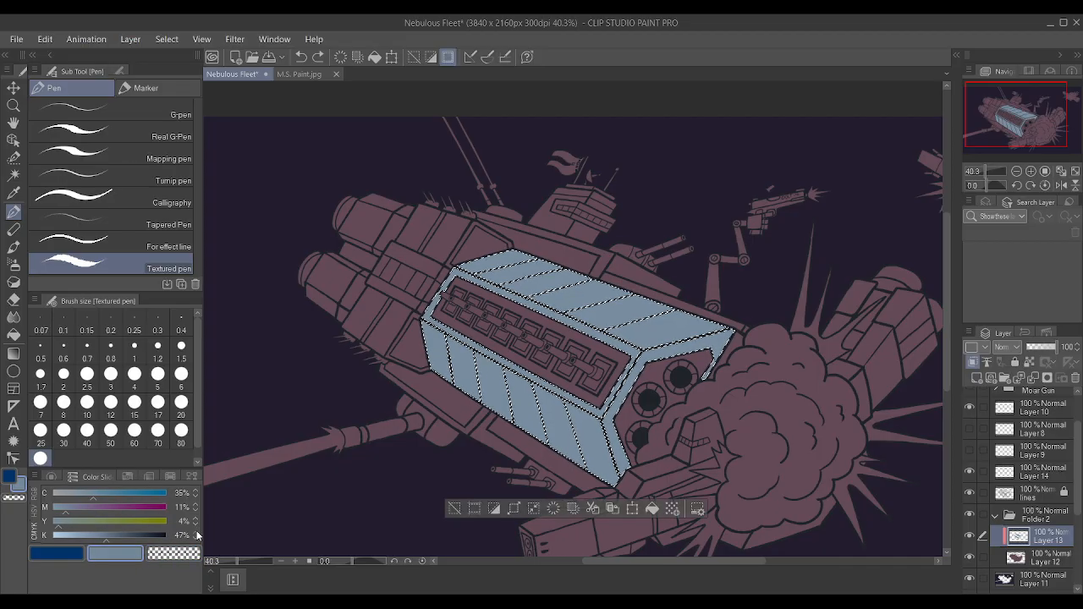
left_click(196, 497)
left_click(196, 497)
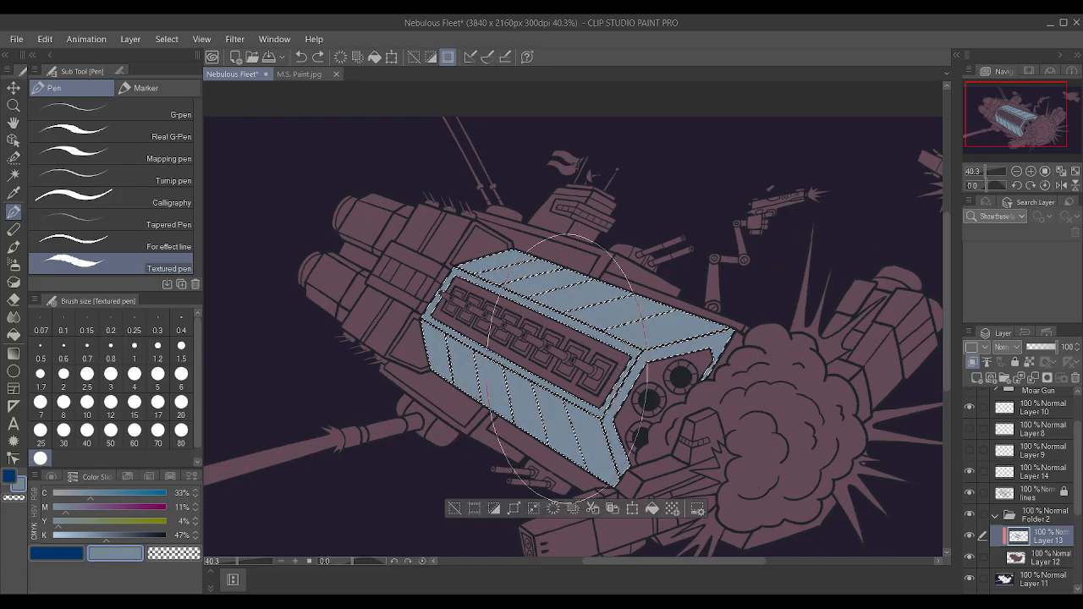
key("ctrl+d")
scroll(665, 370, "down", 3)
scroll(665, 370, "up", 5)
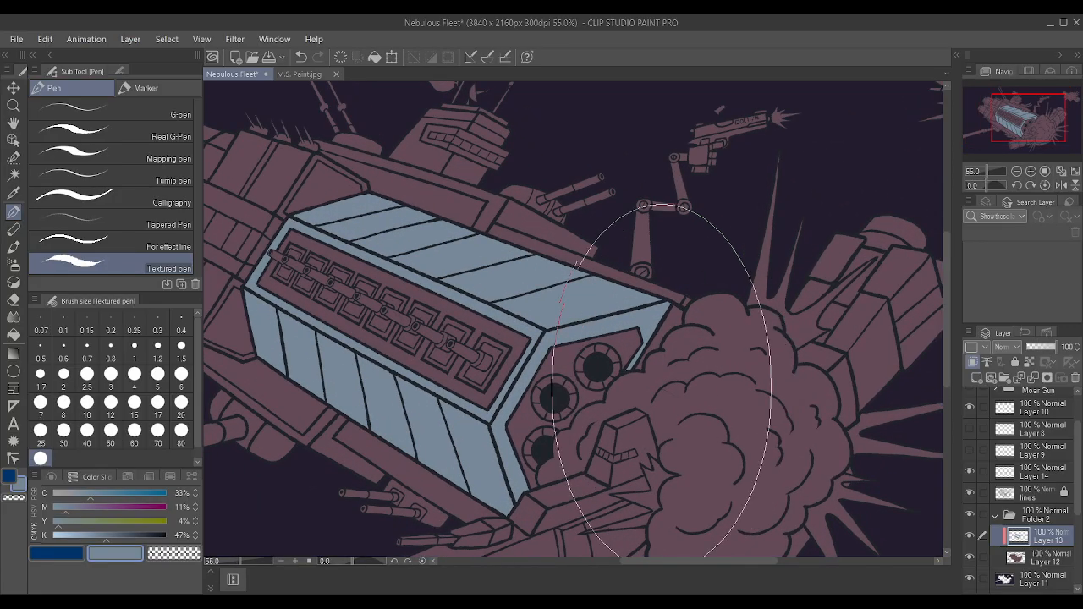
Switch to Auto select and make the lines layer active with nothing selected.
left_click(15, 175)
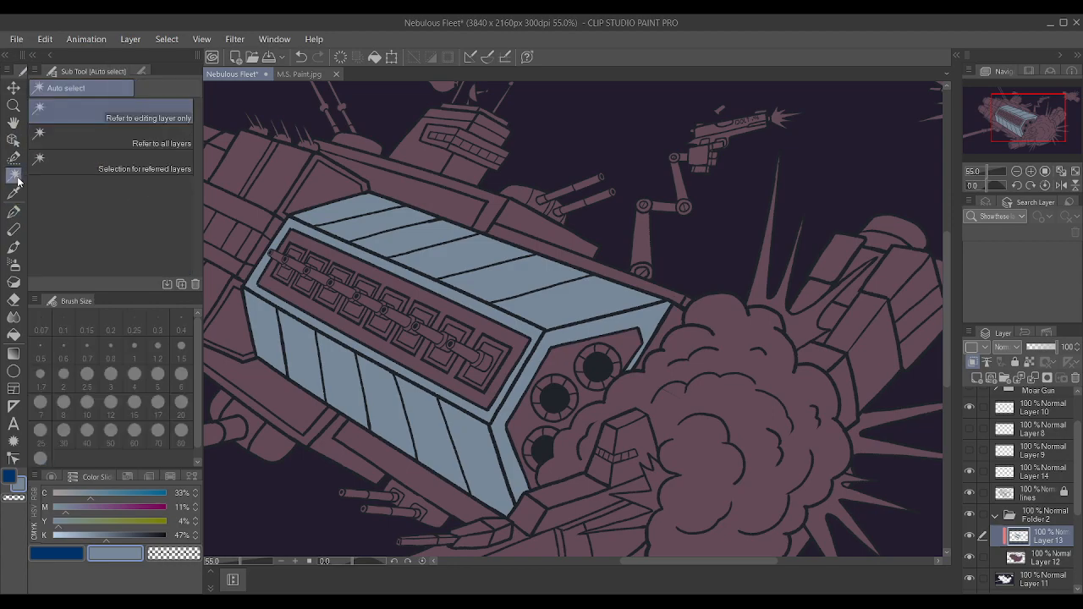
scroll(479, 295, "down", 5)
scroll(423, 243, "up", 4)
left_click(327, 223)
key("ctrl+d")
left_click(1041, 493)
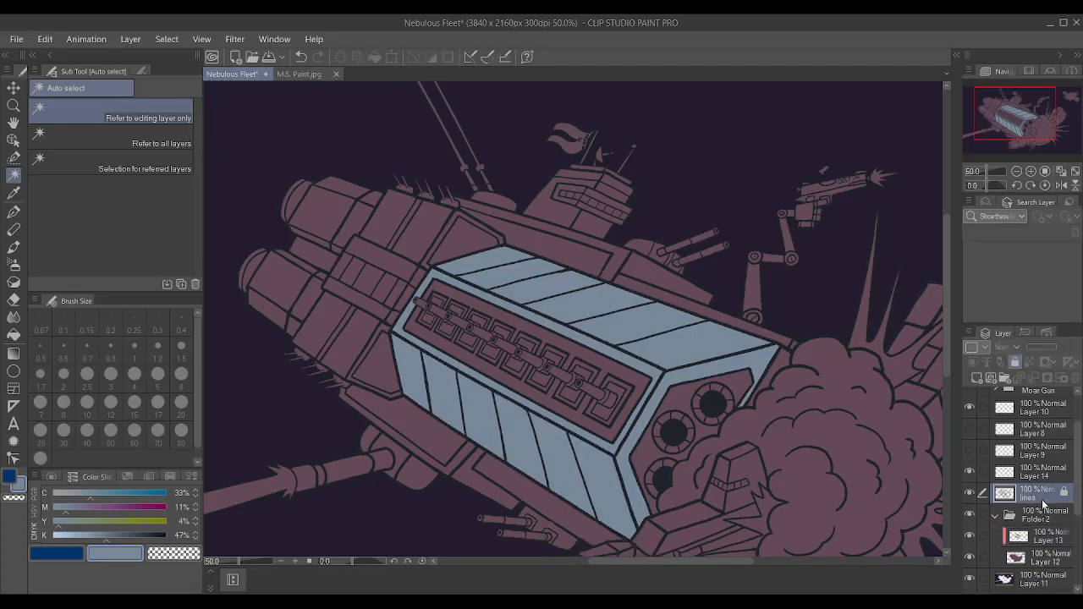
left_click(557, 210)
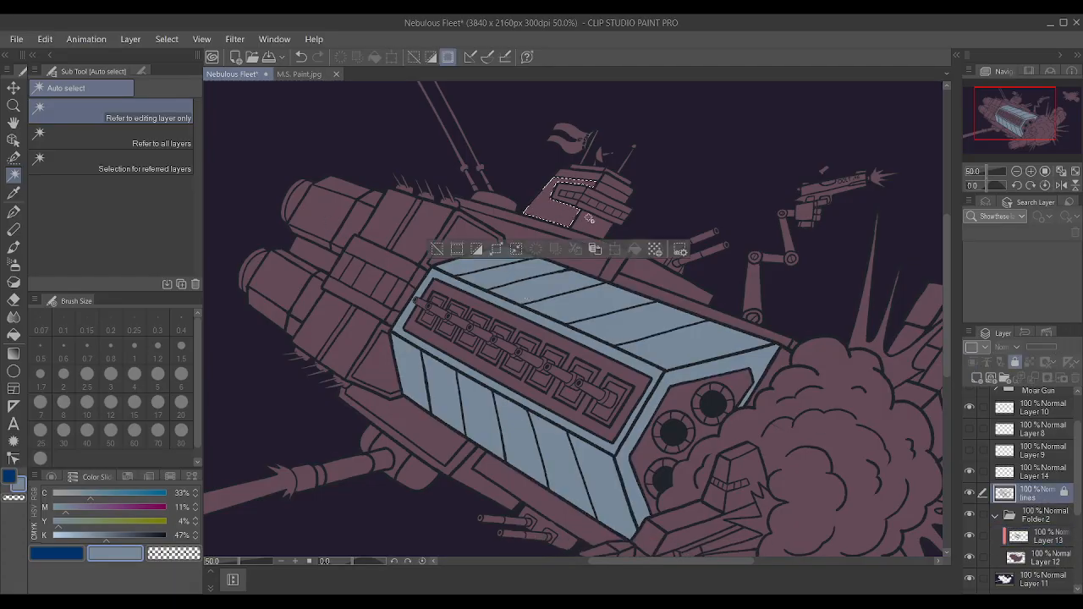
left_click(546, 230, "shift")
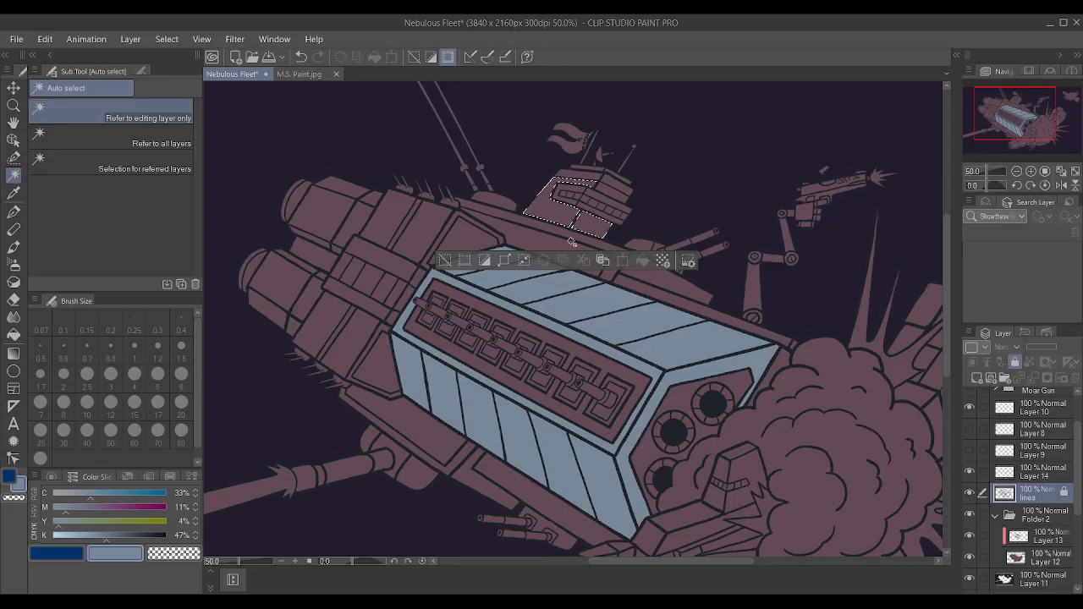
key("ctrl+d")
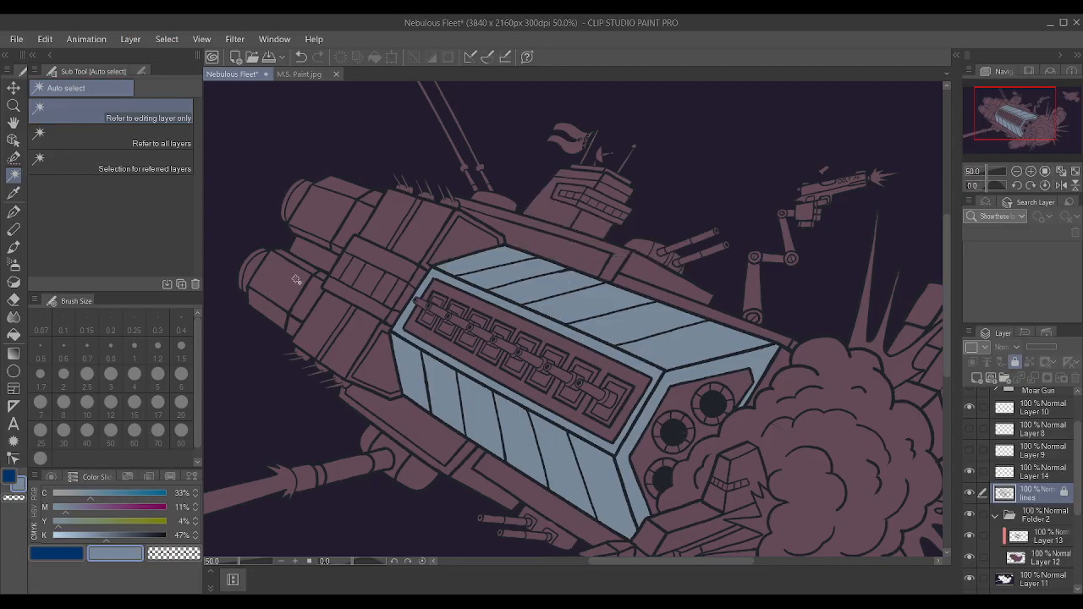
left_click(406, 241)
left_click(448, 235, "shift")
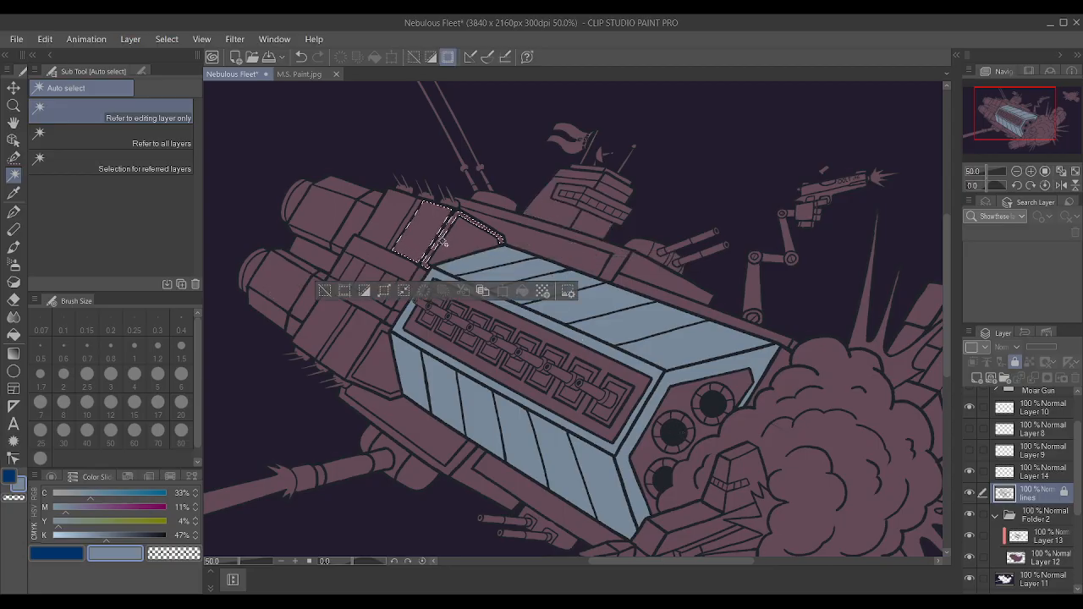
left_click(383, 330, "shift")
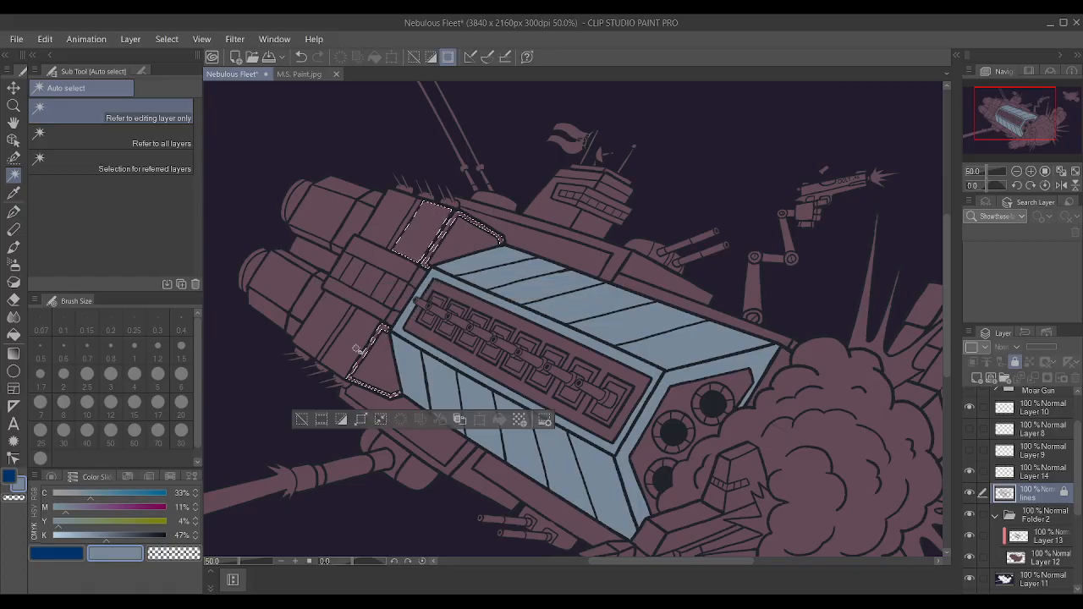
left_click(358, 353, "shift")
key("ctrl+z")
key("ctrl+z")
key("ctrl+z")
Auto select the two triangular panels at the rear of the striped hull and the adjoining long panels along its upper and lower sides.
left_click(382, 369)
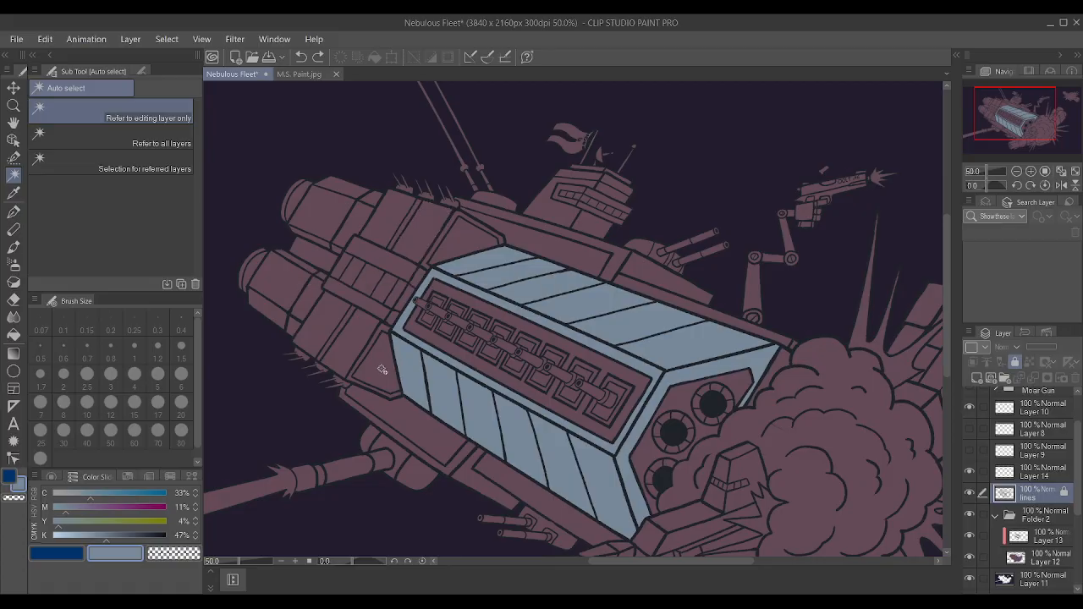
left_click(448, 250, "shift")
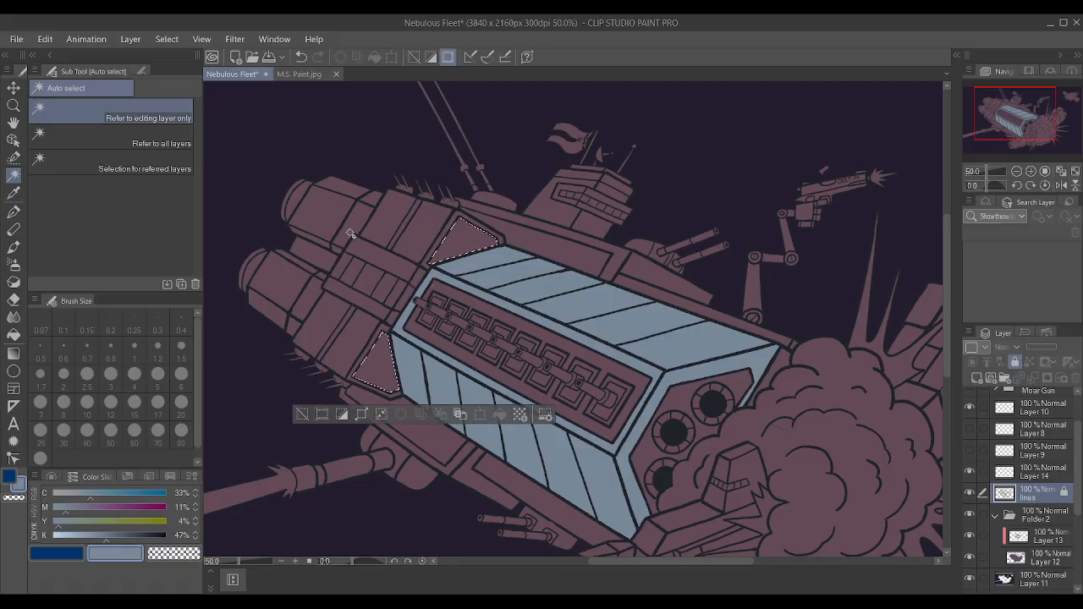
left_click(558, 251, "shift")
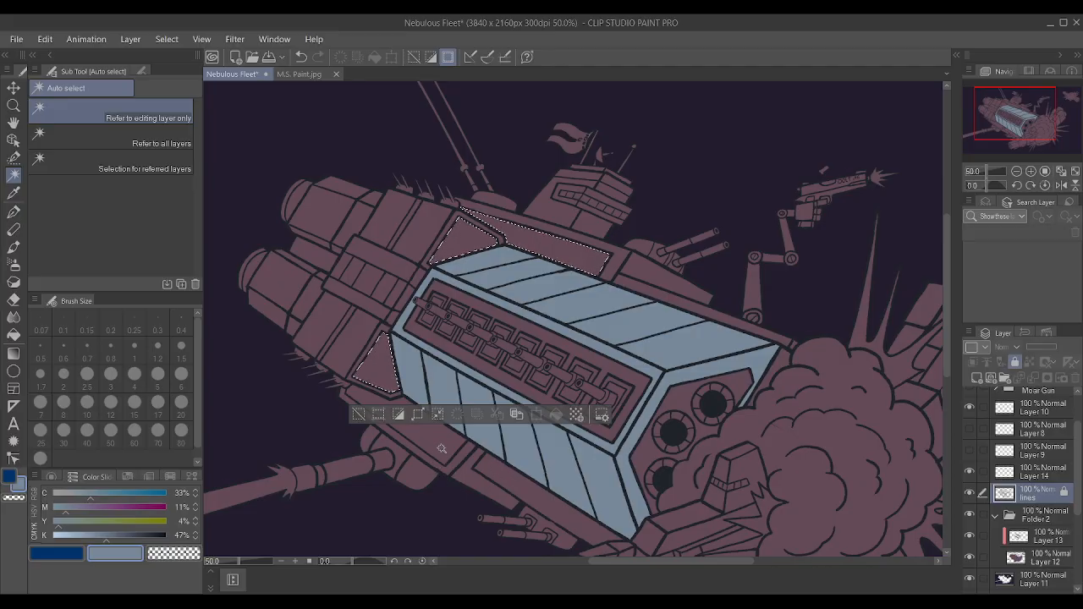
scroll(435, 462, "down", 5)
scroll(469, 347, "up", 3)
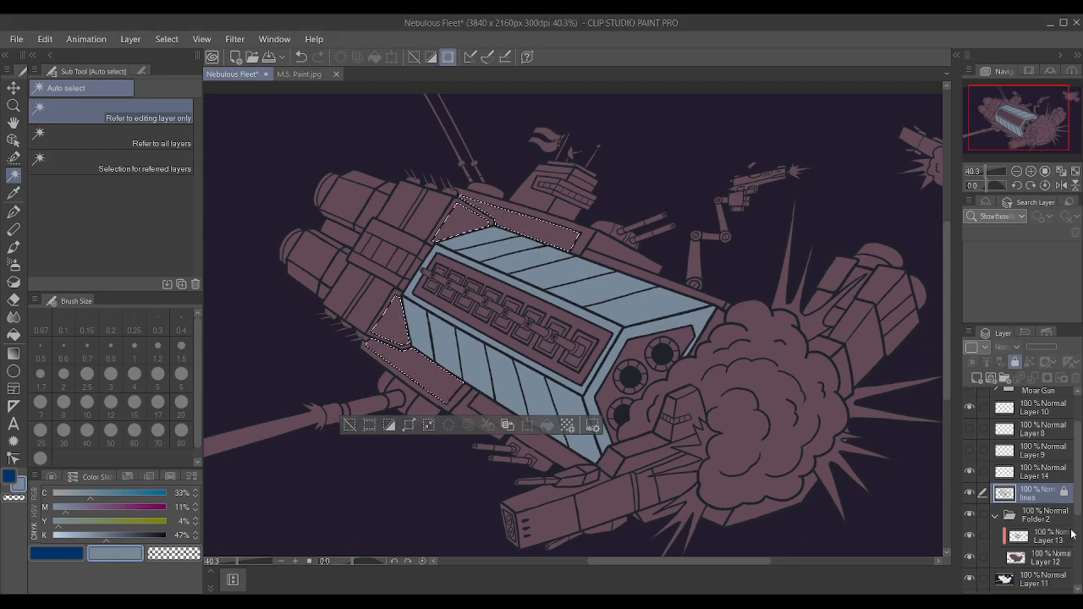
Paint the selected triangular and long side panels grey-blue on Layer 13 with the Textured pen, and clear the selection.
left_click(1039, 540)
key("p")
left_click_drag(605, 357, 652, 301)
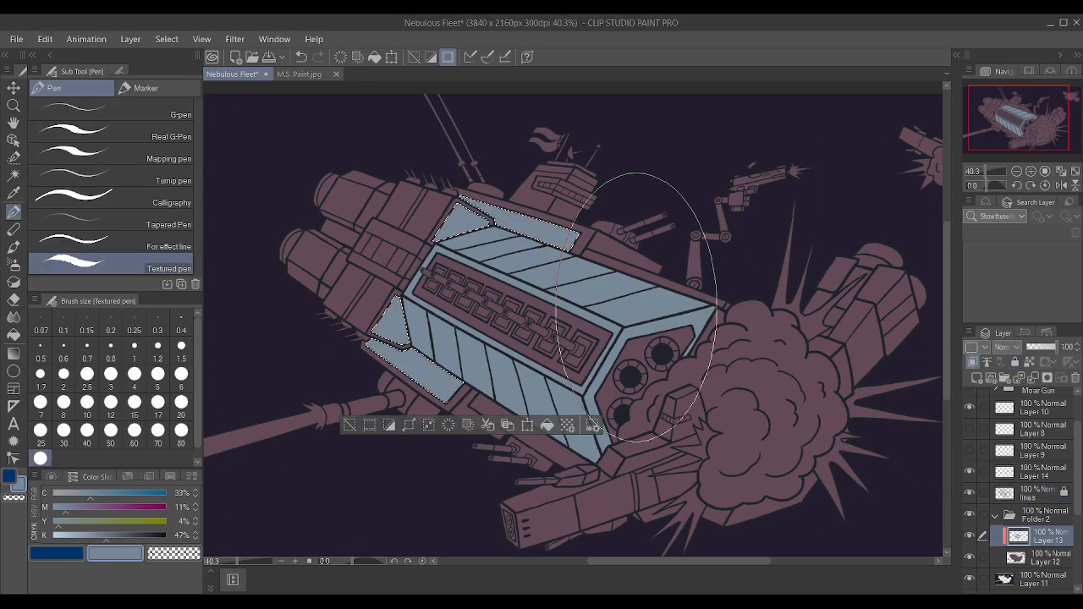
key("ctrl+d")
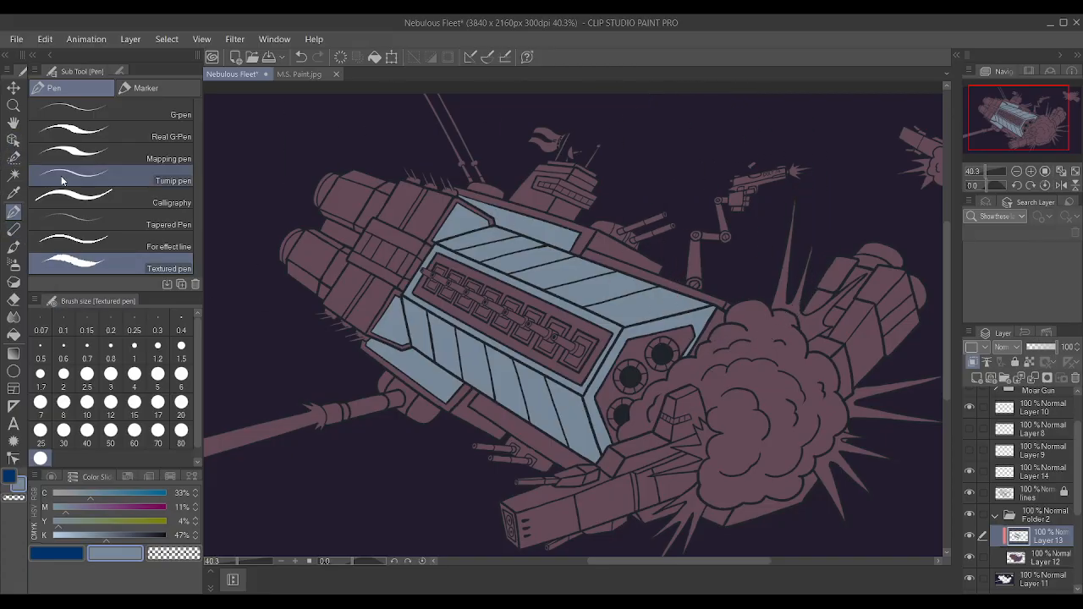
On the lines layer, Auto select the lower front side panels, the sliver beside the front rim and the hull pieces bordering the explosion.
left_click(12, 175)
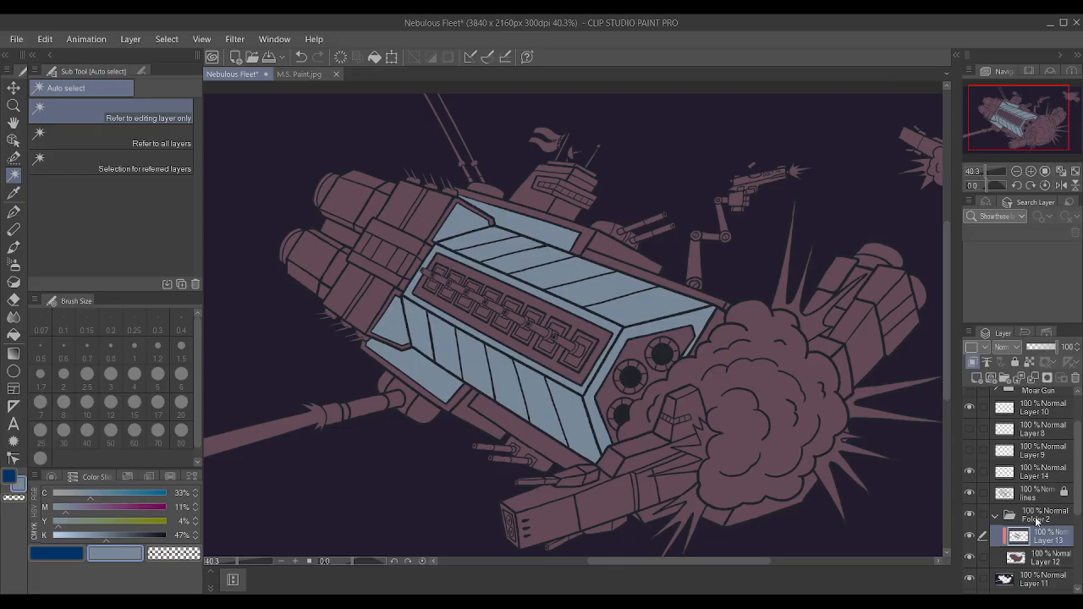
left_click(1033, 499, "shift")
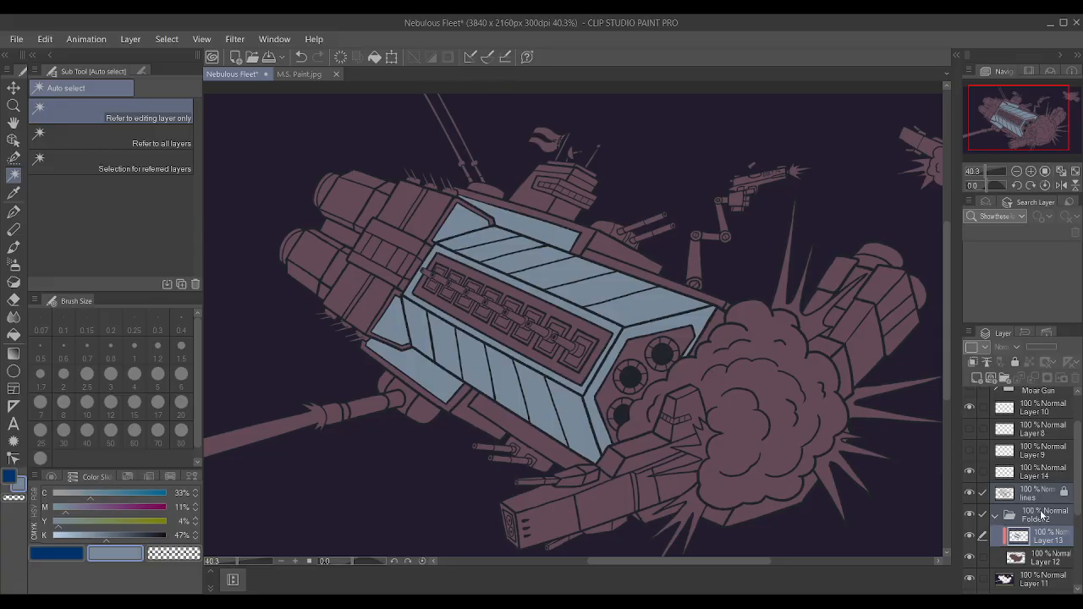
left_click(1043, 503)
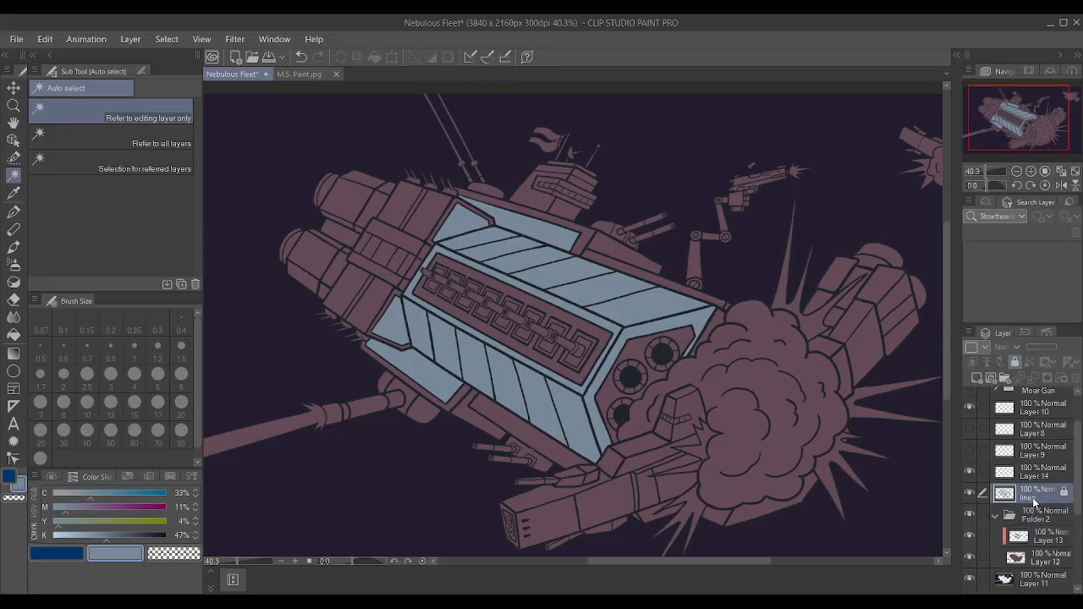
left_click(499, 415)
left_click(459, 413, "shift")
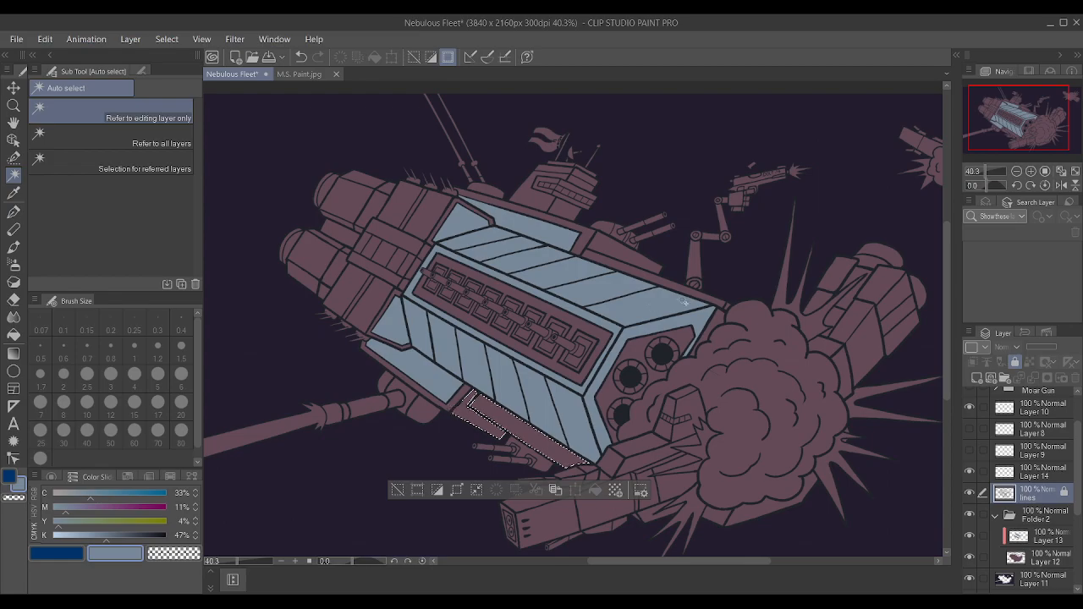
left_click(718, 323, "shift")
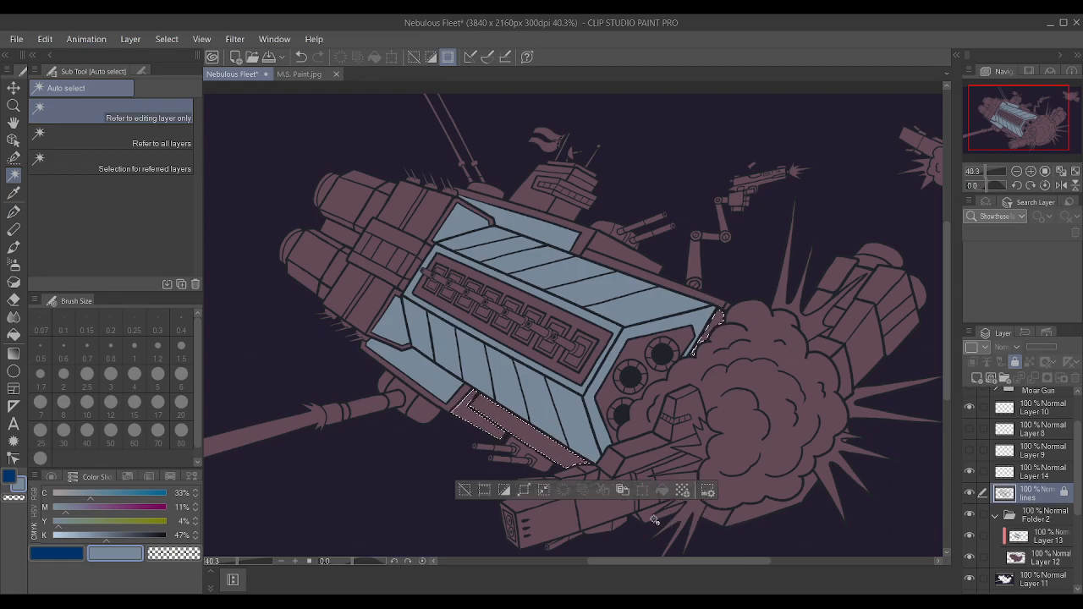
left_click(750, 519, "shift")
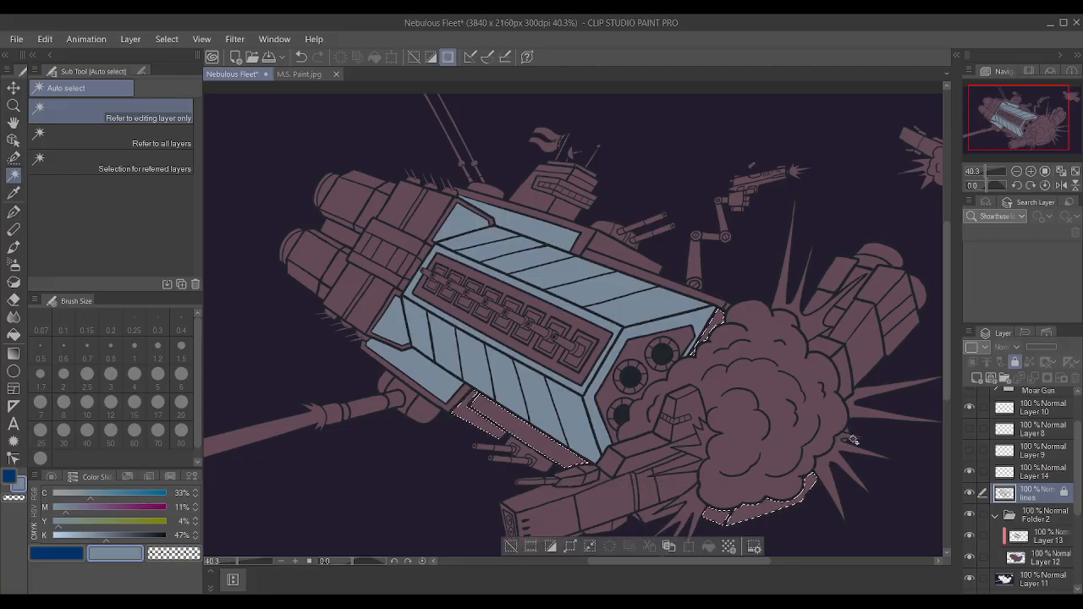
scroll(852, 438, "up", 5)
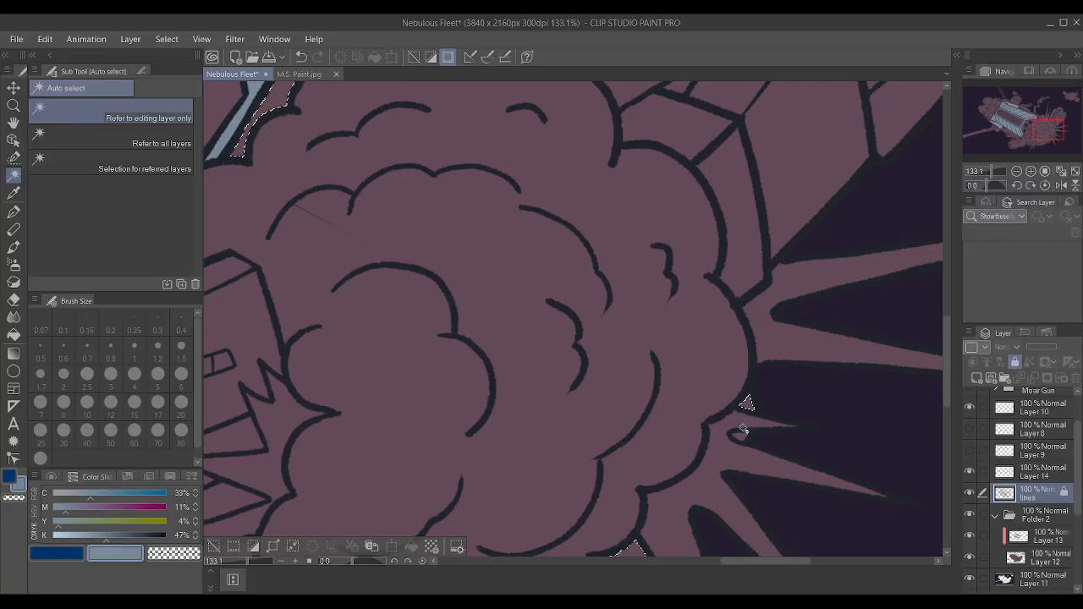
scroll(742, 439, "down", 6)
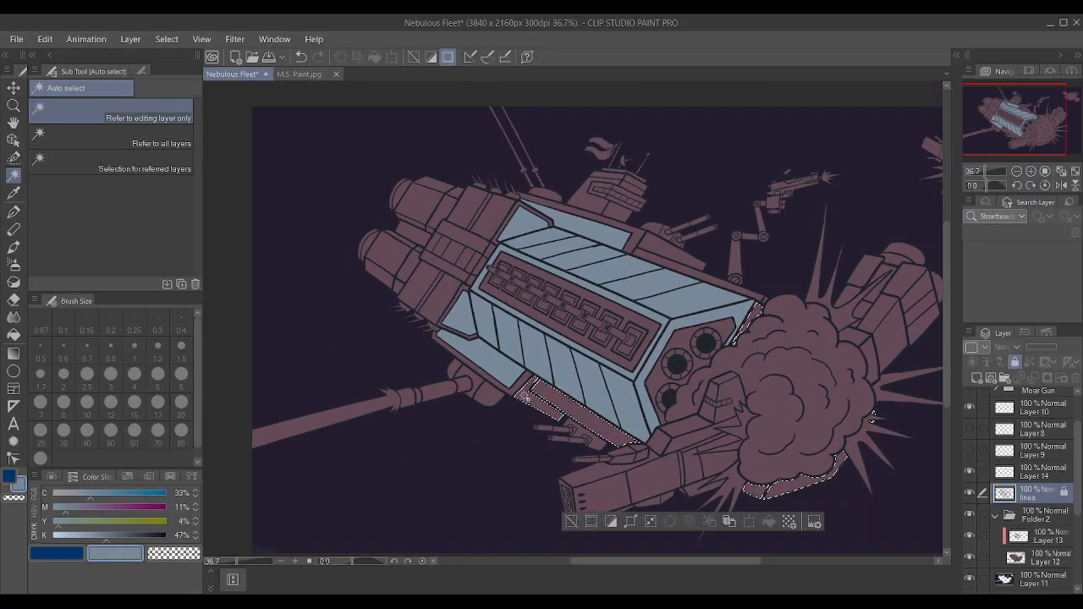
Add the thin edge strips along the hull's upper and lower sides and the upper front side panel to the selection.
left_click(520, 383)
left_click(635, 247)
left_click(662, 263)
left_click(663, 263)
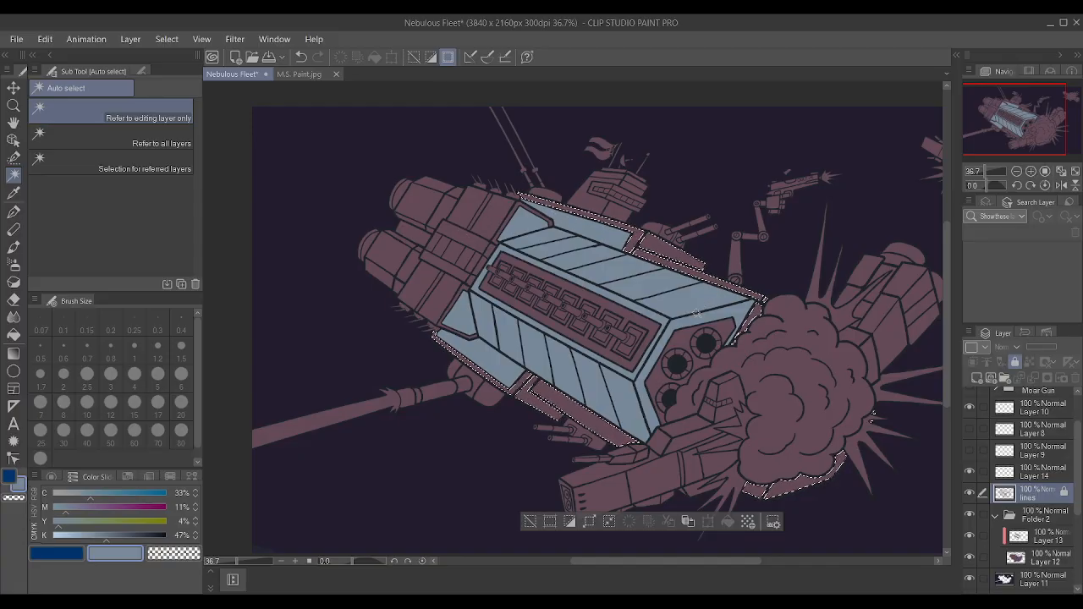
scroll(820, 413, "down", 2)
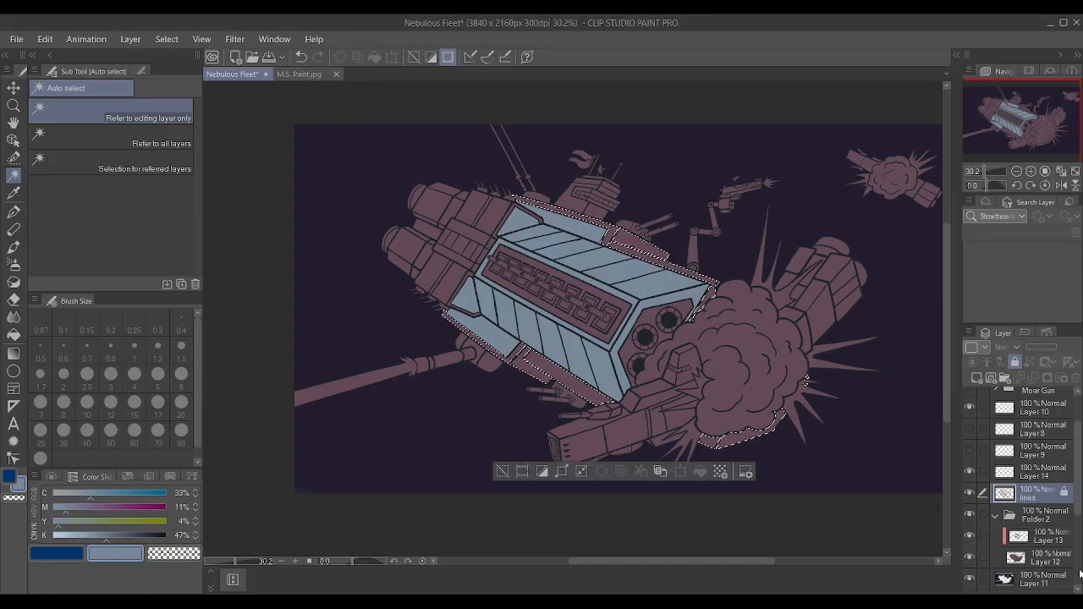
Paint the selected edge strips, front side panels and explosion-side hull pieces grey-blue on Layer 13, and clear the selection.
left_click(1017, 546)
key("p")
mouse_move(798, 373)
left_mouse_down()
mouse_move(767, 348)
mouse_move(342, 434)
left_mouse_up()
key("ctrl+d")
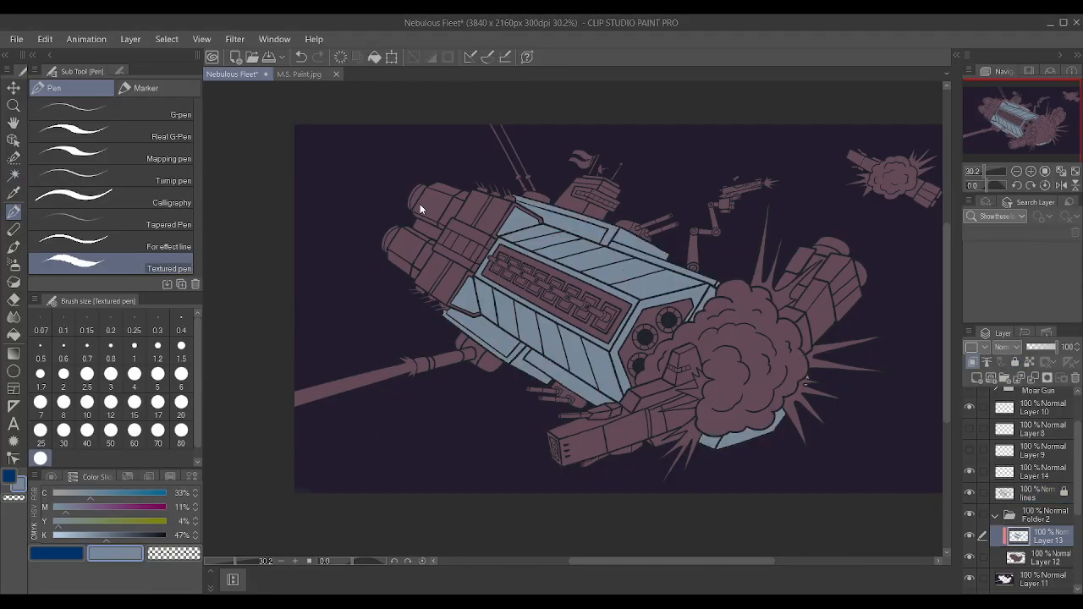
On the lines layer, Auto select the recessed front panel around the three round ports.
scroll(811, 257, "up", 1)
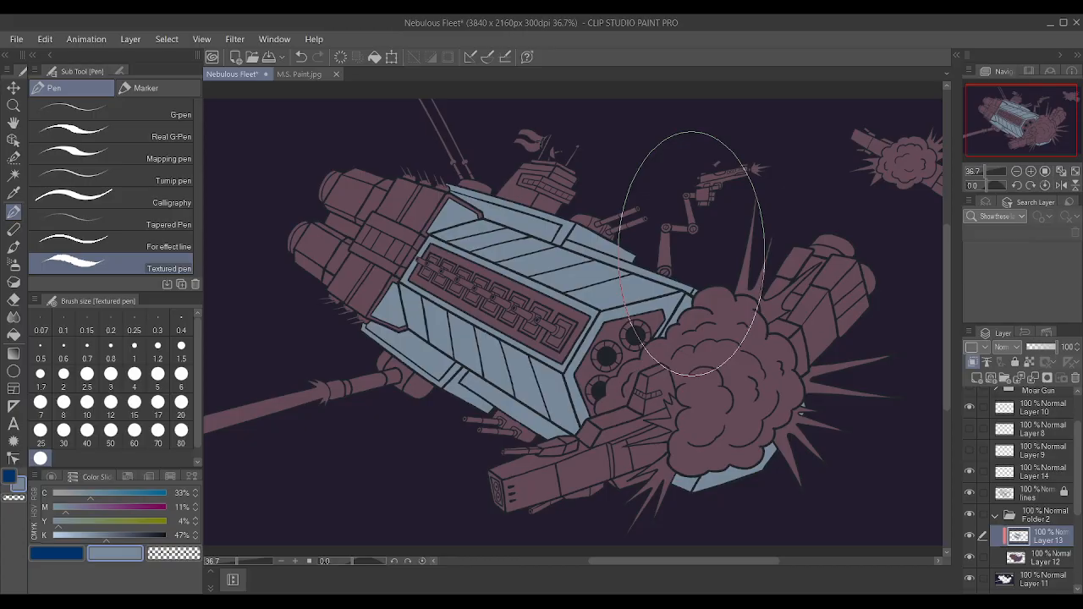
left_click(13, 174)
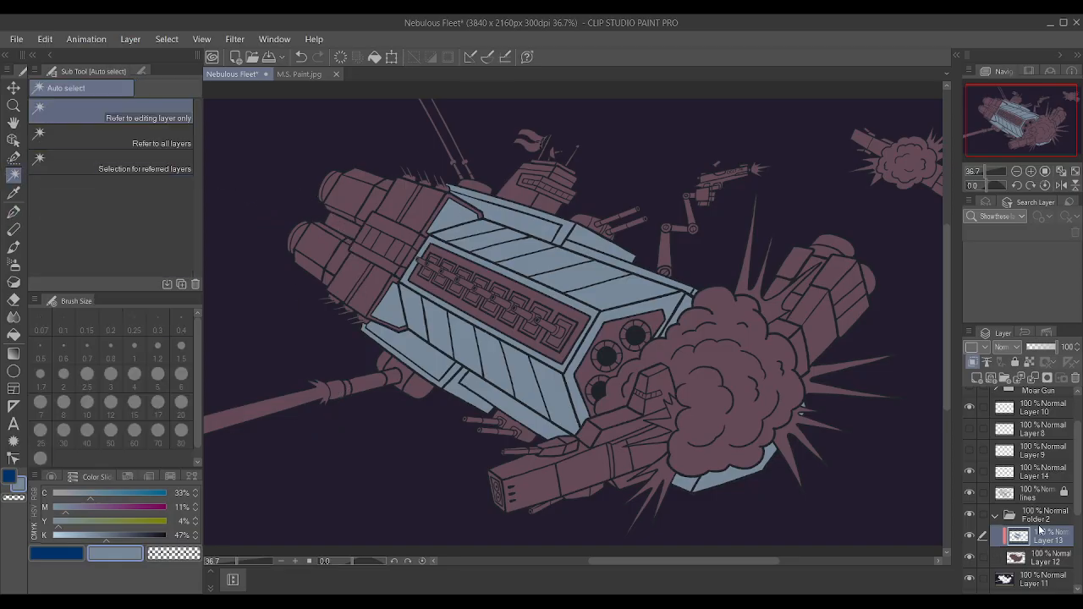
left_click(1038, 494)
left_click(613, 339)
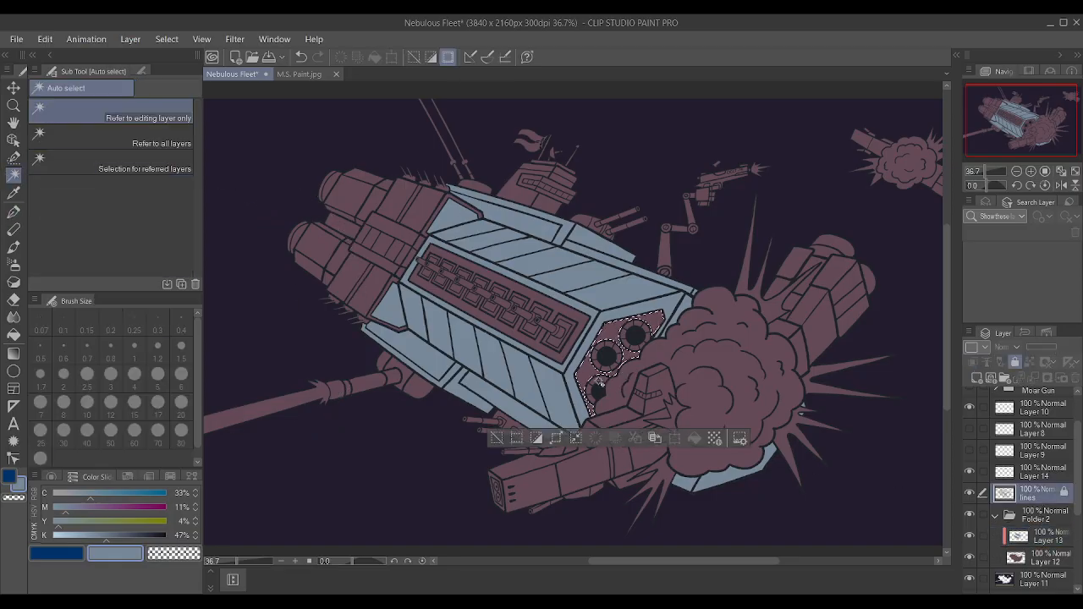
Add the small rectangular recesses on both sides of the pipe in the central hull strip to the selection.
scroll(550, 342, "up", 2)
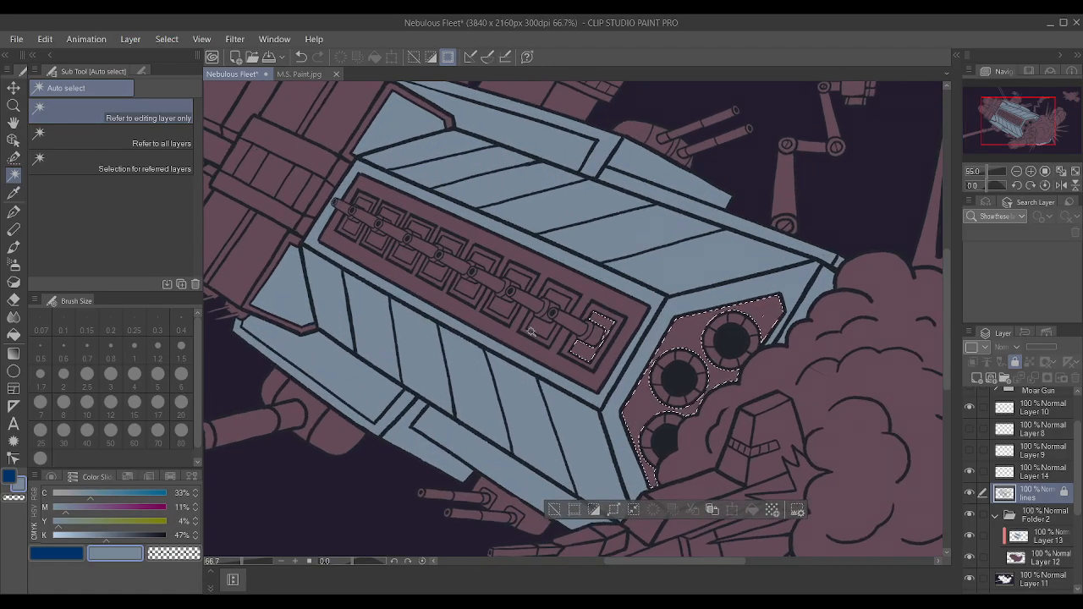
scroll(532, 332, "up", 1)
left_click(542, 329, "shift")
left_click(555, 299, "shift")
left_click(516, 277, "shift")
left_click(505, 302, "shift")
left_click(461, 288, "shift")
left_click(480, 255, "shift")
left_click(427, 264, "shift")
left_click(406, 222, "shift")
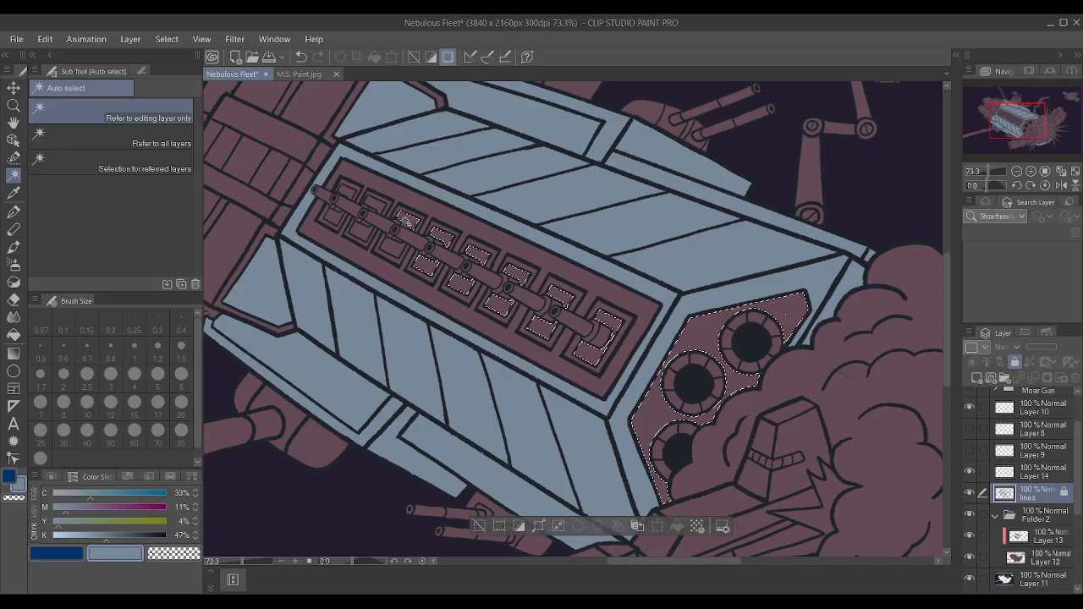
left_click(395, 246, "shift")
left_click(362, 229, "shift")
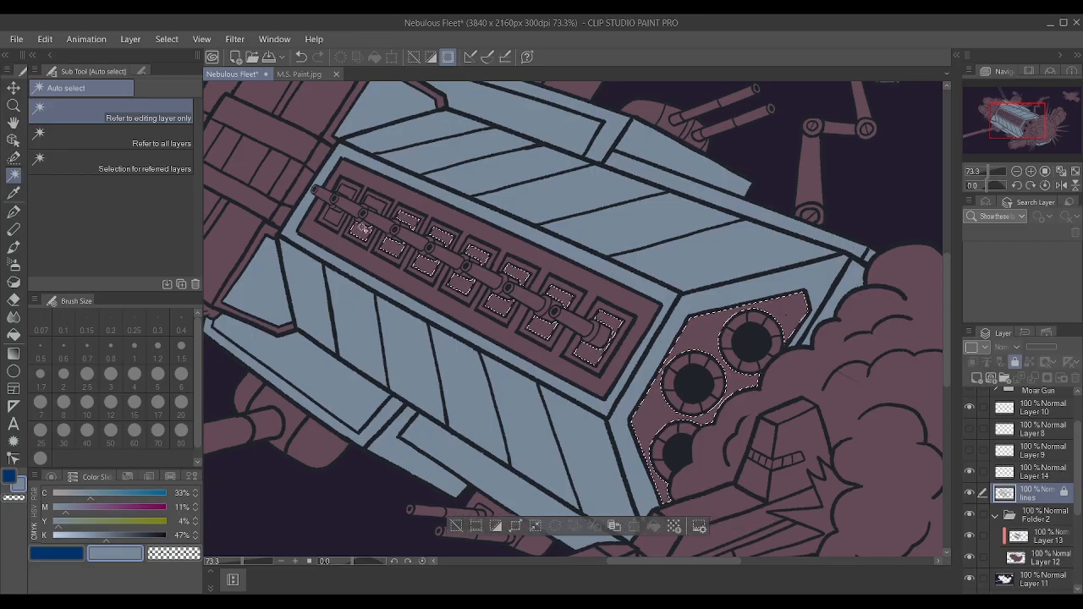
left_click(344, 194, "shift")
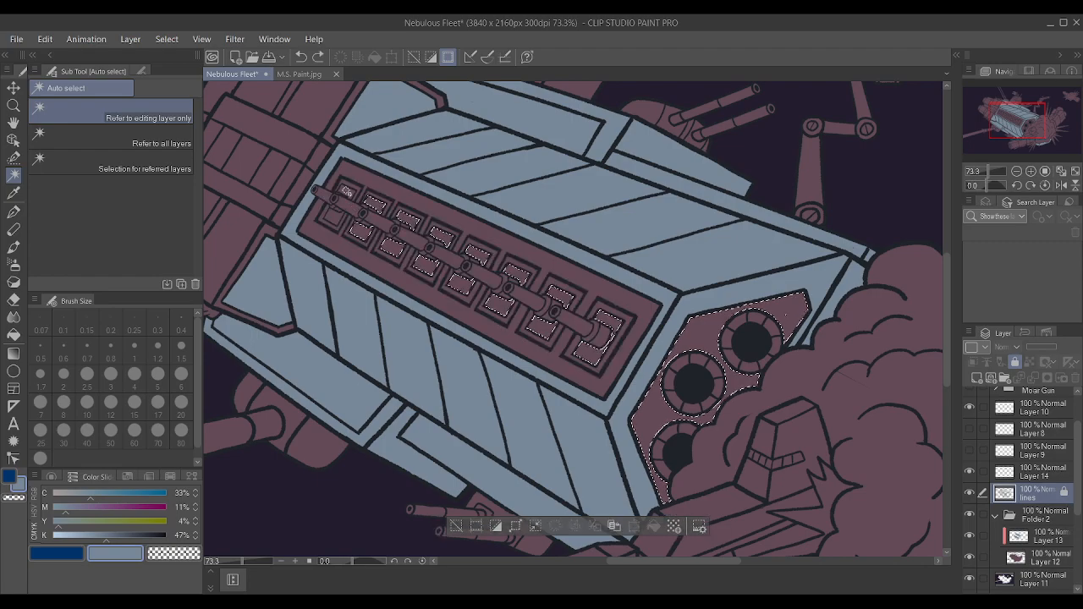
scroll(575, 322, "down", 5)
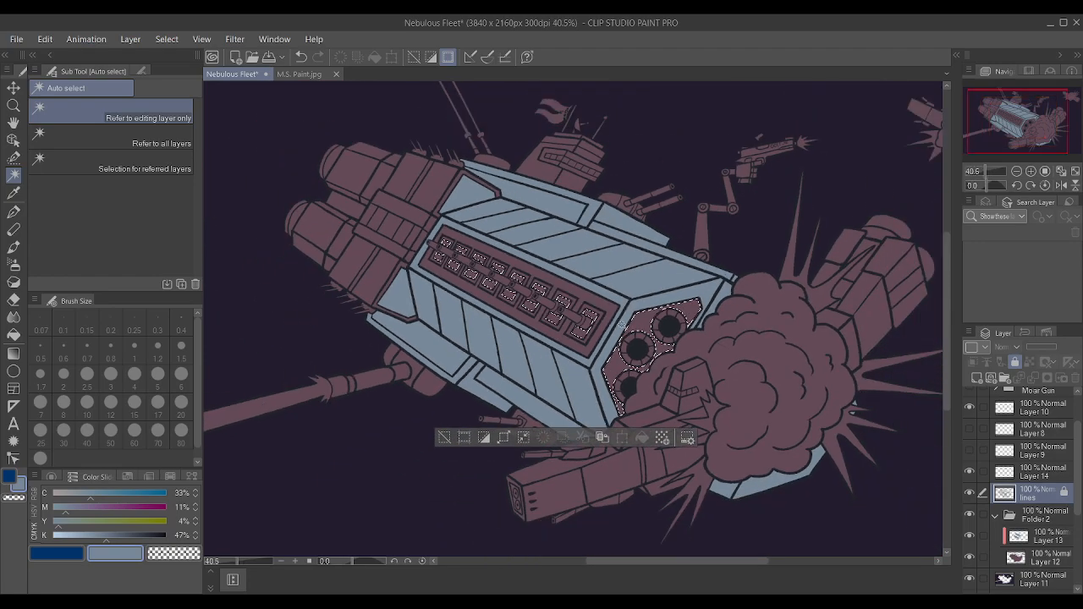
Add the spiked antenna bases along the upper and lower edges of the rear hull section to the selection.
scroll(525, 284, "up", 1)
scroll(530, 280, "up", 4)
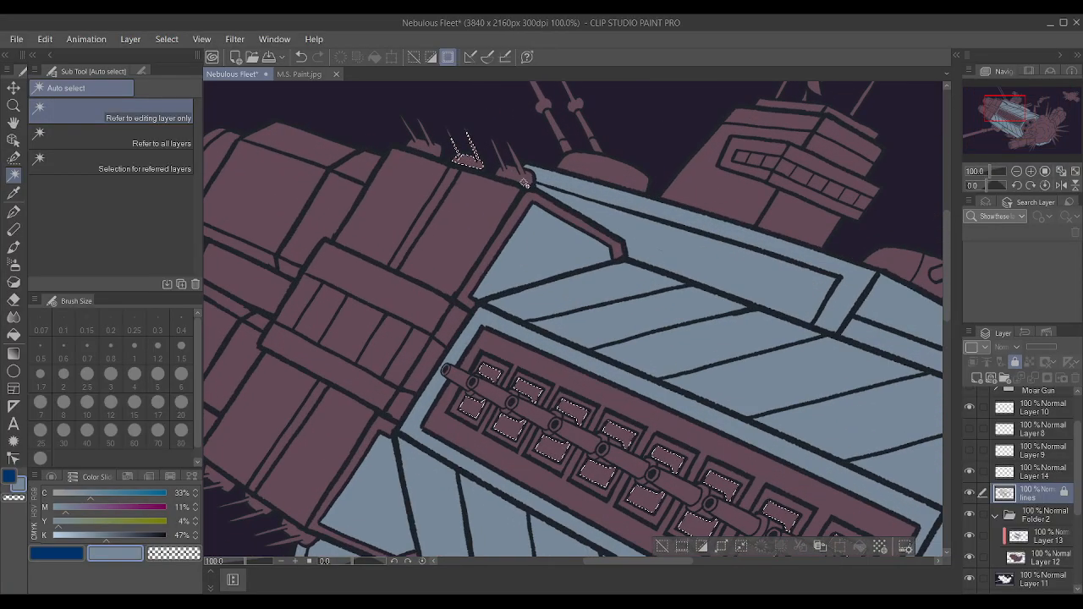
left_click(521, 176, "shift")
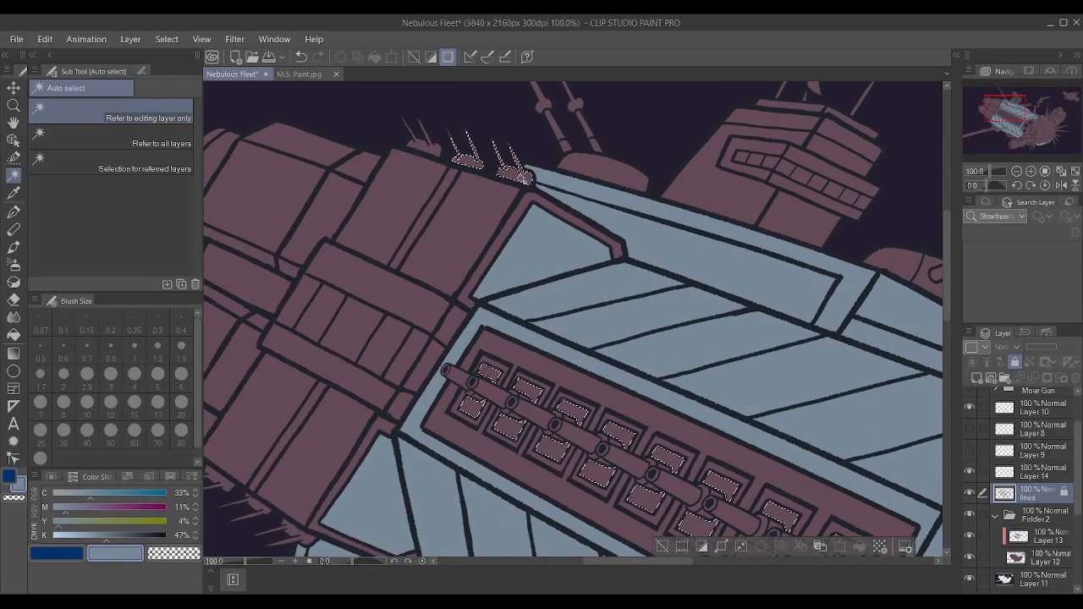
left_click(417, 144, "shift")
scroll(501, 188, "down", 9)
scroll(340, 325, "up", 12)
scroll(531, 309, "down", 3)
scroll(549, 322, "up", 4)
left_click(549, 319, "shift")
left_click(506, 292, "shift")
left_click(474, 264, "shift")
Add the upper antenna dome and struts, the bridge tower's roof strip and the upper twin-gun turret's dome and barrels to the selection.
scroll(474, 264, "down", 5)
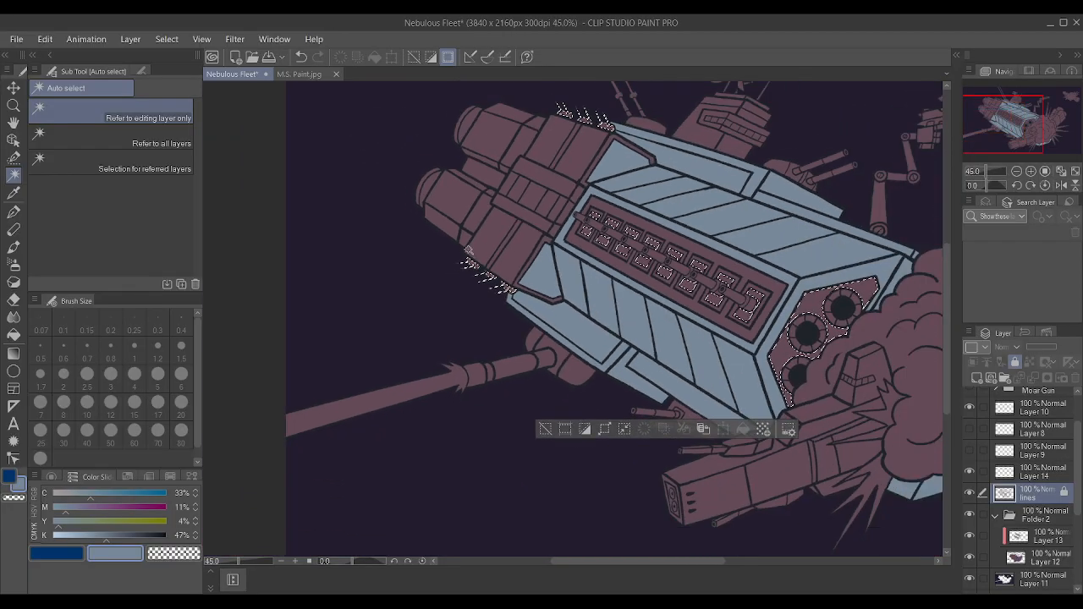
scroll(511, 146, "up", 3)
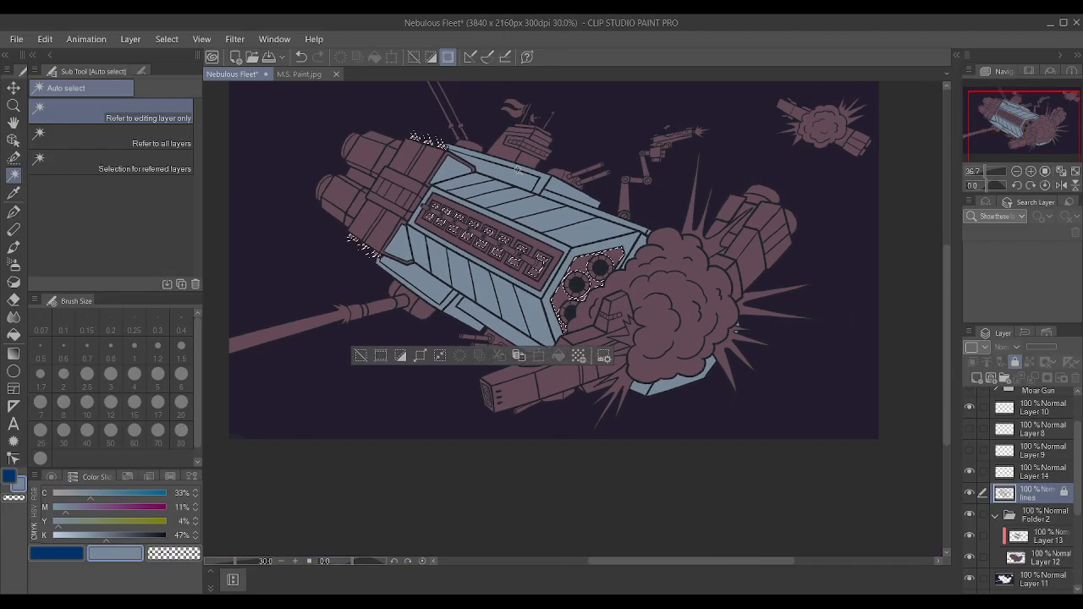
scroll(601, 195, "up", 1)
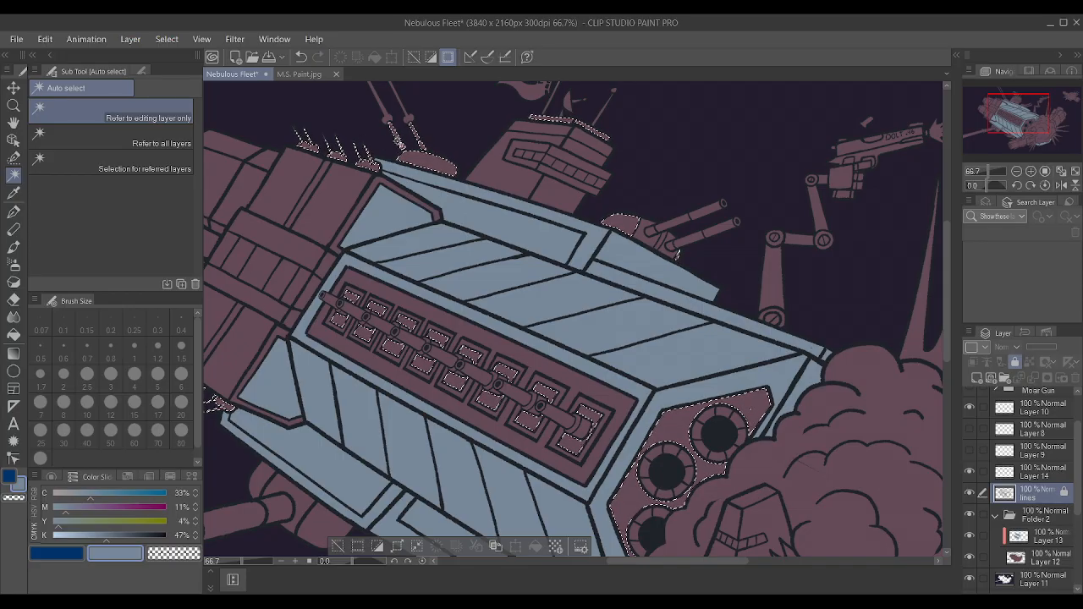
scroll(429, 173, "down", 1)
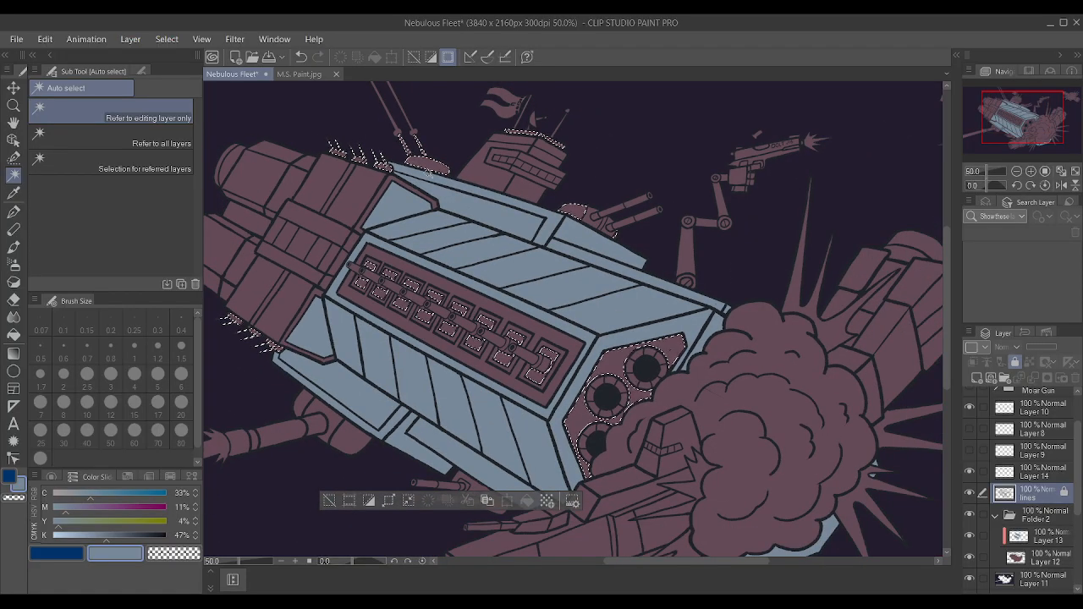
scroll(646, 215, "up", 2)
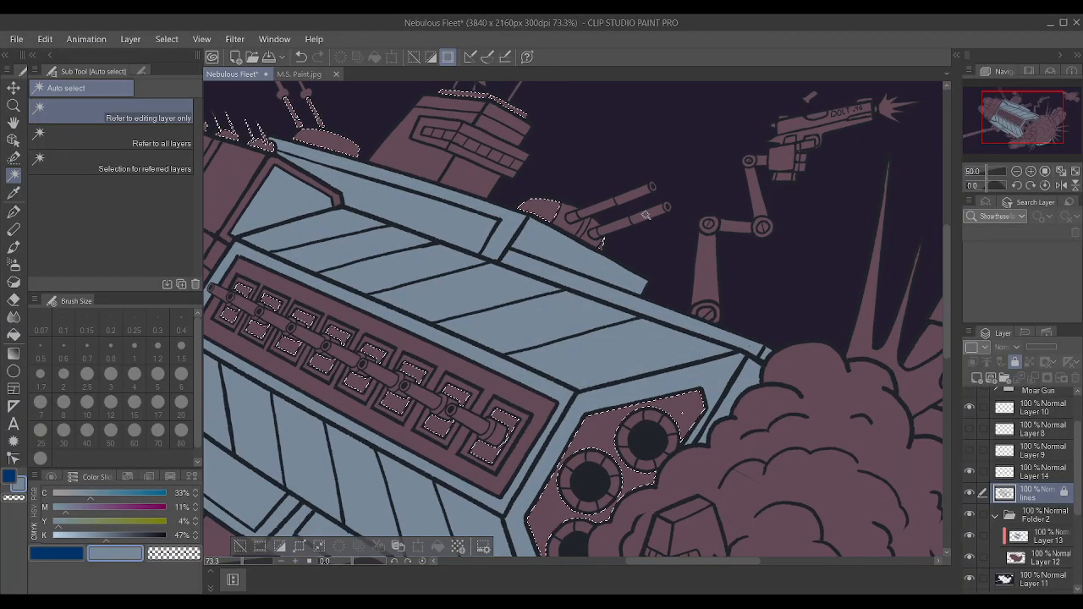
scroll(646, 215, "up", 2)
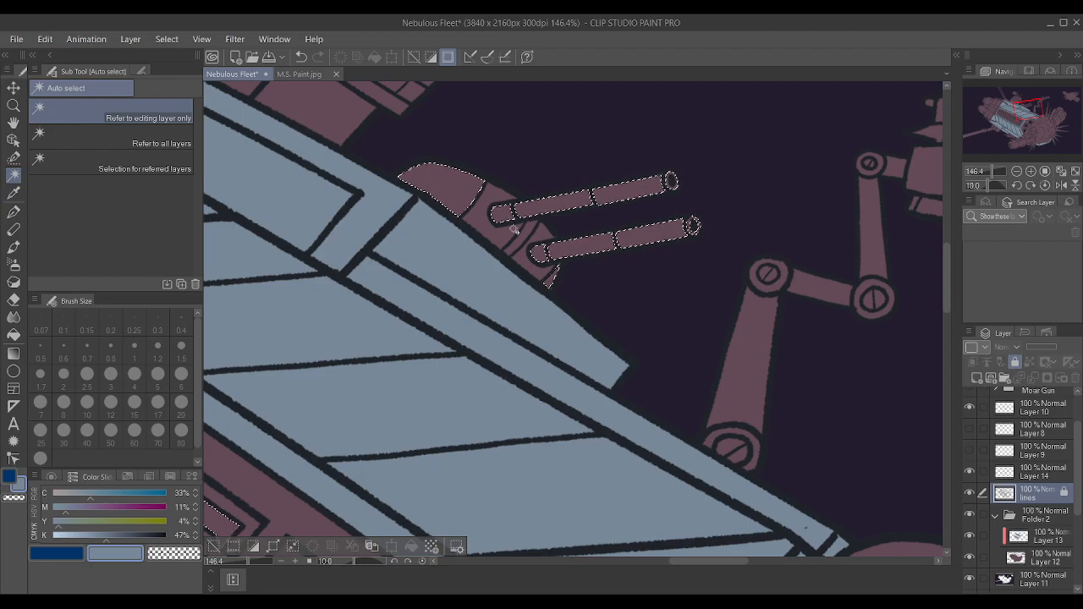
key("minus")
key("minus")
key("minus")
key("minus")
key("minus")
key("asciicircum")
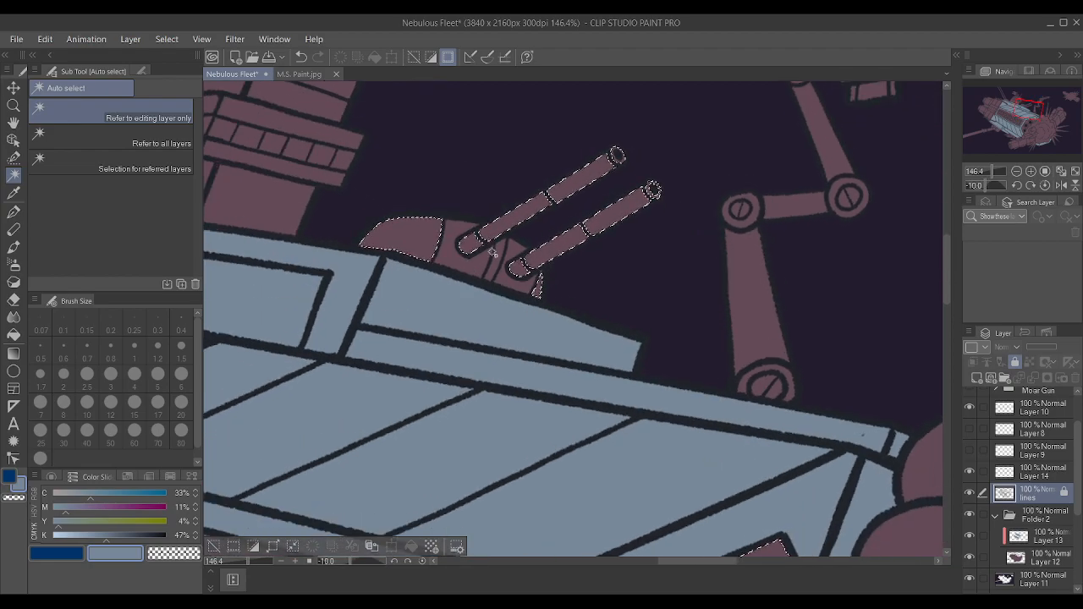
scroll(497, 258, "down", 8)
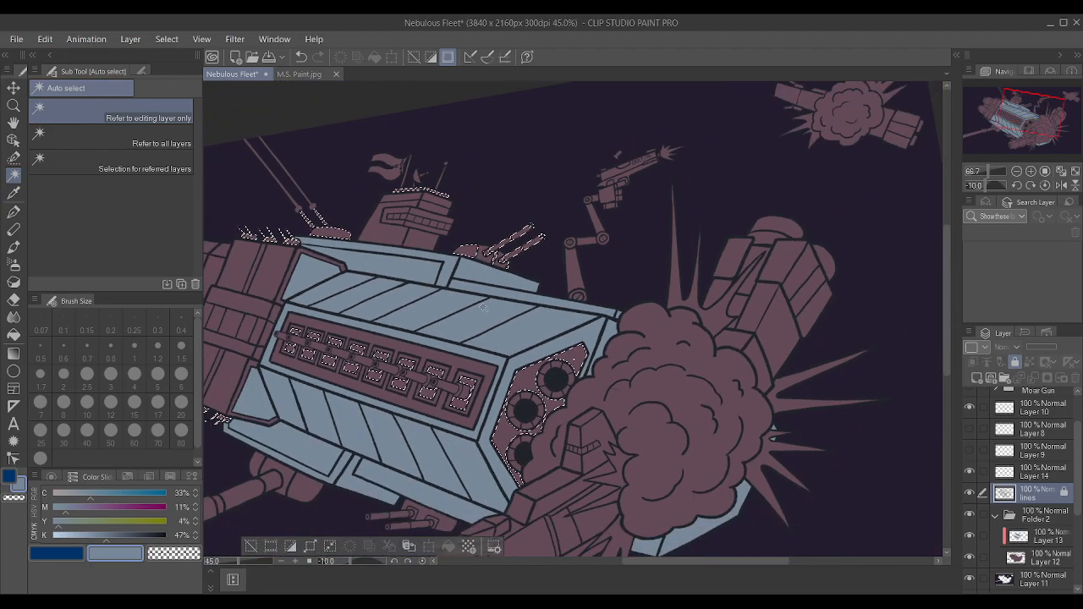
Add the lower twin-gun turret's mounting plate, both barrels and their muzzle rings to the selection.
scroll(427, 398, "down", 2)
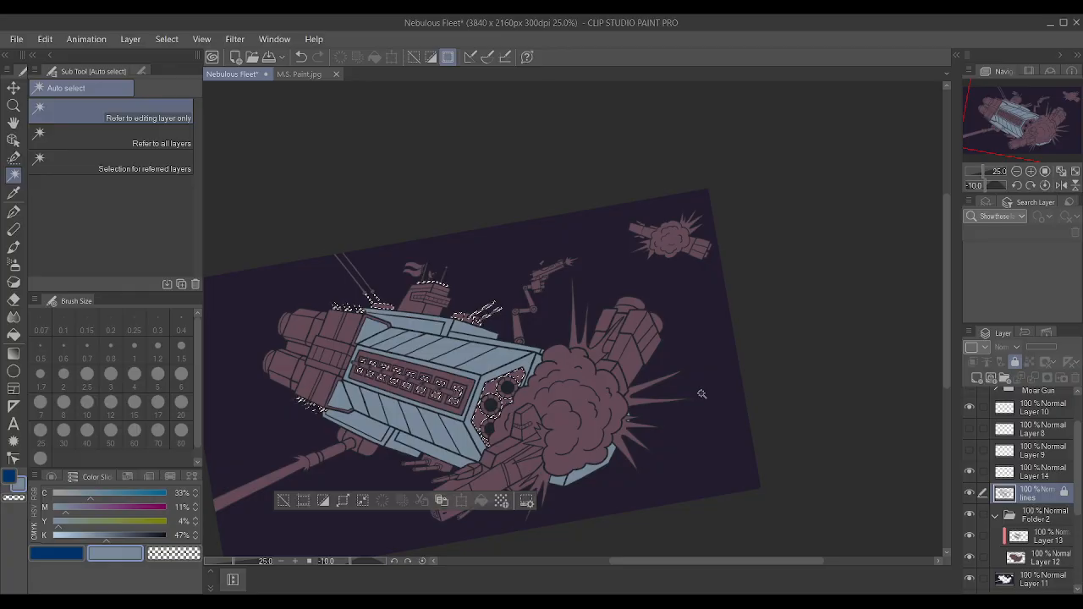
key("asciicircum")
key("asciicircum")
key("minus")
scroll(335, 524, "up", 18)
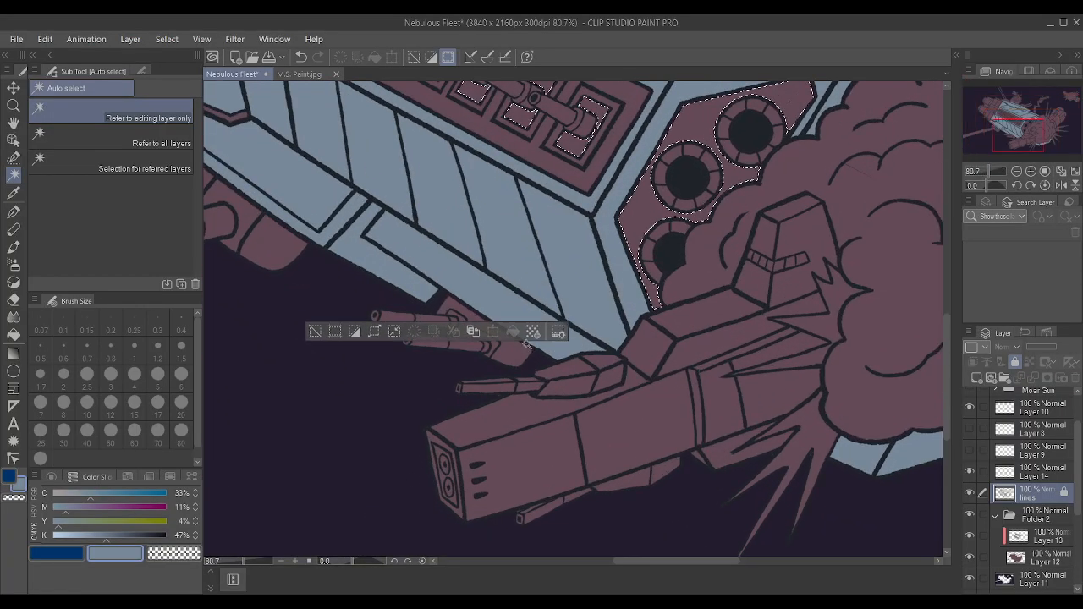
left_click(512, 348)
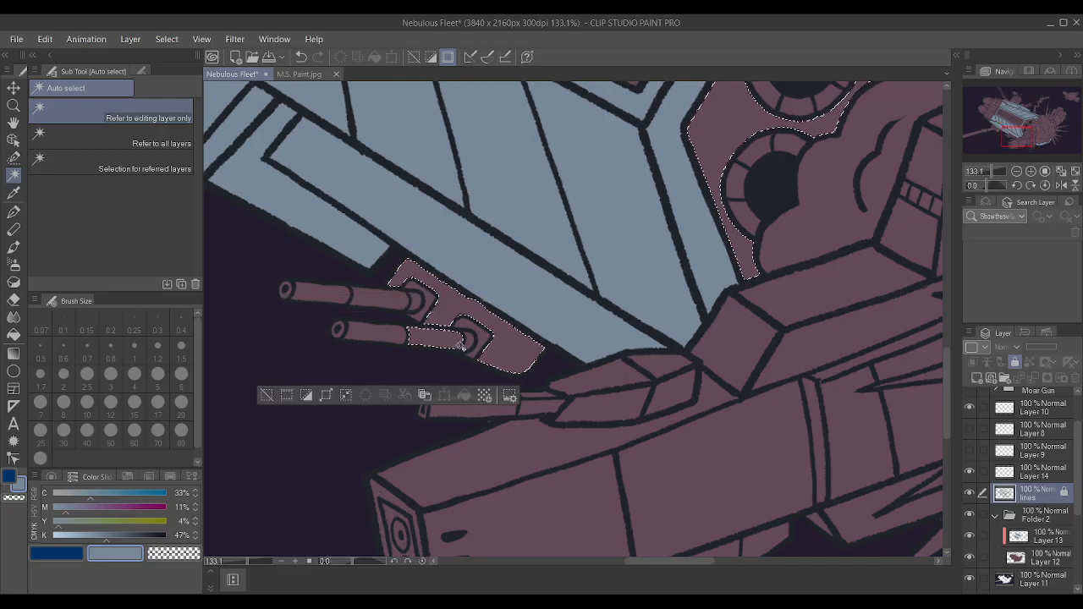
left_click(468, 338)
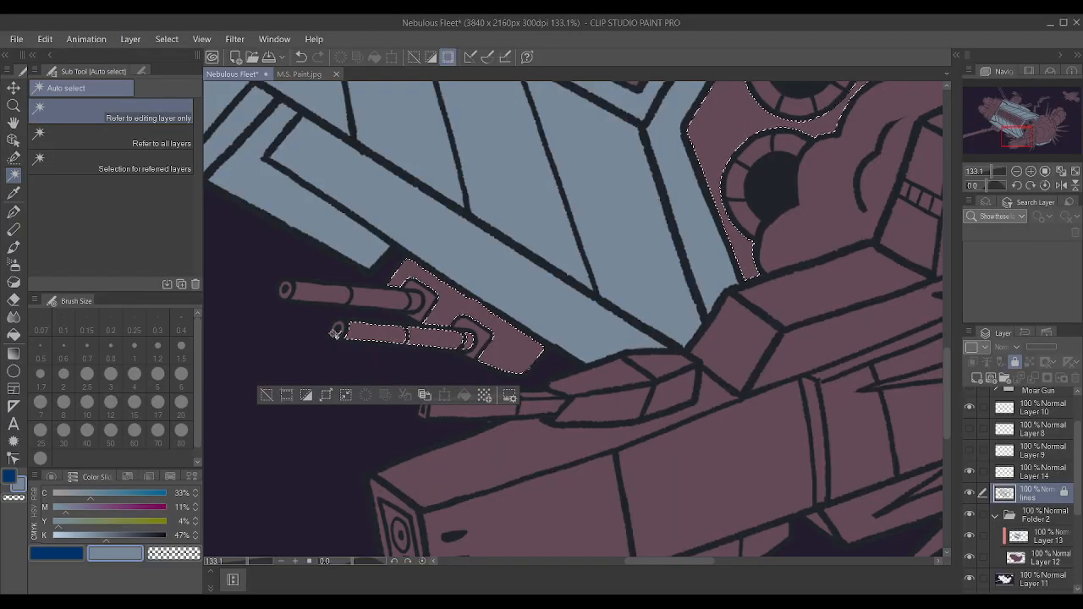
left_click(338, 328)
scroll(338, 328, "up", 5)
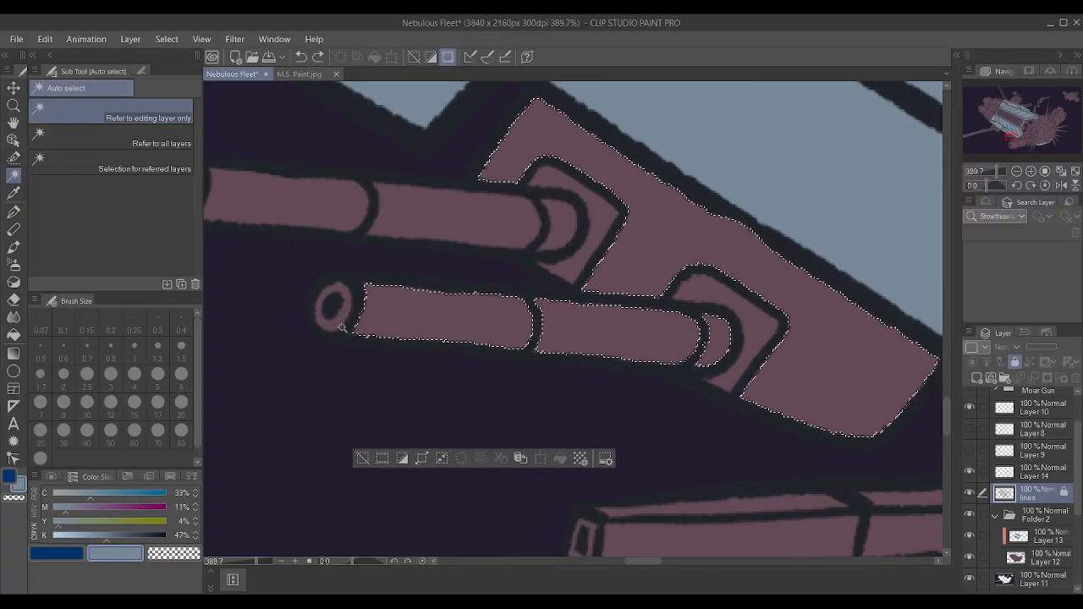
left_click(339, 325, "shift")
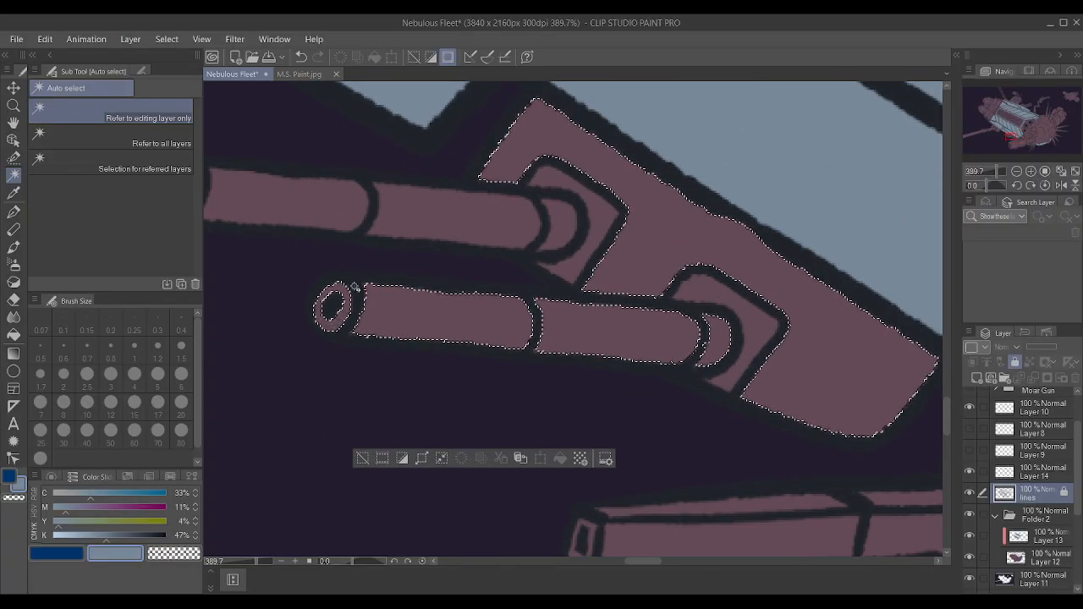
left_click(424, 206, "shift")
scroll(572, 264, "down", 1)
scroll(572, 264, "down", 3)
left_click(343, 225, "shift")
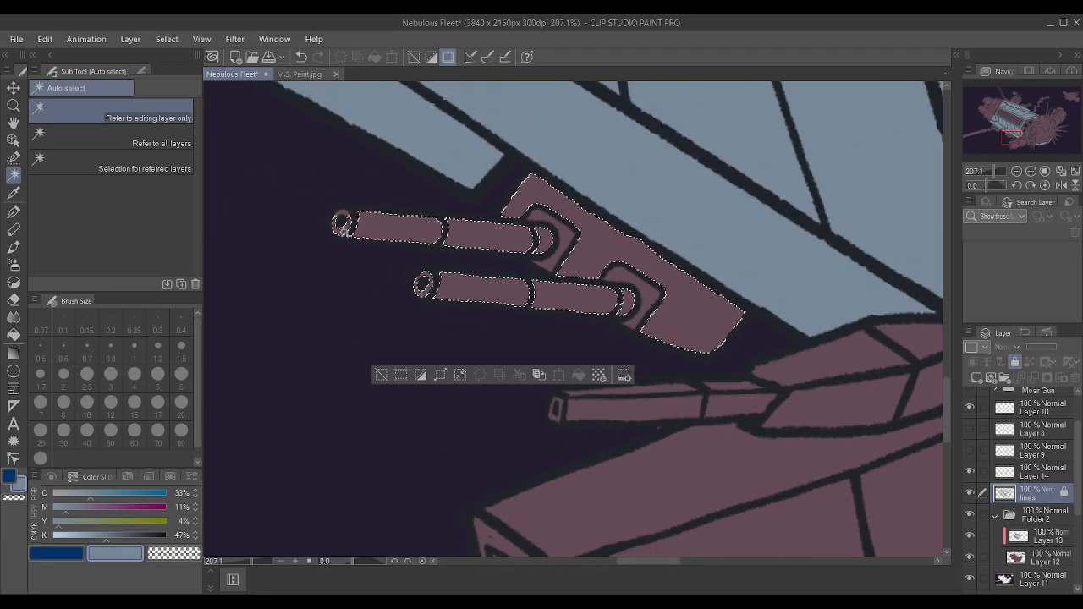
Set the drawing colour to a dark slate blue with C 38%, M 18%, Y 9% and K 75%.
scroll(343, 225, "down", 1)
scroll(460, 312, "down", 1)
scroll(460, 312, "down", 12)
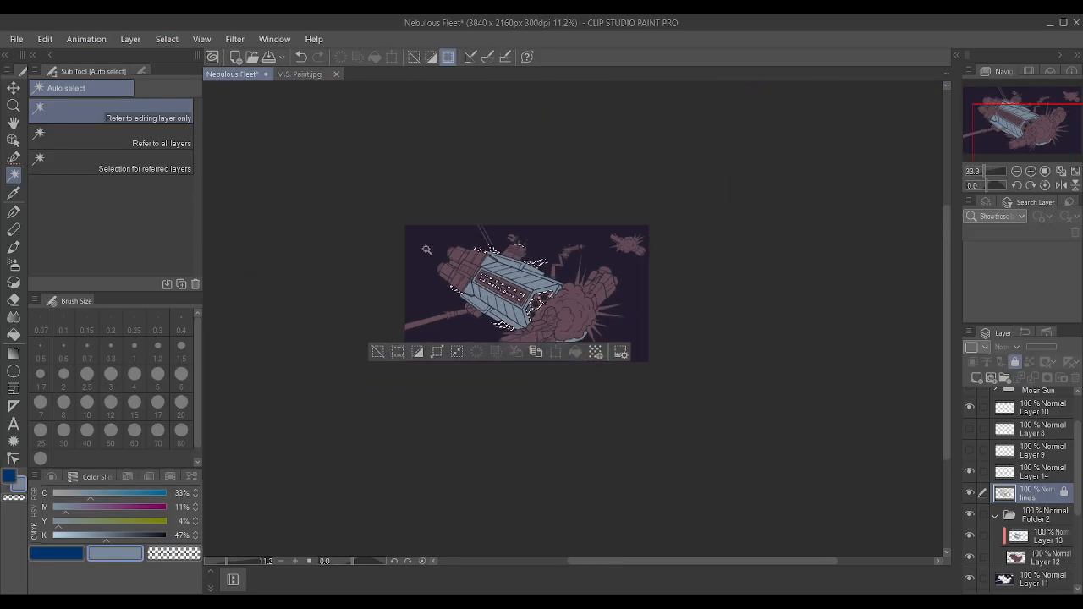
scroll(428, 253, "up", 7)
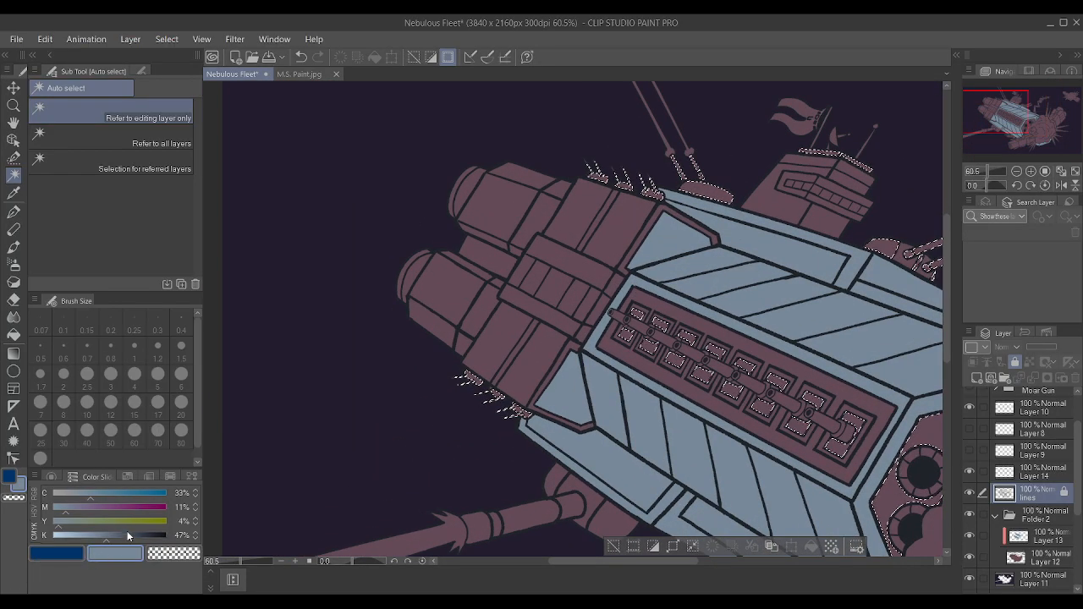
left_click(127, 531)
left_click(96, 494)
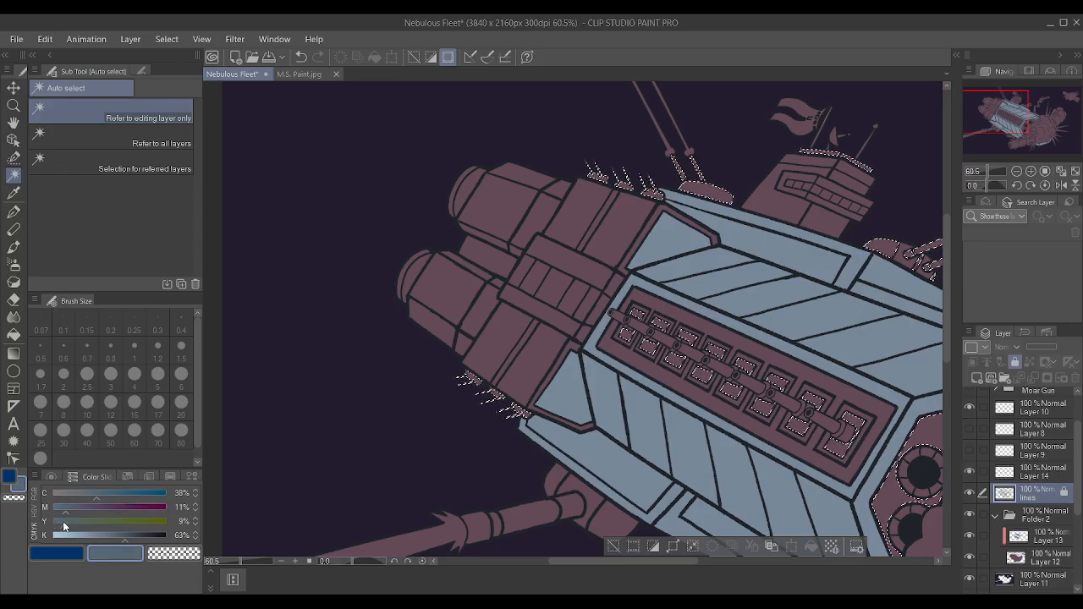
left_click(134, 537)
left_click(134, 537)
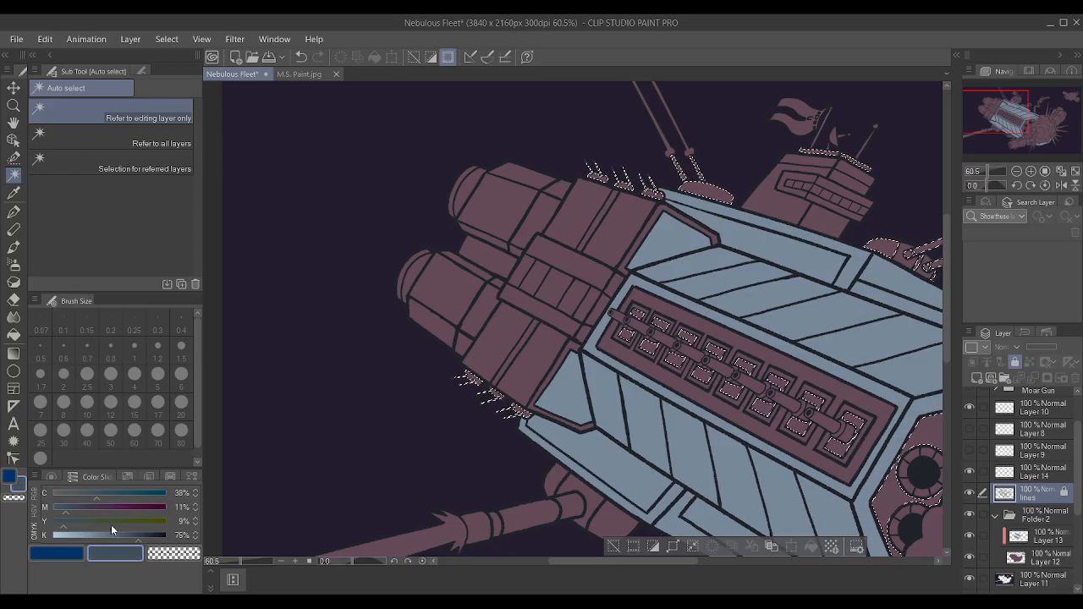
left_click(72, 506)
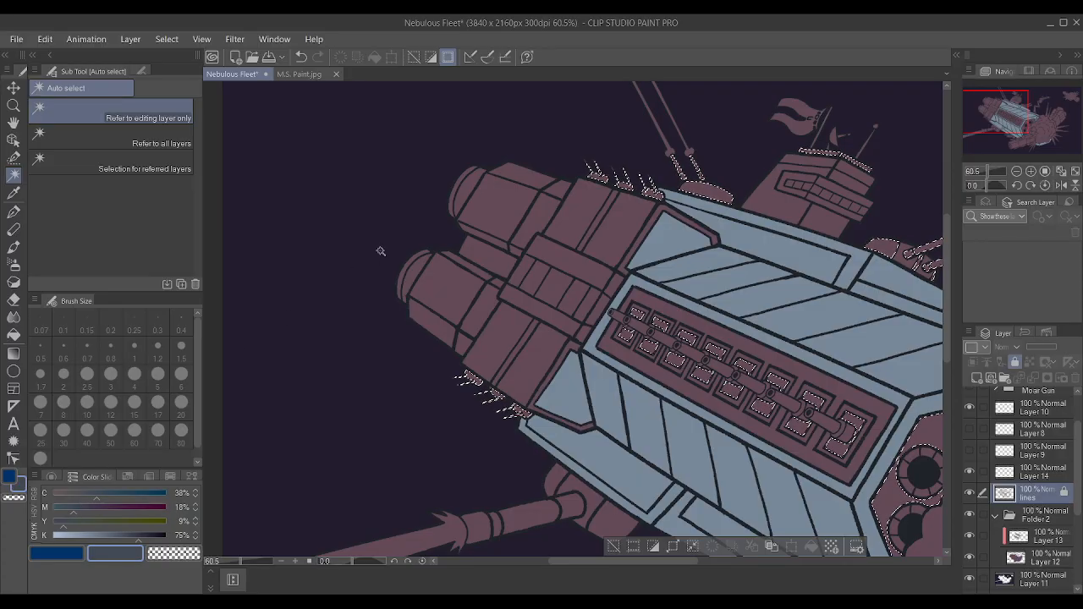
Paint the selected recesses, port panel, spikes, antenna parts and turrets dark slate on Layer 13 with the Textured pen, and clear the selection.
scroll(372, 249, "down", 4)
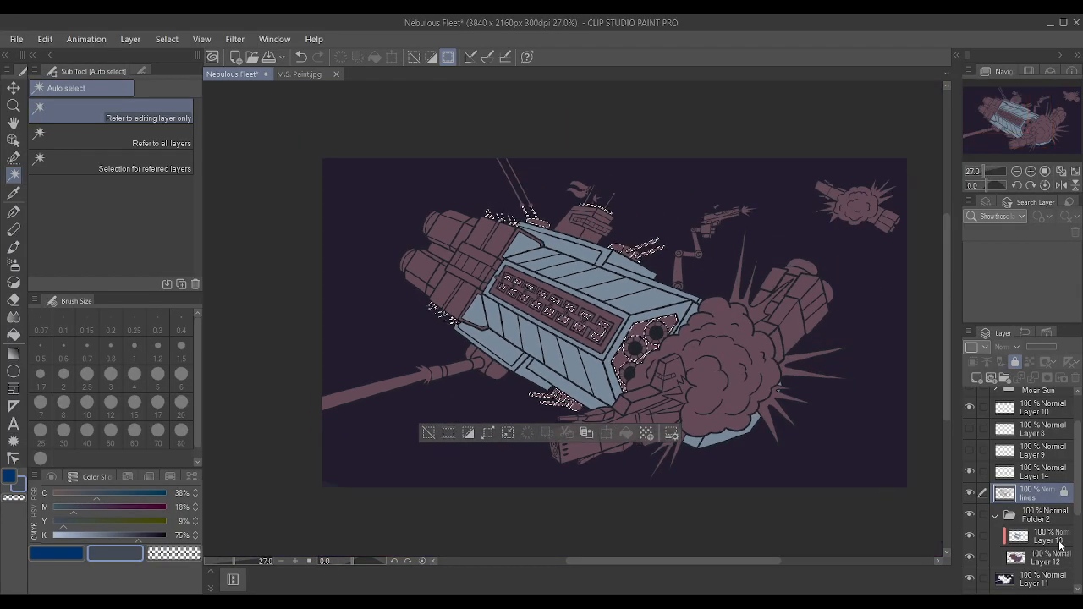
scroll(817, 406, "up", 2)
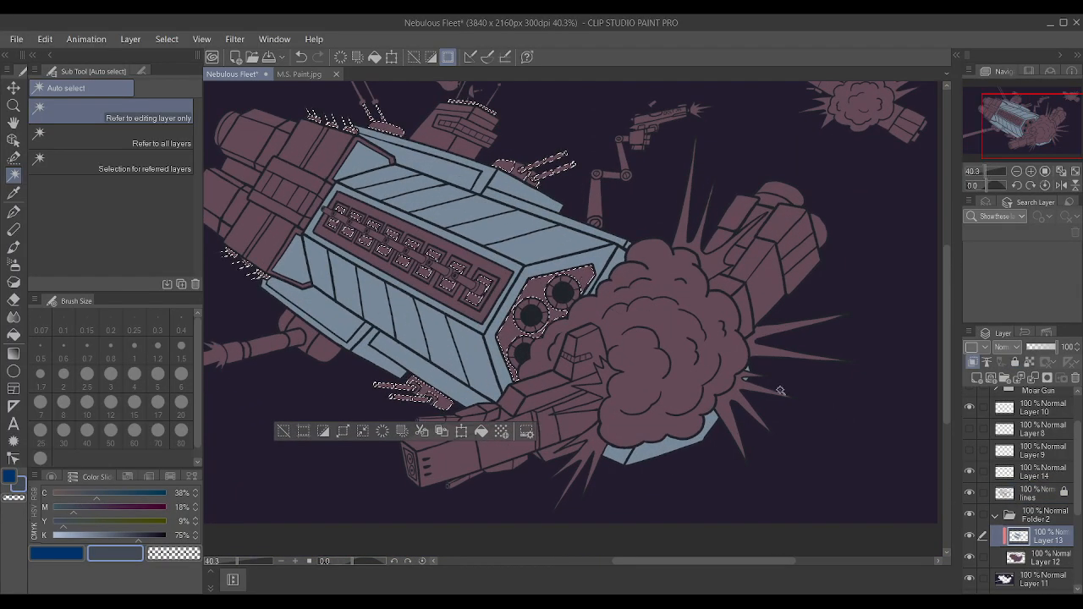
key("p")
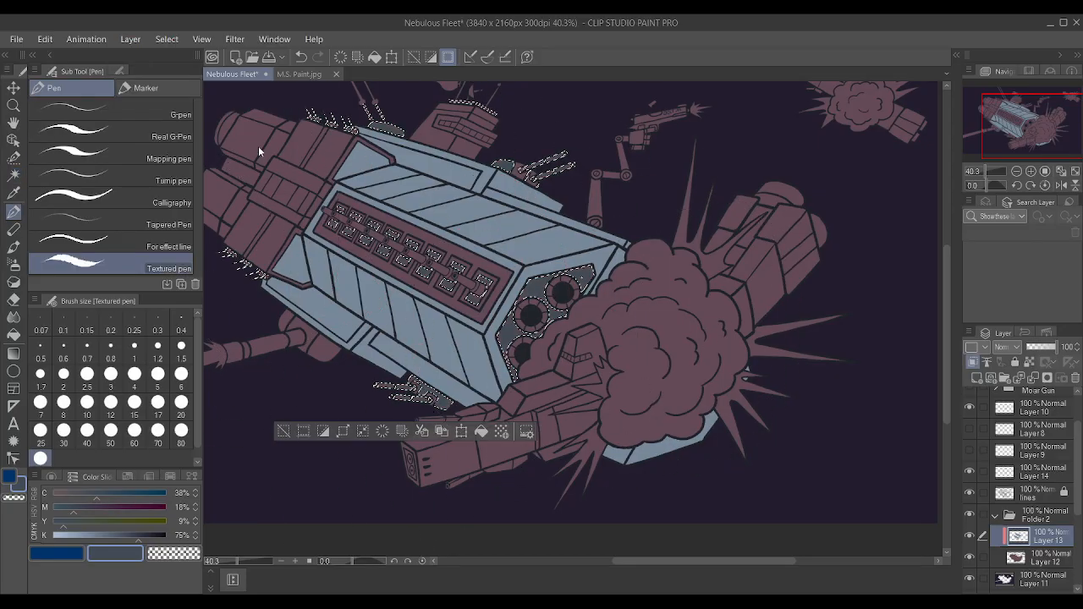
key("ctrl+d")
scroll(582, 208, "down", 2)
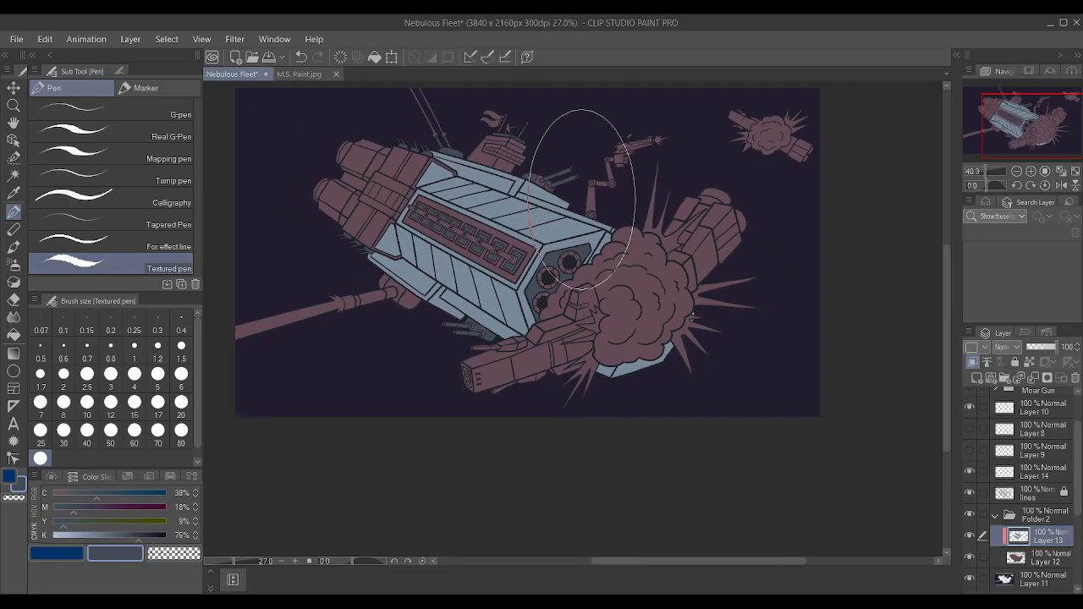
Touch up the spike clusters below the rear engine block in dark slate with the Textured pen at size 0.6.
scroll(550, 228, "up", 2)
scroll(468, 264, "down", 4)
scroll(468, 265, "up", 8)
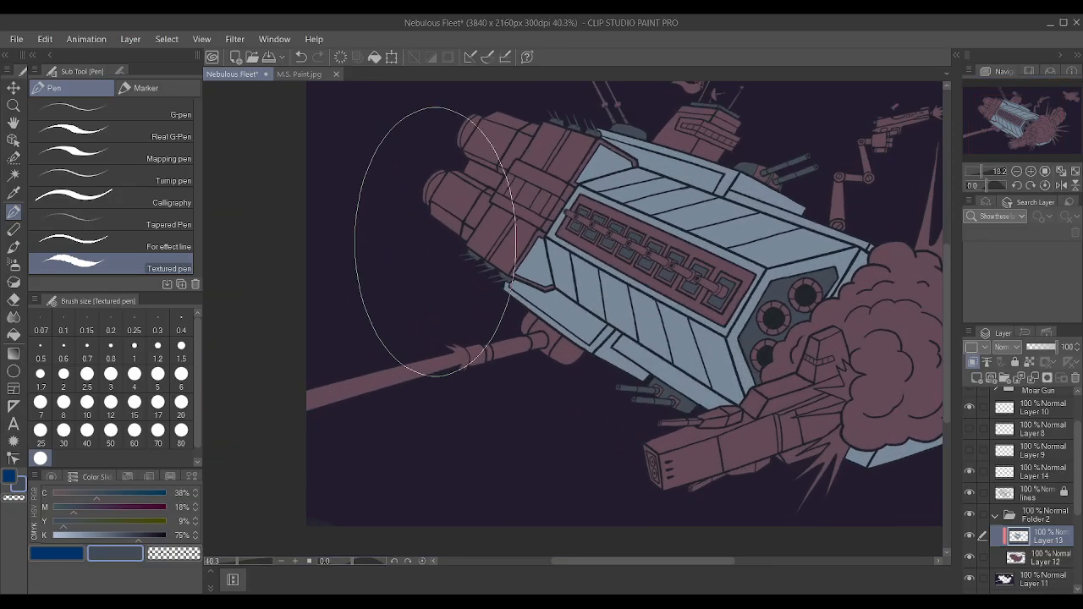
key("bracketleft")
key("bracketleft")
key("bracketleft")
key("bracketleft")
key("bracketleft")
key("bracketleft")
key("bracketleft")
key("bracketleft")
key("bracketleft")
key("bracketleft")
key("bracketleft")
key("bracketleft")
key("bracketleft")
key("bracketleft")
key("bracketleft")
key("bracketleft")
key("bracketleft")
key("bracketleft")
key("bracketleft")
key("bracketleft")
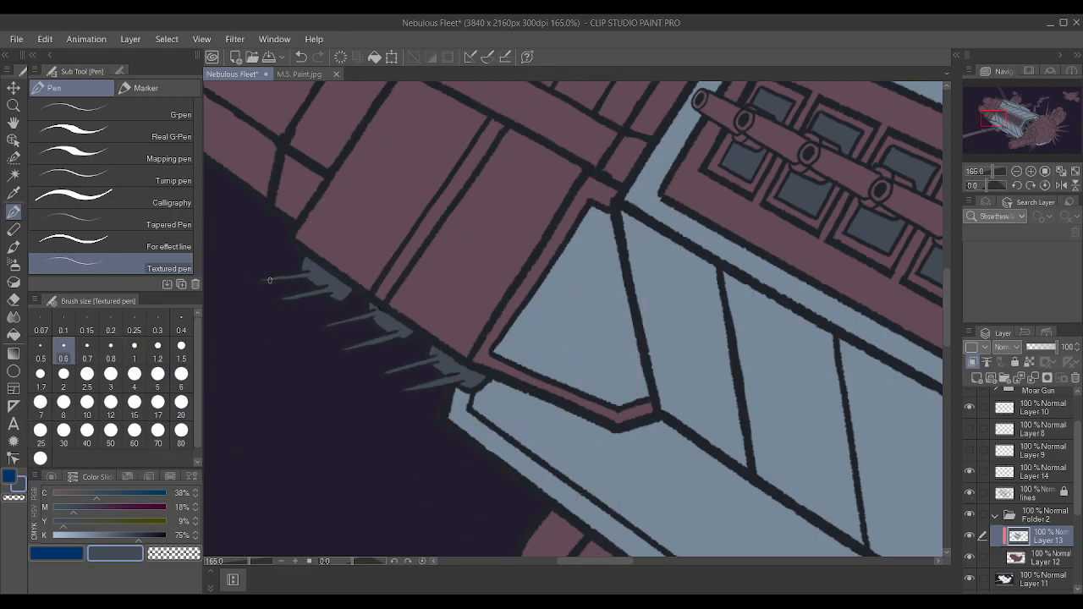
scroll(267, 281, "up", 3)
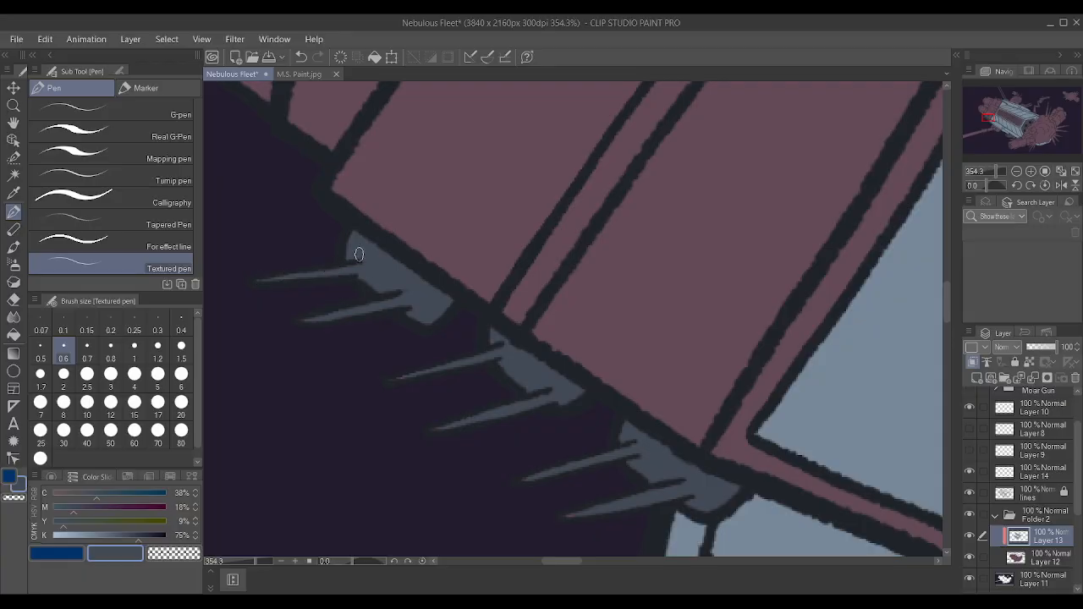
scroll(396, 298, "down", 8)
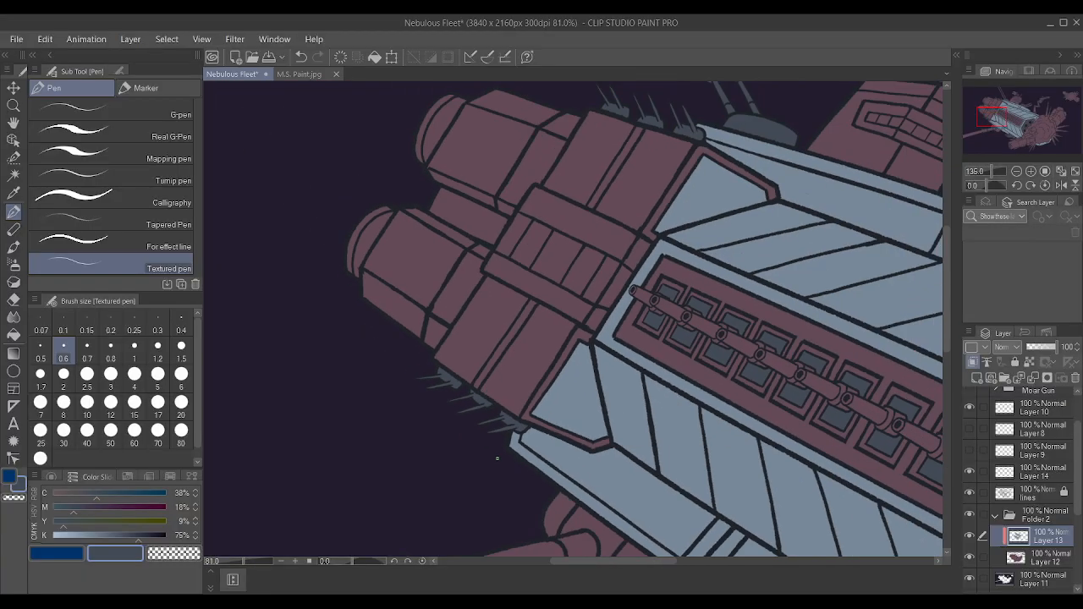
Paint the remaining mauve tips of the spikes above the rear engine block dark slate with the Textured pen.
scroll(489, 263, "down", 2)
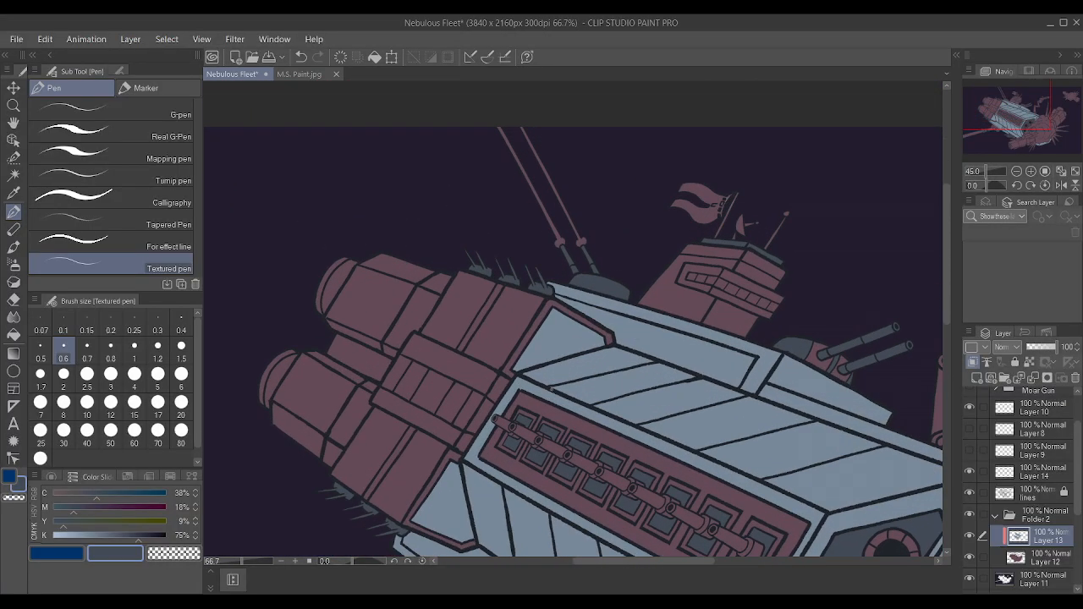
scroll(477, 269, "up", 10)
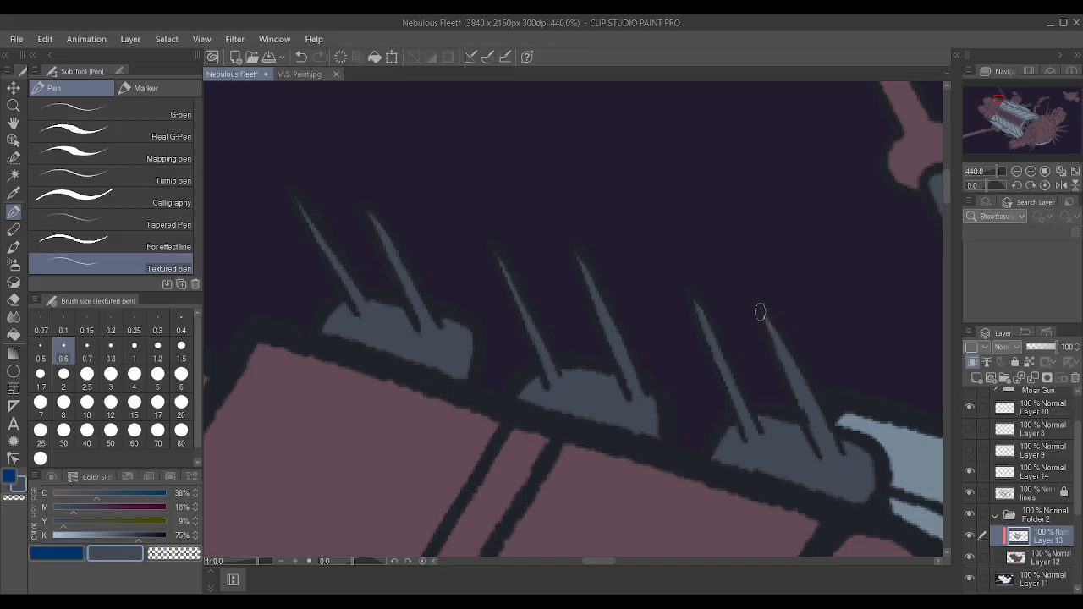
scroll(778, 335, "down", 4)
scroll(737, 346, "up", 5)
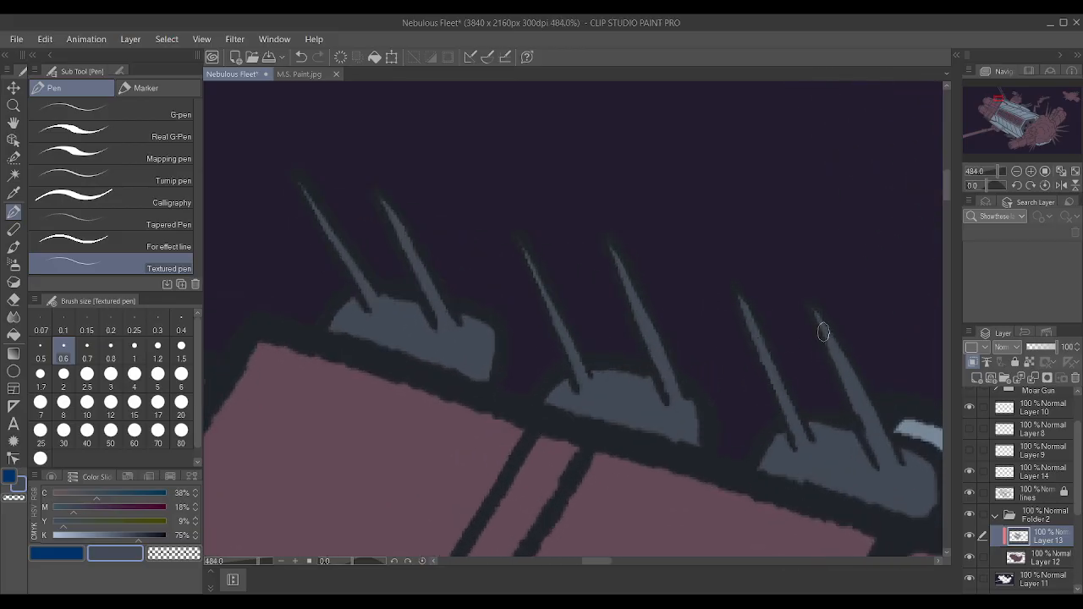
scroll(816, 309, "down", 10)
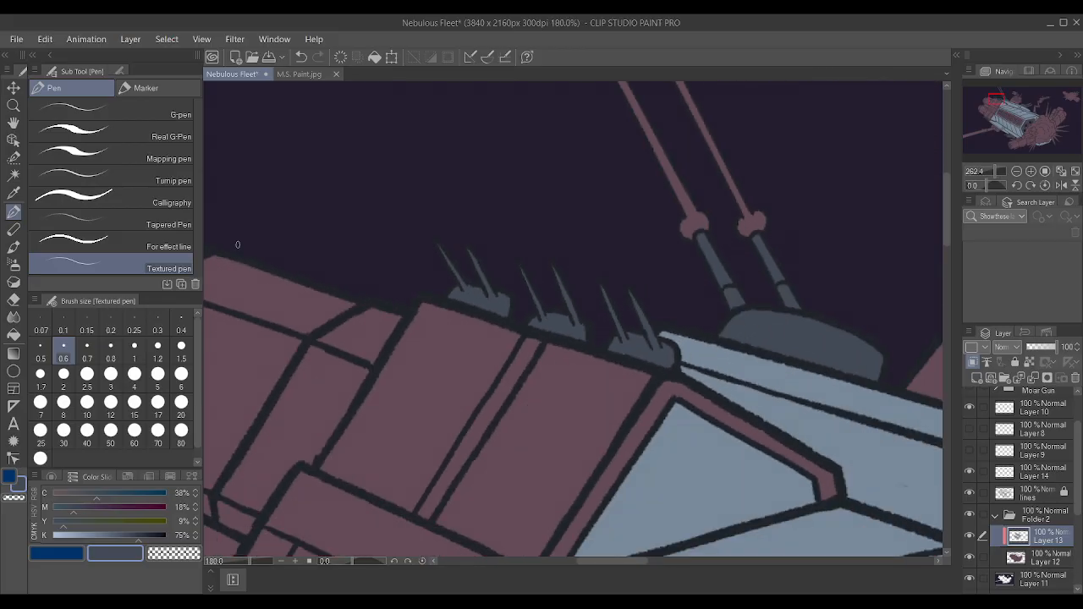
scroll(651, 381, "down", 2)
scroll(652, 381, "up", 5)
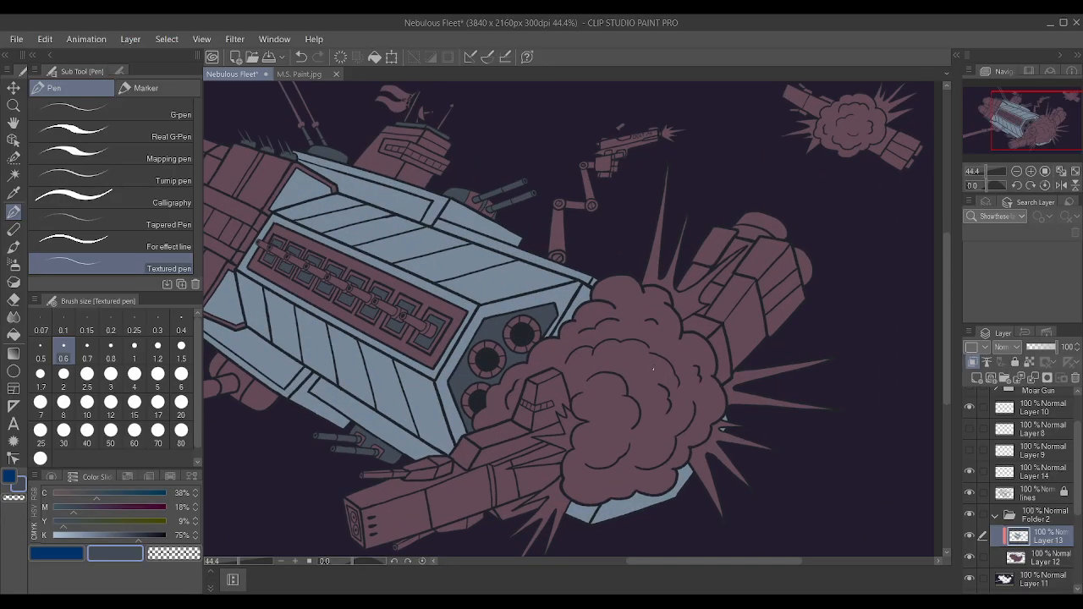
scroll(652, 376, "down", 3)
scroll(457, 354, "up", 2)
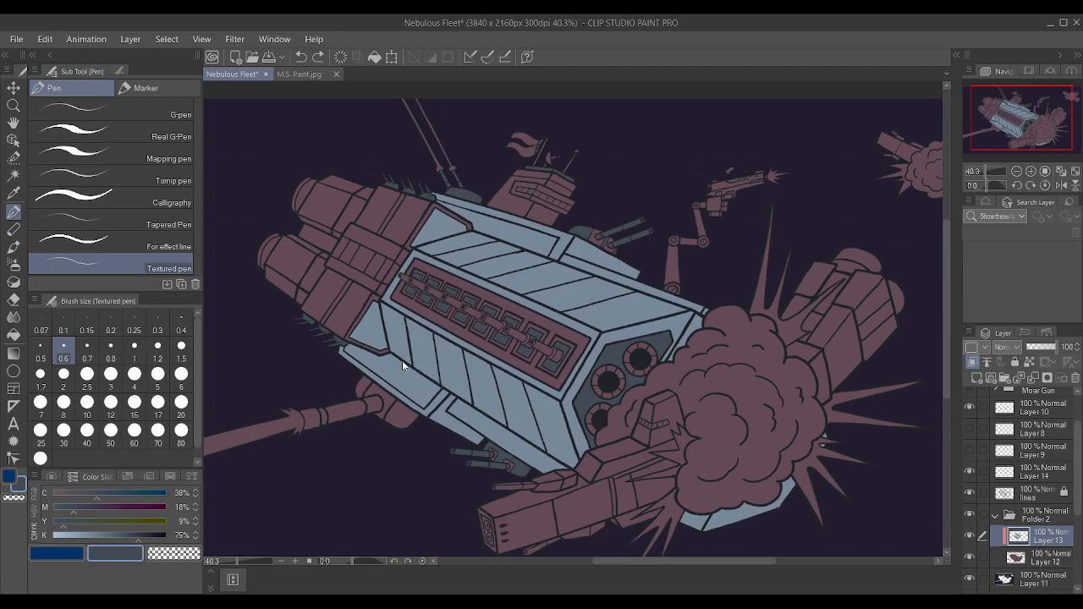
Restore the cleared selection of the recesses, port panel, spikes, antenna parts and turrets.
key("ctrl+z")
key("ctrl+z")
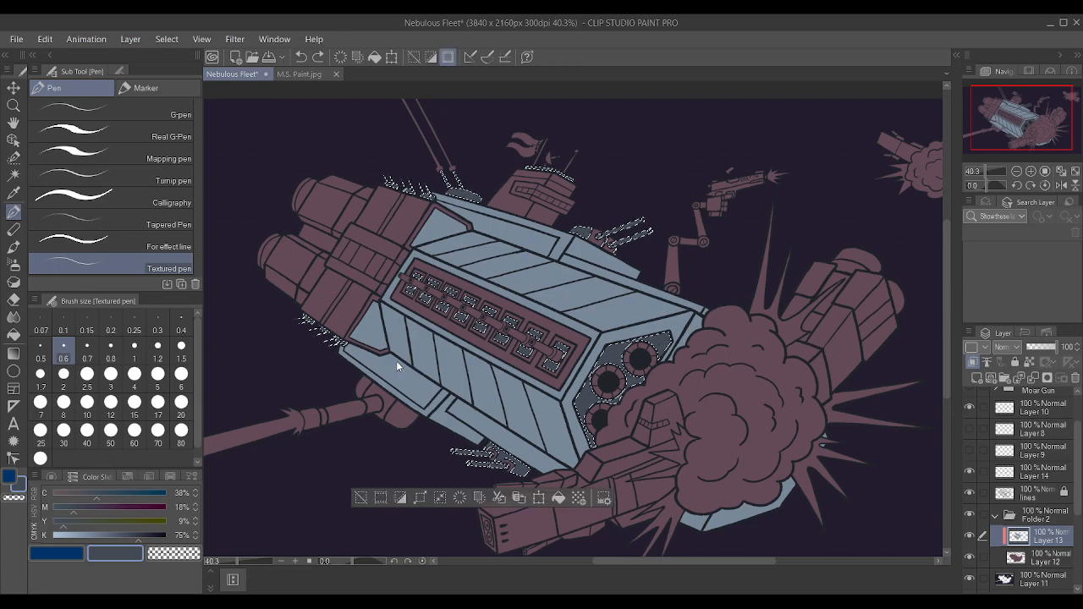
key("ctrl+y")
key("ctrl+y")
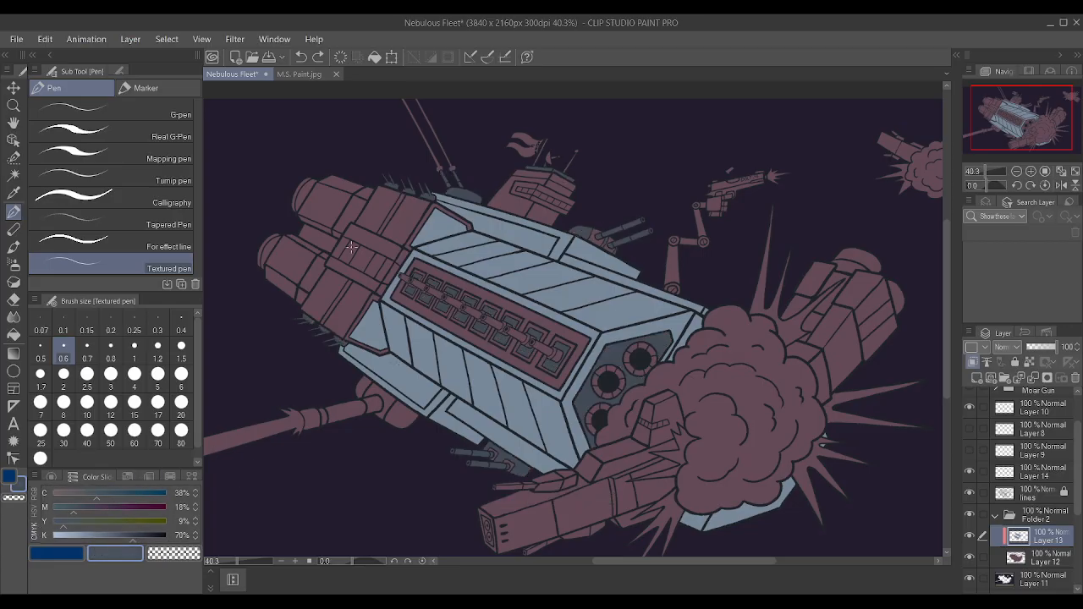
key("ctrl+z")
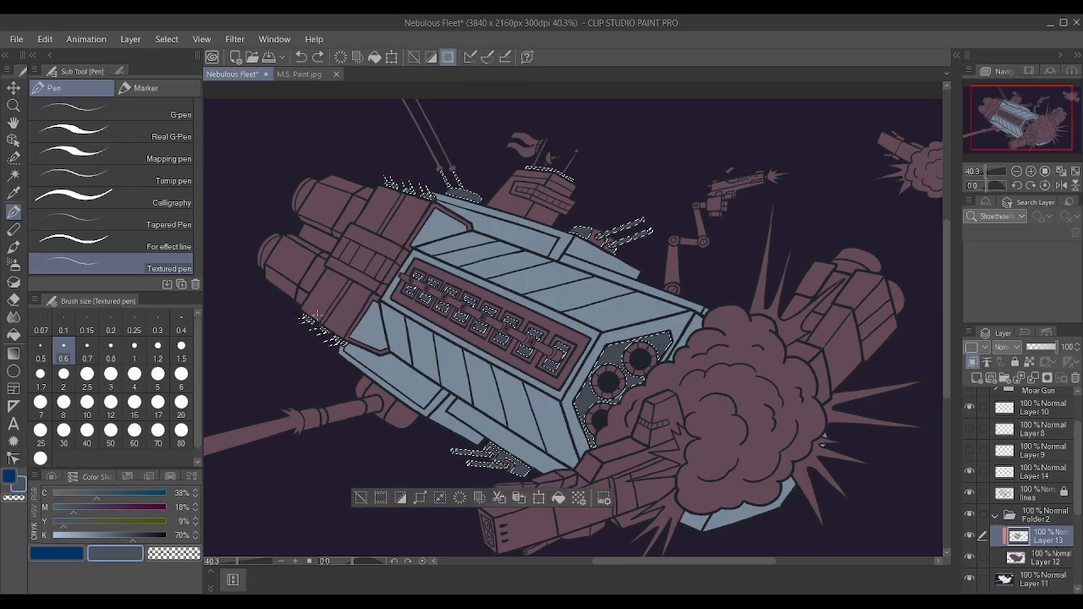
Enlarge the Textured pen and repaint the selected hull details on Layer 13 with the adjusted dark slate.
key("]")
key("]")
key("]")
key("]")
key("]")
key("]")
key("]")
key("]")
key("]")
key("]")
key("]")
key("]")
key("]")
key("]")
key("]")
key("]")
key("]")
key("]")
key("]")
key("]")
key("]")
key("]")
key("]")
key("]")
key("]")
key("]")
key("]")
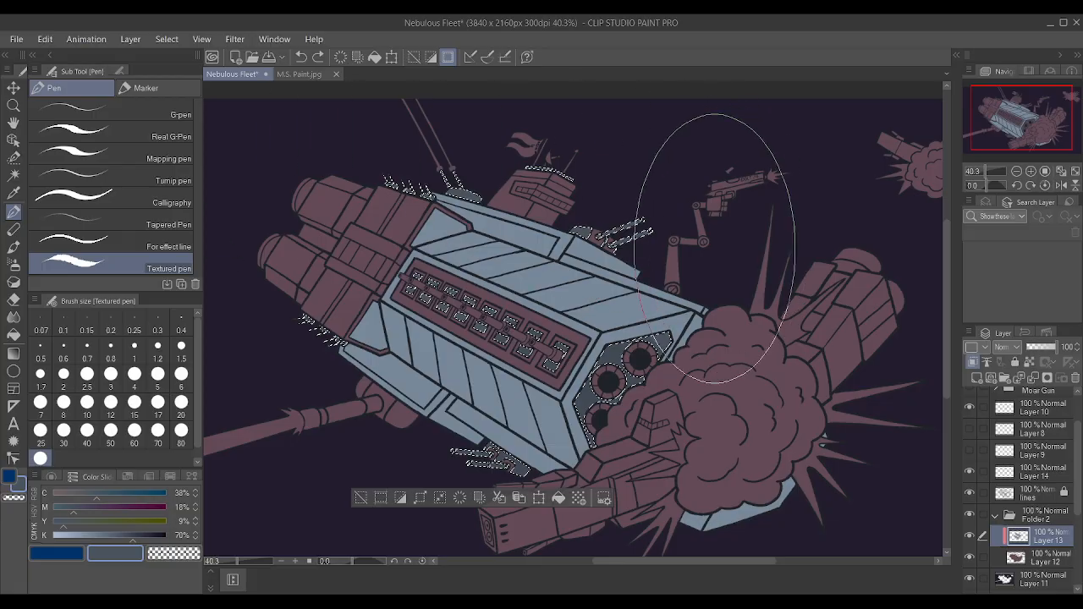
left_click_drag(347, 342, 300, 318)
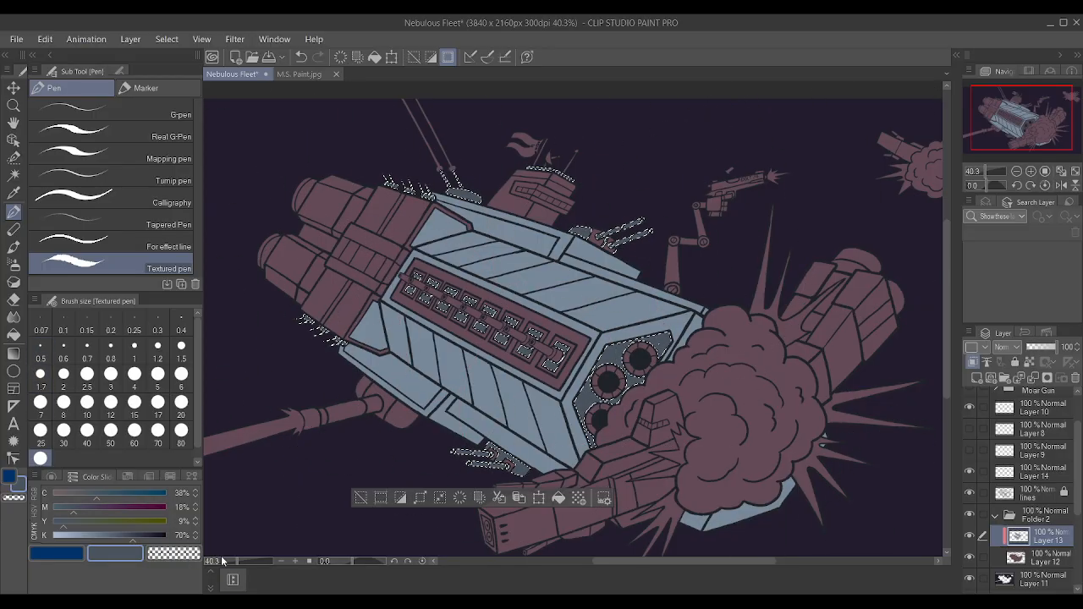
Set the drawing colour to Y 15% and K 72%, repaint the selected details with it, and clear the selection.
left_click(193, 537)
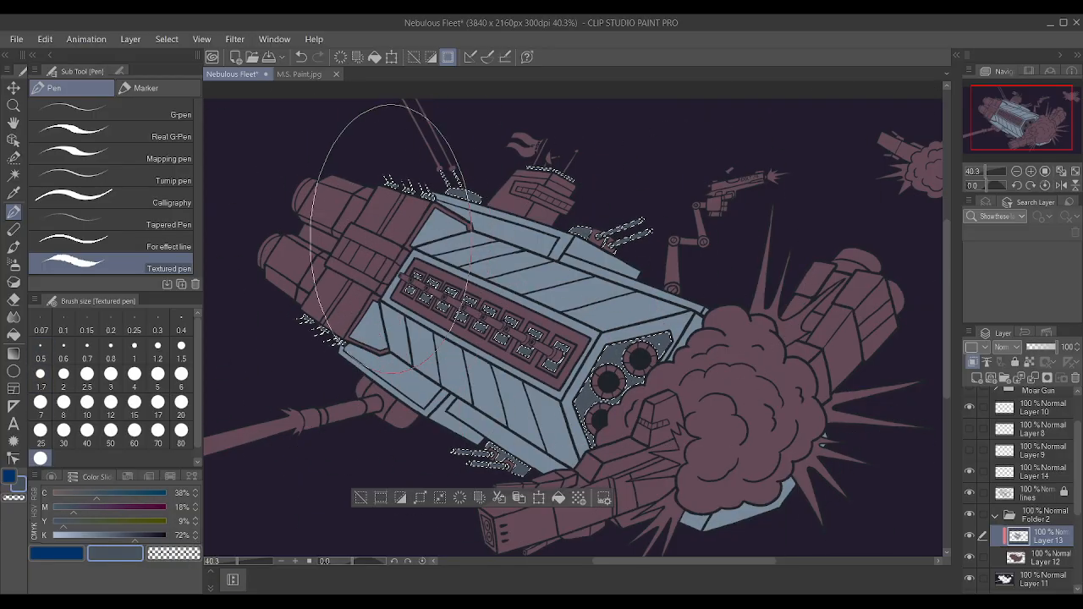
left_click(196, 519)
left_click(195, 518)
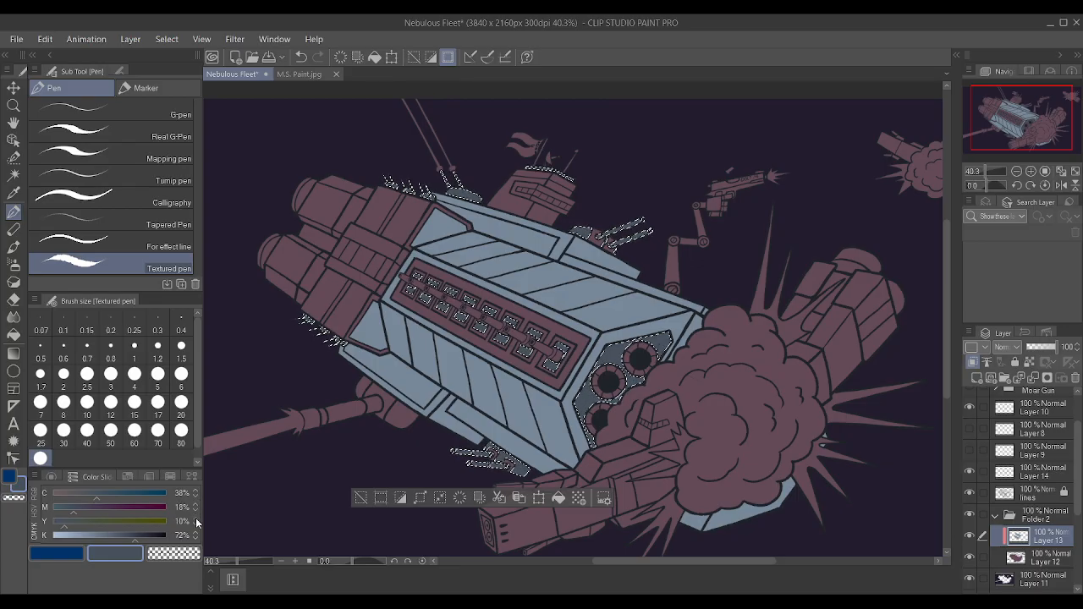
left_click(196, 518)
left_click(195, 519)
left_click(195, 519)
left_click(196, 519)
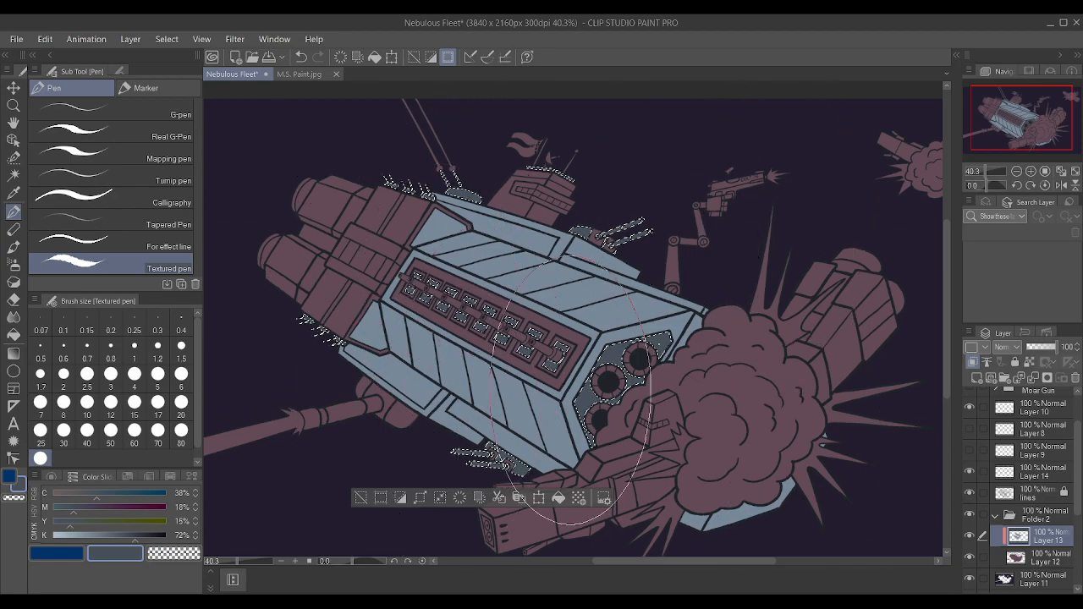
key("ctrl+d")
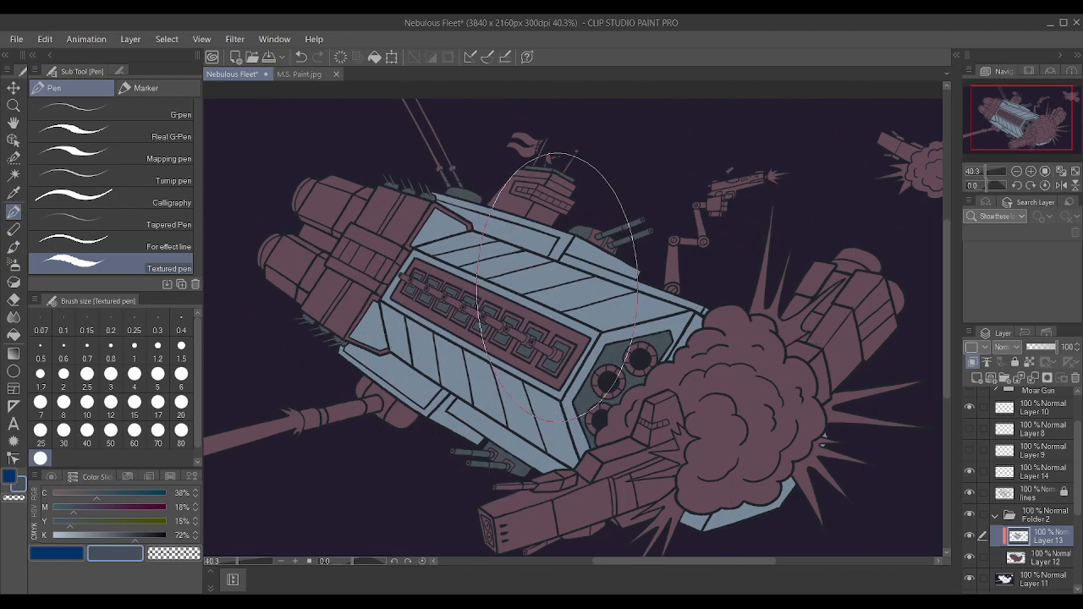
Switch to Auto select referring to the editing layer only and make the lines layer active.
scroll(600, 258, "down", 2)
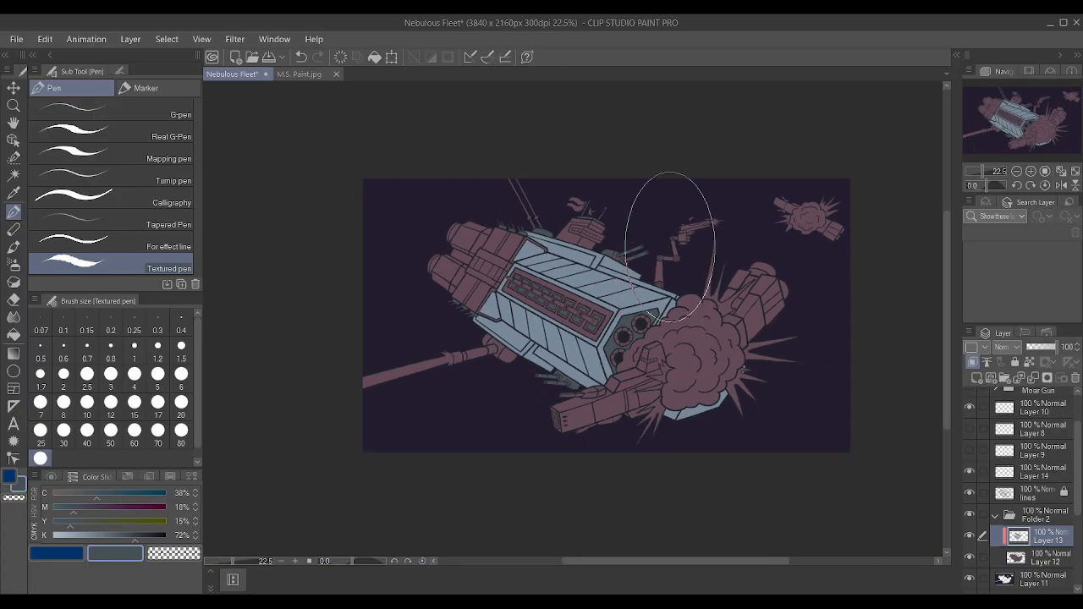
scroll(692, 211, "up", 1)
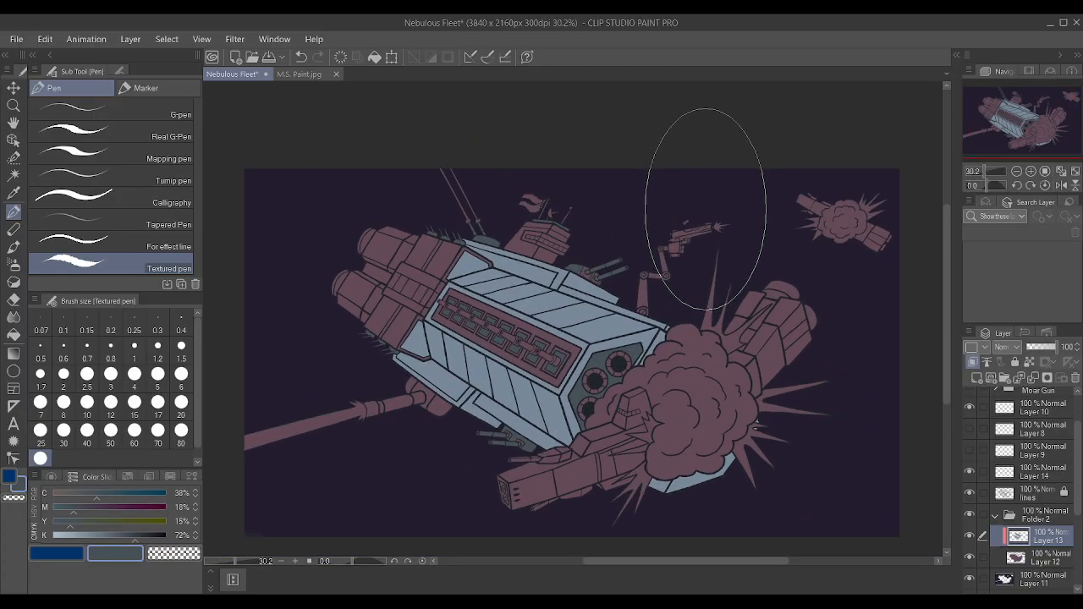
scroll(677, 207, "up", 1)
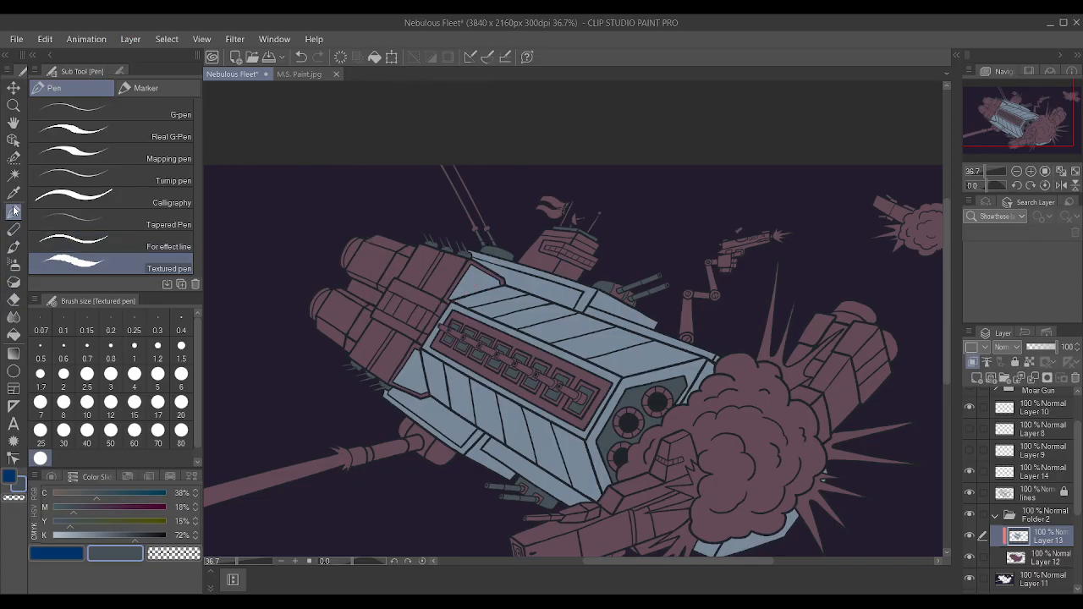
left_click(13, 176)
left_click(1036, 496)
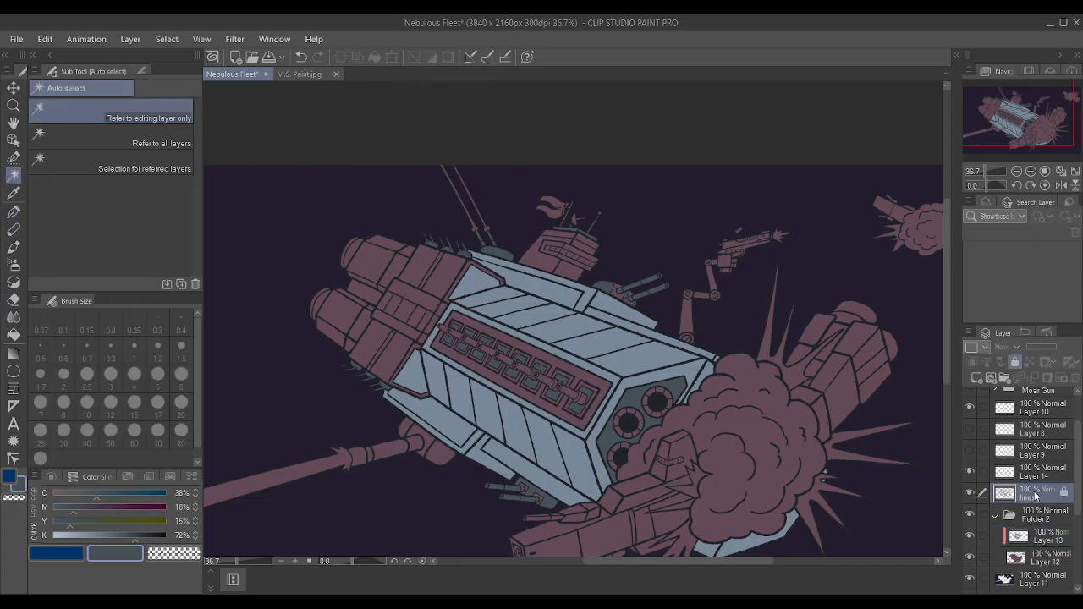
scroll(586, 404, "up", 1)
left_click(619, 371)
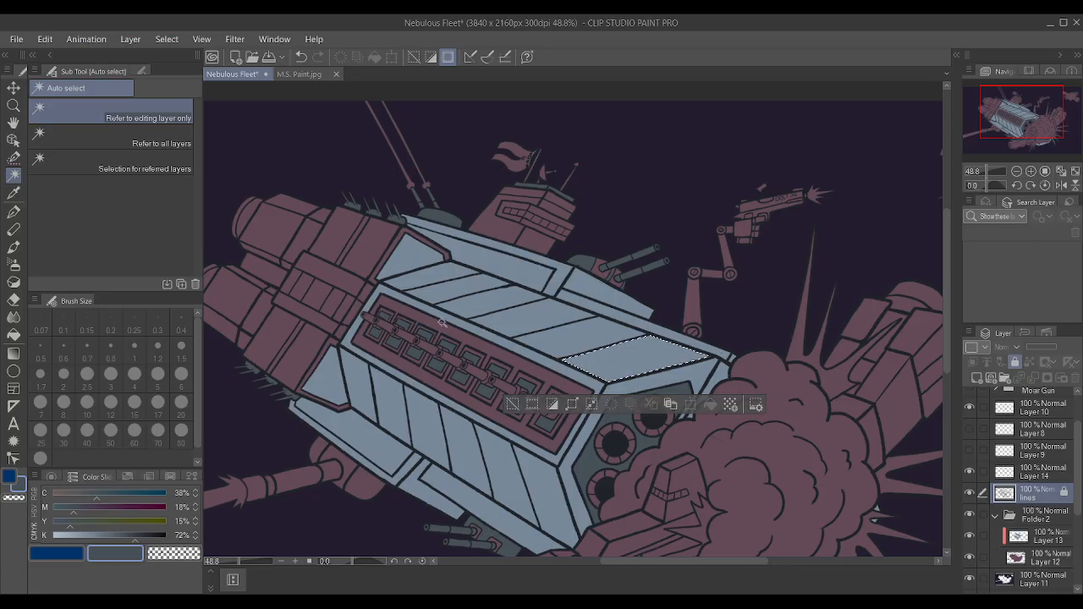
key("ctrl+z")
scroll(530, 291, "down", 1)
scroll(550, 279, "up", 2)
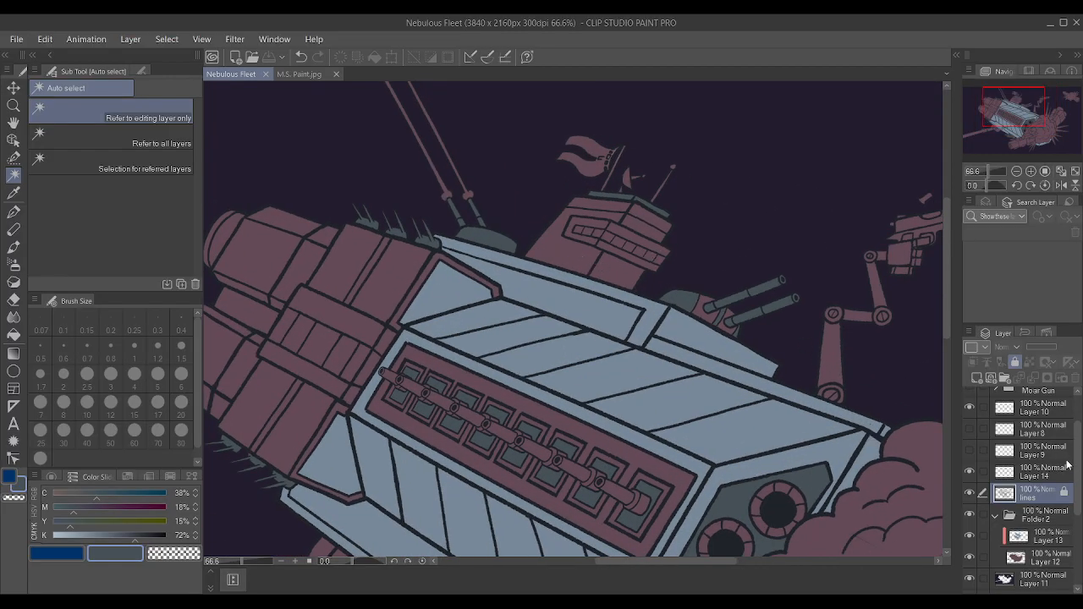
left_click(1061, 555)
scroll(280, 295, "down", 3)
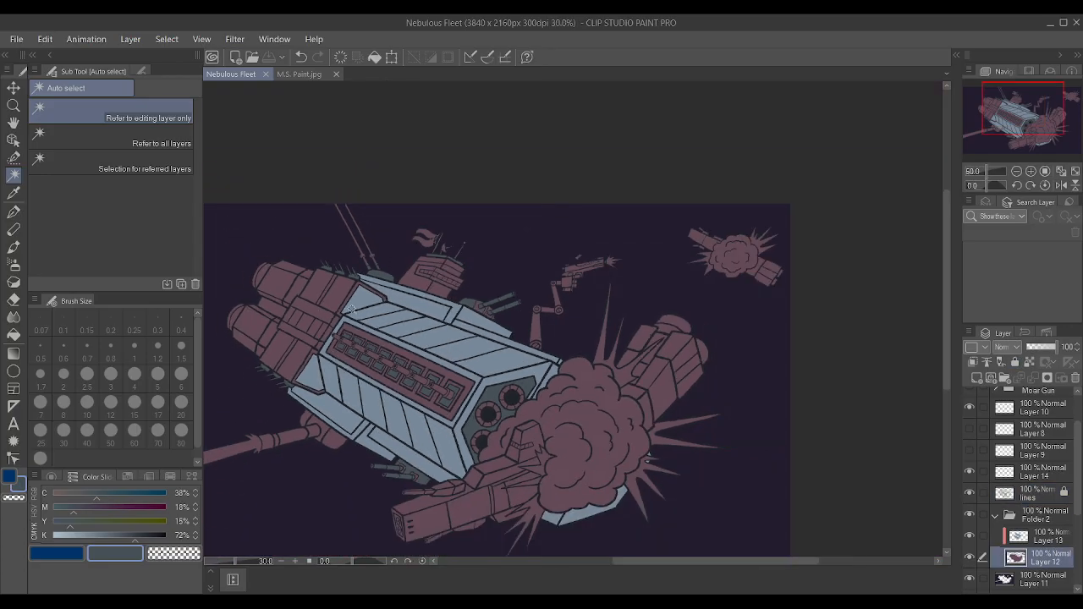
scroll(280, 294, "up", 2)
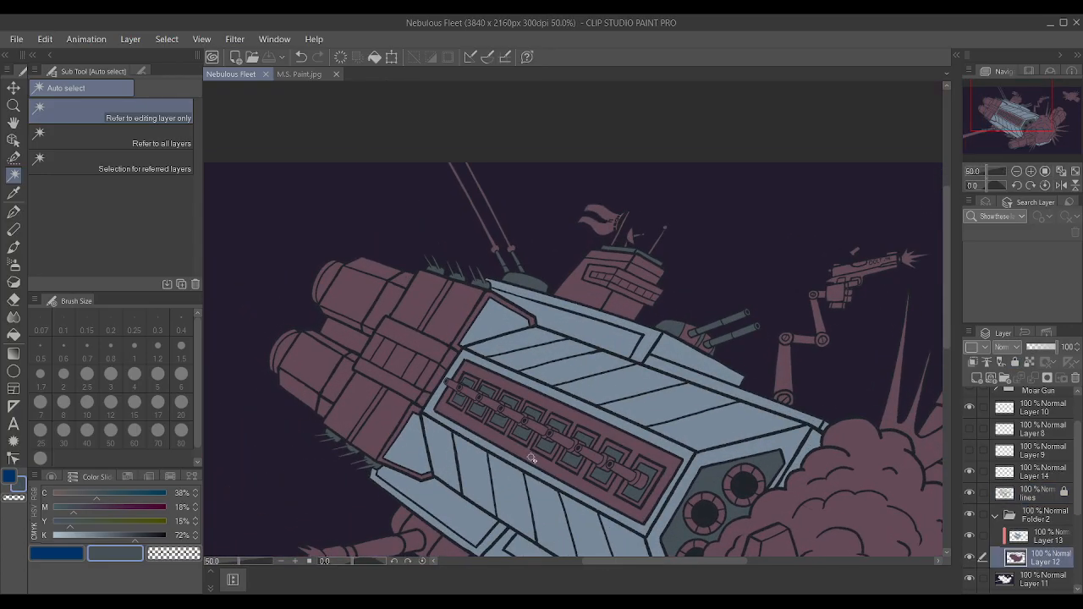
left_click(532, 458)
key("ctrl+d")
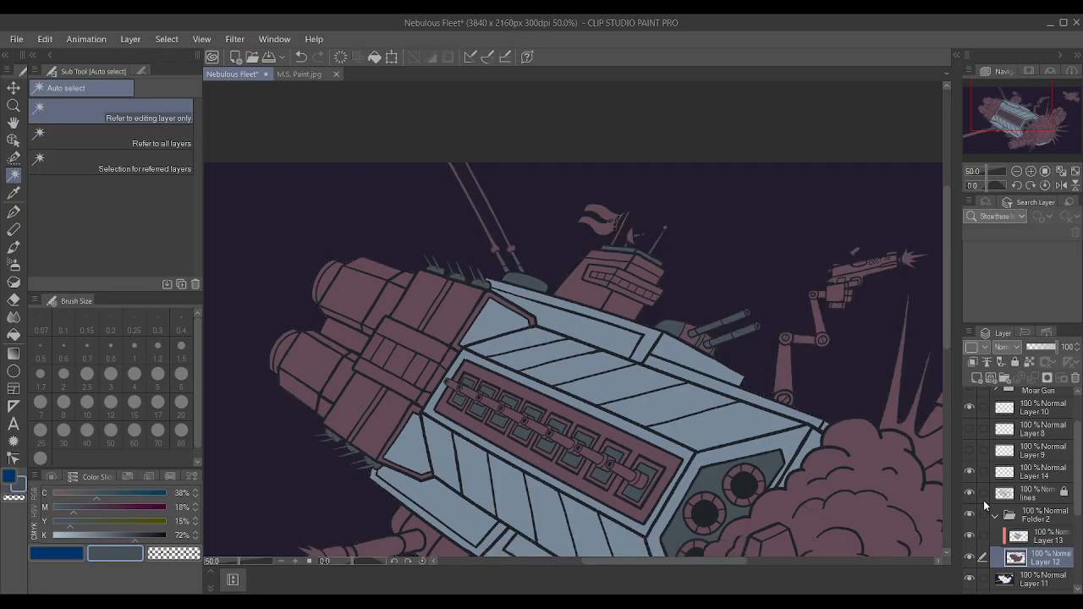
left_click(1044, 539)
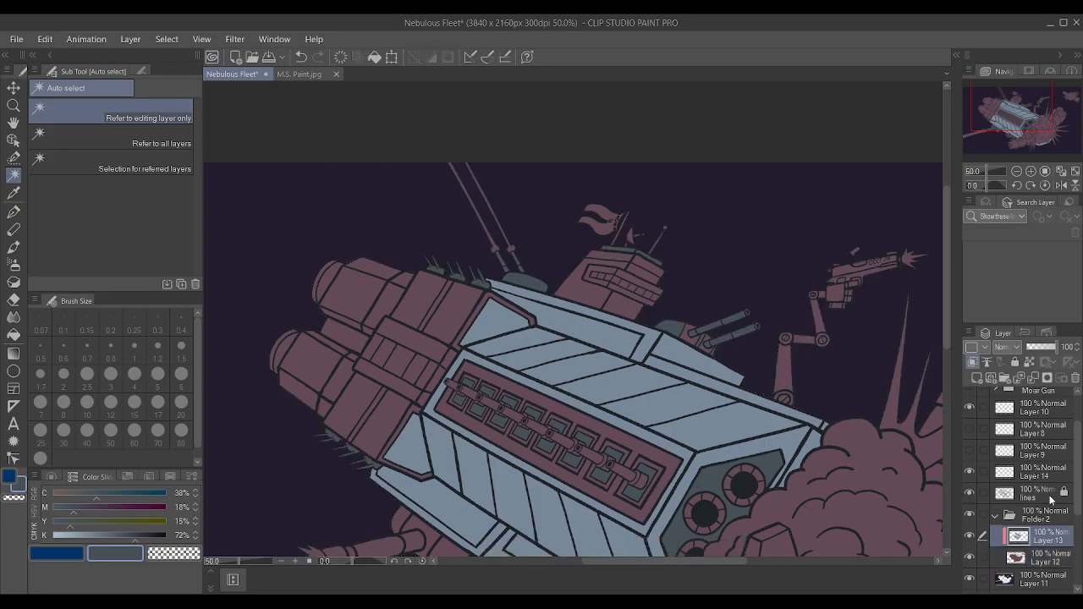
Auto-select the mauve surround of the hull's long recessed panel on the lines layer and expand the selection.
left_click(1049, 498)
left_click(665, 471)
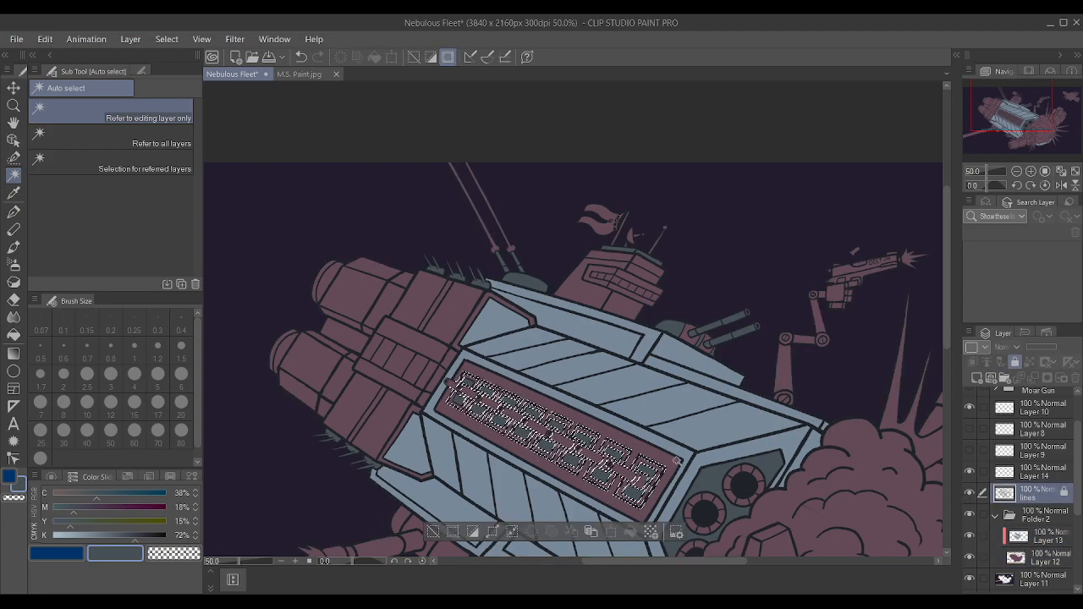
left_click(661, 475)
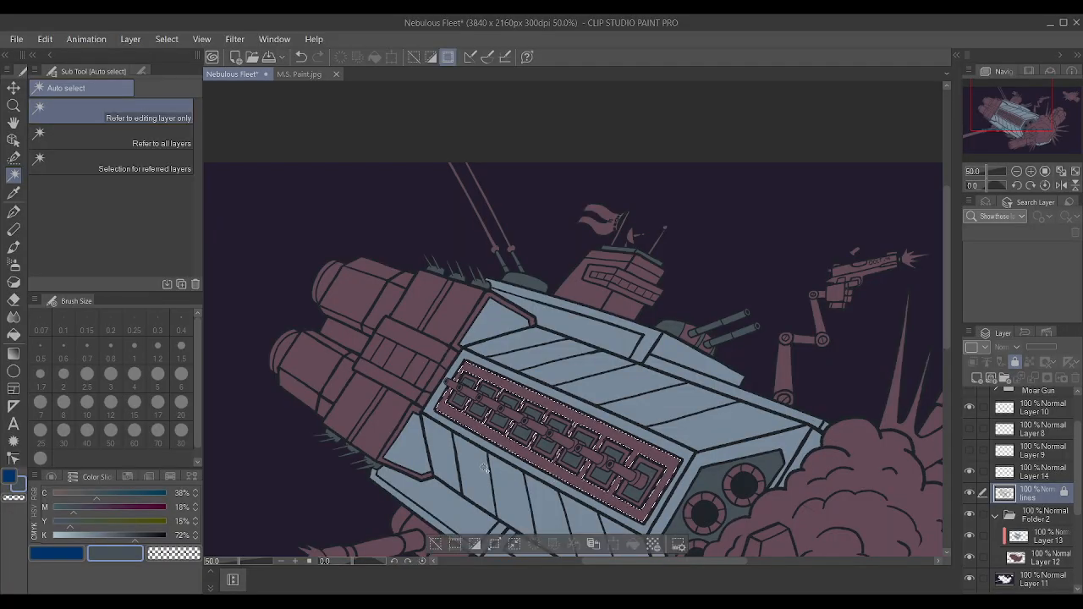
left_click(493, 546)
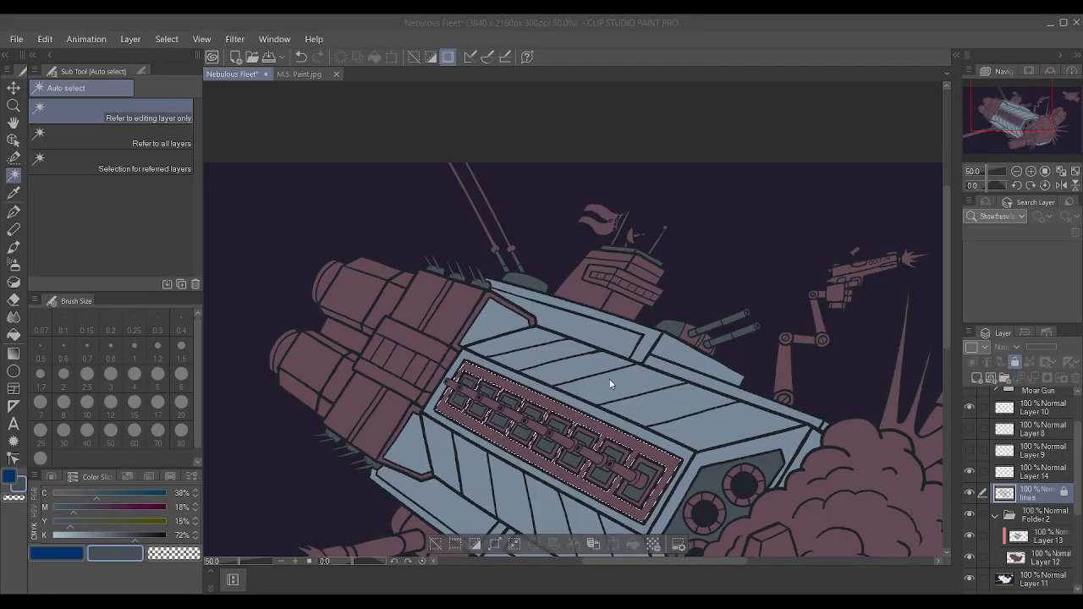
left_click(633, 294)
Set the drawing colour to a light orange with C 0%, M 40%, Y 56% and K 0%.
left_click_drag(64, 520, 48, 495)
left_click_drag(75, 535, 18, 546)
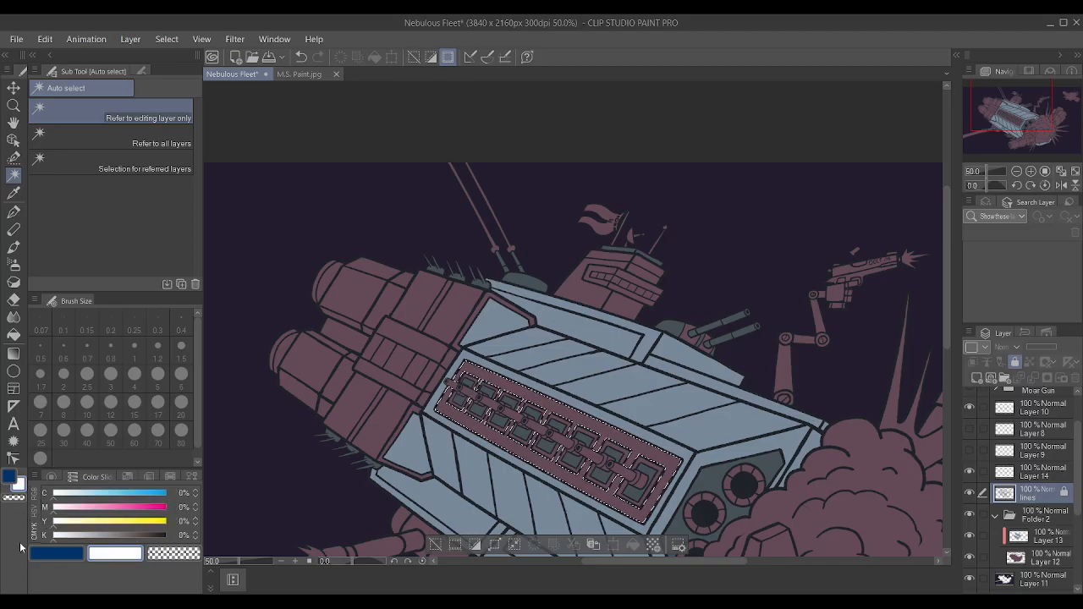
left_click(91, 508)
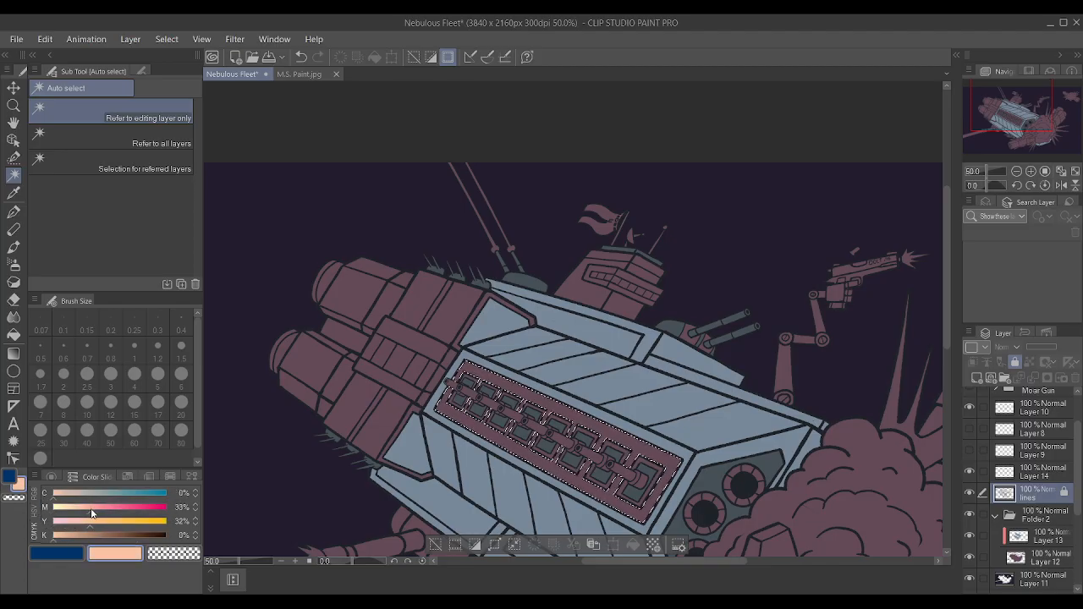
left_click_drag(92, 510, 116, 524)
left_click(105, 527)
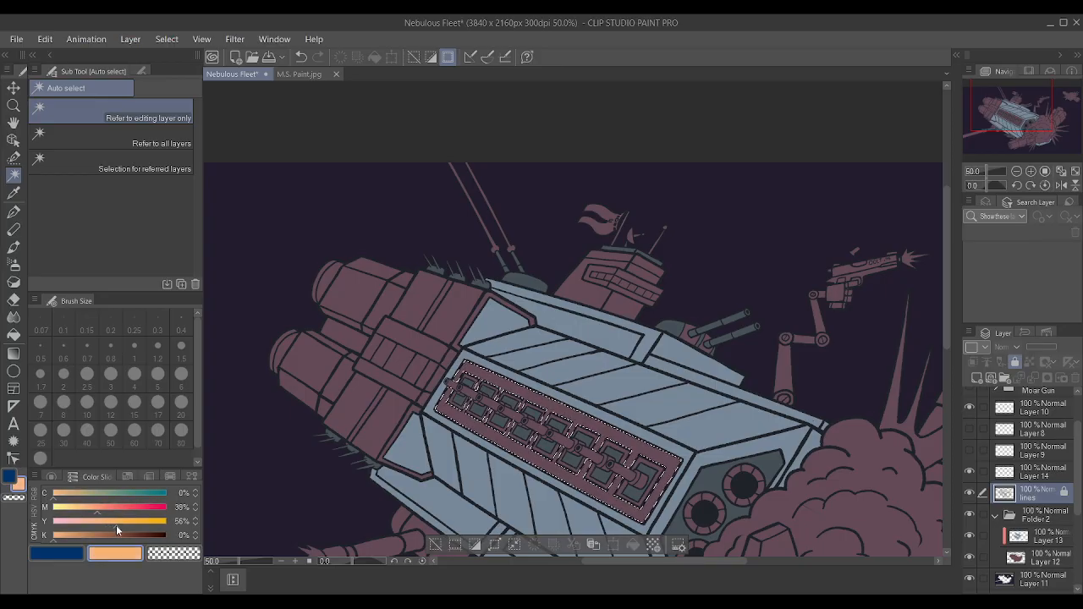
left_click(99, 513)
Make Layer 13 active, try painting the selected panel surround light orange with the Textured pen, and undo the stroke.
left_click(1043, 539)
scroll(576, 412, "down", 3)
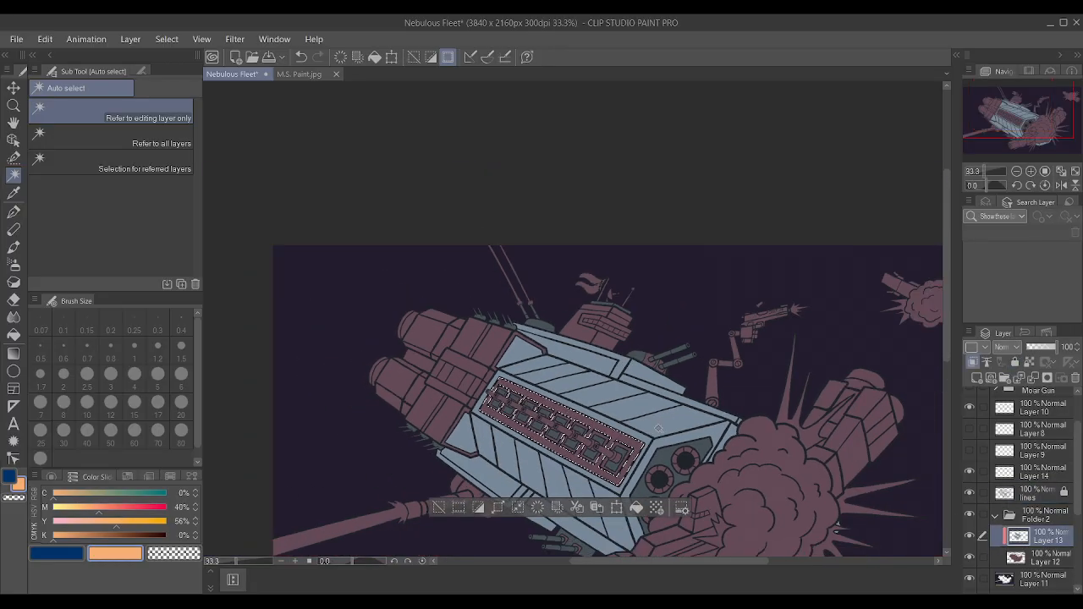
key("p")
left_click_drag(647, 448, 544, 444)
key("ctrl+z")
Raise the orange's magenta to 48% and try it on the selected surround of the hull's recessed panel.
scroll(783, 450, "up", 2)
scroll(538, 442, "up", 1)
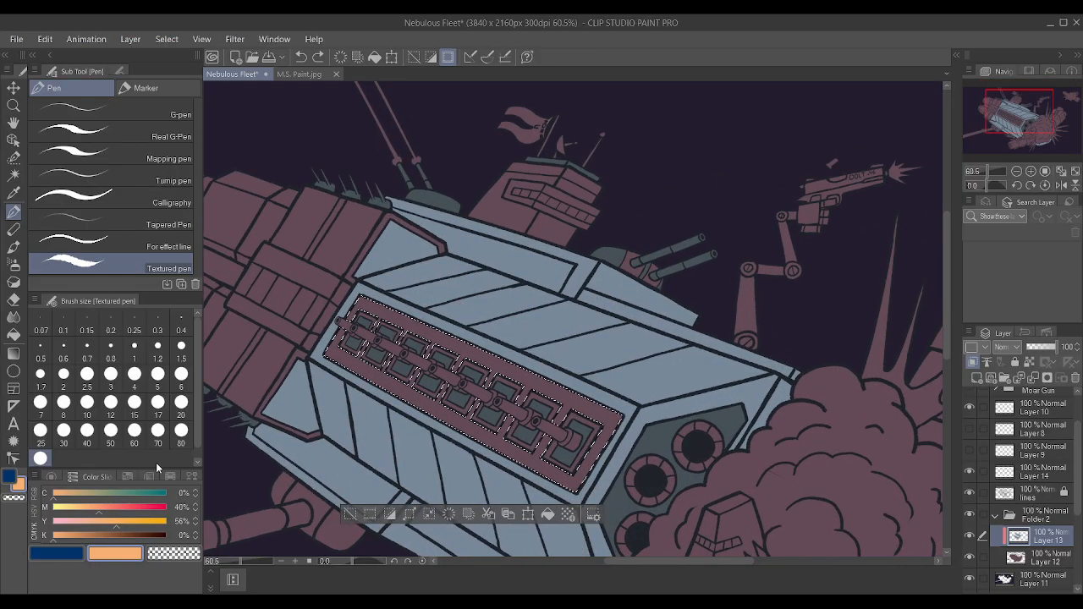
left_click(197, 506)
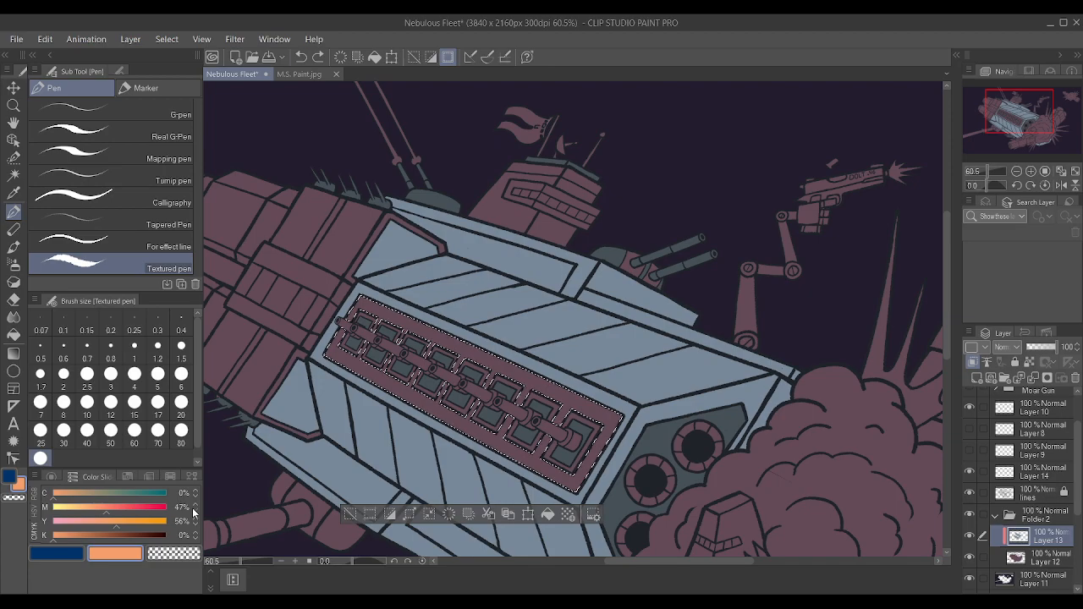
left_click(195, 505)
left_click(549, 515)
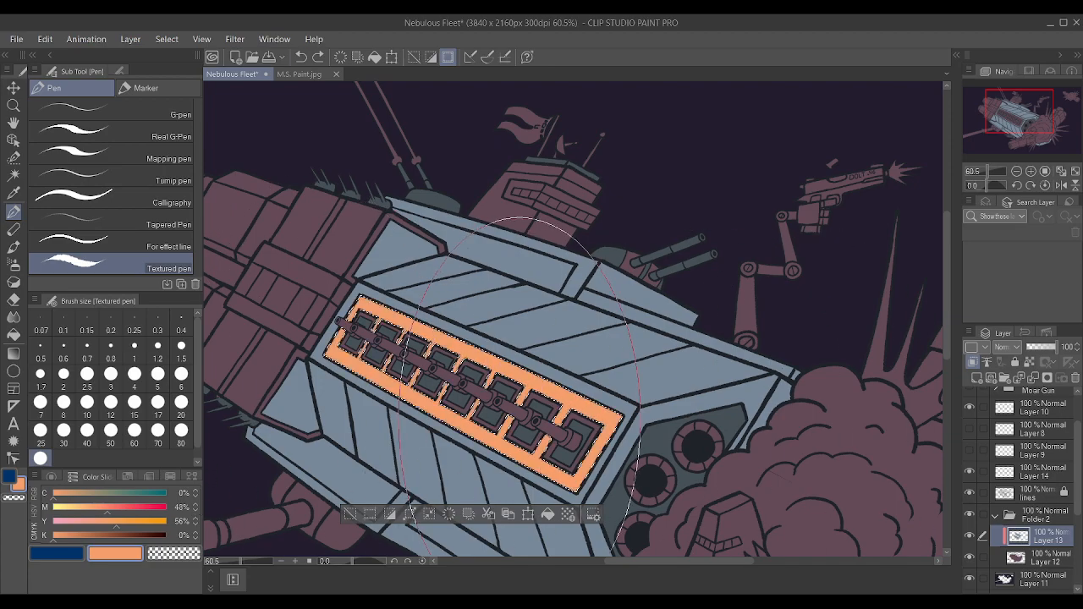
Darken the orange to M 53% and K 14%, try it on the selected panel surround, and undo the painting.
left_click(195, 506)
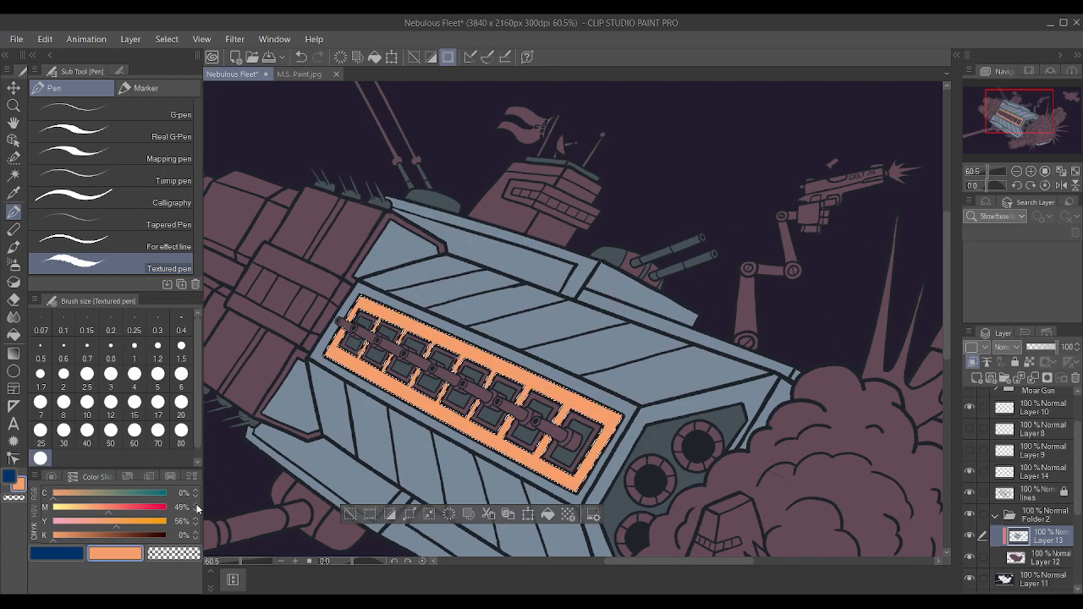
left_click(197, 533)
left_click(198, 534)
left_click(198, 534)
left_click(198, 533)
left_click(197, 532)
left_click(197, 533)
left_click(198, 532)
mouse_move(225, 357)
left_mouse_down()
mouse_move(703, 516)
mouse_move(548, 449)
left_mouse_up()
key("ctrl+z")
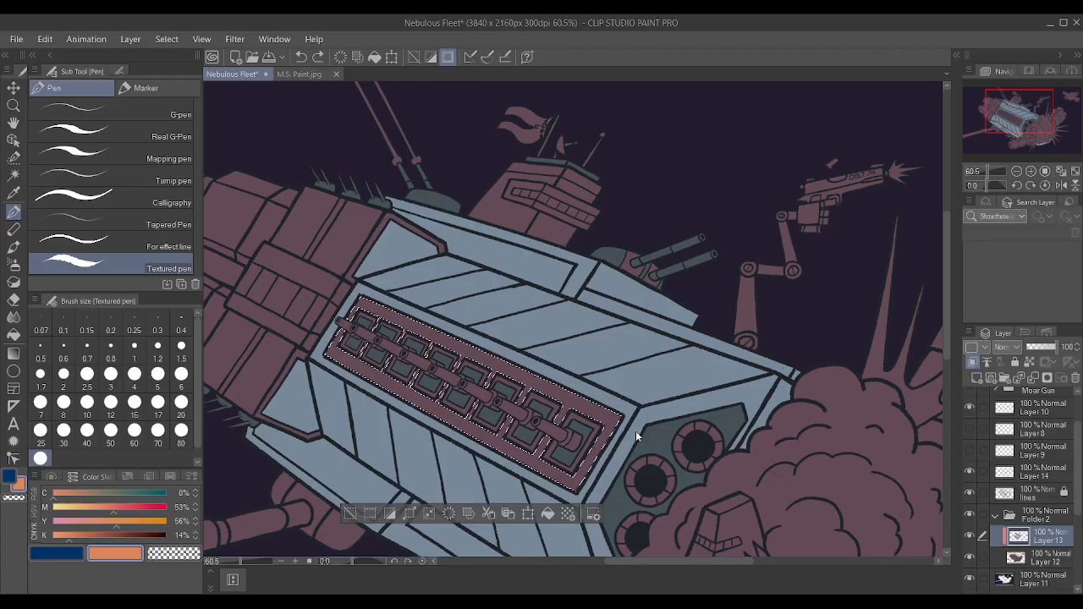
Sample the dark slate colour, paint the selected panel surround with it on Layer 13, and clear the selection.
key("i")
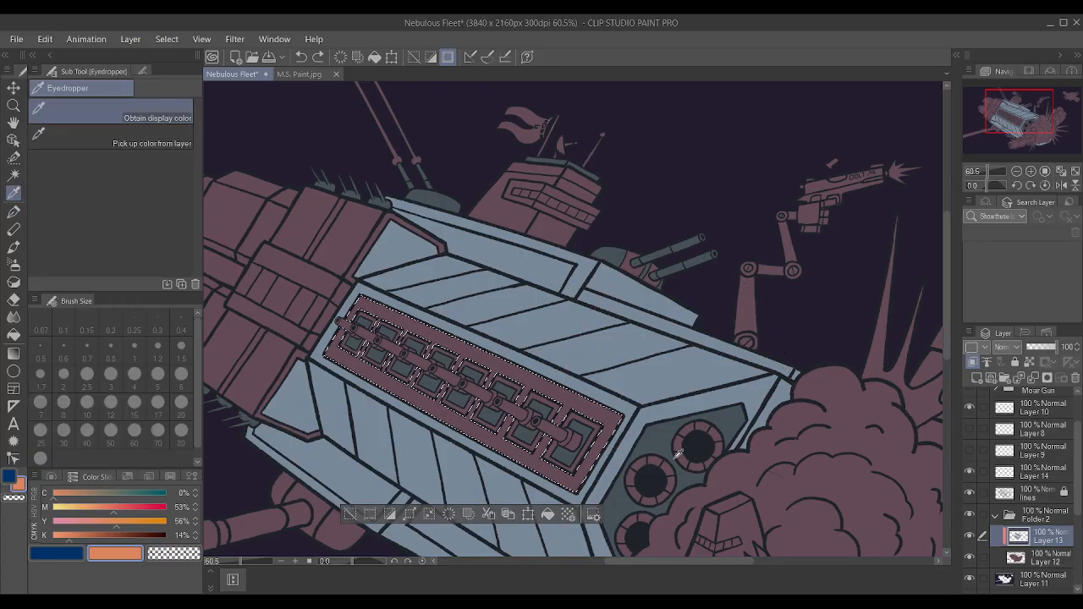
left_click(821, 455)
key("p")
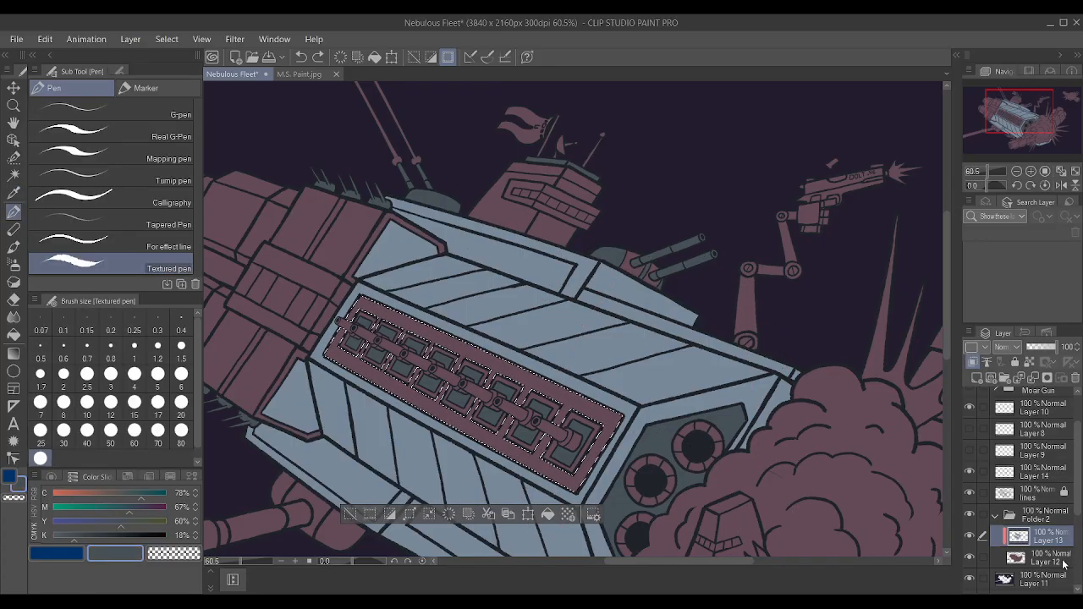
key("p")
key("p")
left_click_drag(565, 430, 425, 364)
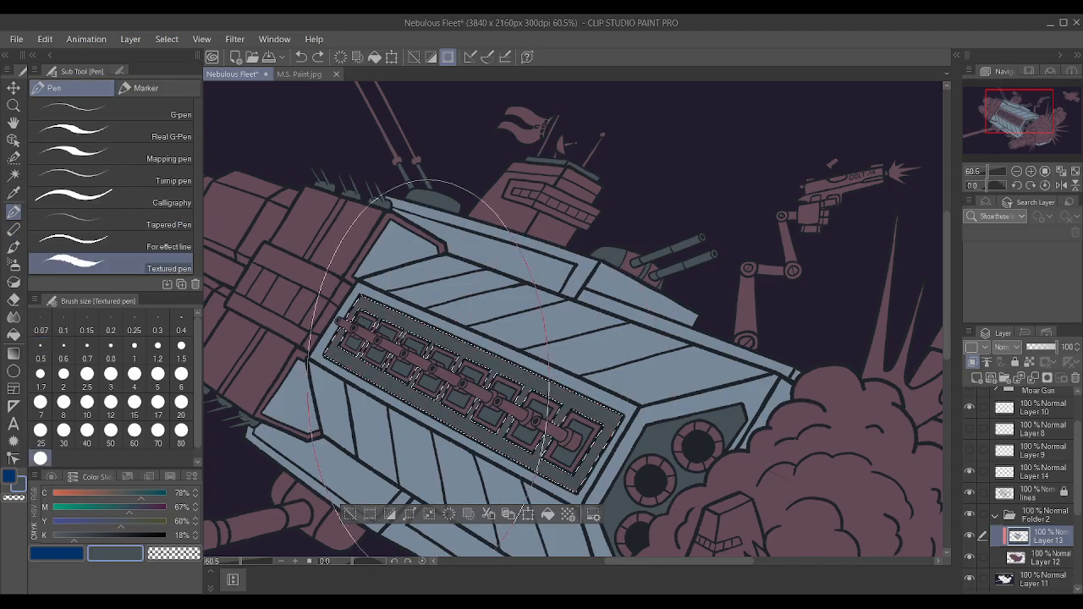
key("ctrl+d")
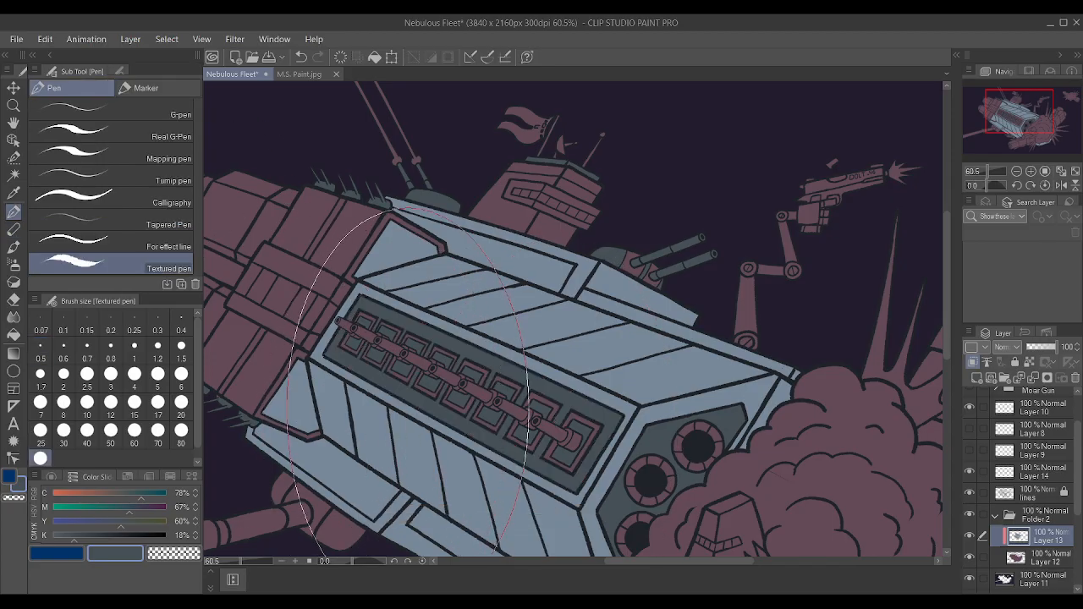
Switch to the Auto select tool for picking areas of the rear engines.
scroll(408, 381, "down", 2)
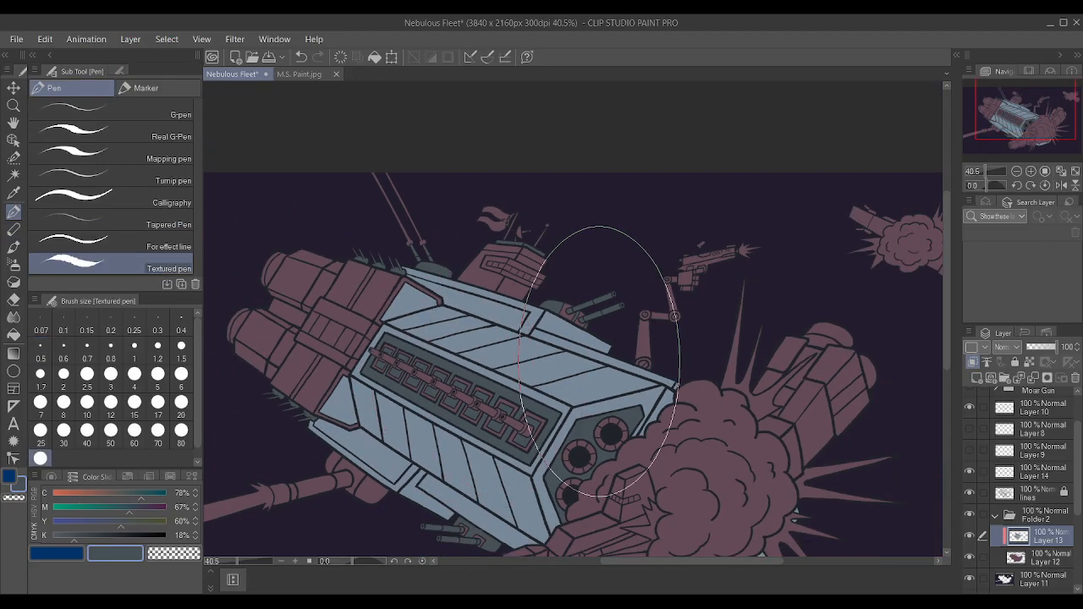
scroll(599, 364, "down", 1)
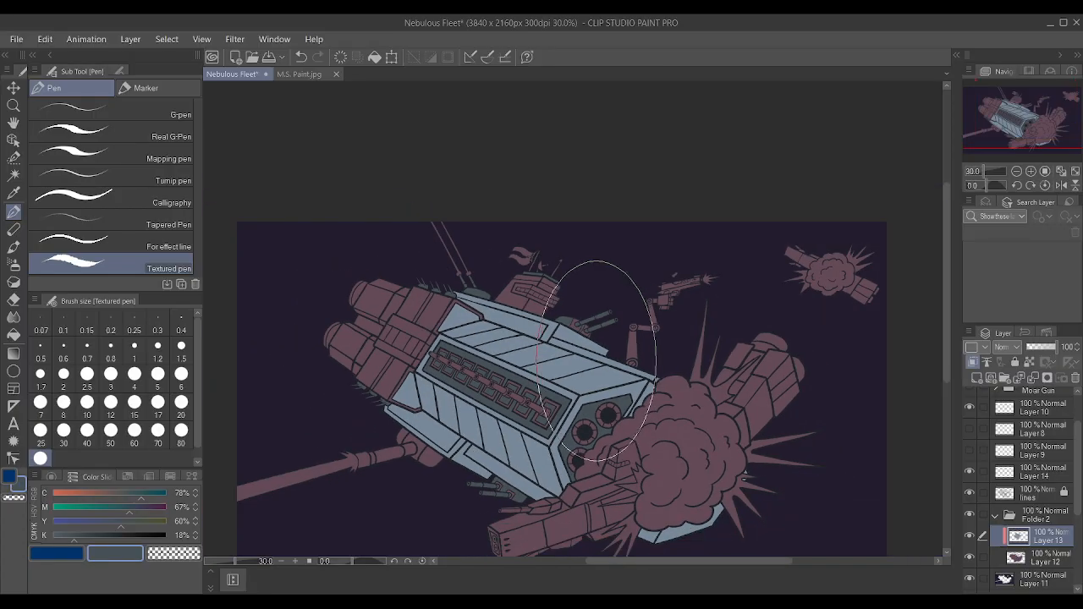
left_click(14, 175)
scroll(384, 264, "up", 4)
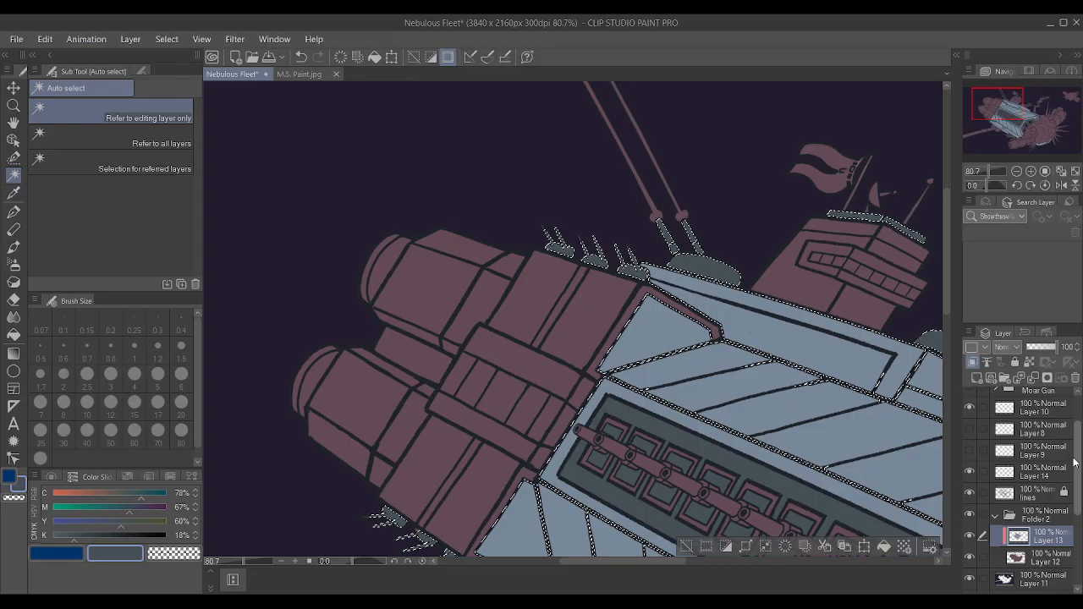
left_click(1049, 523)
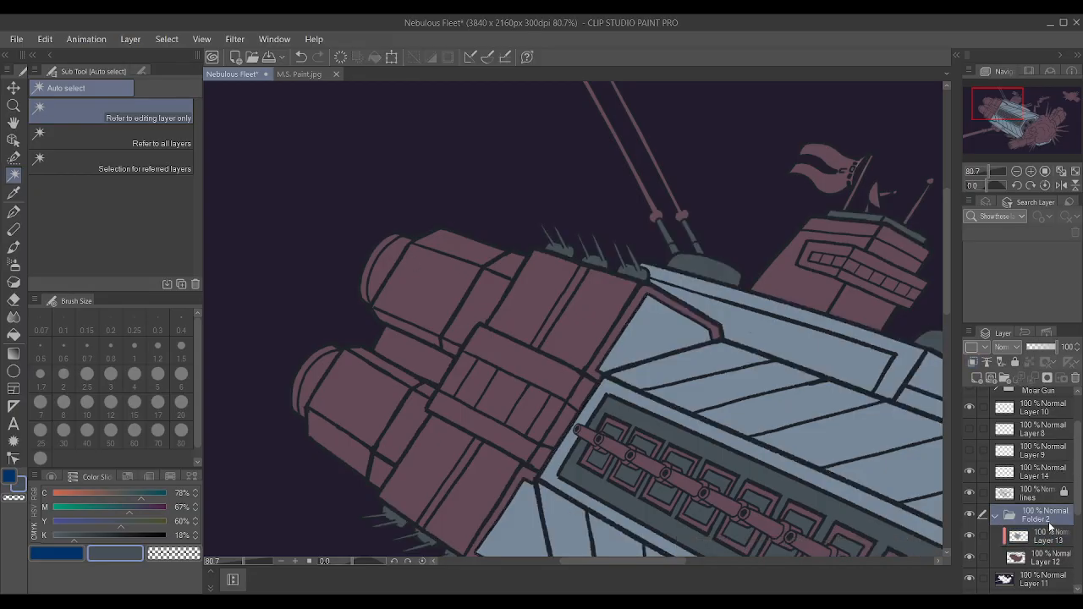
left_click(1048, 503, "ctrl")
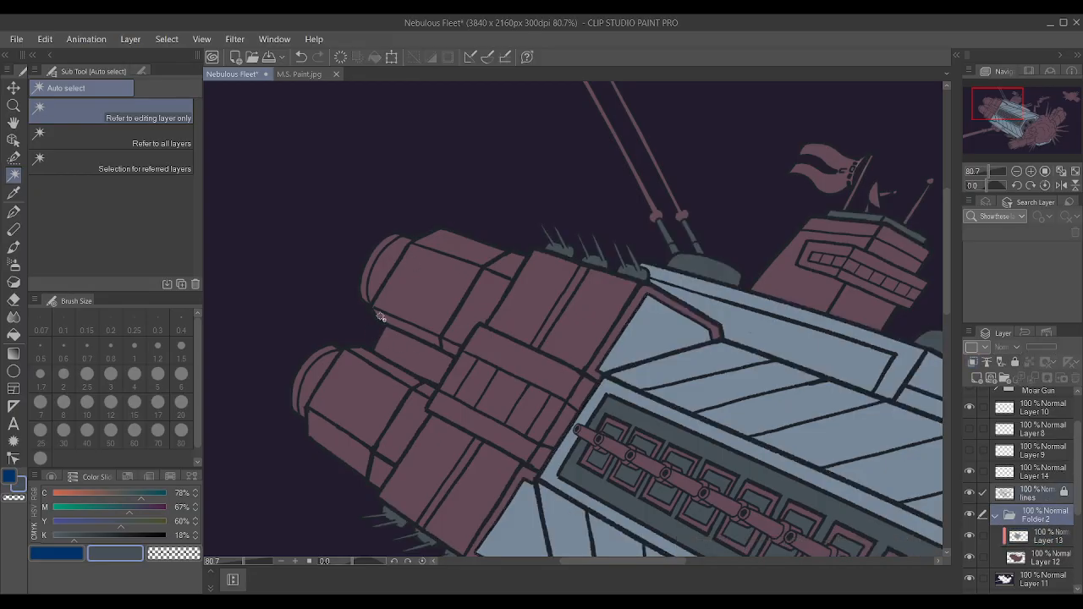
left_click(384, 273)
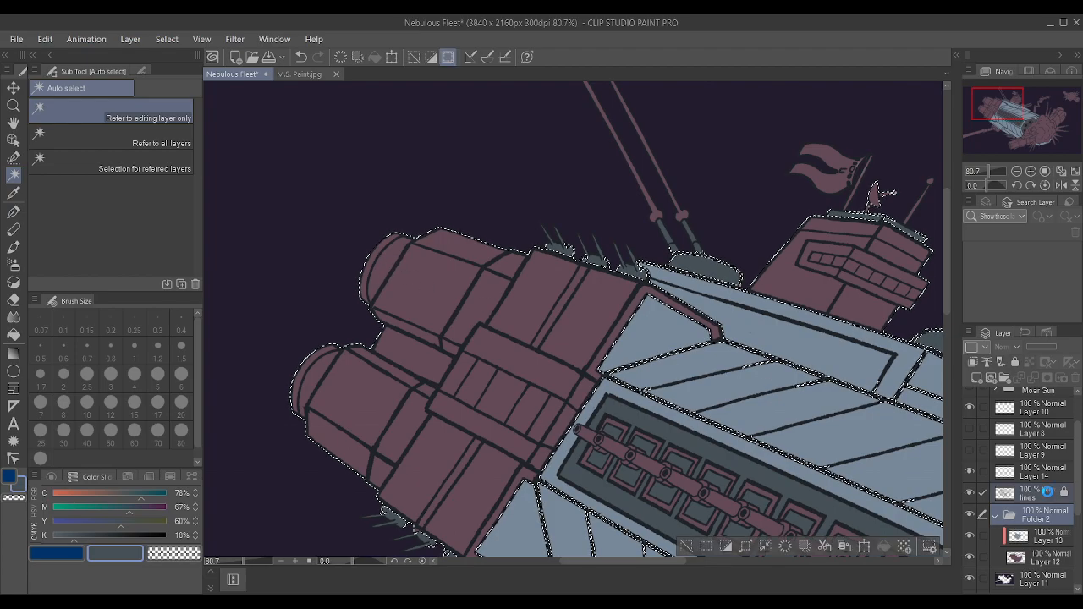
key("ctrl+d")
Auto-select the rounded end caps of both rear engines on the lines layer and expand the selection.
left_click(1047, 493)
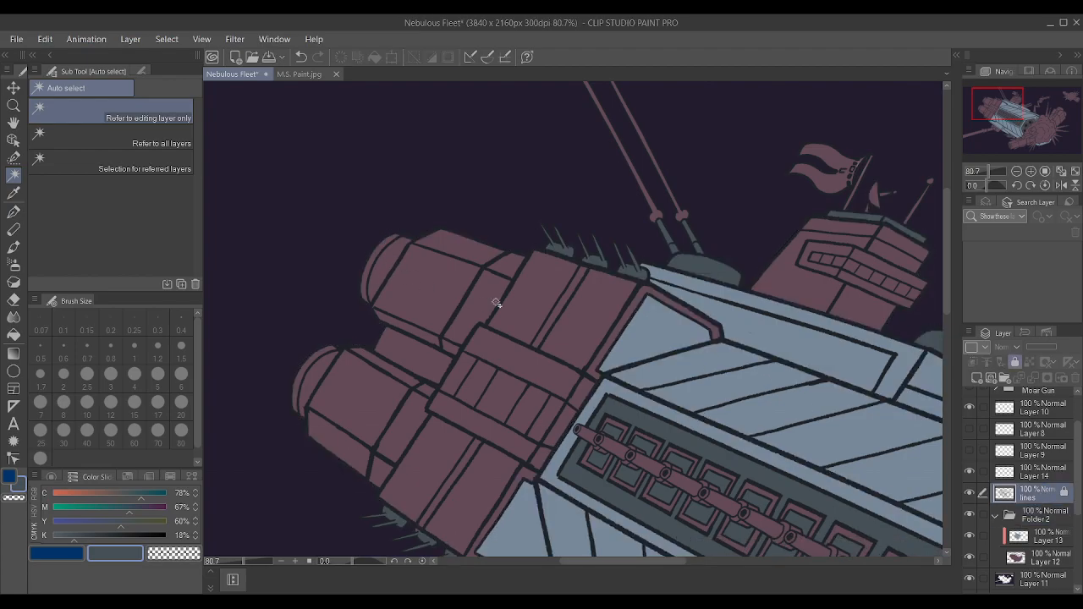
left_click(388, 258)
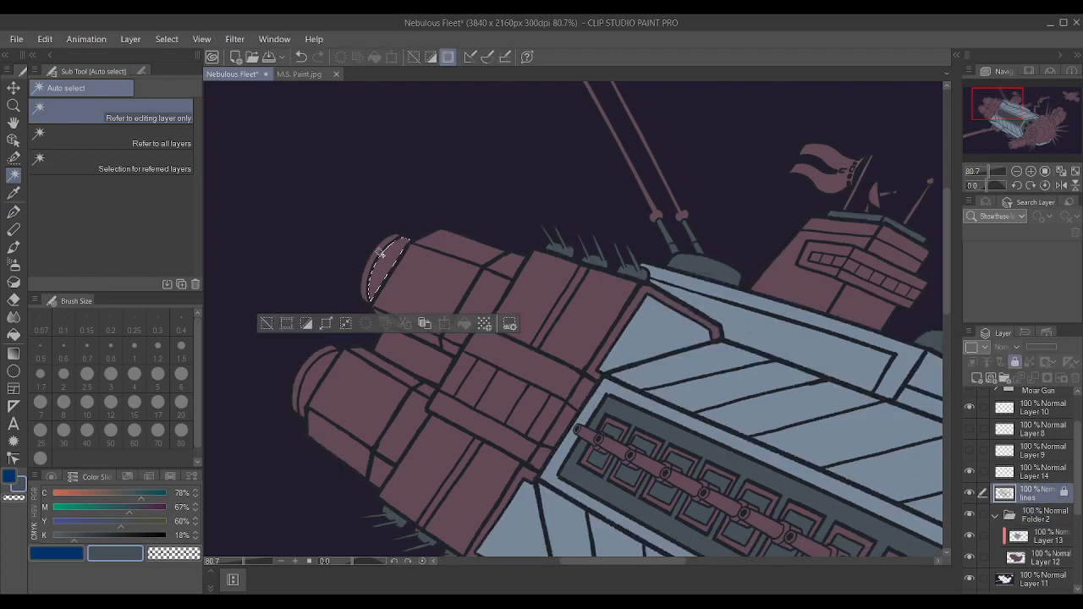
left_click(313, 359, "shift")
scroll(411, 264, "down", 7)
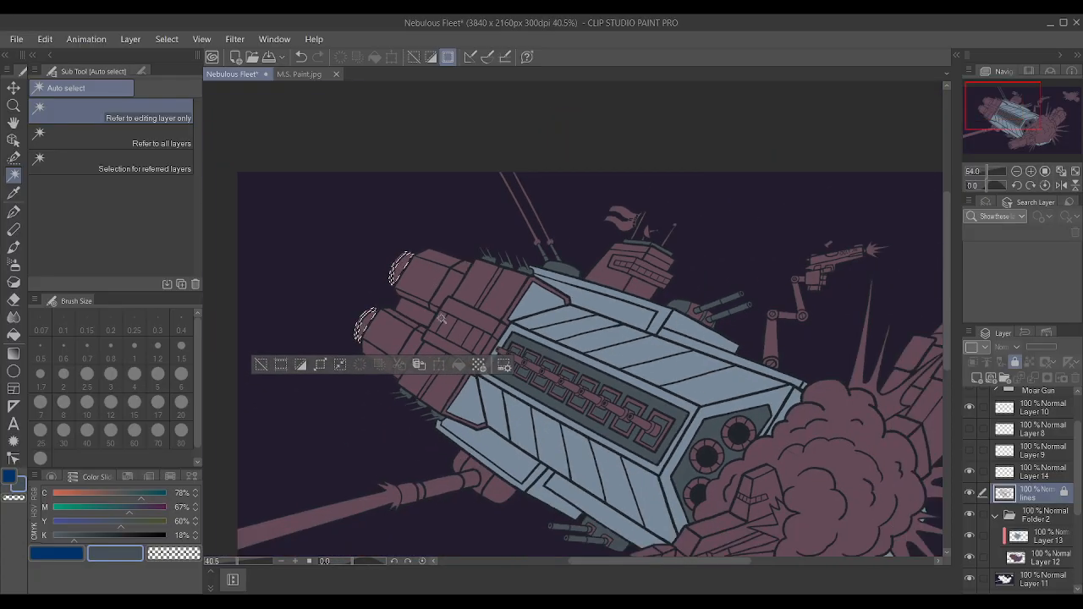
scroll(477, 340, "up", 5)
scroll(328, 380, "up", 4)
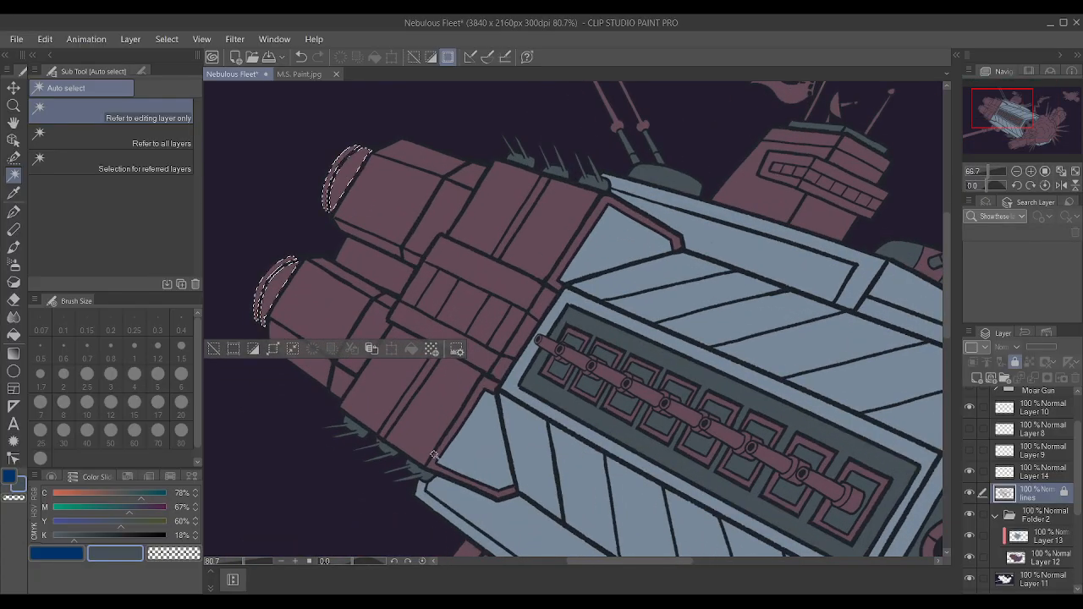
scroll(328, 380, "down", 3)
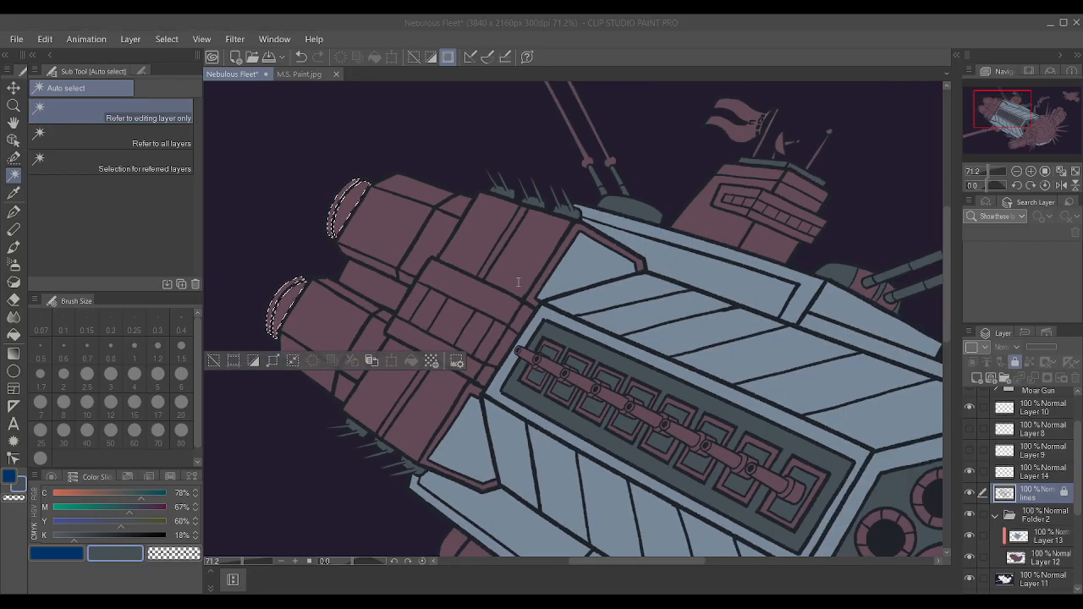
Paint the selected engine end caps dark slate on Layer 13 with the Textured pen and clear the selection.
left_click(1033, 533)
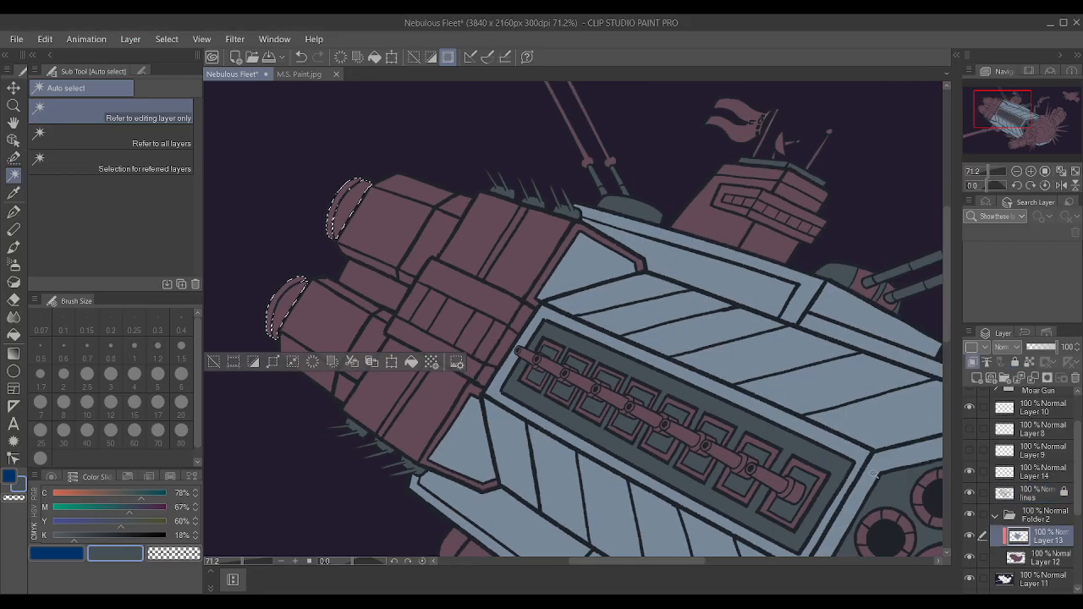
key("p")
key("ctrl+d")
scroll(508, 343, "down", 2)
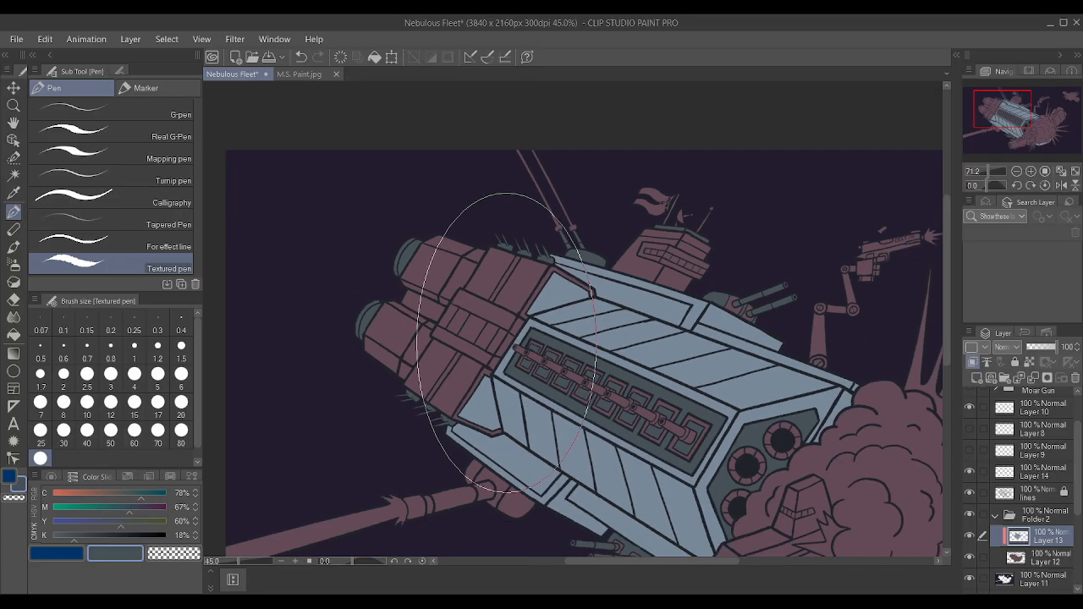
Shrink the Textured pen to size 2 and down to 0.5, and touch up the unpainted spots on the spikes beneath the engine block.
scroll(373, 415, "up", 6)
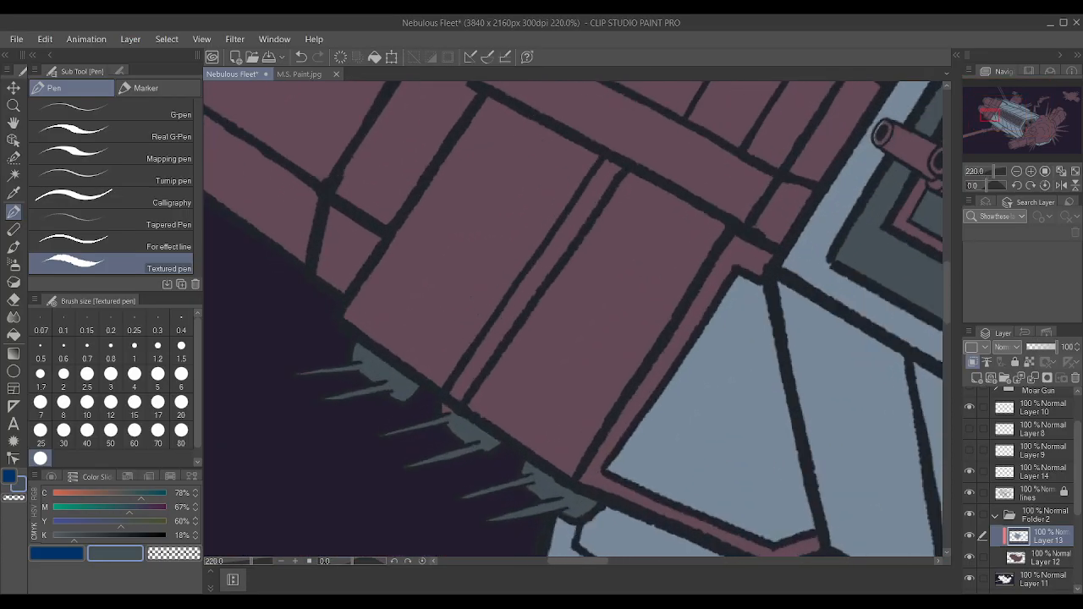
key("[")
key("[")
key("[")
key("[")
key("[")
key("[")
key("[")
key("[")
key("[")
key("[")
key("[")
key("[")
key("[")
key("[")
key("[")
key("[")
key("[")
key("[")
key("[")
key("[")
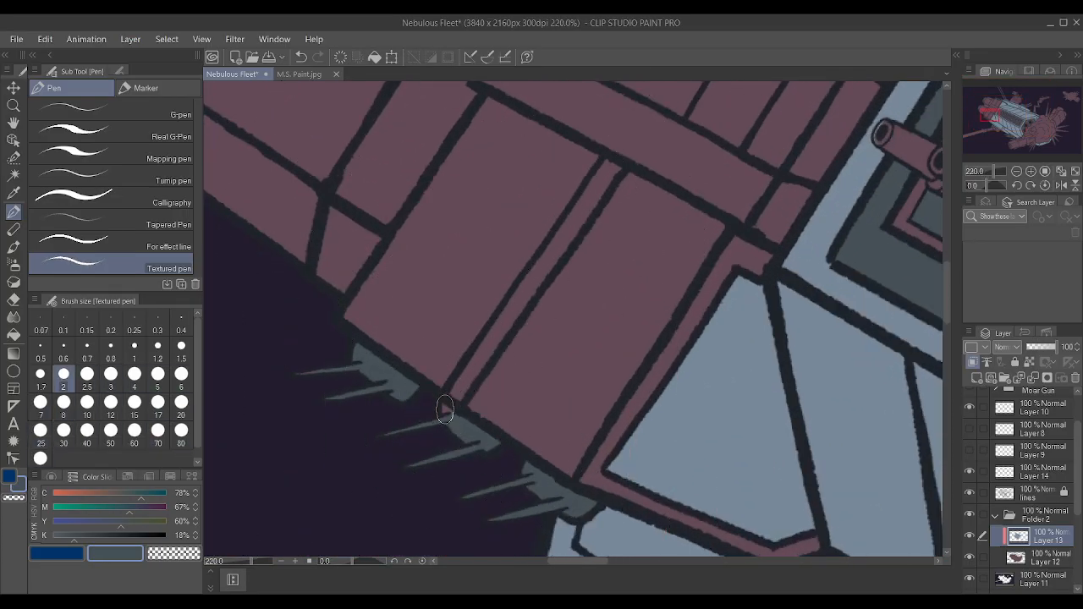
left_click_drag(444, 408, 447, 410)
key("[")
key("[")
key("[")
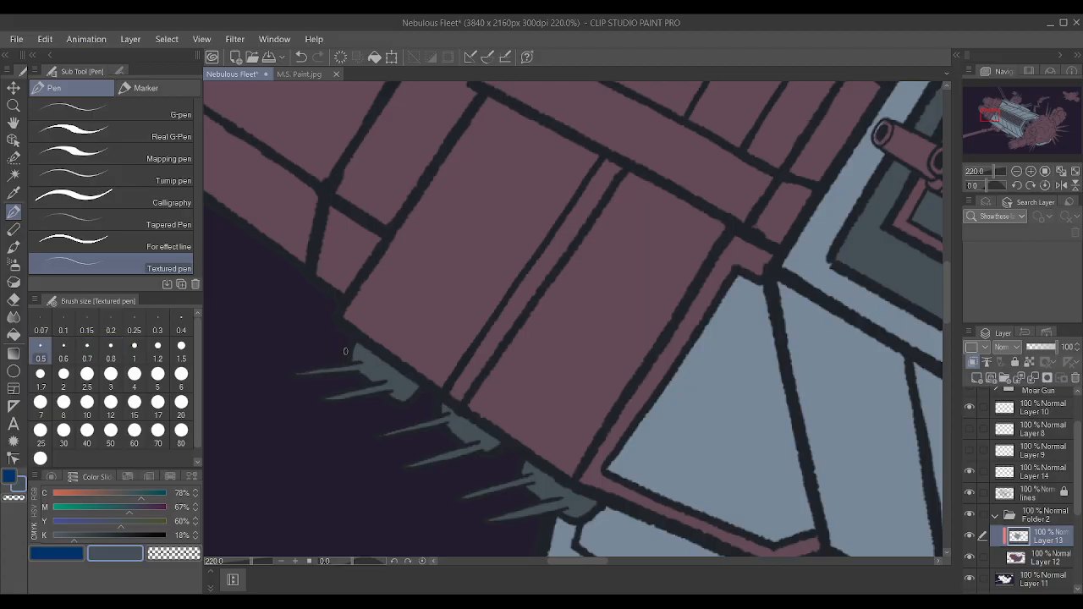
scroll(345, 351, "down", 6)
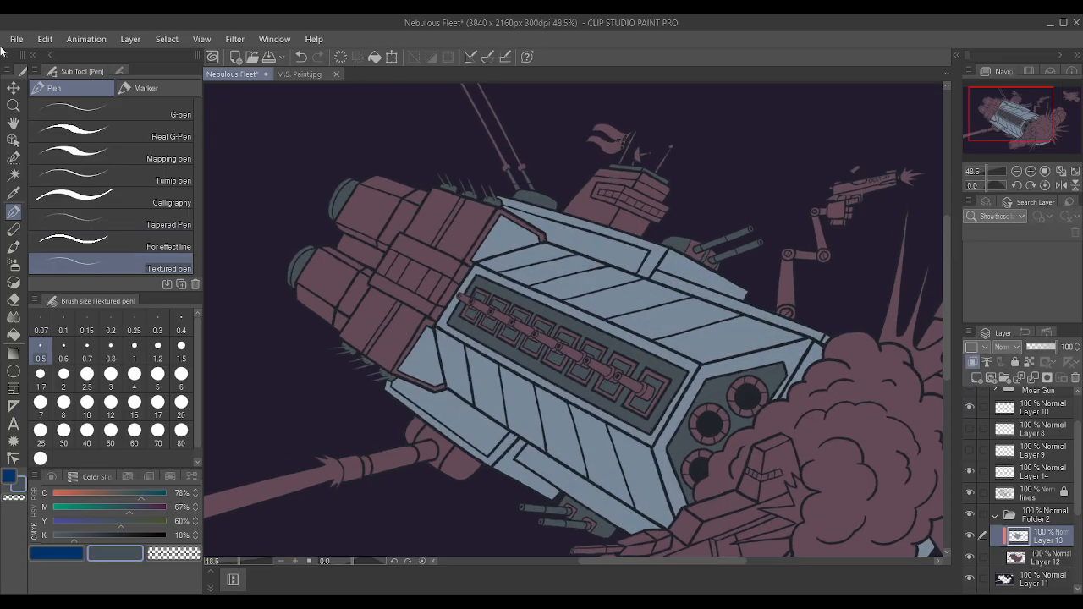
Auto-select the wall panels of the bridge tower on the lines layer and expand the selection.
left_click(14, 174)
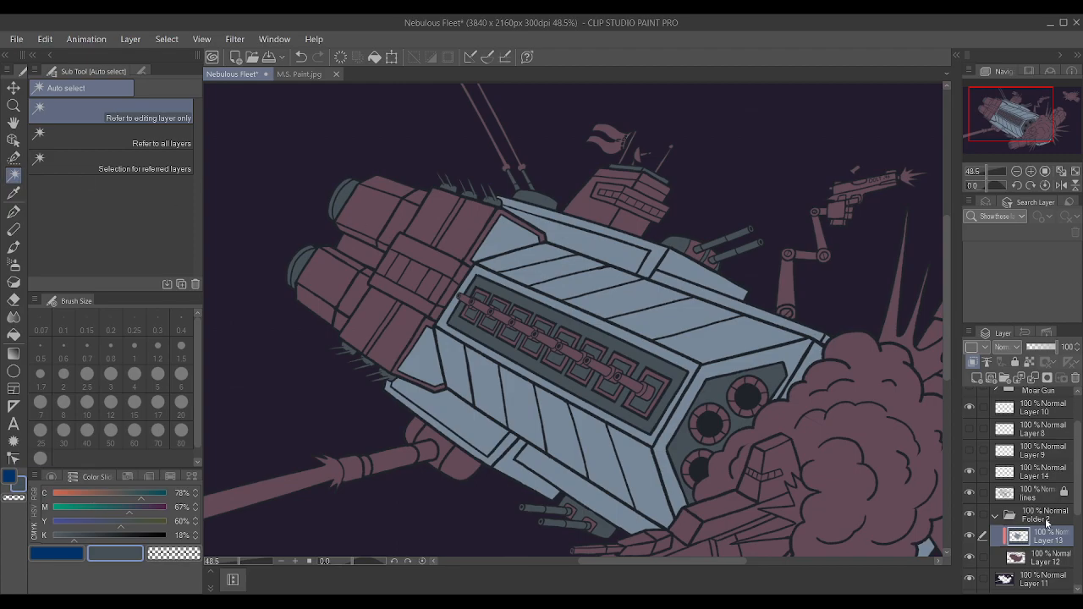
left_click(1035, 494)
left_click(606, 218)
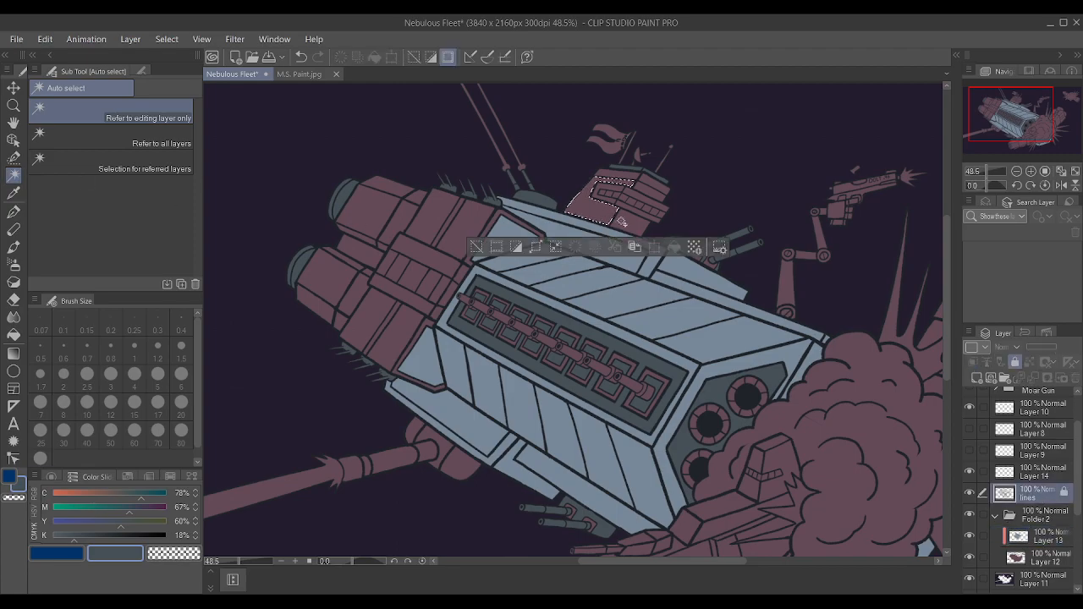
left_click(622, 222, "shift")
left_click(644, 185, "shift")
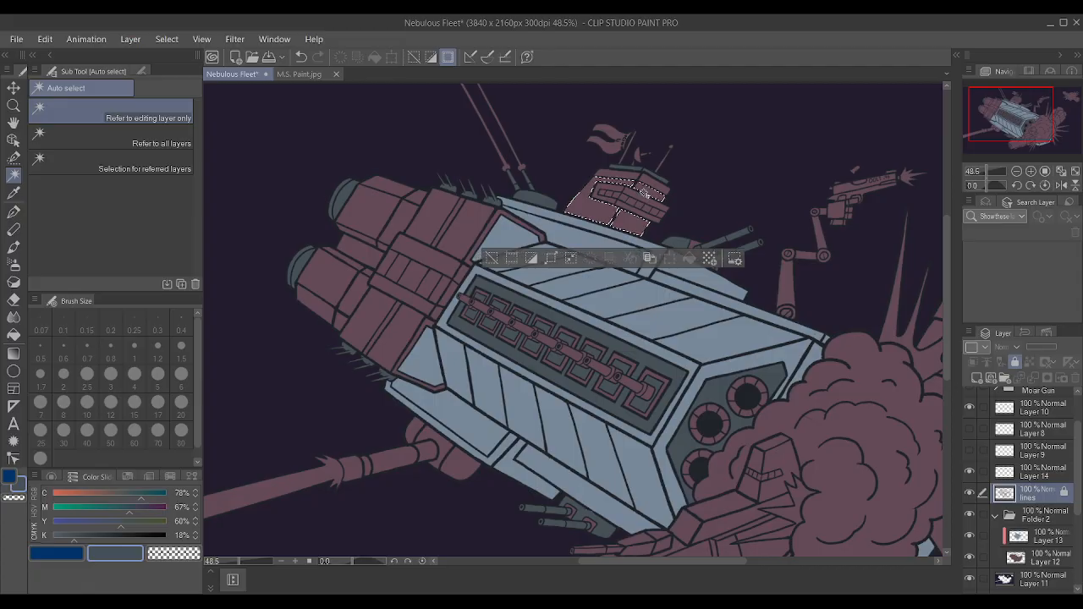
left_click(635, 182, "shift")
left_click(649, 180, "shift")
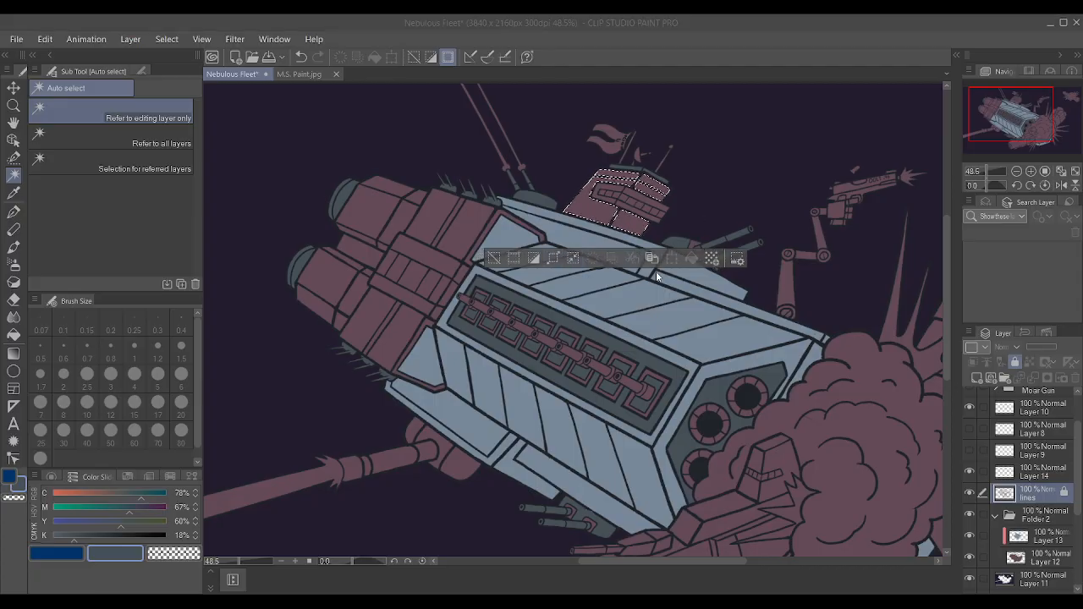
left_click(652, 298)
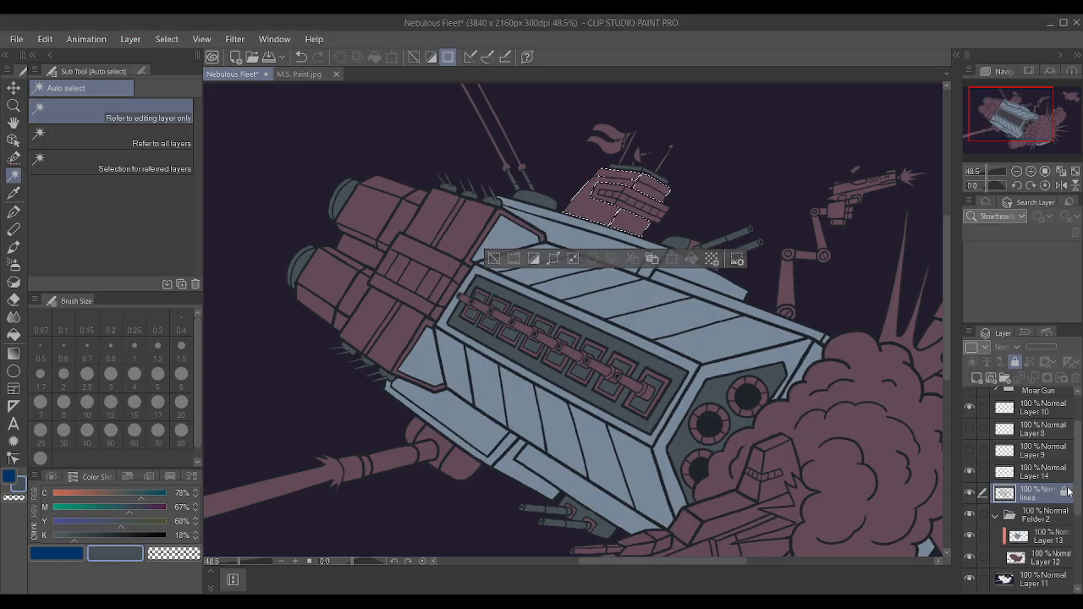
Lock Layer 12 and toggle the visibility of Layers 12 and 13 to check the colours on each.
left_click(1053, 539)
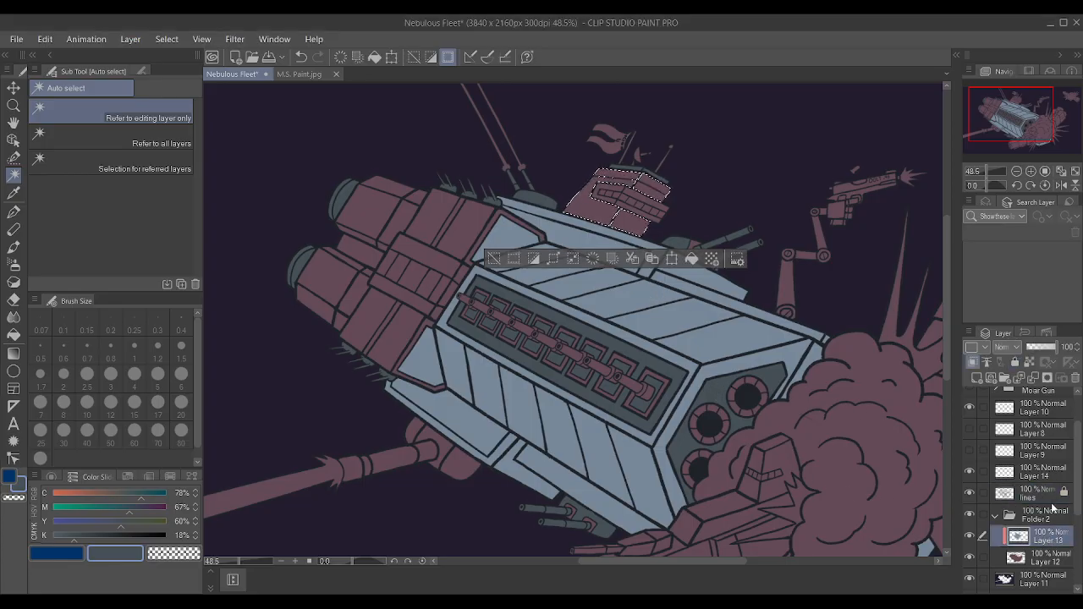
scroll(1048, 510, "down", 3)
left_click(1042, 504)
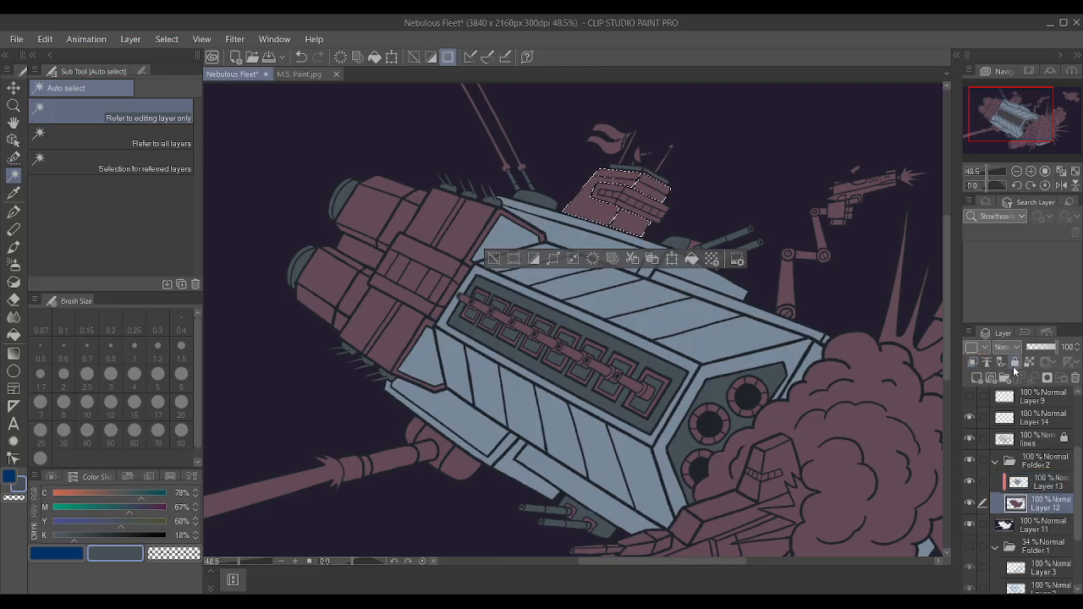
left_click(1015, 363)
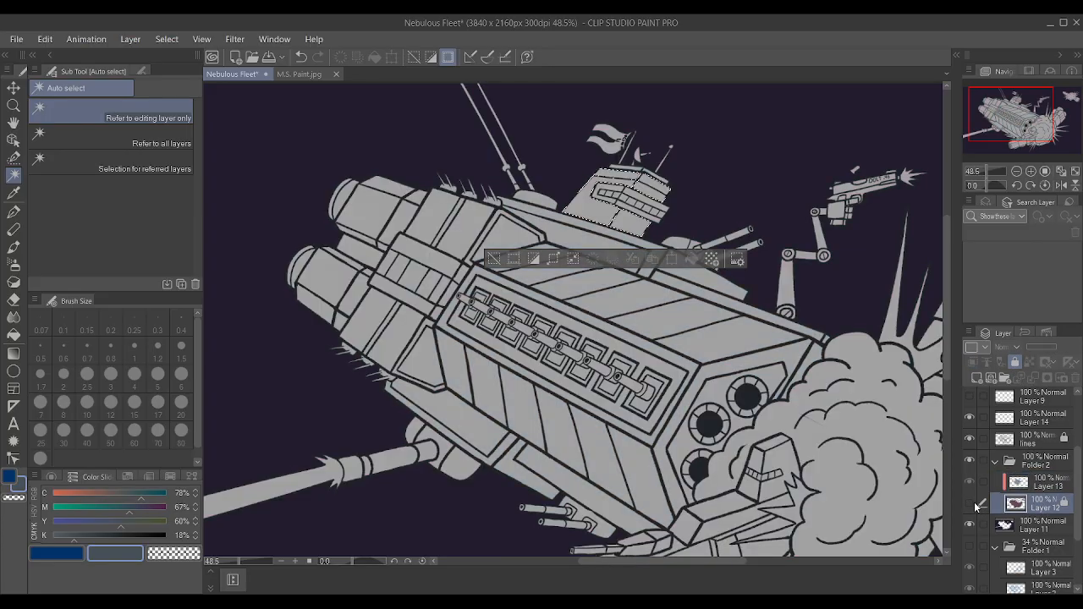
left_click(969, 482)
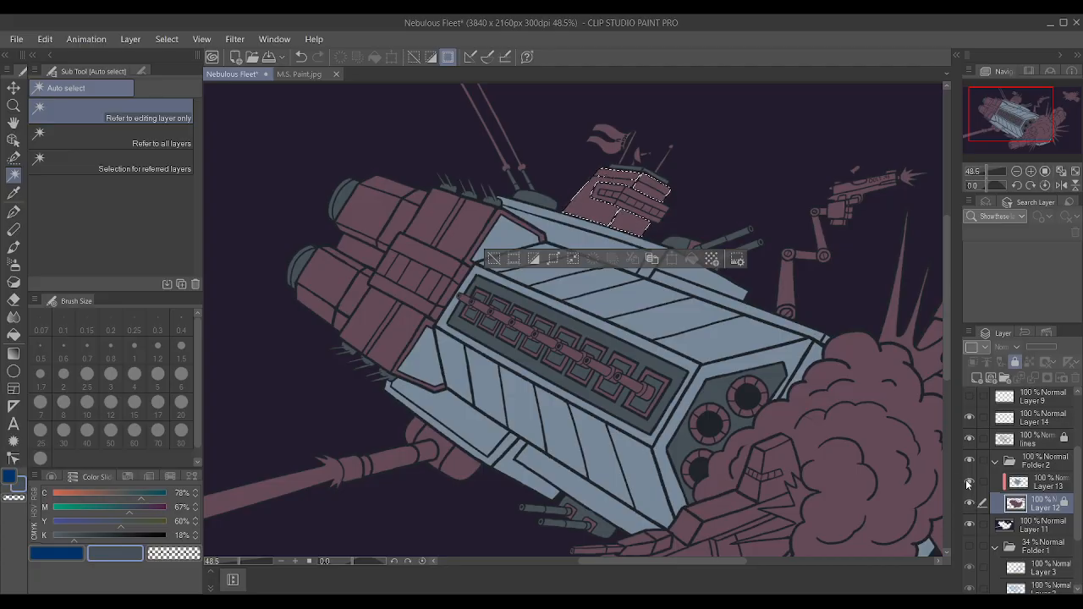
scroll(508, 280, "down", 1)
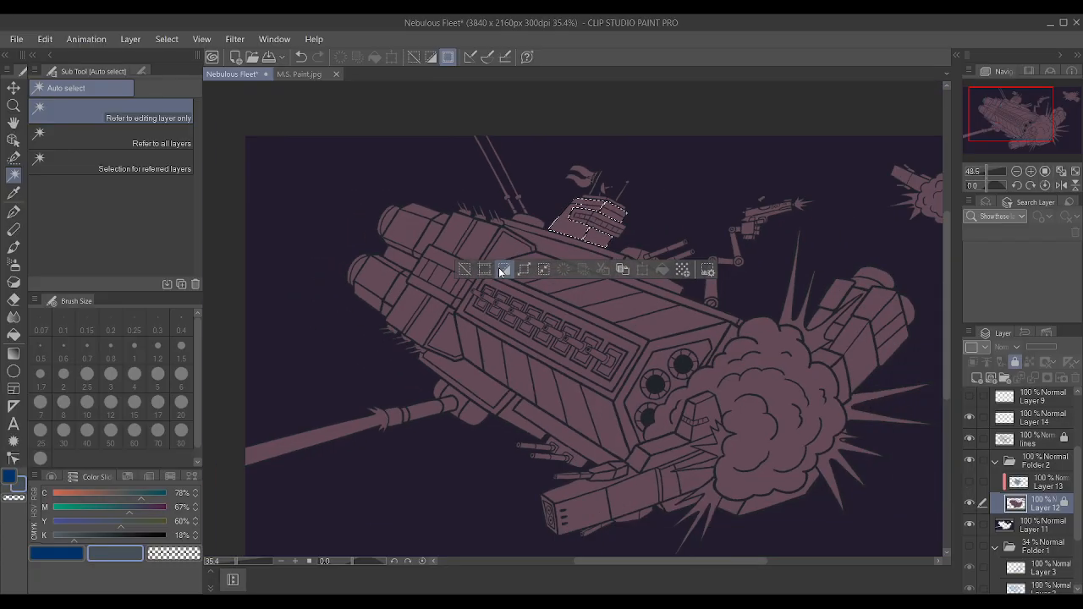
left_click(970, 481)
scroll(645, 203, "up", 5)
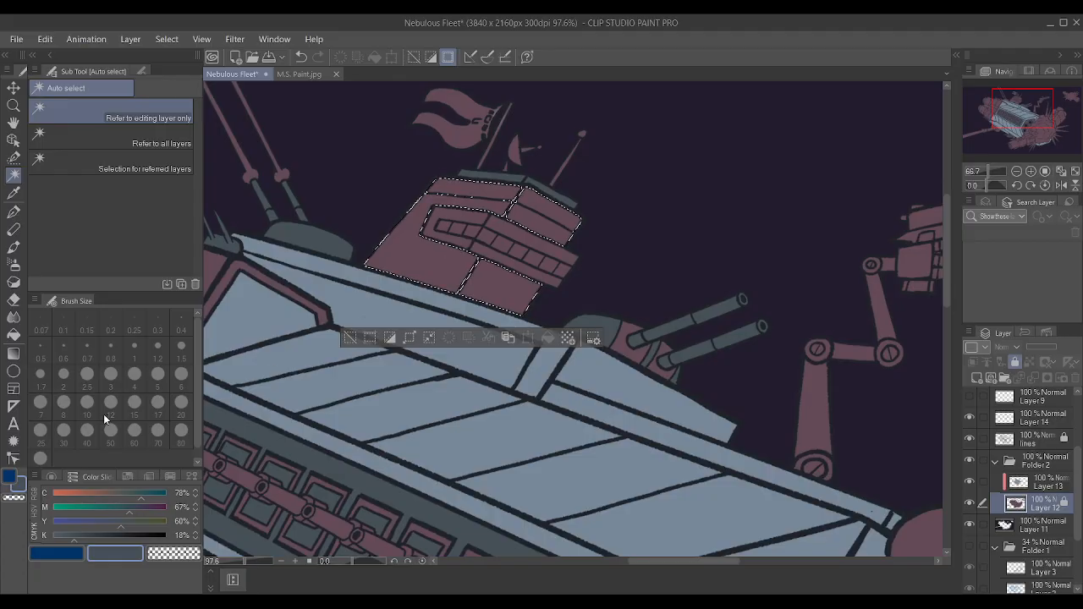
Set the colour's cyan to 18% and paint the selected bridge tower walls orange on Layer 13 with the Textured pen, clearing the selection.
left_click_drag(106, 493, 71, 494)
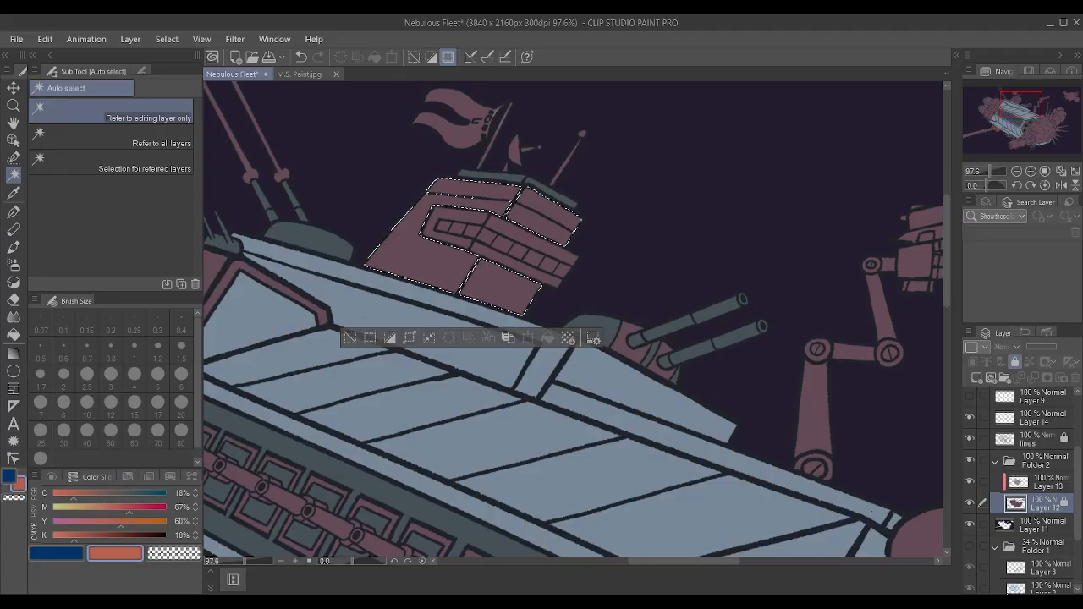
left_click(1032, 490)
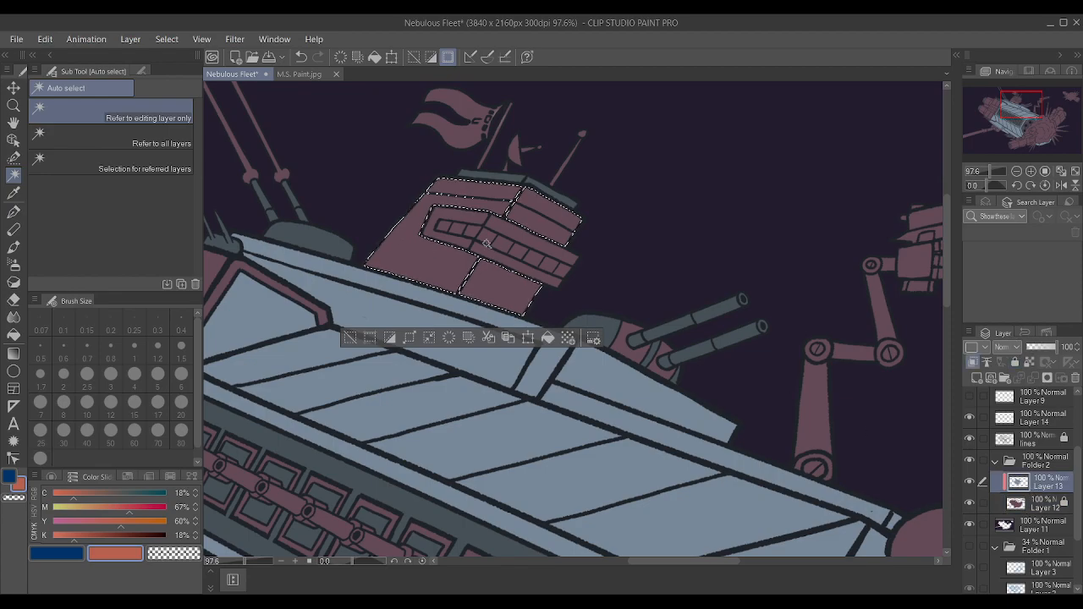
key("p")
key("bracketright")
key("bracketright")
key("bracketright")
key("bracketright")
key("bracketright")
key("bracketright")
key("bracketright")
key("bracketright")
key("bracketright")
key("bracketright")
key("bracketright")
key("bracketright")
key("bracketright")
key("bracketright")
key("bracketright")
key("bracketright")
key("bracketright")
key("bracketright")
key("bracketright")
key("bracketright")
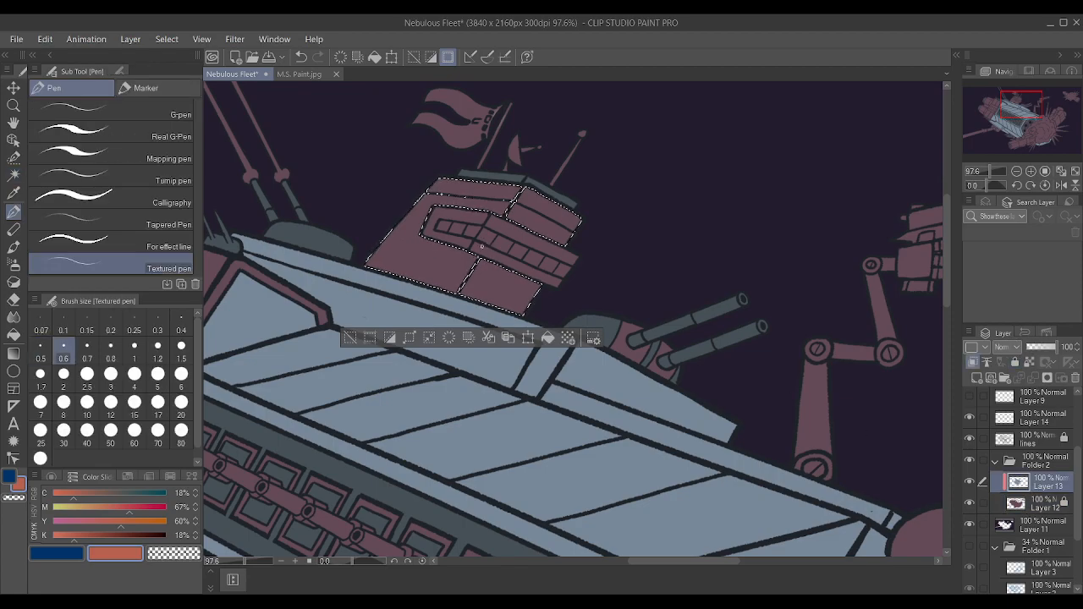
left_click(482, 245)
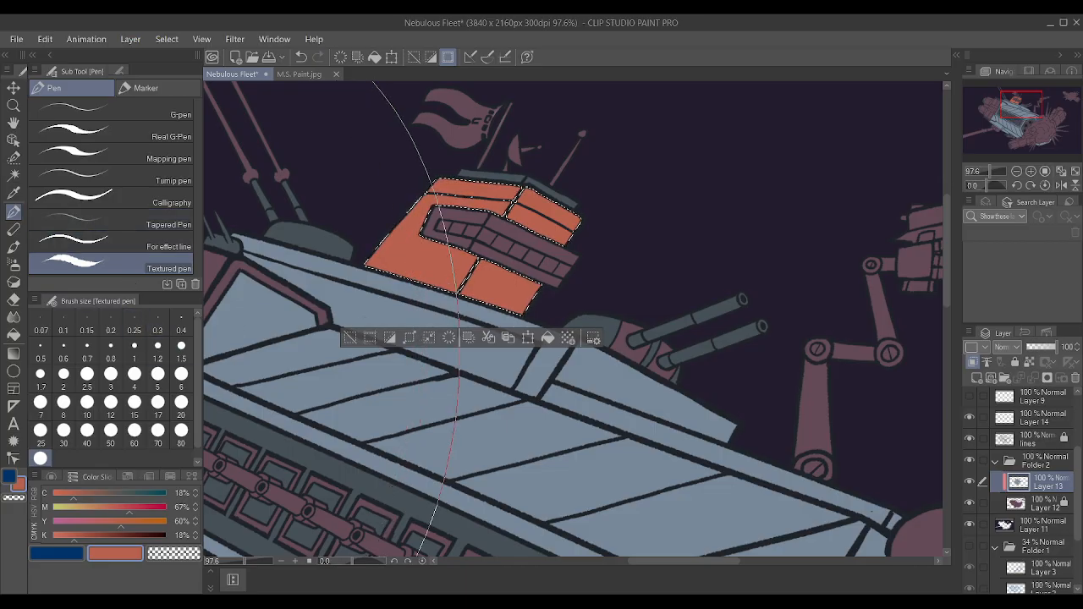
key("ctrl+d")
scroll(422, 363, "down", 1)
scroll(484, 337, "down", 2)
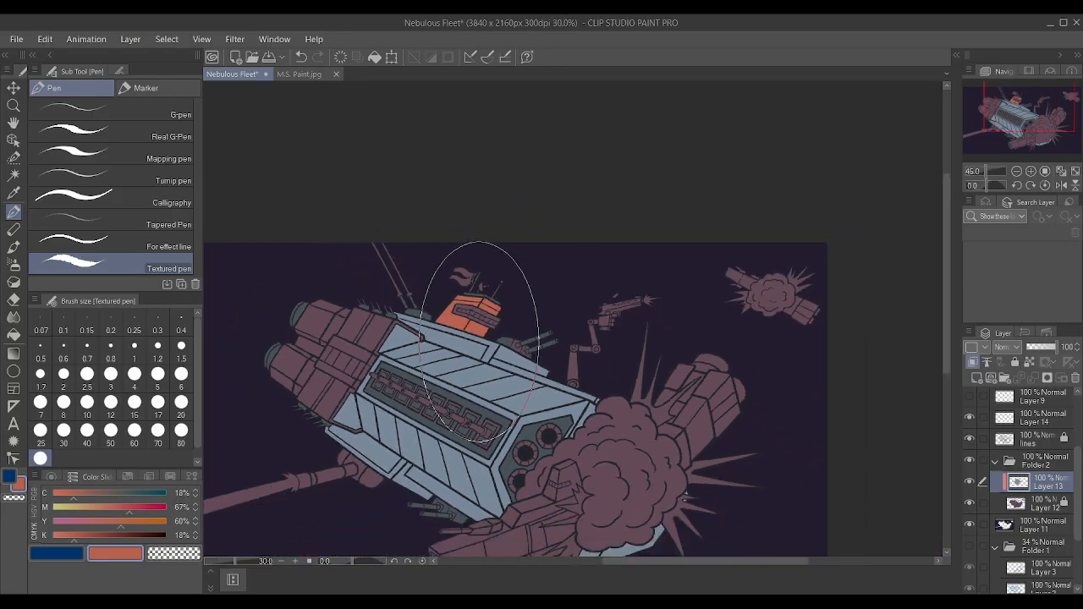
scroll(398, 360, "up", 2)
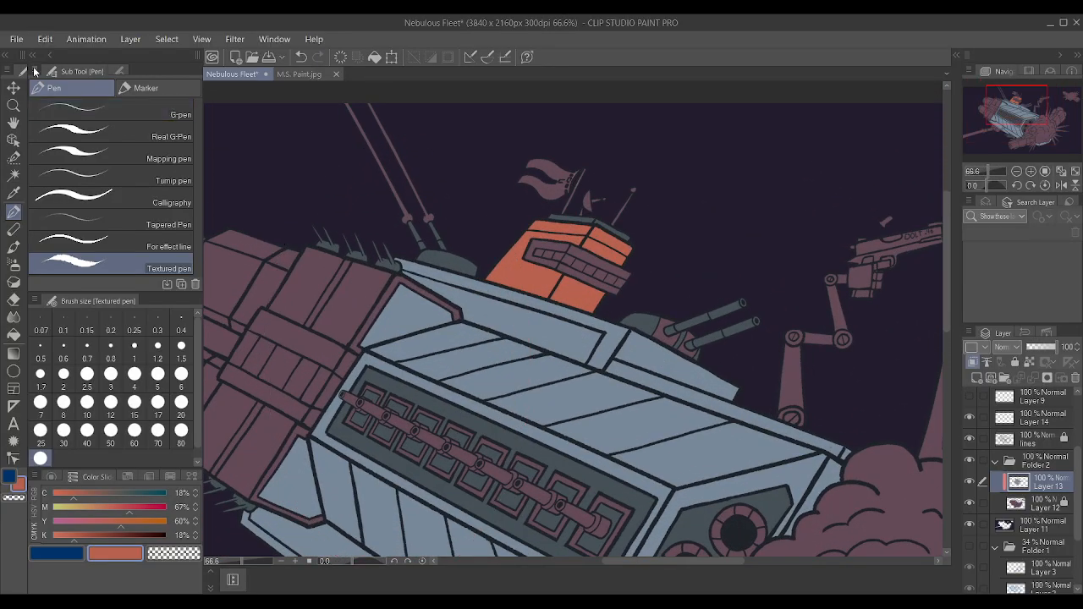
Auto-select the long recessed hull panel beneath the bridge tower on the lines layer and expand the selection.
left_click(14, 175)
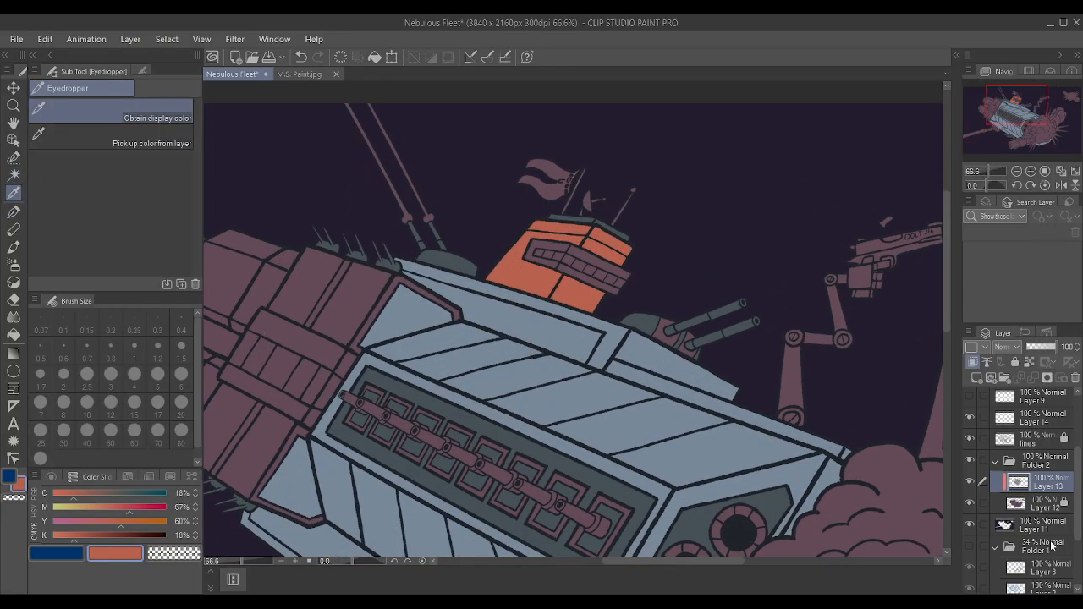
left_click(1033, 434)
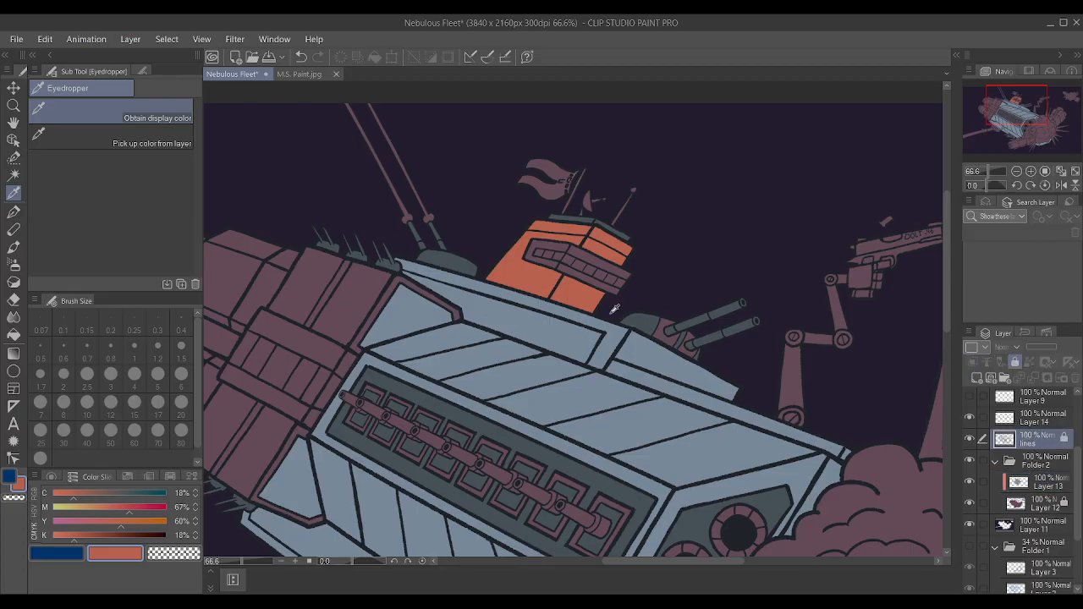
left_click(11, 176)
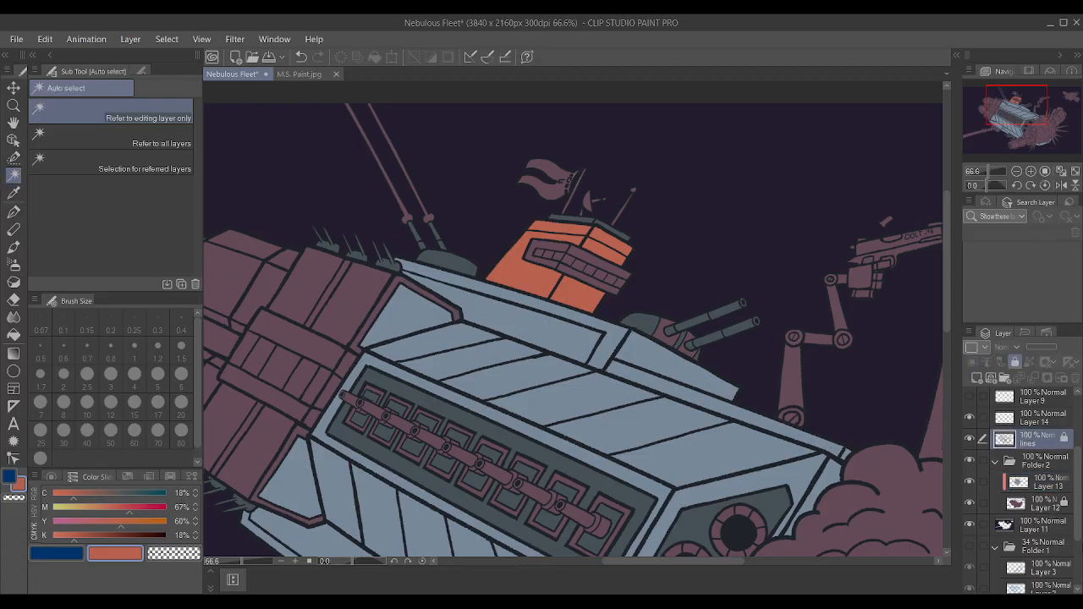
left_click(496, 326)
left_click(438, 386)
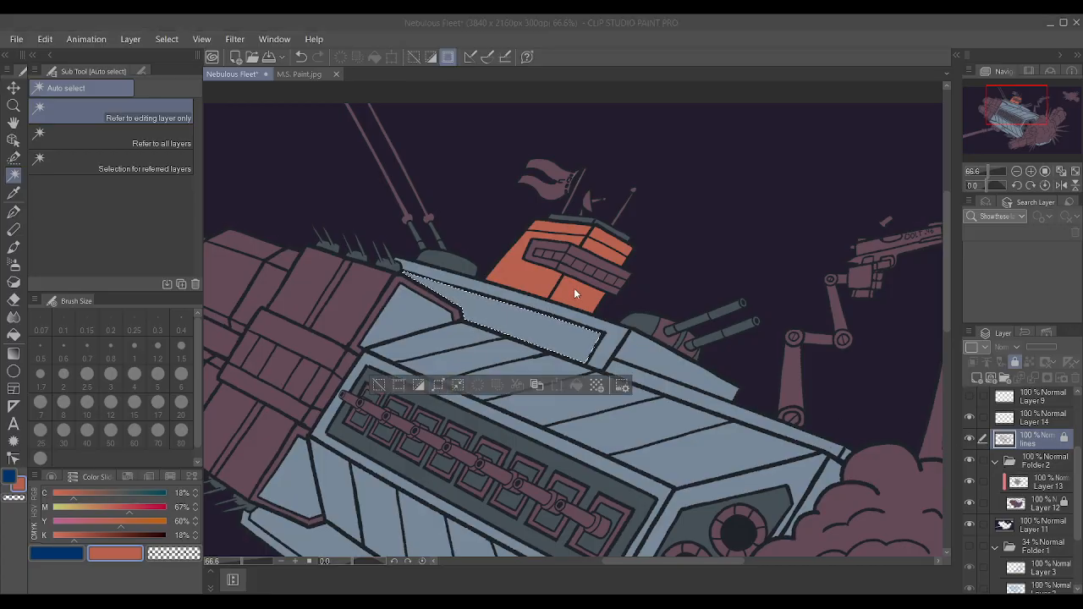
left_click(618, 291)
Try orange on the selected hull panel on Layer 13, repaint it with dark slate sampled from the thruster panel, and clear the selection.
left_click(1039, 484)
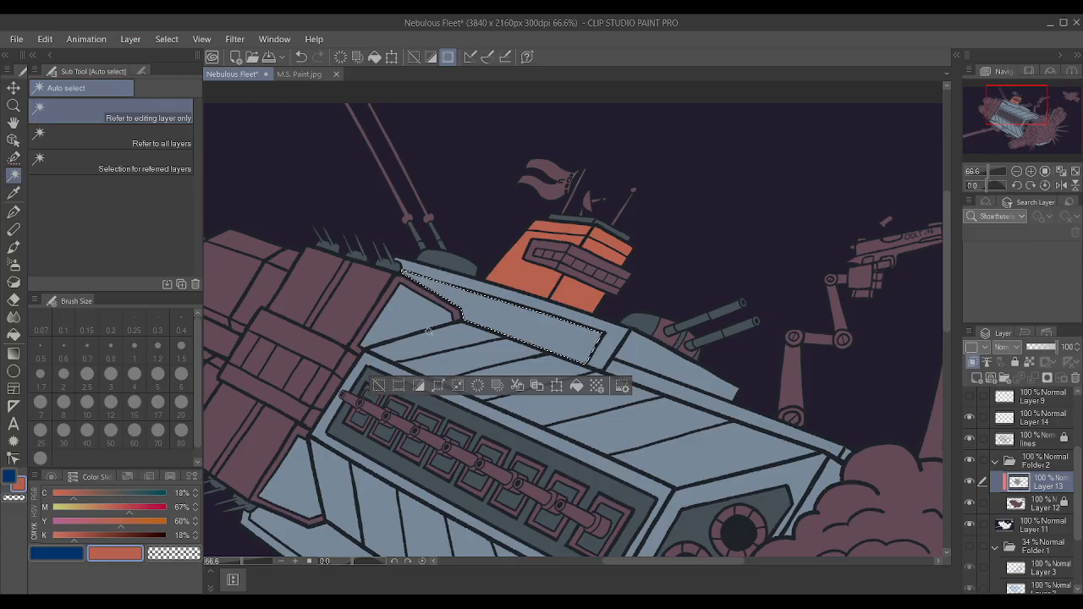
key("p")
left_click(544, 334)
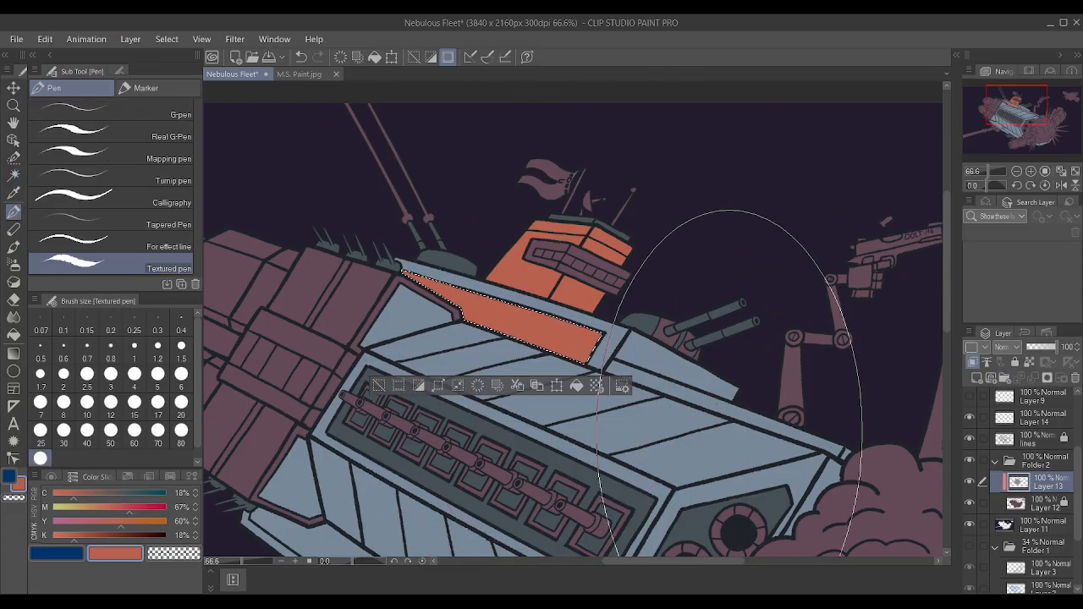
key("i")
left_click(684, 517)
key("p")
left_click(519, 315)
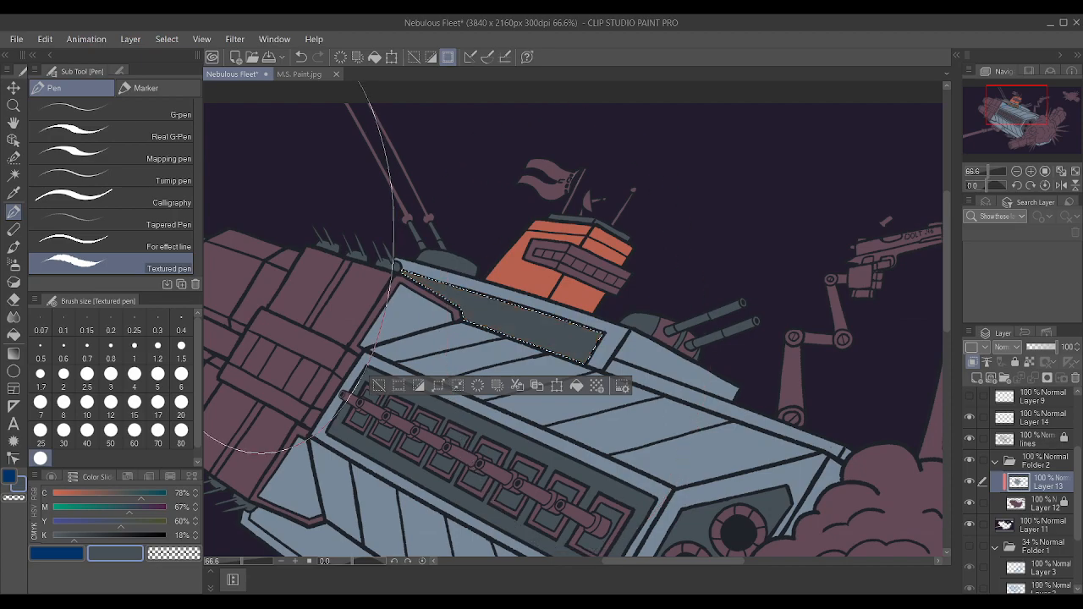
key("ctrl+d")
scroll(332, 241, "down", 2)
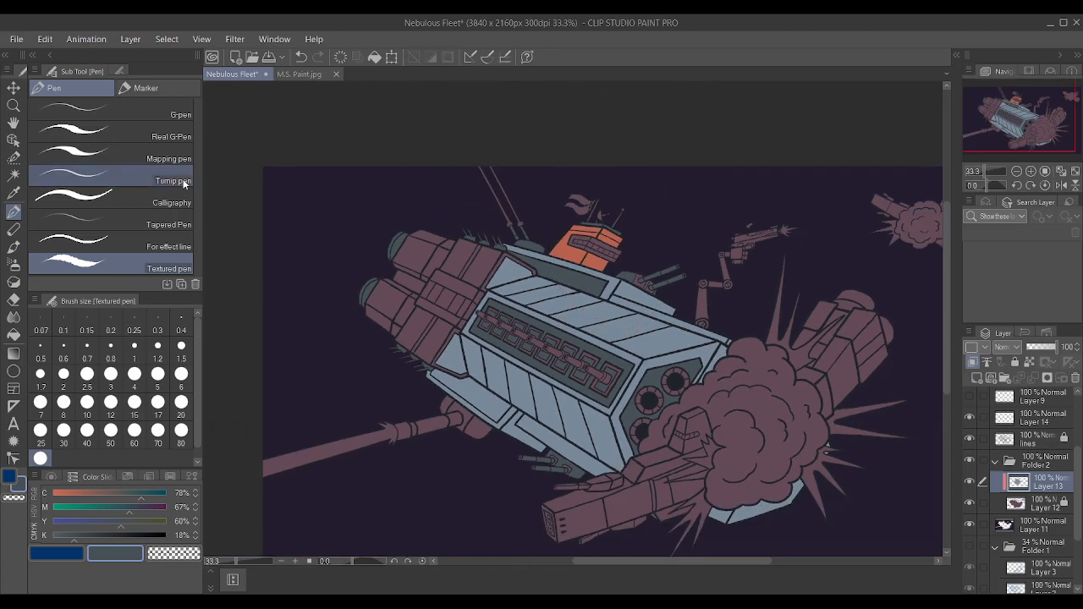
Auto-select the rear panel along the hull's lower edge on the lines layer and expand the selection.
left_click(13, 174)
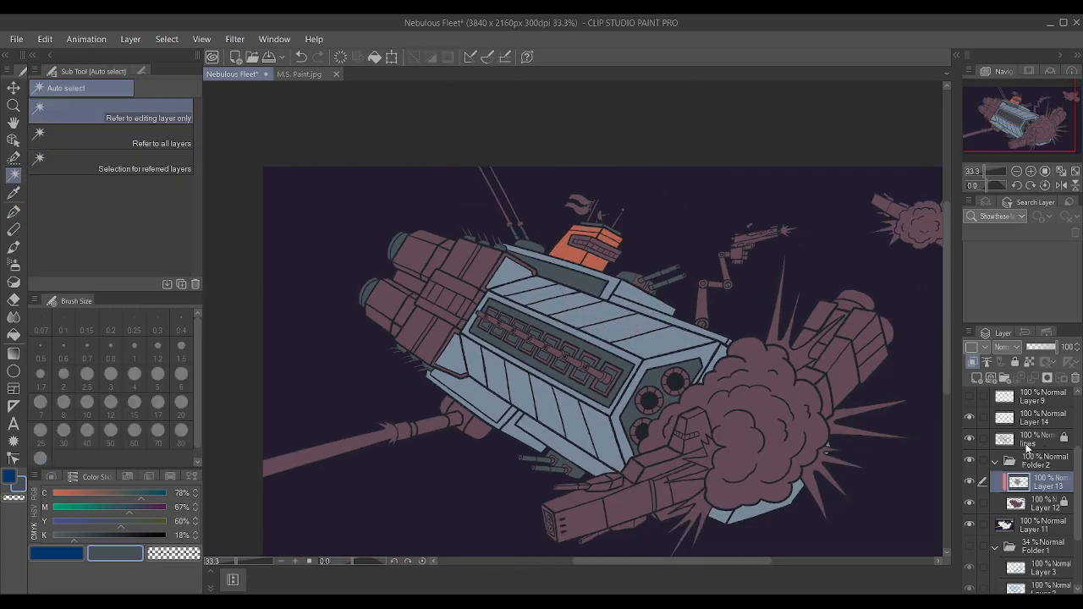
left_click(1028, 448)
left_click(486, 412)
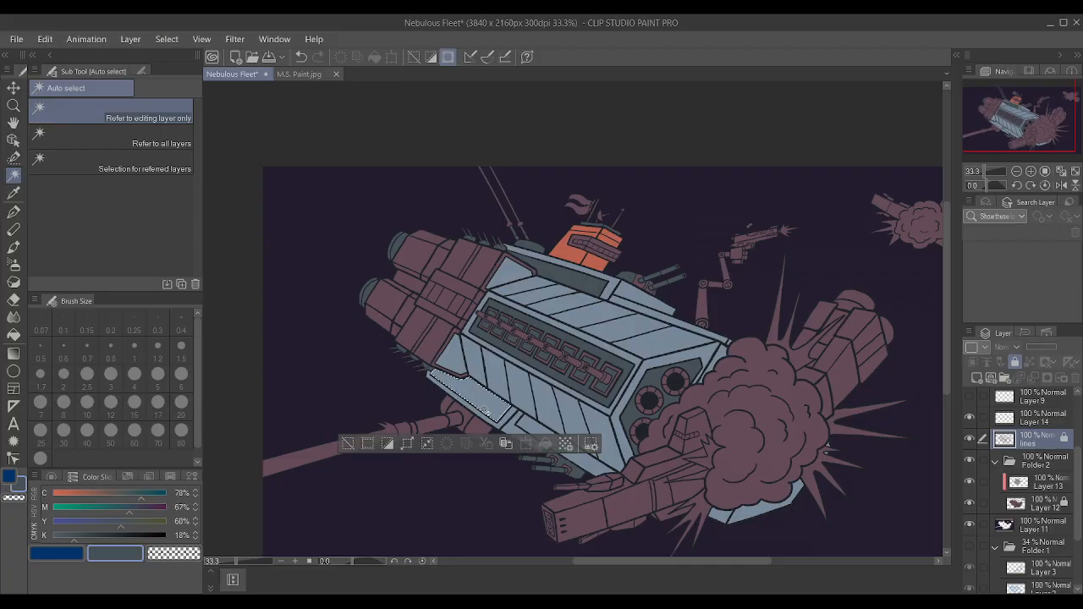
left_click(408, 445)
left_click(626, 289)
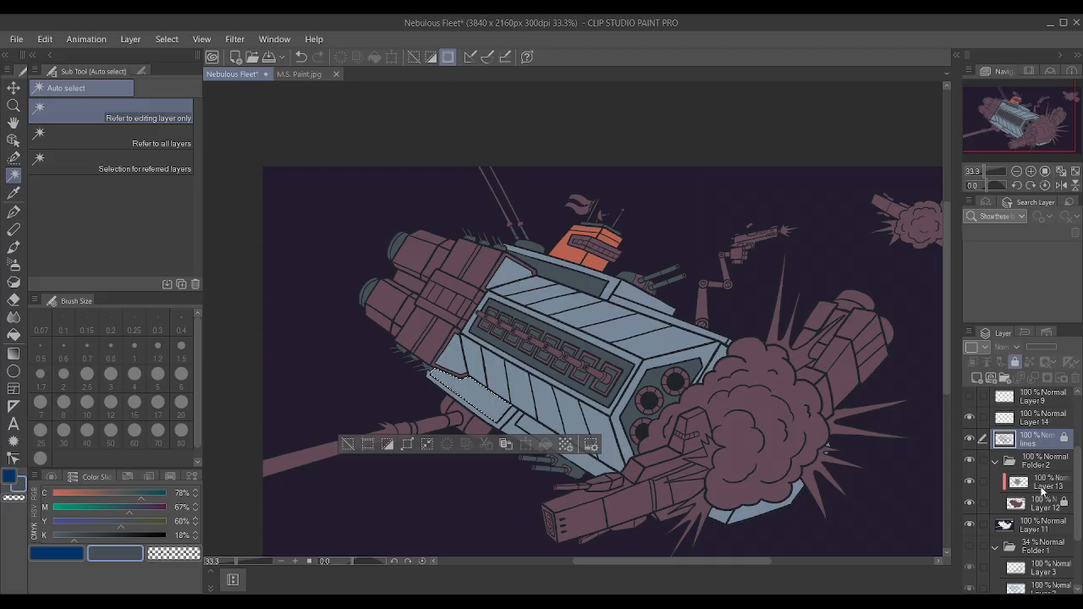
Paint the selected lower hull panel dark slate on Layer 13 with the Textured pen and clear the selection.
left_click(1041, 489)
left_click(14, 211)
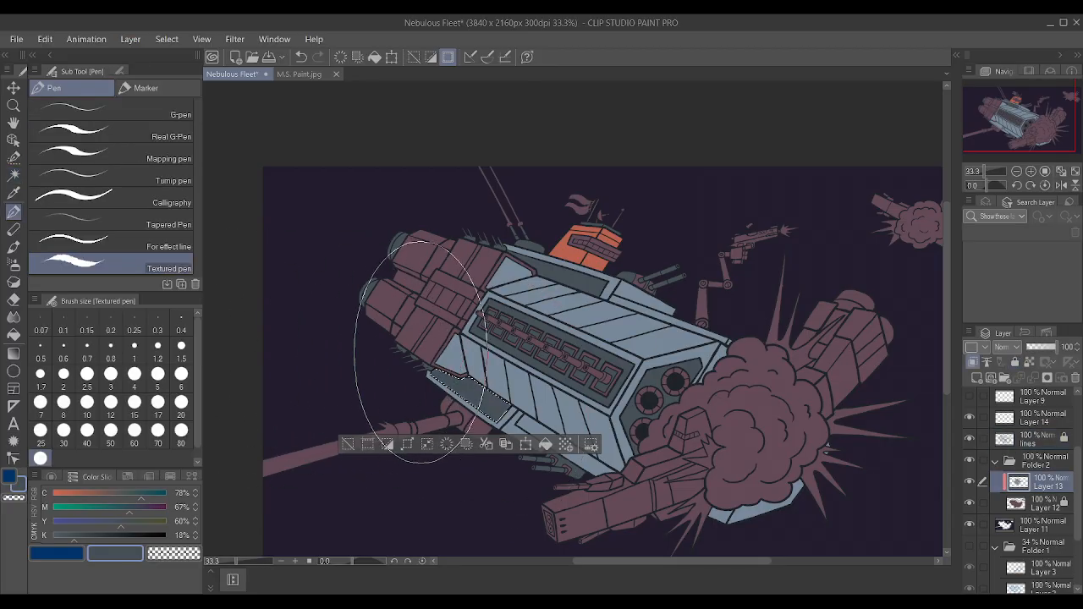
key("ctrl+d")
scroll(421, 352, "up", 5)
scroll(403, 378, "down", 5)
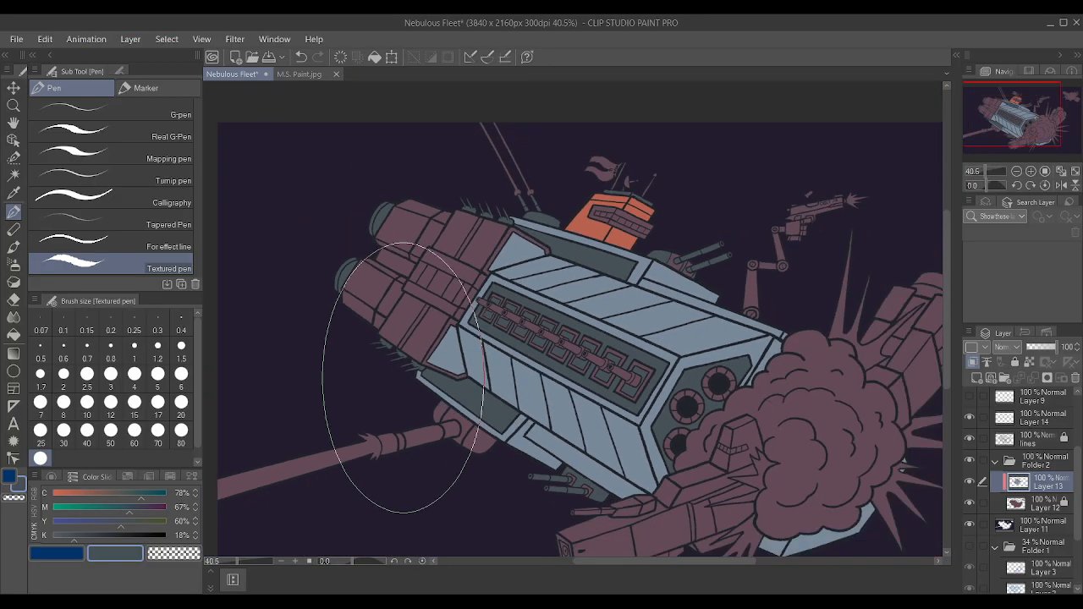
scroll(403, 377, "down", 1)
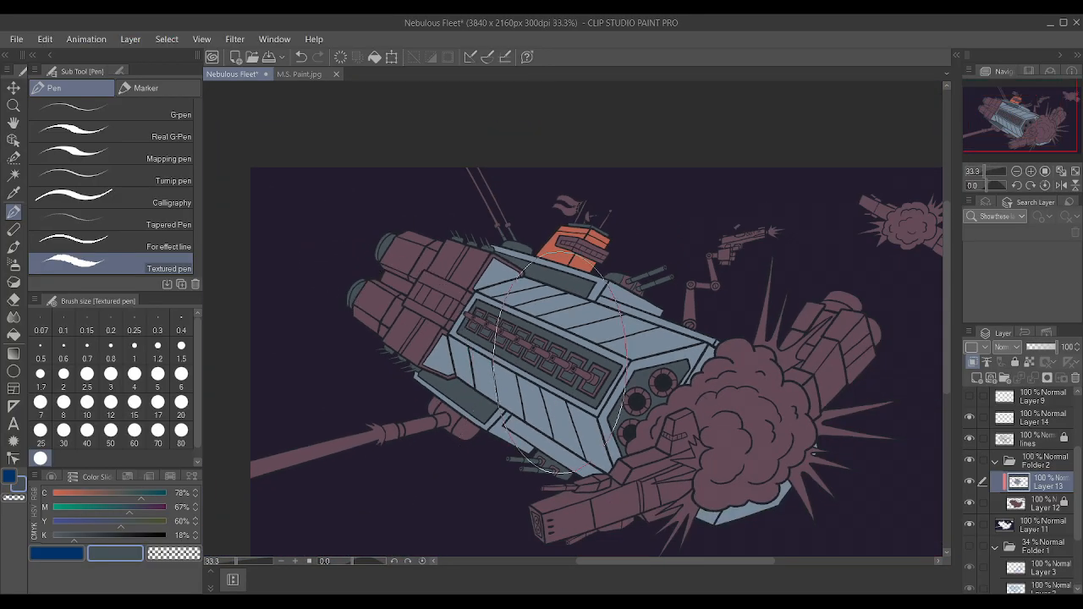
Auto-select the two lower panels of the engine block and the adjoining lower trim strip on the lines layer.
left_click(13, 174)
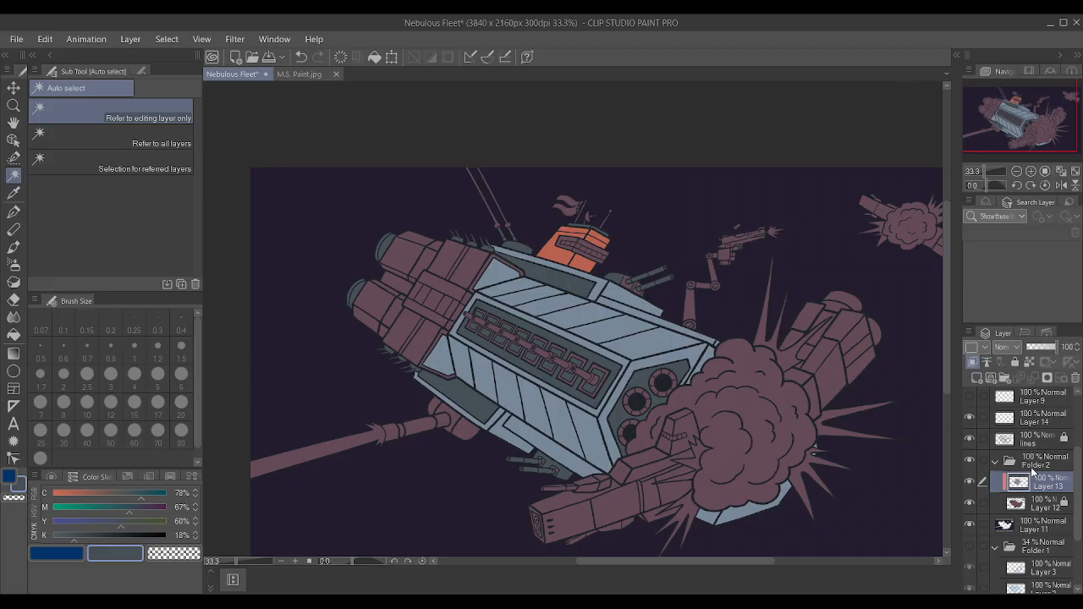
scroll(318, 279, "up", 2)
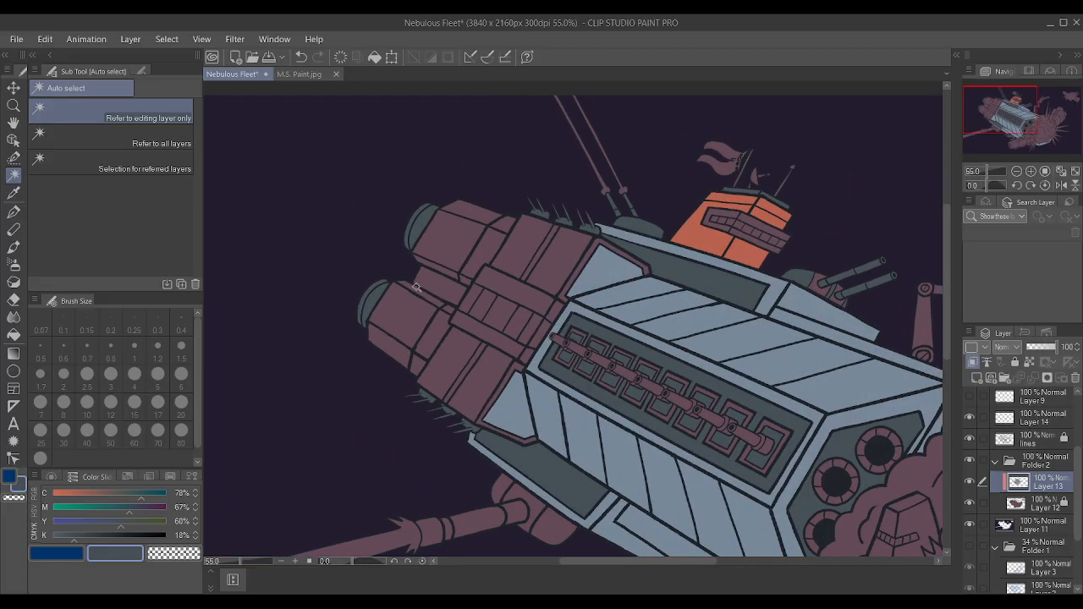
scroll(416, 287, "down", 1)
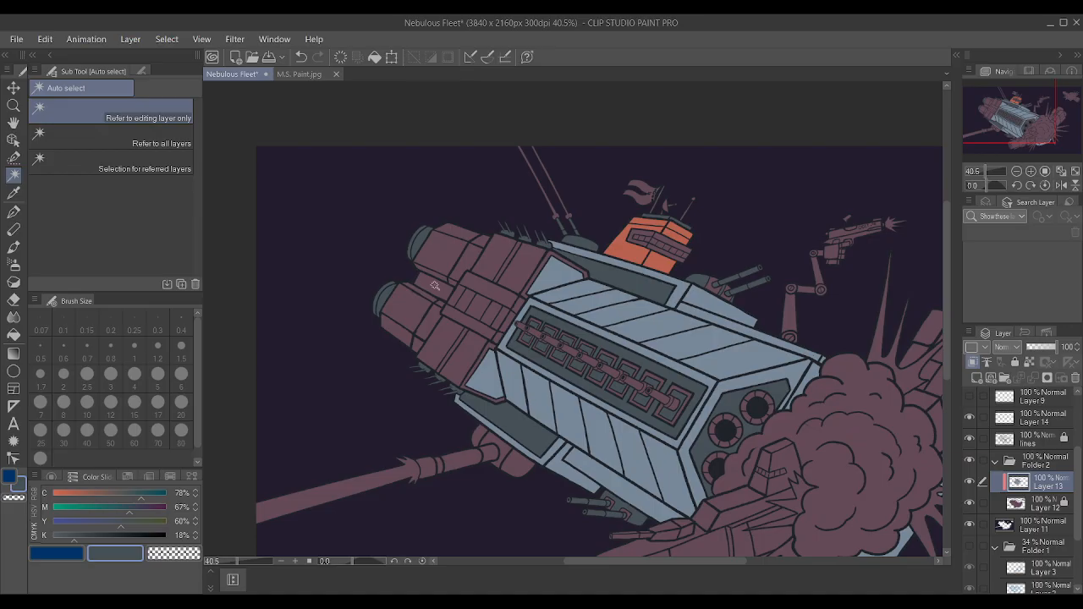
scroll(435, 287, "up", 1)
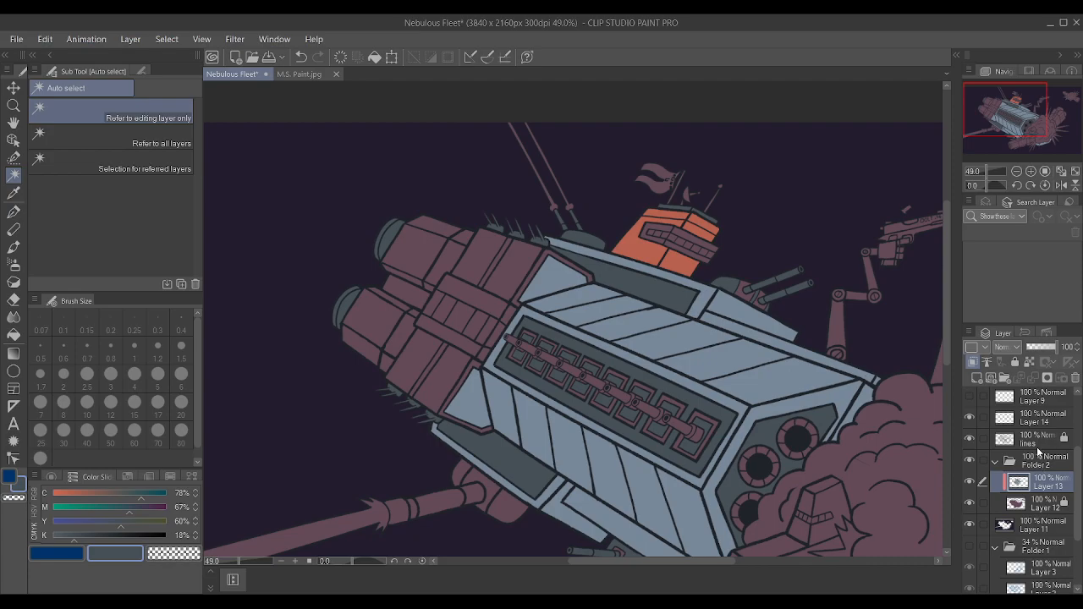
left_click(1039, 444)
left_click(442, 375)
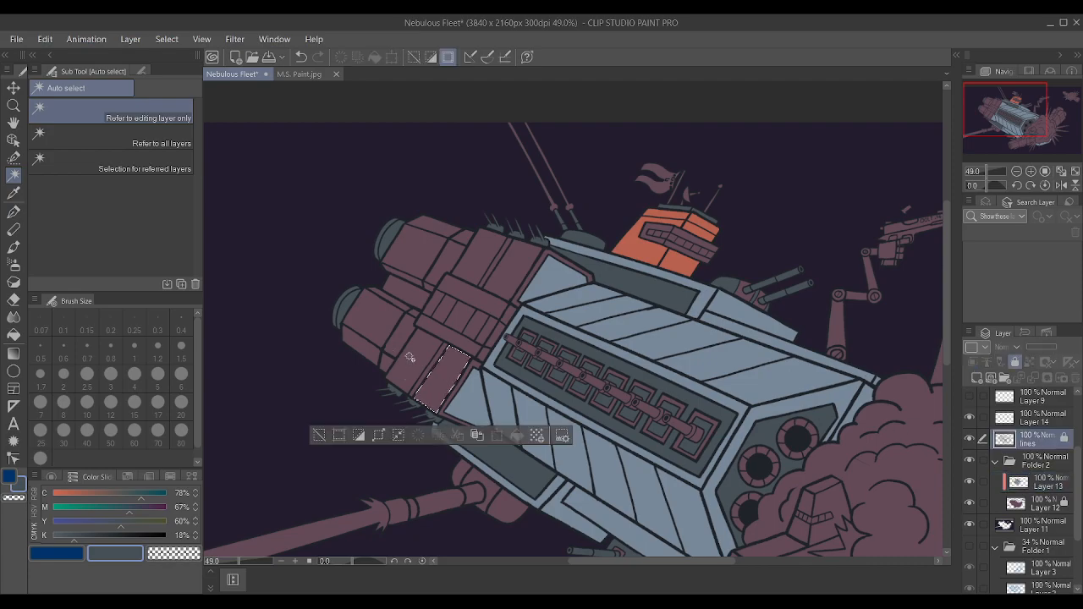
left_click(457, 342, "shift")
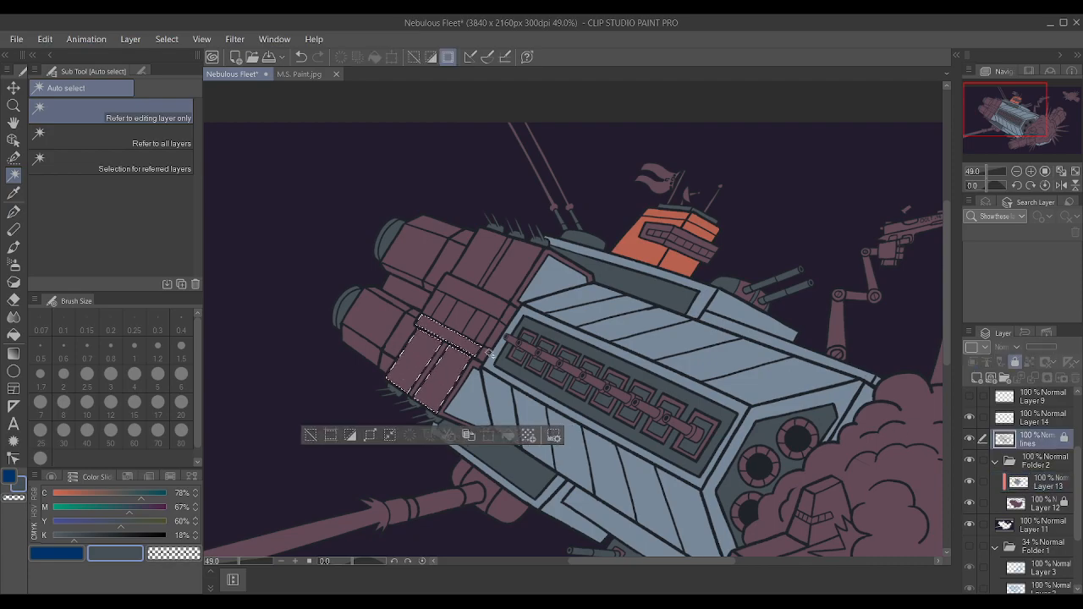
key("ctrl+z")
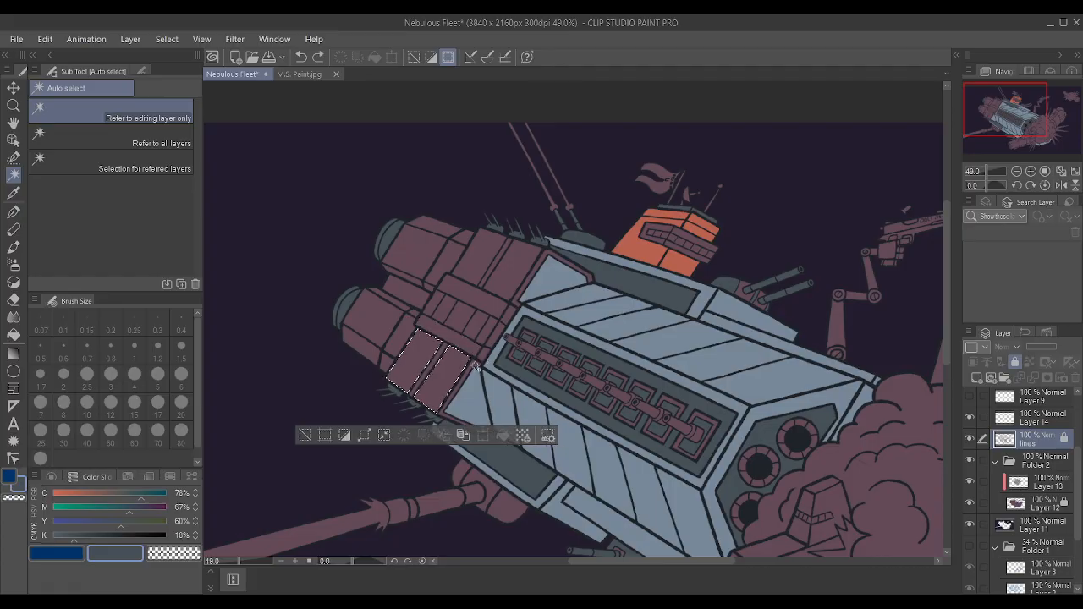
left_click(478, 365, "shift")
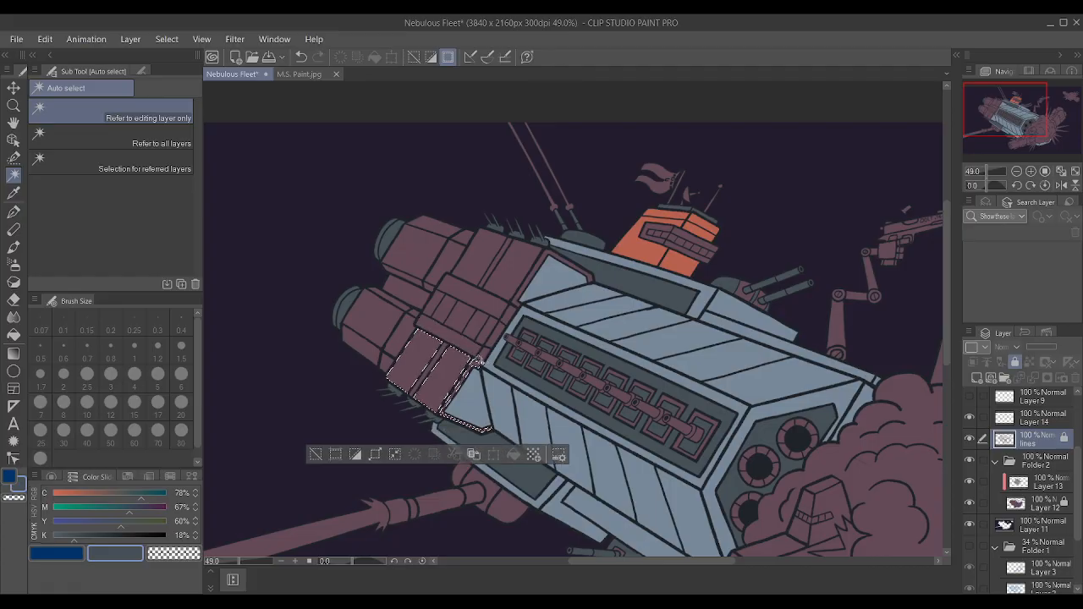
Add the upper trim strip, the upper engine block panels and the large panel of each rear engine to the selection.
left_click(551, 256, "shift")
left_click(471, 264, "shift")
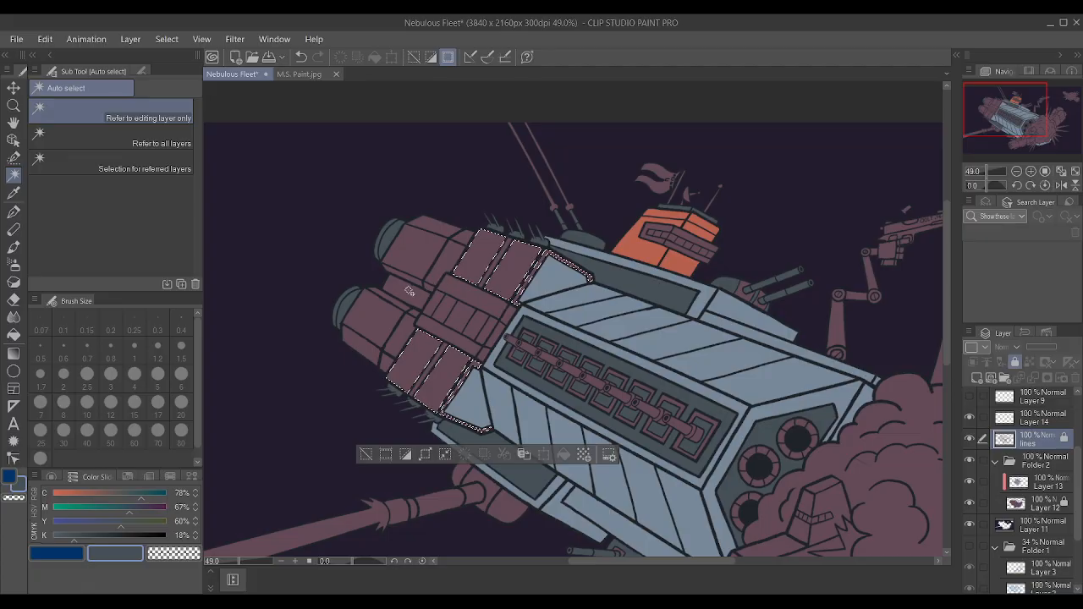
left_click(414, 262, "shift")
left_click(386, 319, "shift")
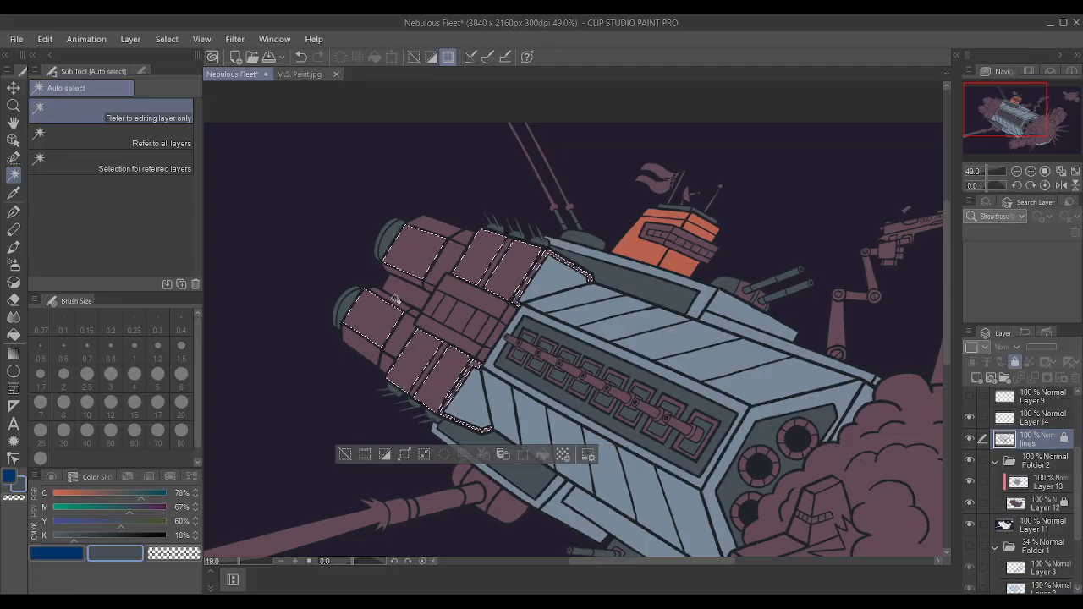
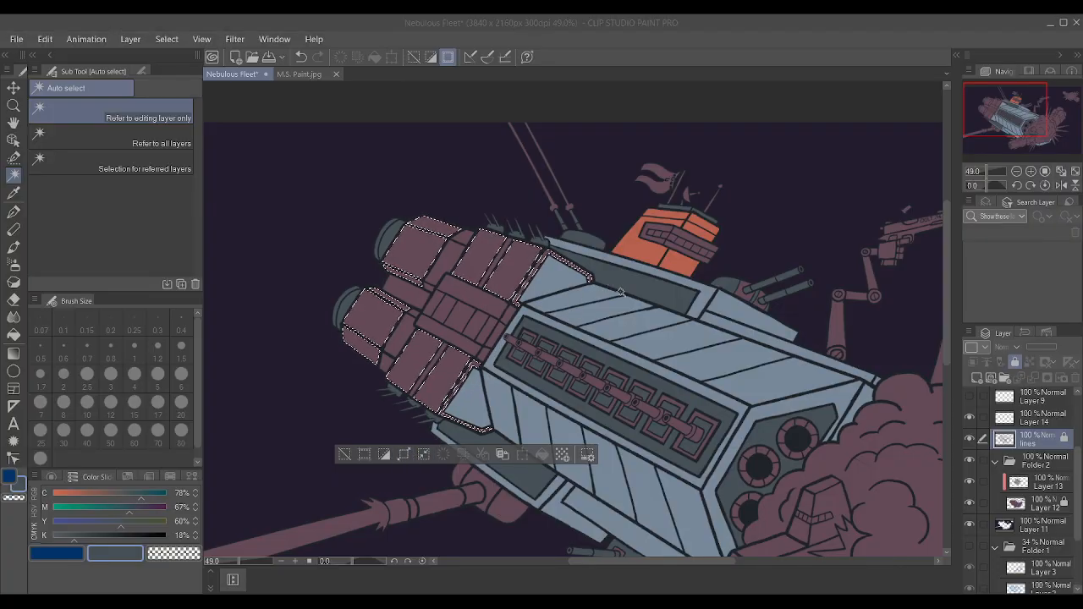
Paint the selected engine panels and trim strips on Layer 13 with the bridge tower's sampled orange and clear the selection.
left_click(621, 292)
left_click(1037, 484)
key("i")
left_click(669, 254)
key("p")
left_click_drag(529, 261, 288, 436)
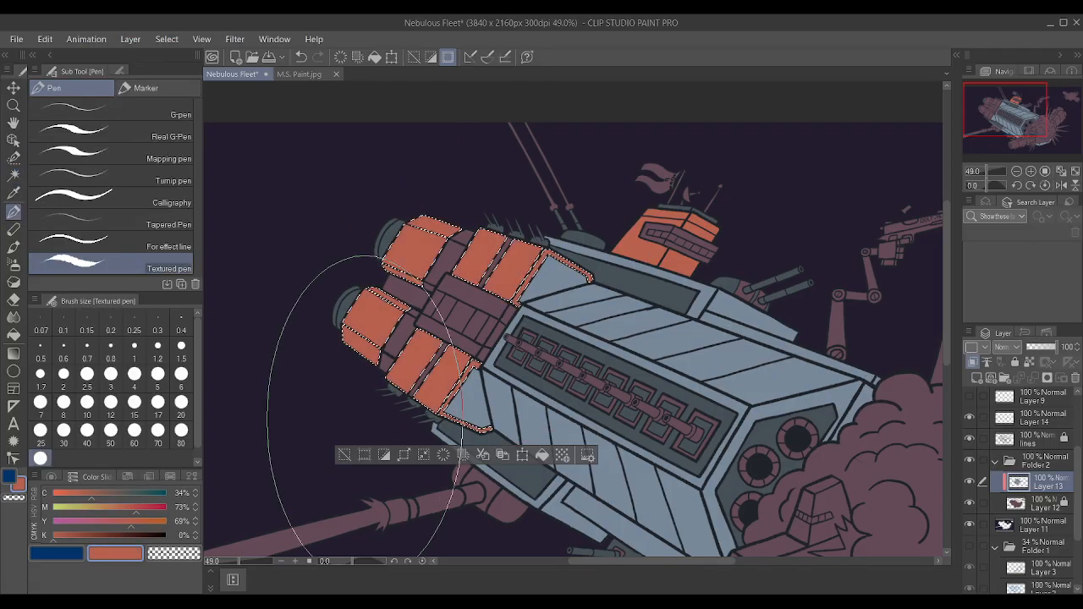
key("ctrl+d")
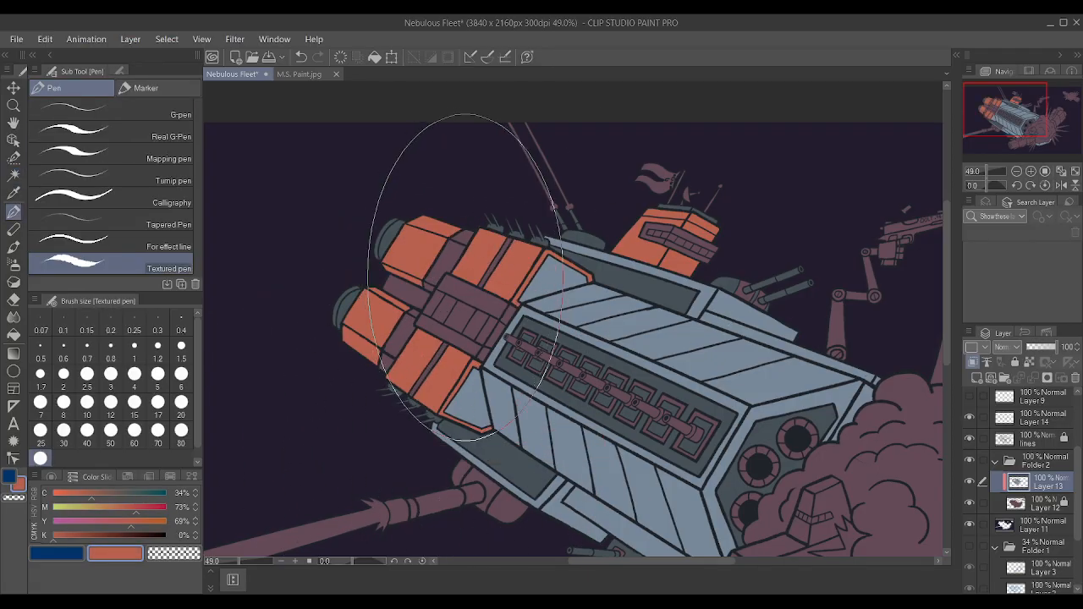
Auto-select the mauve bands joining both rear engines to the engine block on the lines layer and expand the selection.
scroll(458, 273, "down", 5)
left_click(14, 175)
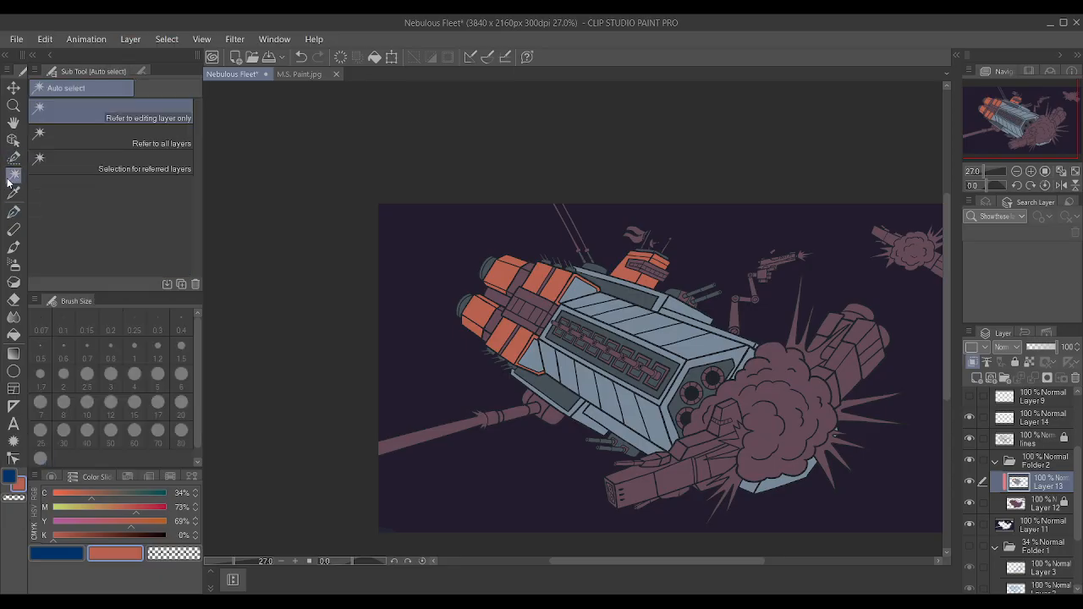
left_click(1036, 441)
scroll(498, 266, "up", 5)
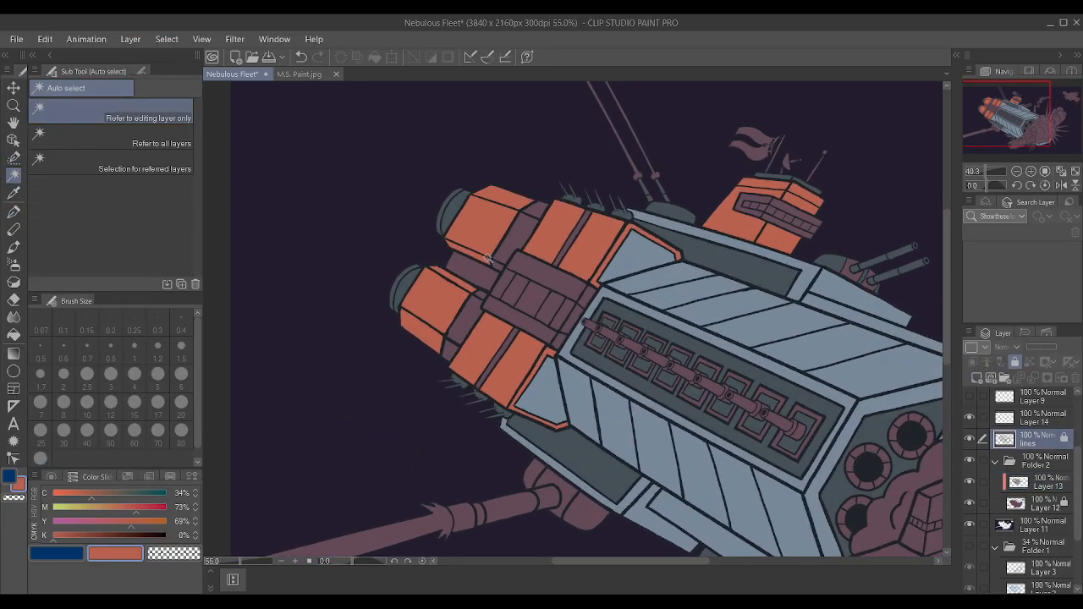
left_click(516, 243)
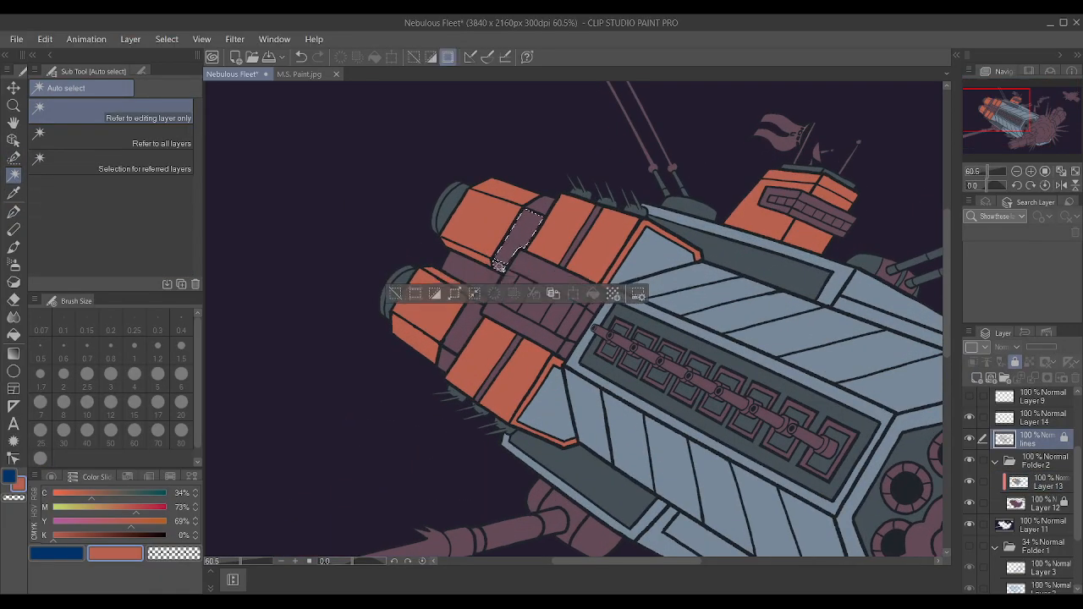
left_click(464, 328, "shift")
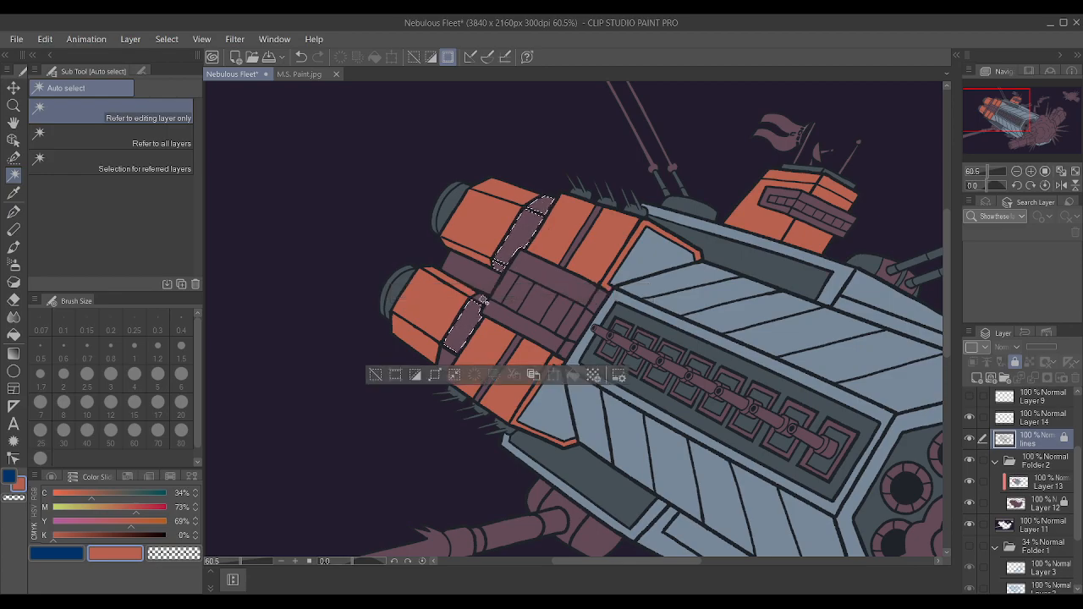
left_click(449, 362, "shift")
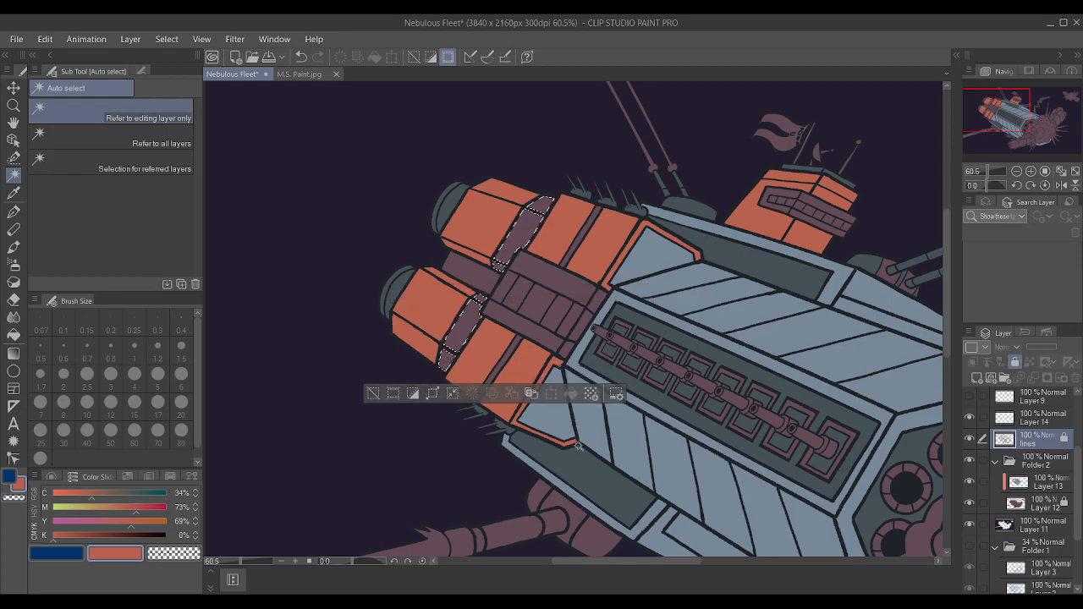
left_click(581, 494, "alt")
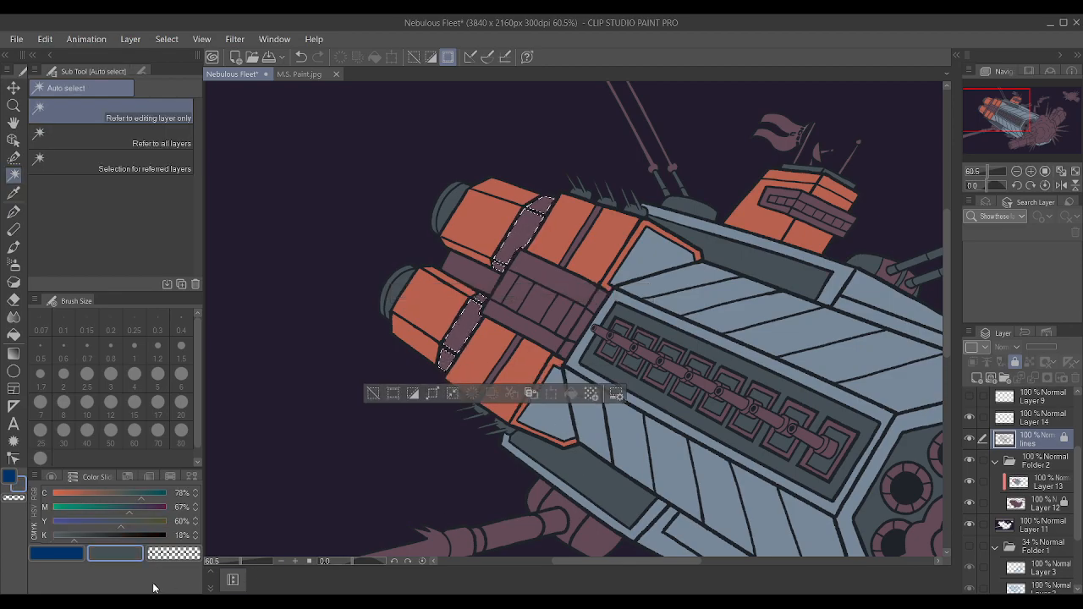
Mix a dark navy of C 78, M 67, Y 48, K 45 and paint the selected engine bands with it on Layer 13.
left_click(100, 537)
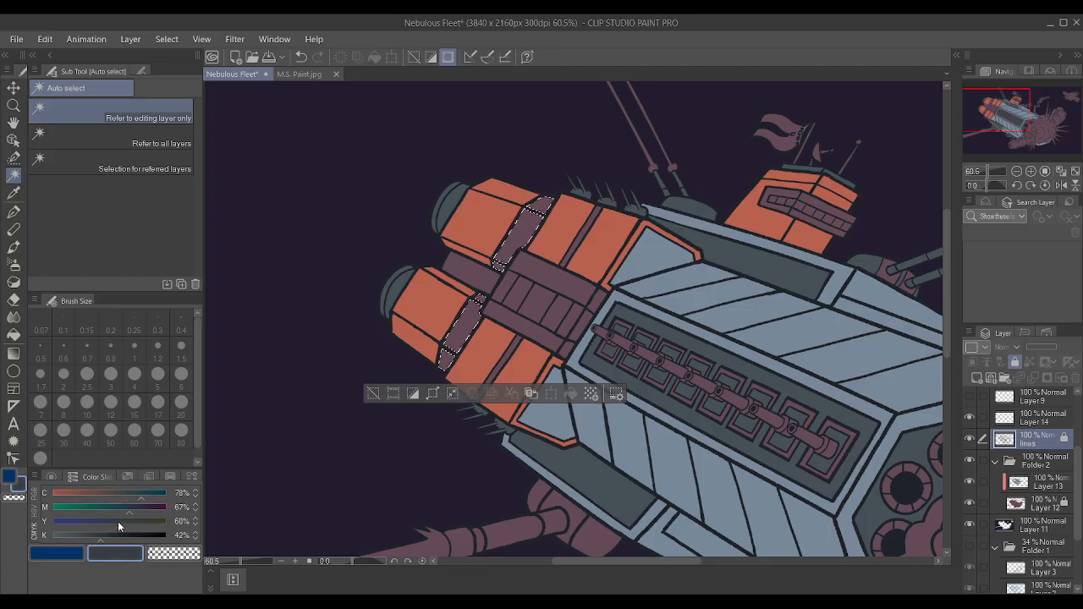
left_click(115, 522)
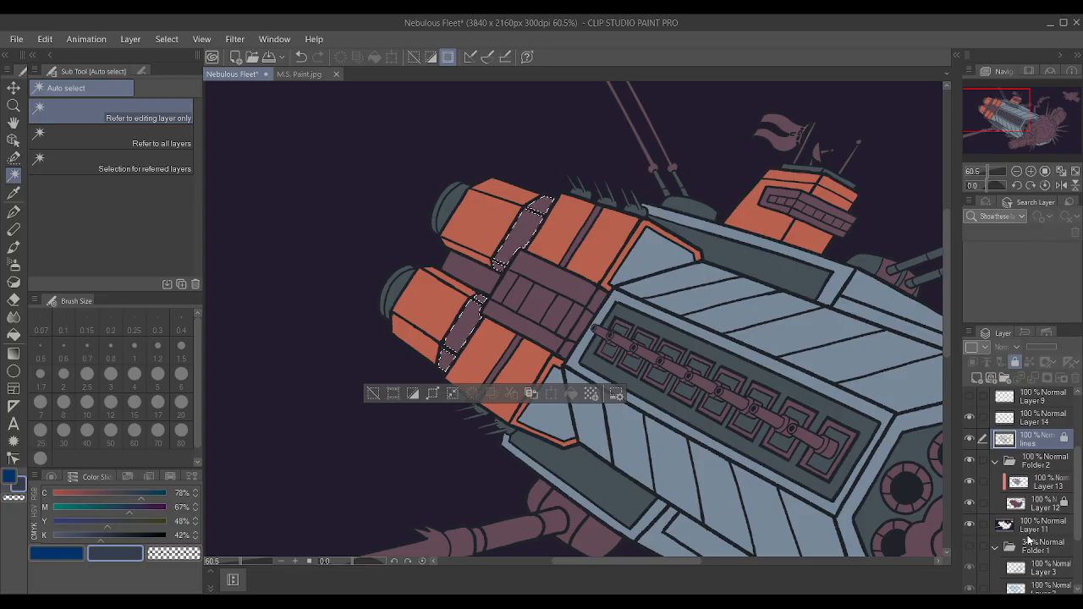
left_click(108, 535)
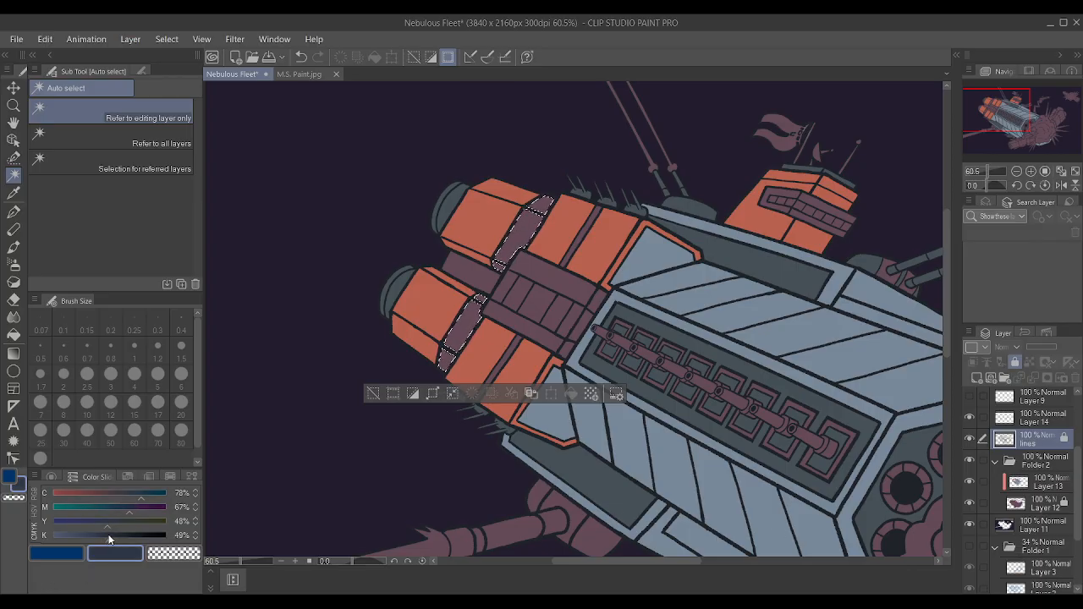
left_click(105, 536)
left_click(1029, 489)
key("p")
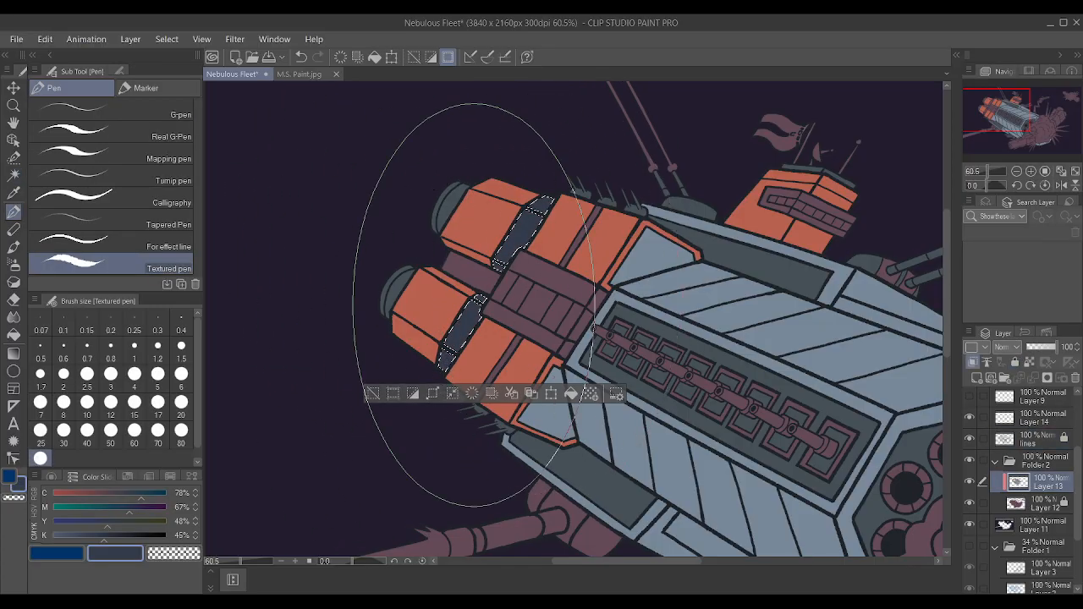
key("ctrl+0")
Auto-select the small mauve panel between the two rear engines on the lines layer and expand the selection.
scroll(565, 300, "up", 3)
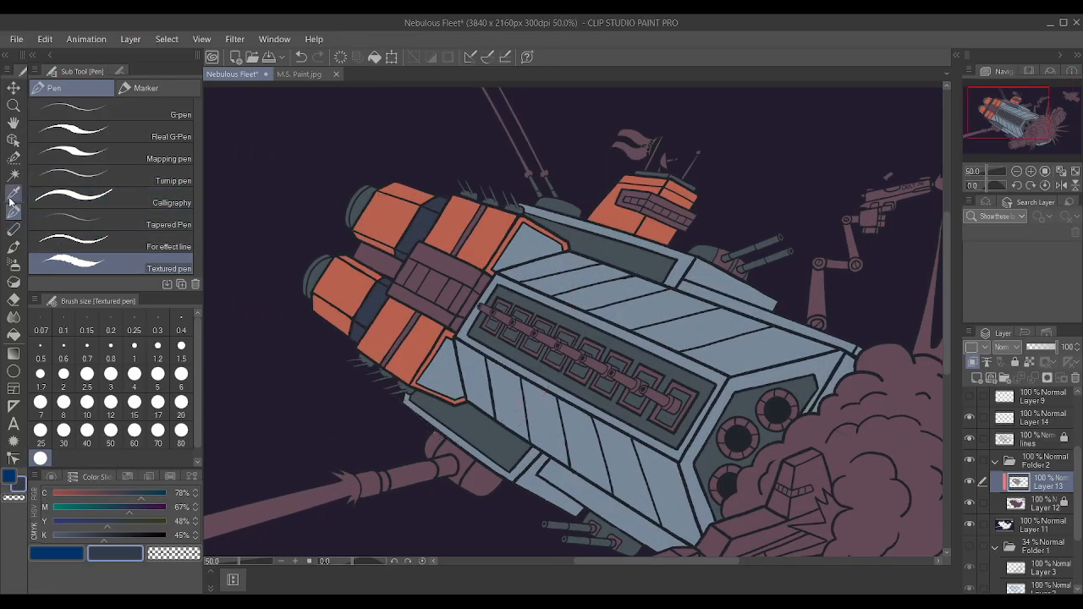
left_click(13, 174)
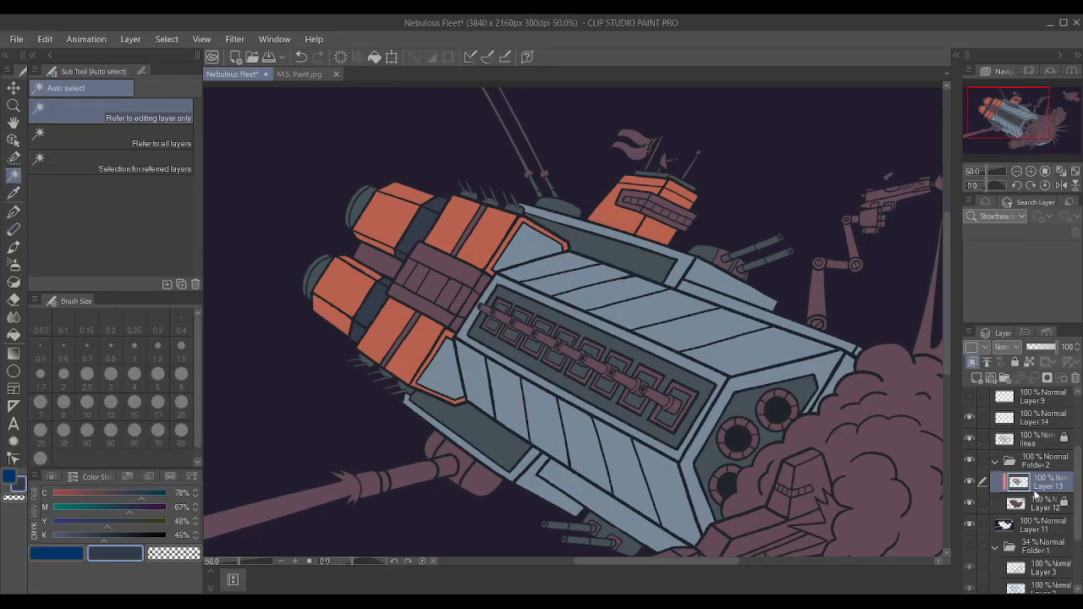
left_click(991, 438)
left_click(380, 266)
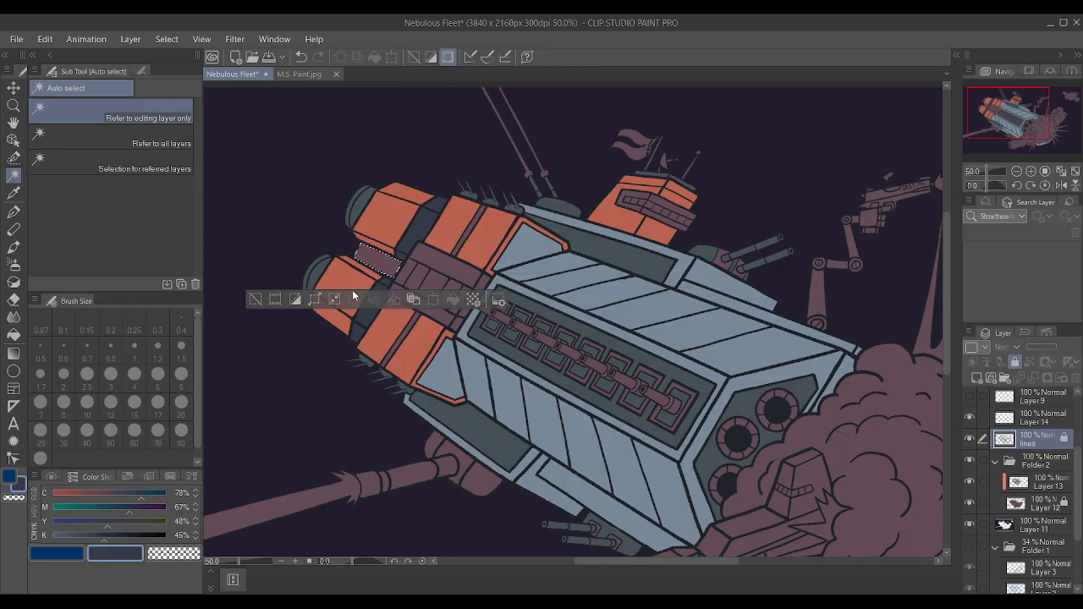
left_click(648, 296)
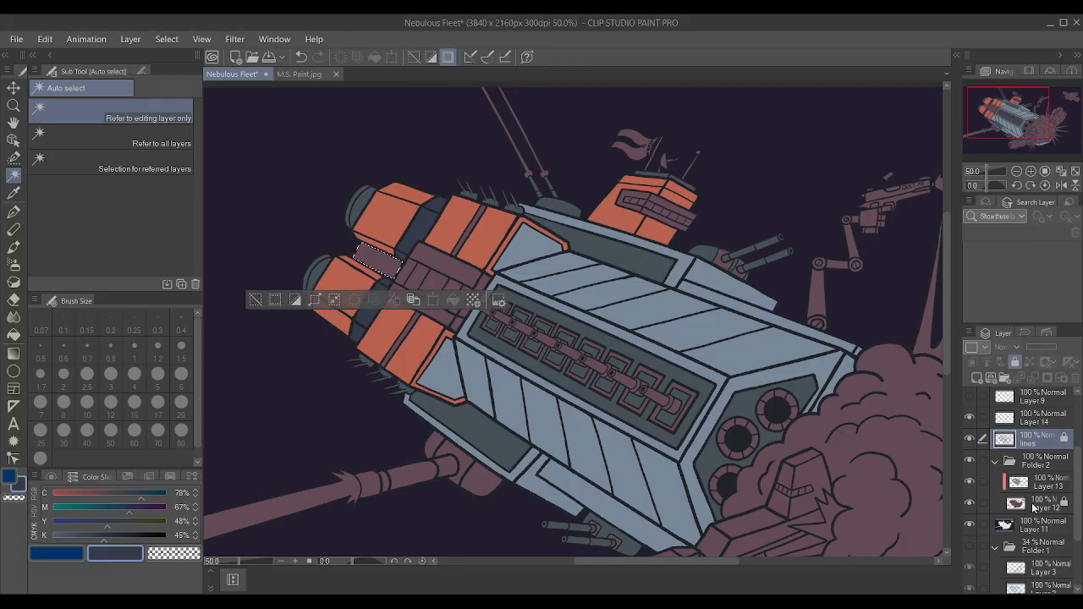
Paint the selected panel between the engines on Layer 13 with the hull's grey-blue and clear the selection.
left_click(1046, 482)
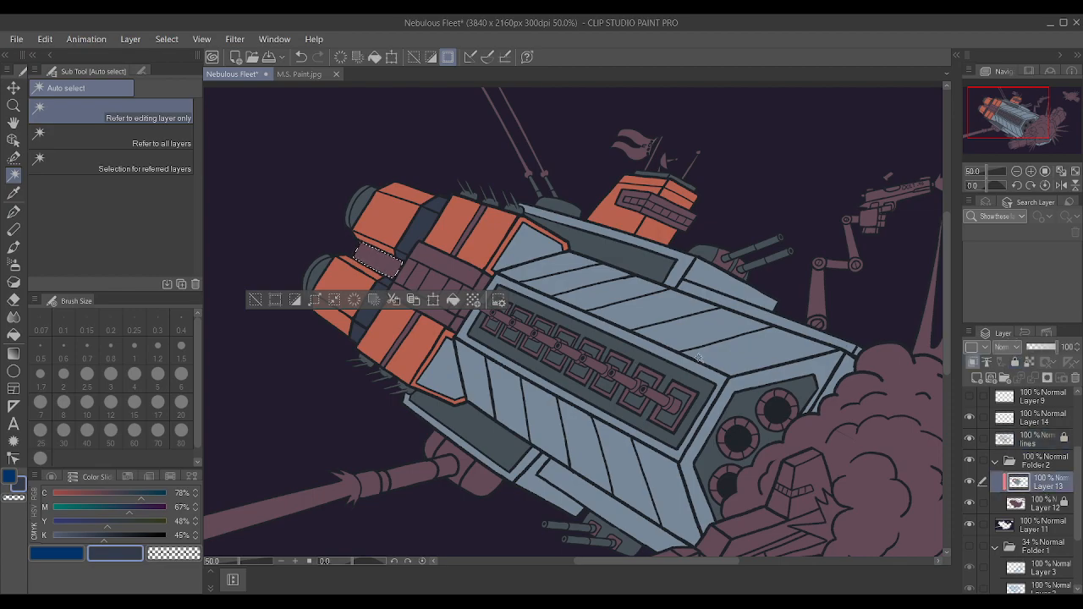
left_click(745, 350, "alt")
key("p")
left_click_drag(403, 261, 263, 286)
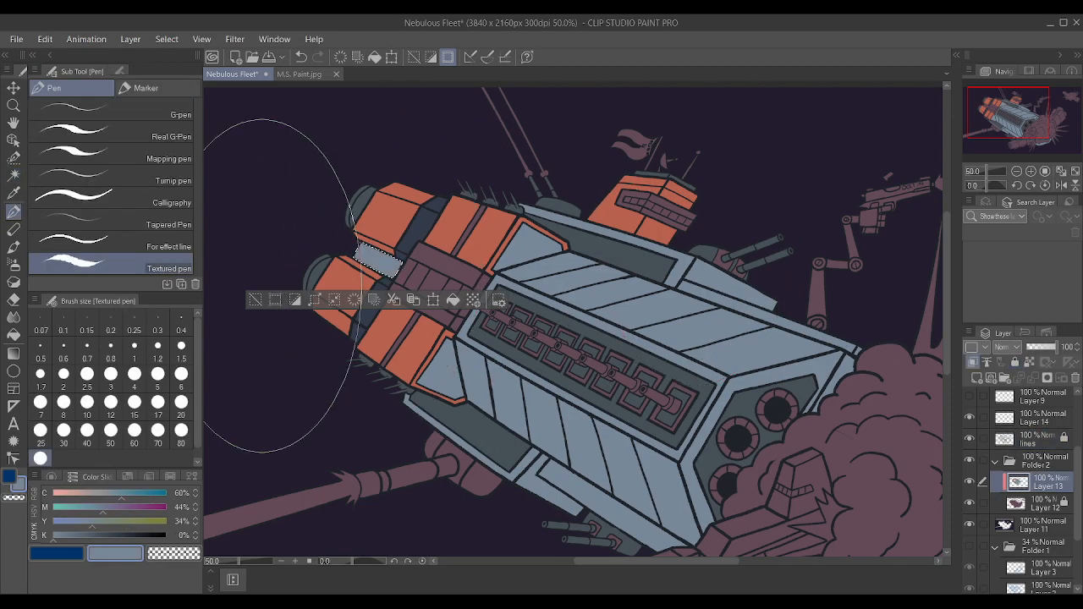
key("ctrl+d")
Auto-select the two triangular hull panels bordering the orange engine trim strips on the lines layer.
scroll(630, 313, "down", 2)
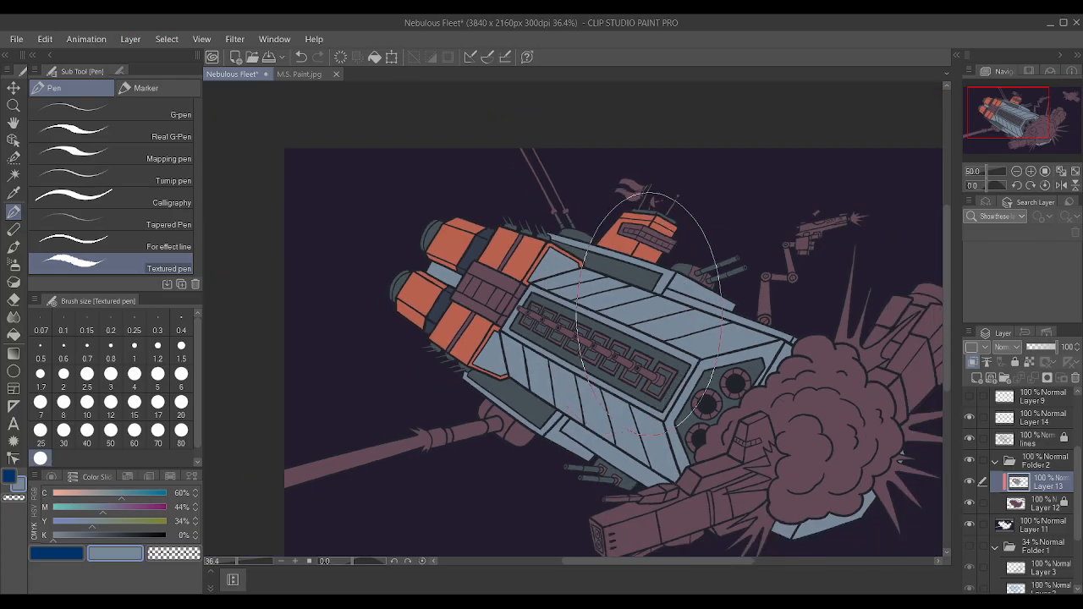
scroll(580, 288, "up", 1)
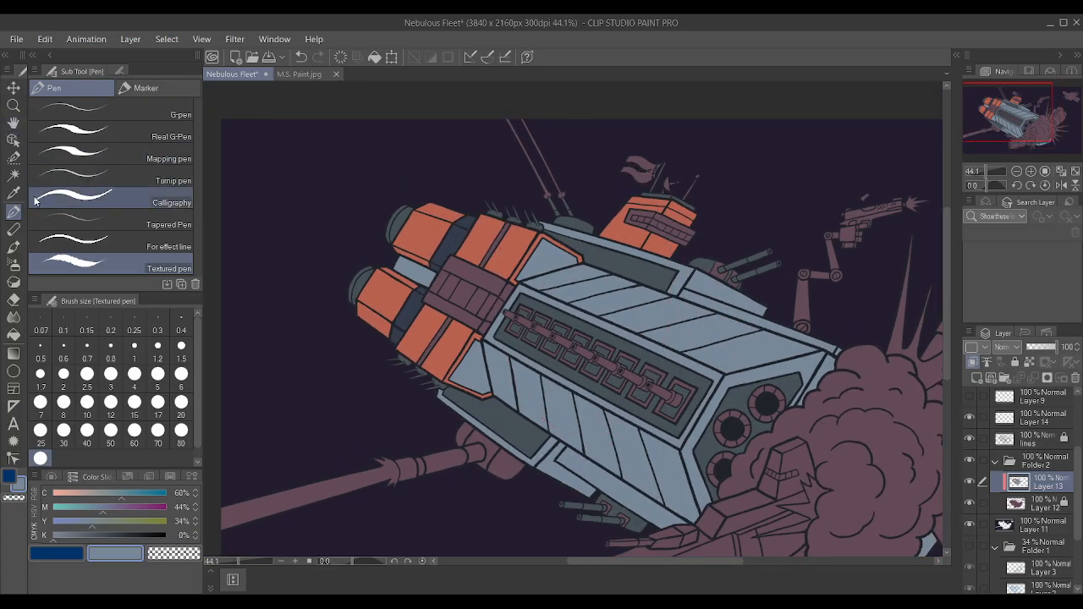
left_click(14, 175)
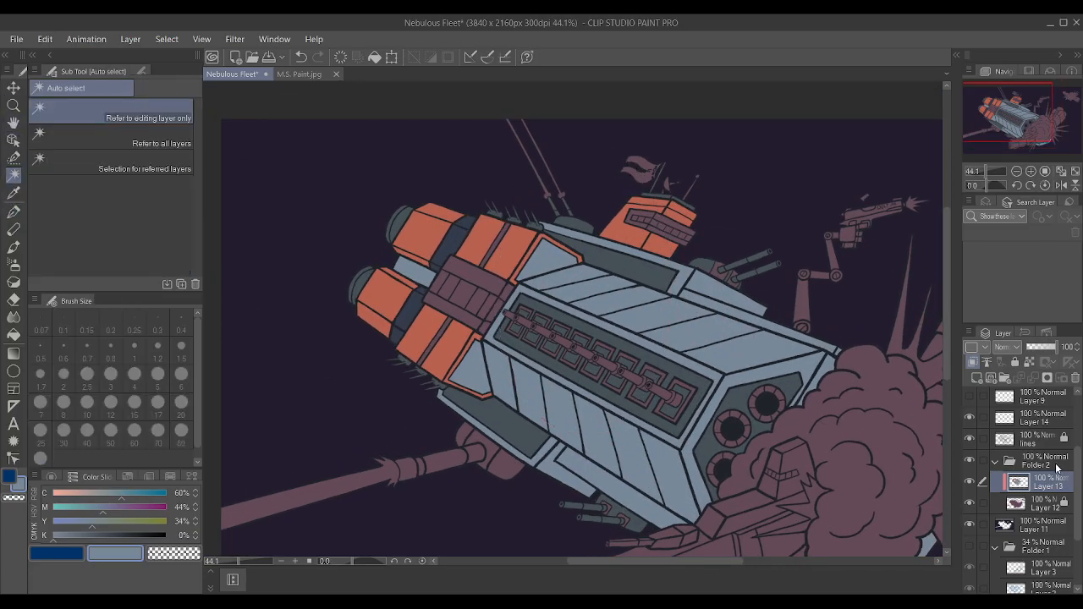
left_click(1041, 439)
left_click(542, 271)
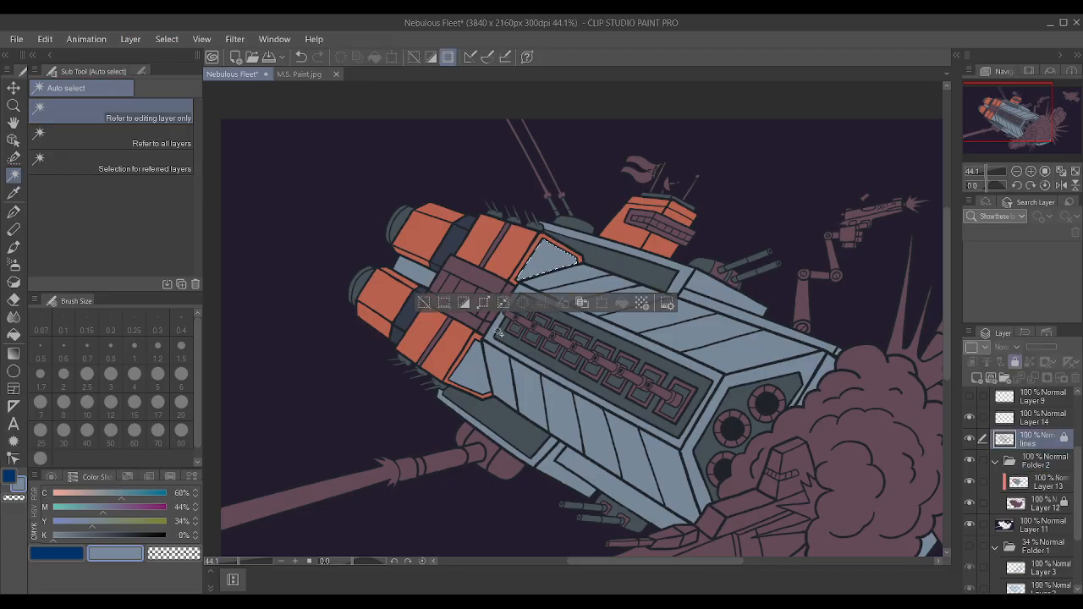
left_click(468, 372, "shift")
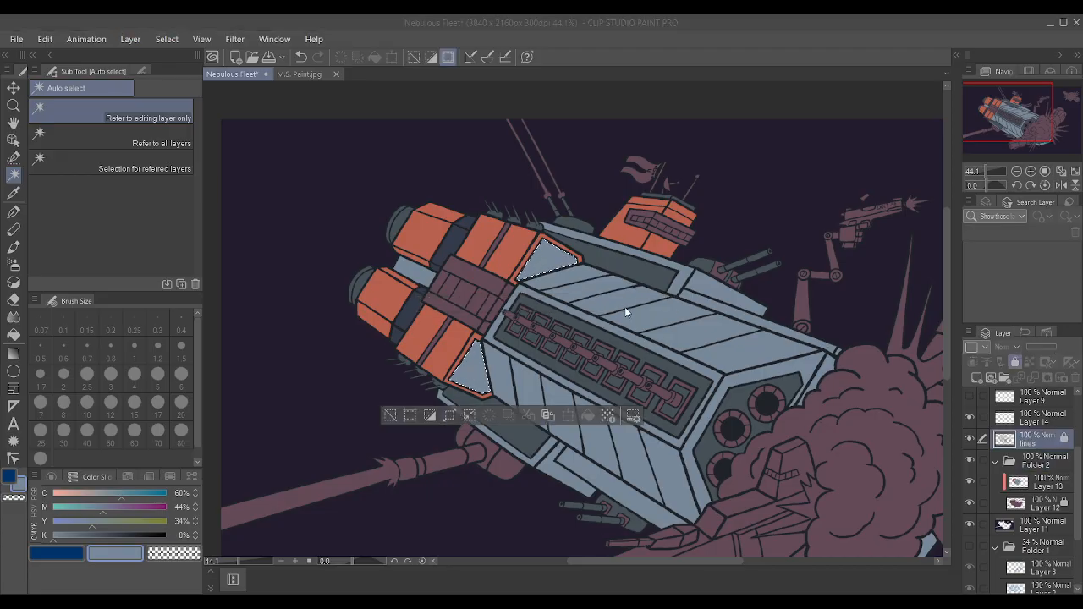
Paint the selected triangular panels on Layer 13 with dark navy sampled from the engine band and clear the selection.
left_click(1029, 490)
key("i")
left_click(459, 241)
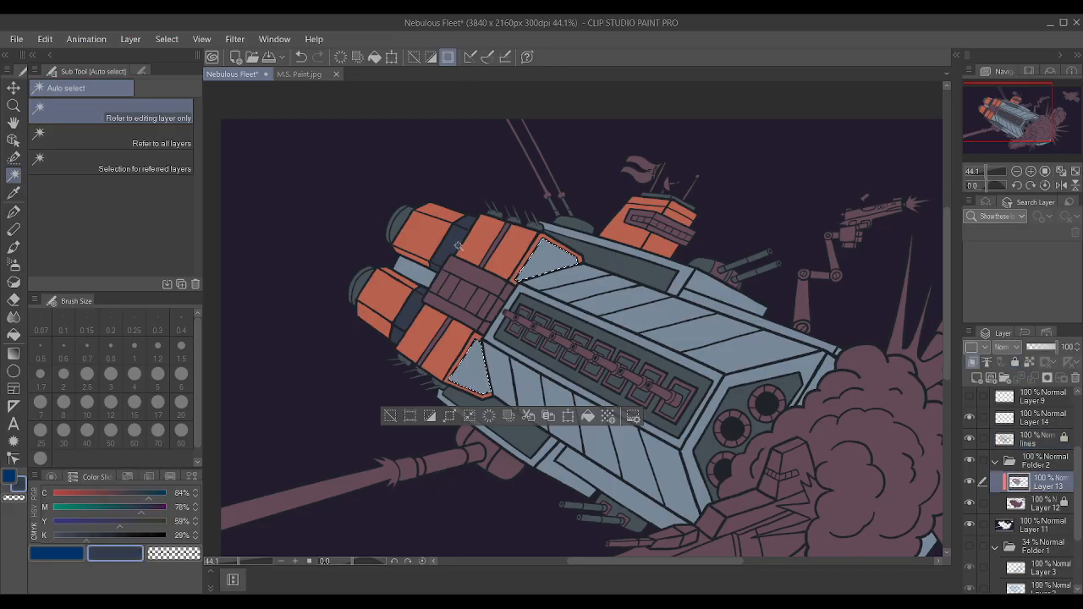
key("p")
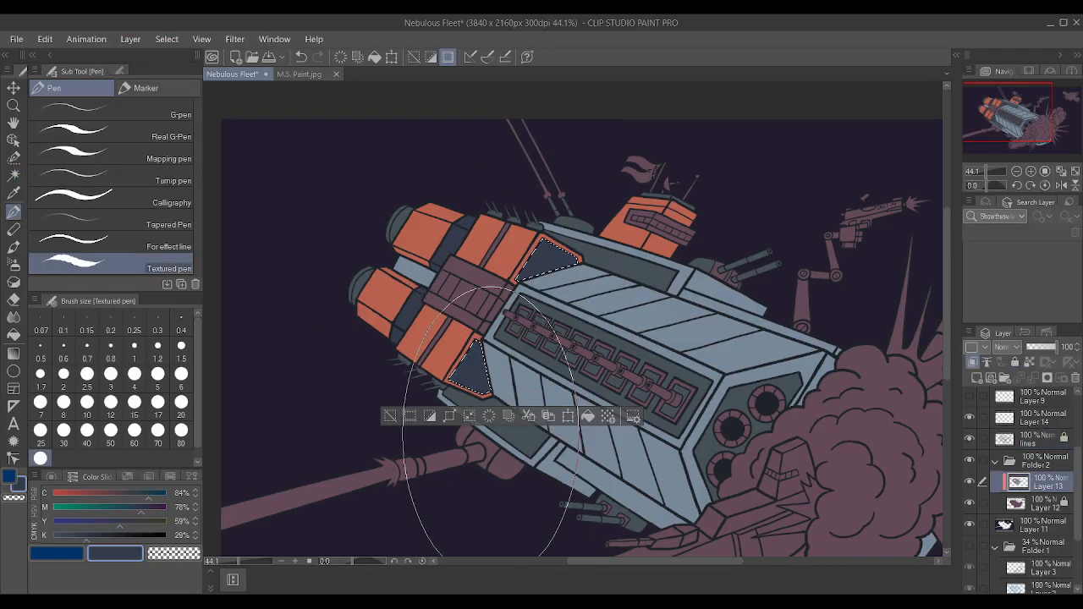
key("ctrl+d")
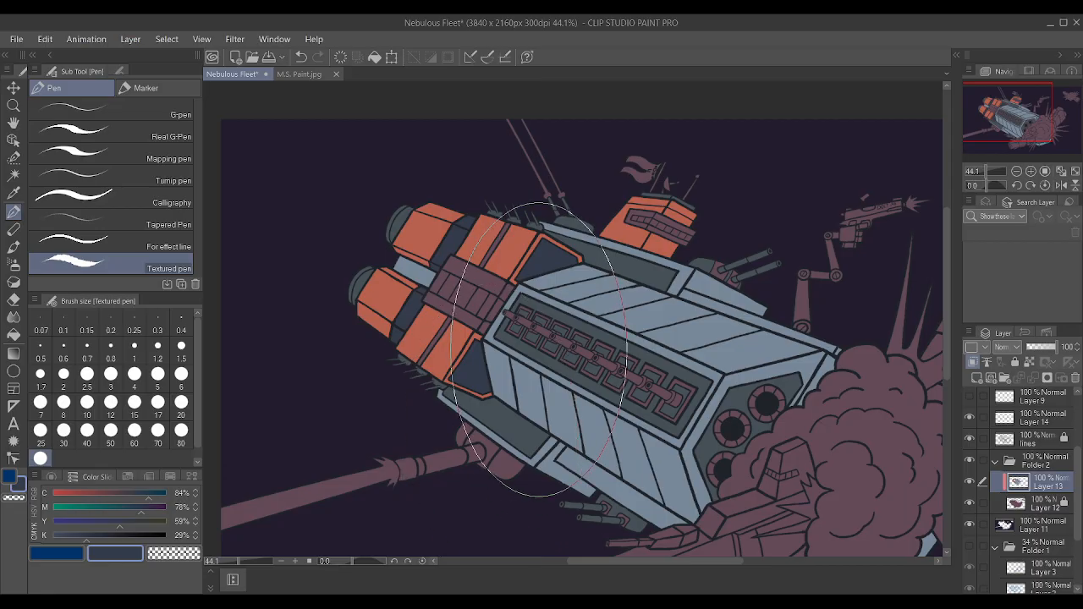
left_click(10, 177)
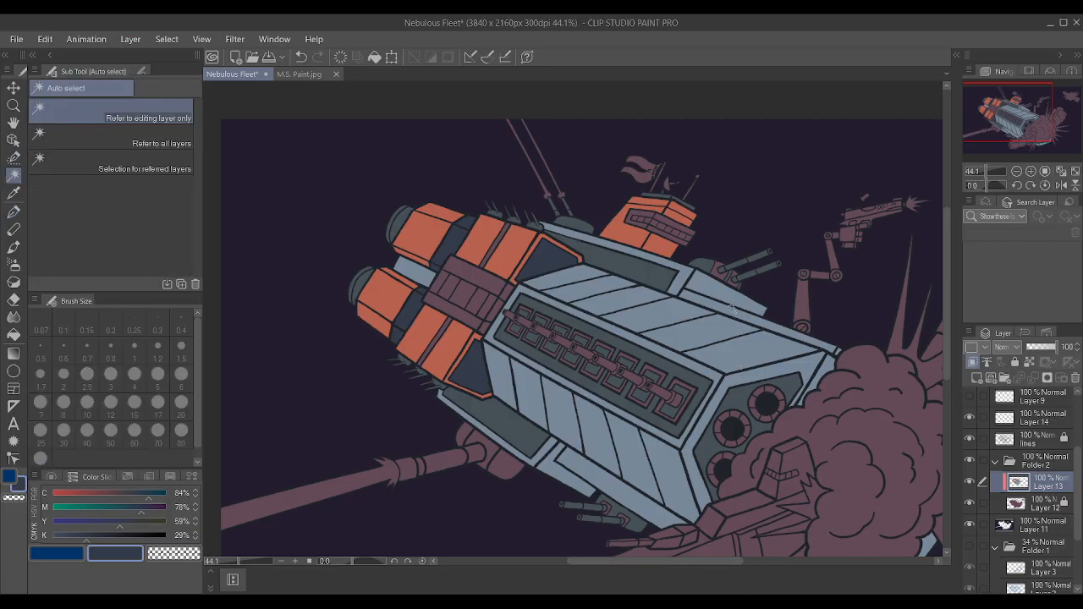
left_click(715, 276)
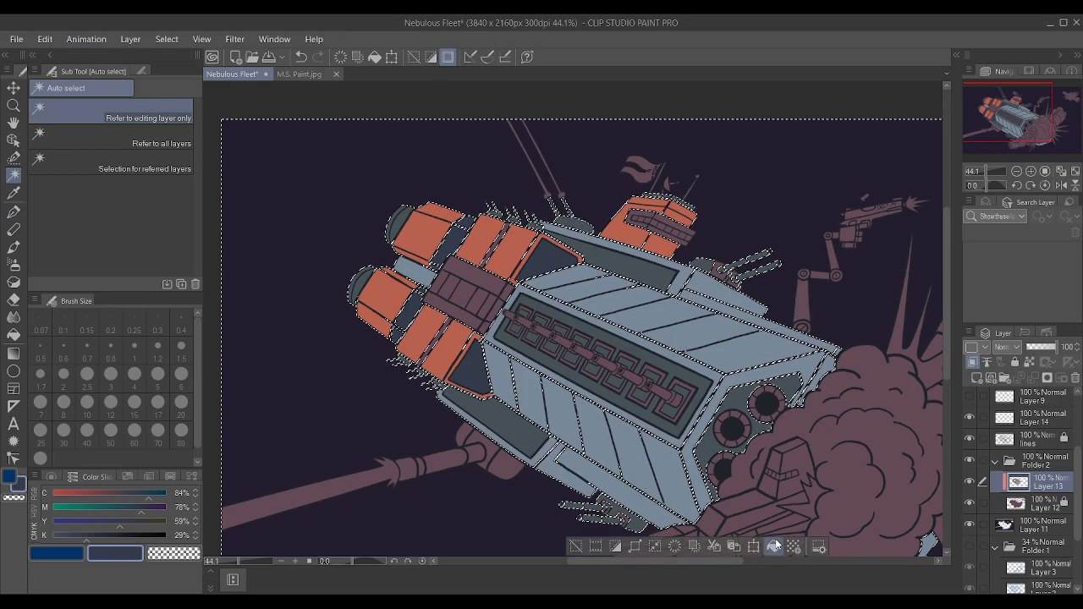
key("ctrl+d")
scroll(665, 213, "up", 5)
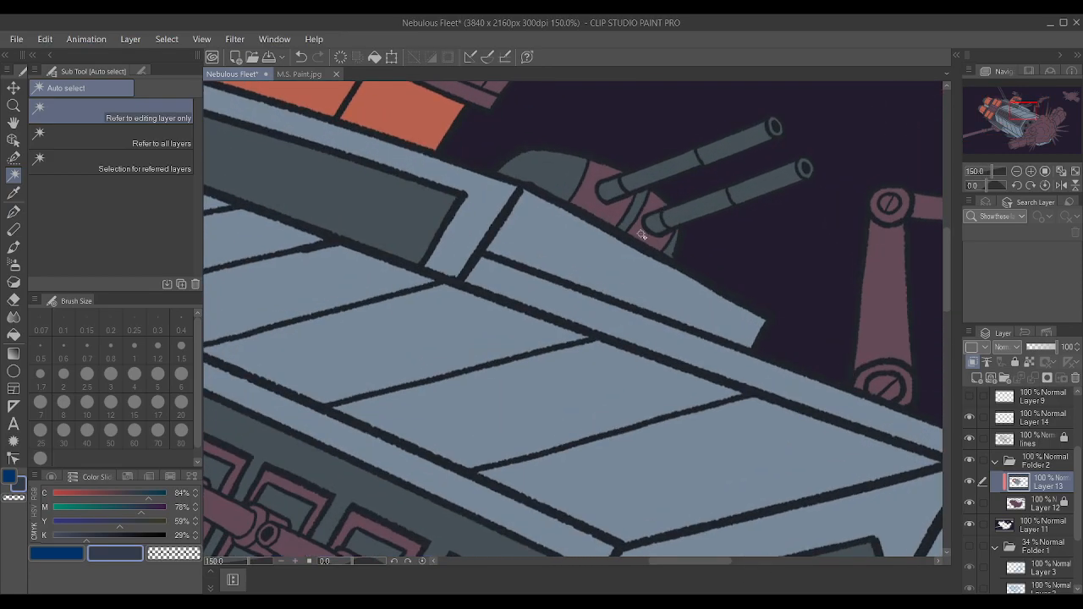
left_click(642, 235)
key("ctrl+d")
Auto-select the two mauve panels behind the barrels of the upper gun turret on the lines layer and expand the selection.
left_click(1046, 438)
left_click(647, 242)
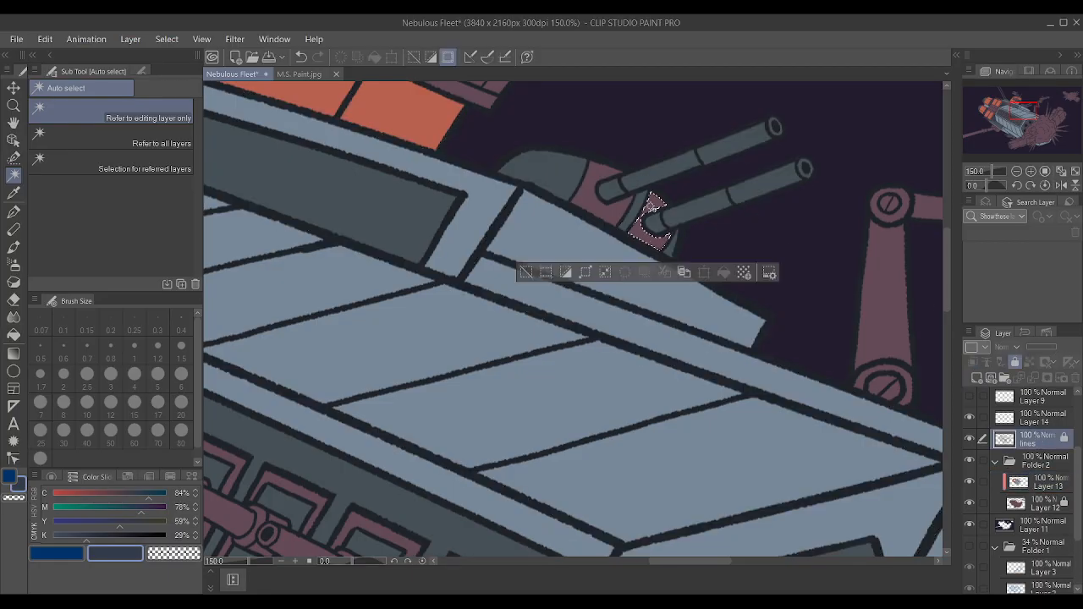
left_click(600, 208, "shift")
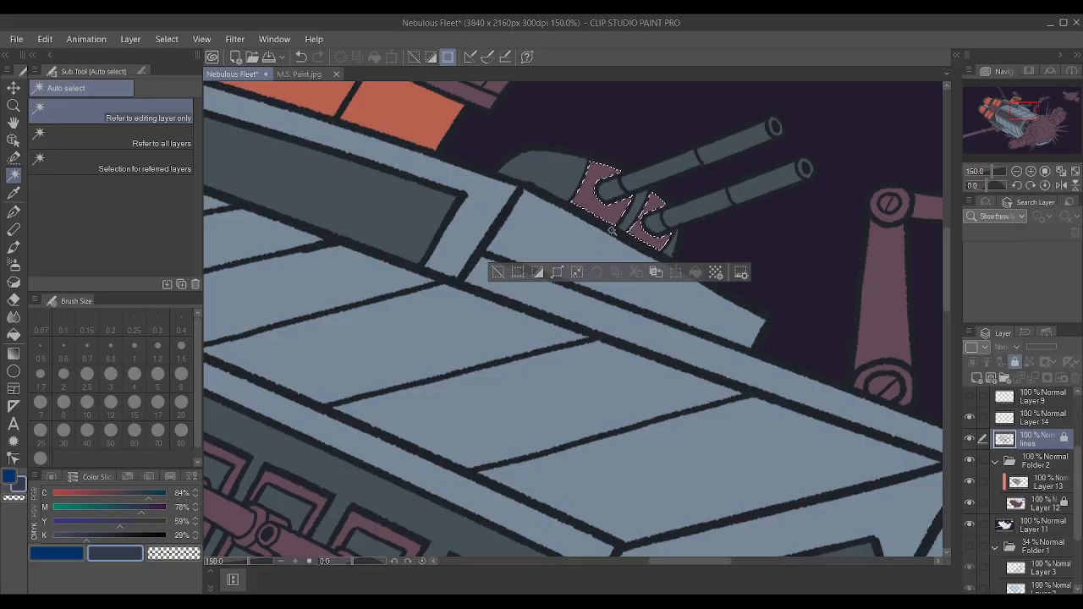
scroll(629, 216, "down", 7)
scroll(629, 216, "down", 1)
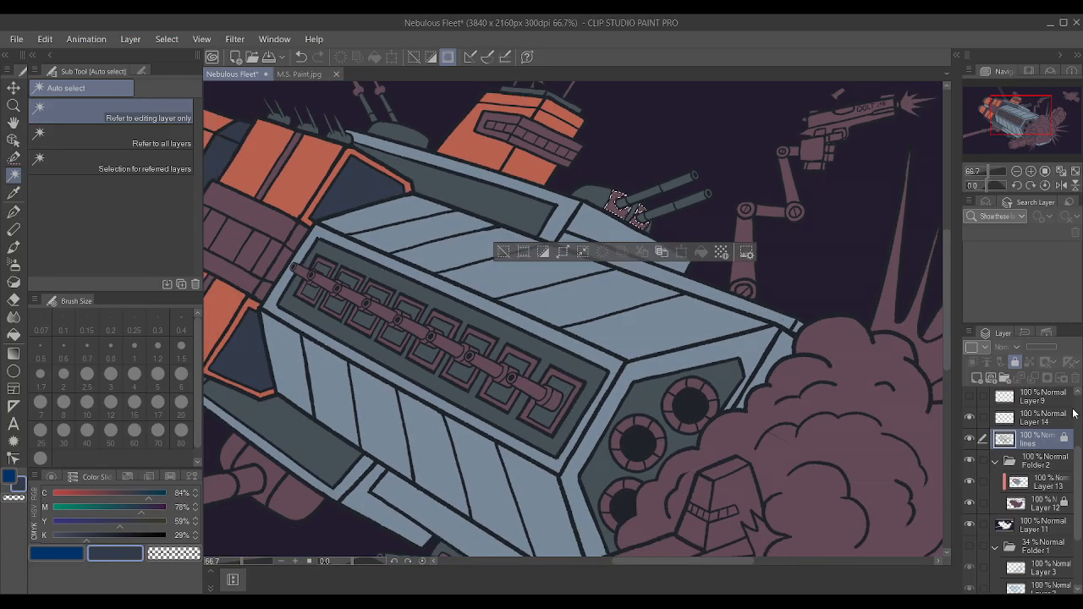
left_click(566, 252)
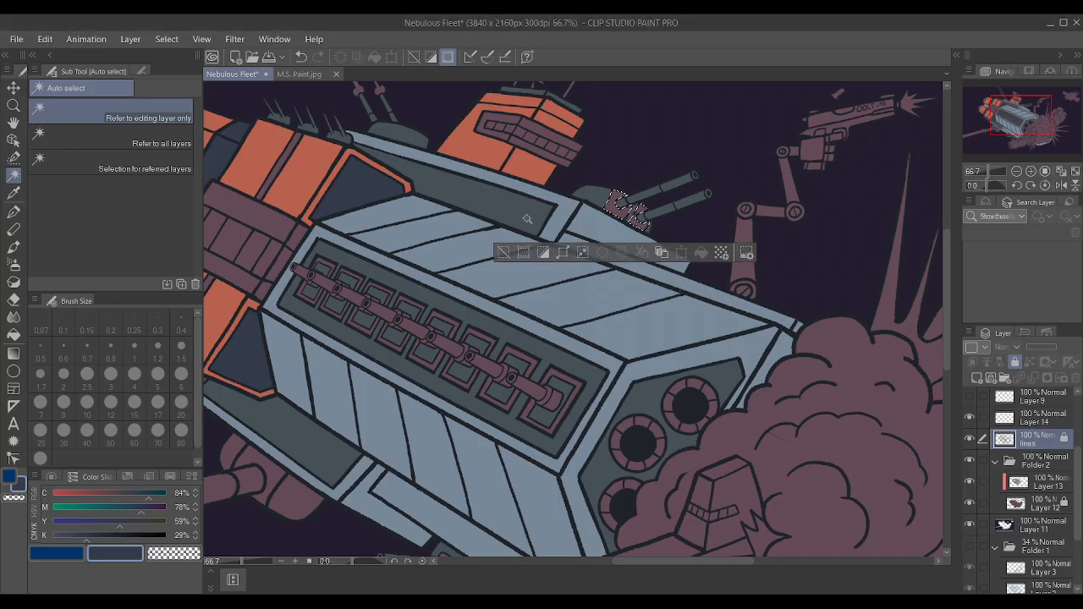
Paint the two selected gun turret panels on Layer 13 with the dark navy of the triangular hull panels and clear the selection.
scroll(593, 254, "down", 2)
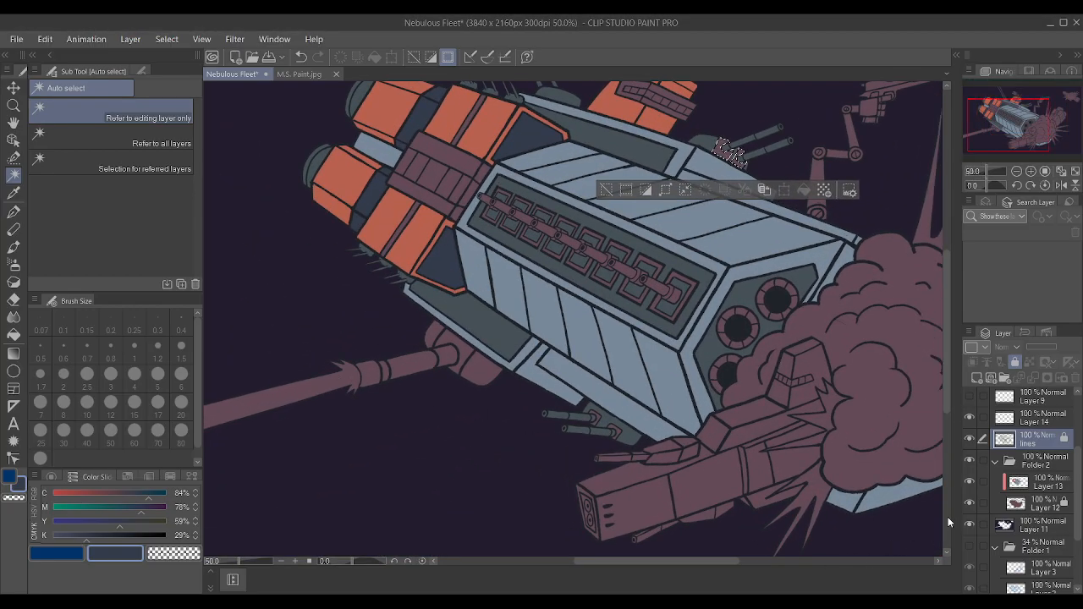
left_click(1023, 485)
key("ctrl+minus")
key("ctrl+minus")
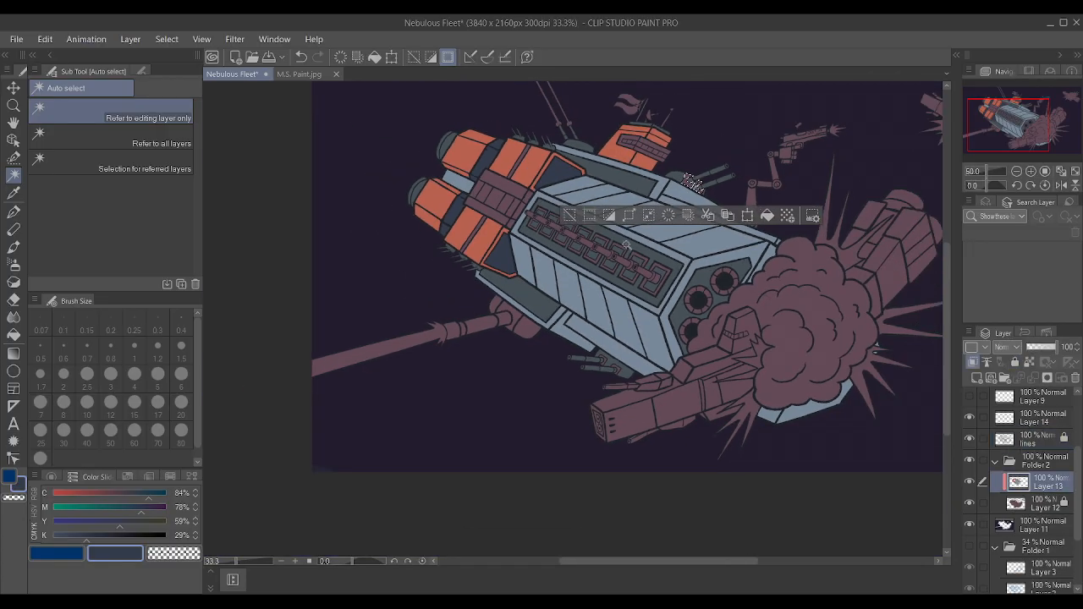
scroll(689, 199, "up", 3)
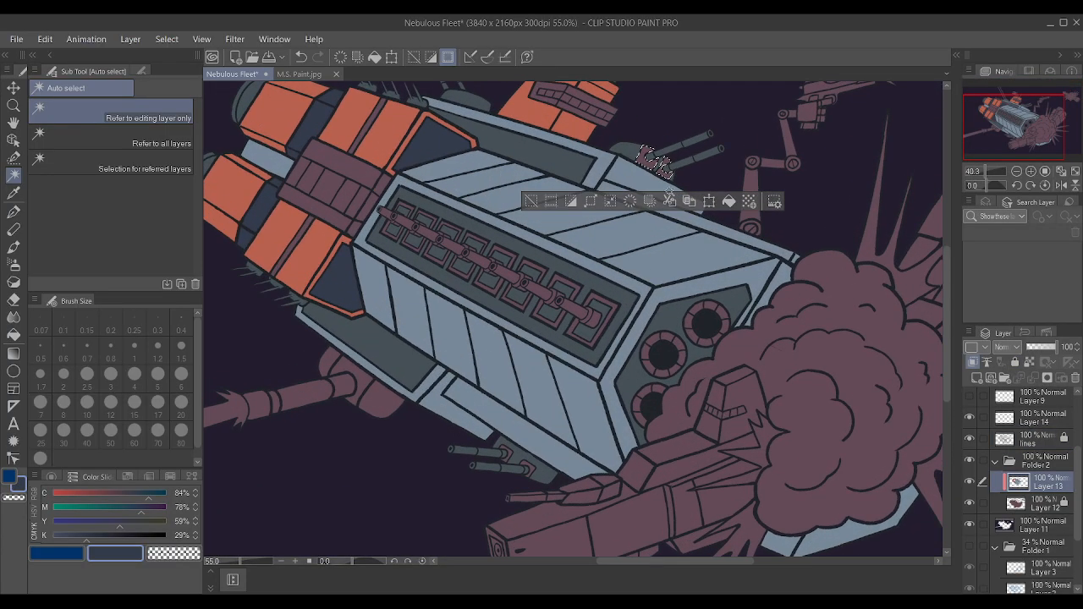
key("i")
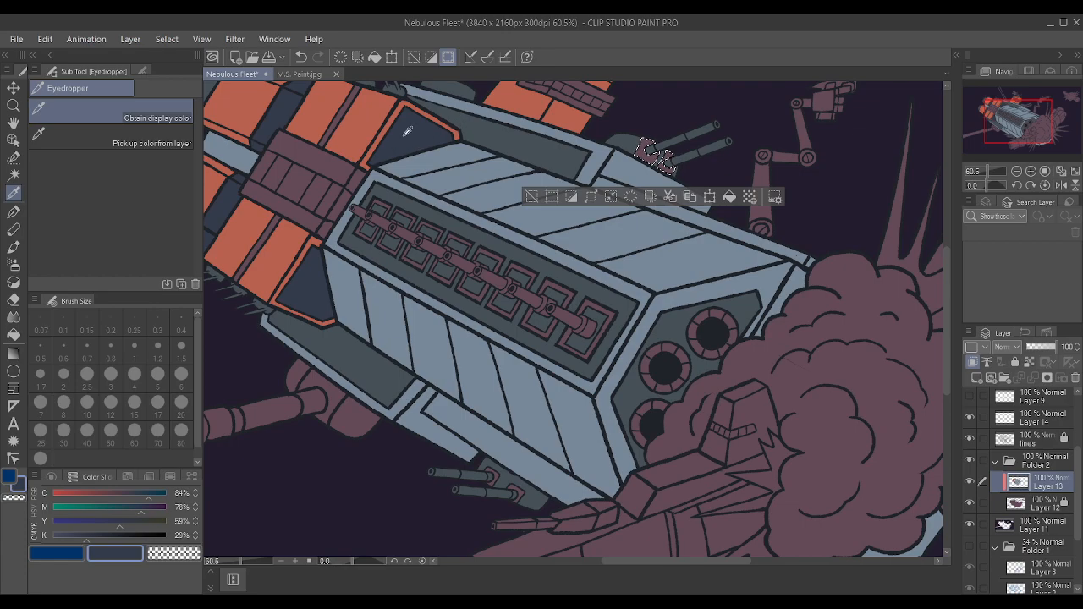
key("p")
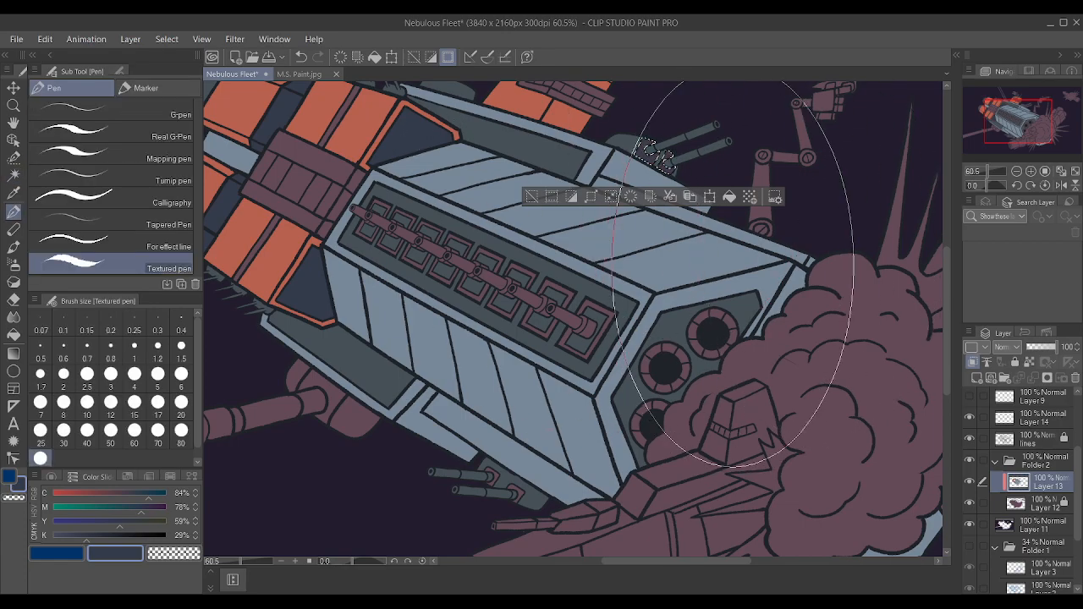
key("ctrl+d")
Auto-select the hull's front rim and the two striped panels nearest it on both hull faces, using the lines layer.
scroll(761, 265, "down", 2)
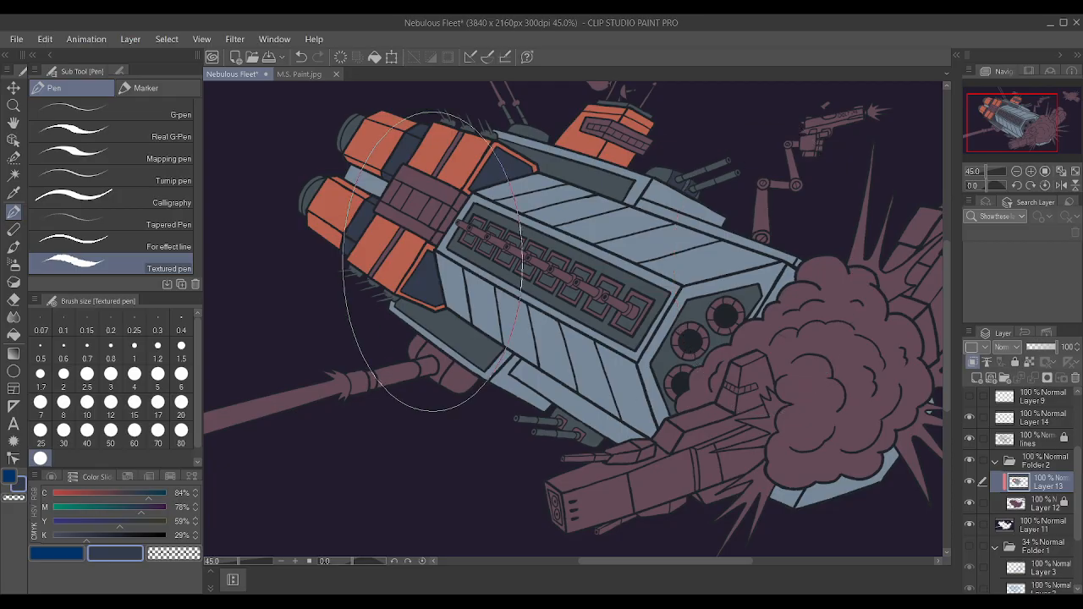
scroll(434, 261, "down", 3)
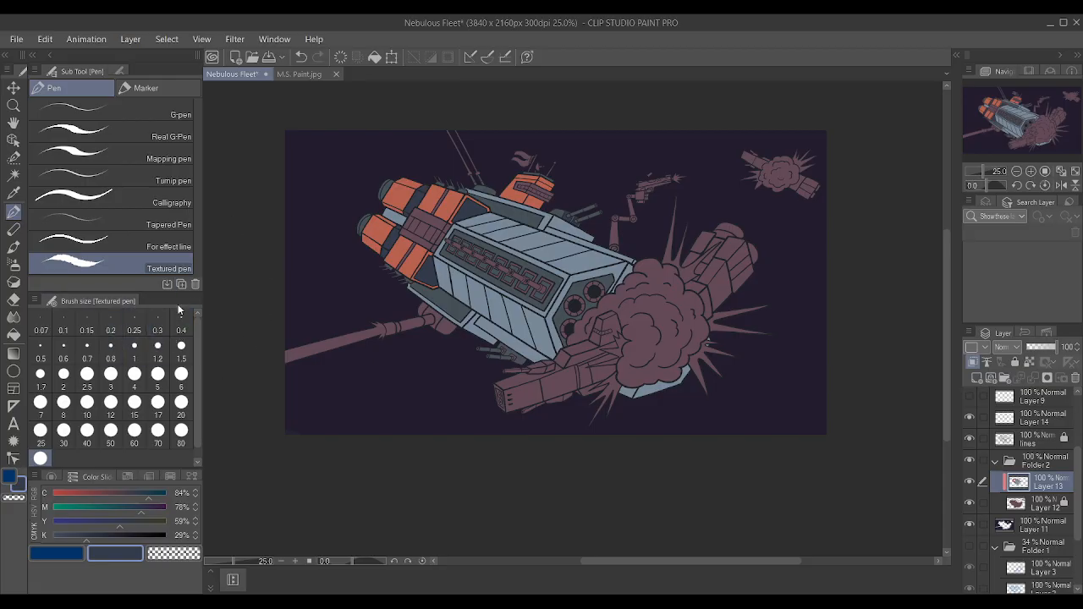
left_click(14, 174)
scroll(645, 257, "up", 3)
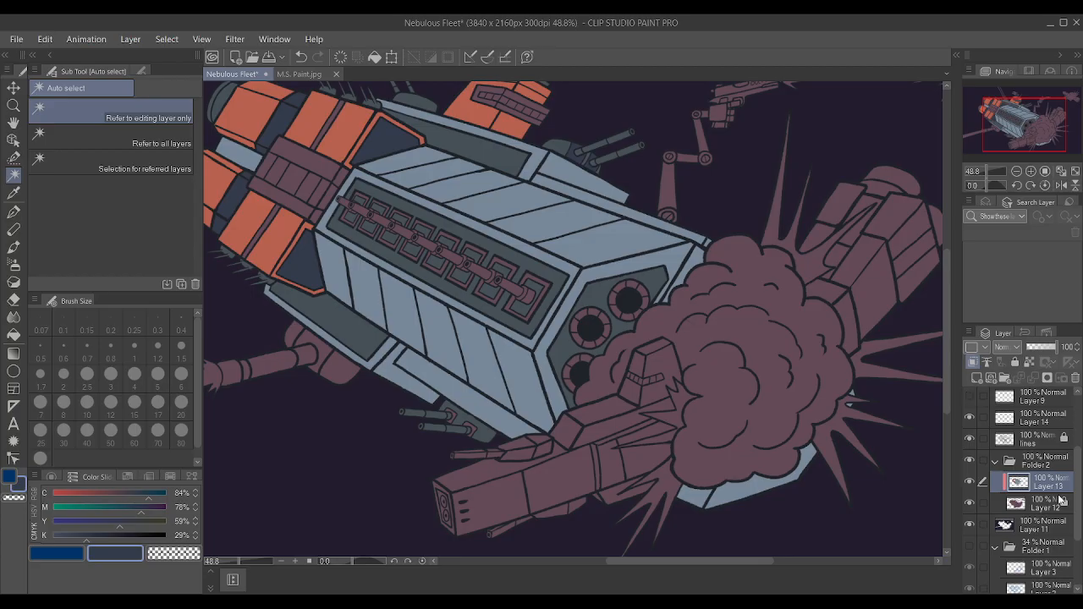
left_click(1046, 445)
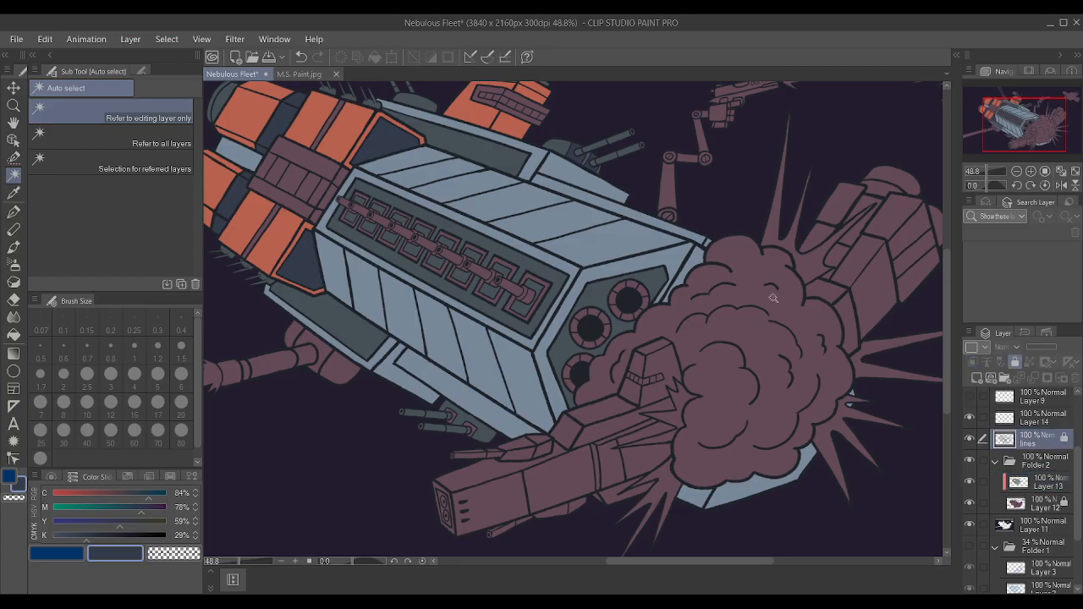
left_click(666, 262)
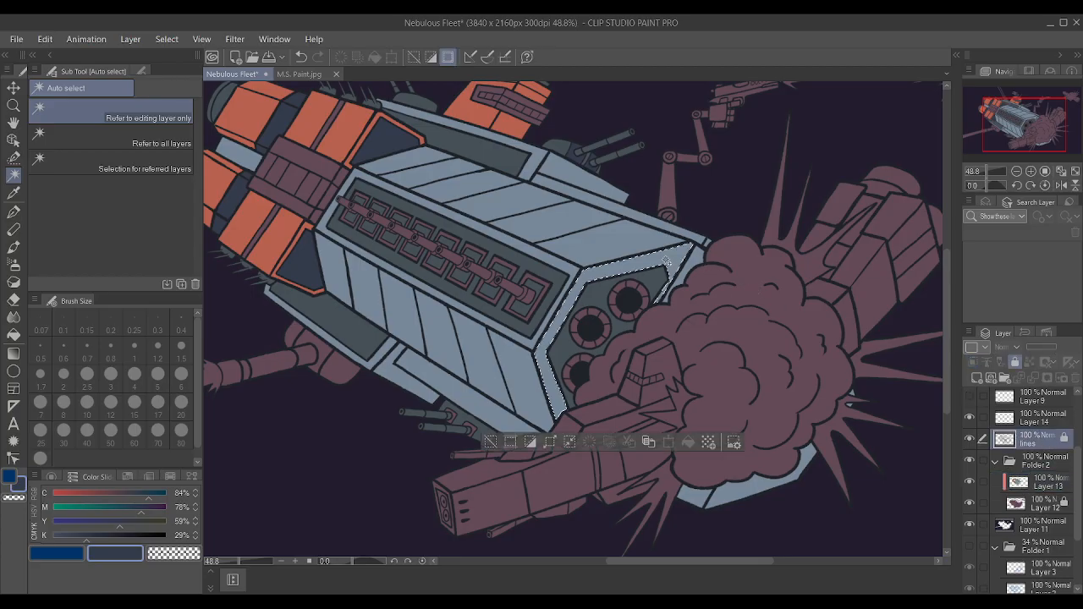
left_click(515, 381, "shift")
left_click(547, 228, "shift")
left_click(546, 227, "shift")
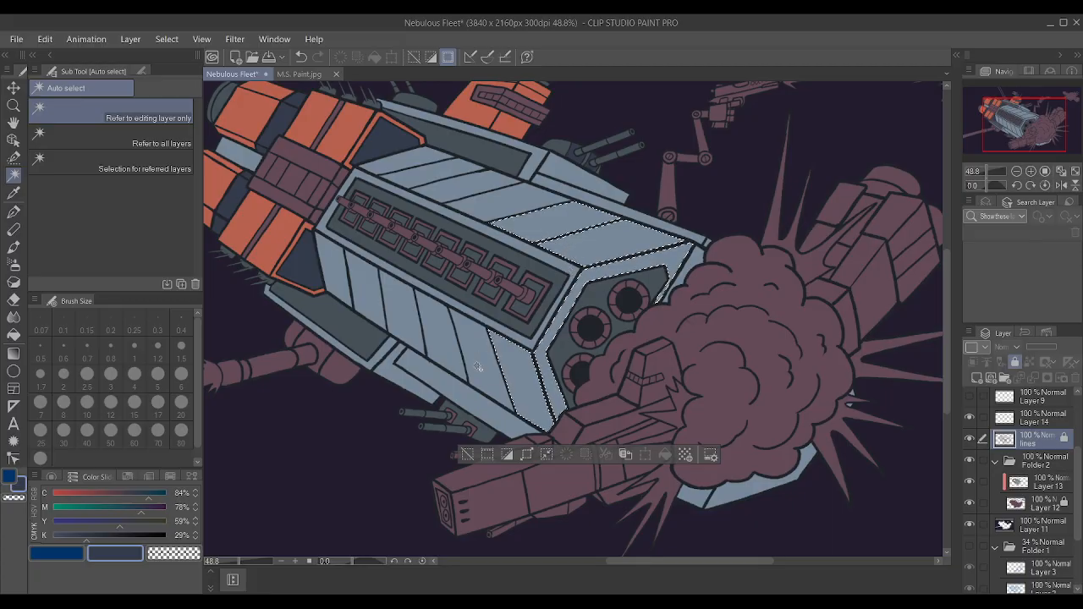
left_click(478, 369, "shift")
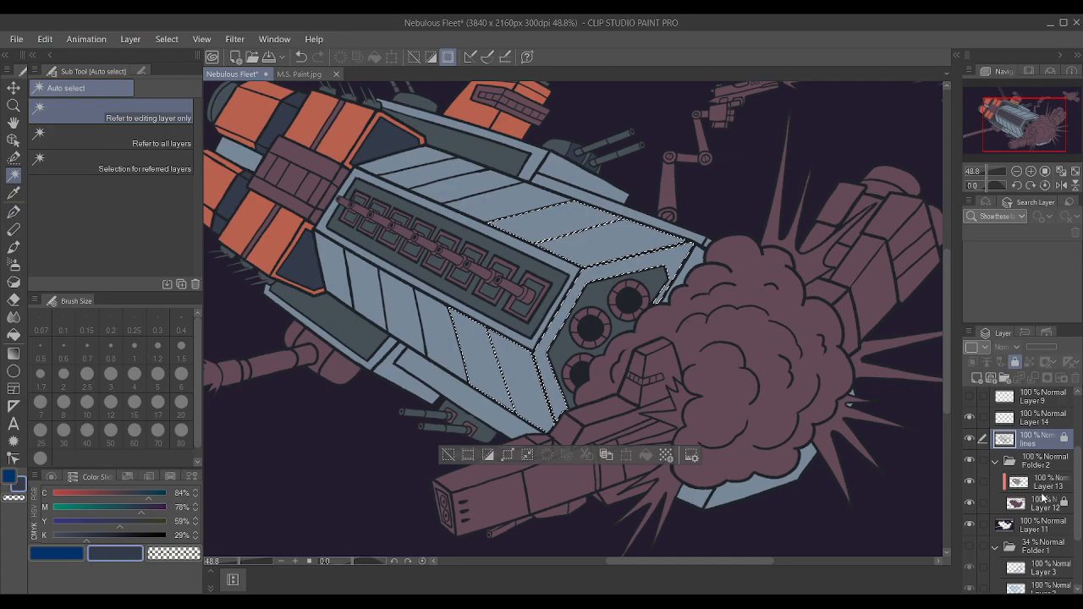
Paint the selected rim and striped panels on Layer 13 with orange sampled from the engines and clear the selection.
left_click(1039, 482)
left_click(13, 193)
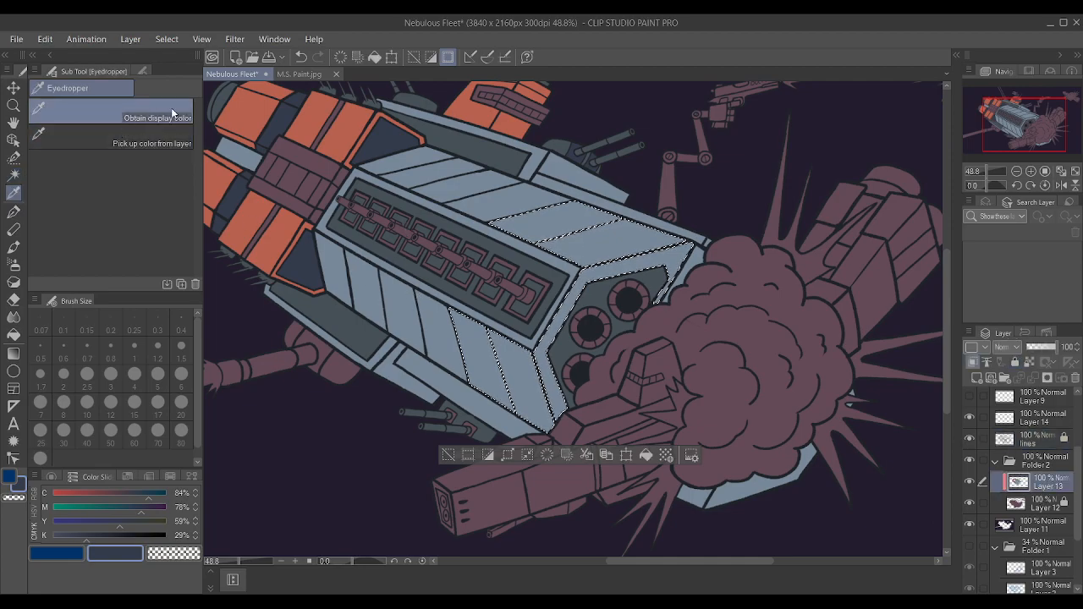
left_click(341, 123)
left_click(14, 176)
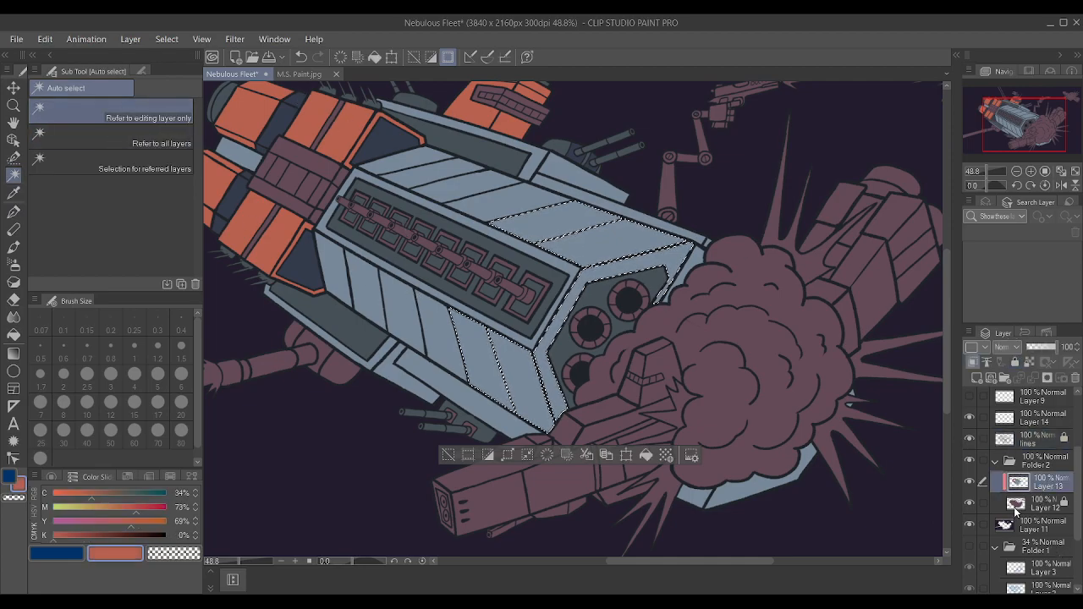
key("p")
left_click_drag(647, 325, 578, 422)
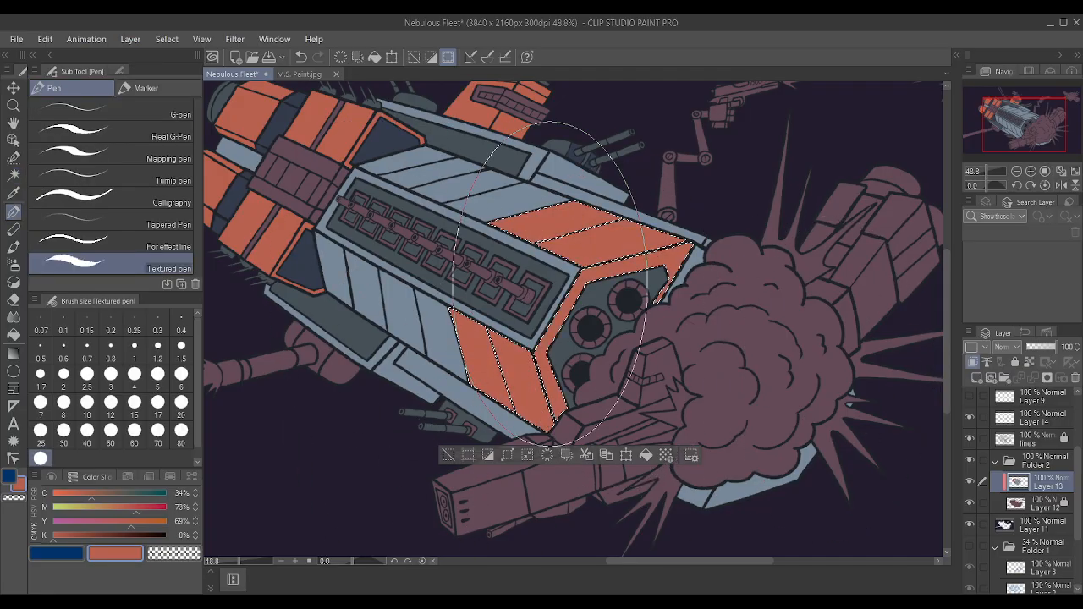
key("ctrl+d")
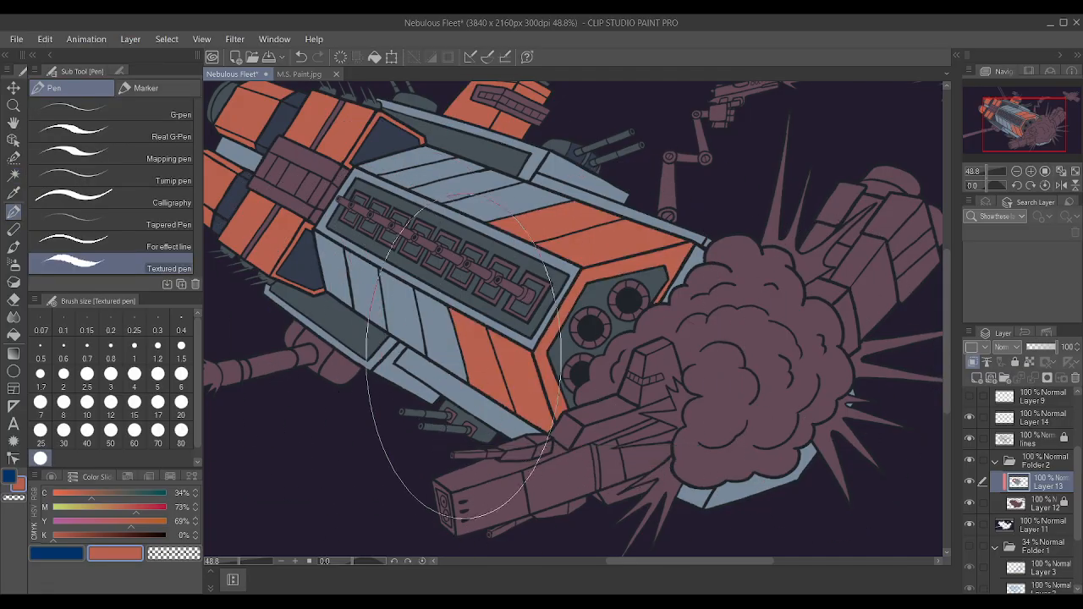
Auto-select the frame around the long hull recess on the lines layer, paint it orange on Layer 13 and clear the selection.
scroll(385, 345, "down", 5)
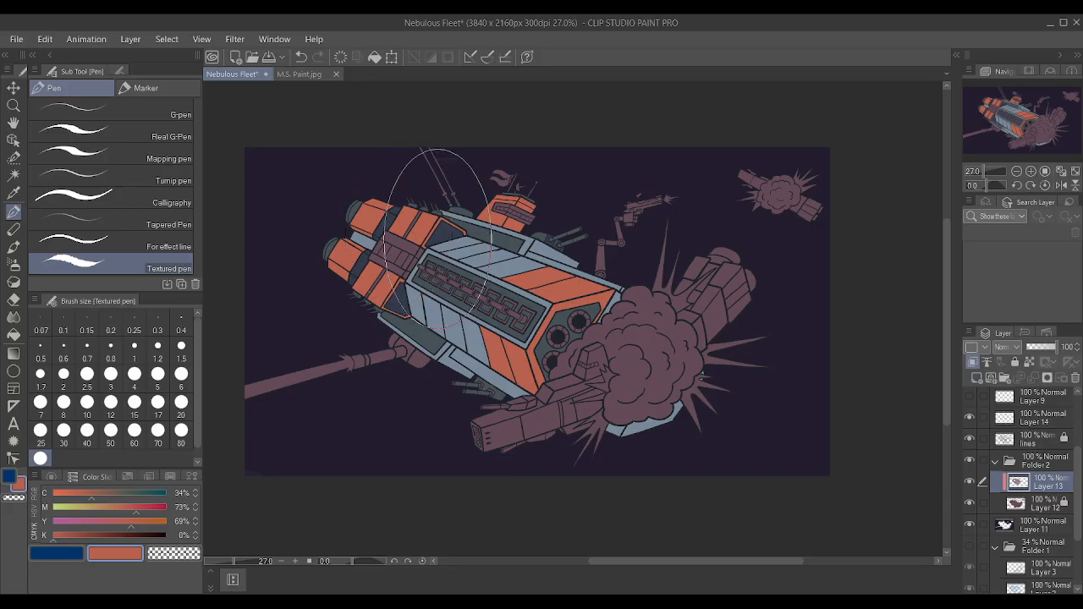
scroll(436, 232, "up", 2)
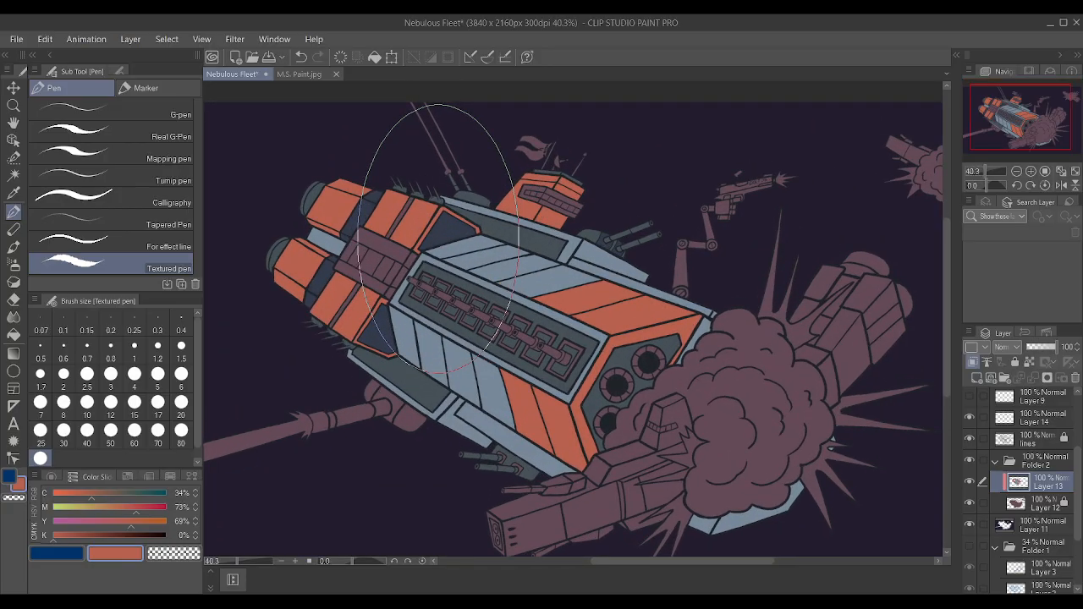
left_click(13, 174)
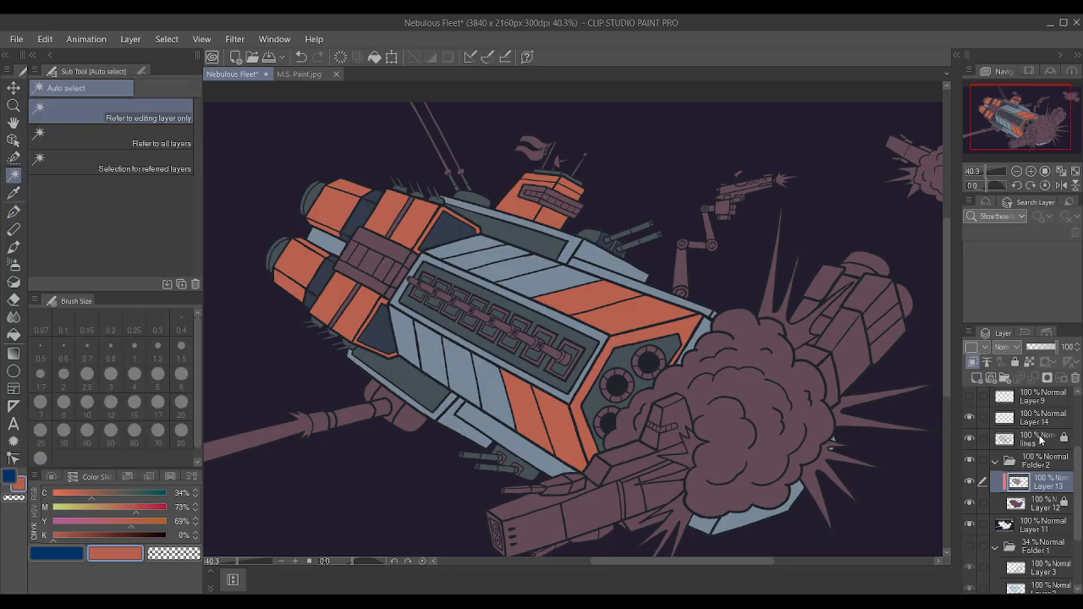
left_click(1041, 438)
left_click(603, 336)
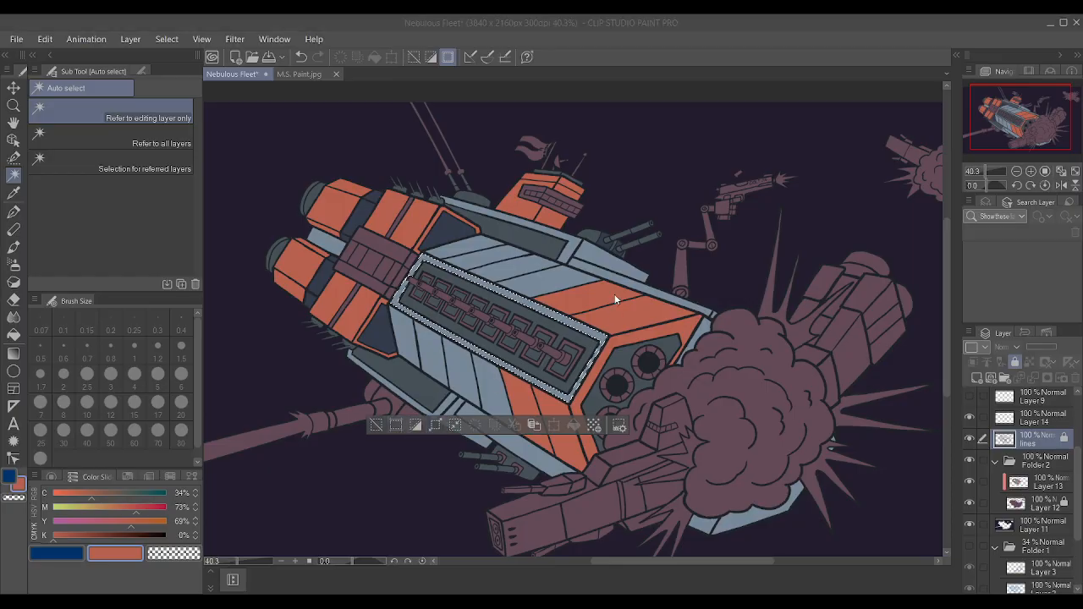
left_click(1010, 480)
left_click(14, 210)
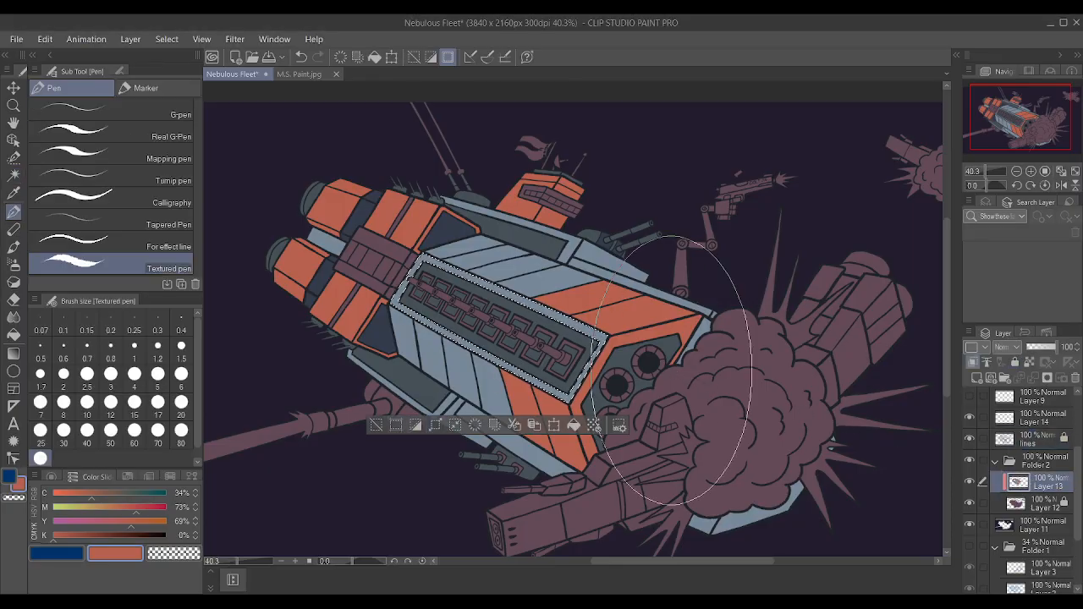
key("ctrl+d")
scroll(492, 312, "down", 1)
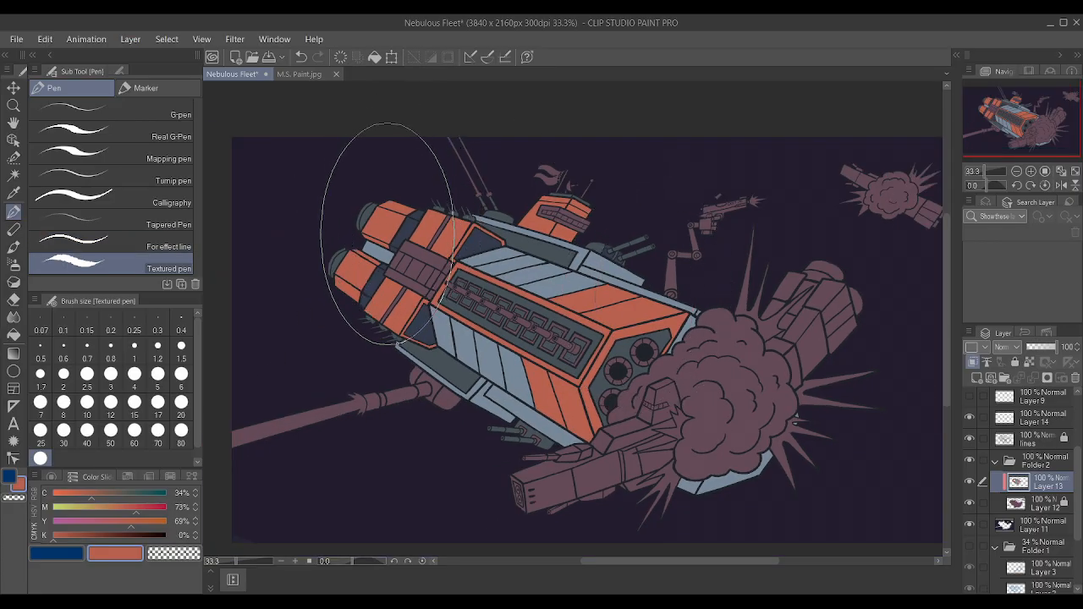
scroll(372, 211, "up", 1)
scroll(372, 209, "up", 3)
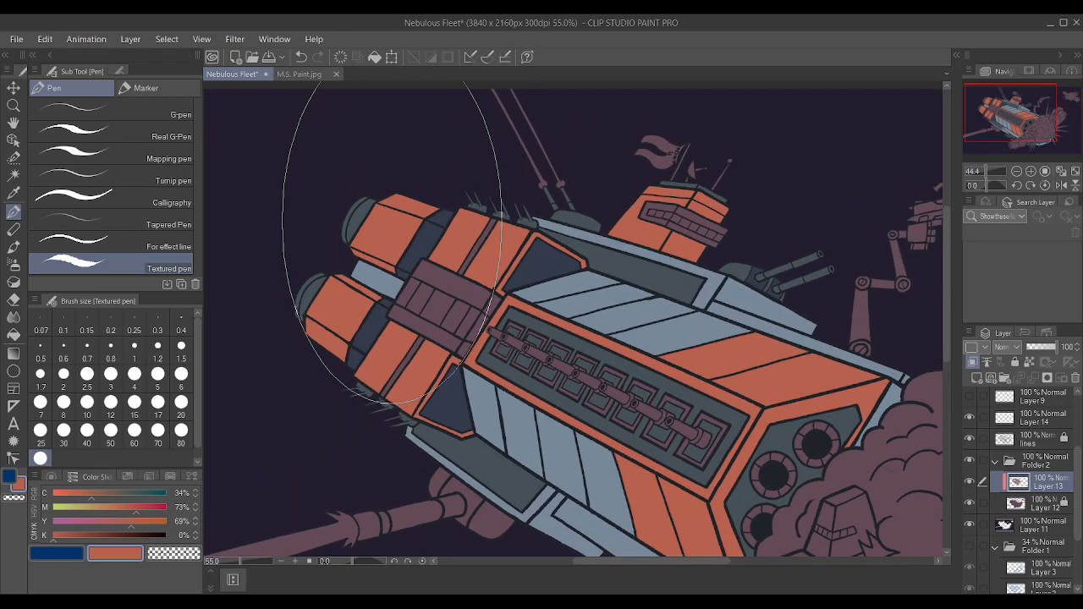
scroll(401, 219, "down", 2)
scroll(487, 237, "up", 1)
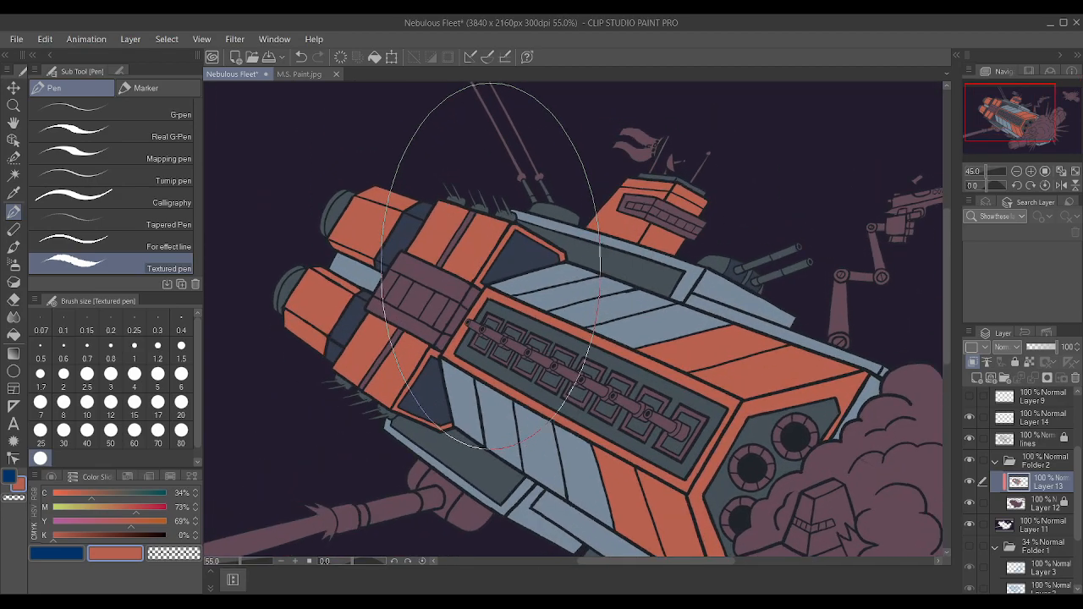
Auto-select the grey-blue panel between the engines on the lines layer, paint it slate sampled from the hull's recessed side panel on Layer 13, and deselect.
left_click(14, 175)
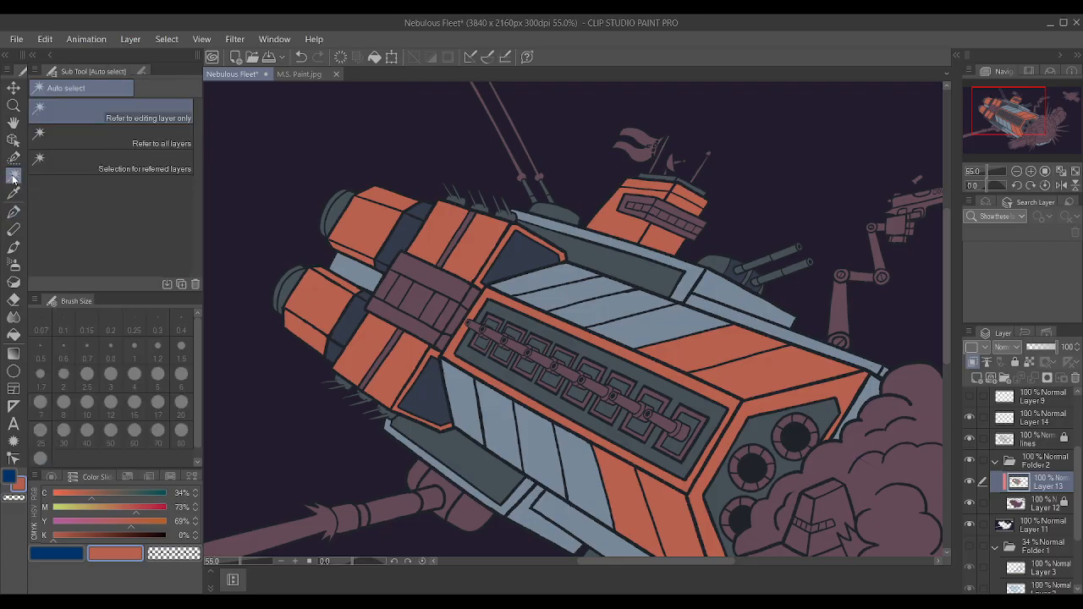
scroll(584, 306, "down", 3)
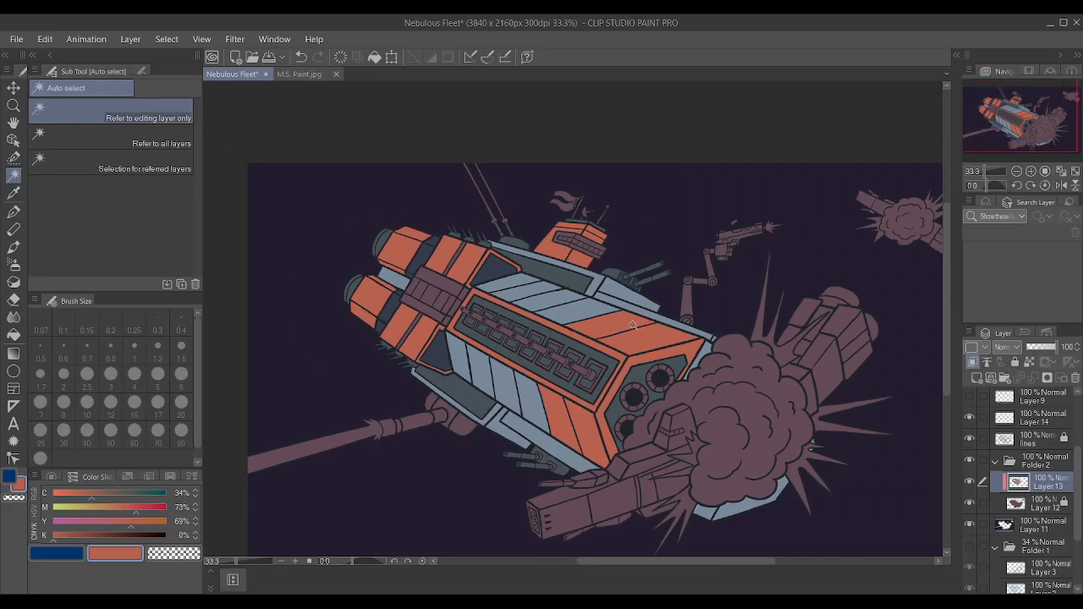
scroll(633, 325, "up", 1)
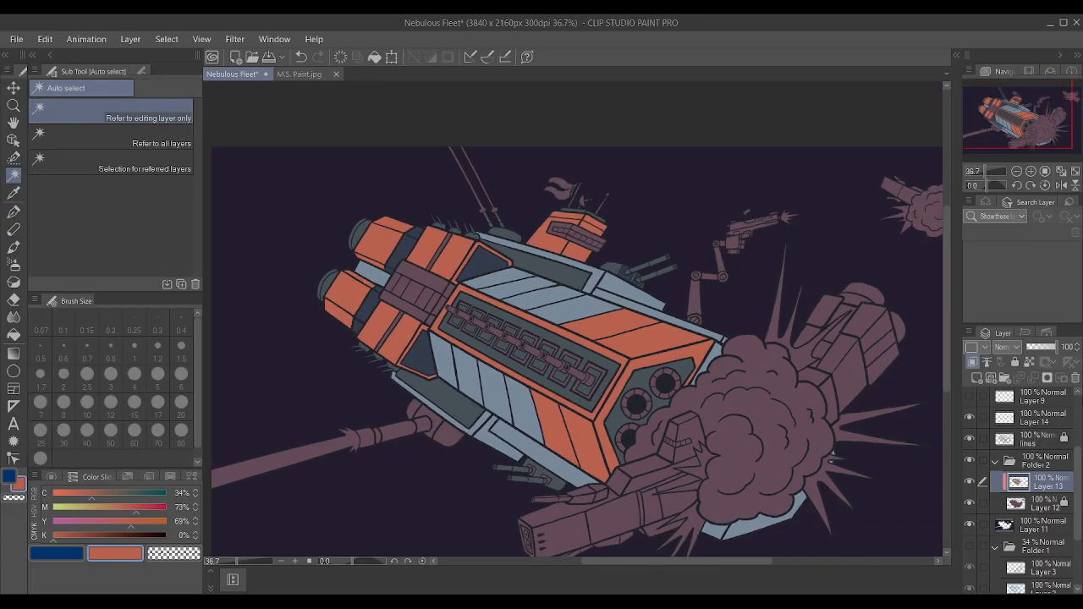
left_click(1037, 437)
left_click(371, 274)
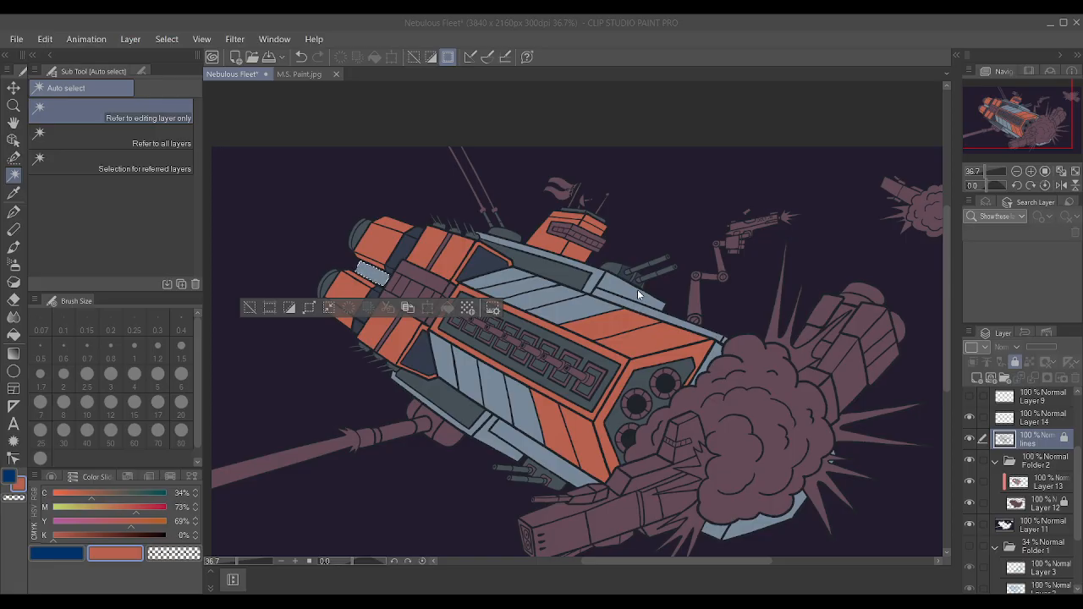
left_click(1022, 491)
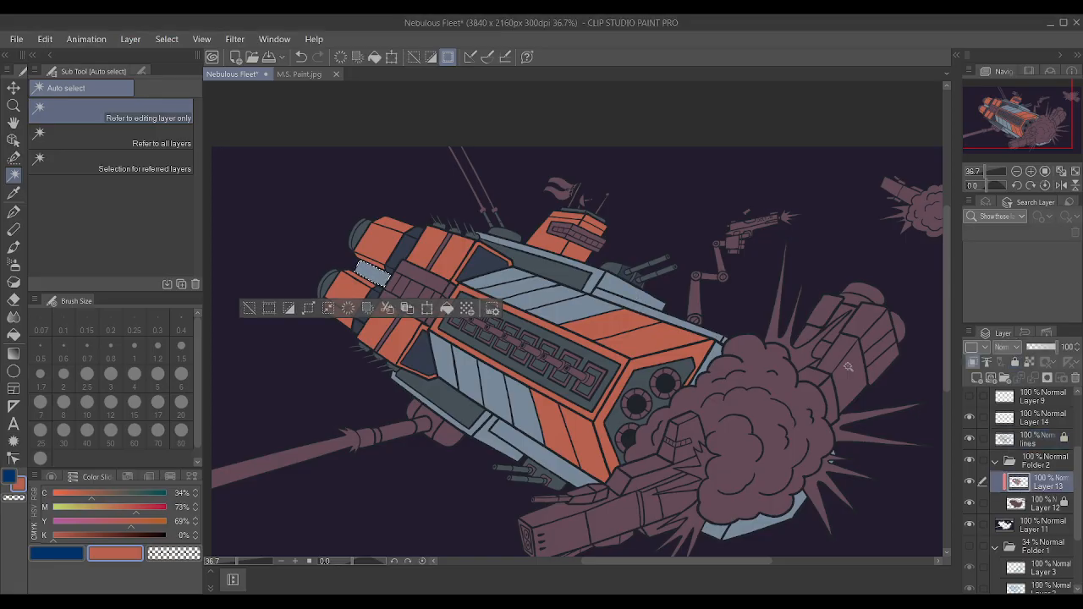
key("i")
left_click(559, 260)
key("p")
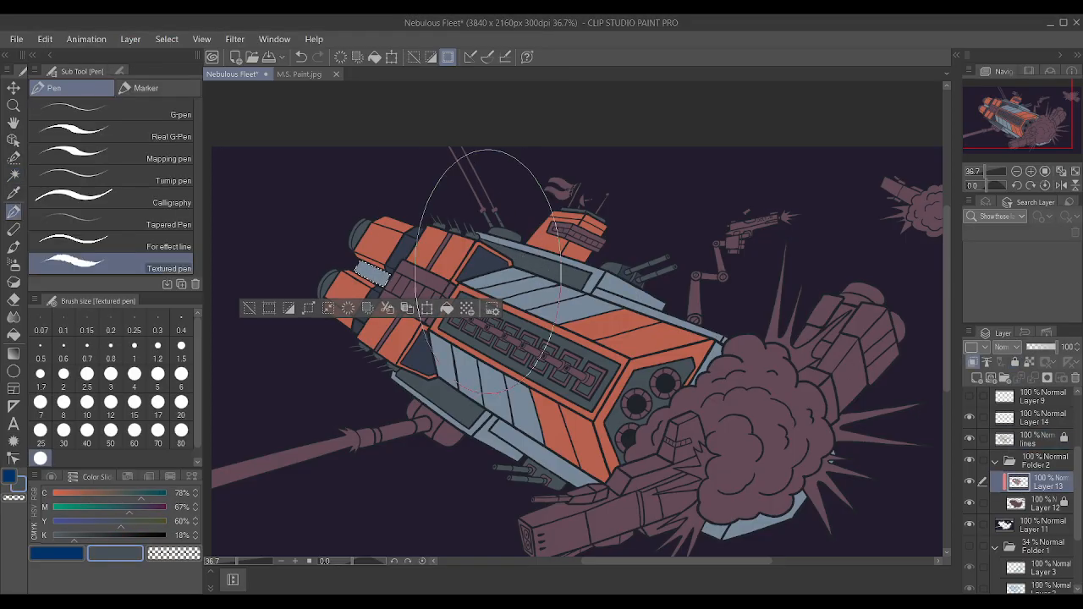
key("ctrl+d")
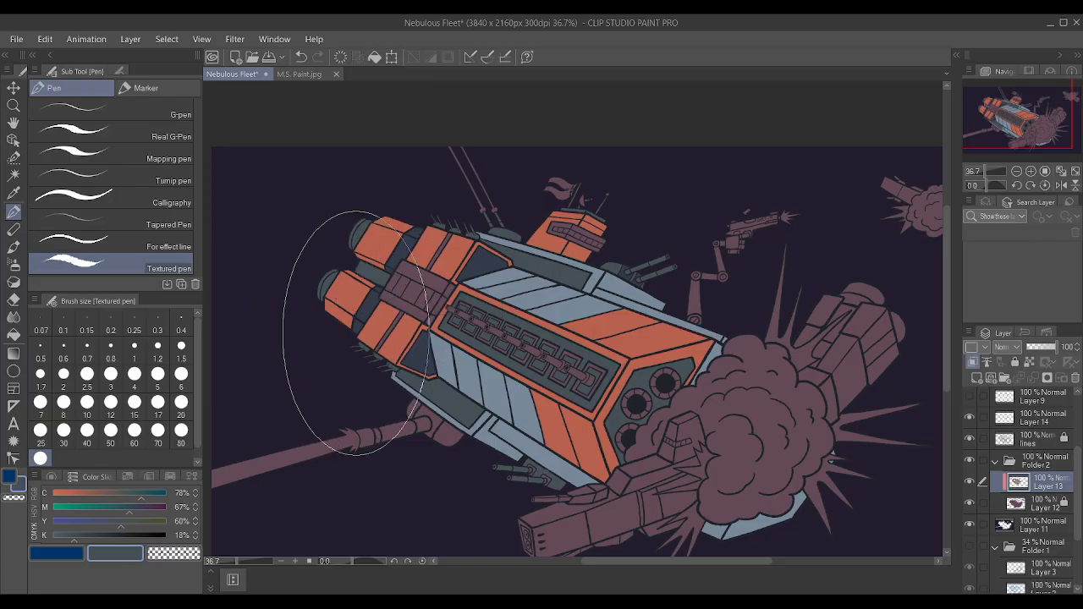
Sample the navy from the hull's dark front-corner panel and raise its black (K) value to 35%.
scroll(372, 325, "down", 2)
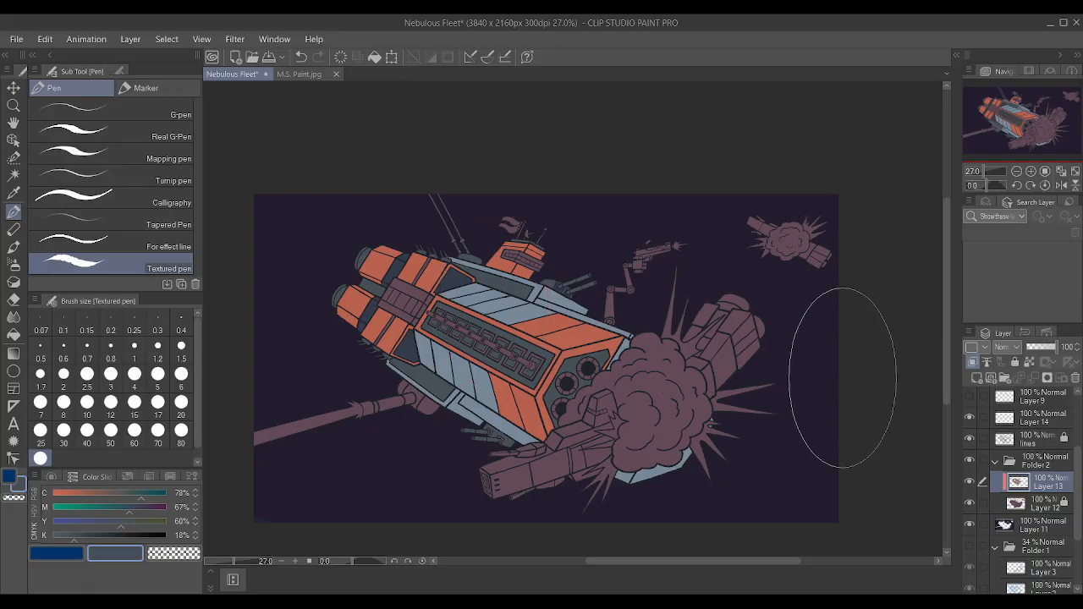
scroll(677, 377, "up", 1)
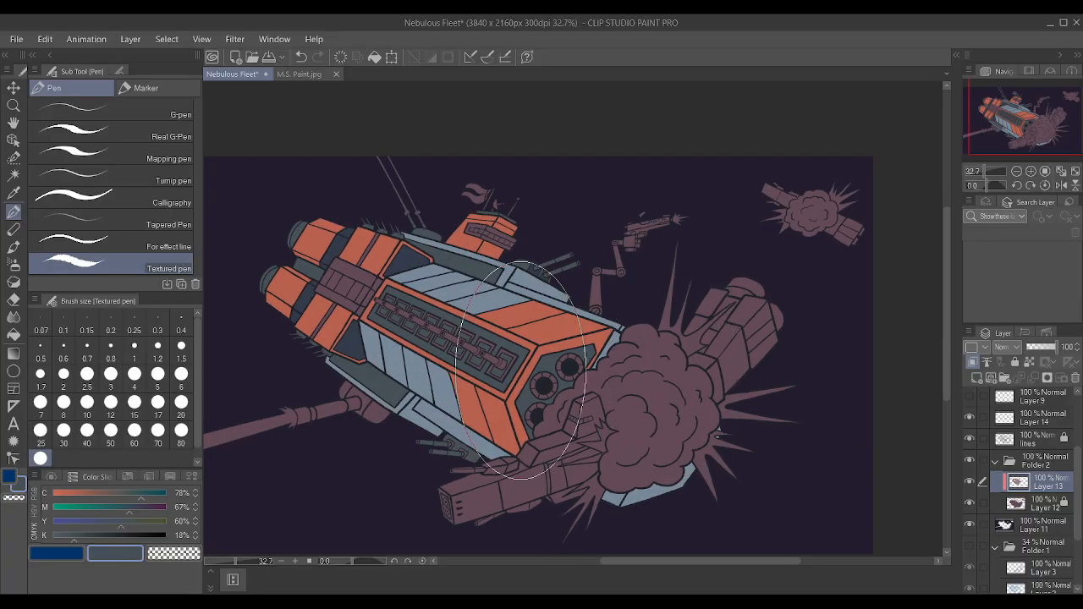
scroll(413, 368, "up", 1)
left_click(7, 177)
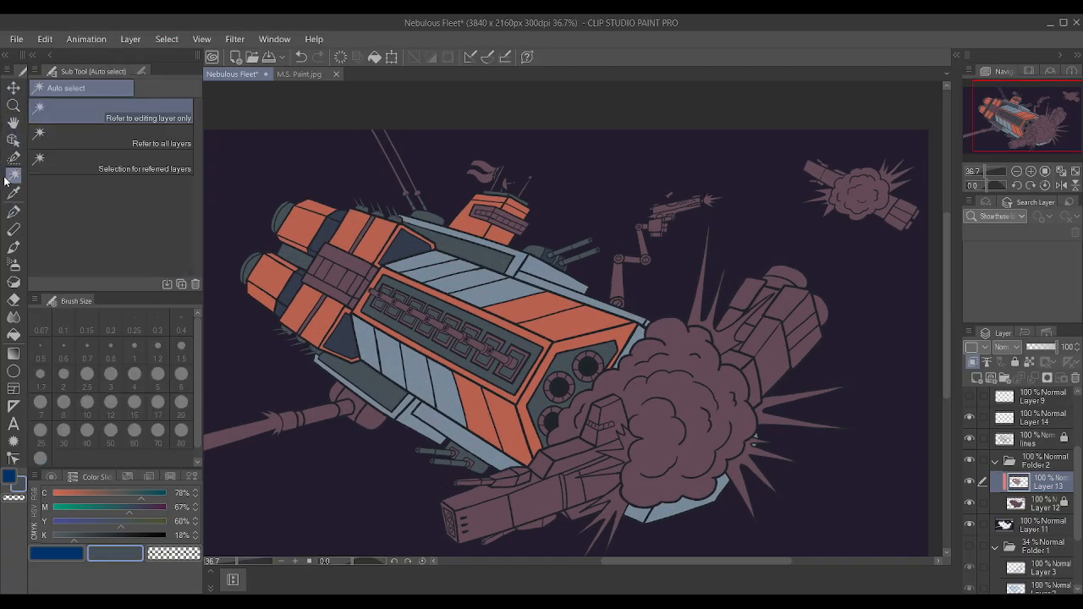
scroll(298, 289, "up", 4)
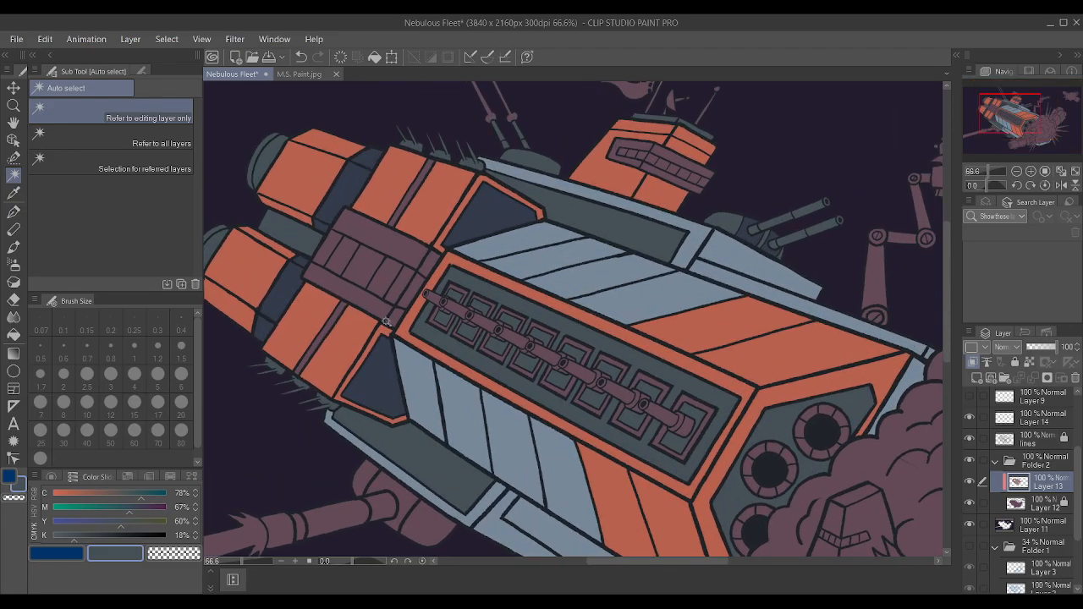
key("i")
left_click(366, 381, "alt")
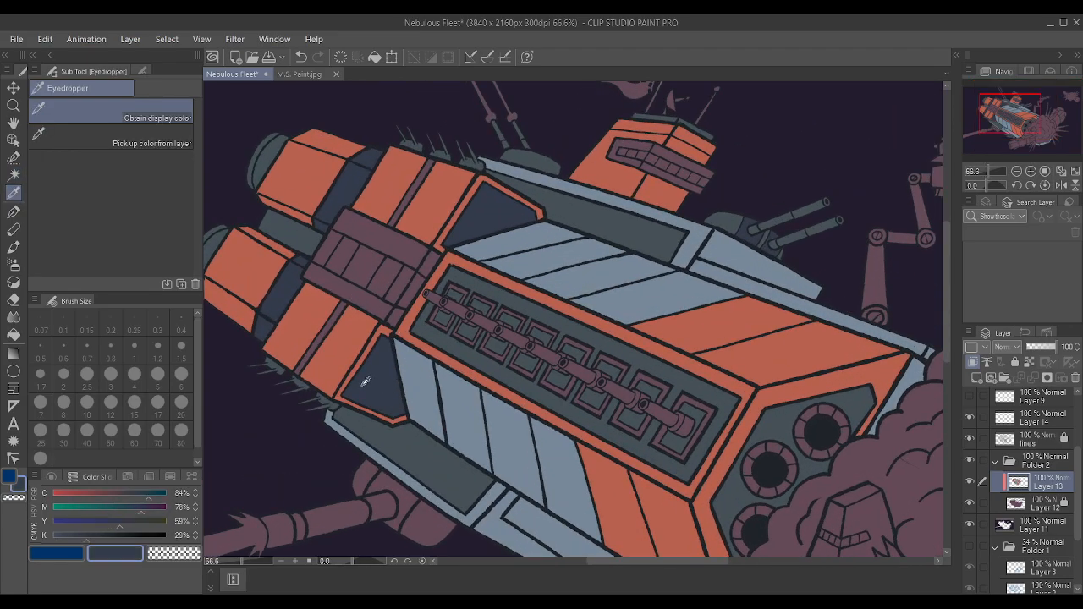
scroll(221, 524, "down", 5)
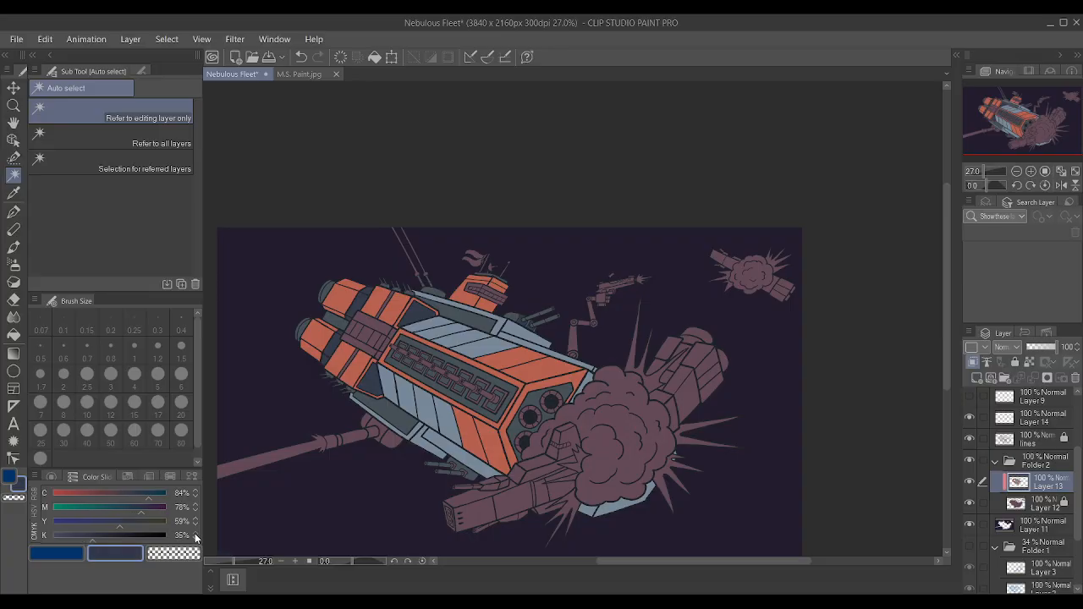
scroll(708, 523, "up", 1)
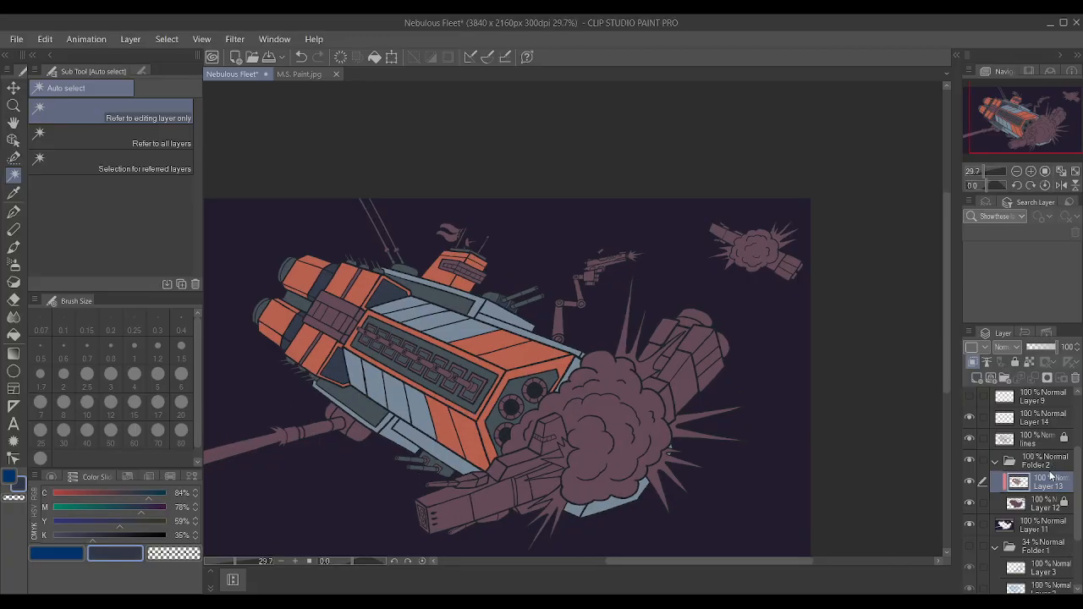
Auto-select the two navy corner panels, the navy engine bands and the gun turret's front panels on the lines layer.
left_click(1040, 435)
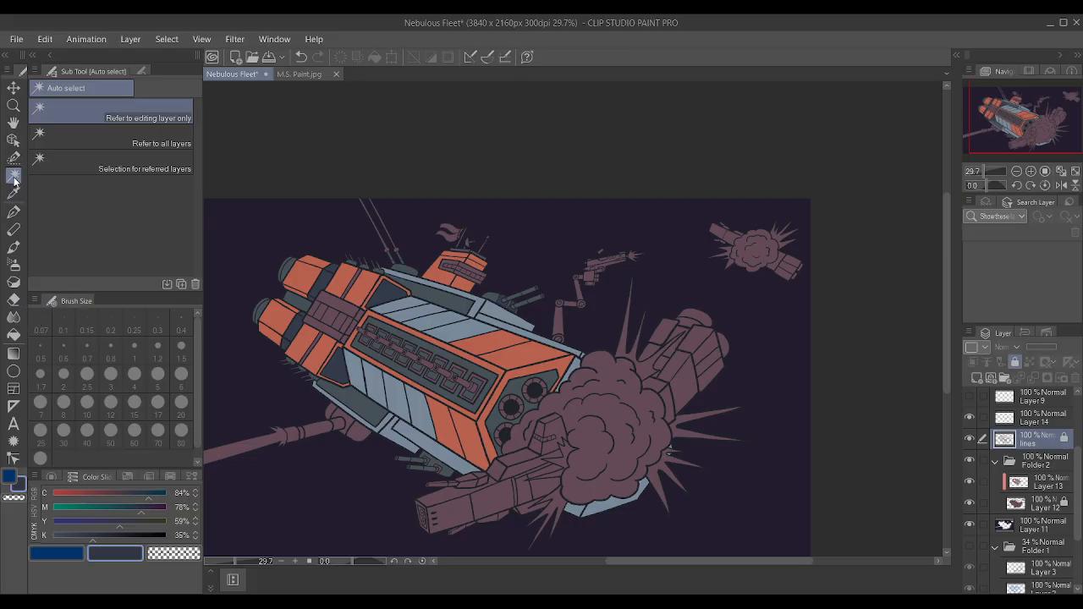
scroll(379, 281, "up", 1)
left_click(388, 293)
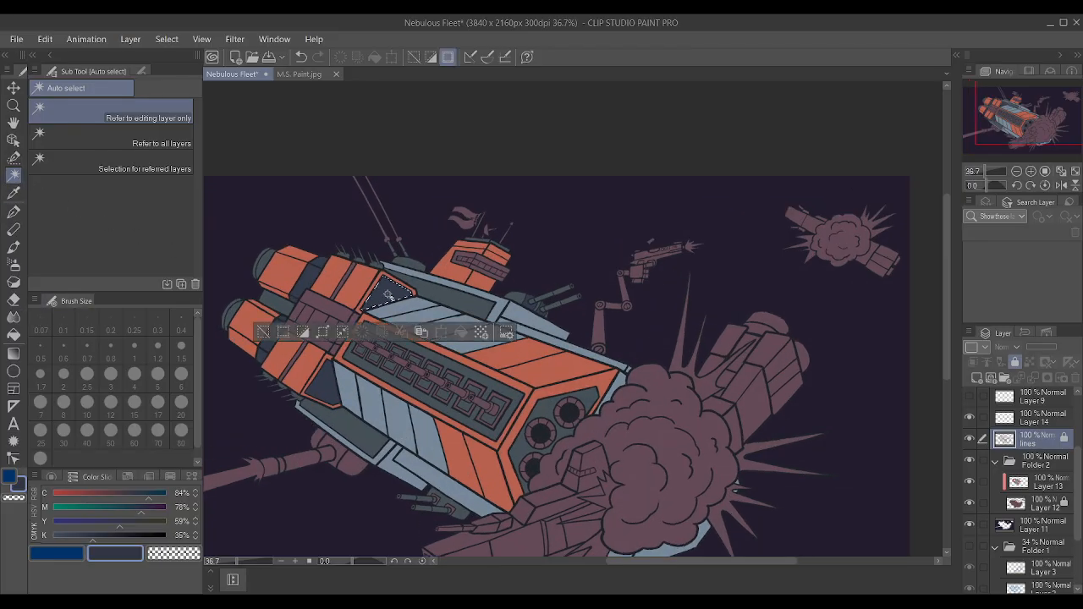
left_click(327, 396, "shift")
left_click(275, 340, "shift")
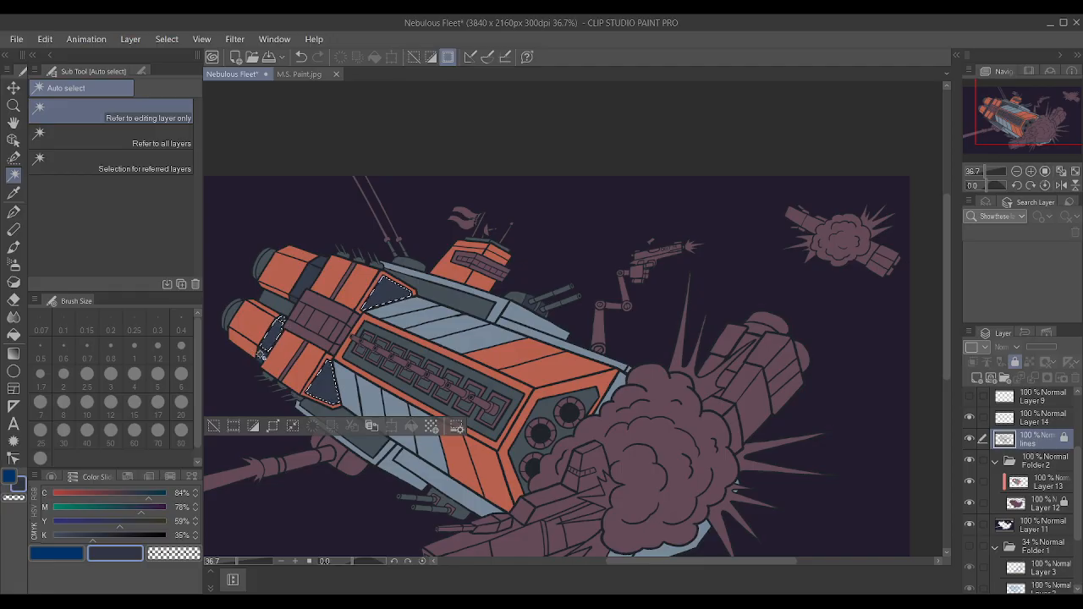
left_click(301, 294, "shift")
left_click(531, 305, "shift")
scroll(531, 305, "up", 5)
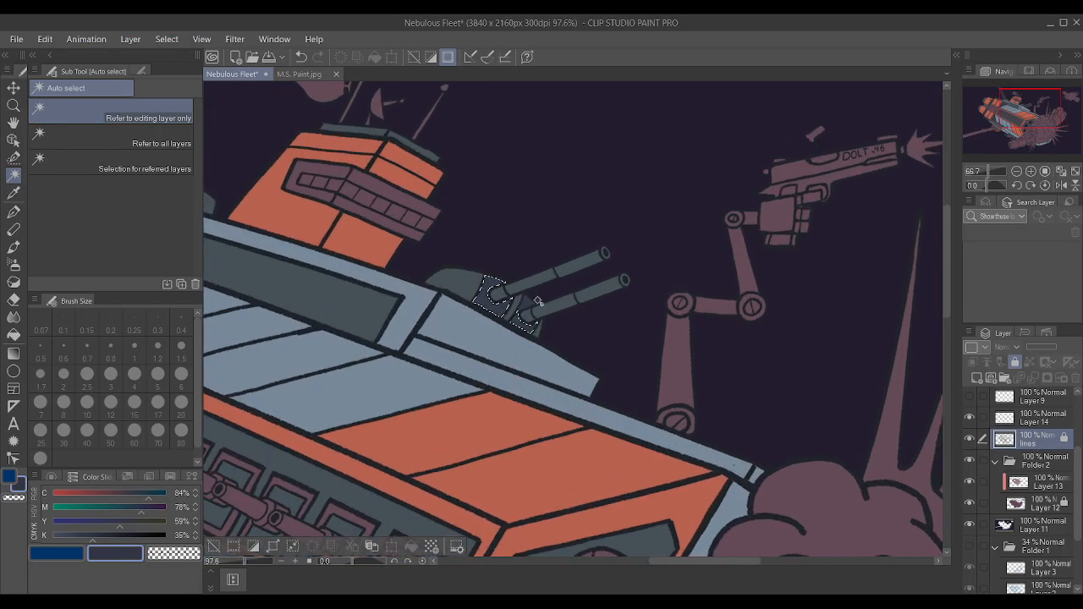
scroll(519, 307, "down", 5)
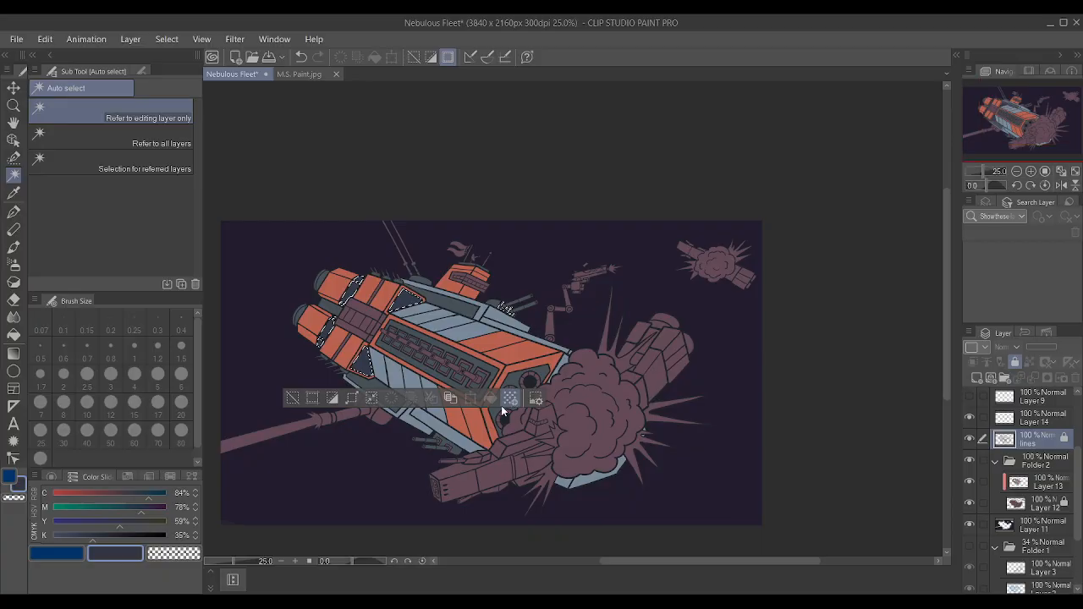
Add all the small rectangular insets along the pipe in the long hull recess to the selection.
scroll(372, 251, "up", 3)
scroll(615, 442, "up", 2)
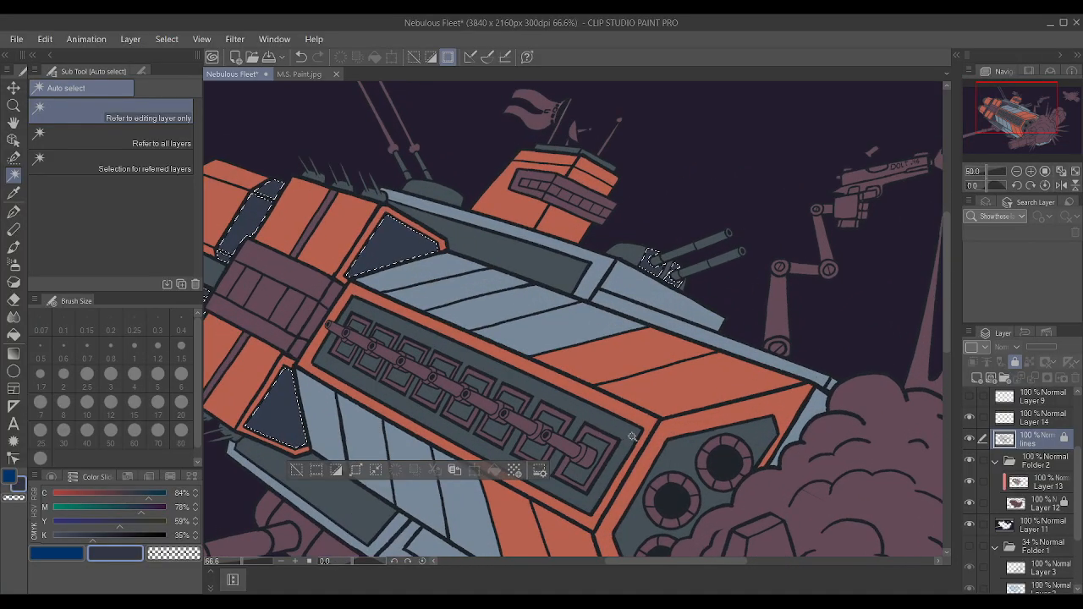
left_click(600, 445)
left_click(551, 427)
left_click(516, 407)
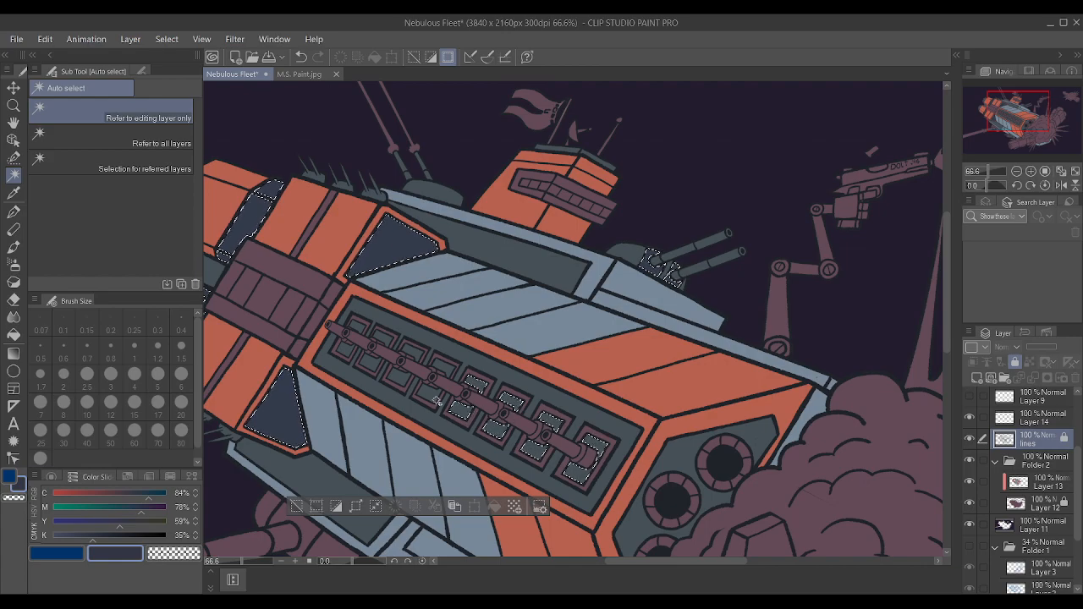
left_click(438, 373)
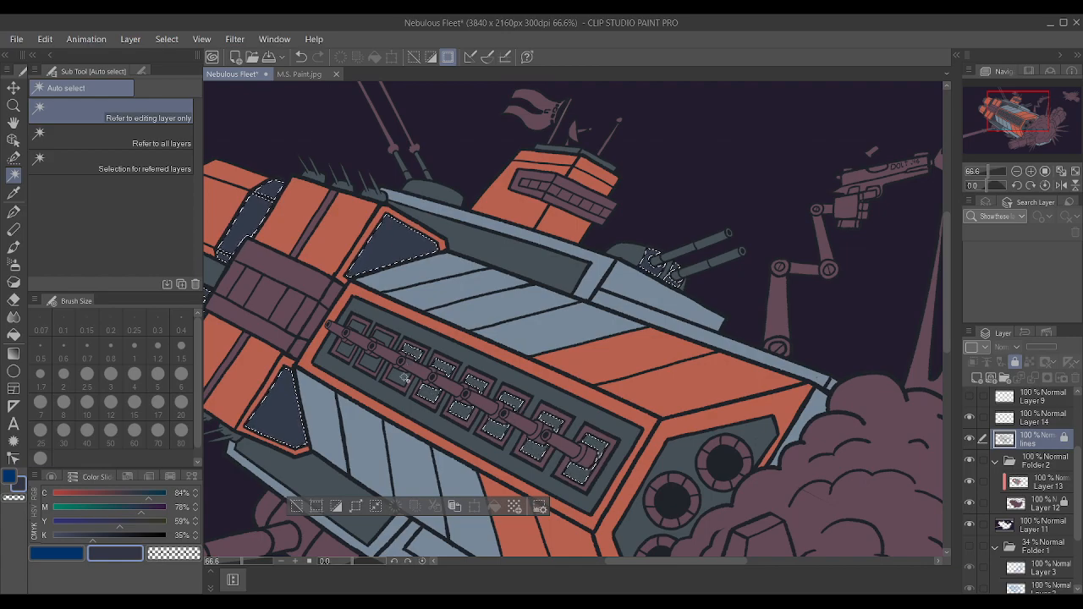
left_click(372, 366)
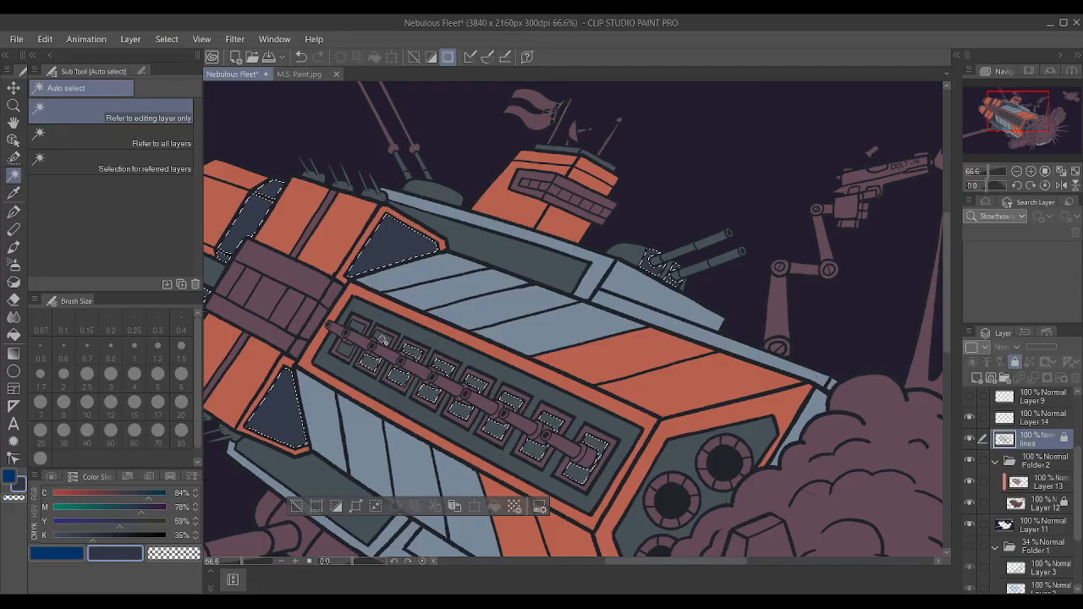
left_click(346, 352)
Expand the selection, paint it on Layer 13 with the darkened navy and deselect.
left_click(357, 507)
left_click(612, 288)
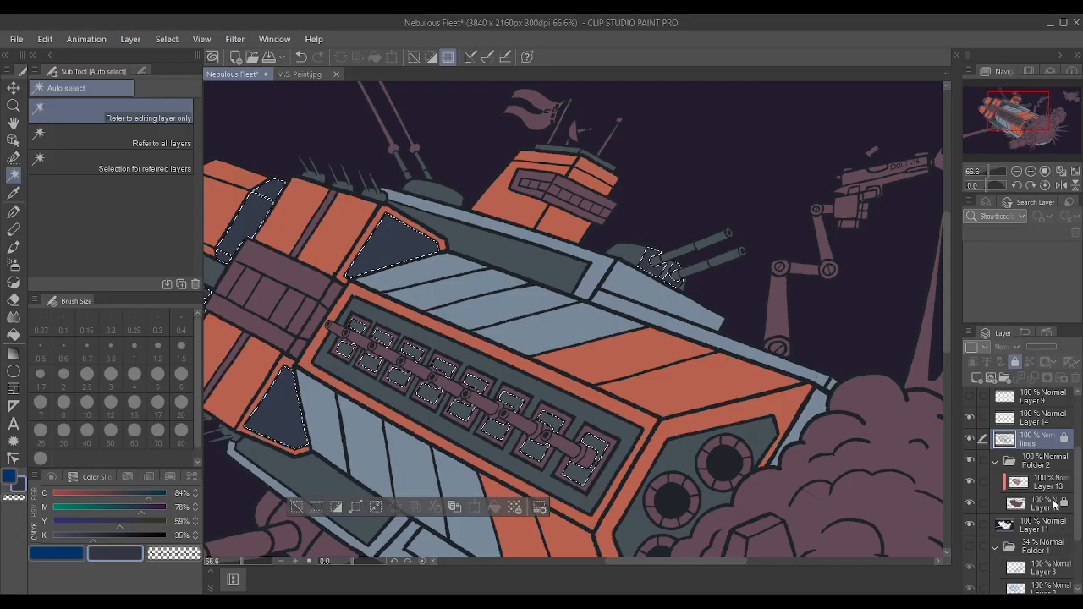
left_click(1040, 489)
scroll(846, 406, "down", 2)
key("p")
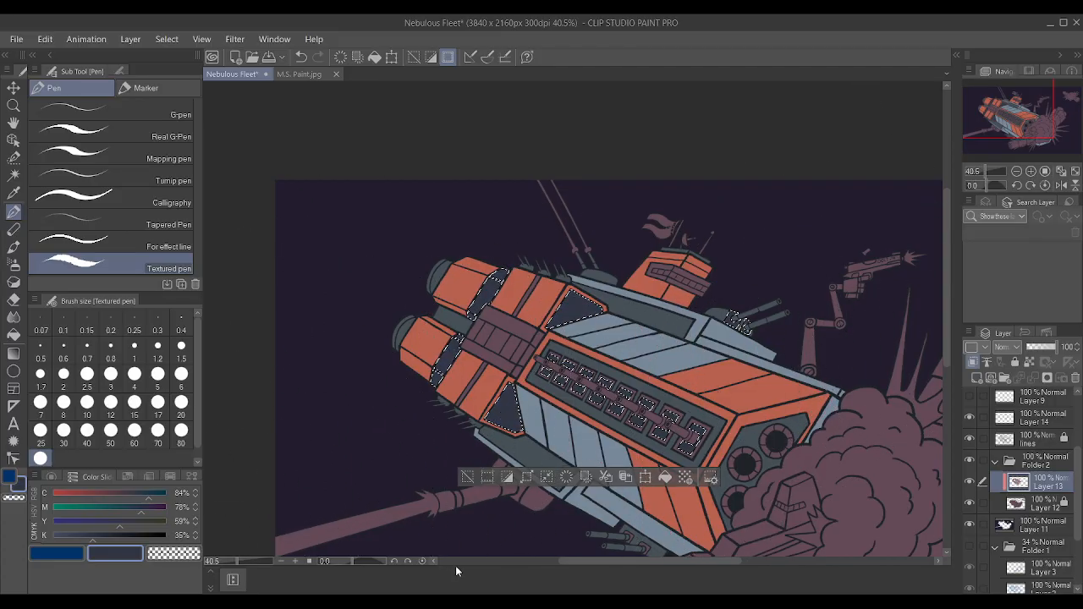
key("ctrl+d")
Auto-select the frame around the tower's window strip on the lines layer and expand the selection.
scroll(505, 473, "down", 1)
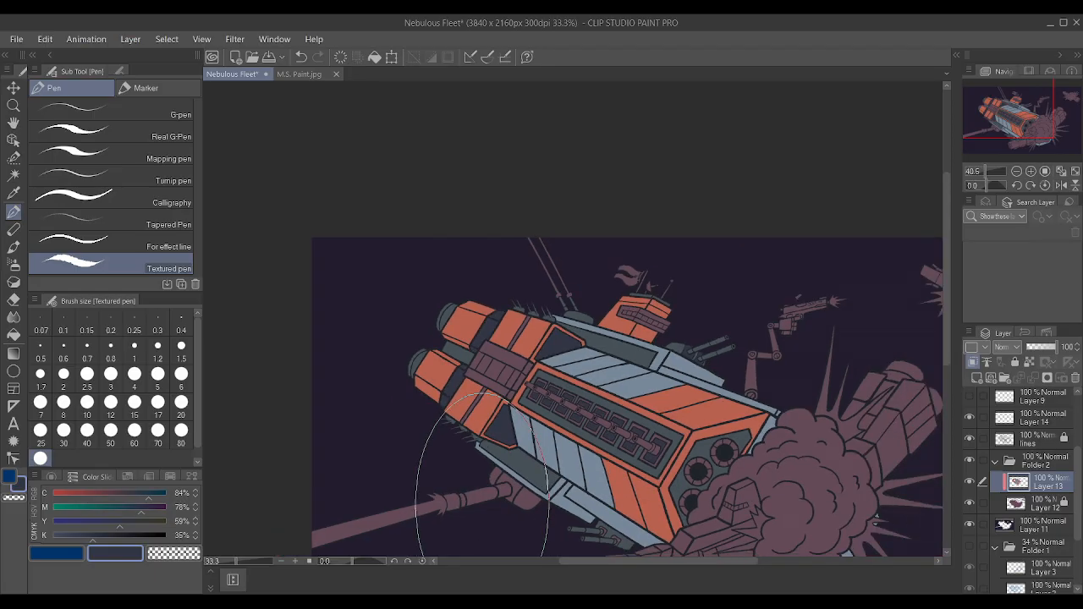
scroll(723, 432, "down", 3)
scroll(857, 425, "up", 2)
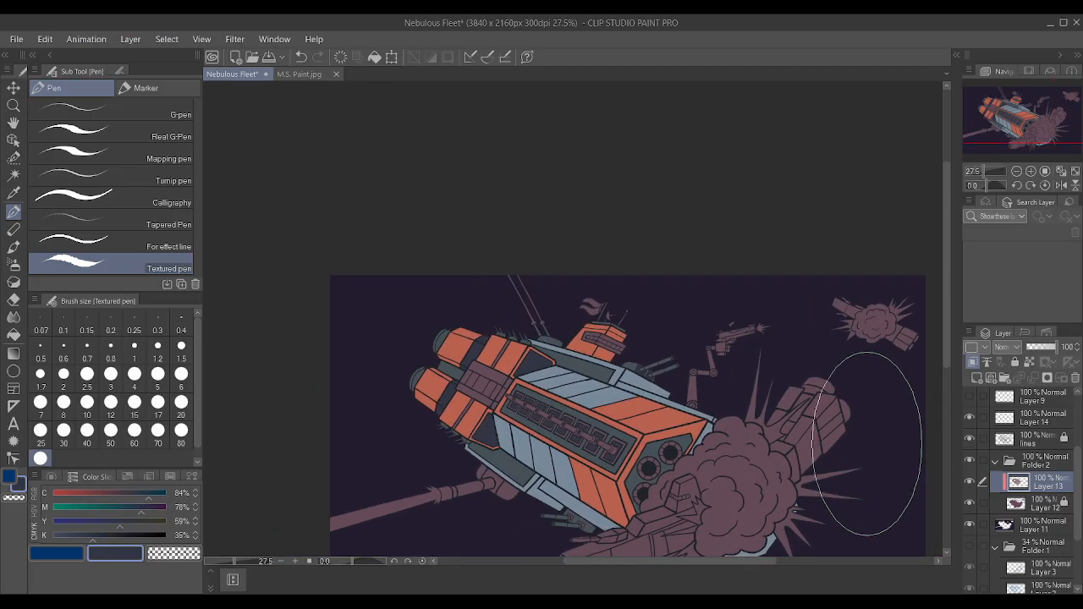
scroll(865, 435, "up", 2)
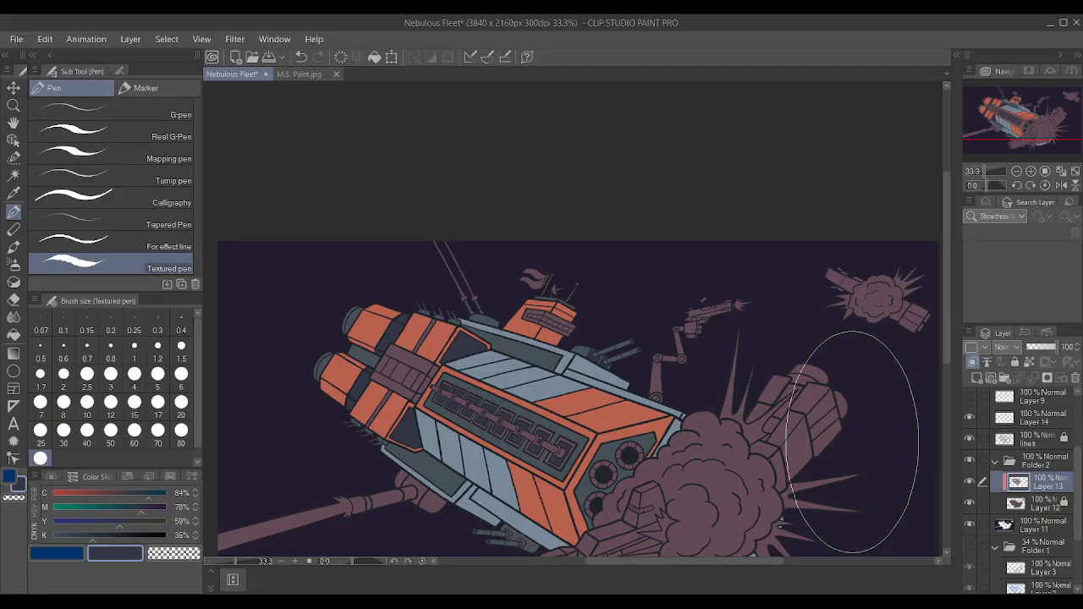
scroll(880, 406, "up", 5)
key("w")
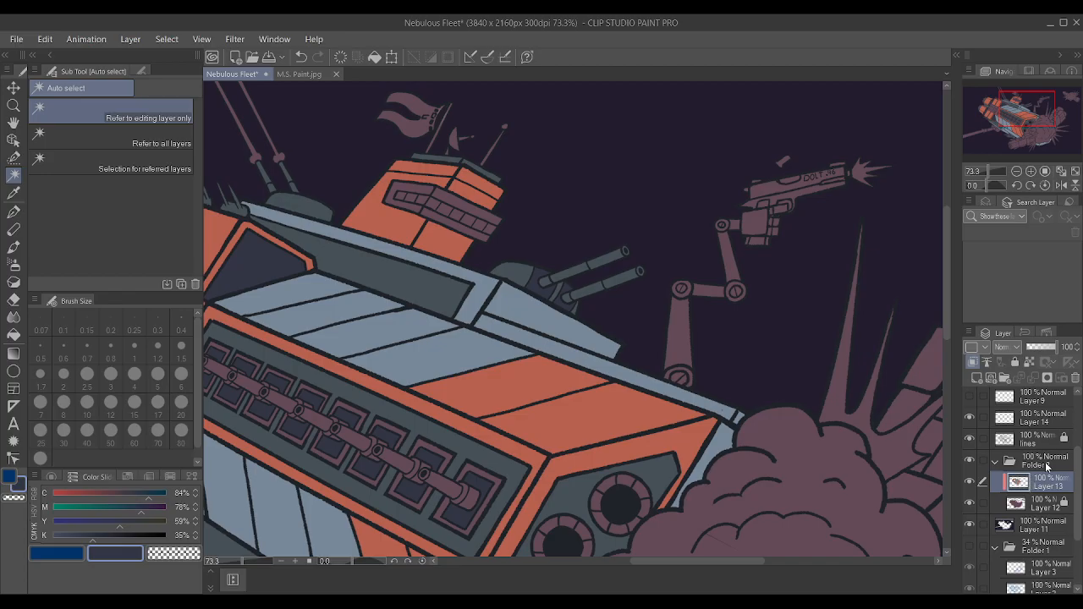
left_click(1027, 439)
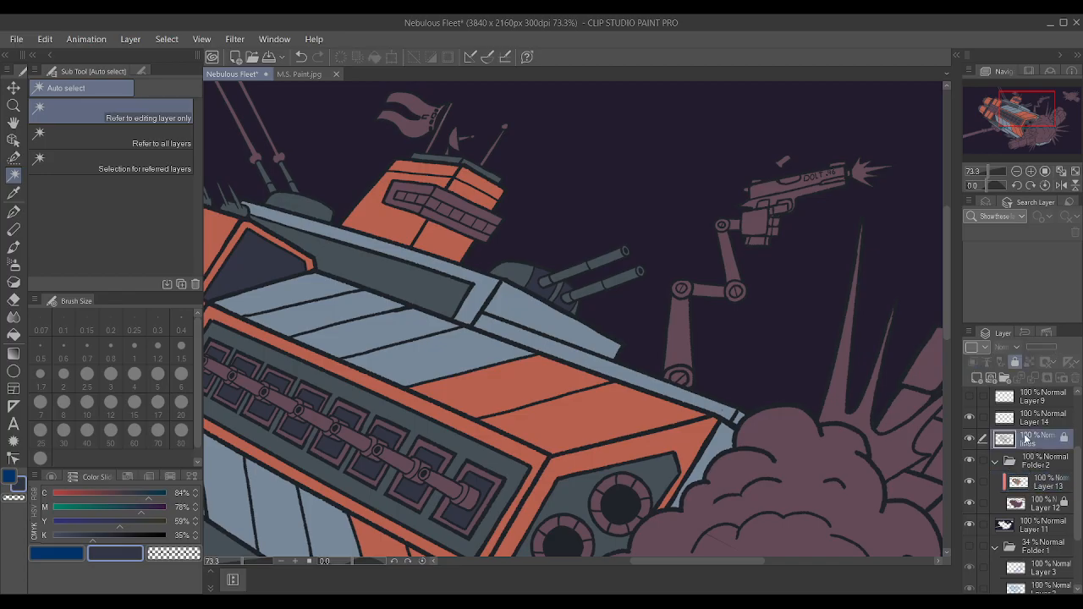
left_click(429, 217)
left_click(421, 209, "shift")
left_click(444, 198, "shift")
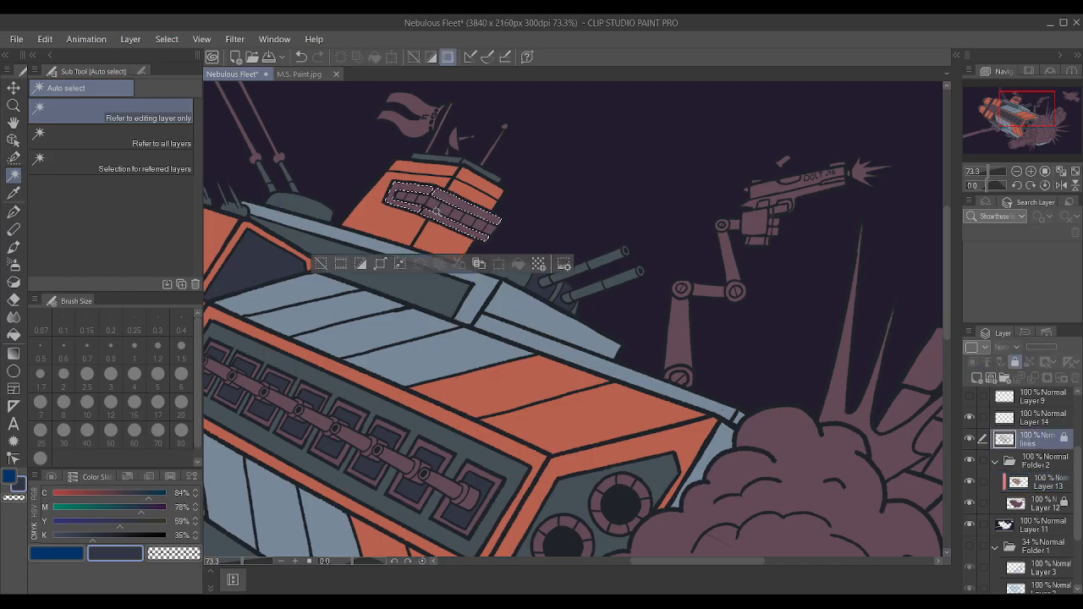
left_click(648, 291)
Paint the tower's window frame on Layer 13 with orange sampled from a hull stripe and clear the selection.
left_click(1027, 485)
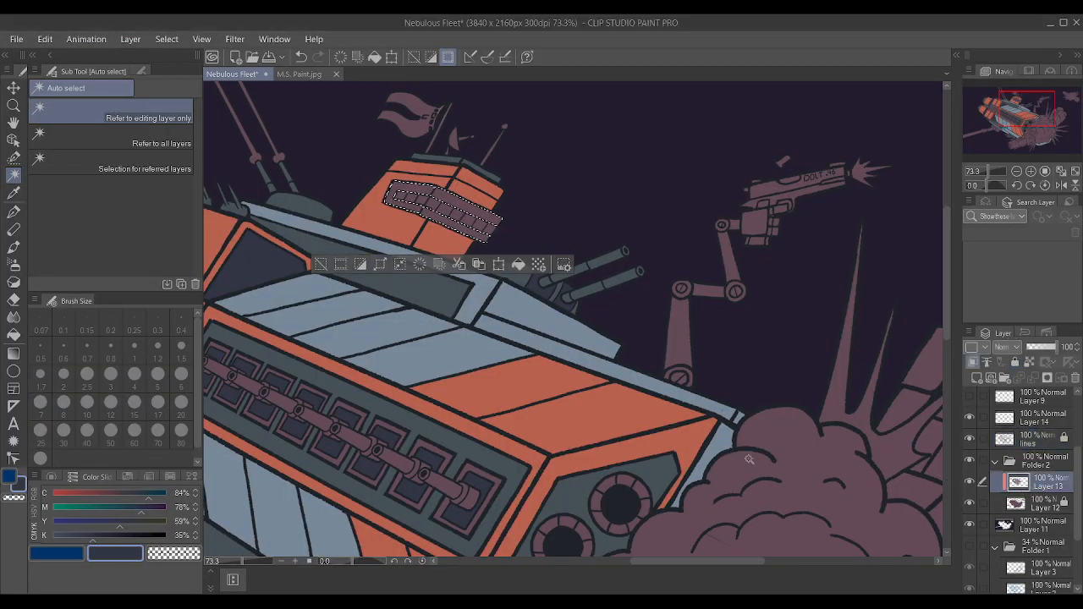
left_click(617, 406, "alt")
key("p")
mouse_move(513, 284)
left_mouse_down()
mouse_move(501, 242)
mouse_move(460, 188)
left_mouse_up()
key("ctrl+d")
scroll(460, 254, "down", 2)
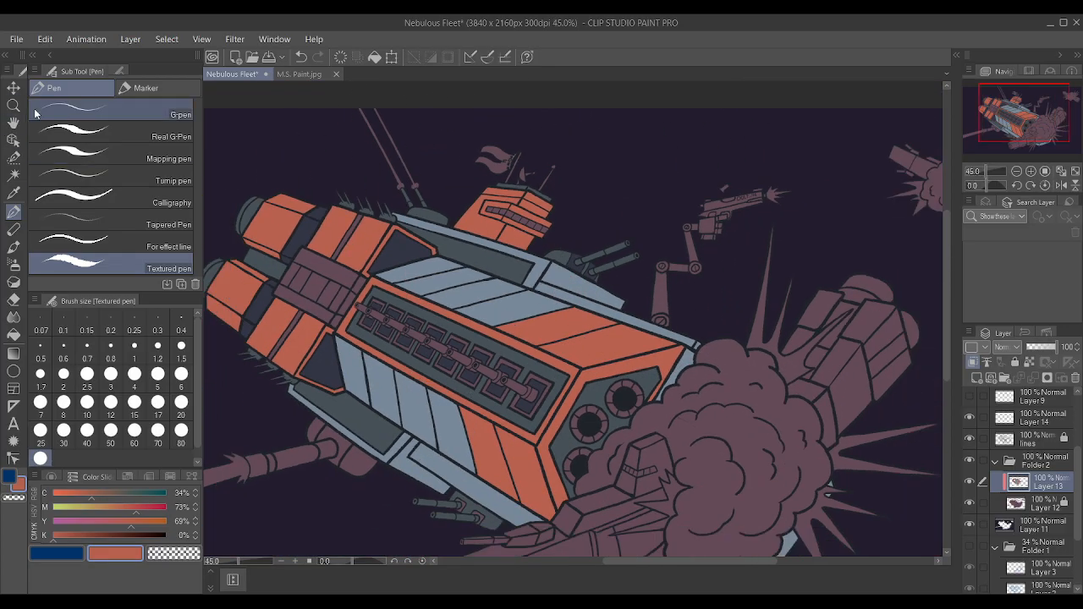
Auto-select the two navy front panels of the gun turret beside the tower, using the lines layer.
left_click(15, 175)
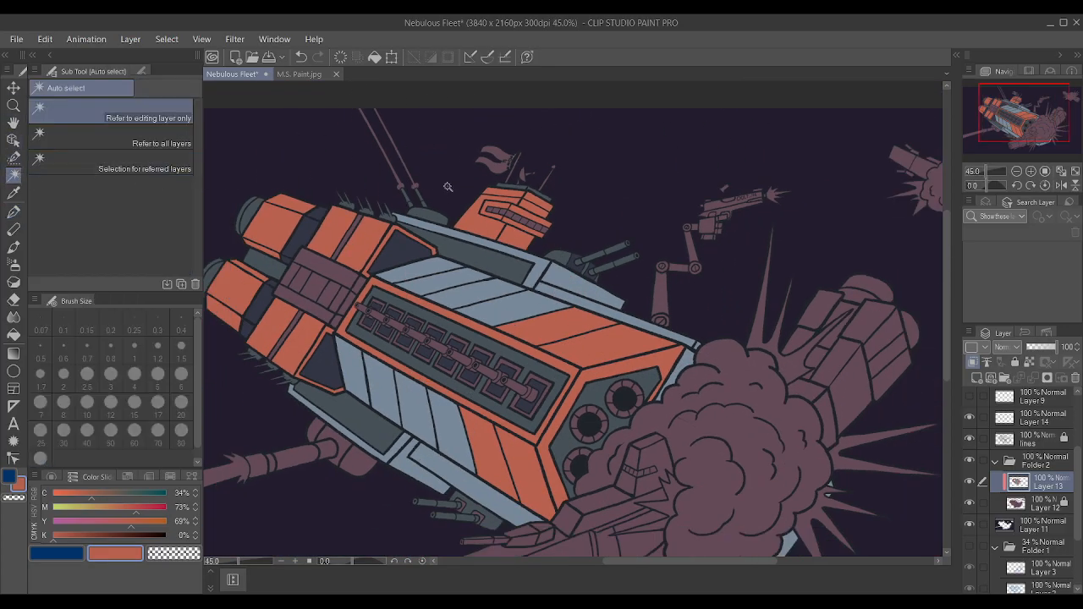
scroll(523, 181, "up", 2)
scroll(522, 180, "up", 1)
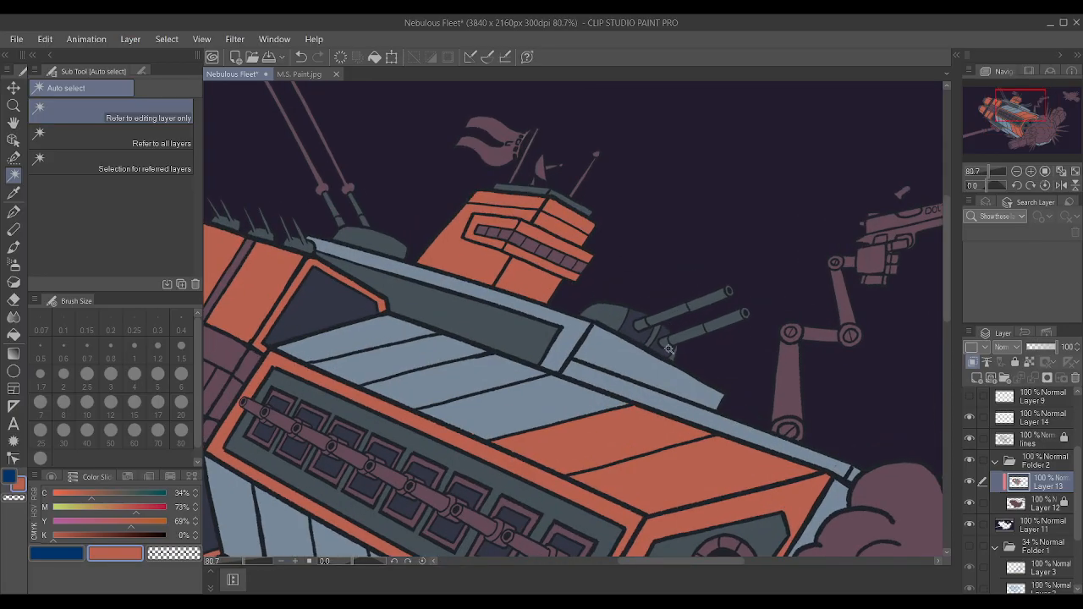
left_click(1026, 444)
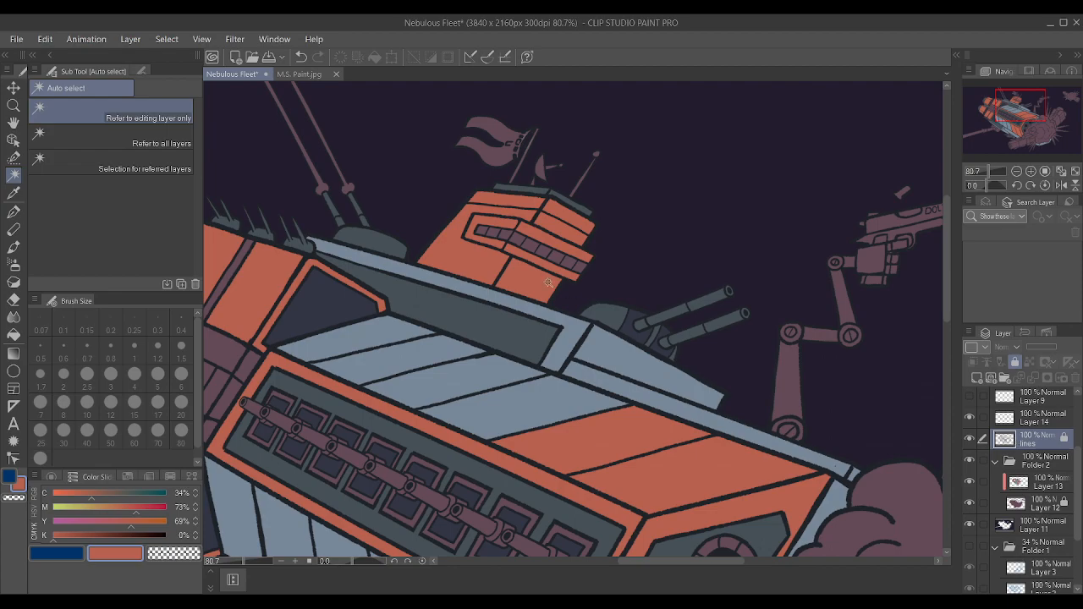
left_click(660, 348)
left_click(638, 334, "shift")
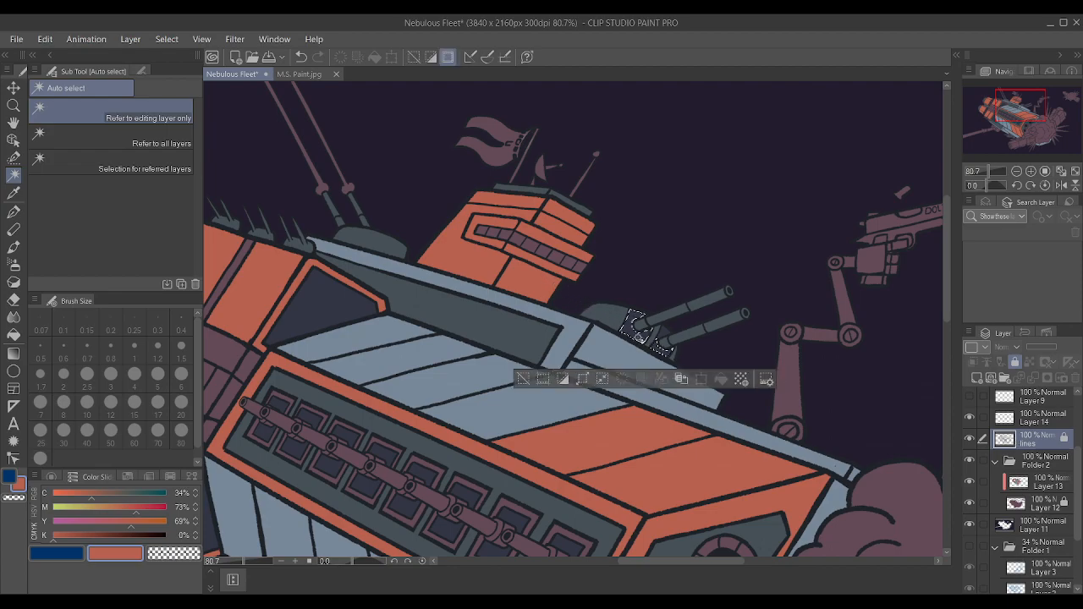
scroll(664, 332, "down", 2)
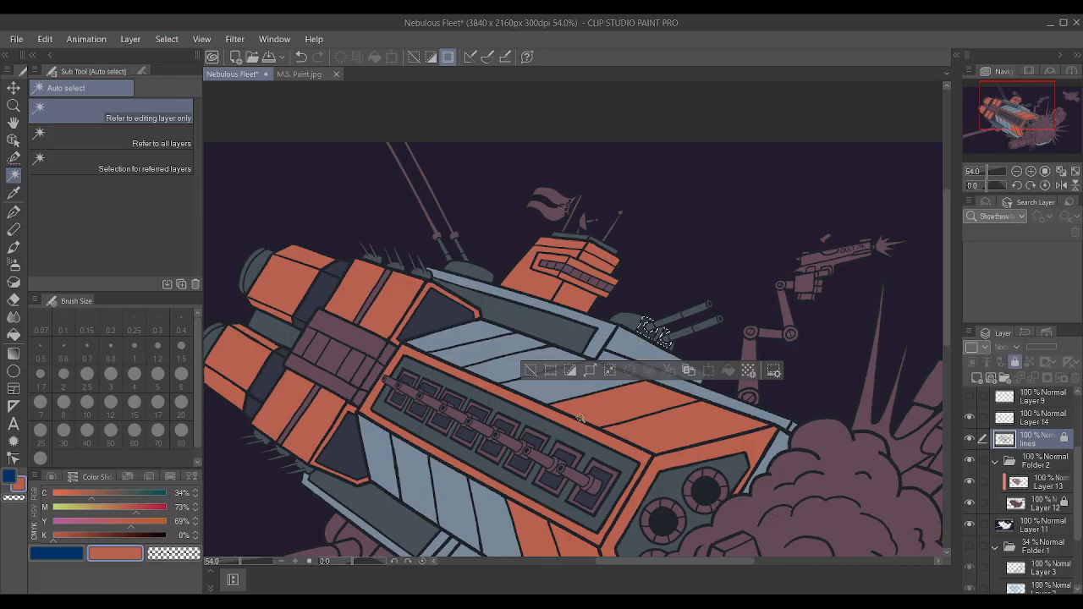
left_click(577, 367)
key("ctrl+z")
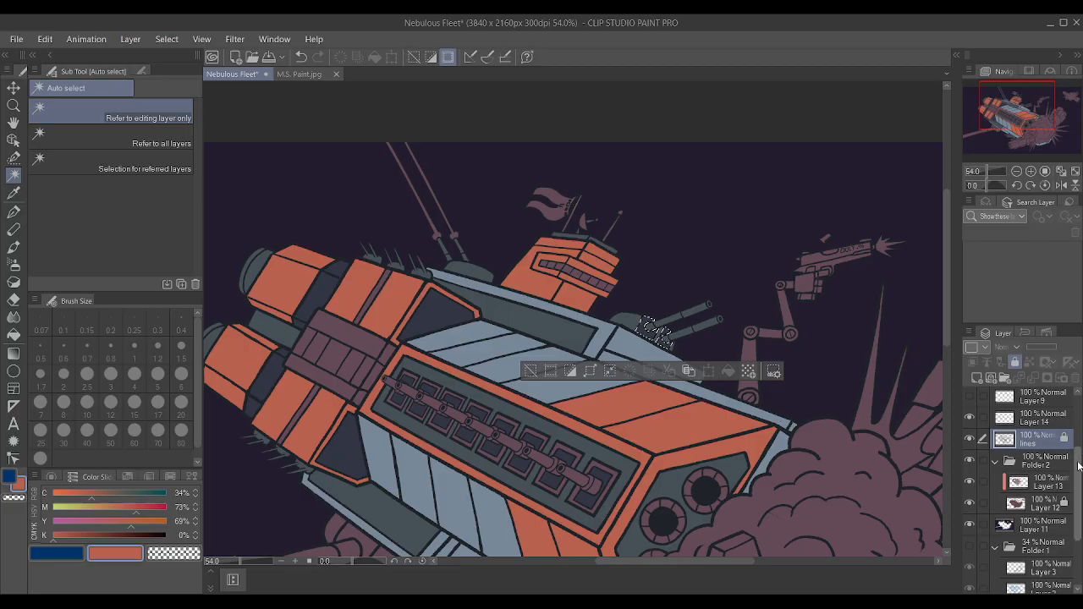
Paint the selected turret front panels on Layer 13 with slate sampled from the ship's front engine panel and clear the selection.
left_click(1058, 483)
left_click(739, 468)
key("p")
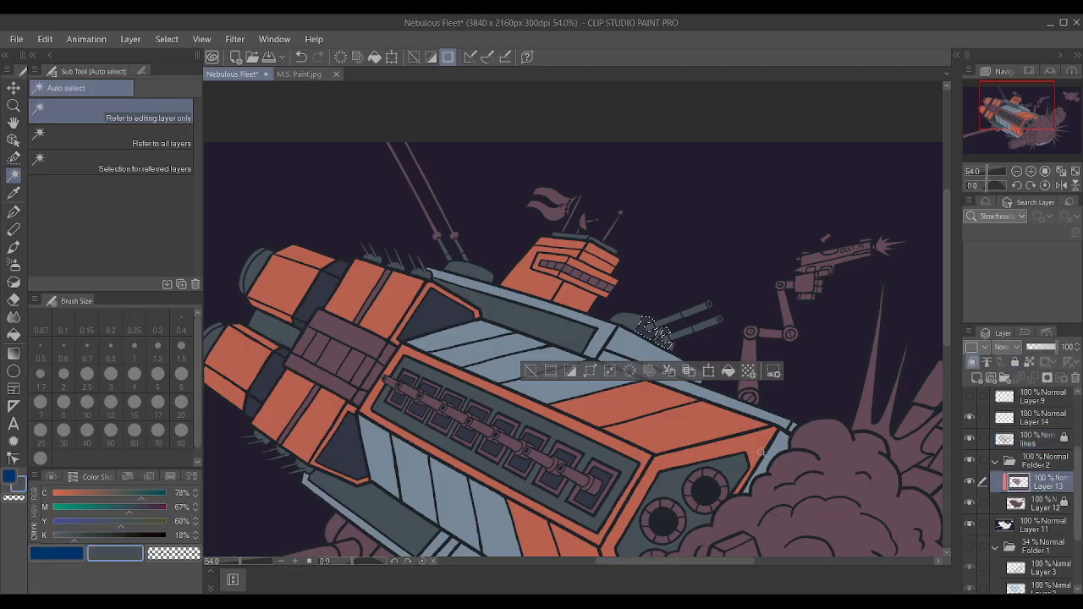
key("ctrl+d")
scroll(605, 313, "down", 3)
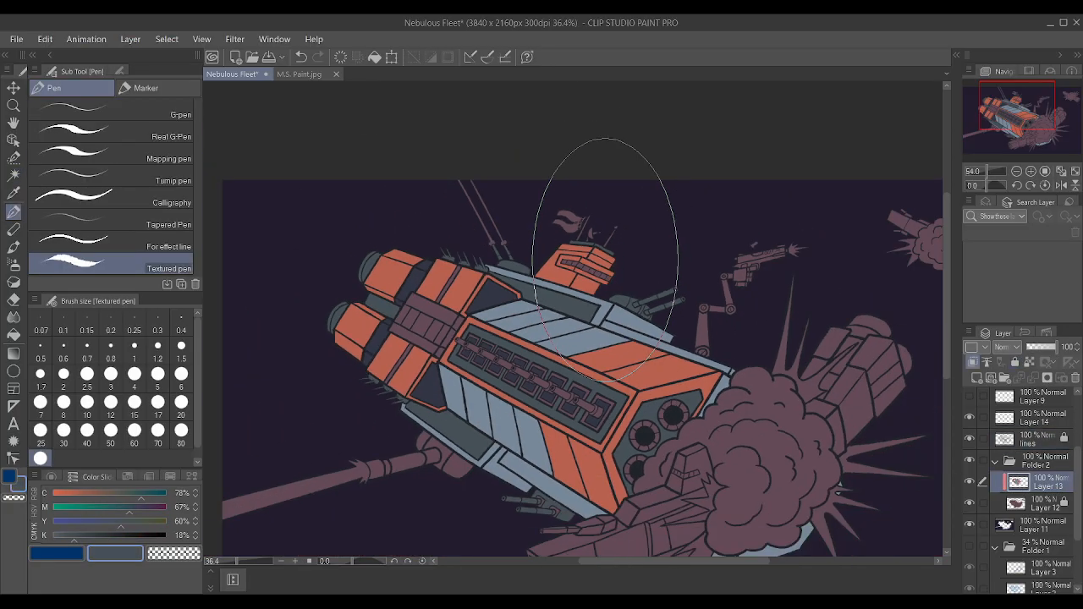
scroll(414, 372, "up", 1)
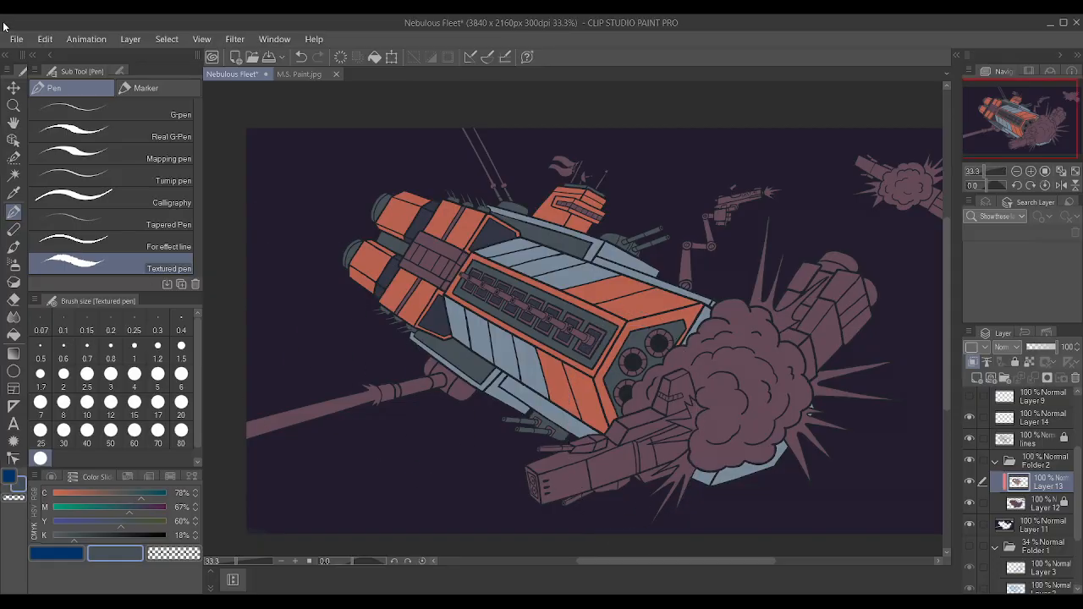
Auto-select the two mauve brackets around the lower gun turret's barrel bases using the lines layer, and expand the selection.
left_click(14, 175)
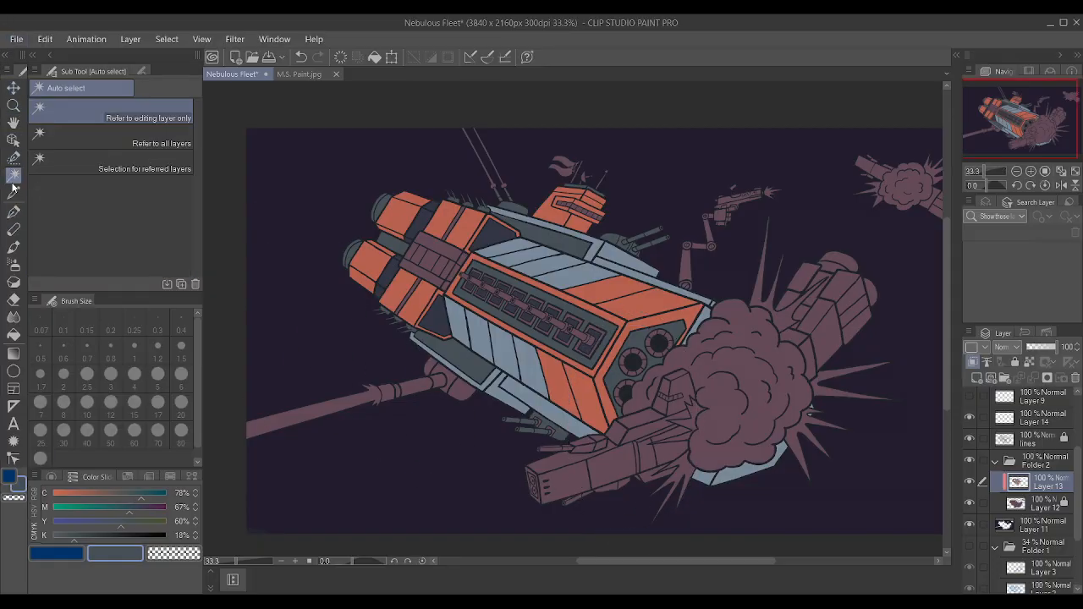
scroll(515, 313, "up", 1)
scroll(516, 313, "up", 3)
scroll(1041, 503, "up", 2)
left_click(1043, 499)
scroll(559, 539, "up", 3)
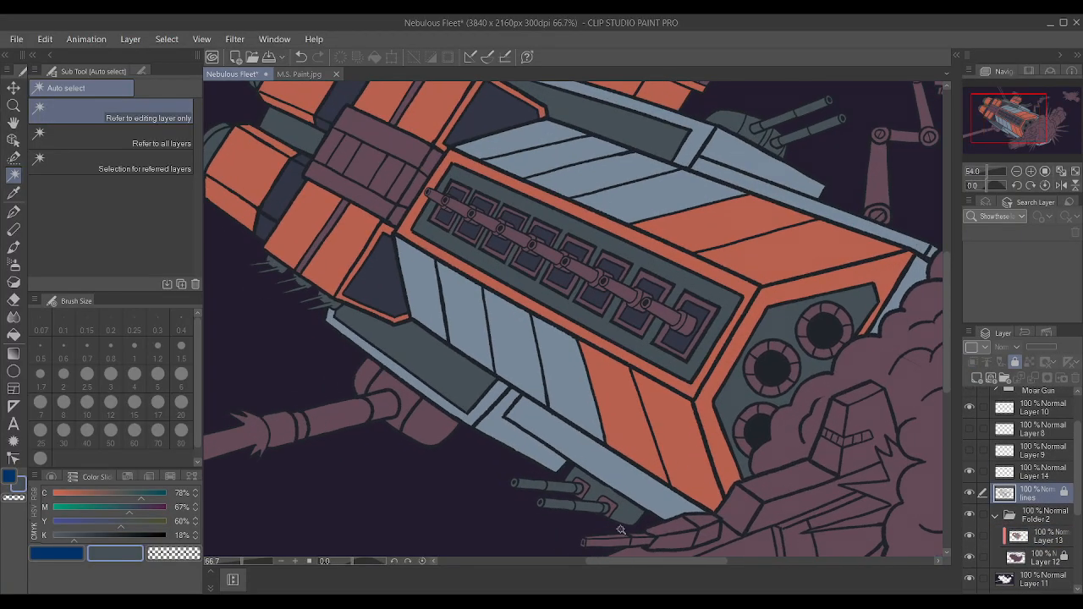
left_click(609, 490)
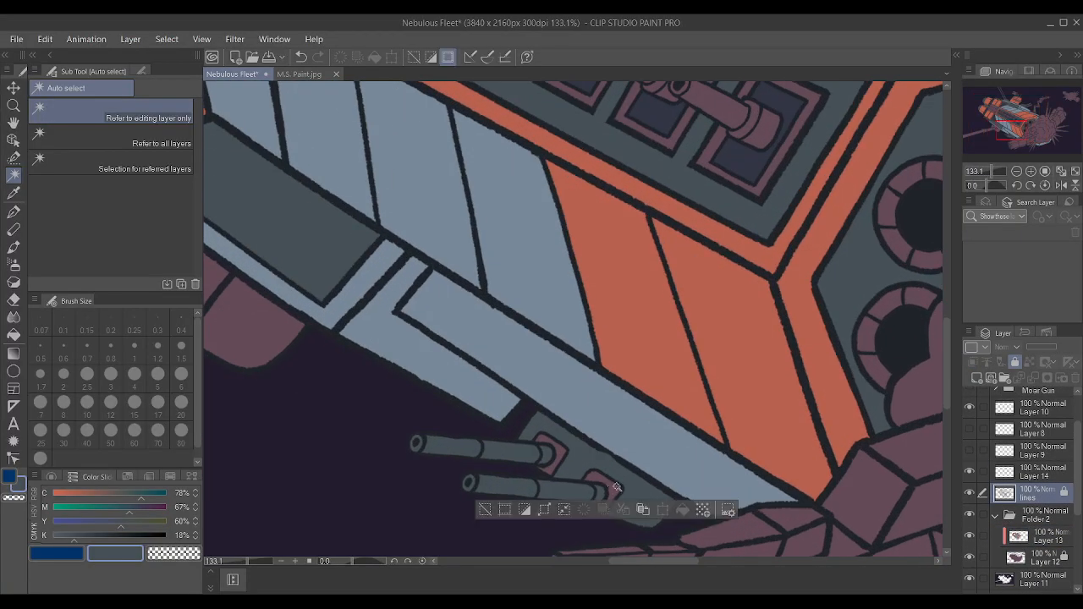
left_click(614, 491, "shift")
left_click(556, 455, "shift")
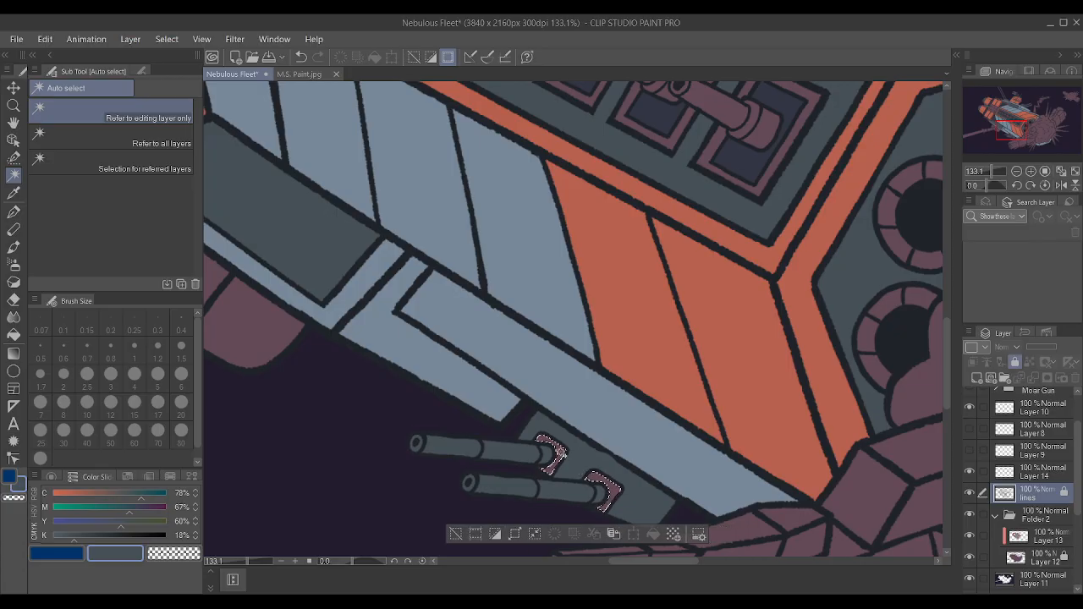
left_click(515, 534)
left_click(641, 287)
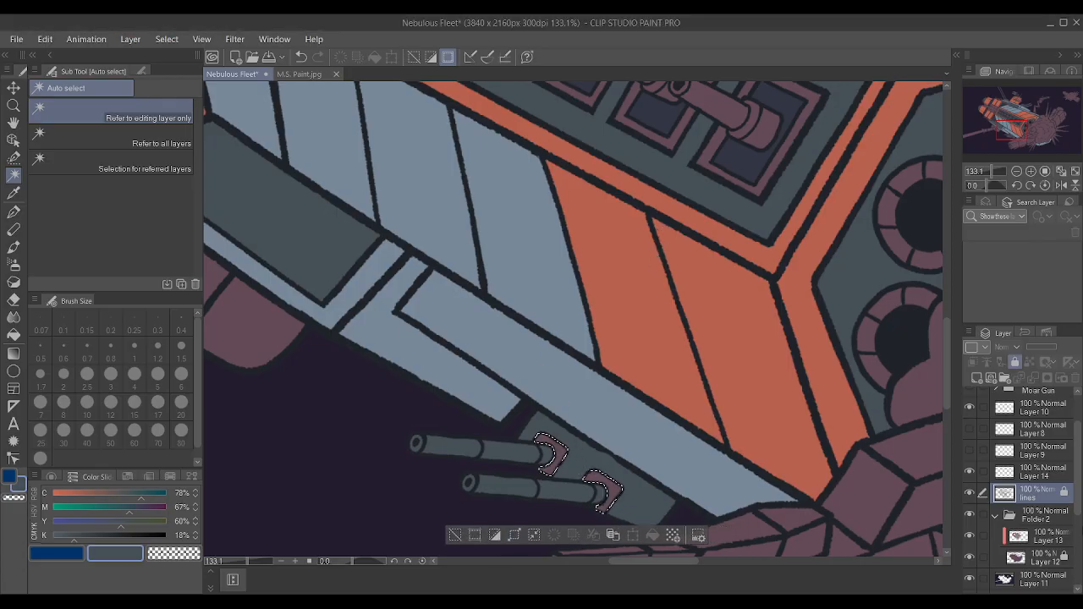
Paint the selected lower turret brackets on Layer 13 with the slate colour and deselect.
left_click(1034, 536)
key("p")
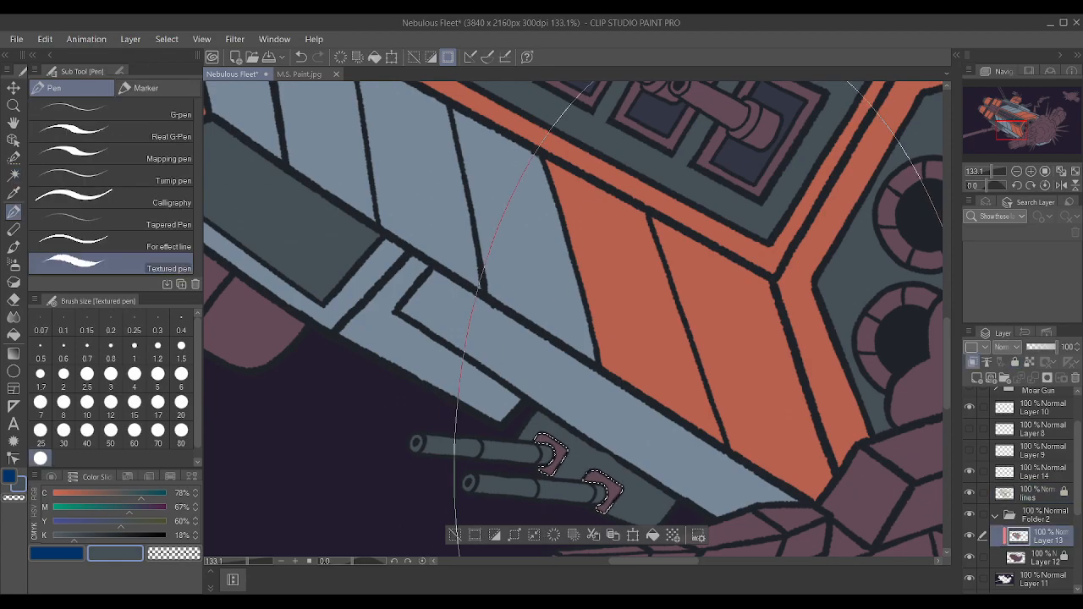
scroll(728, 394, "down", 3)
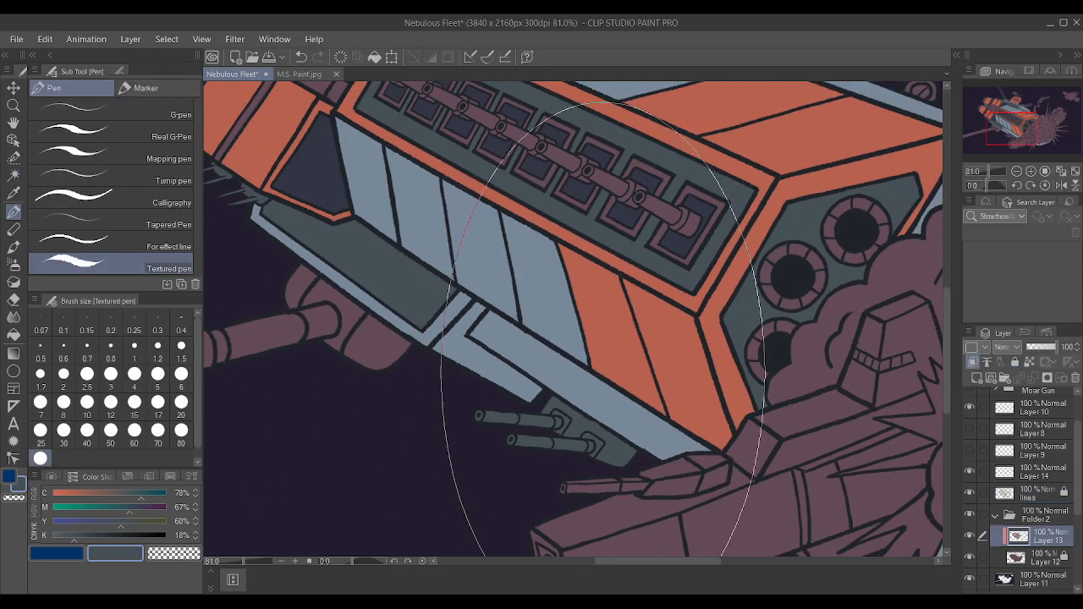
Sample the mauve, reduce the Textured pen size to 0.6 and dab the base of the lower turret's upper barrel.
scroll(728, 394, "up", 5)
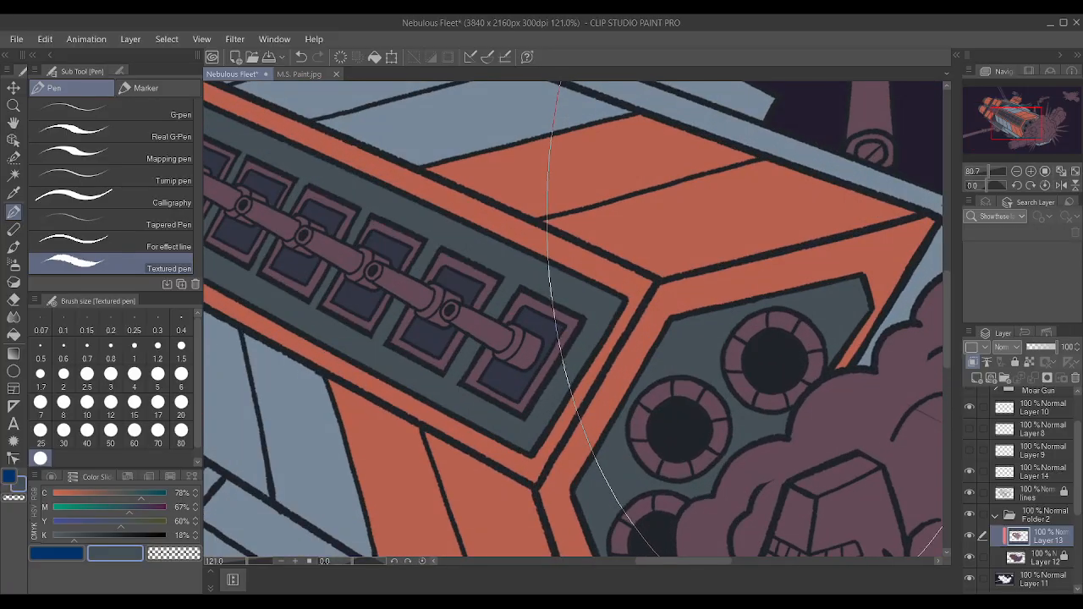
scroll(537, 324, "down", 4)
scroll(508, 320, "up", 3)
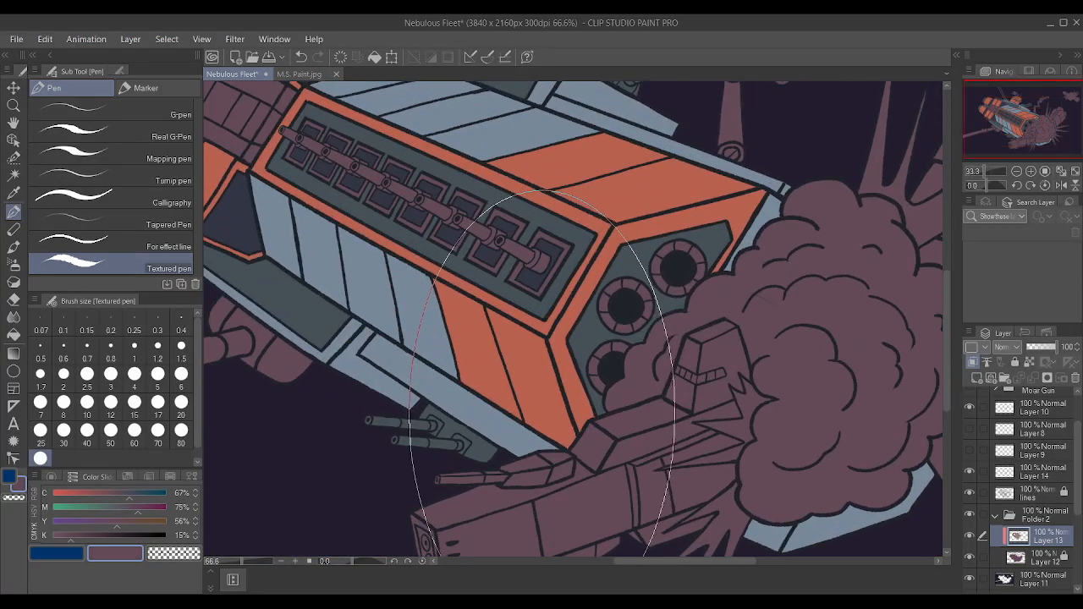
key("bracketleft")
key("bracketleft")
key("bracketleft")
key("bracketleft")
key("bracketleft")
key("bracketleft")
key("bracketleft")
key("bracketleft")
key("bracketleft")
key("bracketleft")
key("bracketleft")
key("bracketleft")
key("bracketleft")
key("bracketleft")
key("bracketleft")
key("bracketleft")
key("bracketleft")
key("bracketleft")
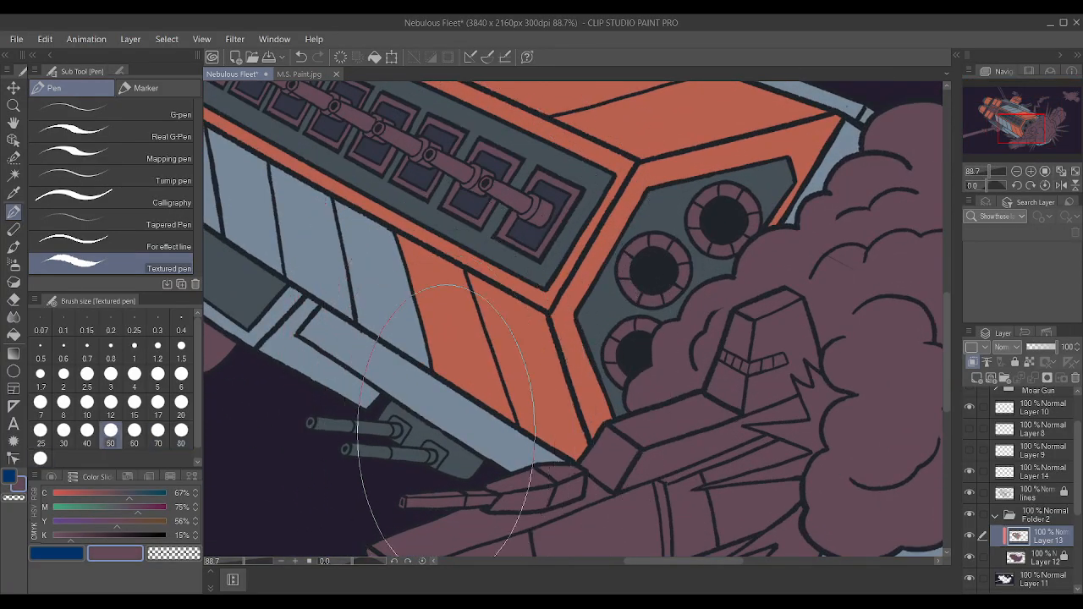
key("bracketleft")
key("bracketleft")
key("bracketleft")
key("bracketleft")
key("bracketleft")
key("bracketleft")
key("bracketleft")
key("bracketleft")
key("bracketleft")
scroll(427, 439, "up", 4)
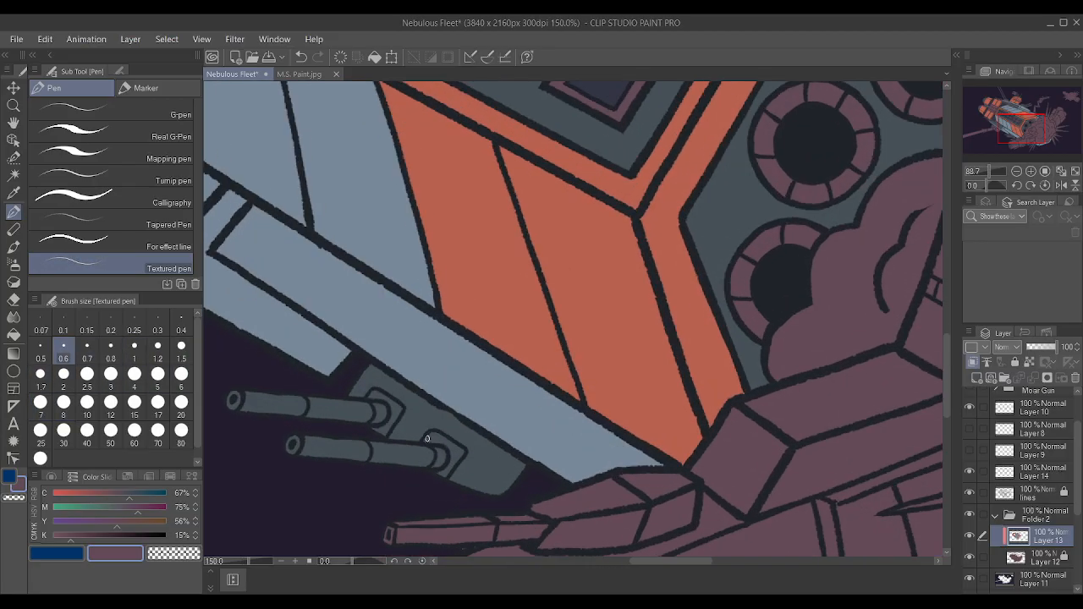
scroll(382, 372, "down", 4)
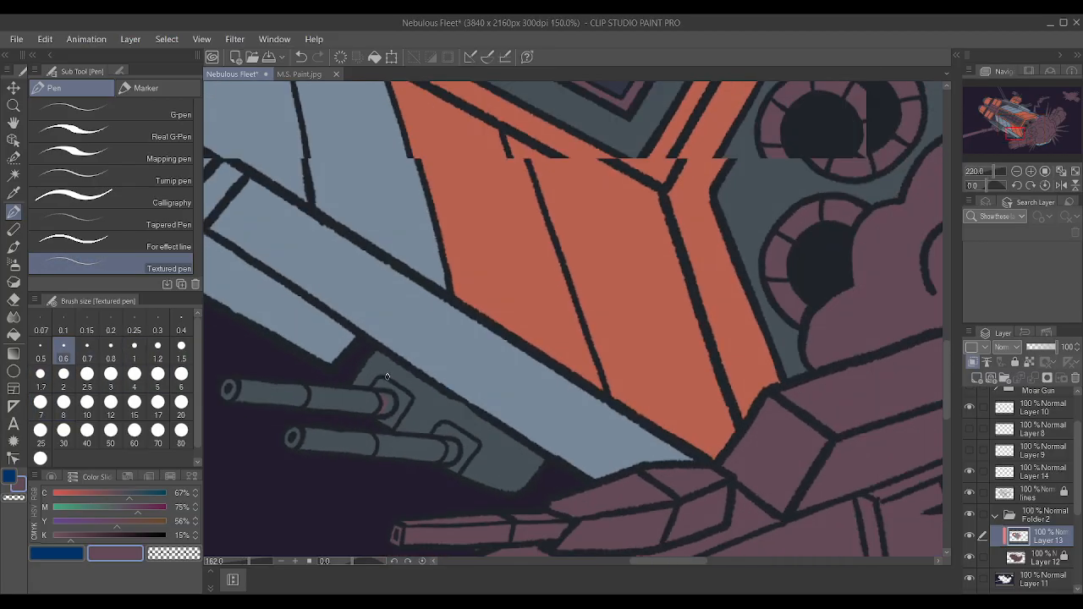
Paint the joints at the base of both lower turret barrels on Layer 13 with sampled dark navy.
left_click(512, 214, "alt")
scroll(518, 250, "up", 5)
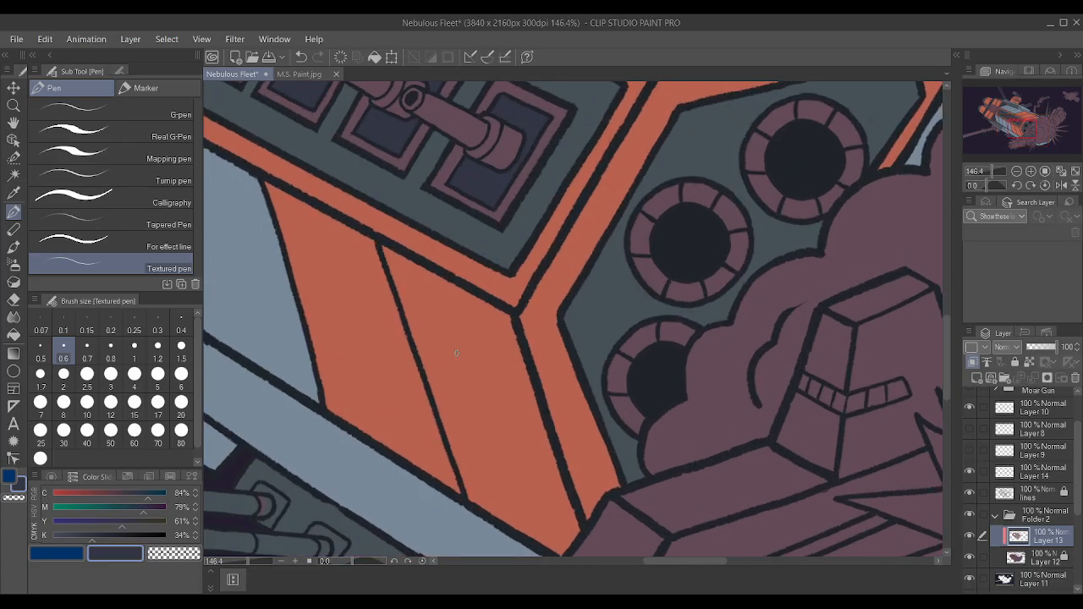
scroll(497, 321, "down", 5)
scroll(389, 430, "up", 9)
left_click_drag(331, 398, 332, 429)
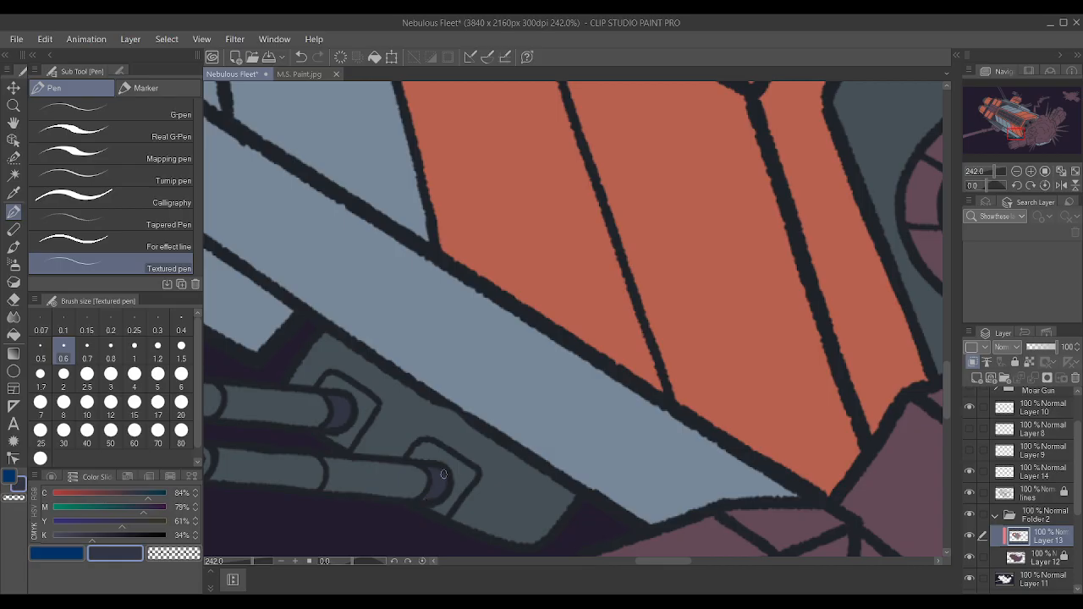
scroll(433, 493, "down", 5)
scroll(451, 496, "up", 4)
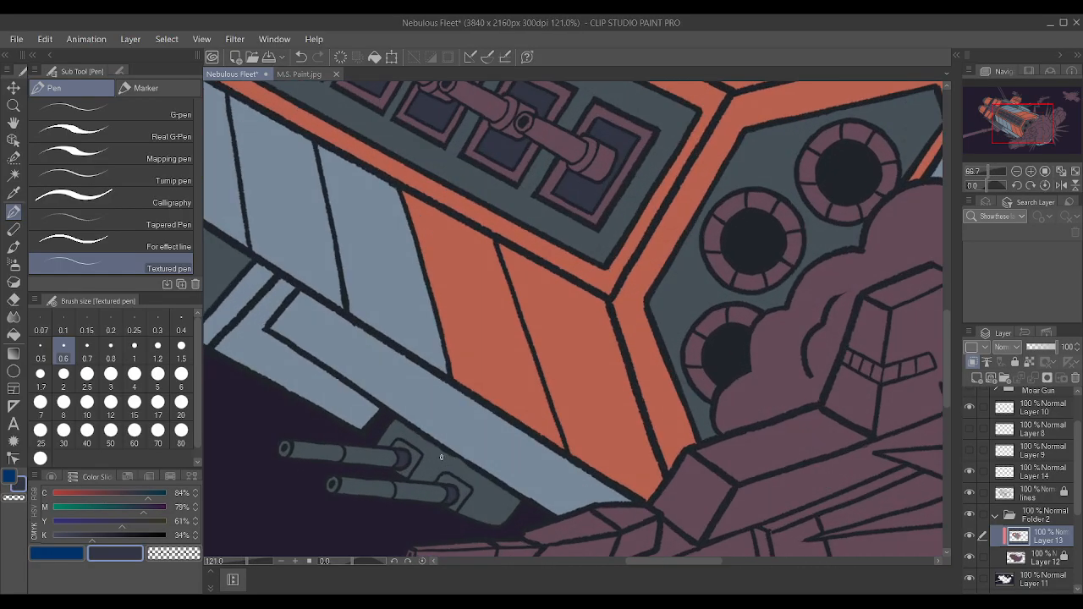
scroll(451, 518, "down", 8)
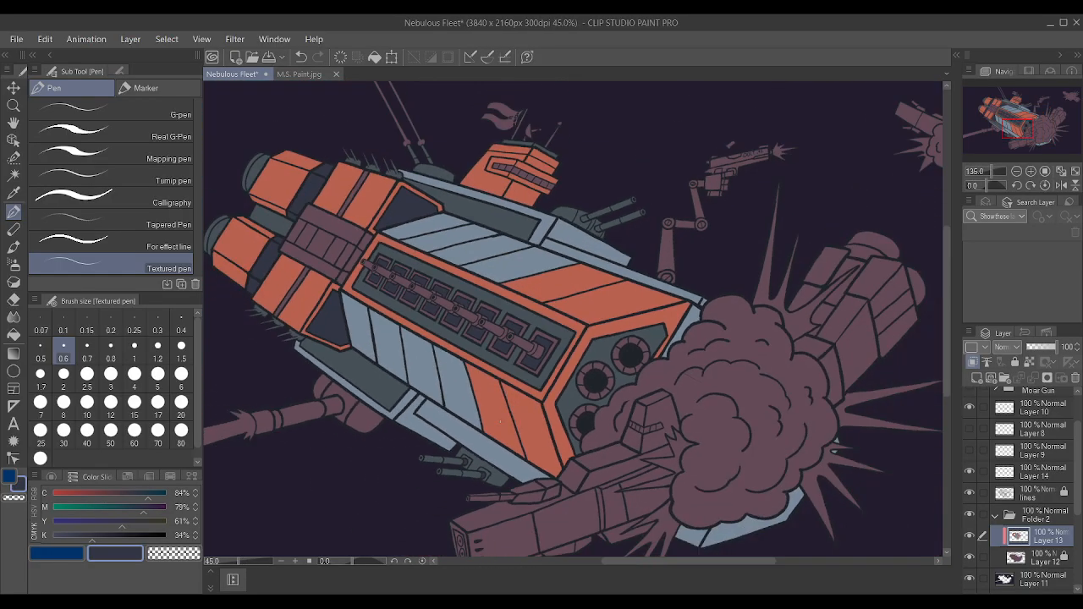
Auto-select the hull piece below the explosion cloud and the slivers between its spikes using the lines layer, and expand the selection.
left_click(14, 175)
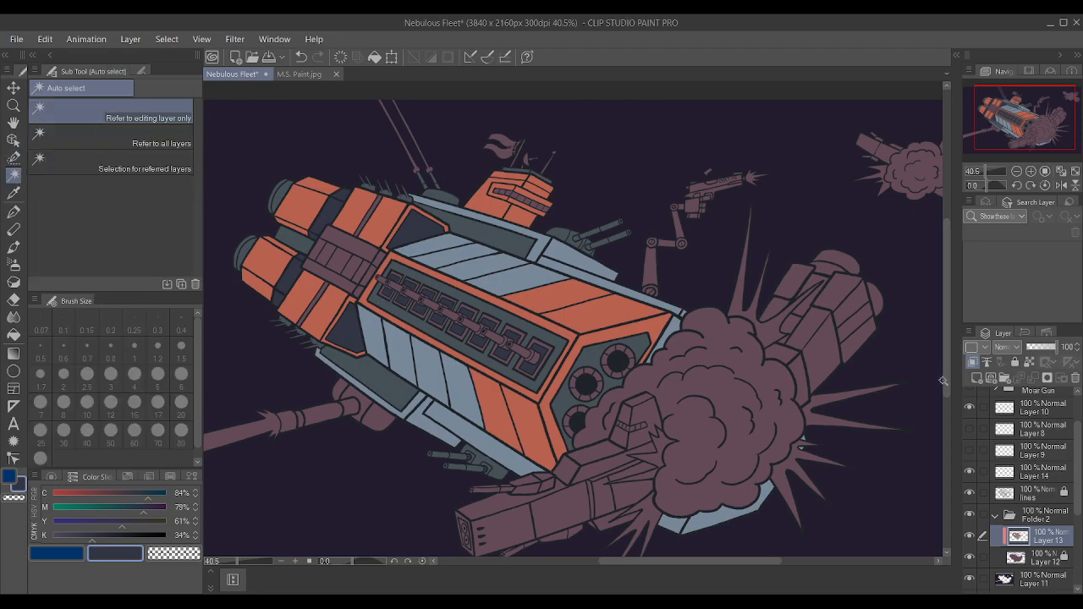
scroll(666, 520, "up", 1)
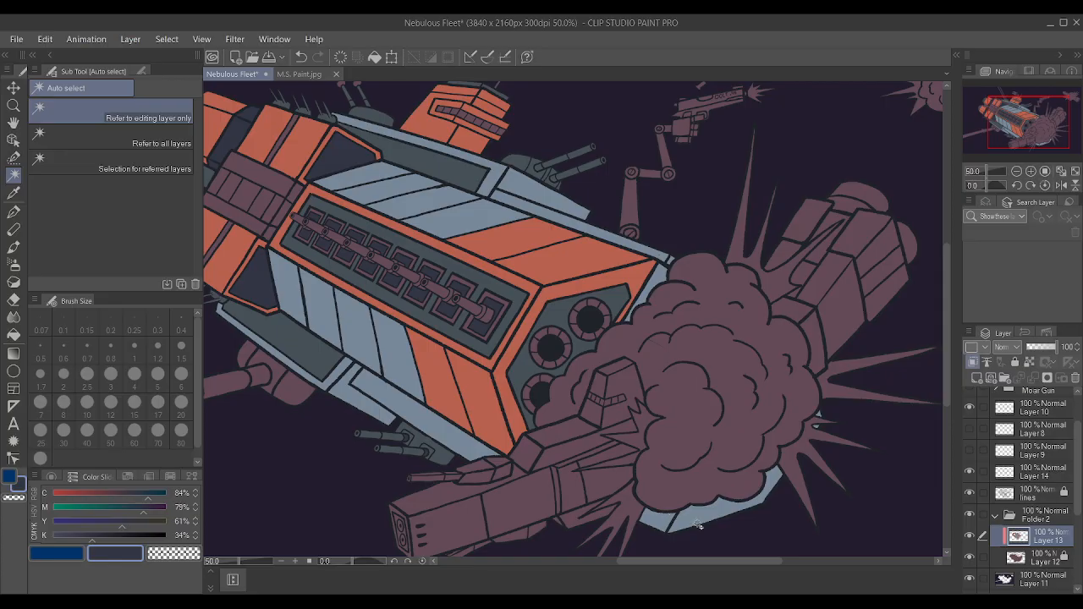
left_click(696, 523)
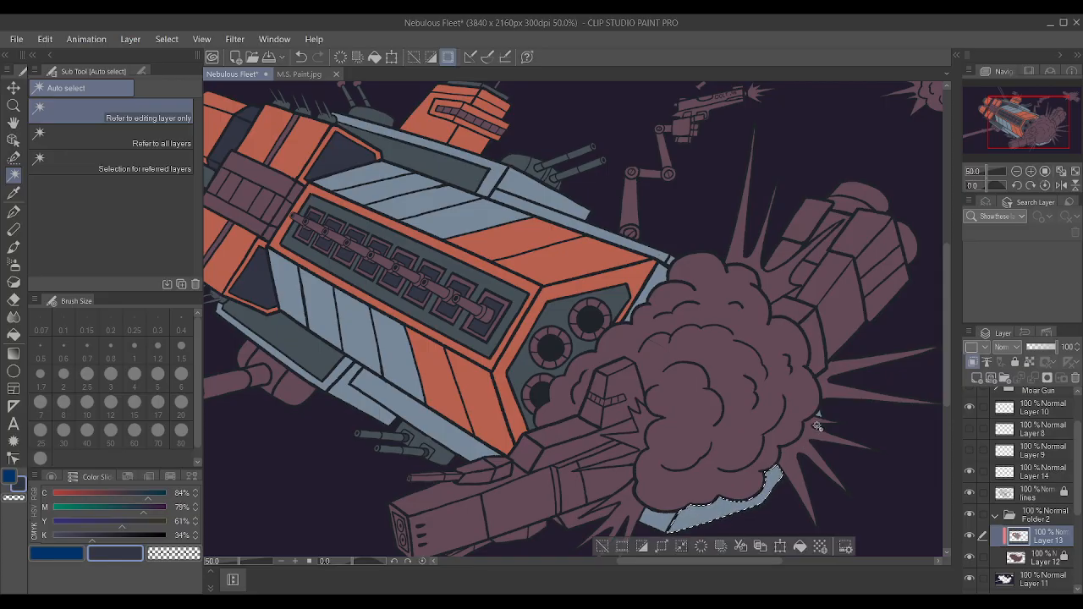
left_click(1045, 500)
scroll(714, 394, "up", 5)
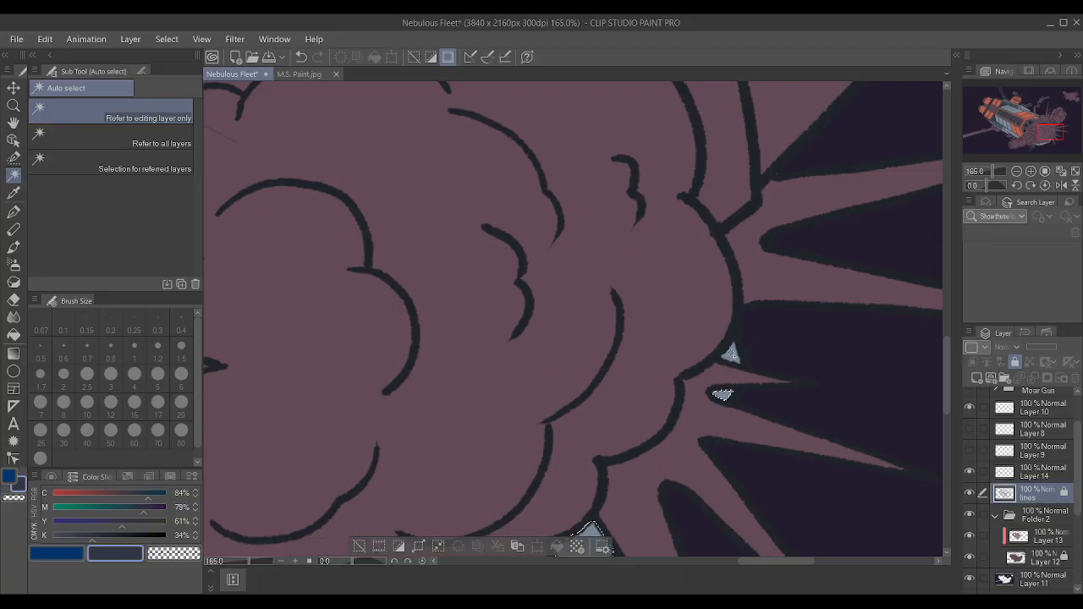
scroll(677, 393, "down", 5)
scroll(622, 391, "down", 1)
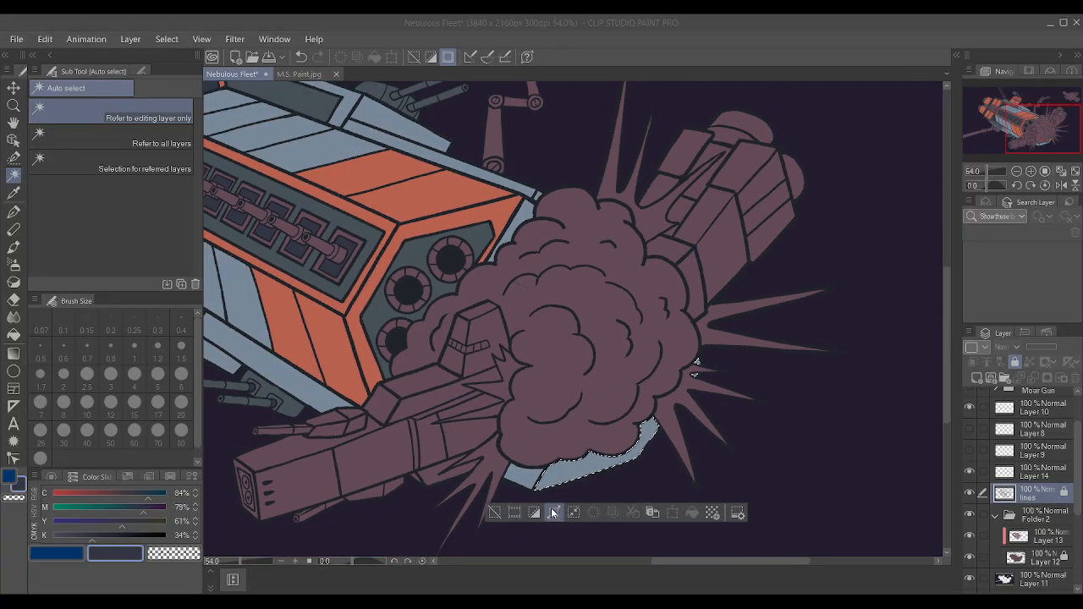
Paint the selected hull pieces on Layer 13 with orange sampled from a hull stripe, using an enlarged Textured pen, and deselect.
left_click(1043, 539)
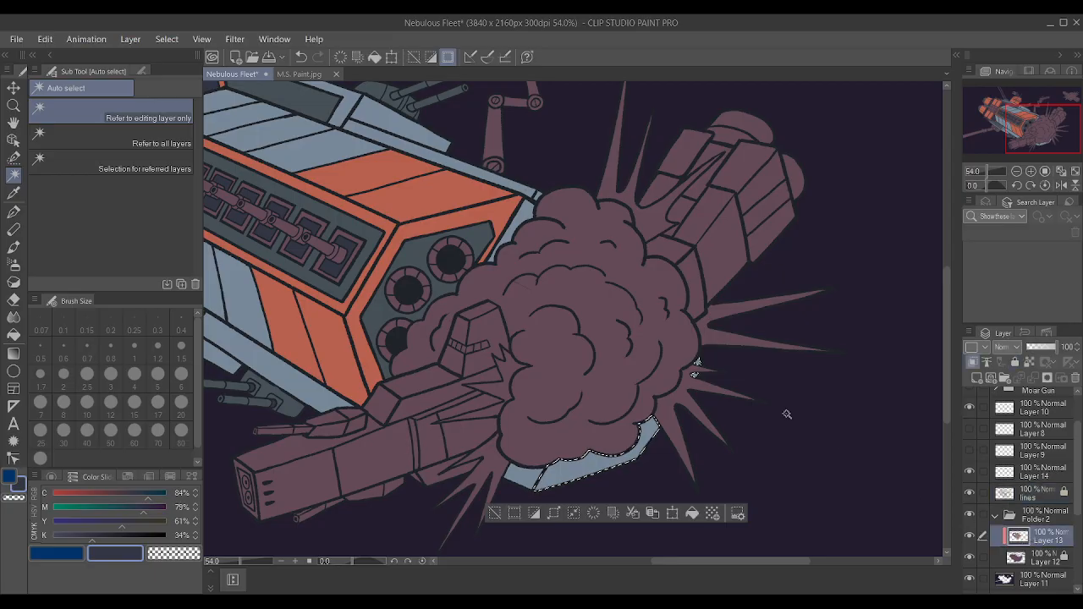
key("i")
left_click(447, 199)
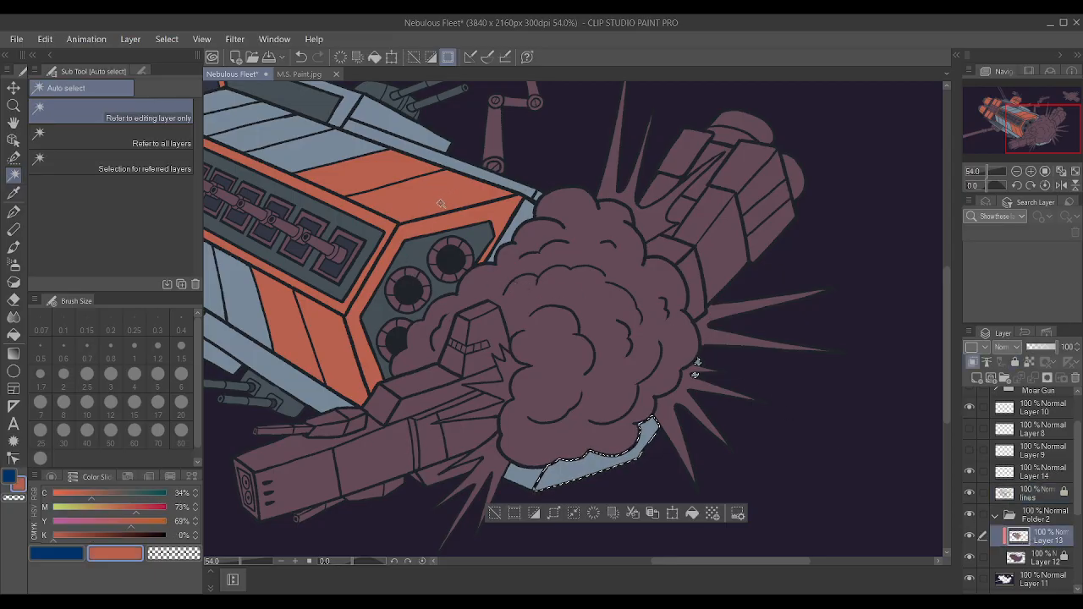
key("p")
key("bracketright")
key("bracketright")
key("bracketright")
key("bracketright")
key("bracketright")
key("bracketright")
key("bracketright")
key("bracketright")
key("bracketright")
key("bracketright")
key("bracketright")
key("bracketright")
key("bracketright")
key("bracketright")
key("bracketright")
key("bracketright")
key("bracketright")
key("bracketright")
key("bracketright")
key("bracketright")
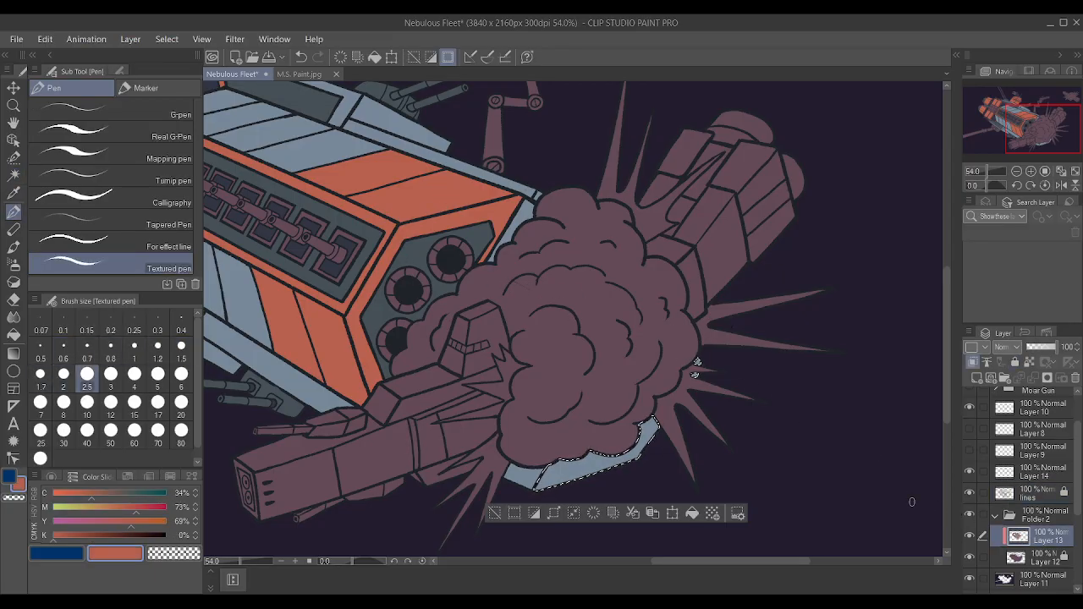
left_click_drag(690, 369, 292, 551)
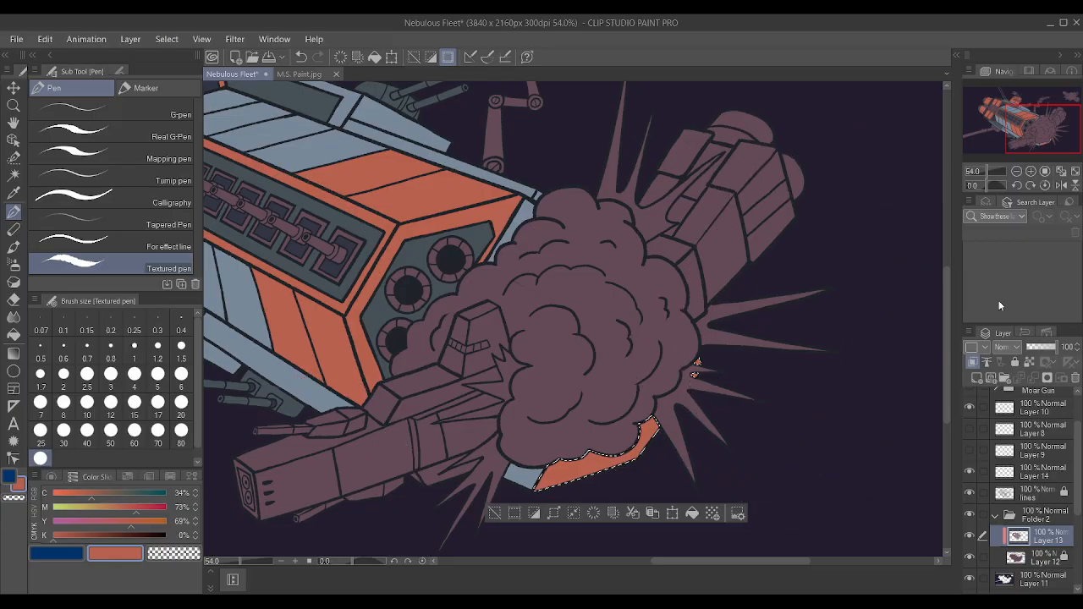
key("ctrl+d")
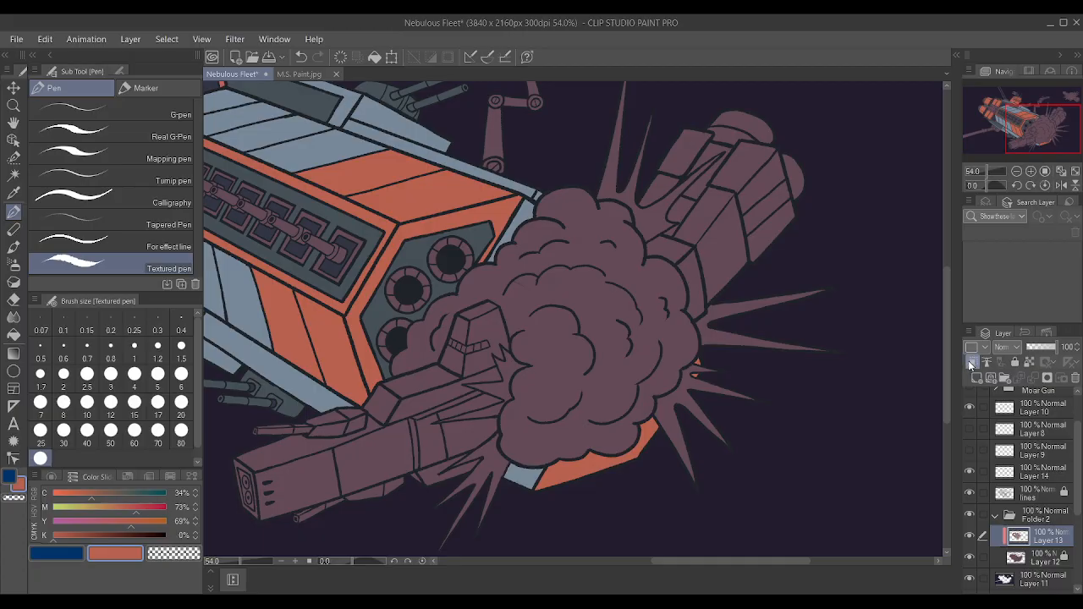
Auto-select the opening inside the pistol's trigger guard using the lines layer, and expand the selection.
scroll(846, 339, "down", 2)
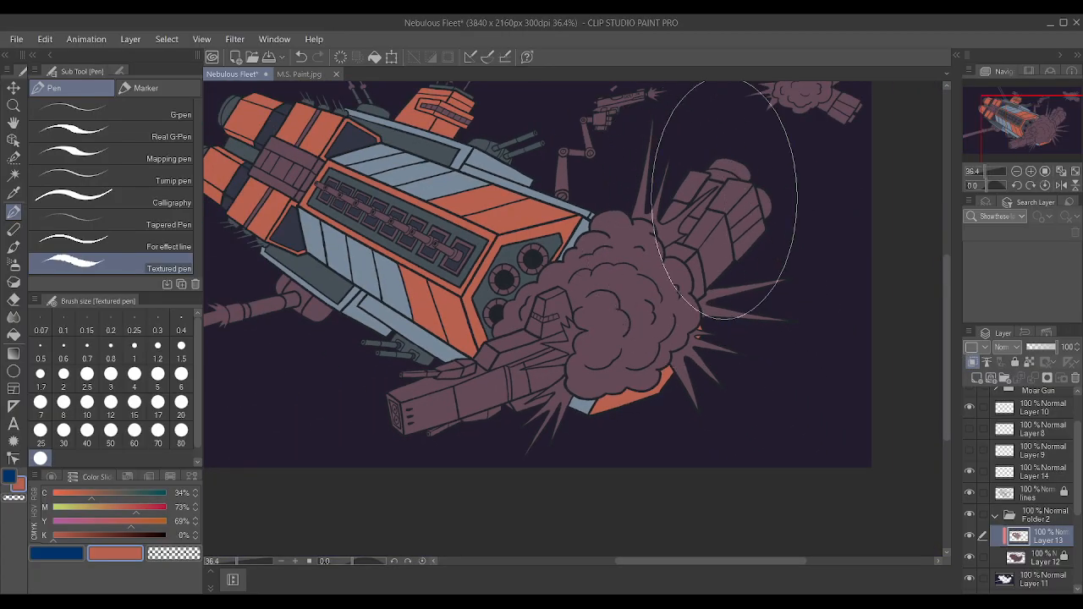
scroll(527, 222, "down", 6)
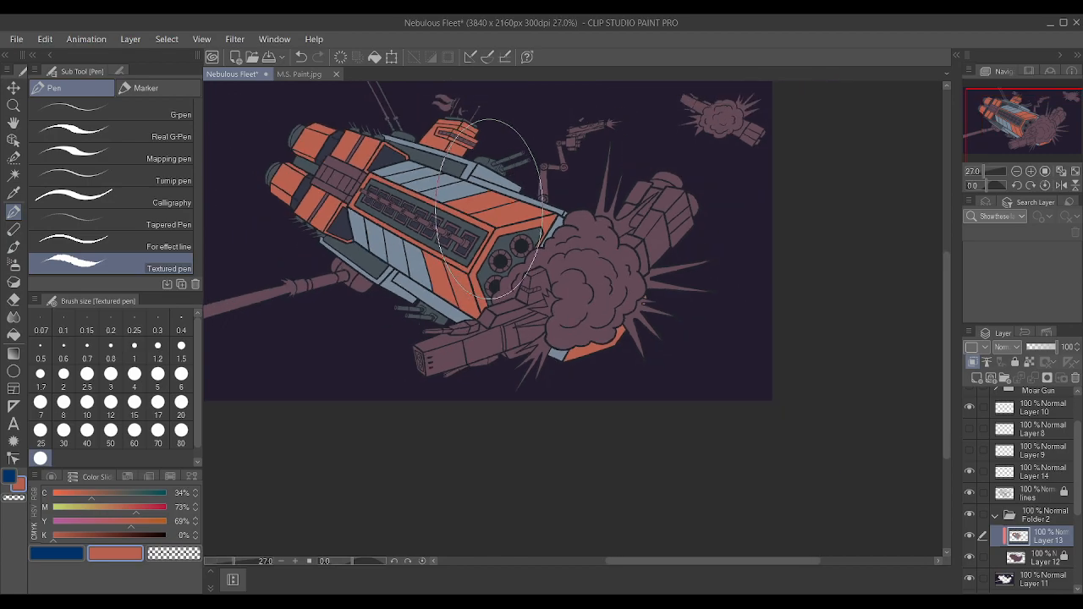
scroll(335, 142, "up", 4)
scroll(385, 172, "up", 3)
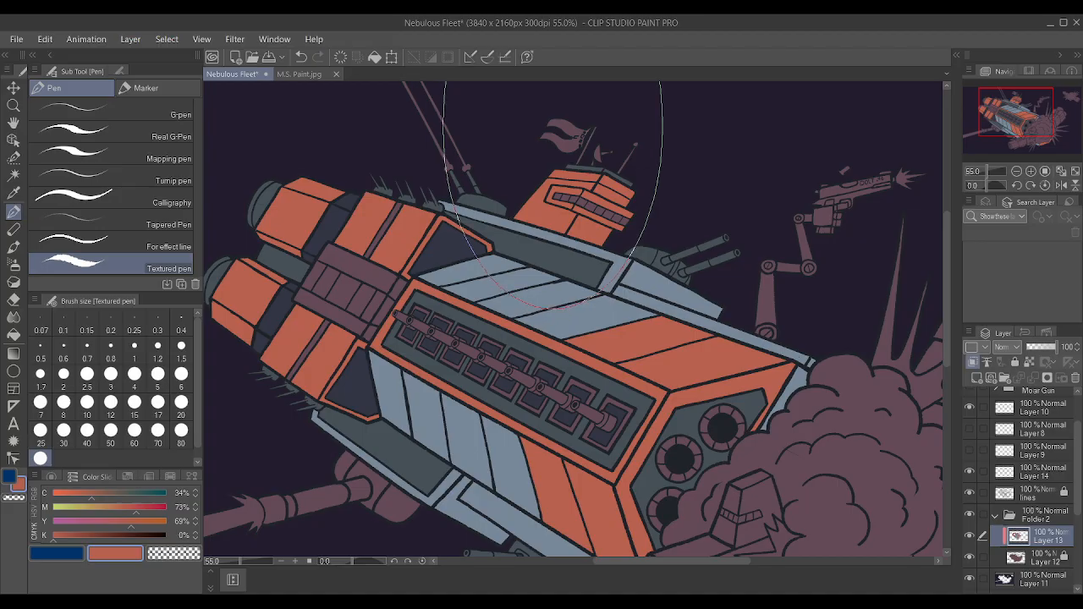
left_click(13, 172)
scroll(572, 239, "down", 2)
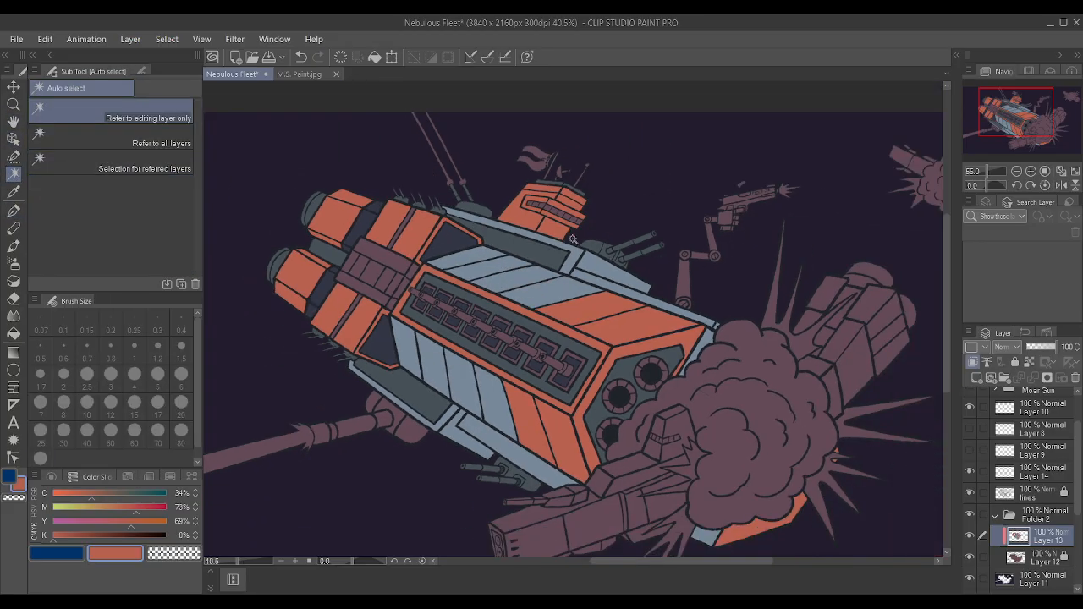
scroll(571, 239, "up", 7)
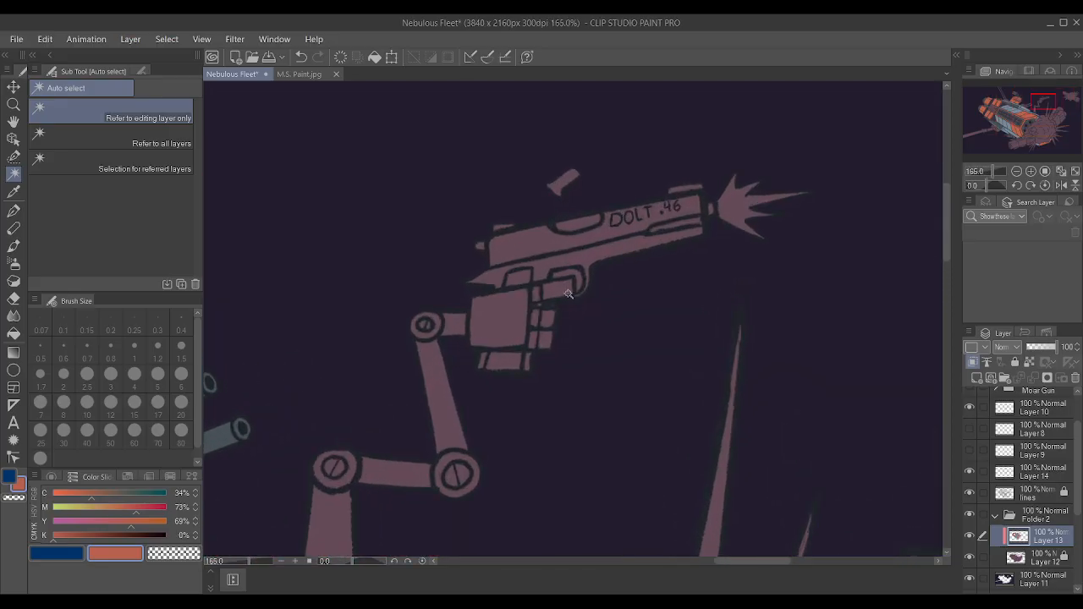
left_click(573, 276)
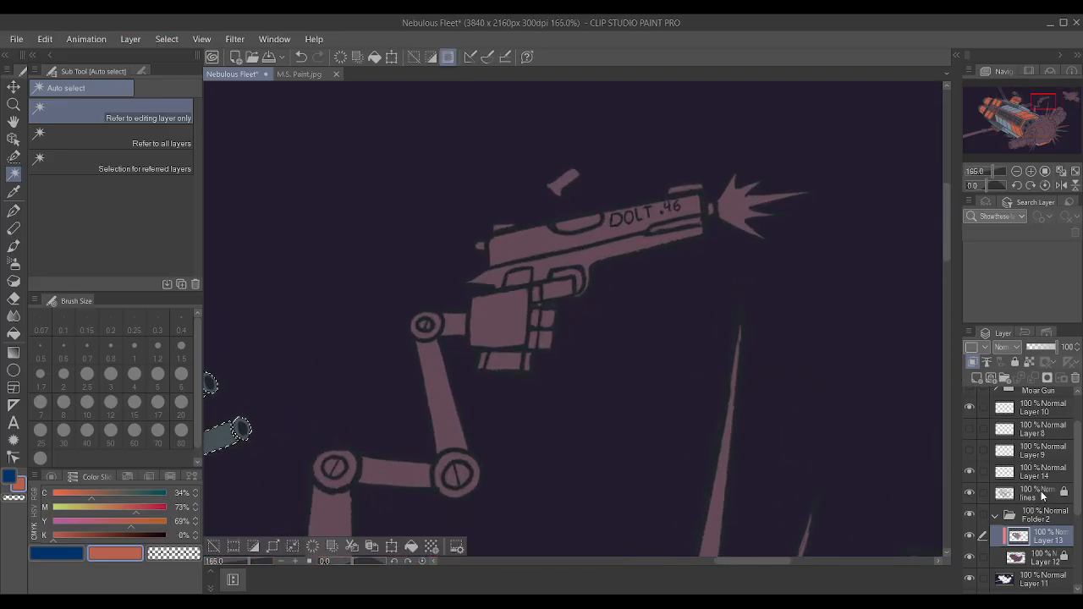
key("ctrl+d")
left_click(1047, 495)
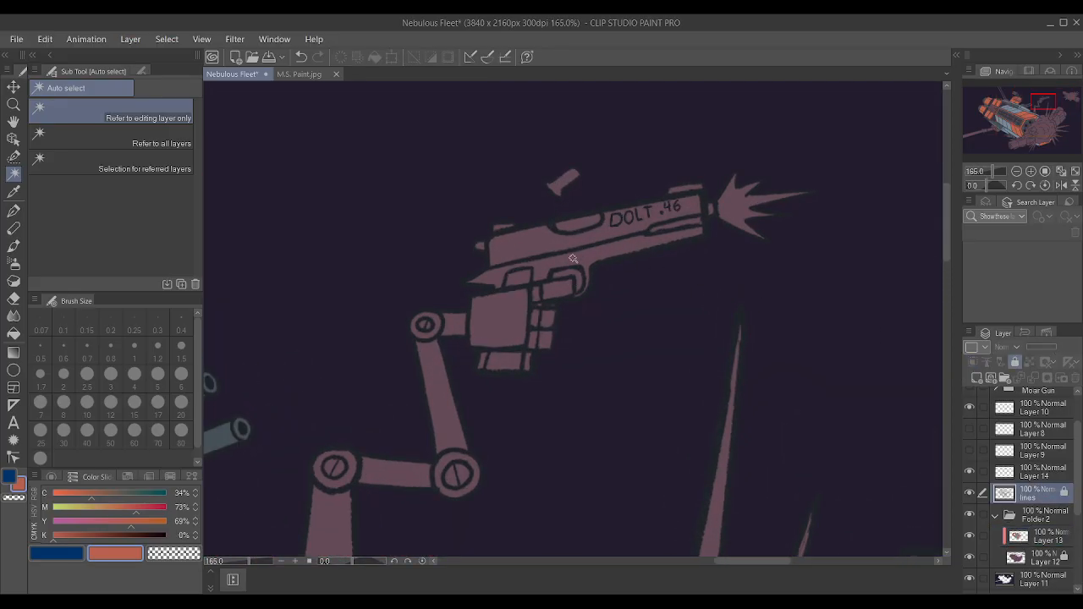
left_click(579, 280)
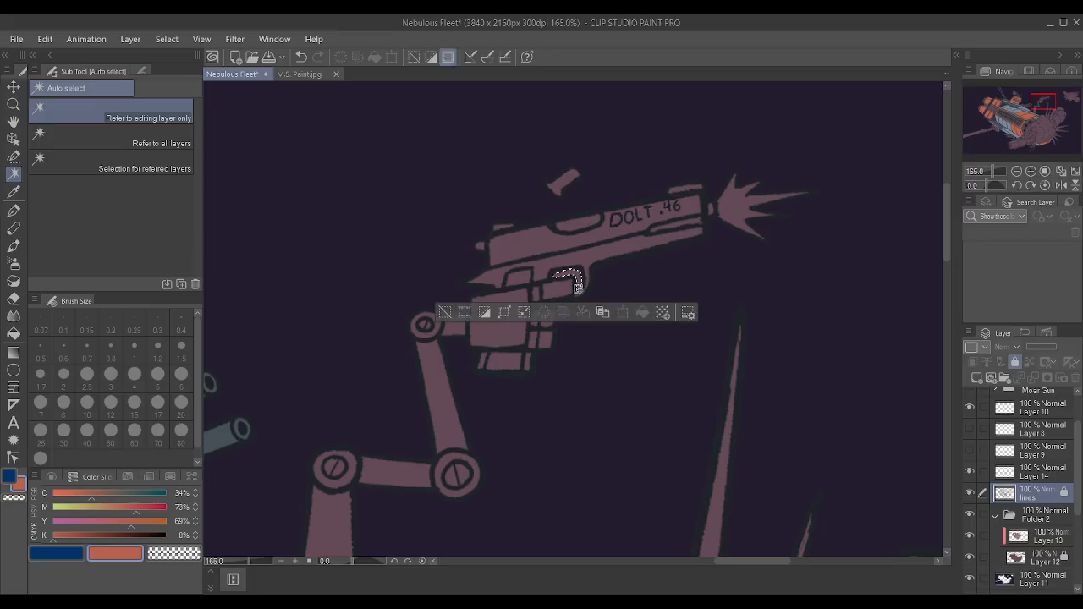
left_click(503, 313)
key("Return")
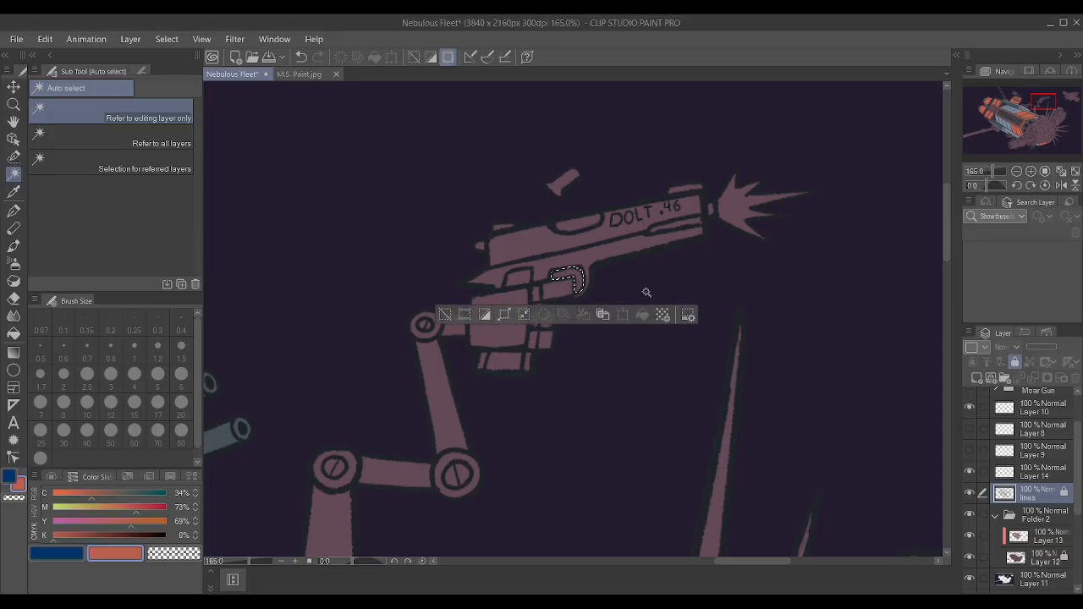
Colour the selected trigger guard opening on Layer 13 with dark purple sampled from the background, and deselect.
left_click(1050, 538)
key("i")
left_click(352, 215)
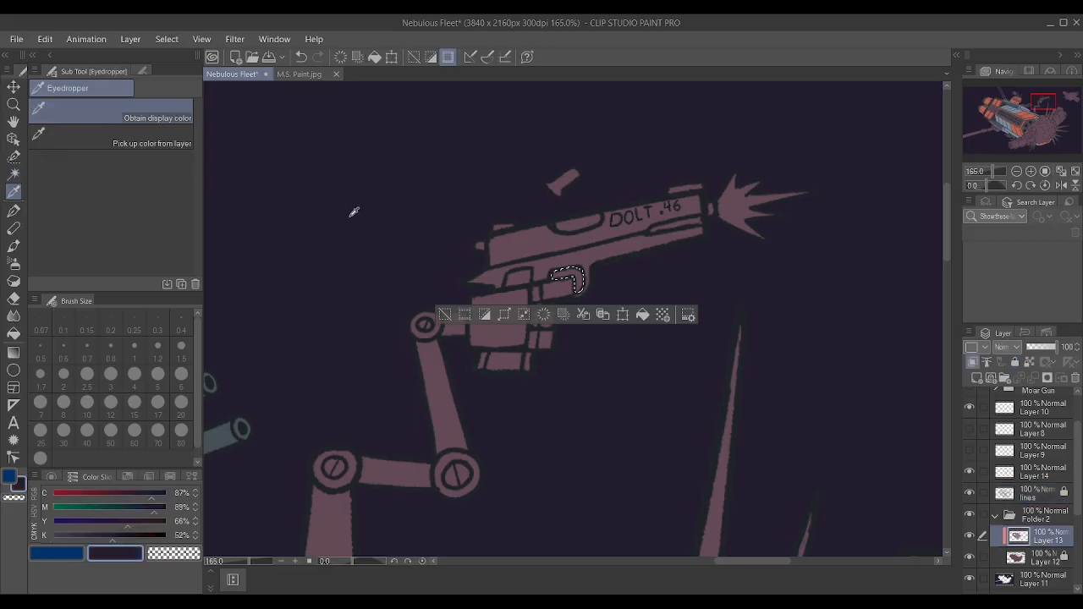
key("p")
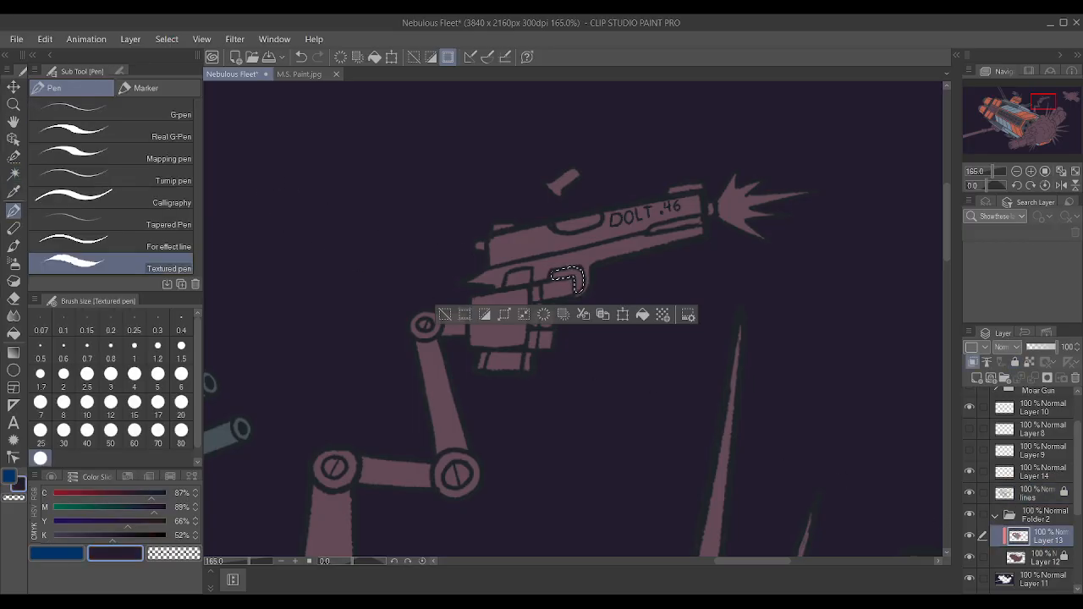
key("alt+Delete")
key("ctrl+d")
scroll(511, 158, "down", 5)
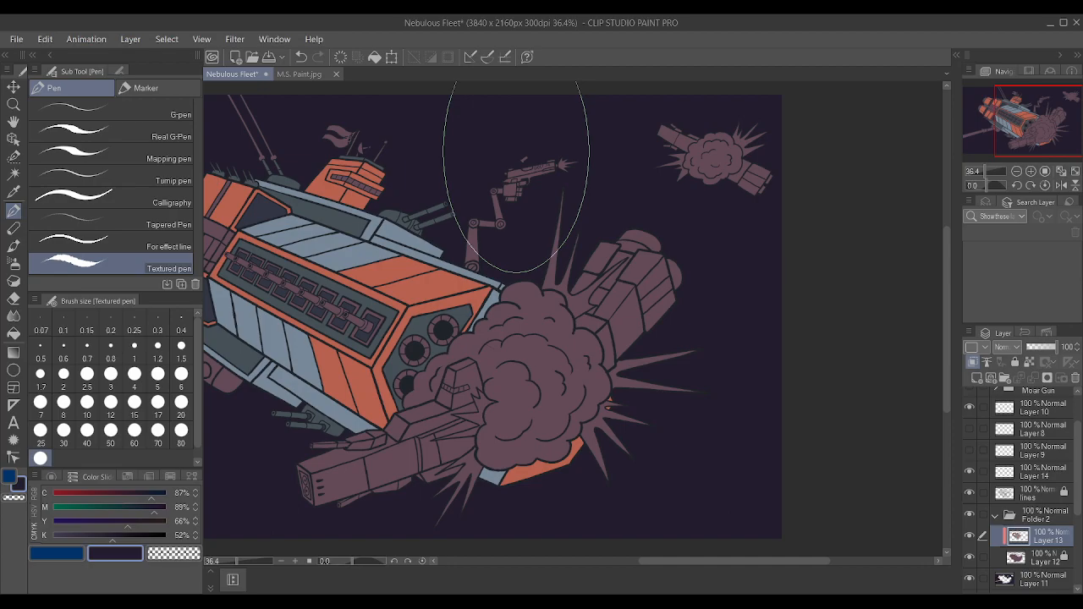
Auto-select the pieces of the large gun's rounded mount under the hull using the lines layer.
scroll(516, 178, "up", 2)
scroll(517, 194, "down", 3)
scroll(520, 220, "up", 4)
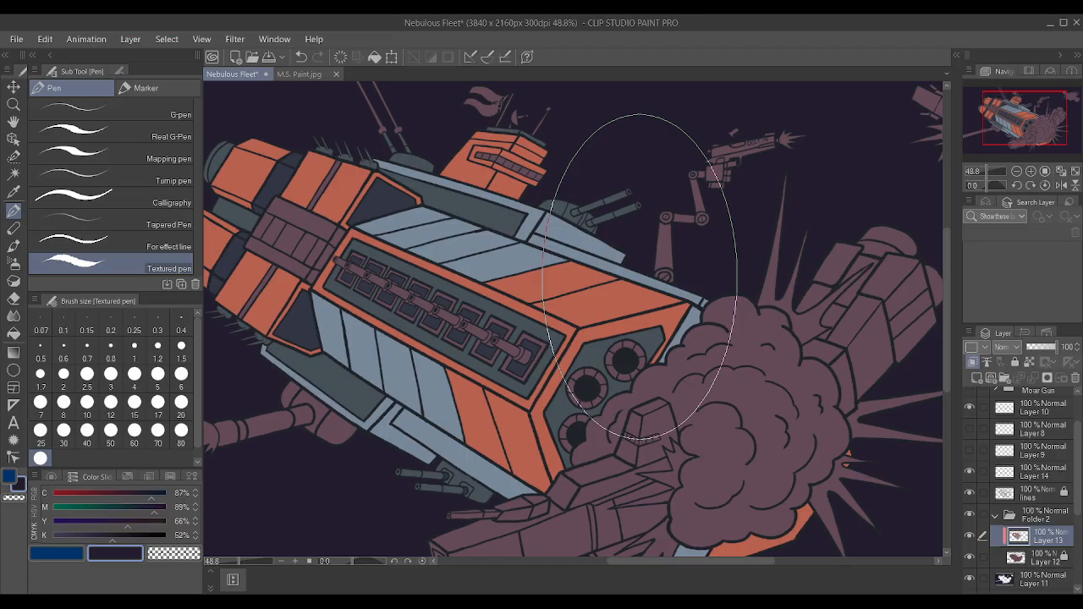
scroll(639, 275, "down", 2)
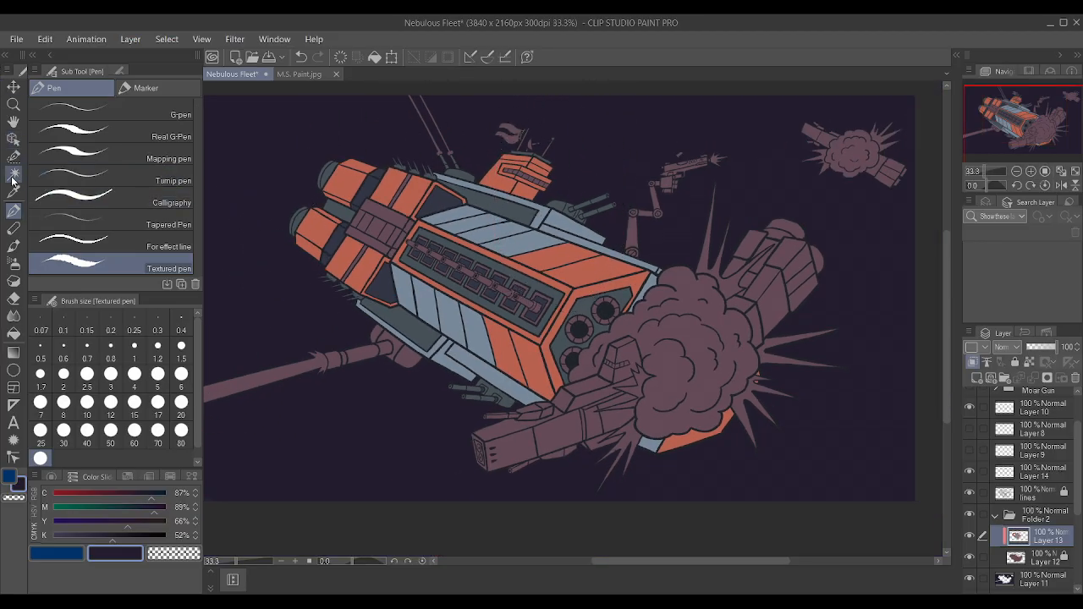
left_click(15, 173)
scroll(492, 272, "up", 2)
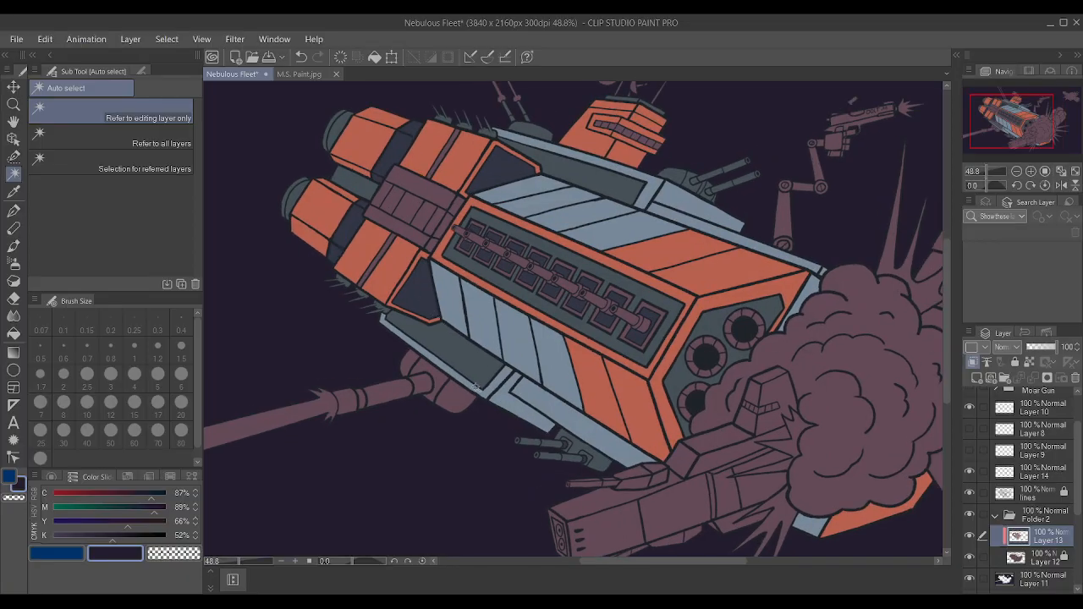
left_click(1050, 500)
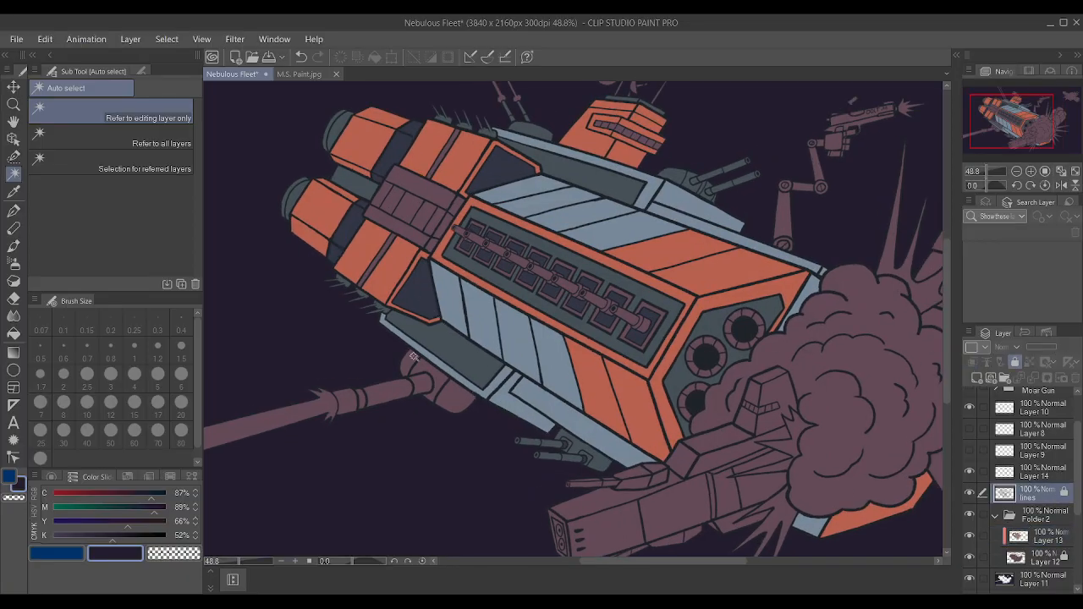
left_click(448, 403)
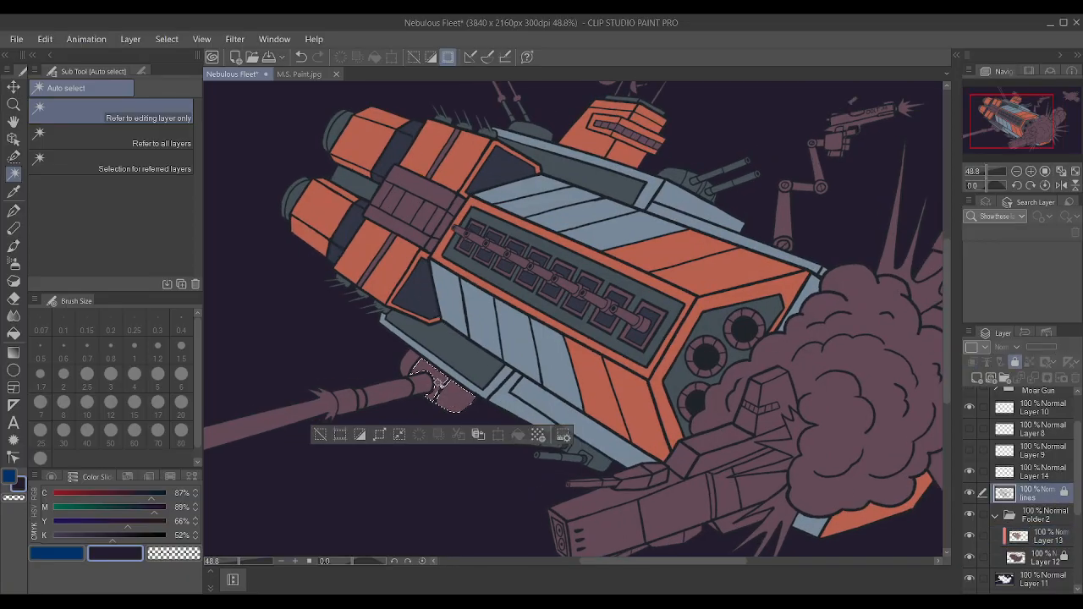
left_click(409, 370, "shift")
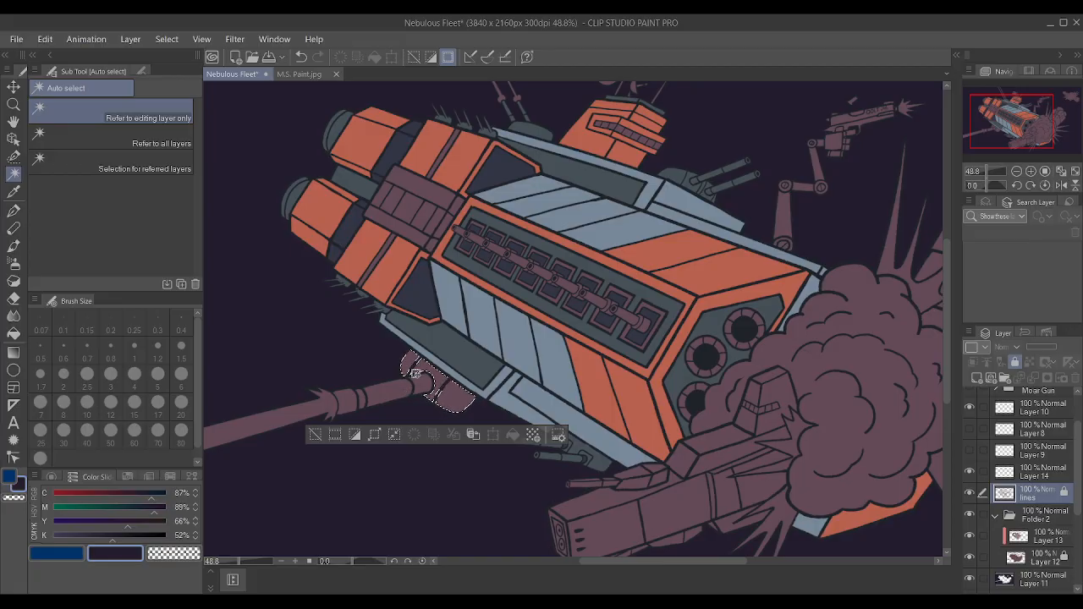
Add the two wide barrel sections between the gun mount and the jagged muzzle sleeve to the selection, and expand it.
scroll(414, 371, "down", 2)
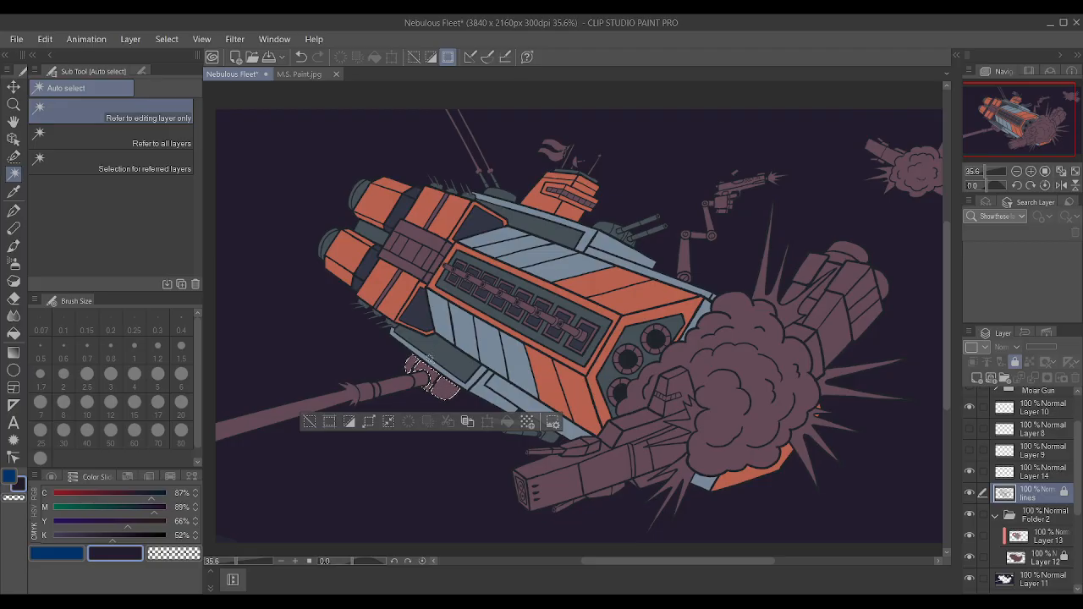
scroll(435, 353, "up", 2)
scroll(343, 363, "up", 4)
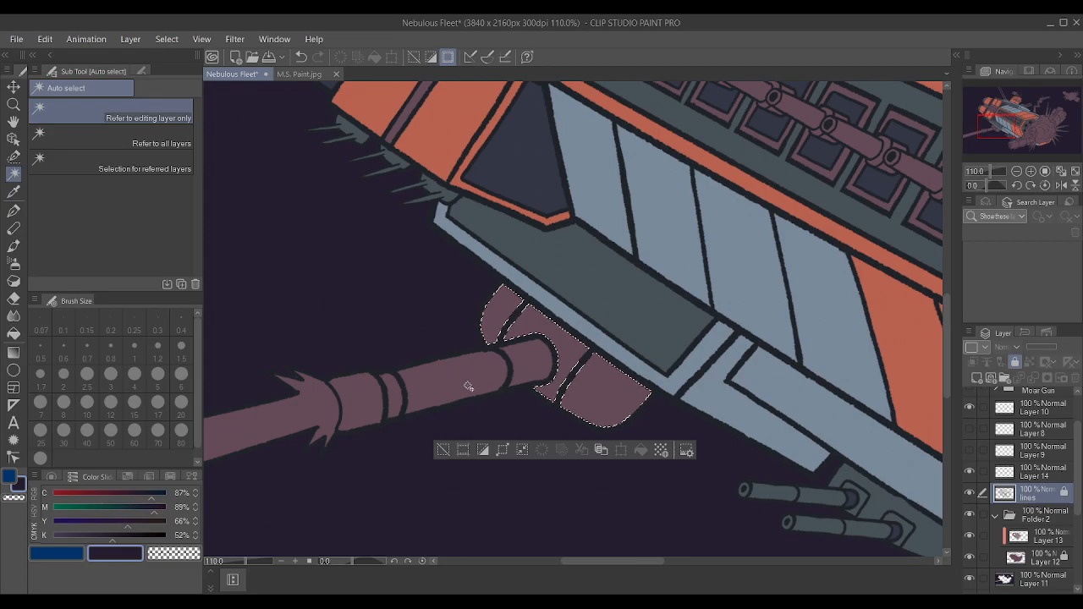
left_click(474, 381, "shift")
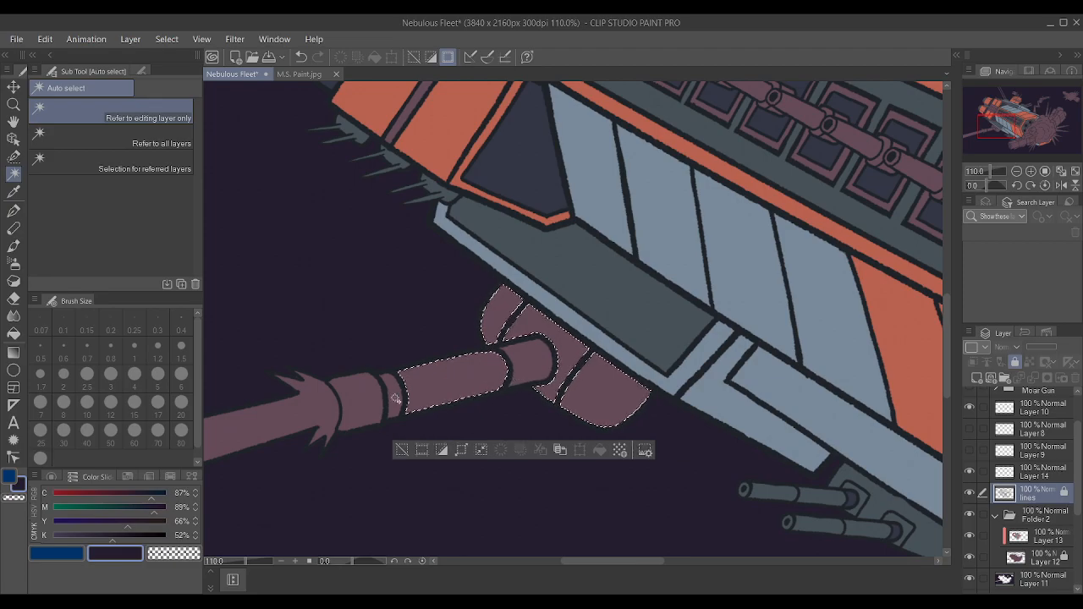
left_click(359, 391, "shift")
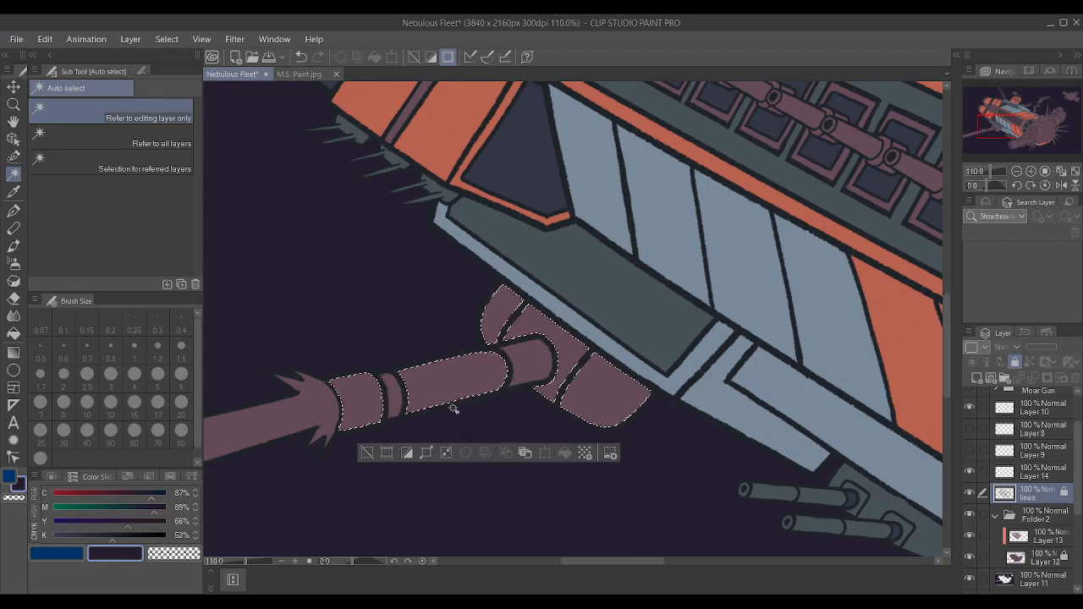
scroll(421, 406, "down", 5)
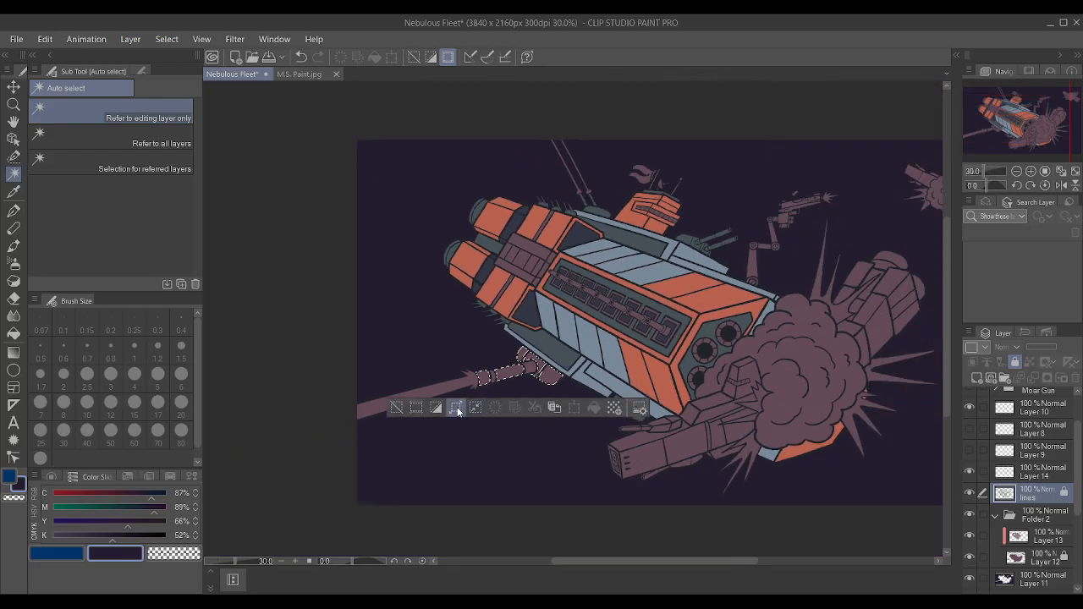
left_click(463, 411)
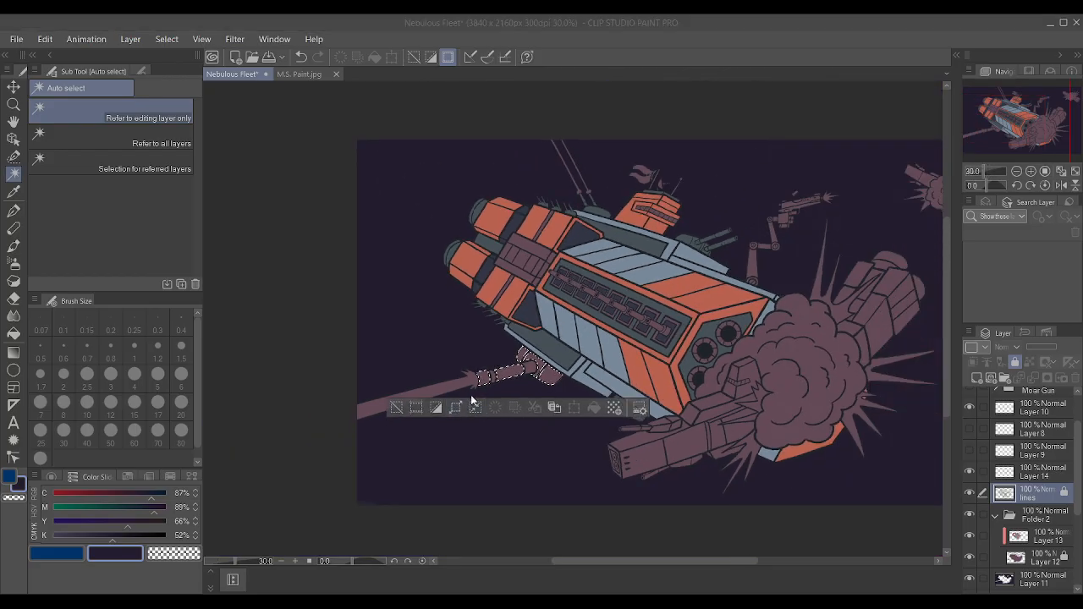
left_click(608, 291)
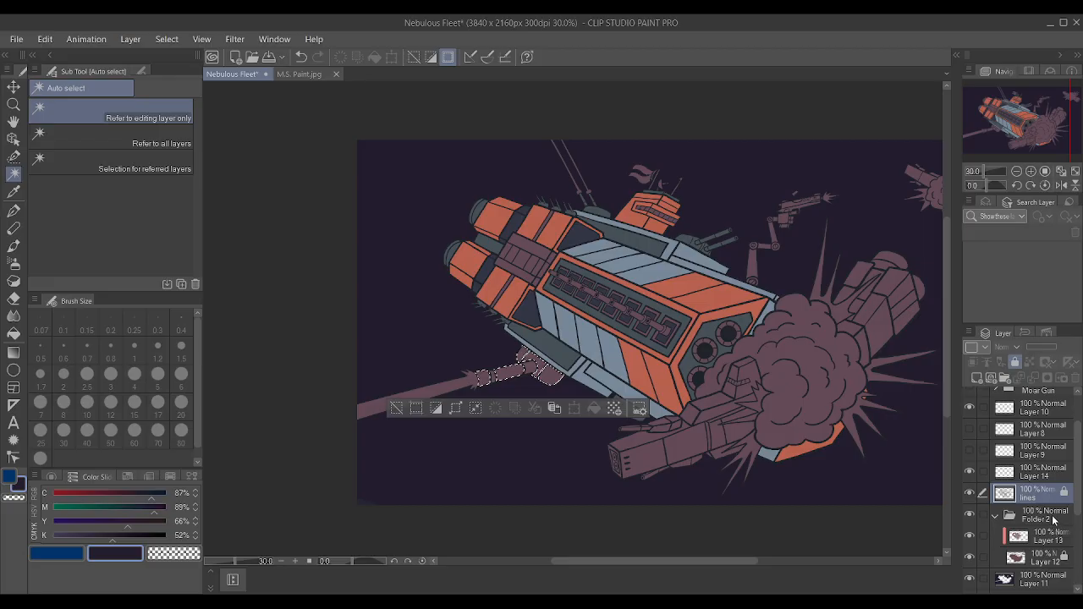
Paint the selected mount and barrel sections on Layer 13 with slate sampled from the lower hull panel using the Textured pen, and deselect.
left_click(1049, 538)
scroll(583, 354, "up", 2)
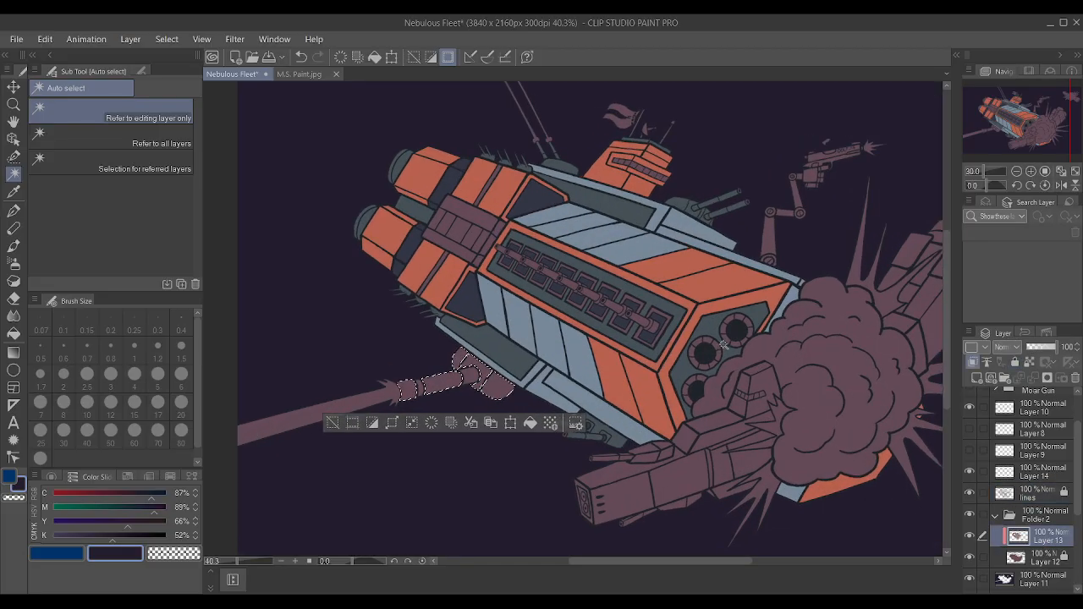
scroll(639, 340, "up", 2)
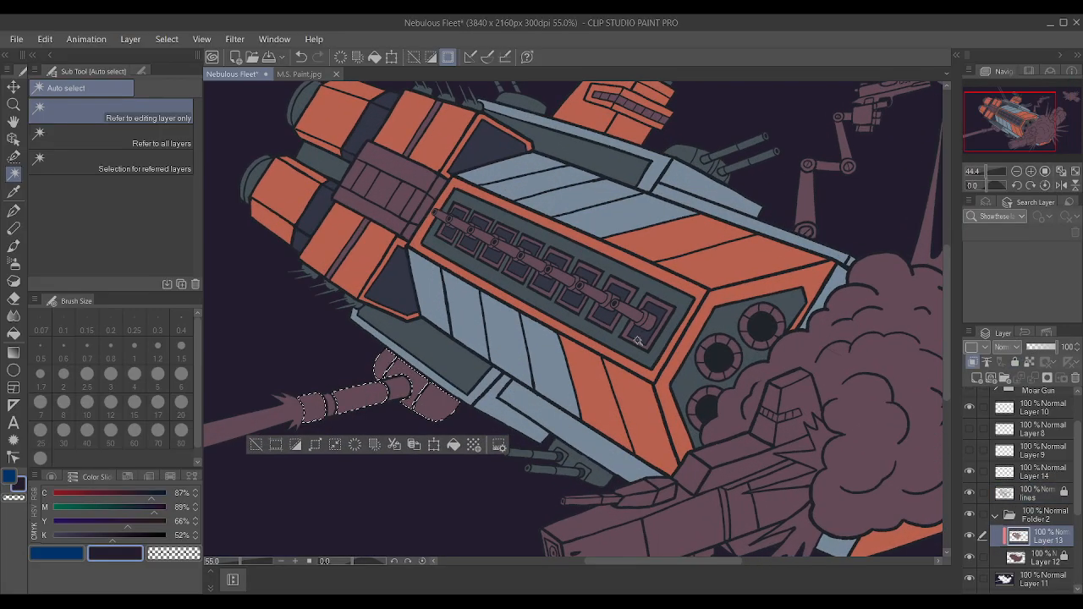
left_click(453, 357, "alt")
key("p")
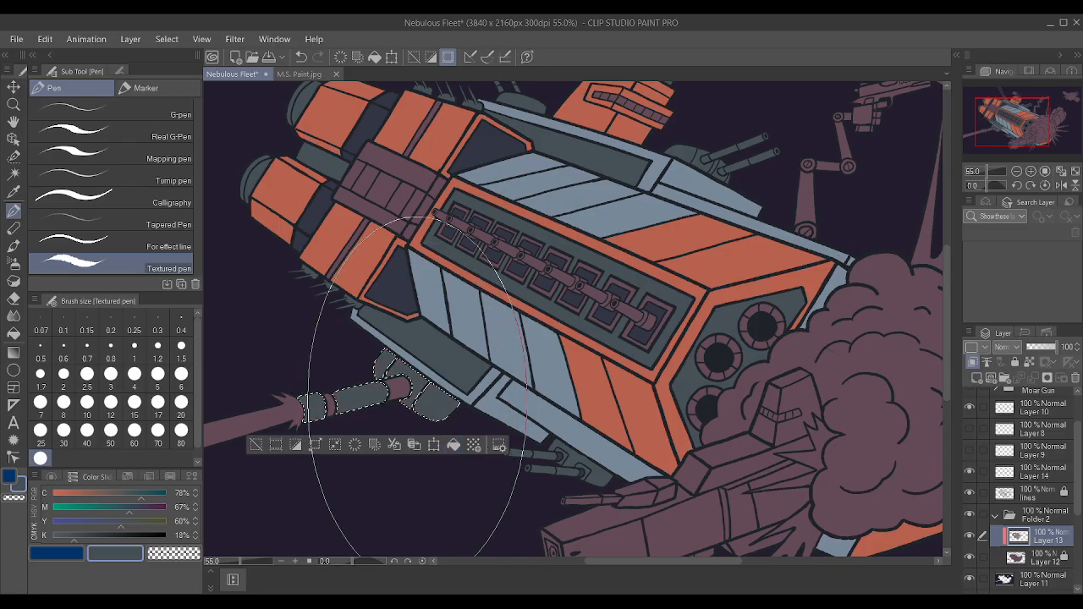
scroll(585, 284, "down", 2)
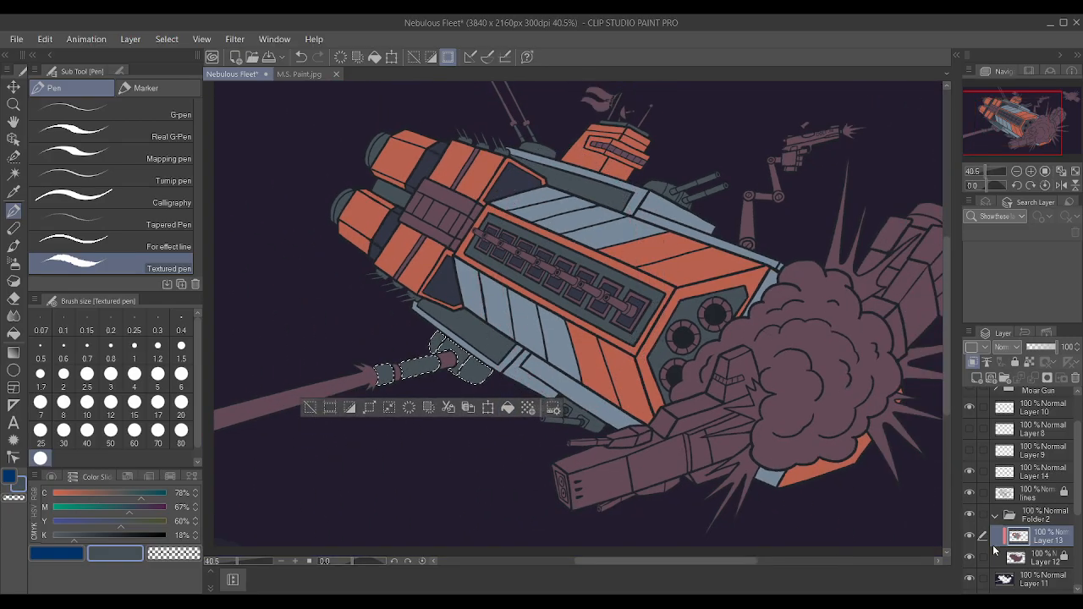
key("ctrl+d")
Auto-select both barrel joints of the upper turret beside the tower using the lines layer, expand the selection, and return to Layer 13.
left_click(1033, 498)
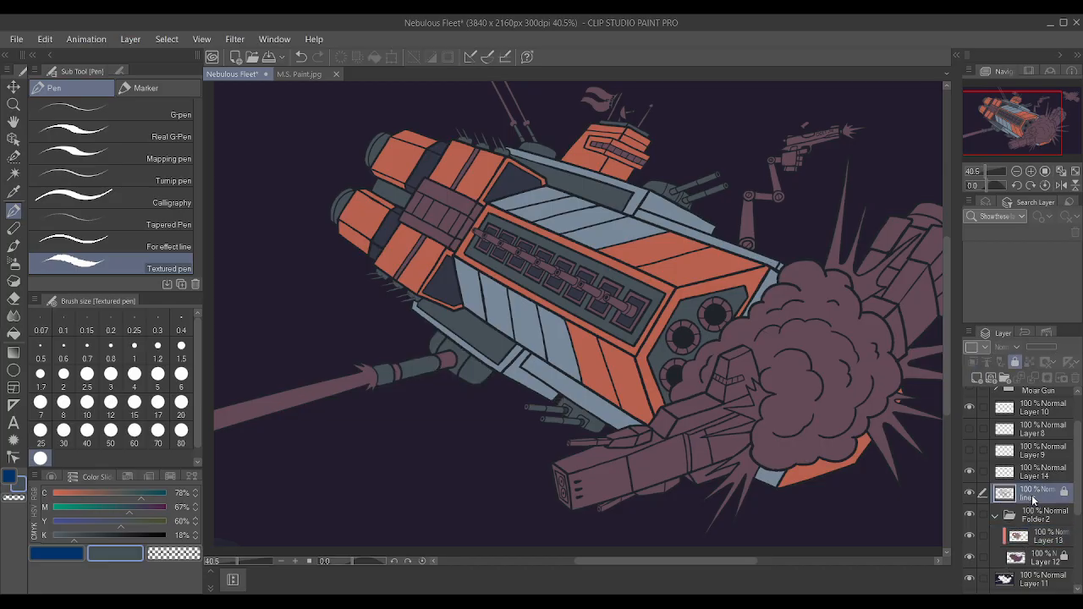
left_click(14, 173)
scroll(687, 189, "up", 5)
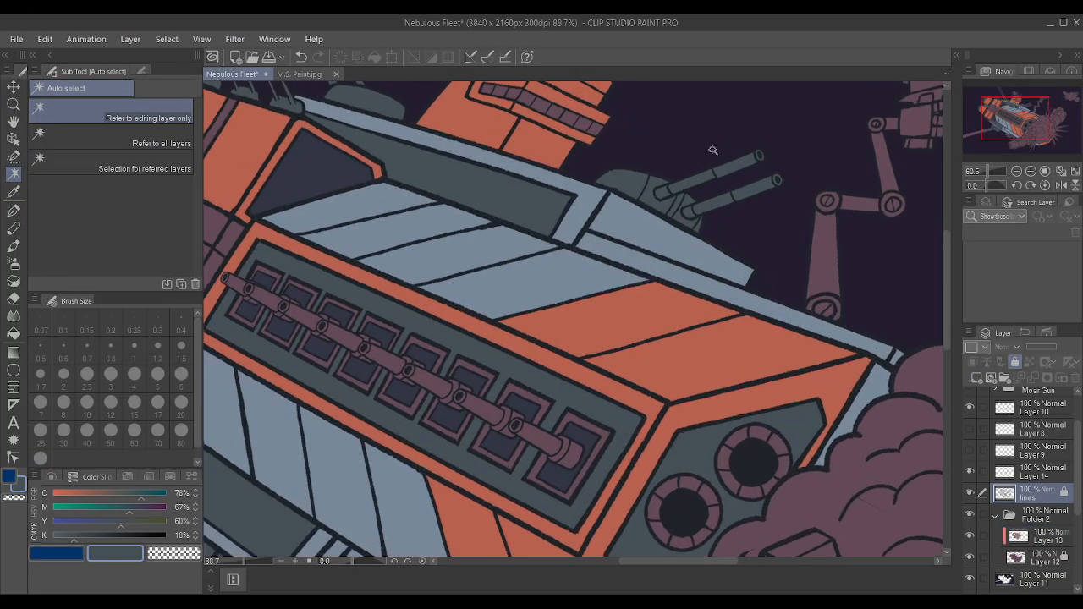
scroll(687, 188, "up", 1)
left_click(666, 284)
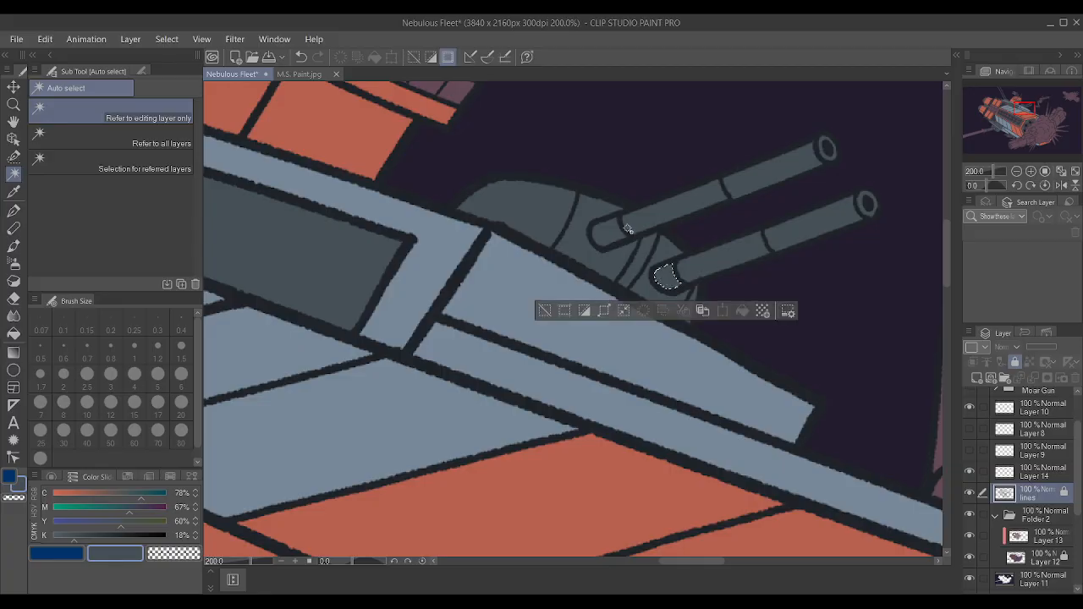
left_click(613, 233, "shift")
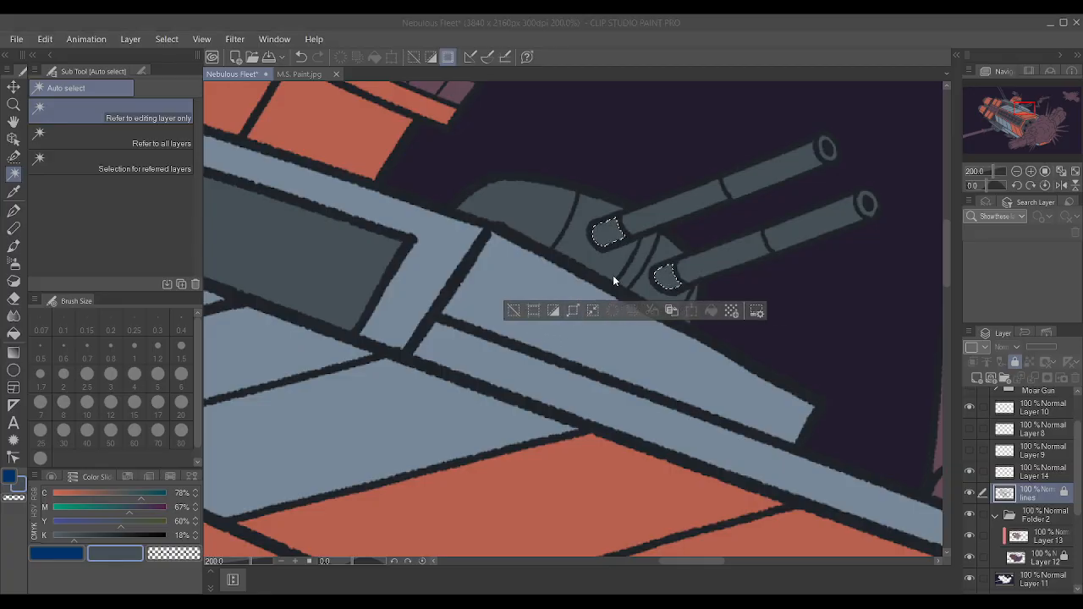
left_click(643, 287)
left_click(1055, 537)
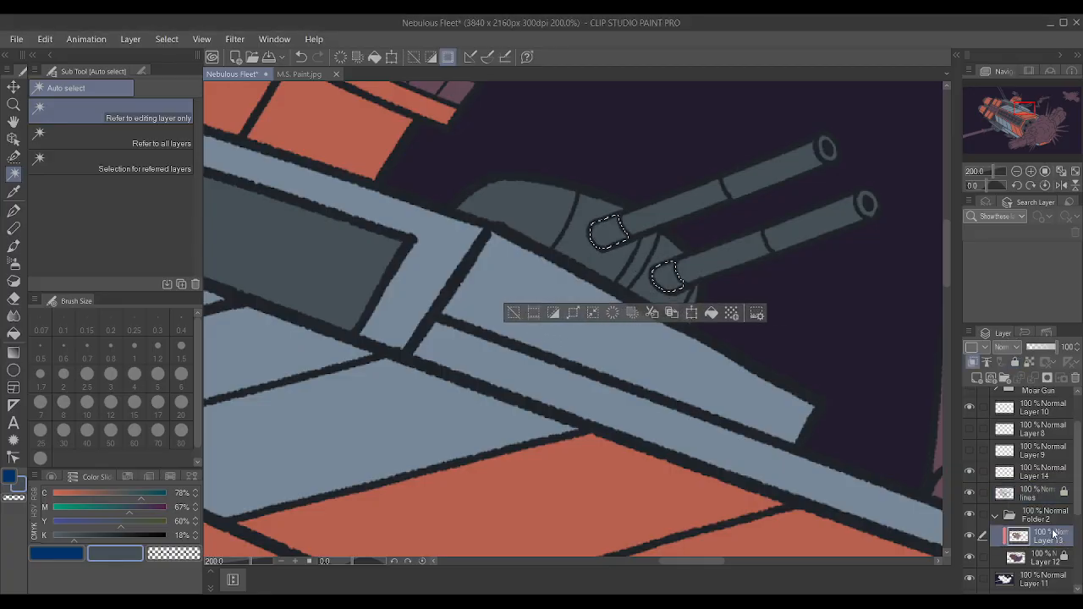
scroll(853, 366, "down", 2)
scroll(647, 346, "down", 2)
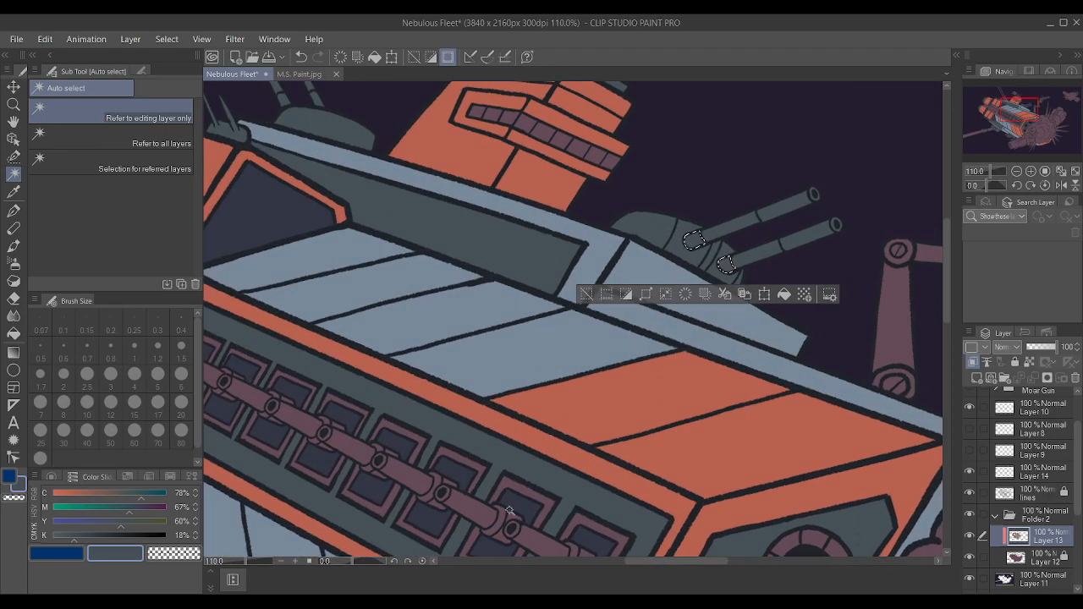
Paint the selected upper-turret barrel joints on Layer 13 with navy sampled from a small gun-bay hatch using the Textured pen, and deselect.
left_click(520, 505, "alt")
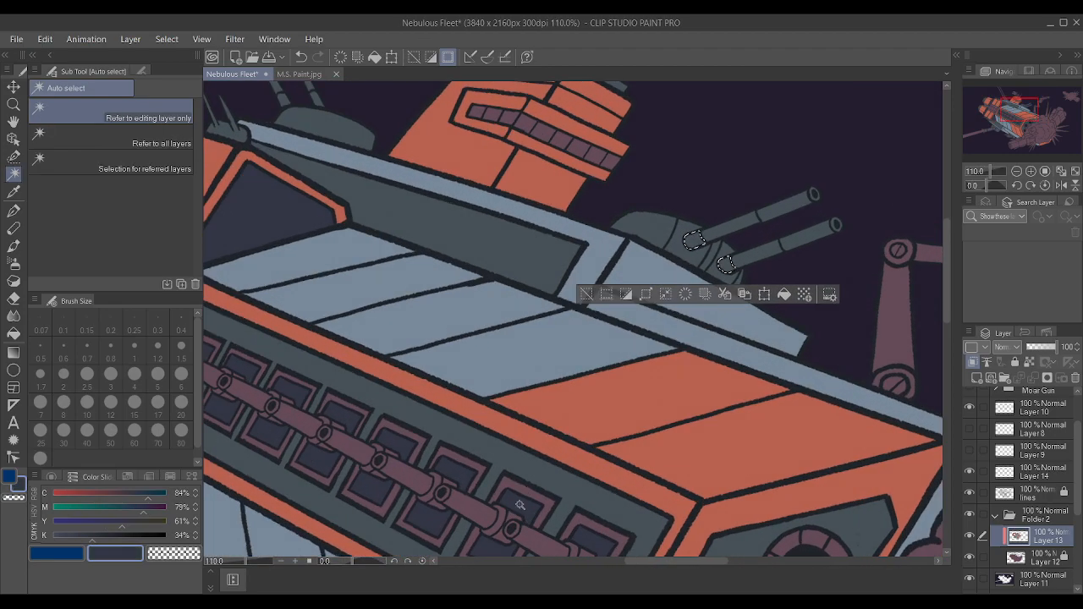
key("p")
left_click(644, 155)
key("ctrl+d")
scroll(643, 193, "down", 4)
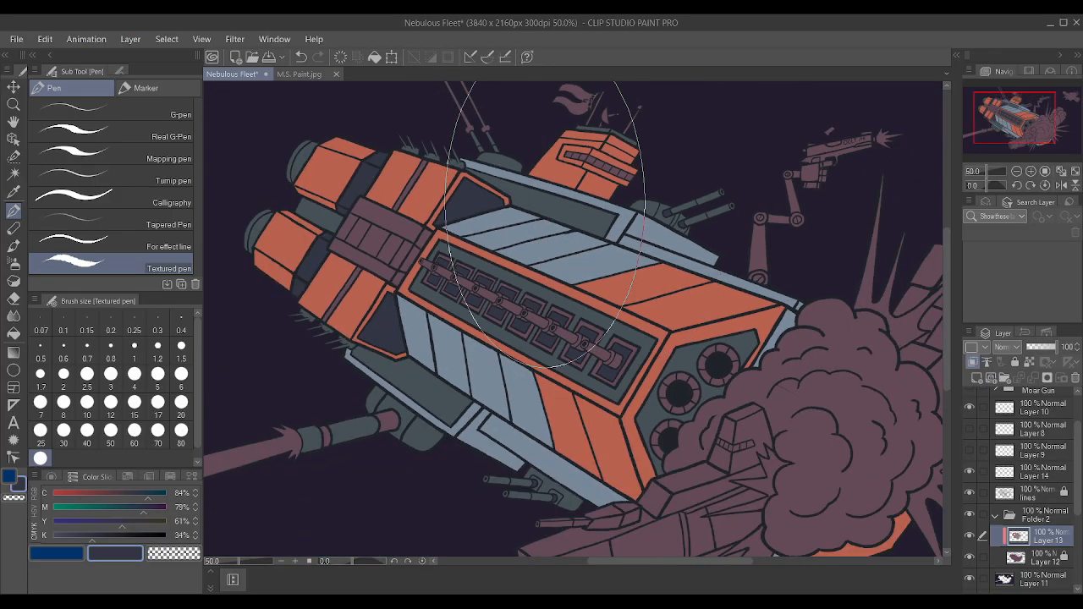
Auto-select the two long side strips and their end pieces on the mauve block between the engines using the lines layer, and expand the selection.
left_click(13, 173)
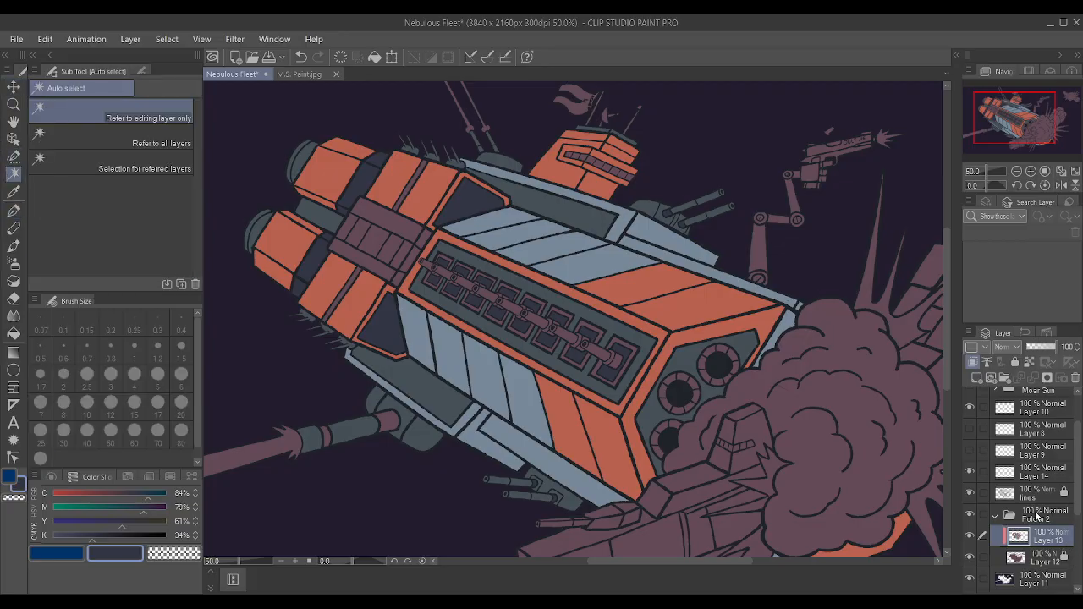
left_click(1030, 501)
scroll(385, 265, "up", 3)
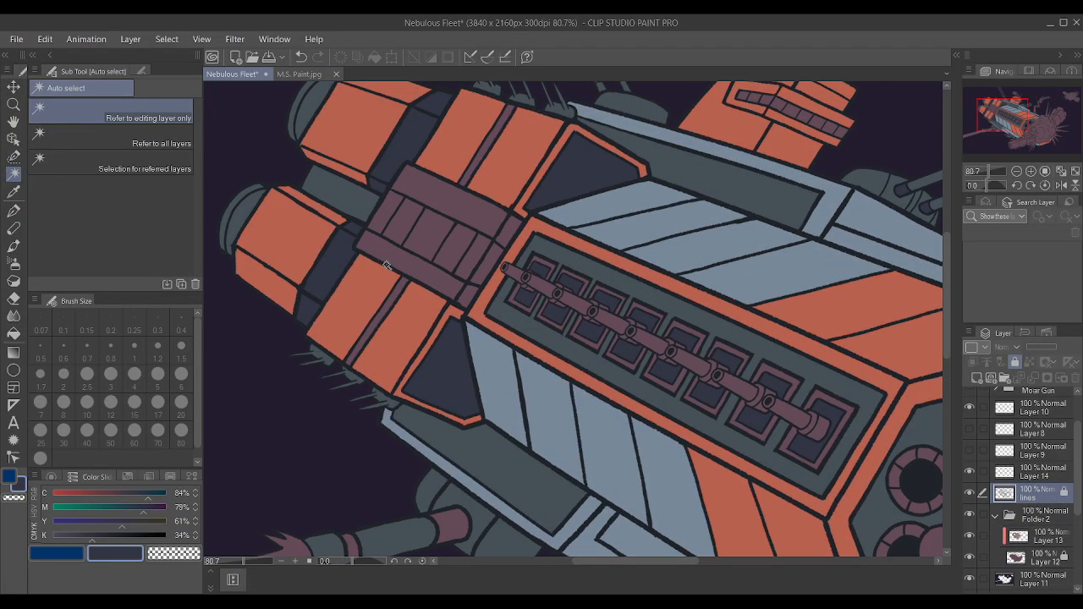
left_click(400, 265)
left_click(453, 210, "shift")
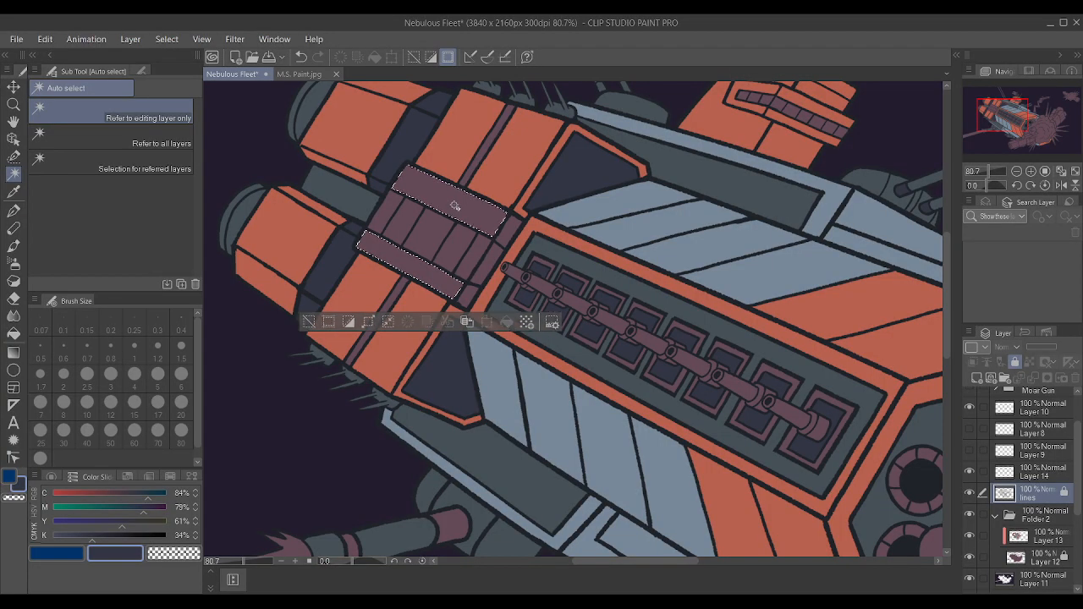
left_click(466, 299, "shift")
key("ctrl+z")
left_click(466, 296, "shift")
left_click(510, 232, "shift")
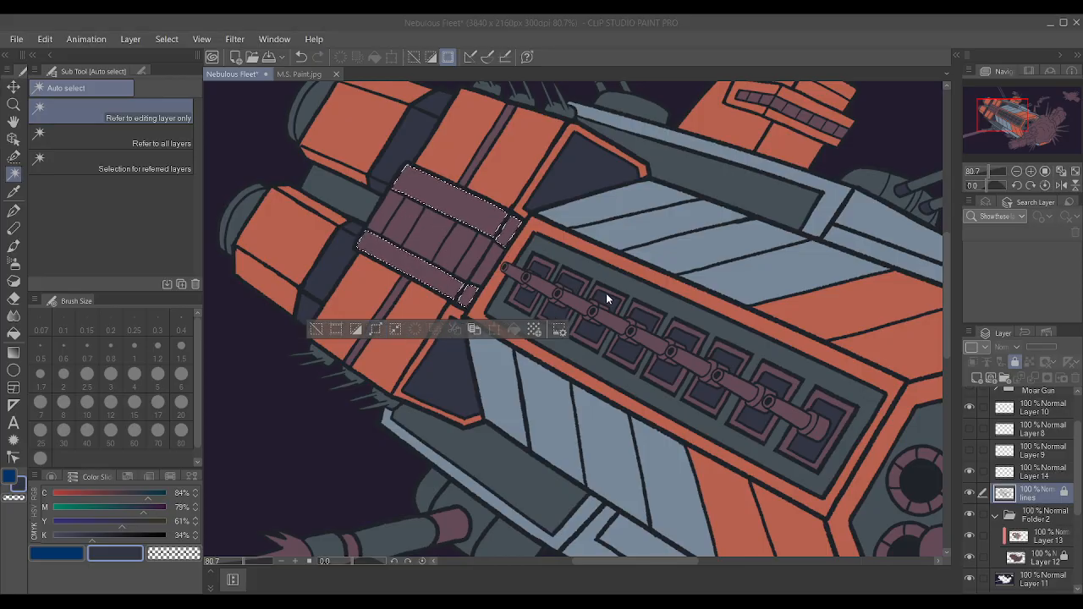
Paint the selected strips and end pieces on Layer 13 with slate sampled from the central gun bay using the Textured pen, and deselect.
left_click(1044, 474)
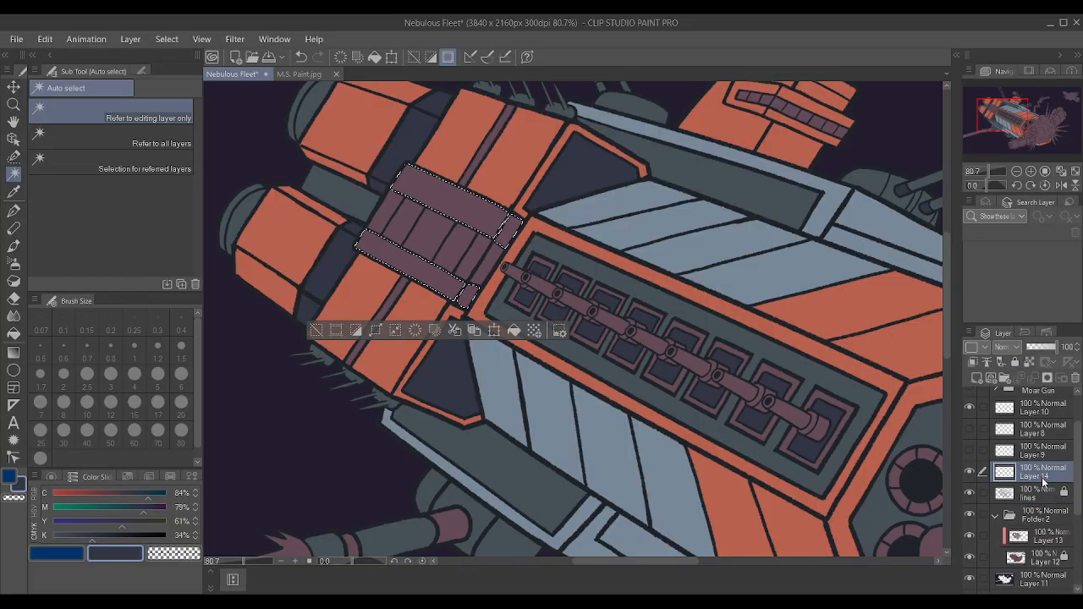
key("i")
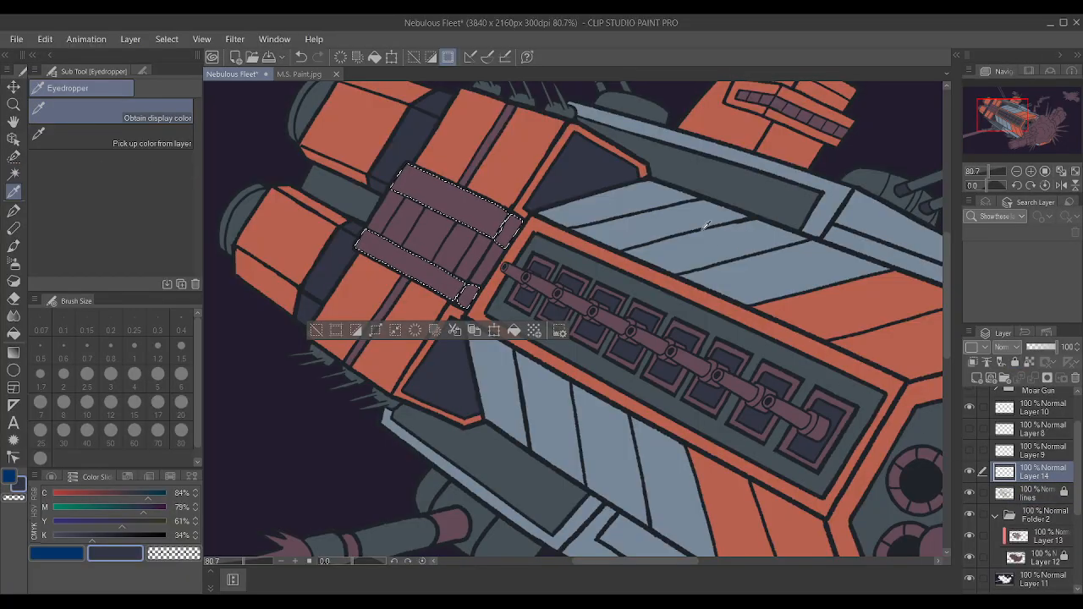
left_click(709, 309)
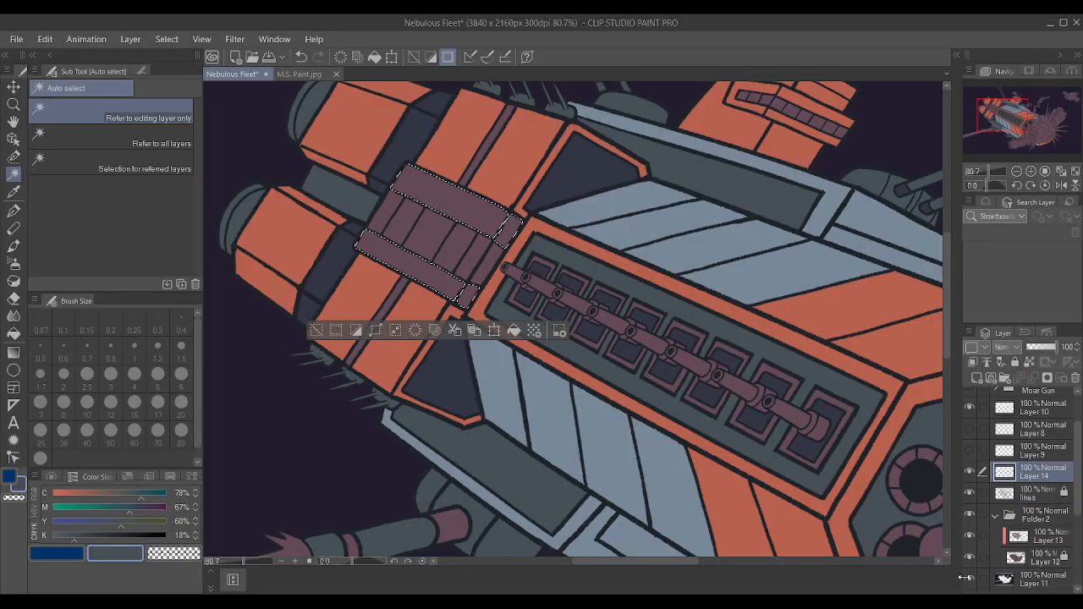
left_click(1033, 538)
key("p")
left_click_drag(451, 300, 542, 279)
key("ctrl+d")
scroll(428, 187, "down", 5)
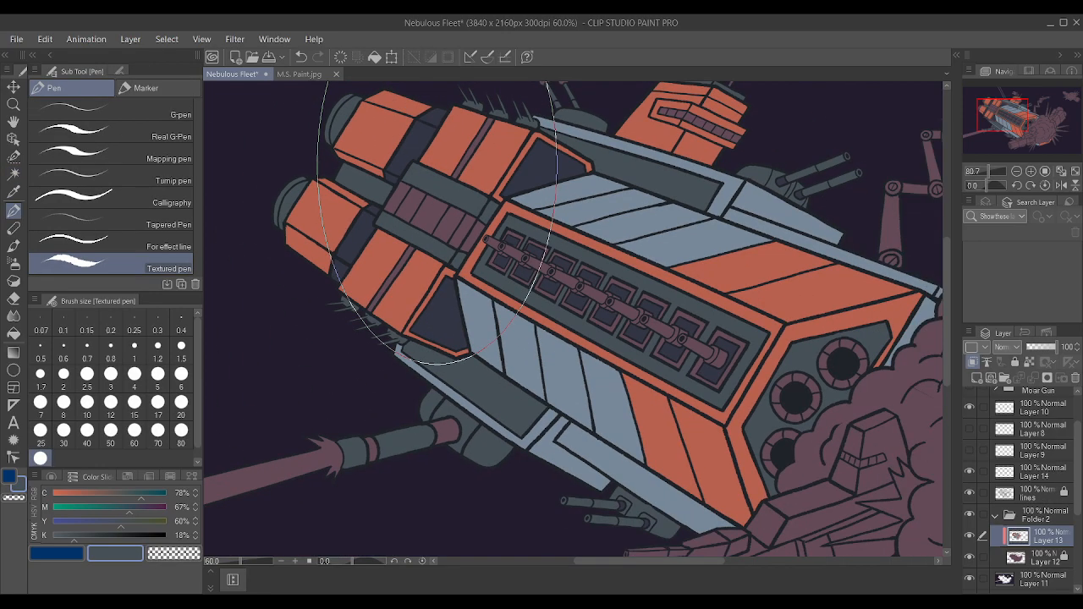
Auto-select the thin mauve stripe across each of the two orange engine sections using the lines layer.
scroll(443, 179, "up", 3)
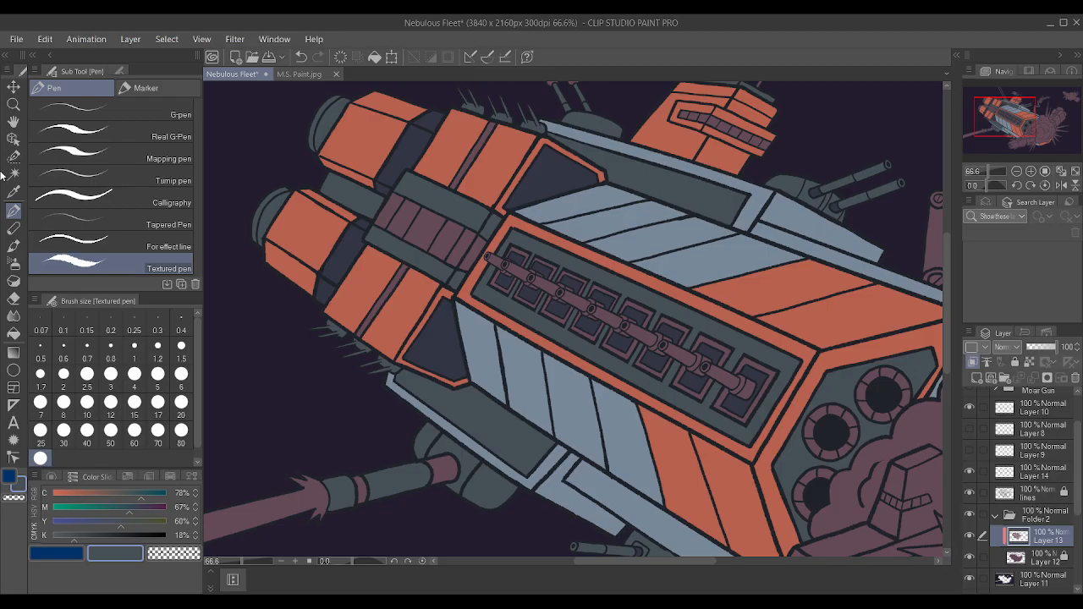
left_click(12, 173)
scroll(503, 240, "up", 1)
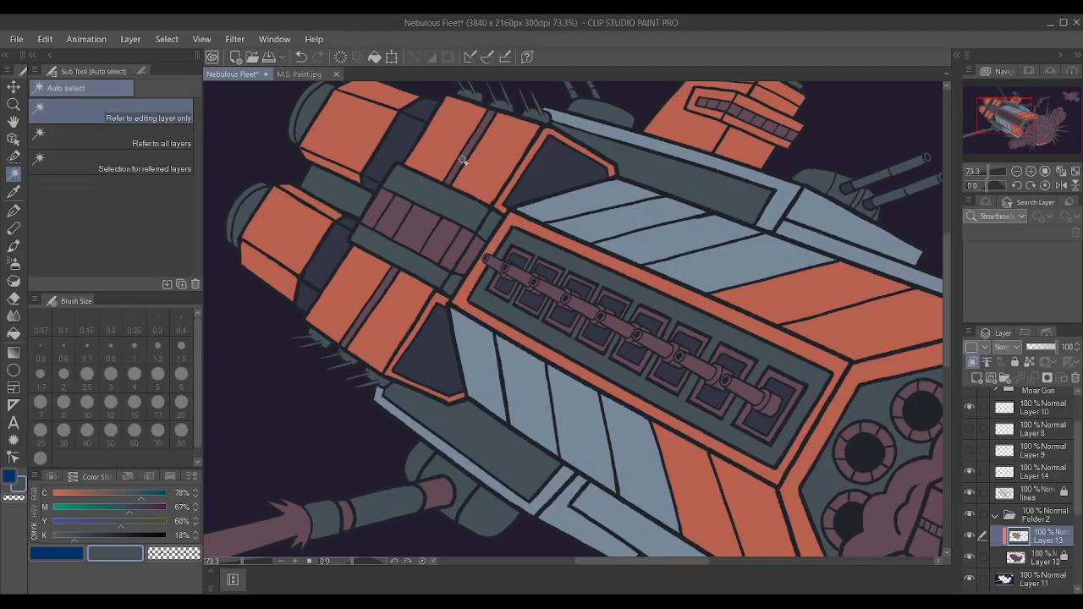
left_click(463, 161)
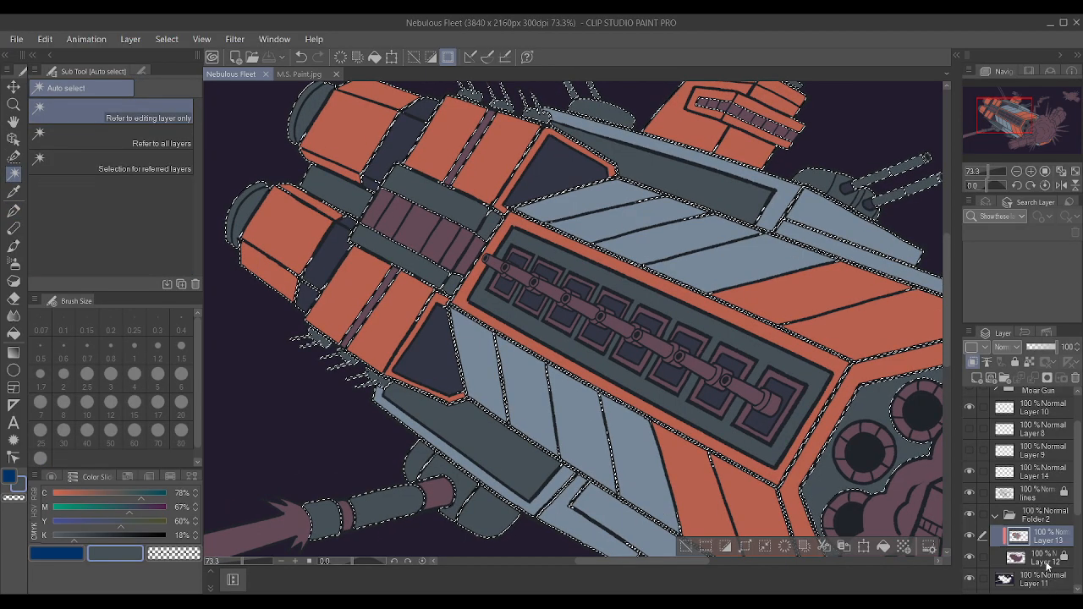
key("ctrl+d")
left_click(1031, 499)
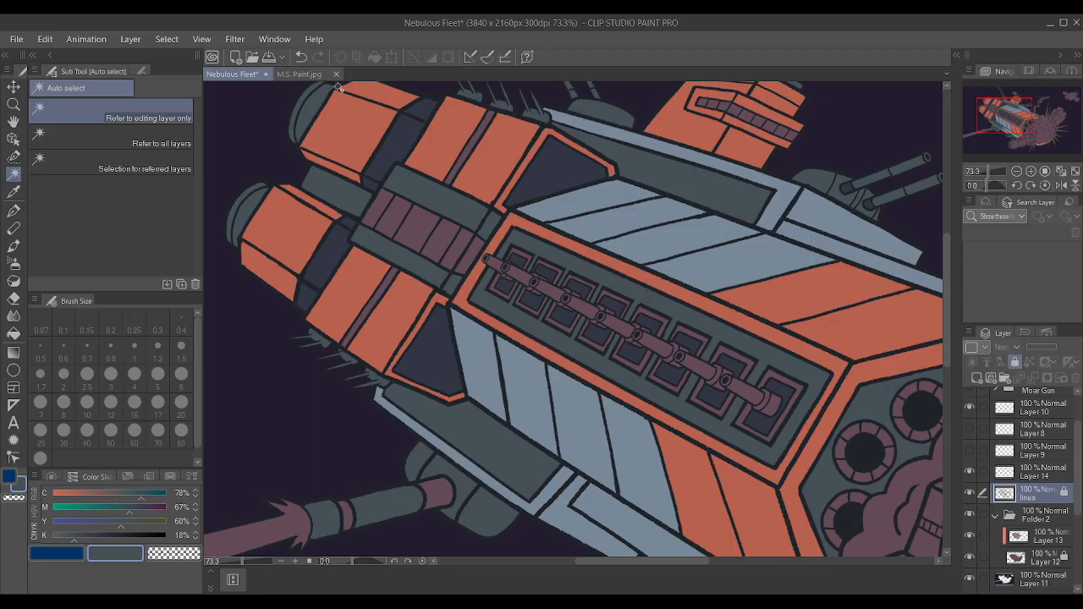
left_click(463, 161)
left_click(376, 308, "shift")
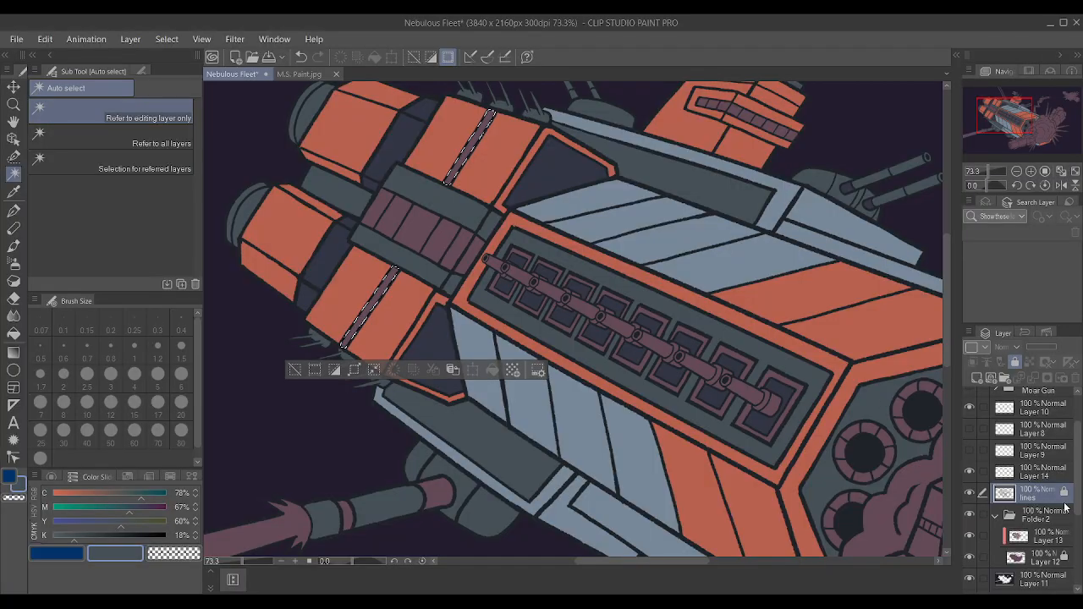
Paint both engine stripes on Layer 13 with grey-blue sampled from the upper hull using the Textured pen, and deselect.
left_click(1048, 536)
key("i")
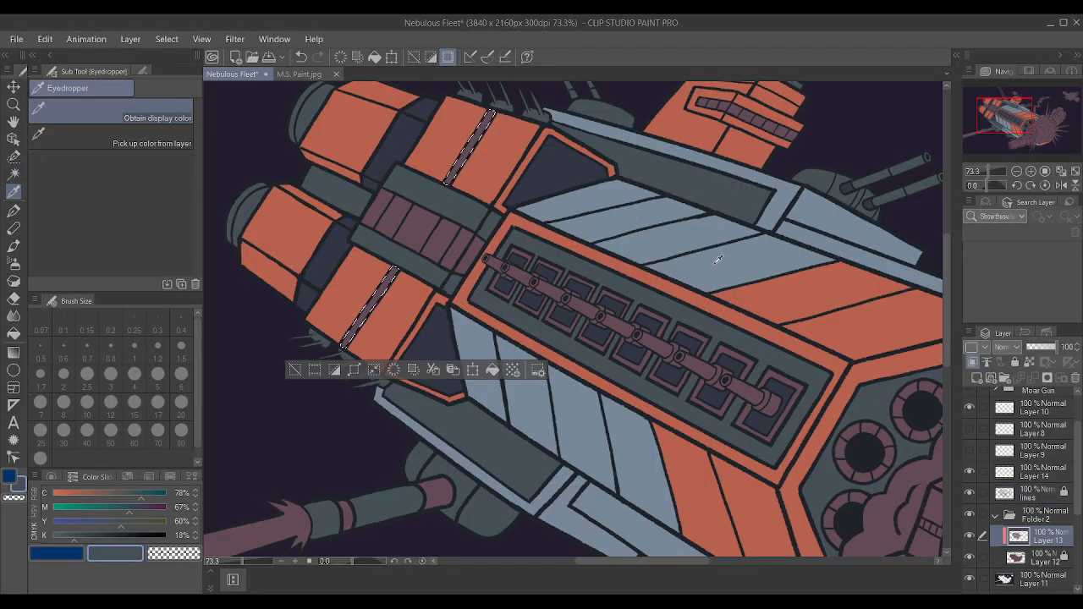
left_click(719, 260)
key("p")
left_click(457, 258)
key("ctrl+d")
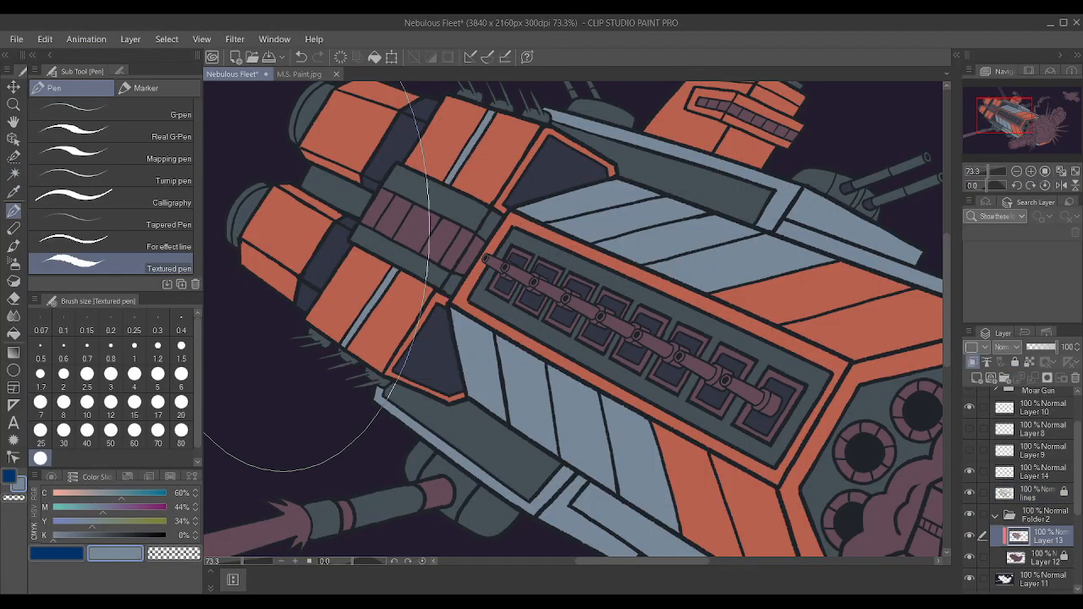
scroll(283, 252, "down", 3)
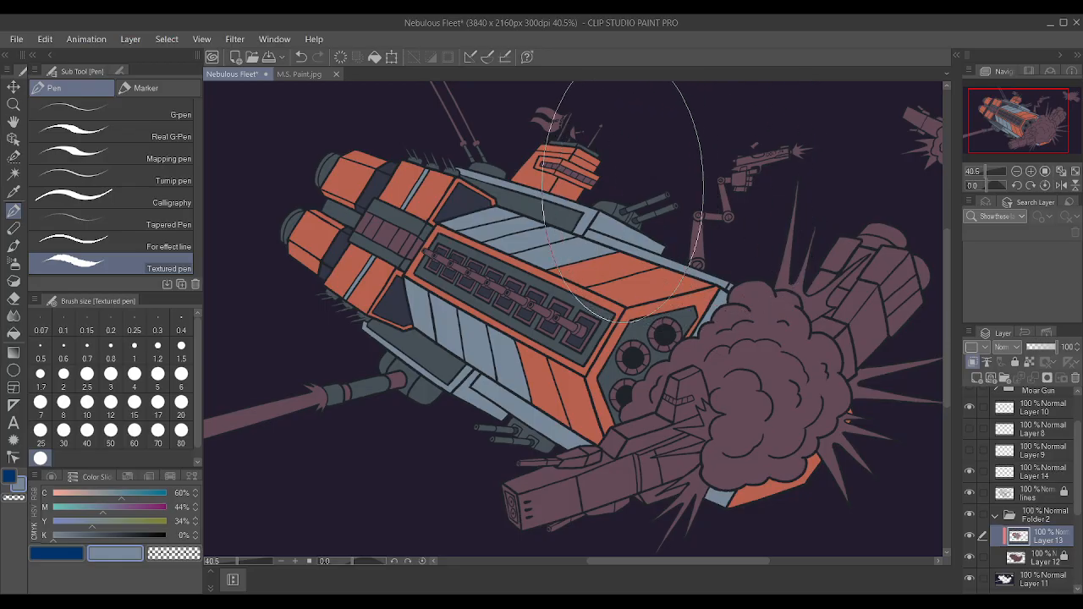
Auto-select four mauve segments of the block between the engines using the lines layer, leaving out the second and fourth segments.
scroll(339, 241, "up", 3)
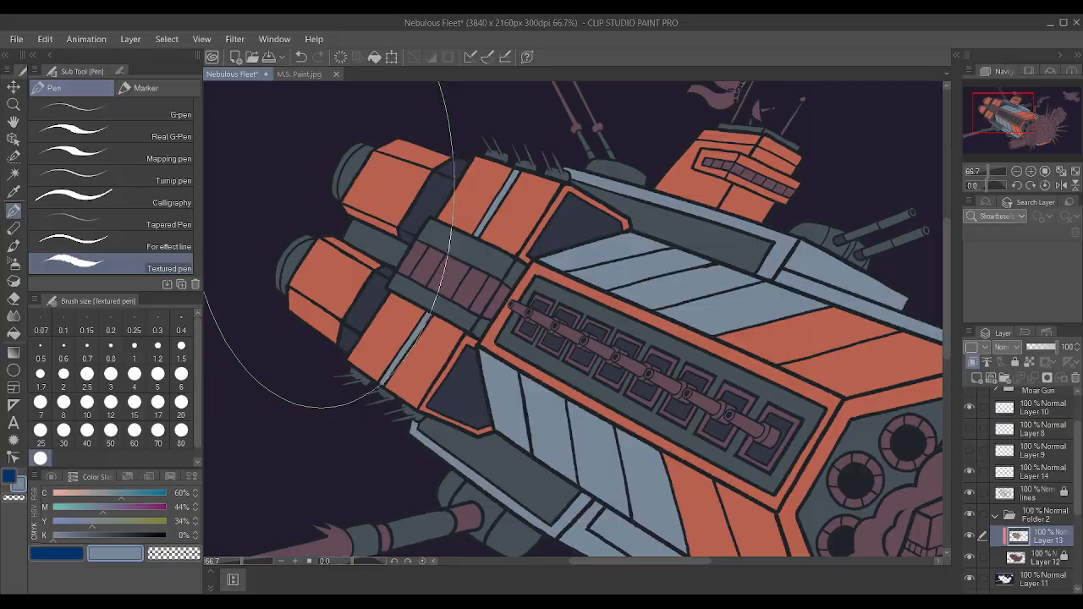
left_click(6, 176)
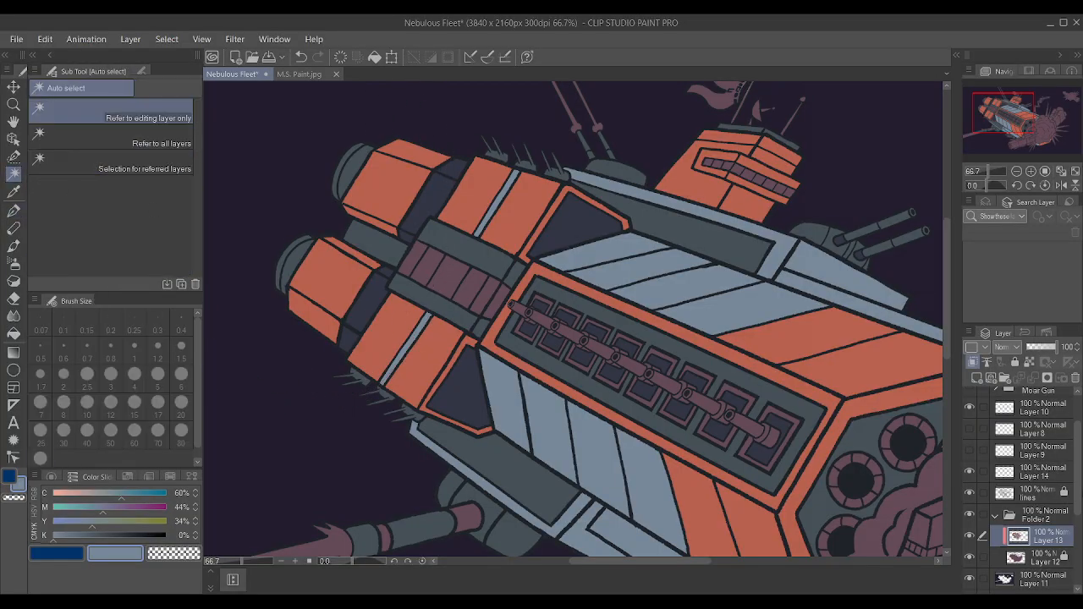
left_click(1044, 500)
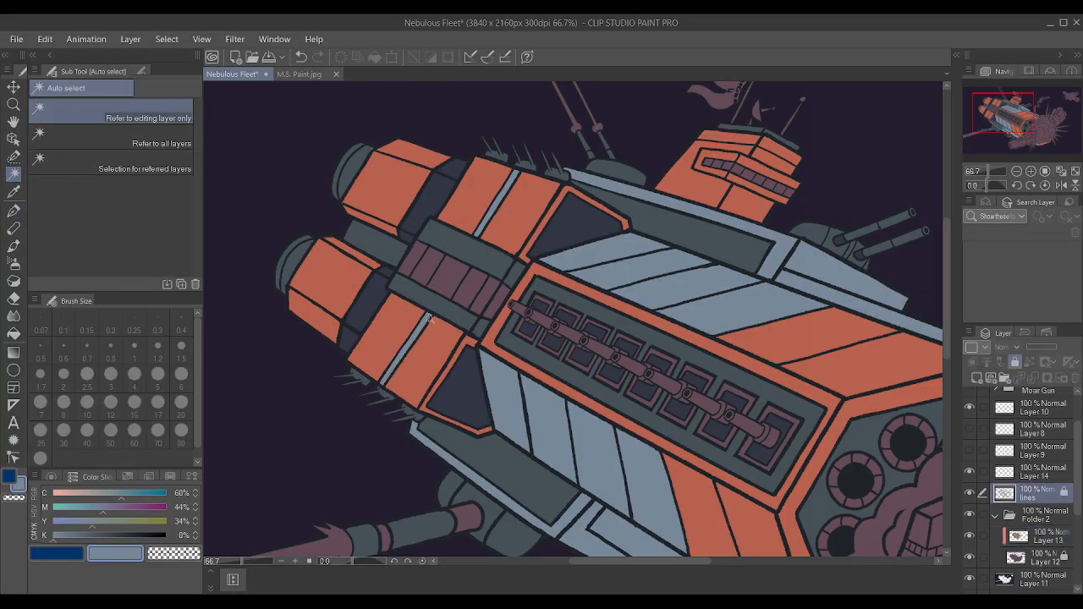
left_click(441, 283)
left_click(499, 295, "shift")
left_click(485, 293, "shift")
left_click(414, 262, "shift")
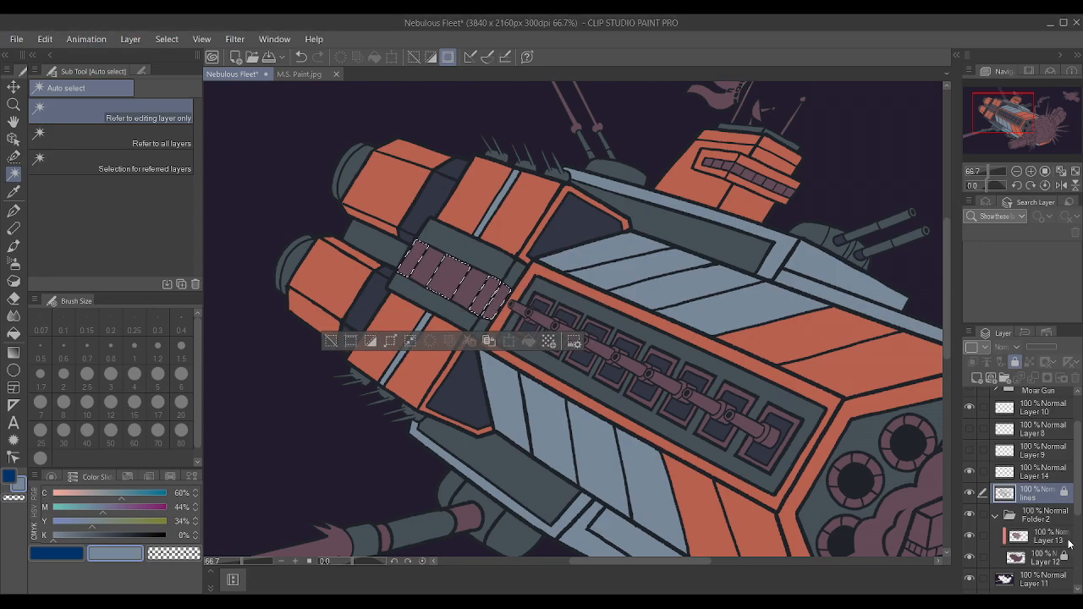
Paint the four selected segments on Layer 13 with navy sampled from the last gun-bay hatch using the Textured pen, and deselect.
left_click(1037, 540)
key("i")
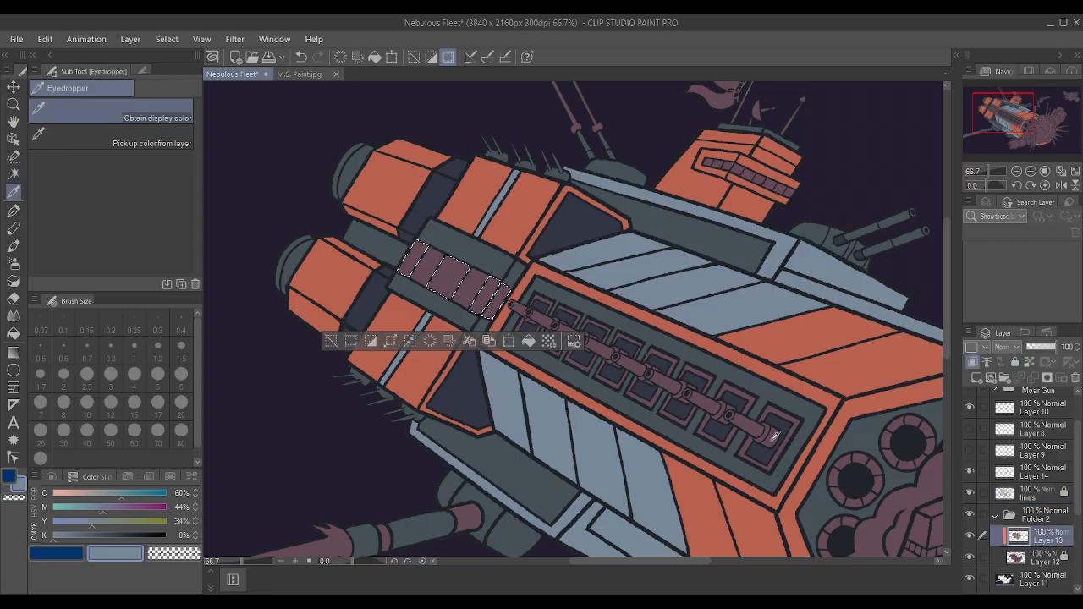
left_click(787, 421)
key("p")
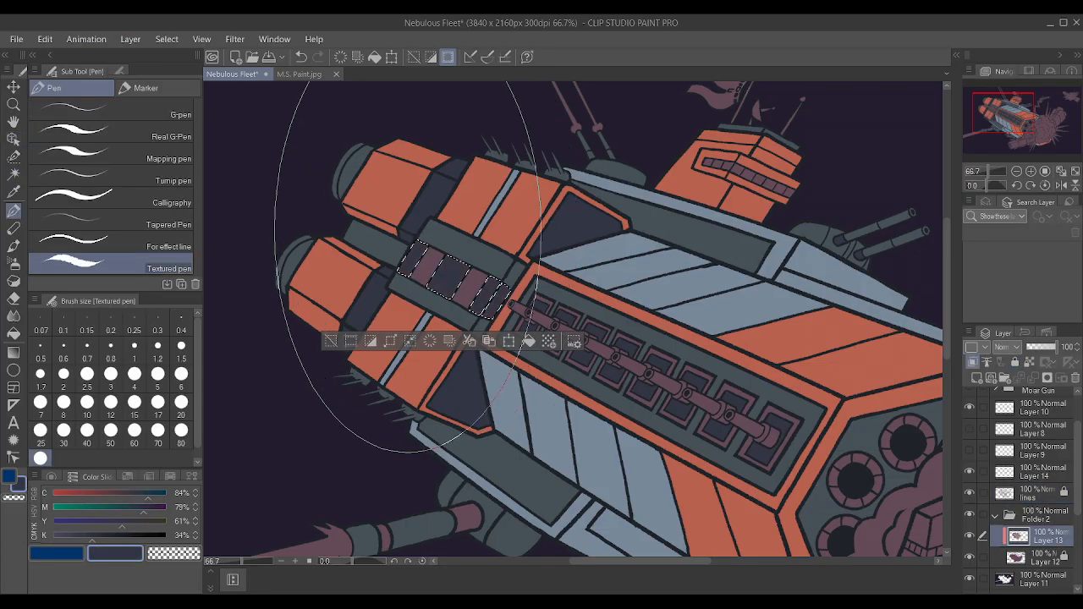
key("ctrl+d")
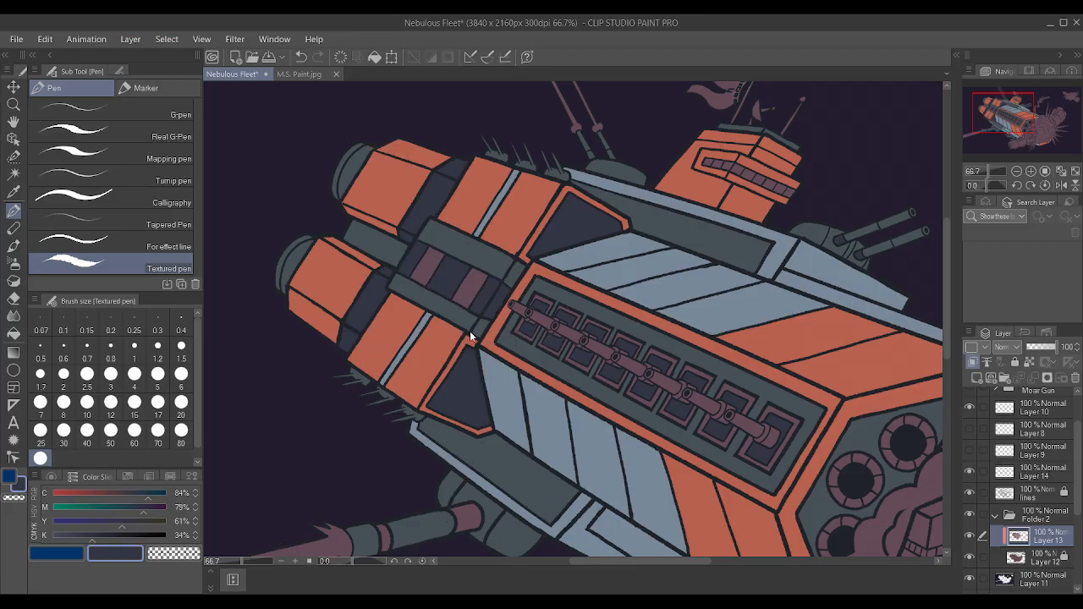
Auto-select the two remaining mauve segments of the block between the engines using the lines layer.
scroll(208, 132, "down", 1)
key("w")
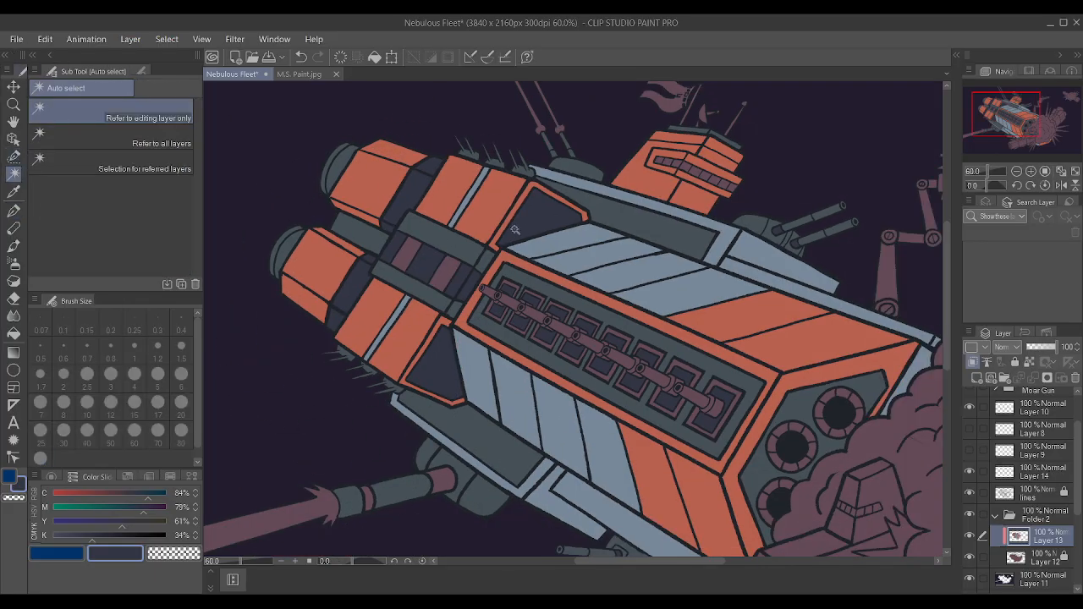
left_click(1036, 496)
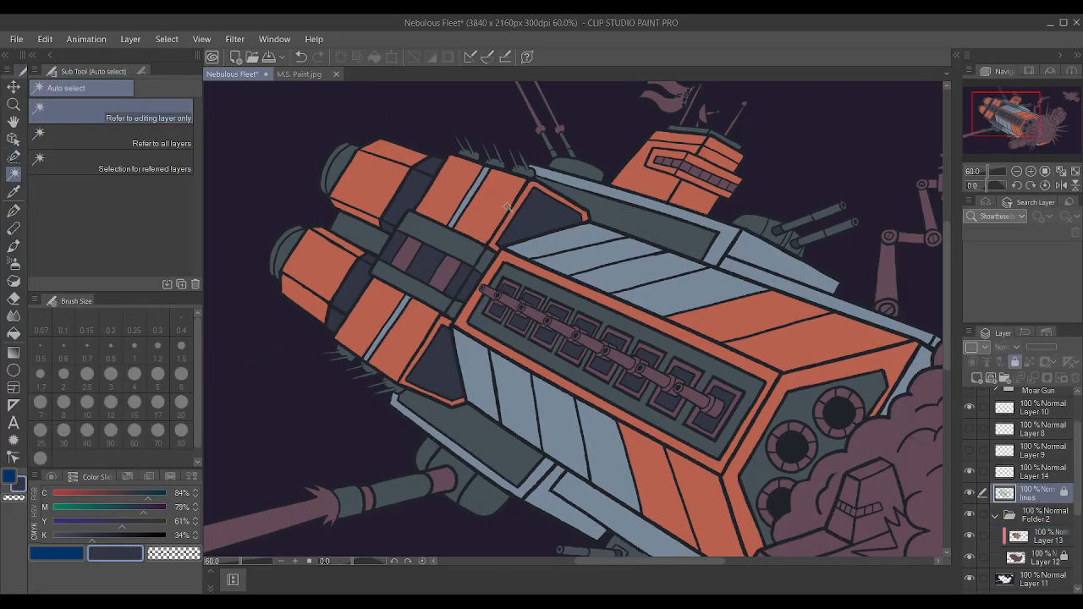
left_click(448, 271)
left_click(410, 251, "shift")
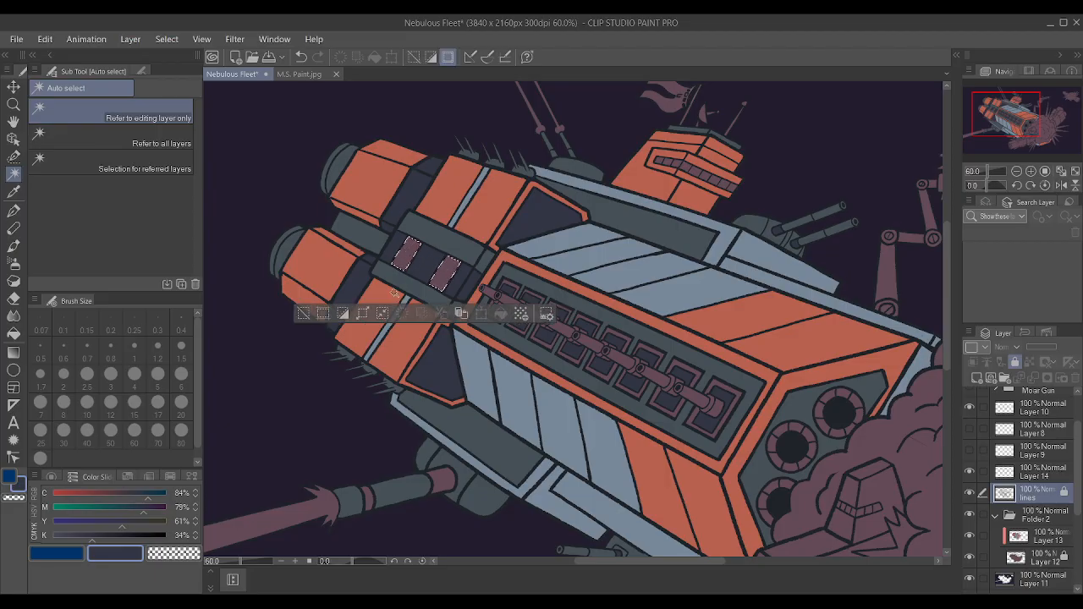
Paint the two selected segments on Layer 13 with grey-blue sampled from the upper hull stripes using the Textured pen, and deselect.
left_click_drag(563, 209, 533, 213)
left_click_drag(855, 238, 863, 246)
mouse_move(679, 239)
left_mouse_down()
mouse_move(700, 241)
mouse_move(664, 242)
left_mouse_up()
left_click_drag(470, 229, 497, 231)
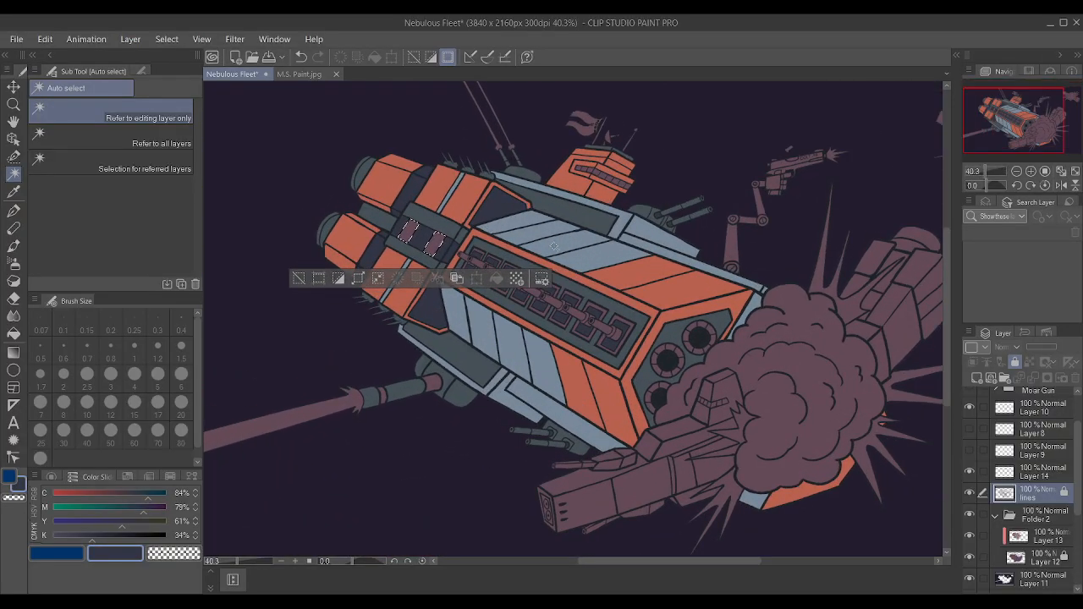
left_click(1035, 536)
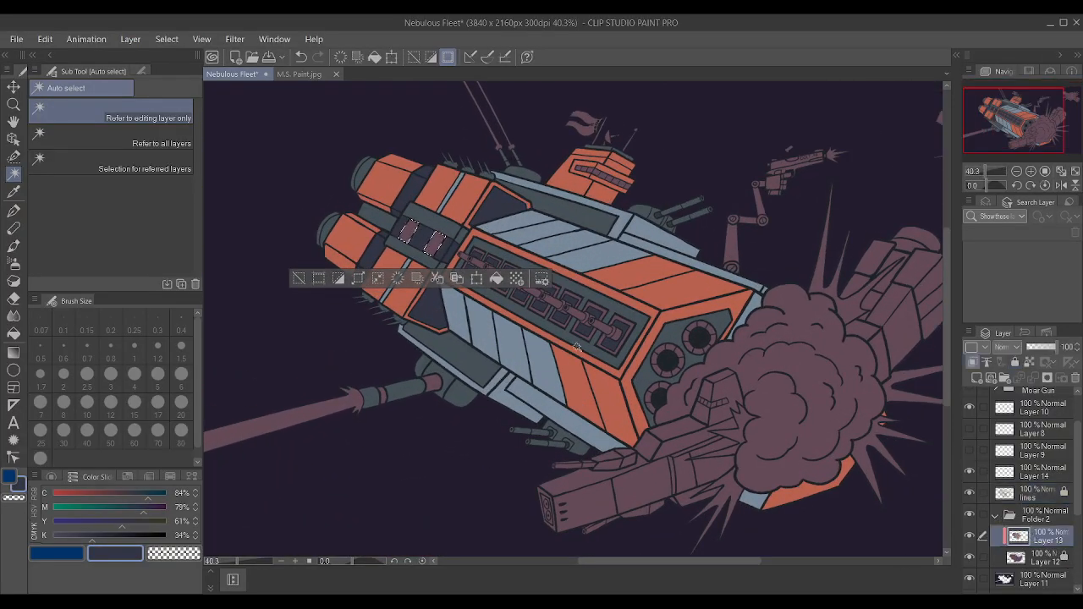
left_click_drag(577, 347, 583, 335)
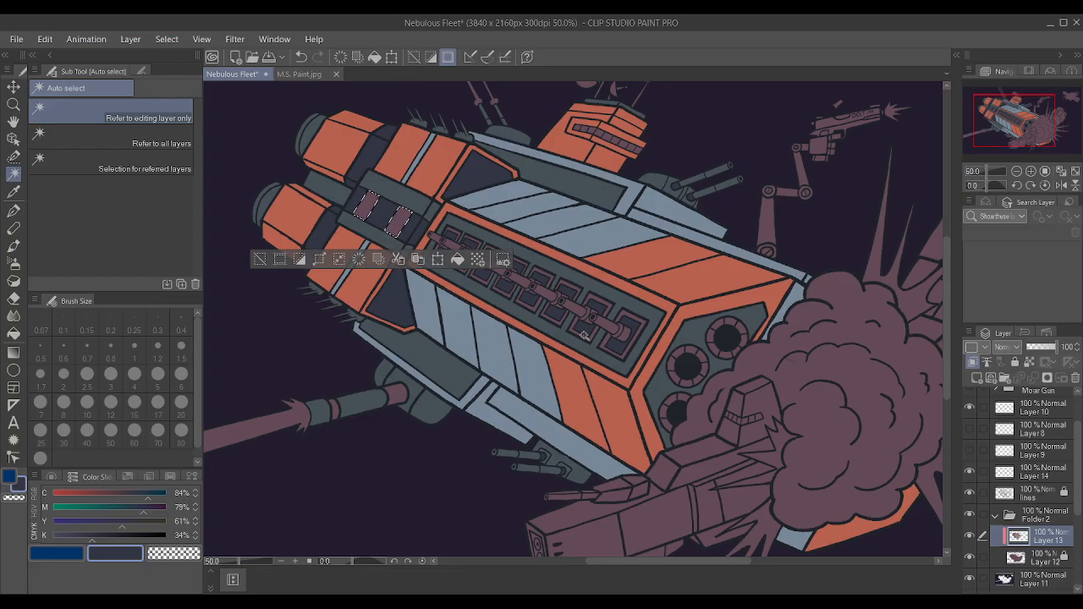
left_click(601, 231, "alt")
key("p")
left_click_drag(457, 211, 328, 220)
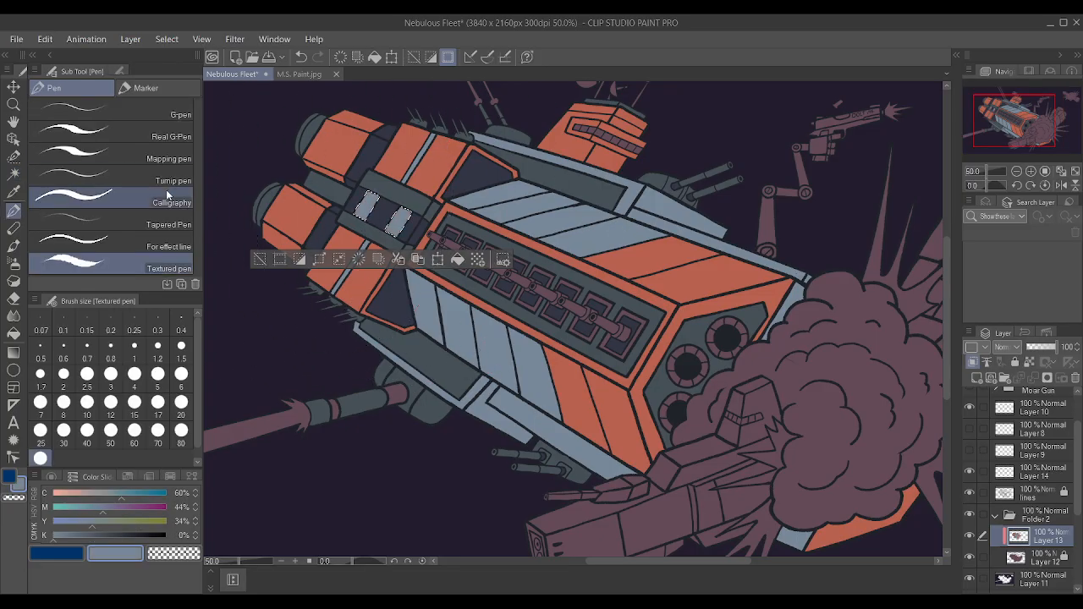
key("ctrl+d")
left_click_drag(393, 212, 379, 213)
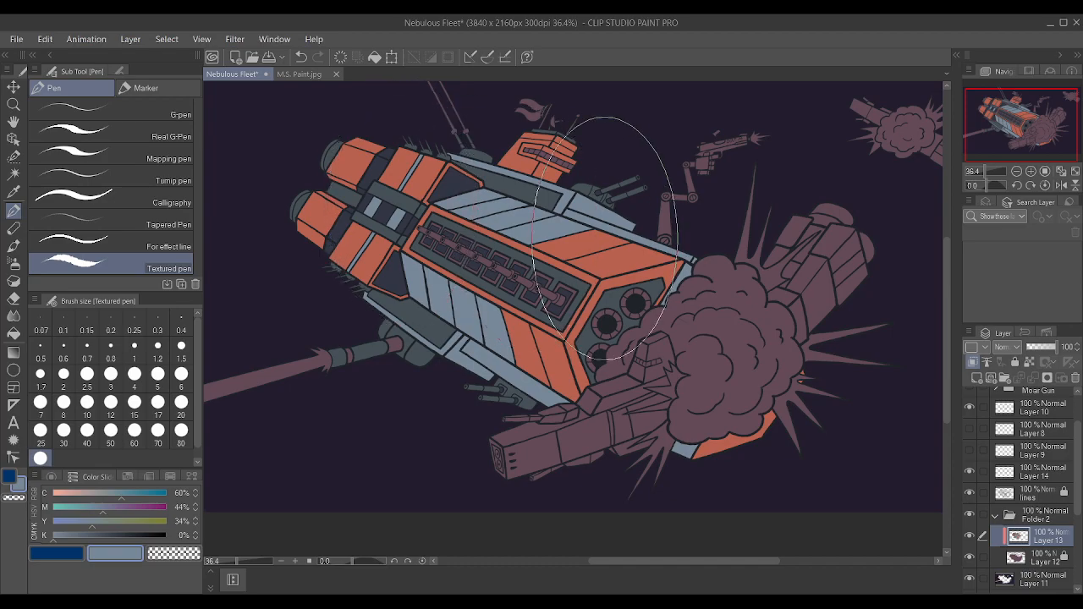
scroll(611, 233, "down", 2)
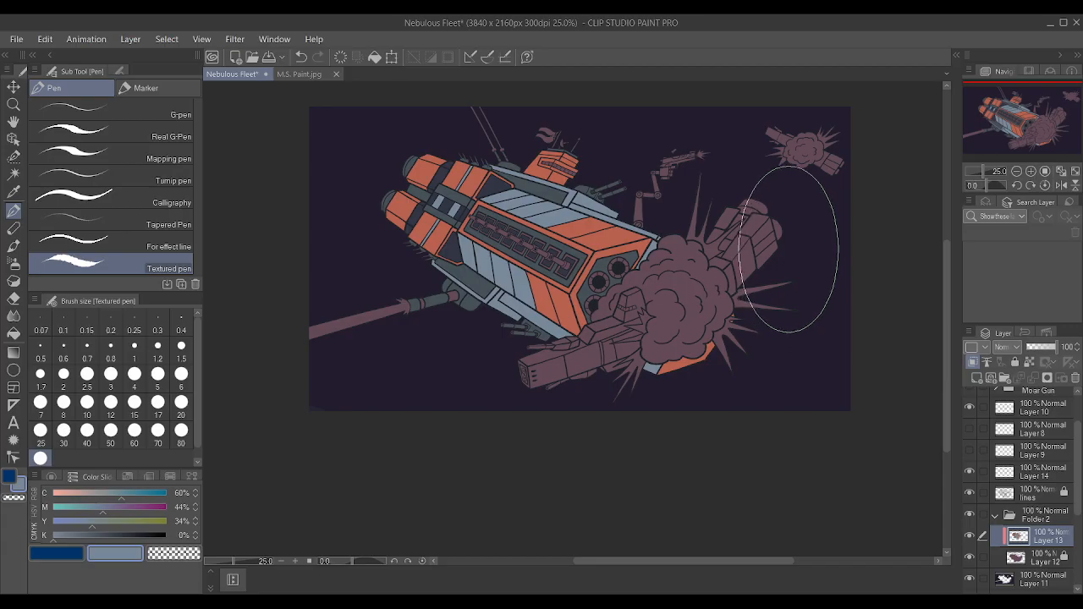
scroll(580, 182, "up", 1)
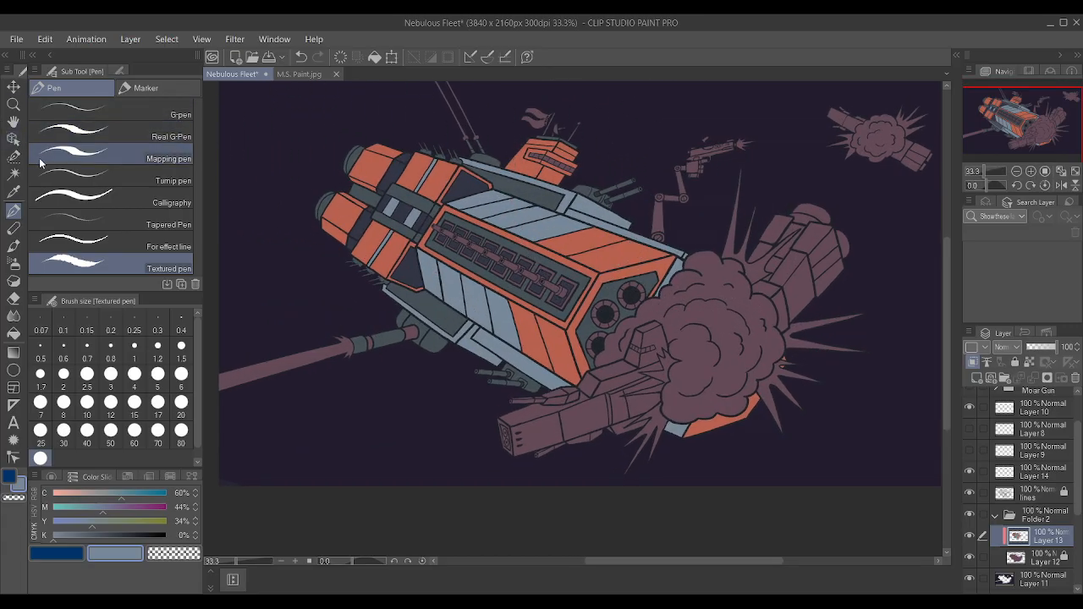
Auto-select the mauve frame pieces around the three largest gun-bay hatches using the lines layer.
left_click(13, 173)
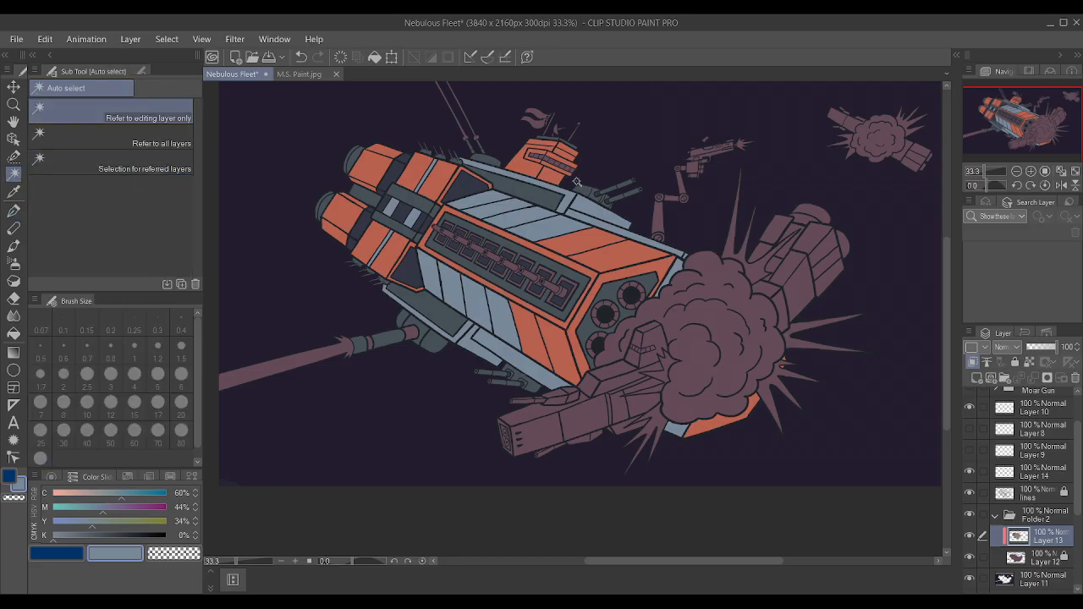
scroll(593, 280, "up", 3)
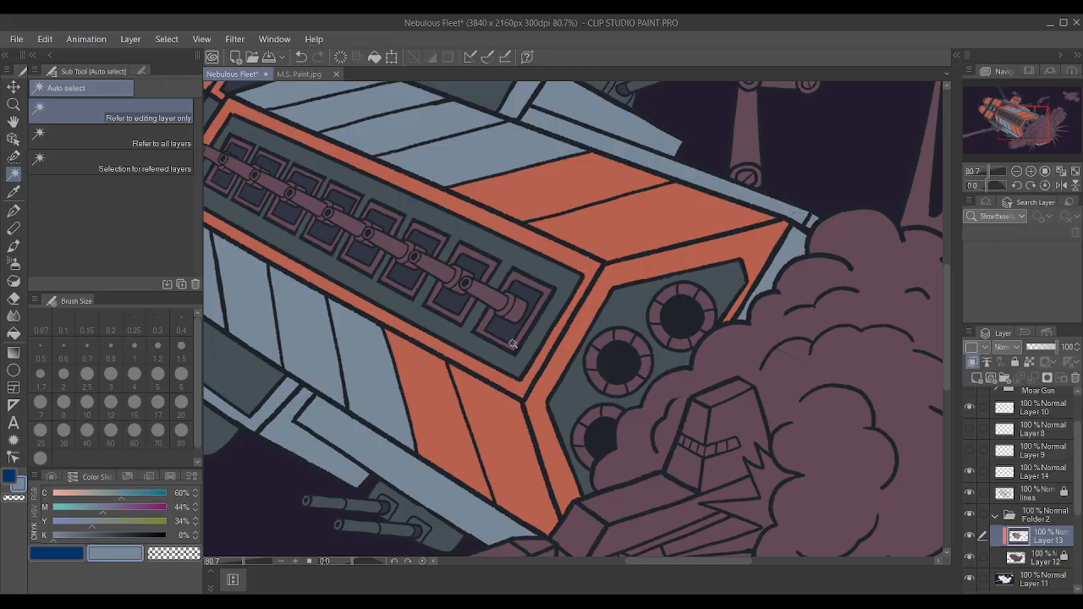
scroll(484, 305, "down", 2)
scroll(499, 327, "up", 4)
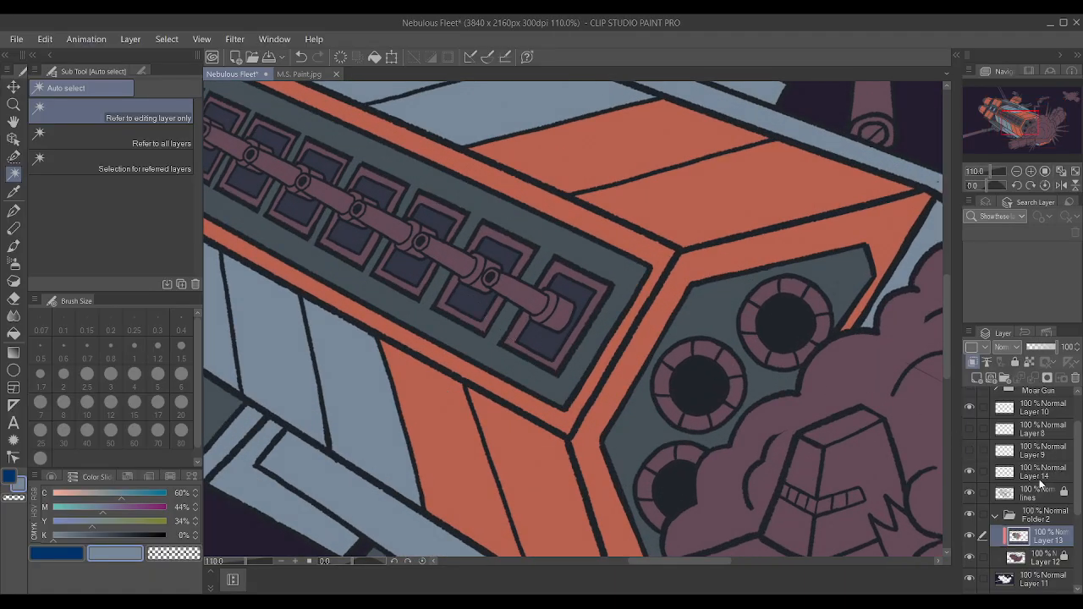
left_click(1056, 497)
left_click(597, 288)
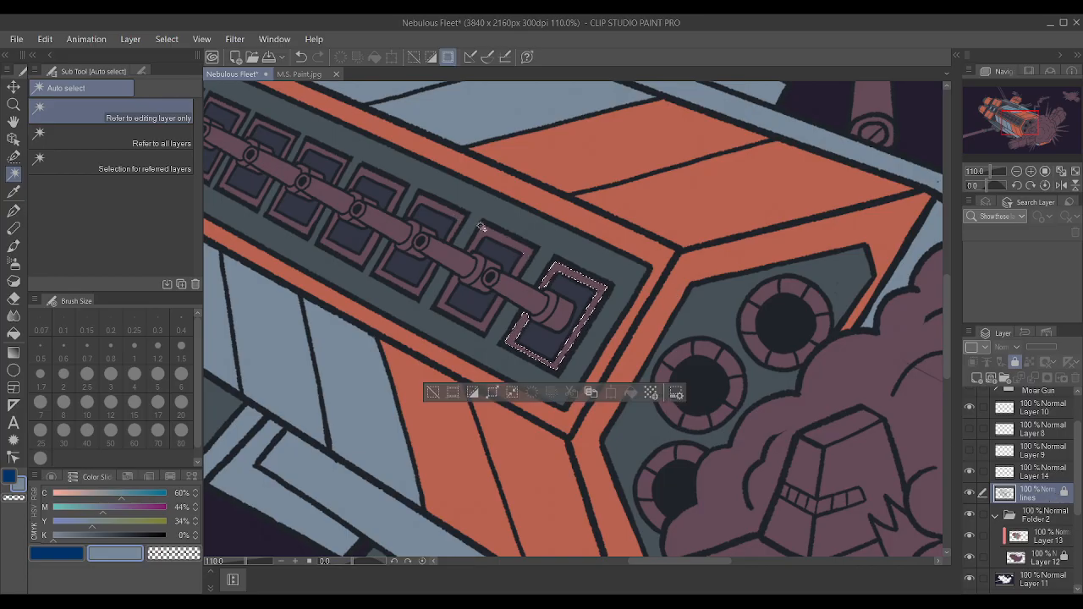
left_click(518, 245, "shift")
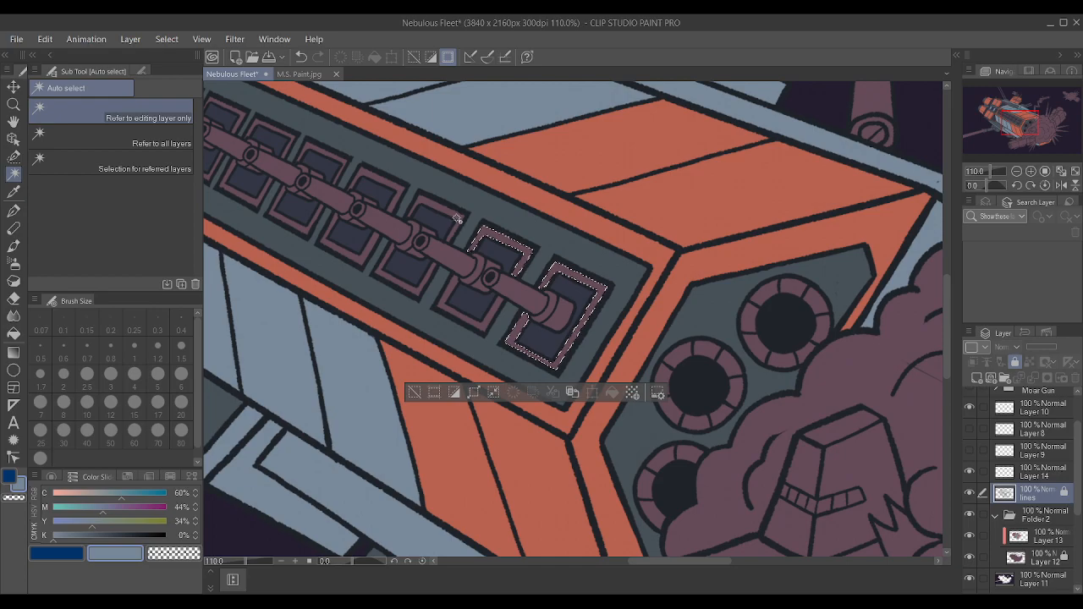
left_click(457, 219, "shift")
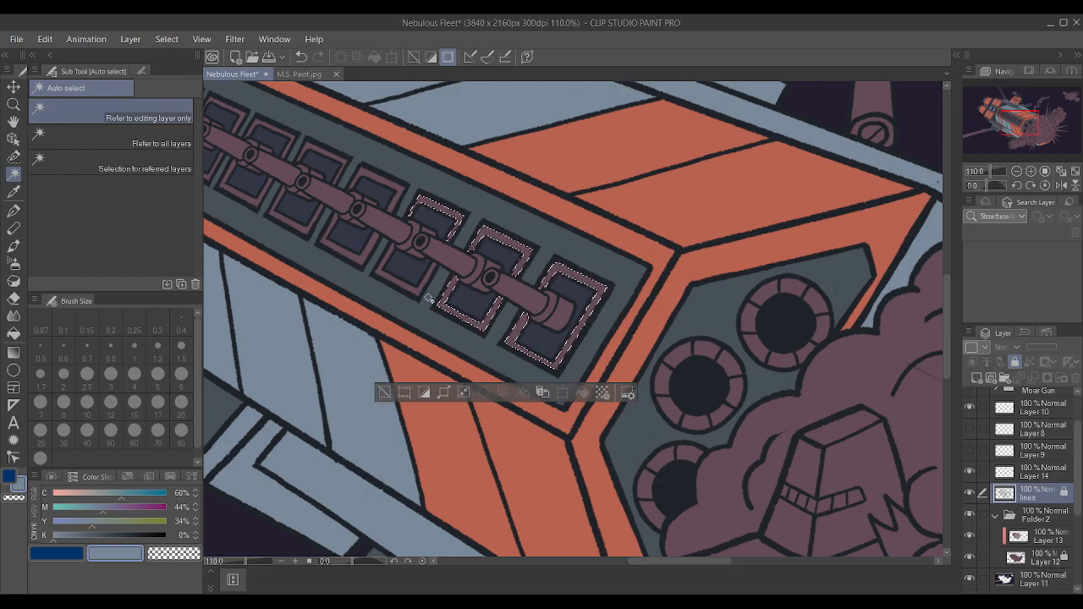
Add the mauve frame pieces around the middle gun-bay hatches and the lower piece of the second-smallest hatch to the selection.
scroll(418, 291, "down", 4)
scroll(385, 271, "up", 6)
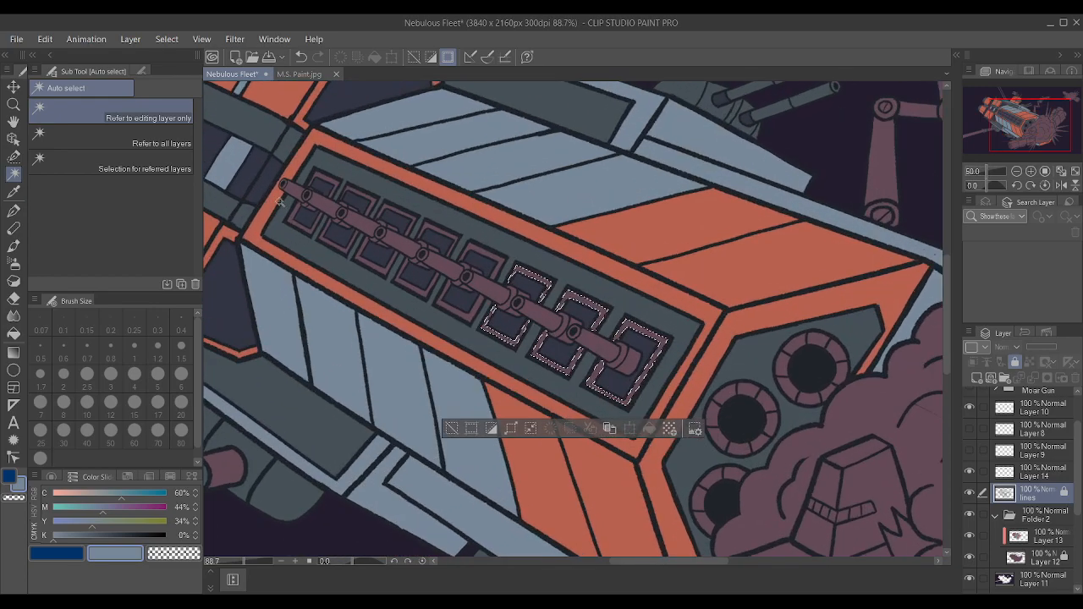
left_click(498, 337, "shift")
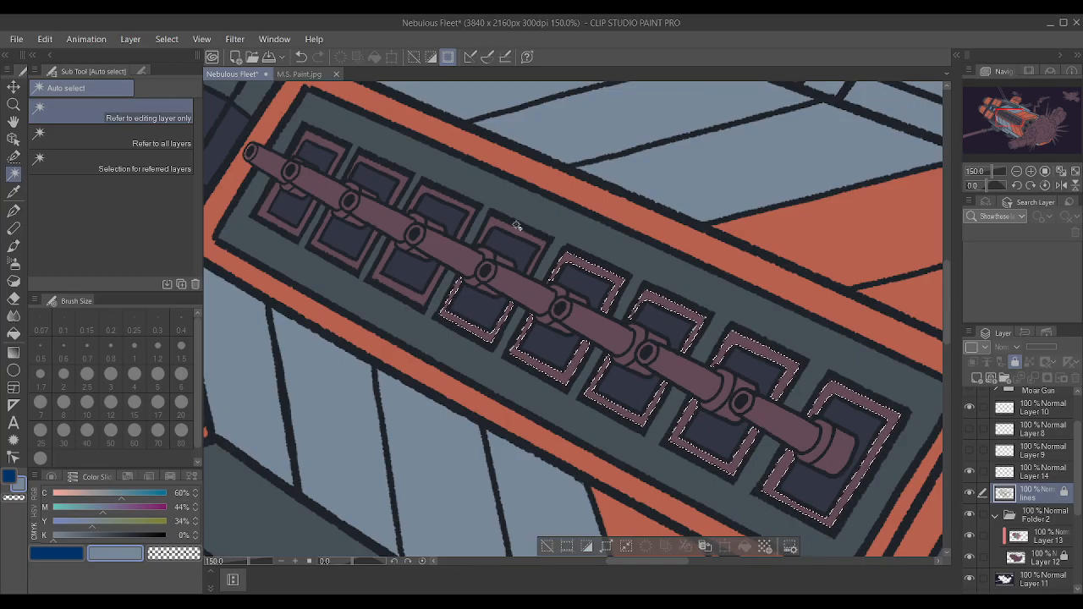
left_click(464, 210, "shift")
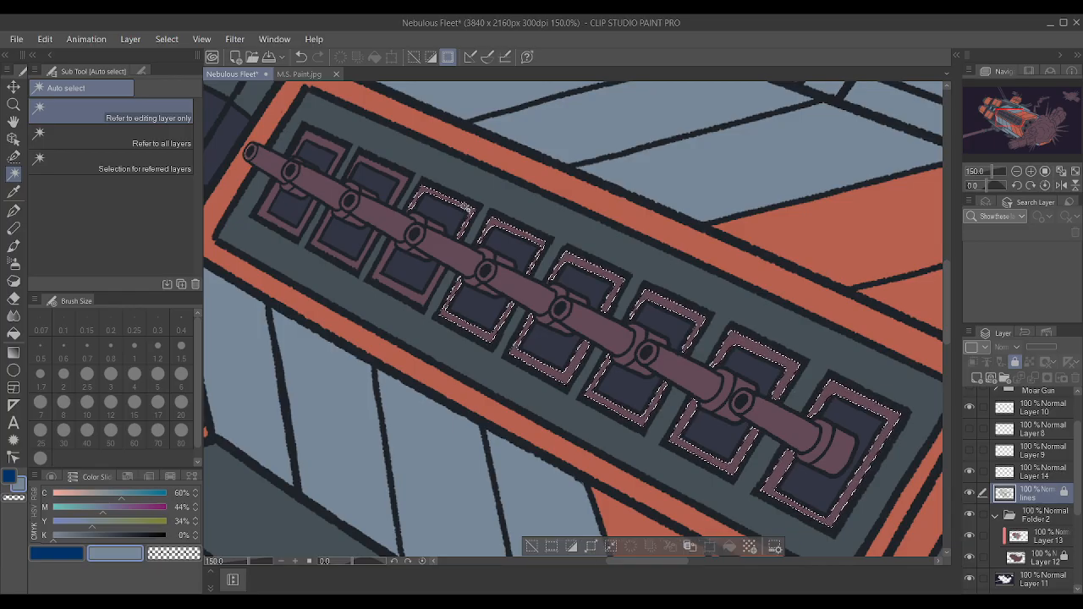
left_click(409, 293, "shift")
left_click(348, 261, "shift")
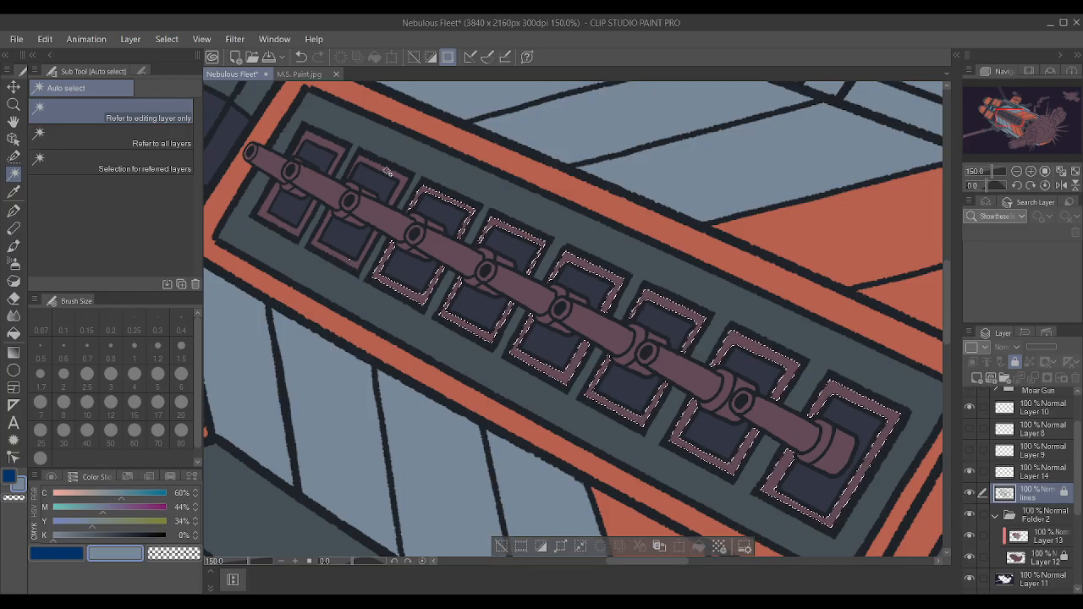
left_click(357, 262, "shift")
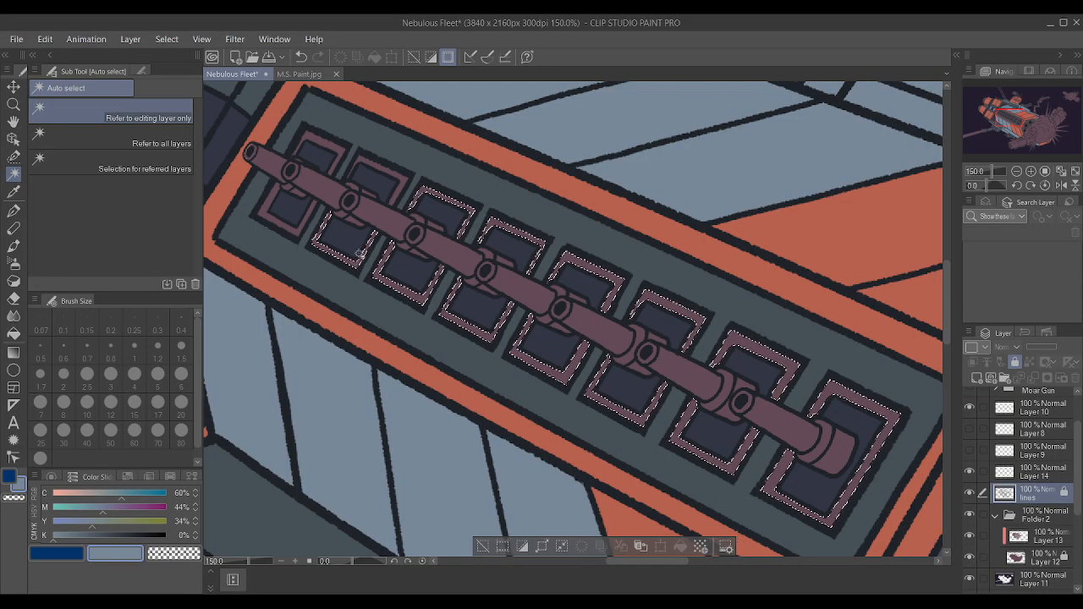
Add the remaining mauve frame pieces of the two smallest gun-bay hatches to the selection, undoing any stray selection.
left_click(341, 152, "shift")
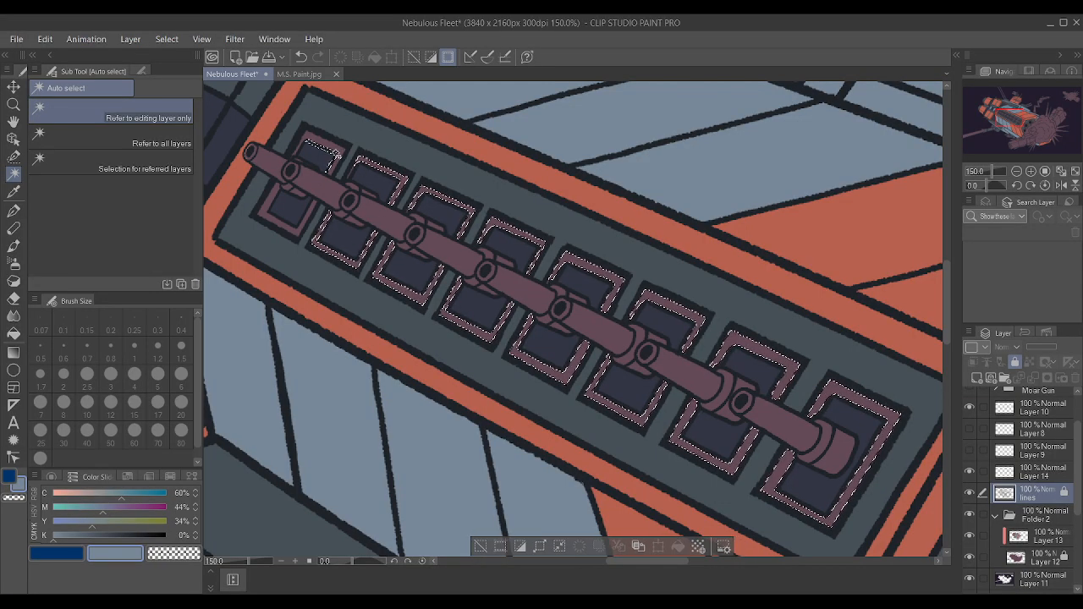
left_click(298, 230, "shift")
key("ctrl+z")
key("ctrl+z")
left_click(324, 143, "shift")
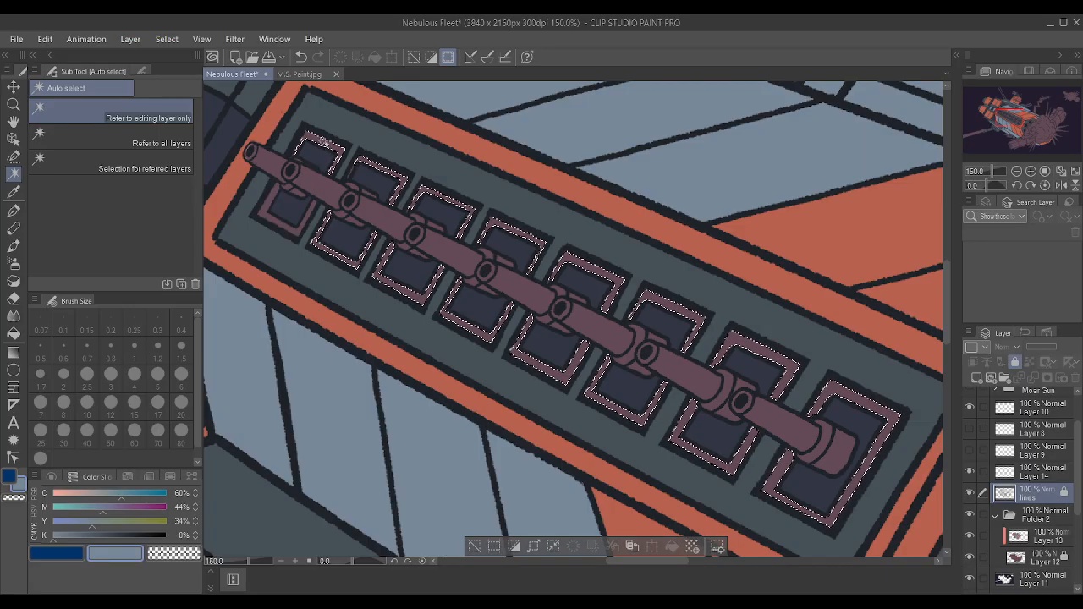
scroll(353, 173, "up", 3)
scroll(354, 173, "down", 7)
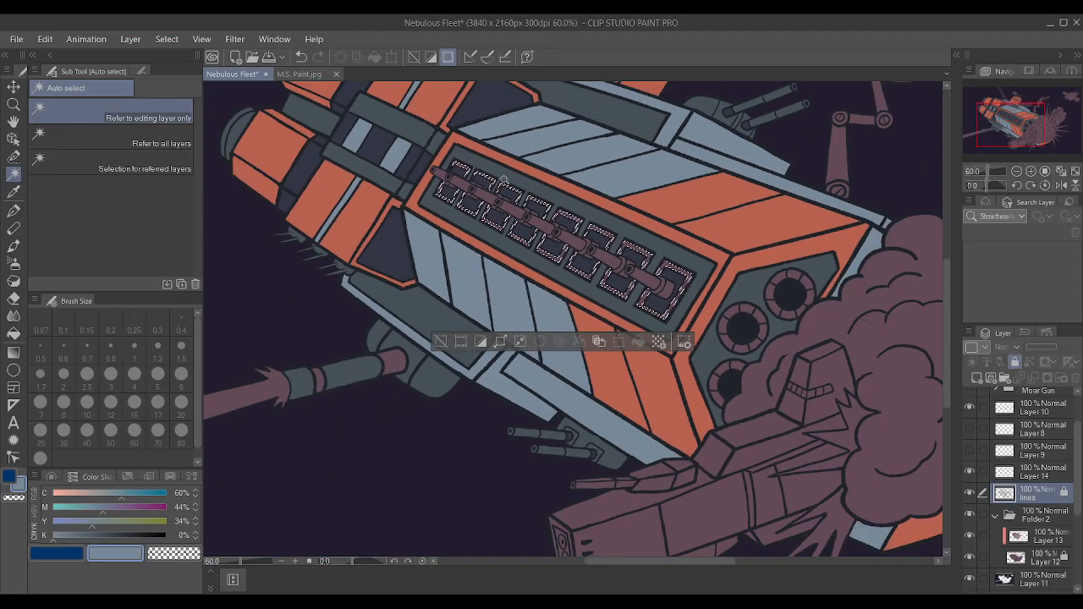
Paint the selected hatch frames on Layer 13 with the current grey-blue using the Textured pen, and deselect.
scroll(703, 262, "up", 1)
key("i")
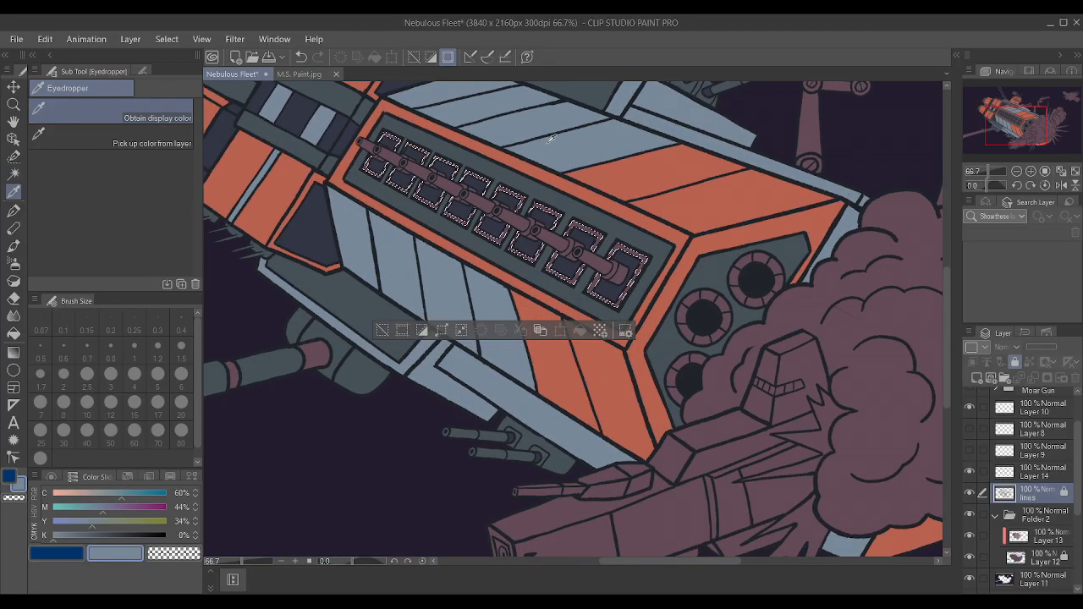
key("w")
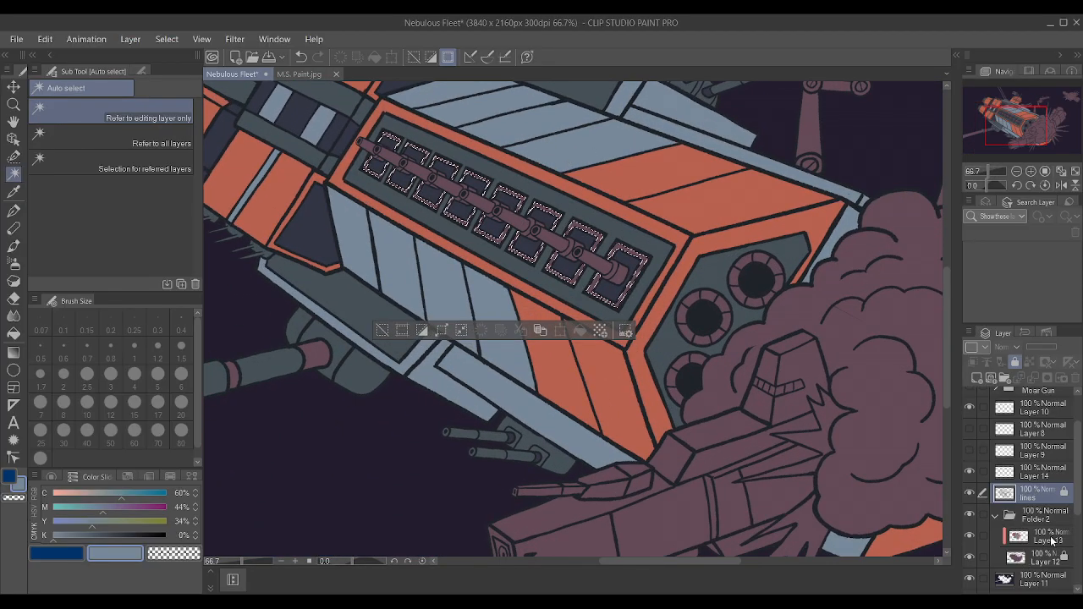
left_click(1050, 538)
key("p")
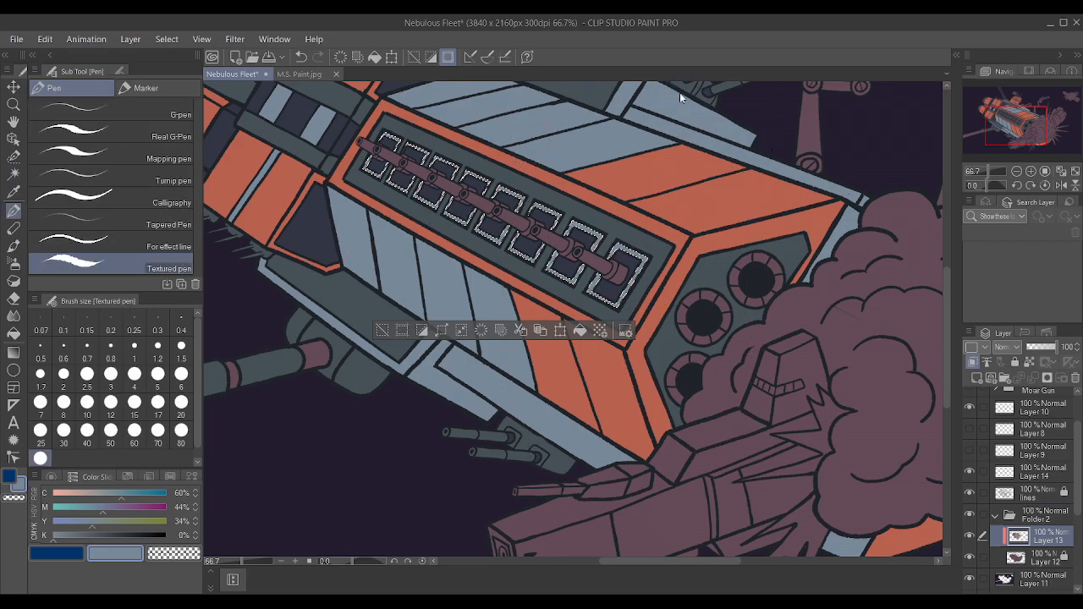
key("ctrl+d")
Darken the muzzle openings of the gun-bay barrels with sampled near-black, using the Textured pen at size 0.6.
scroll(344, 79, "up", 2)
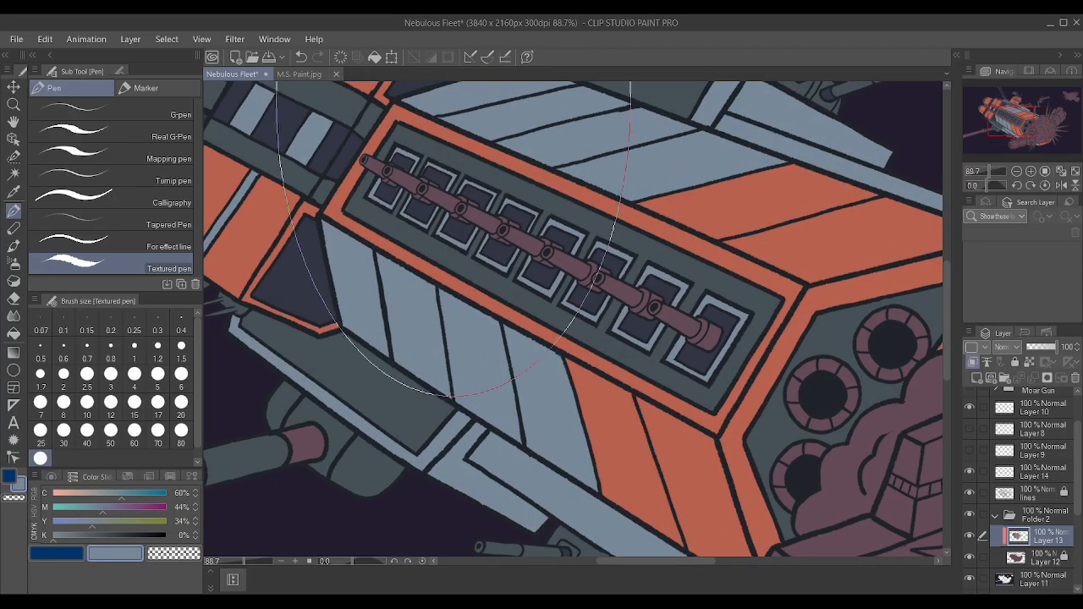
scroll(457, 169, "up", 3)
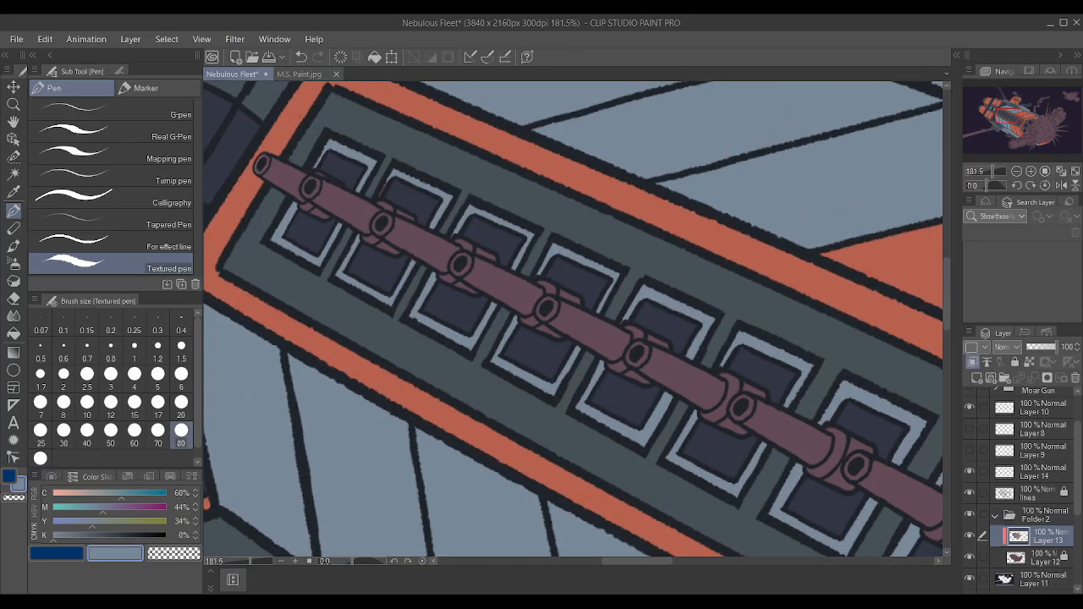
left_click(87, 346)
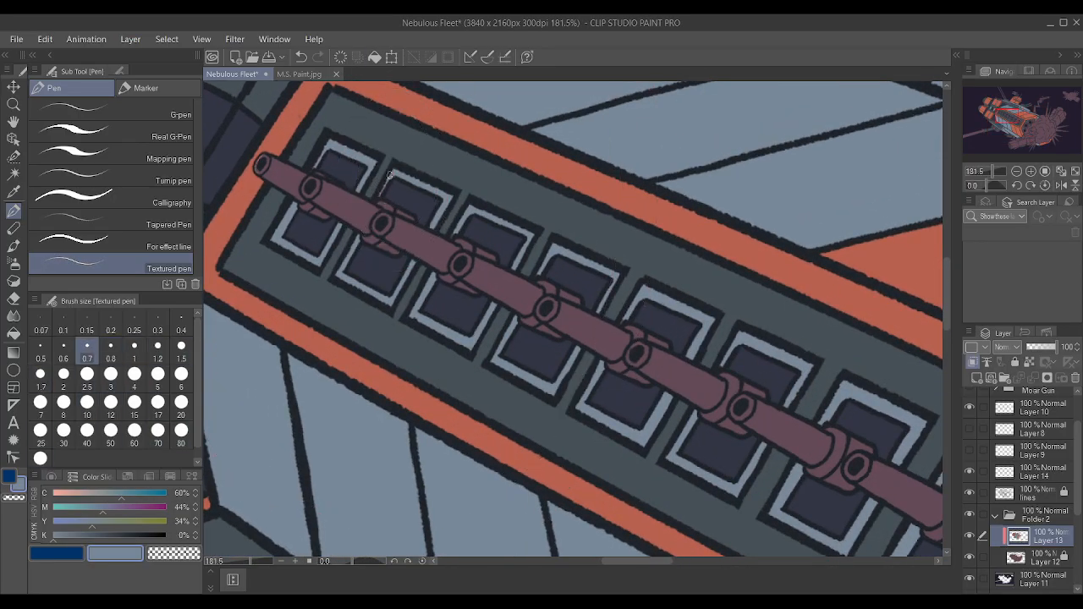
left_click(297, 176, "alt")
key("bracketleft")
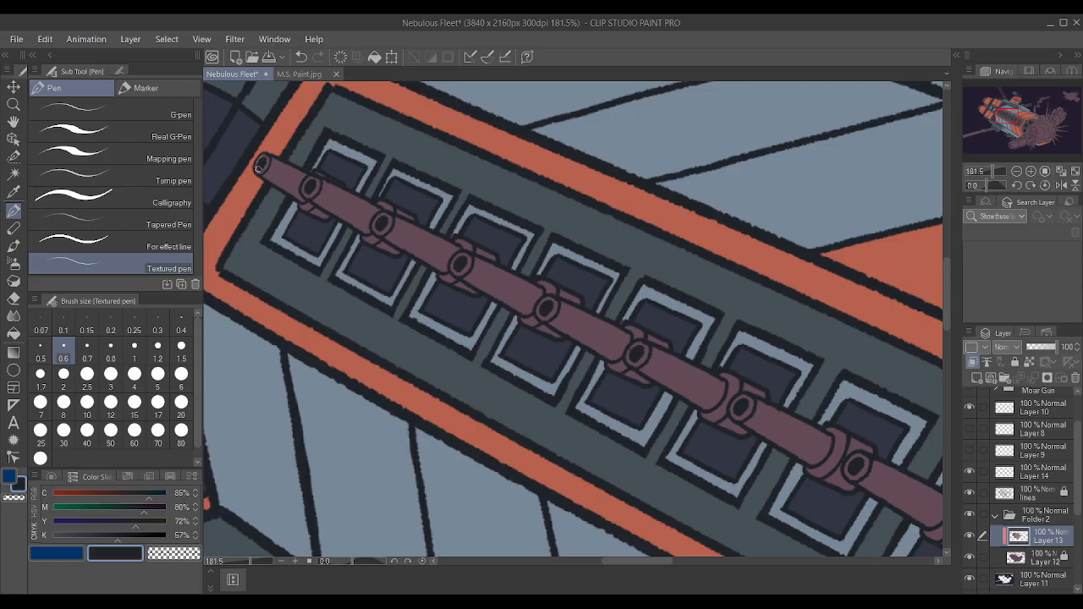
scroll(286, 151, "down", 5)
scroll(346, 183, "up", 4)
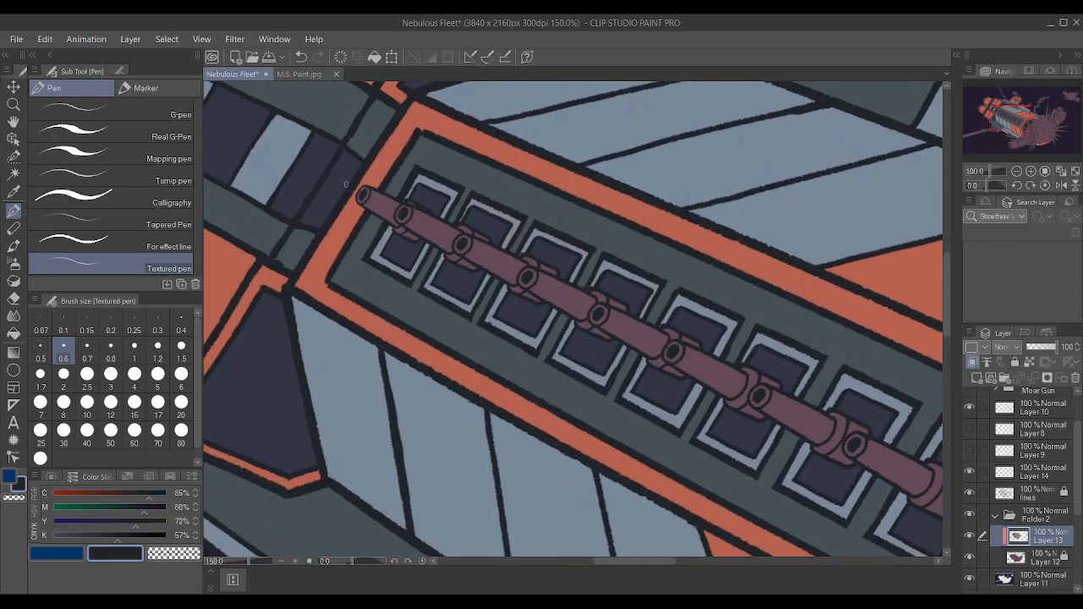
scroll(342, 183, "down", 5)
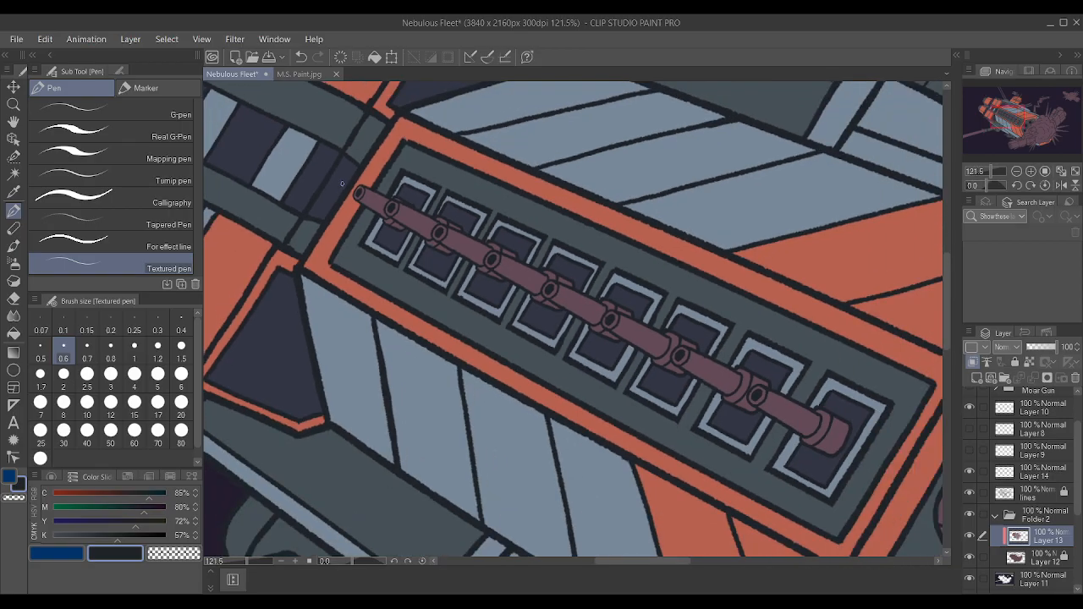
scroll(607, 284, "up", 2)
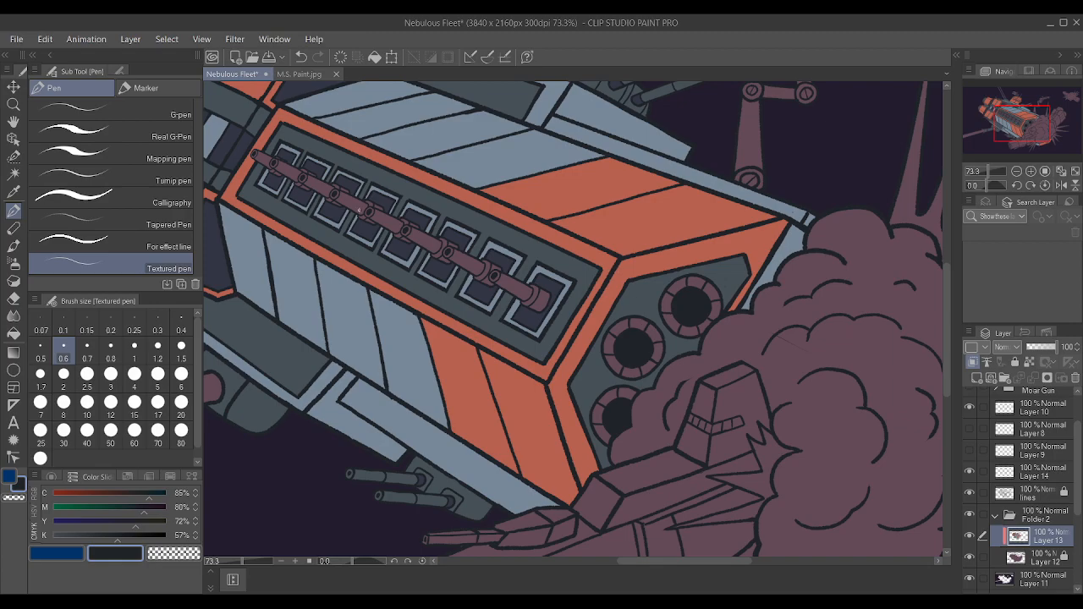
Auto-select all mauve segments of the middle ring on the hull's front face using the lines layer.
left_click(14, 174)
left_click(1030, 496)
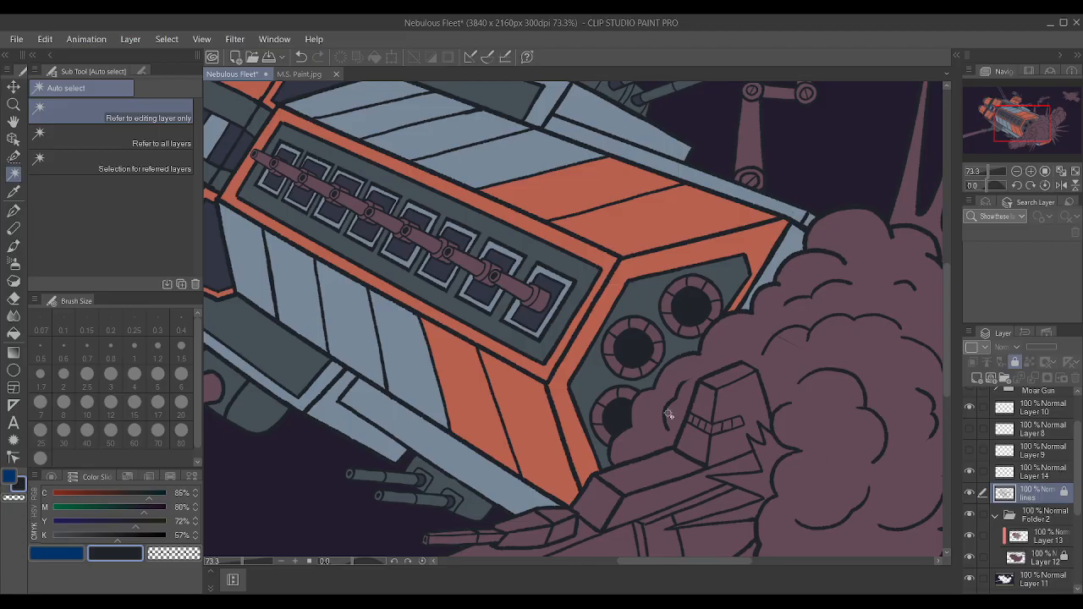
left_click(631, 374)
left_click(648, 369, "shift")
left_click(657, 350, "shift")
left_click(654, 333, "shift")
left_click(619, 330, "shift")
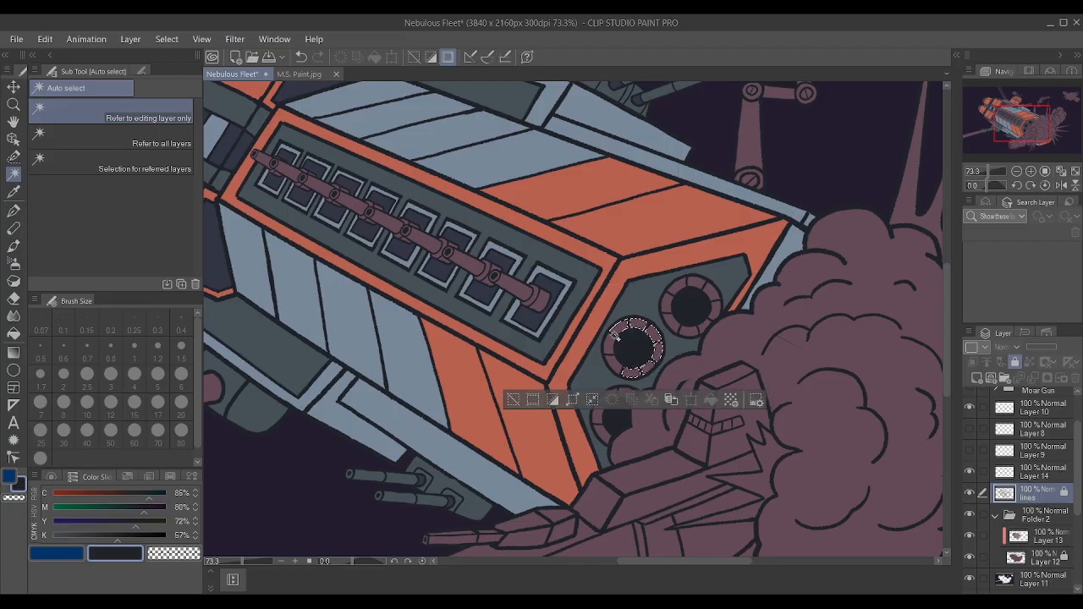
left_click(609, 345, "shift")
left_click(615, 364, "shift")
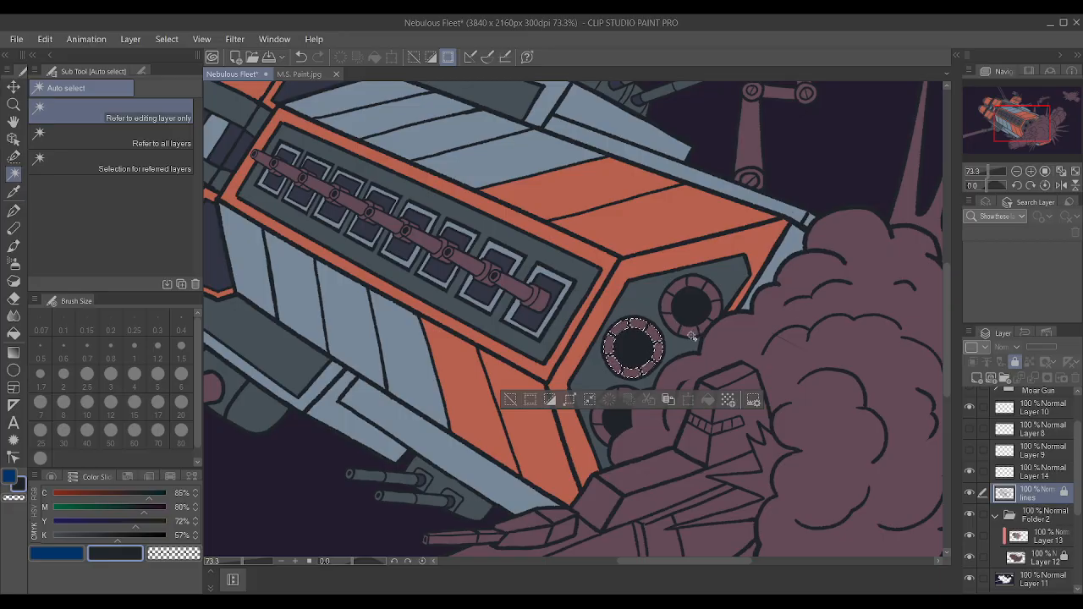
Add all mauve segments of the upper ring on the hull's front face to the selection.
left_click(691, 334, "shift")
left_click(702, 328, "shift")
left_click(715, 311, "shift")
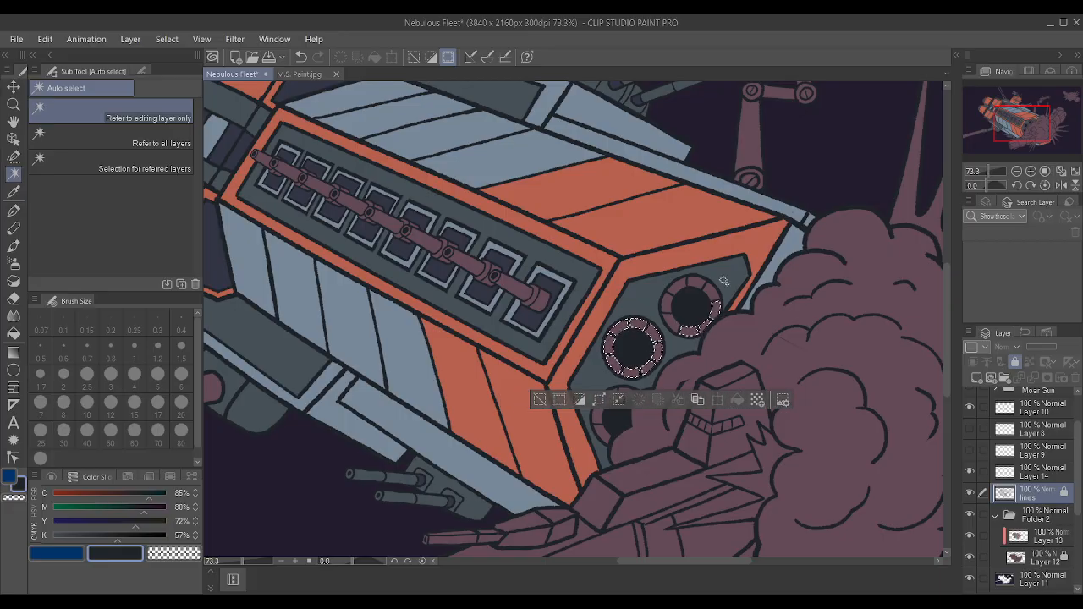
left_click(712, 291, "shift")
left_click(696, 283, "shift")
left_click(680, 289, "shift")
left_click(667, 305, "shift")
left_click(675, 322, "shift")
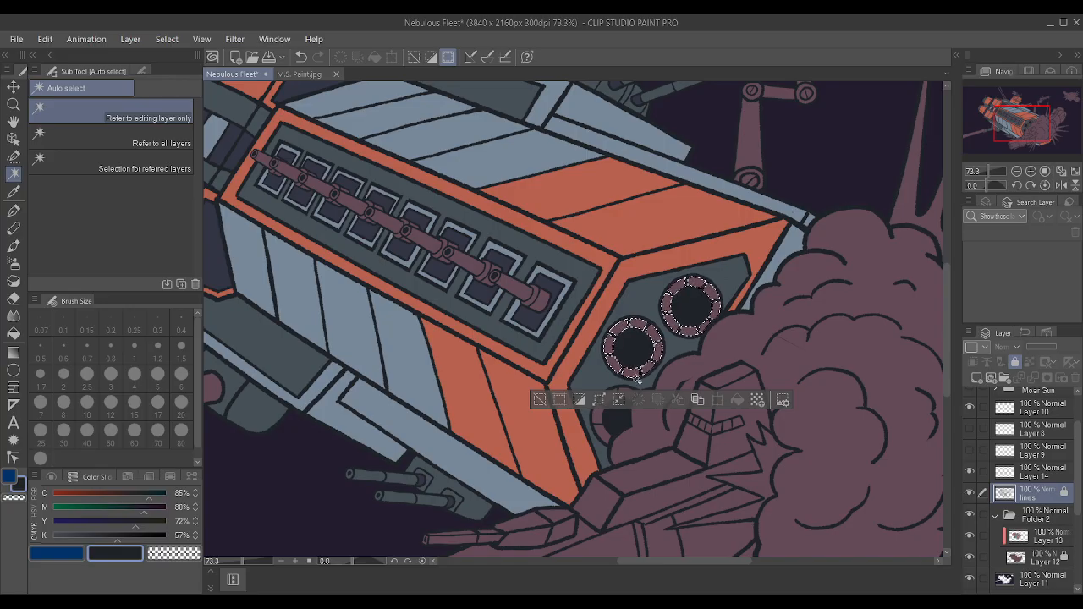
Add the visible segments of the partly hidden lower ring to the selection and expand the selected area slightly over the outlines.
scroll(611, 430, "up", 3)
scroll(610, 430, "up", 2)
left_click(602, 417, "shift")
left_click(585, 365, "shift")
left_click(618, 319, "shift")
left_click(655, 306, "shift")
scroll(655, 307, "down", 4)
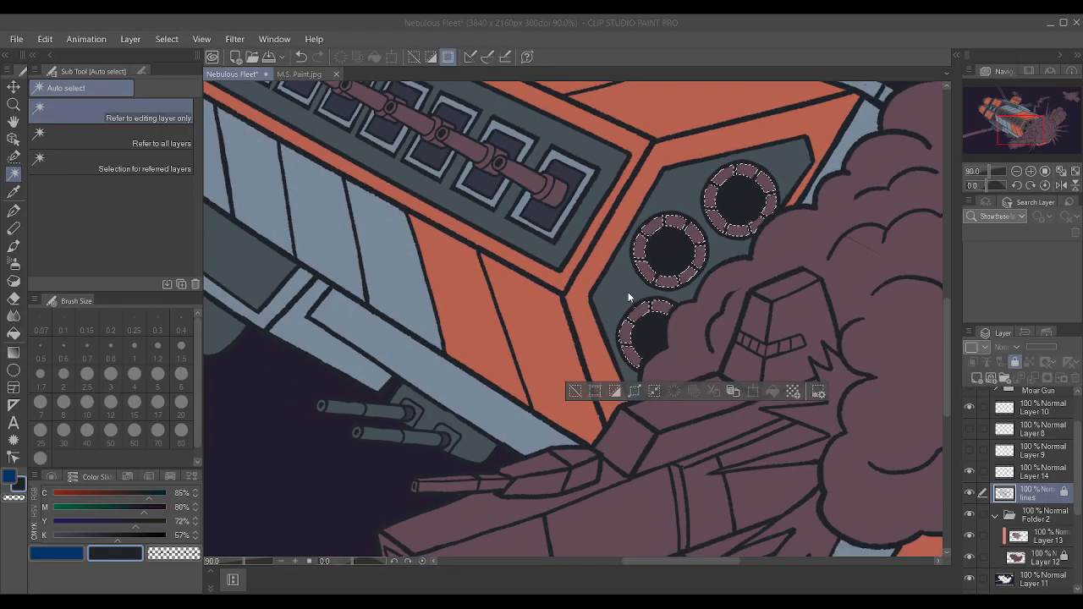
left_click(628, 292)
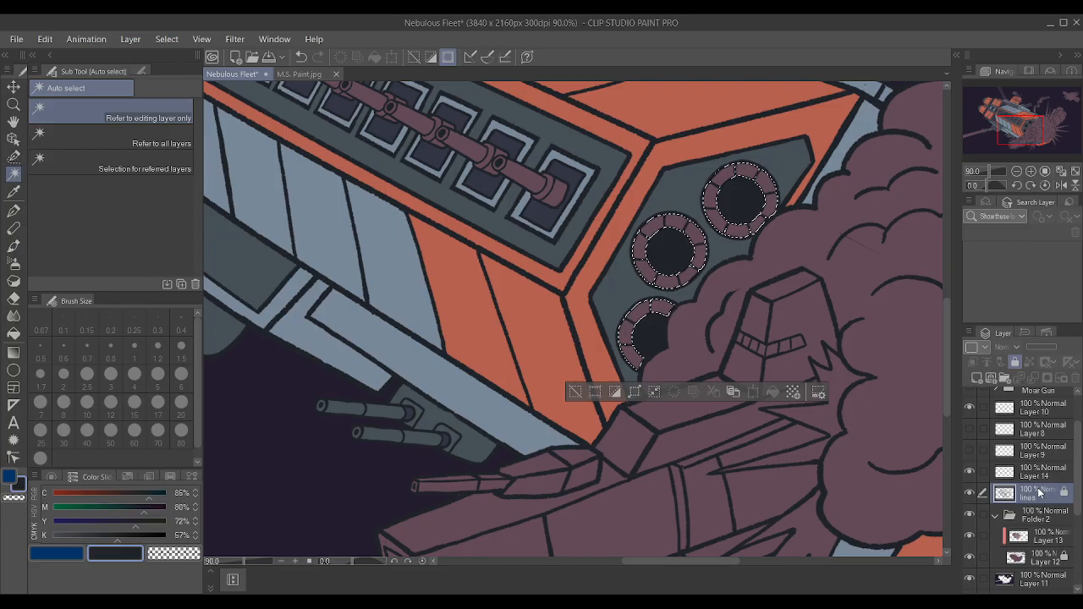
Paint the selected ring segments on Layer 13 with navy sampled from the gun-bay recess, using the Textured pen at size 80, and deselect.
left_click(1044, 536)
key("i")
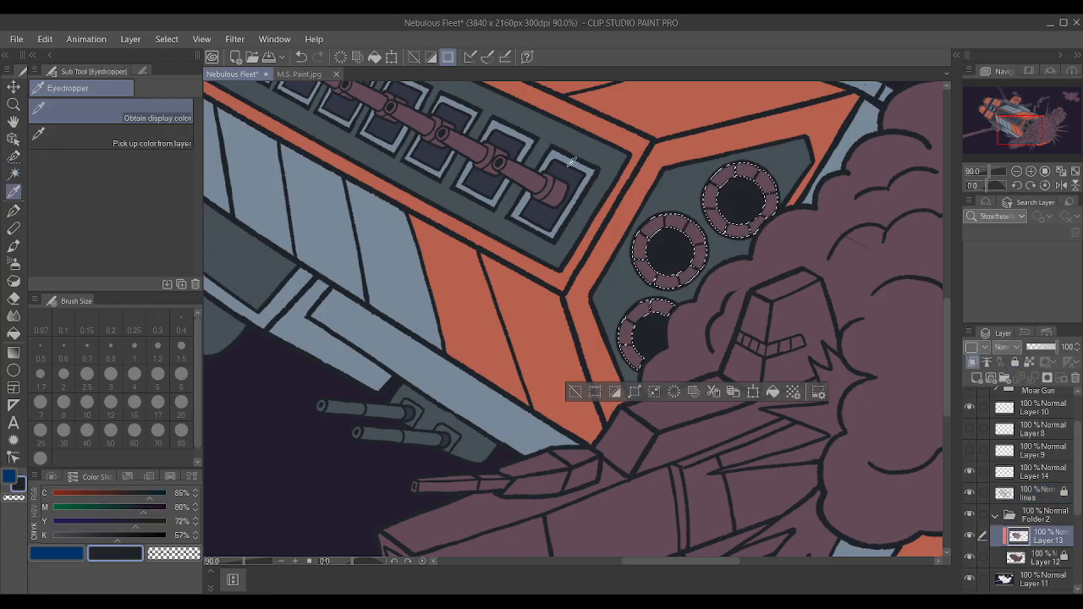
left_click(567, 174)
key("p")
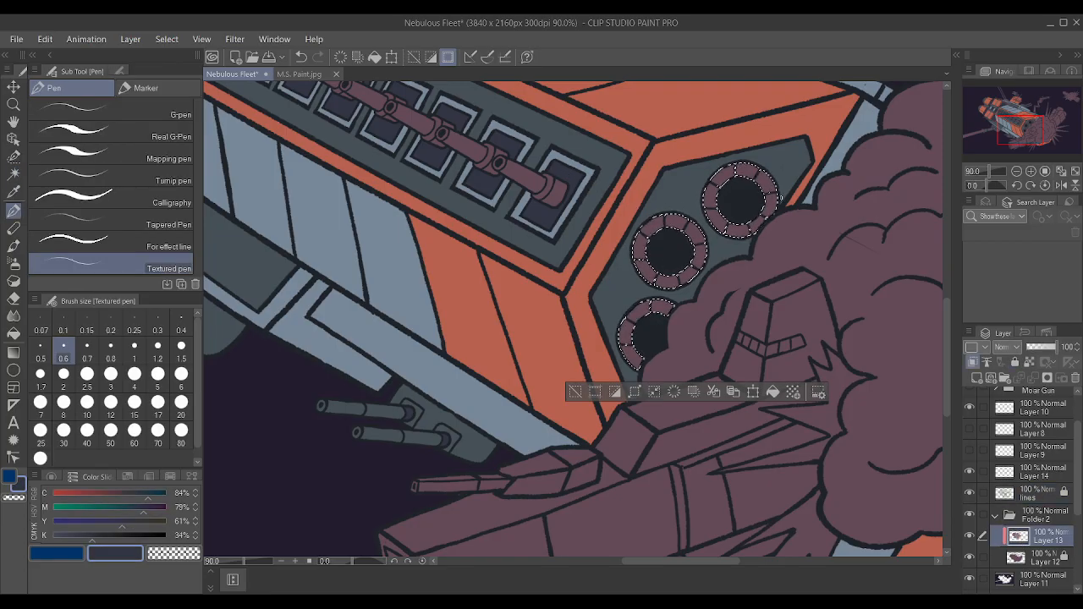
key("p")
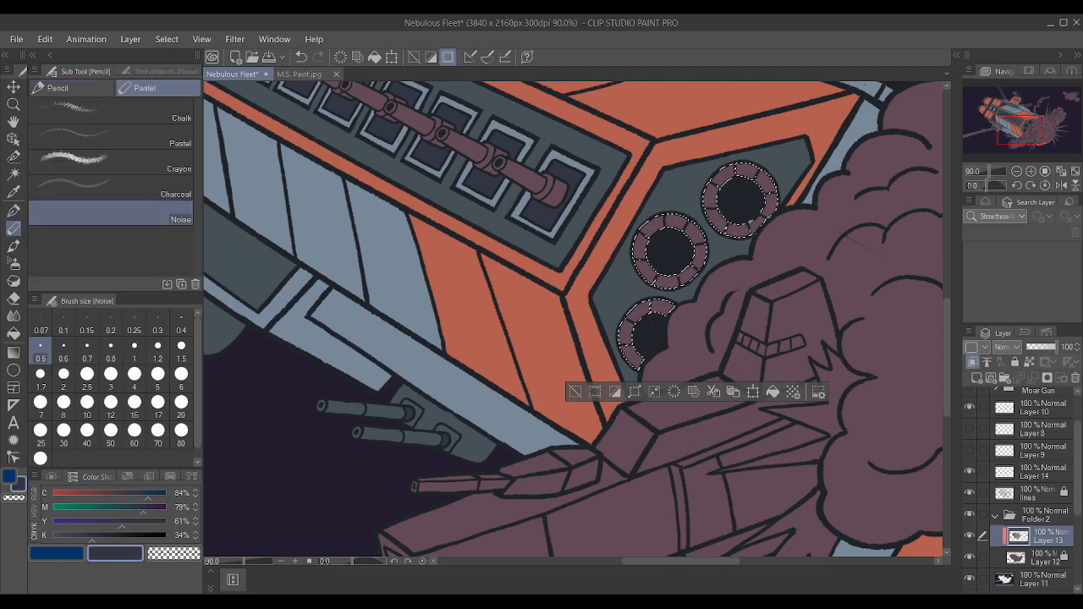
key("p")
key("bracketright")
key("bracketright")
key("bracketright")
key("bracketright")
key("bracketright")
key("bracketright")
key("bracketright")
key("bracketright")
key("bracketright")
key("bracketright")
key("bracketright")
key("bracketright")
key("bracketright")
key("bracketright")
key("bracketright")
key("bracketright")
key("bracketright")
key("bracketright")
key("bracketright")
key("bracketright")
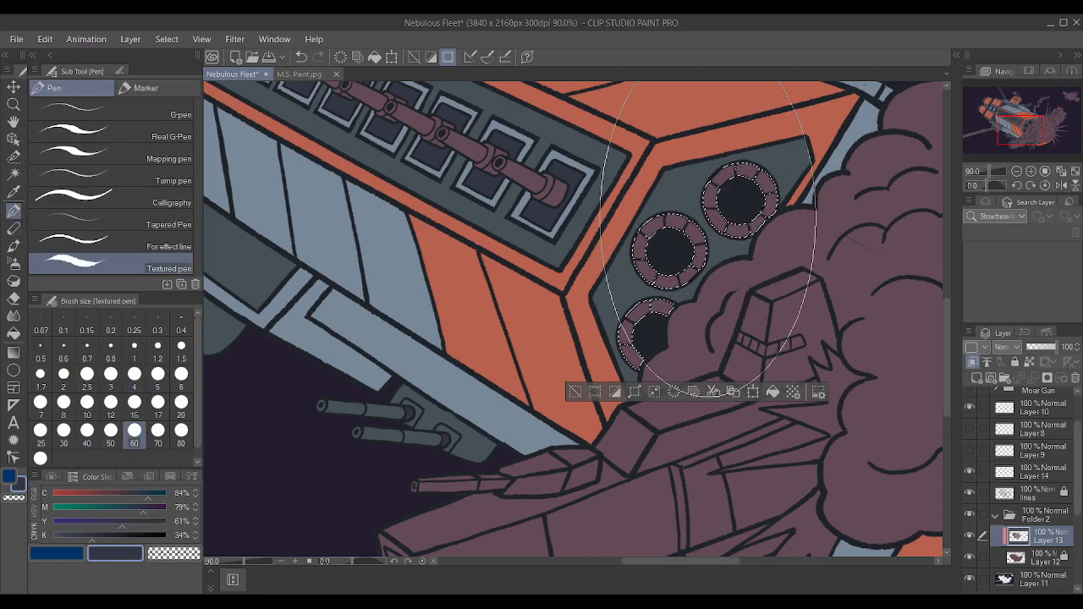
key("bracketright")
key("bracketright")
left_click_drag(708, 216, 796, 229)
key("ctrl+d")
scroll(661, 395, "down", 5)
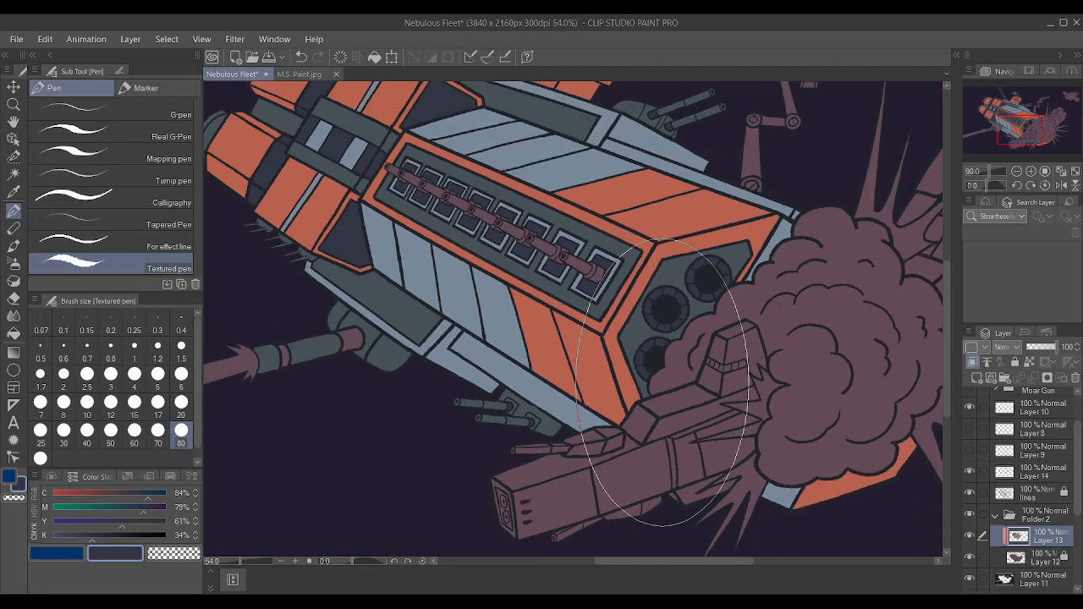
scroll(661, 383, "down", 3)
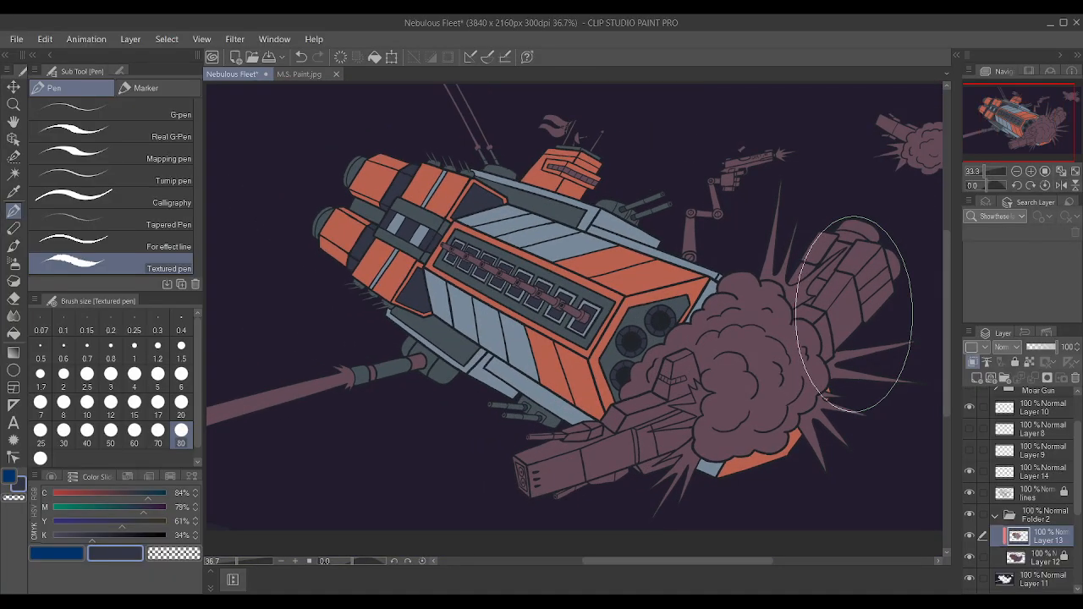
scroll(736, 356, "up", 2)
key("ctrl+shift+d")
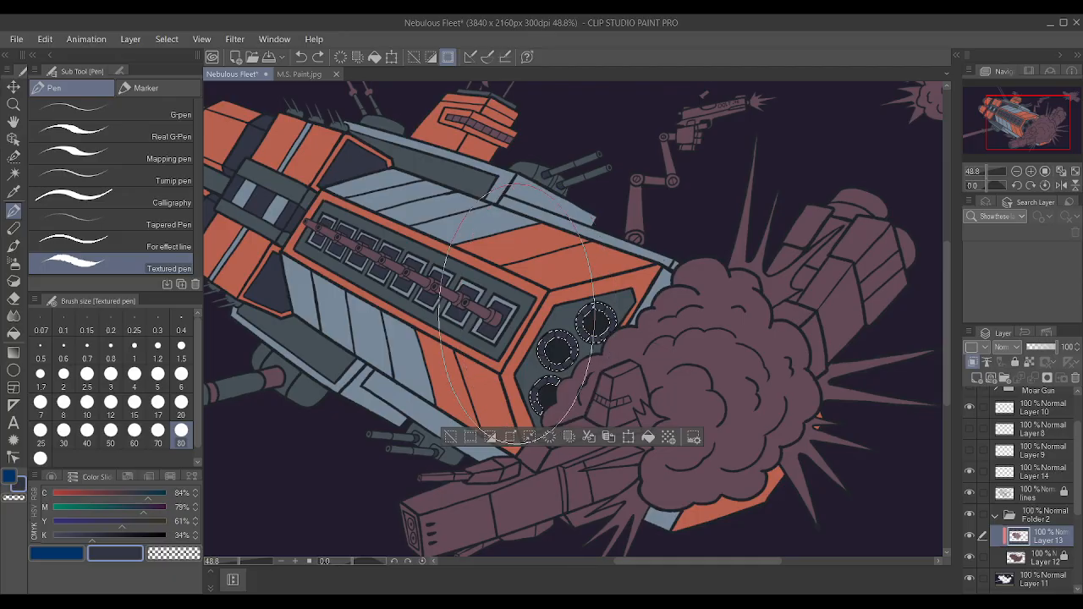
scroll(418, 466, "up", 2)
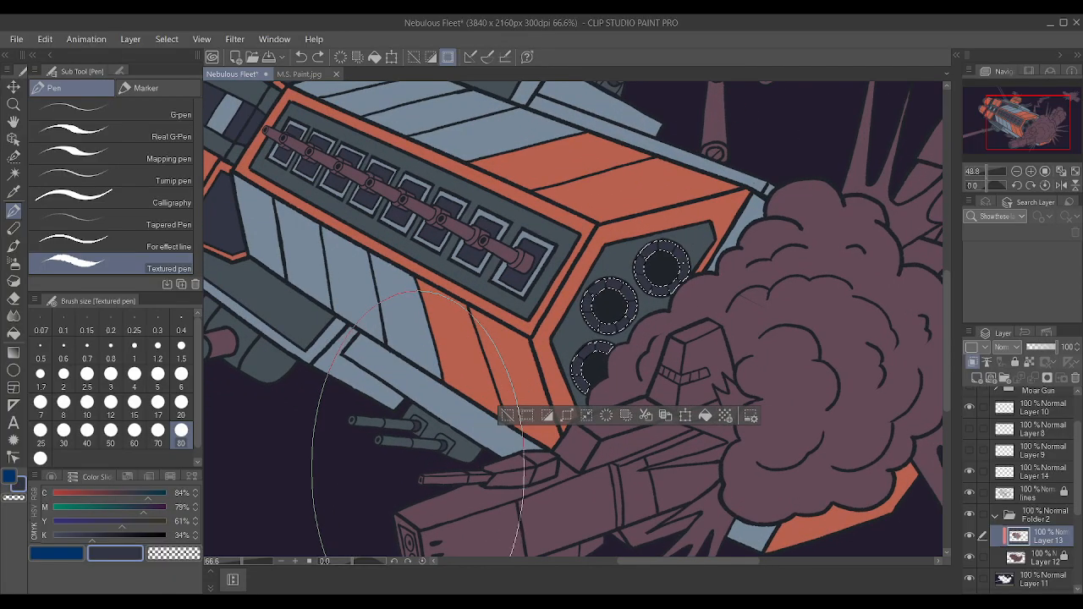
scroll(419, 424, "up", 1)
scroll(406, 414, "down", 2)
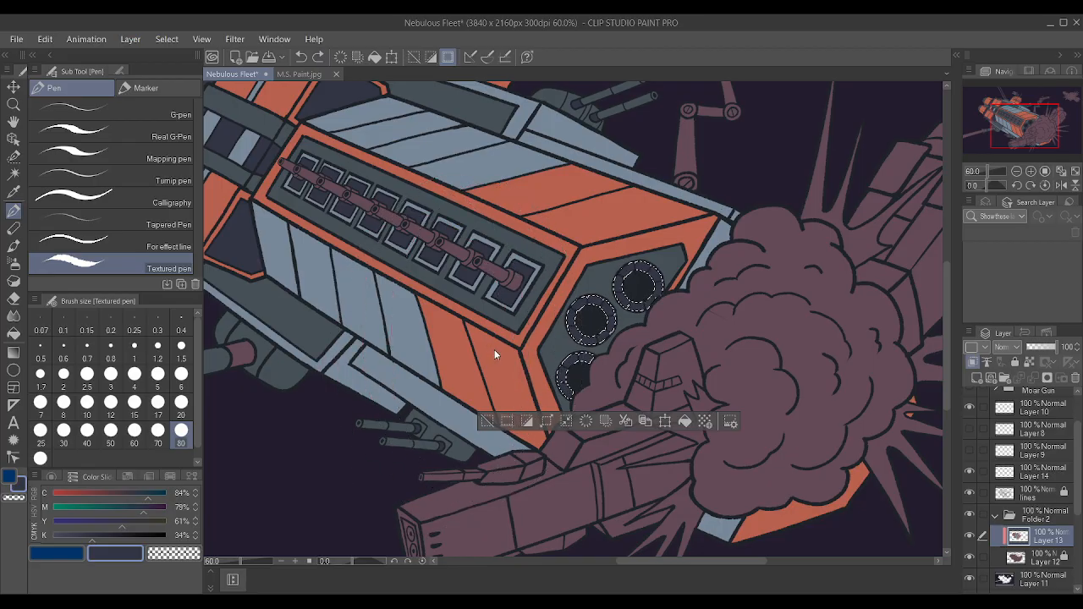
key("ctrl+d")
scroll(589, 341, "down", 3)
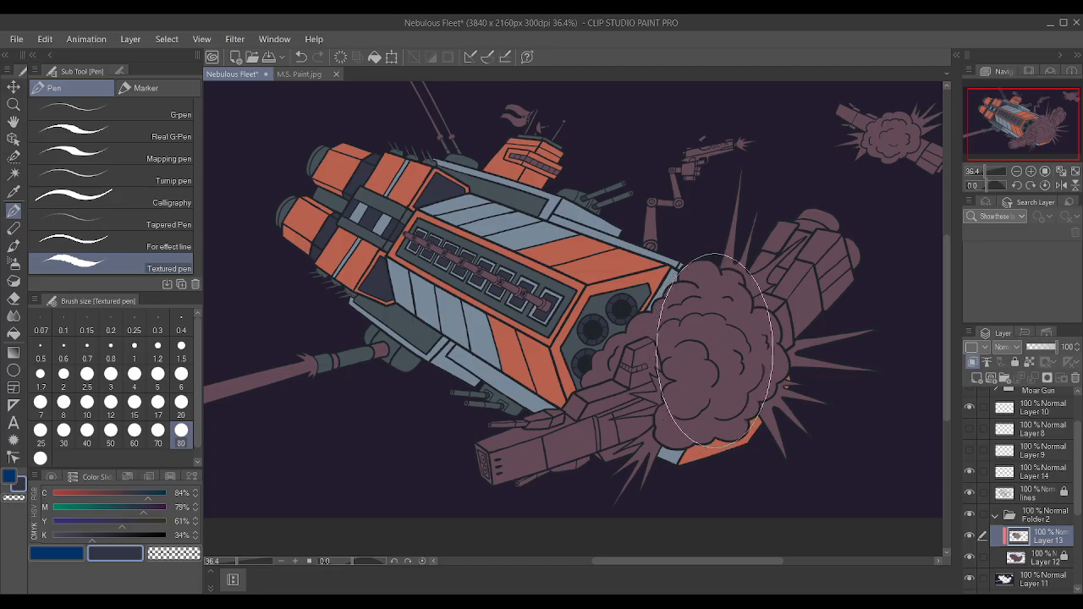
Auto-select the two mauve bands on the long gun barrel beneath the hull using the lines layer.
scroll(288, 195, "up", 2)
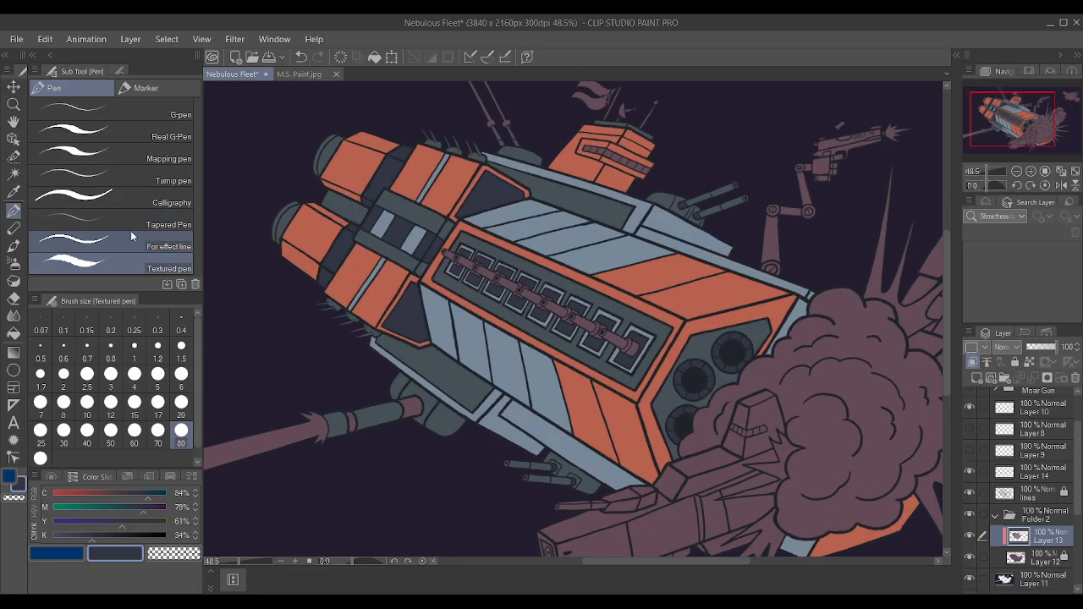
left_click(13, 172)
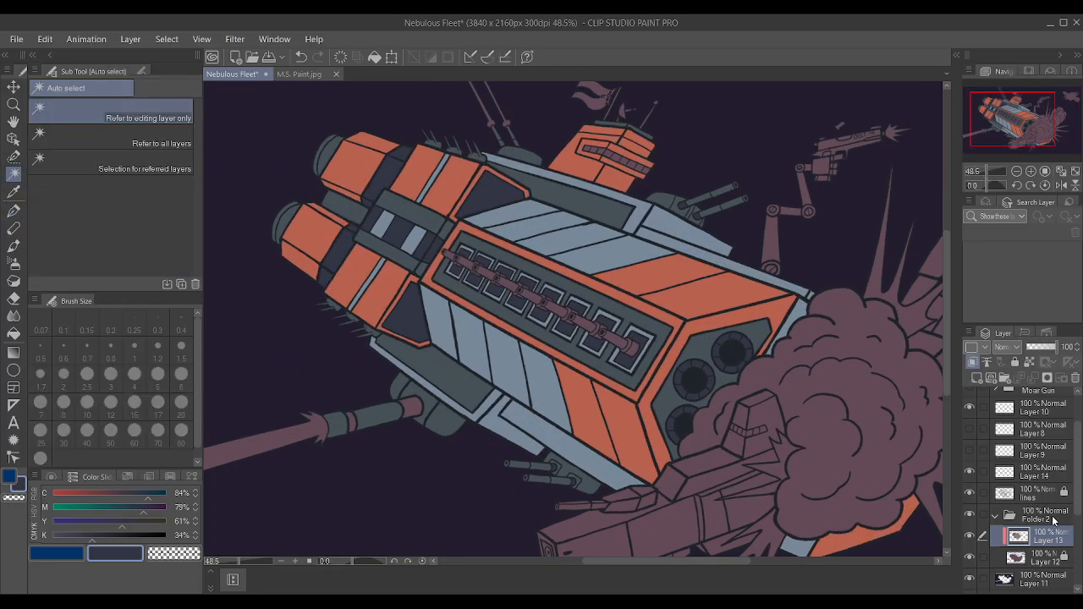
left_click(1049, 492)
scroll(404, 403, "up", 2)
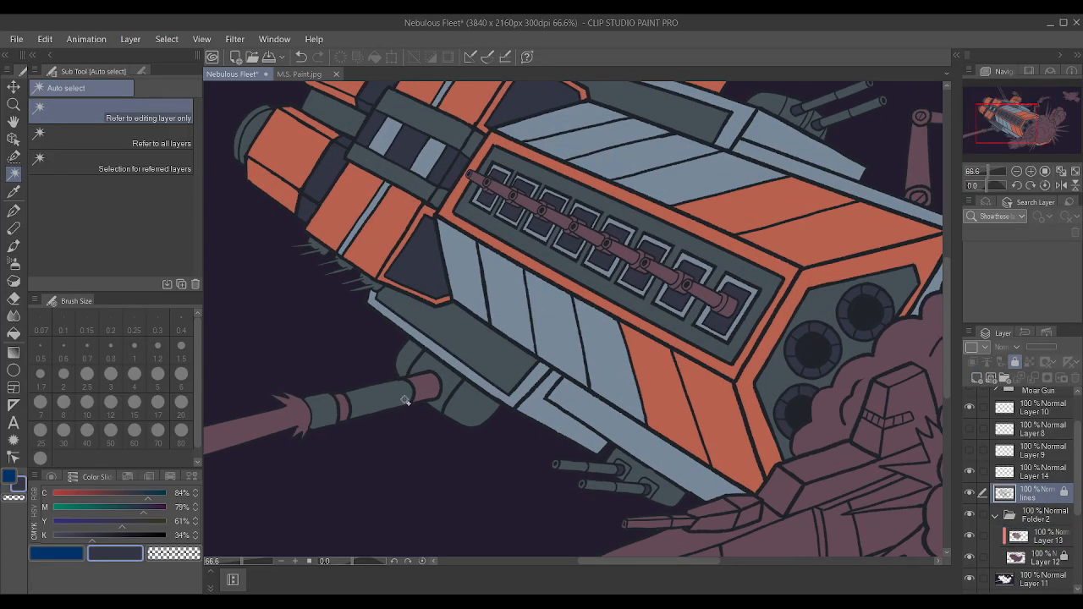
left_click(419, 387)
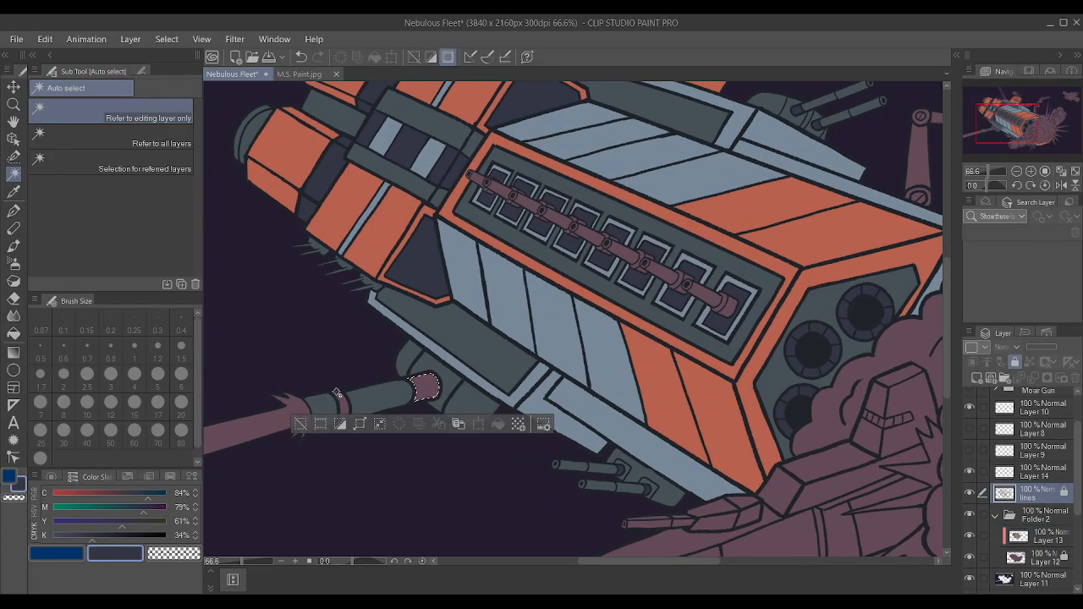
scroll(330, 270, "up", 2)
left_click(346, 465, "shift")
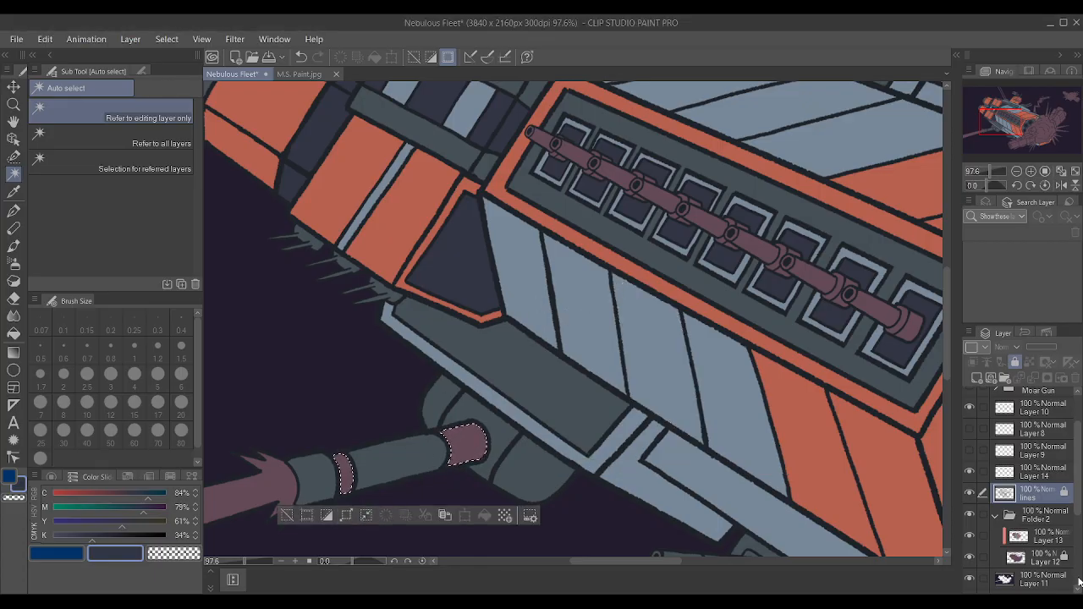
Paint the two selected gun-barrel bands navy on Layer 13 with the Textured pen, and deselect.
left_click(1041, 535)
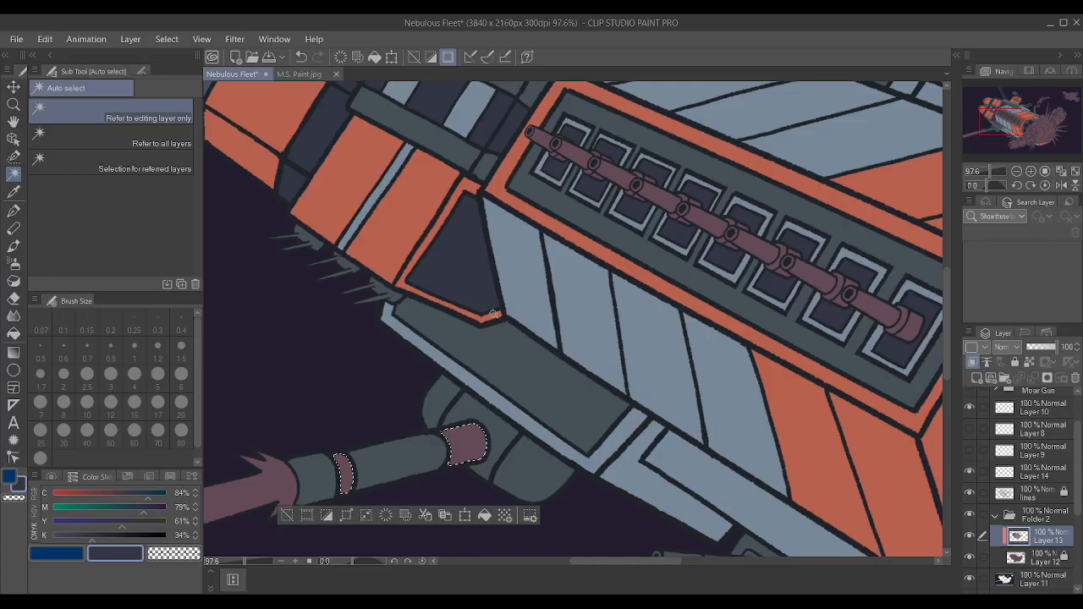
key("i")
key("p")
left_click_drag(457, 424, 343, 486)
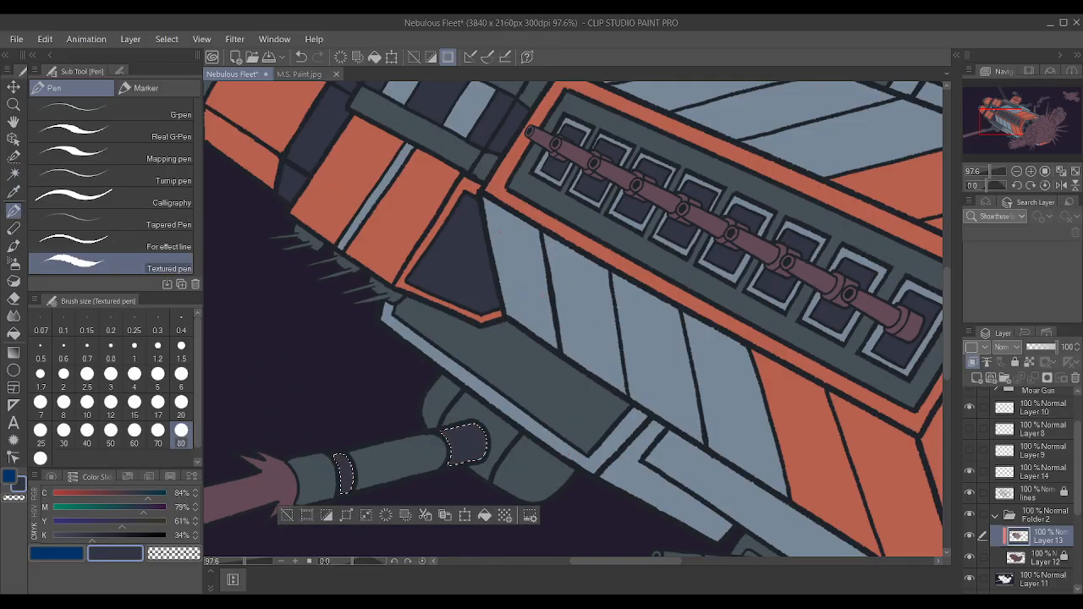
left_click(287, 515)
Auto-select the two grey-blue panels between the engines using the lines layer, and expand the selection slightly over the outlines.
scroll(371, 491, "down", 5)
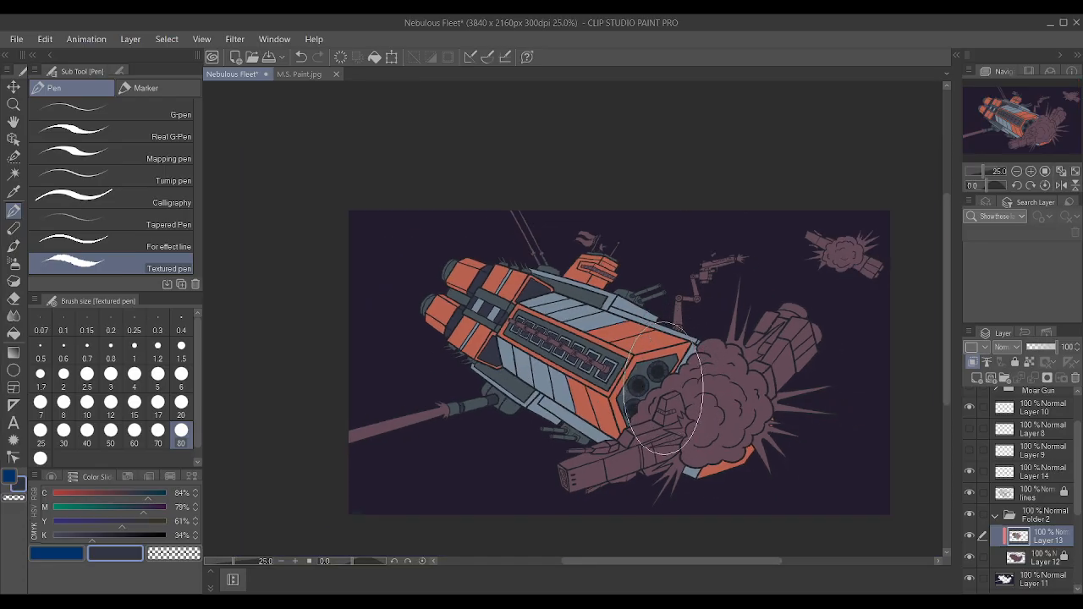
scroll(652, 307, "up", 1)
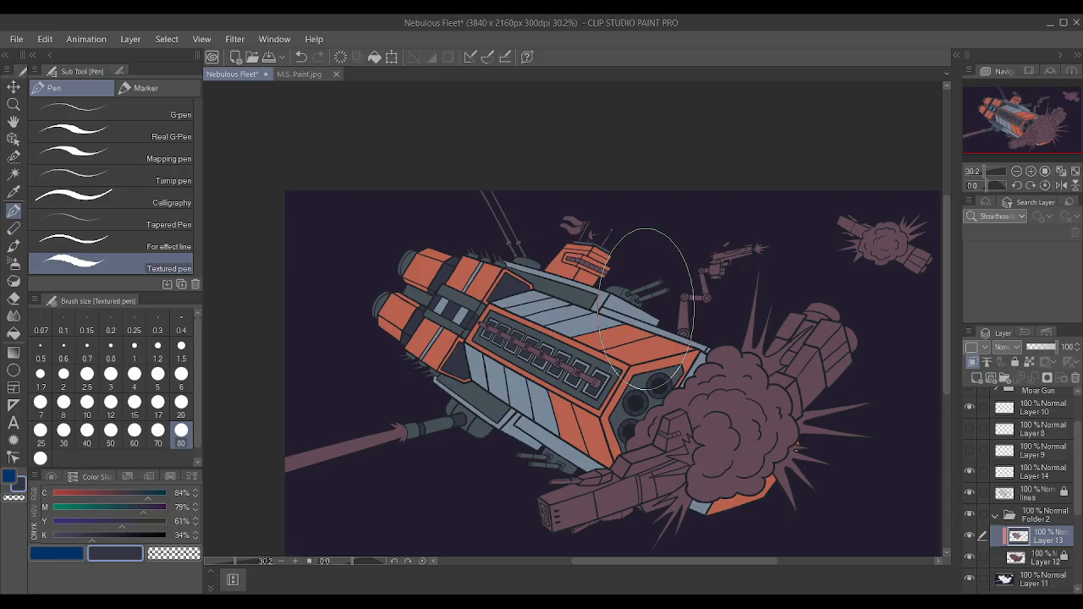
scroll(647, 309, "up", 4)
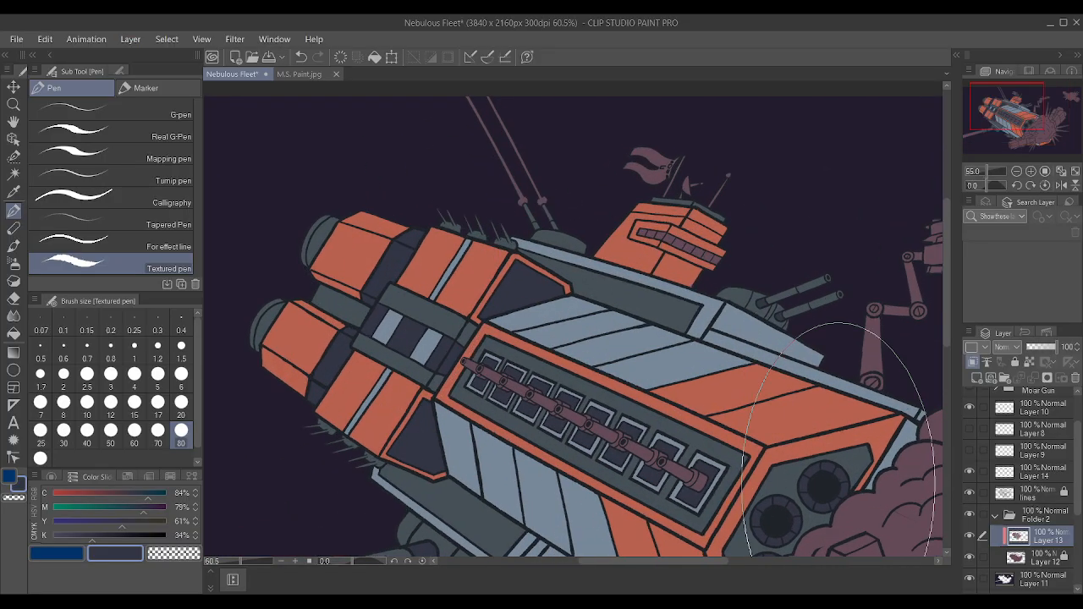
scroll(838, 440, "up", 1)
left_click(1037, 493)
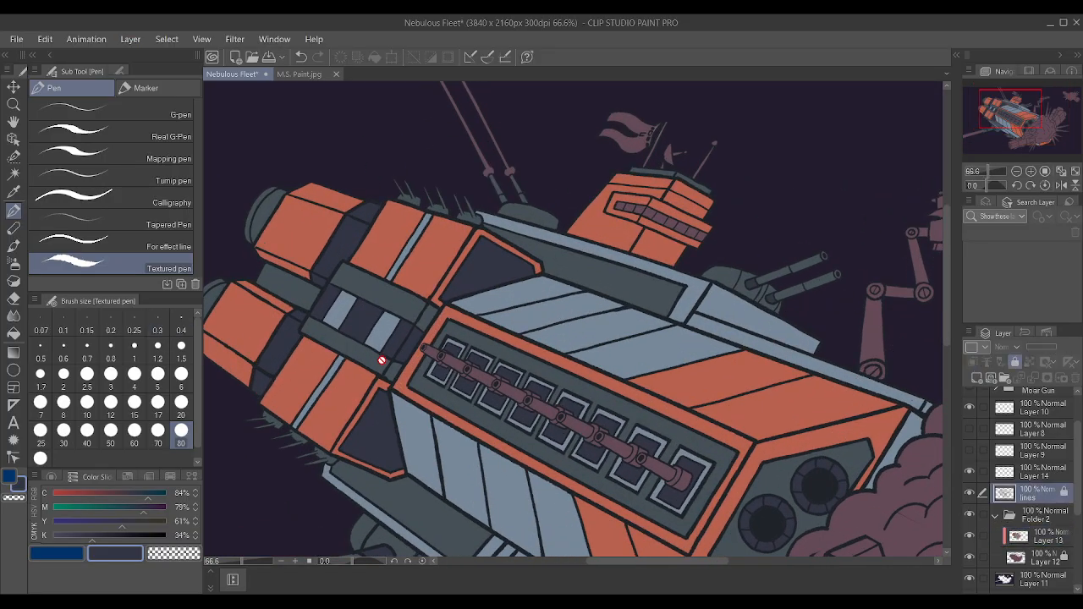
left_click(13, 173)
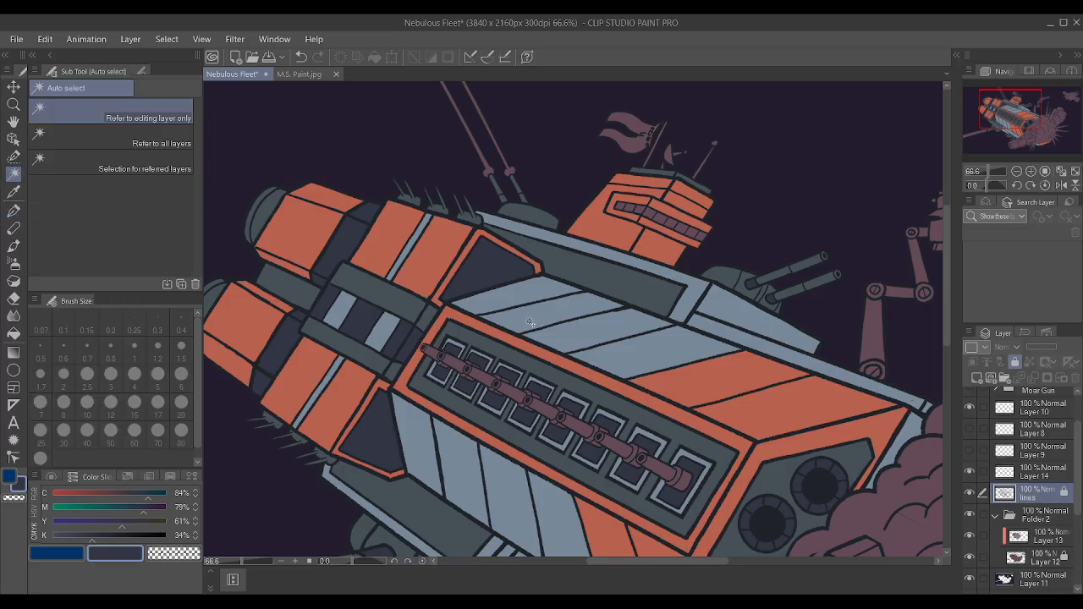
left_click(381, 337)
left_click(341, 314, "shift")
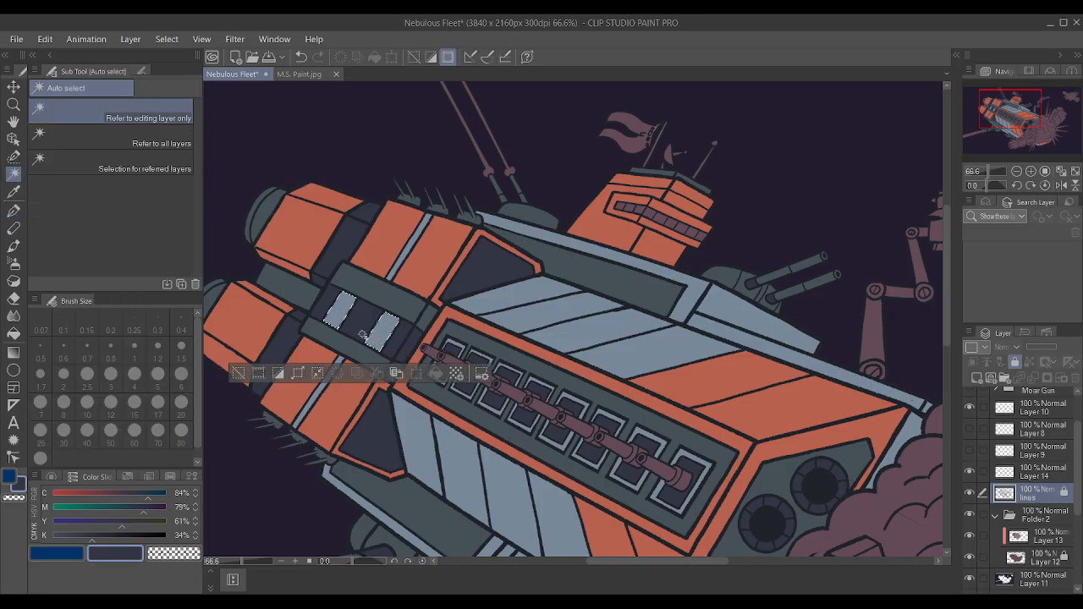
left_click(298, 373)
left_click(622, 277)
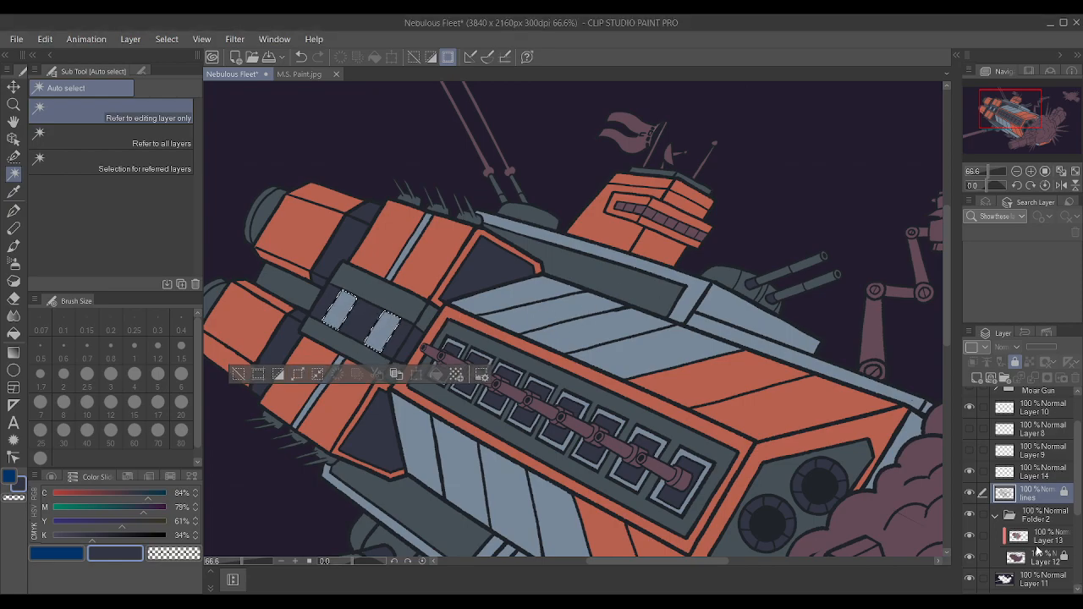
Paint the two selected engine panels on Layer 13 with slate sampled from the gun-bay frame, using the Textured pen, and deselect.
left_click(1032, 543)
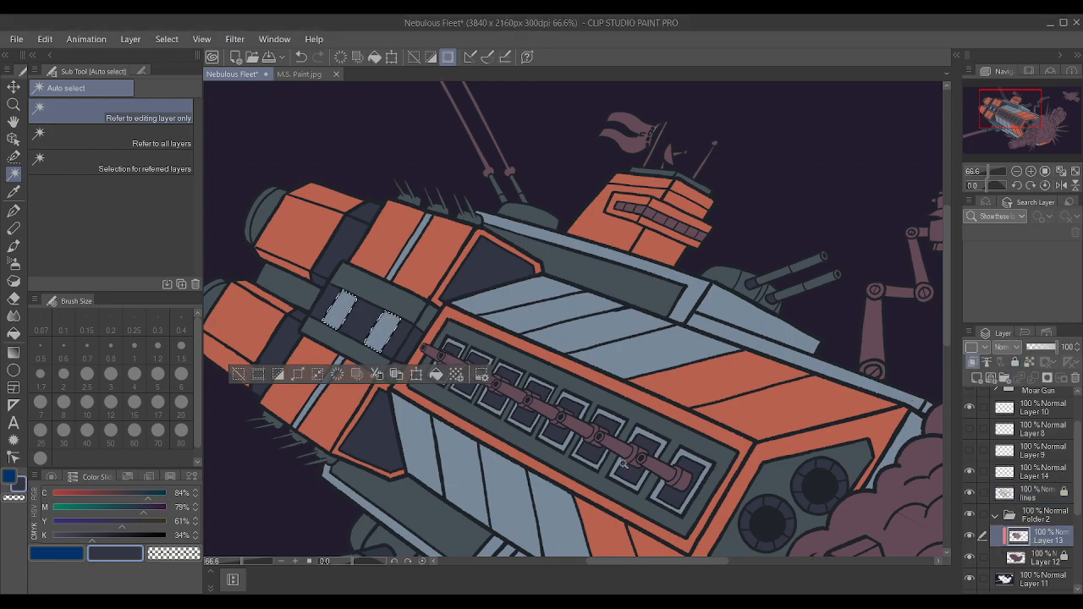
key("p")
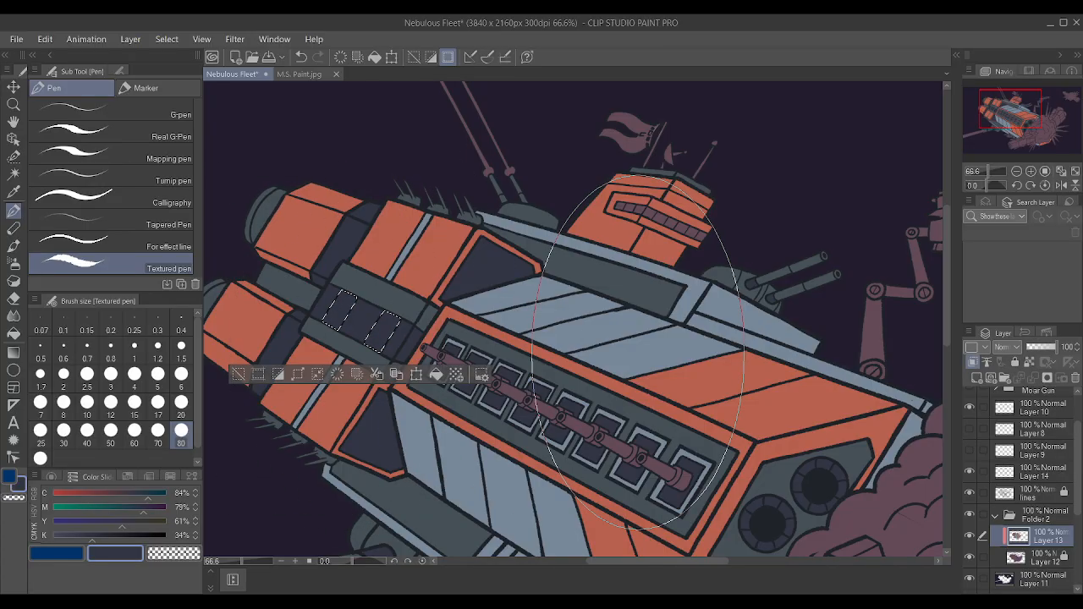
key("i")
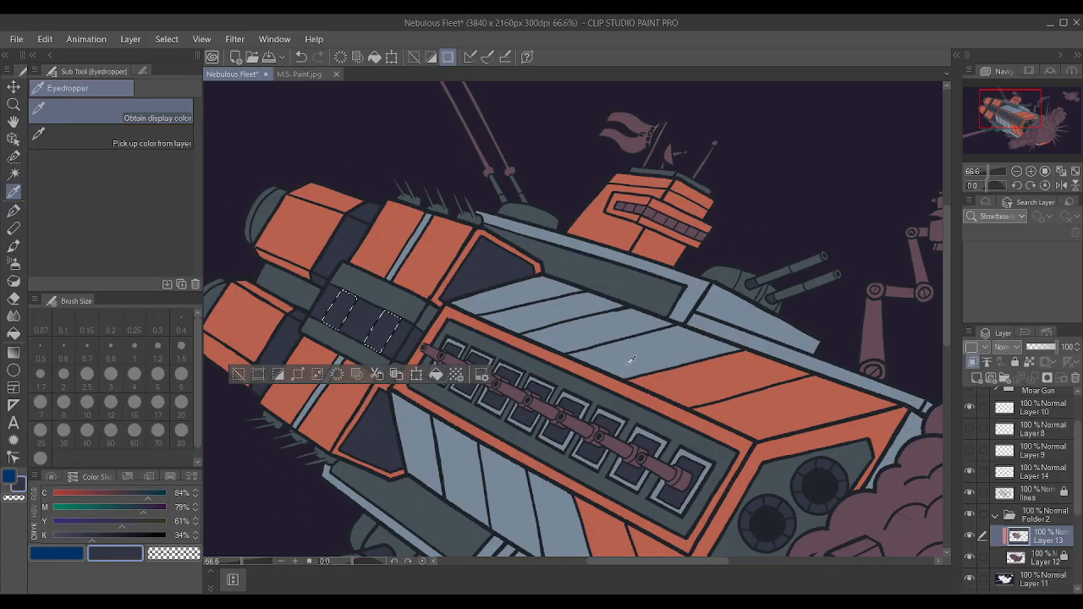
left_click(595, 394)
key("p")
key("ctrl+d")
Sample navy from the strip between the two slate engine panels and save the drawing.
scroll(745, 364, "down", 5)
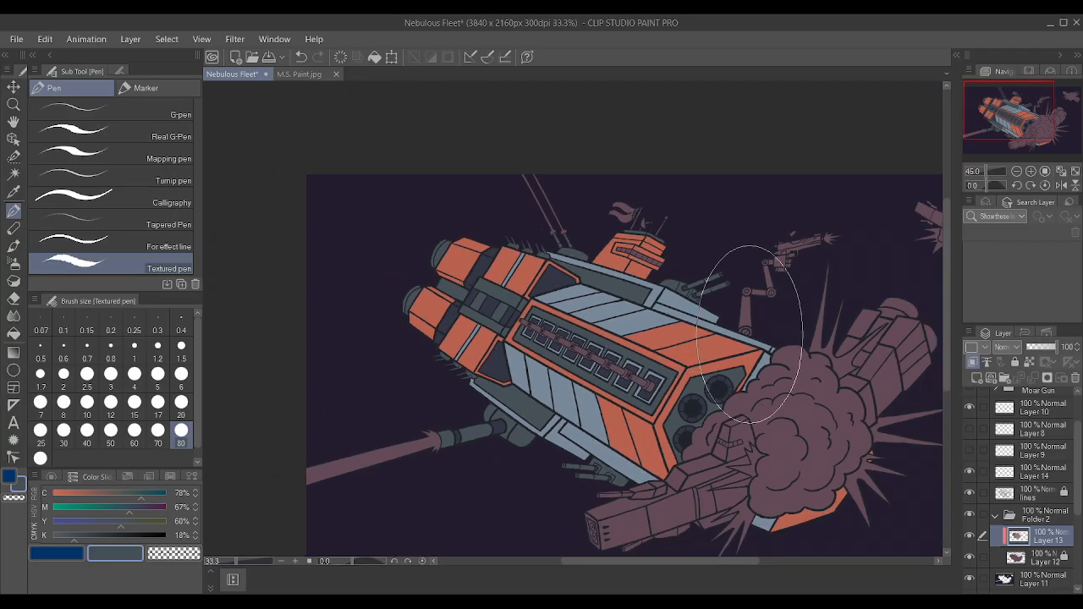
scroll(880, 381, "up", 2)
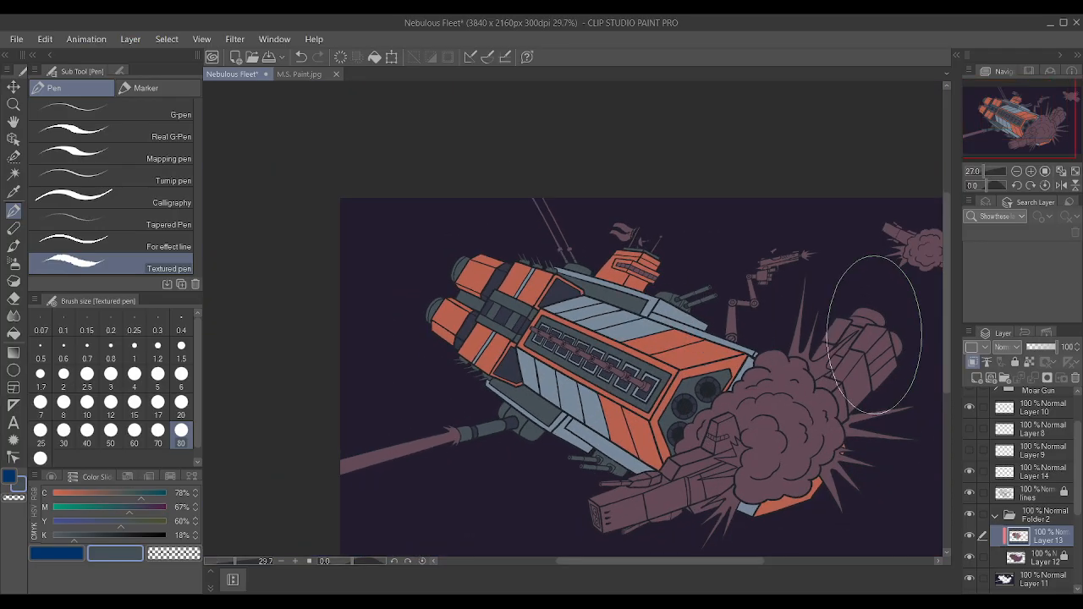
scroll(389, 253, "up", 4)
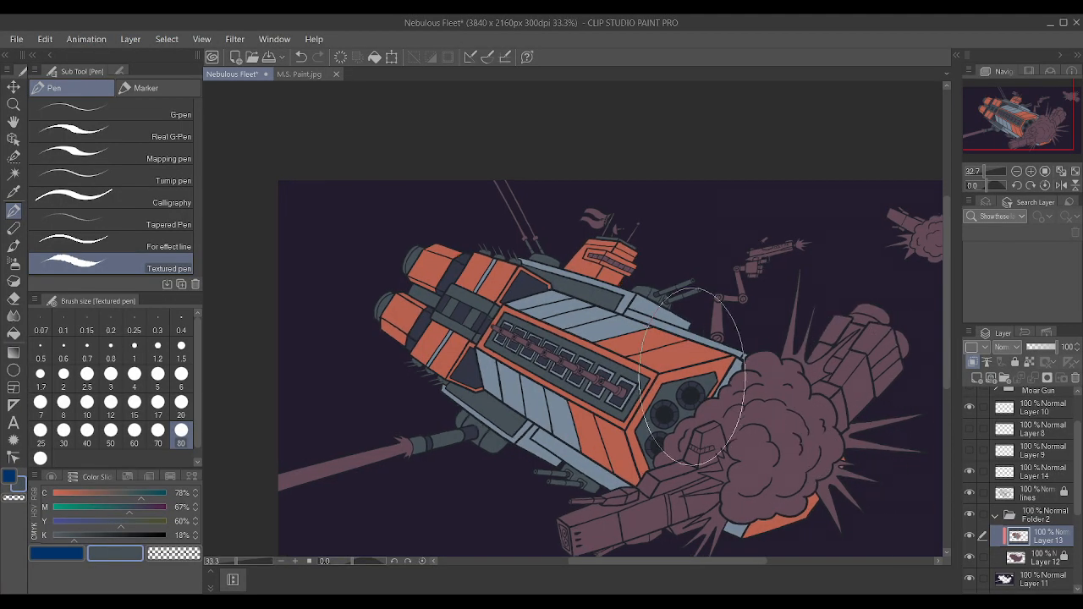
key("i")
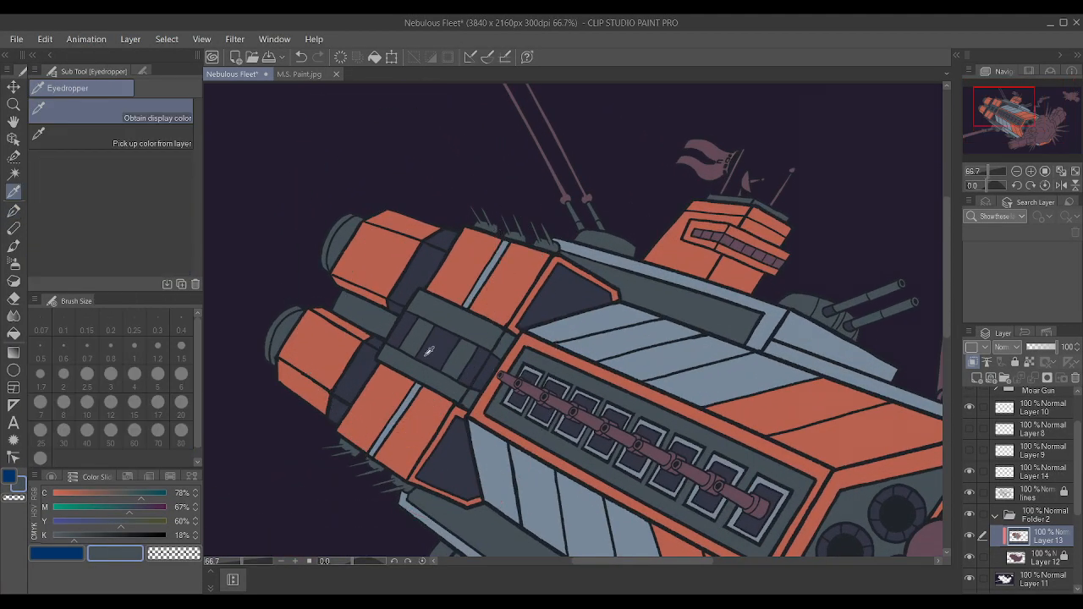
left_click(437, 344)
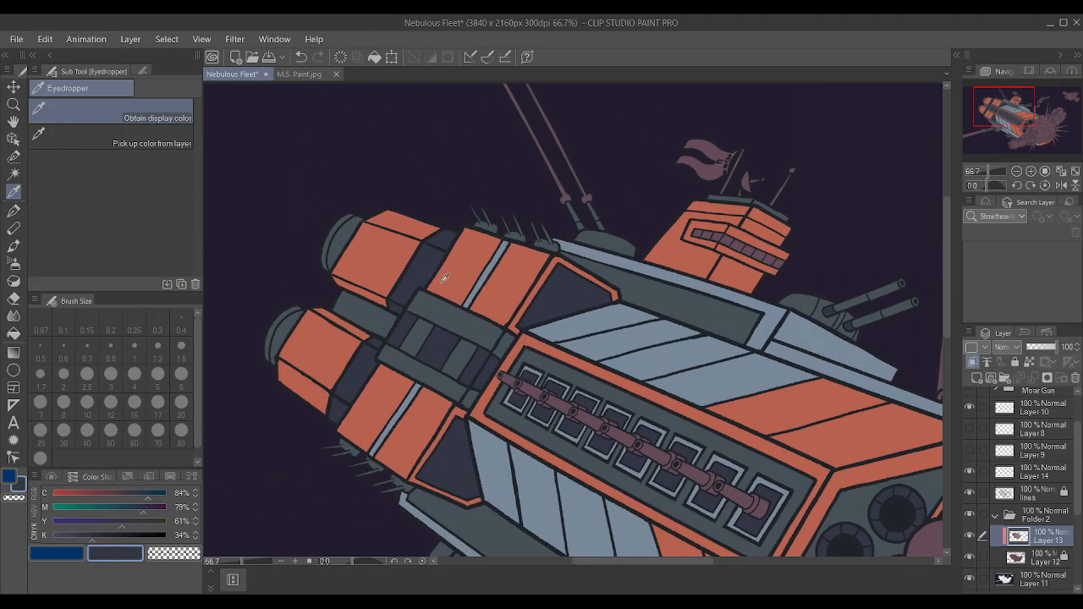
key("p")
scroll(591, 331, "down", 3)
scroll(590, 332, "down", 1)
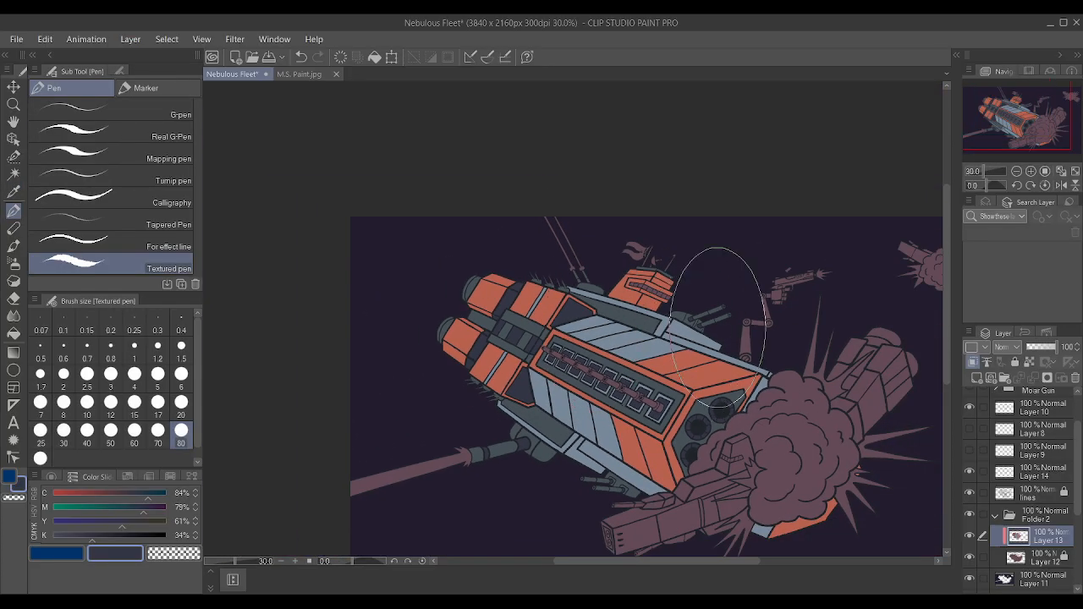
scroll(899, 417, "up", 1)
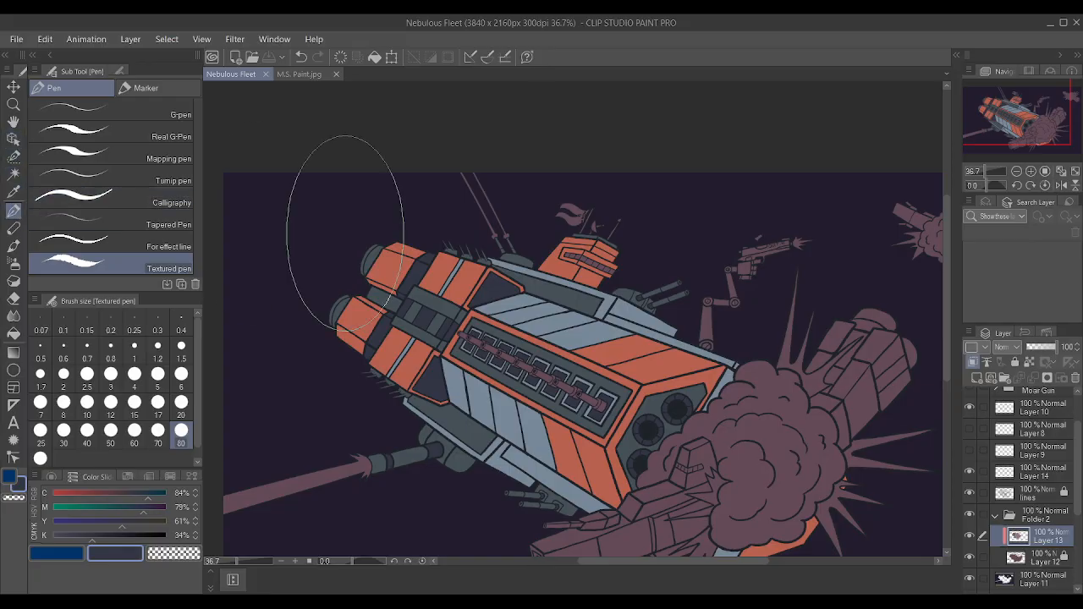
Auto-select the two lower segments of the mechanical arm above the hull using the lines layer.
scroll(899, 343, "up", 1)
left_click(1022, 498)
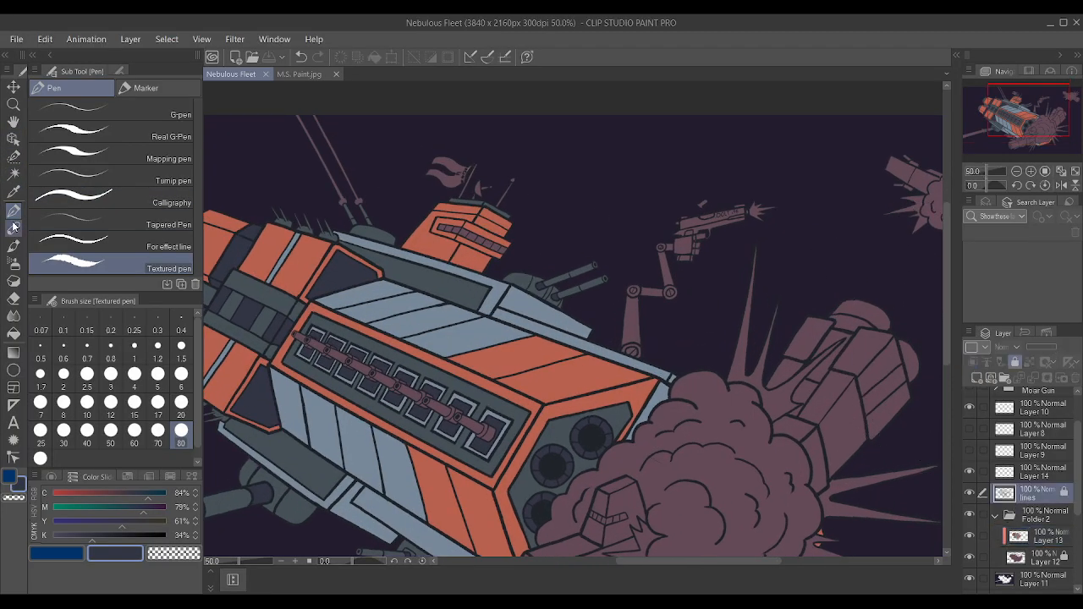
left_click(13, 173)
scroll(533, 300, "down", 1)
scroll(692, 328, "up", 1)
scroll(680, 359, "down", 1)
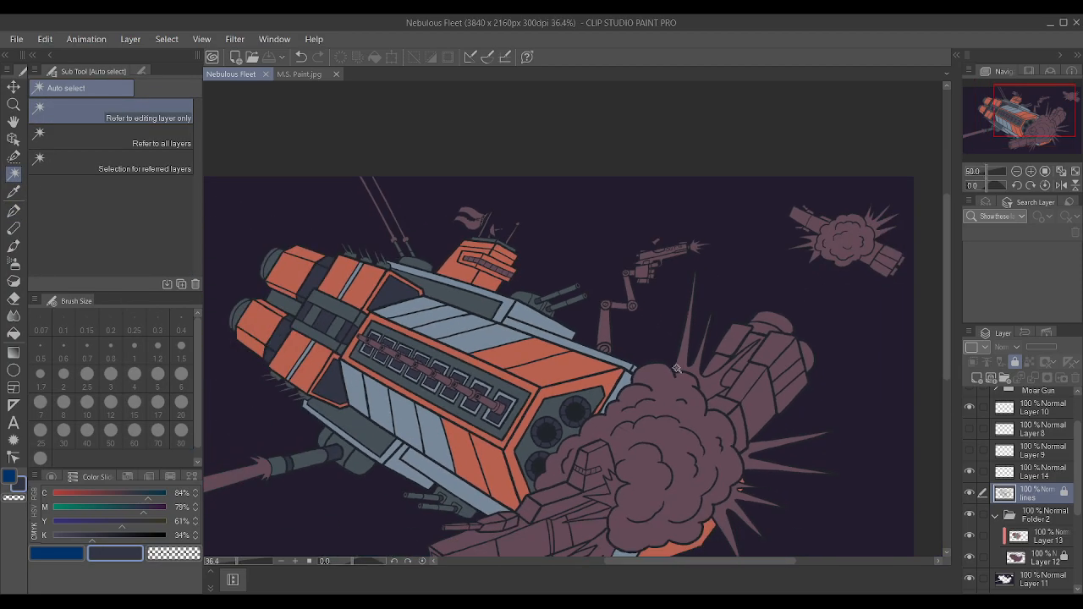
scroll(652, 347, "up", 1)
scroll(587, 298, "up", 1)
scroll(587, 298, "up", 2)
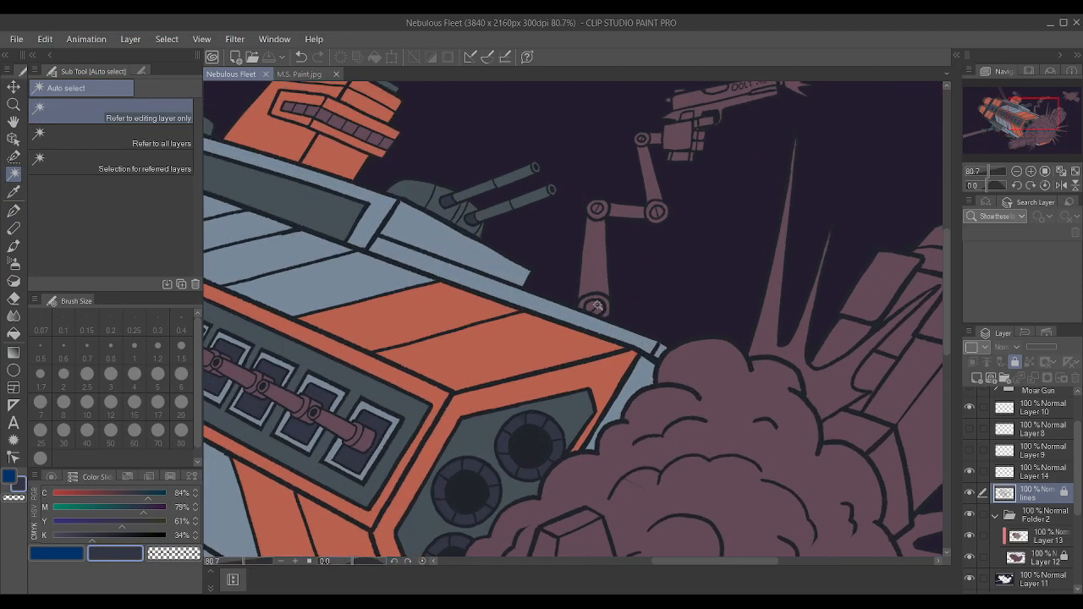
left_click(598, 277)
left_click(629, 215, "shift")
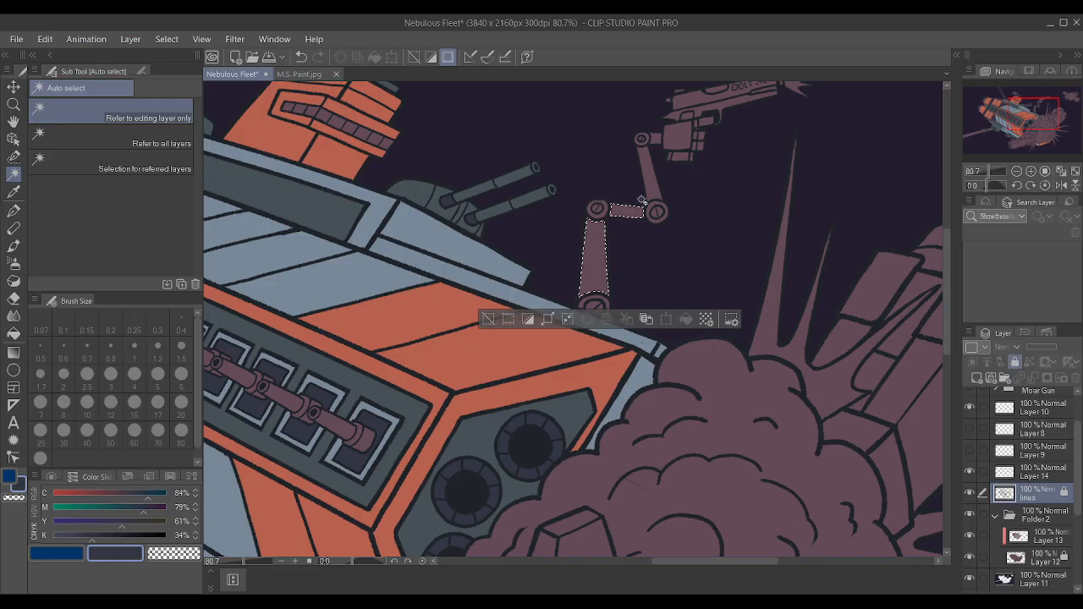
Add the arm's upper segment, wrist, hand and fingers to the selection and expand the selected area slightly over the outlines.
left_click(651, 187, "shift")
left_click(679, 136, "shift")
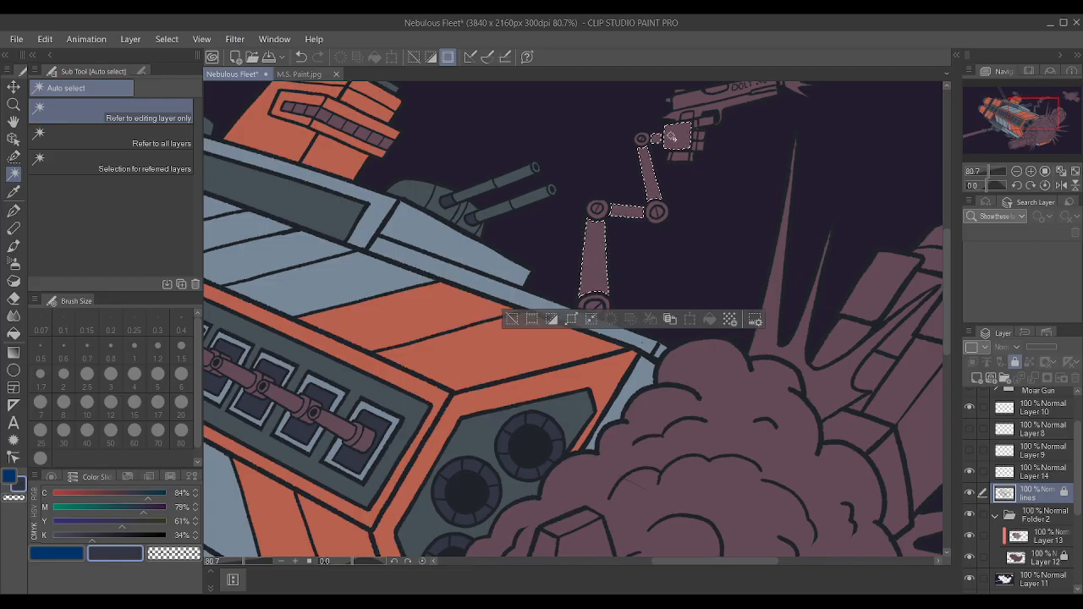
left_click(705, 122, "shift")
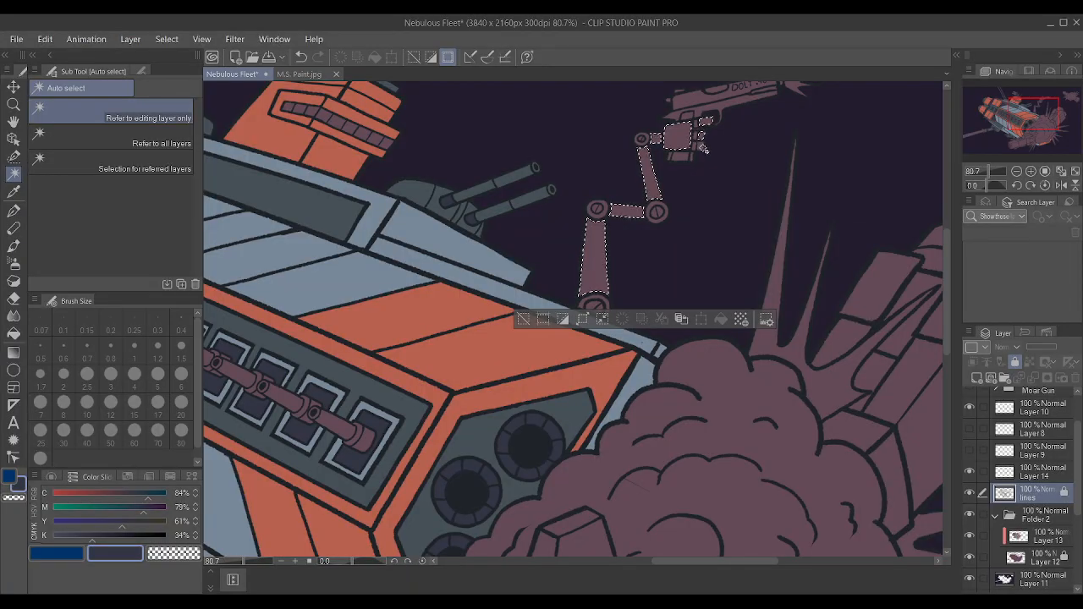
left_click(583, 320)
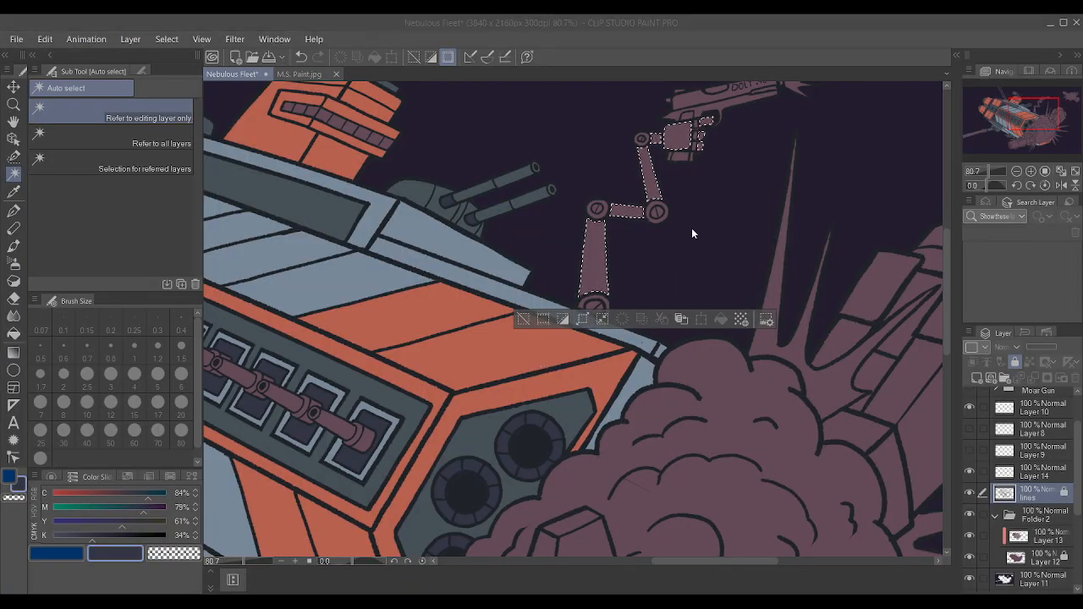
left_click(634, 289)
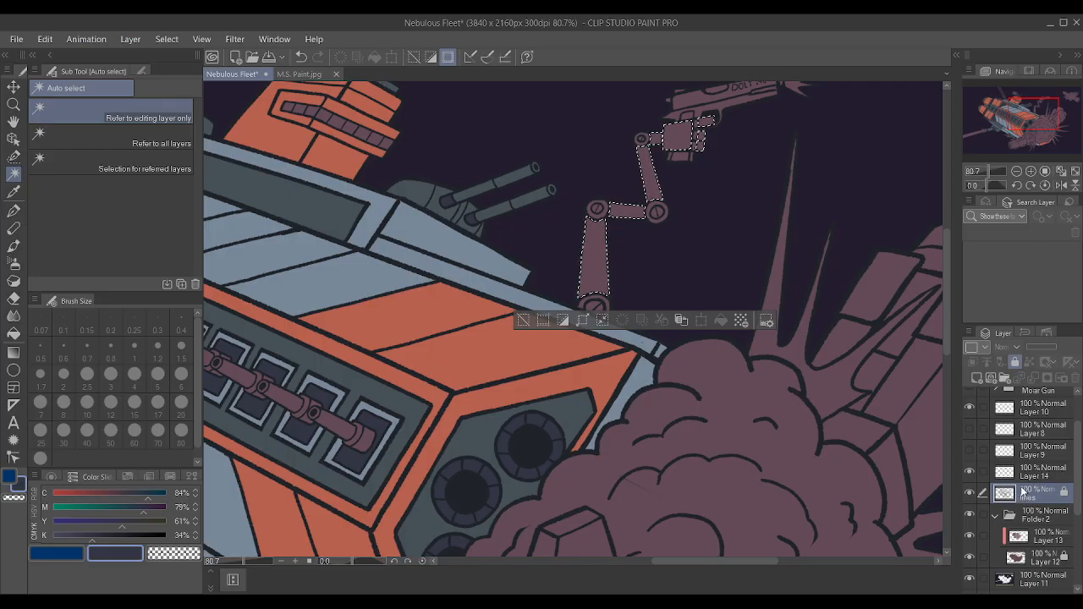
Colour the selected arm and hand on Layer 13 with slate sampled from the recessed upper hull panel, and deselect.
left_click(1034, 536)
key("i")
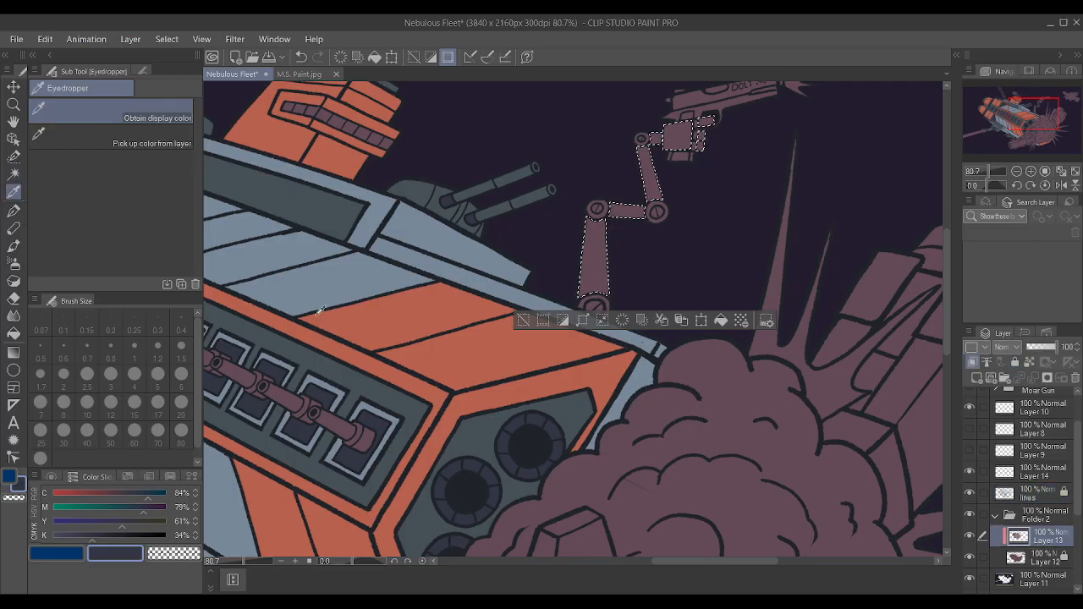
left_click(330, 201)
key("alt+Delete")
key("p")
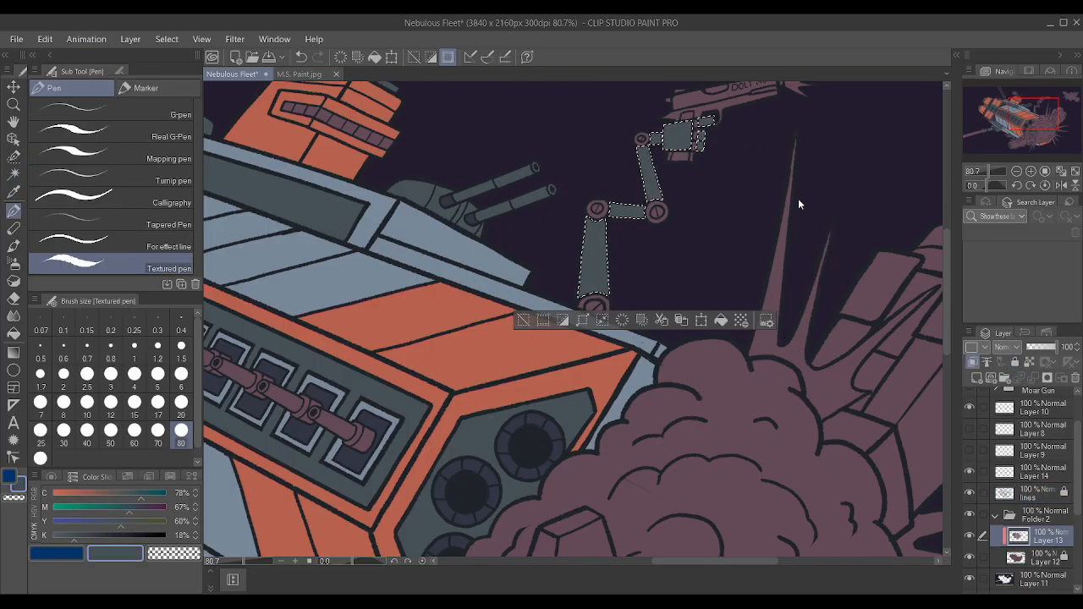
scroll(526, 259, "down", 4)
key("ctrl+d")
Reduce the Textured pen size to 1 for detail work on the pistol-holding hand.
scroll(567, 286, "down", 1)
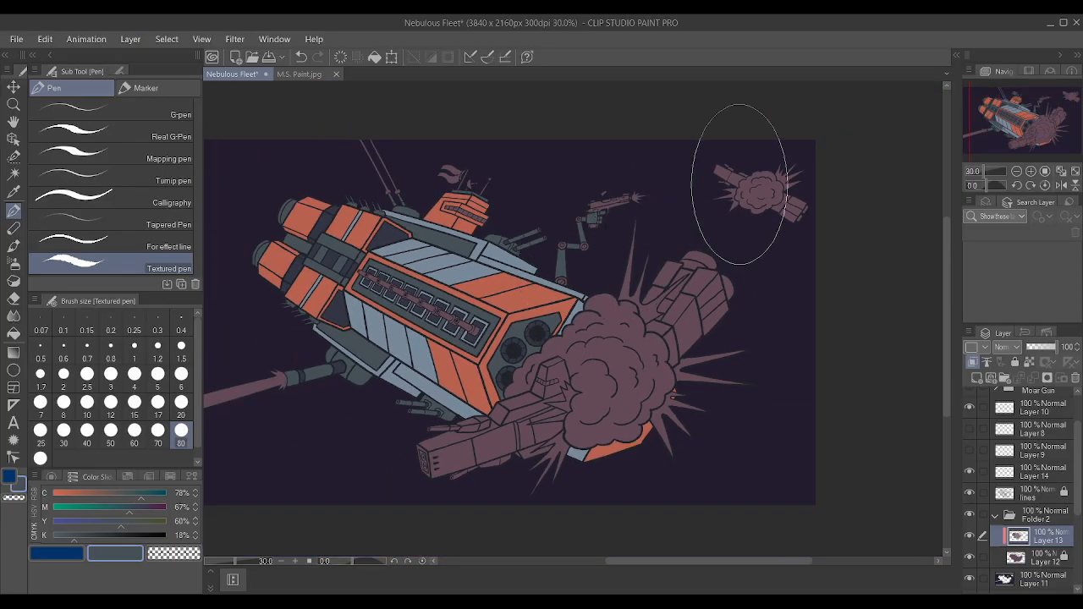
scroll(644, 197, "up", 2)
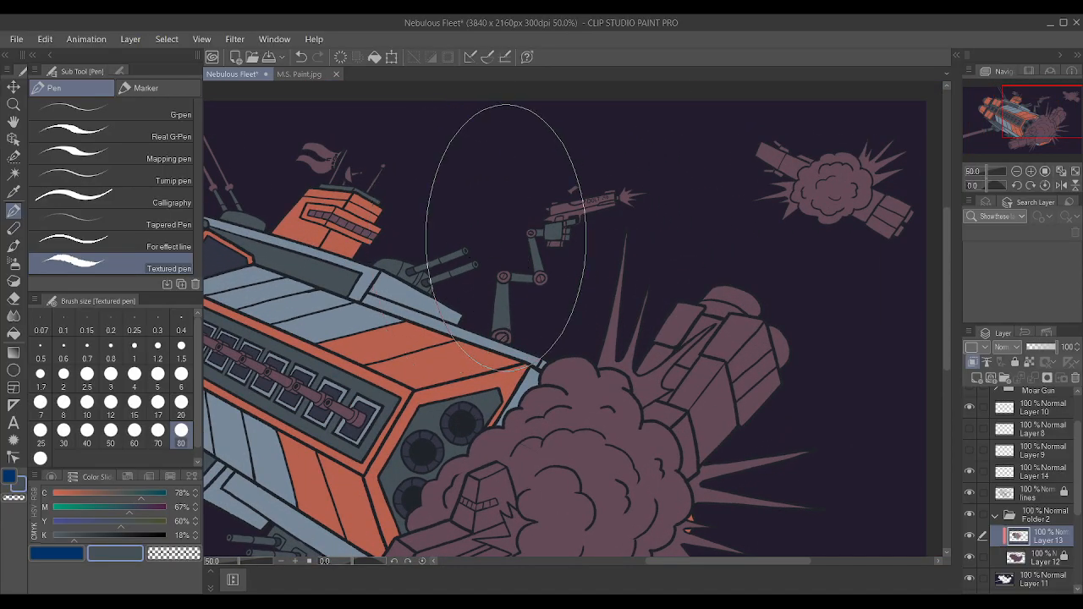
scroll(506, 237, "down", 2)
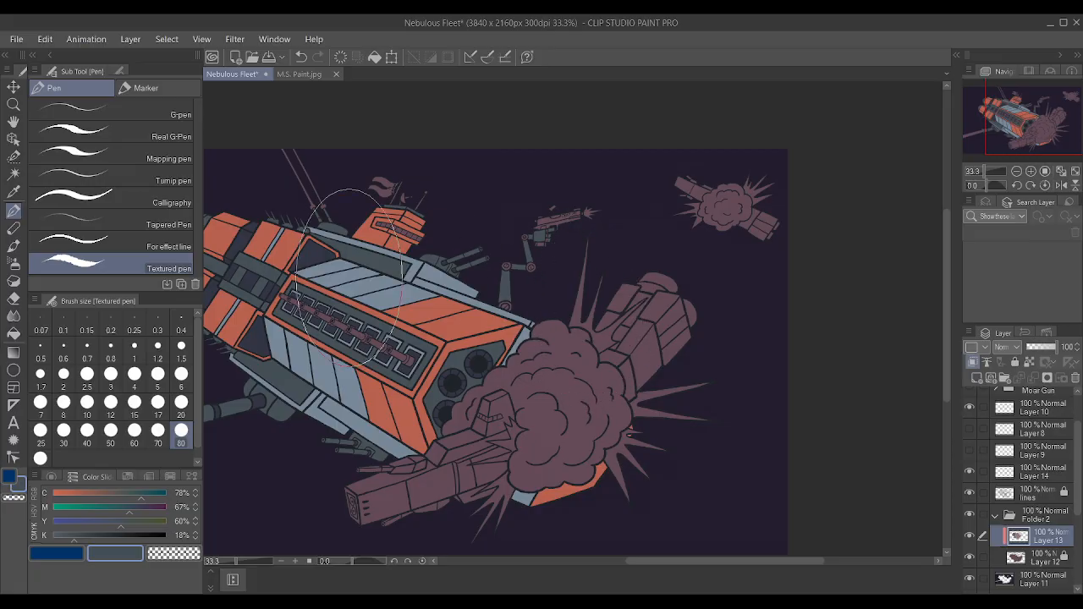
scroll(349, 277, "up", 2)
scroll(350, 277, "down", 2)
scroll(460, 145, "up", 5)
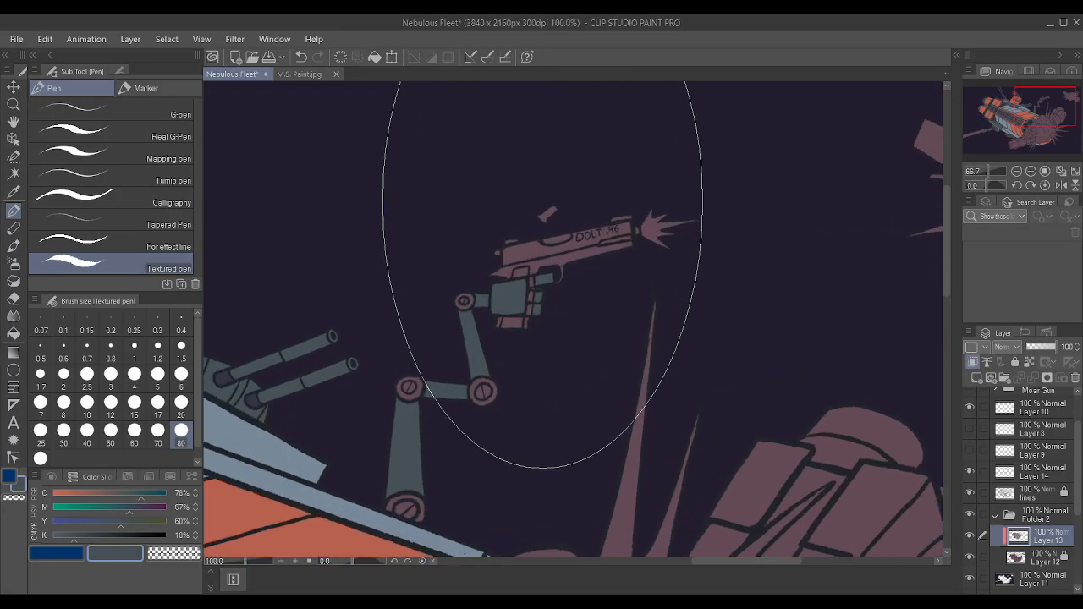
scroll(542, 274, "up", 2)
key("bracketleft")
key("bracketleft")
key("bracketleft")
key("bracketleft")
key("bracketleft")
key("bracketleft")
key("bracketleft")
key("bracketleft")
key("bracketleft")
key("bracketleft")
key("bracketleft")
key("bracketleft")
key("bracketleft")
key("bracketleft")
key("bracketleft")
key("bracketleft")
key("bracketleft")
key("bracketleft")
key("bracketleft")
key("bracketleft")
key("bracketright")
key("bracketright")
key("bracketright")
key("bracketright")
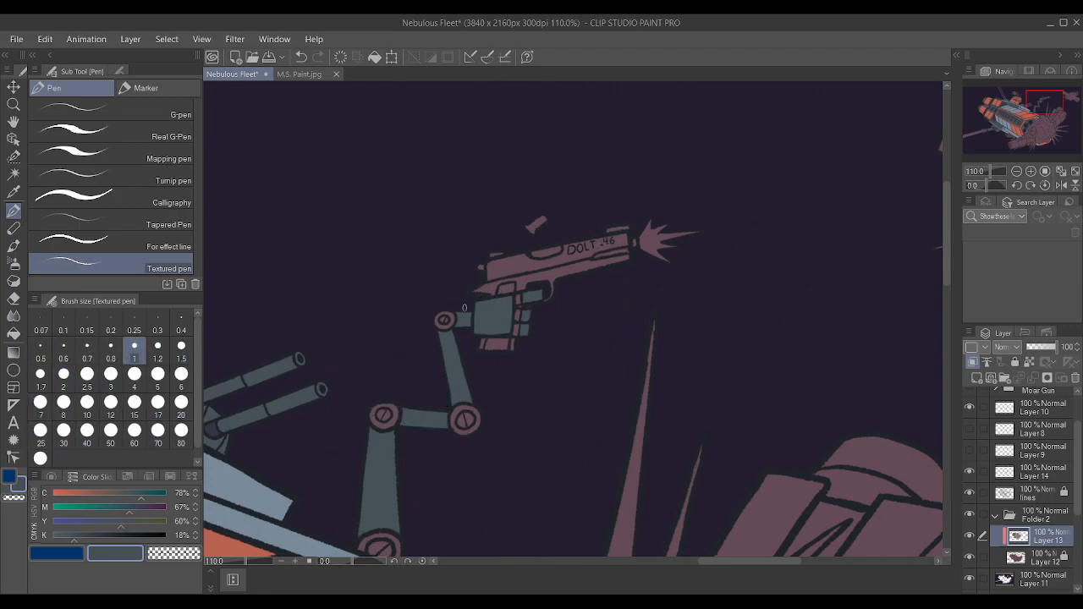
scroll(414, 212, "up", 3)
scroll(329, 156, "down", 4)
scroll(770, 357, "down", 3)
scroll(789, 364, "up", 3)
scroll(658, 381, "up", 1)
scroll(259, 452, "down", 2)
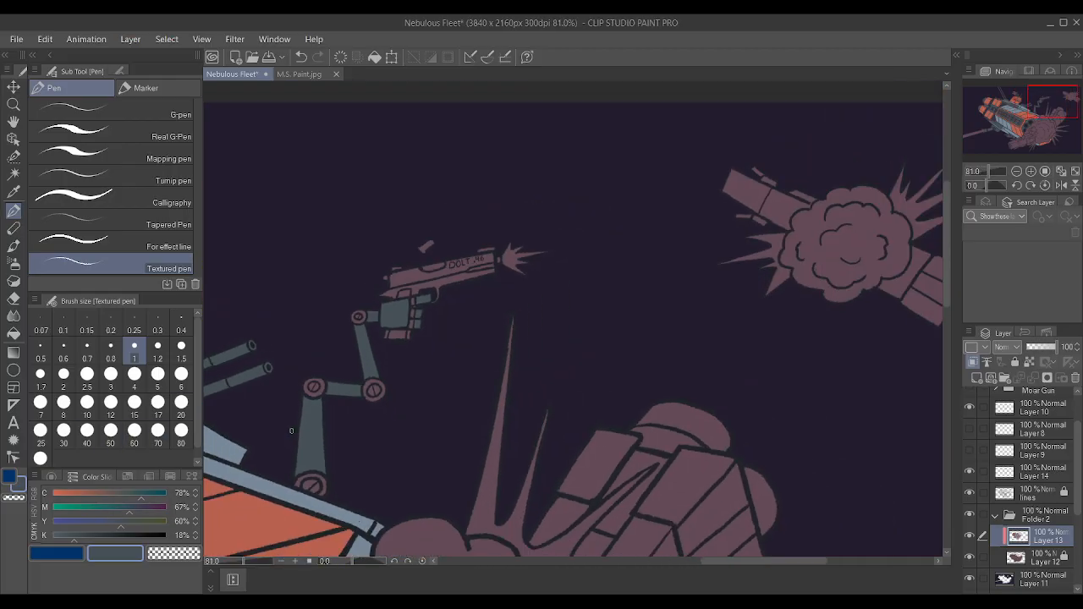
Paint the slotted screws in the mechanical arm's joints with grey-blue sampled from the hull edge on Layer 13.
scroll(309, 422, "down", 3)
left_click(294, 427, "alt")
left_click(374, 378, "alt")
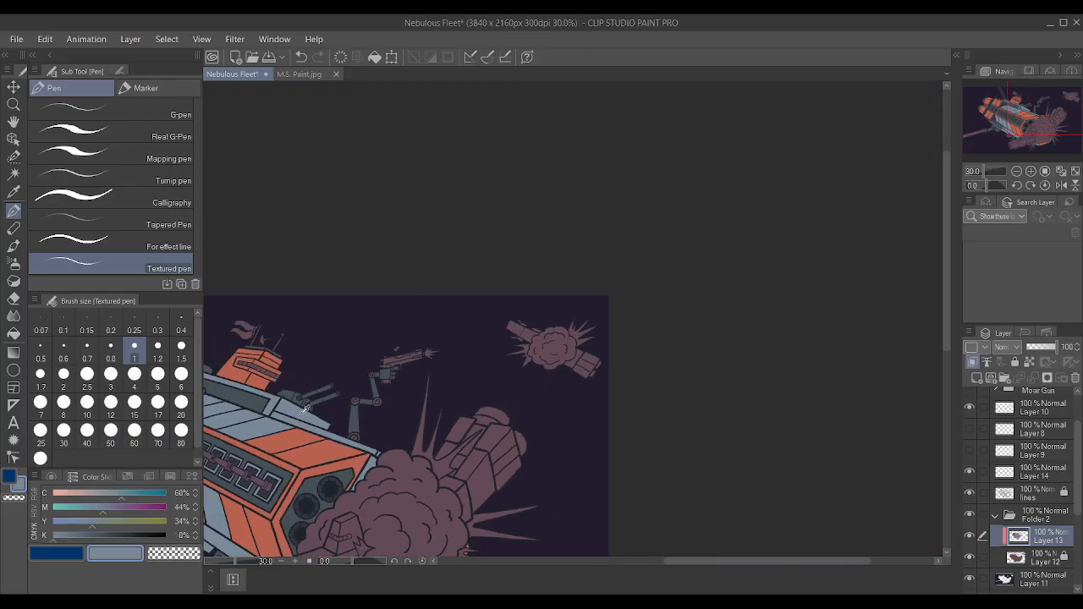
scroll(374, 378, "up", 6)
scroll(376, 377, "up", 1)
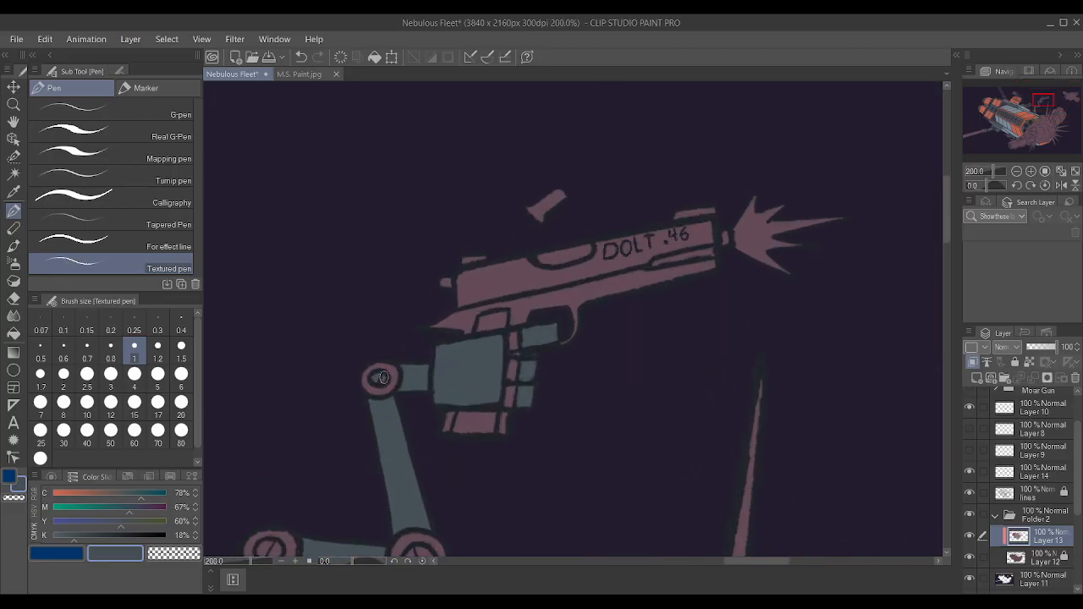
scroll(379, 379, "down", 5)
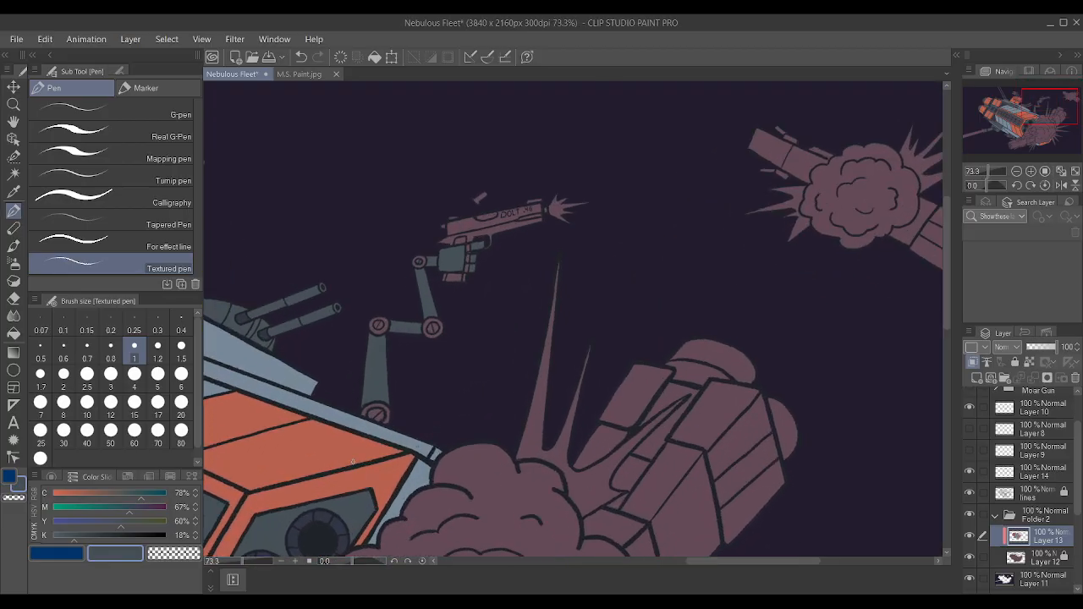
left_click(385, 432, "alt")
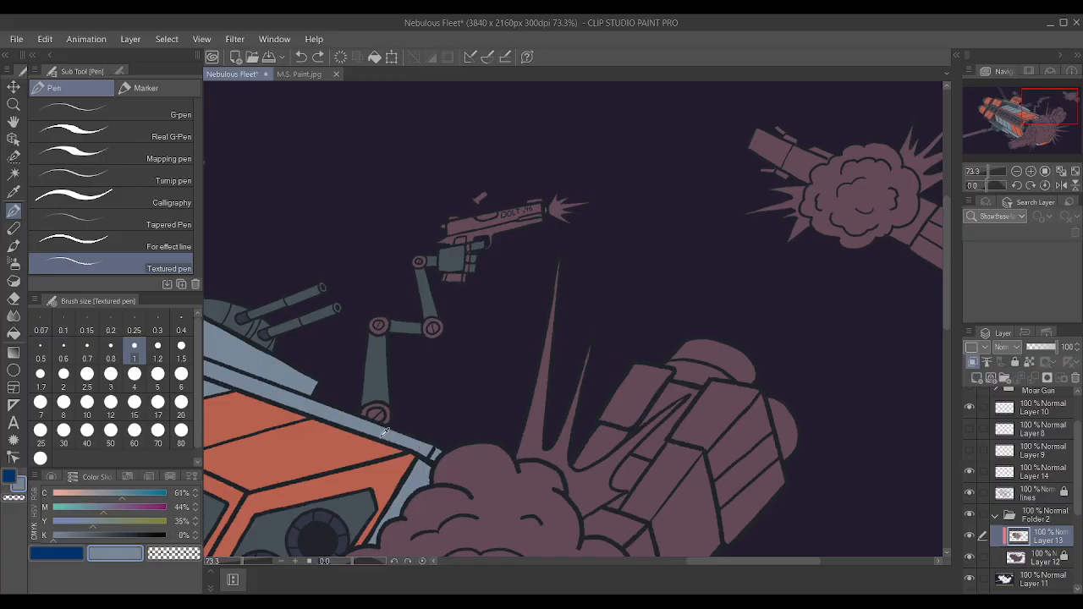
scroll(385, 431, "up", 6)
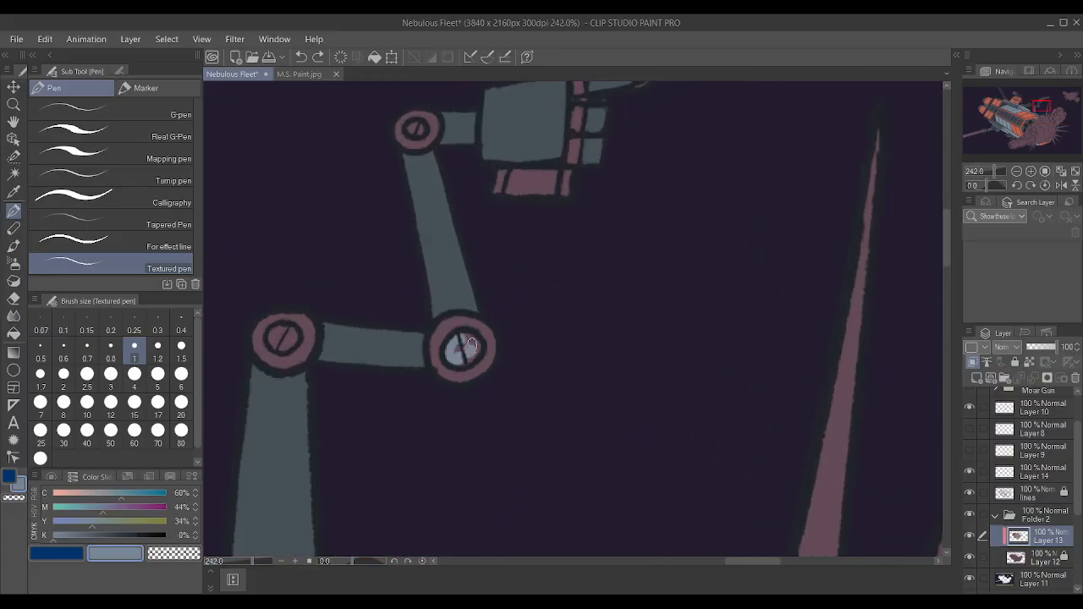
left_click_drag(279, 331, 278, 342)
scroll(412, 124, "down", 5)
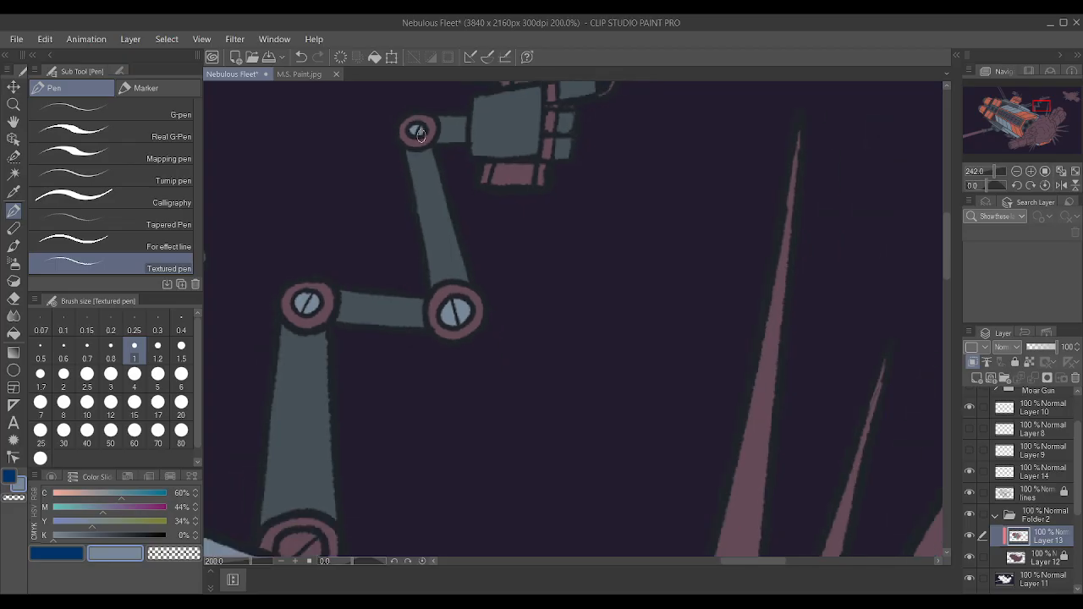
scroll(331, 369, "up", 3)
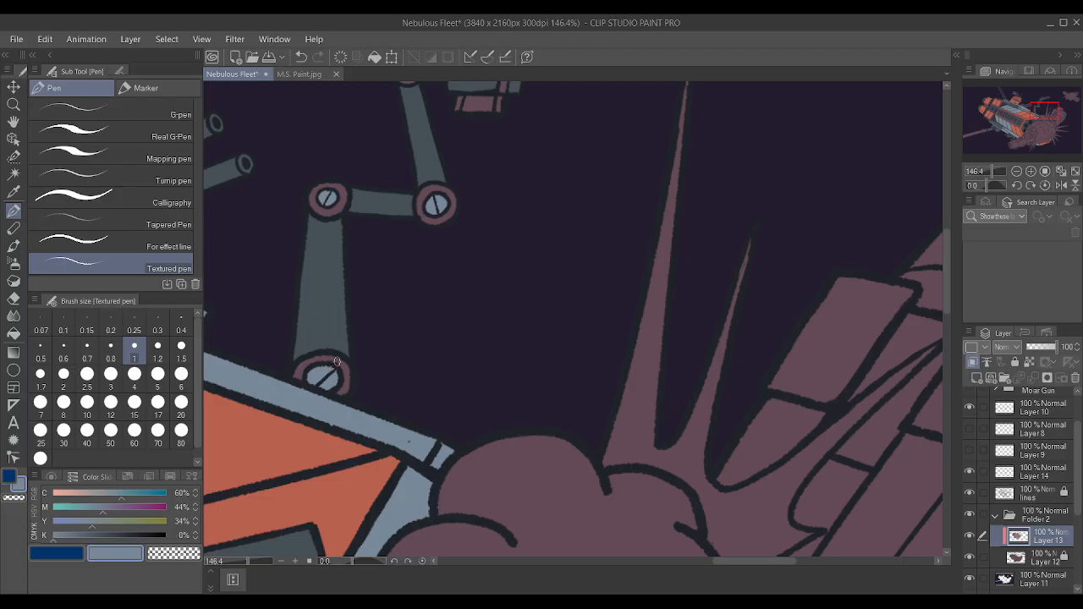
scroll(336, 361, "down", 3)
scroll(359, 216, "up", 4)
Auto-select the pistol's lower frame, front strip and grip ends using the lines layer.
left_click(13, 172)
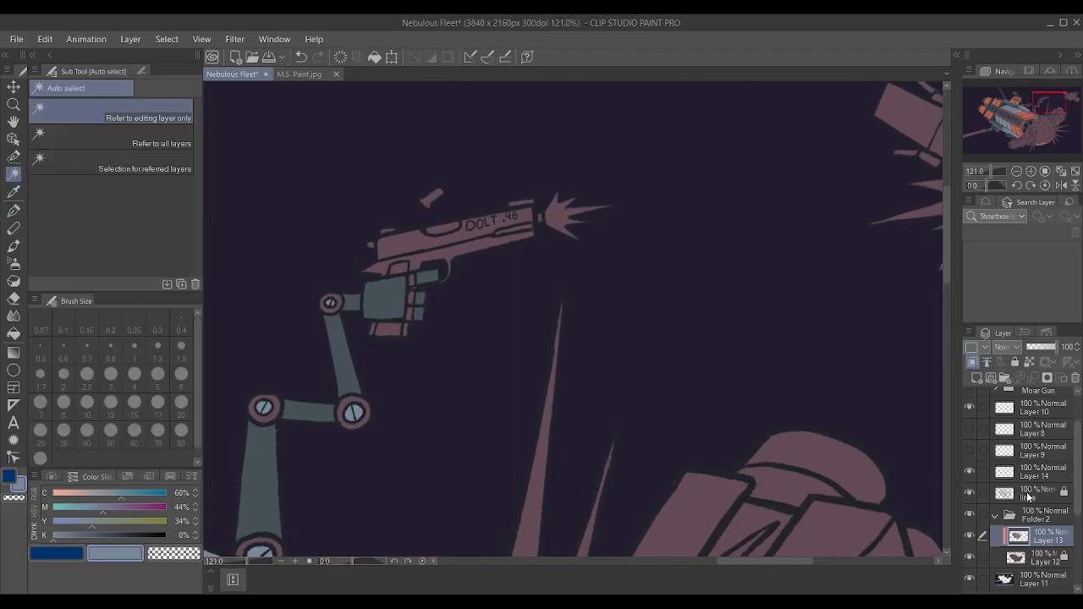
left_click(1028, 496)
left_click(478, 248)
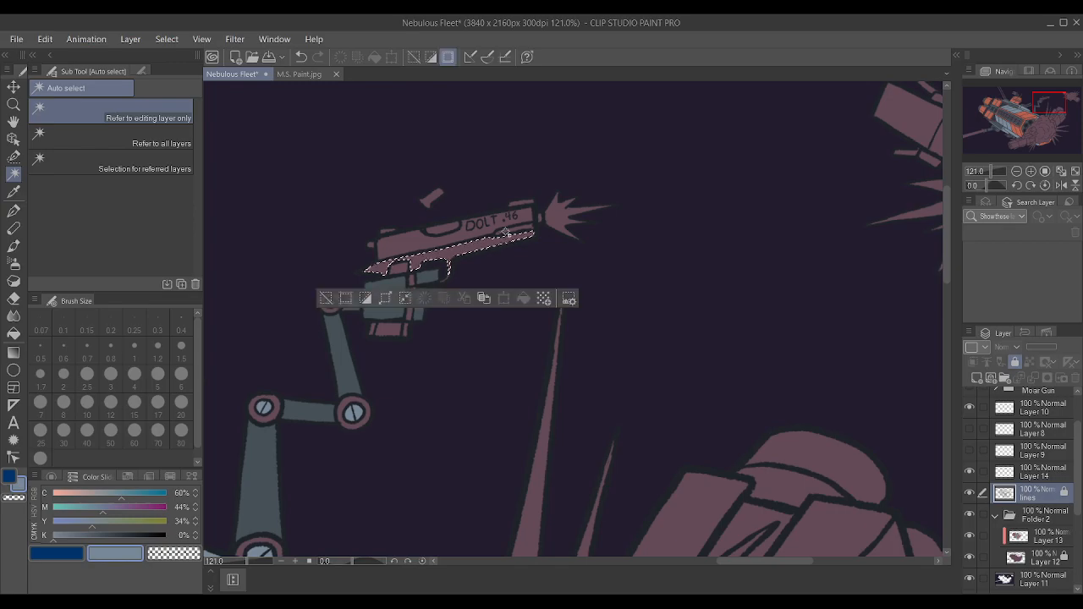
left_click(527, 215, "shift")
key("ctrl+z")
left_click(406, 332, "shift")
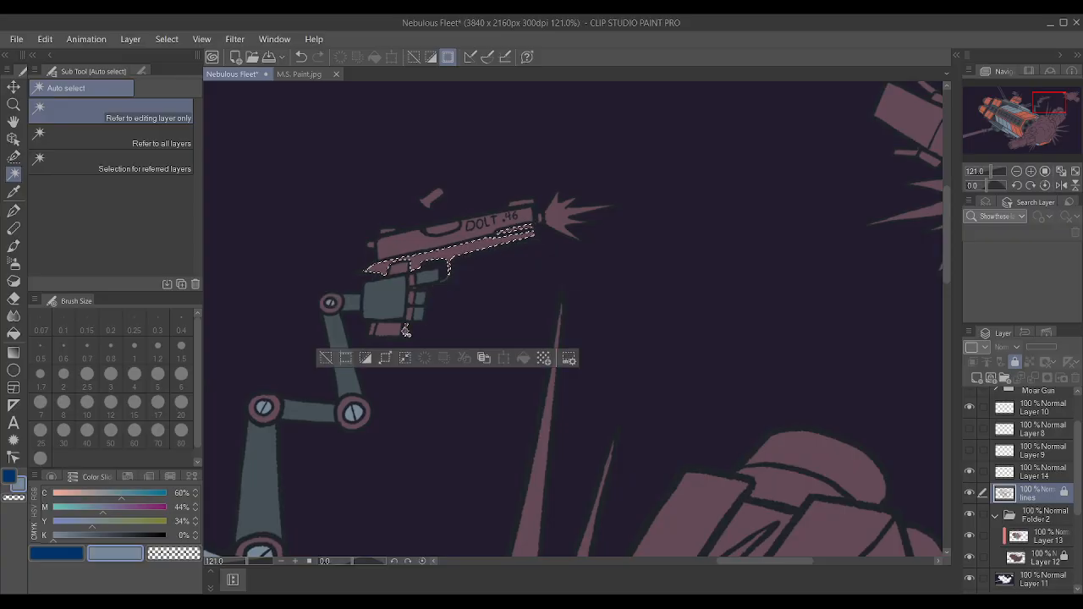
key("ctrl+z")
scroll(377, 329, "up", 5)
scroll(378, 329, "up", 1)
scroll(376, 327, "up", 1)
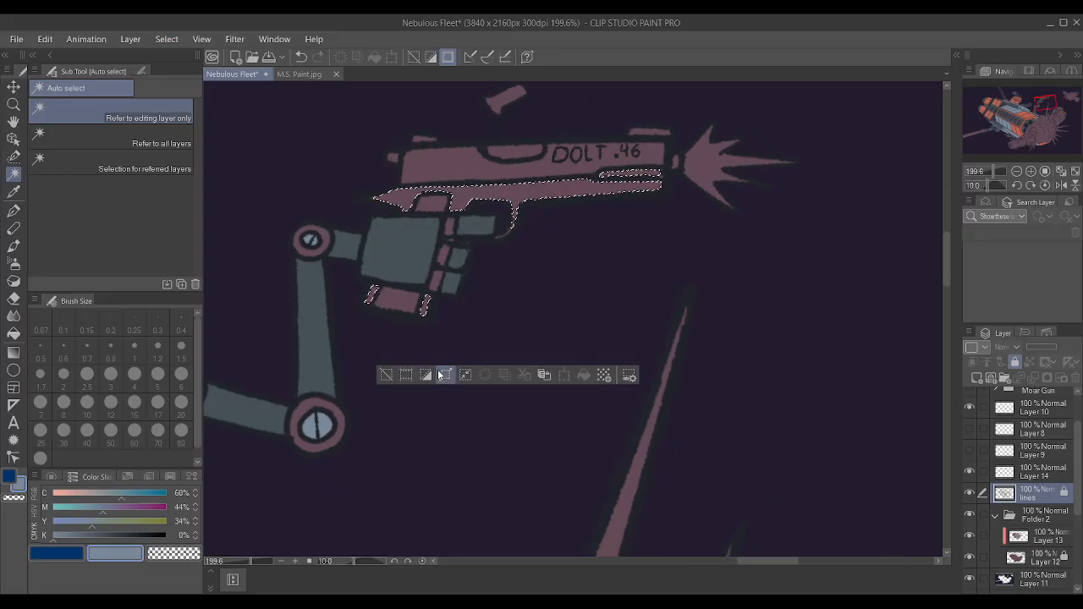
left_click(609, 293)
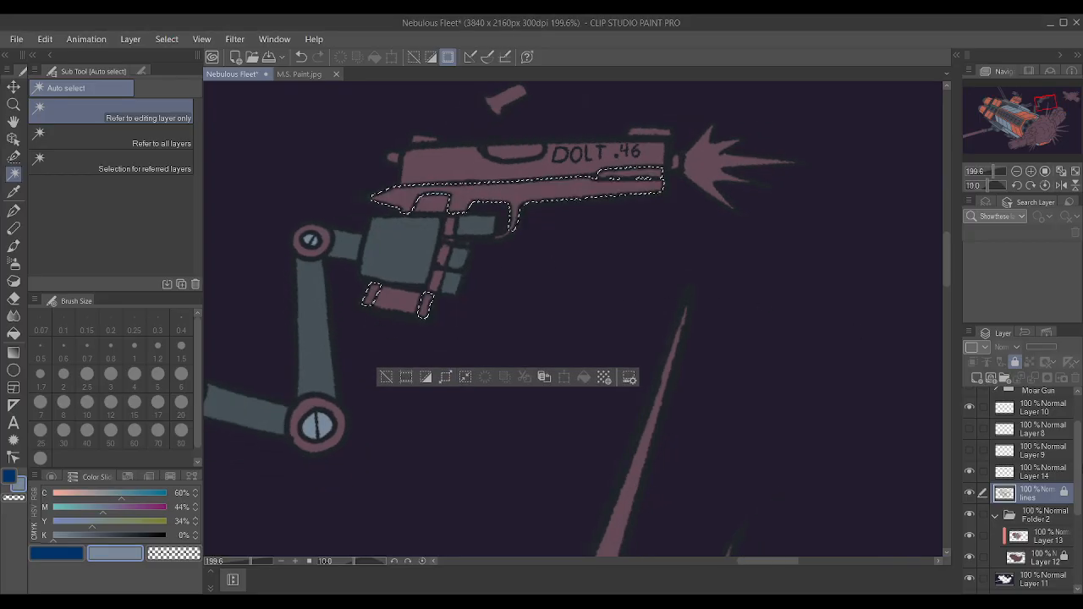
Add the pistol's slide, sights, muzzle and hammer to the selection and expand the selected area slightly over the outlines.
left_click(458, 181)
left_click(588, 157)
left_click(657, 133)
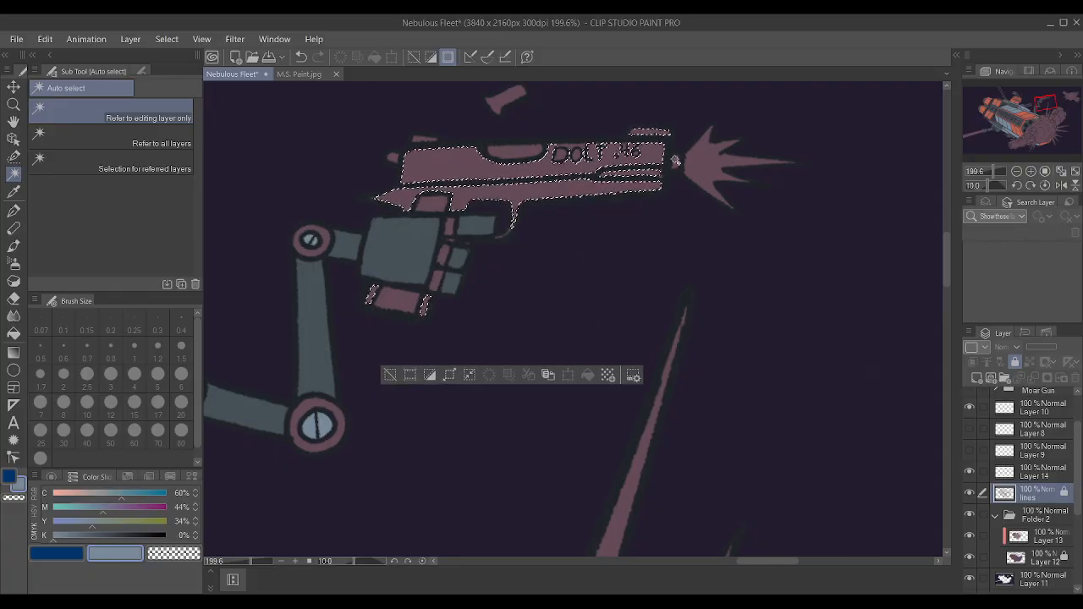
left_click(677, 166)
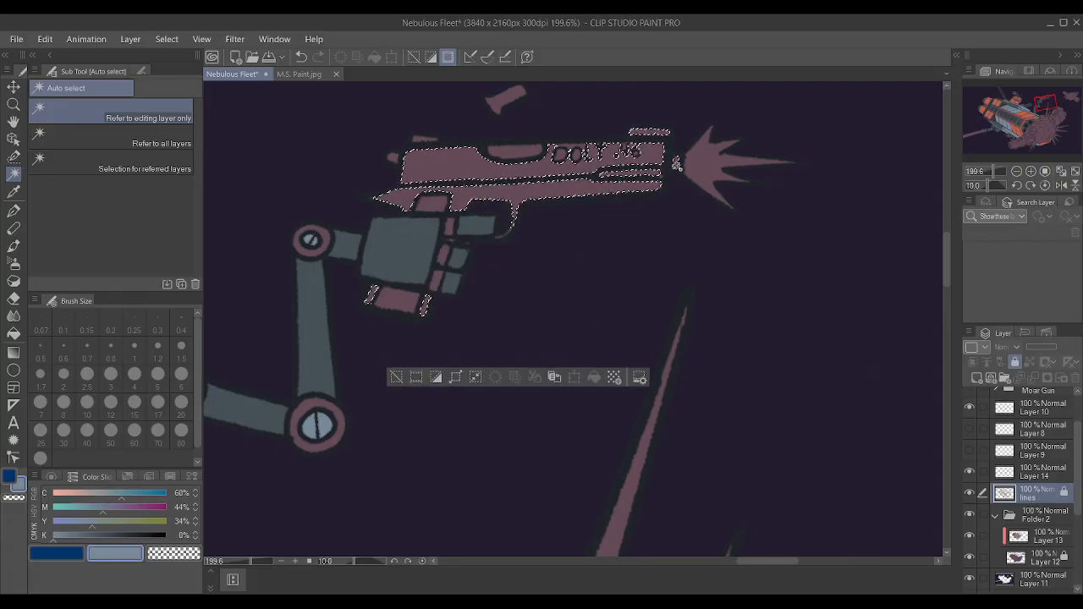
left_click(394, 158)
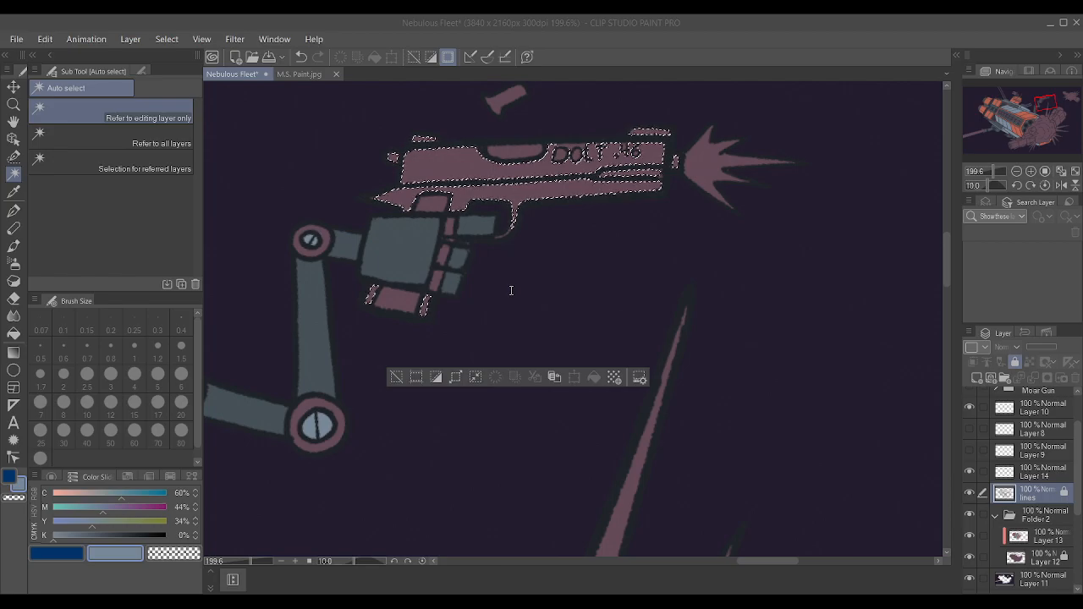
left_click(584, 306)
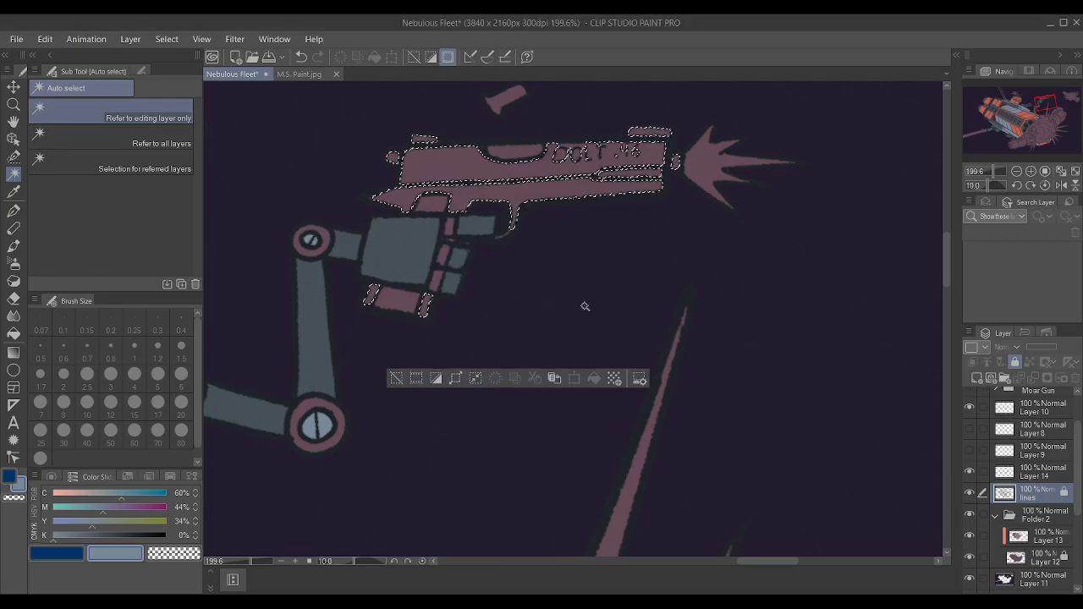
Make Layer 13 active, sample the dark outline colour and enlarge the Textured pen for filling the pistol selection.
left_click(1056, 536)
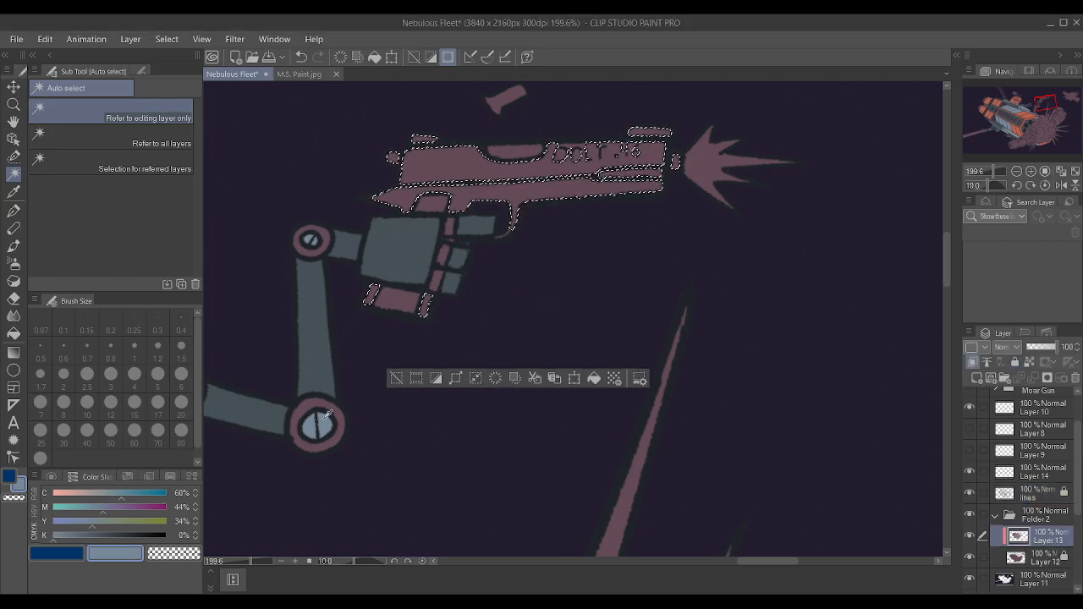
left_click(343, 395, "alt")
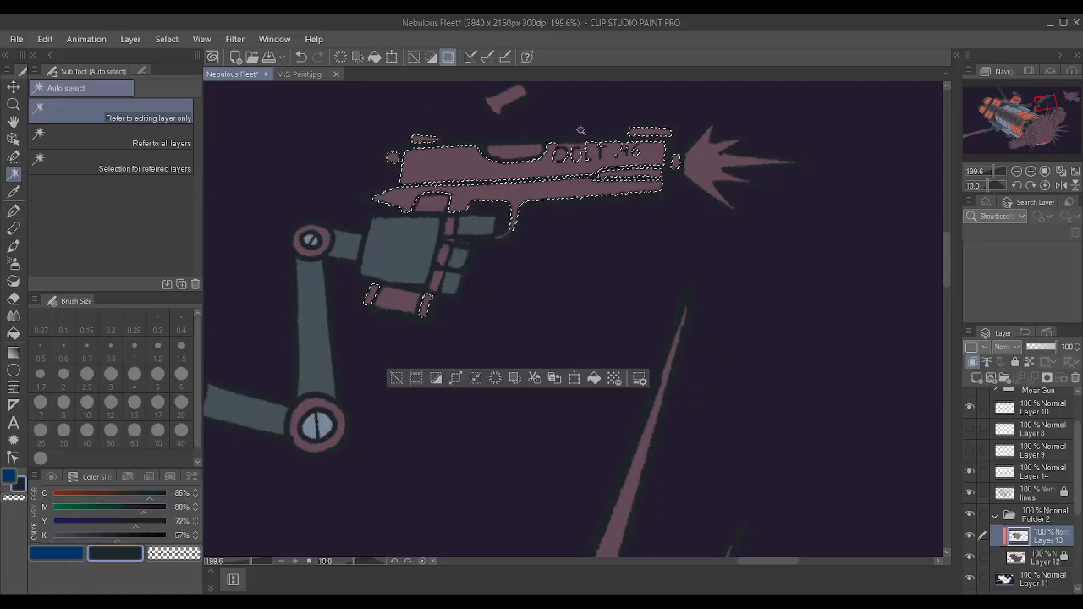
key("p")
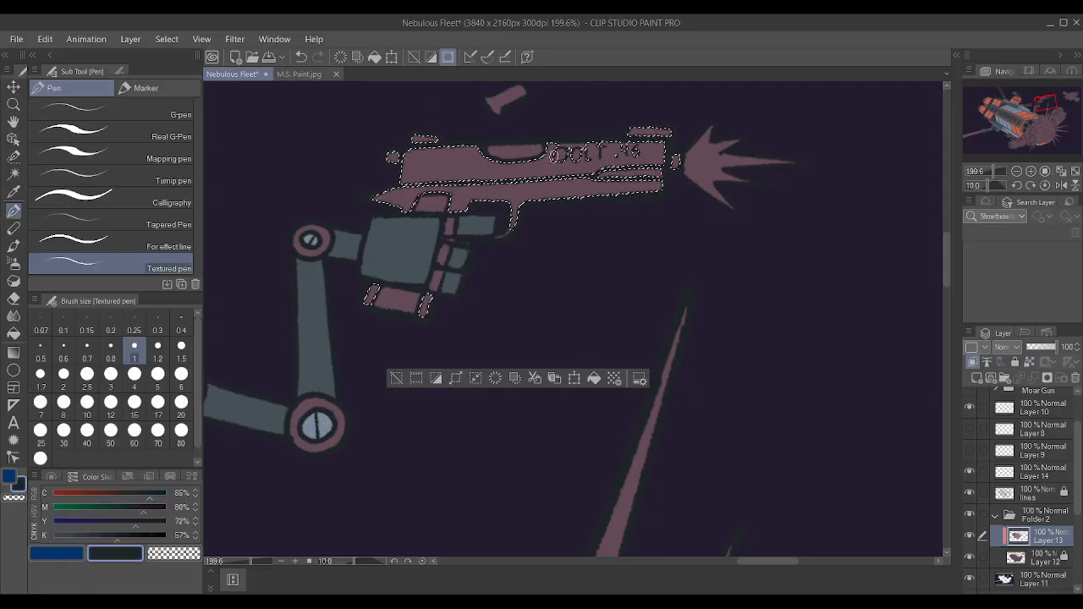
key("bracketright")
key("bracketright")
key("bracketright")
key("bracketright")
key("bracketright")
key("bracketright")
key("bracketright")
key("bracketright")
key("bracketright")
key("bracketright")
key("bracketright")
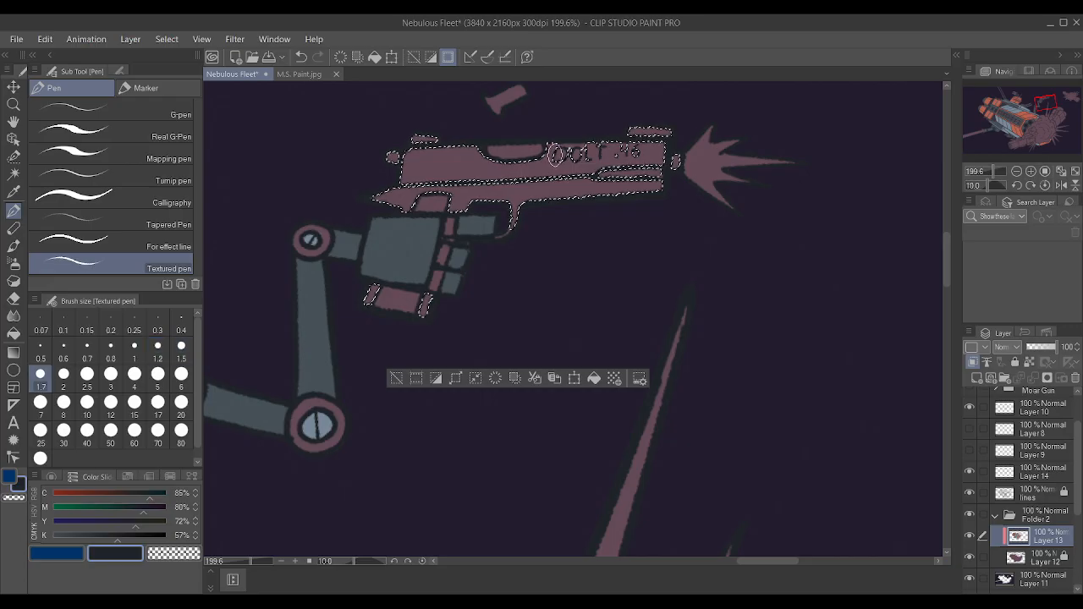
Try the dark outline colour and the arm's slate as fills for the selected pistol.
left_click_drag(476, 170, 648, 155)
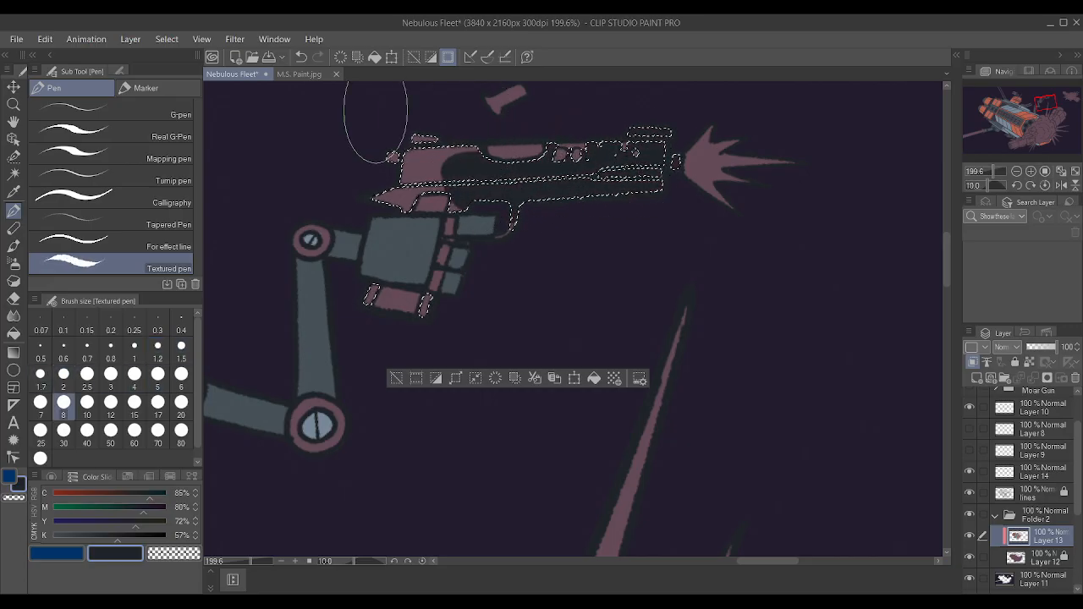
left_click(312, 326, "alt")
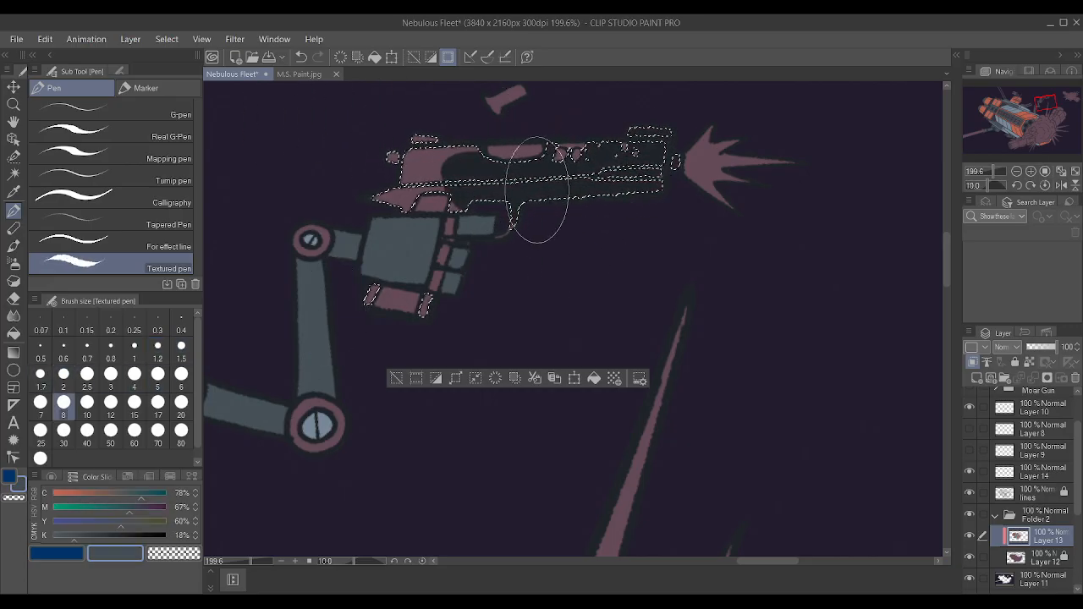
left_click_drag(415, 221, 665, 146)
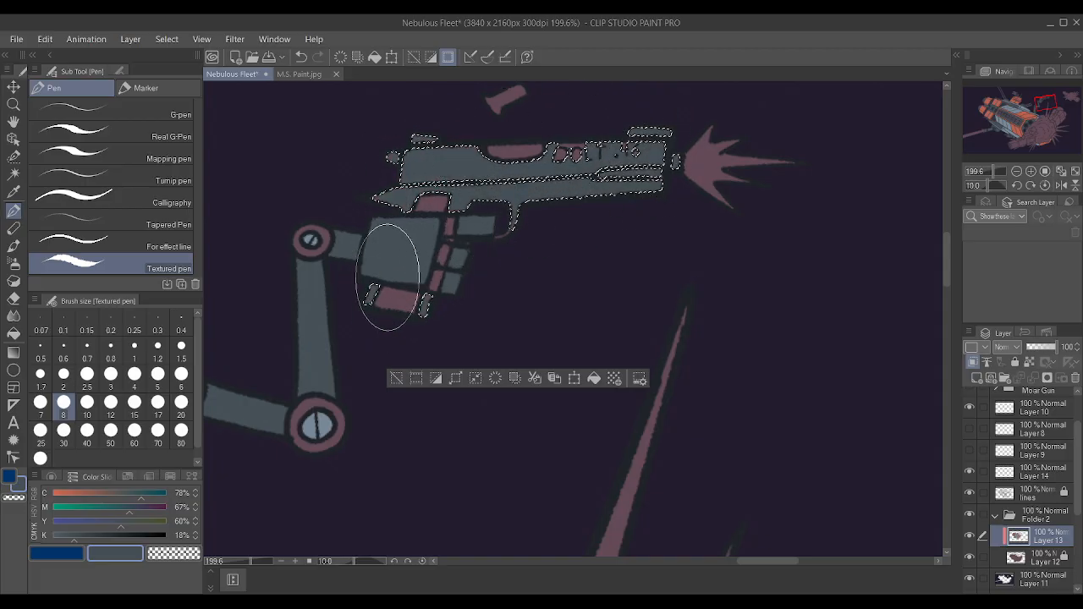
Colour the selected pistol with grey-blue sampled from the arm's joint screw, and deselect.
left_click(323, 422, "alt")
mouse_move(415, 182)
left_mouse_down()
mouse_move(617, 182)
mouse_move(646, 146)
left_mouse_up()
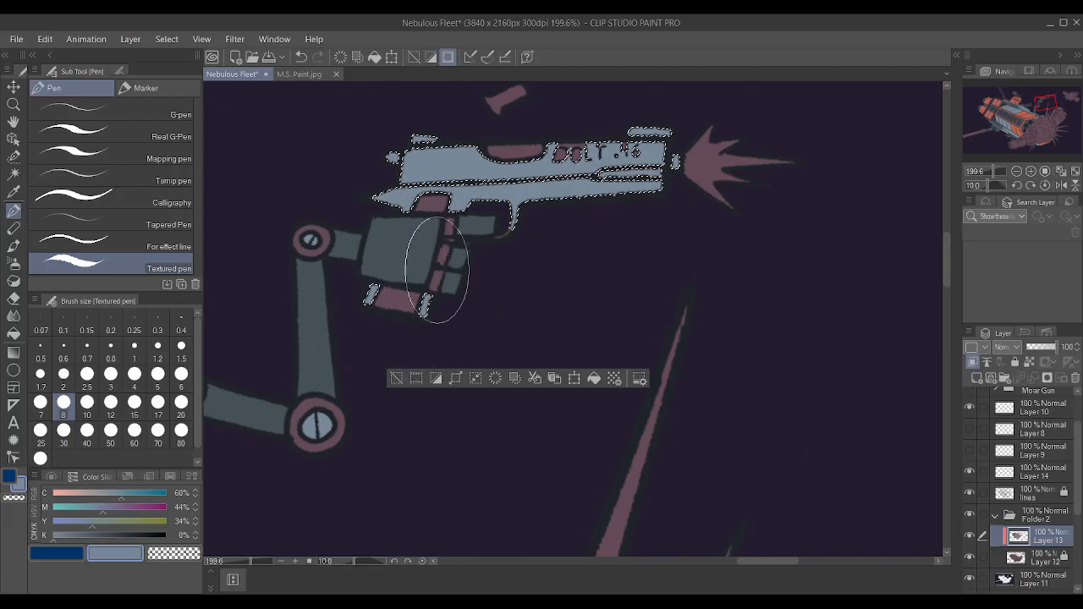
key("ctrl+d")
Reduce the Textured pen size to 0.8 and fill the unpainted gaps around the DOLT .46 lettering with grey-blue.
scroll(686, 160, "up", 2)
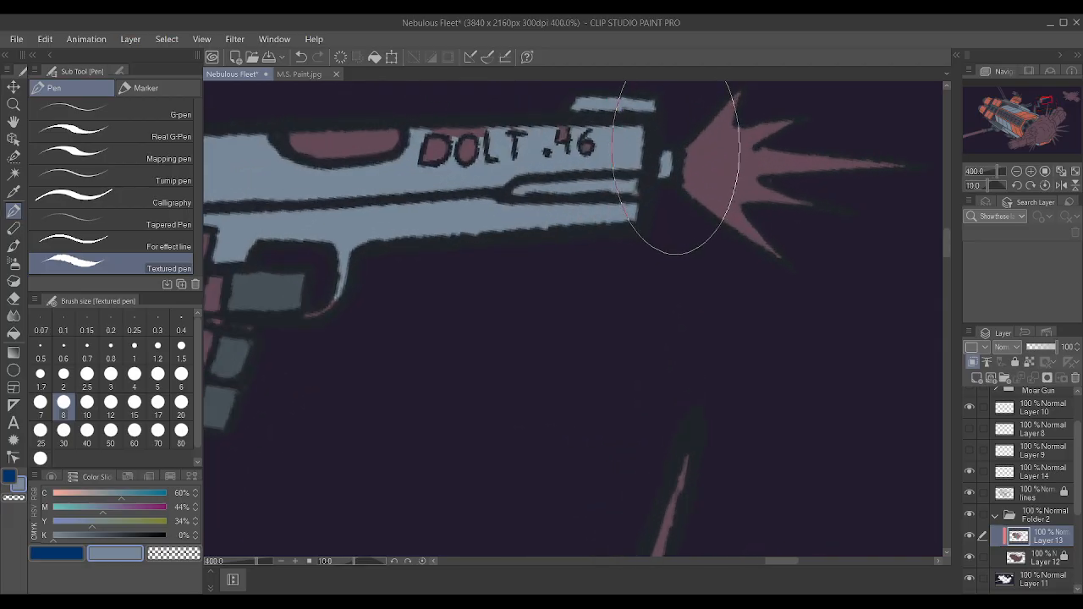
key("bracketleft")
key("bracketleft")
key("bracketleft")
key("bracketleft")
key("bracketleft")
key("bracketleft")
key("bracketleft")
key("bracketleft")
key("bracketleft")
key("bracketleft")
key("bracketleft")
key("bracketleft")
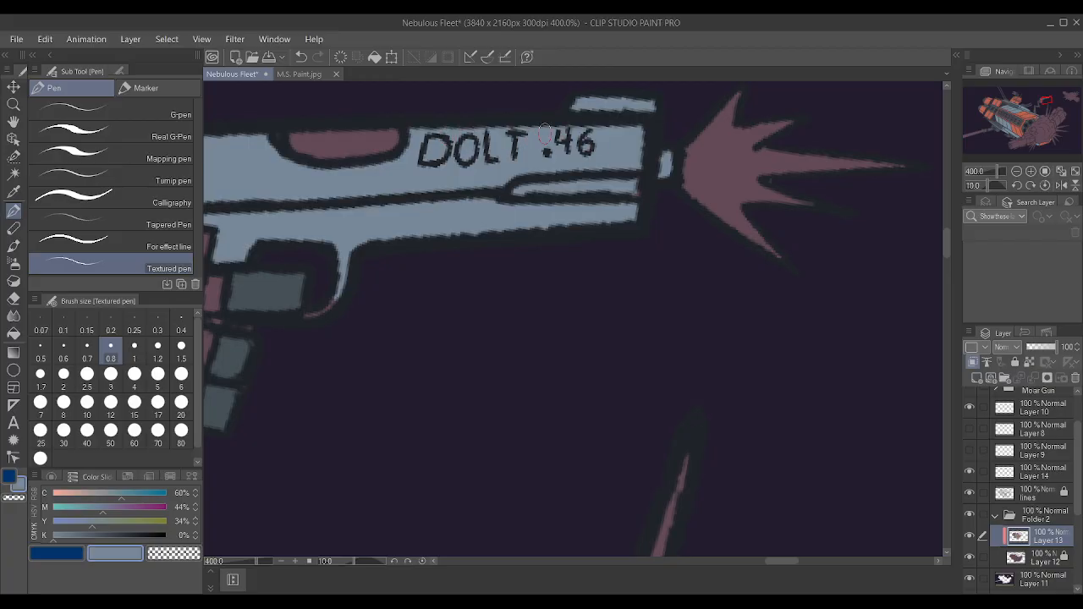
scroll(504, 123, "down", 2)
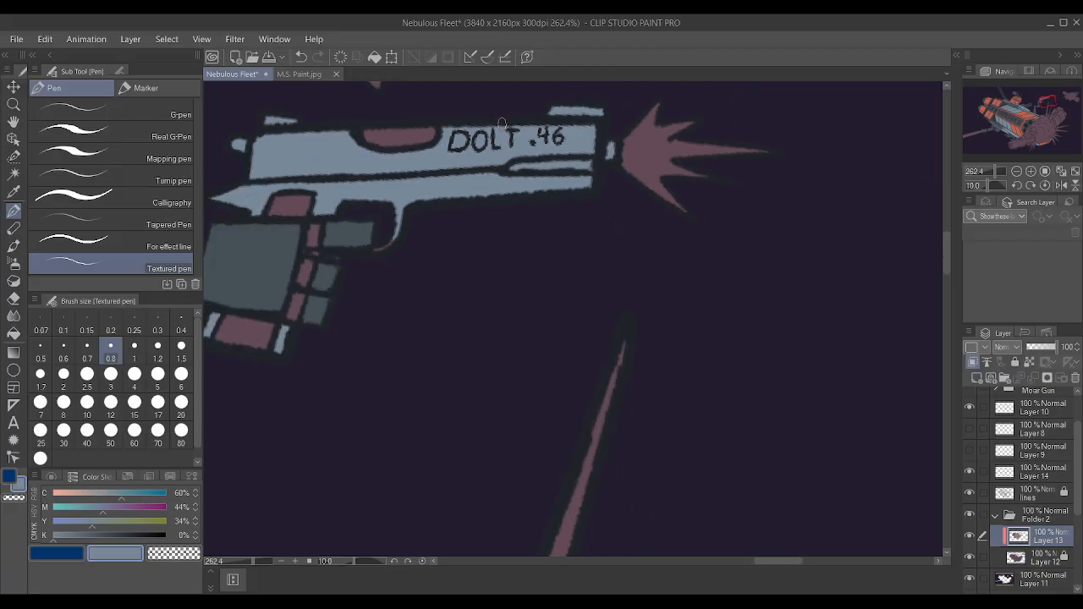
Paint the tip of the pistol's trigger guard and the sliver between the upper fingers grey-blue.
scroll(375, 242, "up", 1)
scroll(405, 229, "down", 2)
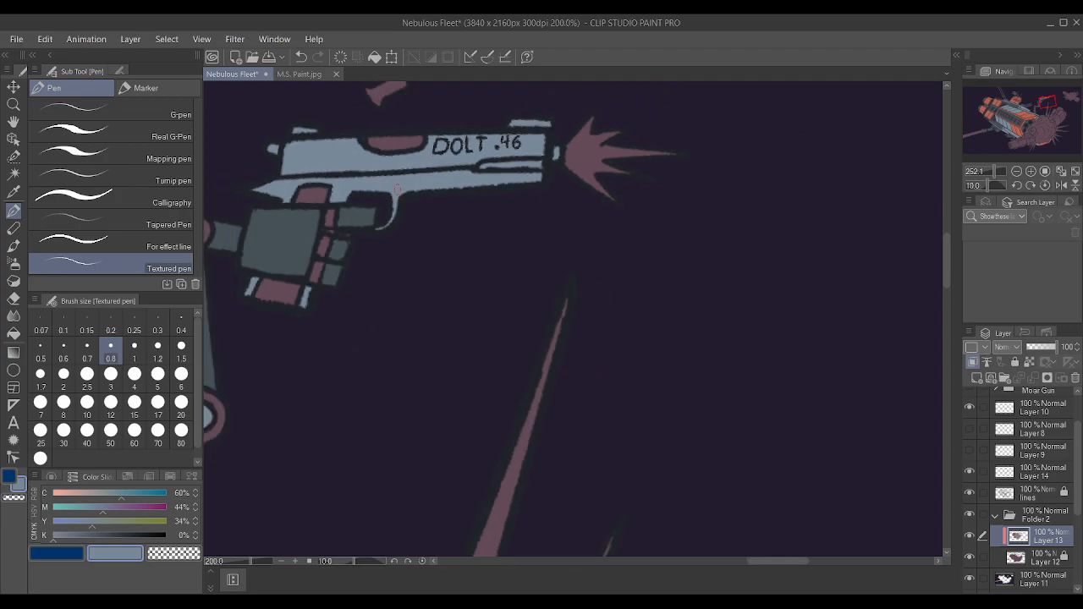
scroll(397, 188, "up", 3)
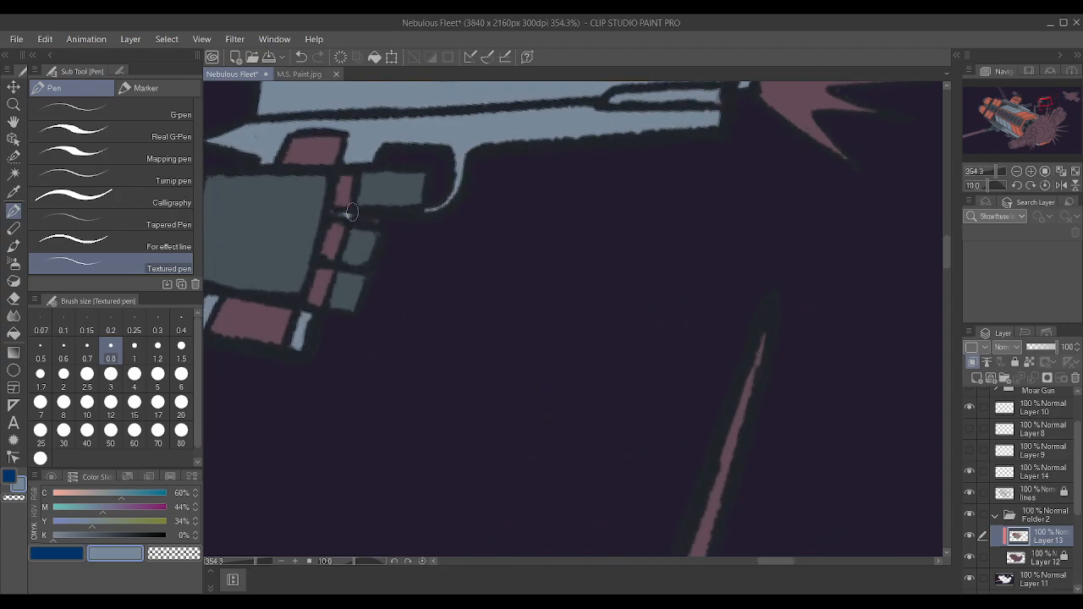
Touch up the small mark between the fingers with the sampled dark background colour, and sample mauve from the wrist joint's ring.
left_click(427, 263, "alt")
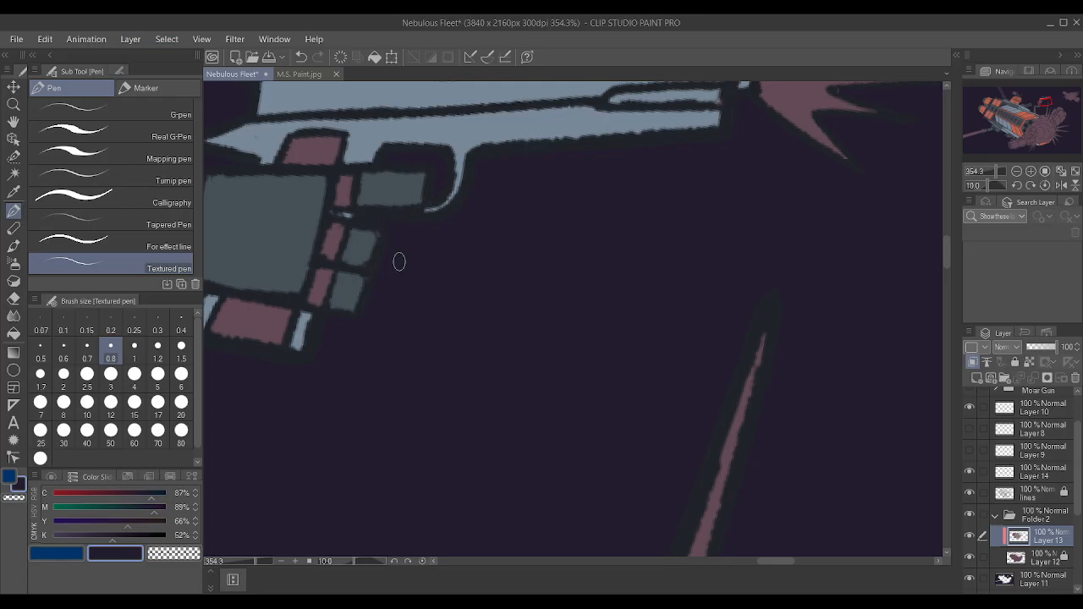
scroll(545, 334, "down", 3)
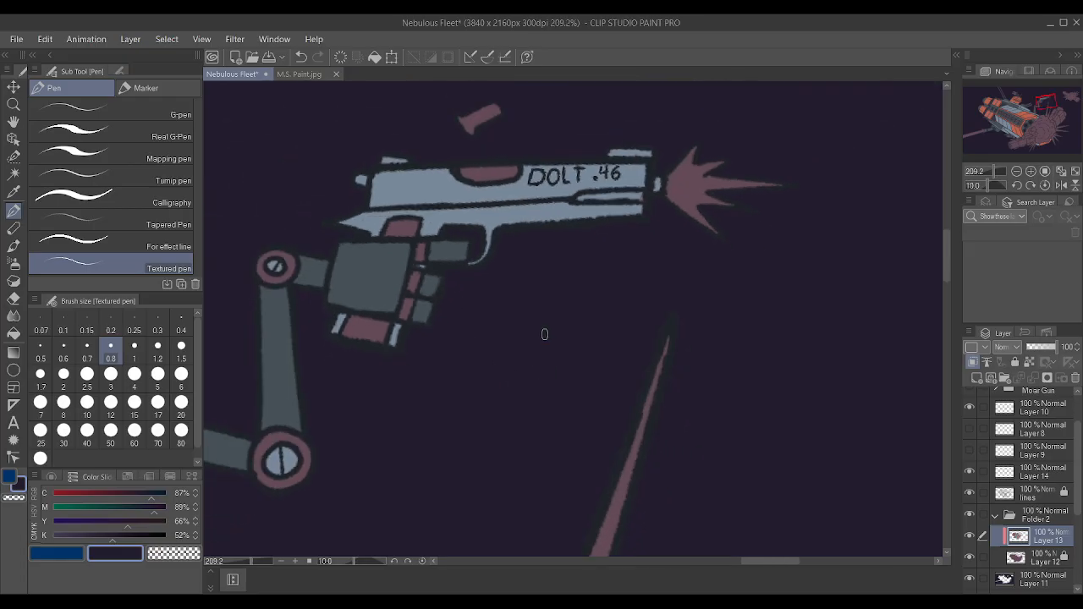
scroll(259, 230, "up", 5)
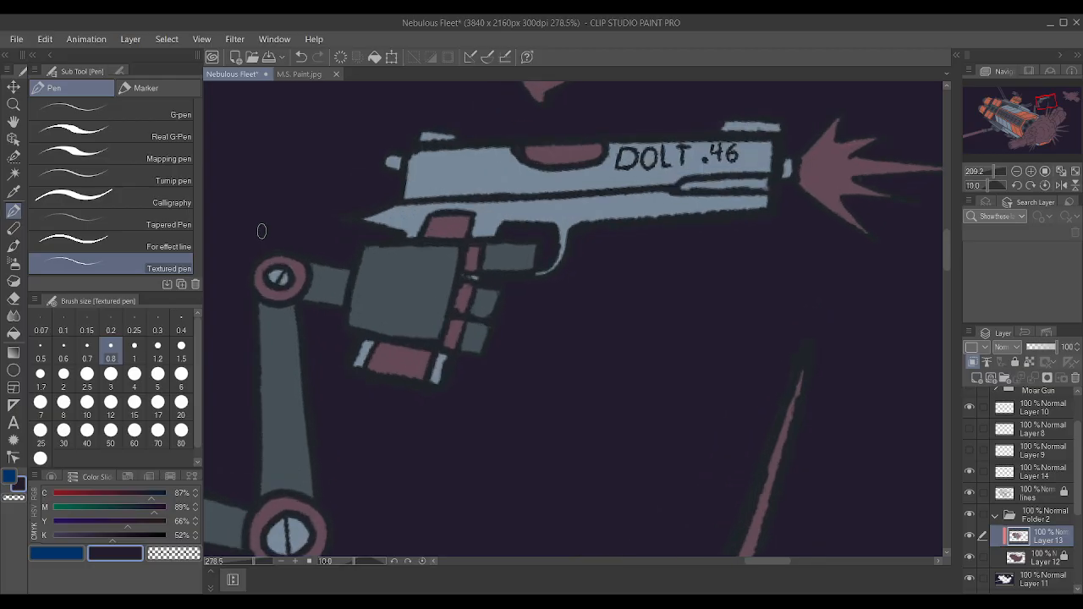
left_click(310, 286, "alt")
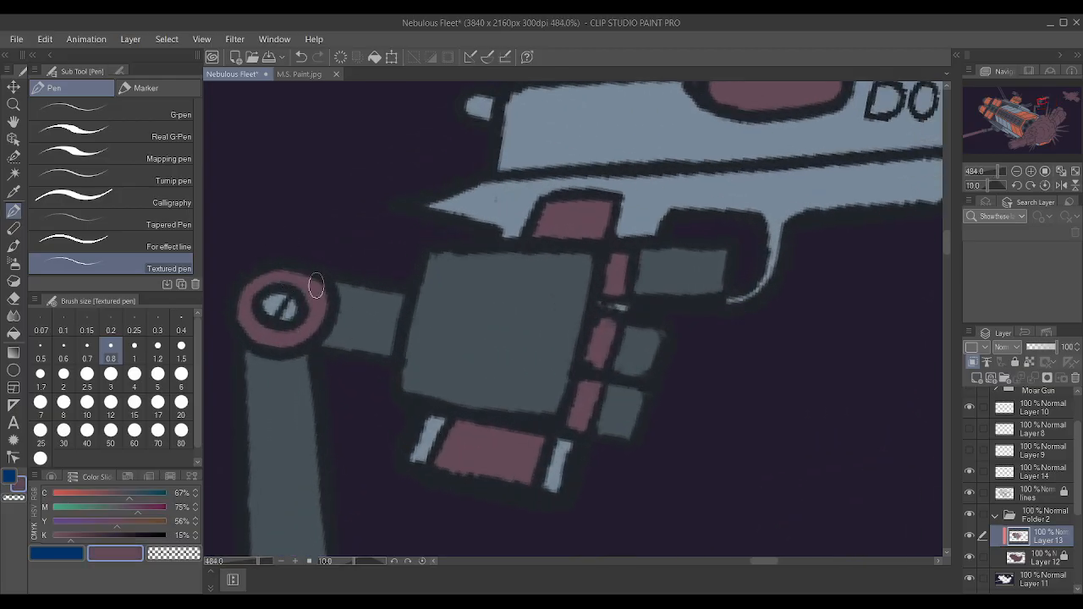
scroll(246, 154, "down", 3)
scroll(291, 195, "down", 1)
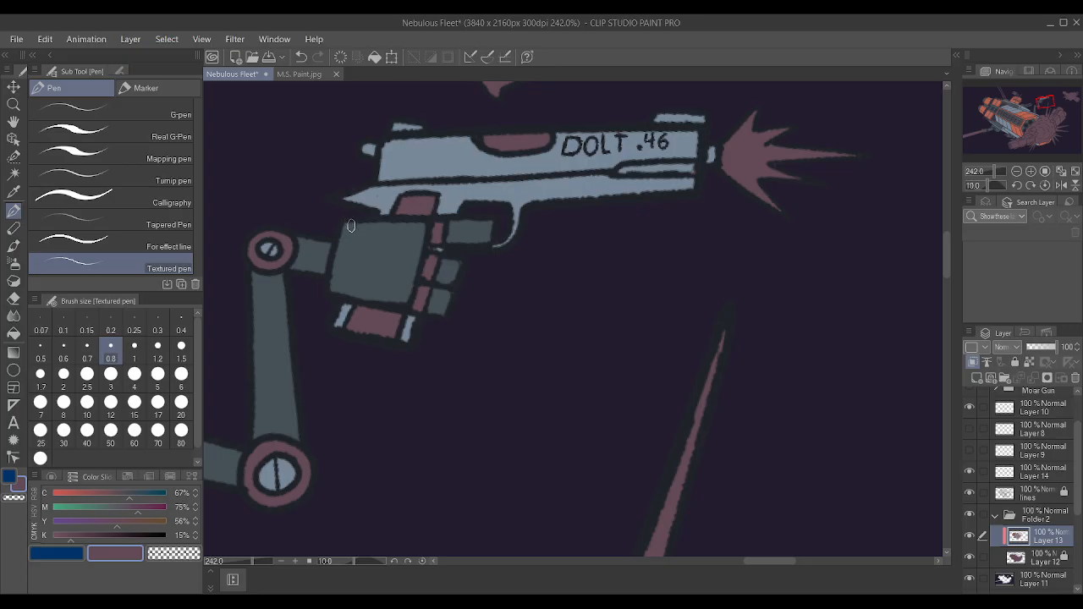
scroll(357, 263, "down", 8)
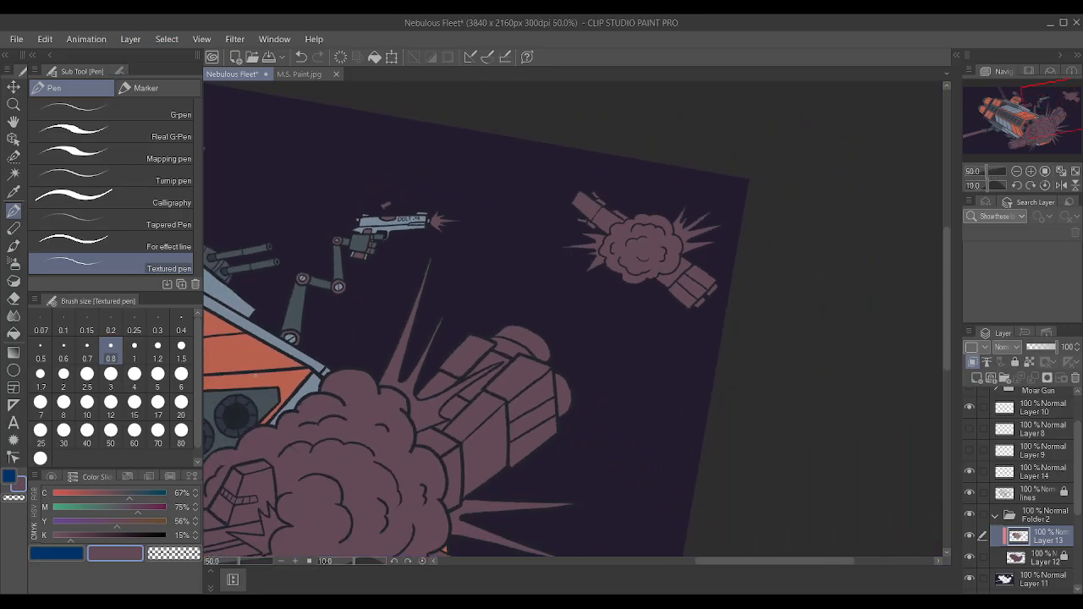
Paint the mauve knuckle segments between the robot hand's palm and fingers with the dark slate-purple colour.
scroll(259, 368, "up", 5)
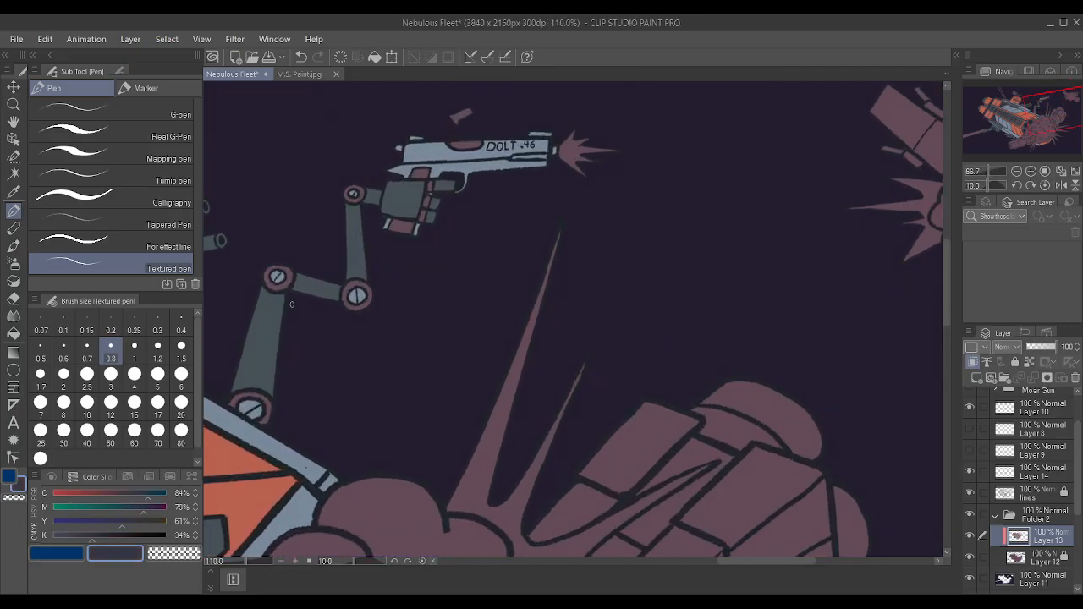
scroll(425, 187, "up", 4)
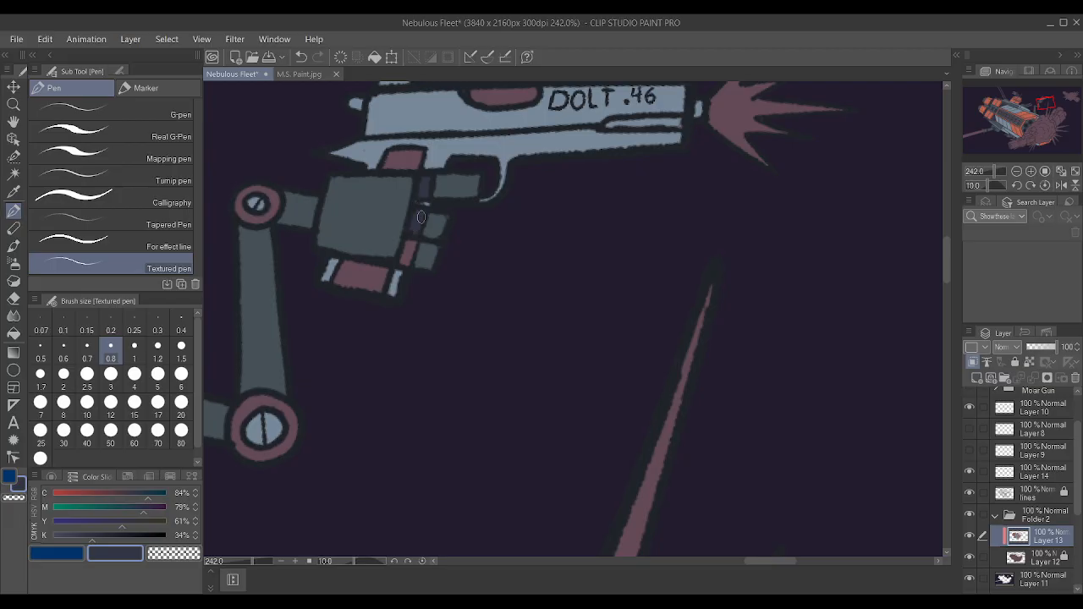
left_click_drag(405, 251, 407, 259)
scroll(345, 176, "down", 4)
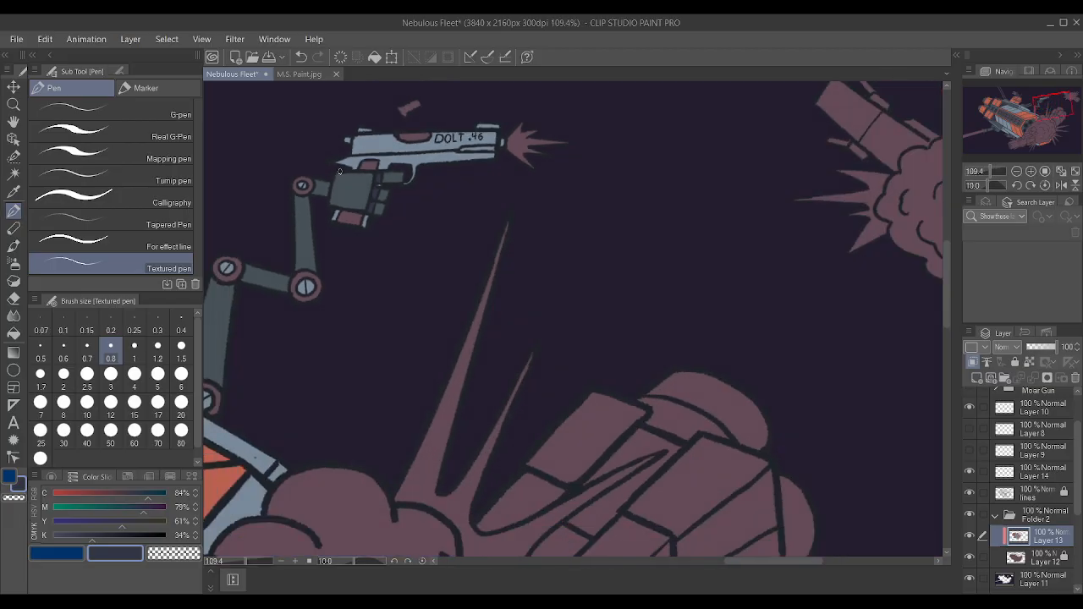
Recolour the knuckle segments between the palm and fingers with grey-blue sampled from the artwork.
scroll(346, 176, "up", 3)
left_click(297, 357, "alt")
scroll(369, 246, "up", 3)
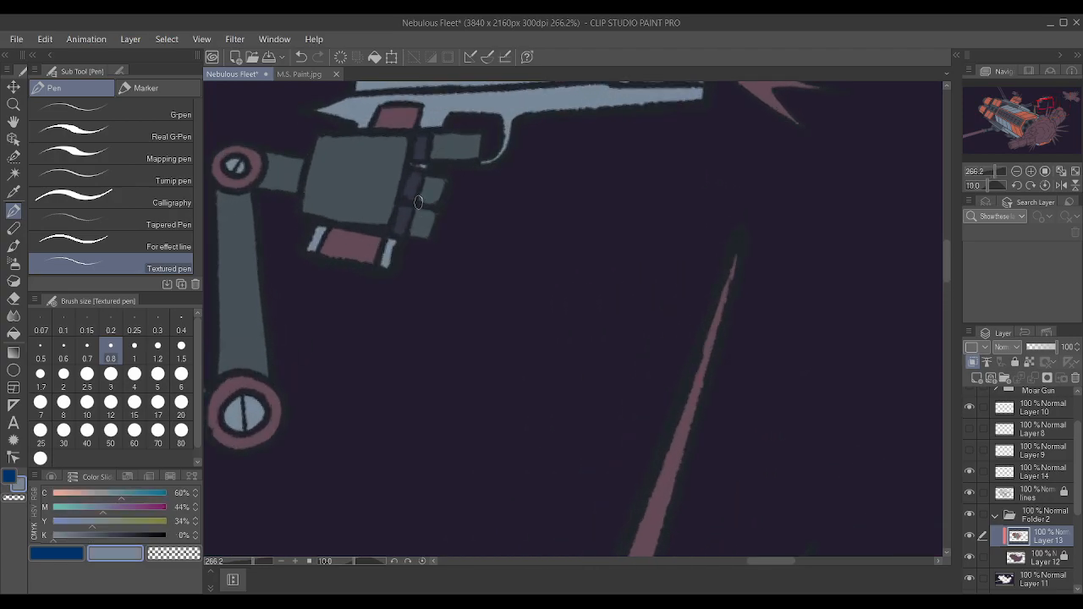
mouse_move(408, 178)
left_mouse_down()
mouse_move(421, 170)
mouse_move(411, 165)
left_mouse_up()
left_click_drag(418, 121, 417, 142)
scroll(626, 211, "down", 5)
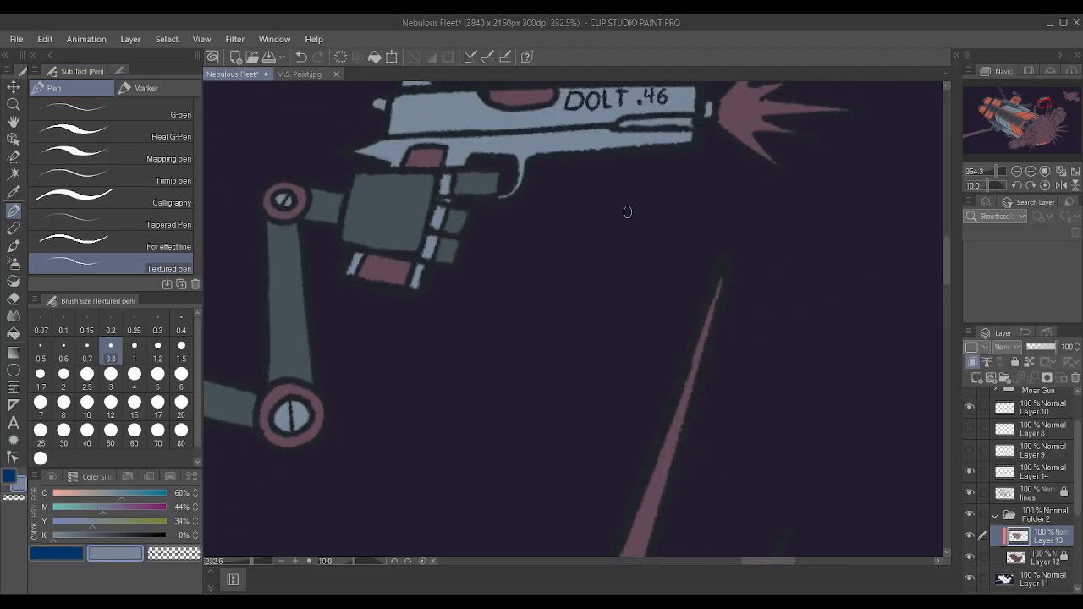
Try a dark colour sampled from the ship's engine area on the ring of the arm's base joint.
scroll(534, 234, "up", 6)
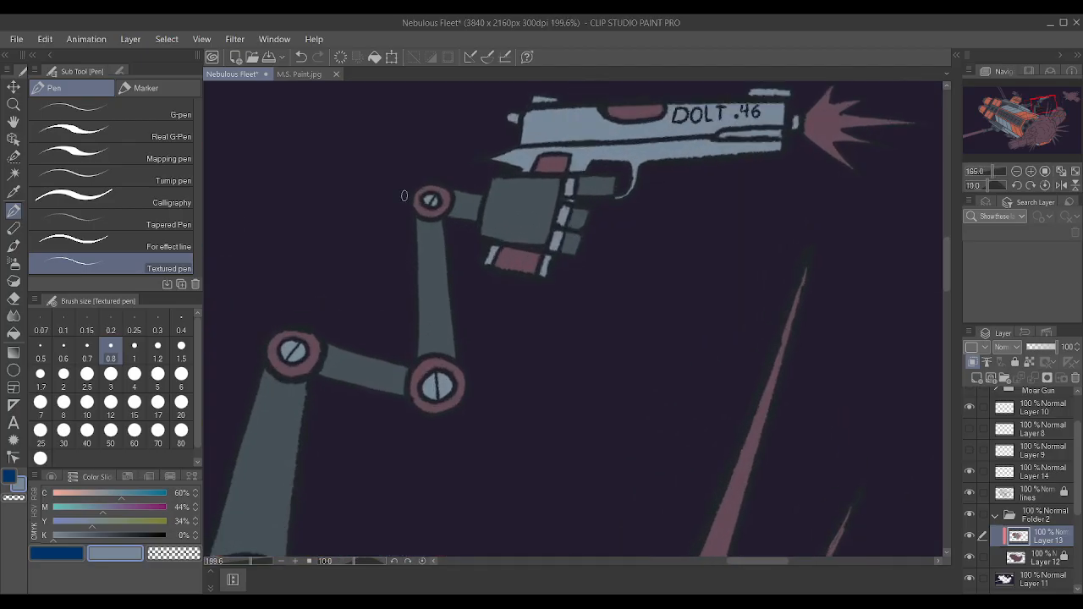
scroll(359, 191, "down", 7)
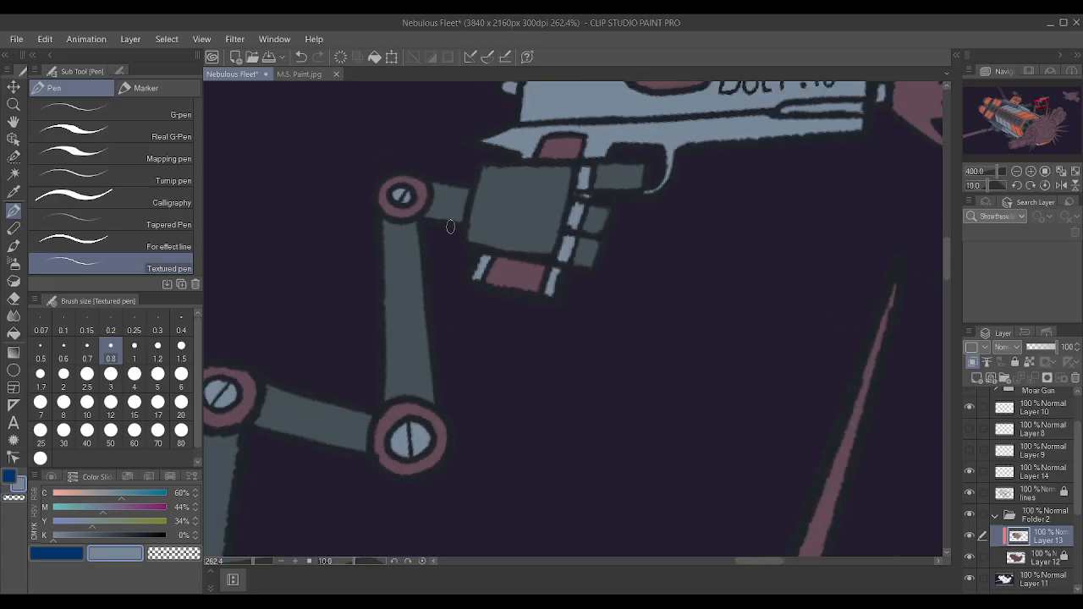
scroll(361, 313, "up", 5)
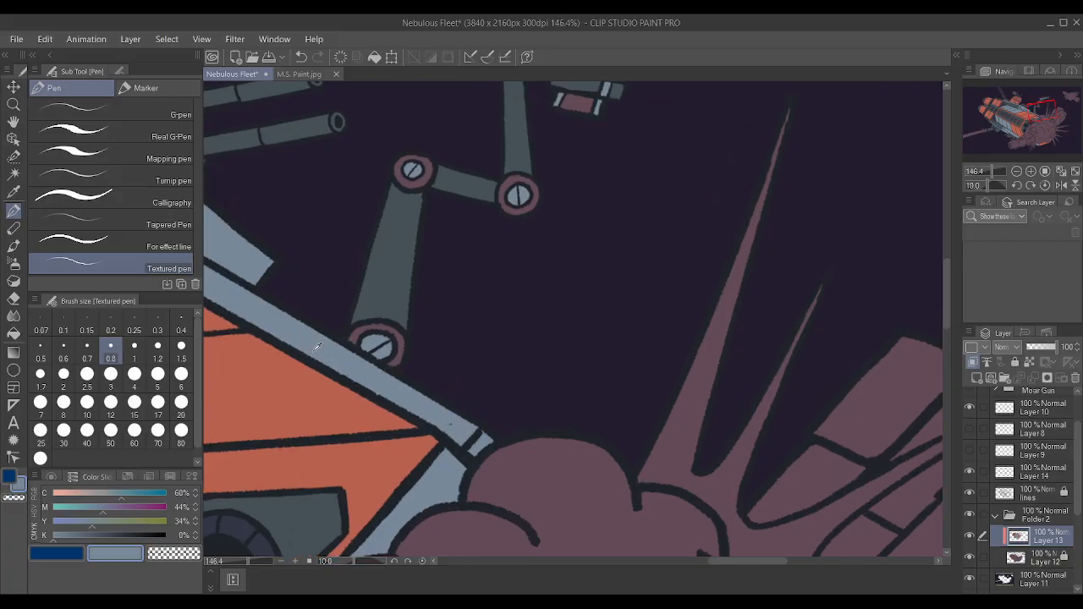
scroll(320, 347, "down", 2)
left_click(284, 497, "alt")
scroll(353, 334, "up", 3)
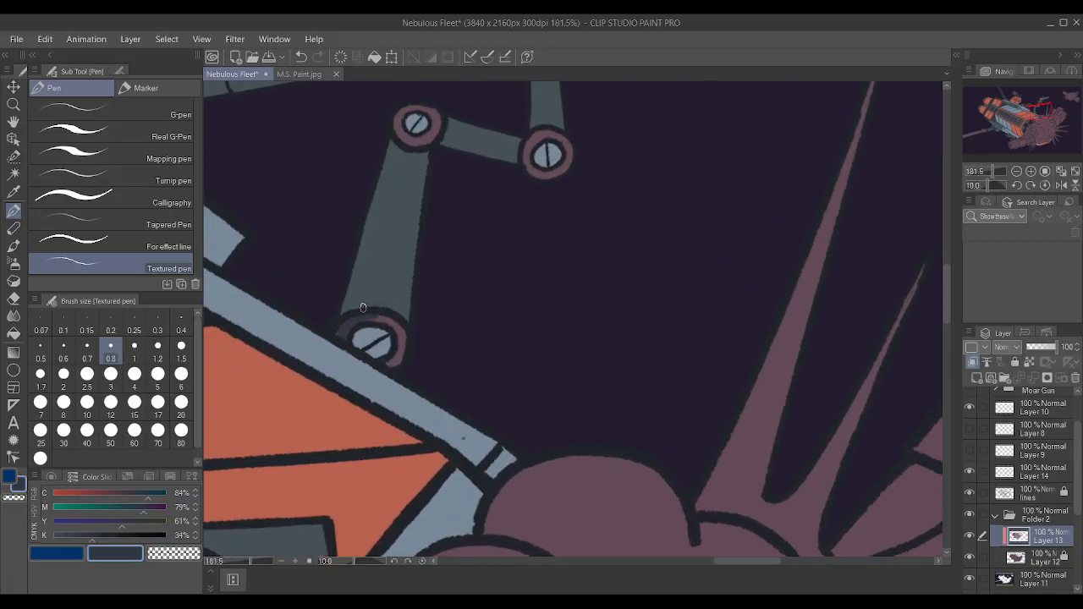
Paint the rings of the arm's base joint and two elbow joints slate sampled from the lower arm, raising the pen size to 1.
left_click(378, 283, "alt")
left_click_drag(344, 326, 377, 315)
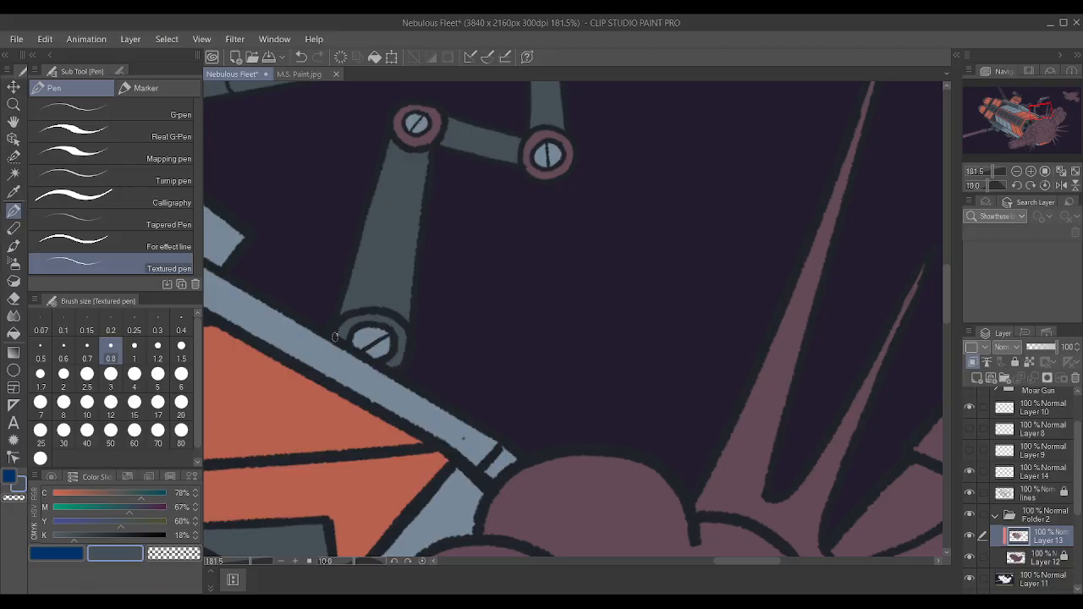
scroll(365, 305, "down", 6)
scroll(405, 249, "up", 2)
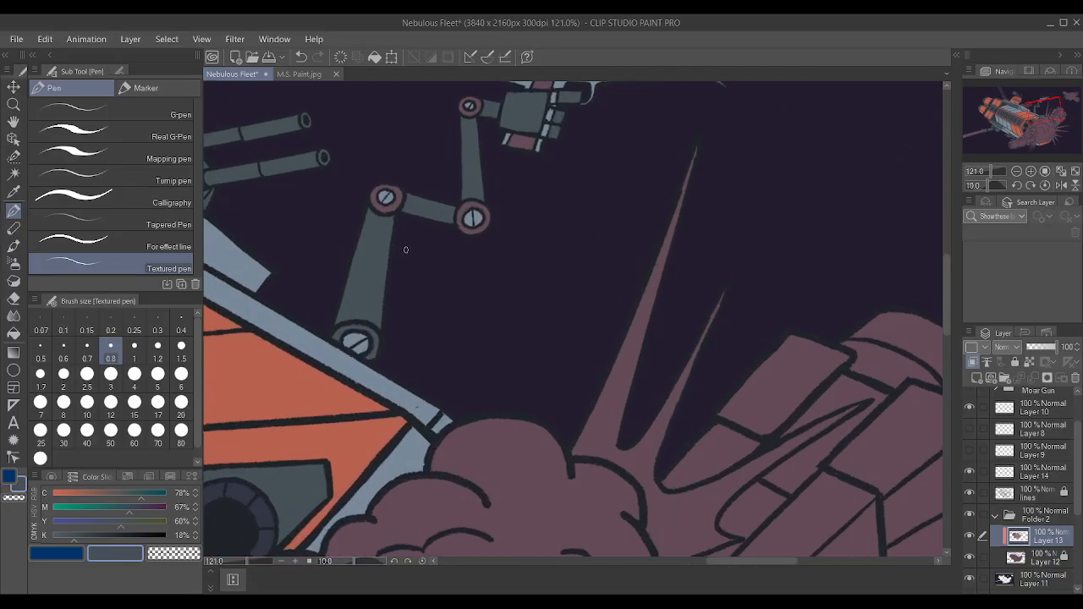
key("bracketright")
key("bracketright")
key("bracketright")
key("bracketleft")
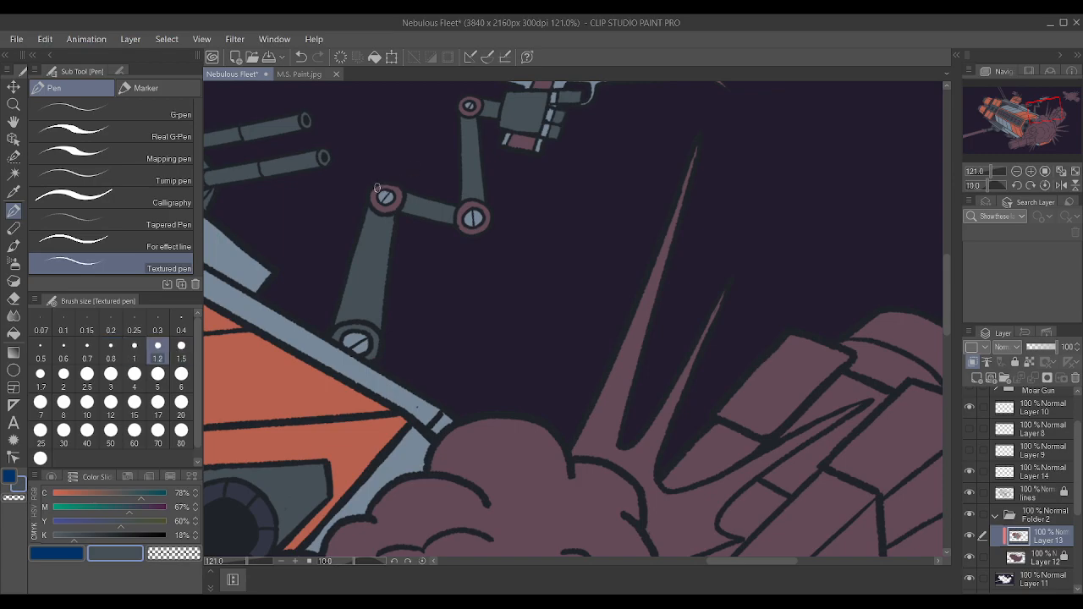
key("bracketleft")
left_click_drag(377, 188, 374, 199)
scroll(376, 199, "up", 2)
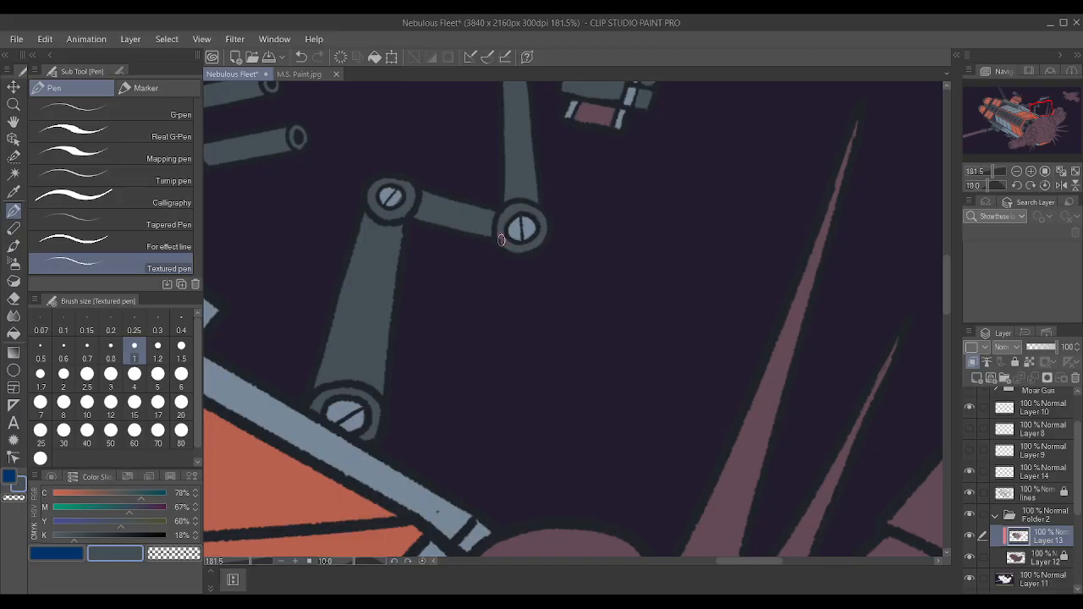
Paint the ring of the wrist joint beside the robot hand with the same slate.
scroll(514, 191, "down", 4)
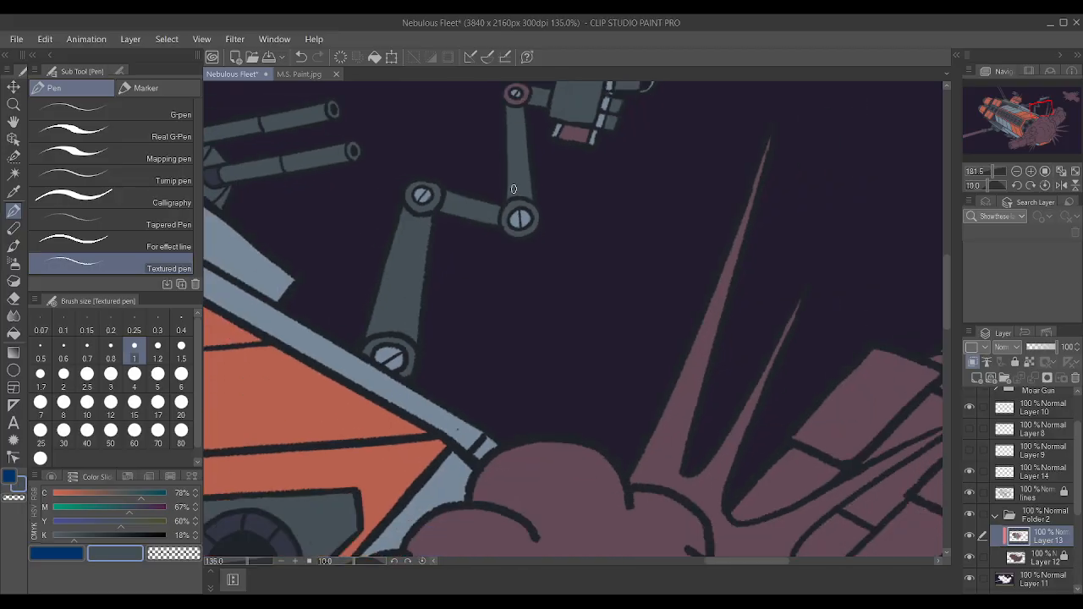
scroll(510, 127, "up", 4)
scroll(486, 182, "up", 1)
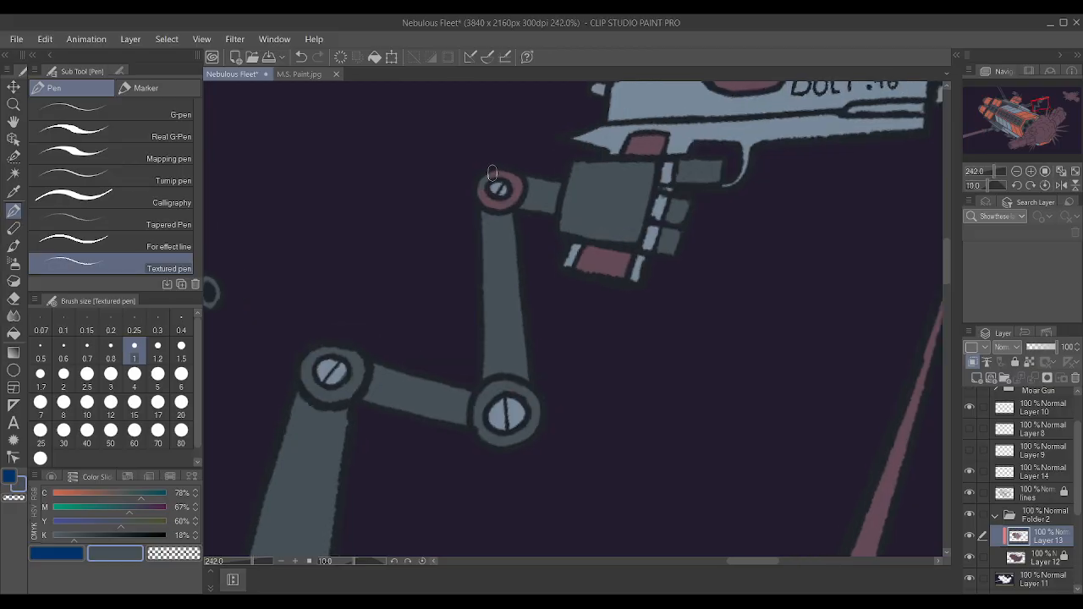
mouse_move(498, 204)
left_mouse_down()
mouse_move(482, 189)
mouse_move(487, 197)
left_mouse_up()
scroll(502, 179, "down", 3)
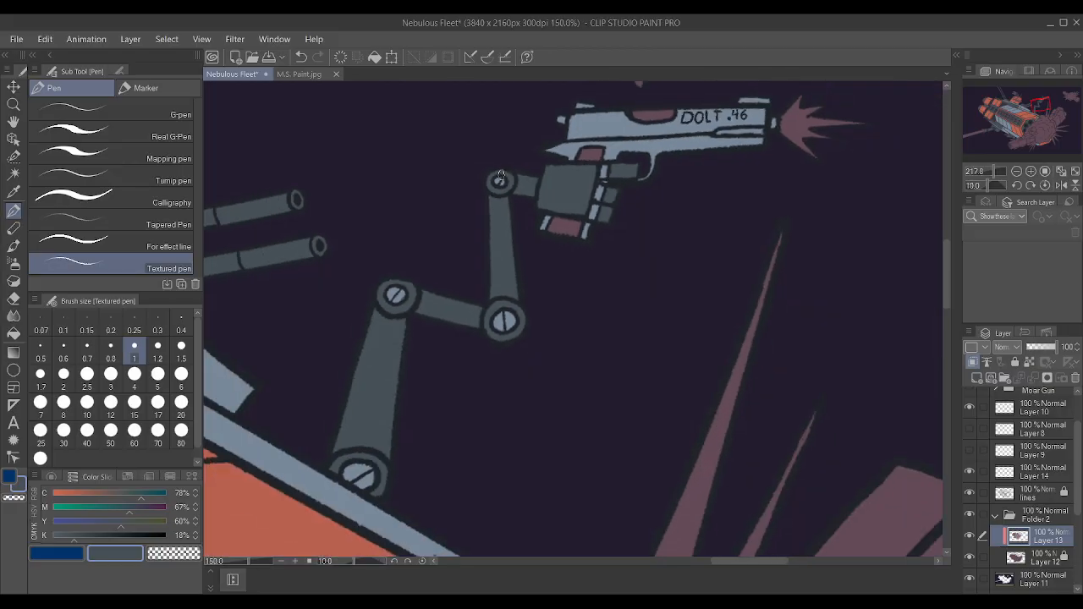
Review the recoloured arm joints up close and the colour balance of the whole spaceship scene.
scroll(636, 157, "up", 1)
scroll(636, 157, "up", 1)
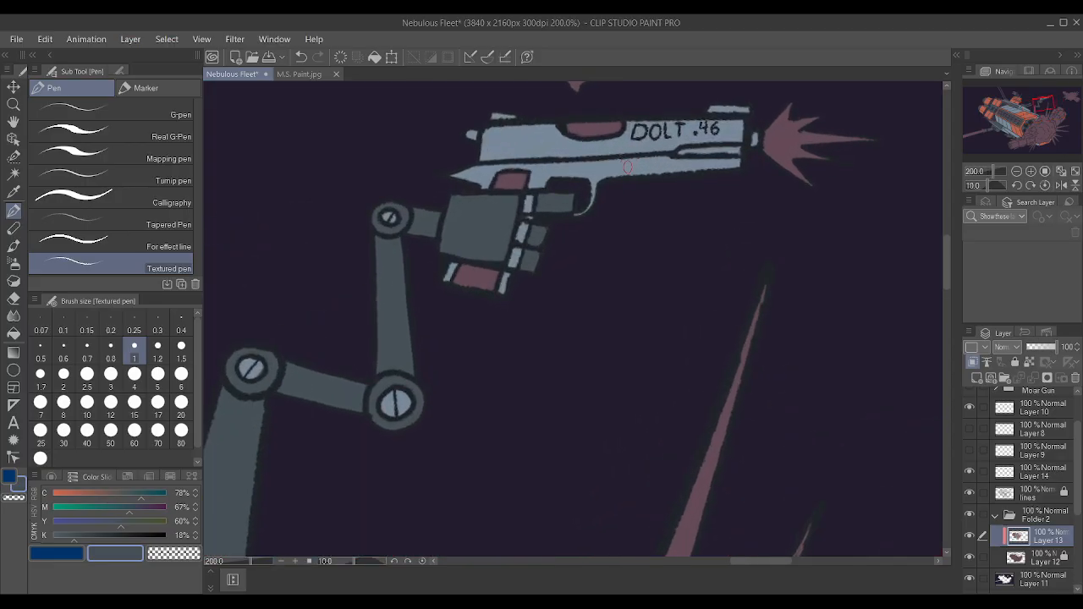
scroll(628, 167, "up", 1)
scroll(641, 195, "down", 5)
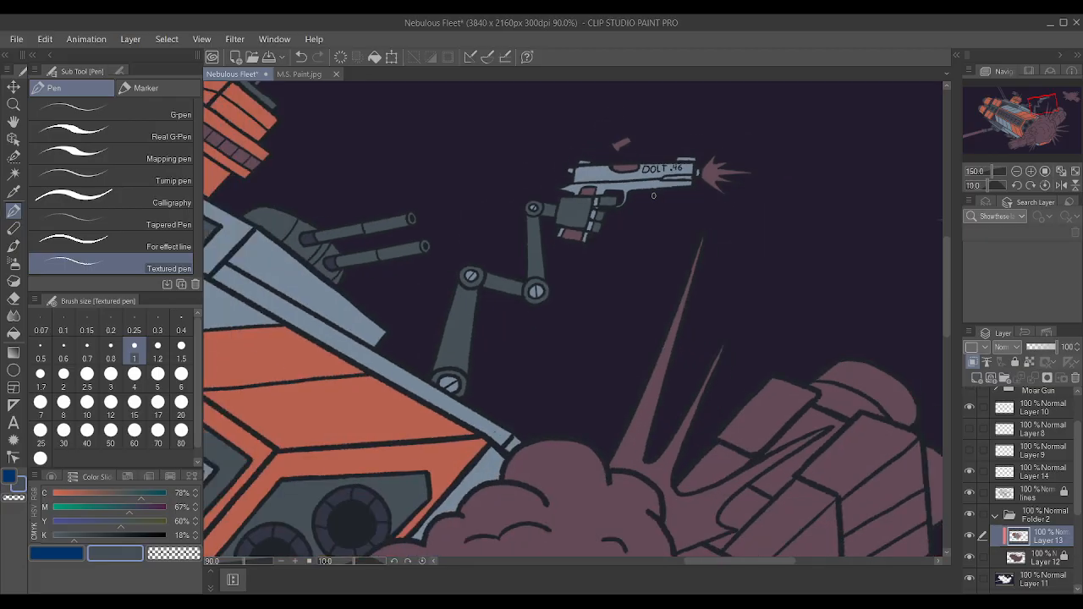
scroll(652, 190, "up", 1)
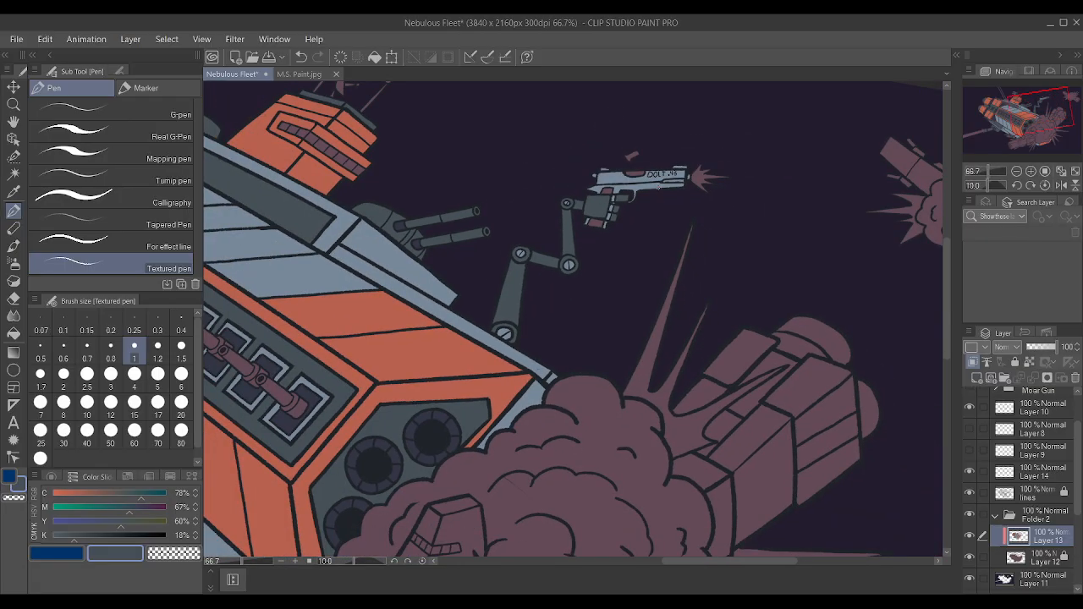
scroll(656, 177, "down", 1)
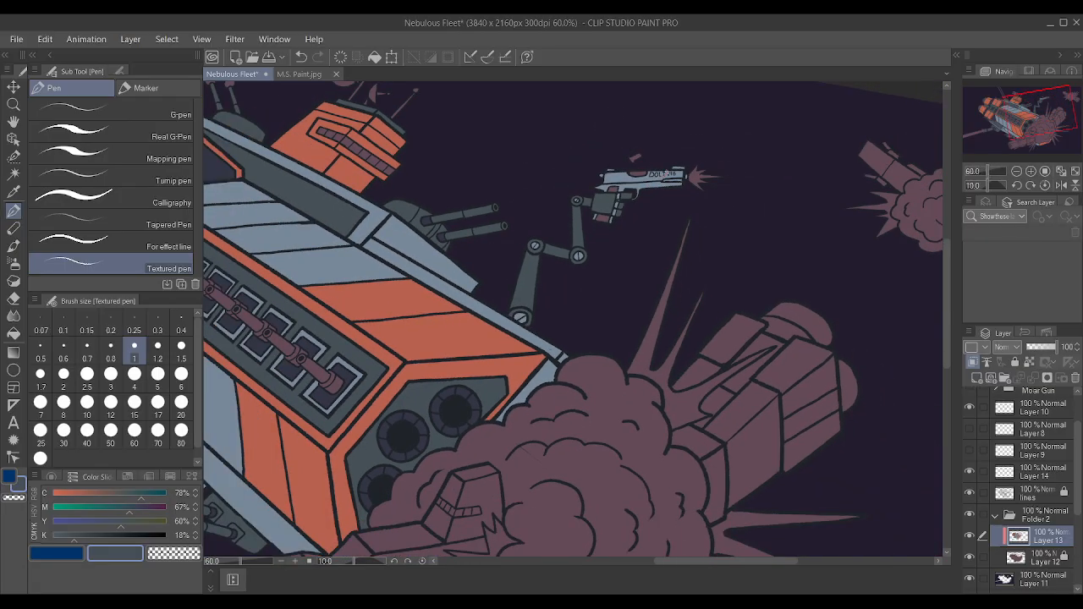
scroll(648, 173, "down", 2)
scroll(647, 173, "up", 1)
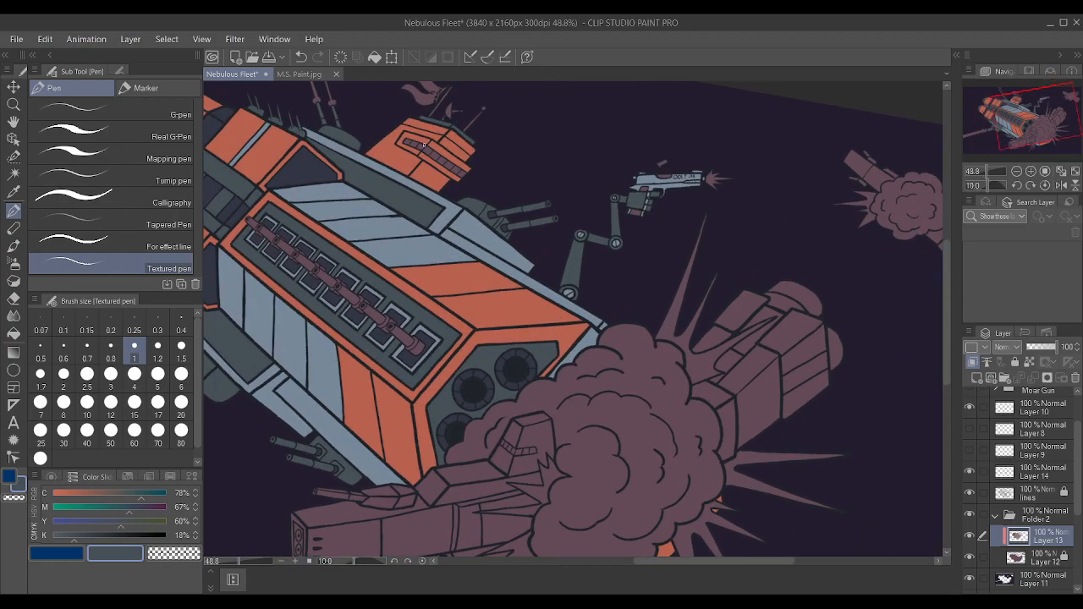
scroll(648, 174, "down", 1)
scroll(578, 240, "up", 1)
scroll(578, 240, "down", 1)
scroll(578, 240, "up", 2)
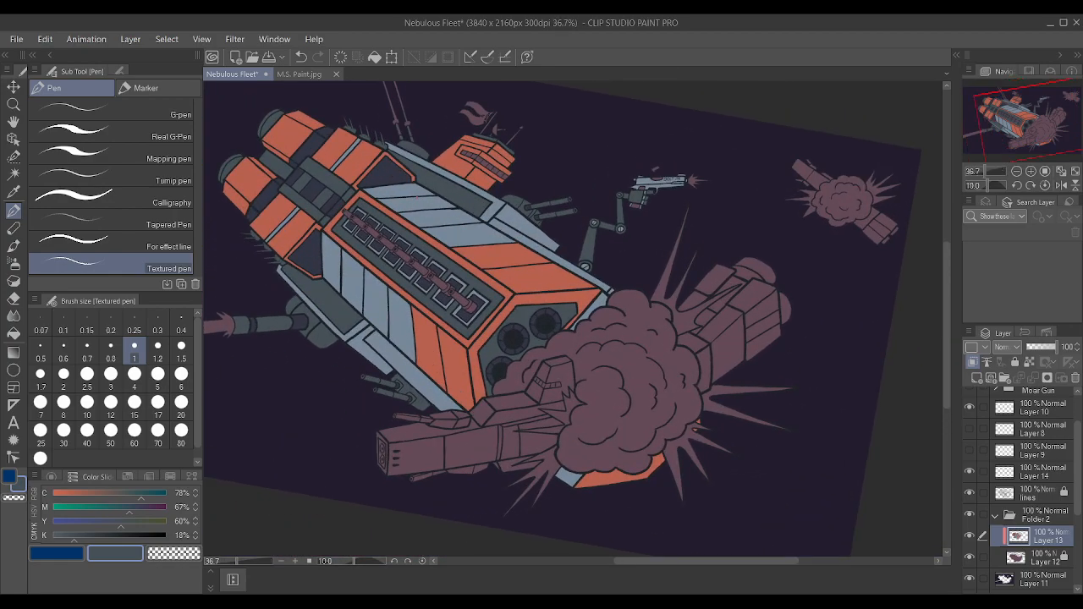
scroll(624, 246, "down", 4)
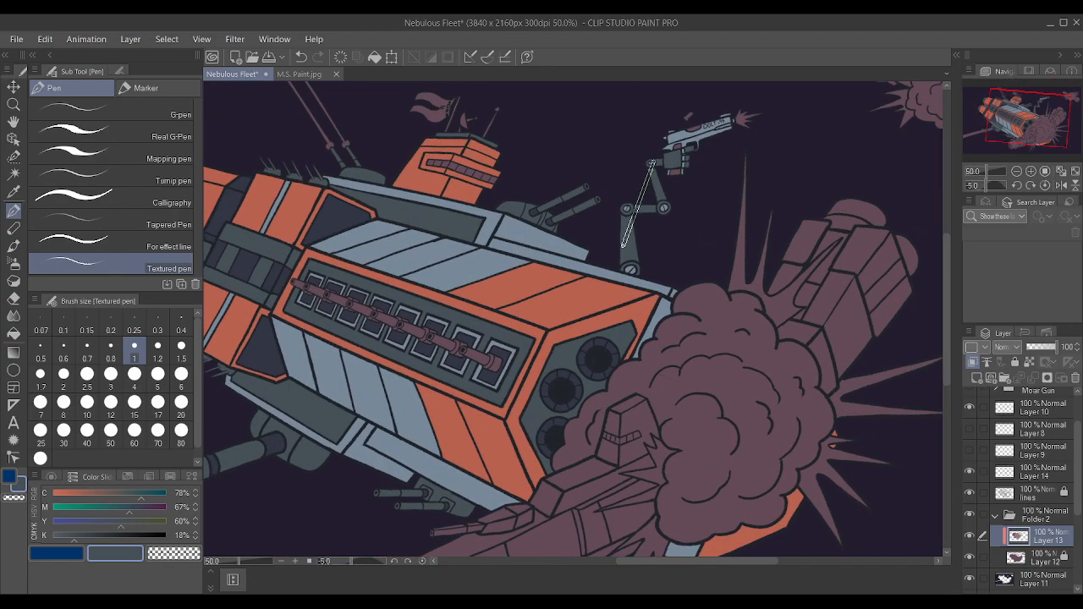
scroll(623, 246, "down", 1)
scroll(623, 245, "up", 1)
scroll(624, 245, "down", 1)
scroll(624, 245, "up", 1)
scroll(624, 247, "down", 4)
scroll(627, 247, "up", 1)
scroll(677, 258, "up", 5)
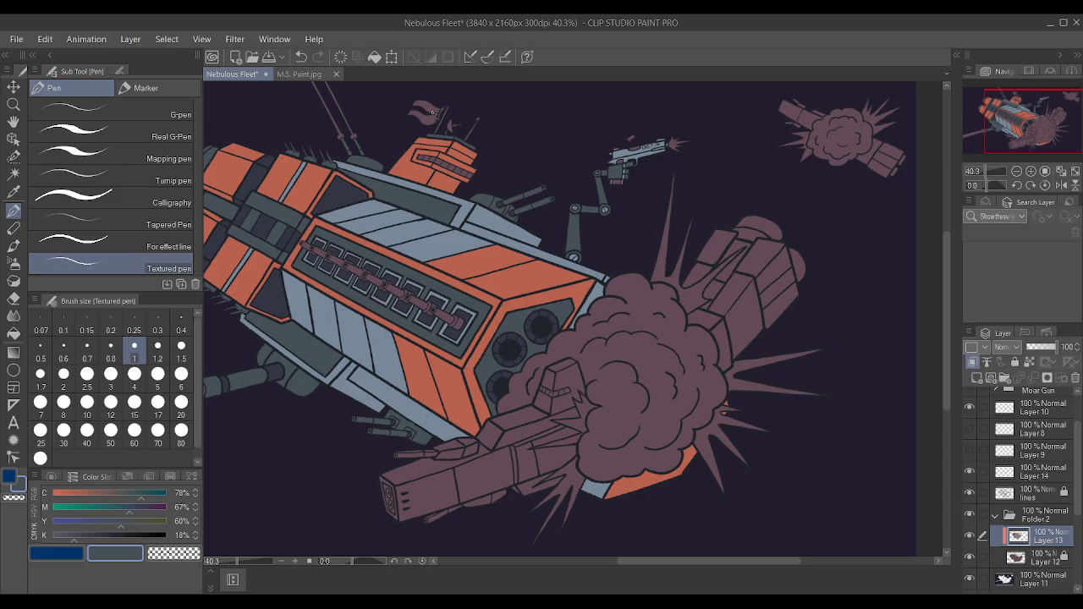
Mix a reddish brown with magenta 81%, yellow 79% and reduced cyan, and paint the pistol grip's parts above and below the hand.
scroll(606, 268, "up", 7)
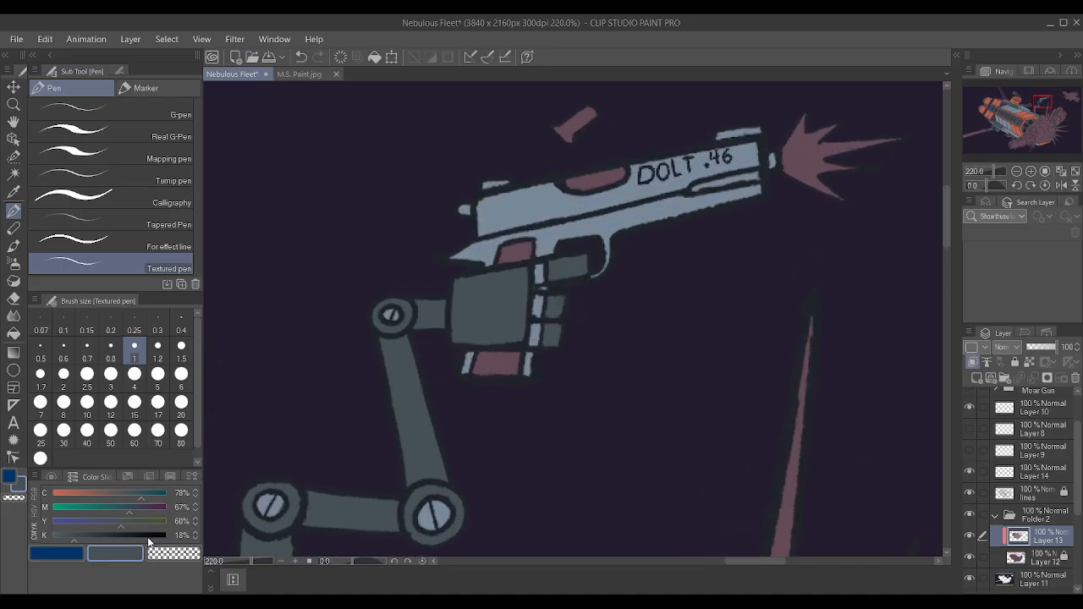
left_click(146, 506)
left_click(142, 525)
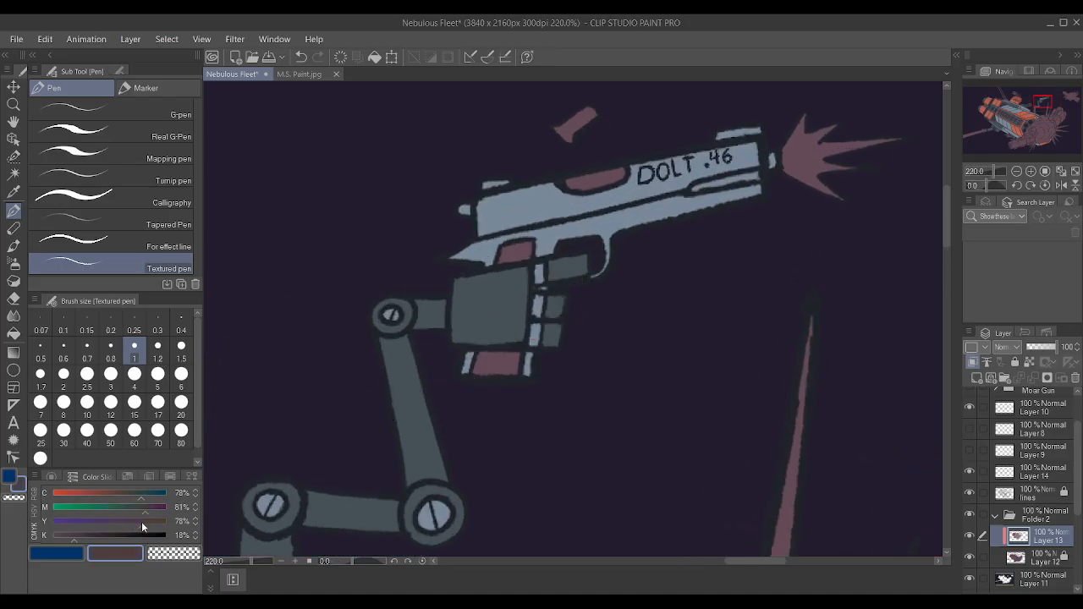
left_click(143, 522)
scroll(855, 375, "up", 1)
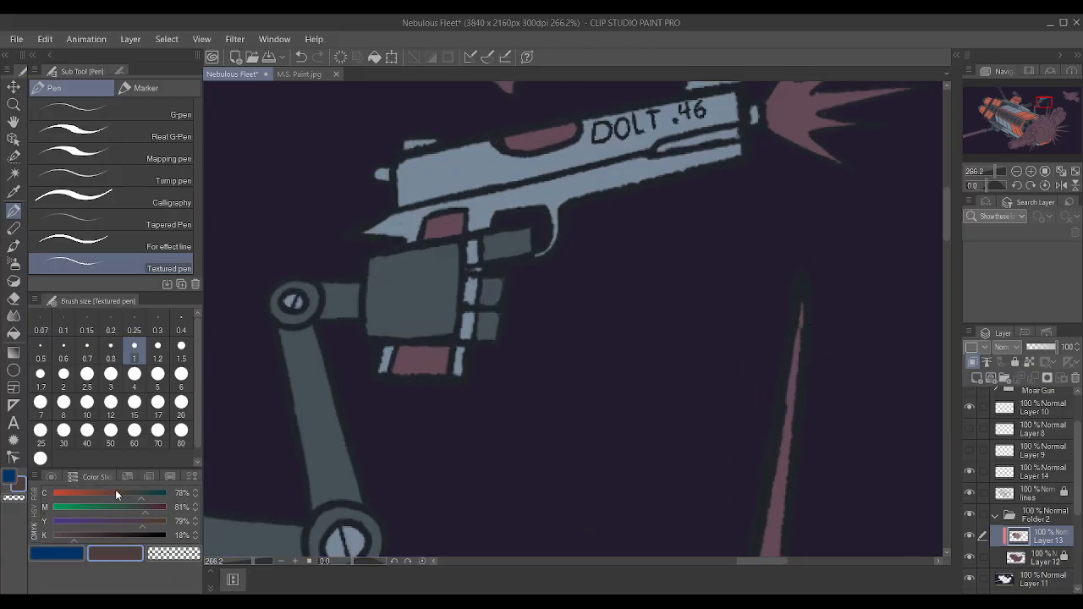
left_click(131, 496)
scroll(438, 227, "up", 1)
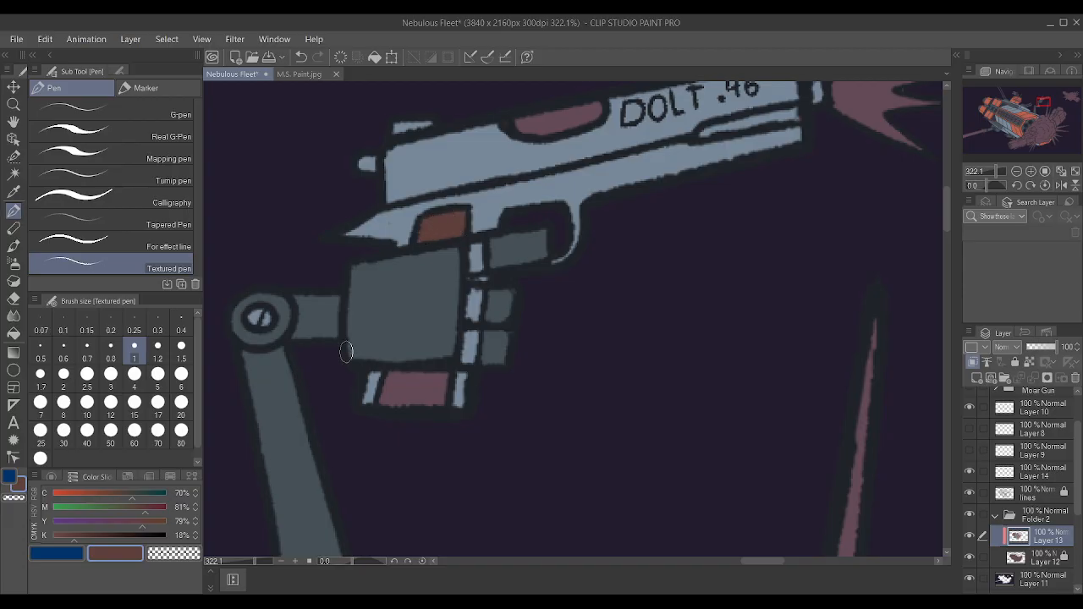
left_click(120, 494)
mouse_move(457, 231)
left_mouse_down()
mouse_move(427, 228)
mouse_move(444, 232)
left_mouse_up()
mouse_move(414, 383)
left_mouse_down()
mouse_move(382, 397)
mouse_move(448, 393)
mouse_move(439, 390)
mouse_move(397, 396)
mouse_move(424, 384)
left_mouse_up()
Fill the mauve ejection port on the pistol's slide with slate sampled from the trigger finger.
left_click(497, 196, "alt")
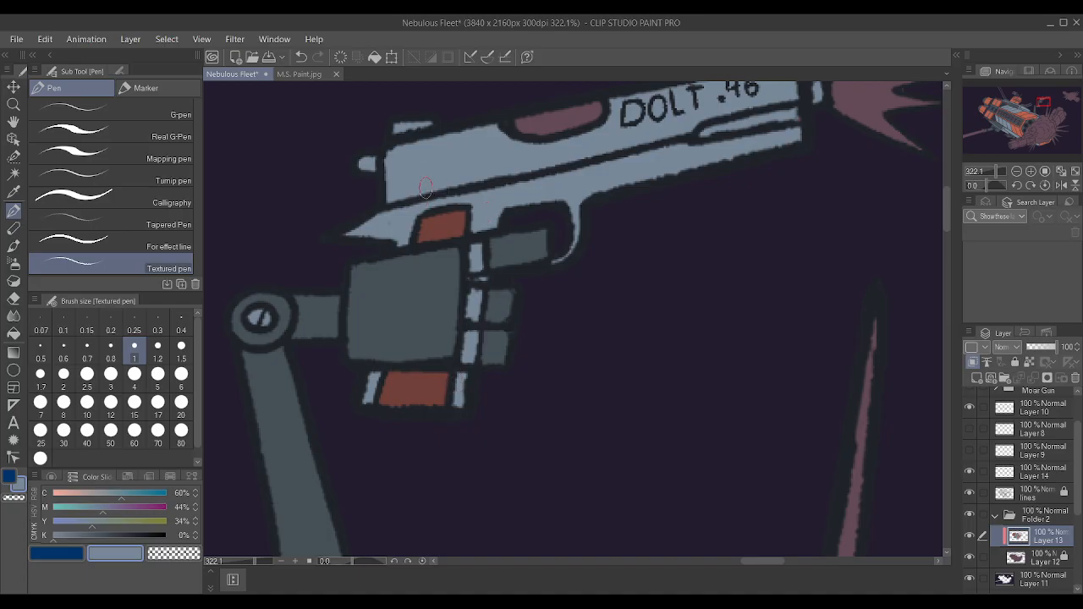
scroll(448, 134, "down", 2)
scroll(448, 133, "down", 1)
scroll(423, 161, "up", 4)
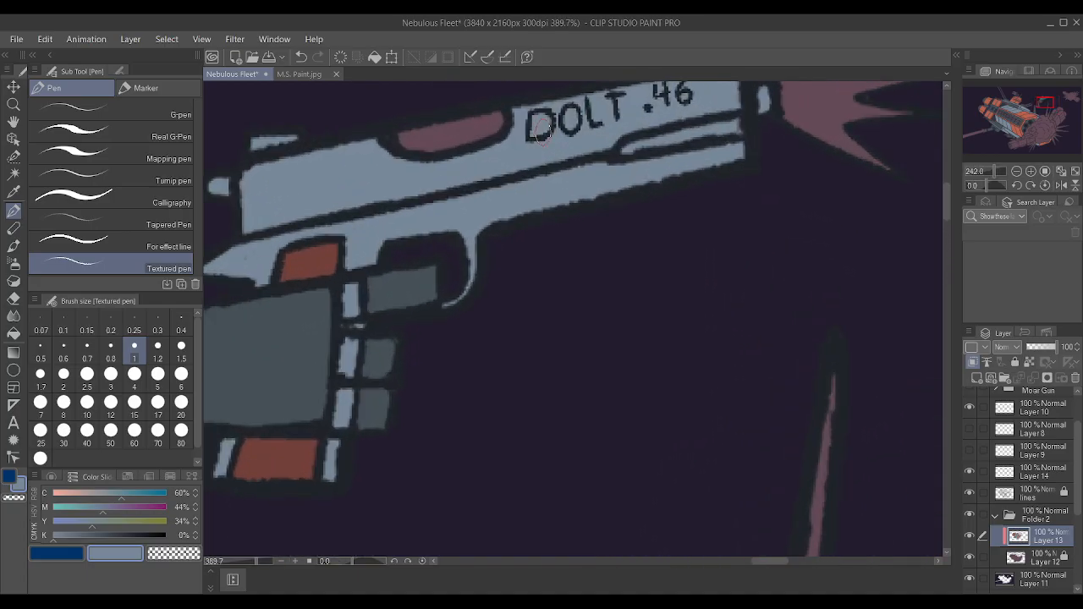
left_click(400, 284, "alt")
mouse_move(464, 135)
left_mouse_down()
mouse_move(407, 141)
mouse_move(470, 133)
left_mouse_up()
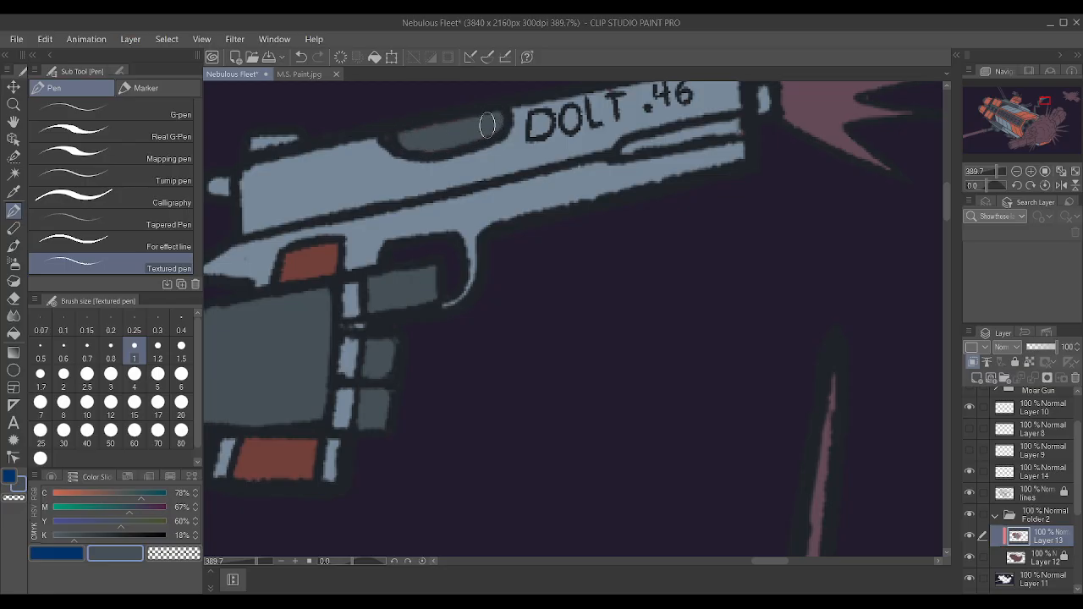
scroll(538, 193, "down", 6)
scroll(539, 193, "down", 1)
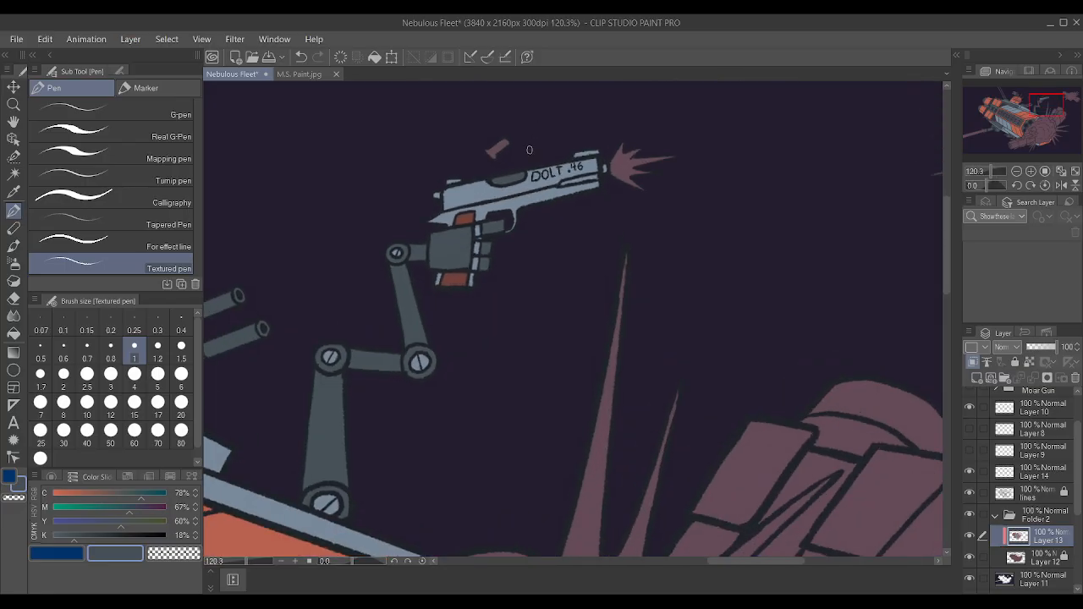
Mix a light orange drawing colour with cyan 0%, magenta 29%, yellow 50% and black 0%.
scroll(538, 193, "down", 2)
scroll(564, 140, "up", 3)
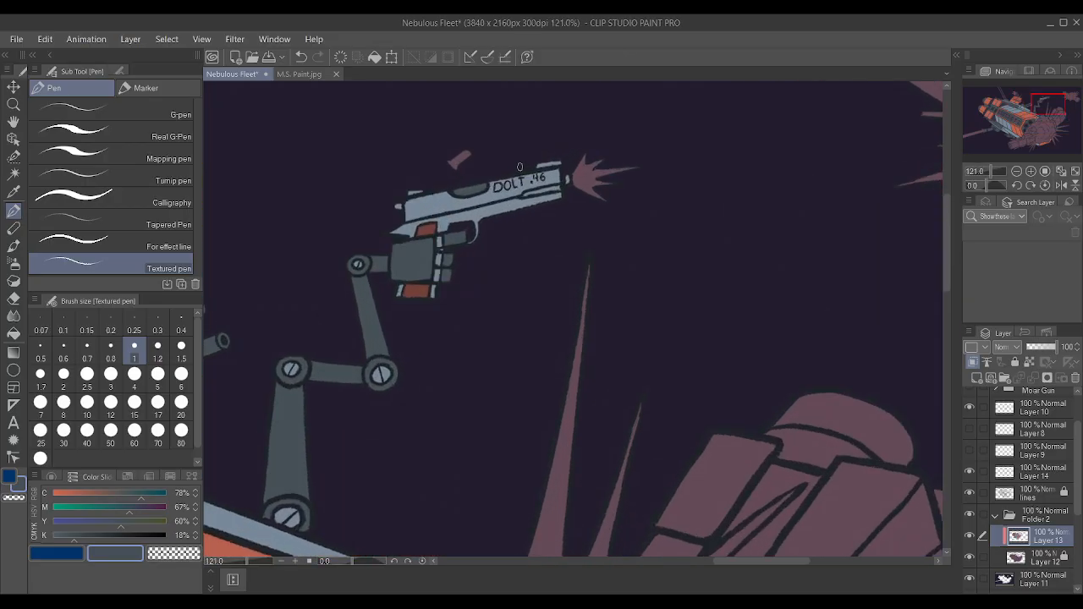
scroll(526, 169, "down", 5)
left_click_drag(74, 537, 52, 536)
left_click_drag(76, 520, 51, 511)
left_click(52, 508)
left_click(53, 494)
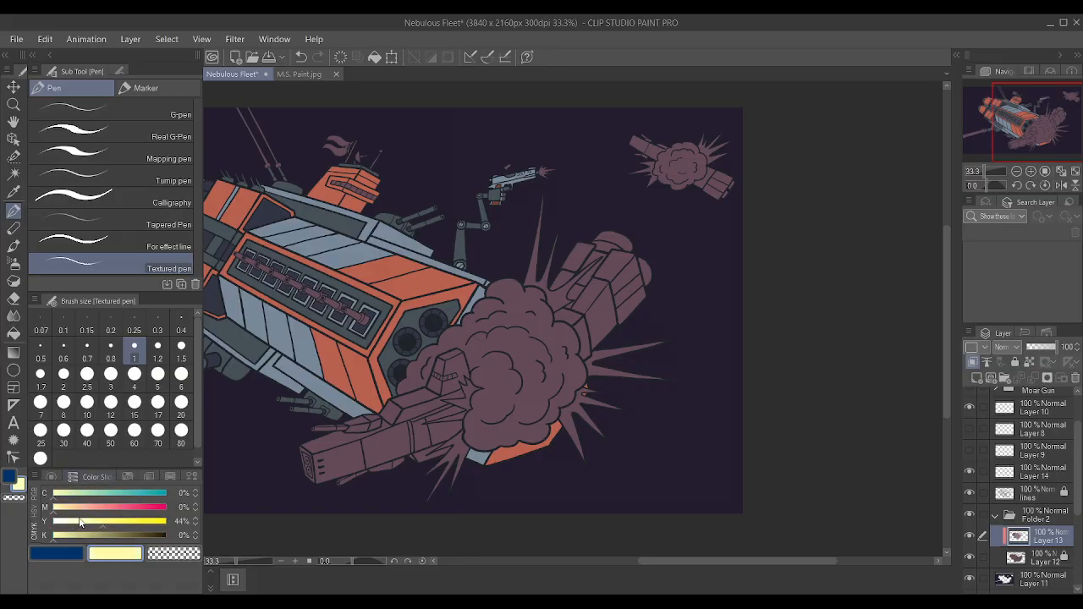
left_click(71, 508)
left_click_drag(76, 512, 86, 513)
left_click(109, 523)
scroll(572, 155, "up", 1)
scroll(581, 155, "up", 6)
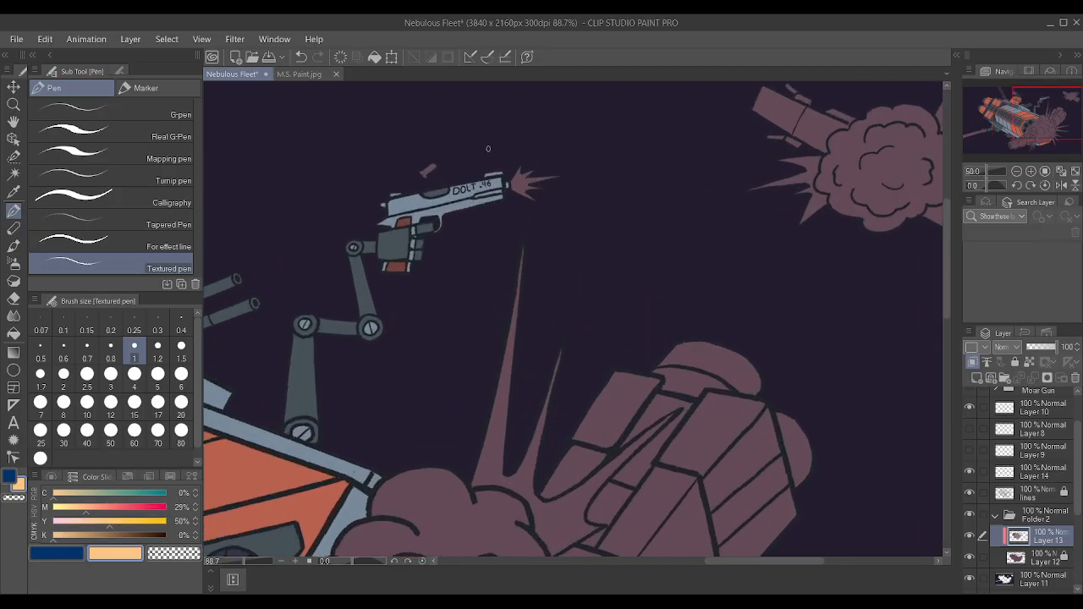
Paint the ejected shell casing above the pistol in a light orange remixed with magenta 41% and yellow 53%.
left_click_drag(378, 203, 423, 172)
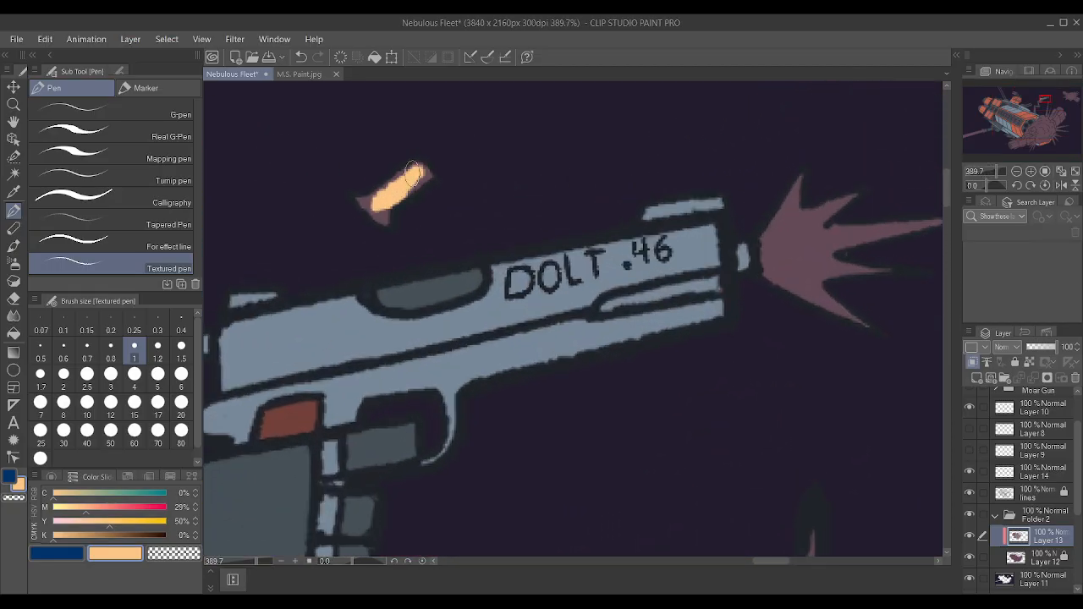
left_click(100, 507)
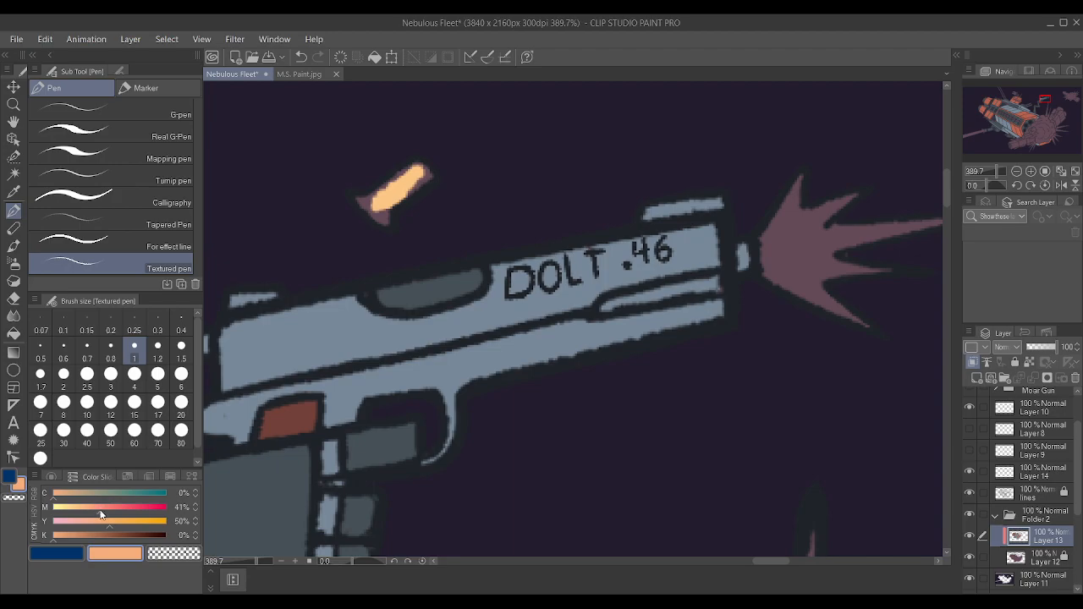
left_click(112, 522)
mouse_move(379, 206)
left_mouse_down()
mouse_move(422, 175)
mouse_move(376, 204)
mouse_move(360, 201)
mouse_move(382, 218)
mouse_move(400, 185)
left_mouse_up()
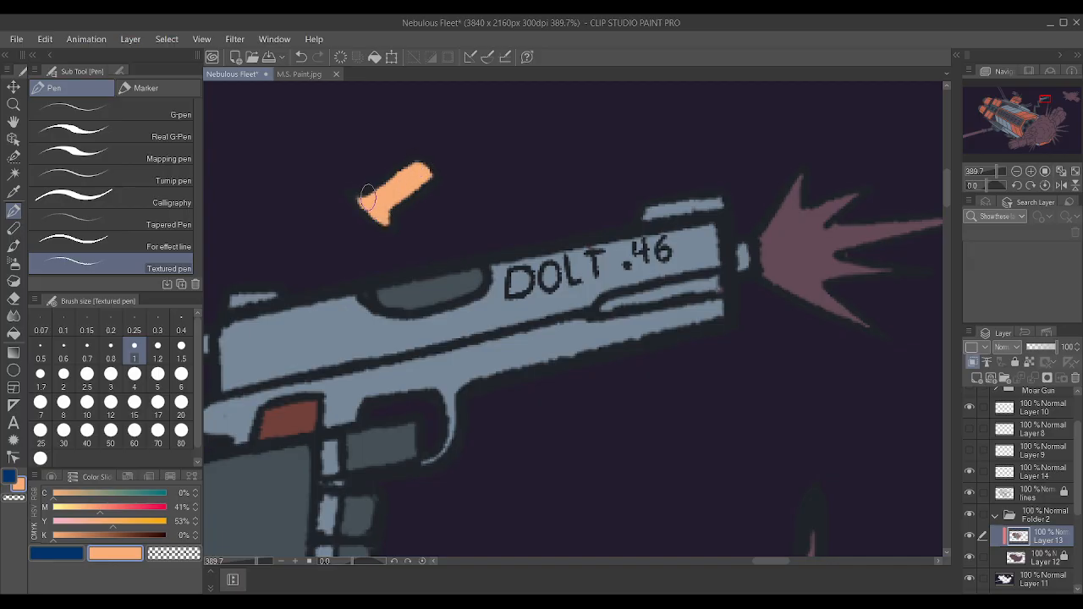
scroll(563, 181, "down", 8)
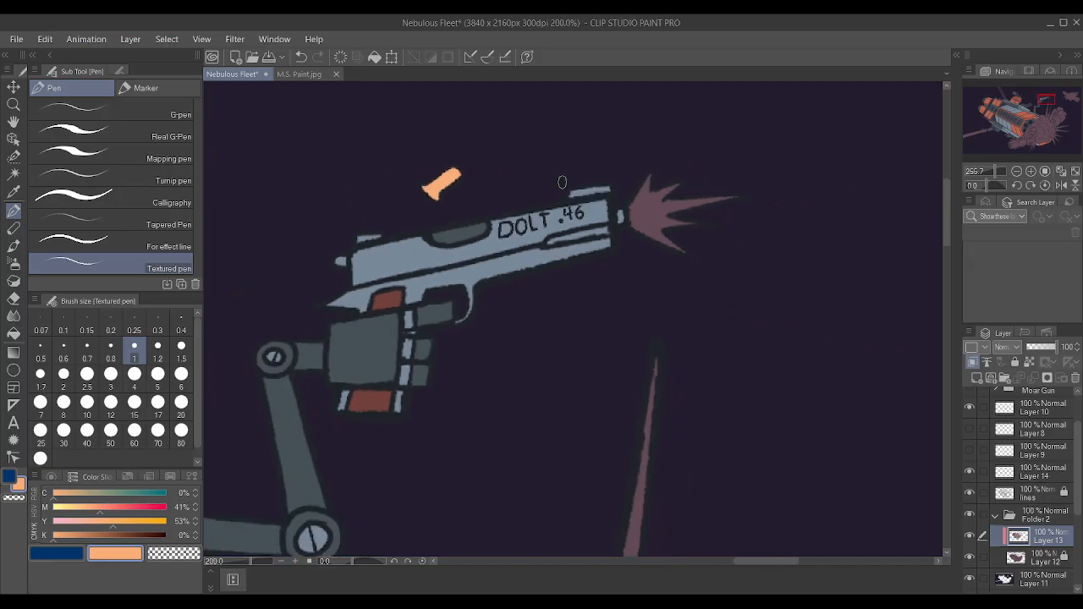
Examine the whole spaceship scene for parts still left in mauve.
scroll(617, 182, "up", 1)
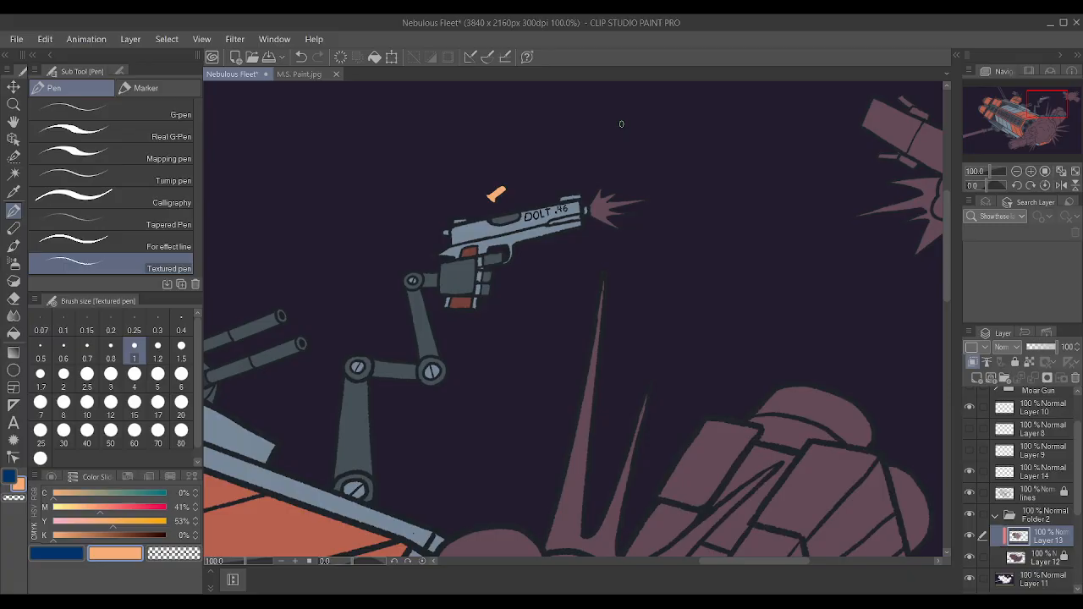
scroll(613, 129, "down", 4)
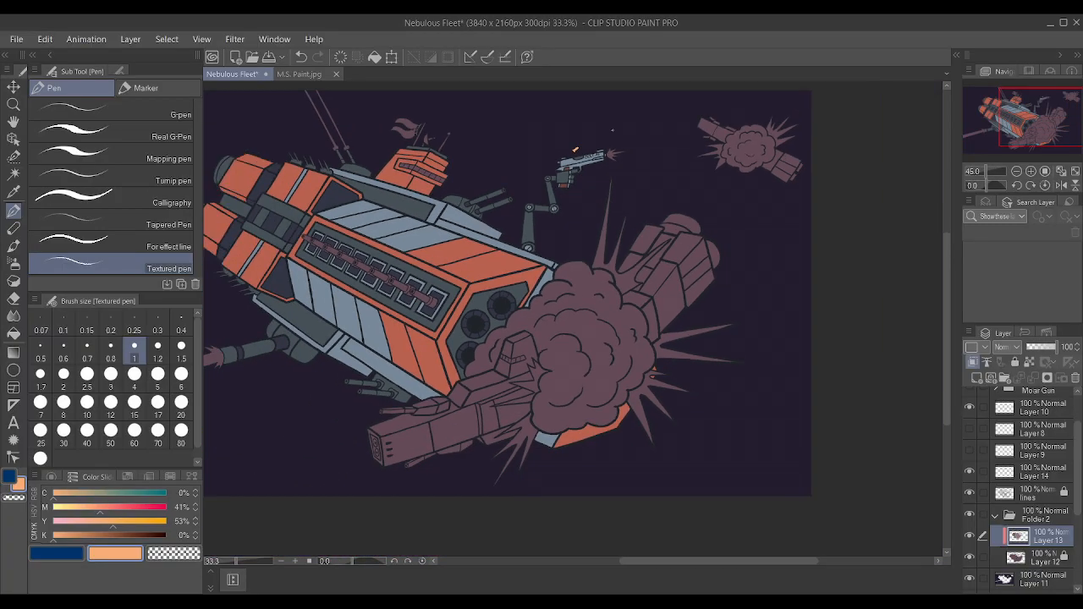
scroll(275, 138, "up", 3)
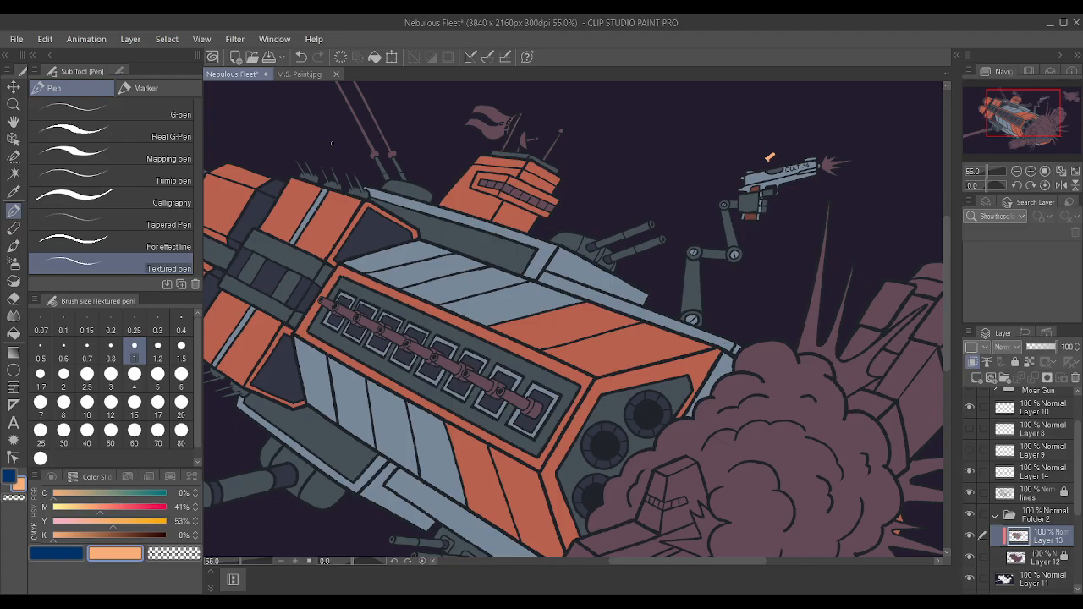
scroll(330, 140, "down", 2)
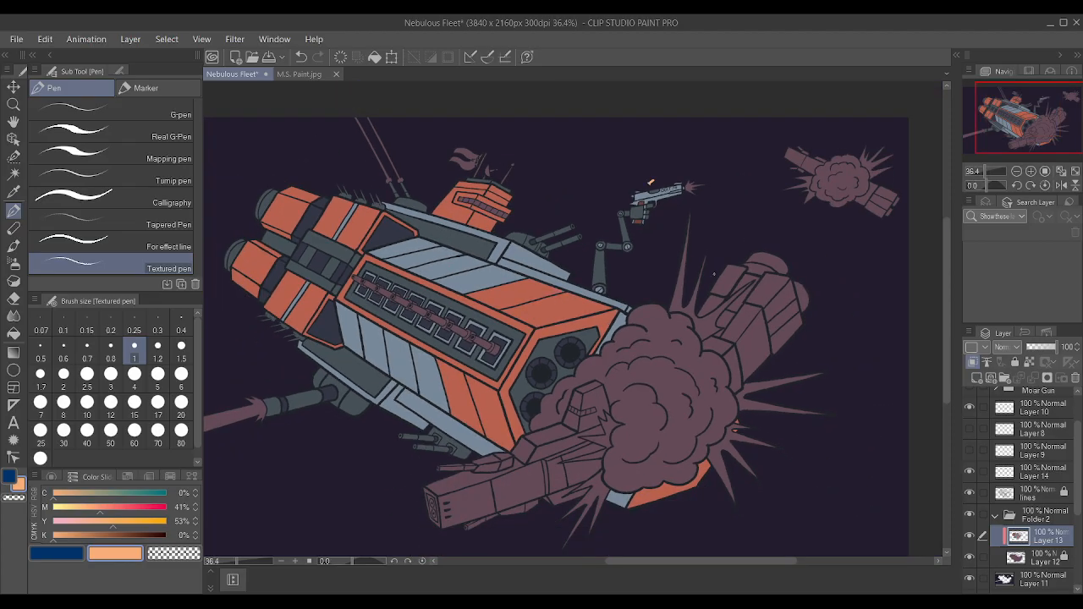
scroll(567, 303, "up", 4)
scroll(567, 303, "down", 2)
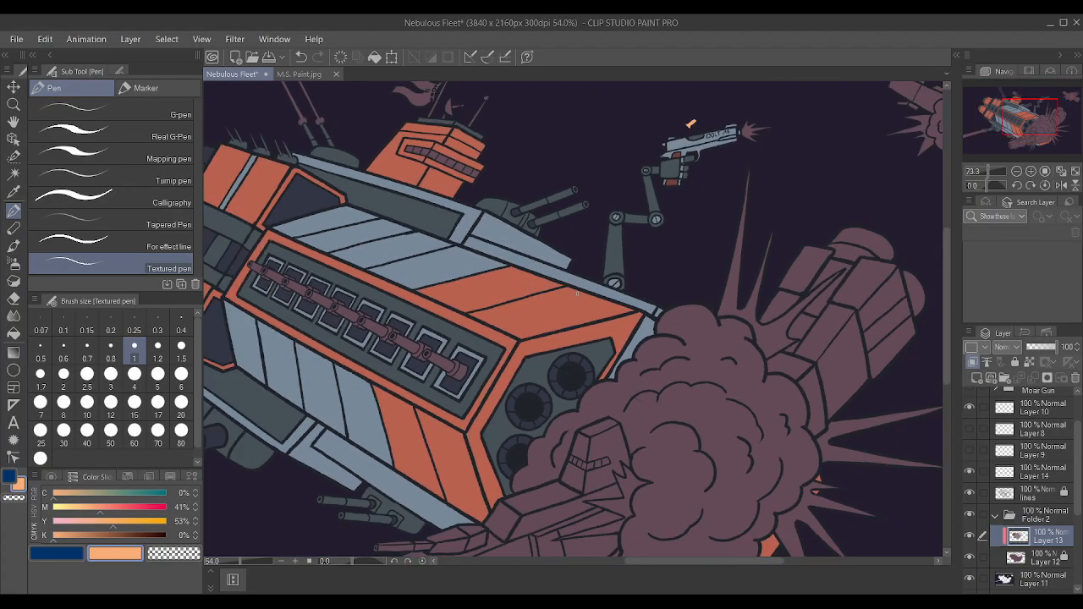
On the lines layer, auto-select the four front gun barrels on the ship's side panel together with the muzzle openings between them.
left_click(1040, 501)
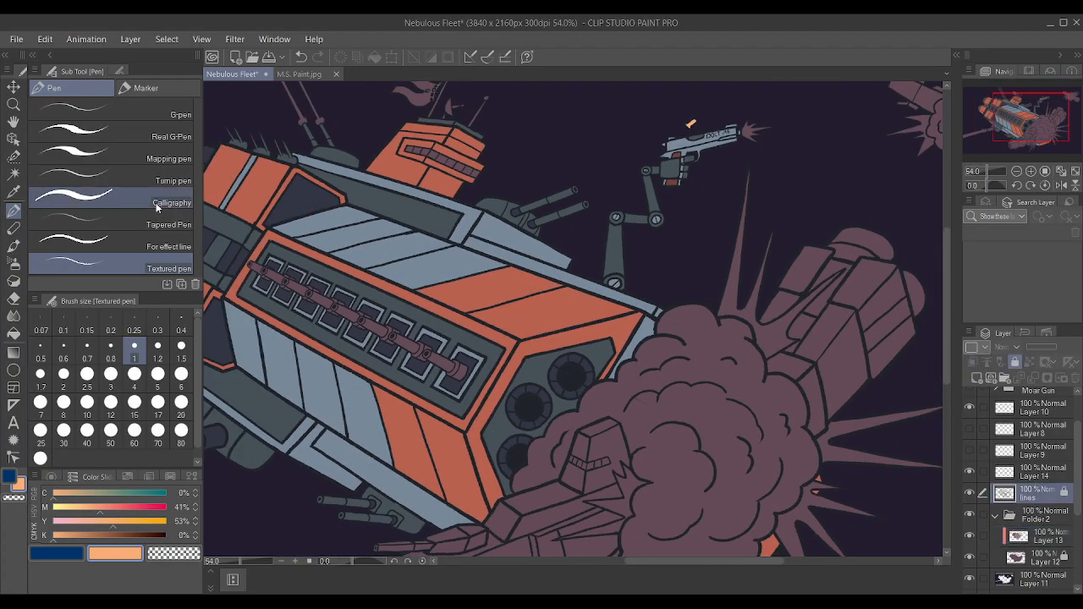
left_click(14, 173)
scroll(336, 315, "up", 1)
scroll(336, 315, "up", 4)
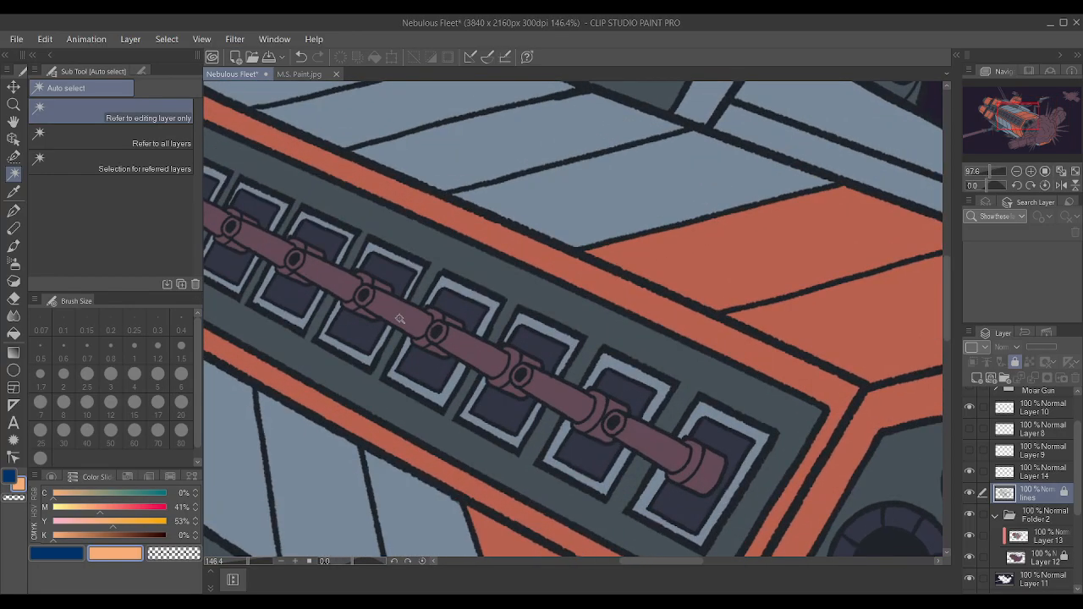
left_click(412, 321)
left_click(457, 341, "shift")
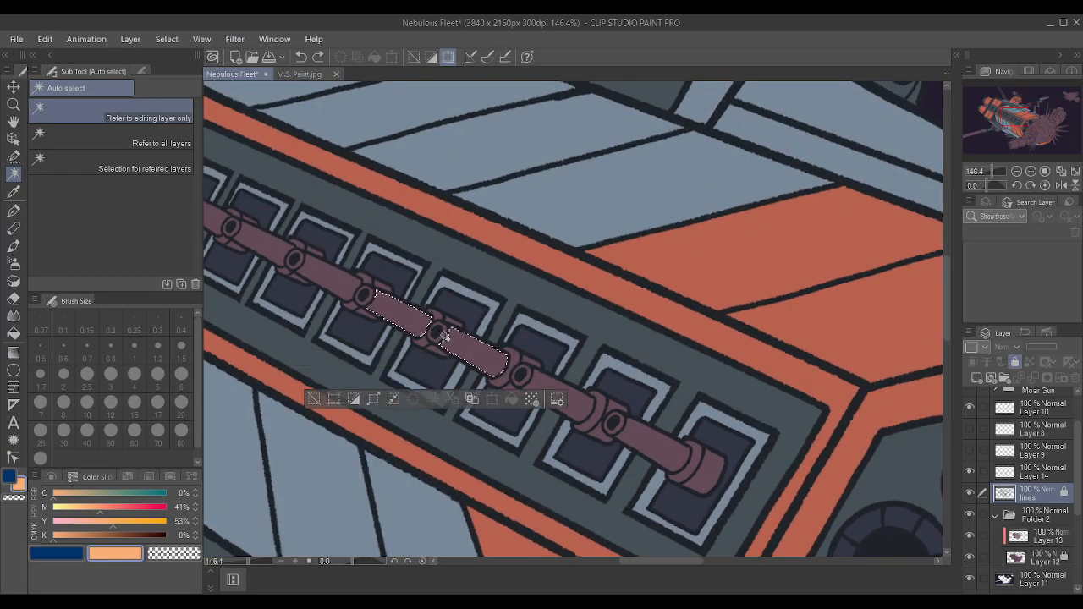
left_click(537, 381, "shift")
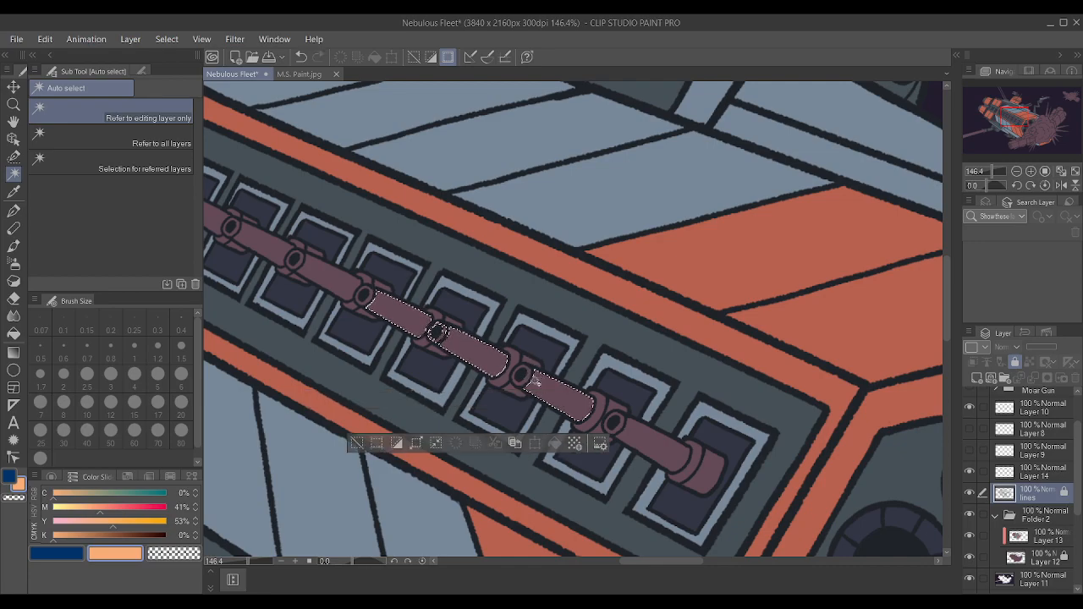
left_click(620, 427, "shift")
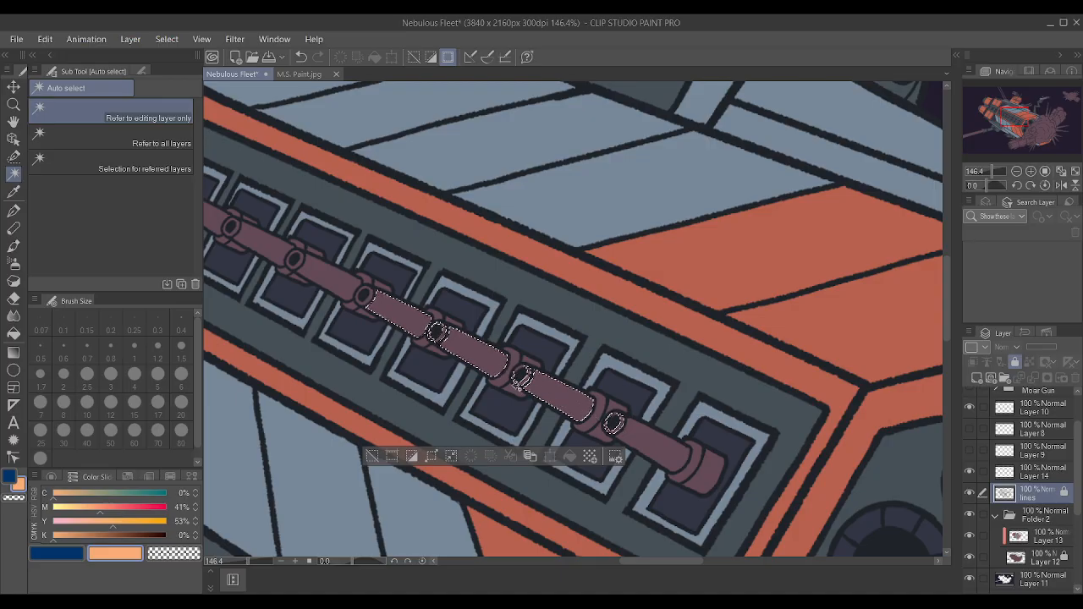
left_click(643, 436, "shift")
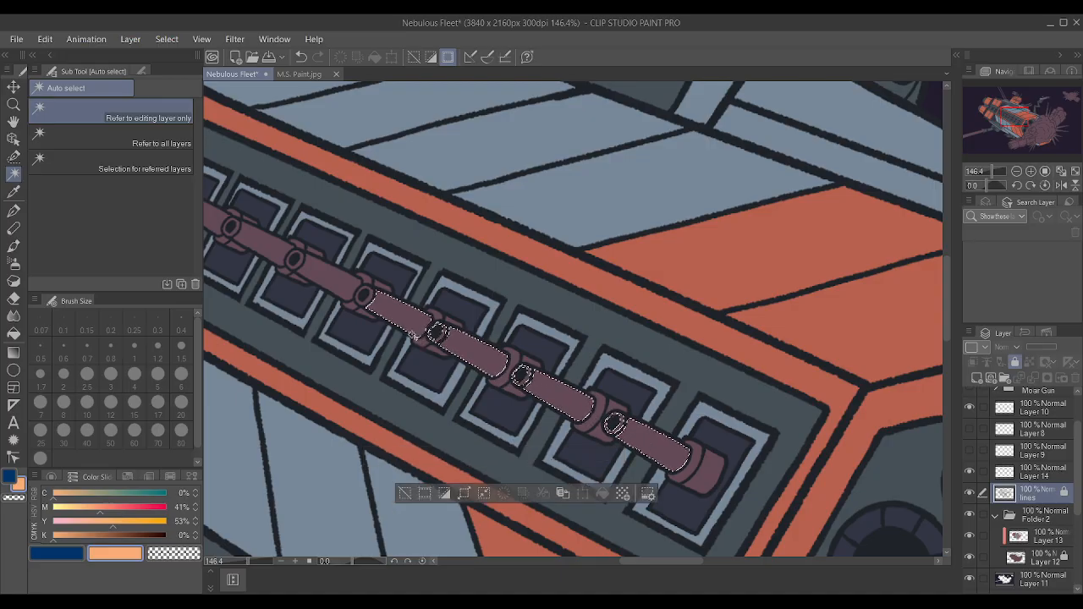
Extend the selection to the remaining barrels and muzzle openings up to the rear end of the side panel.
left_click(366, 296, "shift")
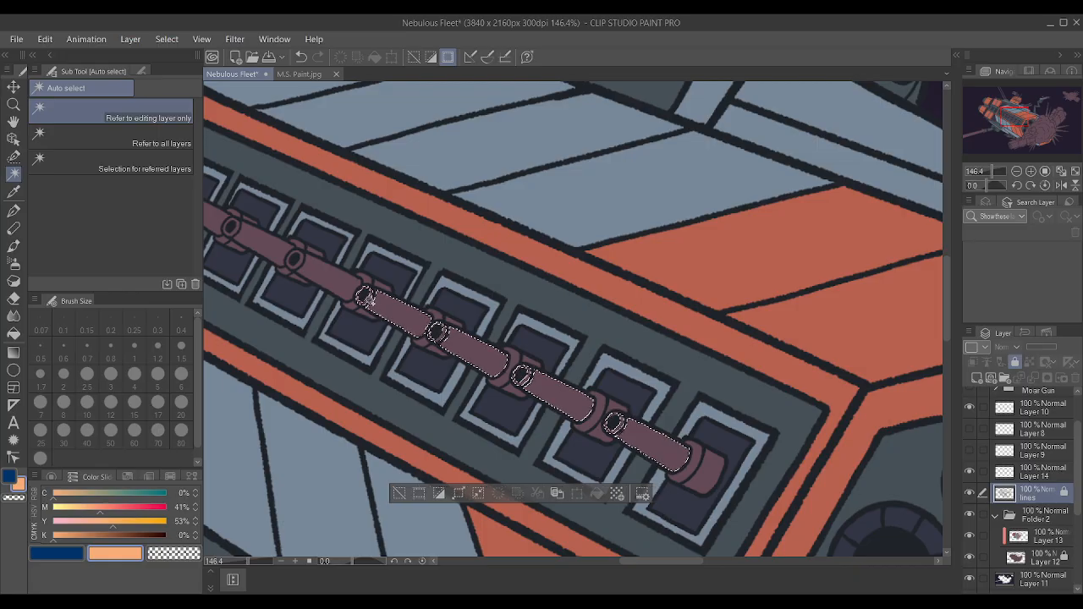
left_click(314, 279, "shift")
left_click(294, 261, "shift")
scroll(423, 262, "down", 8)
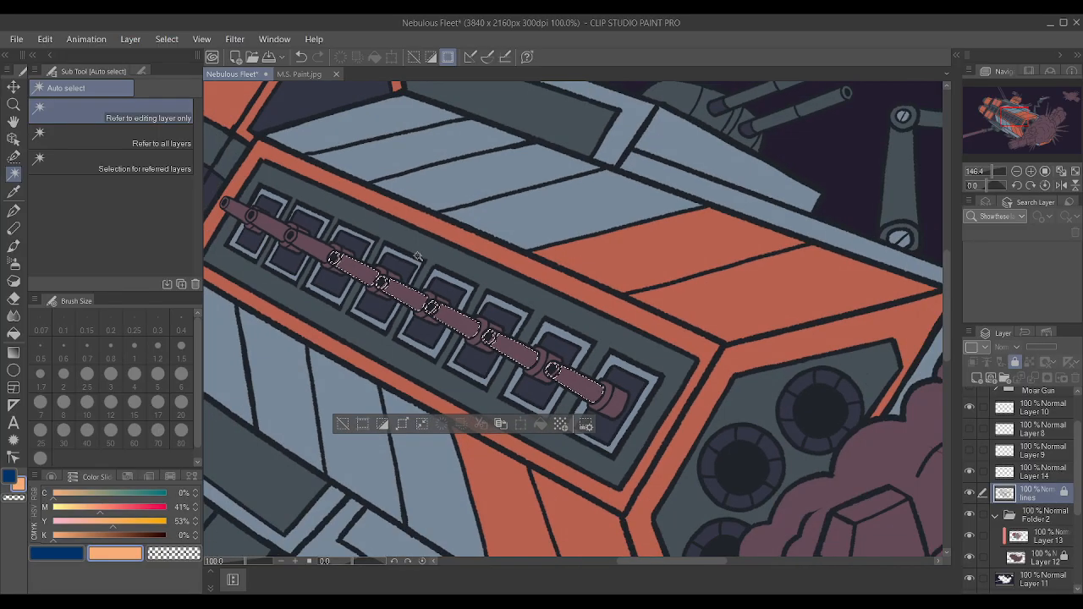
scroll(278, 218, "up", 5)
scroll(457, 292, "up", 4)
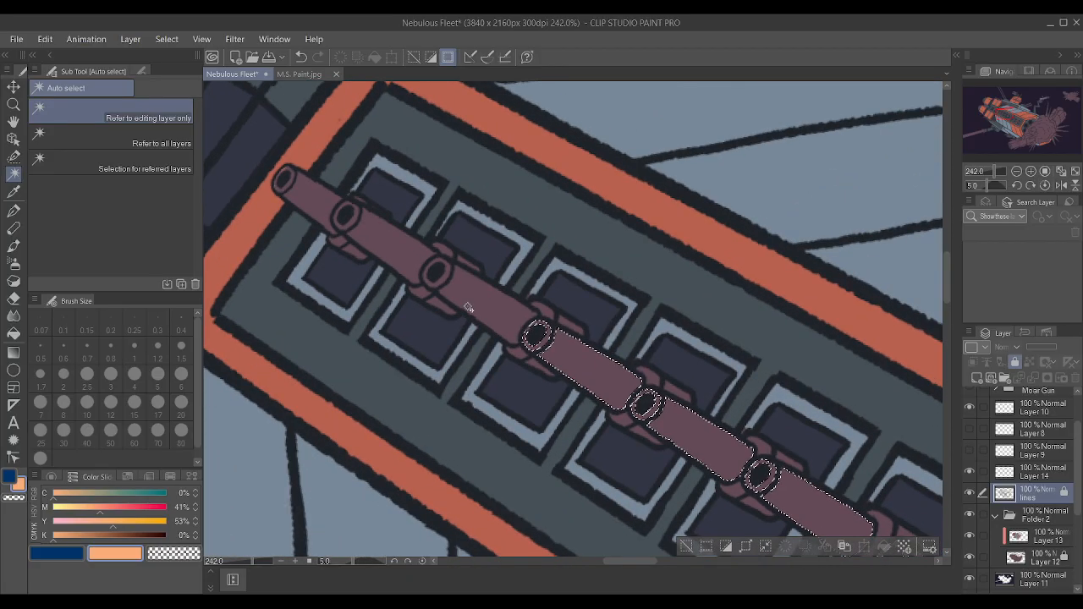
left_click(434, 272, "shift")
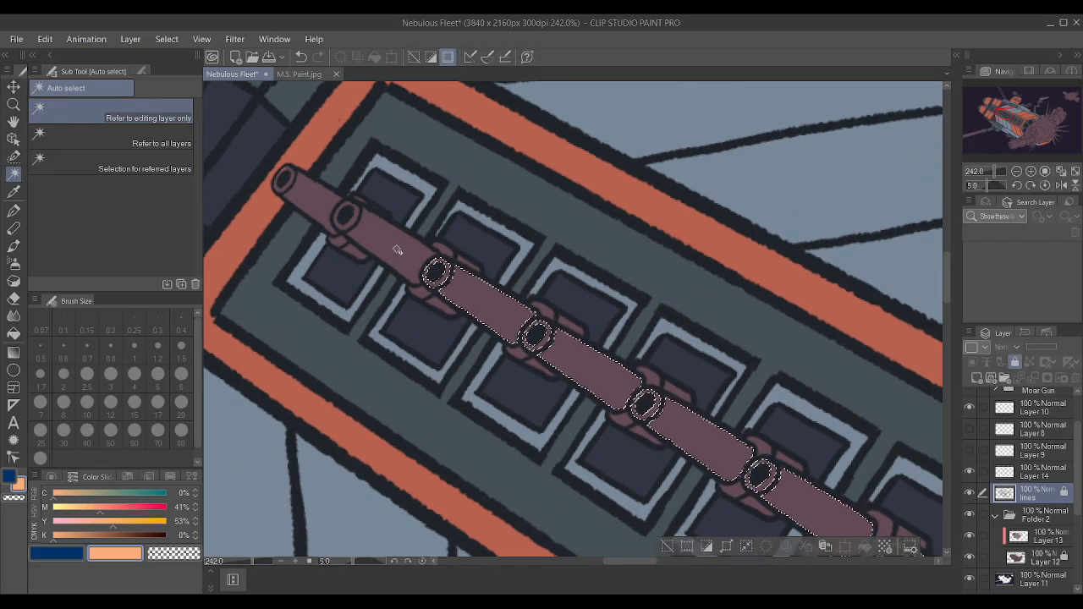
left_click(347, 220, "shift")
left_click(345, 218, "shift")
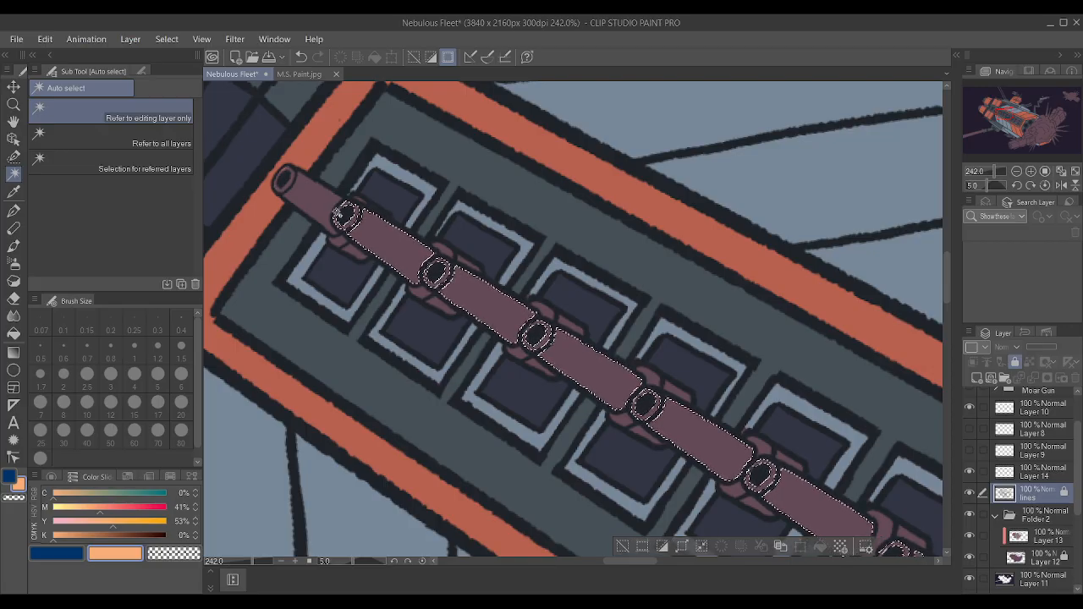
key("ctrl+z")
key("ctrl+y")
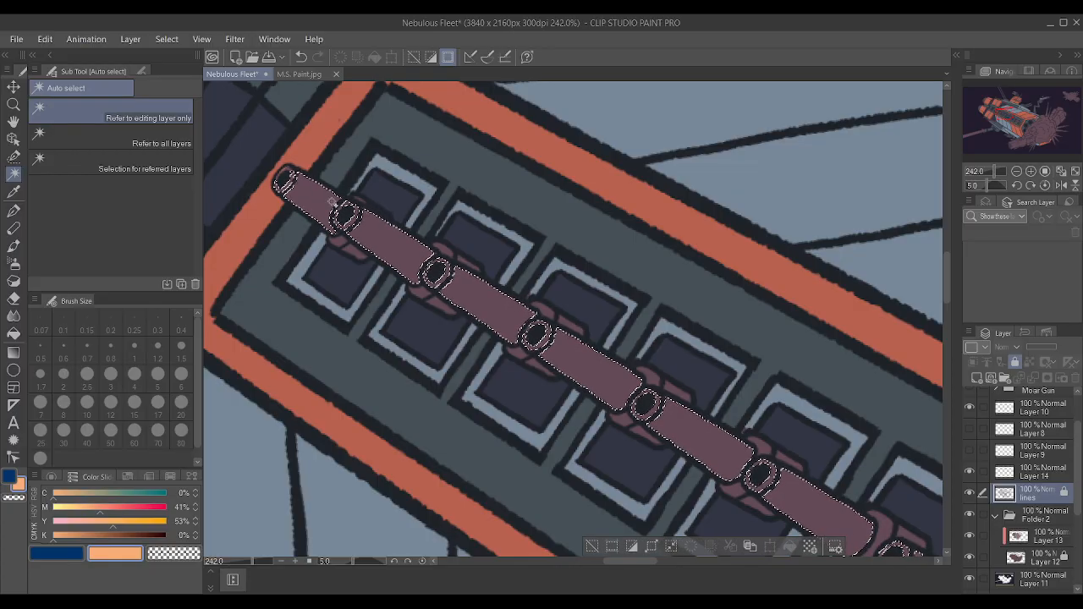
Sample slate from the panel around the guns, paint the selected barrels with an enlarged pen on Layer 13, and deselect.
key("minus")
key("minus")
key("minus")
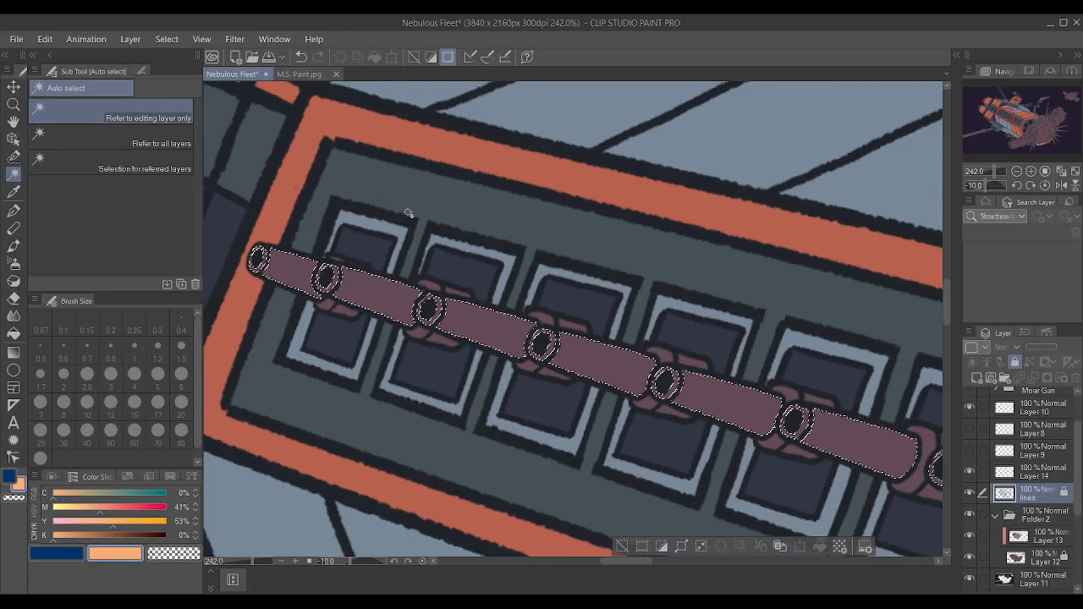
key("asciicircum")
key("asciicircum")
scroll(431, 223, "down", 3)
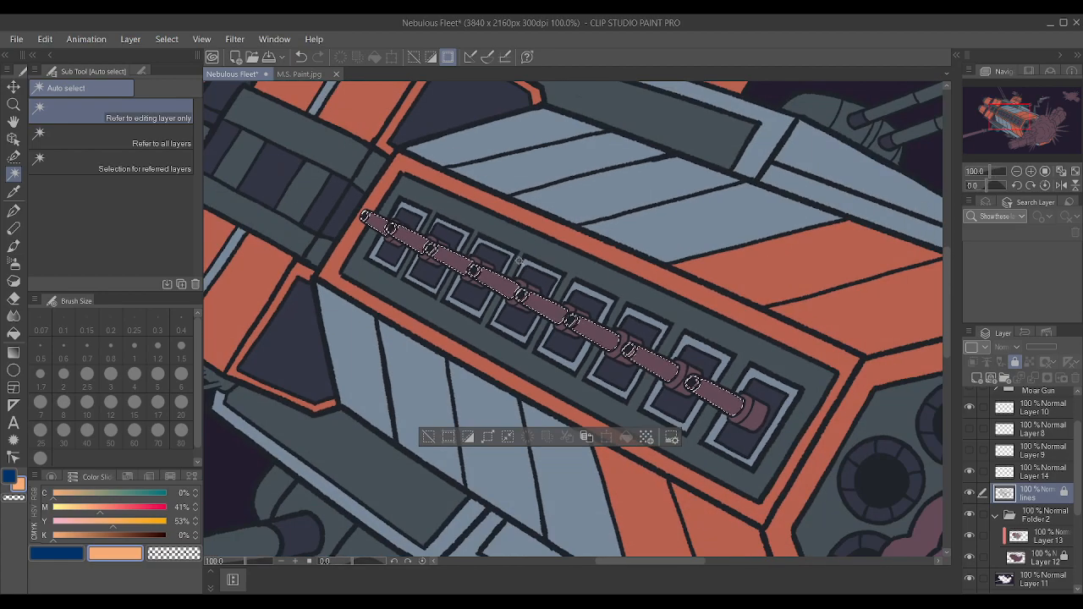
key("i")
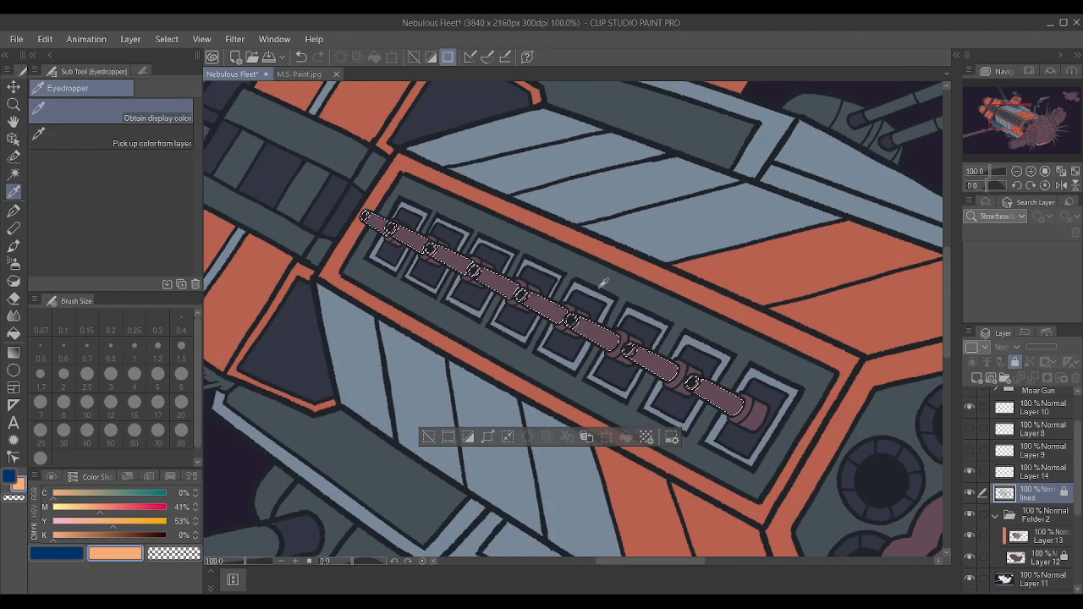
left_click(605, 282)
key("w")
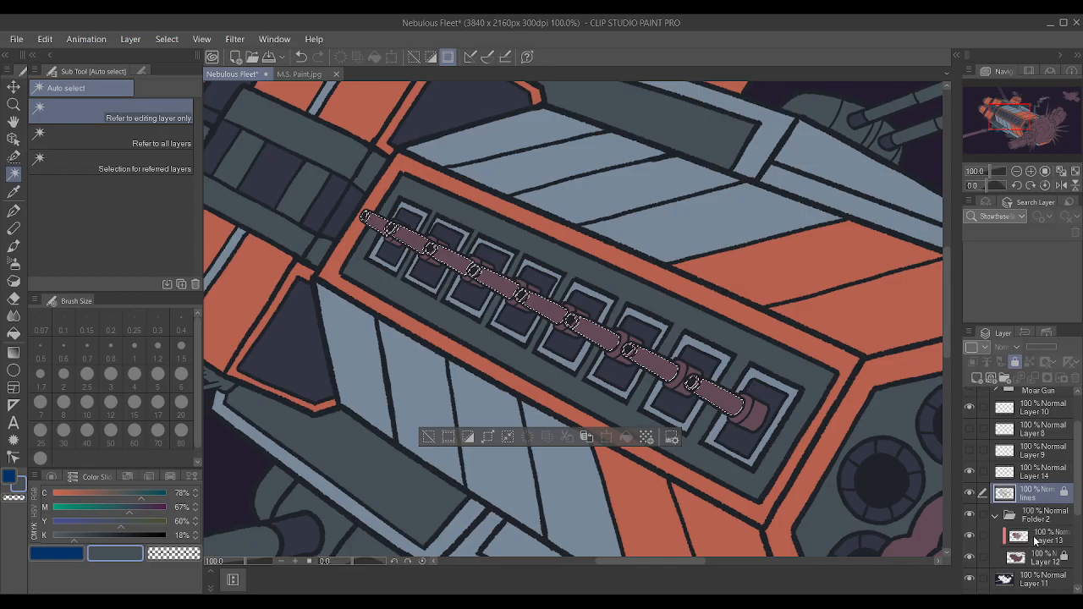
left_click(1035, 537)
key("p")
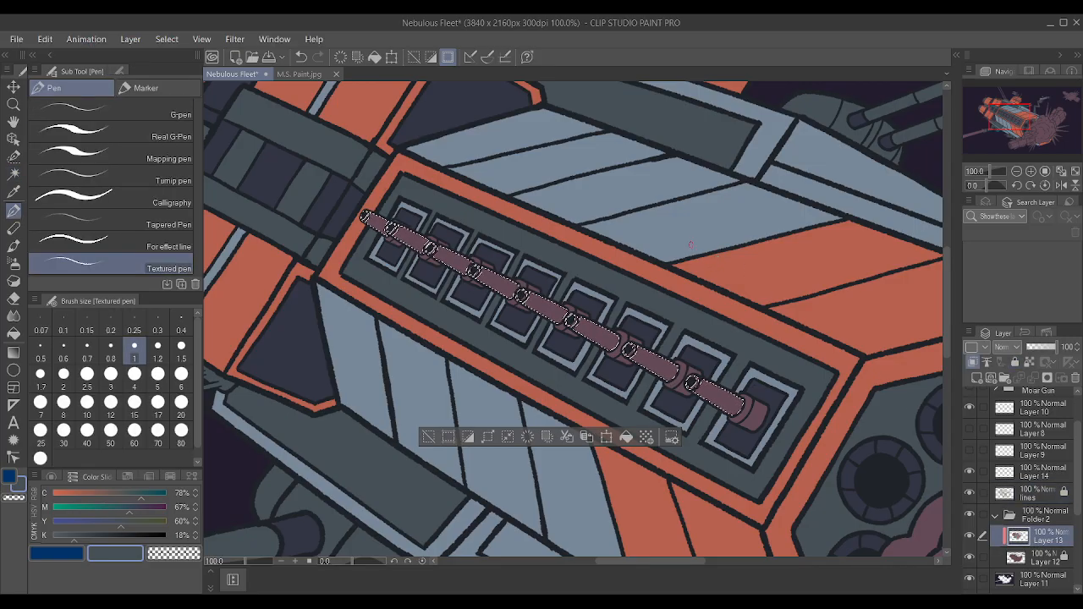
key("bracketright")
key("bracketright")
key("bracketright")
key("bracketright")
key("bracketright")
key("bracketright")
key("bracketright")
key("bracketright")
key("bracketright")
key("bracketright")
key("bracketright")
key("bracketright")
key("bracketright")
key("bracketright")
key("bracketright")
key("bracketright")
key("bracketright")
key("bracketright")
key("bracketright")
key("bracketright")
key("bracketright")
key("bracketright")
left_click_drag(389, 370, 692, 390)
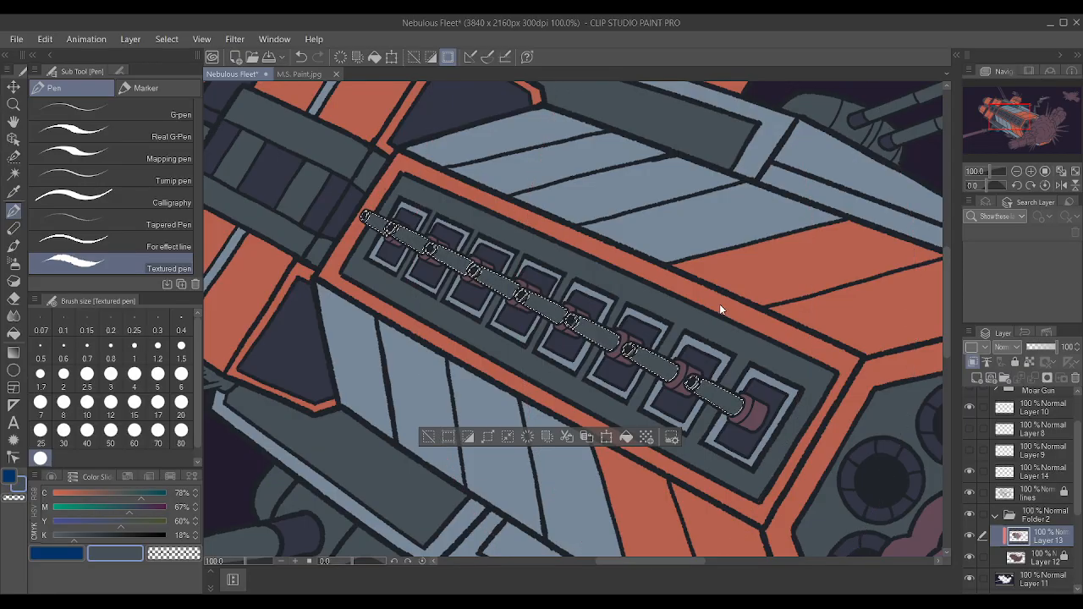
key("ctrl+d")
Reduce the pen size to 0.8 and inspect the recoloured barrels and their mauve brackets up close.
scroll(698, 298, "up", 5)
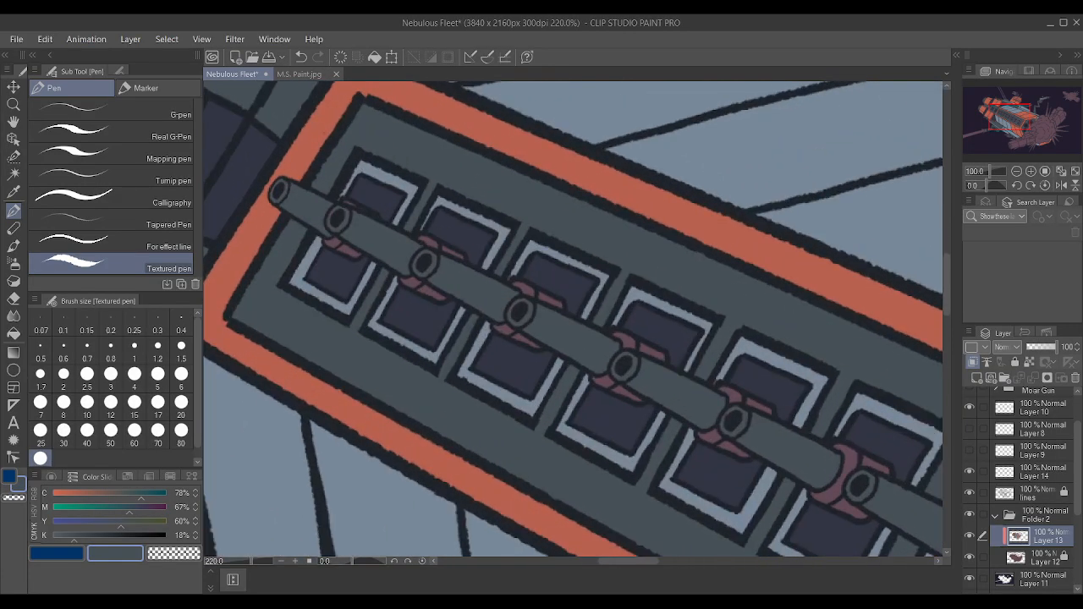
key("bracketleft")
key("bracketleft")
key("bracketleft")
key("bracketleft")
key("bracketleft")
key("bracketleft")
key("bracketleft")
key("bracketleft")
key("bracketleft")
key("bracketleft")
key("bracketleft")
key("bracketleft")
key("bracketleft")
key("bracketleft")
key("bracketleft")
key("bracketleft")
key("bracketleft")
key("bracketleft")
key("bracketleft")
key("bracketleft")
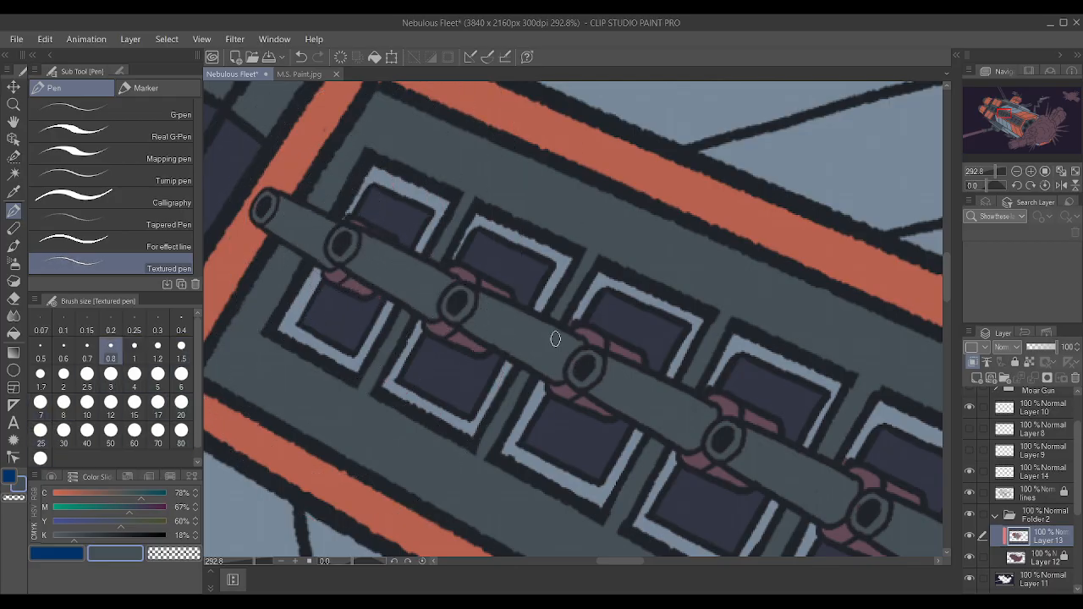
scroll(265, 191, "down", 5)
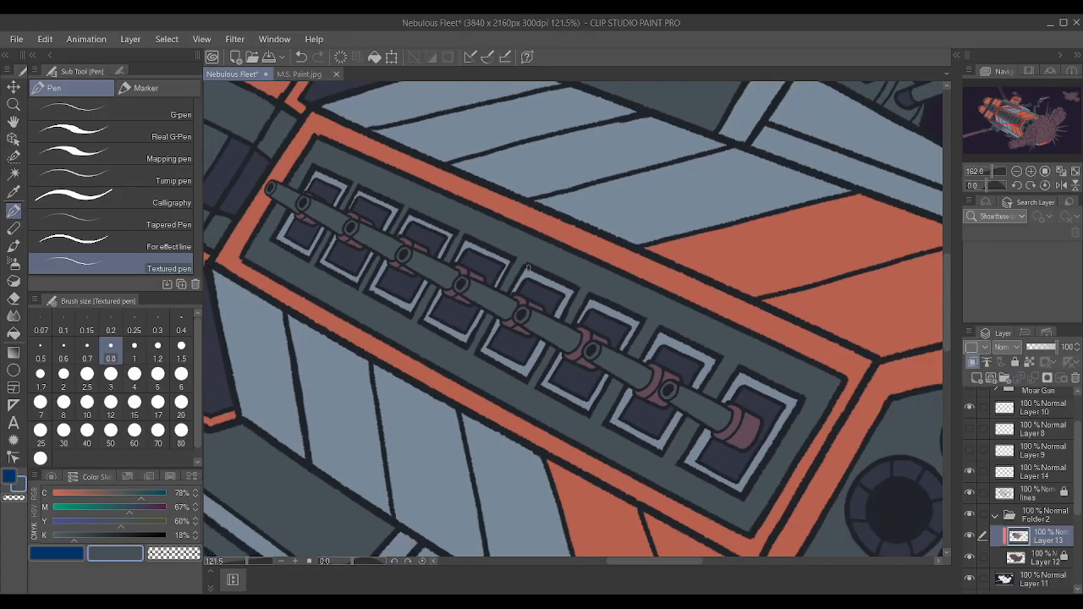
scroll(631, 317, "up", 4)
scroll(447, 305, "up", 2)
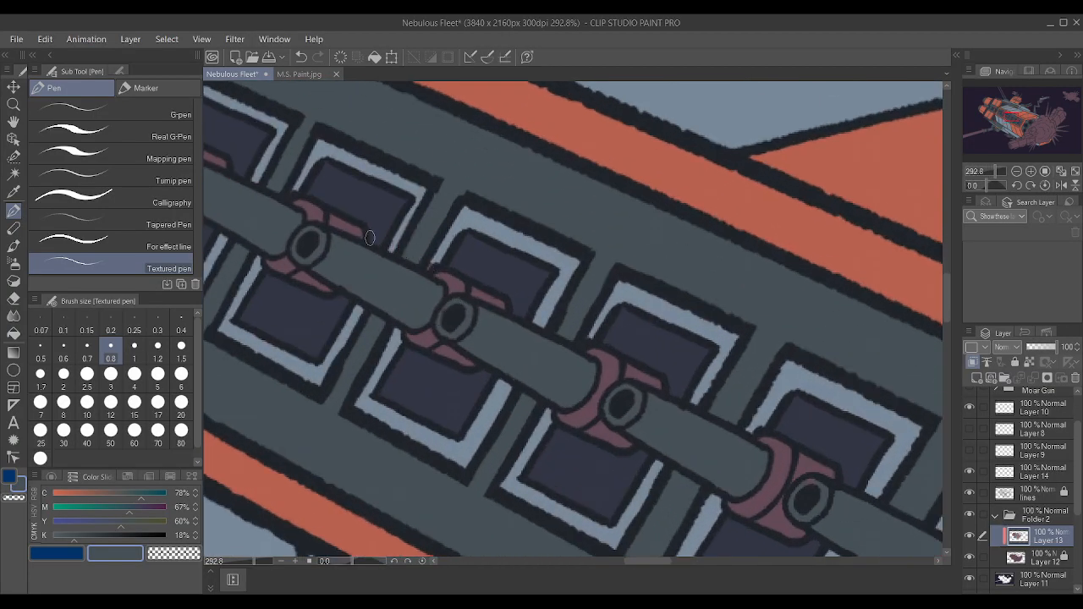
scroll(408, 301, "down", 4)
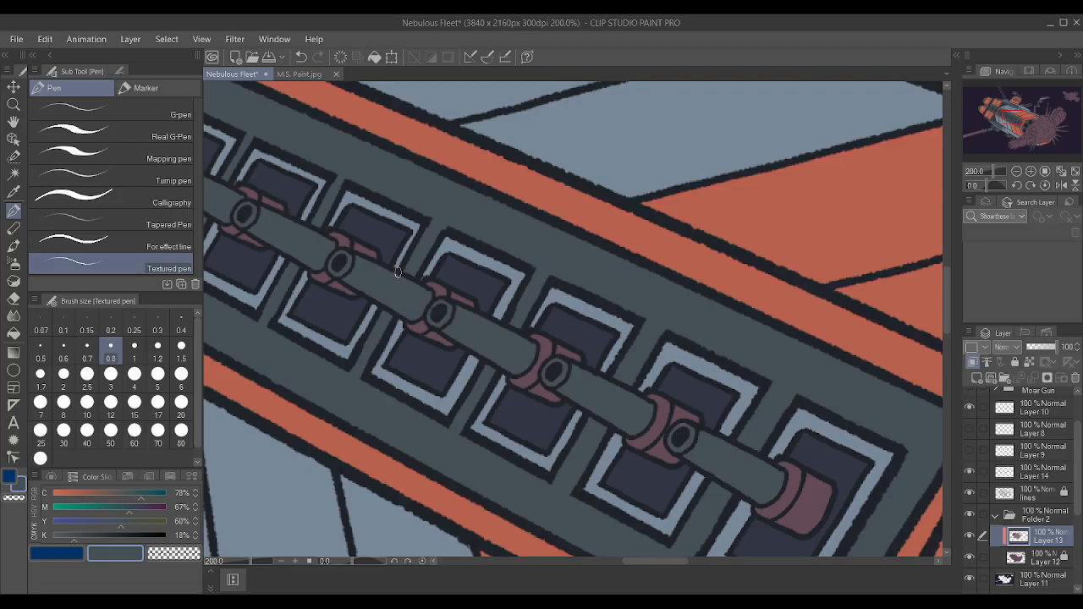
scroll(438, 294, "down", 1)
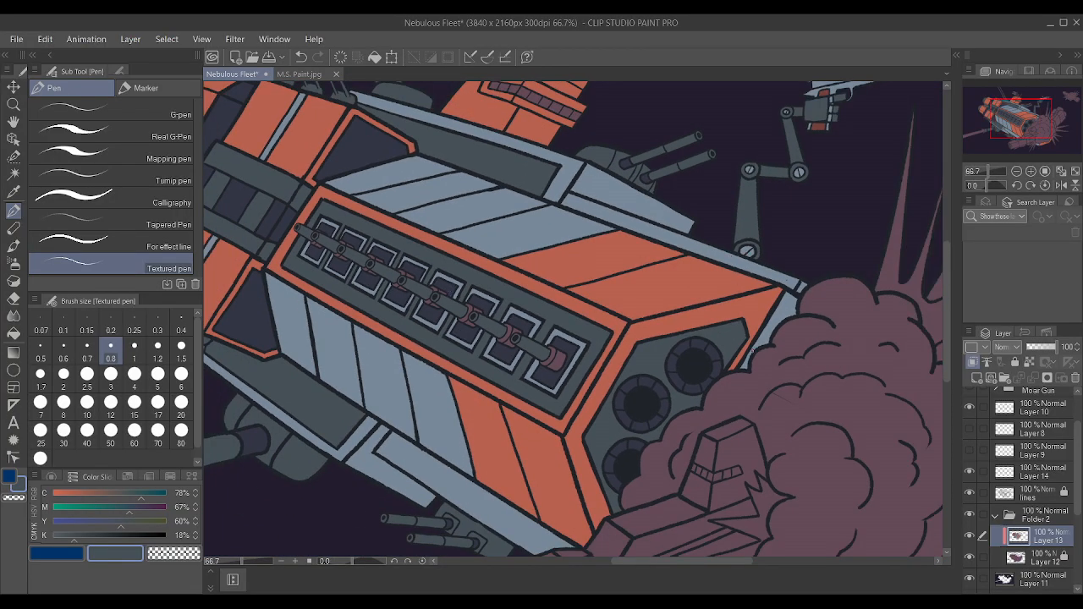
On the lines layer, auto-select the mauve bracket segments of the three front guns on the ship's side panel.
left_click(1045, 501)
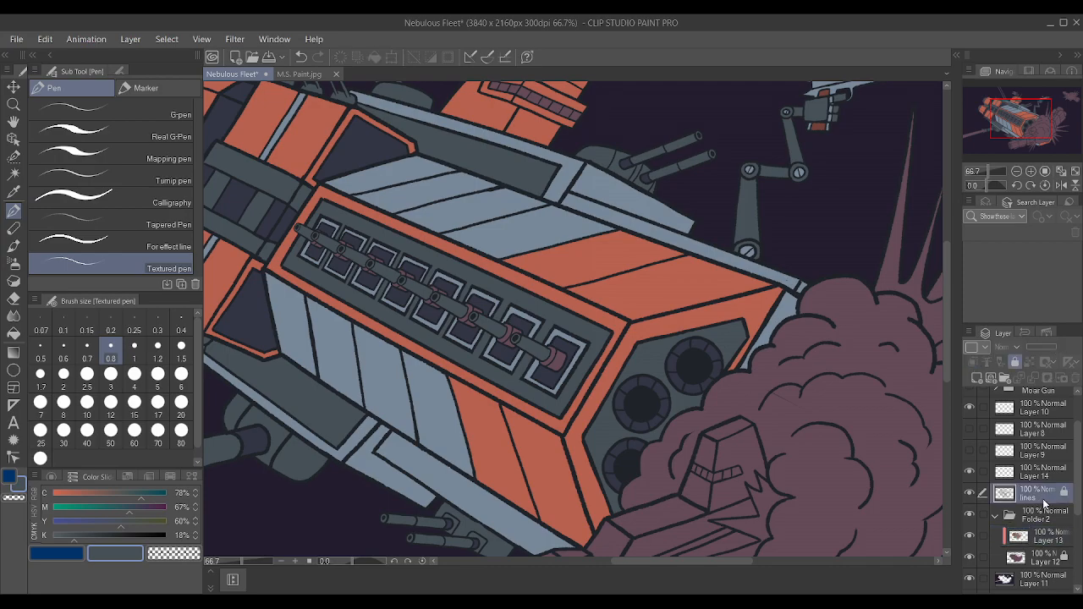
scroll(280, 228, "up", 1)
left_click(14, 174)
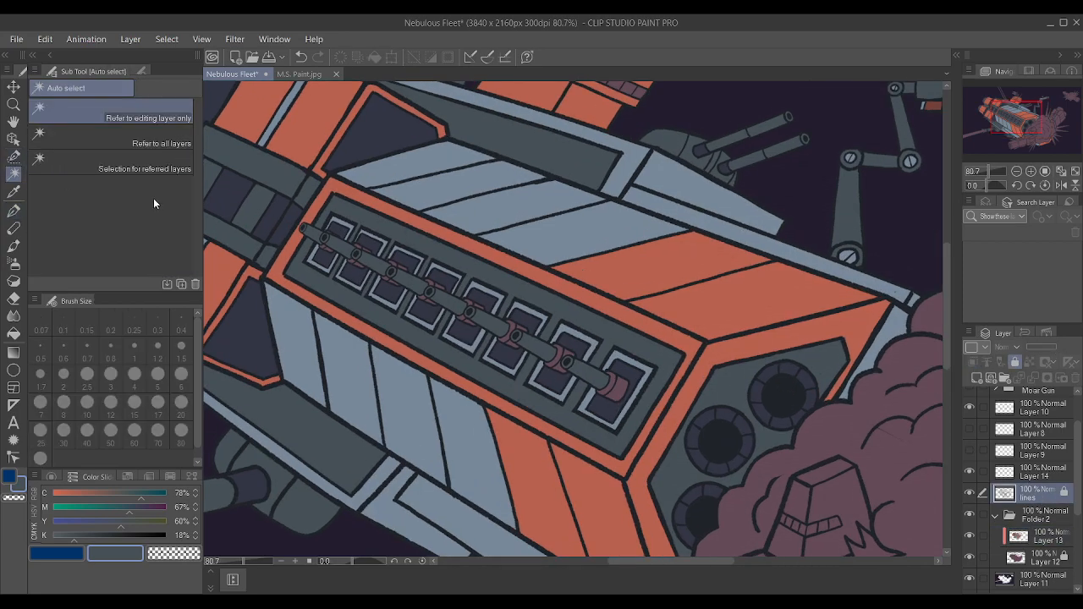
scroll(471, 333, "up", 3)
left_click(732, 442)
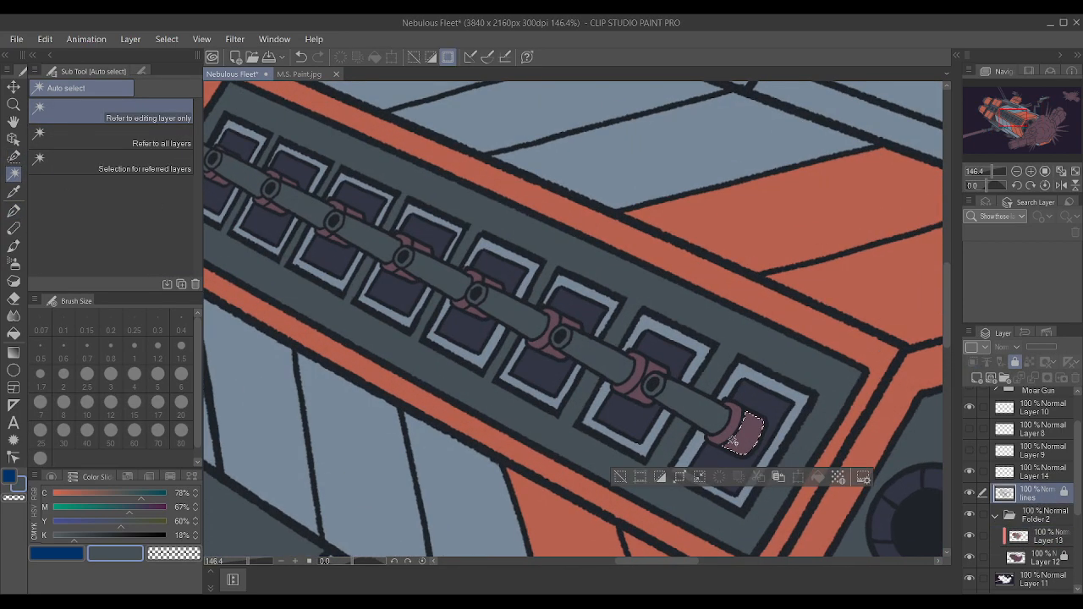
left_click(729, 433, "shift")
left_click(642, 394, "shift")
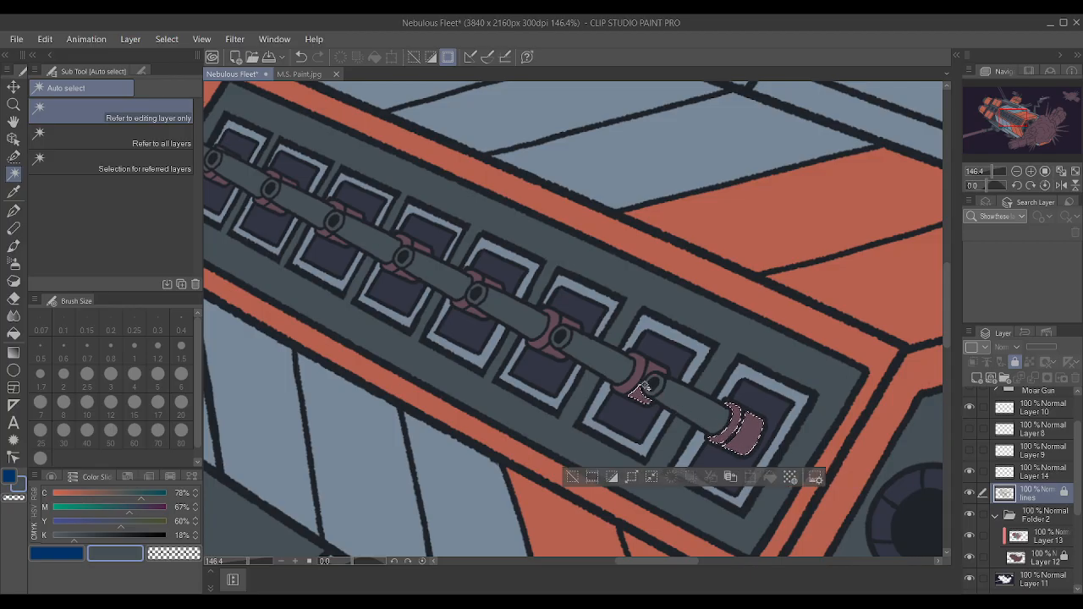
left_click(644, 376, "shift")
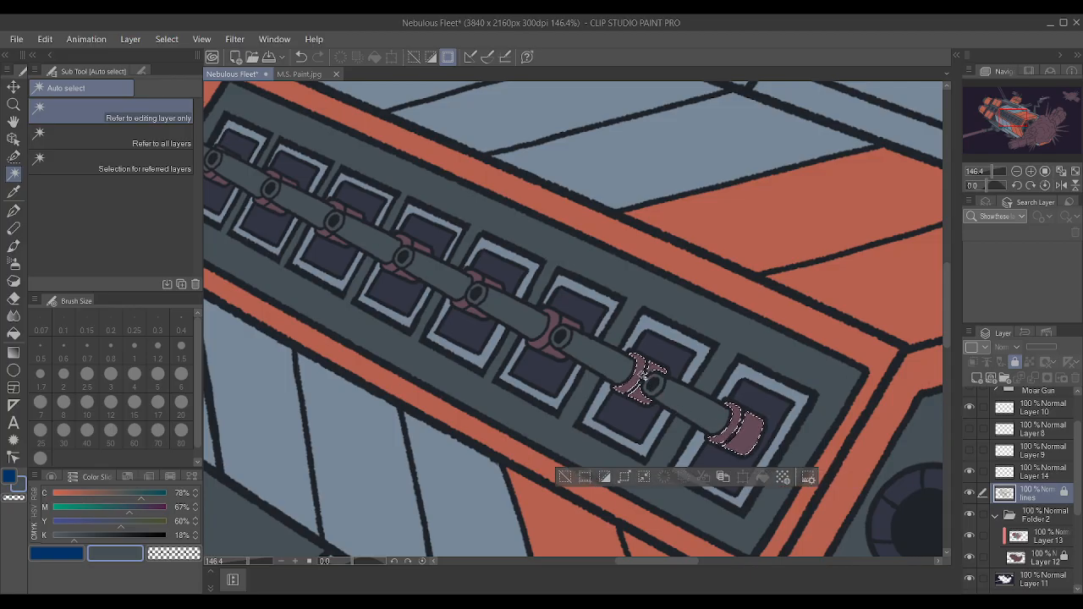
left_click(571, 325, "shift")
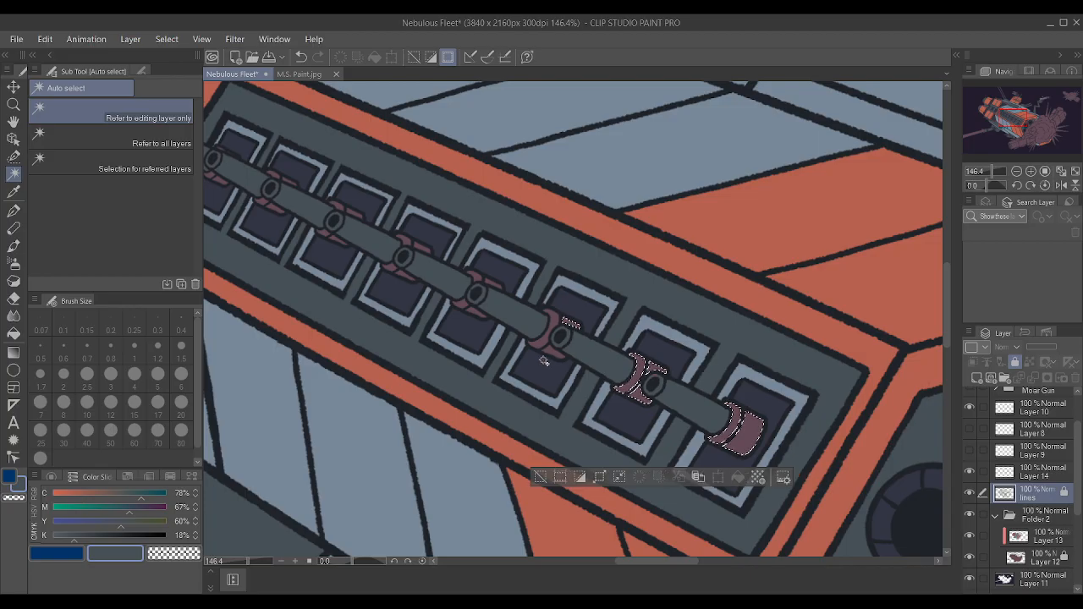
left_click(548, 352, "shift")
left_click(555, 333, "shift")
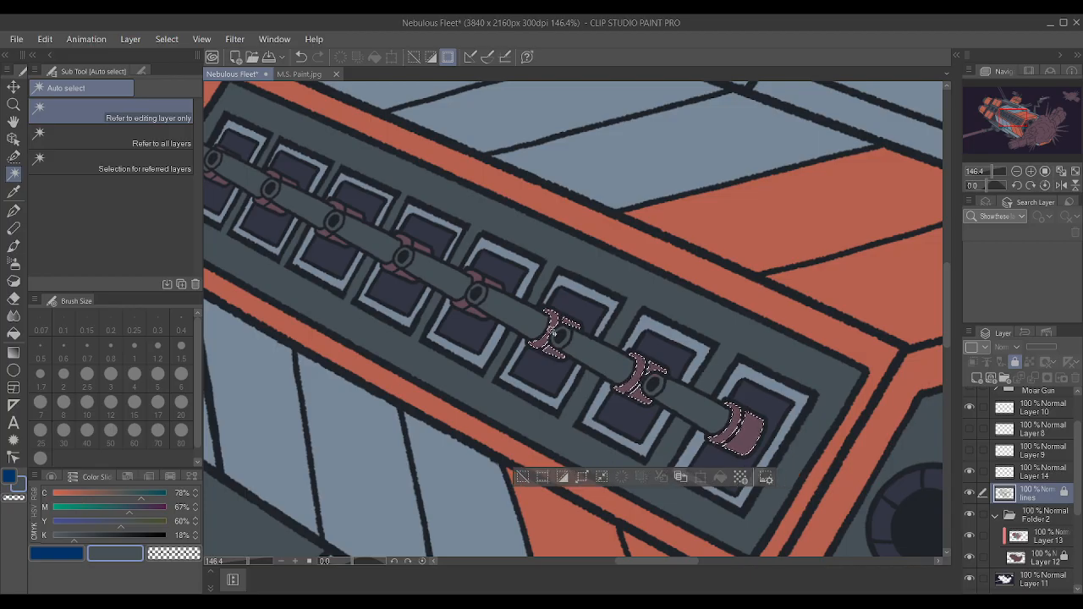
Add the mauve bracket pieces on both sides of the fourth, fifth and sixth gun barrels to the selection.
left_click(460, 306, "shift")
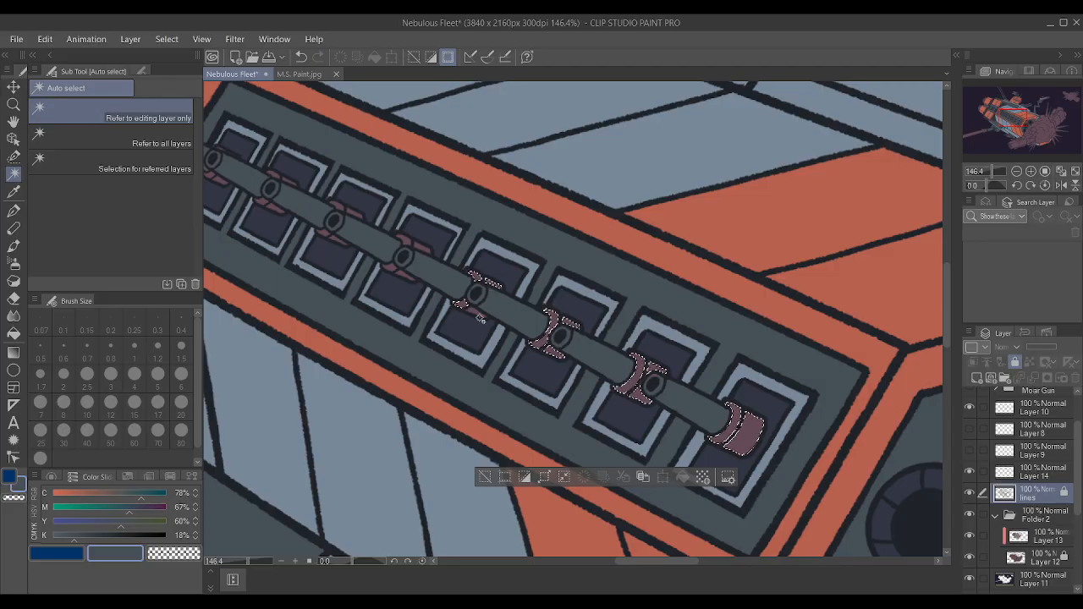
left_click(396, 271, "shift")
left_click(413, 246, "shift")
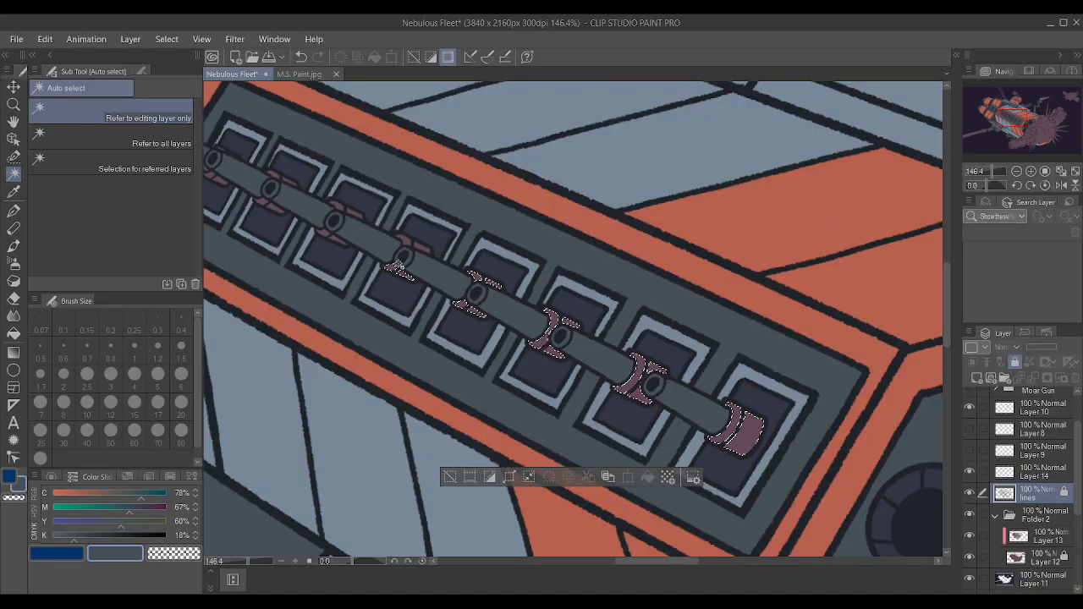
scroll(419, 247, "down", 2)
scroll(423, 246, "up", 6)
left_click(496, 250, "shift")
left_click(488, 306, "shift")
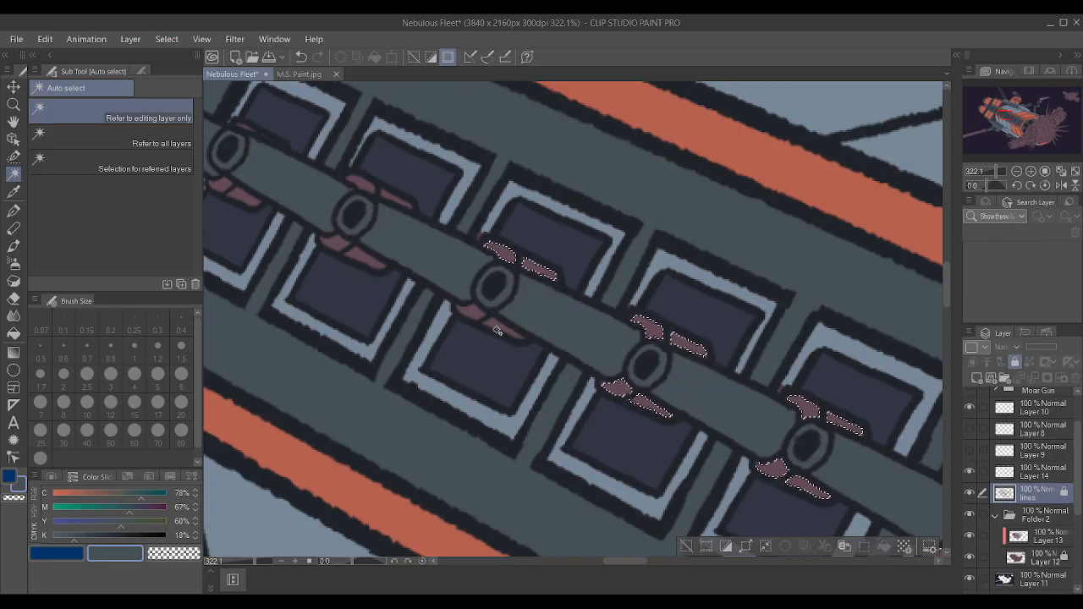
Extend the selection to the remaining mauve bracket pieces up to the rear end of the gun row.
left_click(349, 250, "shift")
left_click(359, 187, "shift")
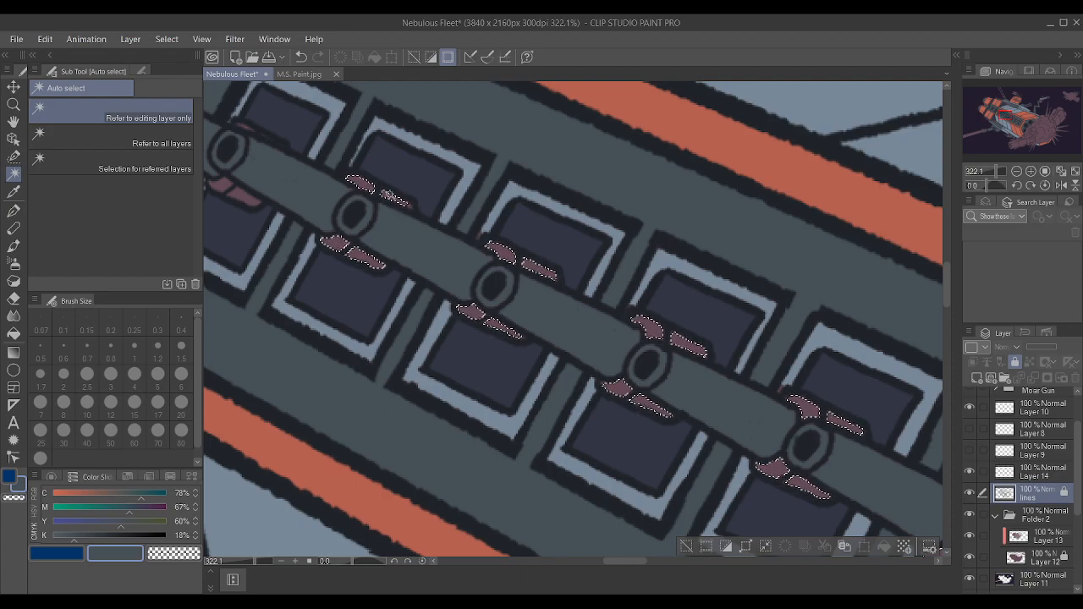
scroll(474, 217, "down", 4)
scroll(245, 165, "up", 3)
scroll(282, 179, "up", 2)
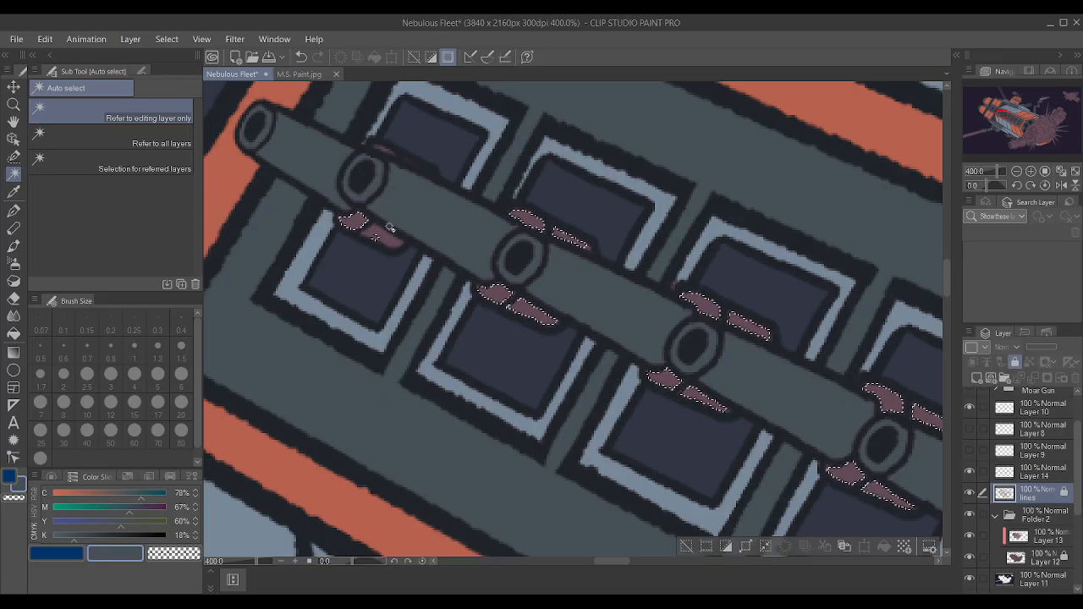
left_click(385, 237, "shift")
scroll(385, 154, "down", 8)
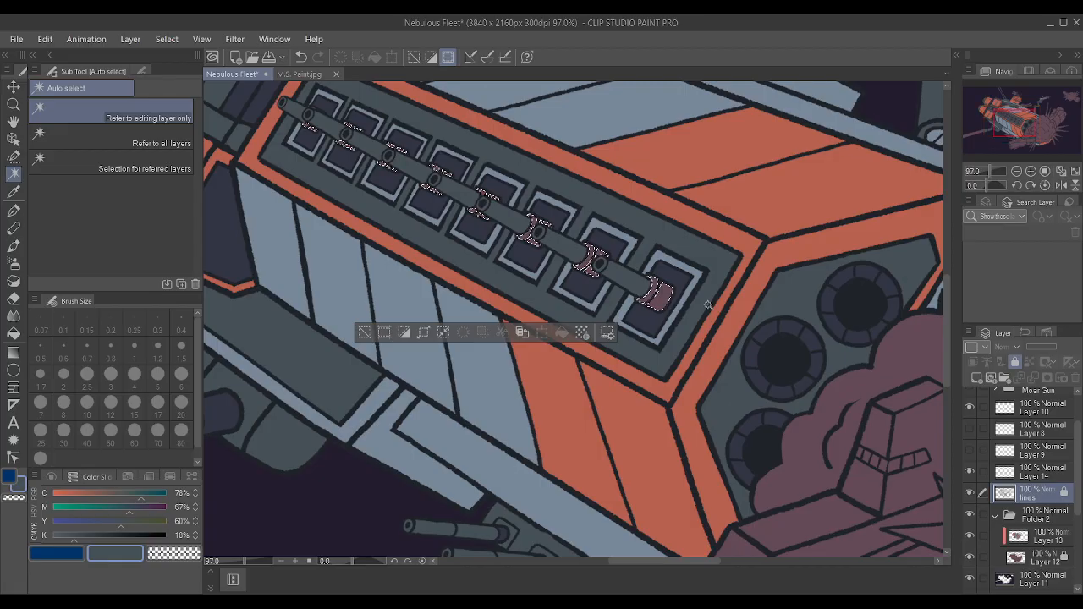
Paint the selected gun brackets slate on Layer 13 with the Textured pen enlarged to 80, and deselect.
scroll(708, 304, "up", 1)
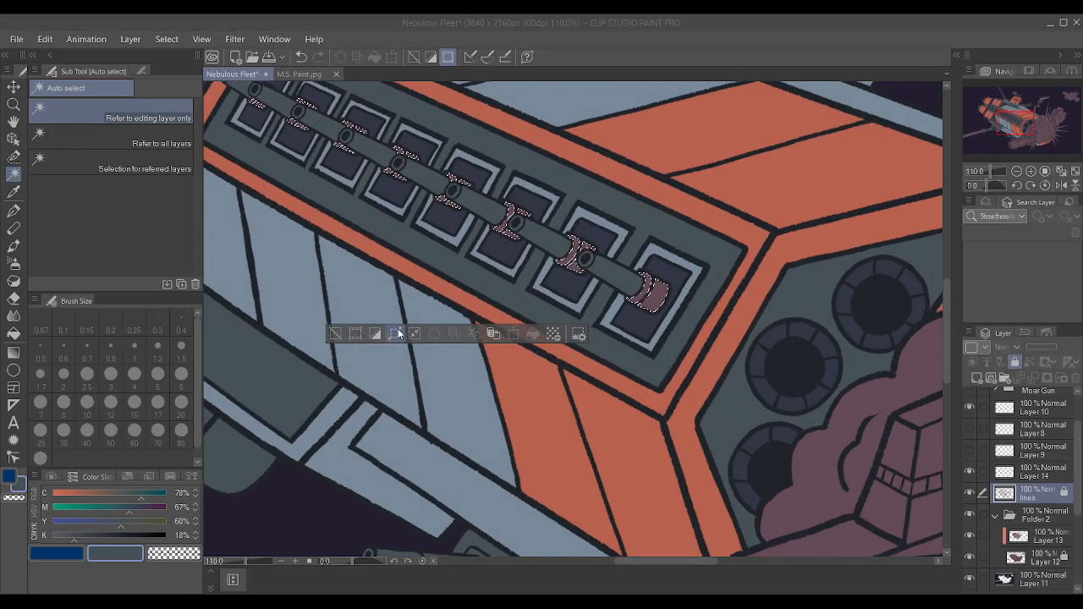
left_click(1048, 535)
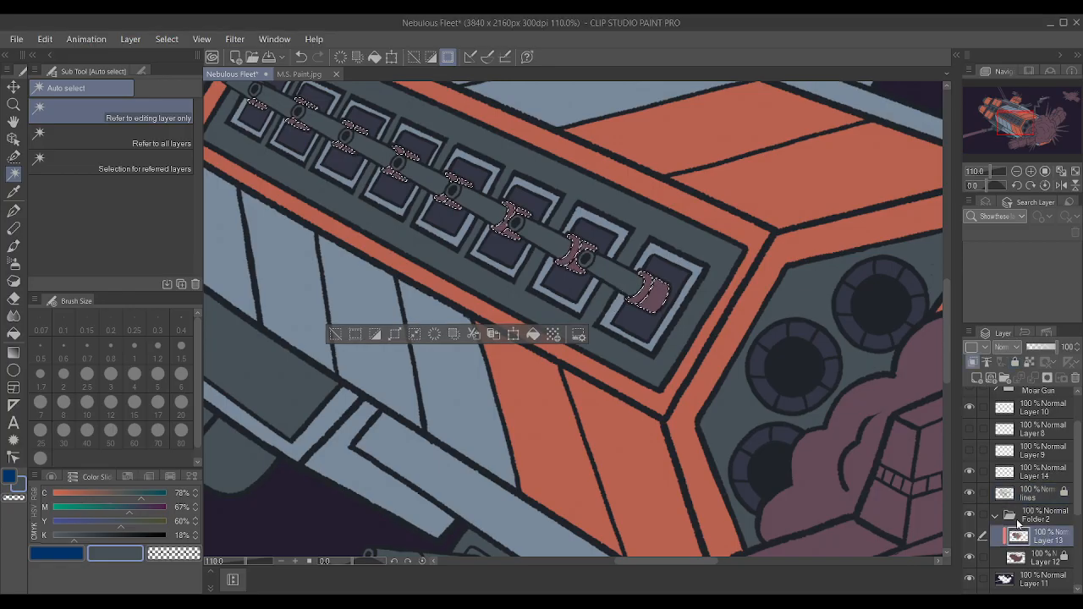
scroll(508, 226, "down", 4)
key("p")
key("bracketright")
key("bracketright")
key("bracketright")
key("bracketright")
key("bracketright")
key("bracketright")
key("bracketright")
key("bracketright")
key("bracketright")
key("bracketright")
key("bracketright")
key("bracketright")
key("bracketright")
key("bracketright")
key("bracketright")
key("bracketright")
key("bracketright")
key("bracketright")
key("bracketright")
key("bracketright")
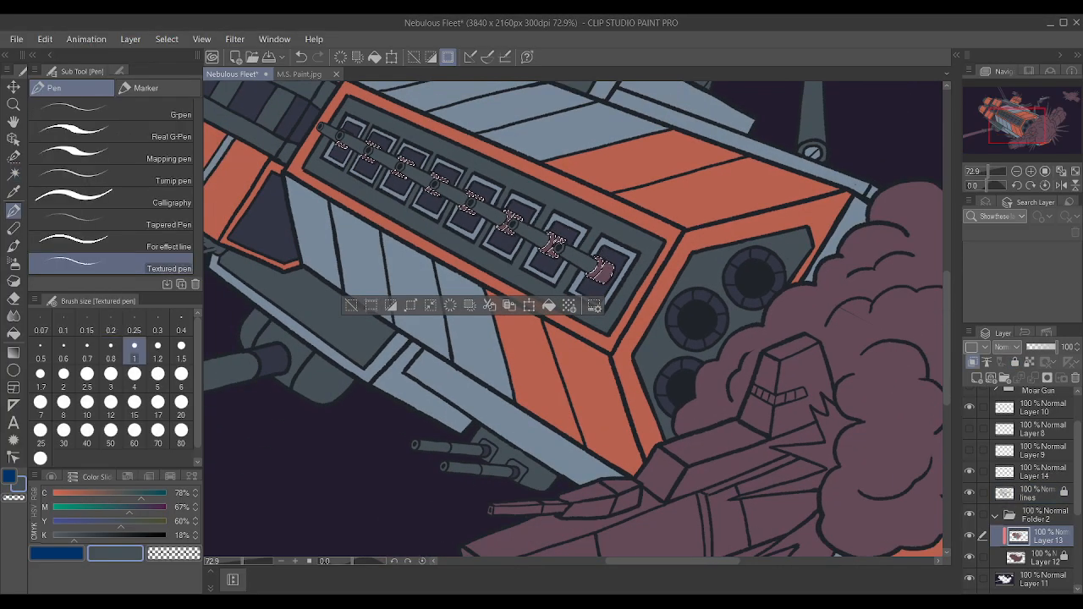
left_click_drag(690, 327, 297, 200)
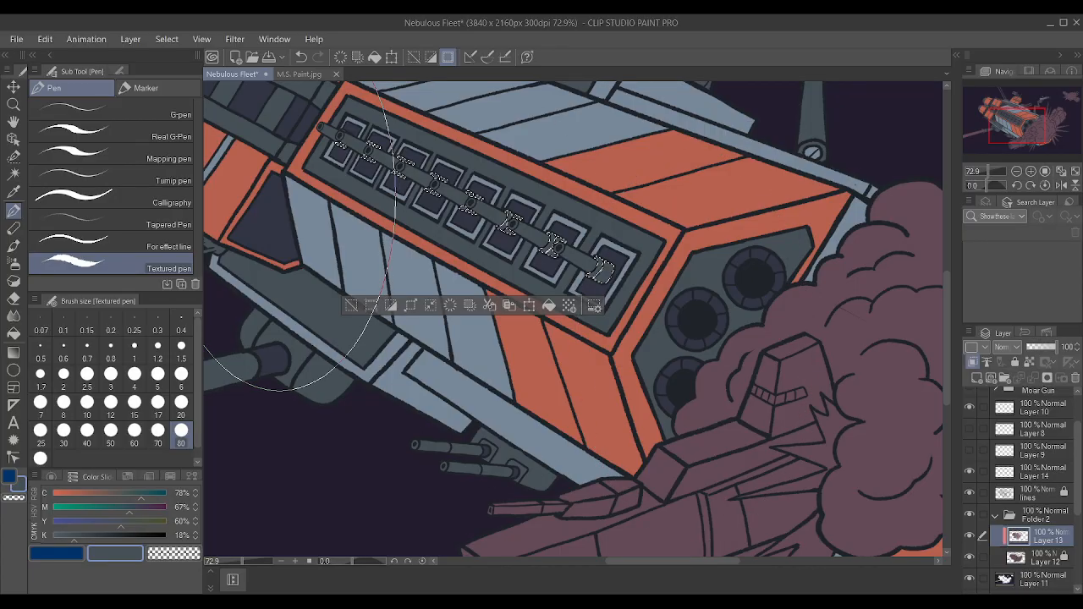
key("ctrl+d")
Reduce the pen size to 0.4 and check the recoloured brackets along the gun row up close.
scroll(675, 192, "down", 4)
scroll(347, 141, "up", 4)
scroll(584, 241, "up", 6)
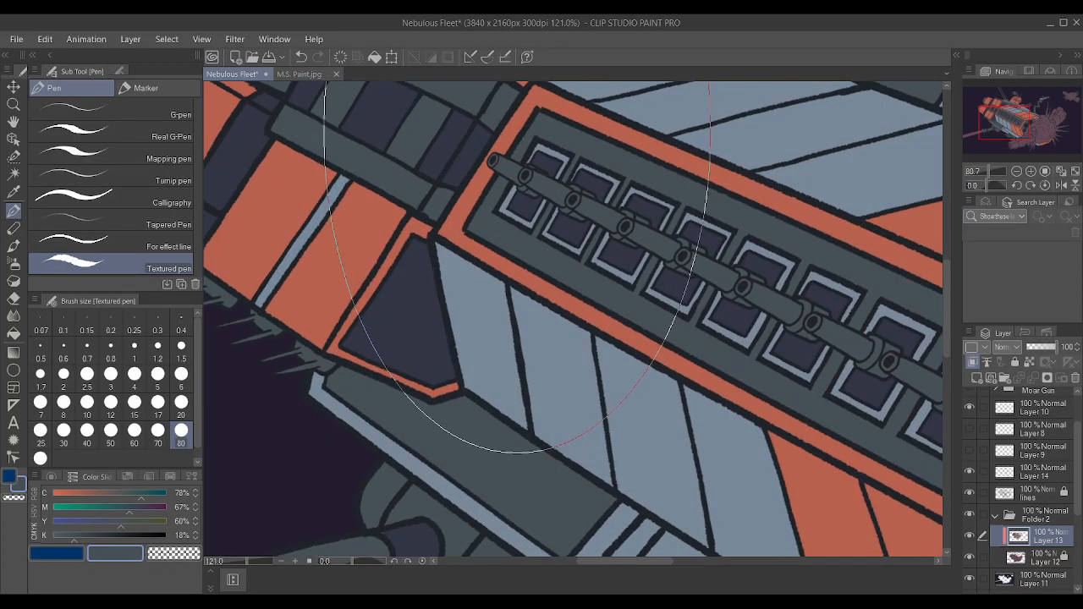
key("bracketleft")
key("bracketleft")
key("bracketleft")
key("bracketleft")
key("bracketleft")
key("bracketleft")
key("bracketleft")
key("bracketleft")
key("bracketleft")
key("bracketleft")
key("bracketleft")
key("bracketleft")
key("bracketleft")
key("bracketleft")
key("bracketleft")
key("bracketleft")
key("bracketleft")
key("bracketleft")
key("bracketleft")
key("bracketleft")
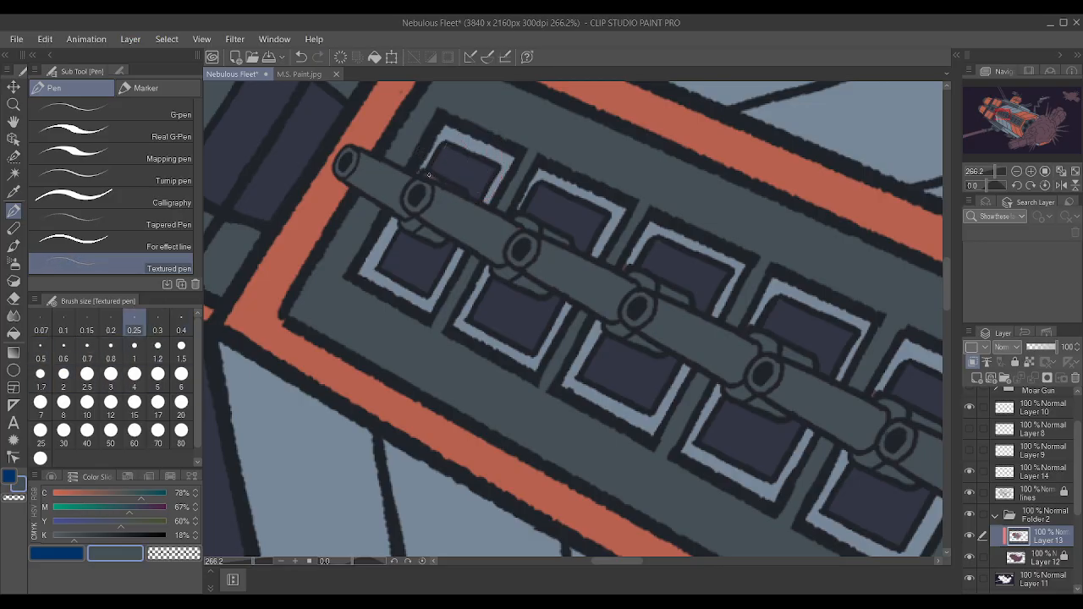
key("bracketright")
key("bracketright")
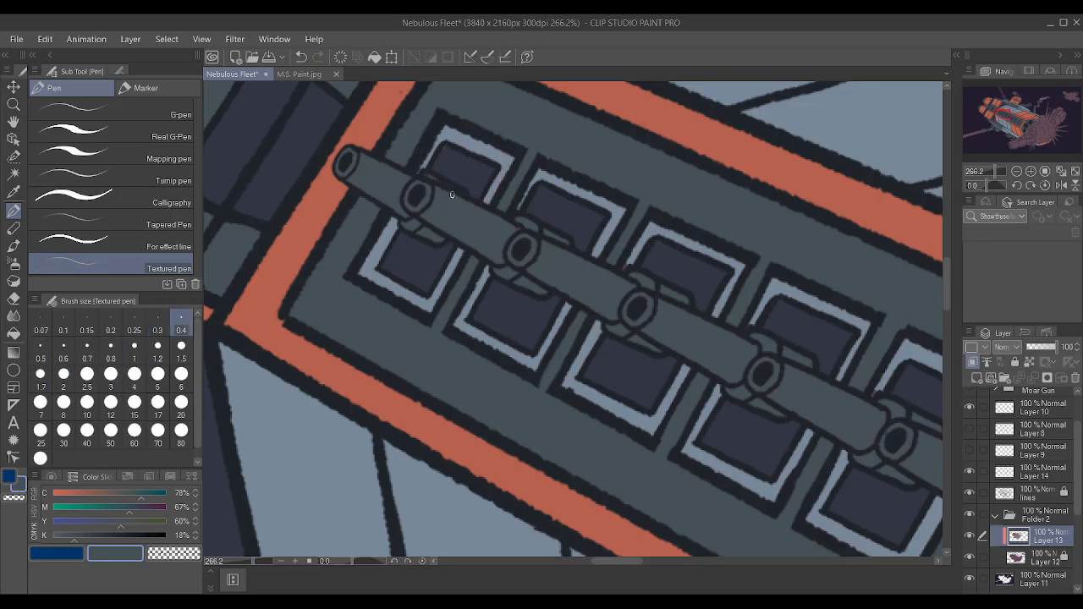
scroll(419, 186, "down", 5)
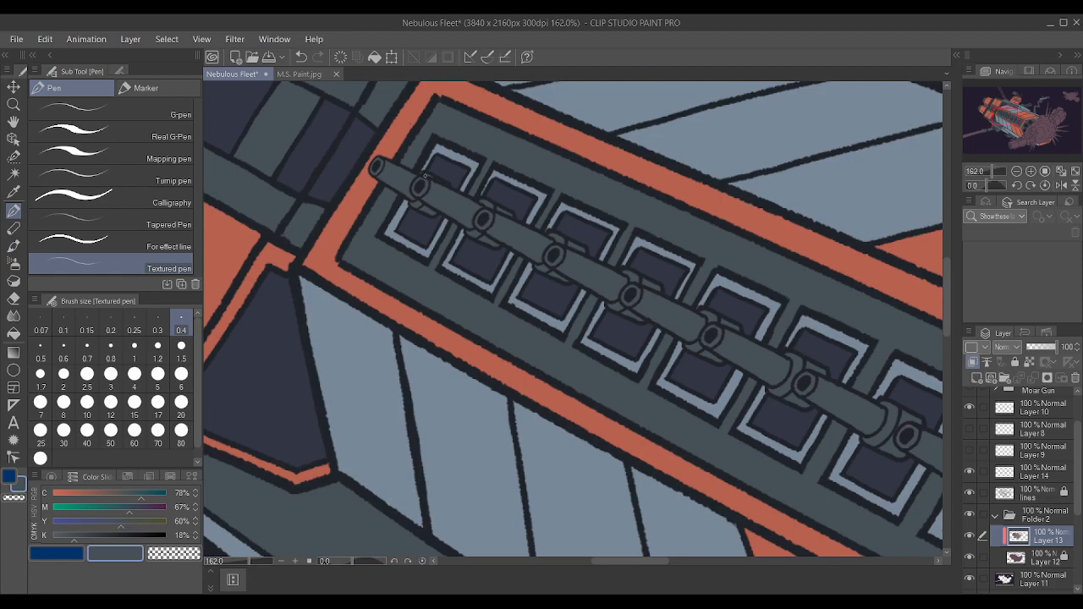
scroll(565, 212, "up", 4)
scroll(565, 212, "up", 2)
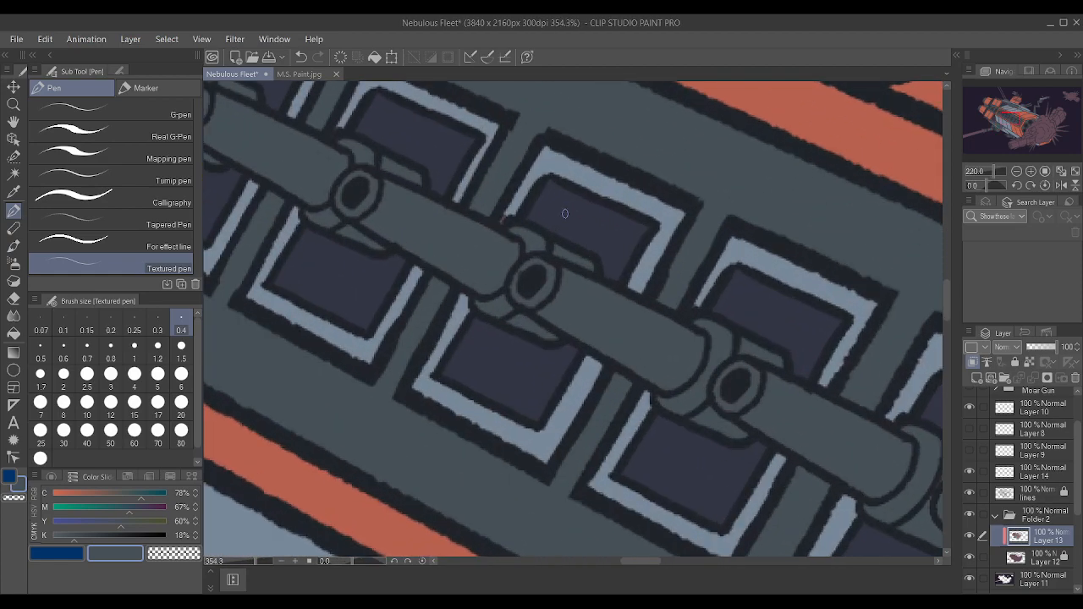
Sample grey-blue from a gun port frame and review the frames and the side panel within the whole ship.
left_click(526, 195, "alt")
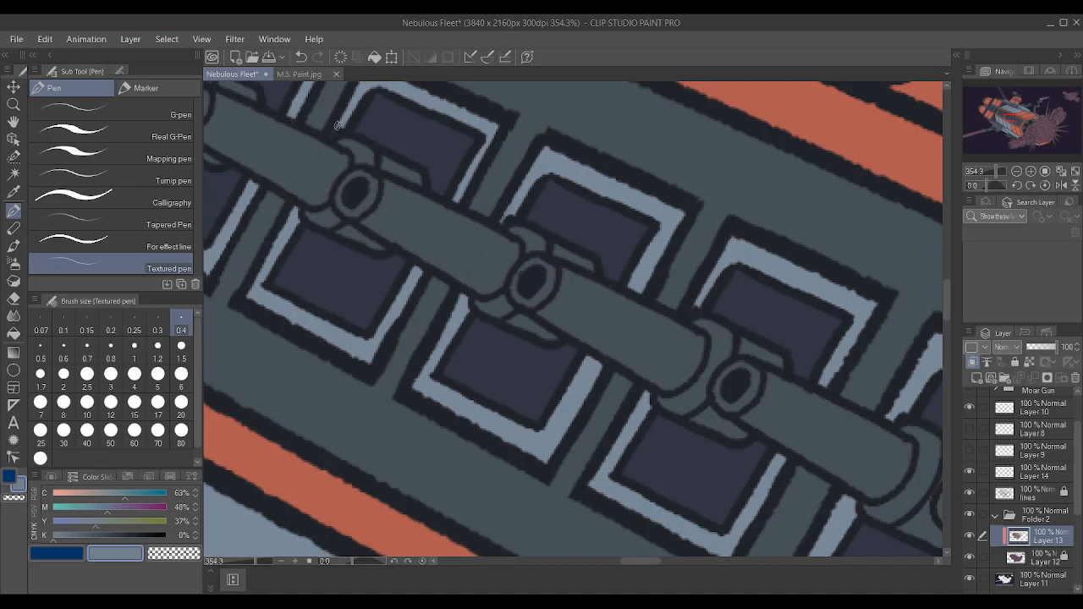
scroll(526, 354, "down", 2)
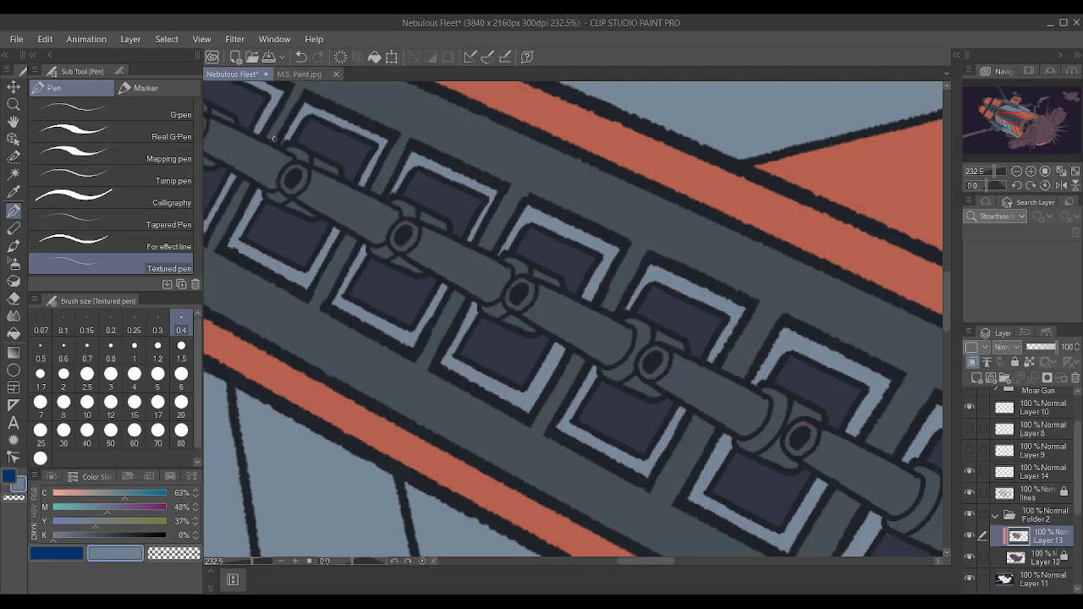
scroll(274, 136, "up", 2)
scroll(498, 191, "down", 6)
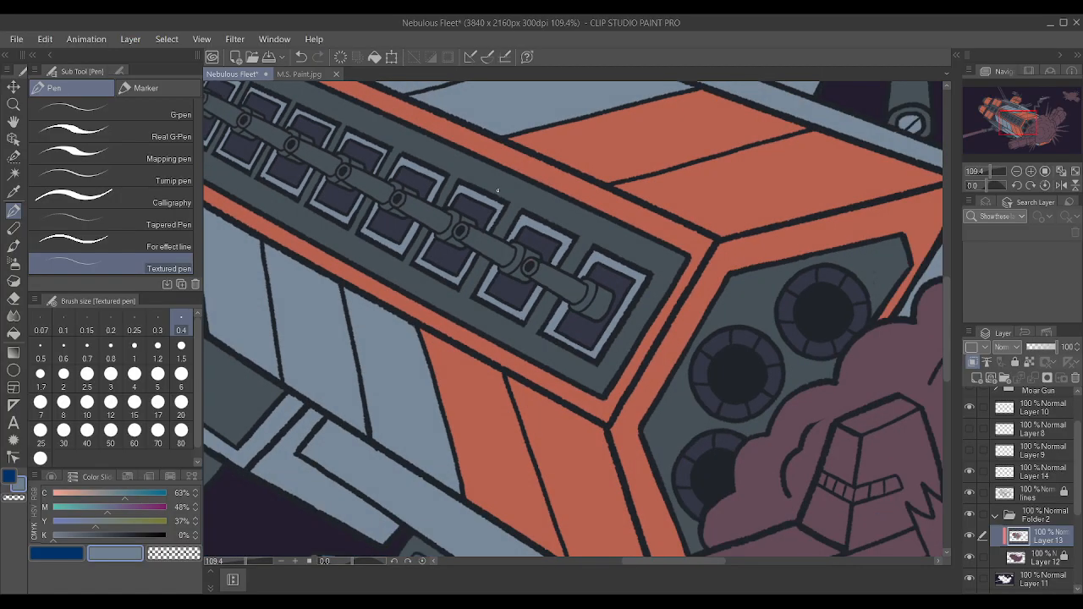
scroll(498, 191, "down", 5)
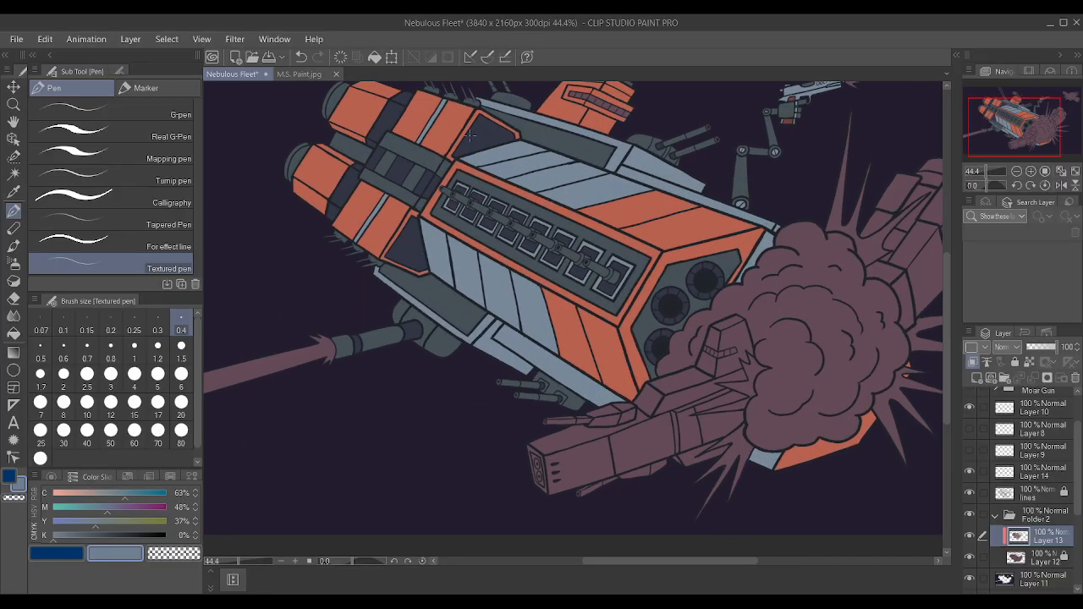
scroll(470, 135, "up", 1)
scroll(469, 136, "down", 5)
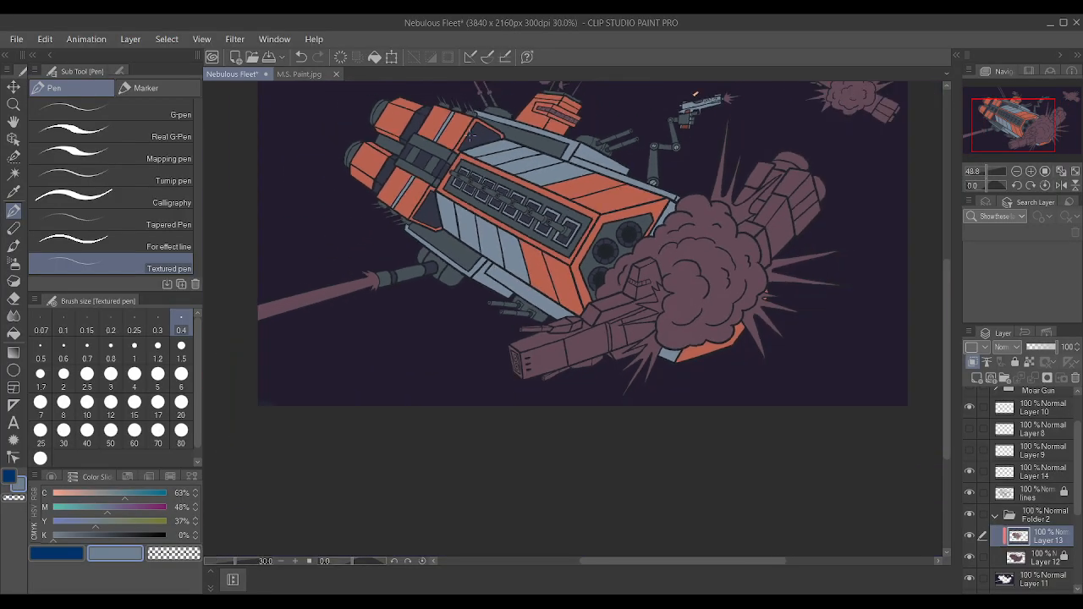
scroll(477, 91, "up", 5)
scroll(551, 153, "up", 2)
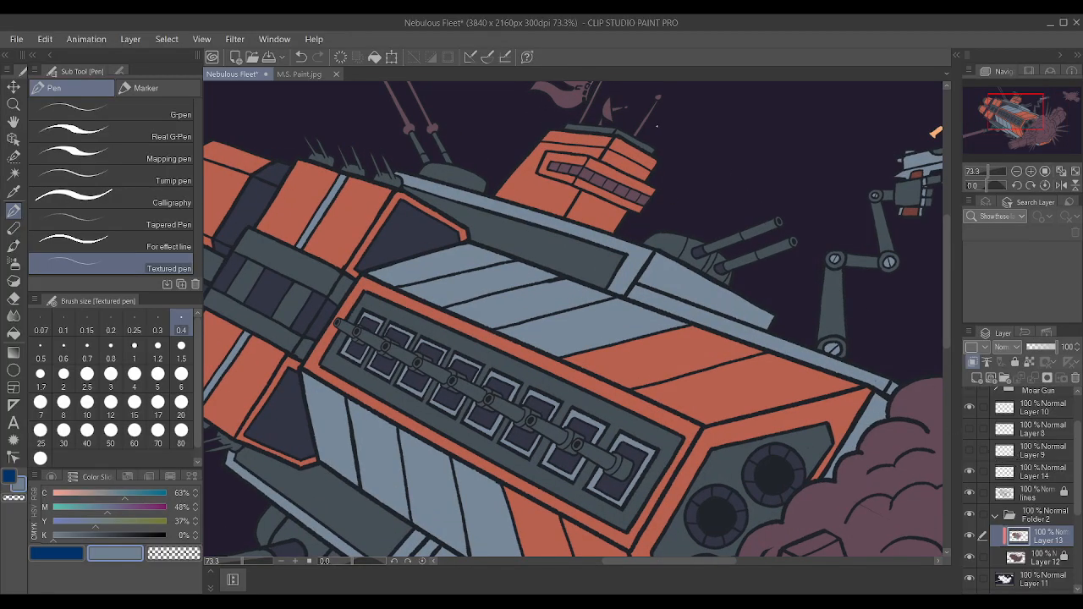
Paint the ball-tipped antenna on the command tower's roof grey-blue, with the pen enlarged to 0.7.
scroll(658, 126, "down", 3)
scroll(669, 135, "up", 4)
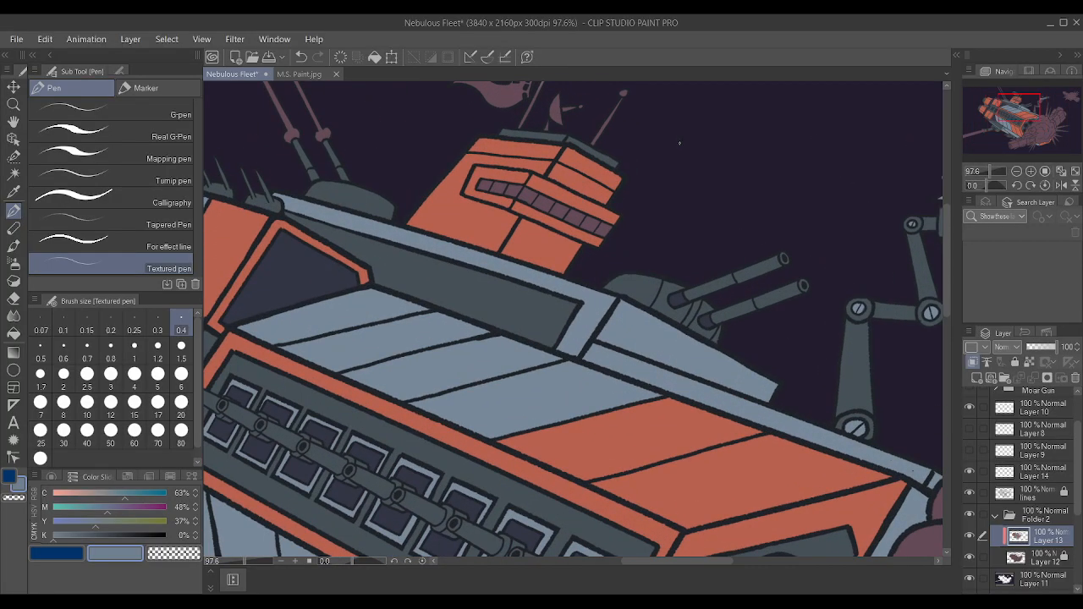
scroll(497, 404, "down", 3)
scroll(537, 292, "up", 4)
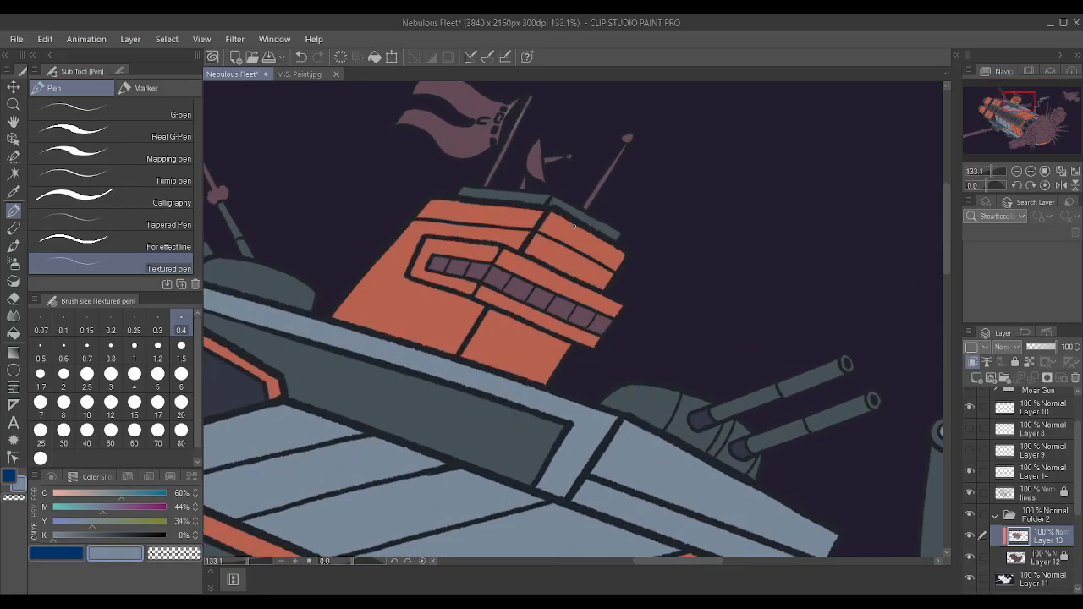
scroll(541, 97, "down", 2)
scroll(559, 135, "up", 5)
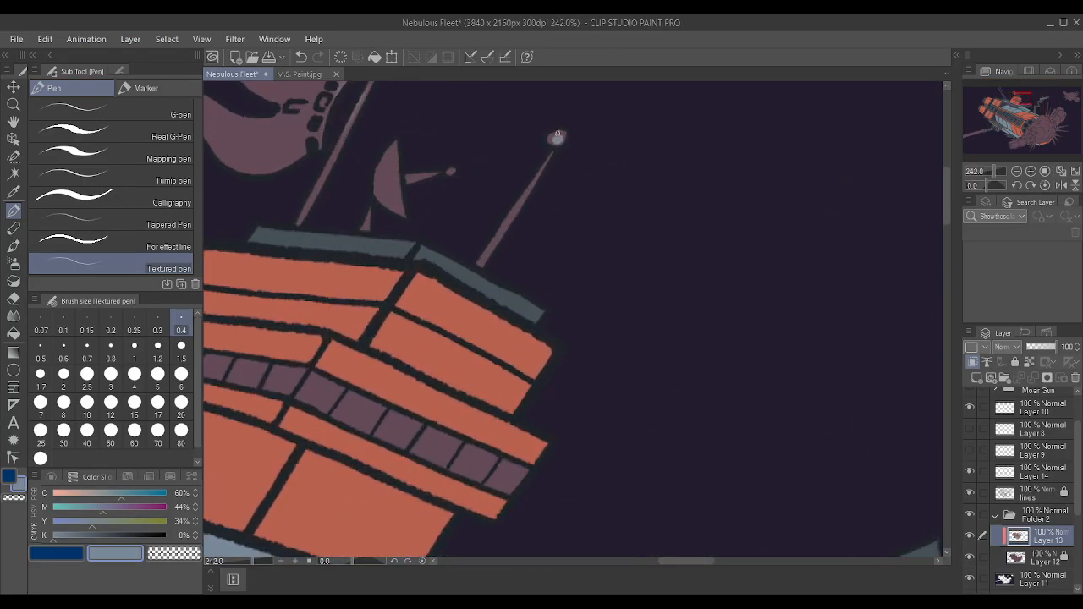
key("bracketright")
key("bracketright")
key("bracketright")
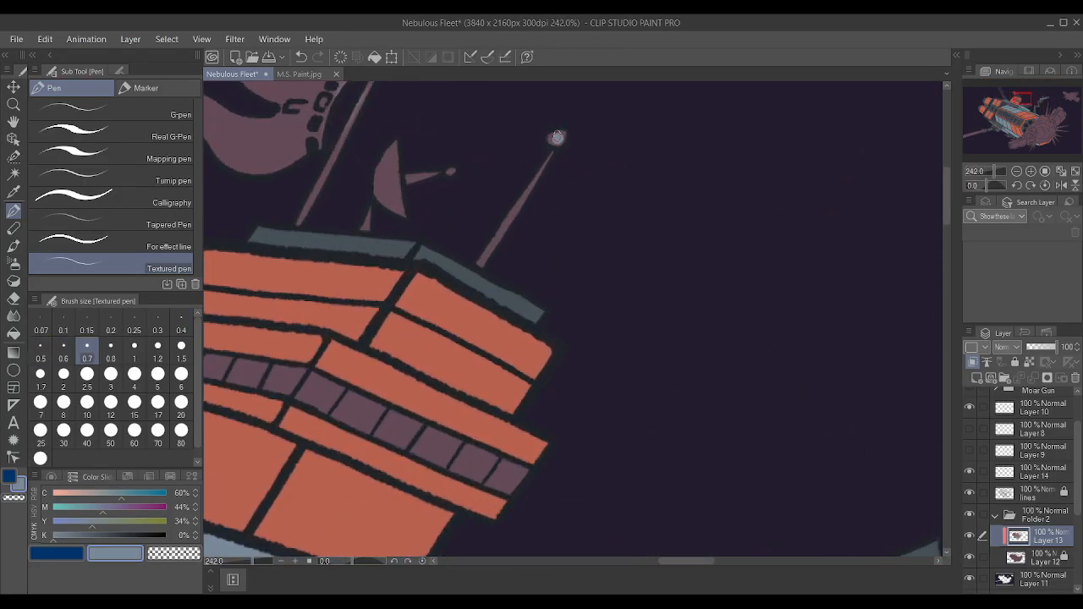
left_click_drag(479, 266, 532, 184)
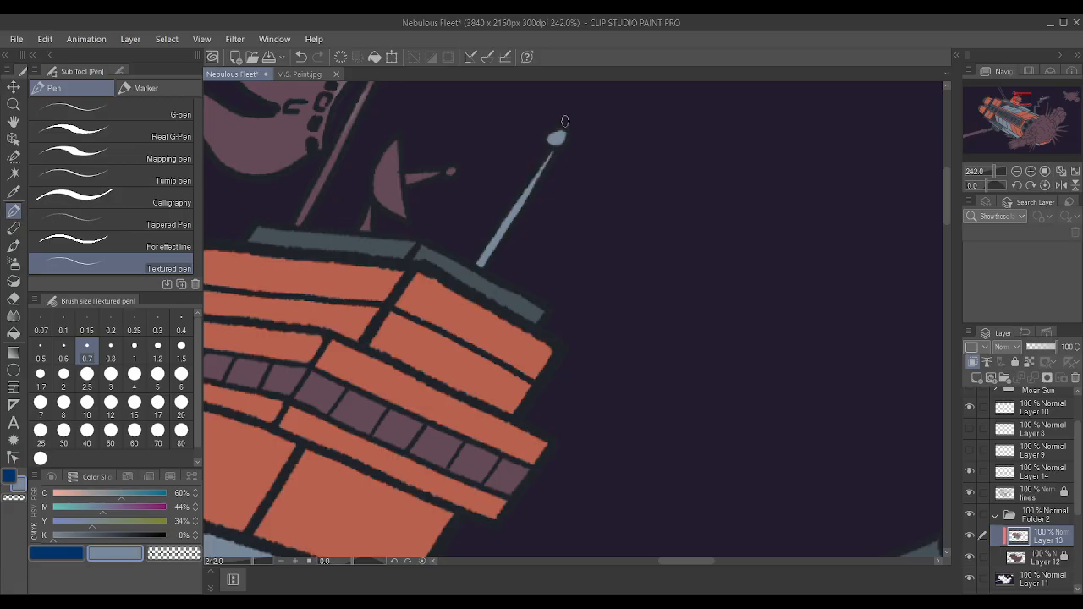
Paint the satellite dish on the tower roof grey-blue, including its support and feed arm.
mouse_move(392, 204)
left_mouse_down()
mouse_move(392, 154)
mouse_move(380, 173)
left_mouse_up()
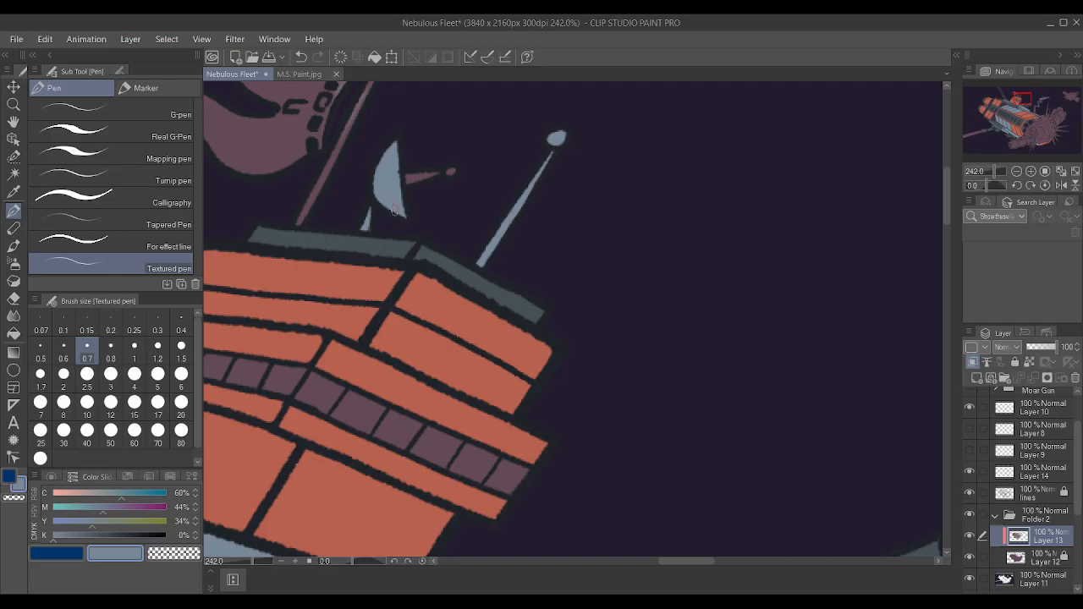
left_click_drag(413, 178, 430, 174)
scroll(426, 162, "down", 3)
scroll(382, 245, "up", 2)
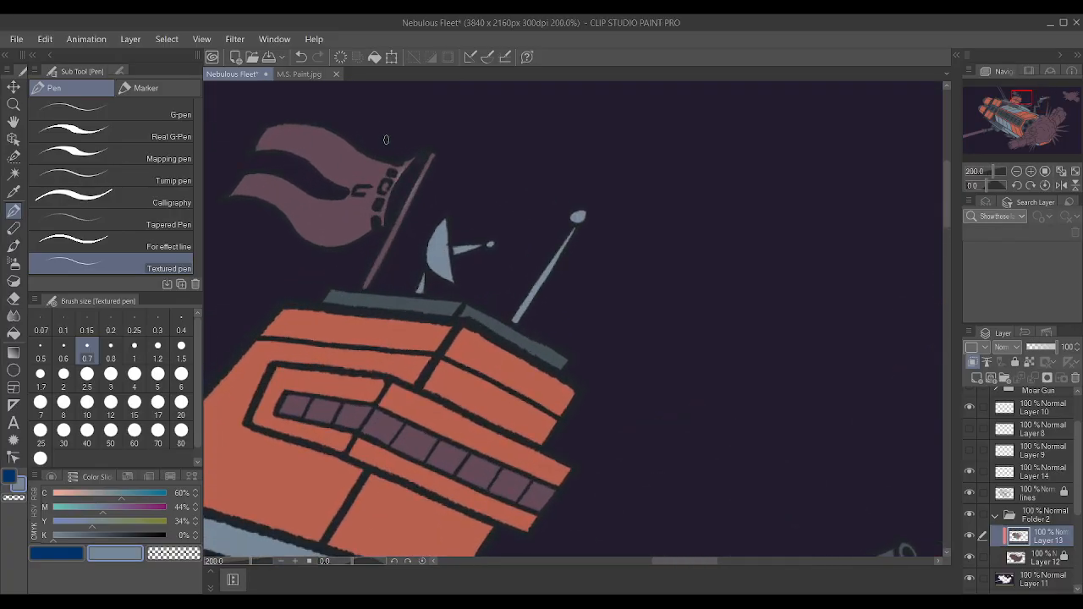
Paint the flagpole on the command tower's roof grey-blue along its whole length.
scroll(385, 138, "up", 1)
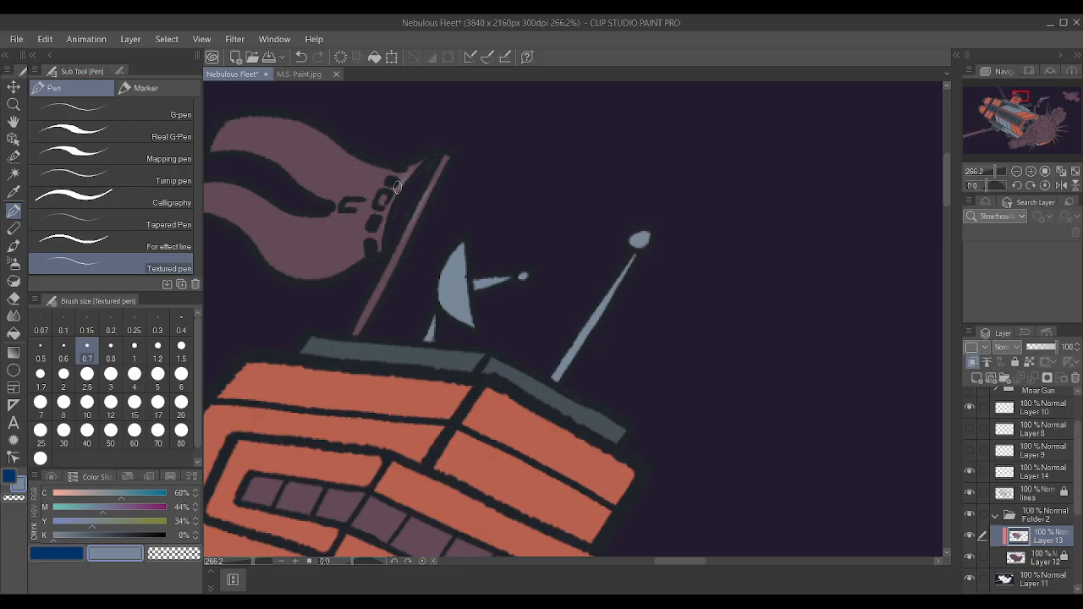
left_click_drag(355, 333, 446, 154)
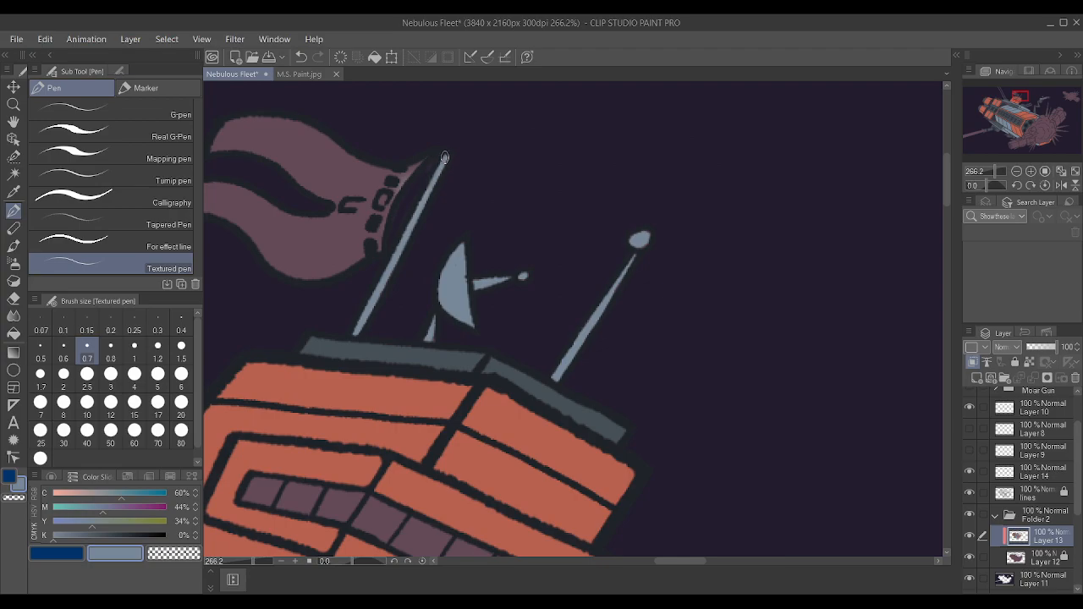
scroll(440, 163, "up", 2)
Sample the dark purple background and inspect the gap between flag and pole, trying Layer 11 and Layer 13 as the active layer.
left_click(411, 107, "alt")
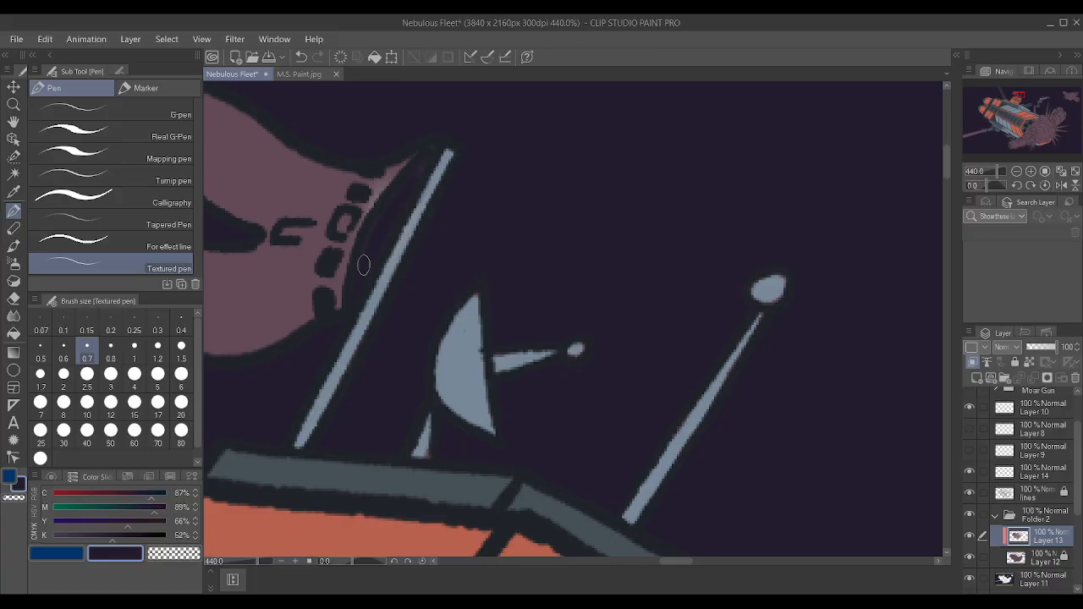
left_click(1027, 587)
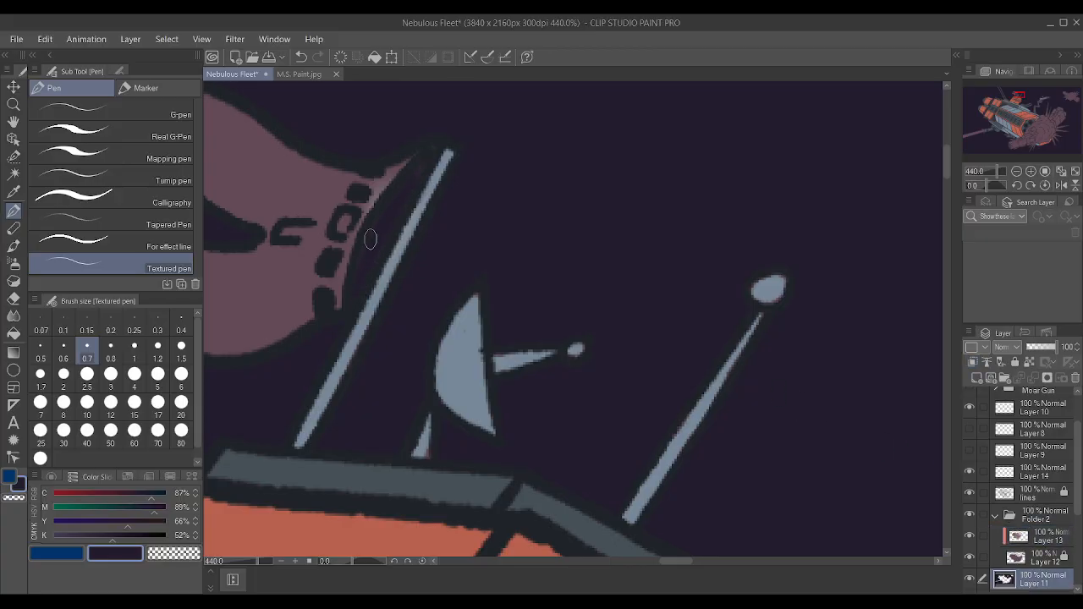
scroll(582, 215, "down", 2)
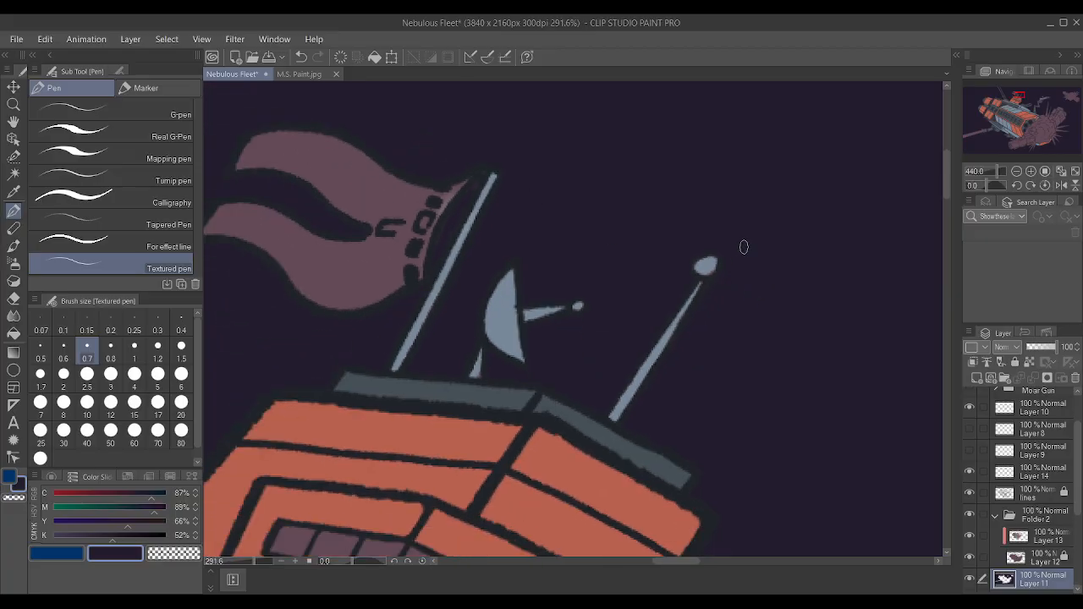
scroll(744, 247, "down", 1)
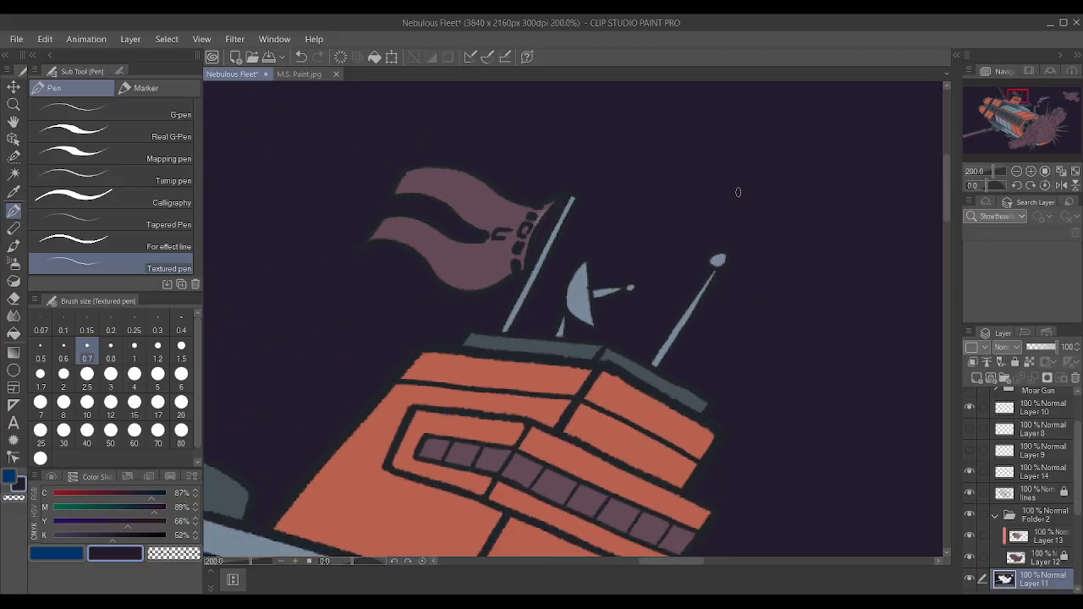
scroll(513, 174, "up", 5)
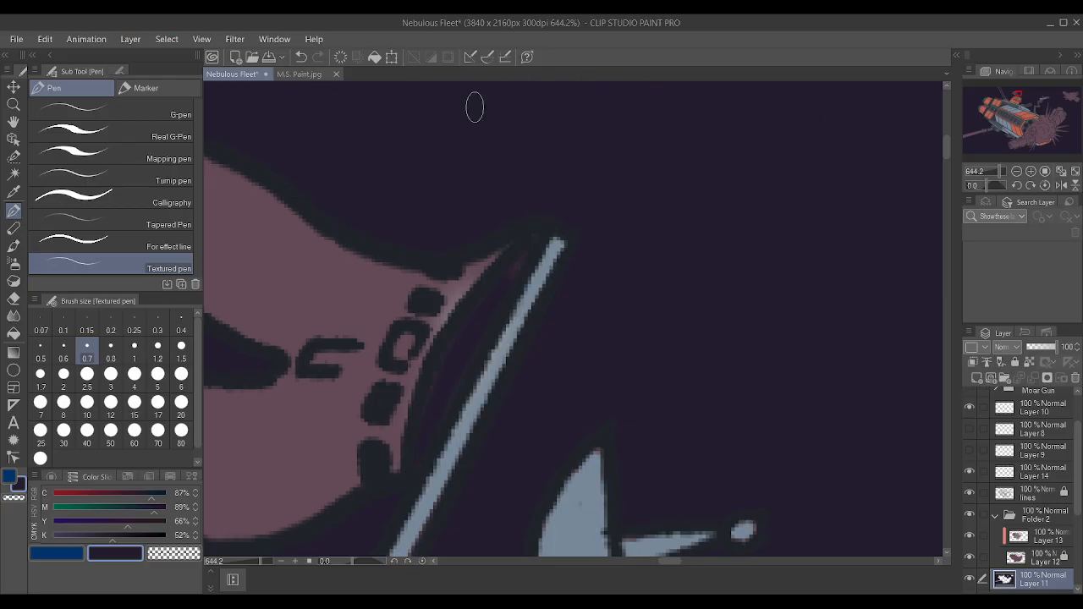
scroll(588, 311, "up", 1)
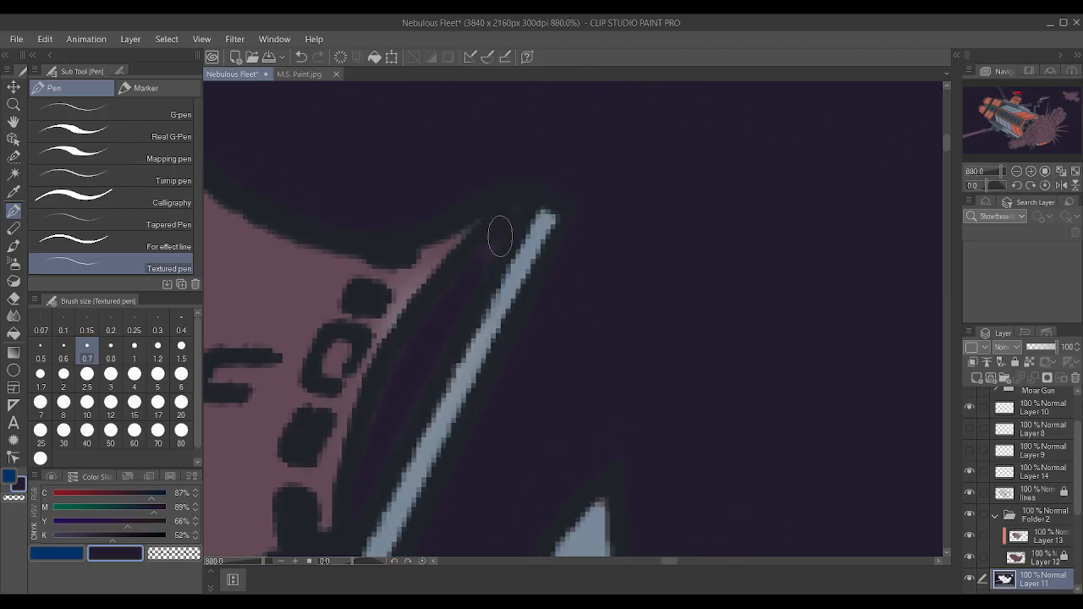
left_click(1040, 535)
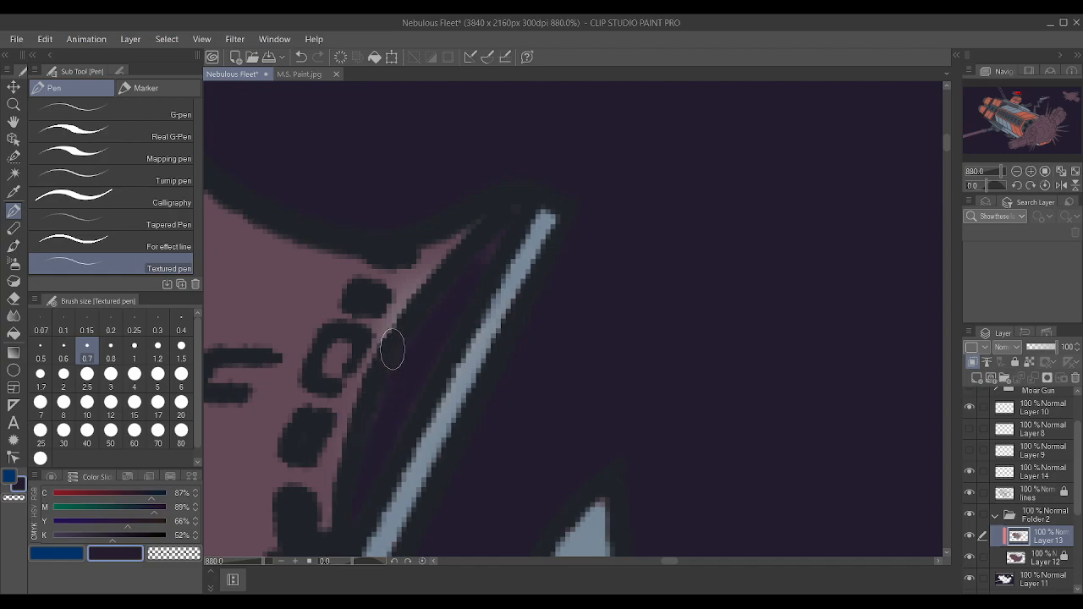
scroll(395, 352, "down", 1)
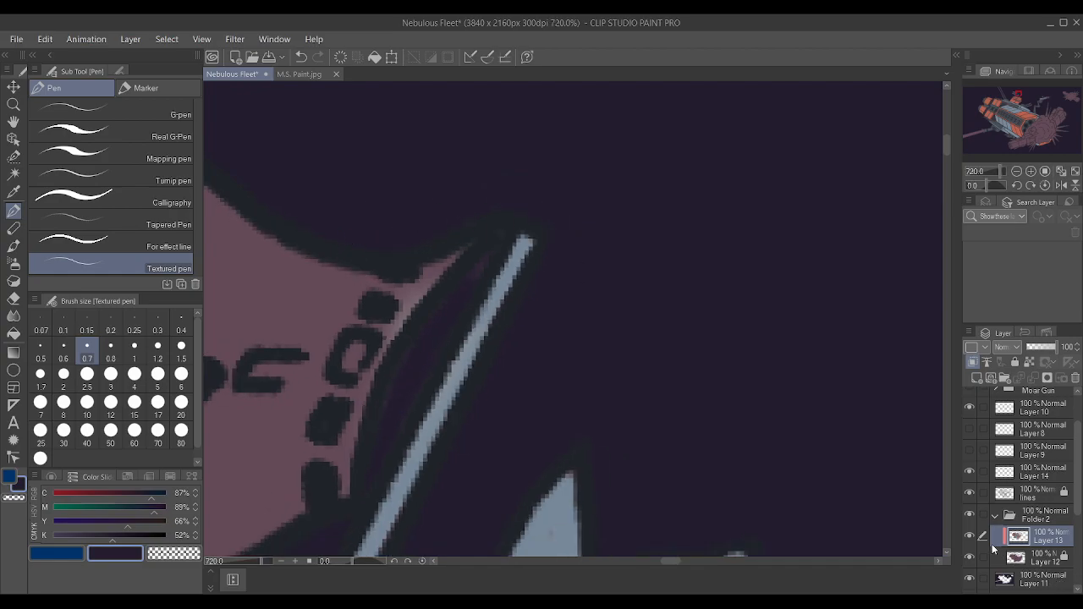
Toggle the visibility of Layer 13, Layer 12 and Layer 11 to check which one holds the colour around the flagpole.
left_click(970, 535)
left_click(970, 534)
left_click(973, 557)
left_click(971, 558)
left_click(970, 557)
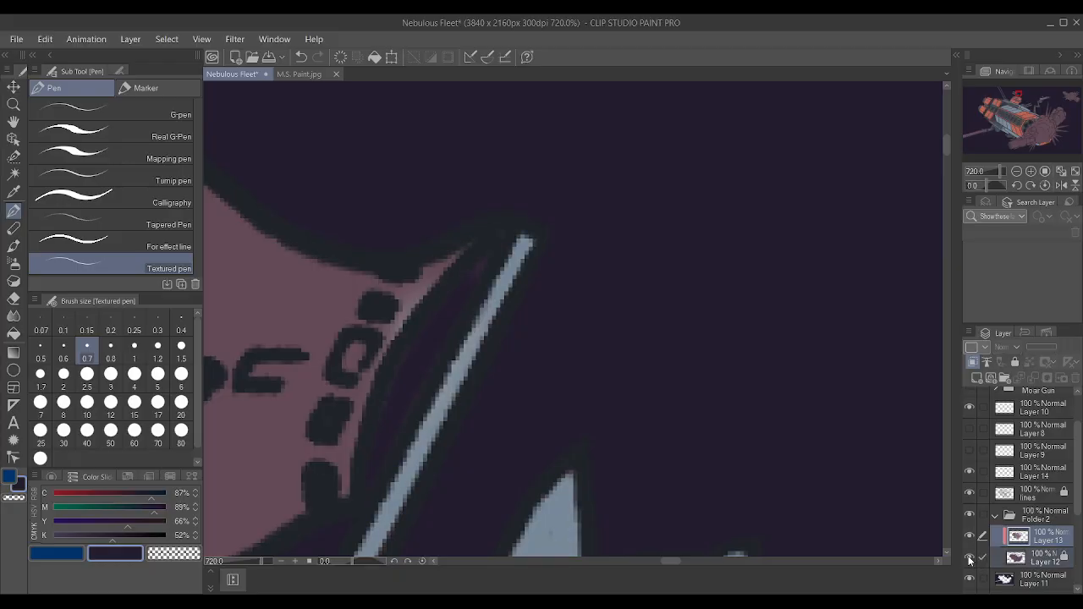
left_click(970, 578)
left_click(970, 578)
Unlock Layer 12, switch its draft setting on and back off, and clip it to the layer below.
left_click(1044, 584)
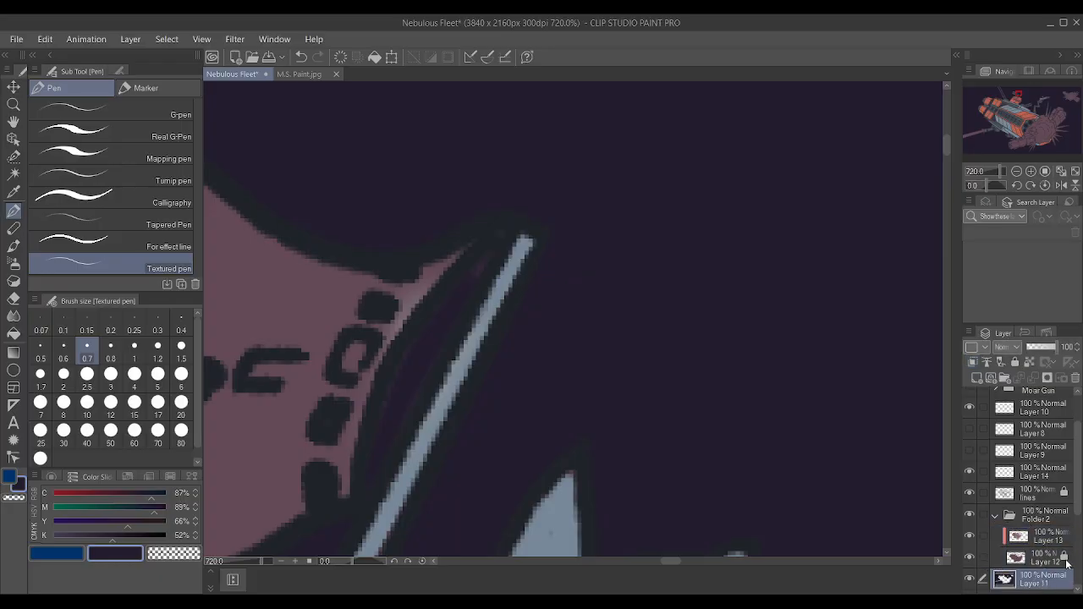
left_click(1016, 558)
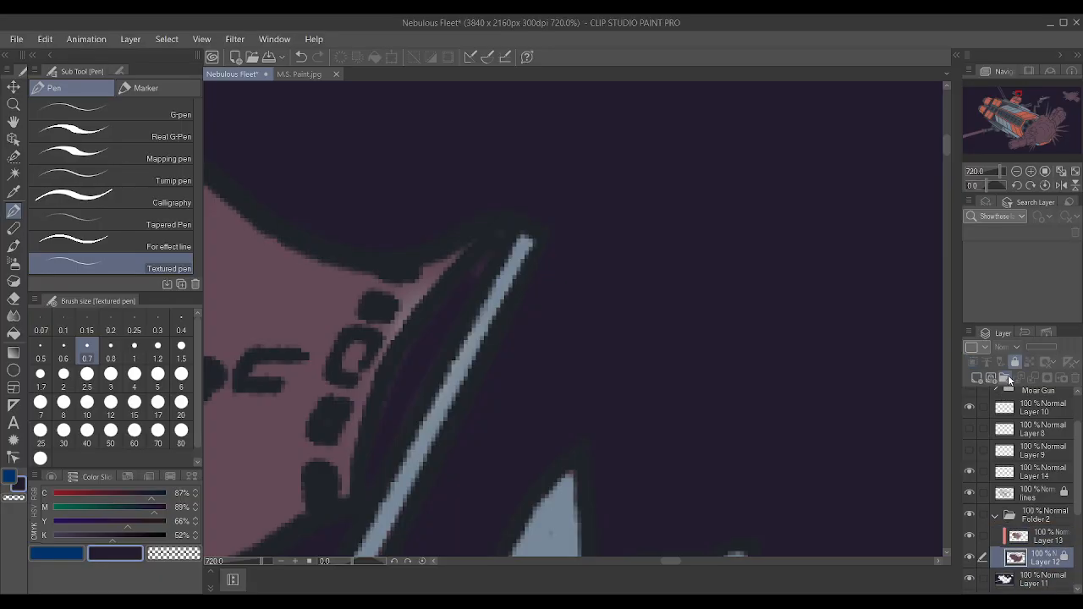
scroll(910, 369, "up", 1)
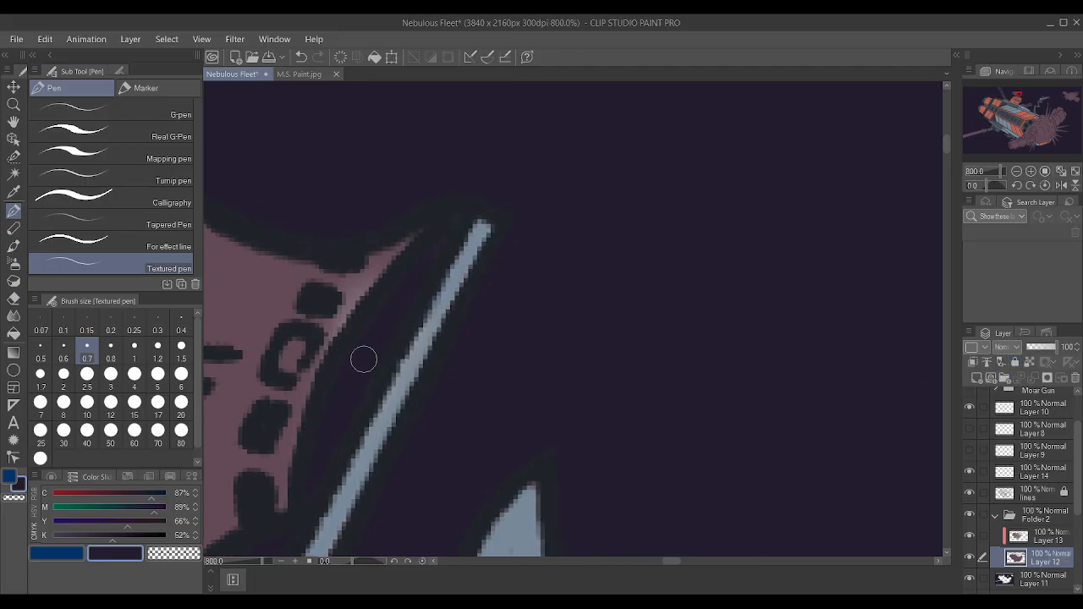
left_click(1007, 363)
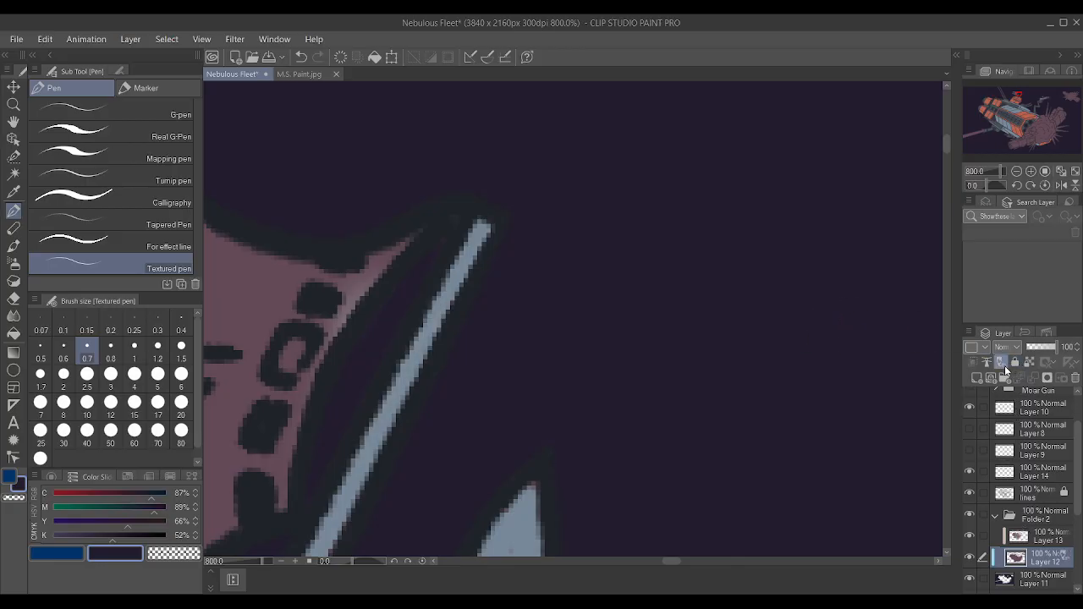
left_click(1004, 365)
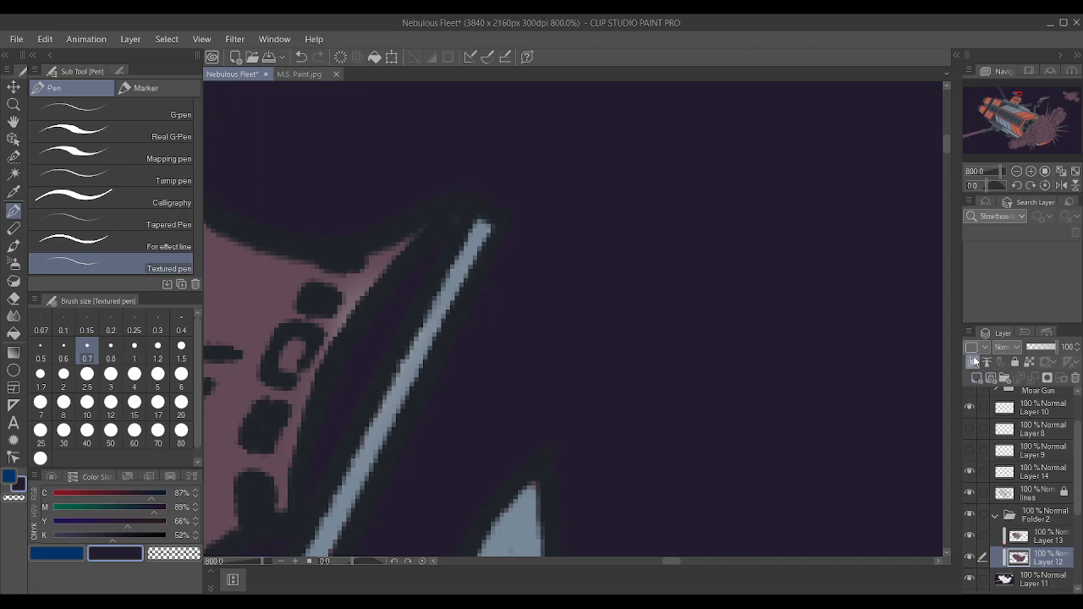
Review the colours of the whole ship, tower and gun arm, and examine the smaller ship and explosion that are still mauve.
scroll(637, 246, "down", 10)
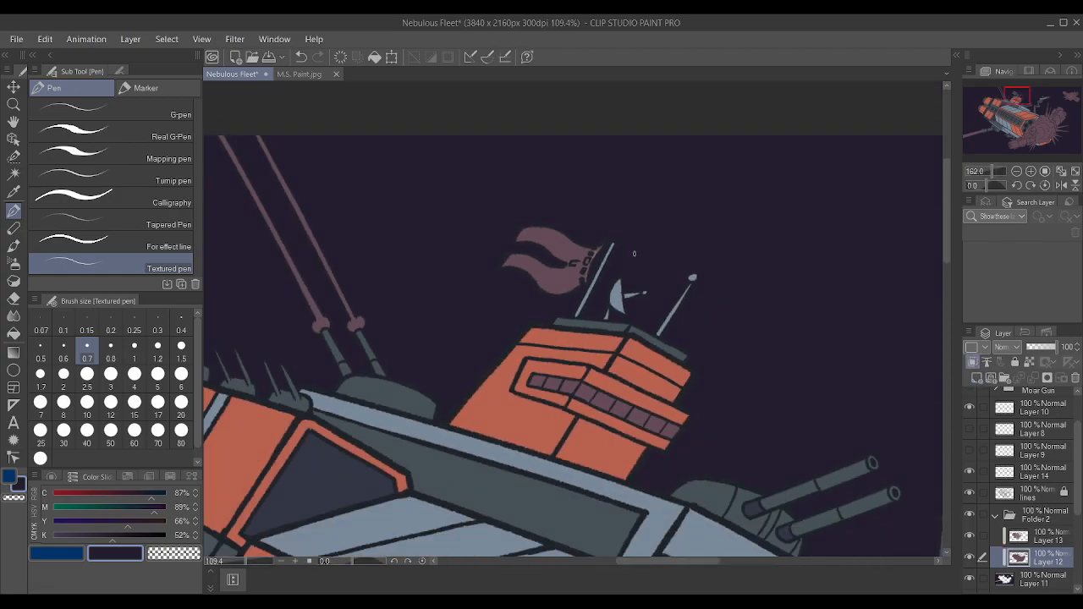
scroll(634, 253, "down", 4)
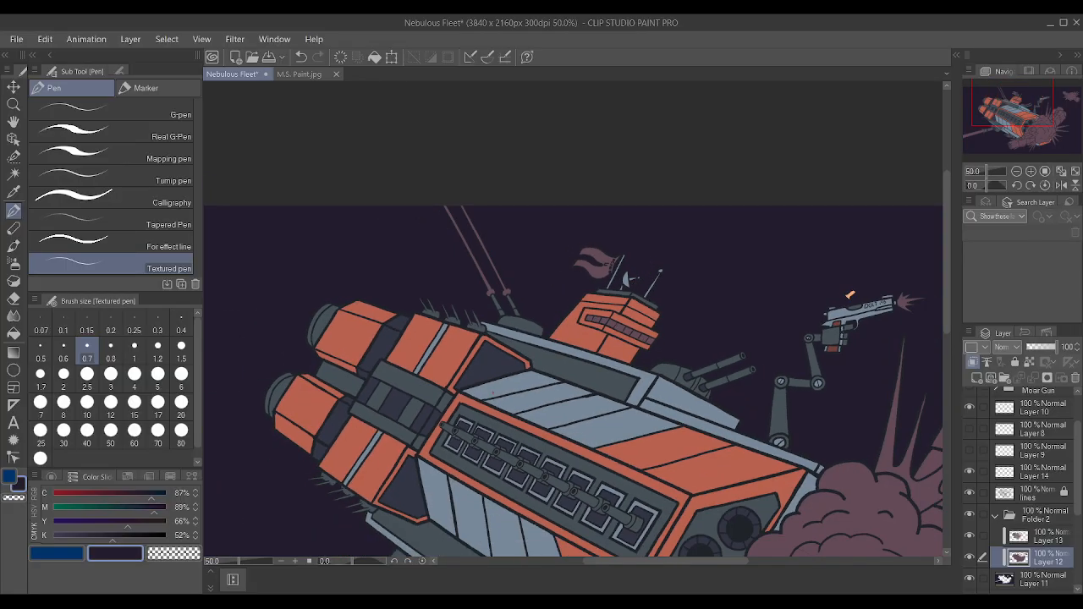
scroll(836, 479, "down", 3)
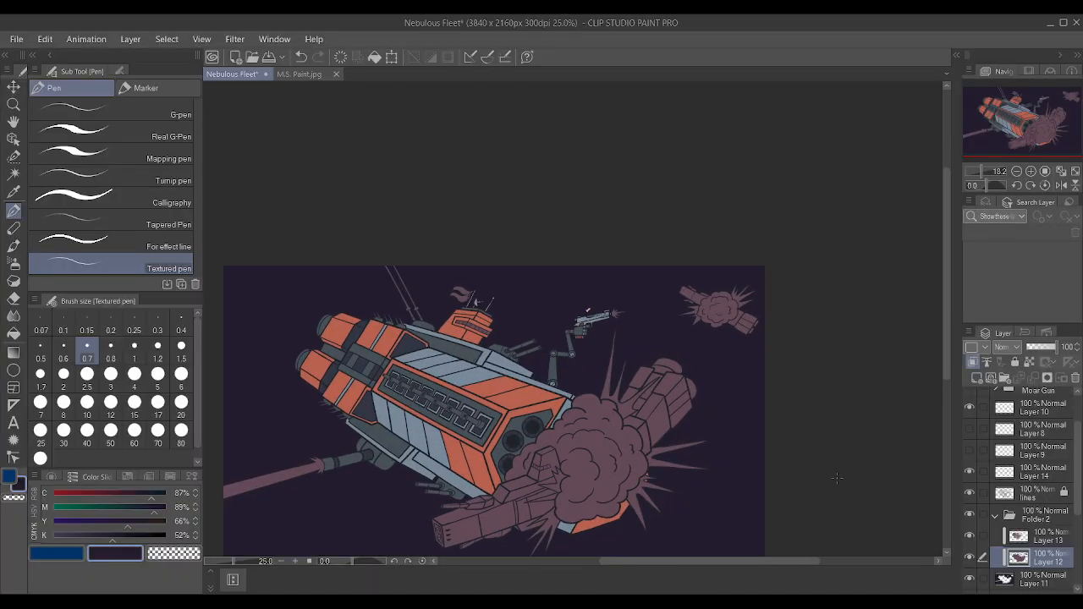
scroll(810, 448, "up", 3)
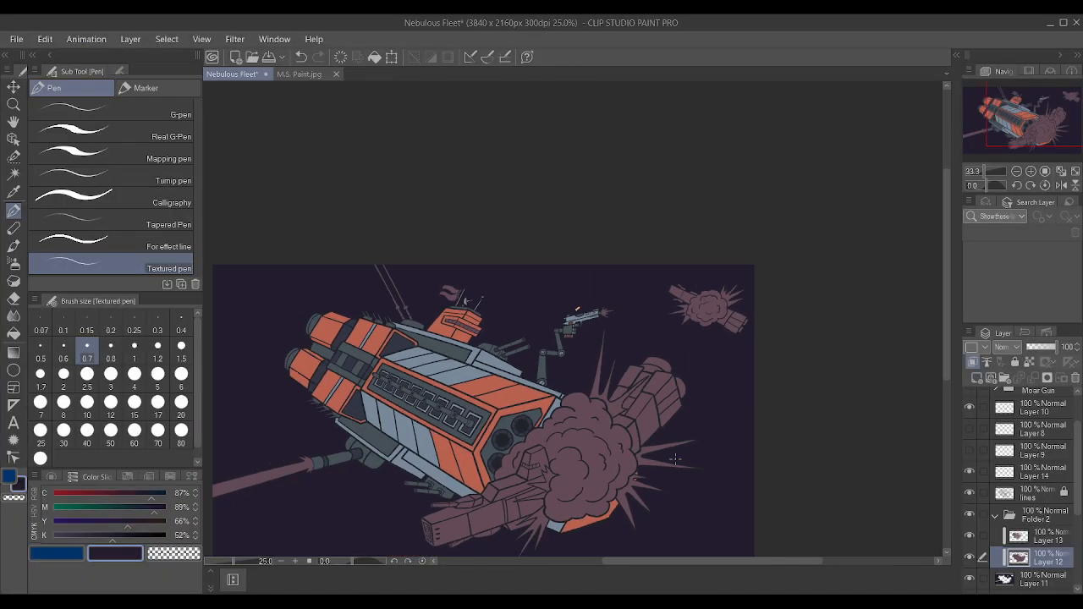
scroll(351, 457, "down", 2, "shift")
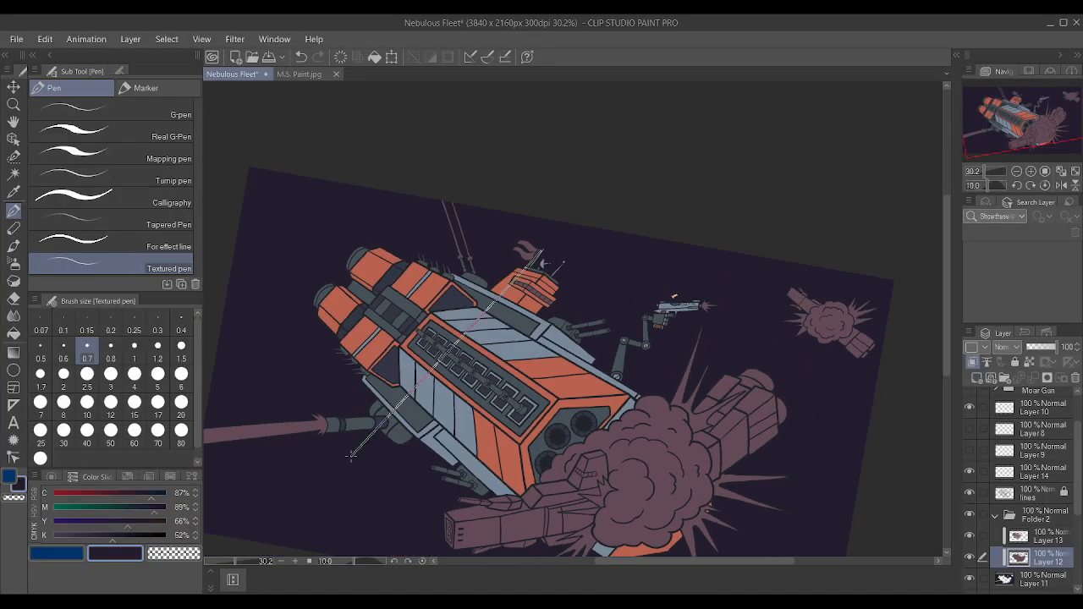
scroll(350, 457, "up", 2, "shift")
scroll(350, 457, "down", 1, "shift")
scroll(350, 457, "up", 1, "shift")
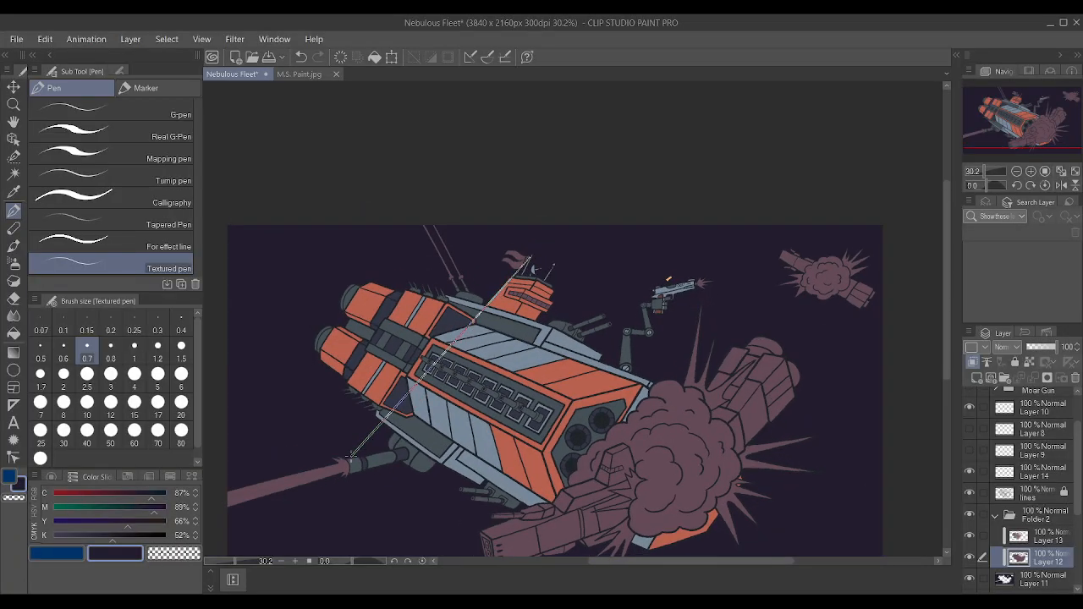
scroll(351, 457, "down", 1, "shift")
scroll(351, 457, "up", 1, "shift")
scroll(620, 262, "up", 3)
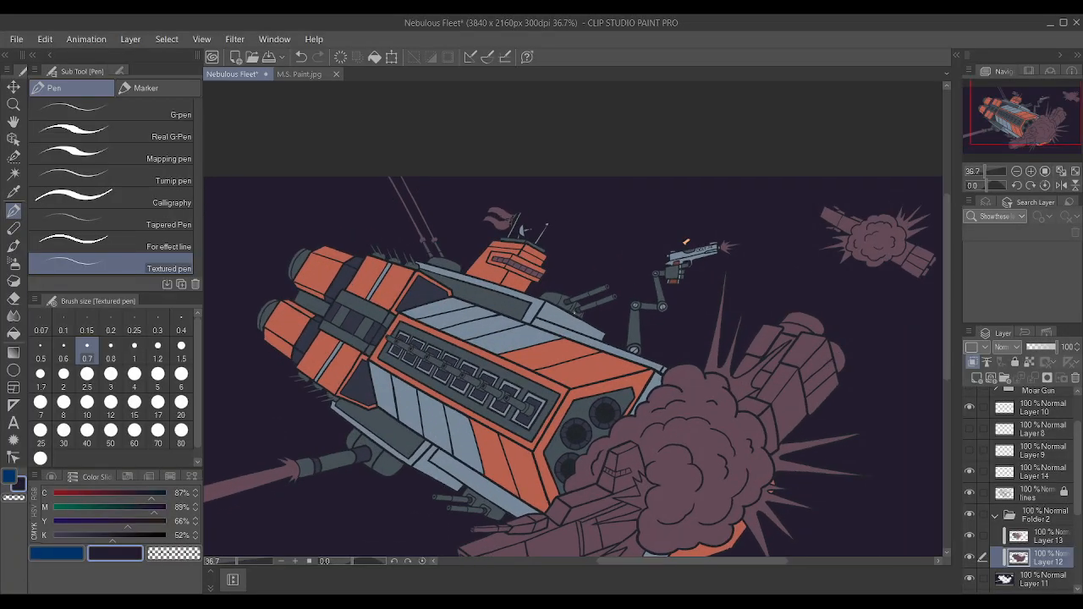
scroll(620, 262, "up", 3)
scroll(677, 254, "down", 5)
scroll(897, 214, "up", 2)
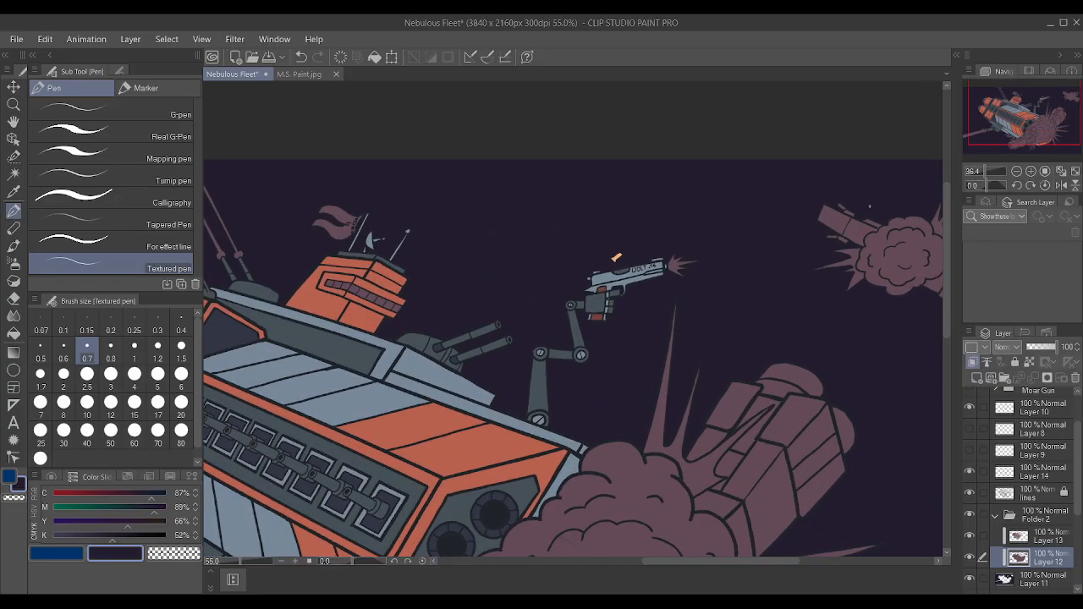
scroll(897, 220, "down", 2)
scroll(897, 220, "down", 3)
scroll(860, 484, "up", 6)
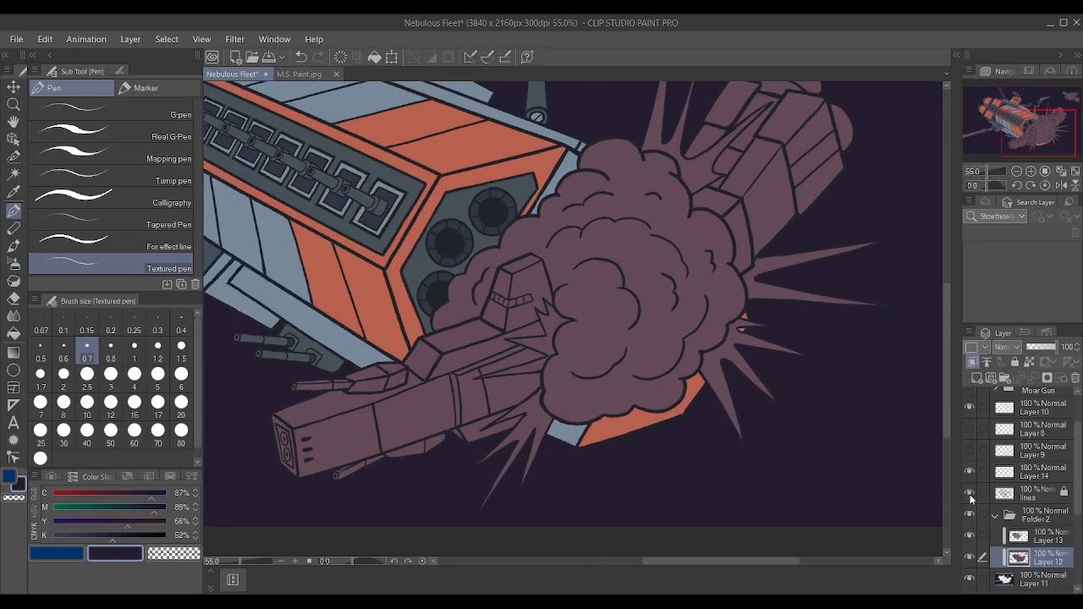
Make Layer 14 the active layer and switch to the Auto select tool that refers to the editing layer only.
left_click(1038, 496)
scroll(610, 443, "down", 1)
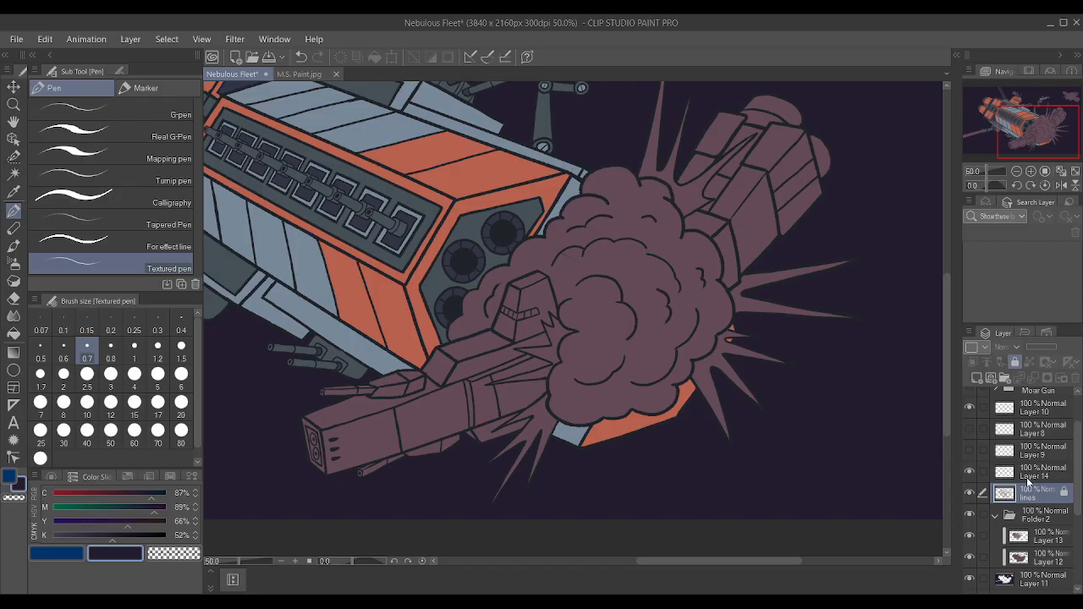
left_click(1029, 477)
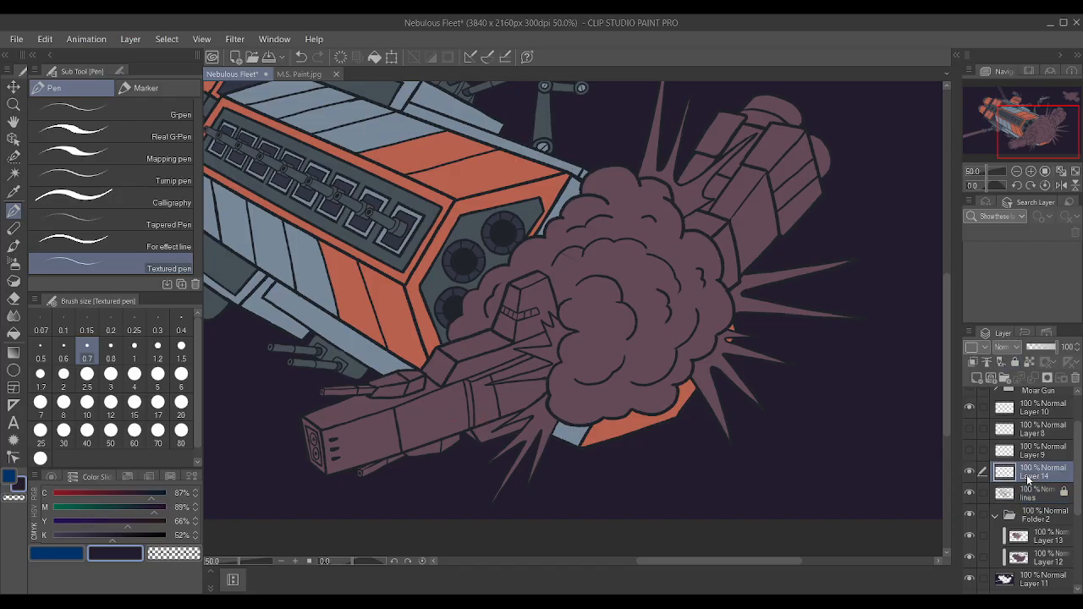
left_click(13, 174)
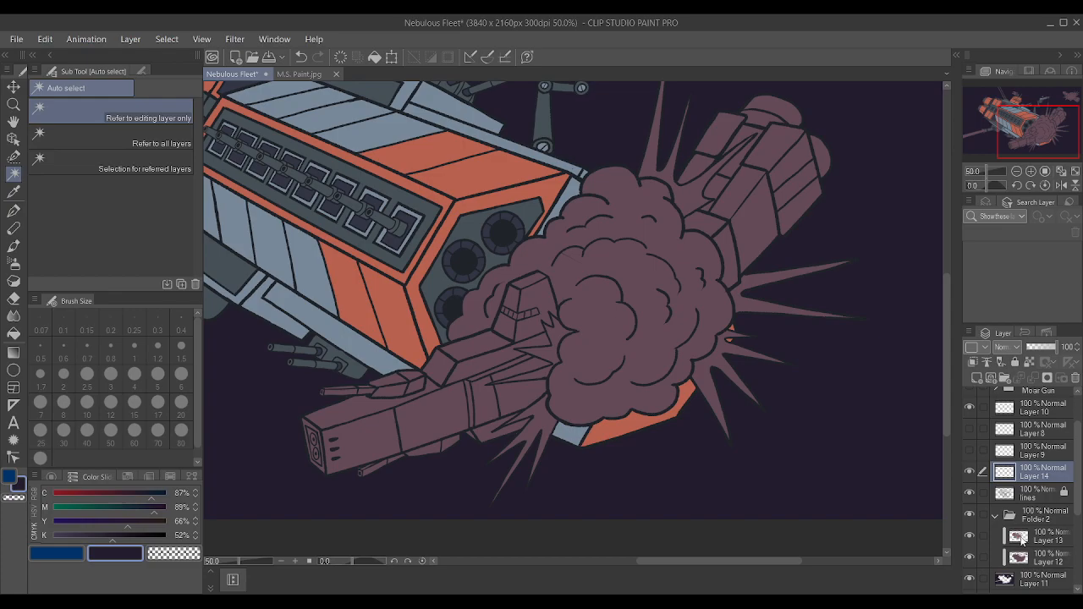
Try to auto-select the smaller ship's hull on Layer 12 and on Layer 13, clearing each selection.
left_click(1039, 556)
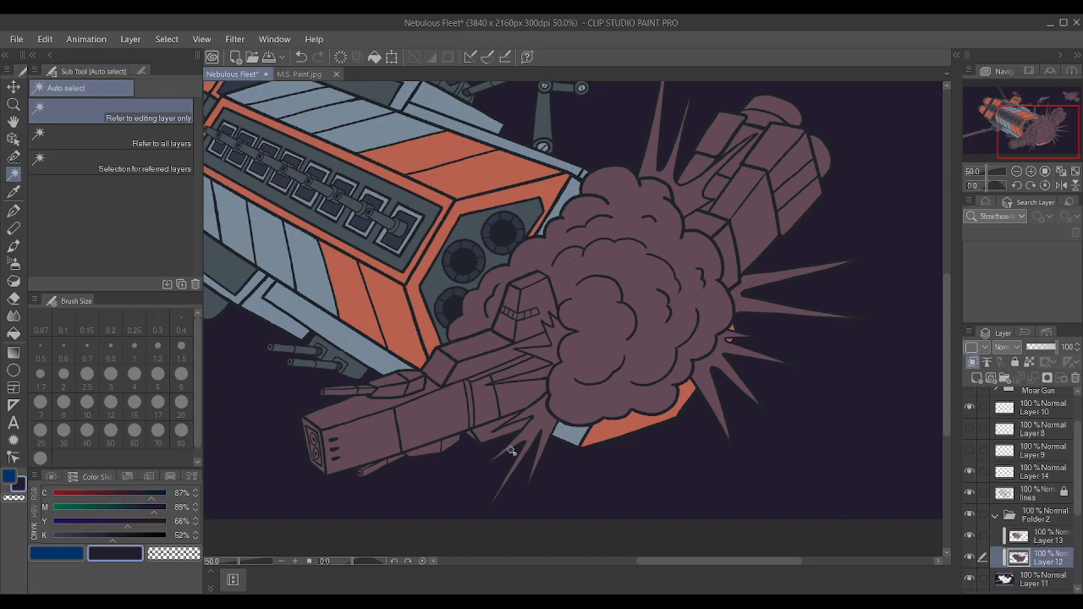
left_click(426, 427)
key("ctrl+d")
left_click(1042, 543)
left_click(454, 424)
key("ctrl+d")
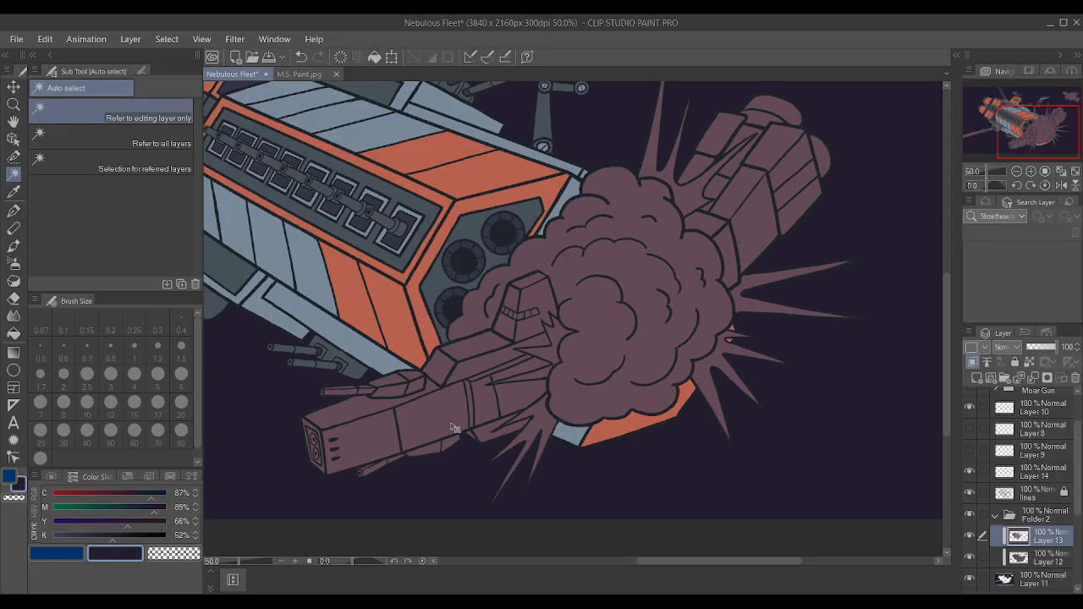
Compare the contents of Layer 12 and Layer 13 by toggling their visibility with the whole picture in view.
scroll(545, 418, "down", 8)
scroll(482, 352, "up", 3)
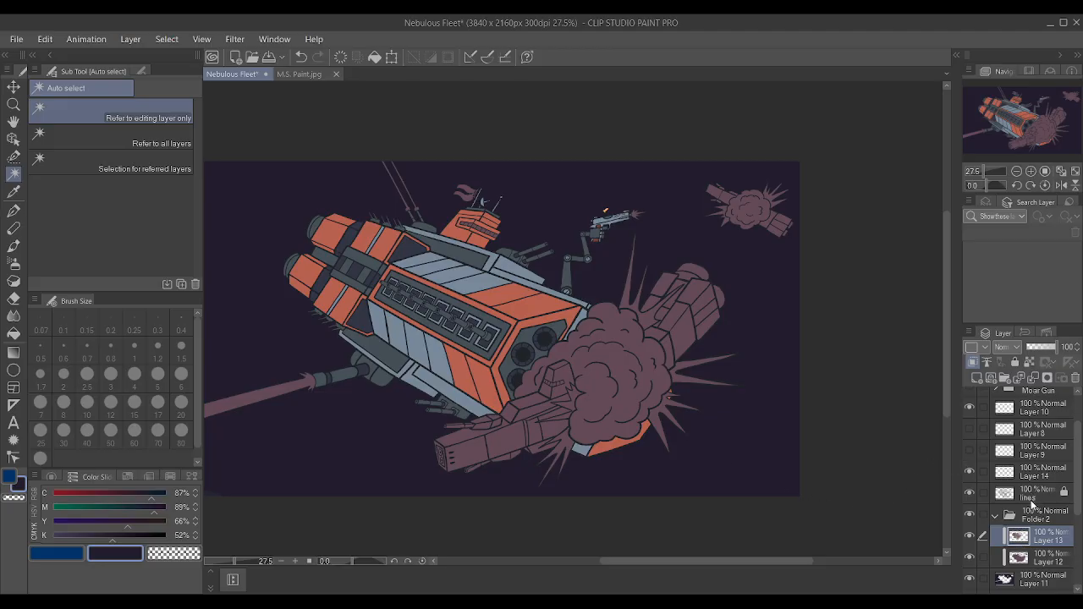
left_click(971, 556)
left_click(970, 558)
left_click_drag(963, 535, 965, 535)
left_click(970, 537)
left_click(970, 537)
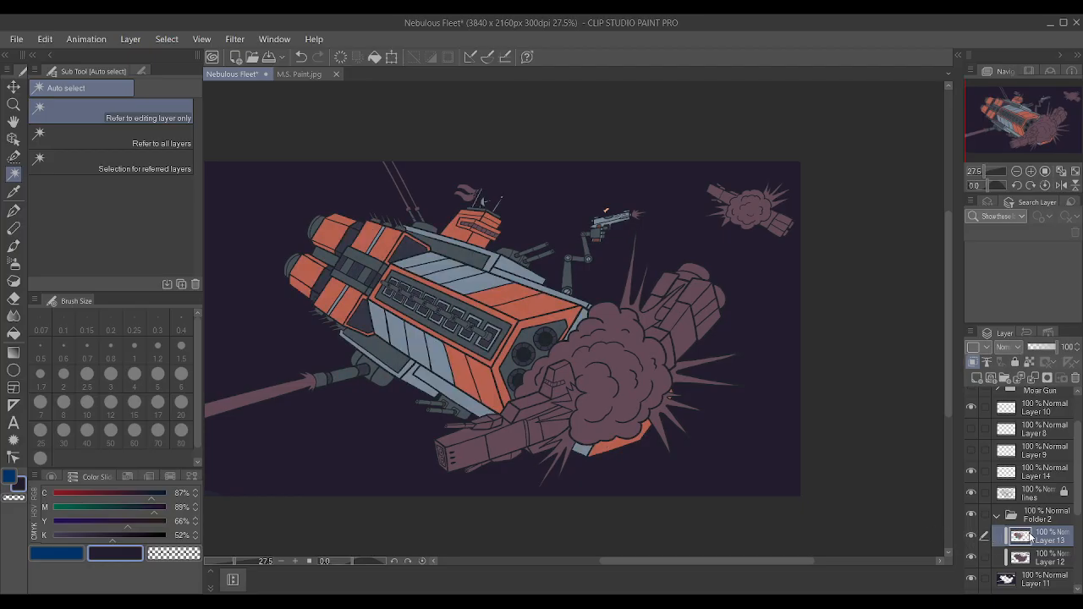
On the lines layer, auto-select the smaller ship's tower, the raised deck block's faces and the jagged fin under the hull.
left_click(1044, 560)
left_click(1039, 501)
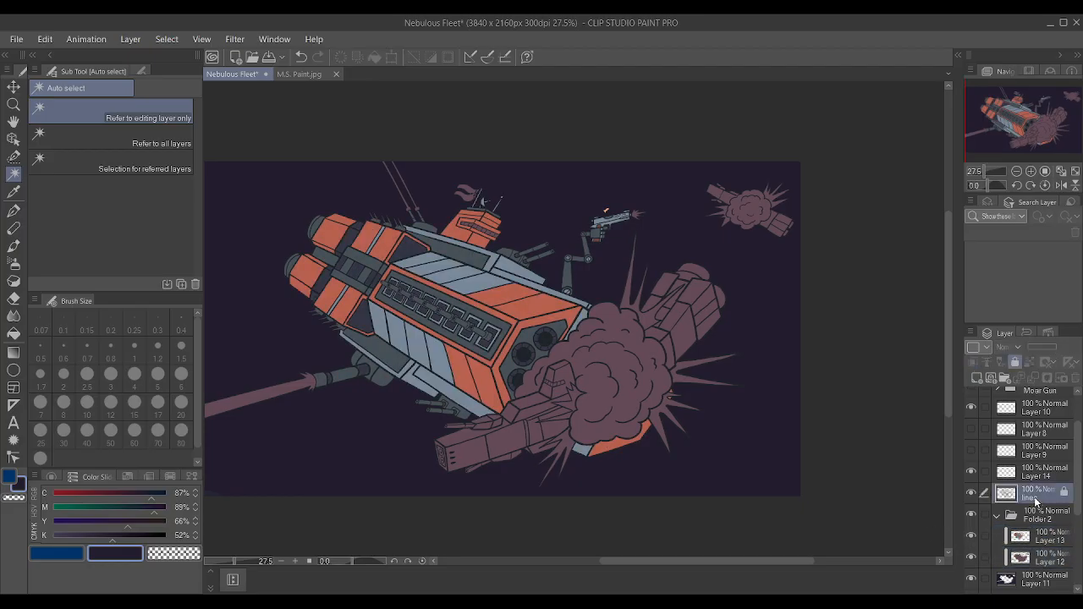
scroll(592, 415, "up", 3)
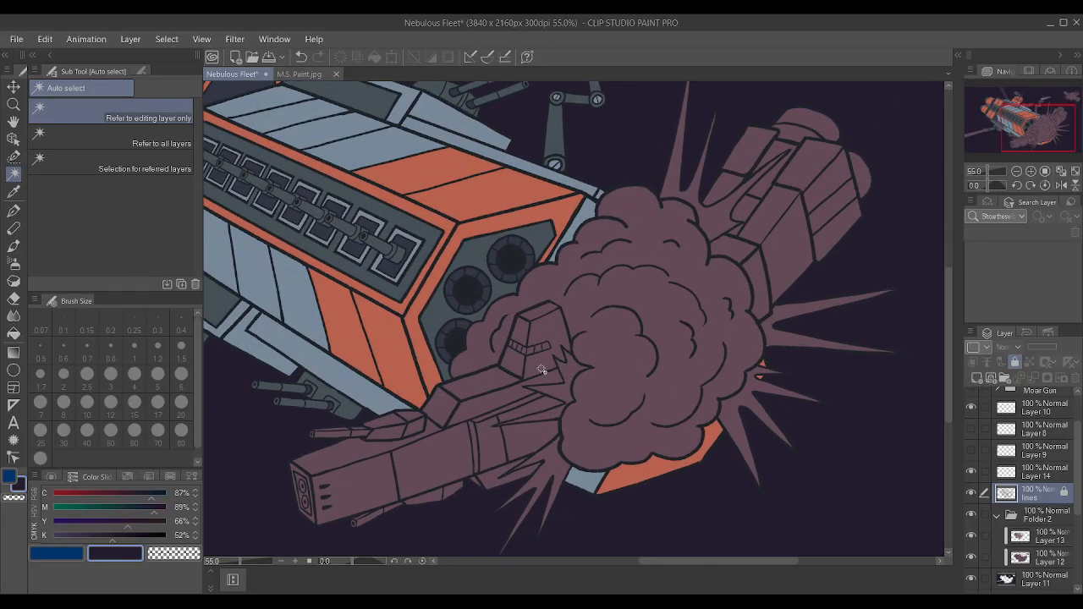
left_click(540, 360)
left_click(526, 337, "shift")
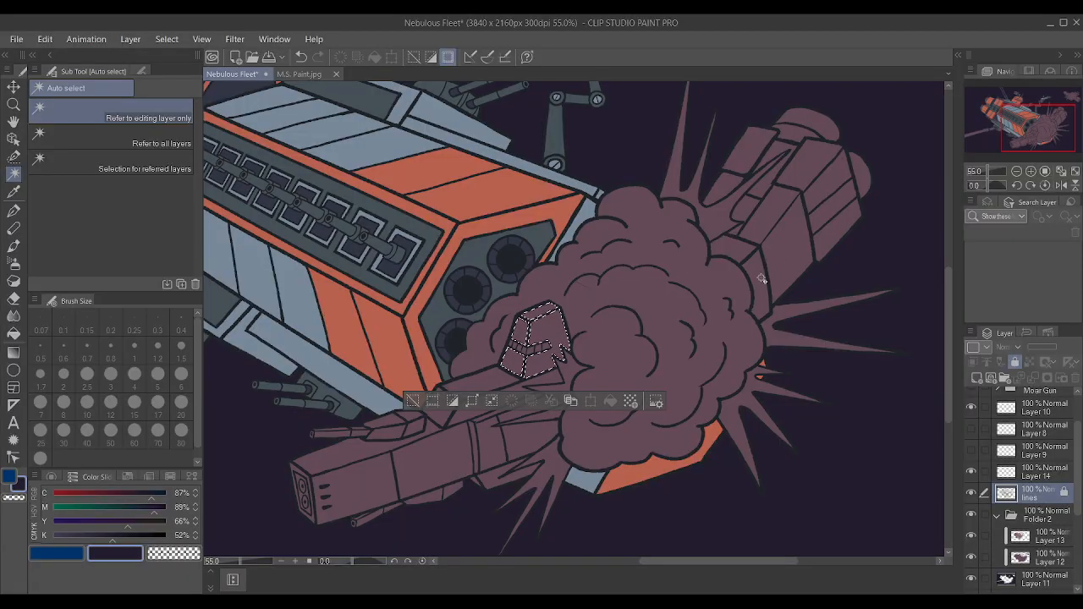
left_click(519, 391, "shift")
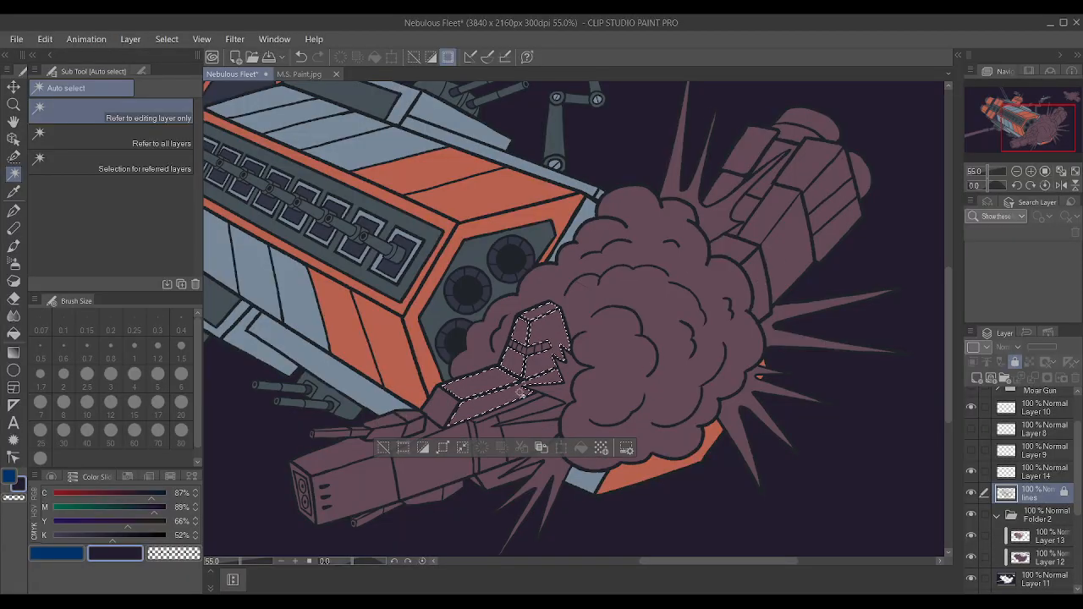
left_click(458, 403, "shift")
left_click(487, 477, "shift")
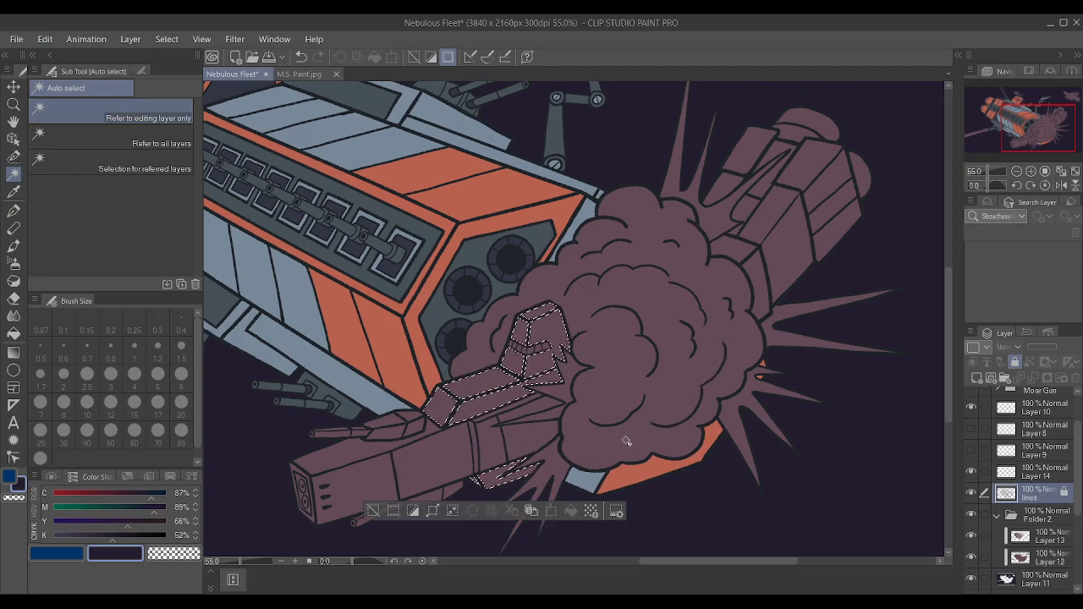
Try adding the mid-hull panel to the selection, undo it, and add the hull's front side panel and nose end instead.
left_click(443, 475, "shift")
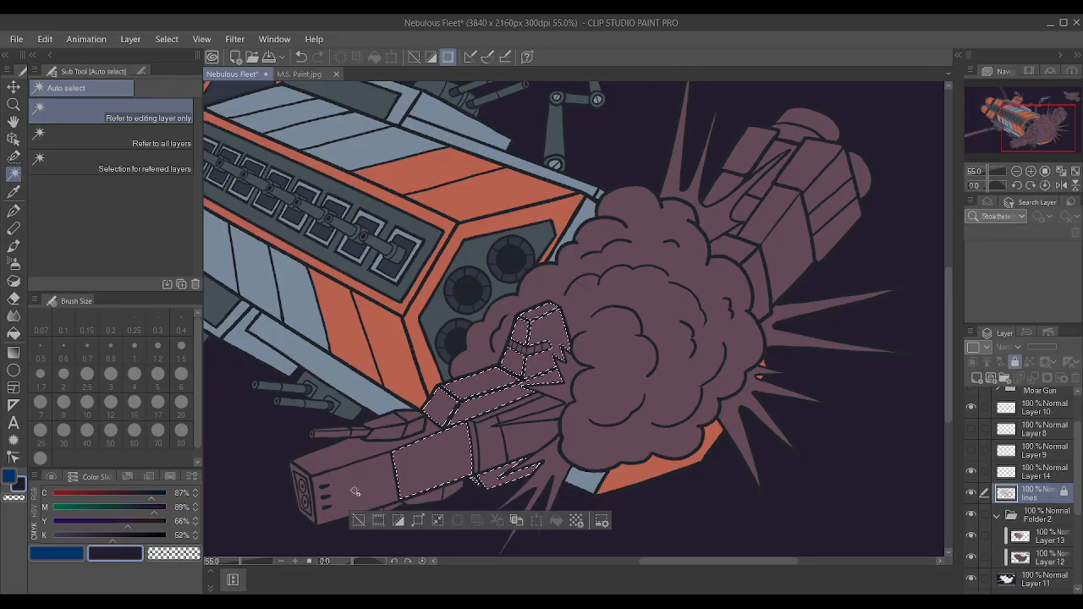
key("ctrl+z")
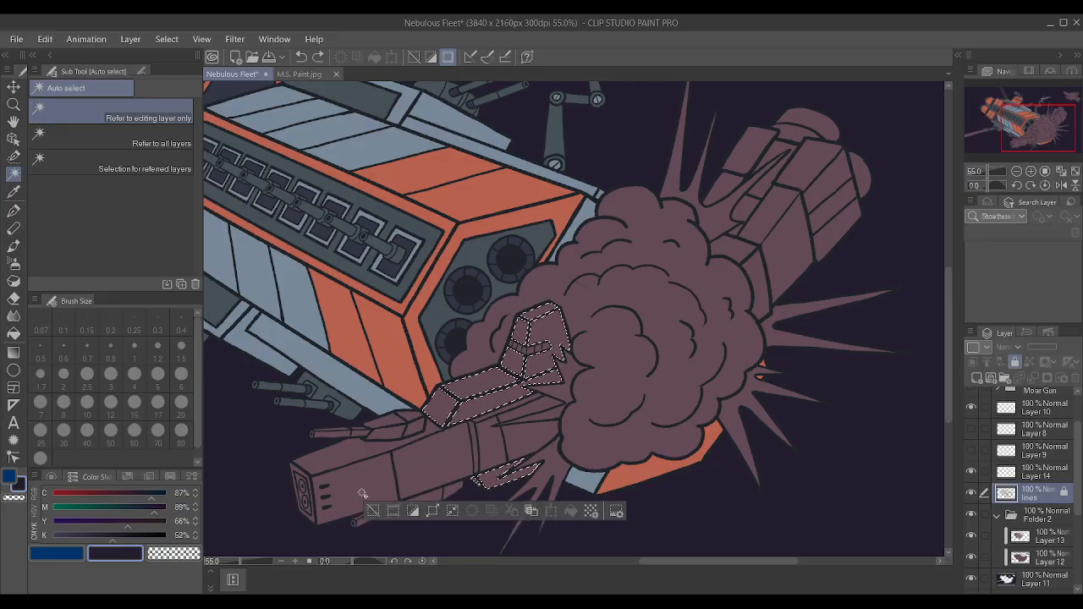
left_click(364, 498, "shift")
left_click(311, 512, "shift")
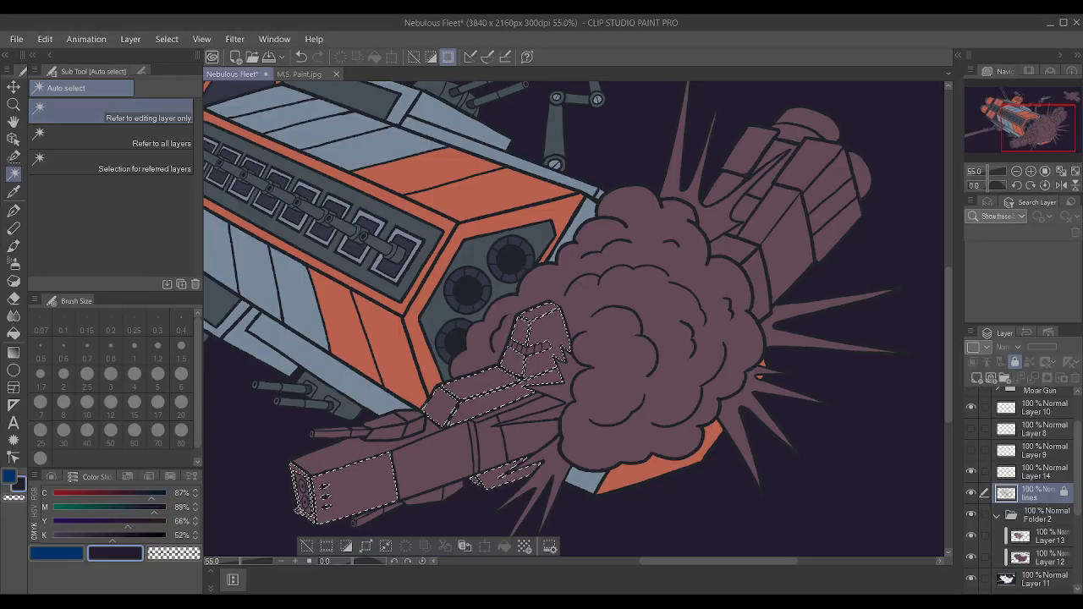
Set the main drawing colour to a blue of C 90, M 58, Y 0, K 44 and make Layer 13 active.
left_click(51, 560)
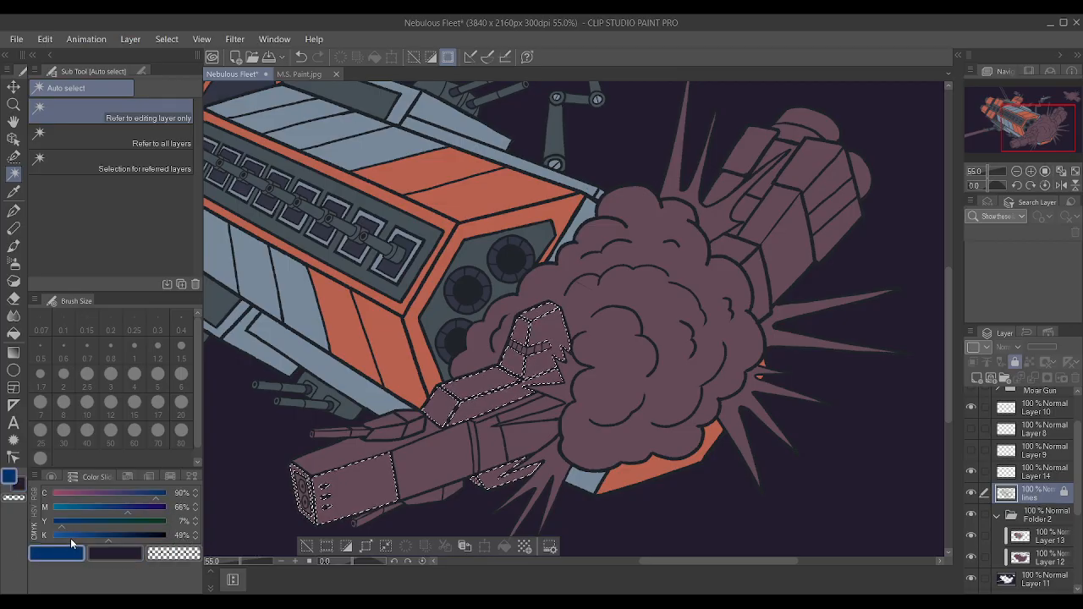
left_click_drag(67, 529, 48, 529)
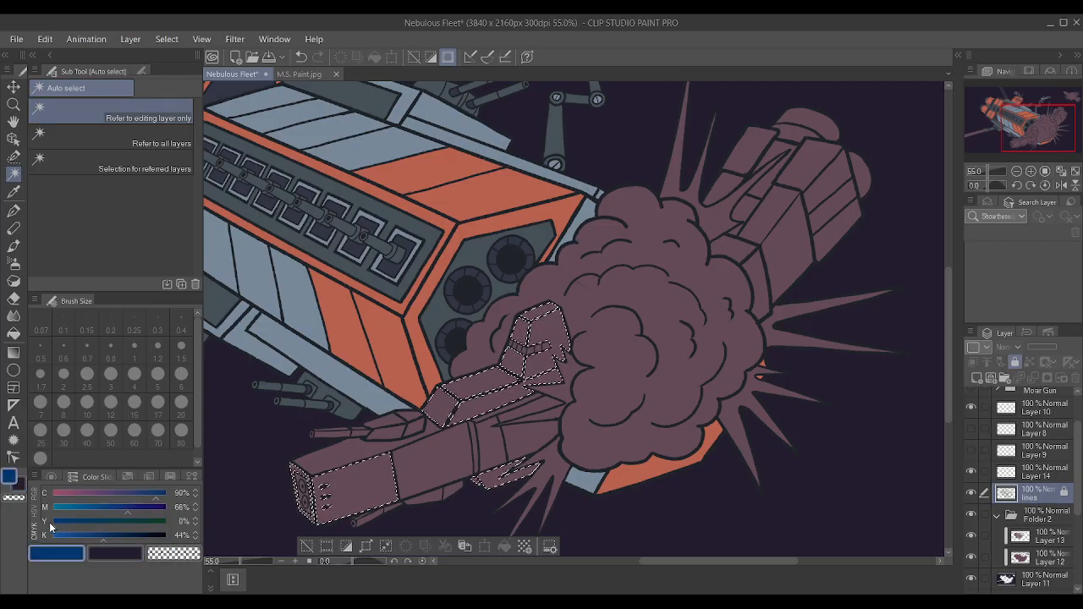
left_click(121, 507)
left_click(118, 508)
left_click(1054, 538)
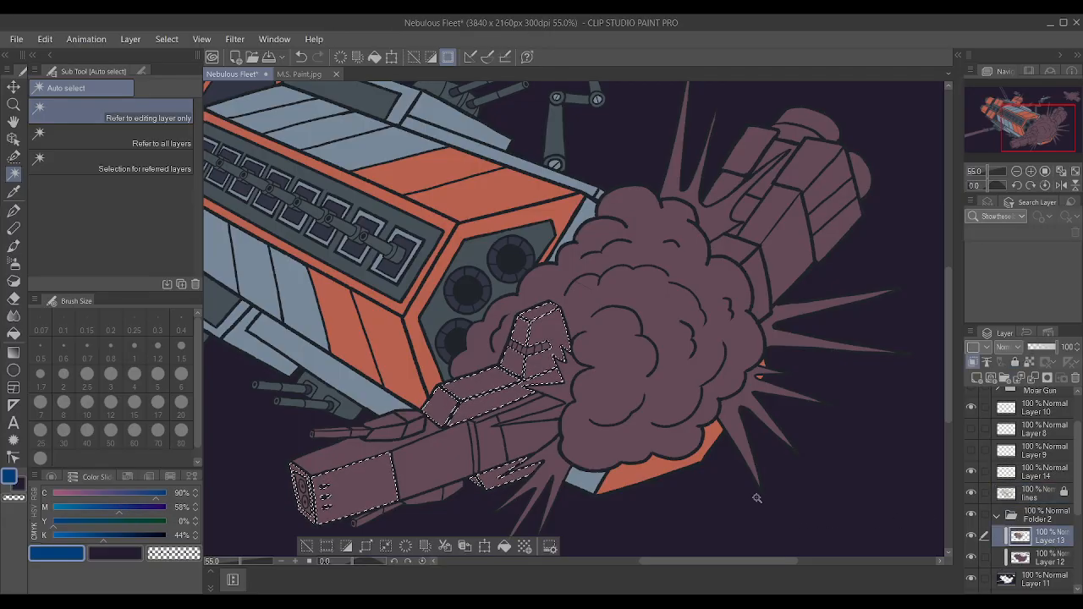
Brush blue over the selected panels of the smaller ship with an enlarged Noise pastel brush.
key("p")
key("p")
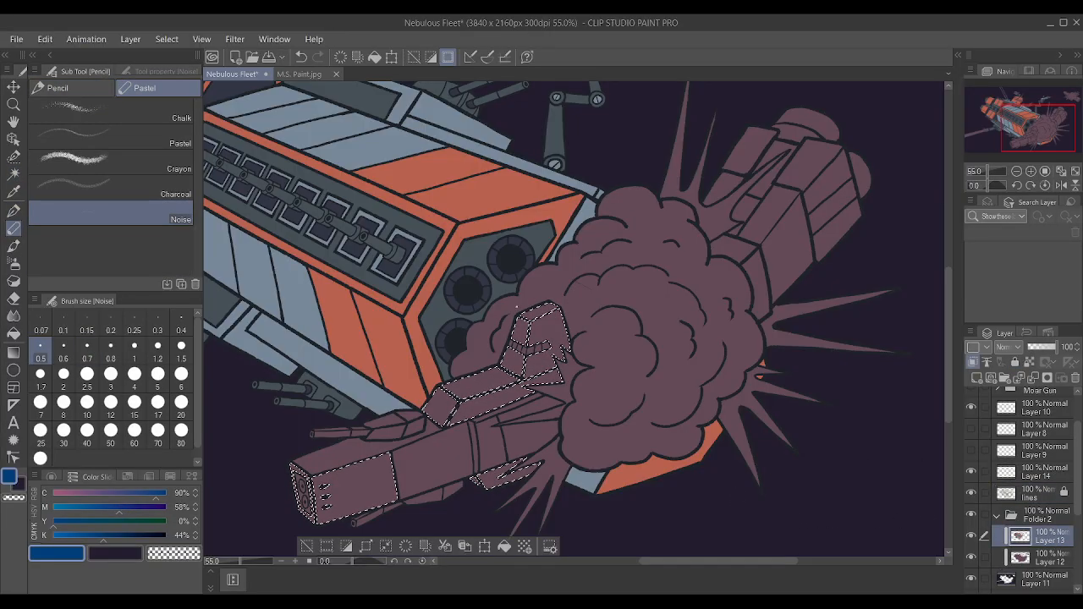
key("bracketright")
key("bracketright")
key("bracketright")
key("bracketright")
key("bracketright")
key("bracketright")
key("bracketright")
key("bracketright")
key("bracketright")
key("bracketright")
key("bracketright")
key("bracketright")
key("bracketright")
key("bracketright")
key("bracketright")
key("bracketright")
key("bracketright")
key("bracketright")
key("bracketright")
key("bracketright")
key("bracketright")
key("bracketright")
key("bracketright")
key("bracketright")
key("bracketright")
key("bracketright")
key("bracketright")
key("bracketright")
mouse_move(556, 411)
left_mouse_down()
mouse_move(483, 423)
mouse_move(446, 406)
mouse_move(406, 423)
mouse_move(372, 406)
mouse_move(386, 383)
left_mouse_up()
key("p")
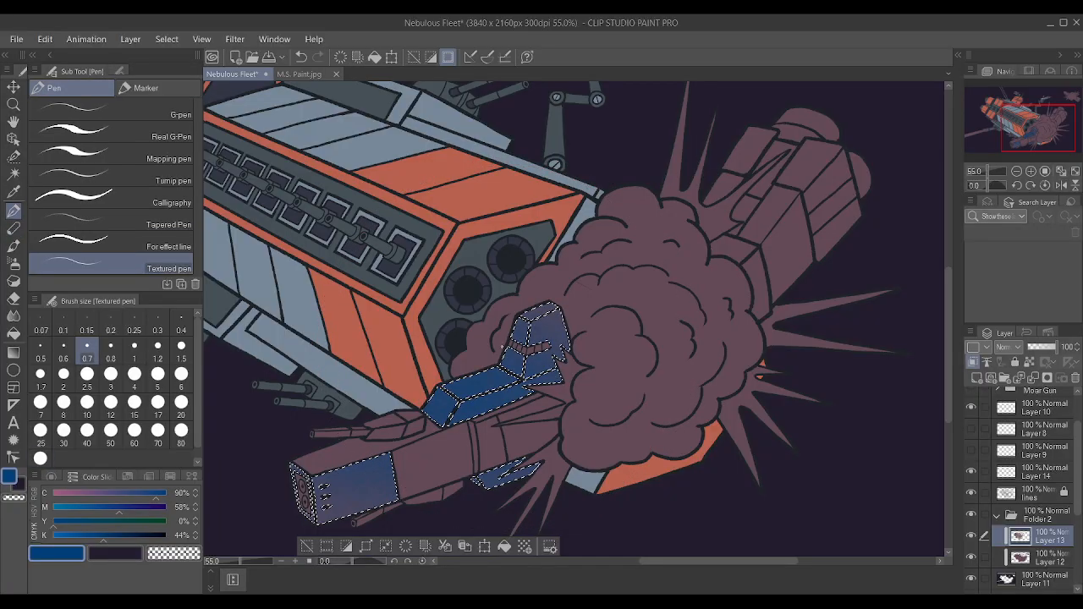
key("p")
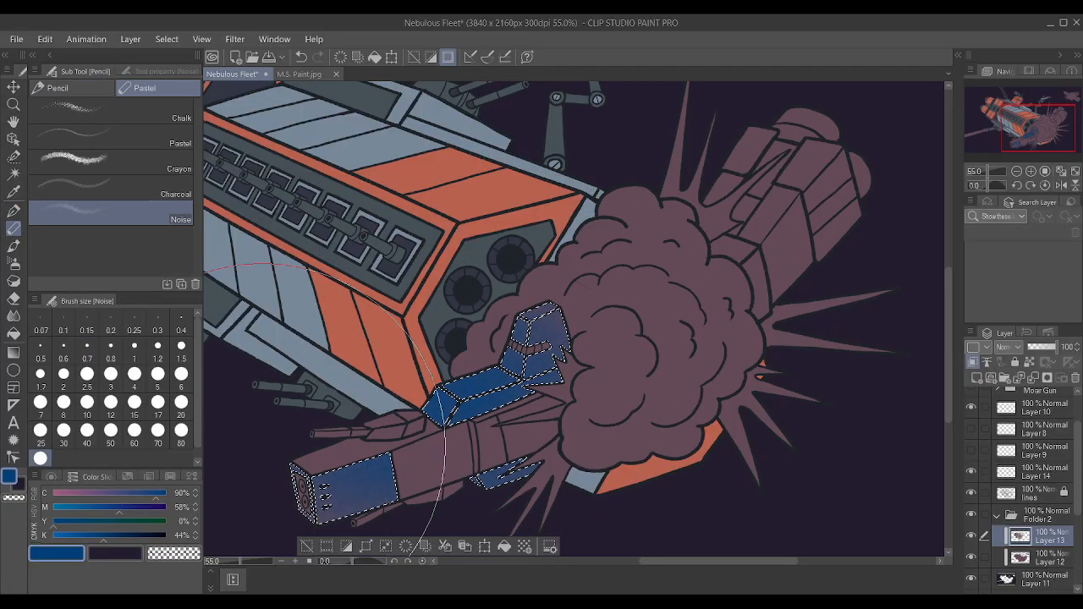
Paint the selected tower, deck block, fin and nose panels solid blue with a greatly enlarged Textured pen.
key("p")
key("]")
key("]")
key("]")
key("]")
key("]")
key("]")
key("]")
key("]")
key("]")
key("]")
key("]")
key("]")
key("]")
key("]")
key("]")
key("]")
key("]")
key("]")
key("]")
key("]")
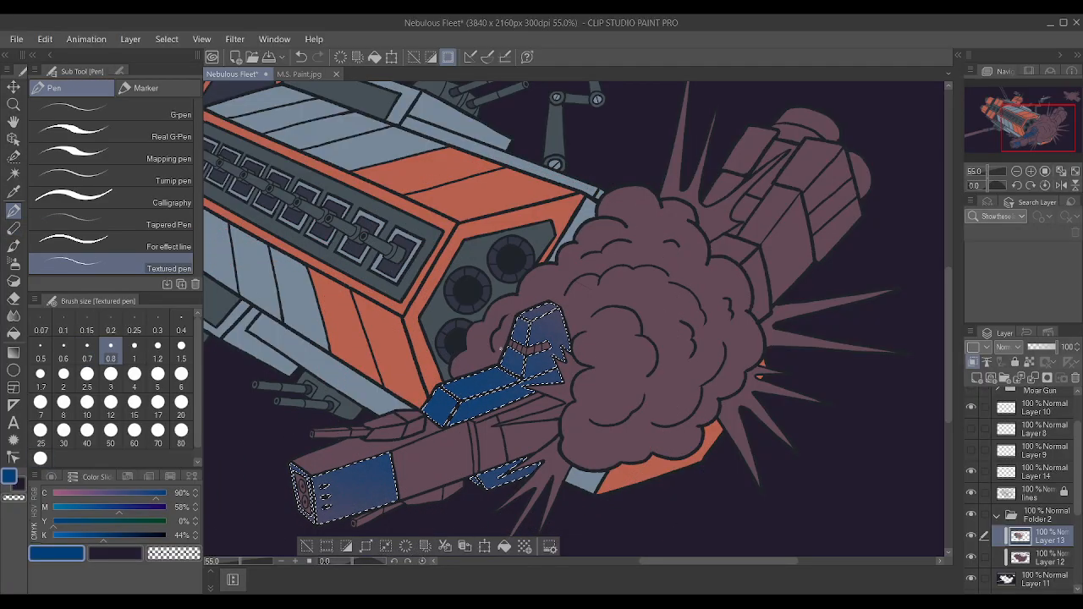
left_click_drag(553, 377, 498, 449)
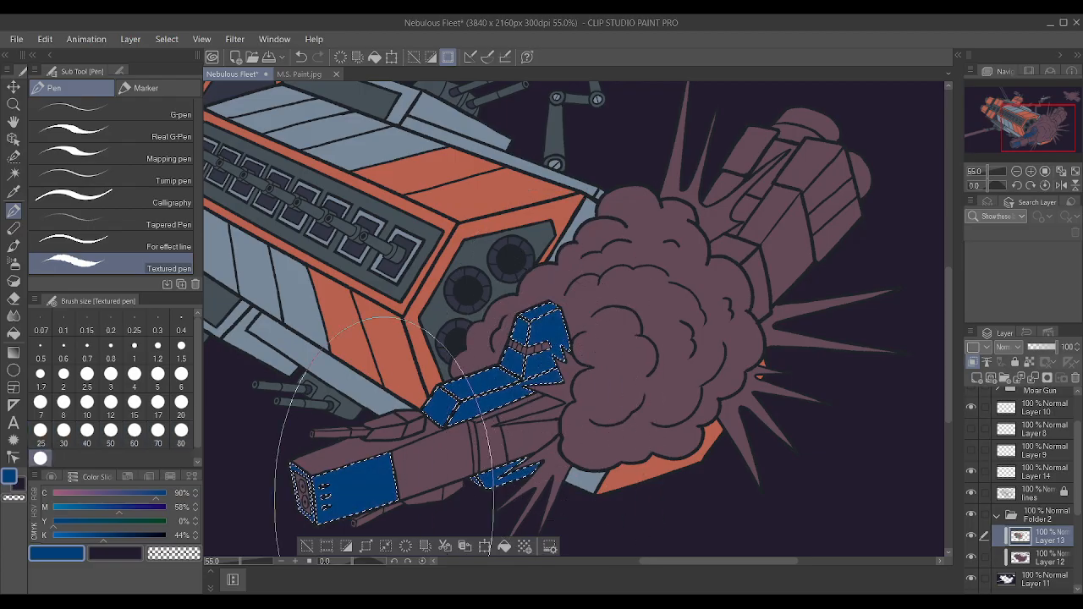
Lighten the blue drawing colour by setting its K value to 38%.
left_click(97, 535)
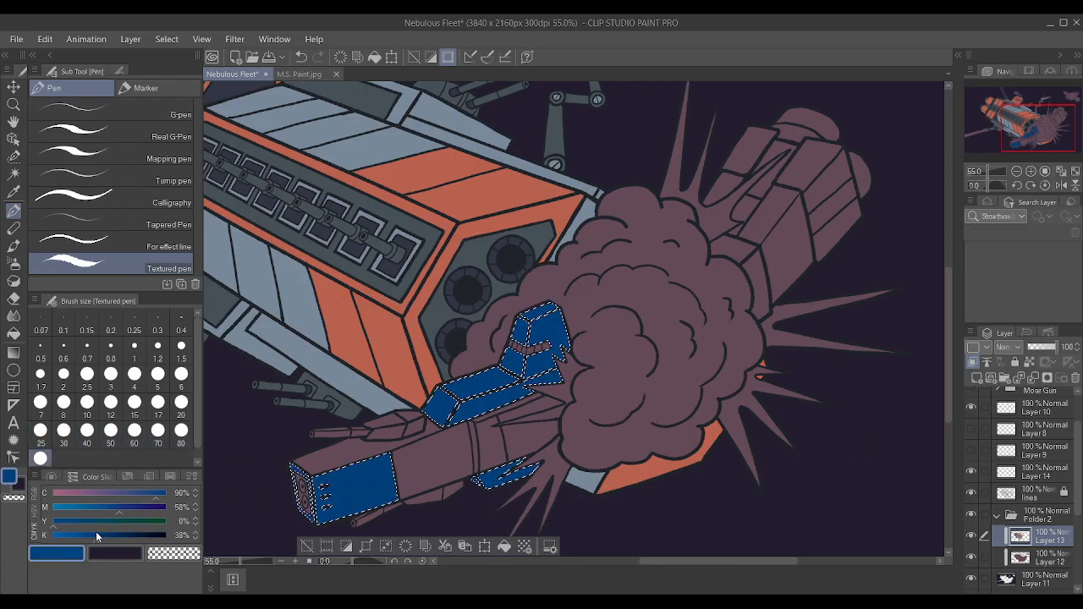
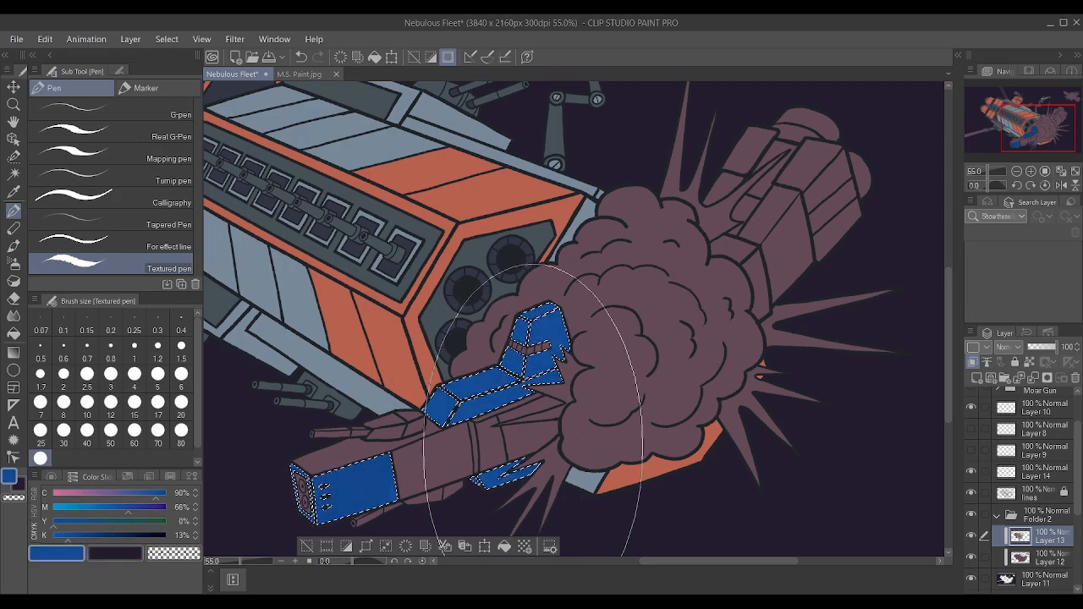
Reselect the smaller ship's blue panels and repaint them on Layer 13 in a blue of C 90, M 59, Y 0, K 13.
key("ctrl+d")
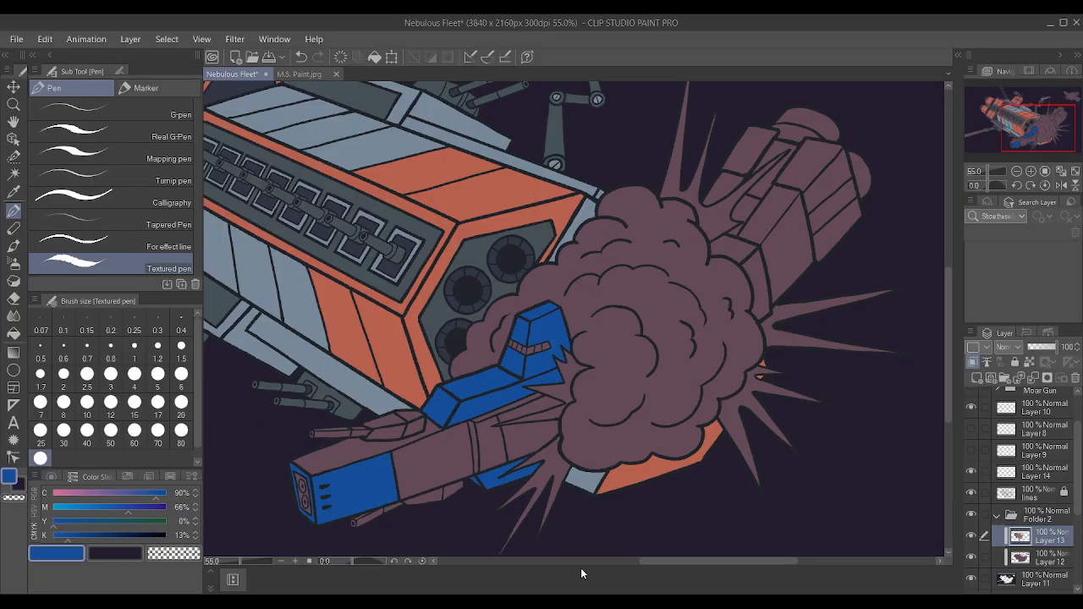
scroll(715, 375, "up", 1)
left_click(1043, 520)
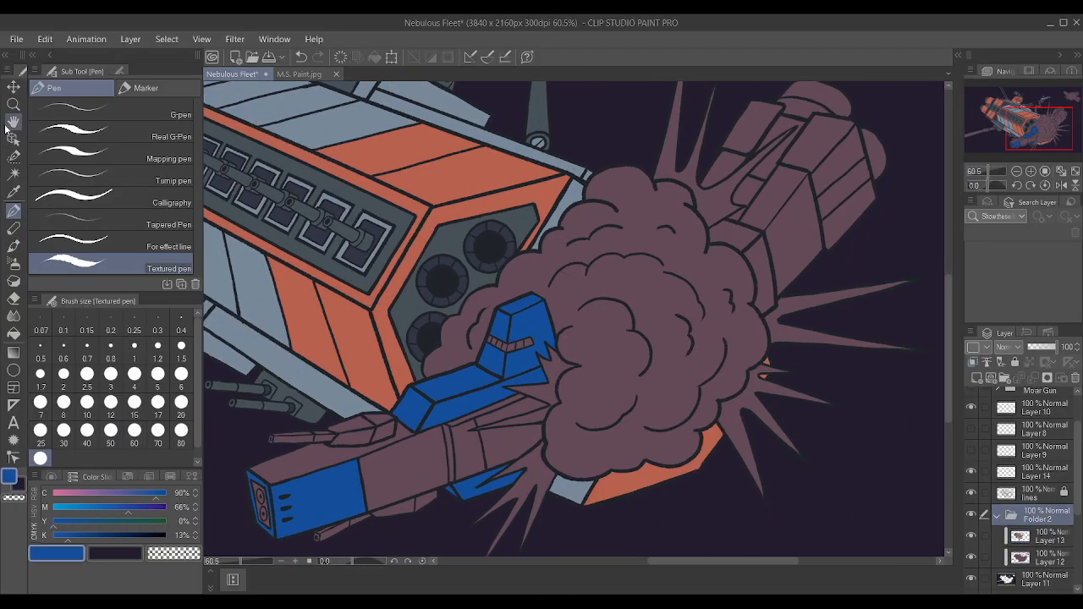
left_click(14, 174)
left_click(544, 430)
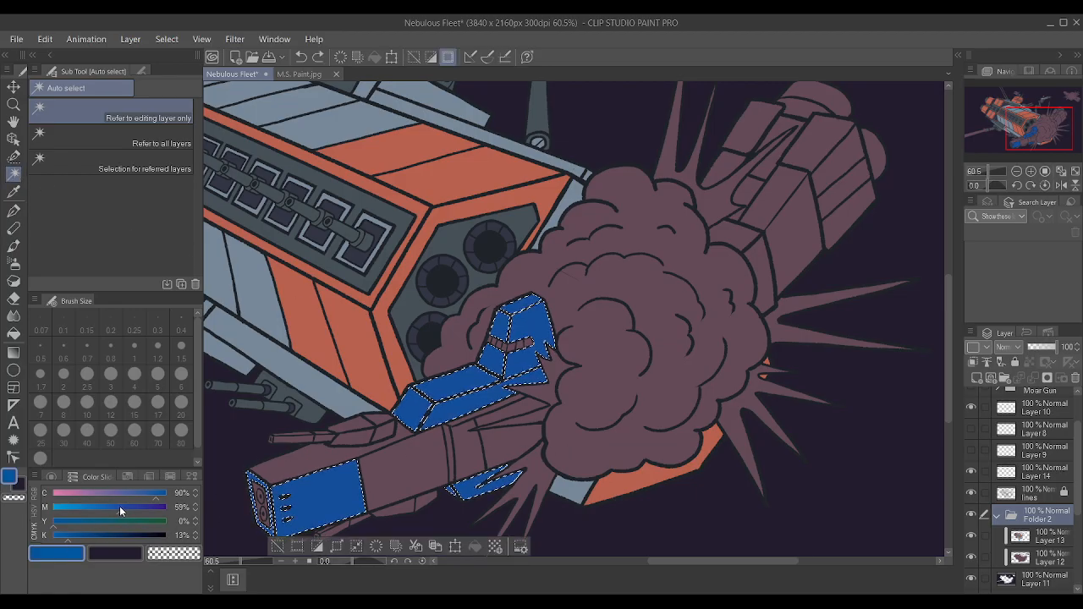
left_click(1052, 539)
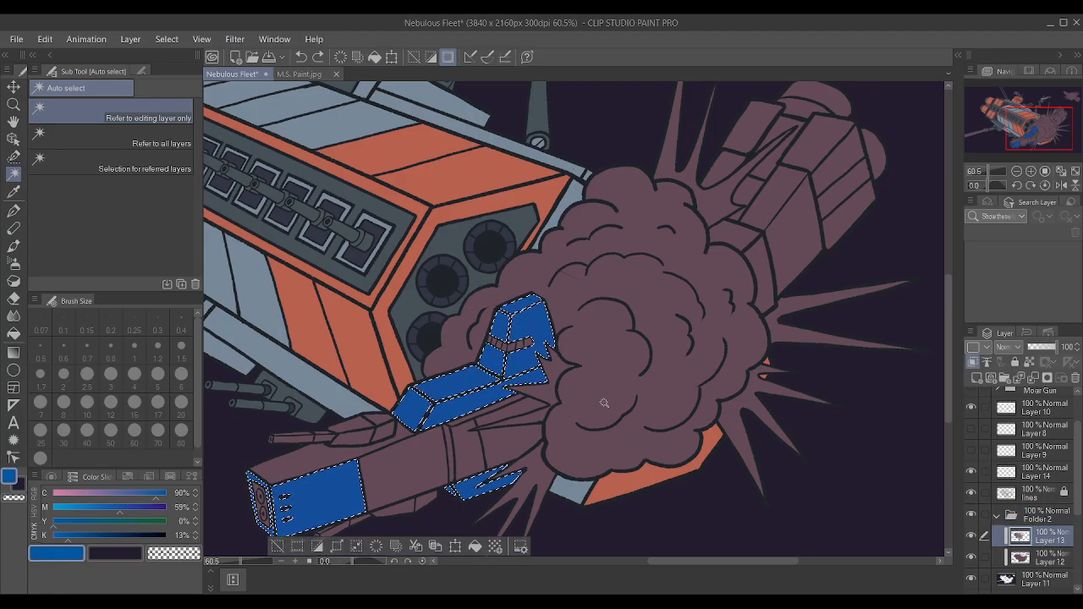
key("p")
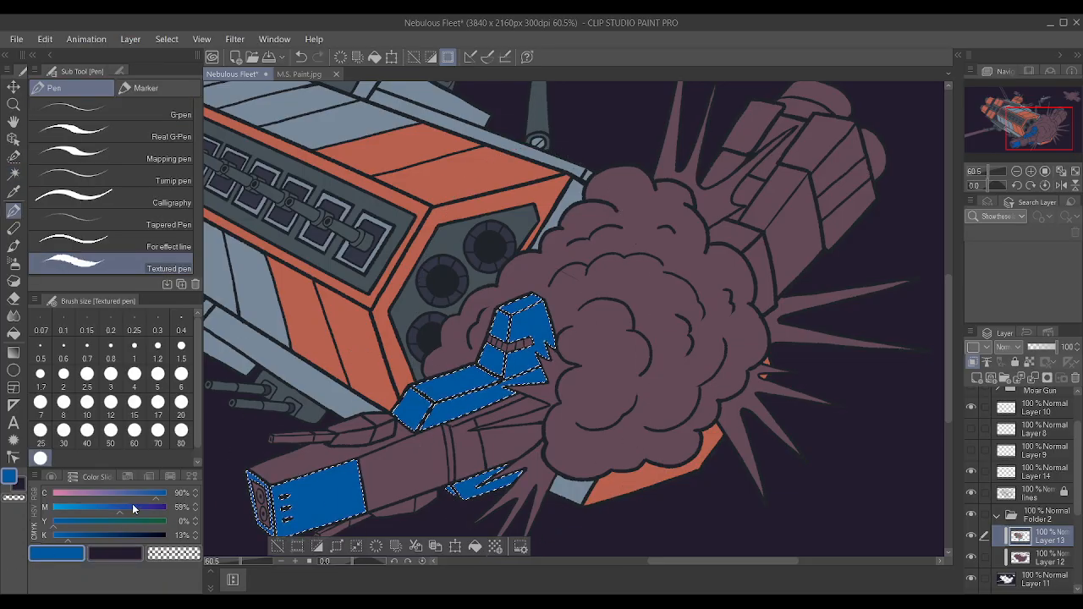
Shift the blue to M 56 and K 8, repaint the selected panels with it, and clear the selection.
left_click_drag(119, 510, 117, 511)
left_click_drag(68, 540, 63, 542)
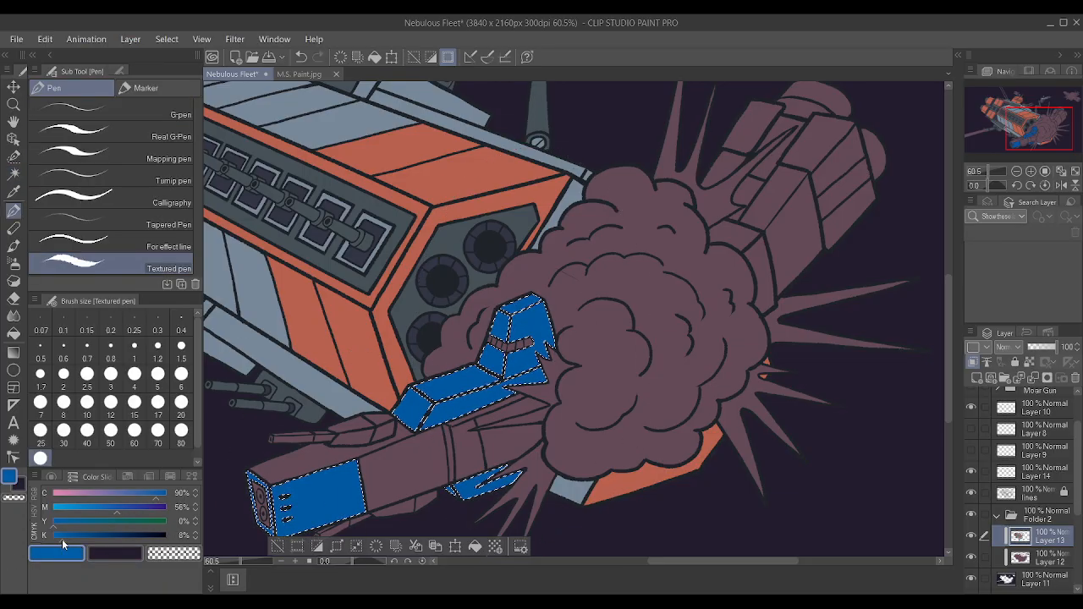
key("ctrl+d")
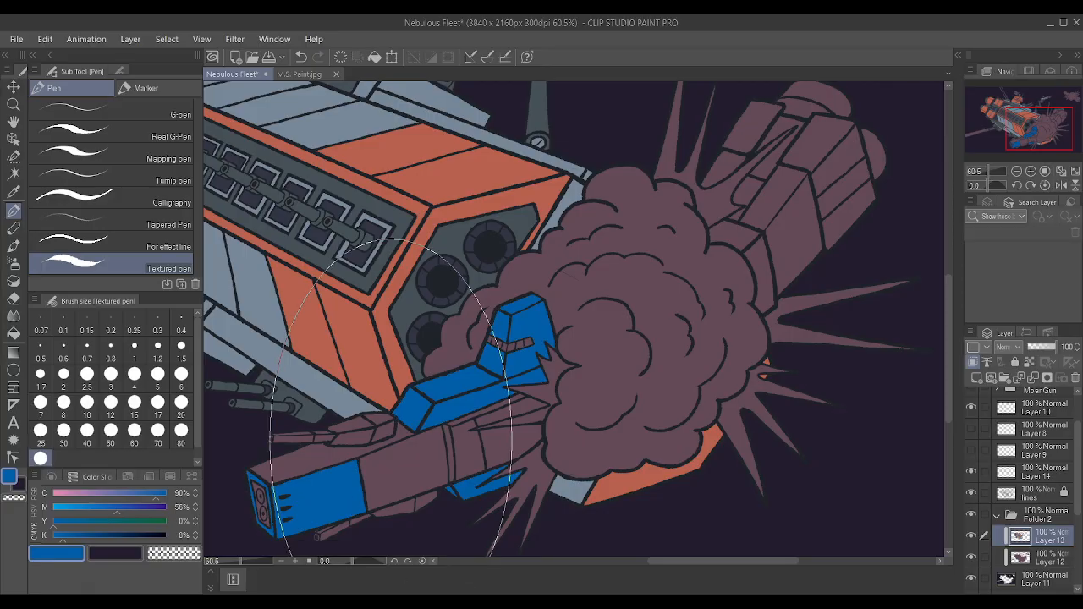
Auto-select the smaller ship's mauve top, side and rear hull panels using the lines layer.
scroll(390, 398, "down", 2)
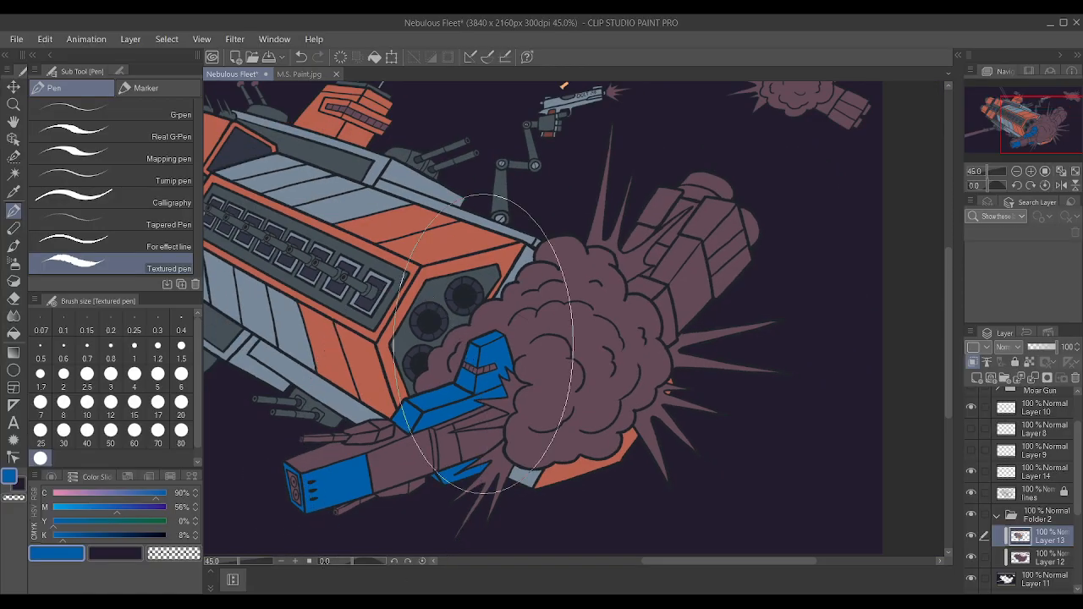
left_click(14, 173)
scroll(605, 279, "down", 4)
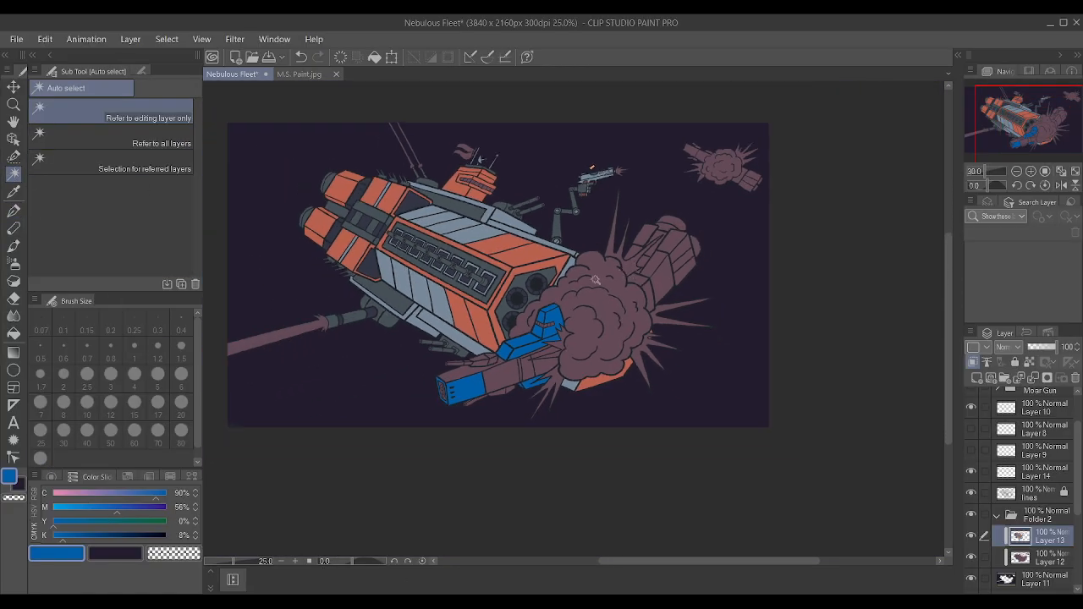
scroll(503, 357, "up", 7)
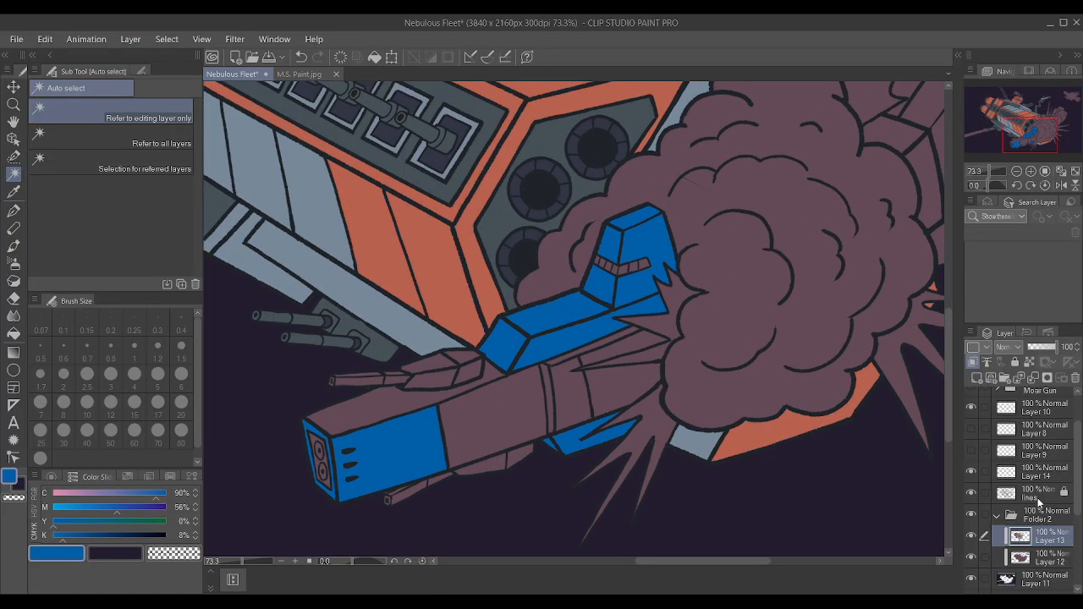
left_click(1023, 500, "shift")
left_click(1032, 489)
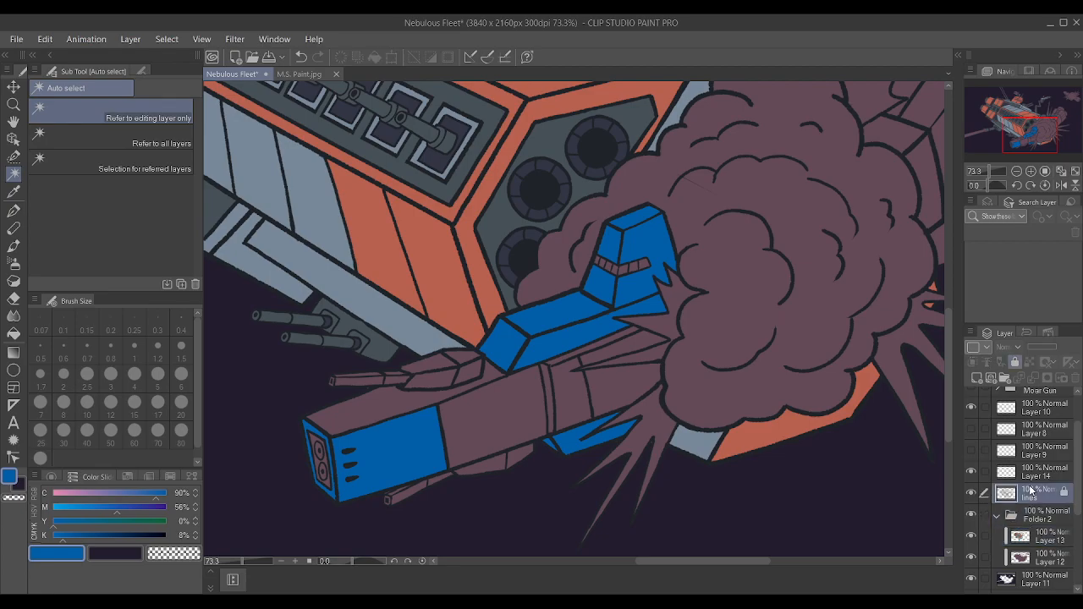
left_click(500, 414)
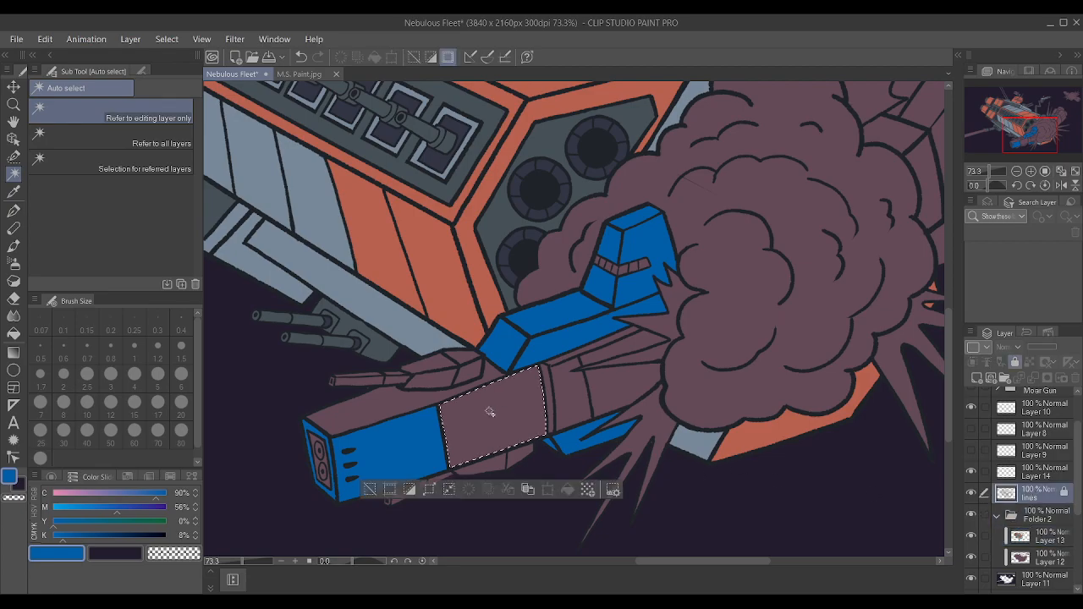
left_click(431, 400, "shift")
left_click(555, 408, "shift")
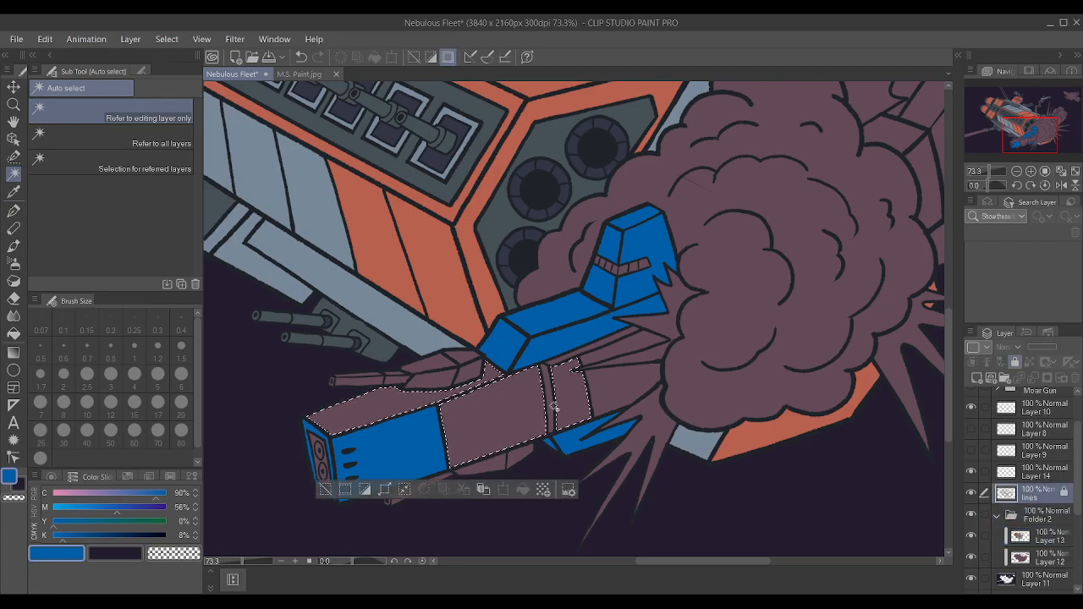
left_click(607, 355, "shift")
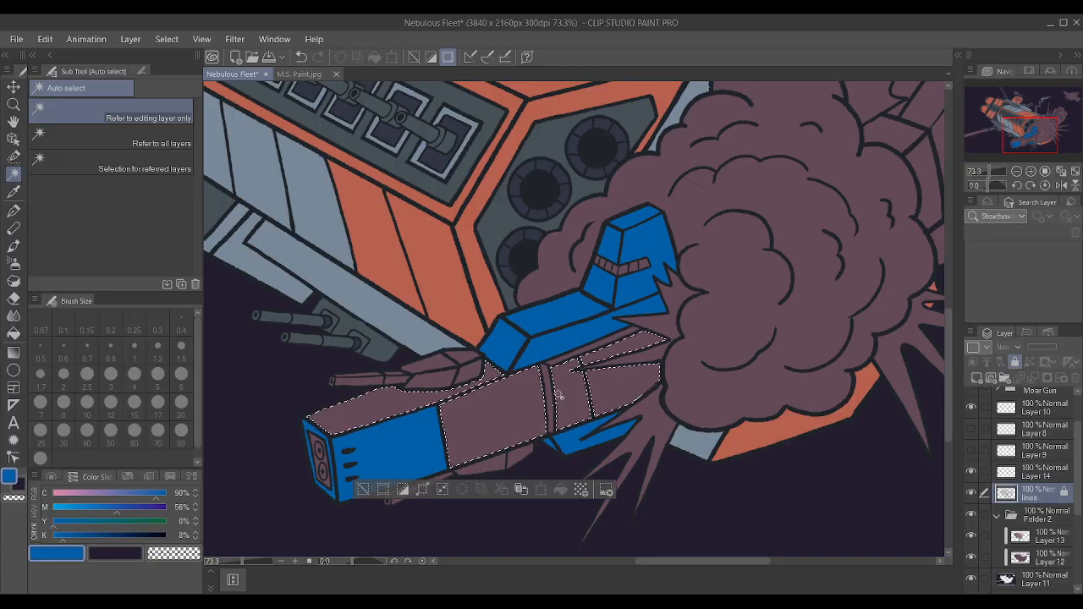
Add the sections of the smaller ship's upper gun pod, its barrel and the muzzle to the selection.
left_click(473, 369, "shift")
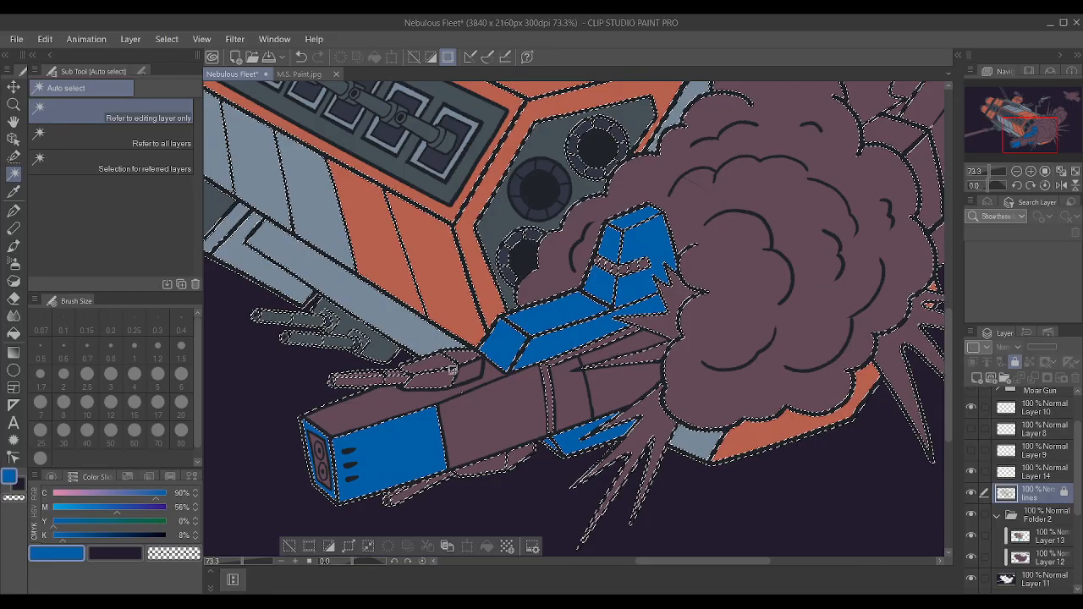
key("ctrl+z")
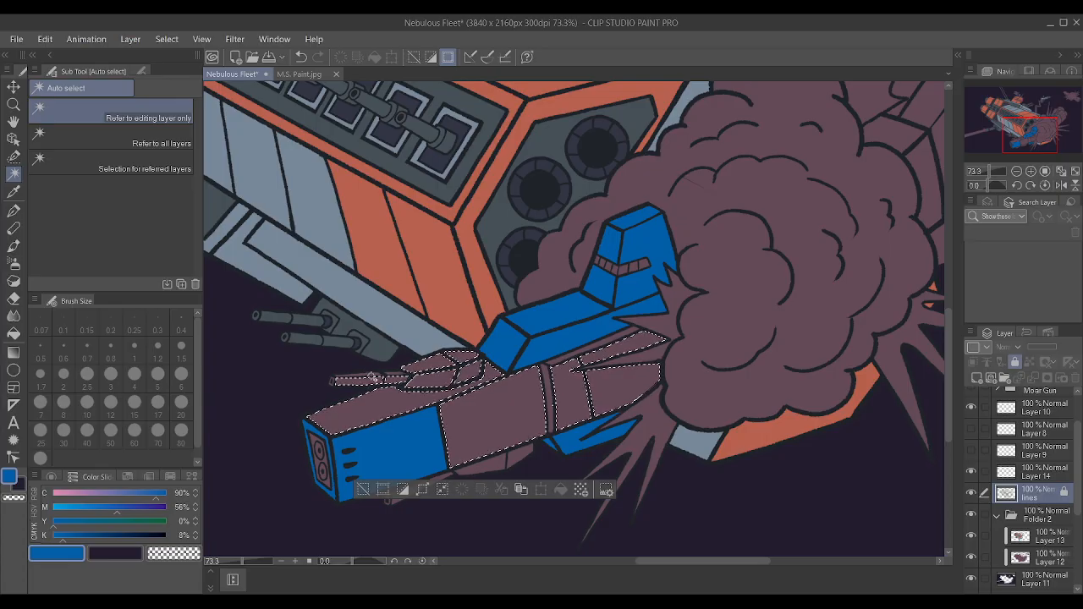
left_click(391, 376, "shift")
key("ctrl+z")
scroll(391, 377, "up", 4)
left_click(471, 373, "shift")
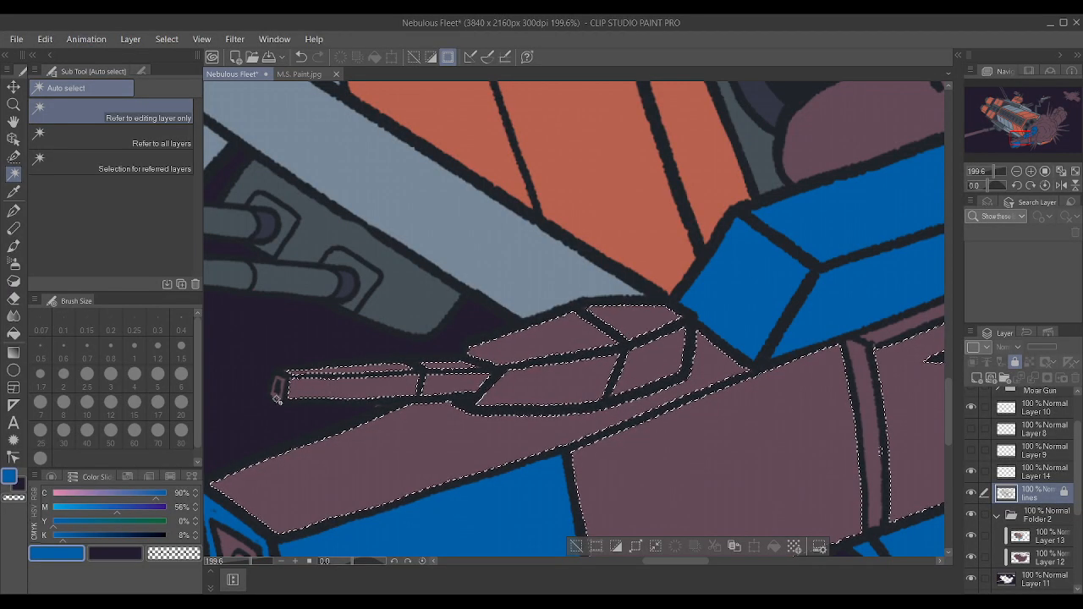
left_click(280, 389, "shift")
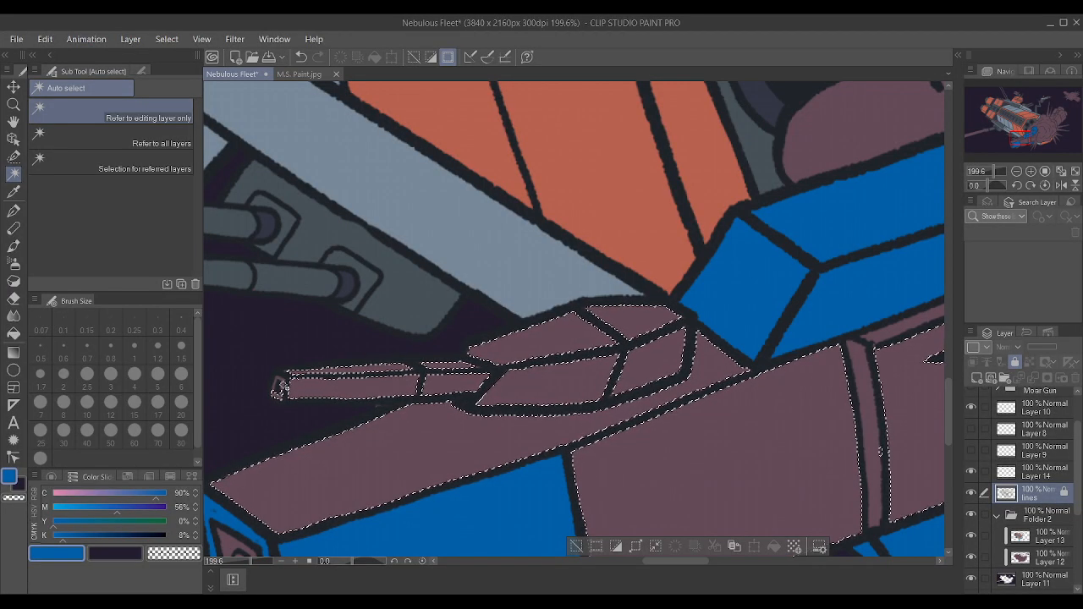
scroll(278, 387, "down", 5)
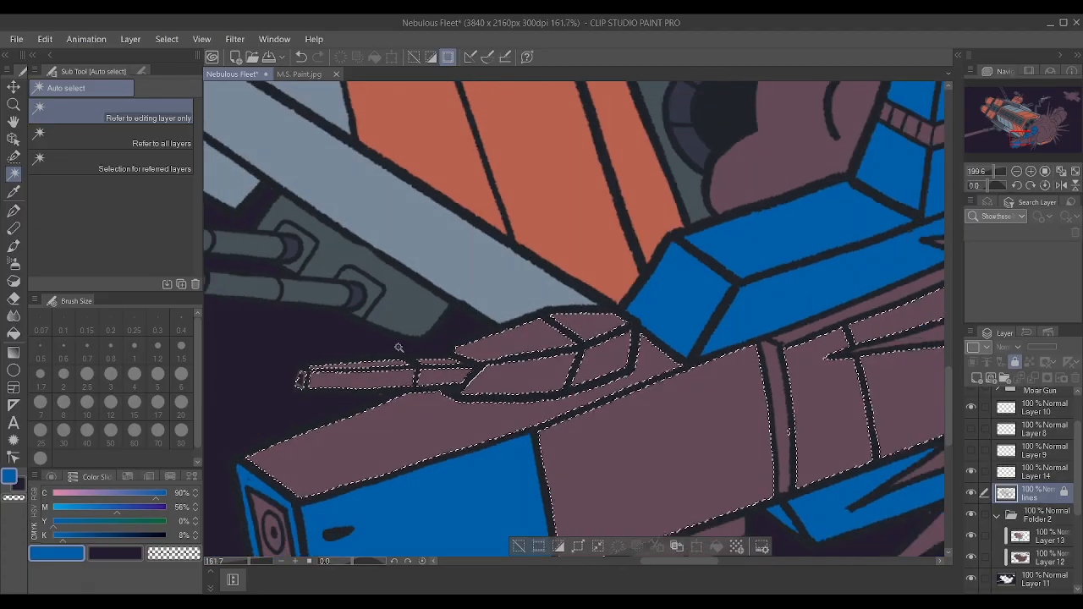
Add the underside pod panels and the lower gun barrel of the smaller ship to the selection.
scroll(525, 435, "up", 3)
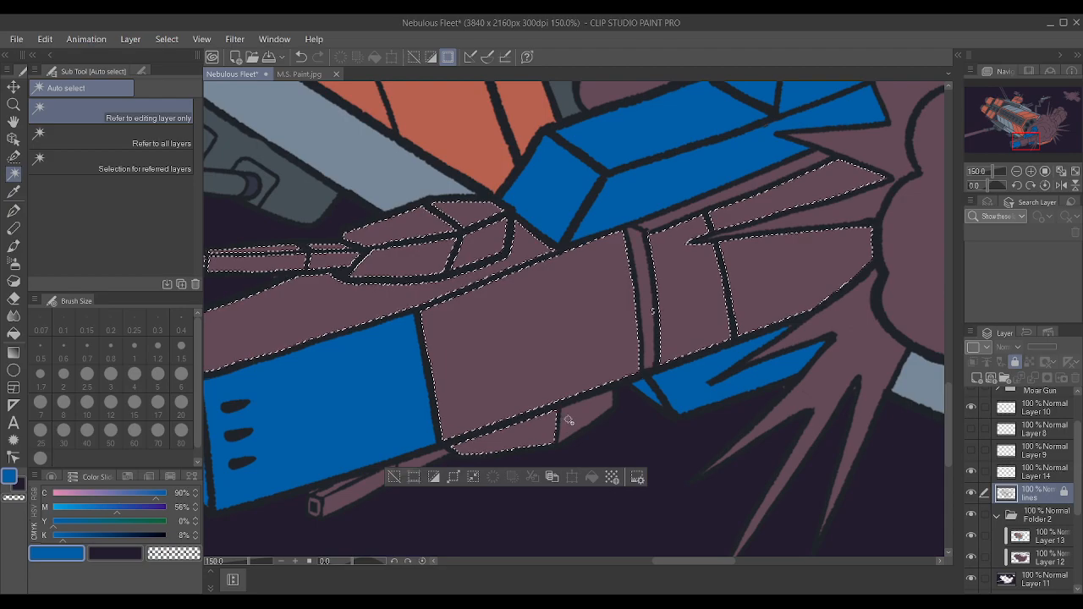
left_click(328, 499, "shift")
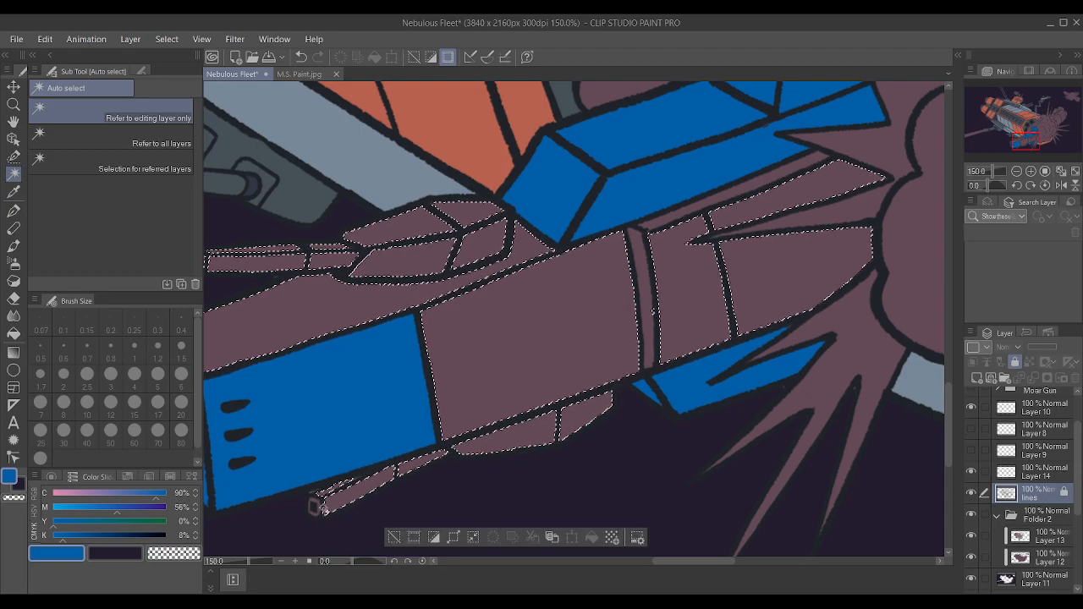
scroll(436, 432, "down", 4)
scroll(461, 407, "down", 1)
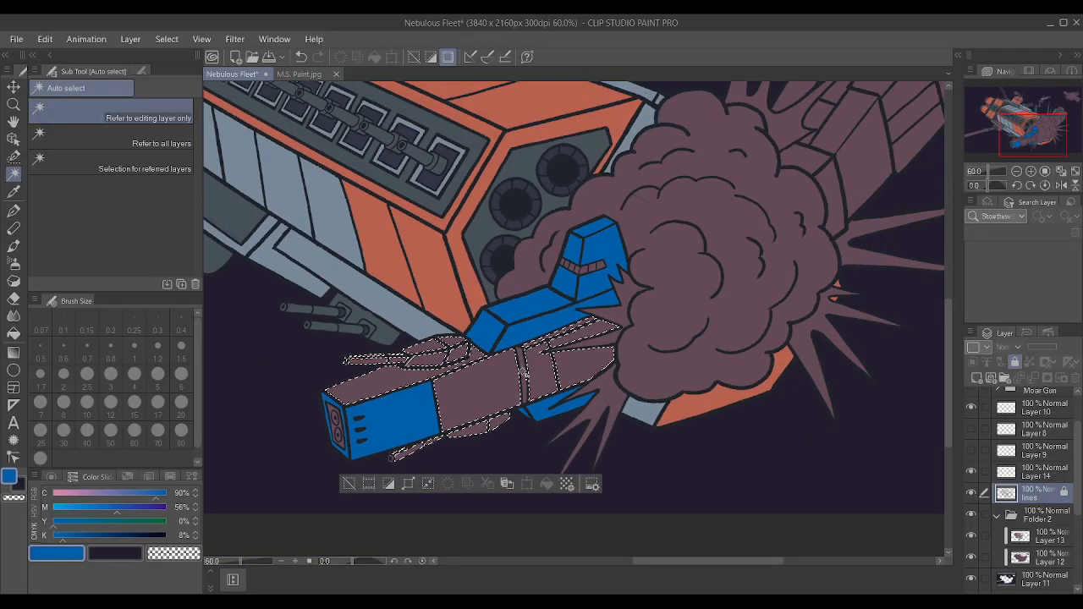
Set the drawing colour to a light grey of C 4, M 0, Y 0, K 18.
left_click(410, 485)
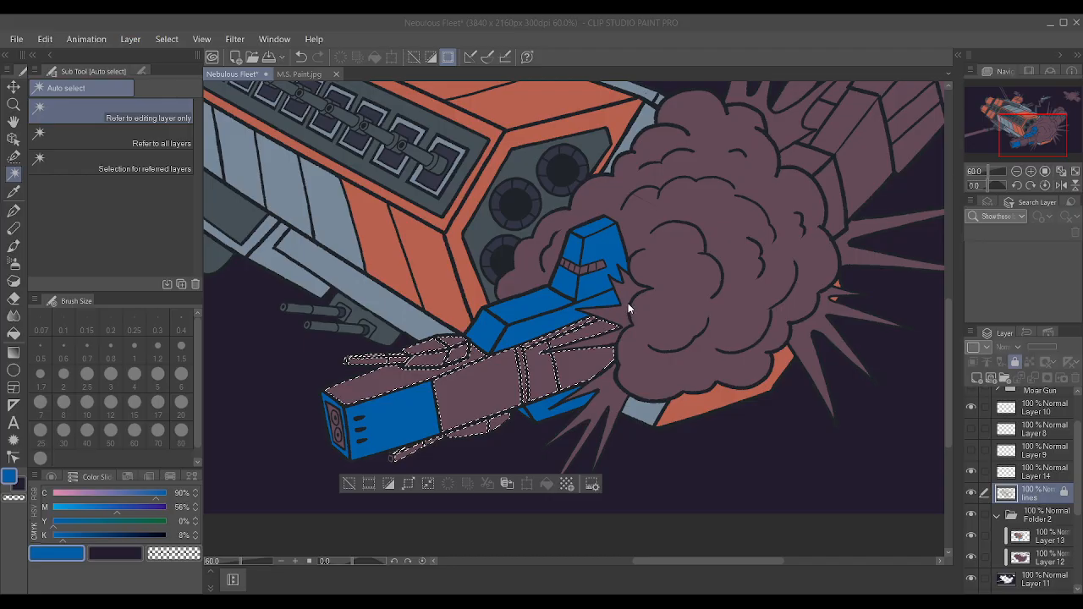
left_click(322, 309, "alt")
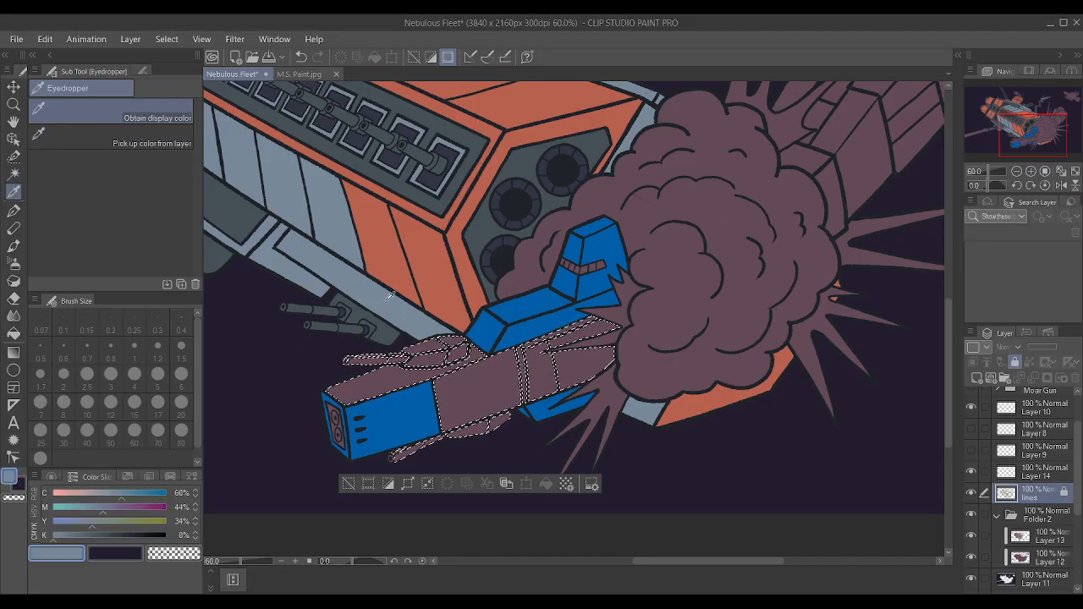
left_click_drag(102, 510, 25, 500)
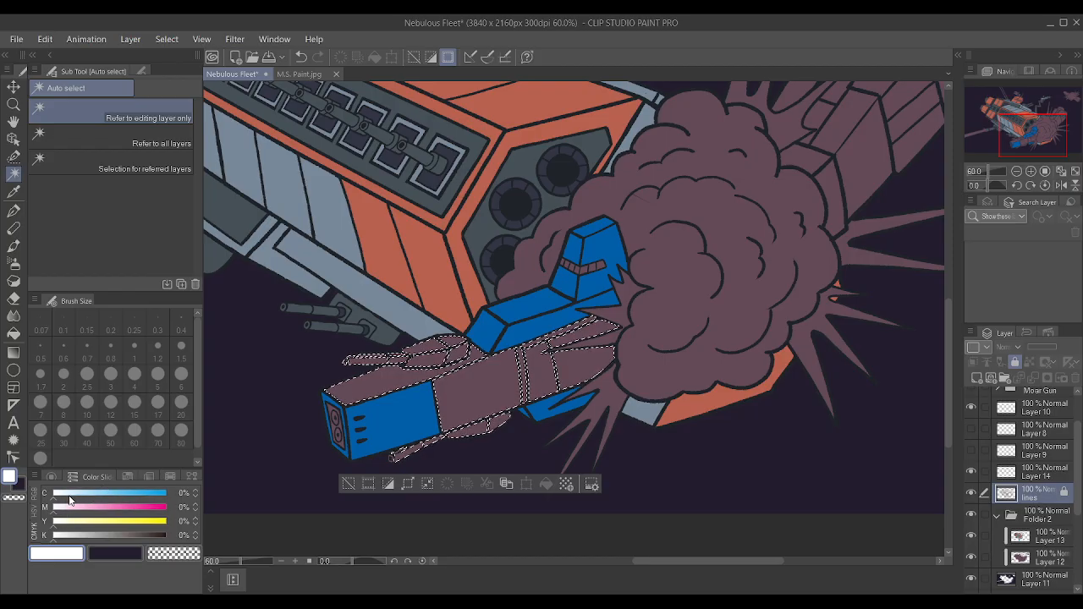
left_click(66, 536)
left_click_drag(73, 538, 75, 541)
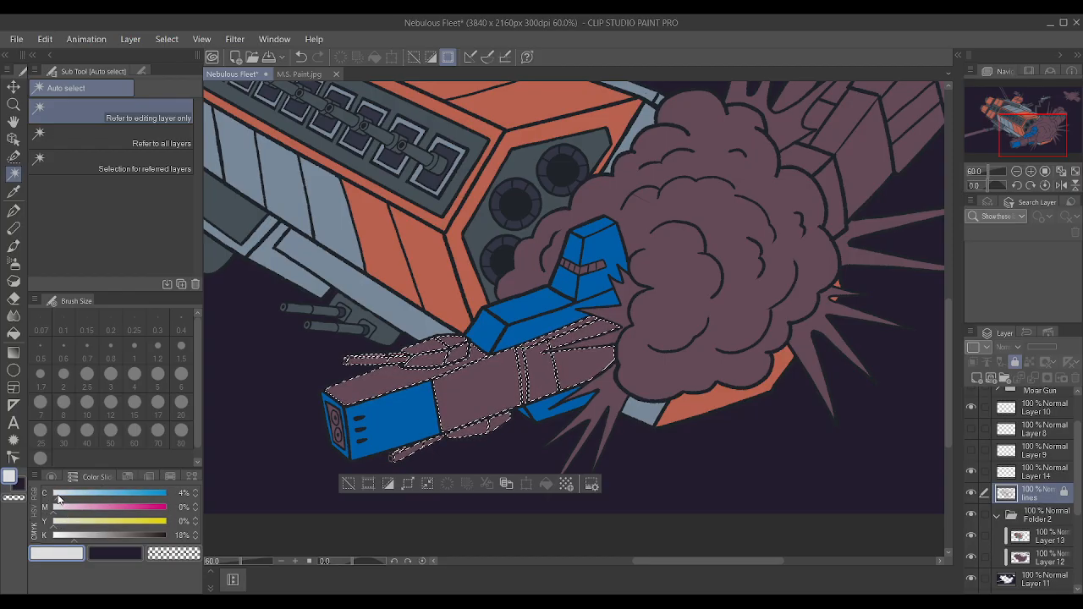
Paint the selected hull and gun panels light grey on Layer 13 with the large Textured pen.
left_click(1041, 541)
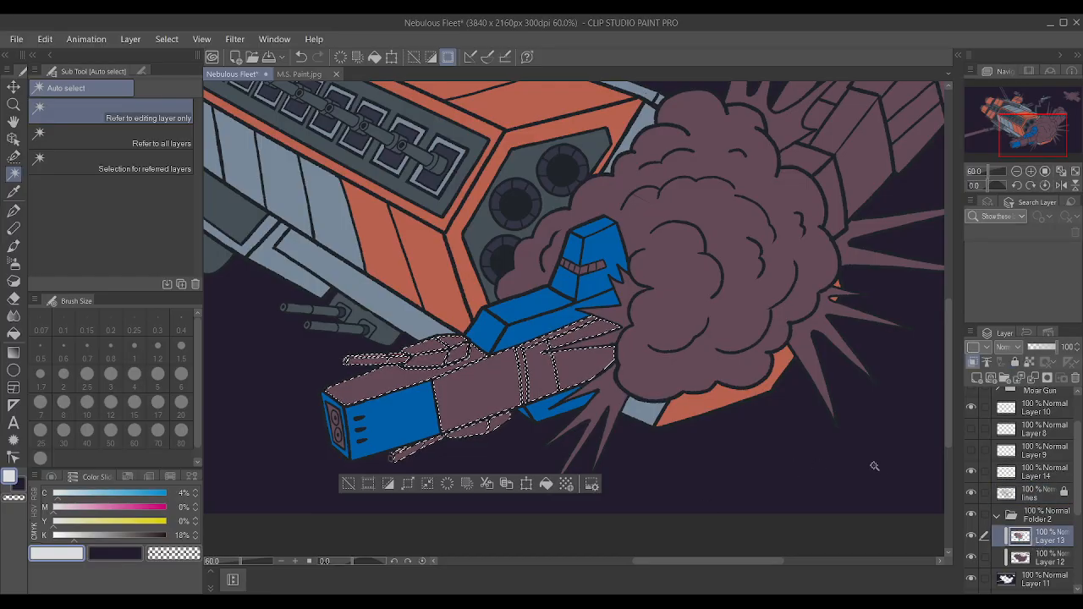
key("p")
left_click_drag(628, 358, 385, 398)
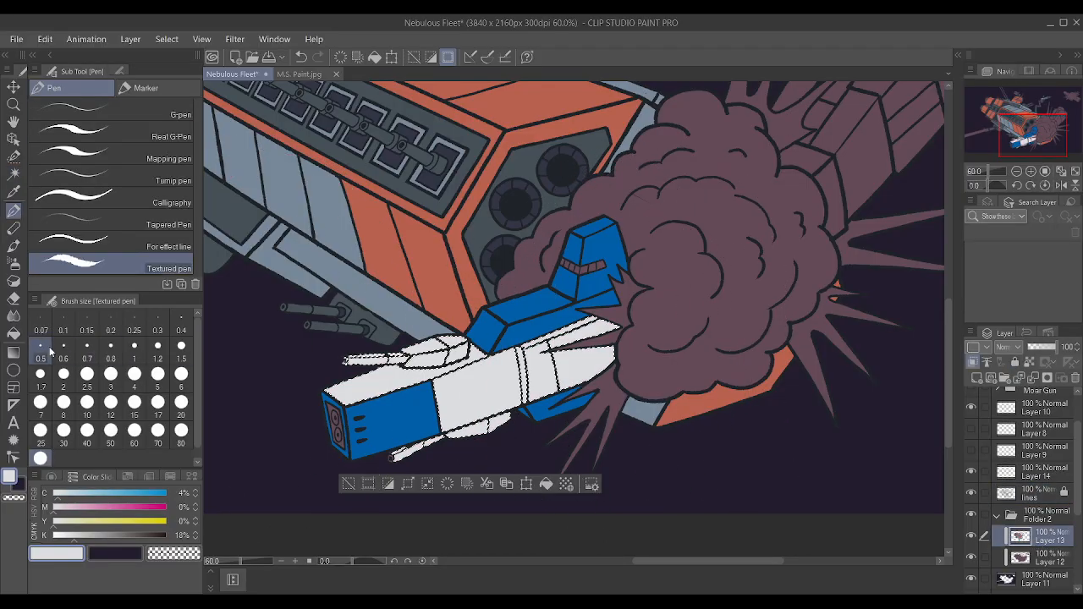
Darken the light grey to K 28, repaint the selected hull panels, and check them deselected against the whole picture.
left_click_drag(82, 536, 85, 535)
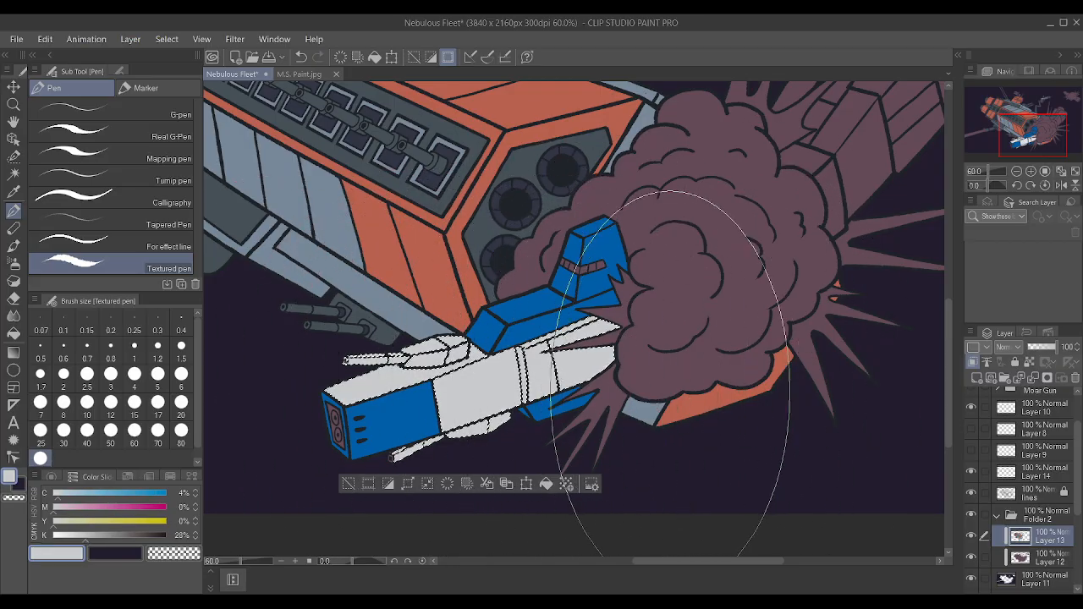
scroll(693, 368, "down", 3)
scroll(694, 367, "up", 2)
key("ctrl+d")
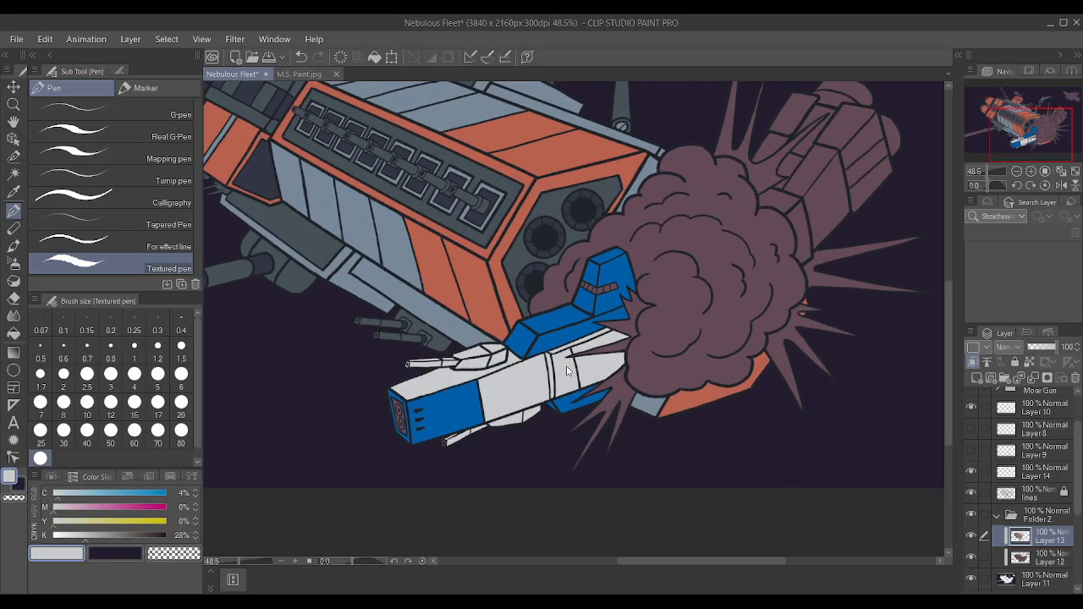
scroll(696, 332, "down", 4)
scroll(811, 218, "up", 2)
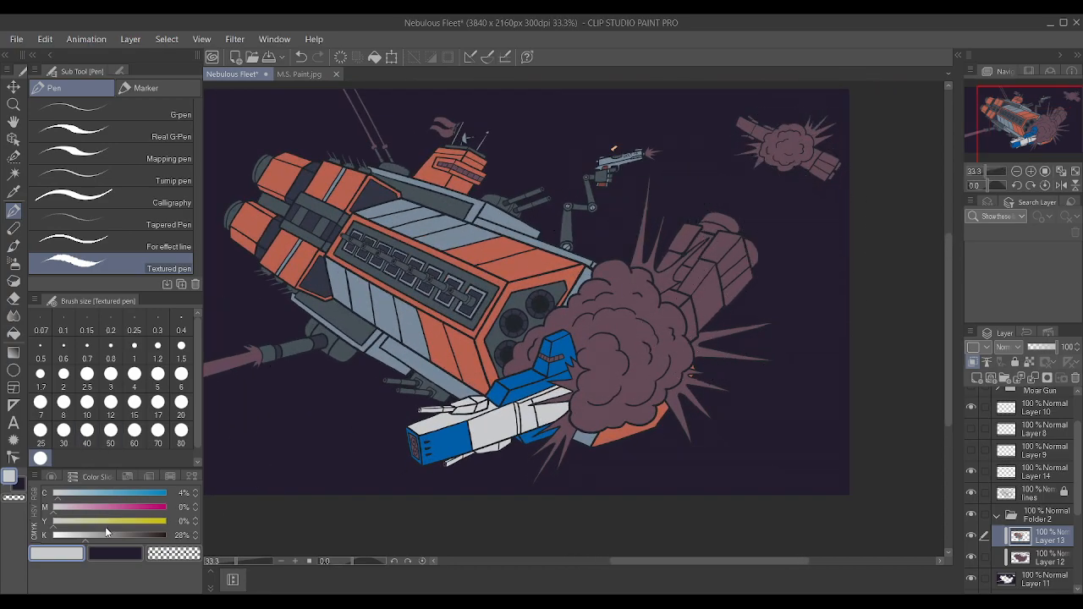
Restore the hull panel selection, darken the grey to K 34, repaint the panels with it, and deselect.
scroll(716, 316, "up", 1)
scroll(715, 316, "up", 2)
key("ctrl+z")
left_click_drag(84, 536, 93, 536)
left_click_drag(360, 408, 445, 403)
key("ctrl+d")
scroll(335, 524, "up", 10)
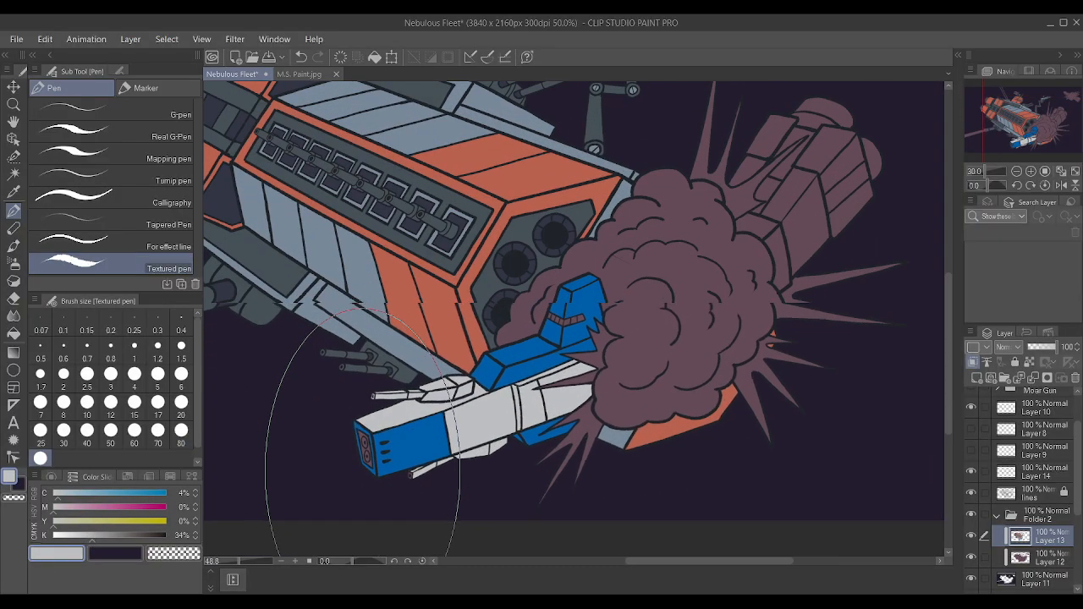
Reduce the Textured pen to size 1 and paint the lower gun barrel's muzzle rim light grey.
scroll(378, 525, "up", 4)
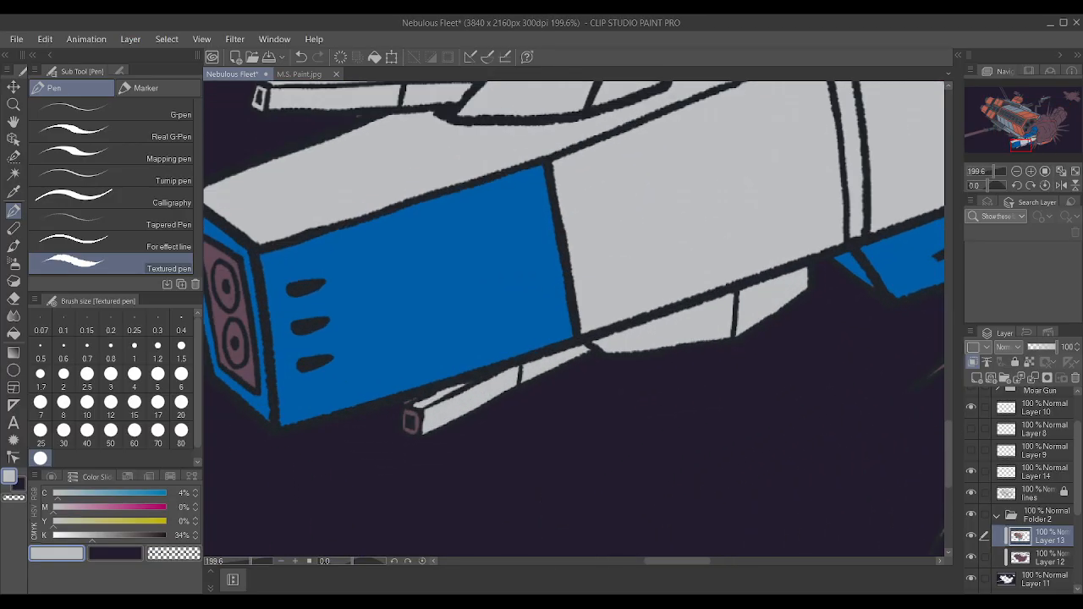
key("bracketleft")
key("bracketleft")
key("bracketleft")
key("bracketleft")
key("bracketleft")
key("bracketleft")
key("bracketleft")
key("bracketleft")
key("bracketleft")
key("bracketleft")
key("bracketleft")
key("bracketleft")
key("bracketleft")
key("bracketleft")
key("bracketleft")
key("bracketleft")
key("bracketleft")
key("bracketleft")
key("bracketleft")
key("bracketleft")
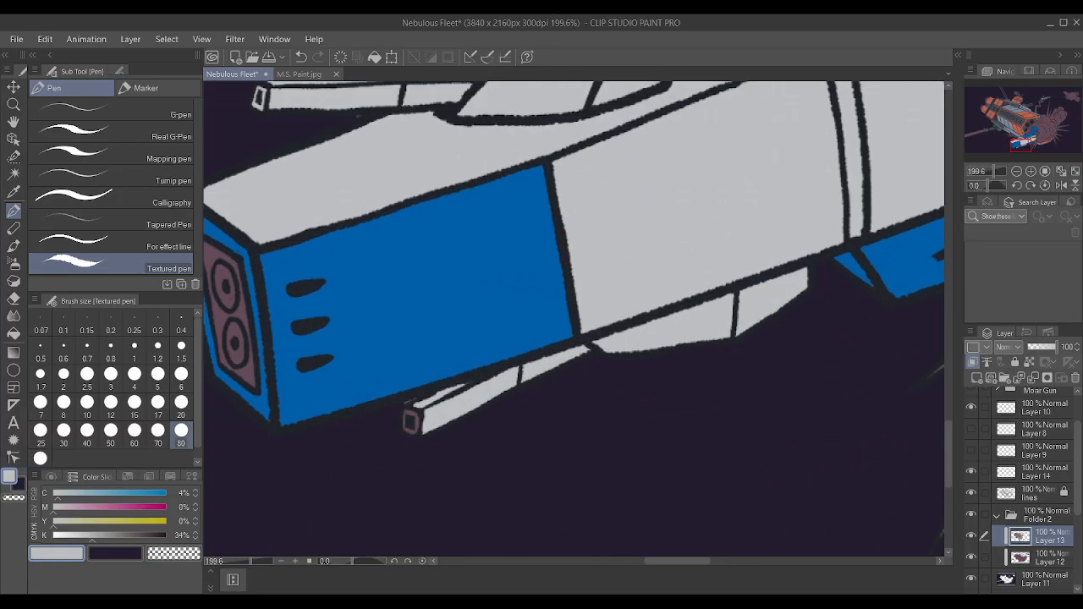
left_click_drag(417, 416, 408, 416)
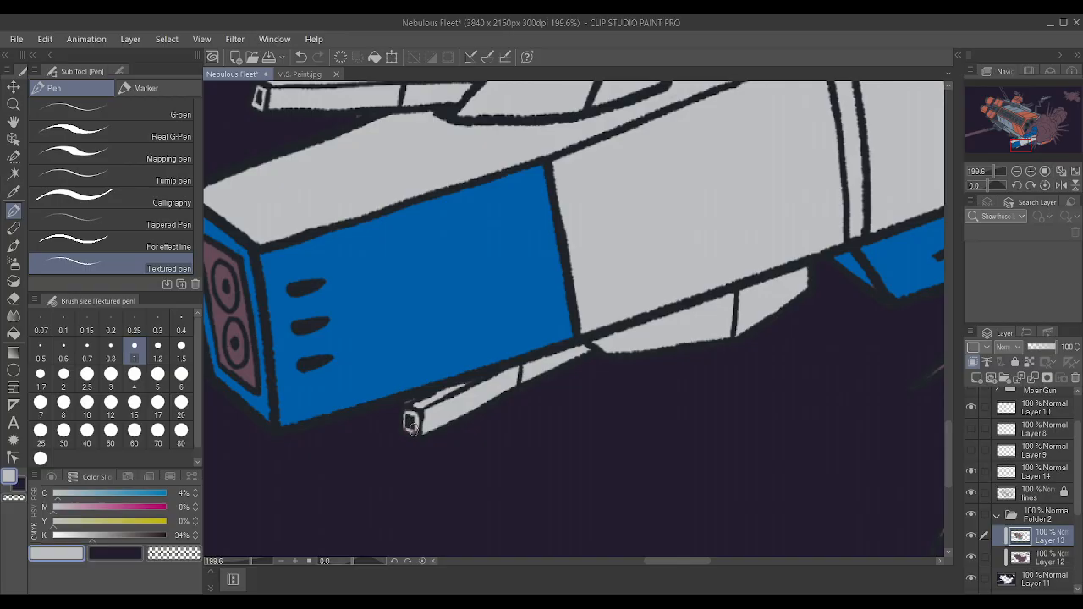
Sample the dark purple background colour and reduce the Textured pen to size 0.7.
left_click(386, 424, "alt")
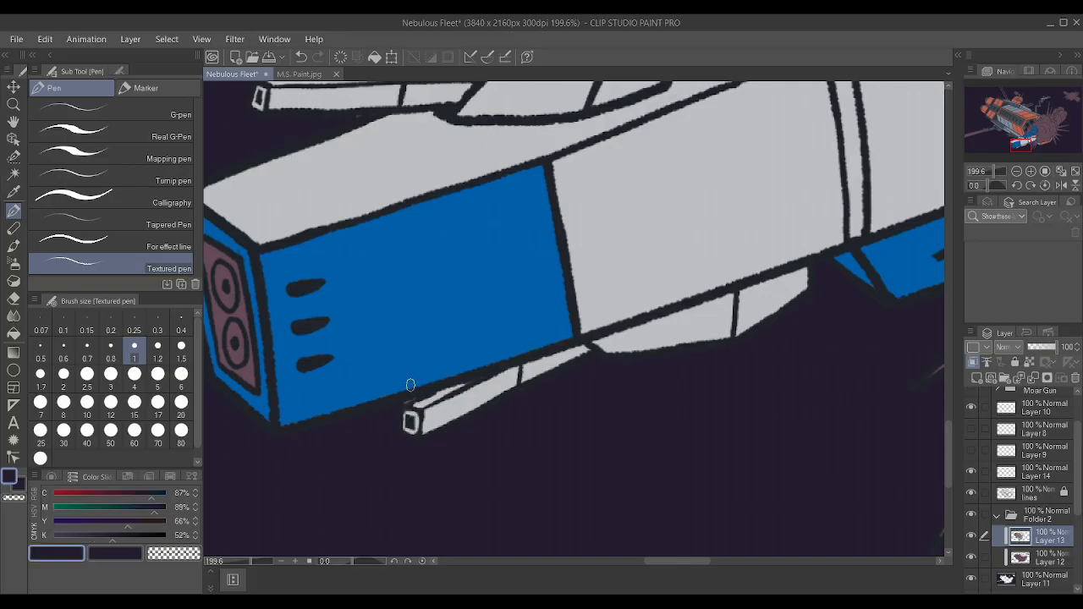
key("bracketleft")
key("bracketleft")
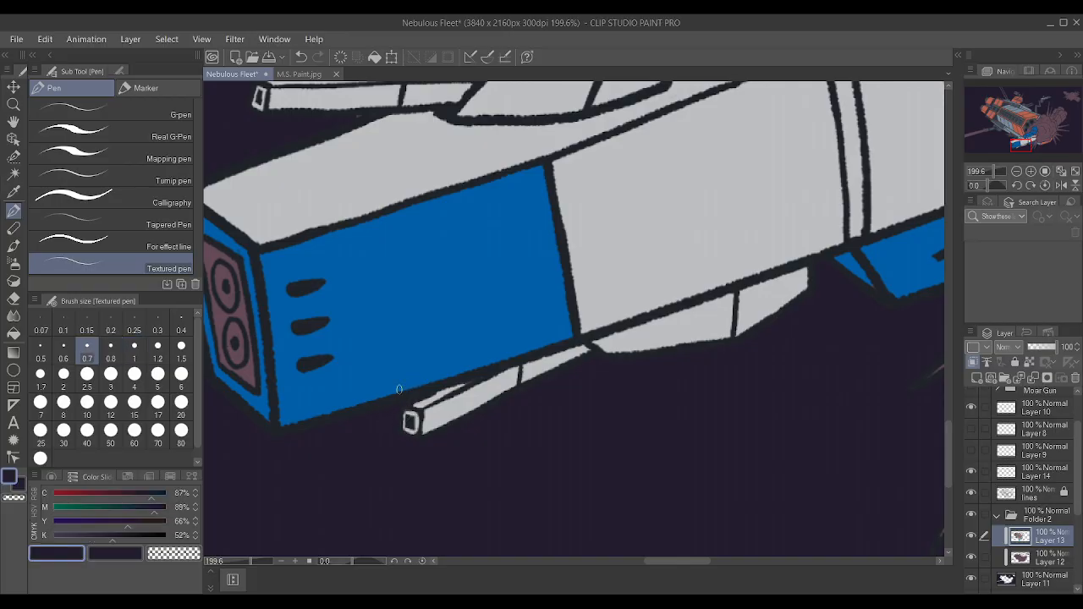
scroll(399, 389, "down", 4)
scroll(335, 206, "up", 5)
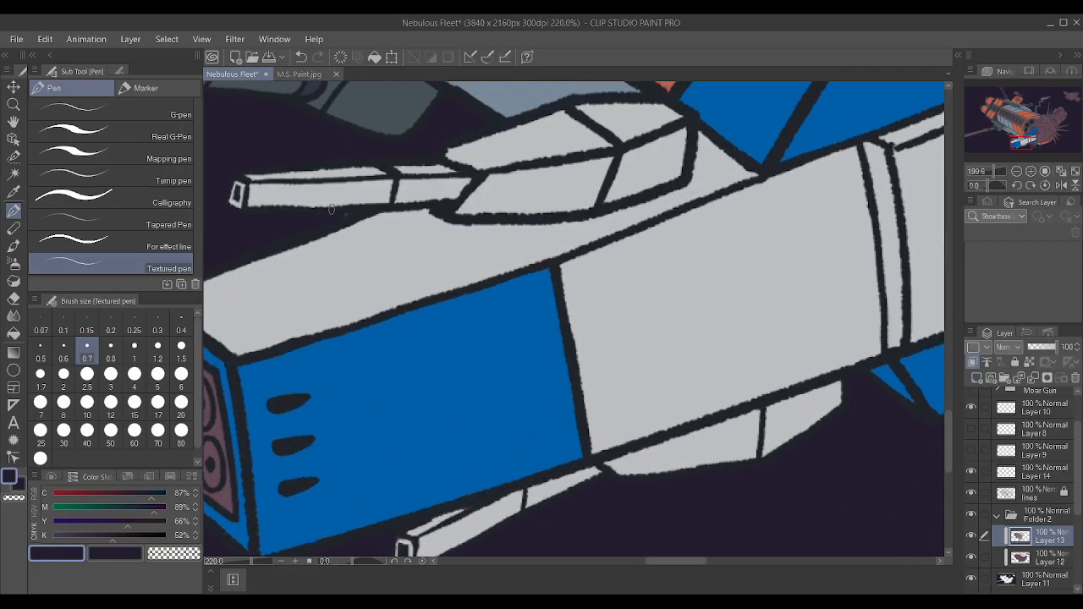
scroll(375, 211, "down", 10)
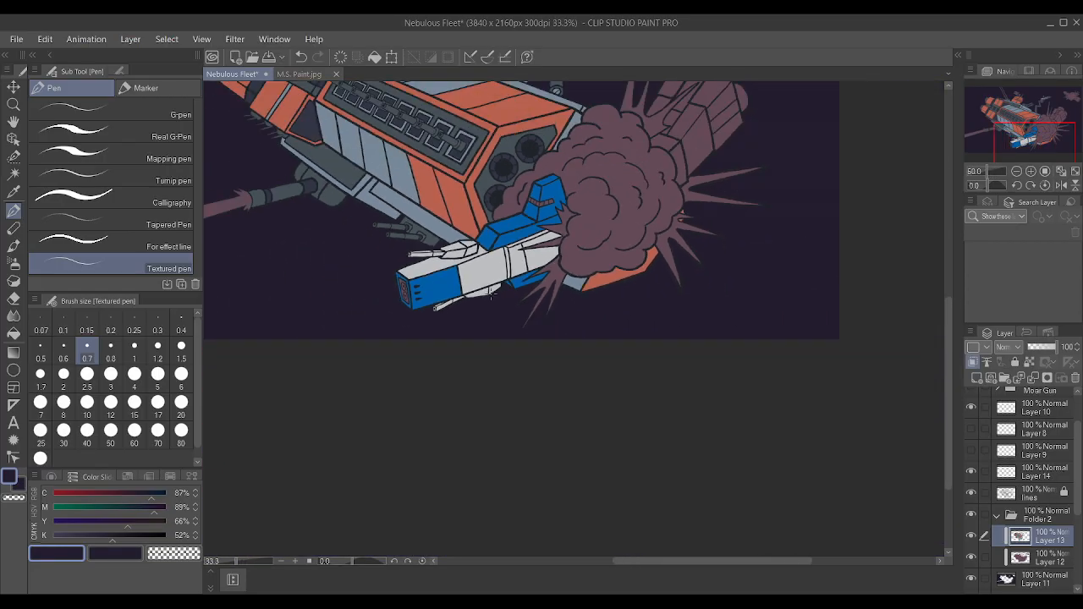
Using Auto select on the lines layer, select the broken rear hull's collar panels, upper end panels, lower end panel and the detached outer panel.
scroll(580, 188, "up", 4)
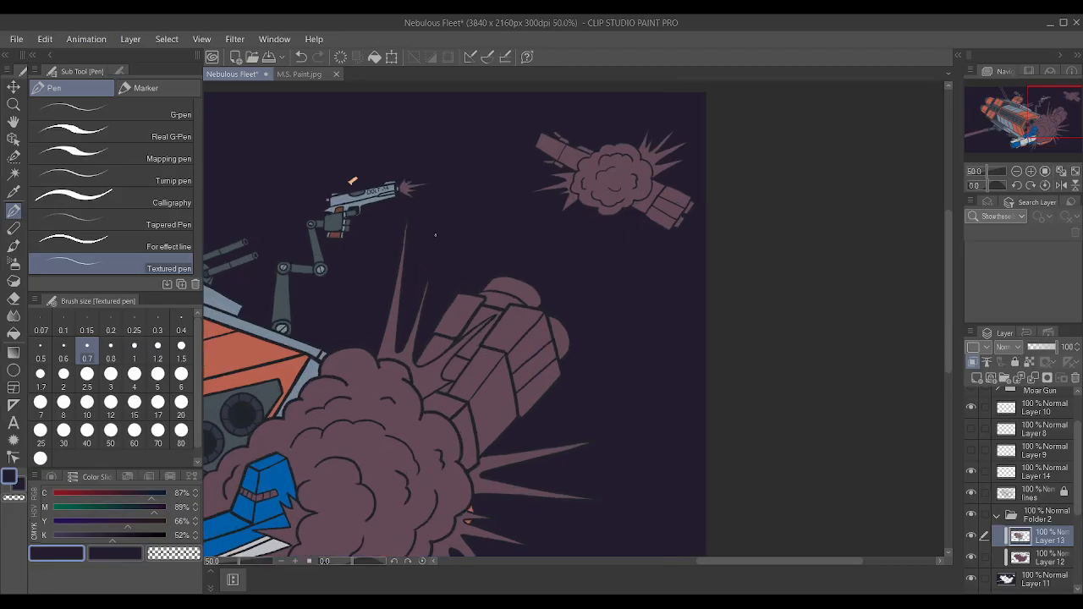
scroll(348, 404, "down", 2)
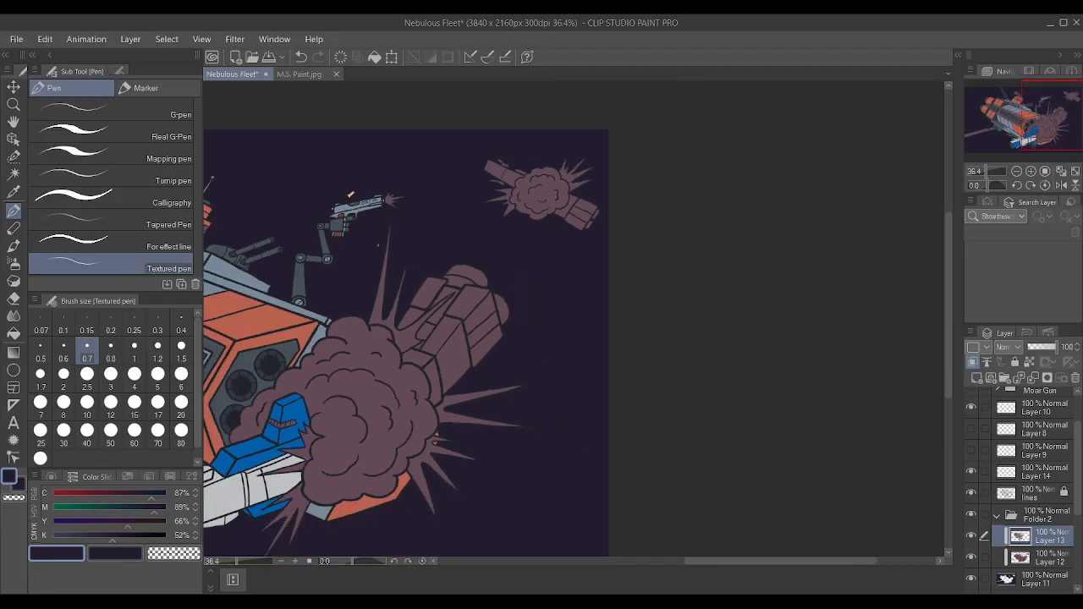
scroll(347, 405, "up", 1)
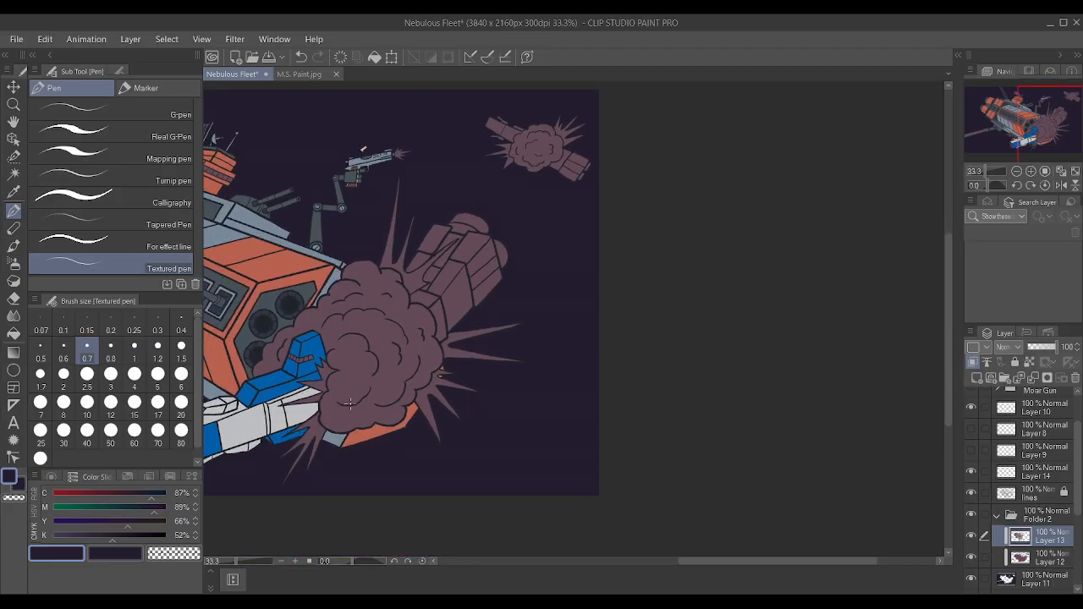
scroll(384, 398, "up", 1)
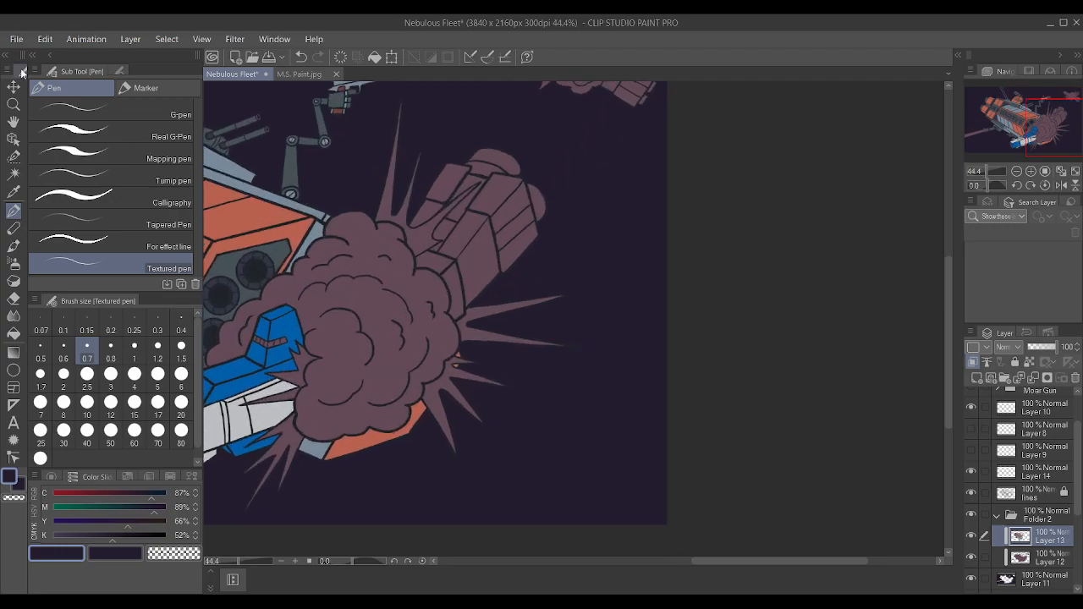
left_click(13, 173)
left_click(1019, 496)
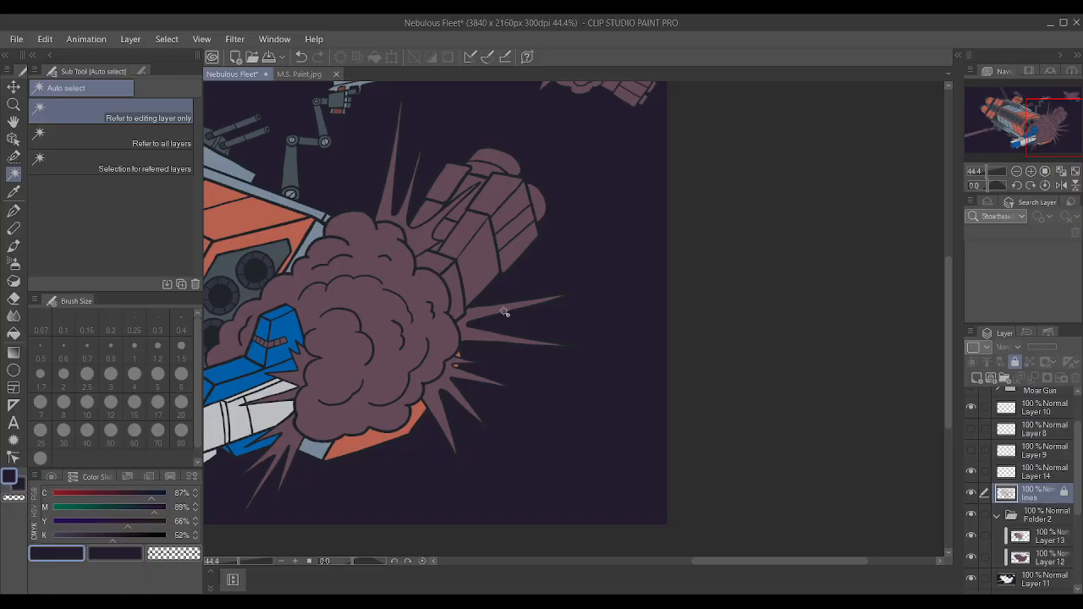
left_click(451, 275)
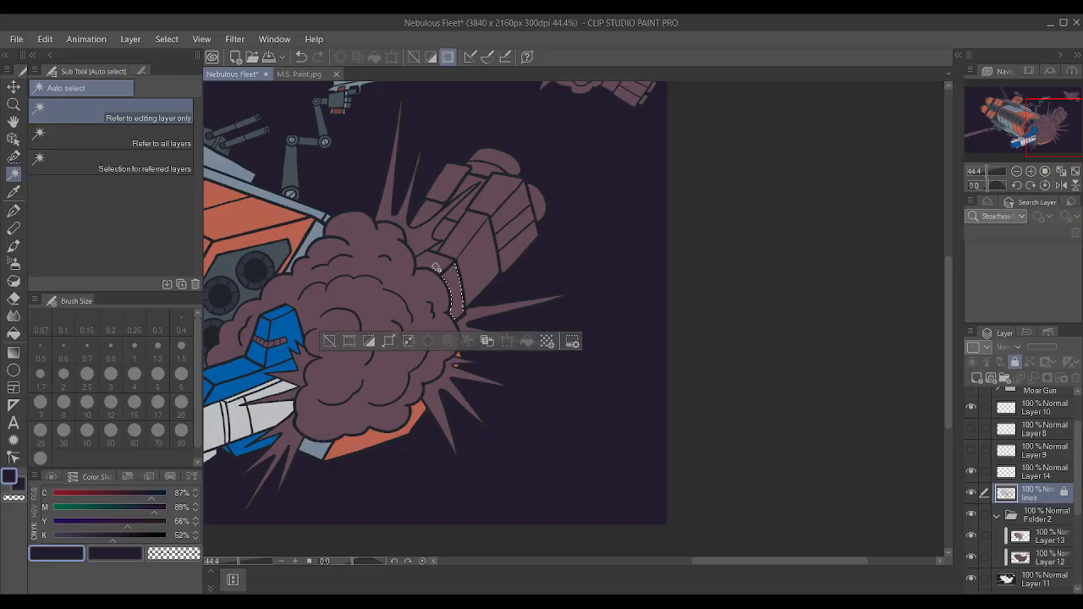
left_click(505, 214, "shift")
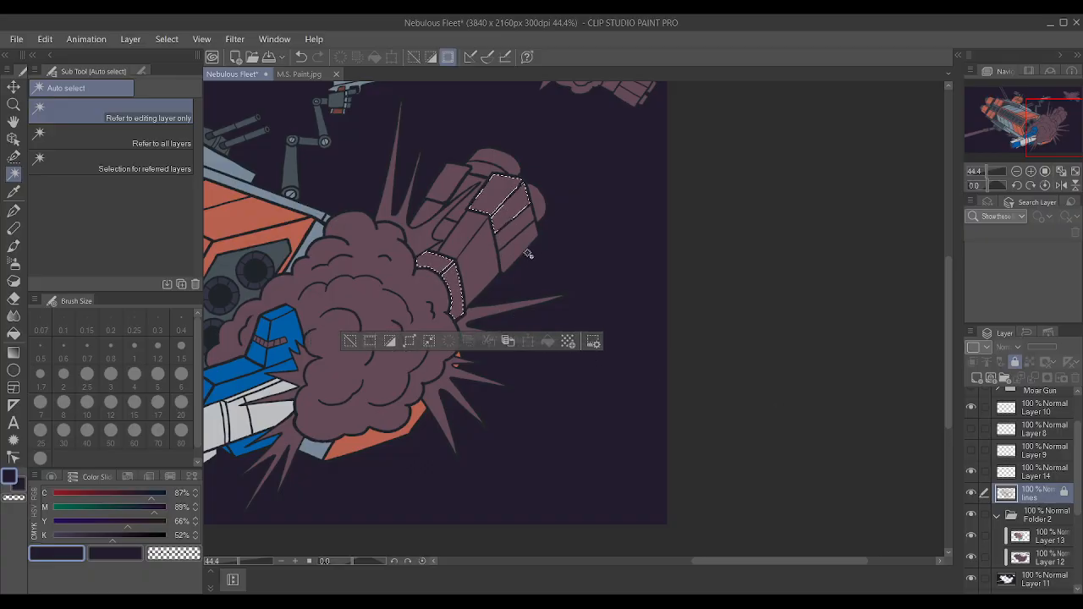
left_click(453, 187, "shift")
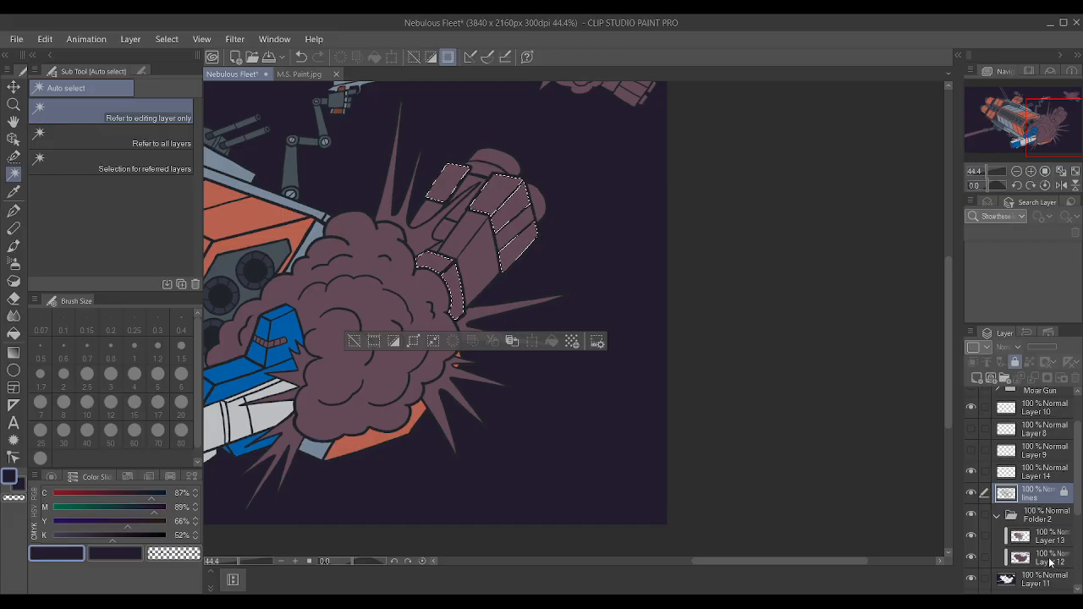
Paint the selected rear hull panels on Layer 13 with the front section's blue using the large Textured pen, and deselect.
left_click(1048, 559)
left_click(1026, 539)
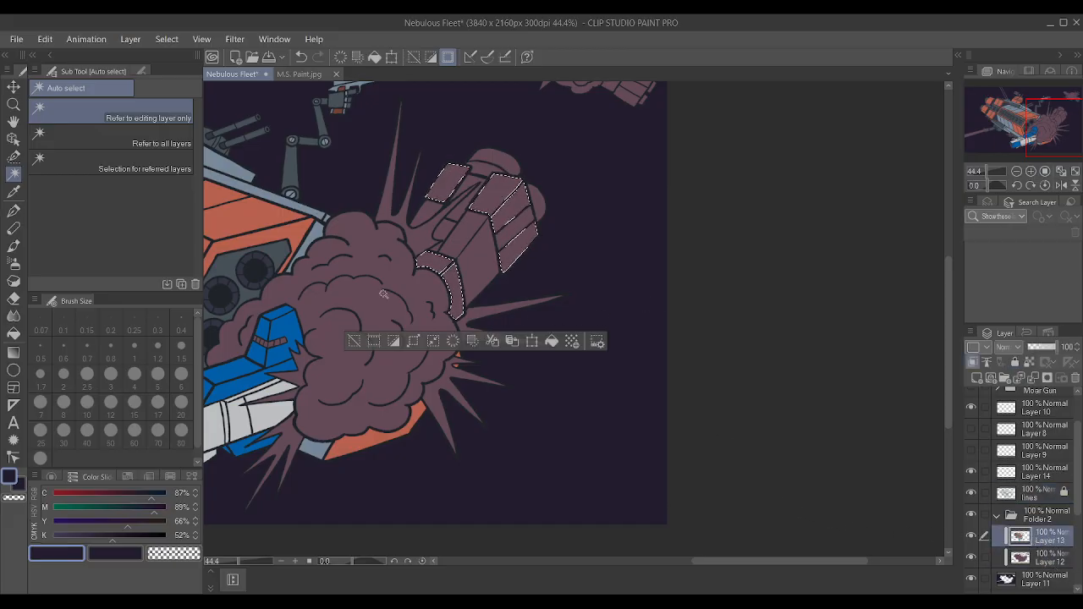
left_click(290, 330, "alt")
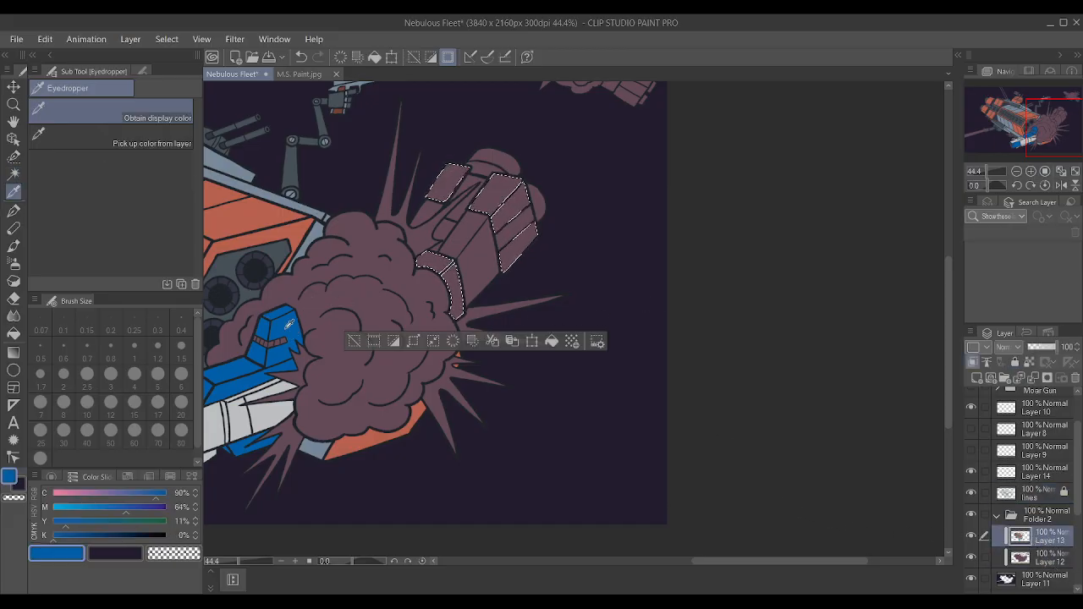
key("p")
key("p")
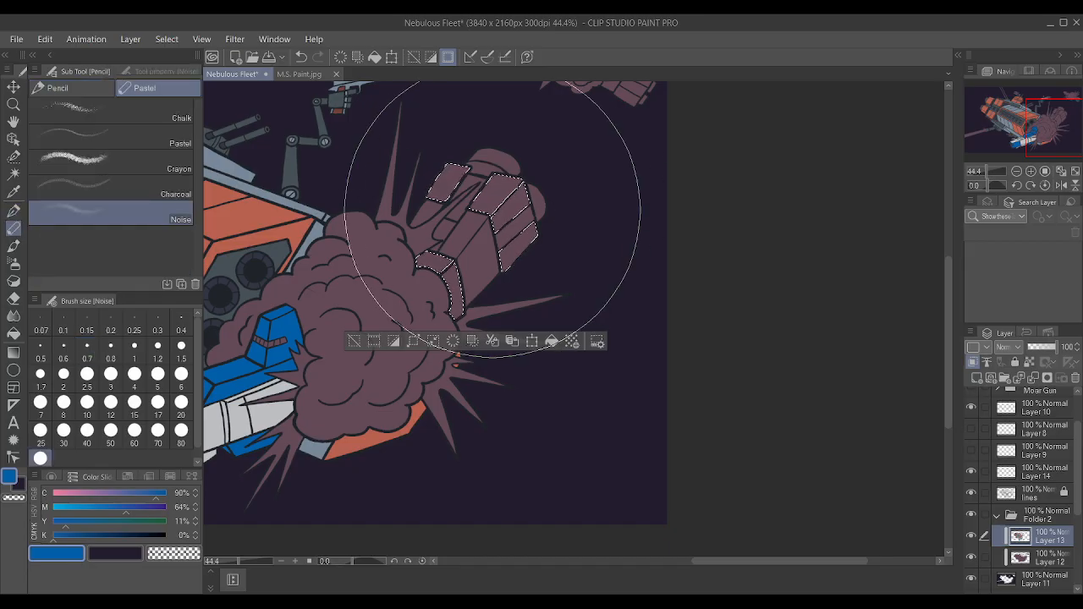
left_click_drag(404, 293, 604, 282)
key("p")
key("bracketright")
key("bracketright")
key("bracketright")
key("bracketright")
key("bracketright")
key("bracketright")
key("bracketright")
key("bracketright")
key("bracketright")
key("bracketright")
key("bracketright")
key("bracketright")
key("bracketright")
key("bracketright")
key("bracketright")
key("bracketright")
key("bracketright")
key("bracketright")
key("bracketright")
key("bracketright")
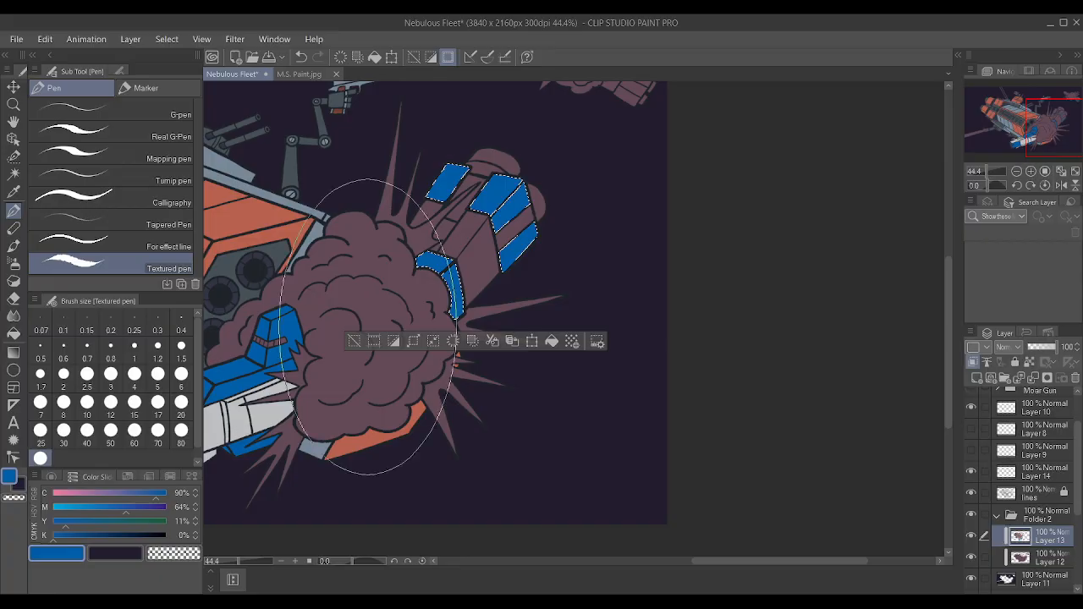
key("ctrl+d")
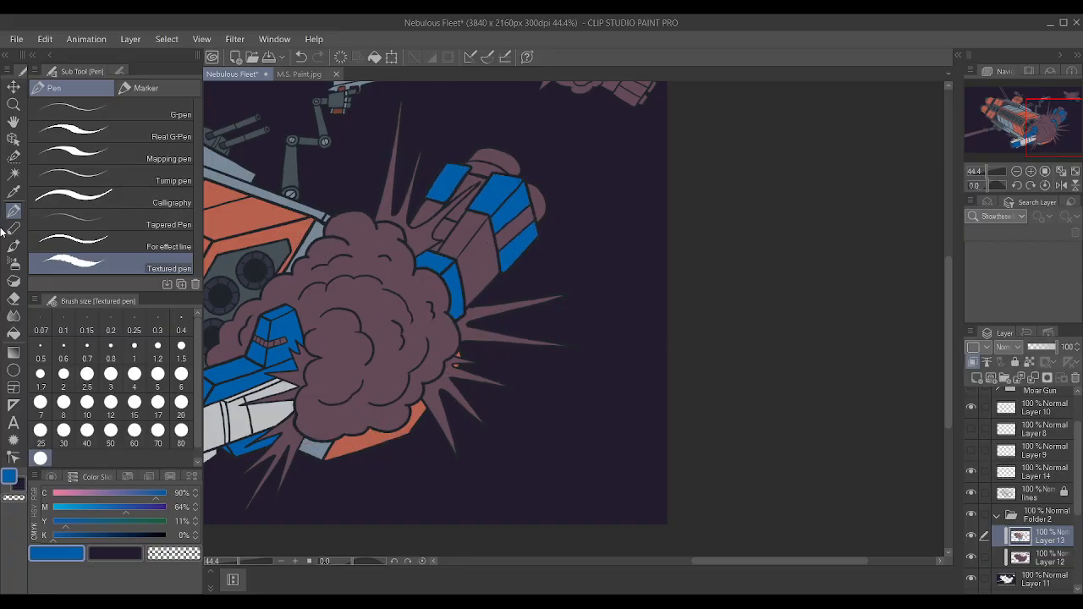
Using Auto select on the lines layer, select the rear hull's middle panels and the pointed piece below the outer blue panel.
left_click(14, 173)
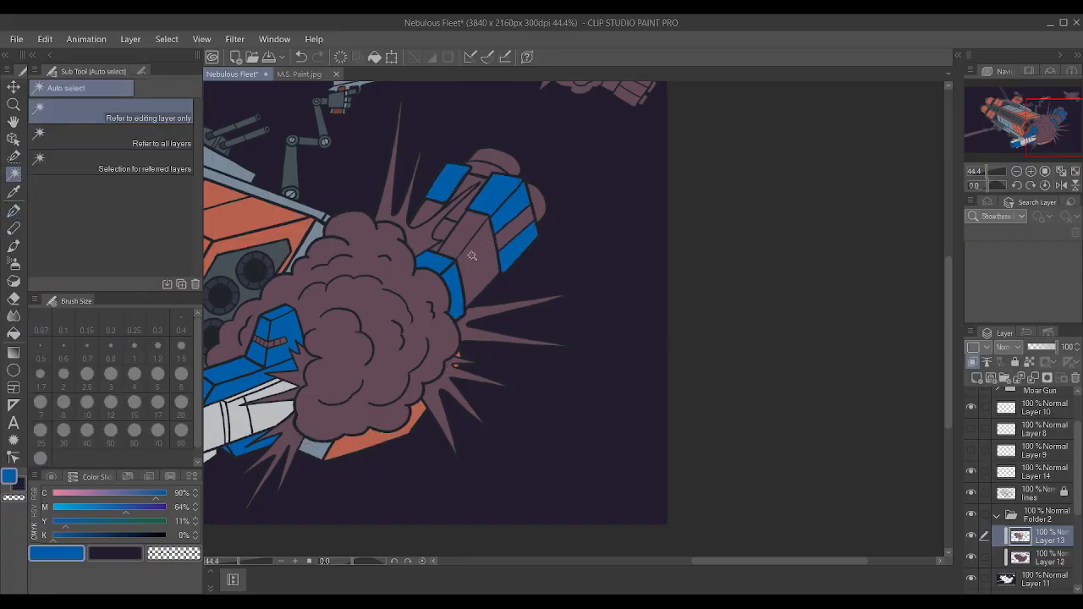
left_click(479, 252)
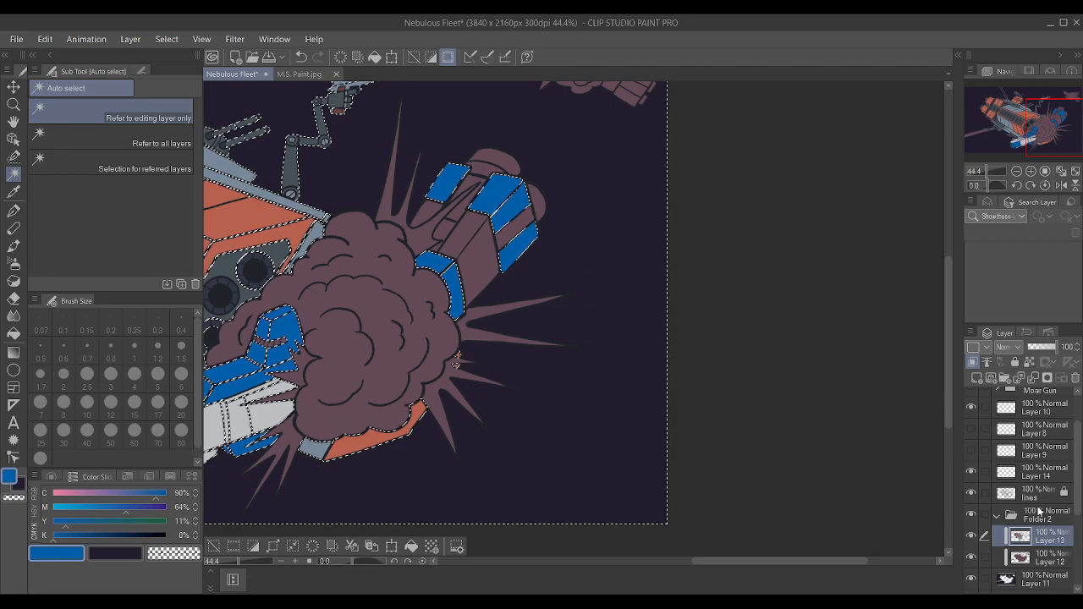
key("ctrl+d")
left_click(1034, 493)
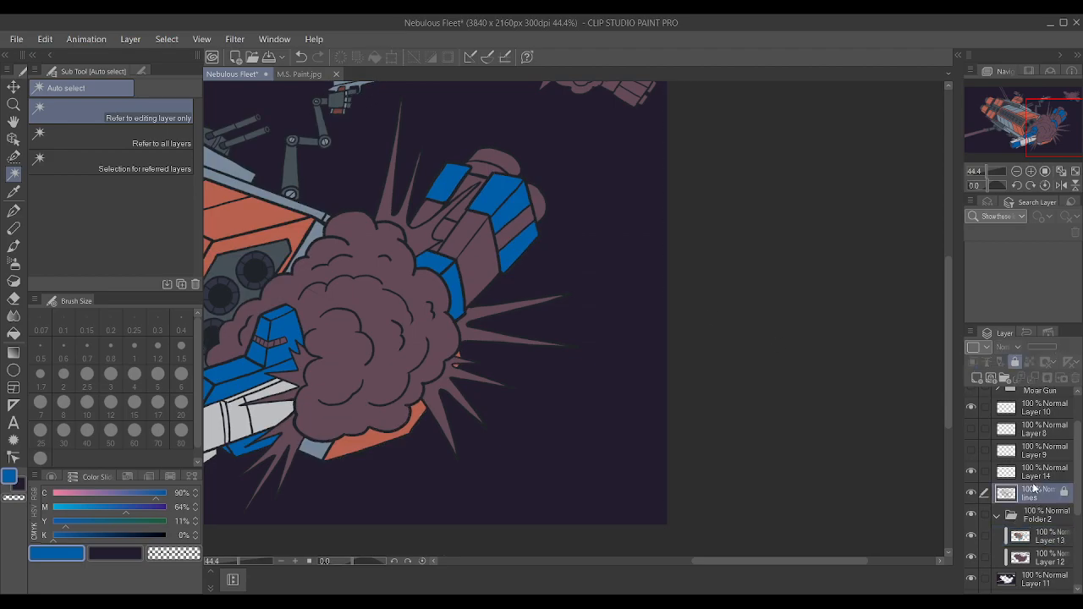
left_click(493, 272)
left_click(427, 214, "shift")
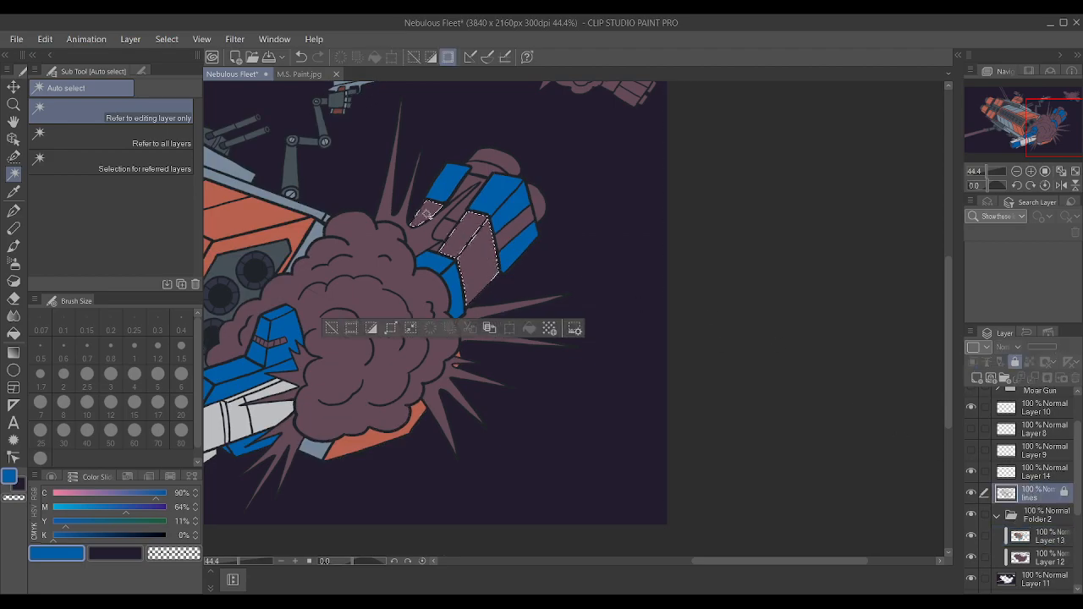
scroll(520, 215, "down", 3)
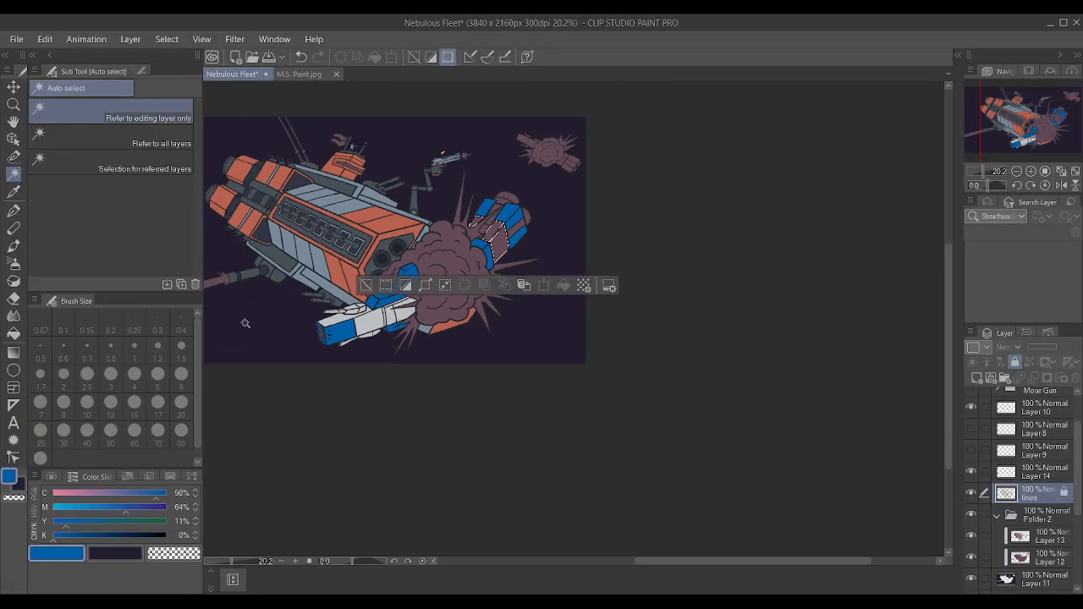
scroll(244, 322, "up", 1)
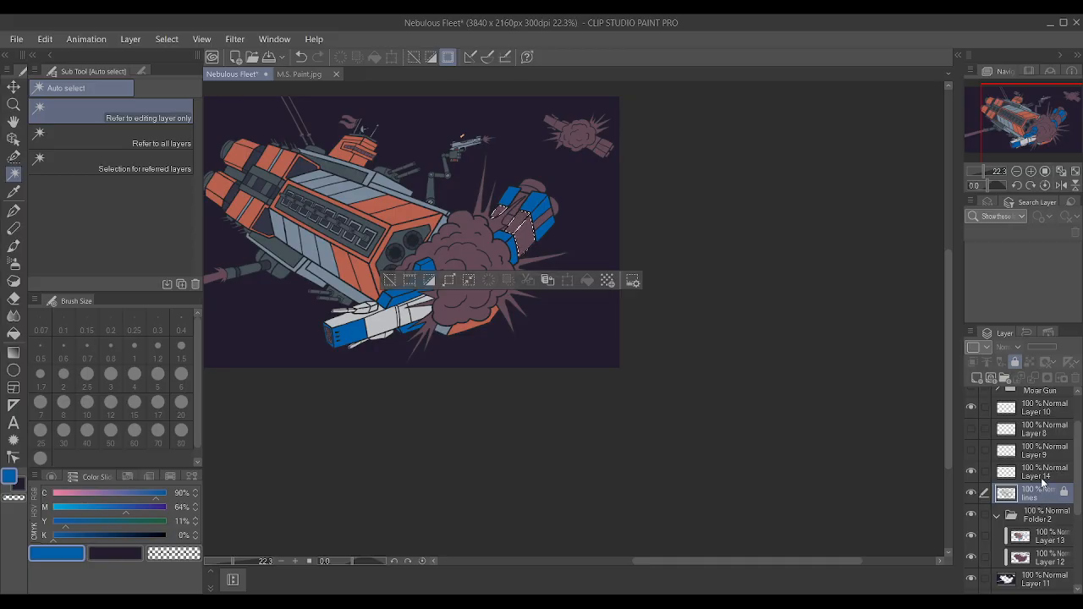
Paint the selected middle panels and pointed piece on Layer 14 with the front hull's light grey, deselect, and check the whole picture.
left_click(1042, 481)
scroll(709, 285, "up", 2)
key("p")
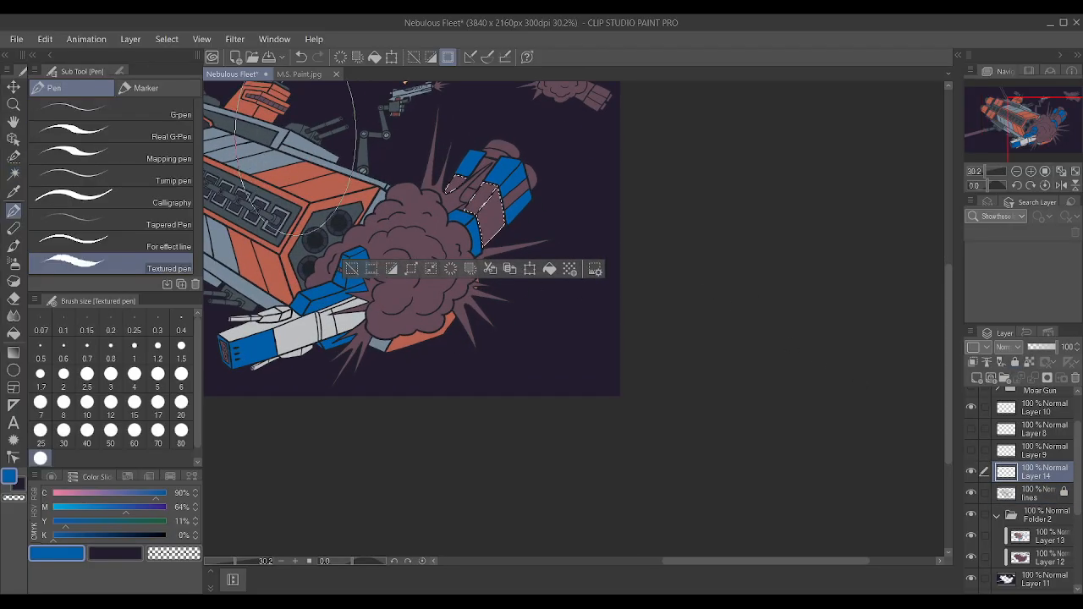
key("i")
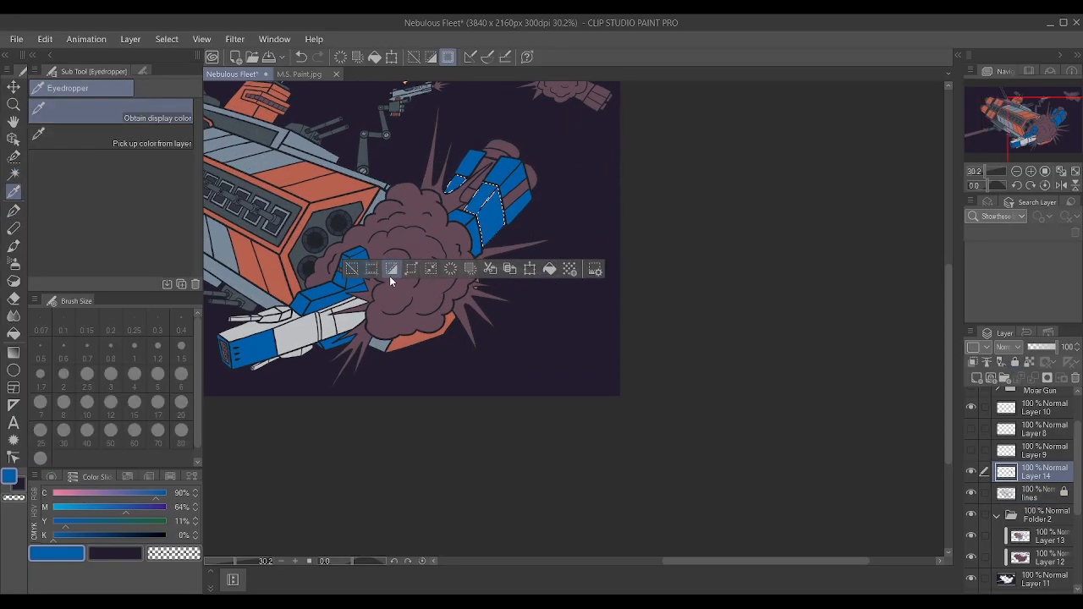
left_click(487, 196)
key("p")
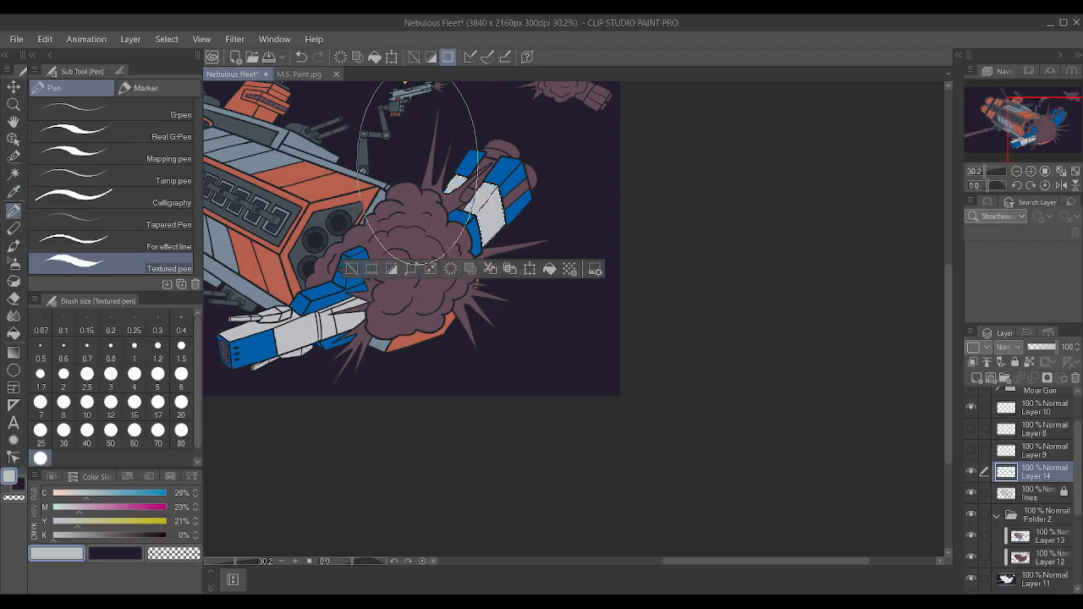
key("ctrl+d")
scroll(488, 180, "up", 1)
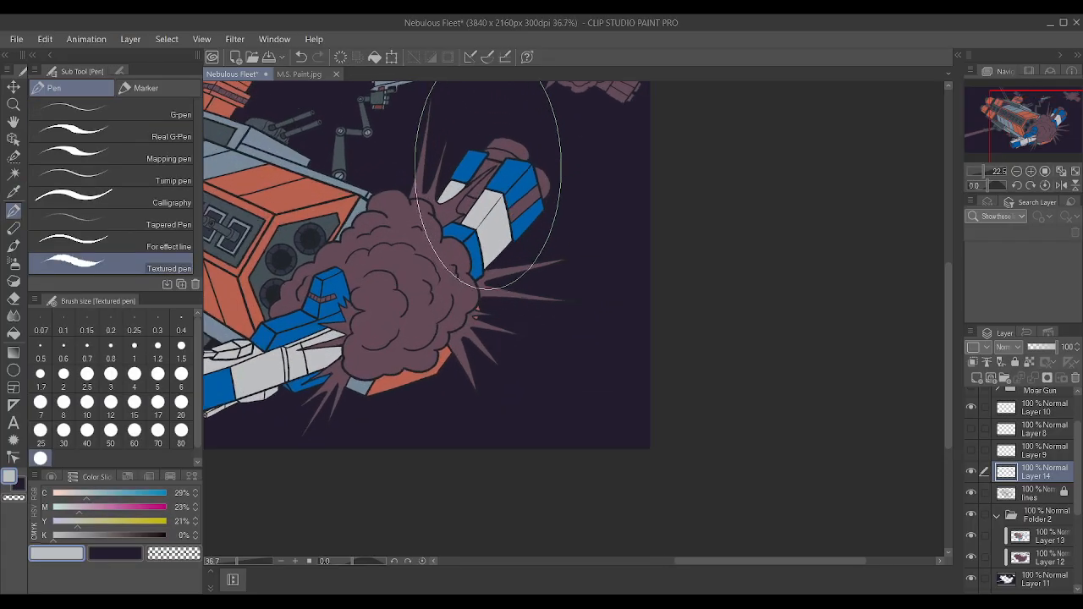
scroll(488, 180, "up", 1)
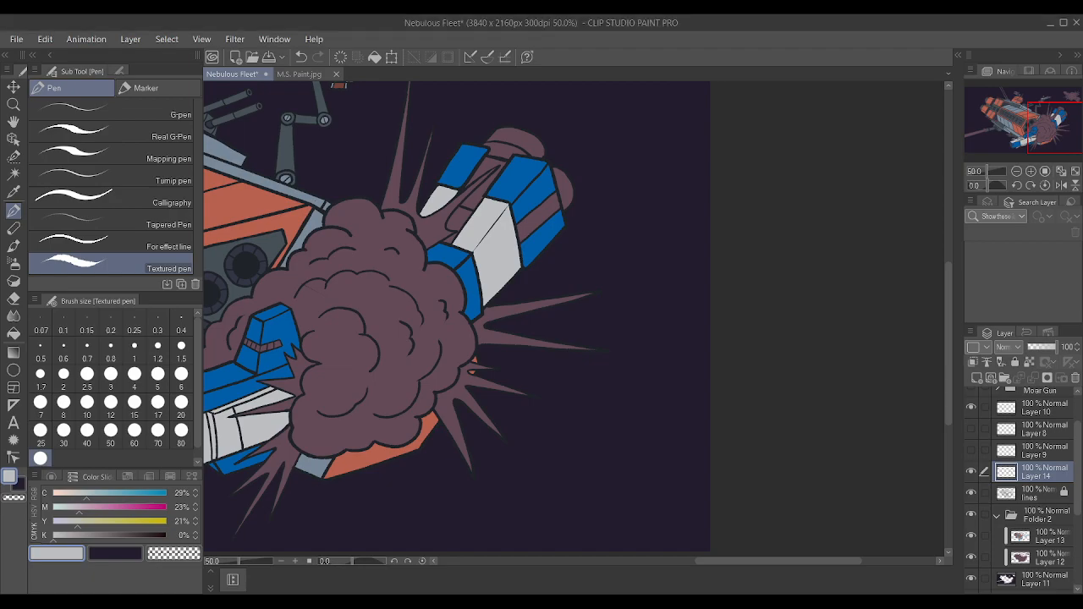
scroll(702, 449, "down", 1)
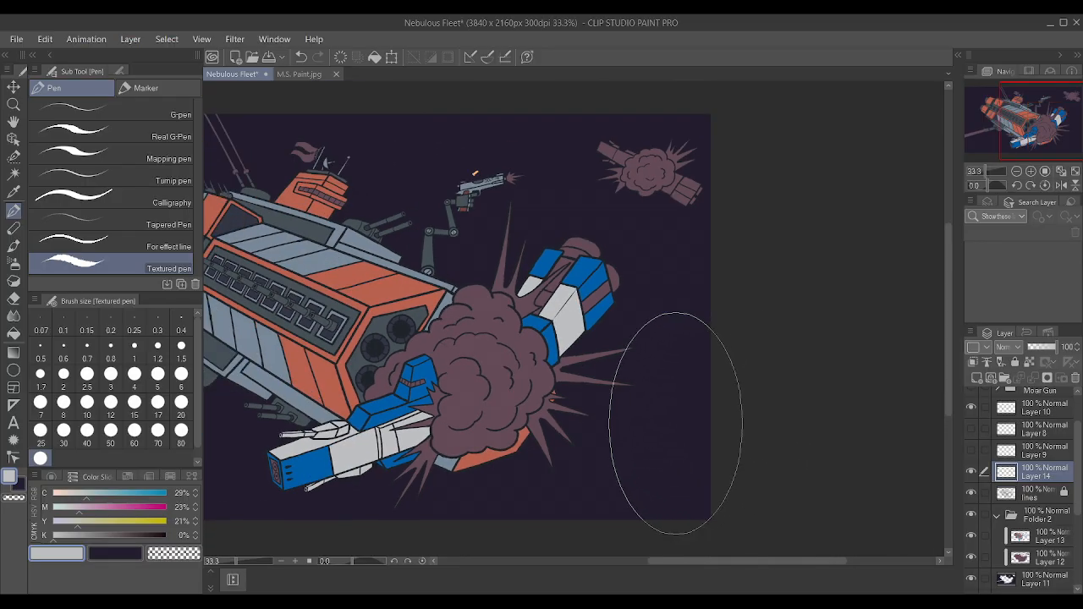
scroll(677, 423, "down", 1)
Using Auto select on the lines layer, select the narrow stripe between the two blue end panels on the rear hull's side.
left_click(12, 174)
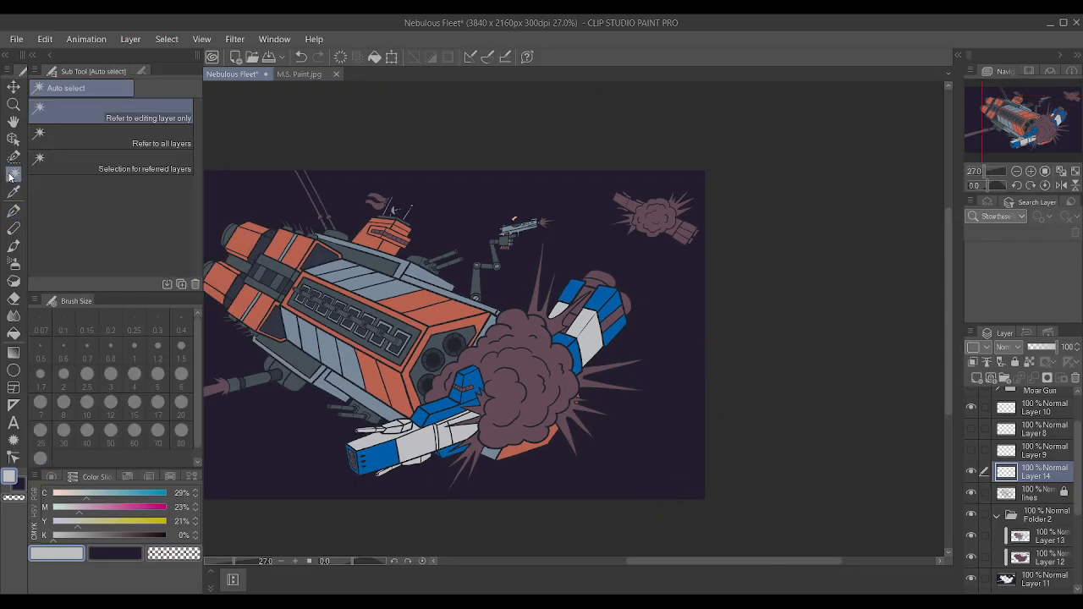
scroll(548, 352, "up", 3)
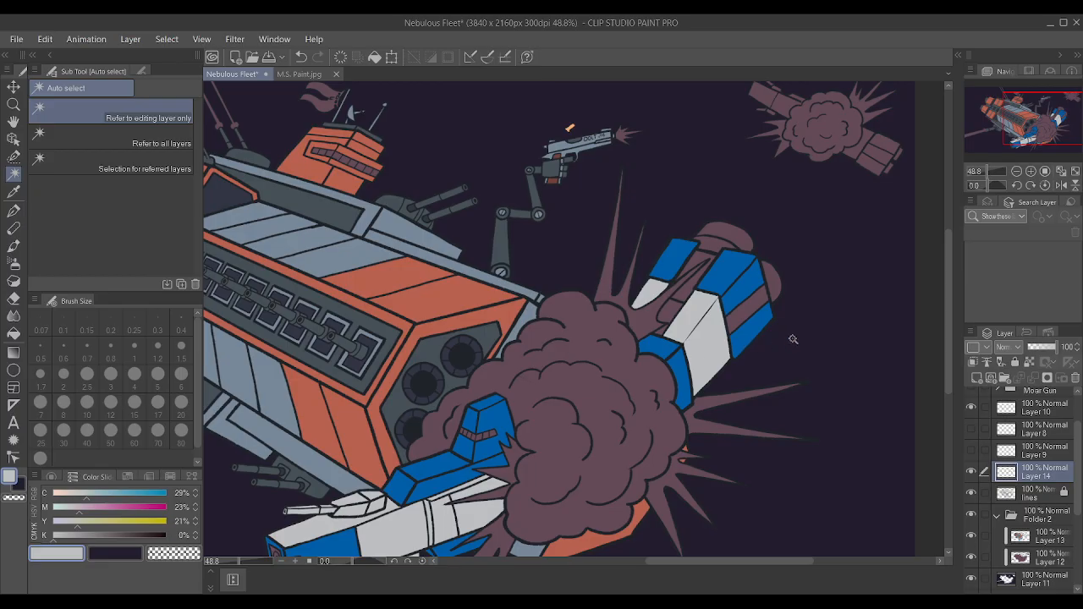
scroll(765, 324, "up", 2)
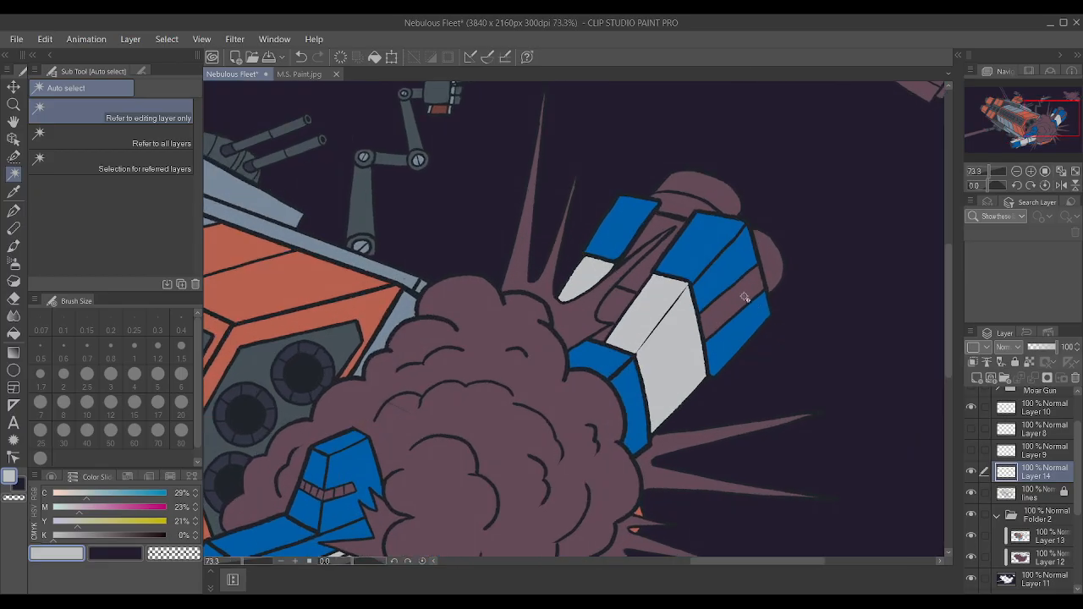
left_click(745, 297)
key("ctrl+d")
left_click(1049, 538)
left_click(719, 315)
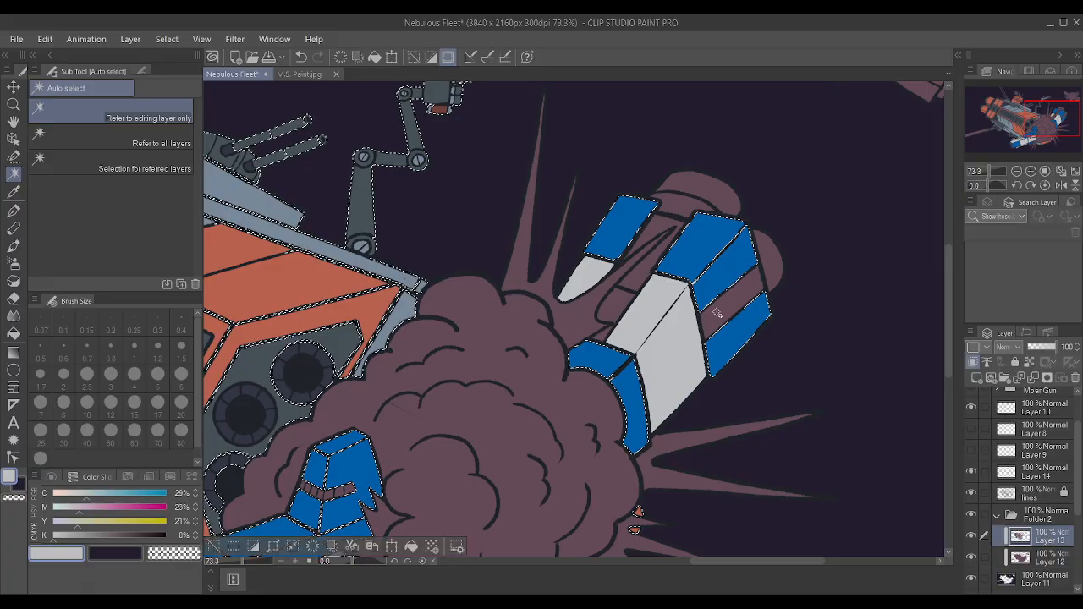
key("ctrl+d")
left_click(1033, 490)
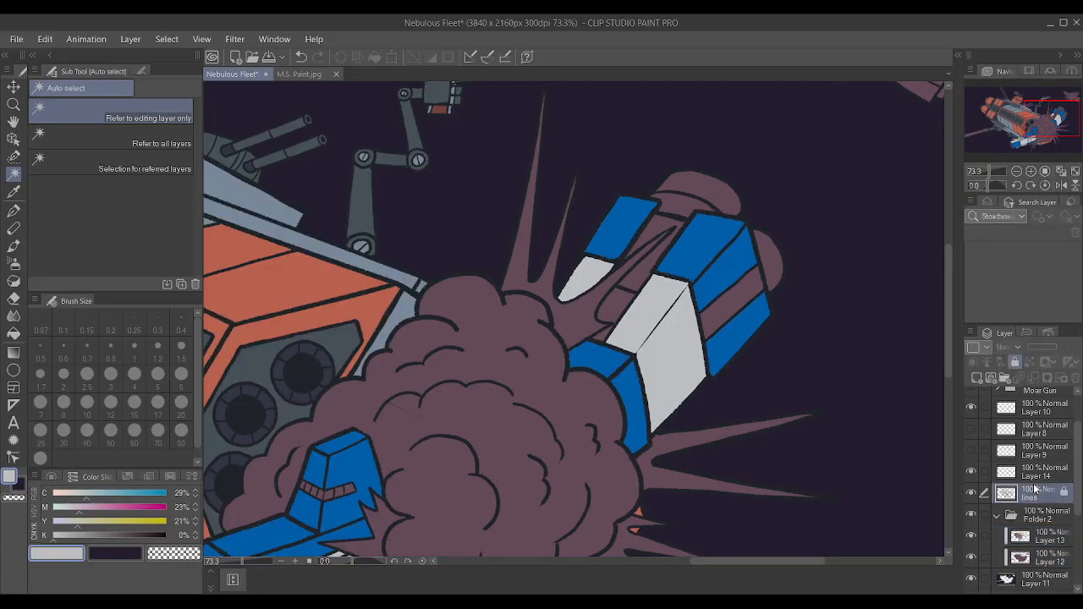
left_click(709, 317)
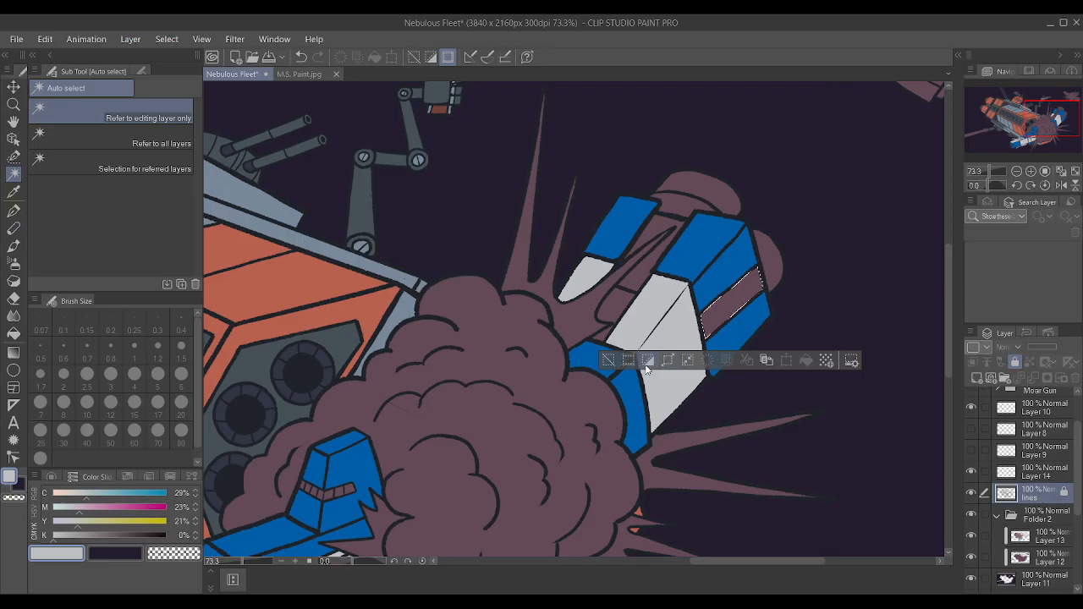
Undo the stripe selection and the painting of the rear hull's middle panels and pointed piece, back to their unpainted selection.
left_click(971, 535)
left_click(972, 535)
key("ctrl+d")
key("ctrl+z")
key("ctrl+z")
key("ctrl+z")
key("ctrl+z")
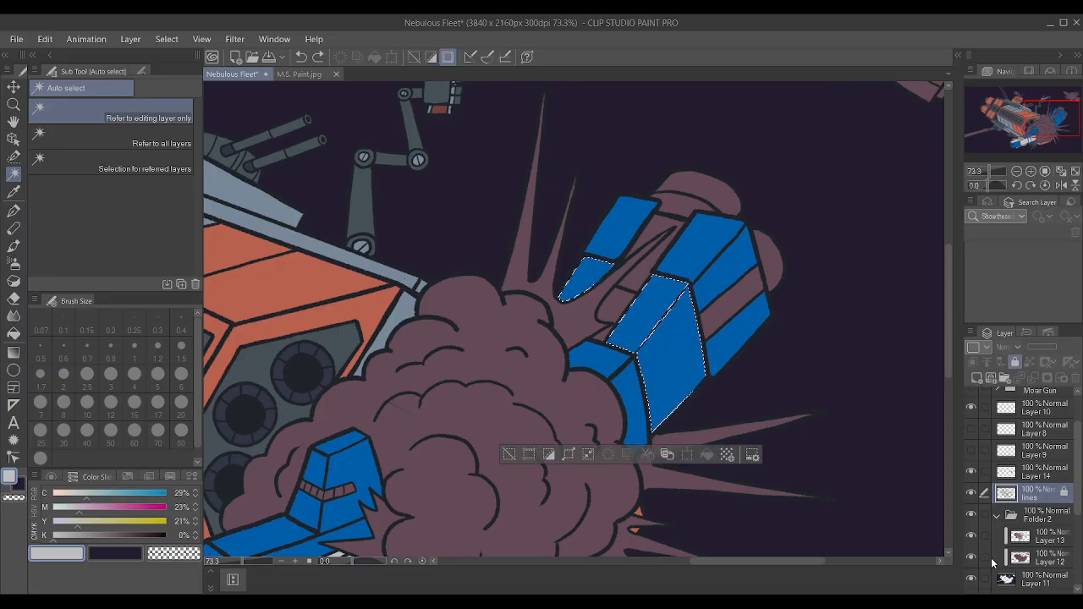
key("ctrl+z")
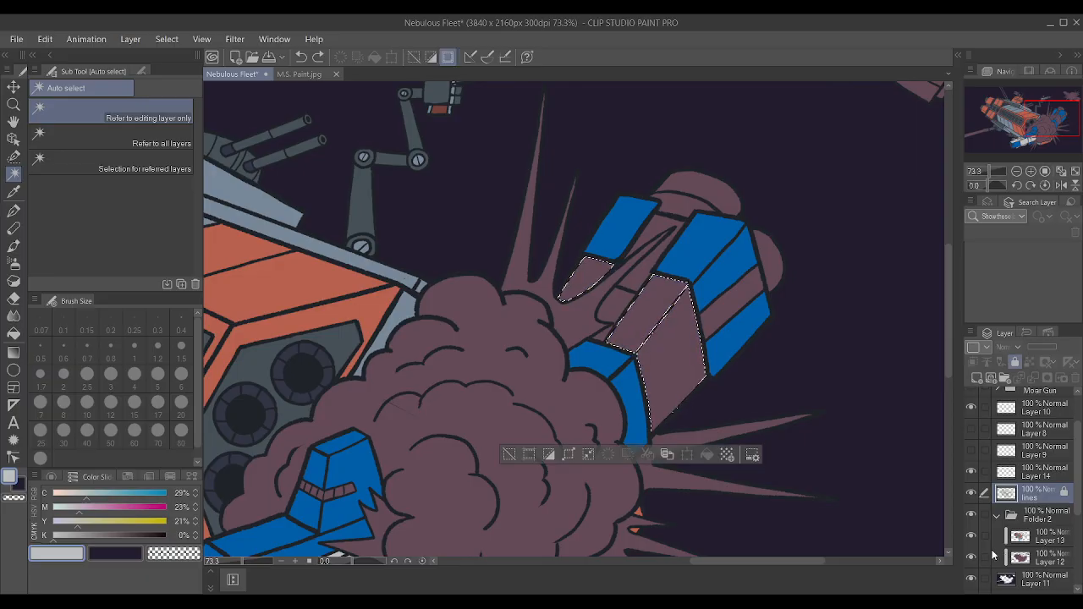
Paint the selected middle panels and pointed piece on Layer 13 with the front hull's light grey using the Textured pen, and deselect.
left_click(1037, 535)
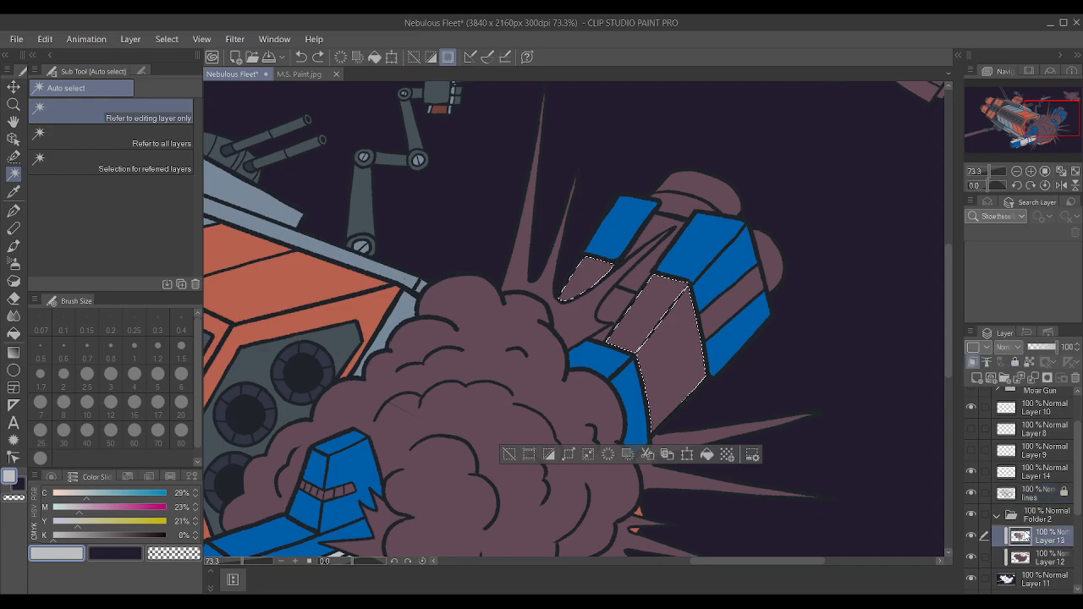
scroll(635, 355, "down", 1)
key("i")
key("alt+BackSpace")
key("p")
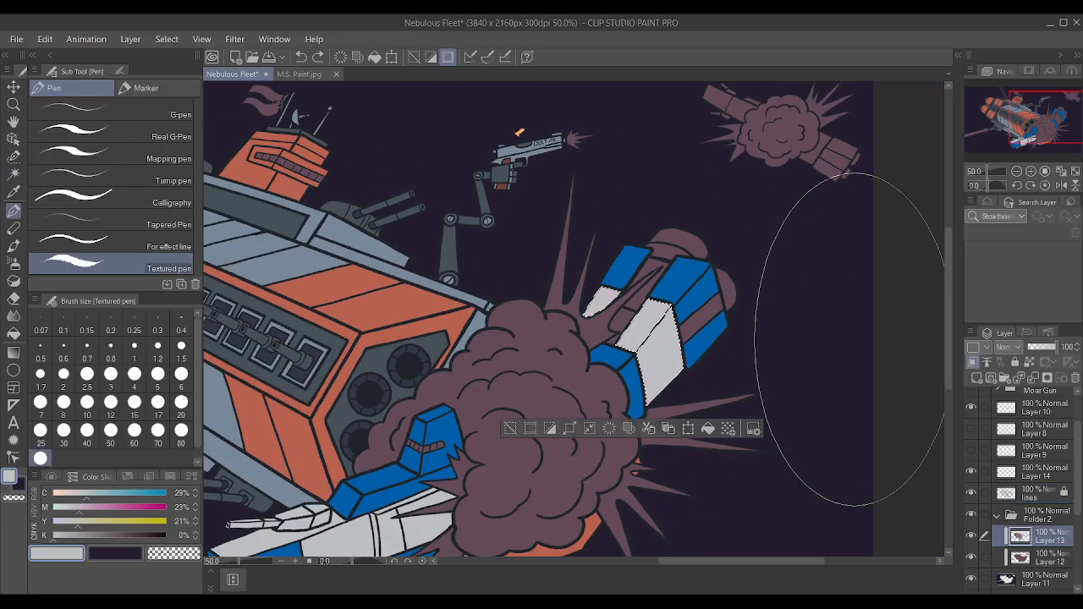
key("ctrl+d")
Using Auto select on the lines layer, select the recessed inner pieces between the rear hull's two blue and light grey sections.
scroll(815, 338, "up", 2)
key("w")
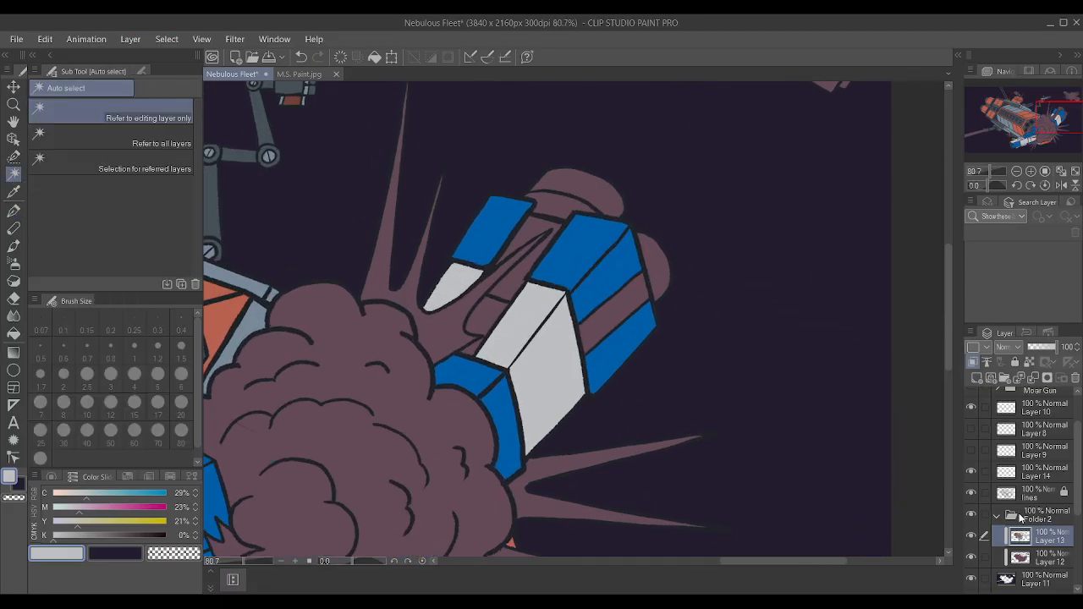
left_click(1032, 497)
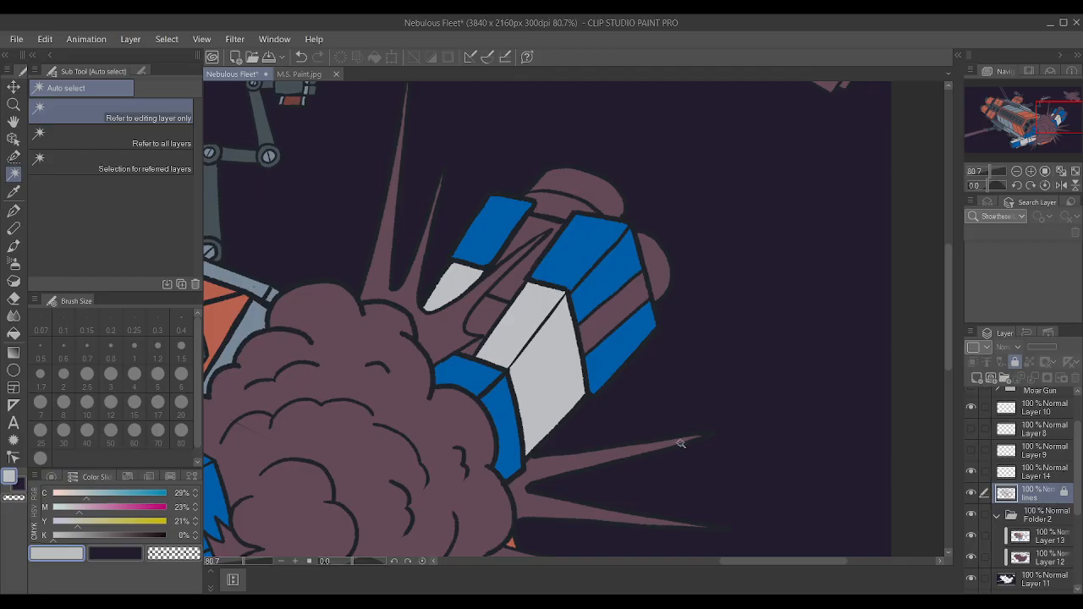
left_click(489, 319)
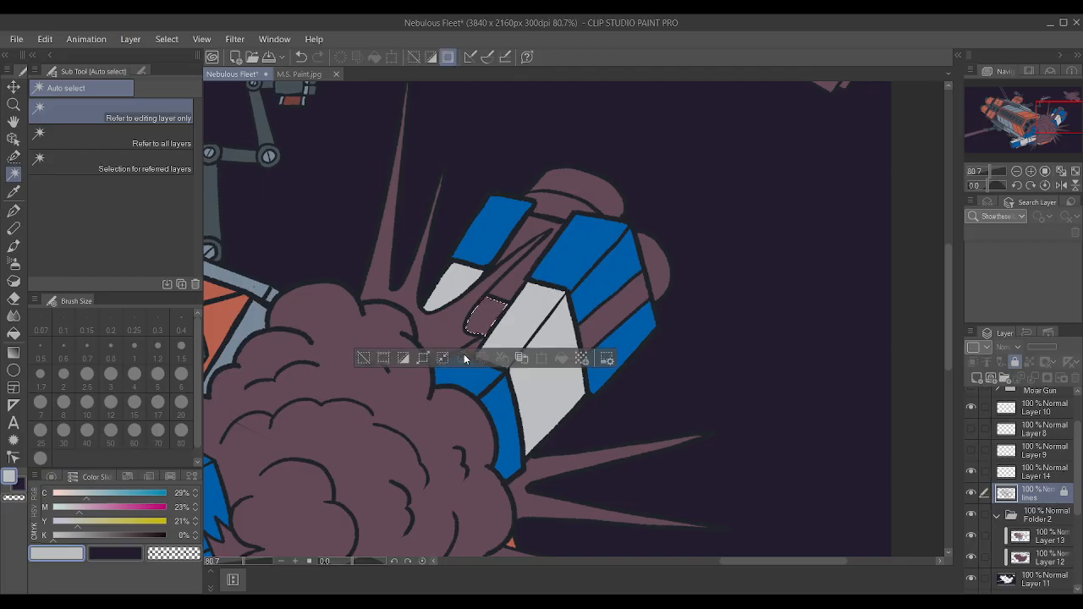
left_click(472, 346, "shift")
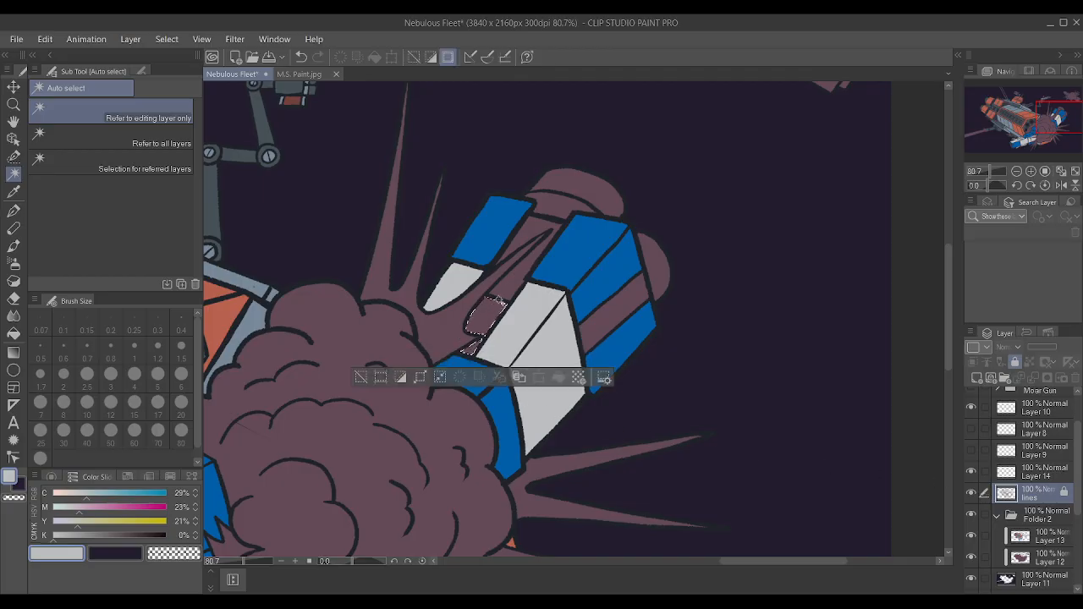
left_click(517, 280, "shift")
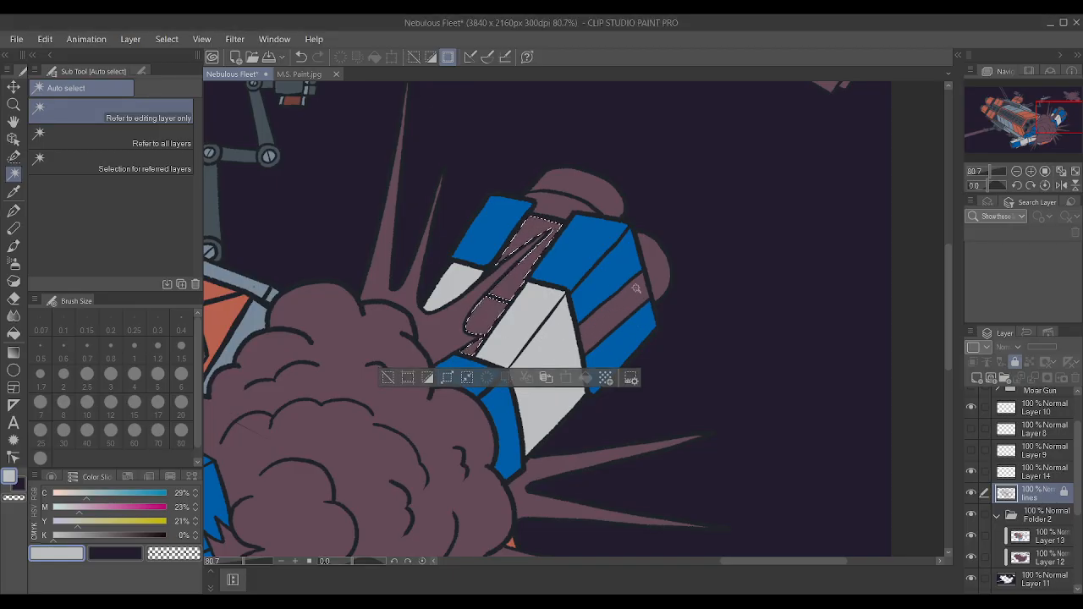
Paint the selected recessed pieces on Layer 13 with the dark grey around the main ship's engines, and deselect.
scroll(708, 301, "down", 4)
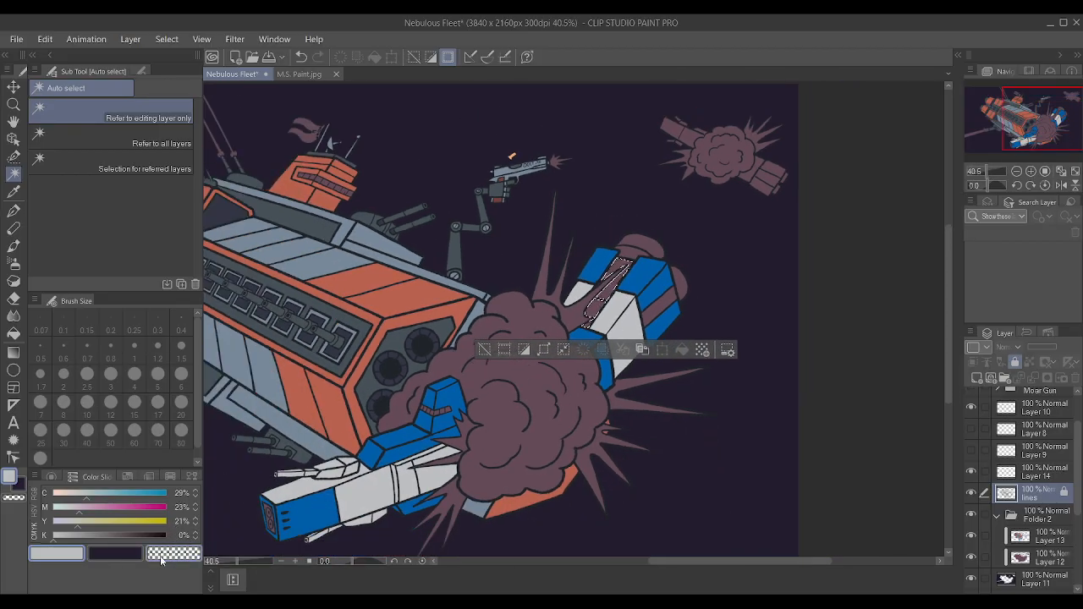
key("i")
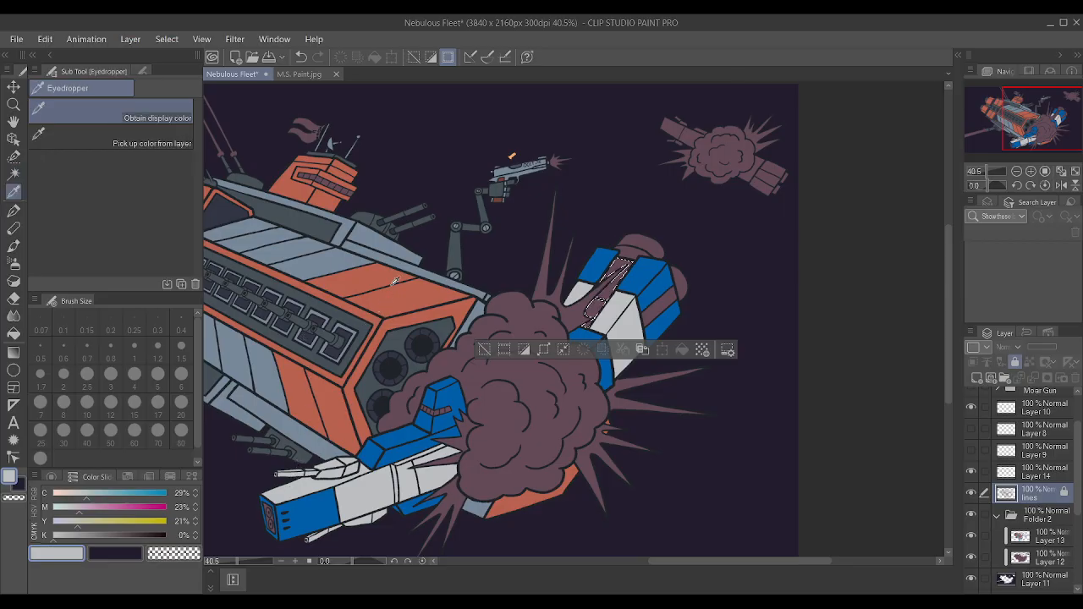
left_click(478, 307)
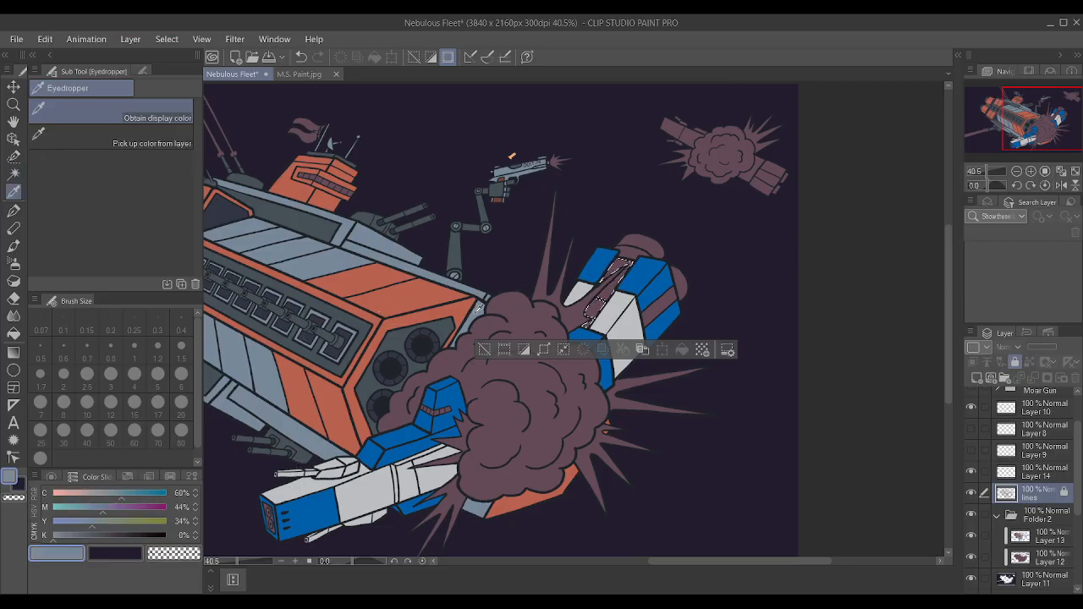
key("w")
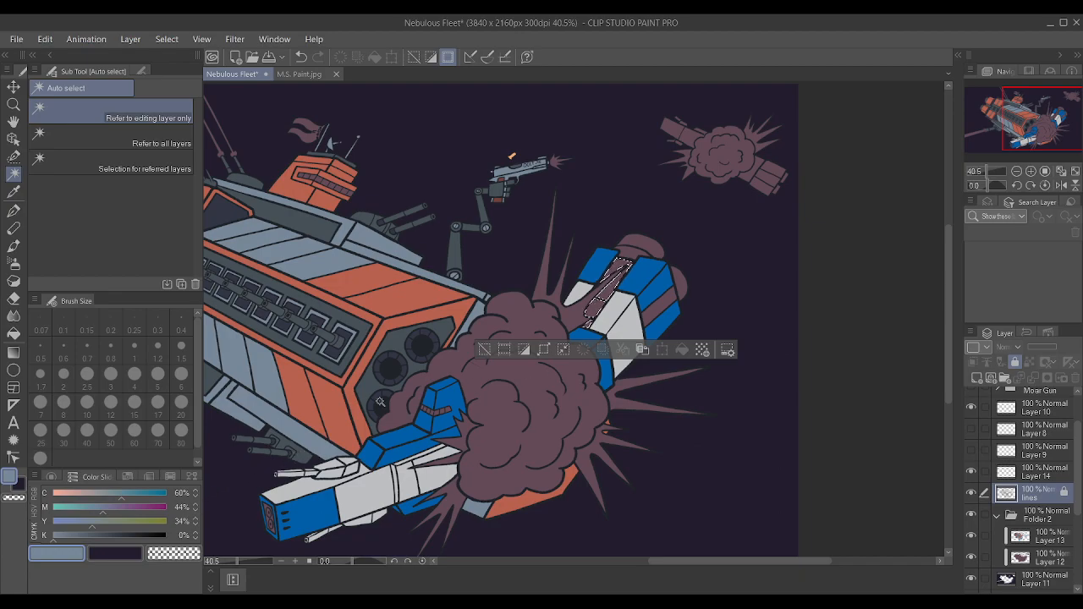
left_click(404, 345, "alt")
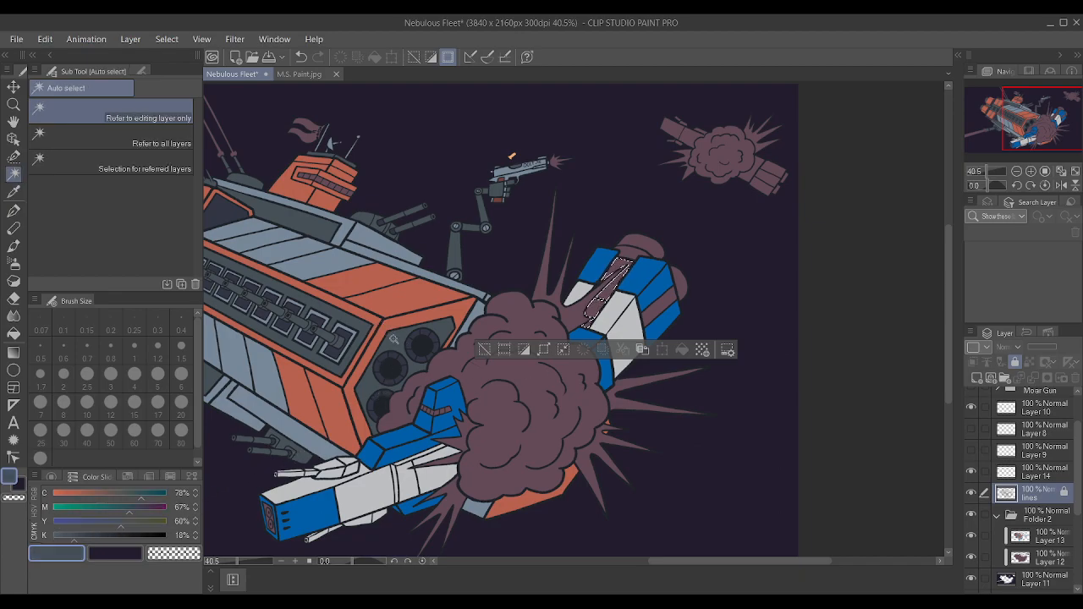
key("p")
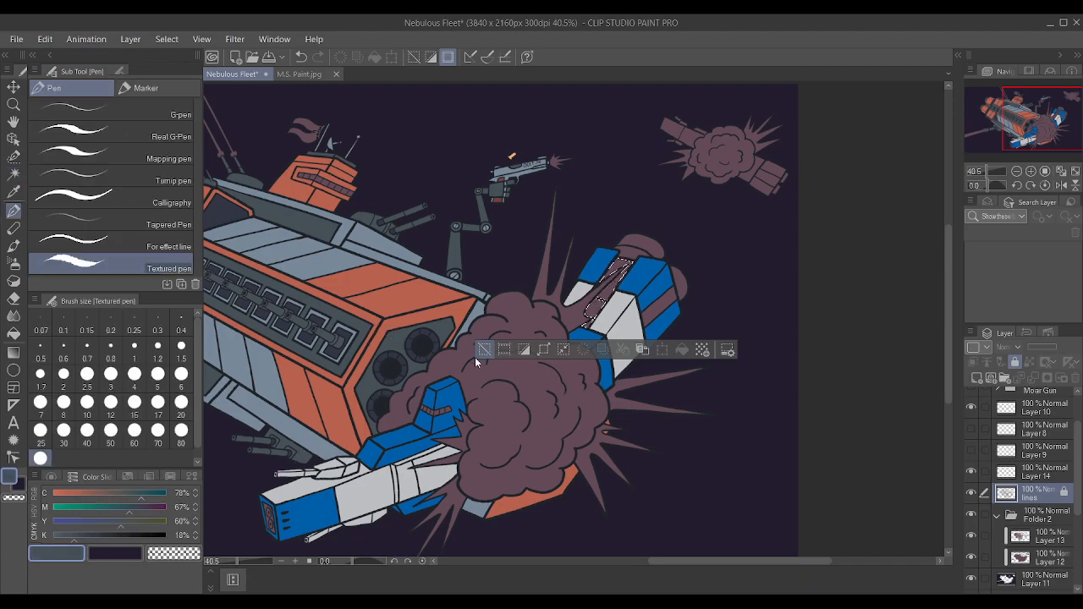
left_click(1045, 539)
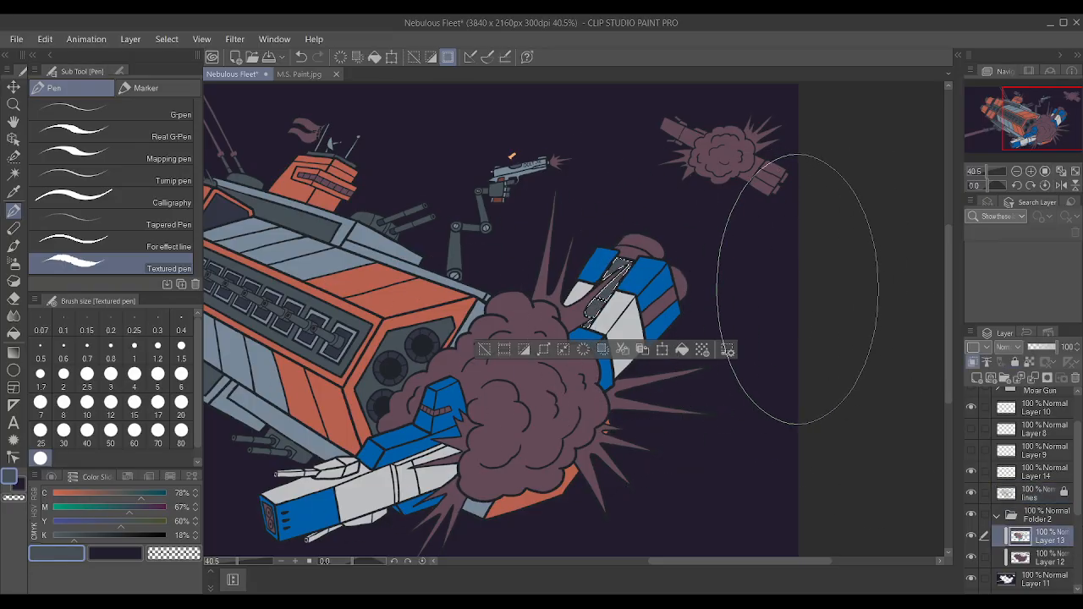
key("ctrl+d")
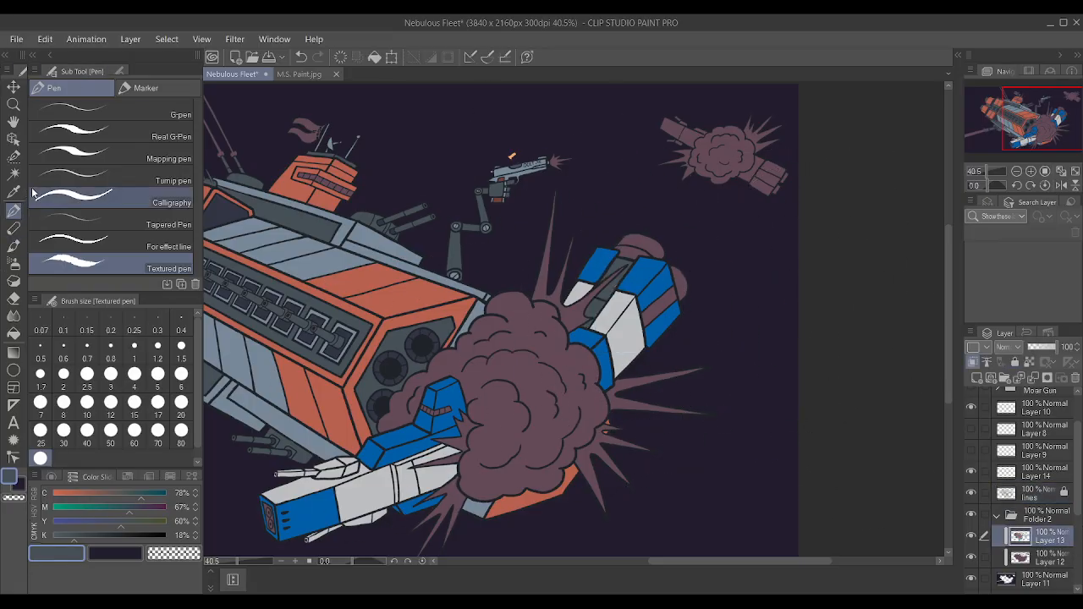
Auto select the stripe between the rear hull's blue side panels on the lines layer, paint it light grey on Layer 13, and deselect.
left_click(14, 174)
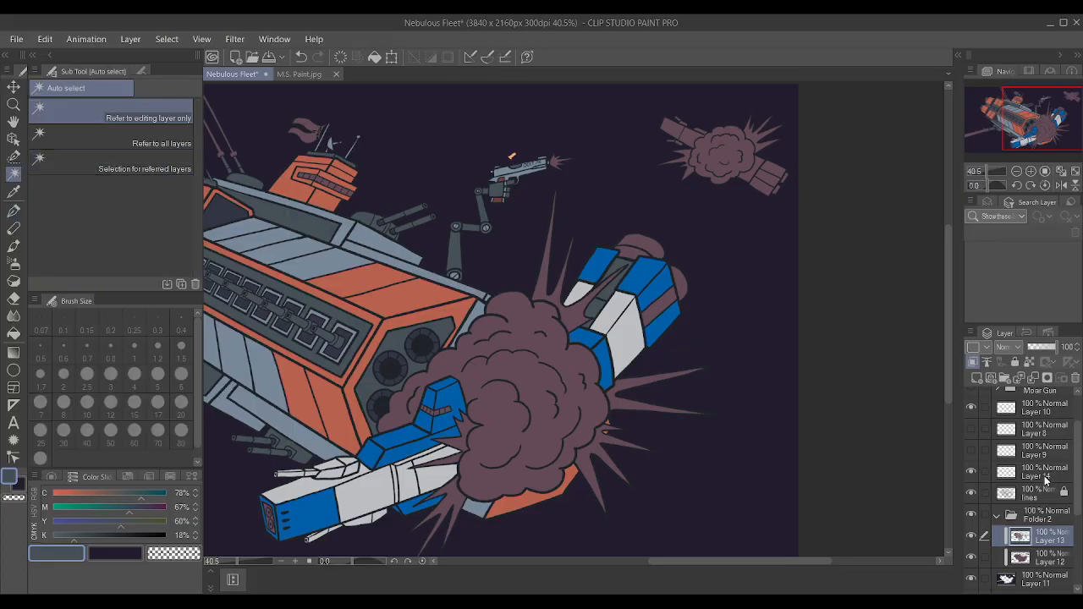
left_click(1047, 495)
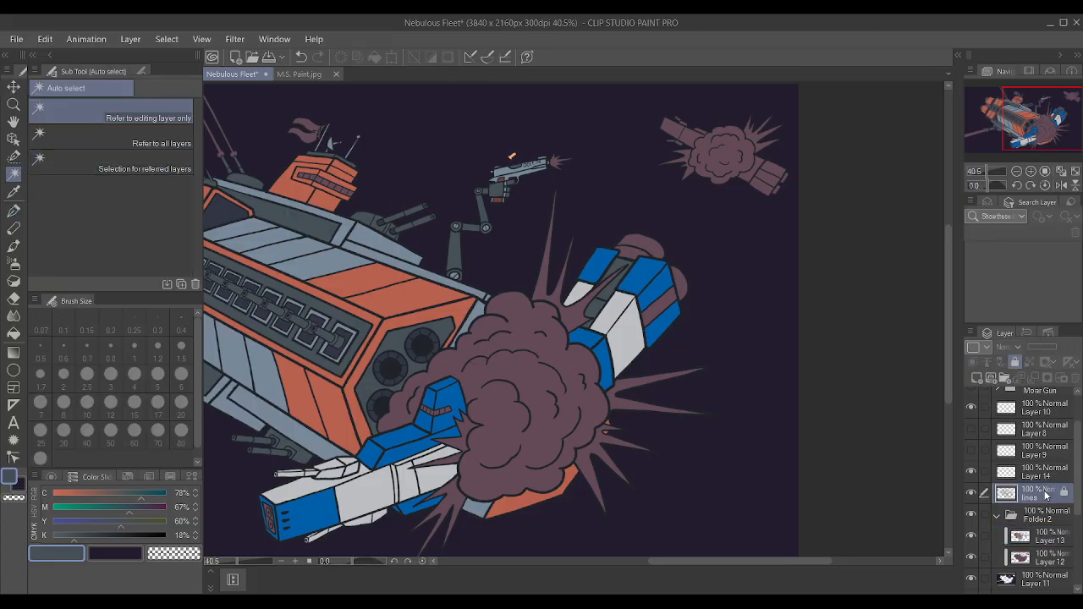
left_click(656, 312)
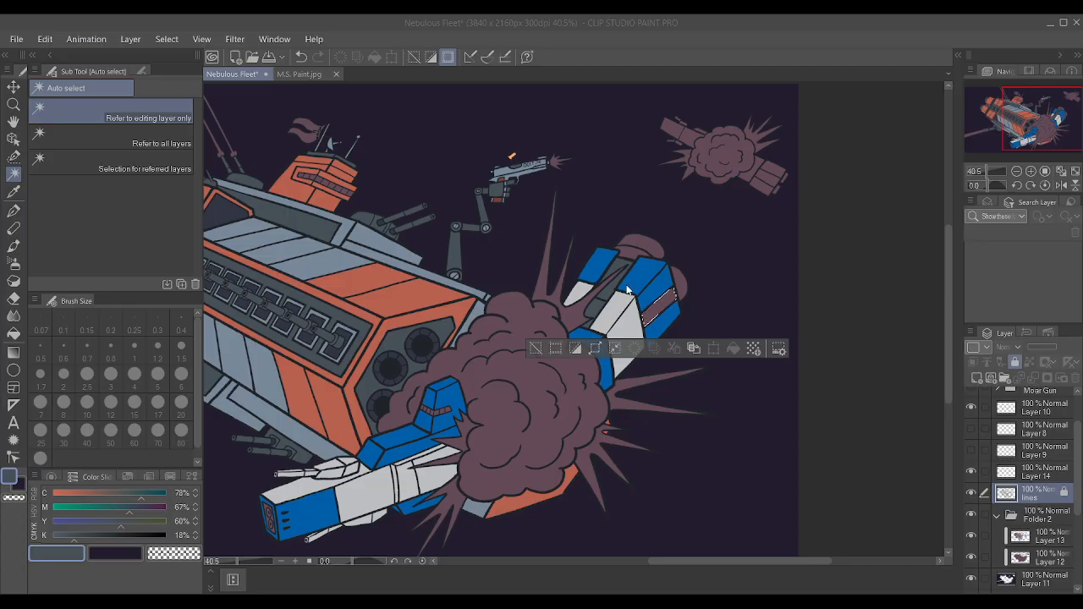
left_click(1039, 536)
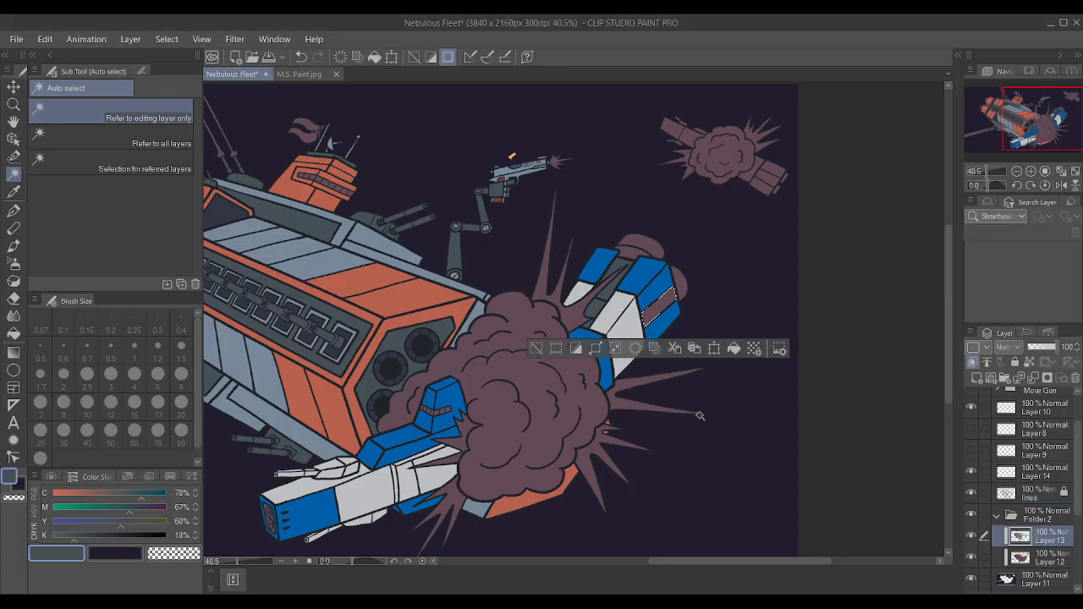
left_click(637, 323, "alt")
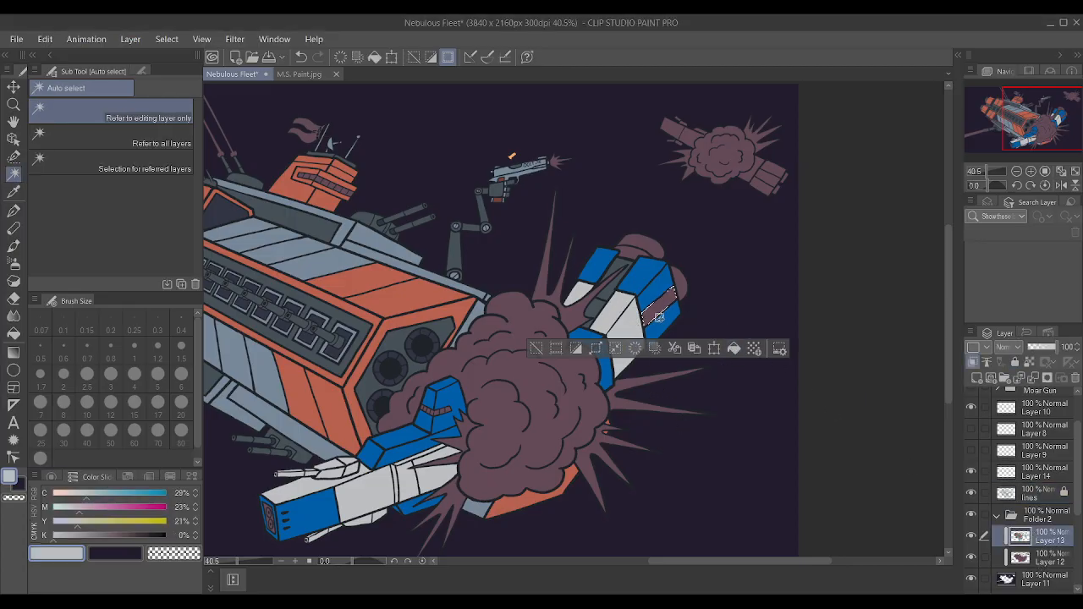
key("p")
key("ctrl+d")
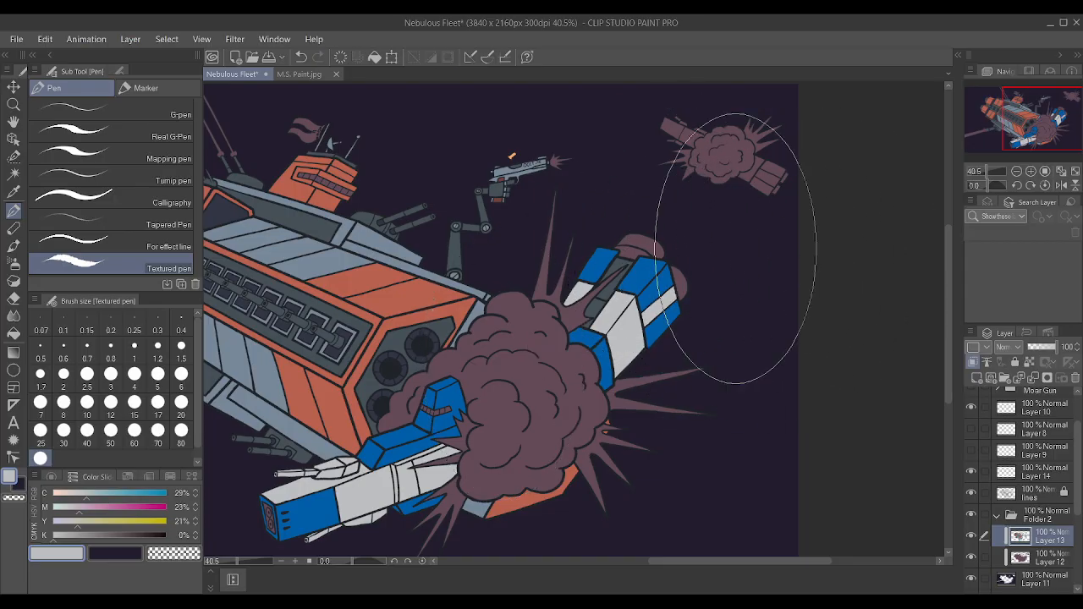
Reselect the dark grey recessed pieces inside the rear hull with Auto select on the lines layer.
left_click(13, 174)
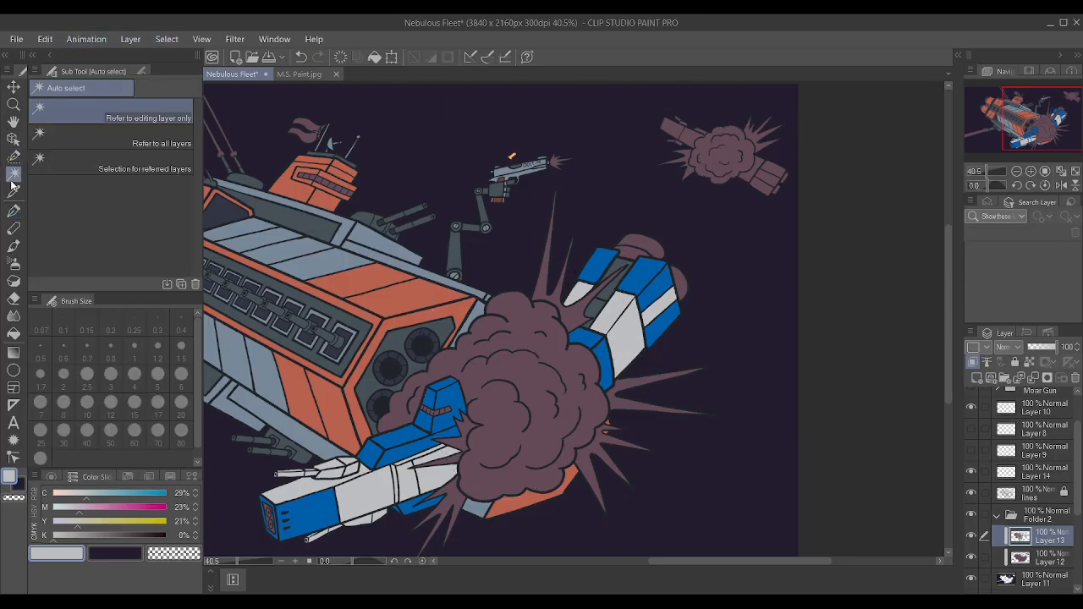
left_click(1039, 493)
scroll(647, 242, "up", 2)
scroll(647, 242, "down", 3)
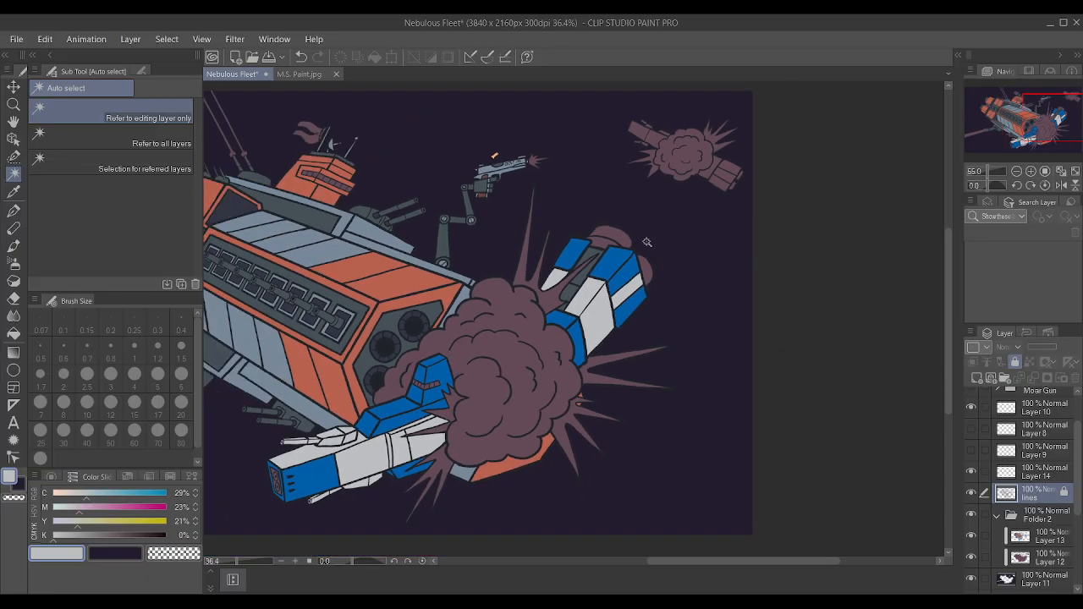
scroll(647, 242, "down", 3)
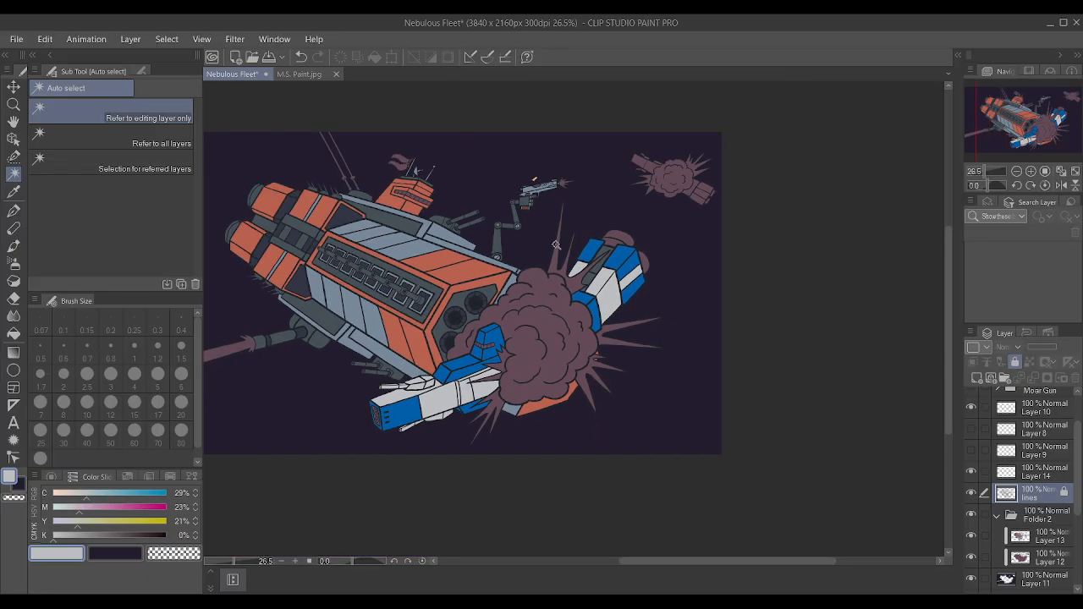
scroll(555, 244, "up", 10)
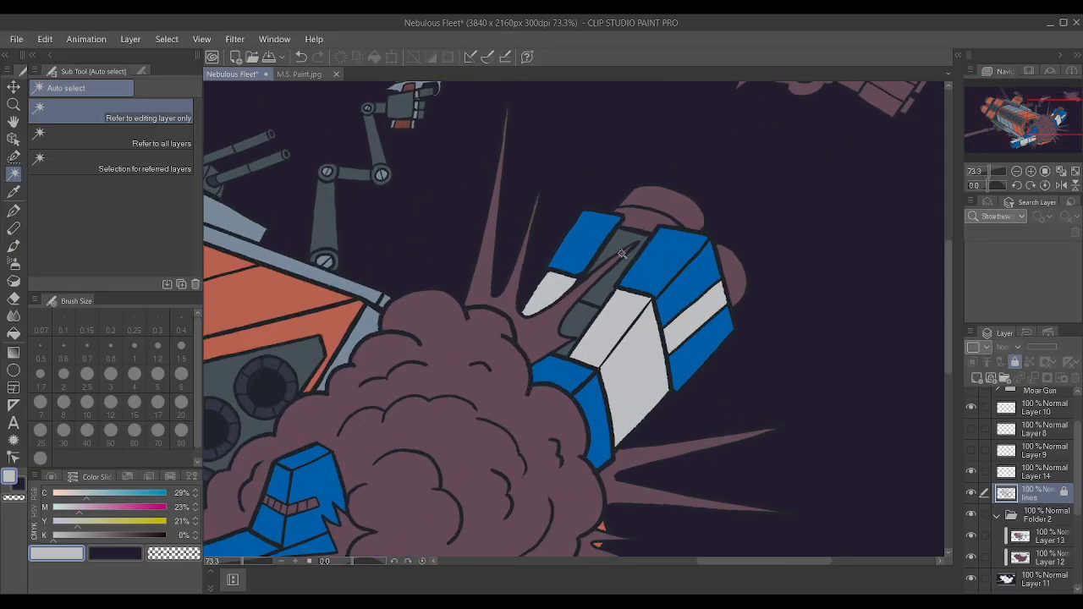
left_click(584, 316)
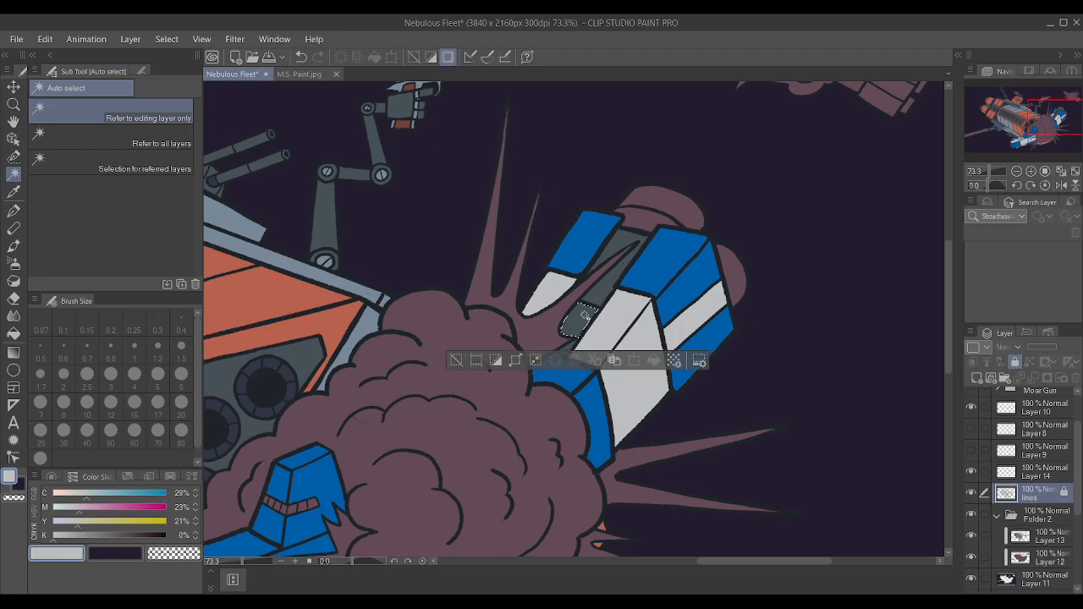
left_click(571, 349, "shift")
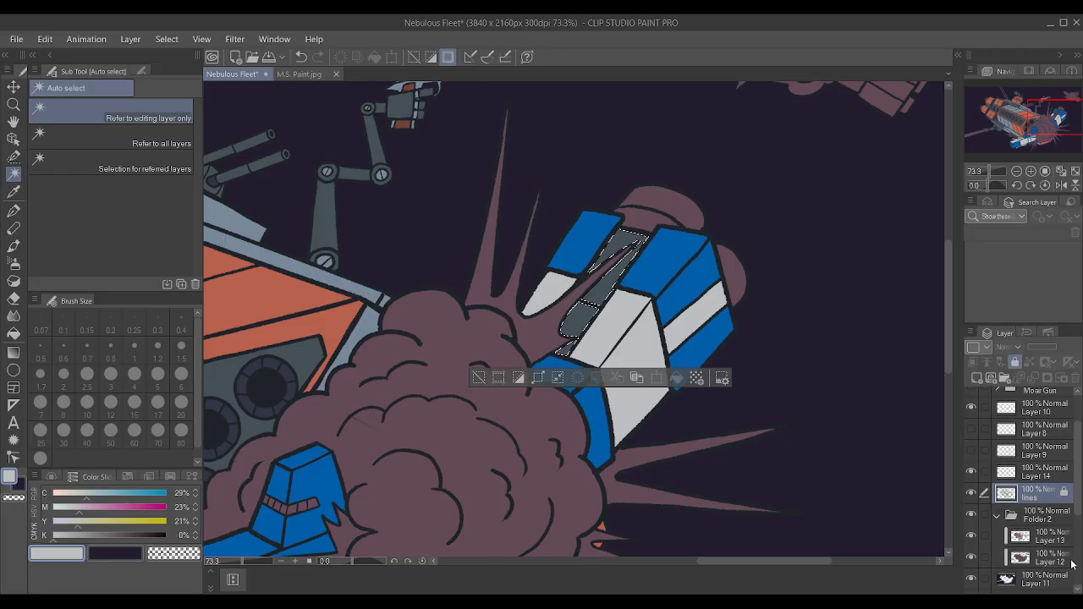
Repaint the selected recessed pieces on Layer 13 with the dark navy of the main ship's engine nozzles, and deselect.
left_click(1048, 537)
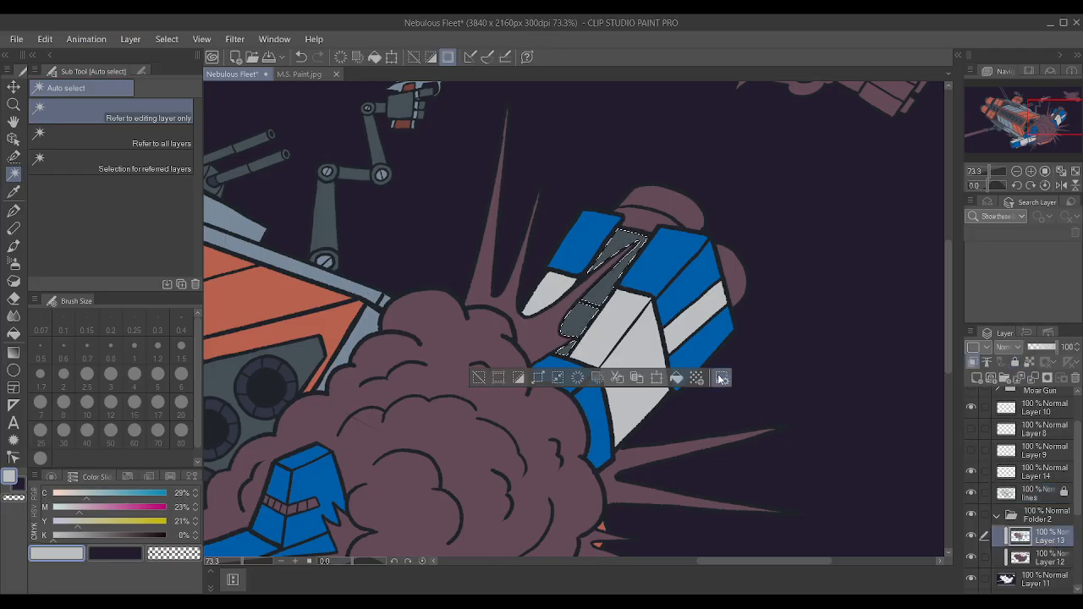
key("i")
left_click(286, 370)
key("p")
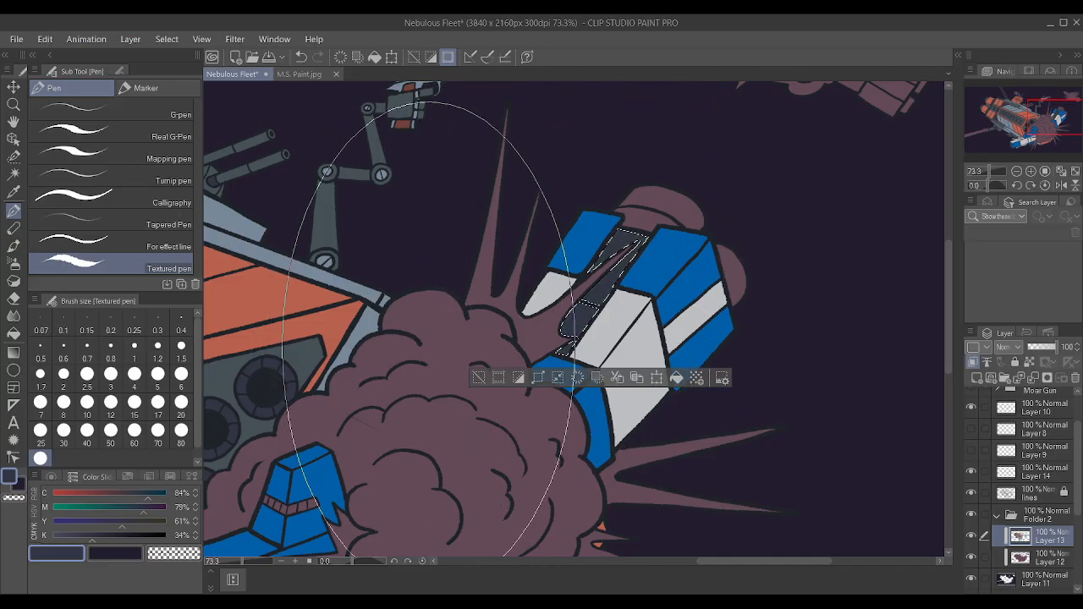
key("ctrl+d")
Using Auto select on the lines layer, select the rounded engine pieces at the far end of the rear hull.
scroll(455, 281, "down", 3)
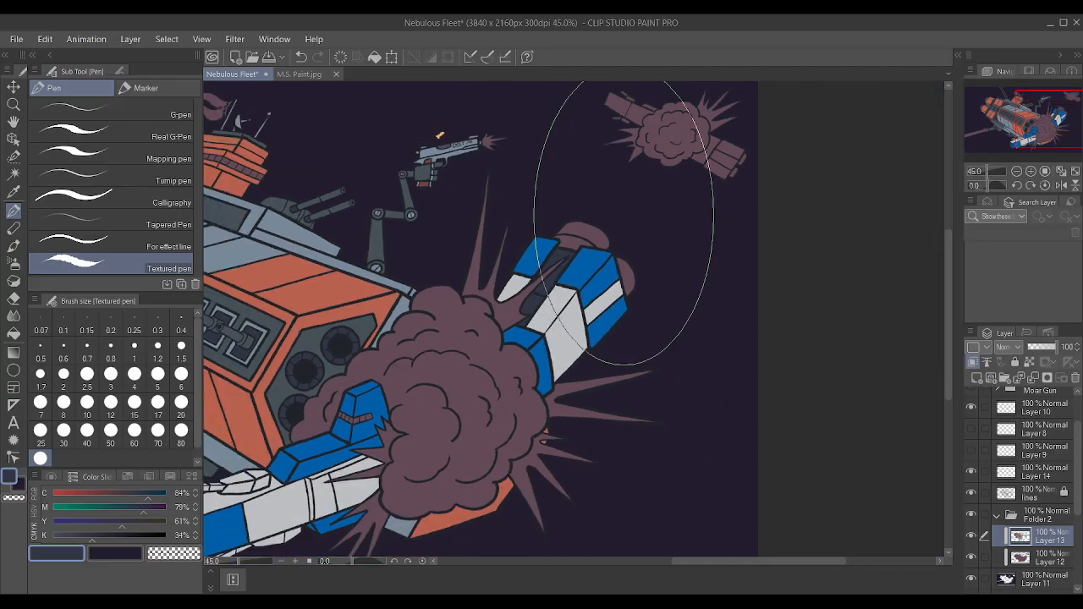
left_click(14, 173)
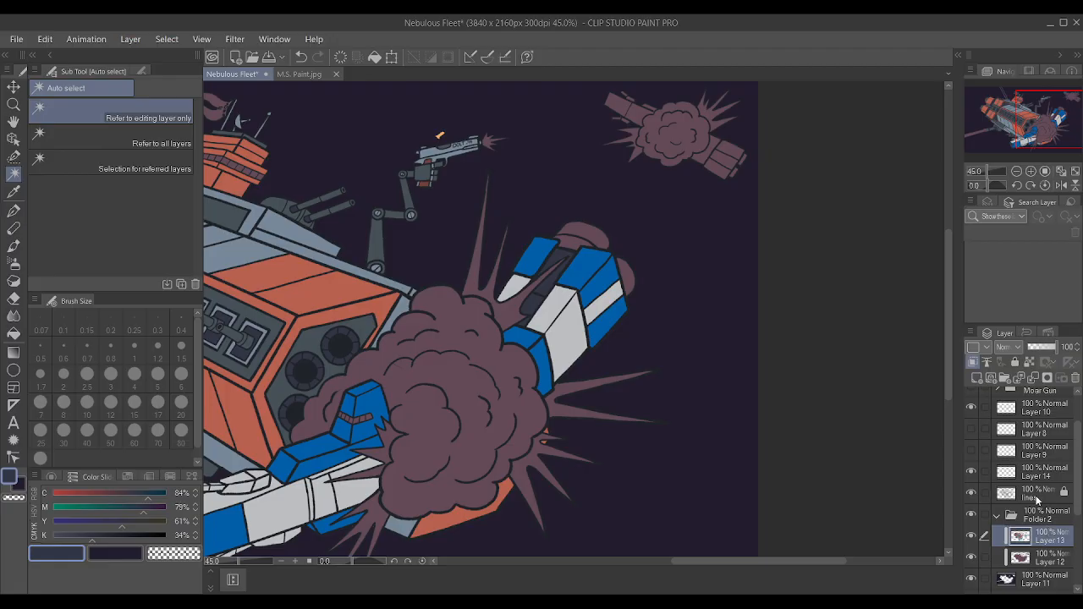
left_click(1039, 498)
left_click(596, 240)
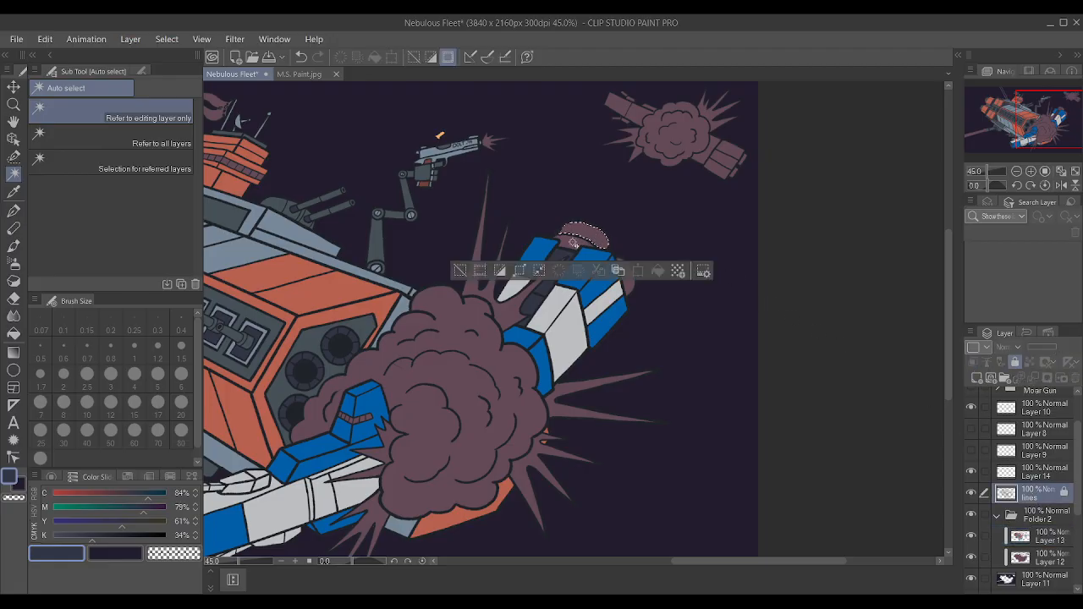
left_click(629, 290, "shift")
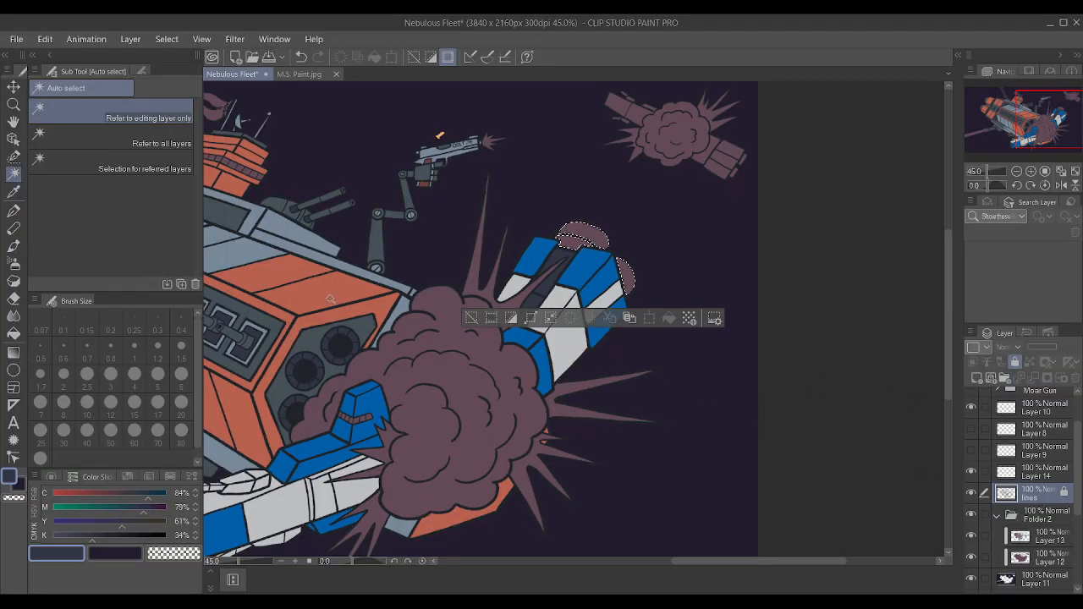
Paint the selected rounded engine pieces on Layer 13 with the main ship's dark grey using the Textured pen, and deselect.
left_click(470, 336, "alt")
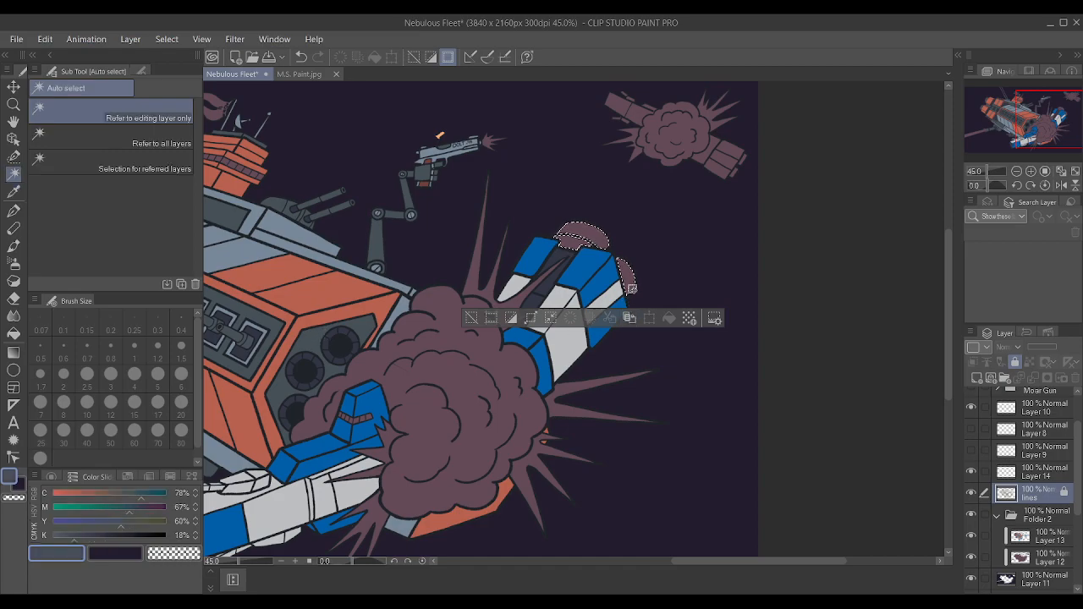
left_click(1034, 533)
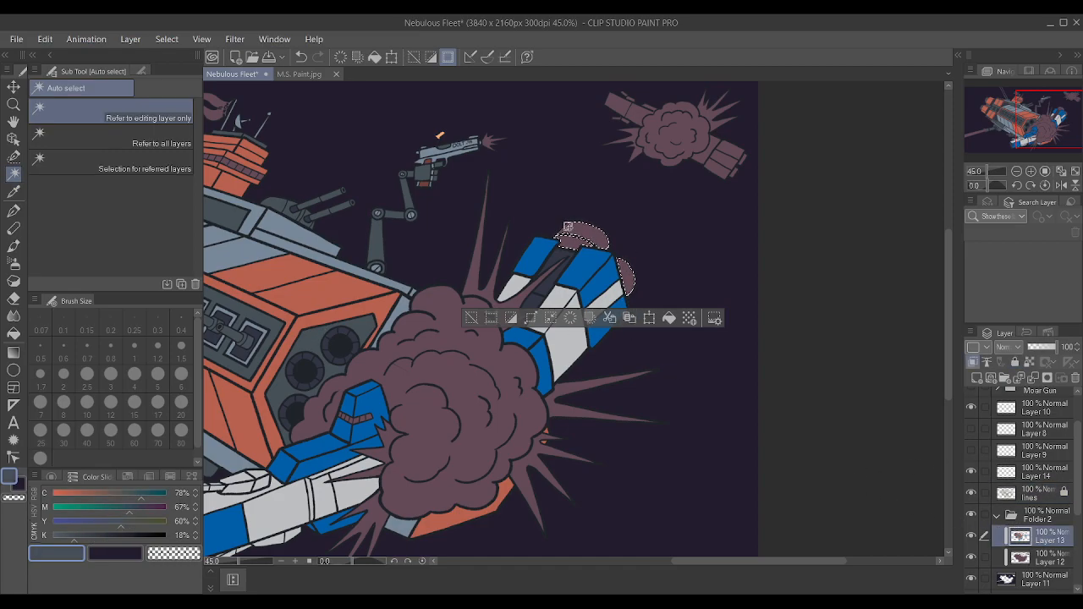
key("p")
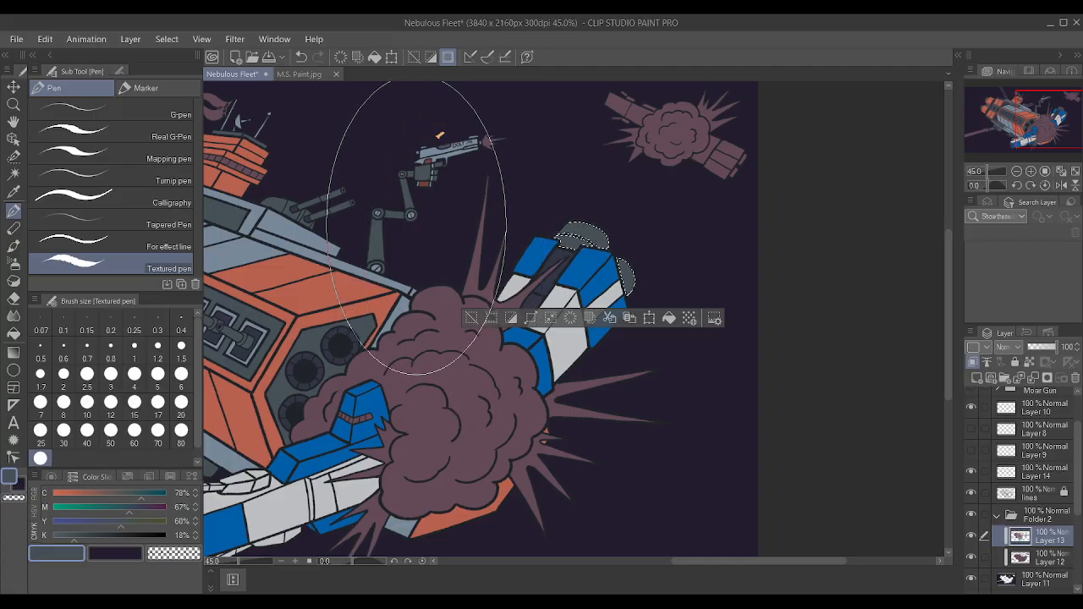
key("ctrl+d")
scroll(752, 425, "down", 1)
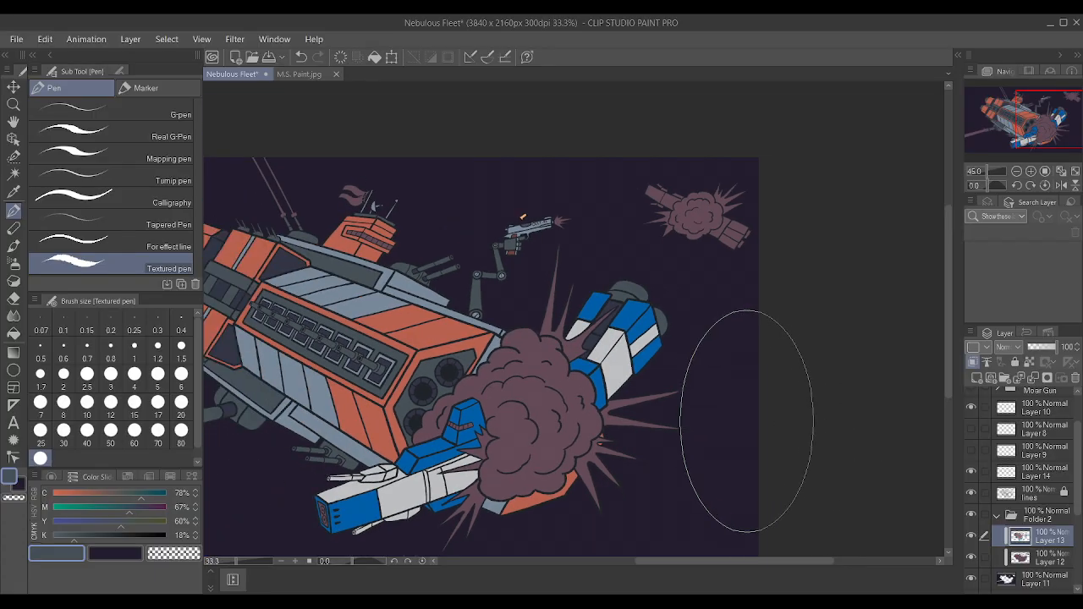
scroll(753, 425, "down", 1)
Paint the recessed panel on the smaller ship's nose dark grey on Layer 13, reducing the Textured pen's brush size to 1.5.
left_click(14, 175)
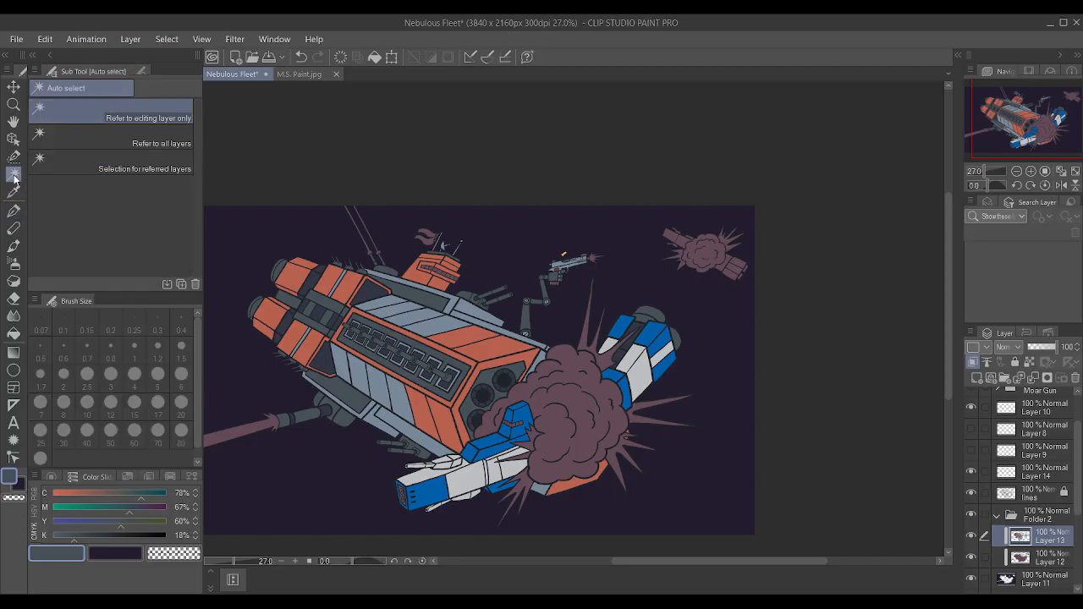
scroll(457, 506, "up", 6)
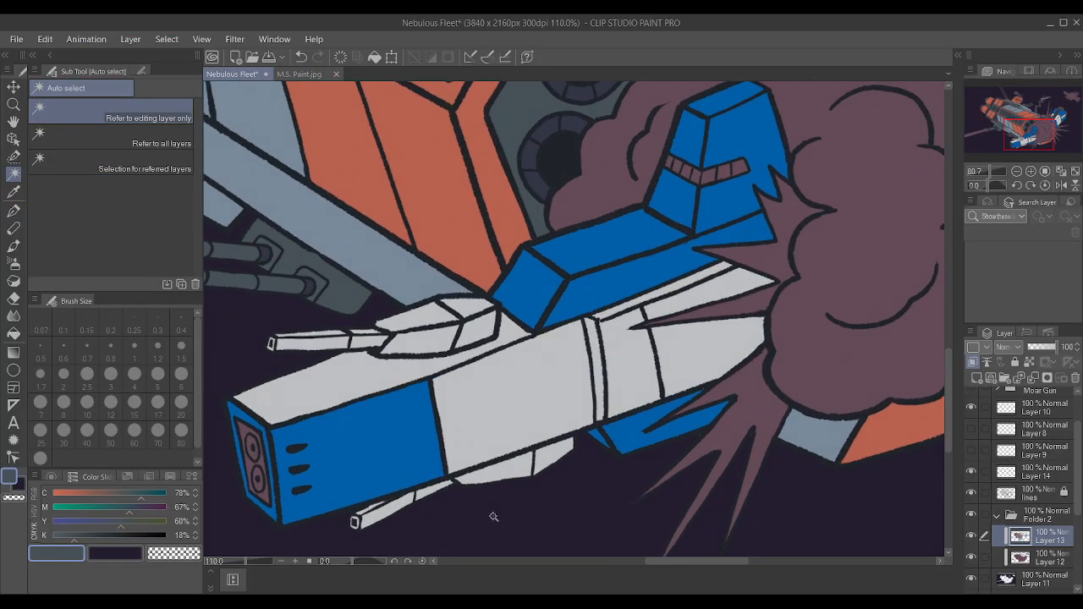
scroll(331, 481, "down", 1)
scroll(217, 378, "down", 3)
scroll(217, 377, "down", 2)
scroll(438, 447, "down", 1)
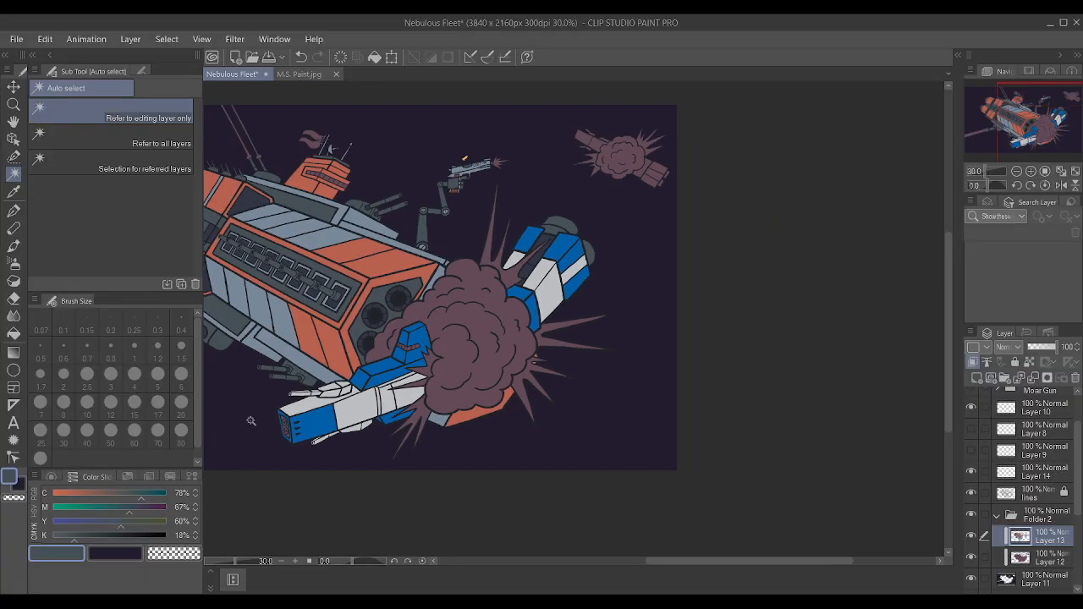
scroll(293, 419, "up", 5)
key("p")
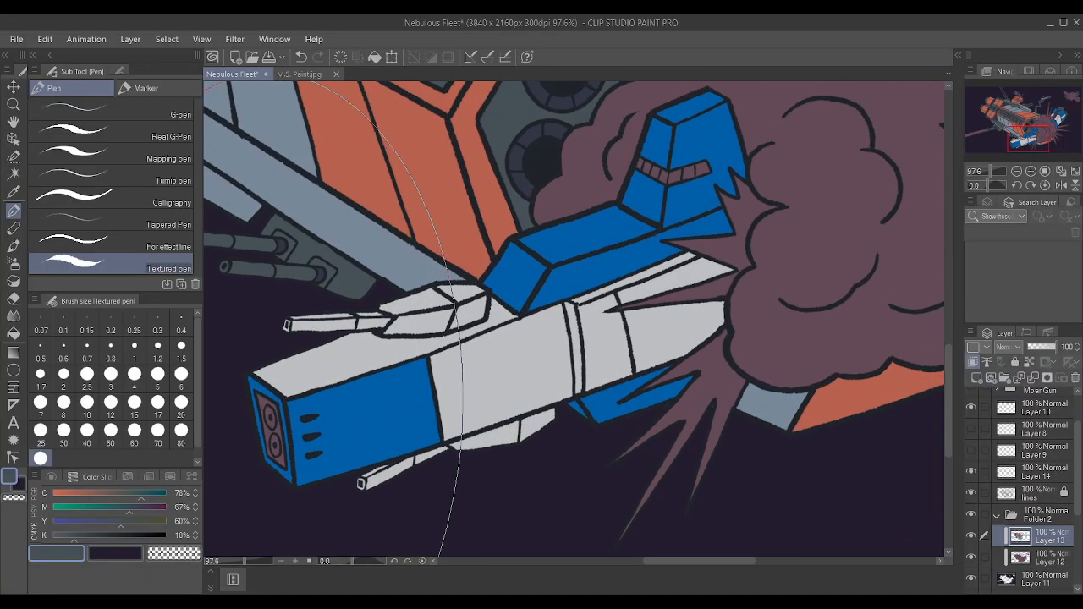
key("p")
key("p")
key("p")
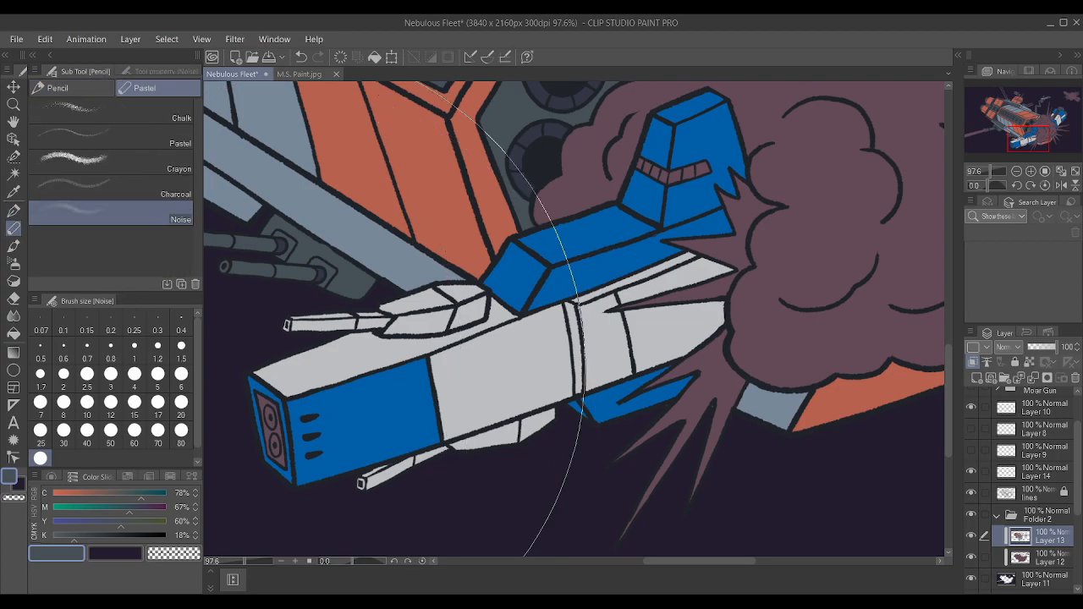
key("p")
key("[")
key("[")
key("[")
key("[")
key("[")
key("[")
key("[")
key("[")
key("[")
key("[")
key("[")
key("[")
key("[")
key("[")
key("[")
key("[")
key("[")
key("[")
key("[")
key("[")
key("[")
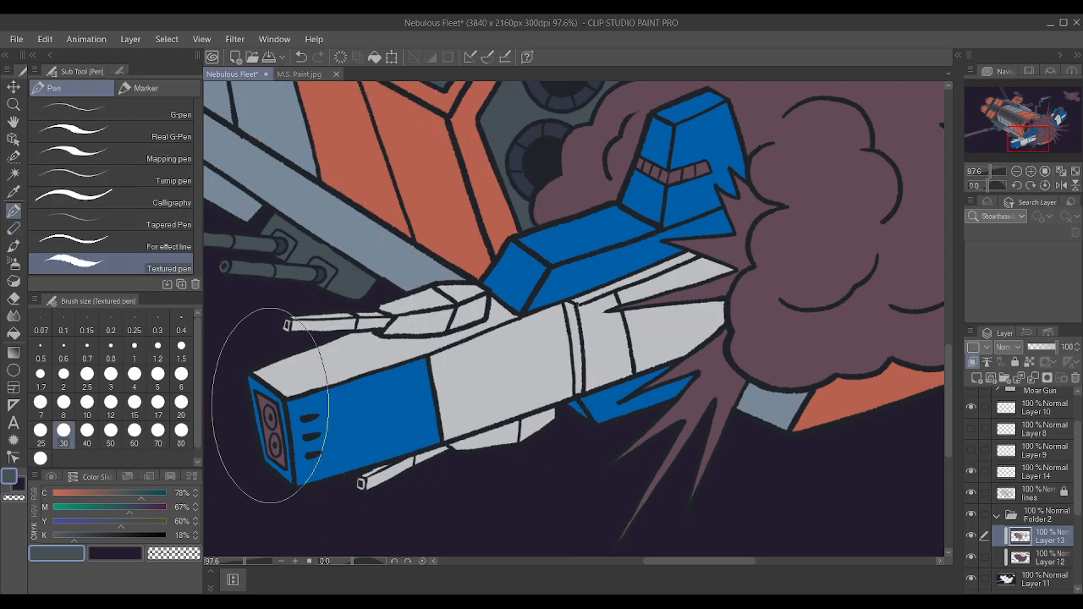
key("bracketright")
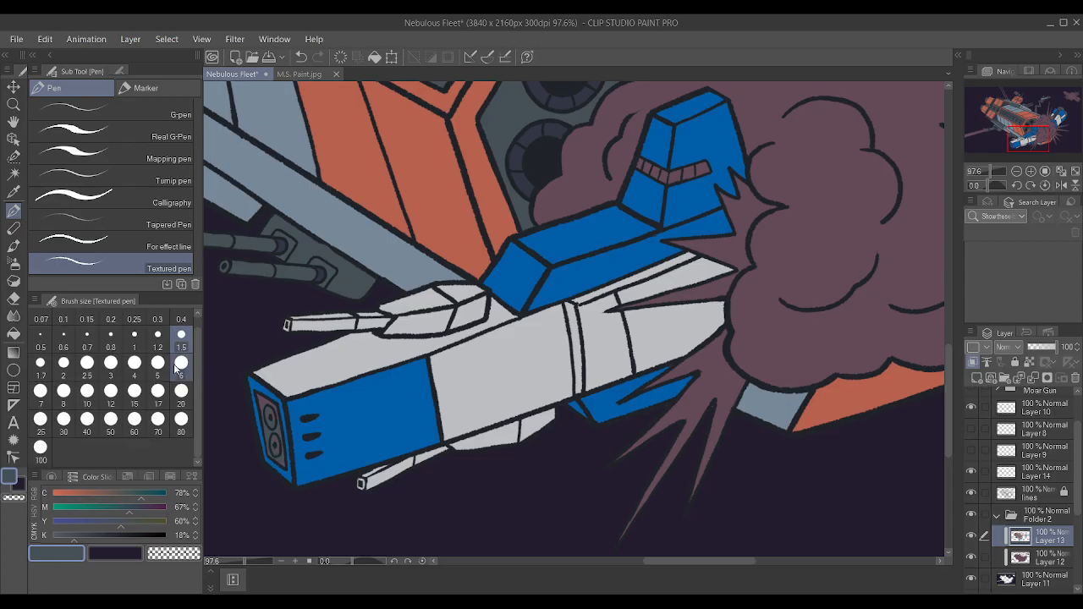
scroll(260, 370, "down", 3)
scroll(254, 369, "up", 4)
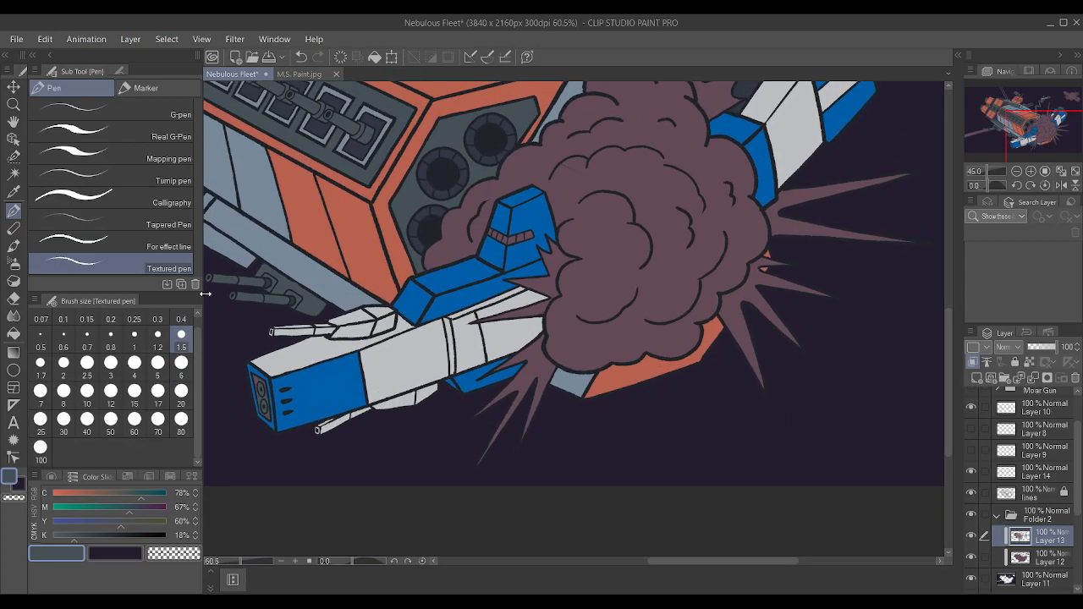
mouse_move(276, 398)
left_mouse_down()
mouse_move(276, 383)
mouse_move(250, 362)
mouse_move(255, 384)
mouse_move(252, 371)
left_mouse_up()
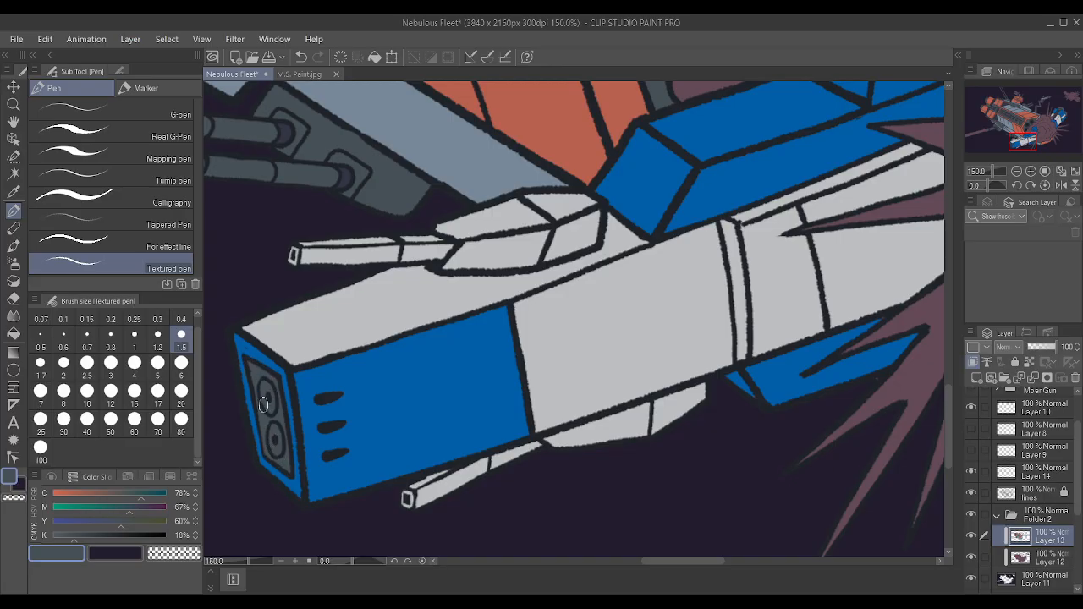
Sample the dark navy from the main ship's engine nozzles and paint the two round gun openings in the smaller ship's nose panel.
scroll(254, 372, "down", 4)
scroll(484, 244, "up", 4)
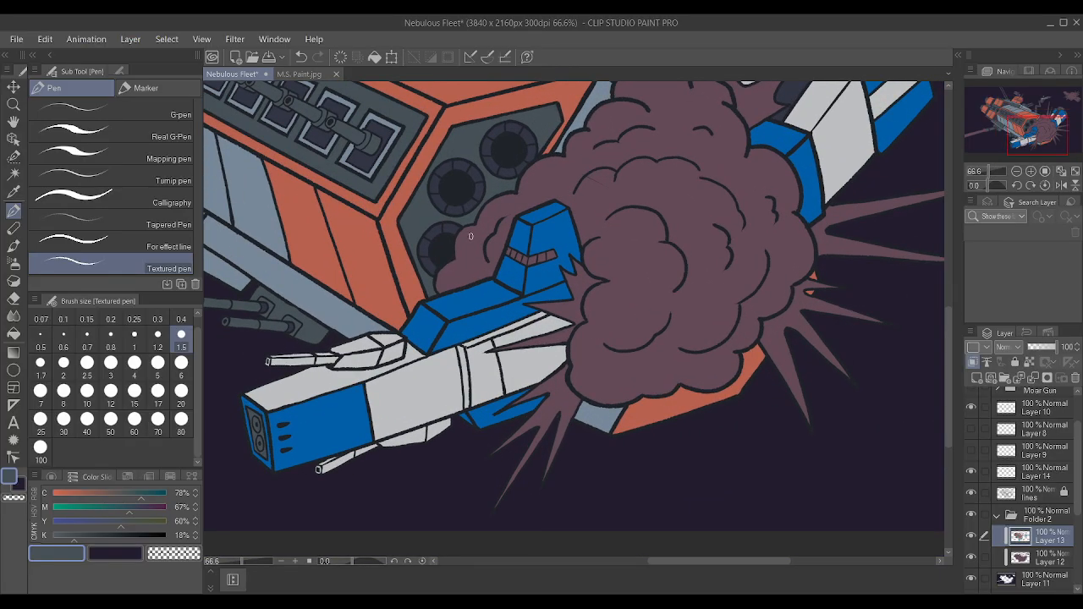
left_click(459, 179, "alt")
scroll(454, 170, "down", 4)
scroll(365, 264, "up", 4)
scroll(542, 159, "down", 3)
scroll(619, 125, "up", 3)
scroll(624, 117, "up", 2)
left_click(494, 158, "alt")
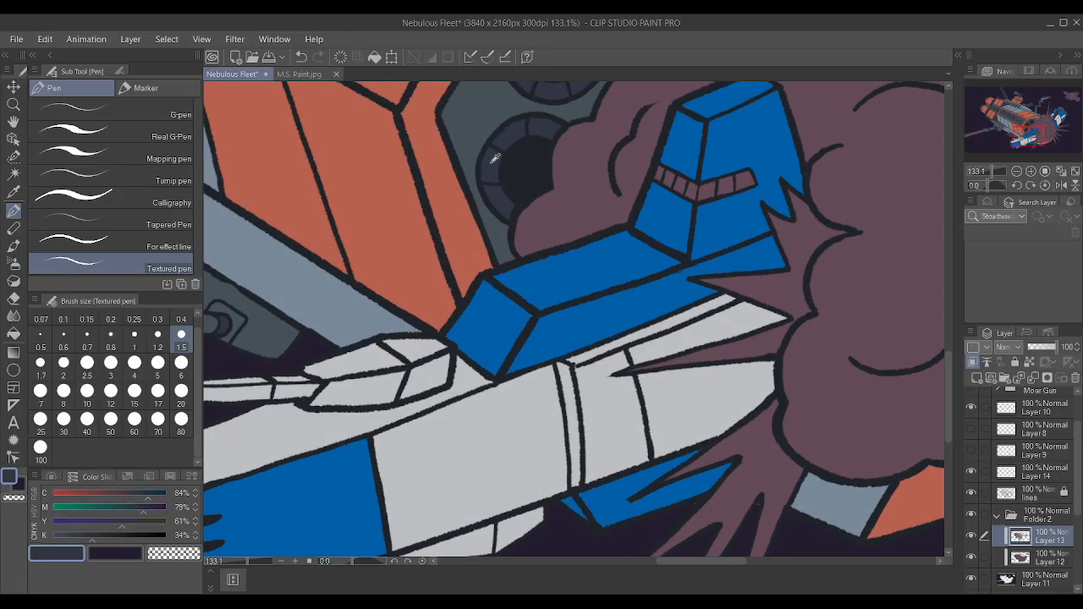
scroll(490, 161, "down", 9)
scroll(351, 297, "up", 10)
scroll(395, 303, "up", 3)
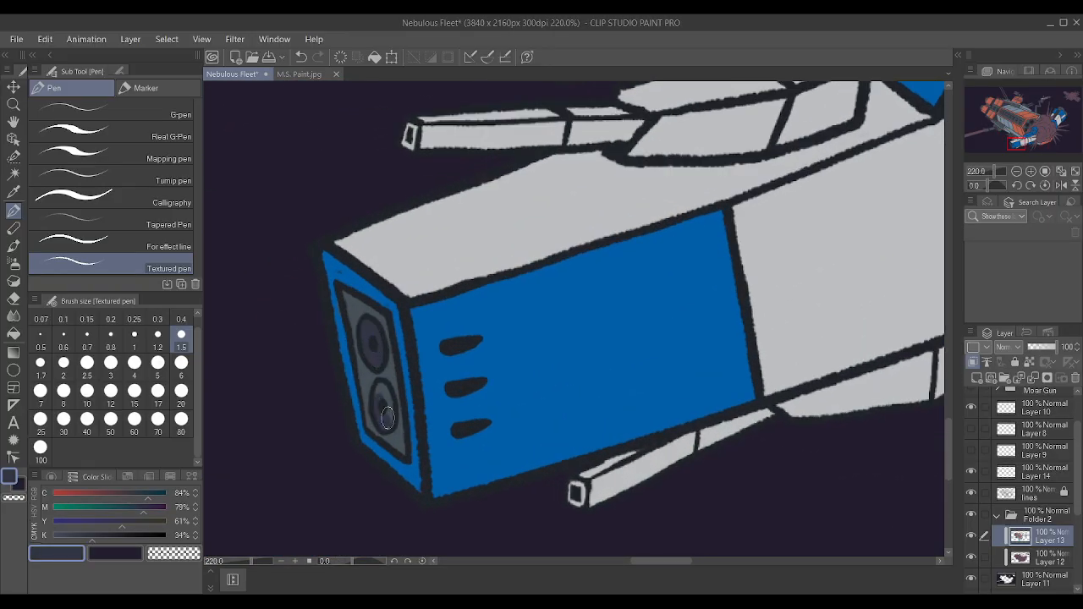
Review the colouring of both ships across the whole battle scene.
scroll(379, 416, "down", 12)
scroll(617, 238, "down", 4)
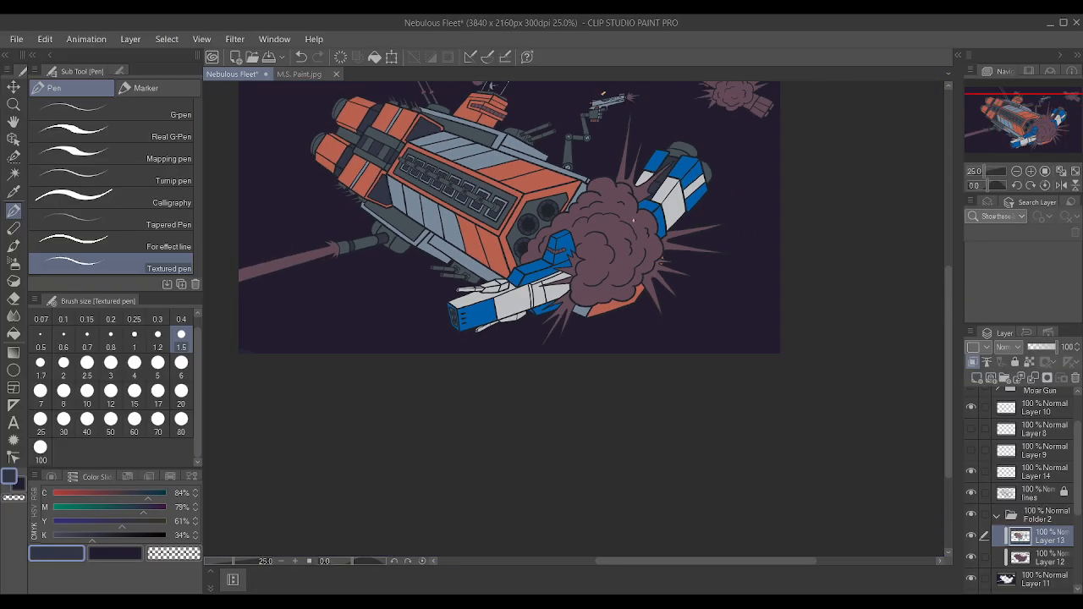
scroll(820, 130, "up", 3)
scroll(521, 243, "up", 3)
scroll(520, 244, "down", 4)
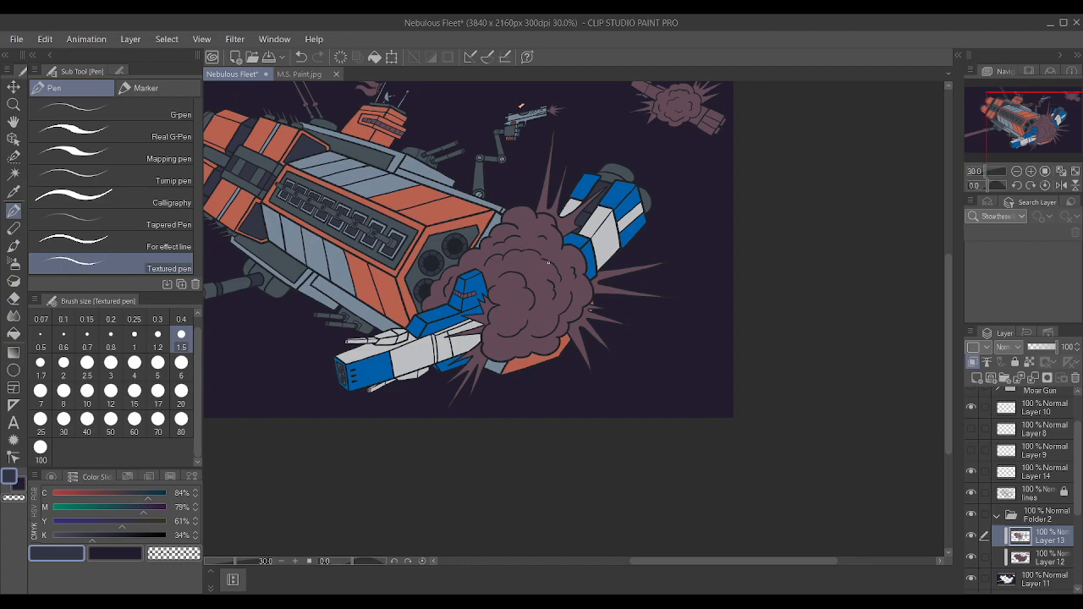
scroll(696, 202, "up", 1)
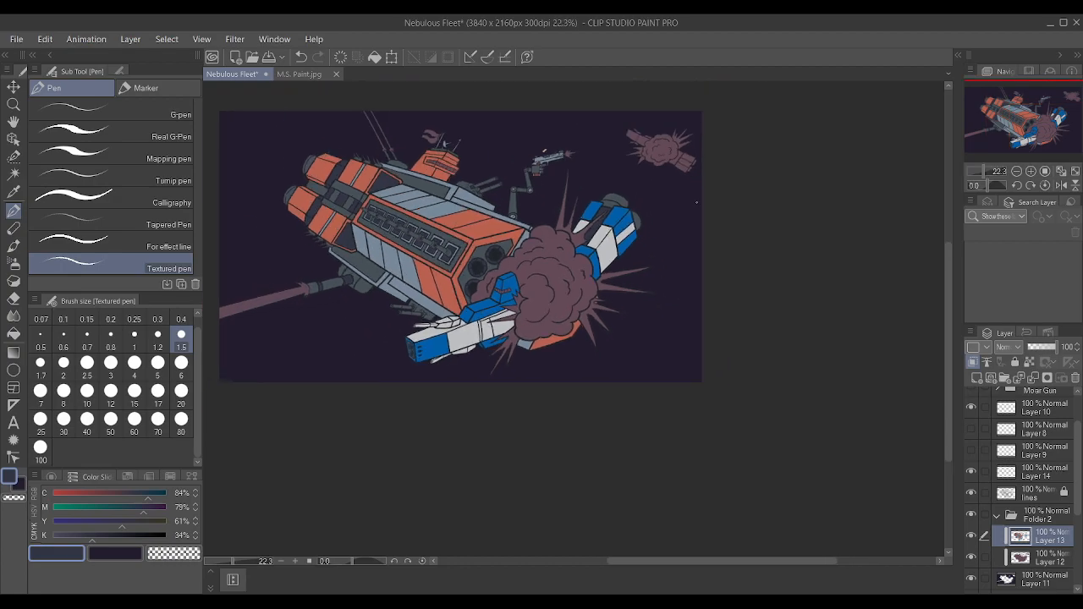
scroll(499, 233, "up", 3)
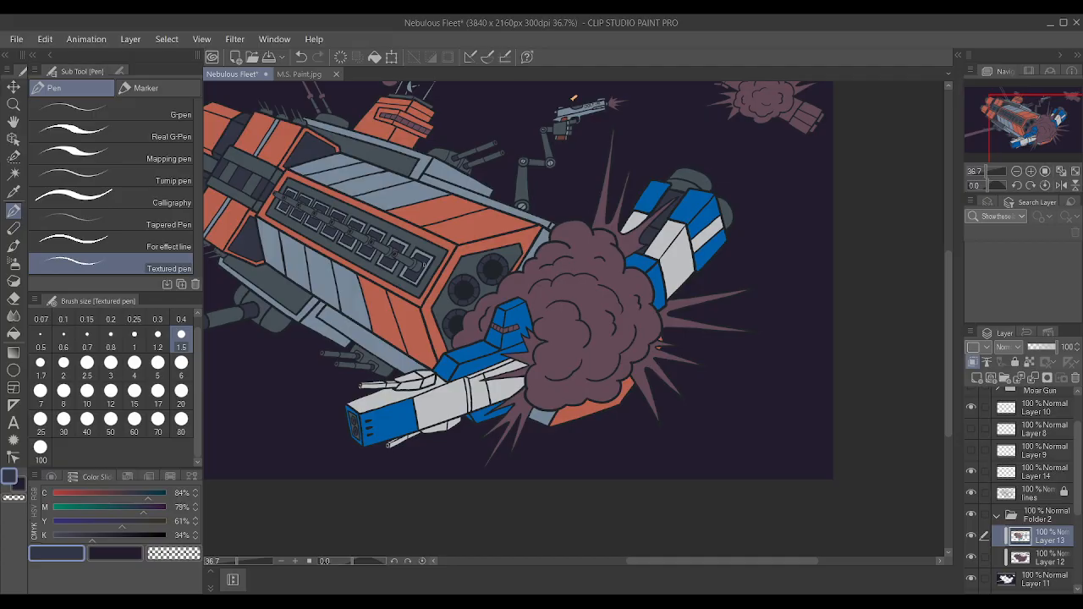
scroll(1056, 450, "down", 2)
scroll(1056, 450, "up", 3)
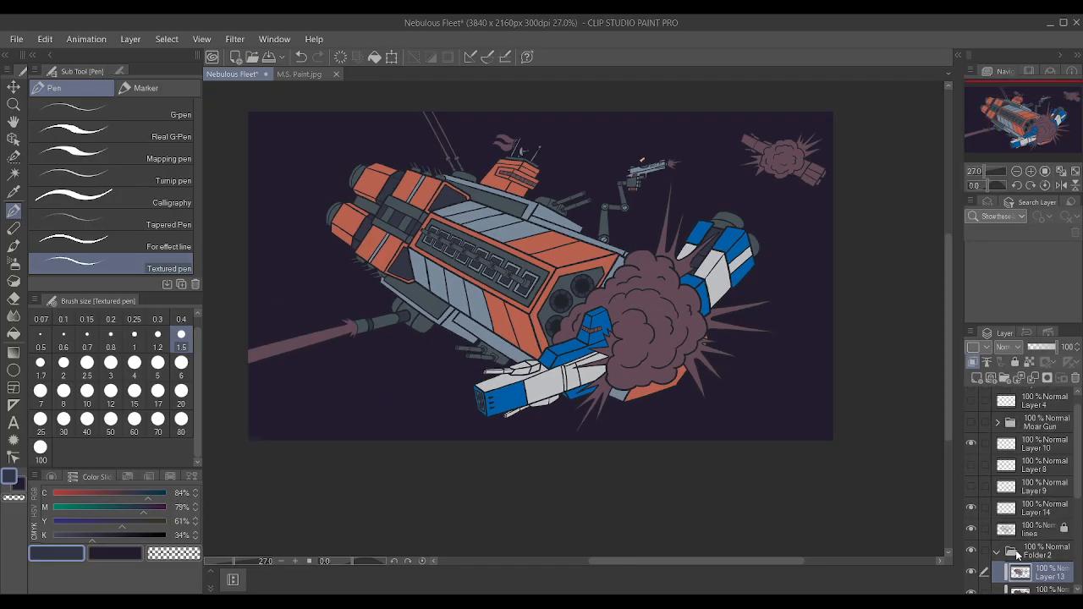
Resample the dark grey and touch up the round gun openings in the smaller ship's nose panel.
scroll(516, 428, "up", 4)
scroll(515, 428, "down", 6)
scroll(573, 505, "up", 6)
scroll(531, 453, "up", 8)
scroll(450, 394, "up", 3)
left_click(478, 280, "alt")
scroll(1023, 478, "down", 2)
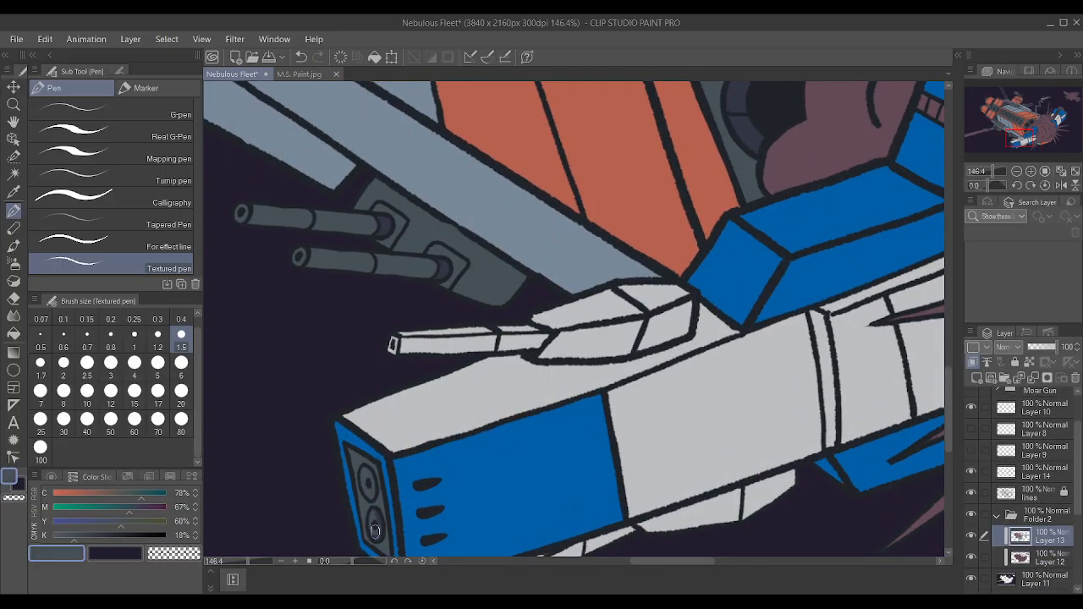
scroll(368, 505, "down", 2)
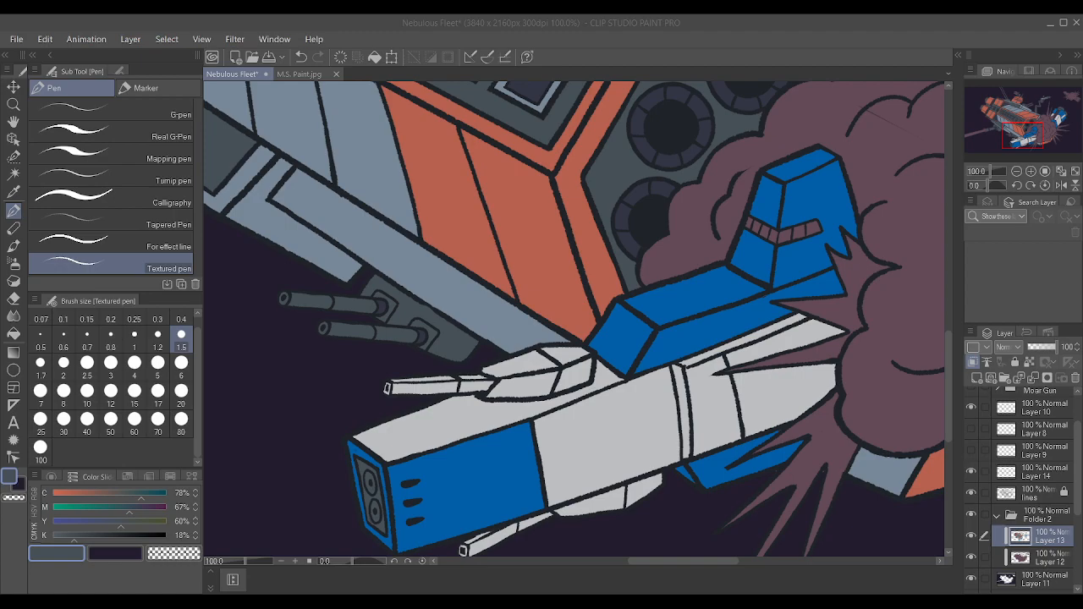
Sample the smaller ship's blue and paint the distant exploding ship's front hull section and the narrow strip above its hull.
scroll(632, 468, "down", 6)
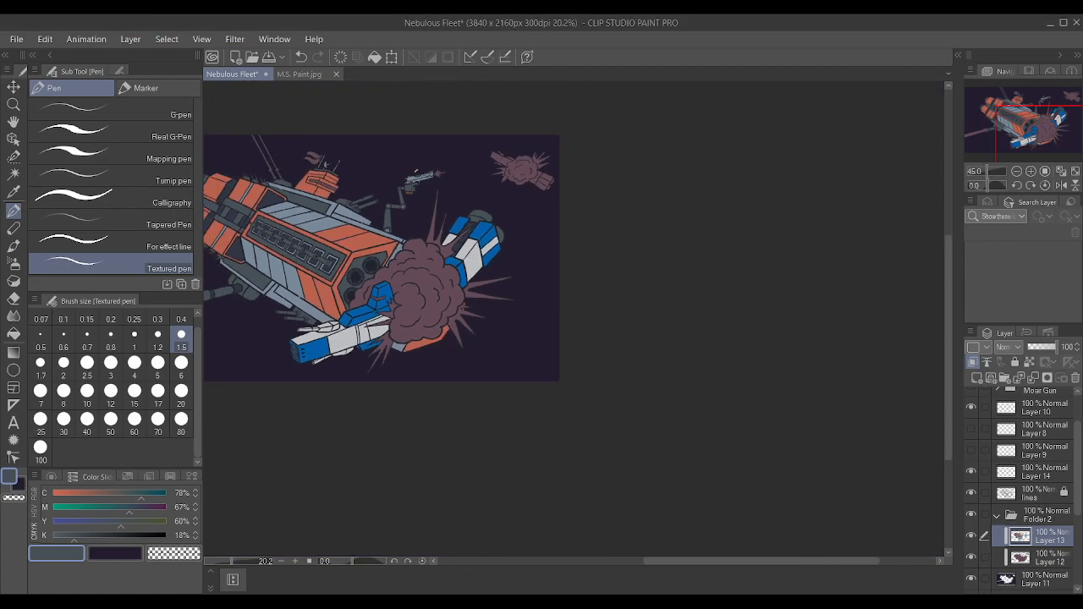
scroll(413, 247, "up", 2)
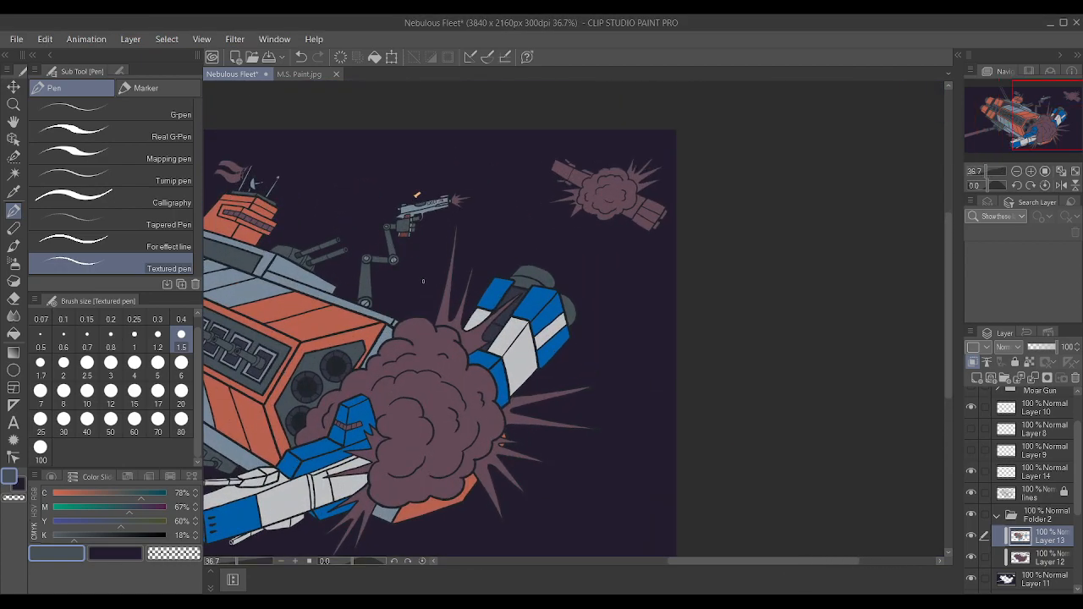
scroll(347, 446, "up", 3)
left_click(349, 439, "alt")
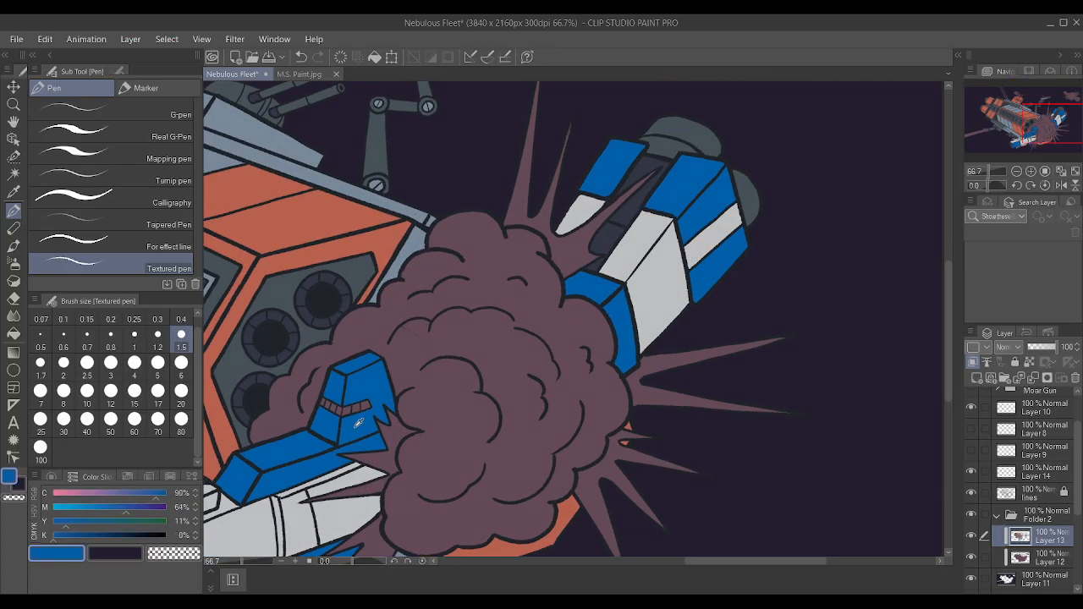
scroll(358, 423, "down", 2)
scroll(660, 225, "up", 5)
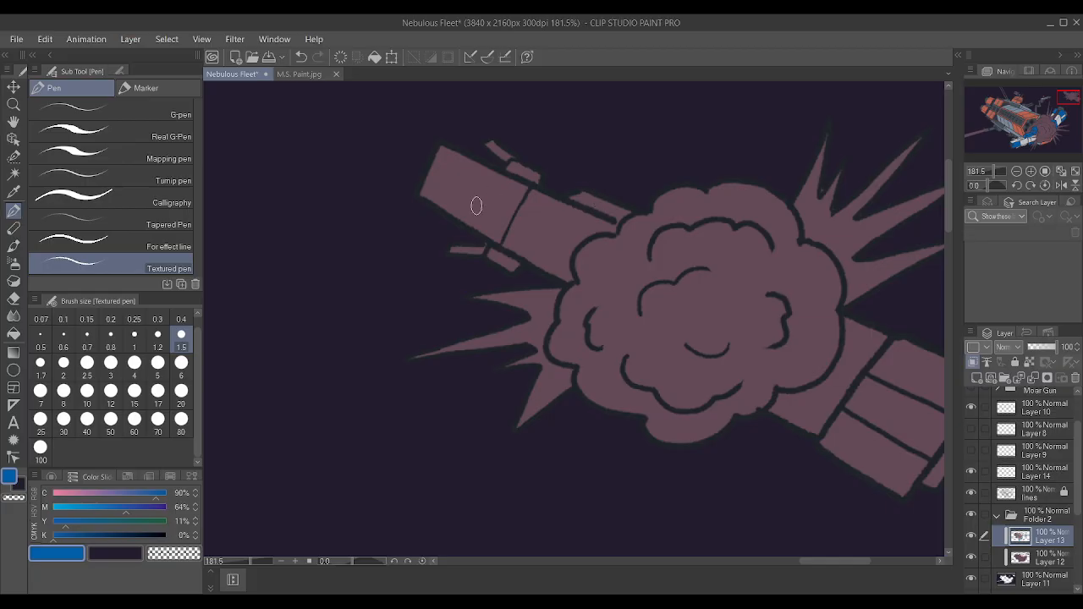
mouse_move(452, 166)
left_mouse_down()
mouse_move(494, 186)
mouse_move(443, 152)
mouse_move(427, 192)
mouse_move(498, 236)
mouse_move(517, 194)
mouse_move(458, 156)
left_mouse_up()
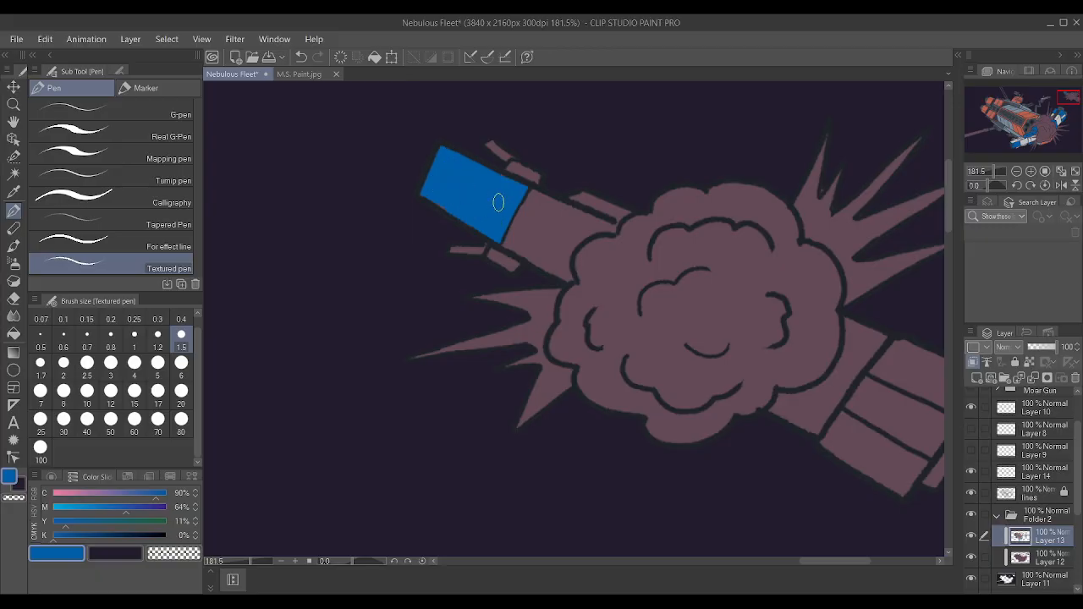
left_click_drag(575, 196, 621, 215)
Paint the two outer panels of the distant ship's rear section blue, leaving out the middle stripe.
scroll(597, 205, "down", 4)
scroll(677, 229, "up", 2)
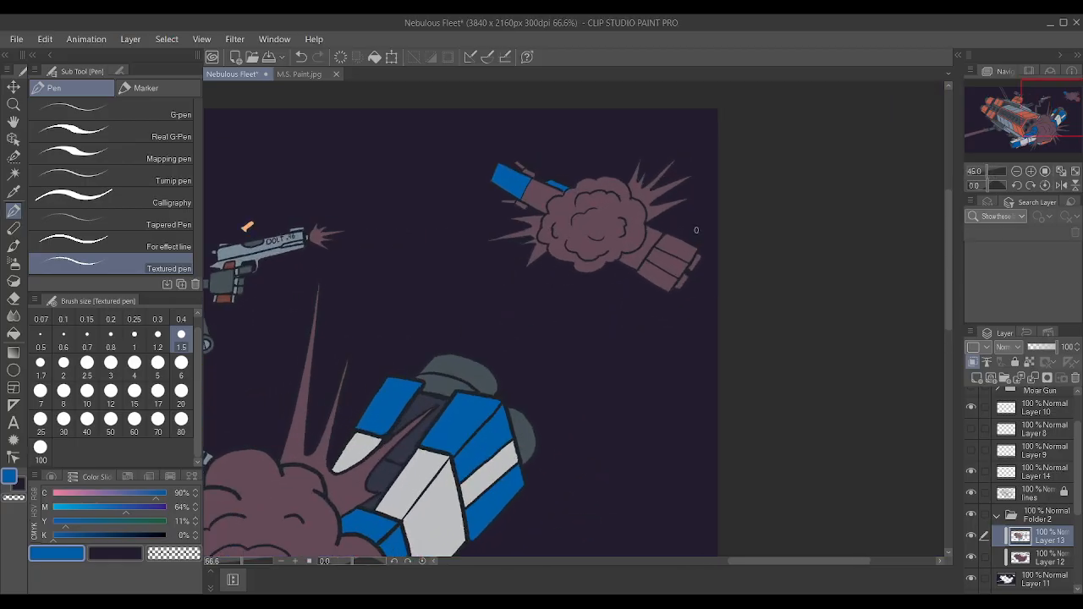
scroll(619, 237, "up", 2)
scroll(618, 233, "down", 4)
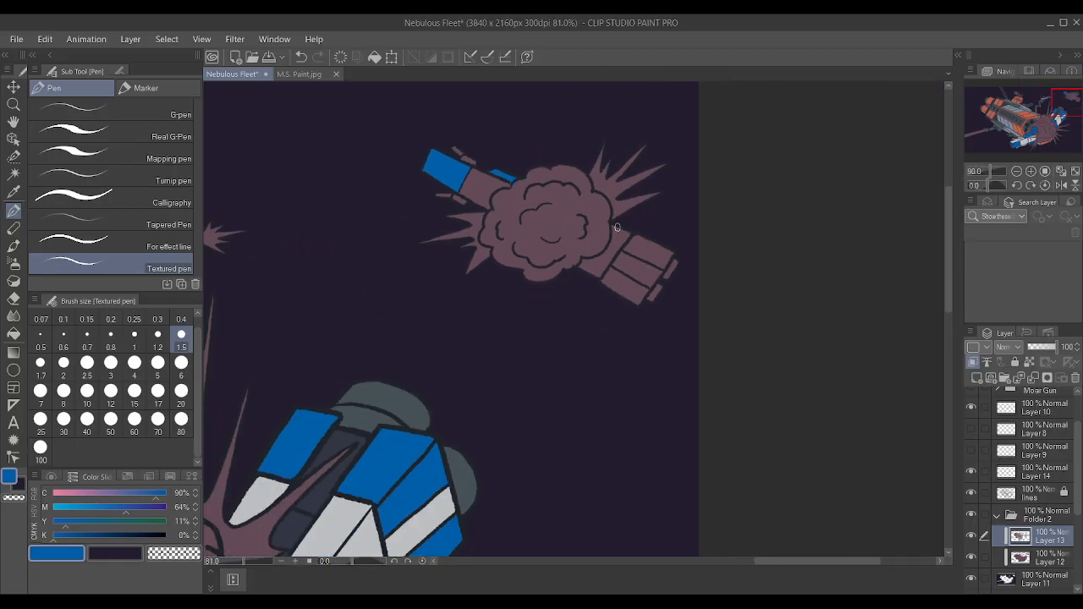
scroll(617, 235, "up", 2)
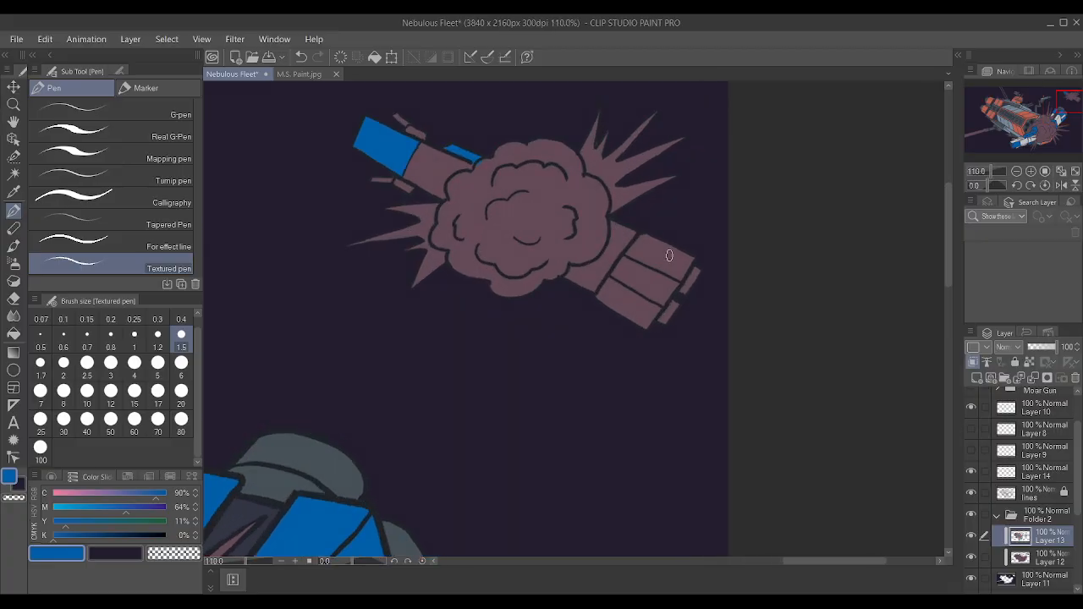
scroll(668, 255, "up", 2)
mouse_move(614, 246)
left_mouse_down()
mouse_move(700, 284)
mouse_move(717, 255)
mouse_move(635, 220)
mouse_move(623, 241)
mouse_move(700, 267)
mouse_move(631, 234)
left_mouse_up()
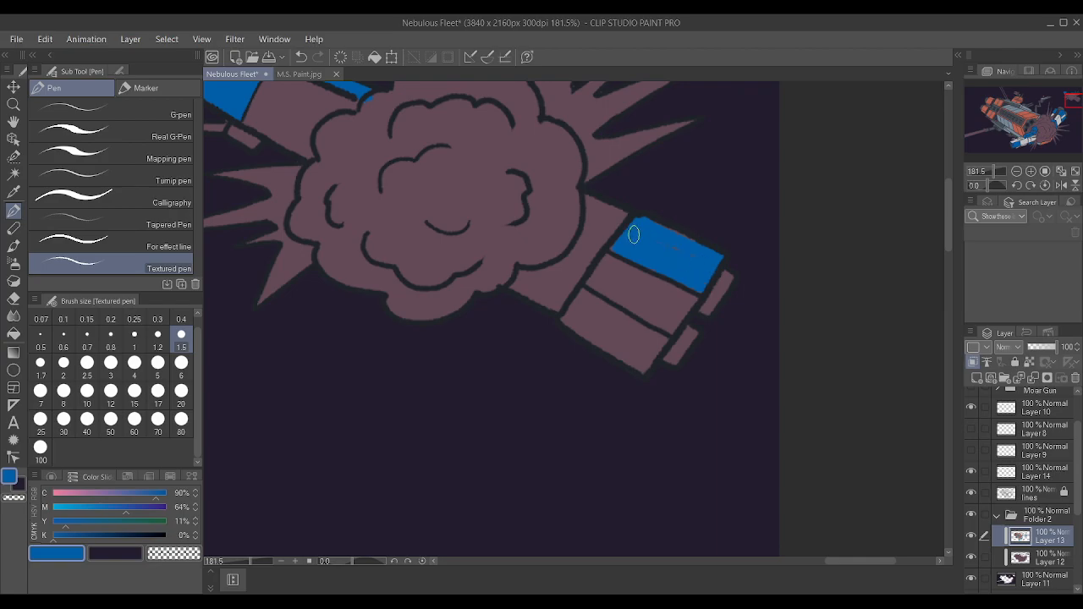
mouse_move(585, 295)
left_mouse_down()
mouse_move(662, 339)
mouse_move(636, 365)
mouse_move(576, 312)
mouse_move(567, 320)
mouse_move(641, 363)
mouse_move(641, 349)
mouse_move(582, 311)
mouse_move(585, 298)
mouse_move(573, 310)
mouse_move(643, 366)
left_mouse_up()
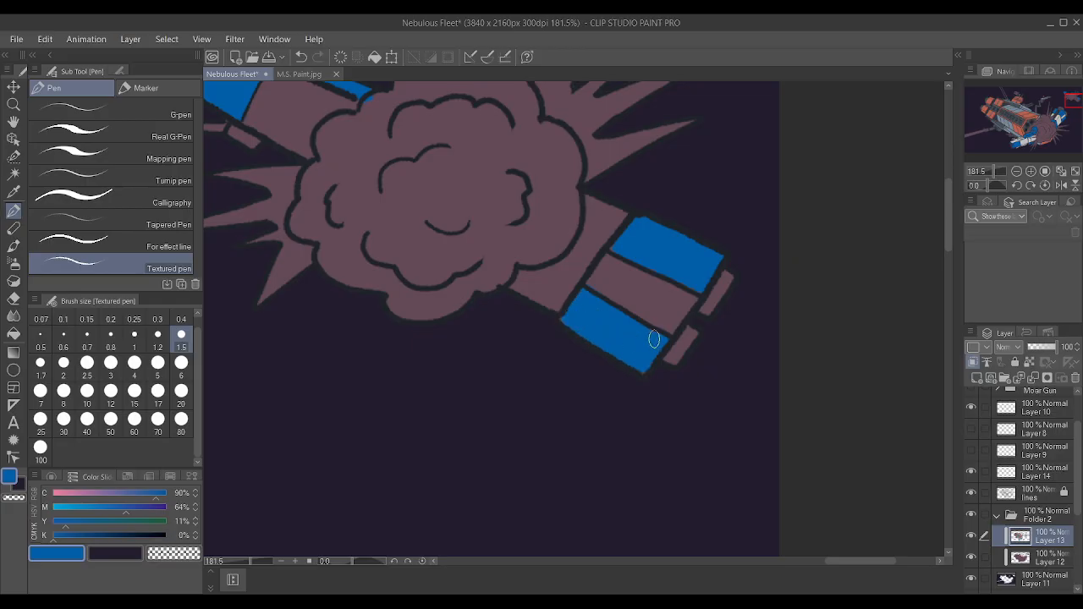
scroll(656, 338, "up", 2)
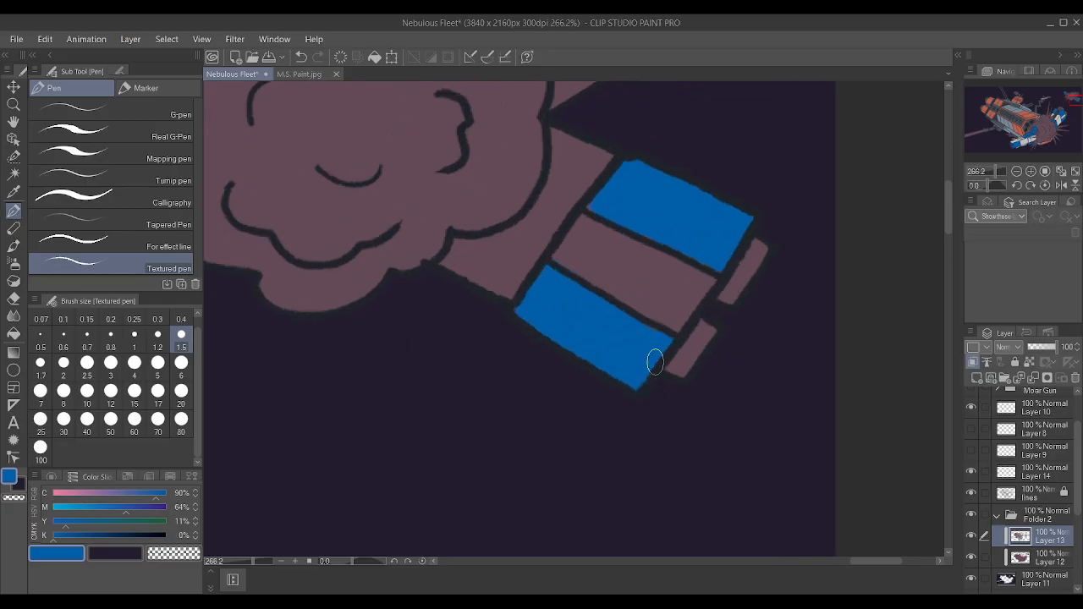
scroll(656, 362, "down", 6)
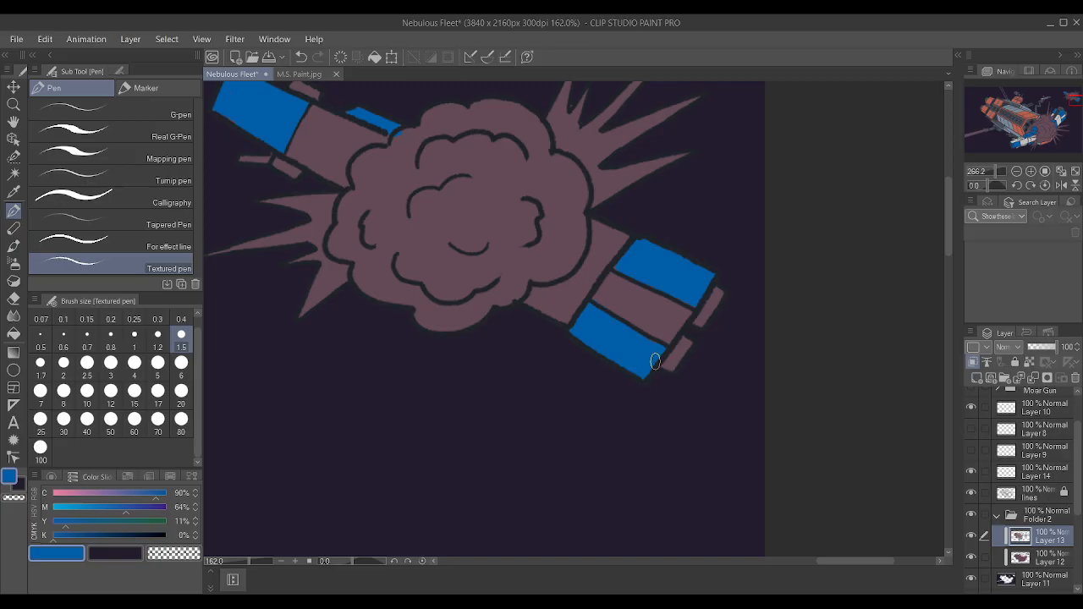
scroll(656, 301, "up", 3)
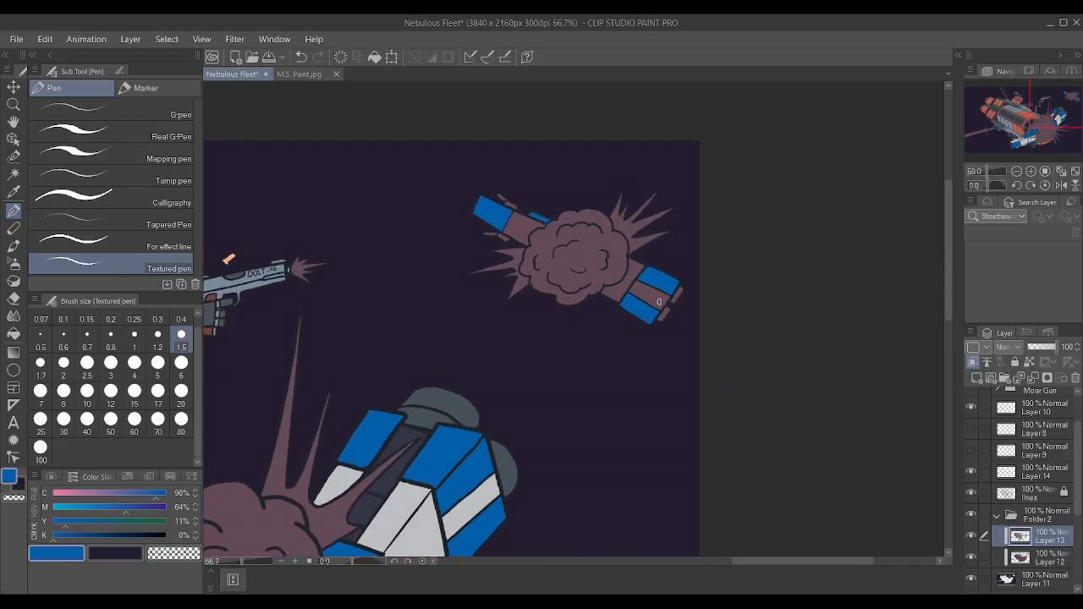
Auto-select the distant ship's unpainted hull sections, rear middle stripe and small front fins using the lines layer as reference.
left_click(14, 174)
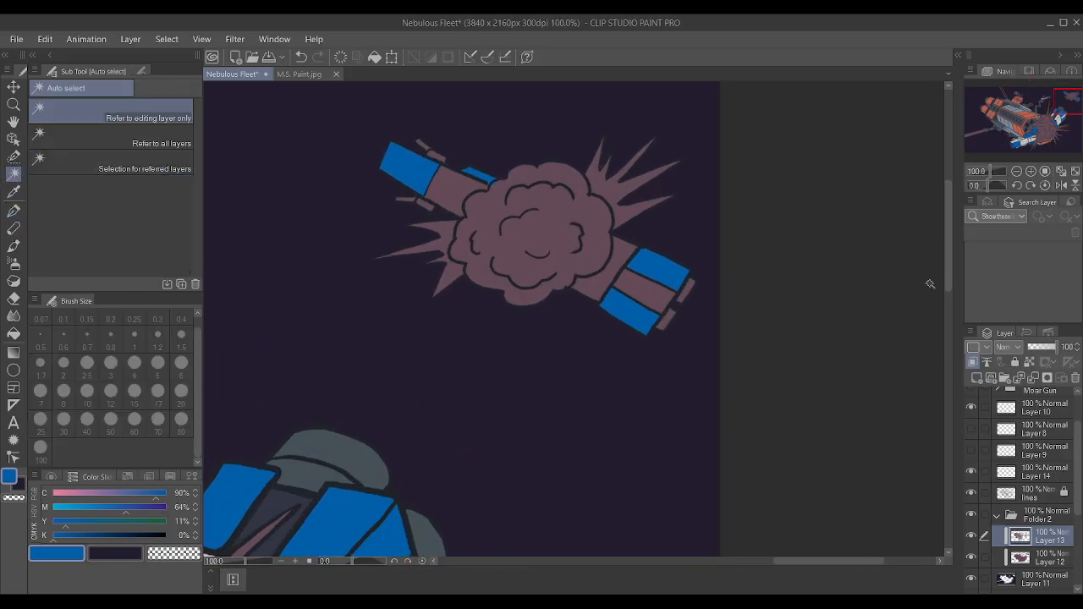
left_click(1053, 507)
left_click(1055, 499)
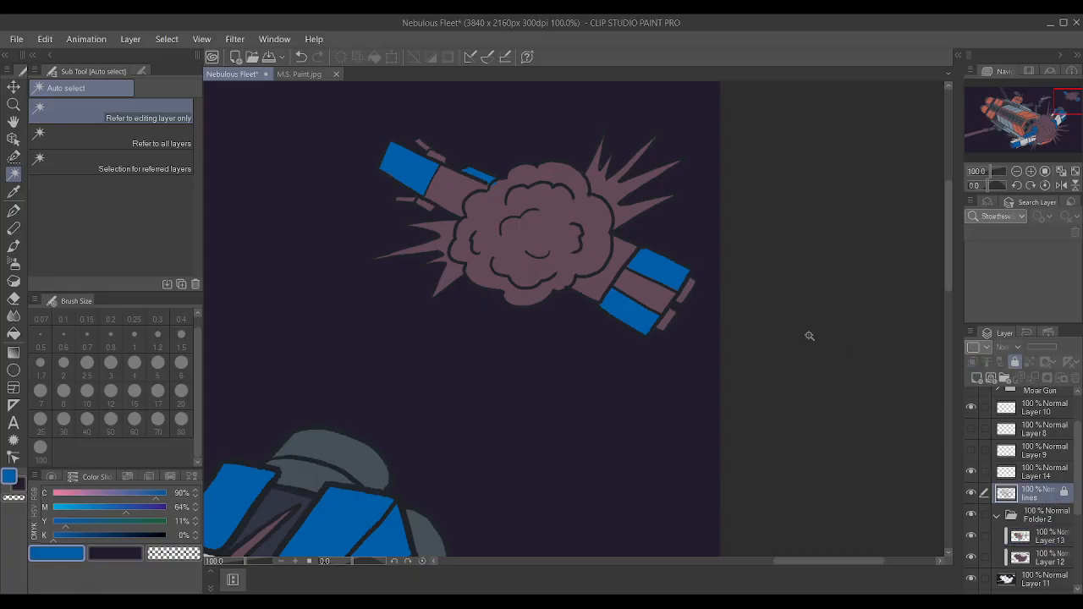
scroll(673, 284, "up", 3)
left_click(638, 315)
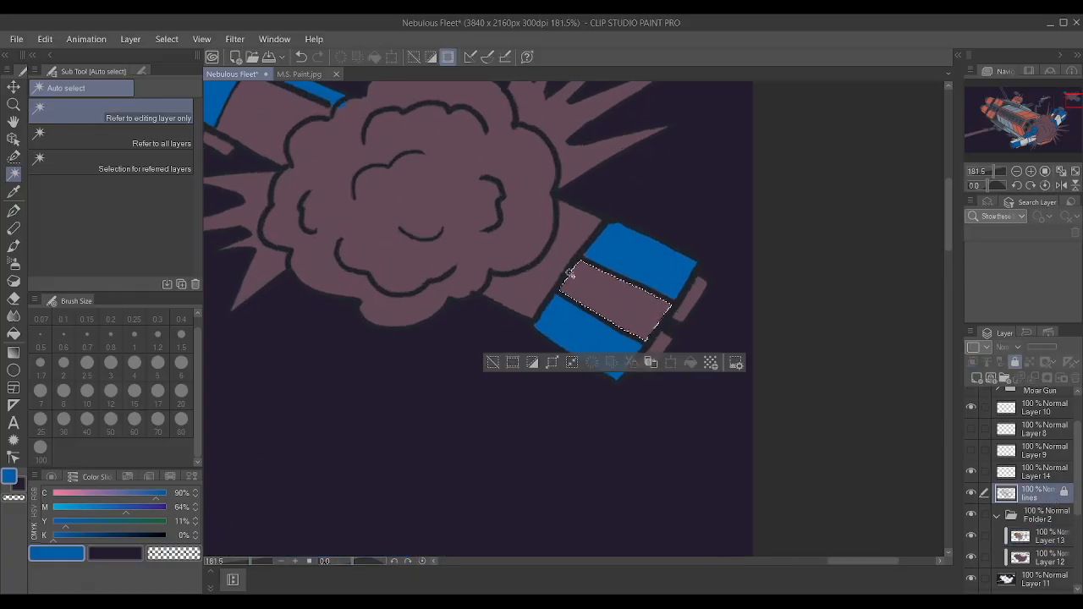
left_click(552, 257, "shift")
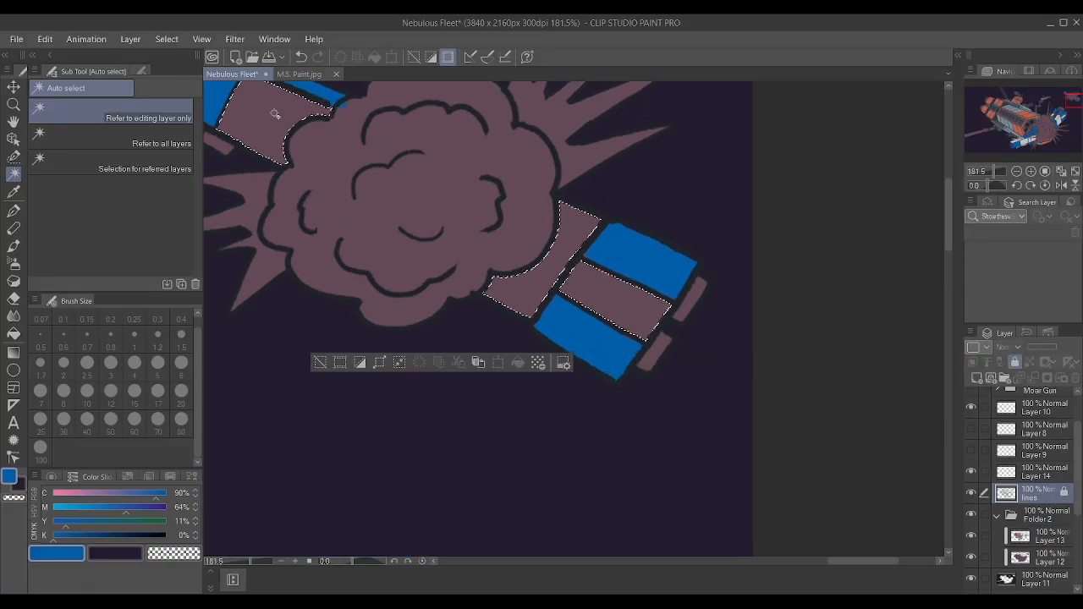
left_click(253, 114, "shift")
scroll(318, 118, "down", 5)
scroll(318, 118, "up", 5)
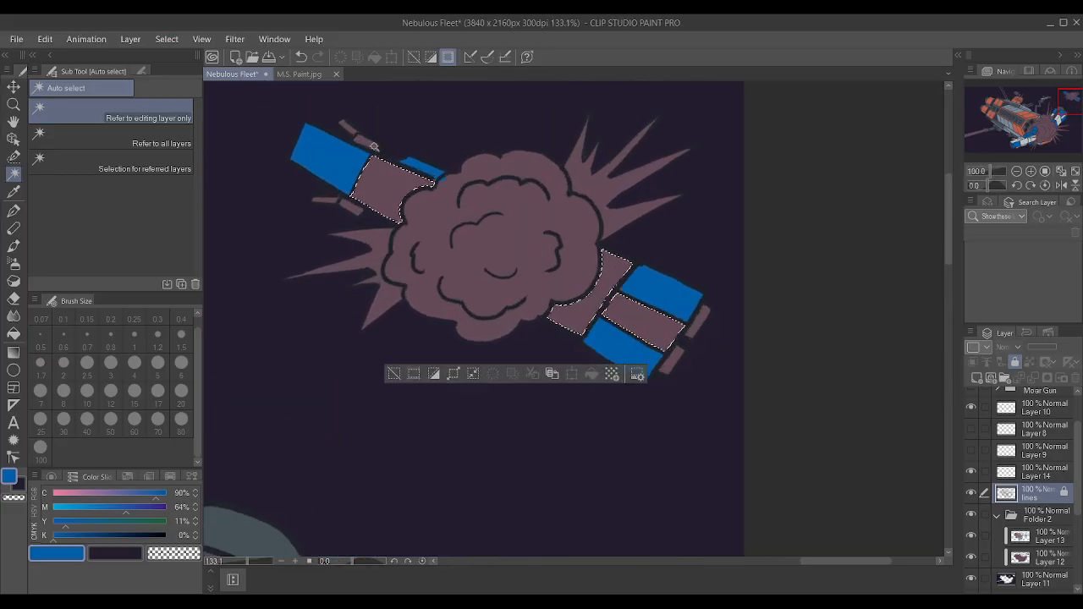
left_click(328, 236, "shift")
left_click(312, 230, "shift")
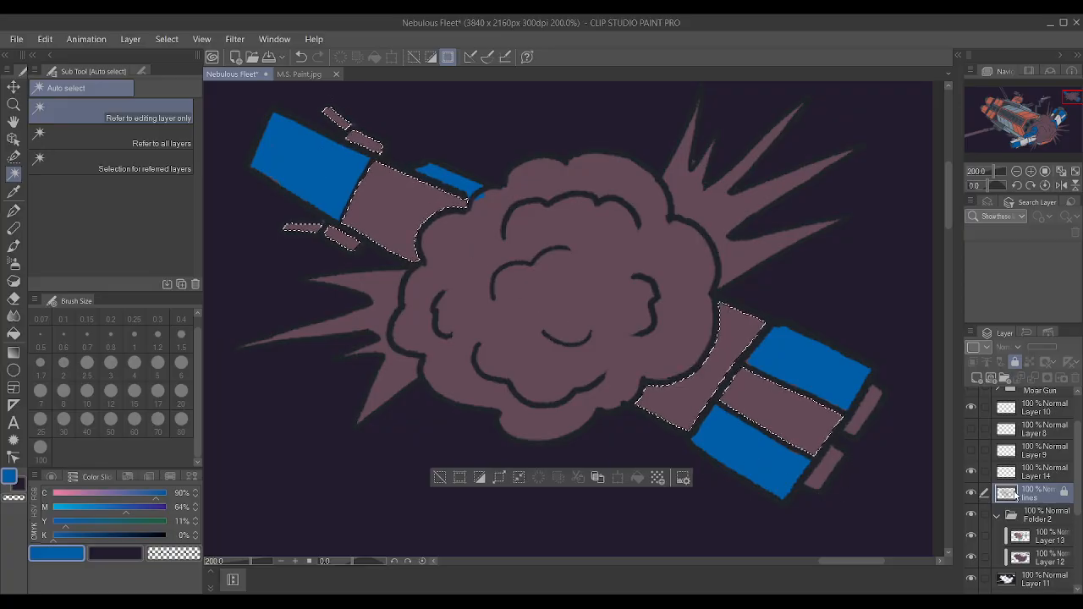
Expand the selection on the distant ship slightly and make Layer 13 the active paint layer.
left_click(498, 479)
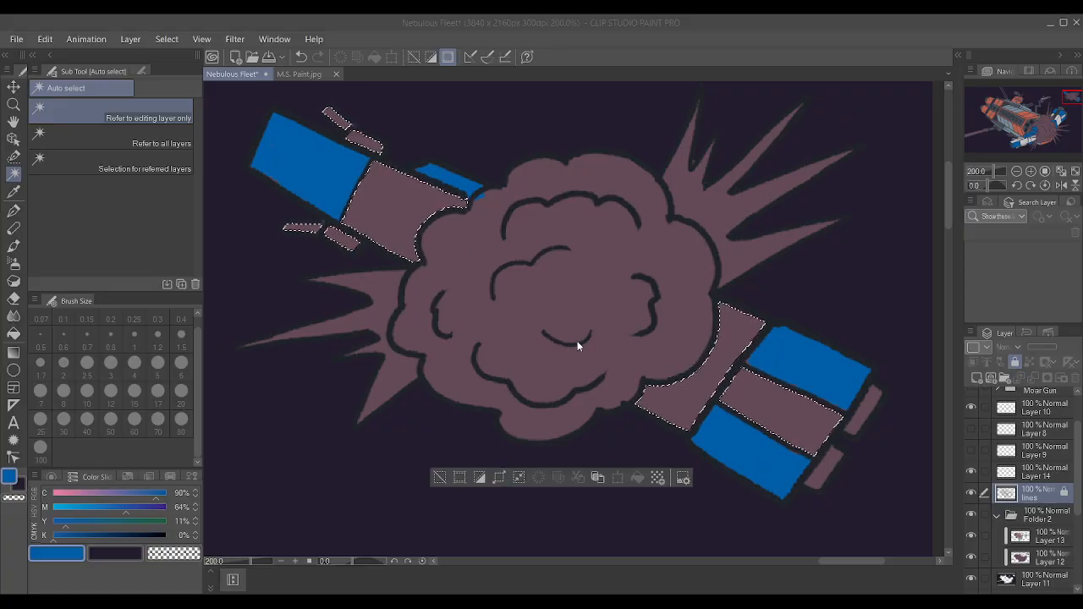
left_click(617, 281)
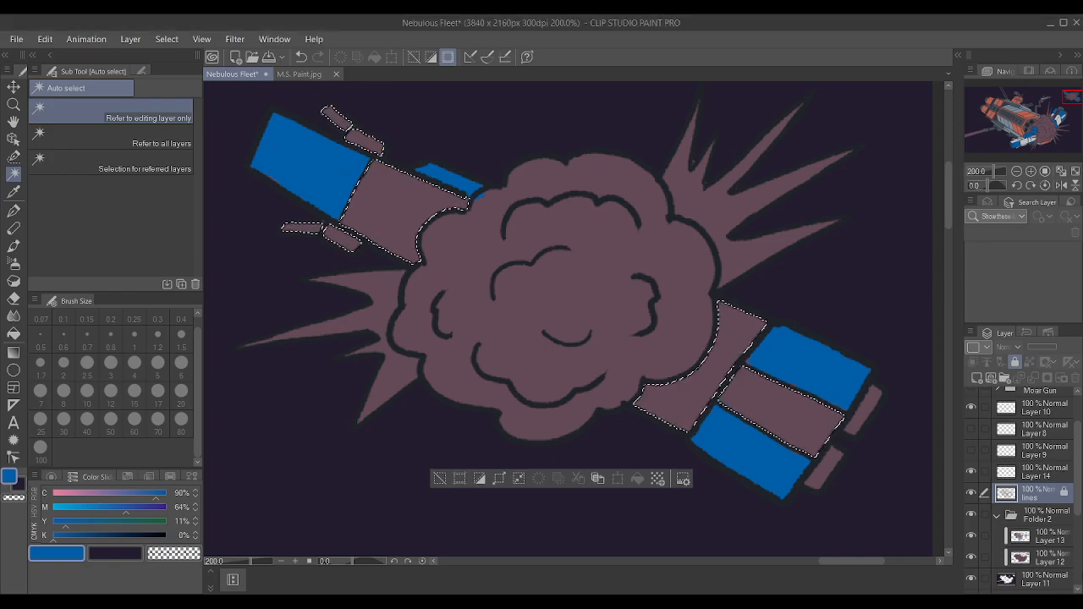
left_click(1040, 542)
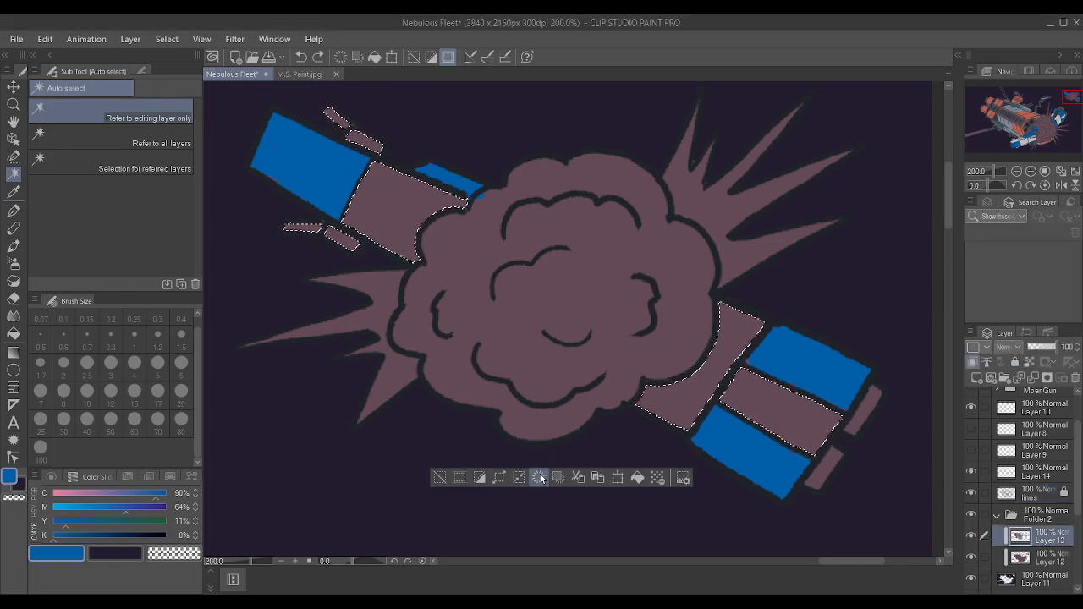
left_click(499, 479)
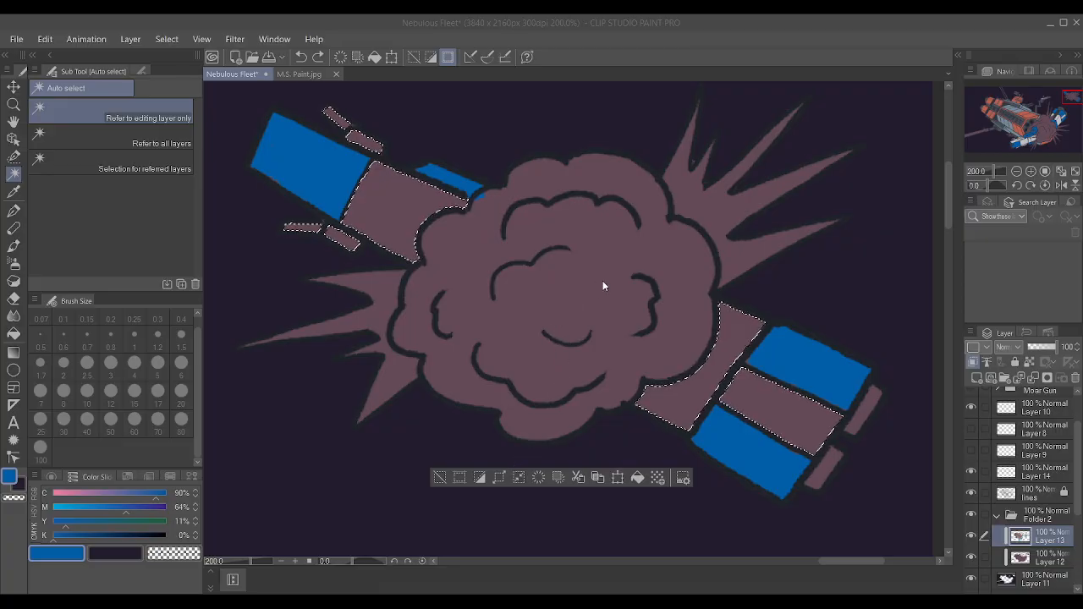
key("Return")
Sample the nearer ship's light grey, paint the distant ship's selected areas with the Textured pen at size 100, and deselect.
scroll(597, 290, "down", 7)
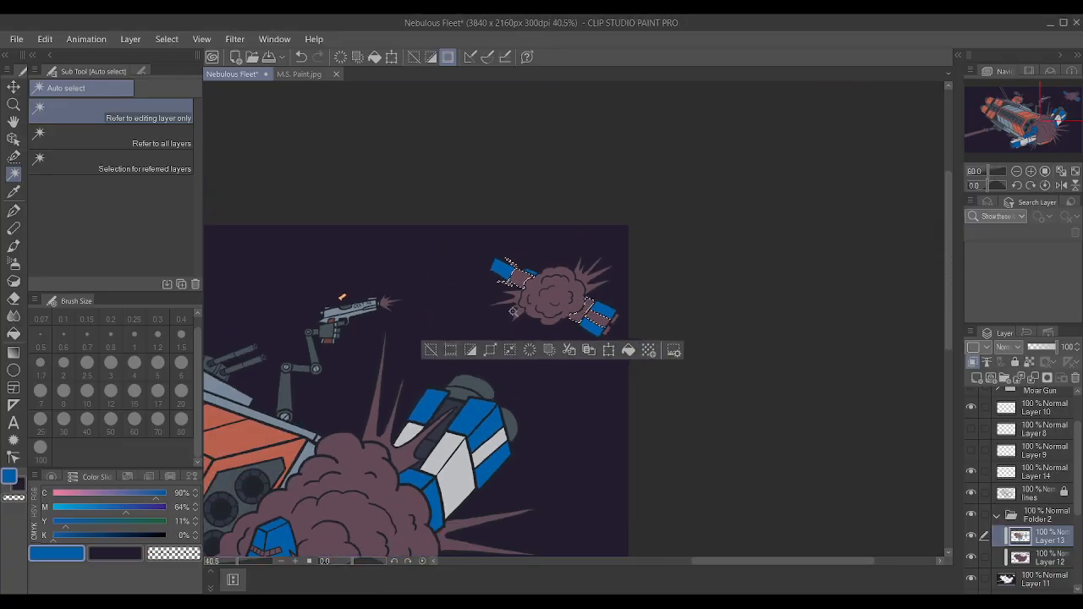
key("i")
left_click(389, 499)
scroll(592, 314, "up", 3)
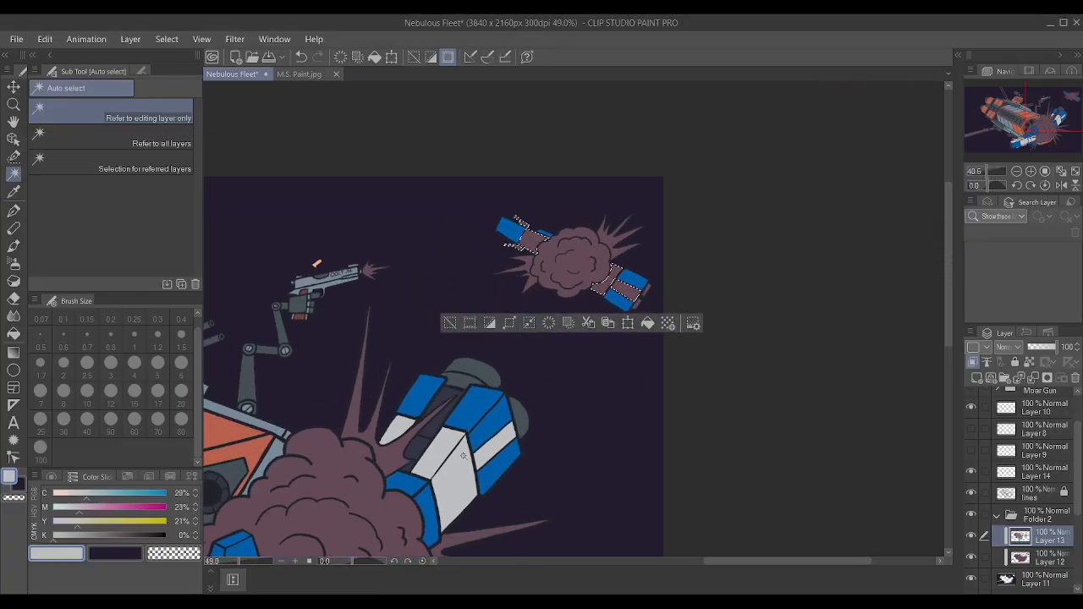
key("p")
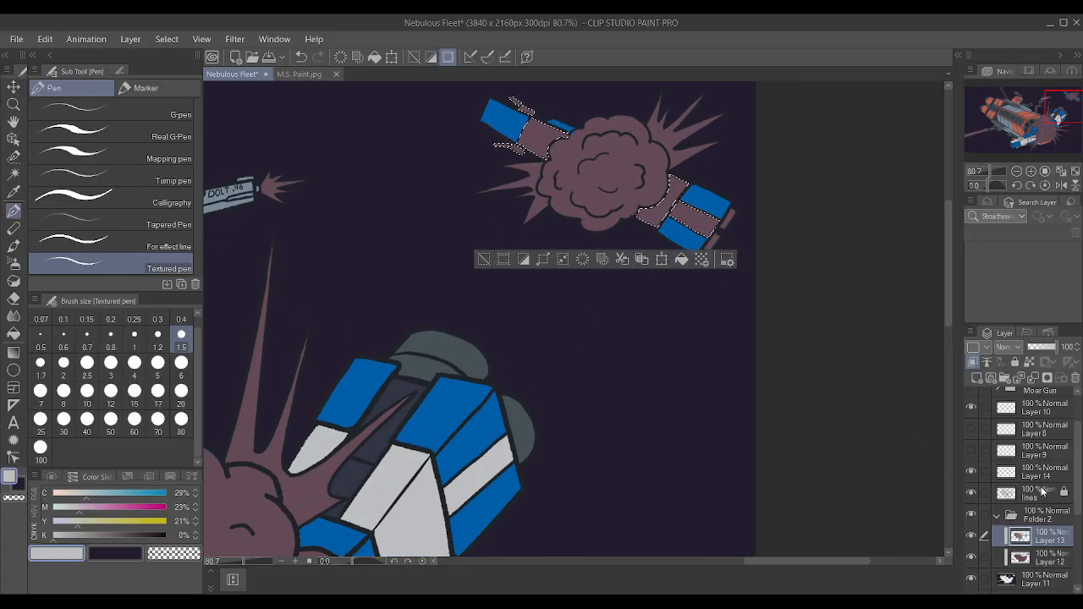
key("p")
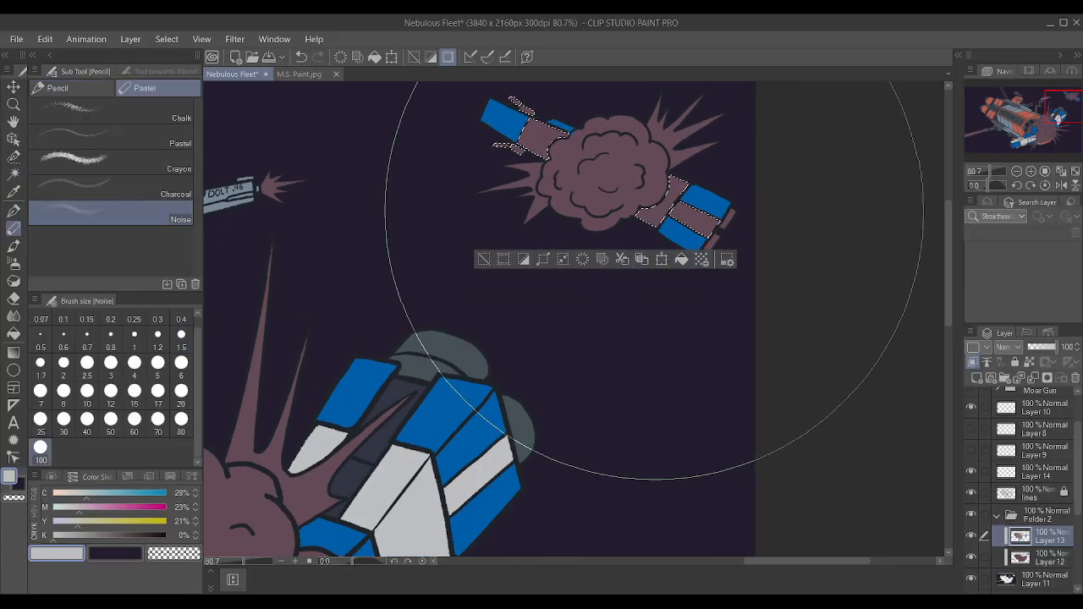
key("p")
key("bracketright")
key("bracketright")
key("bracketright")
key("bracketright")
key("bracketright")
key("bracketright")
key("bracketright")
key("bracketright")
key("bracketright")
key("bracketright")
key("bracketright")
key("bracketright")
key("bracketright")
key("bracketright")
key("bracketright")
key("bracketright")
key("bracketright")
key("bracketright")
key("bracketright")
key("bracketright")
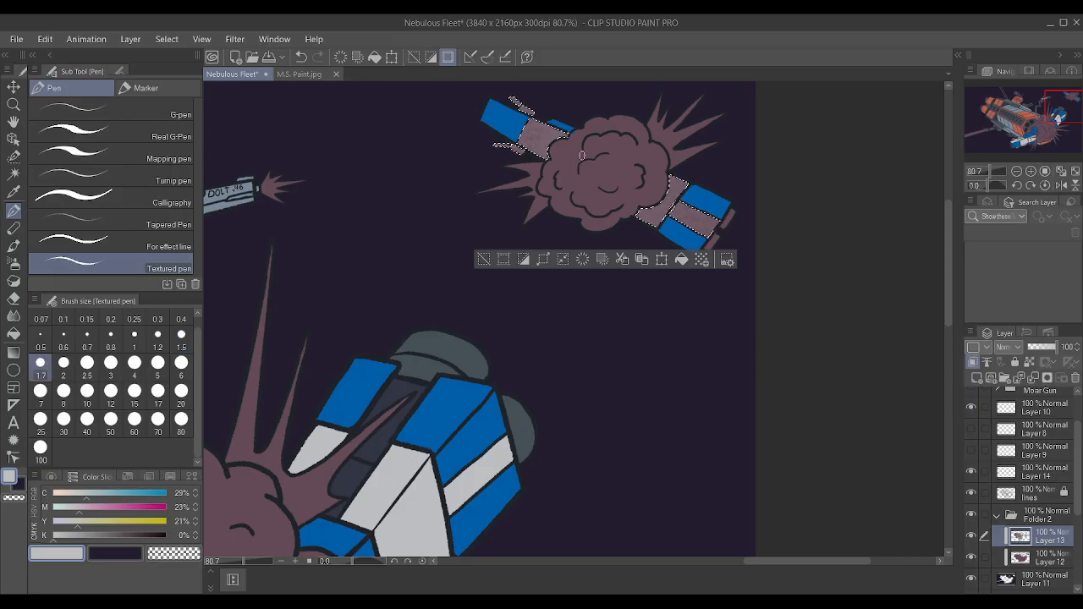
key("bracketright")
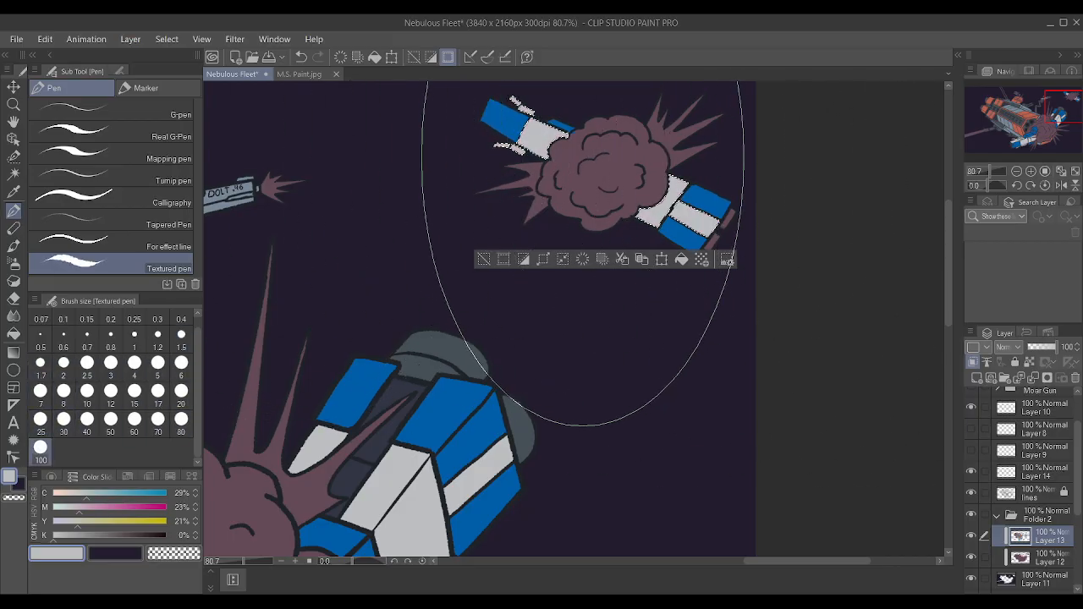
key("ctrl+d")
Mix a warm yellow by setting cyan to 0% and yellow to 61%, with Layer 13 as the active layer.
scroll(685, 213, "down", 2)
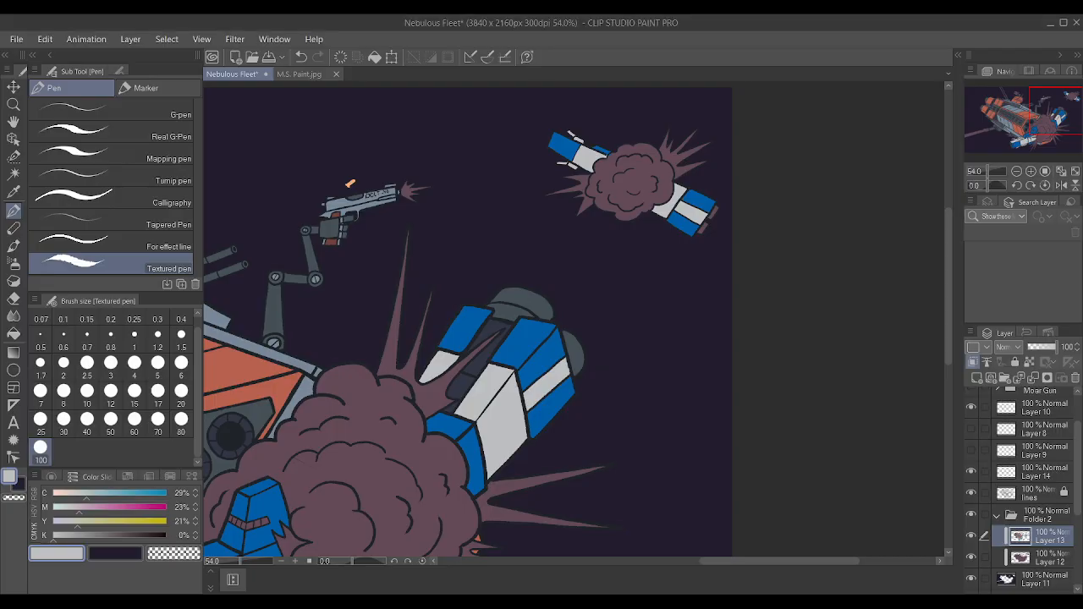
scroll(653, 412, "down", 3)
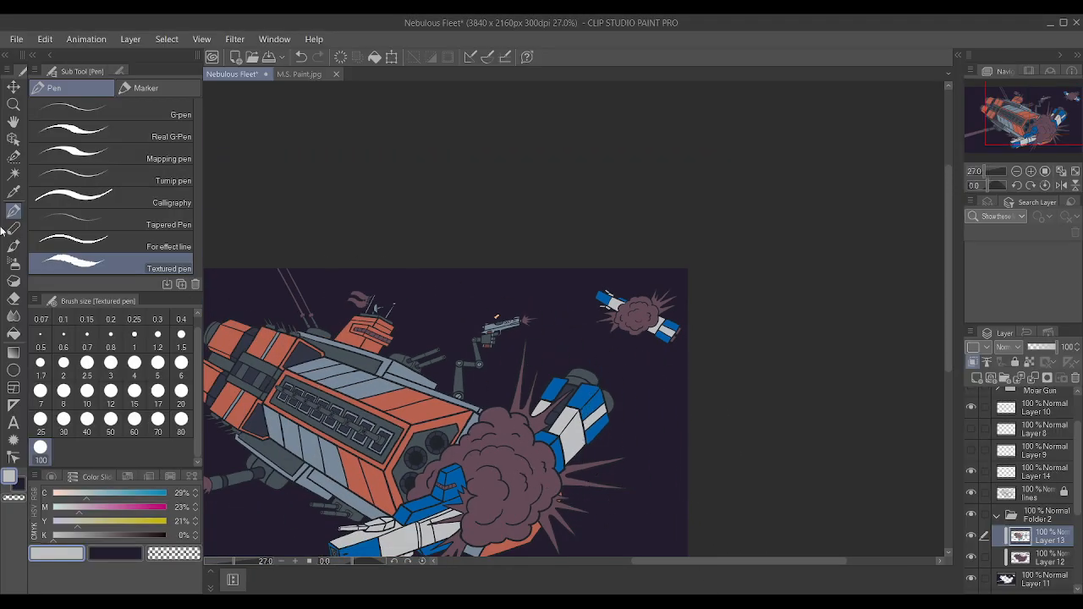
left_click(15, 174)
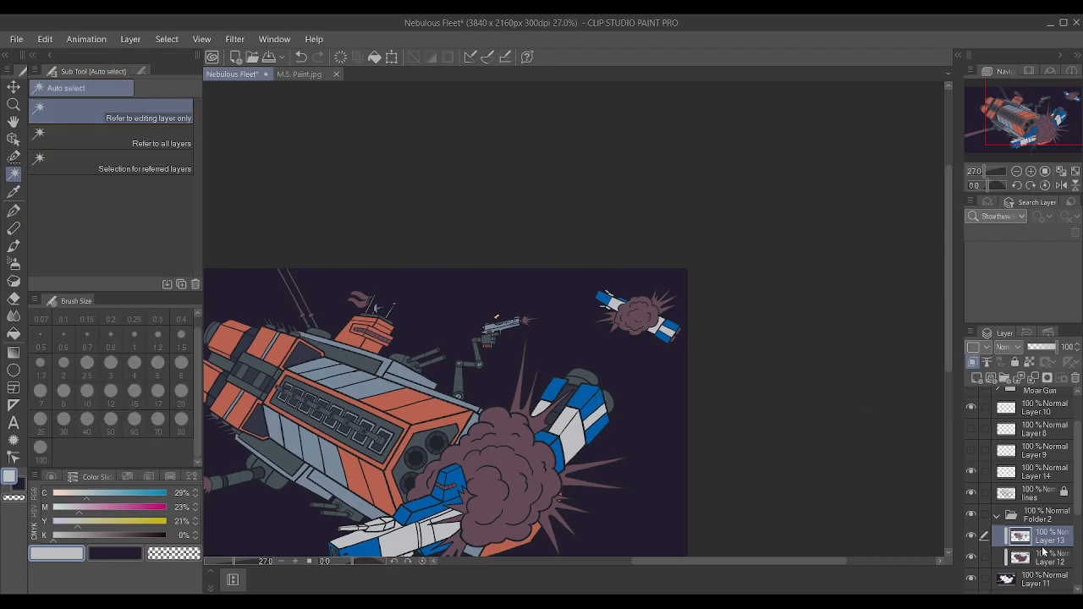
left_click(1050, 498)
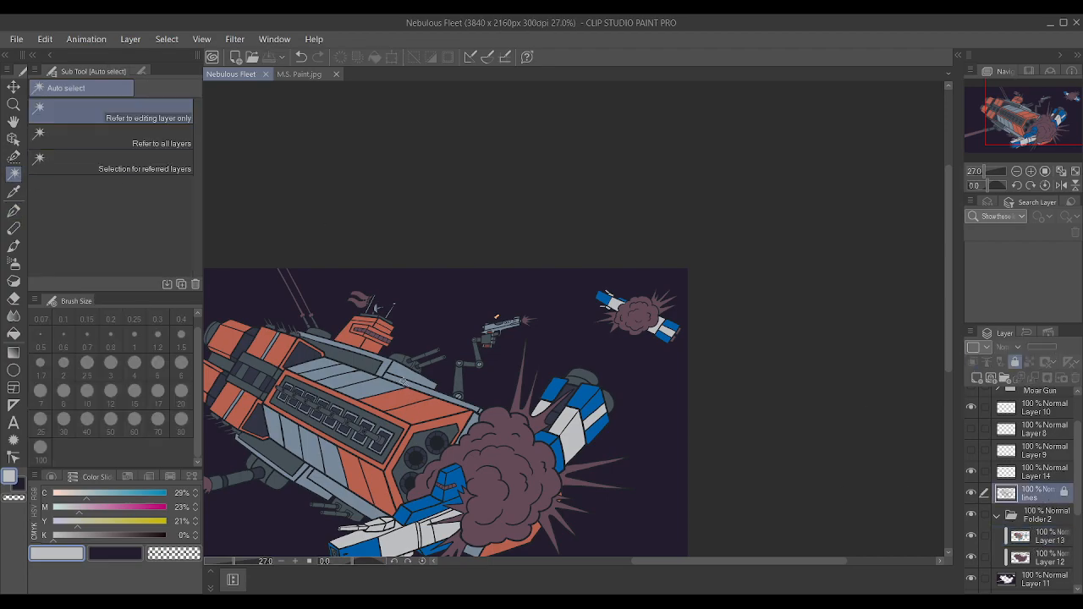
scroll(406, 368, "up", 2)
left_click_drag(112, 517, 158, 520)
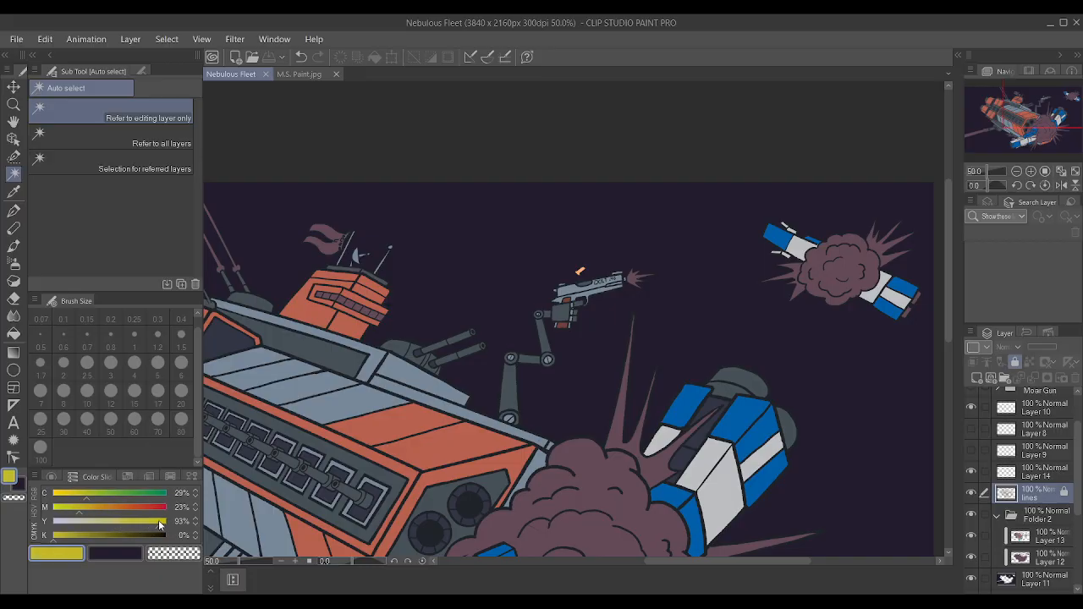
left_click_drag(88, 499, 53, 500)
scroll(472, 292, "down", 1)
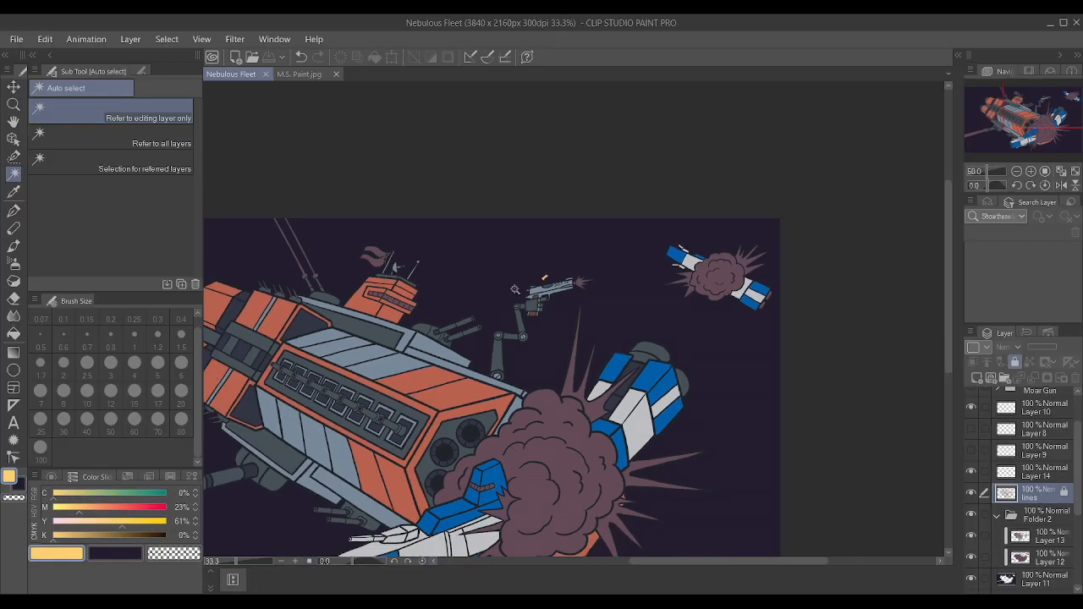
left_click(1039, 541)
Paint the front-face windows of the orange ship's bridge tower yellow with the Textured pen at size 1.7.
scroll(705, 364, "up", 4)
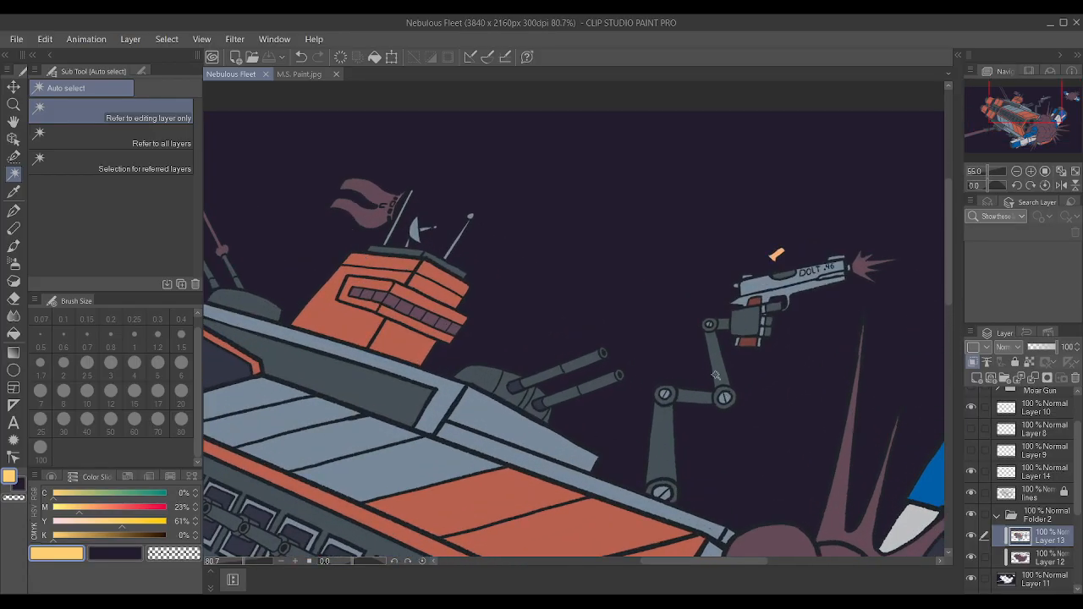
key("p")
scroll(397, 432, "down", 1)
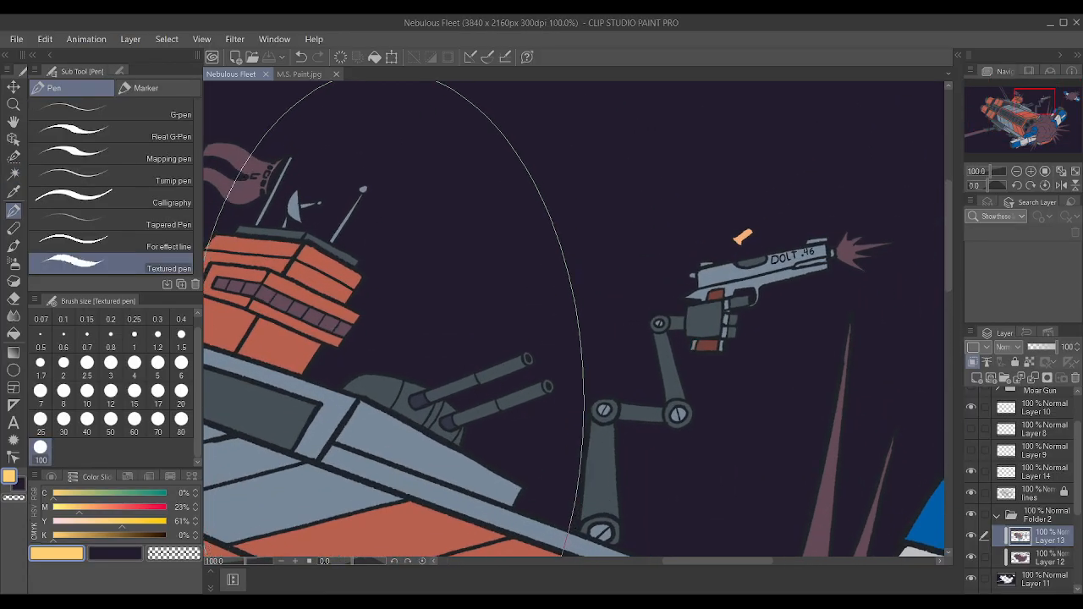
key("bracketleft")
key("bracketleft")
key("bracketleft")
key("bracketleft")
key("bracketleft")
key("bracketleft")
key("bracketleft")
key("bracketleft")
key("bracketleft")
key("bracketleft")
key("bracketleft")
key("bracketleft")
key("bracketleft")
key("bracketleft")
key("bracketleft")
key("bracketleft")
scroll(339, 324, "down", 2)
key("bracketright")
key("bracketright")
scroll(336, 323, "down", 1)
scroll(287, 309, "up", 3)
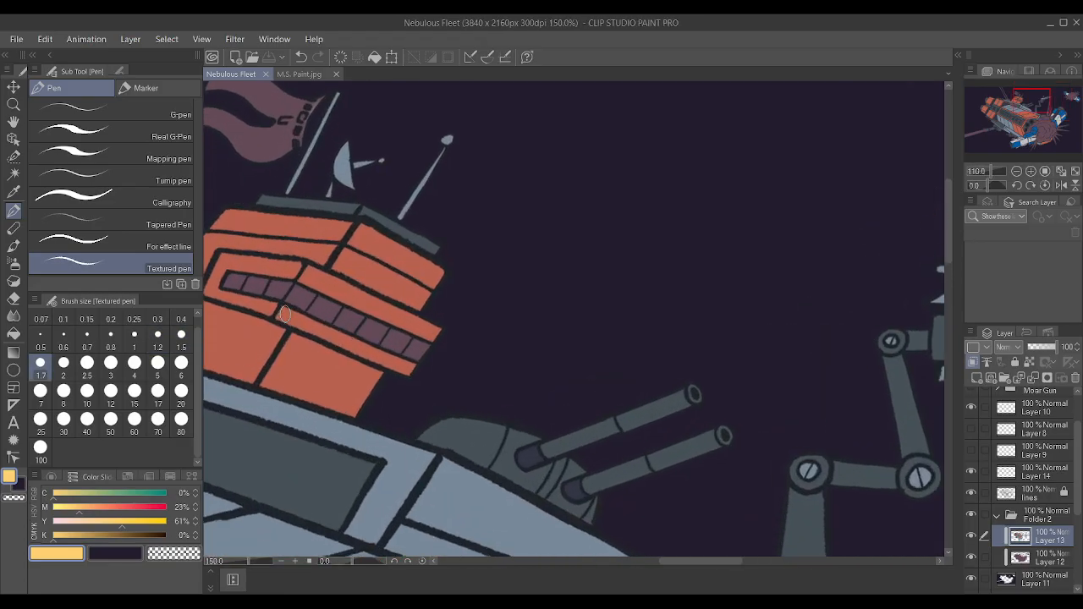
scroll(225, 282, "up", 1)
mouse_move(225, 282)
left_mouse_down()
mouse_move(292, 293)
mouse_move(215, 279)
mouse_move(243, 284)
mouse_move(212, 296)
left_mouse_up()
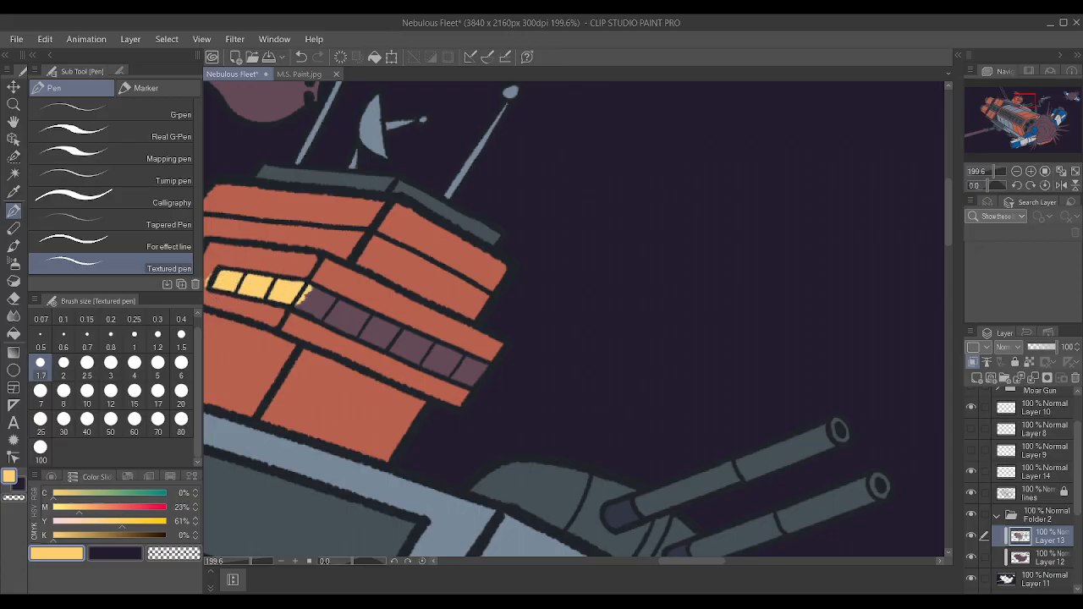
Paint the remaining windows along the side face of the orange bridge tower yellow at brush size 1.5.
left_click(181, 338)
mouse_move(325, 306)
left_mouse_down()
mouse_move(357, 317)
mouse_move(311, 296)
mouse_move(362, 315)
mouse_move(304, 306)
mouse_move(374, 333)
mouse_move(306, 303)
mouse_move(346, 318)
mouse_move(313, 293)
mouse_move(441, 364)
mouse_move(347, 324)
mouse_move(478, 369)
mouse_move(468, 377)
mouse_move(435, 367)
mouse_move(484, 366)
left_mouse_up()
left_click_drag(386, 325, 455, 354)
scroll(458, 329, "down", 1)
scroll(283, 270, "up", 1)
Clean up the edges of the bridge window strip with the sampled hull orange and window yellow.
right_click(282, 270)
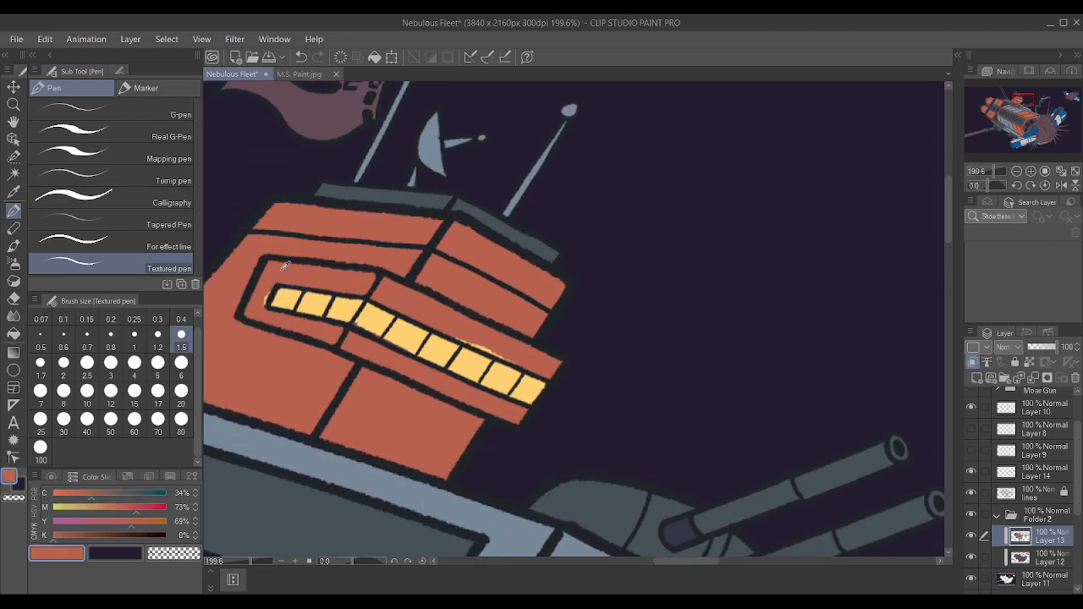
left_click_drag(451, 337, 523, 360)
right_click(387, 314)
left_click_drag(352, 318, 402, 341)
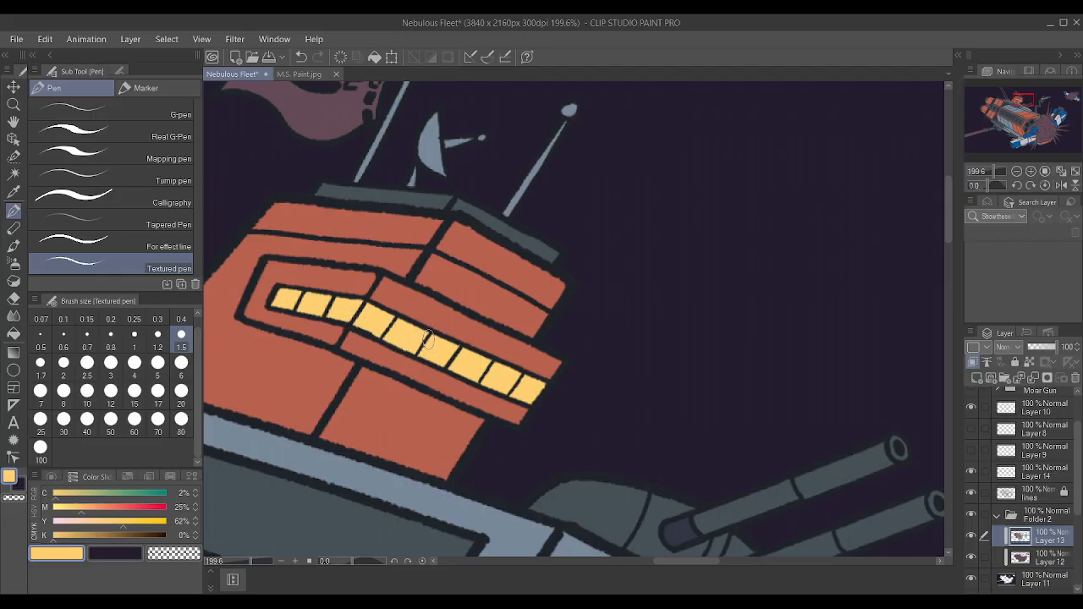
Paint both faces of the window strip on the blue ship's bridge tower in the same yellow.
scroll(428, 339, "down", 4)
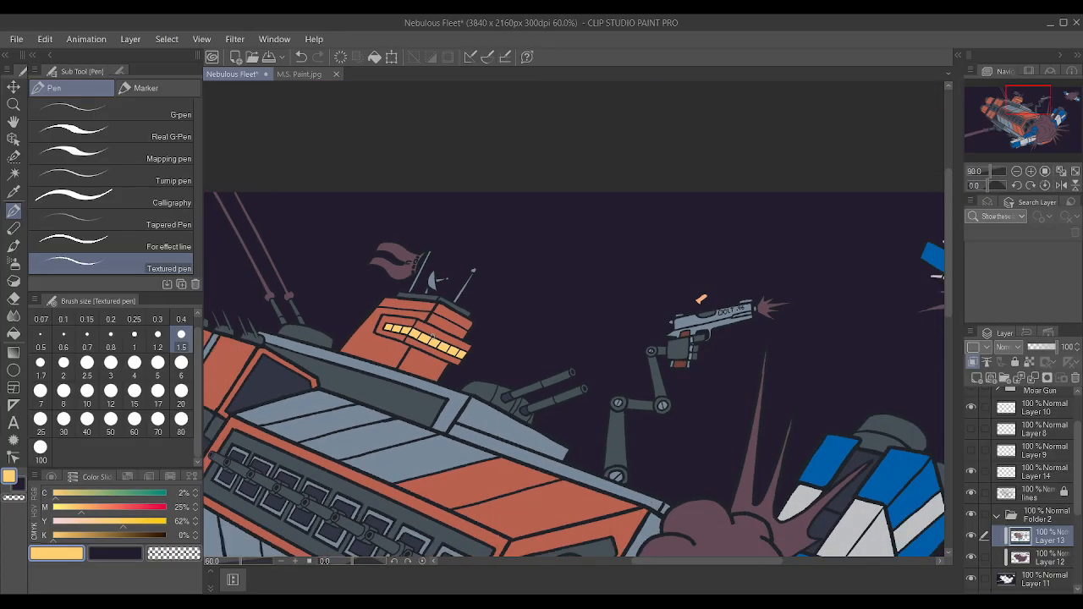
scroll(432, 335, "down", 4)
scroll(497, 453, "up", 3)
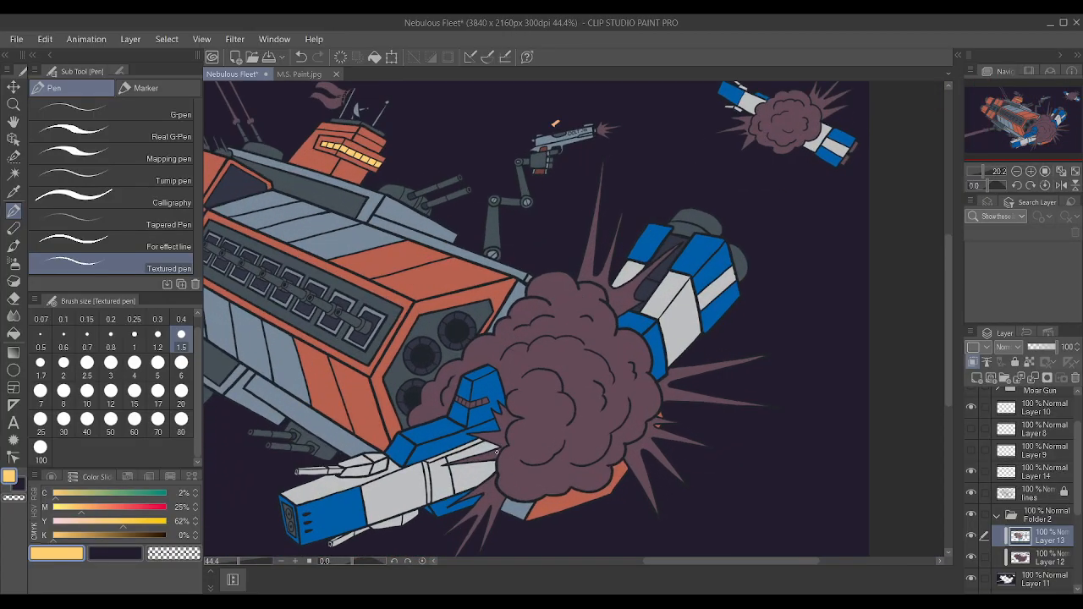
scroll(496, 452, "up", 4)
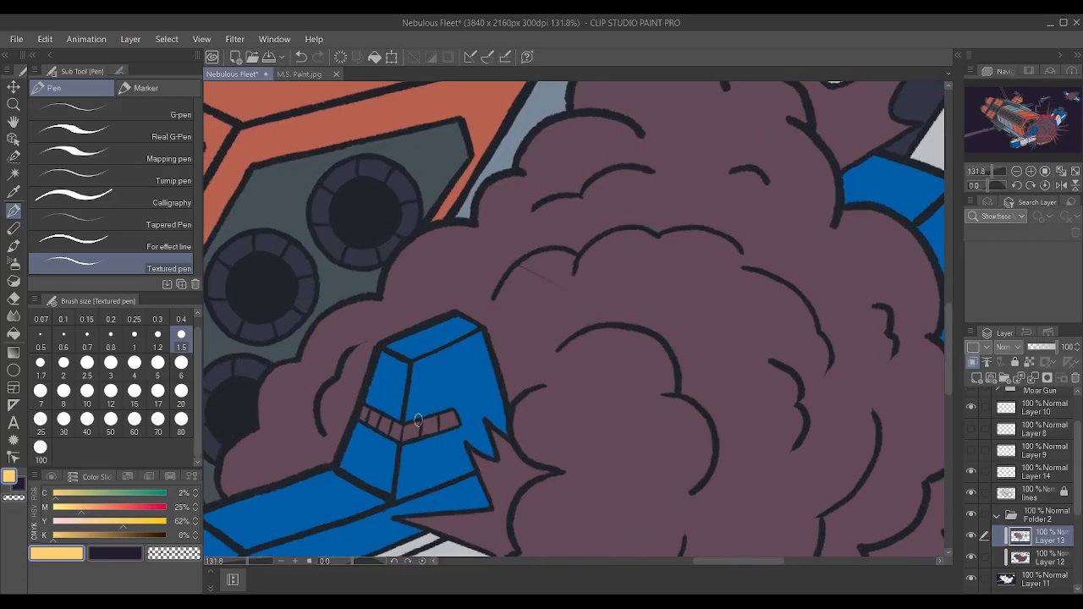
mouse_move(415, 422)
left_mouse_down()
mouse_move(438, 421)
mouse_move(410, 431)
mouse_move(446, 423)
left_mouse_up()
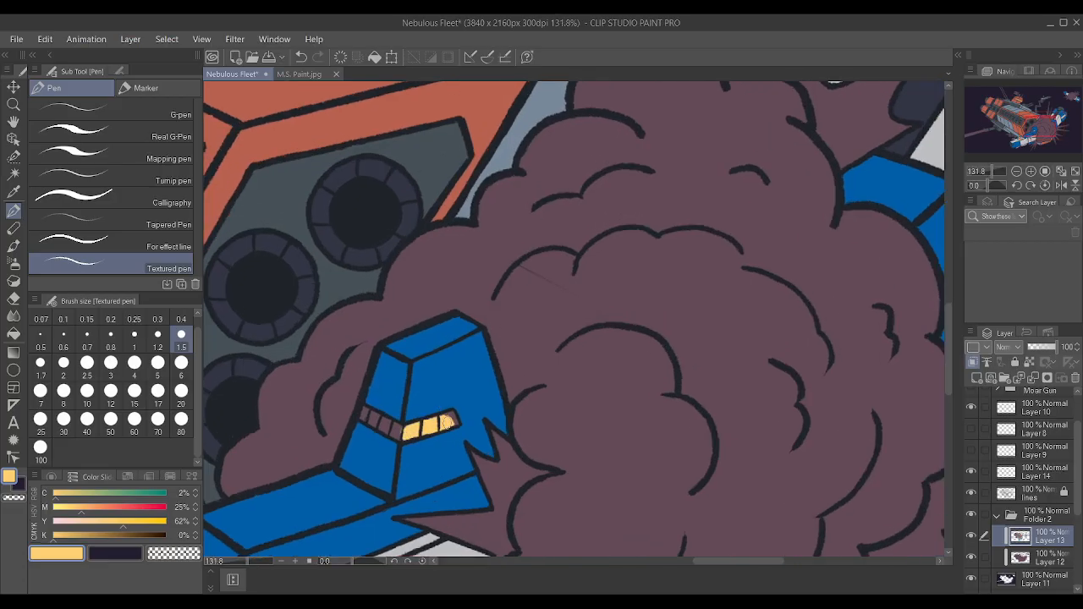
left_click_drag(368, 416, 381, 429)
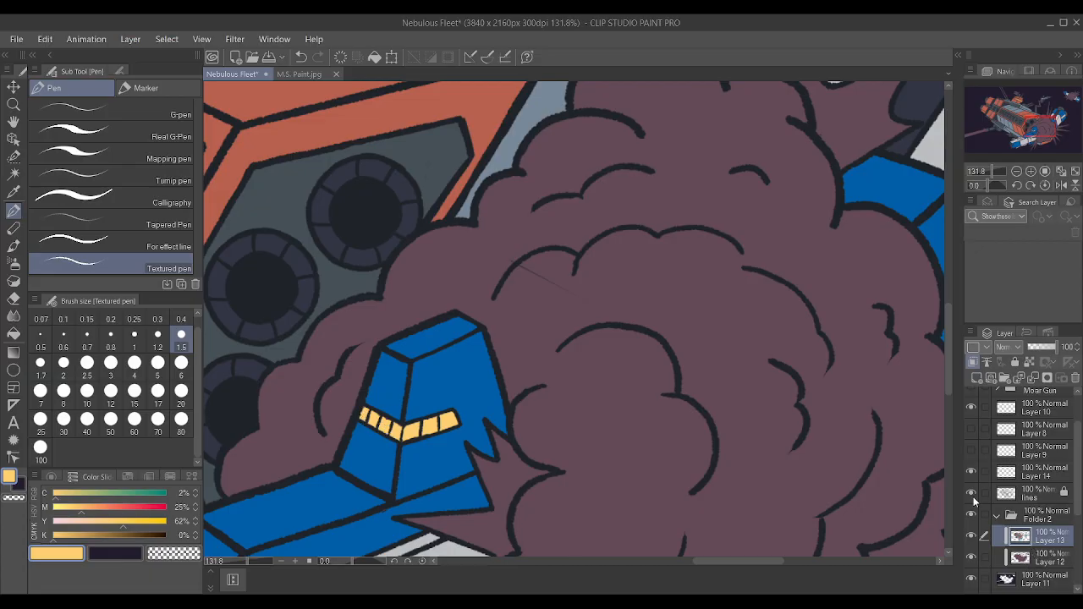
Check the lines layer by toggling its visibility, unlock it and clear the stray thin line from the large explosion cloud.
left_click(971, 495)
left_click(972, 494)
left_click(1057, 494)
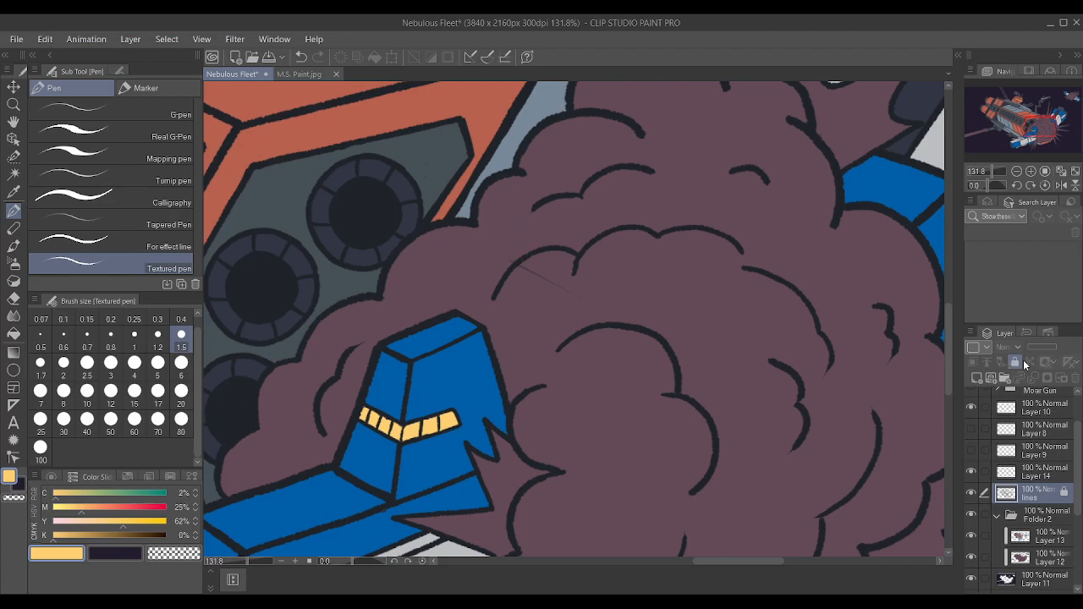
scroll(745, 327, "up", 2)
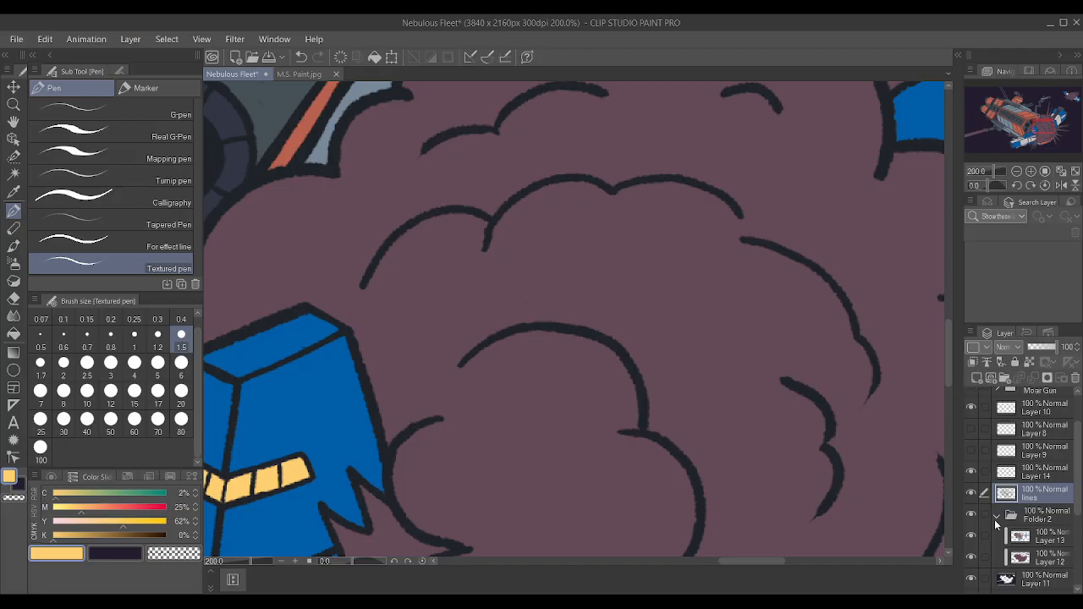
Lock the lines layer against editing.
left_click(1019, 365)
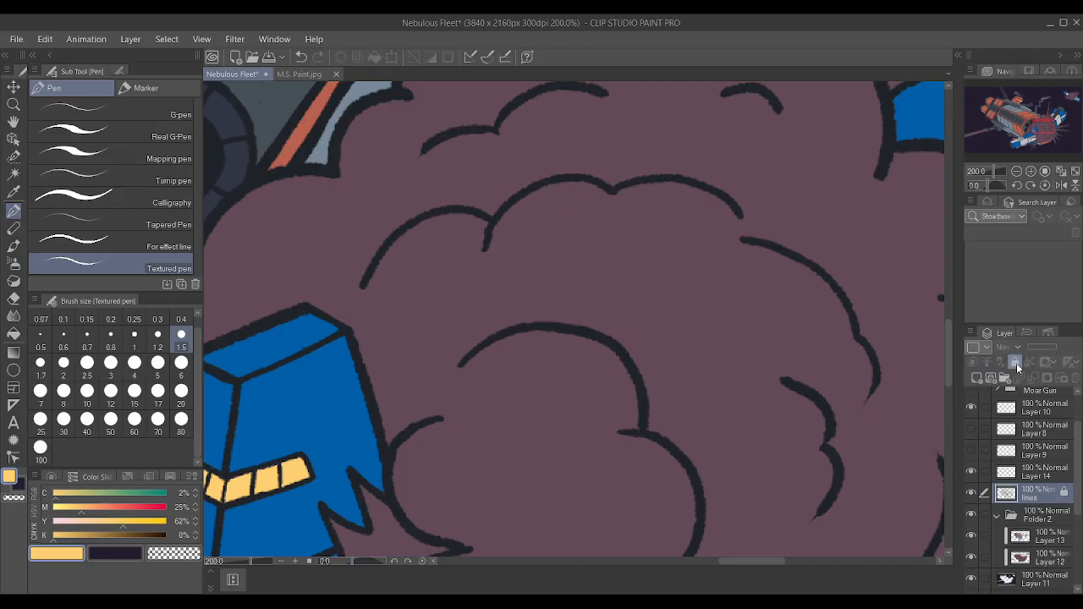
scroll(720, 341, "down", 5)
scroll(695, 328, "down", 4)
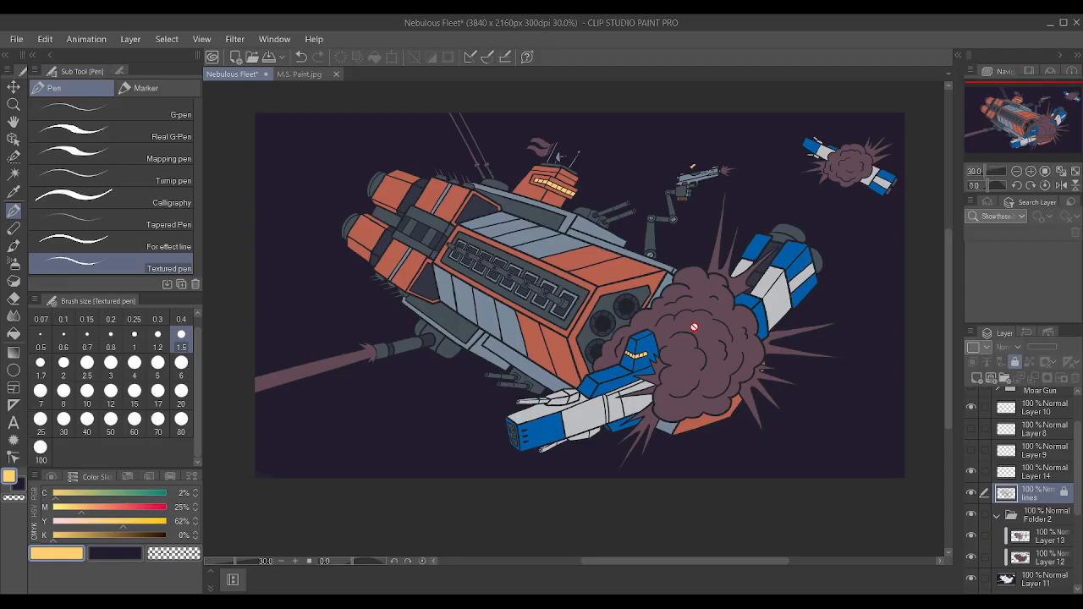
Examine the whole battle composition from an overview, briefly tilting the canvas and returning it to 0°.
scroll(785, 328, "up", 2)
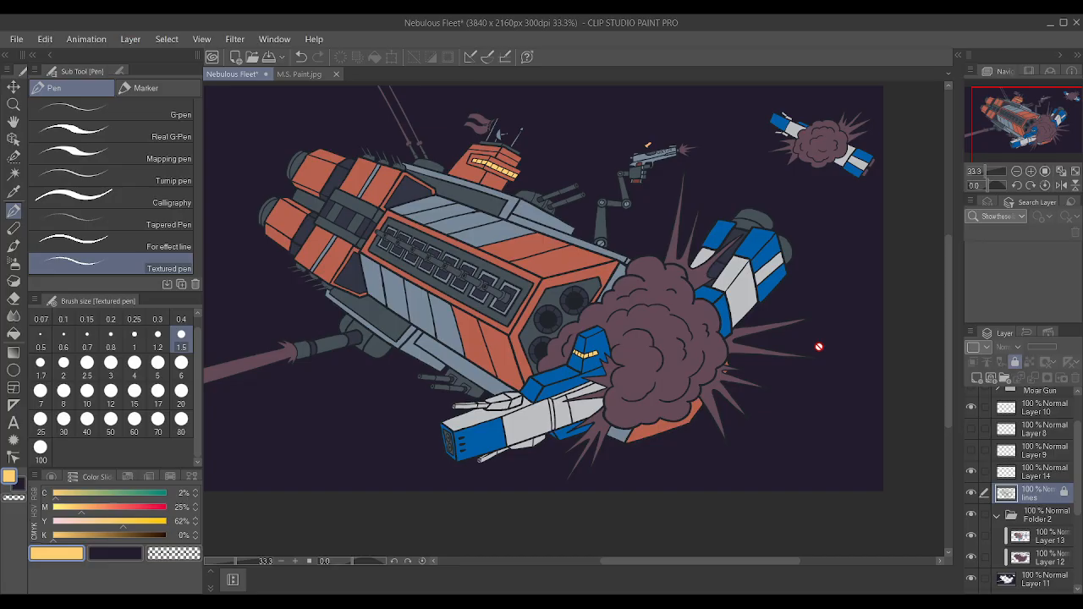
scroll(764, 375, "down", 1)
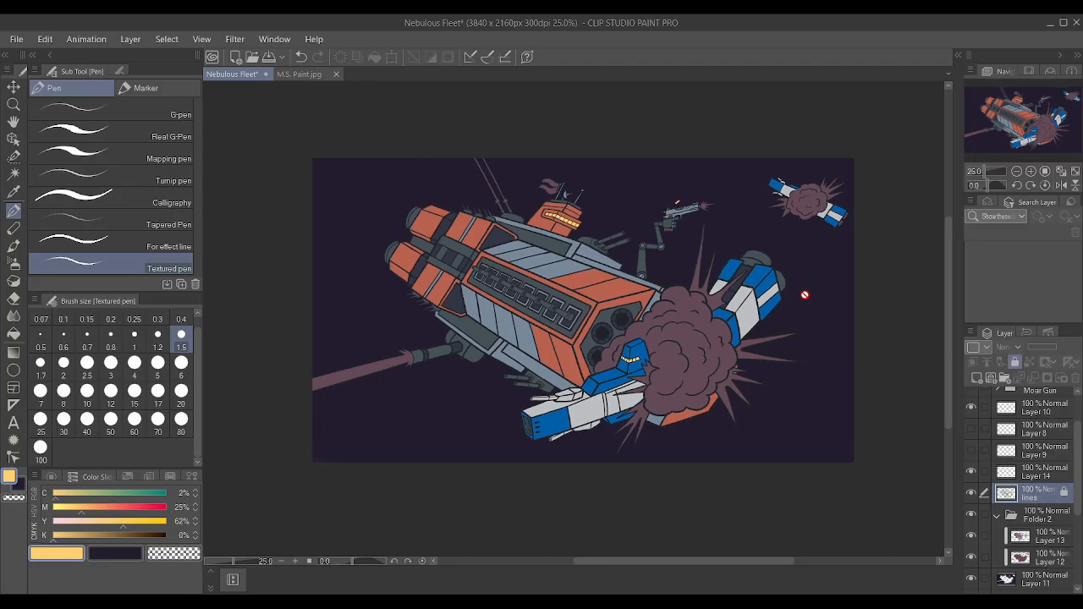
scroll(804, 295, "up", 1)
key("minus")
key("minus")
key("asciicircum")
key("asciicircum")
key("asciicircum")
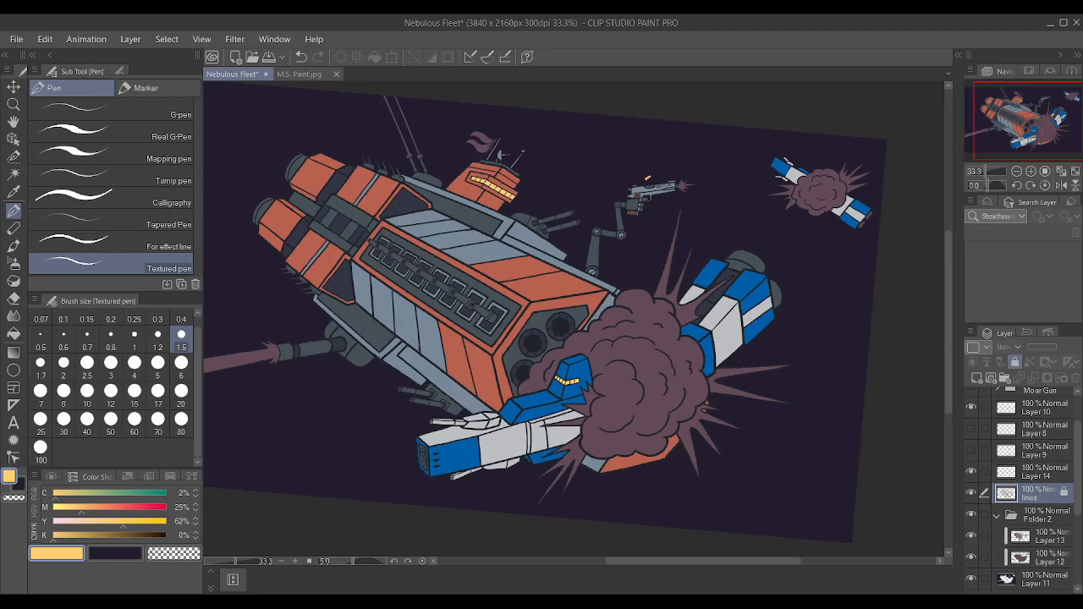
key("minus")
scroll(615, 285, "down", 1)
scroll(615, 284, "up", 1)
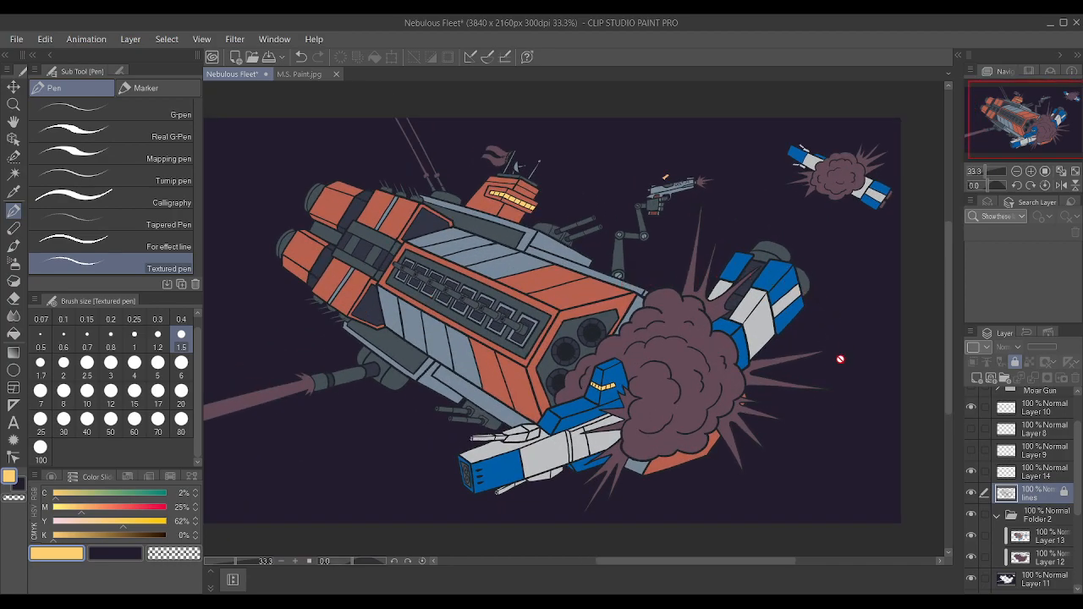
scroll(841, 358, "up", 1)
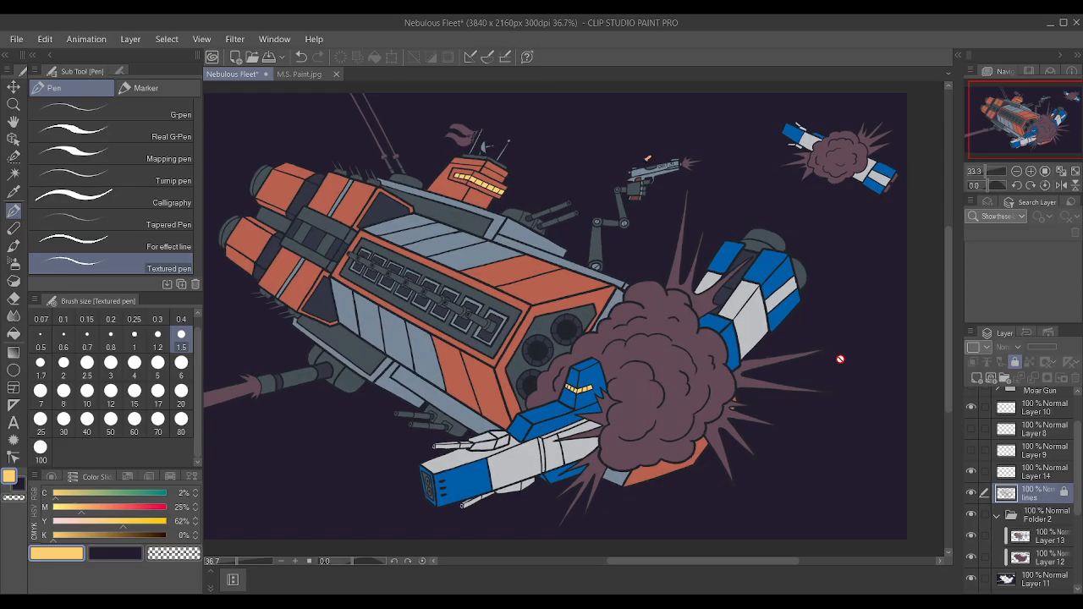
scroll(840, 359, "down", 2)
scroll(841, 359, "up", 1)
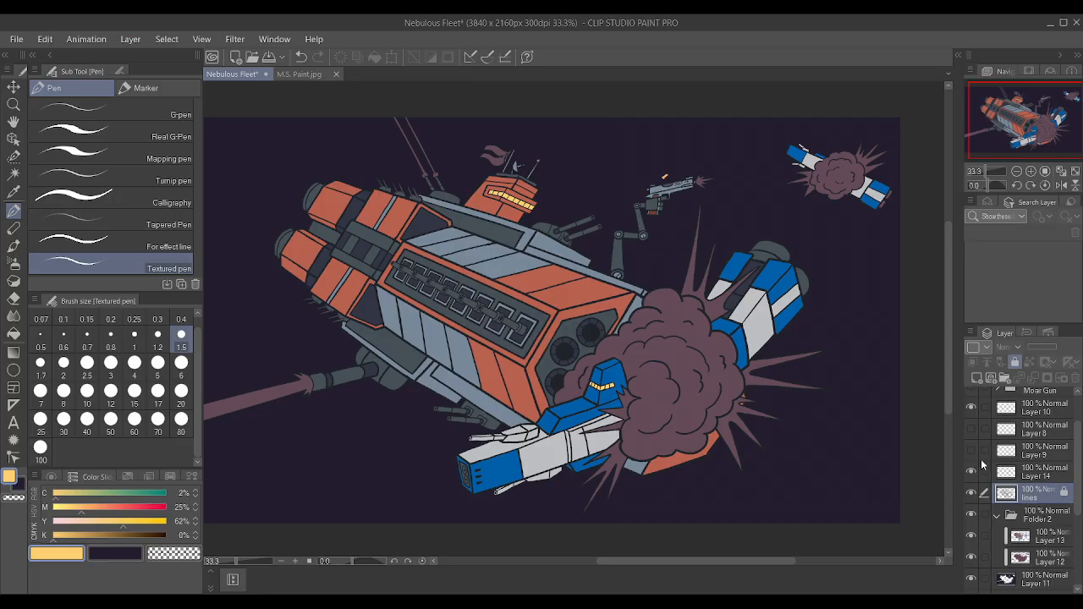
Add a new raster layer above the lines layer and group the two layers in a folder.
left_click(13, 174)
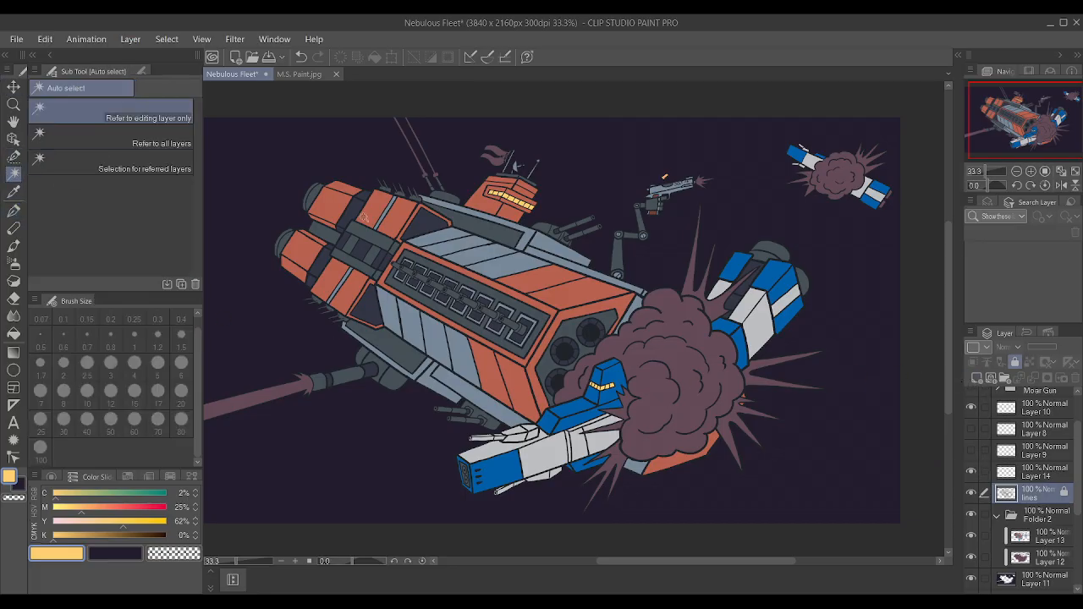
left_click(977, 380)
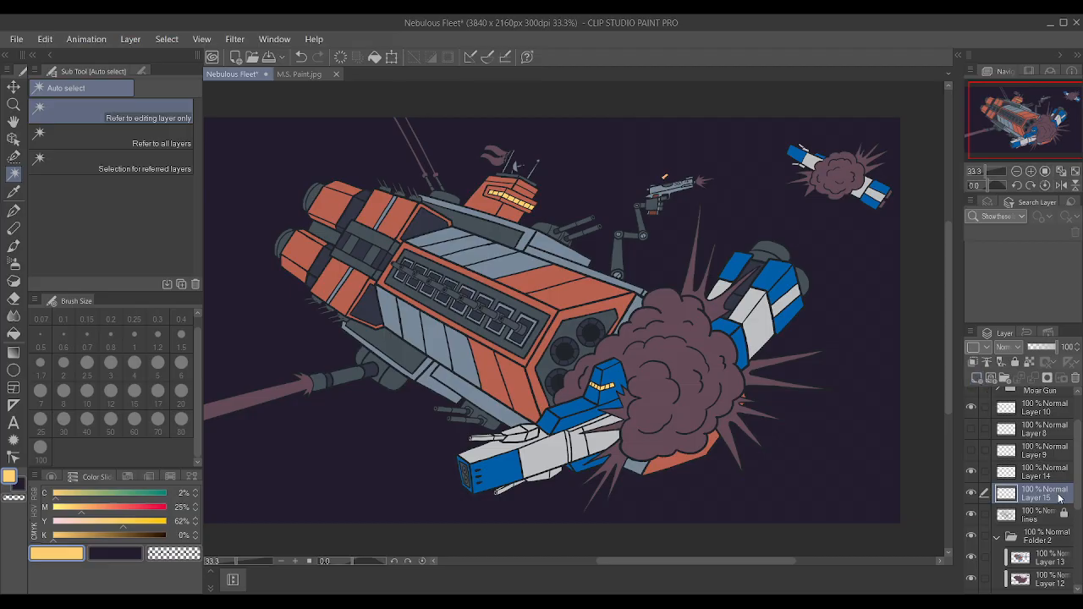
left_click(1049, 520, "ctrl")
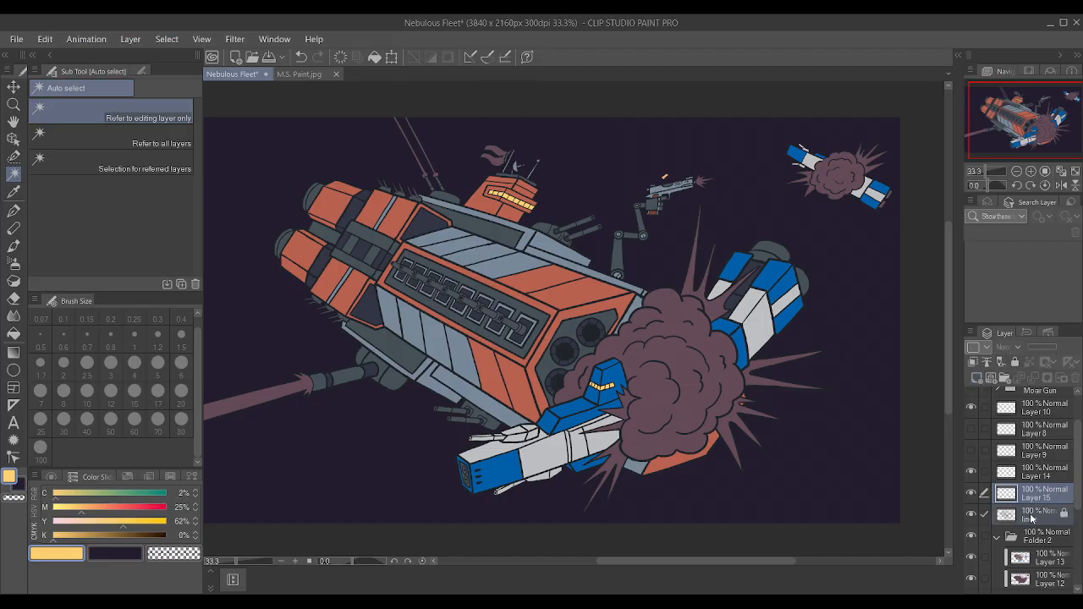
key("ctrl+g")
scroll(919, 377, "up", 4)
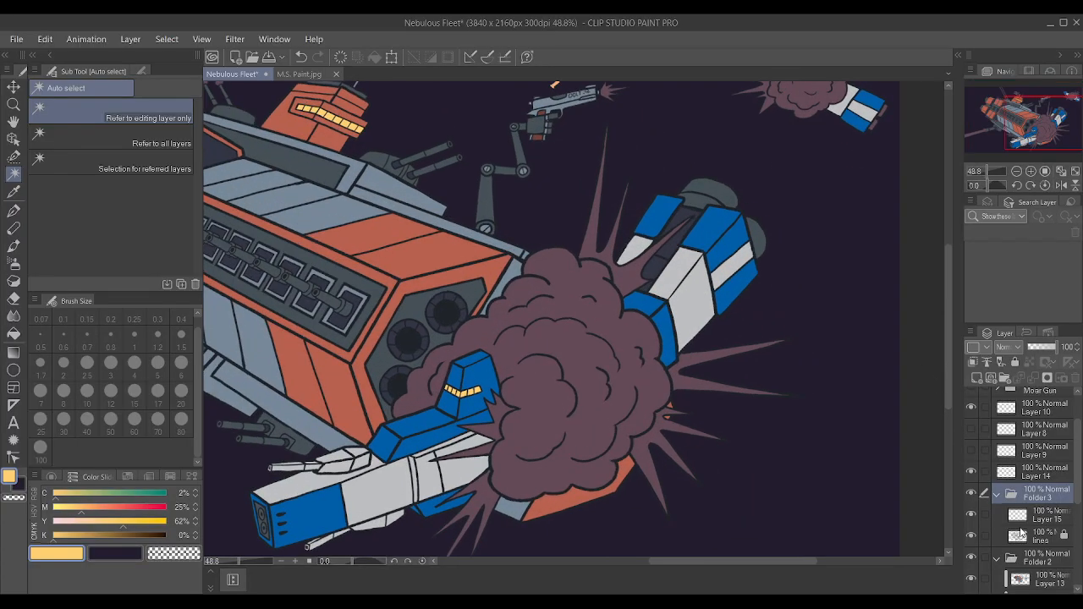
Select all the spikes around the large explosion cloud on the lines layer with Auto select, referring to the editing layer only.
left_click(1020, 532)
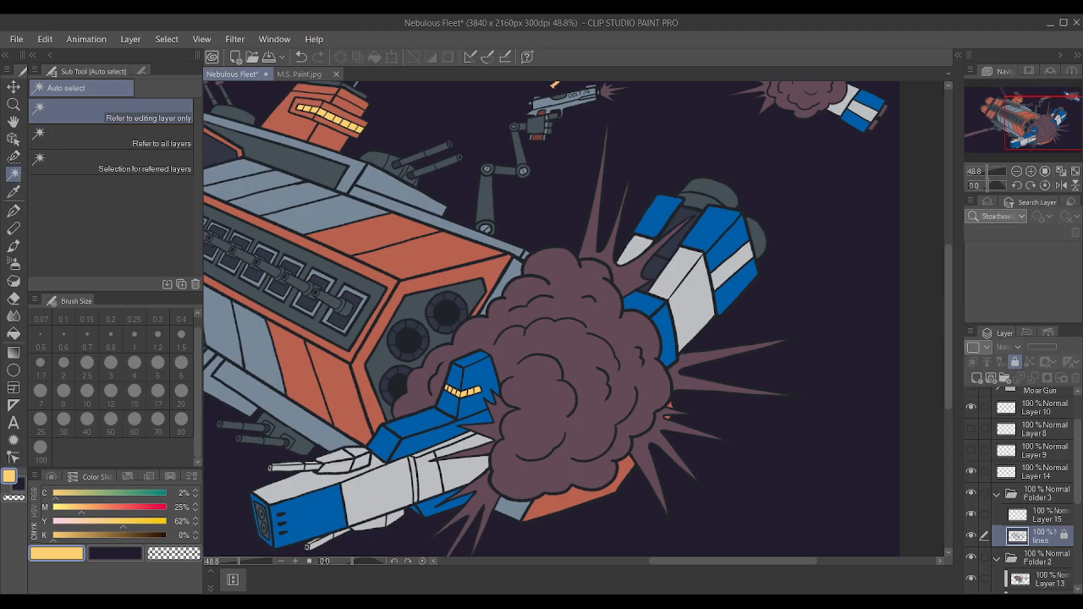
left_click(637, 279)
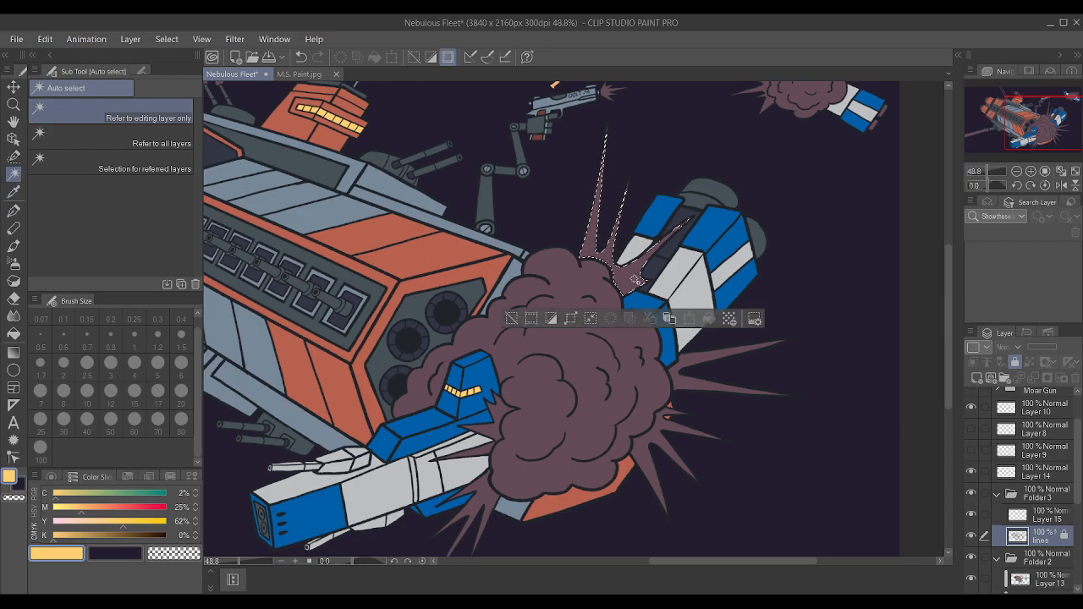
left_click(683, 385, "shift")
left_click(647, 458, "shift")
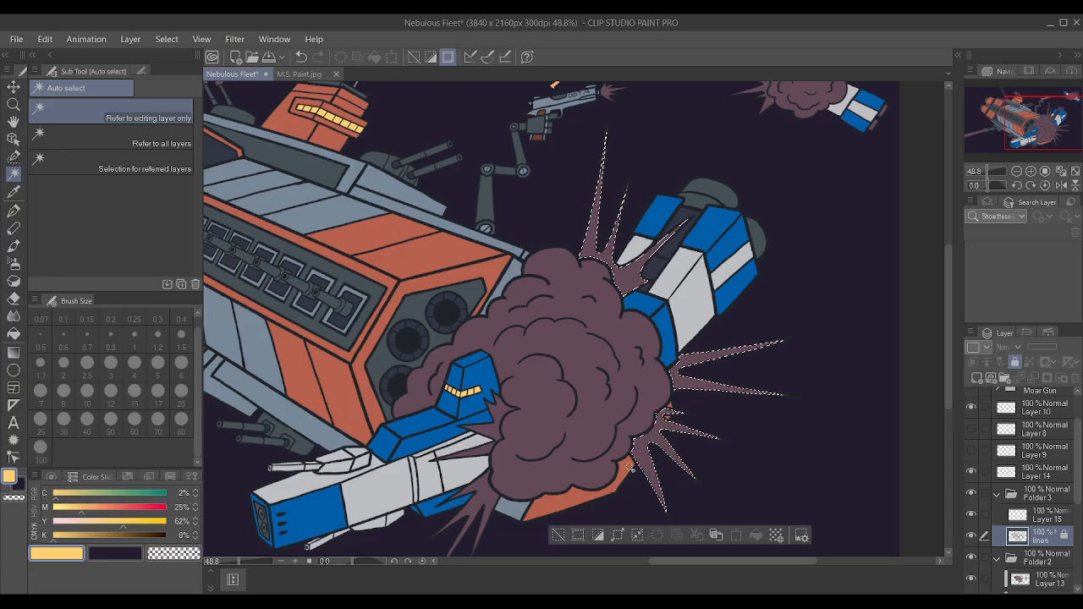
left_click(491, 497, "shift")
left_click(485, 451, "shift")
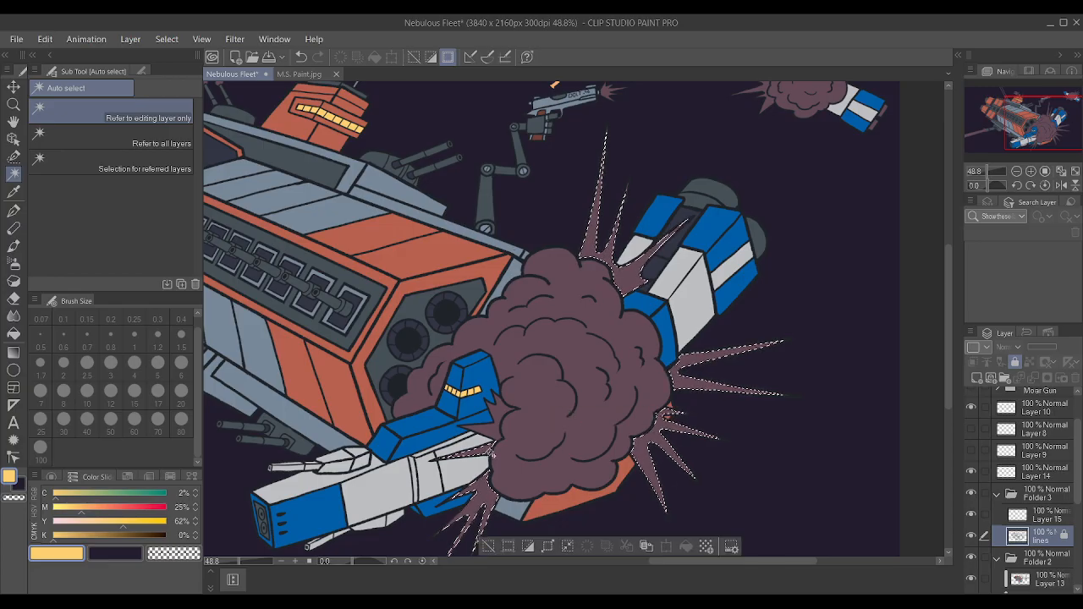
left_click(496, 425, "shift")
key("ctrl+z")
left_click(498, 416, "shift")
left_click(544, 549)
left_click(625, 281)
scroll(1054, 566, "down", 2)
Paint the selected explosion spikes bright yellow (C 2%, M 0%, Y 62%) on Layer 13 with the Textured pen at size 100.
left_click(1049, 544)
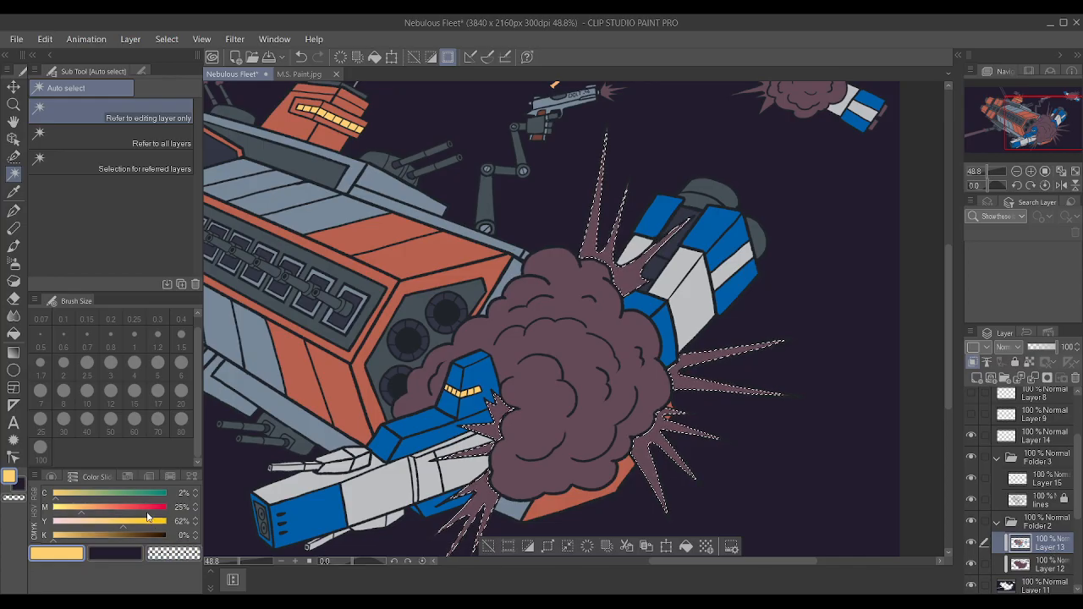
left_click(96, 513)
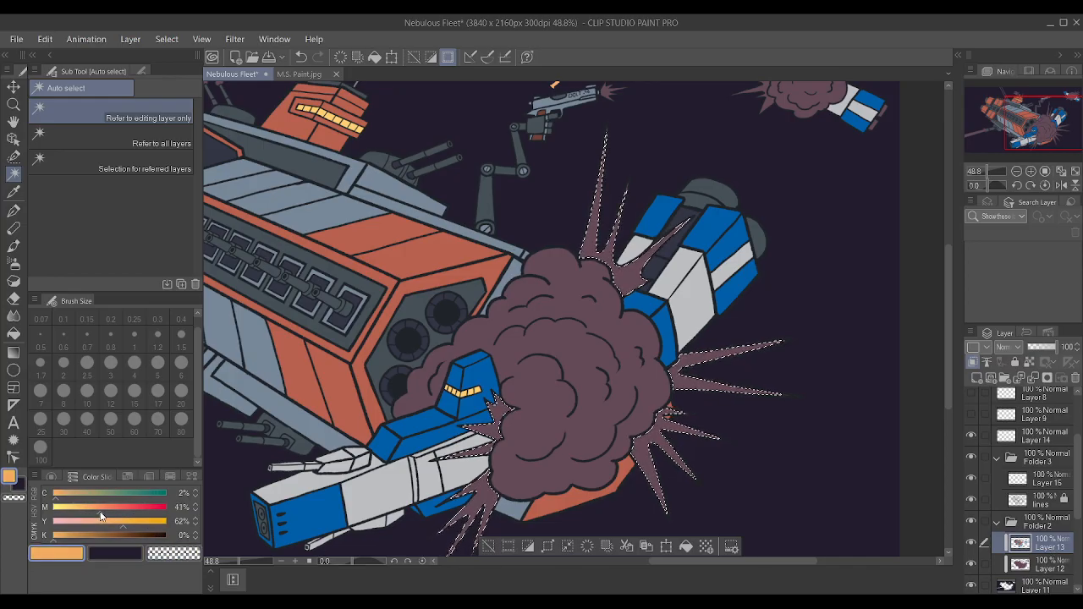
left_click(66, 511)
left_click_drag(66, 510, 43, 510)
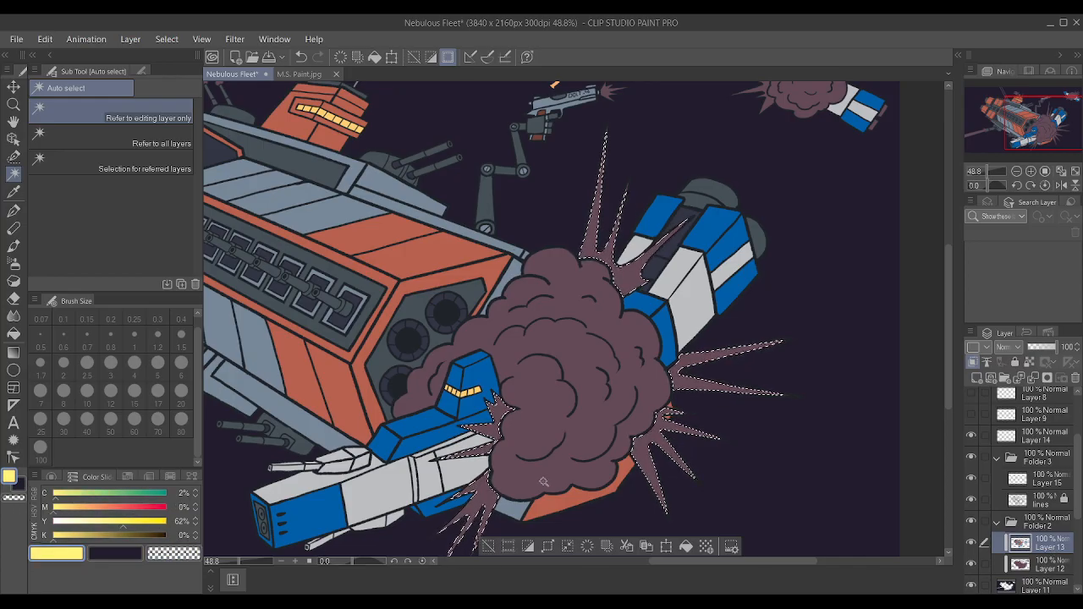
key("p")
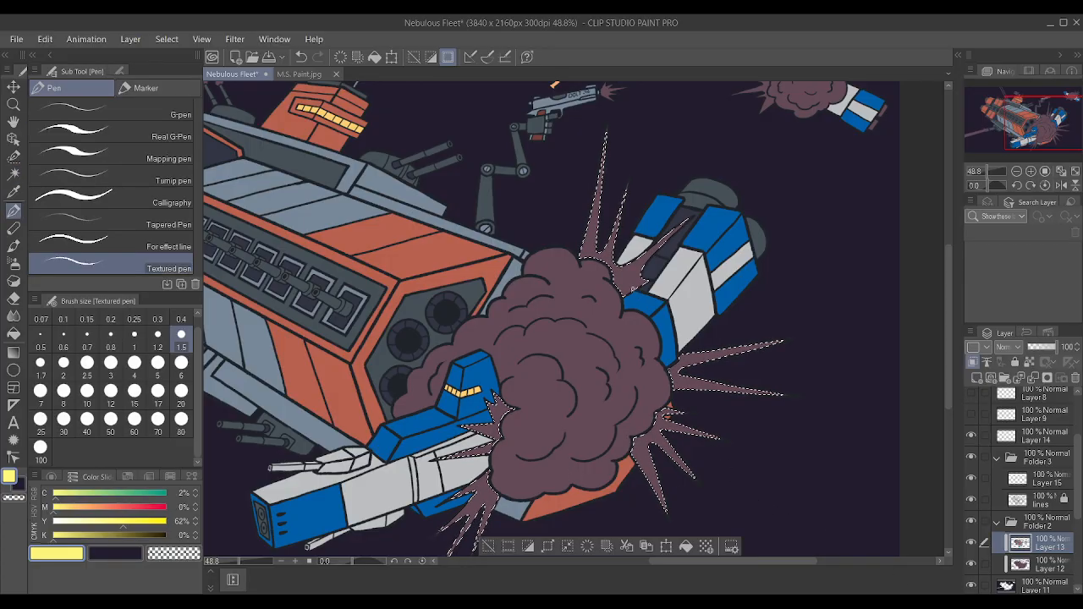
key("bracketright")
key("bracketright")
key("bracketright")
key("bracketright")
key("bracketright")
key("bracketright")
key("bracketright")
key("bracketright")
key("bracketright")
key("bracketright")
key("bracketright")
key("bracketright")
key("bracketright")
key("bracketright")
key("bracketright")
key("bracketright")
key("bracketright")
key("bracketright")
key("bracketright")
key("bracketright")
mouse_move(584, 271)
left_mouse_down()
mouse_move(791, 449)
mouse_move(440, 398)
left_mouse_up()
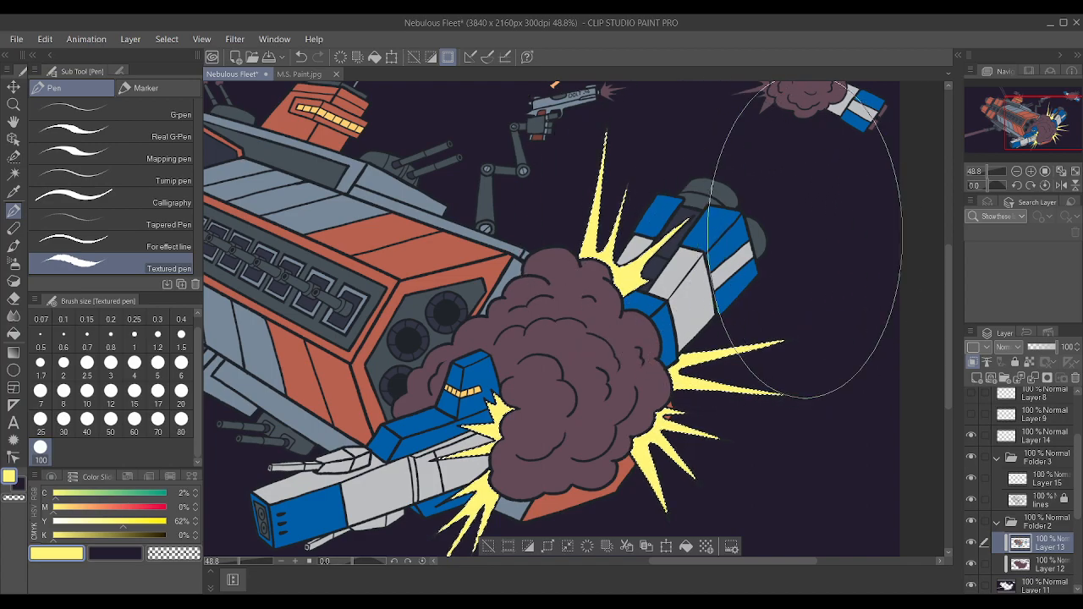
Clear the selection and extend the yellow into the tips of the upper explosion spikes at brush size 0.8.
scroll(793, 271, "down", 1)
scroll(789, 256, "up", 5)
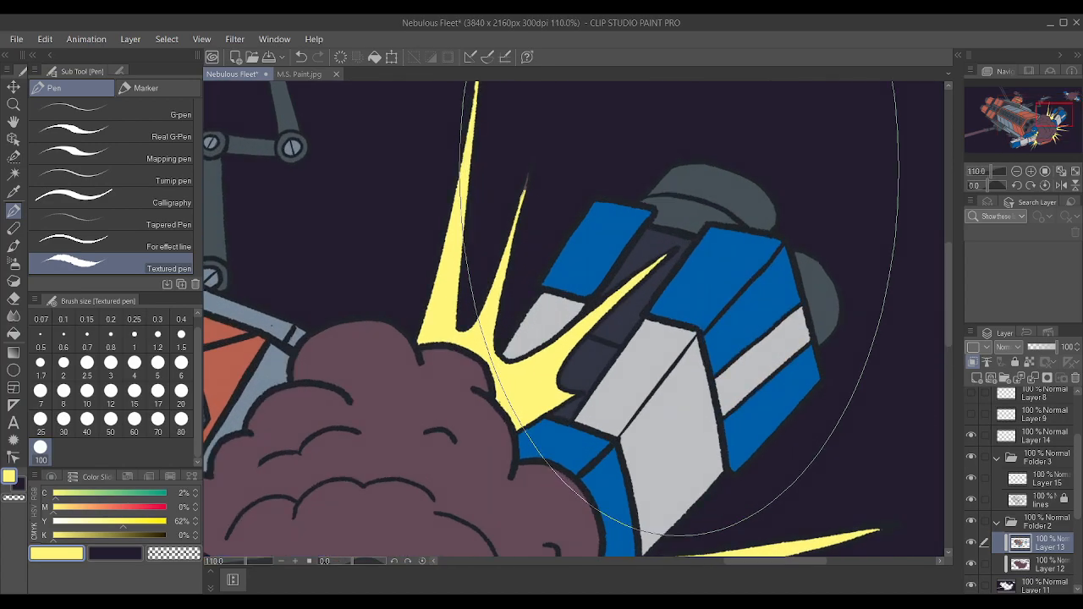
key("bracketleft")
key("bracketleft")
key("bracketleft")
key("bracketleft")
key("bracketleft")
key("bracketleft")
key("bracketleft")
key("bracketleft")
key("bracketleft")
key("bracketleft")
key("bracketleft")
key("bracketleft")
key("bracketleft")
key("bracketleft")
key("bracketleft")
key("bracketleft")
key("bracketleft")
key("bracketleft")
key("bracketleft")
key("bracketleft")
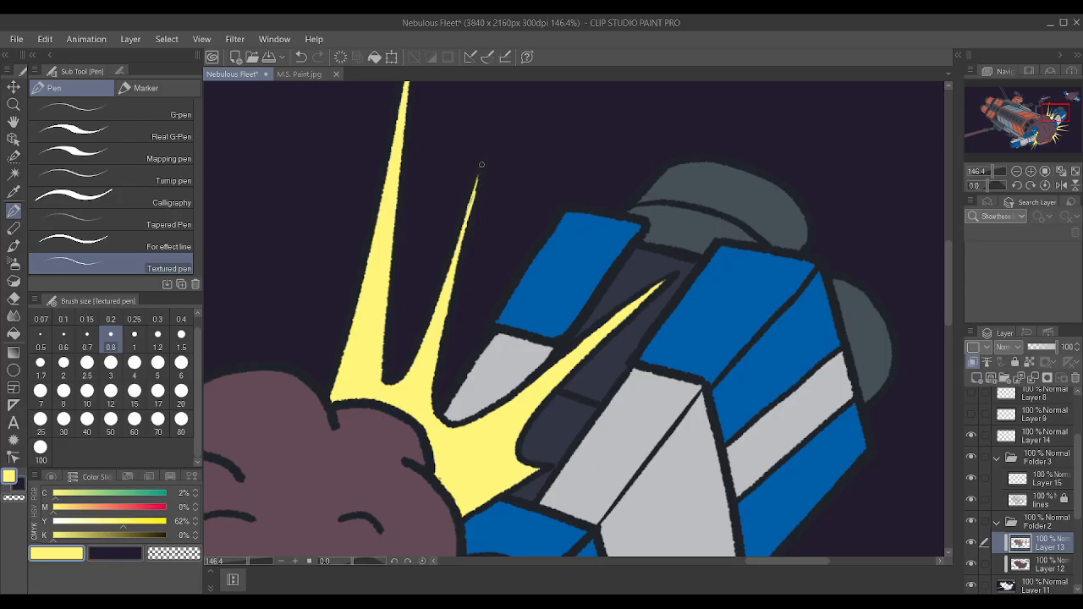
scroll(480, 168, "down", 4)
scroll(439, 173, "up", 7)
mouse_move(438, 172)
left_mouse_down()
mouse_move(430, 196)
mouse_move(437, 163)
left_mouse_up()
scroll(444, 221, "down", 8)
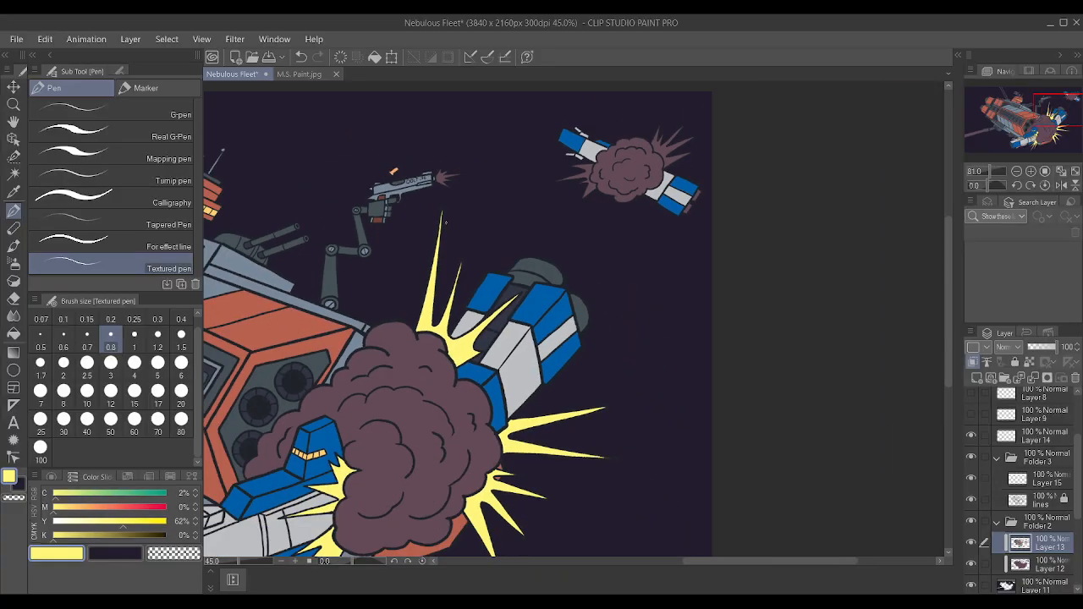
Extend the yellow into the tips of the explosion spikes below the blue ship's hull.
scroll(444, 222, "down", 2)
scroll(483, 474, "up", 9)
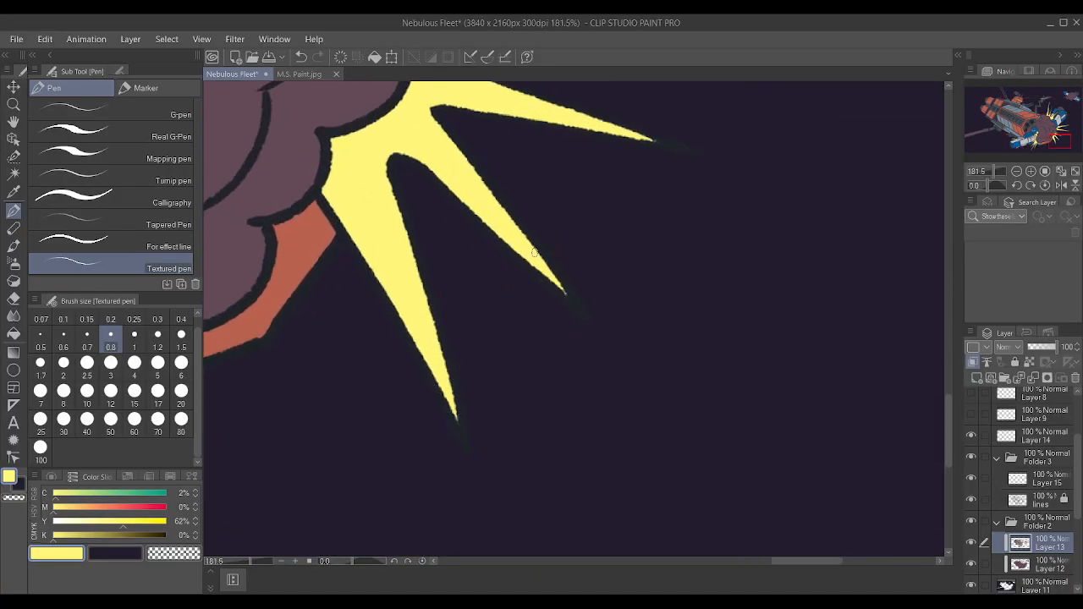
scroll(531, 240, "down", 1)
scroll(689, 152, "down", 5)
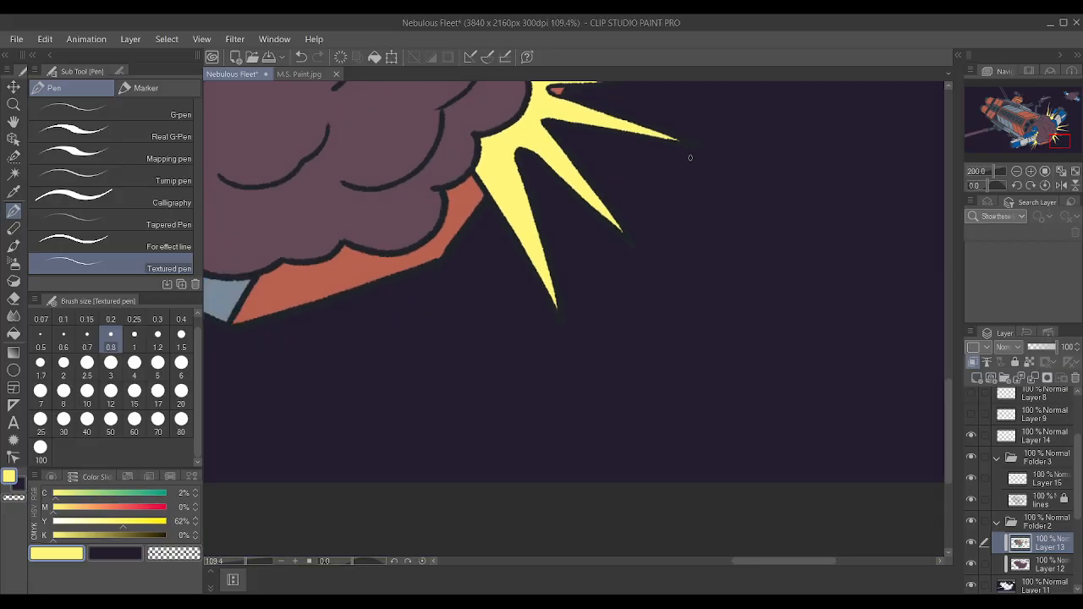
scroll(370, 242, "up", 9)
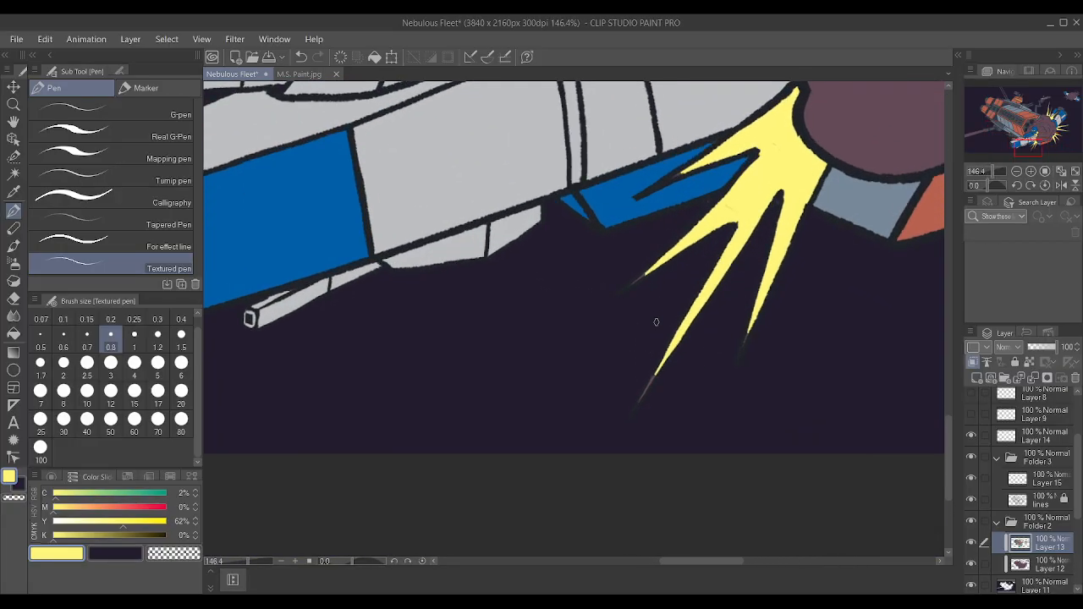
left_click_drag(630, 419, 666, 358)
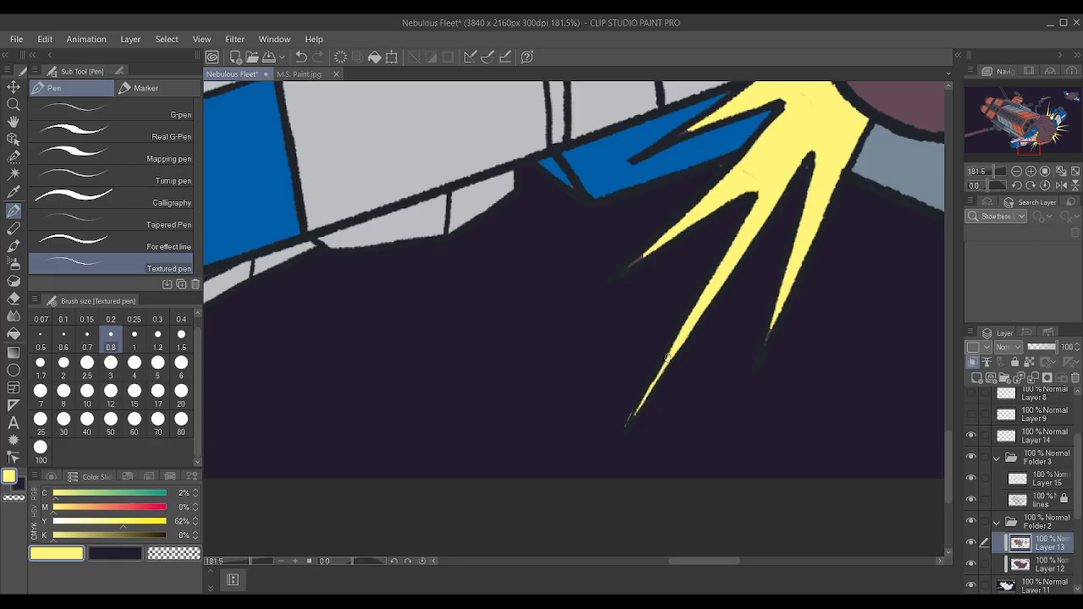
scroll(795, 375, "up", 2)
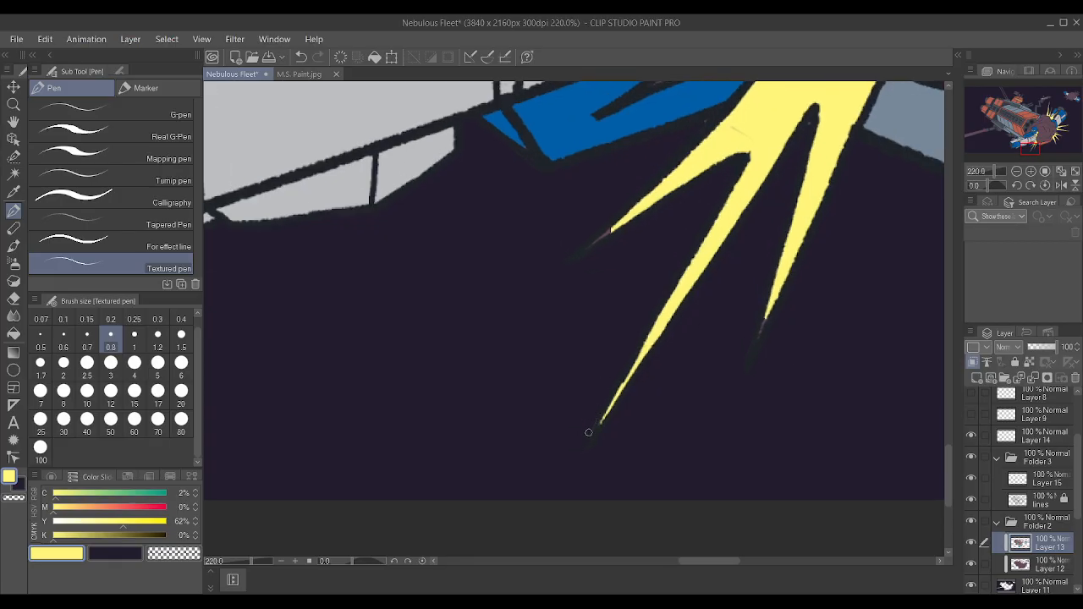
left_click_drag(586, 250, 622, 225)
scroll(760, 333, "down", 8)
scroll(804, 232, "up", 8)
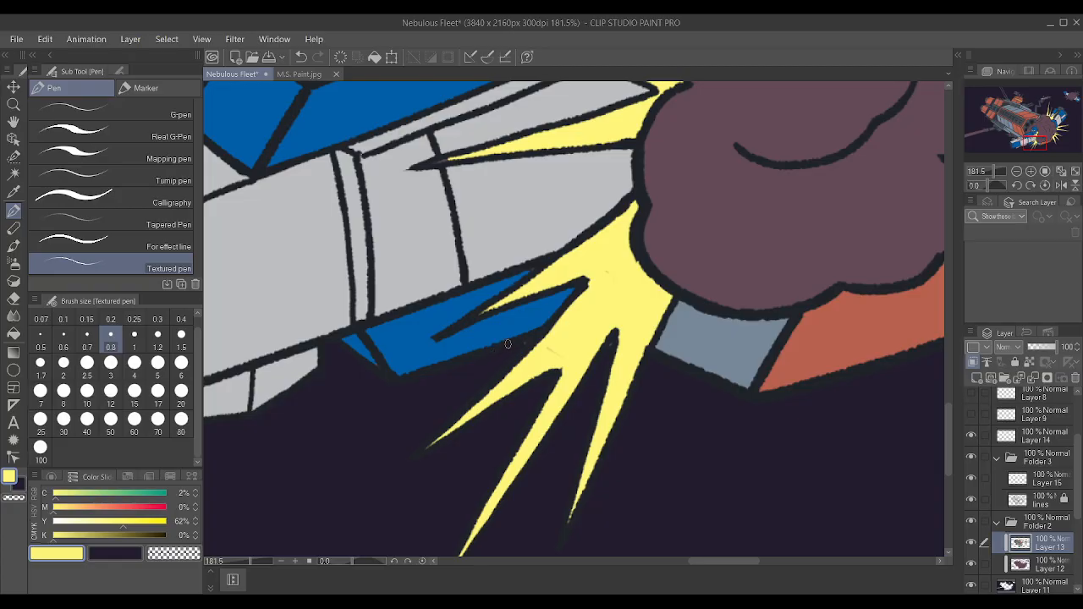
Switch to Layer 11 and sample the dark background colour between the blue fin and the lower explosion spikes.
left_click(1025, 590)
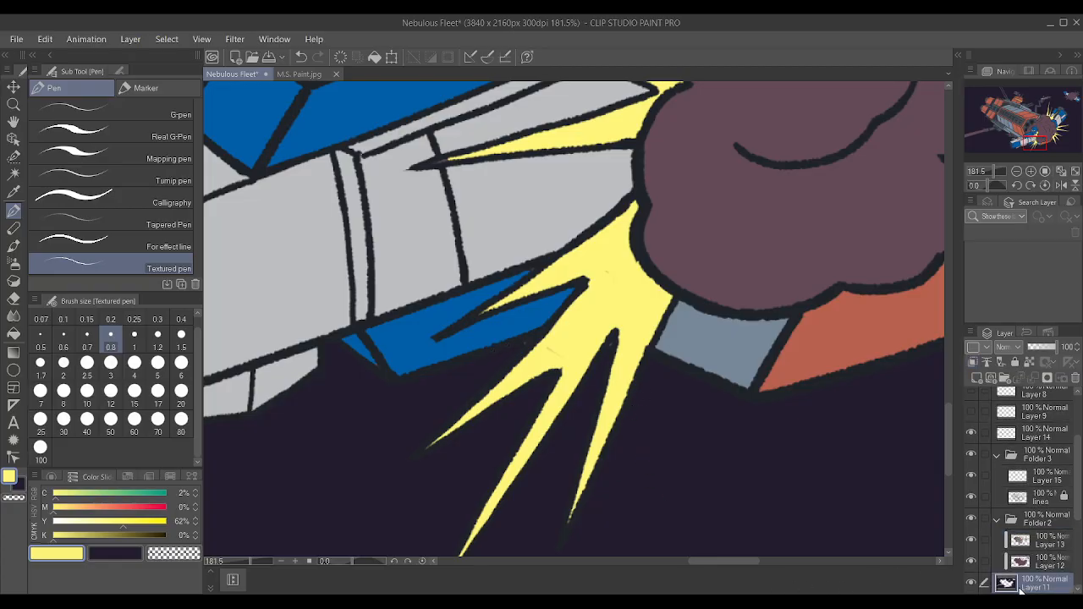
left_click(498, 352, "alt")
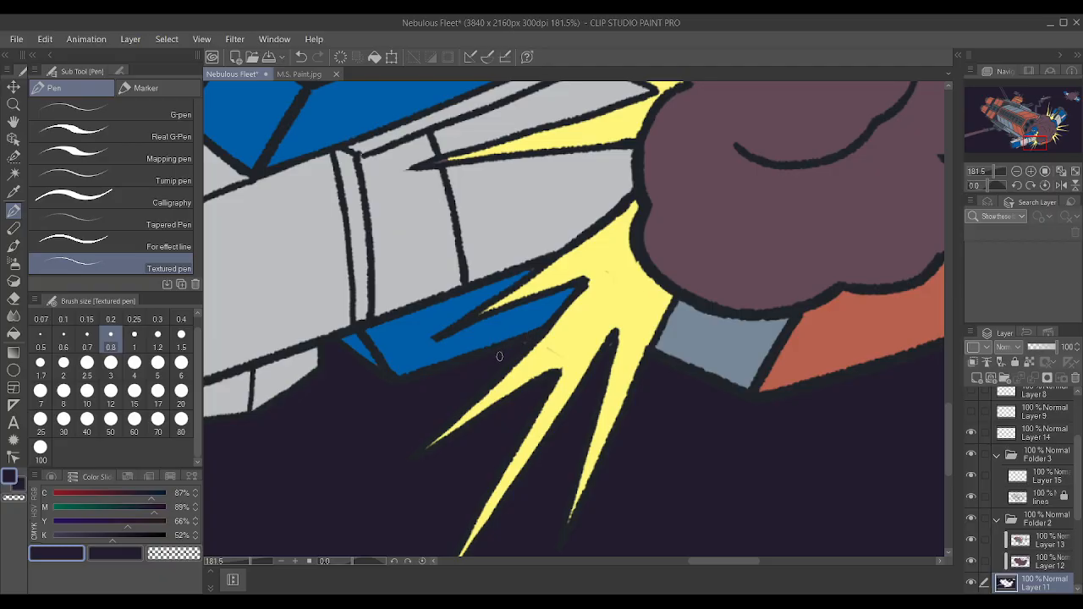
scroll(528, 336, "down", 8)
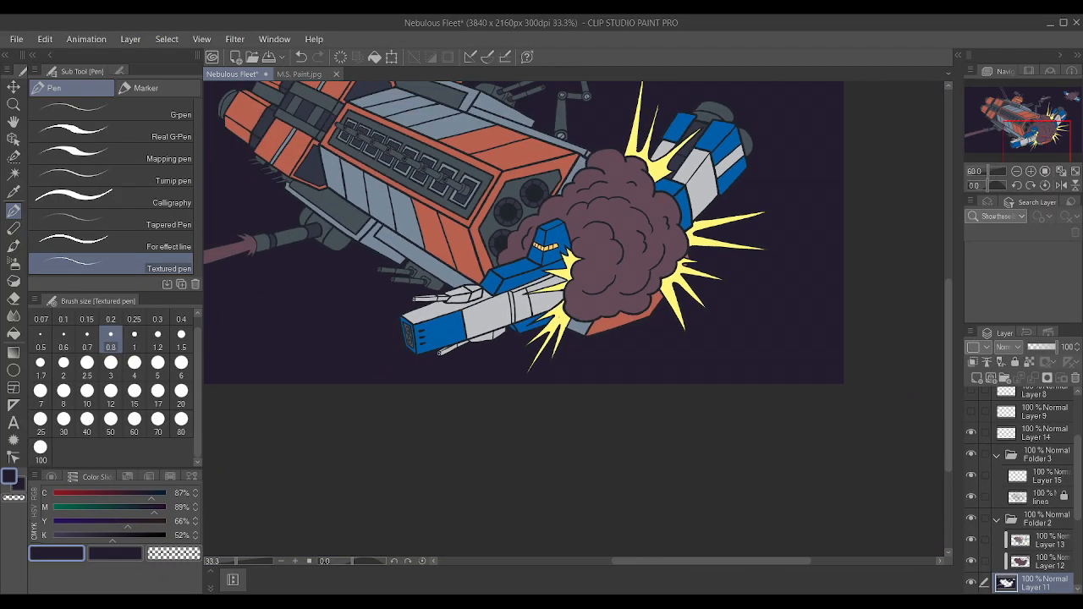
scroll(609, 174, "down", 1)
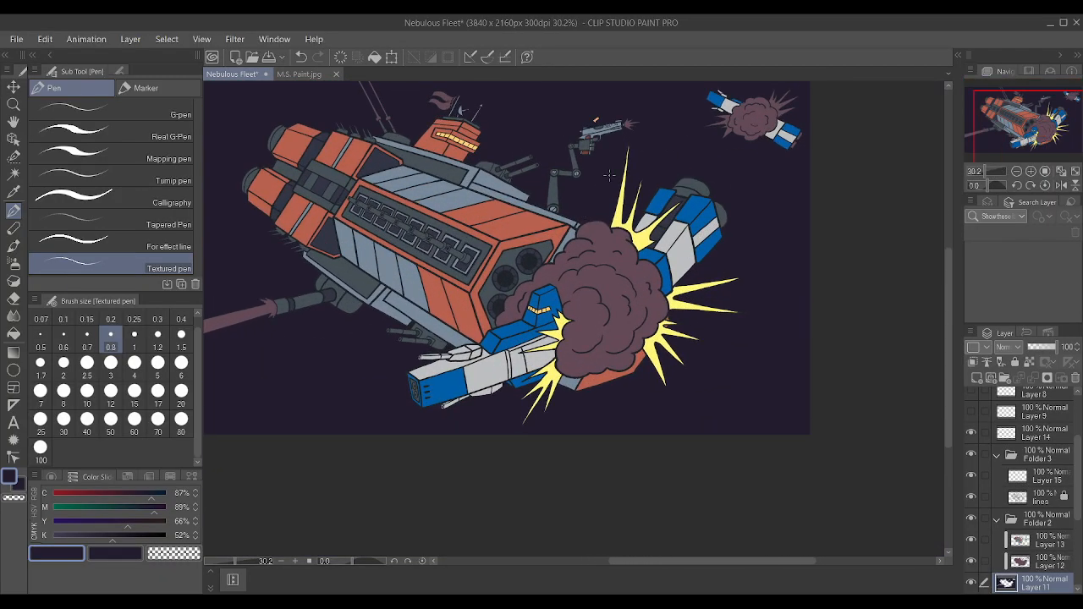
scroll(609, 174, "up", 1)
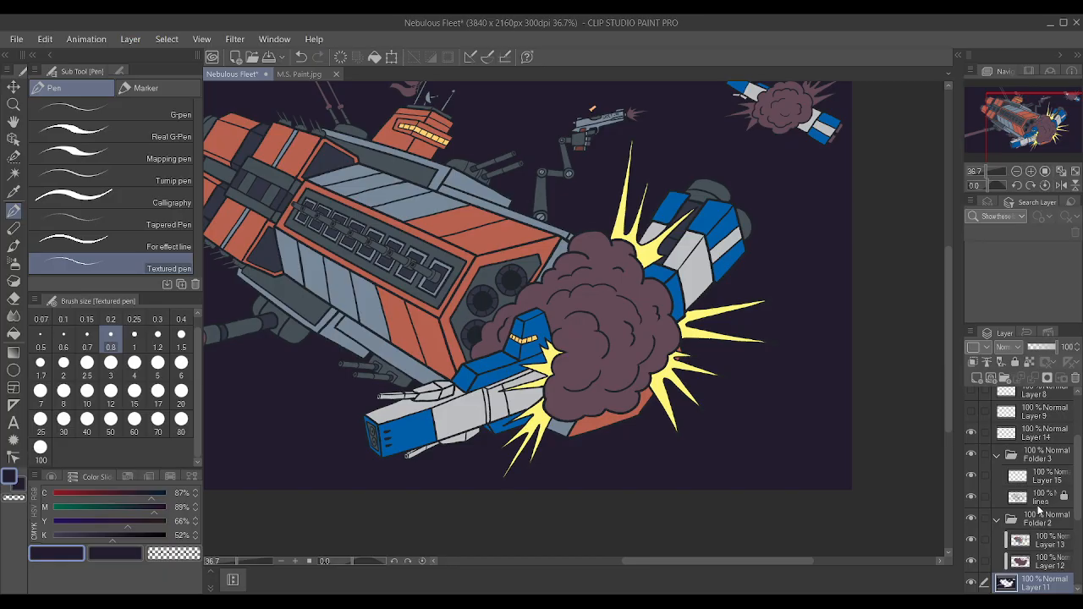
Auto-select both groups of spikes around the small distant ship's explosion on the lines layer and expand the selection.
left_click(1038, 501)
scroll(858, 278, "down", 2)
scroll(886, 184, "up", 6)
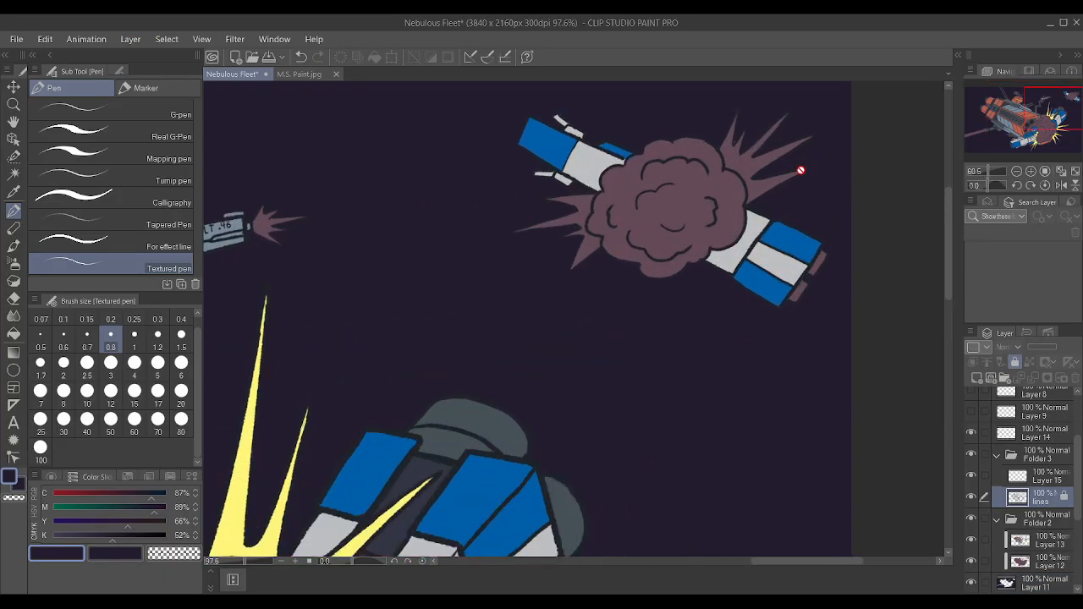
left_click(14, 174)
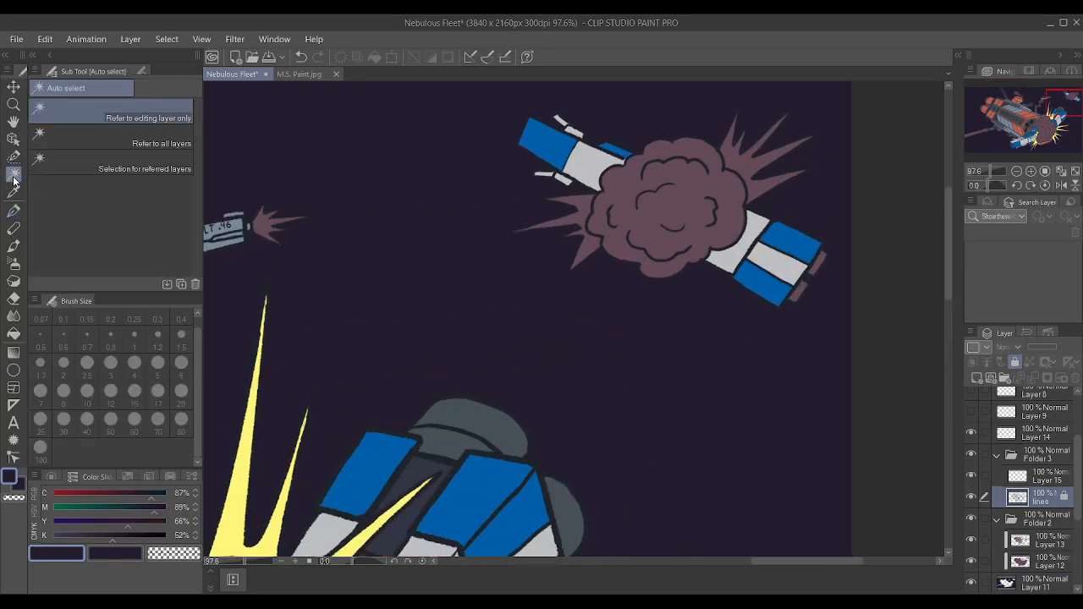
left_click(746, 161)
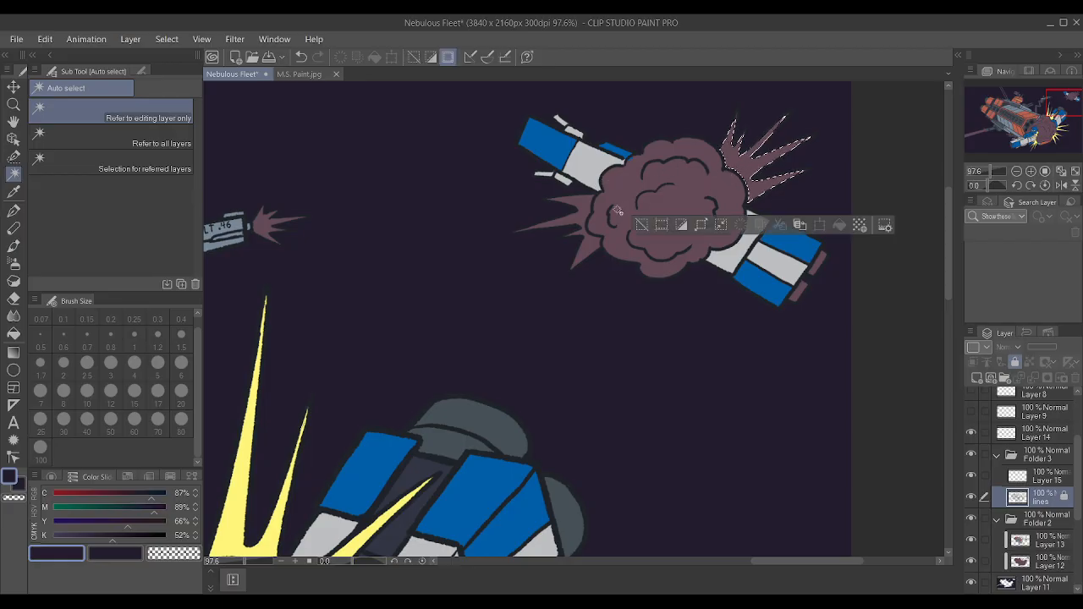
left_click(578, 219, "shift")
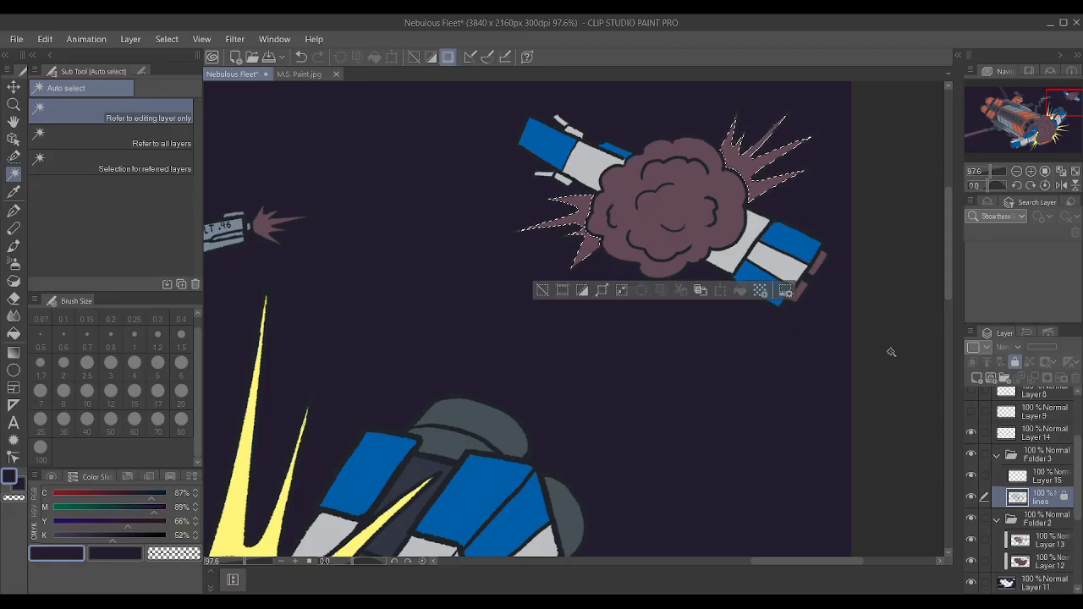
left_click(602, 292)
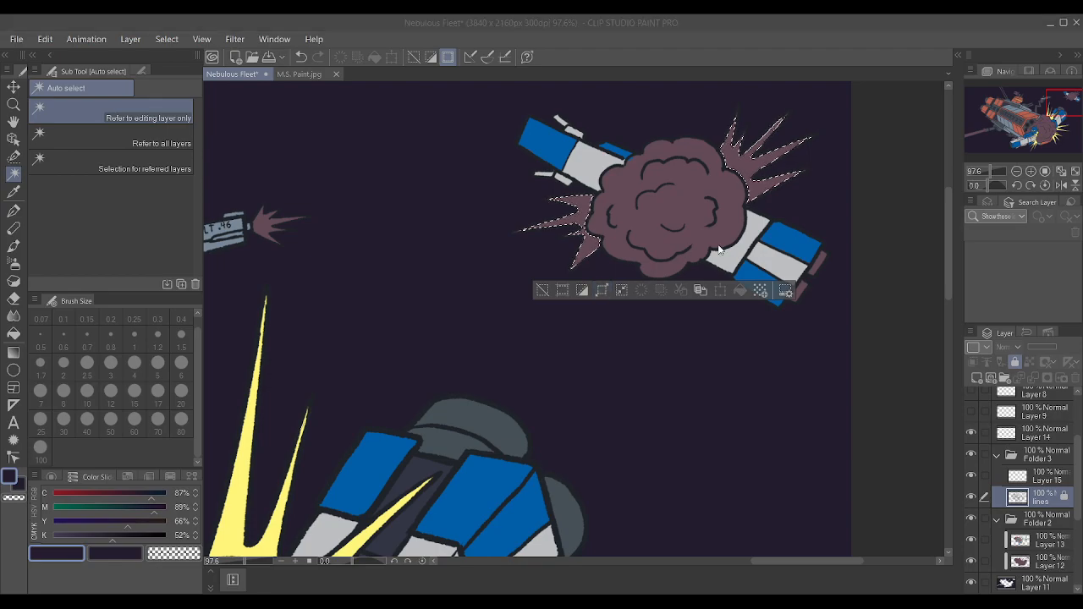
left_click(644, 290)
Sample the yellow of the large spikes, paint the selected spikes on Layer 13 with the Textured pen at size 50, and clear the selection.
key("i")
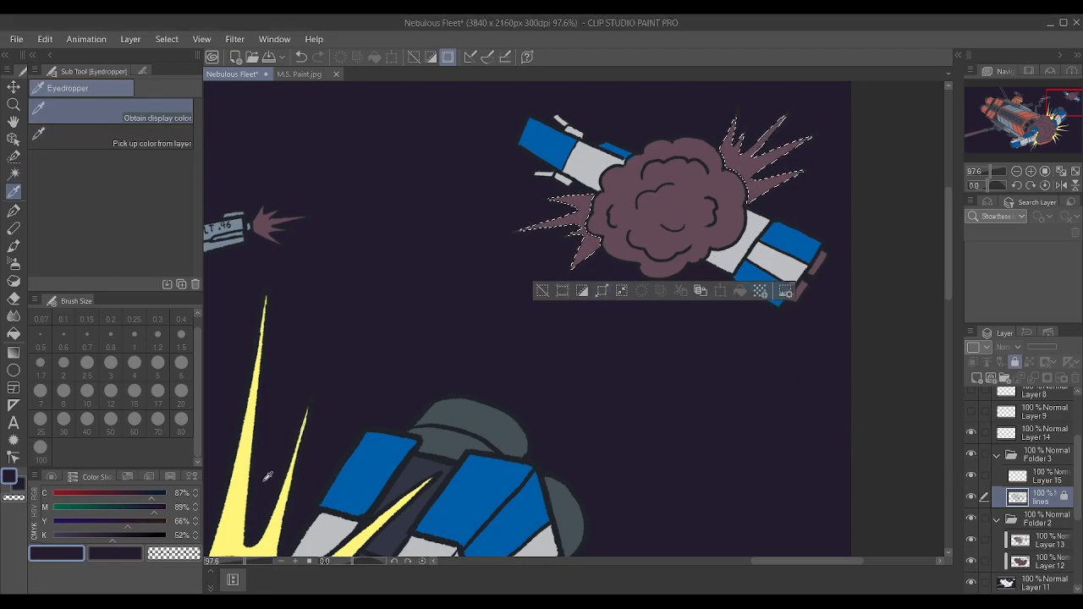
left_click(243, 504)
key("w")
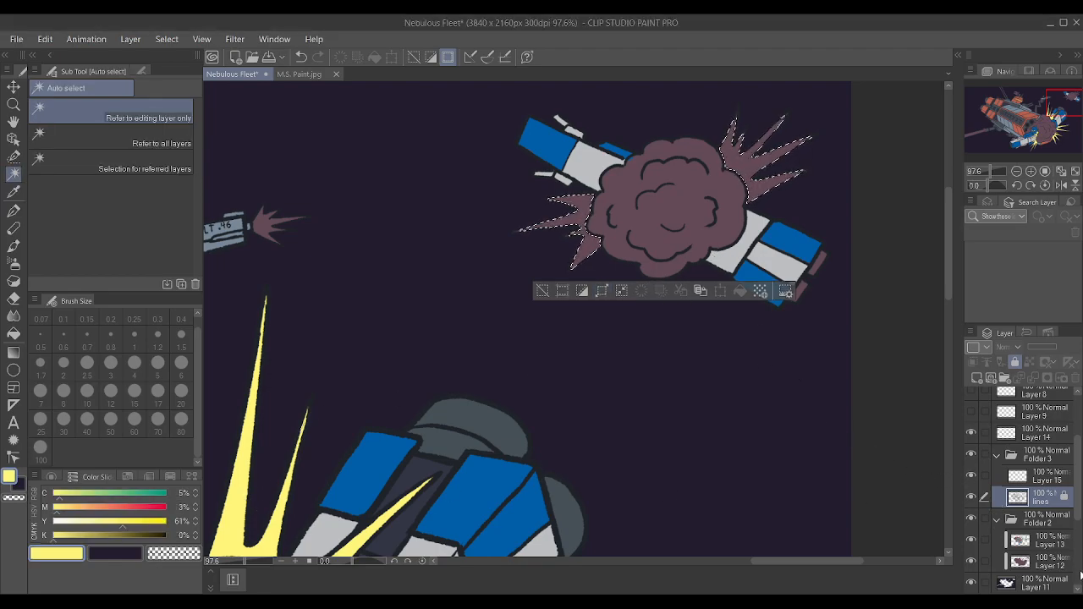
left_click(1035, 544)
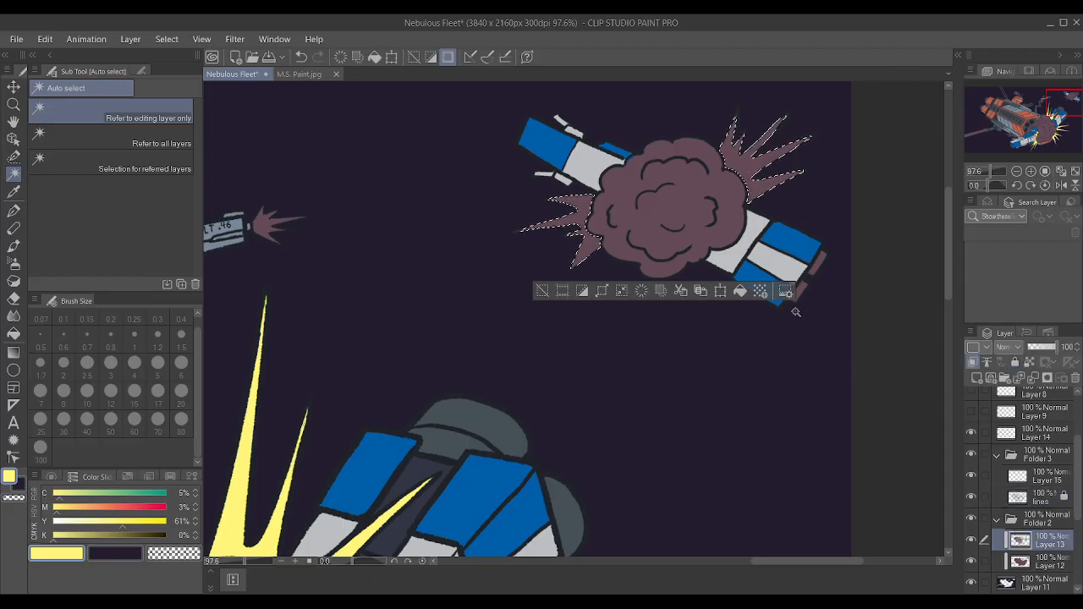
key("p")
key("bracketright")
key("bracketright")
key("bracketright")
key("bracketright")
key("bracketright")
key("bracketright")
key("bracketright")
key("bracketright")
key("bracketright")
key("bracketright")
key("bracketright")
key("bracketright")
key("bracketright")
key("bracketright")
key("bracketright")
key("bracketright")
key("bracketright")
key("bracketright")
key("bracketright")
key("bracketright")
mouse_move(700, 188)
left_mouse_down()
mouse_move(712, 212)
mouse_move(594, 256)
left_mouse_up()
key("ctrl+d")
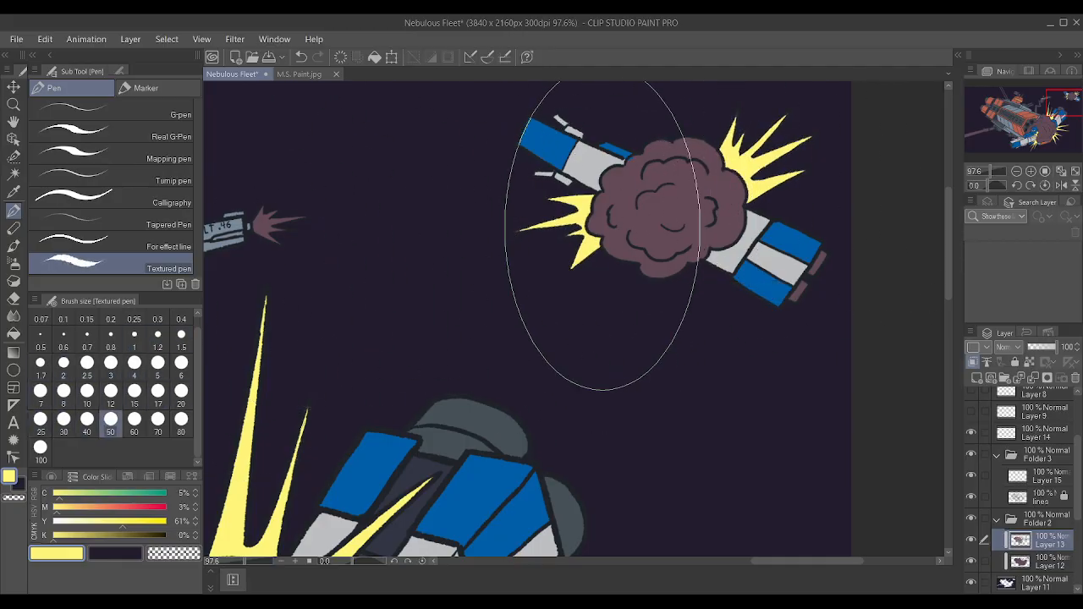
Extend the yellow into the tips of the small explosion's upper spikes at brush size 0.4.
key("ctrl+minus")
scroll(793, 167, "up", 5)
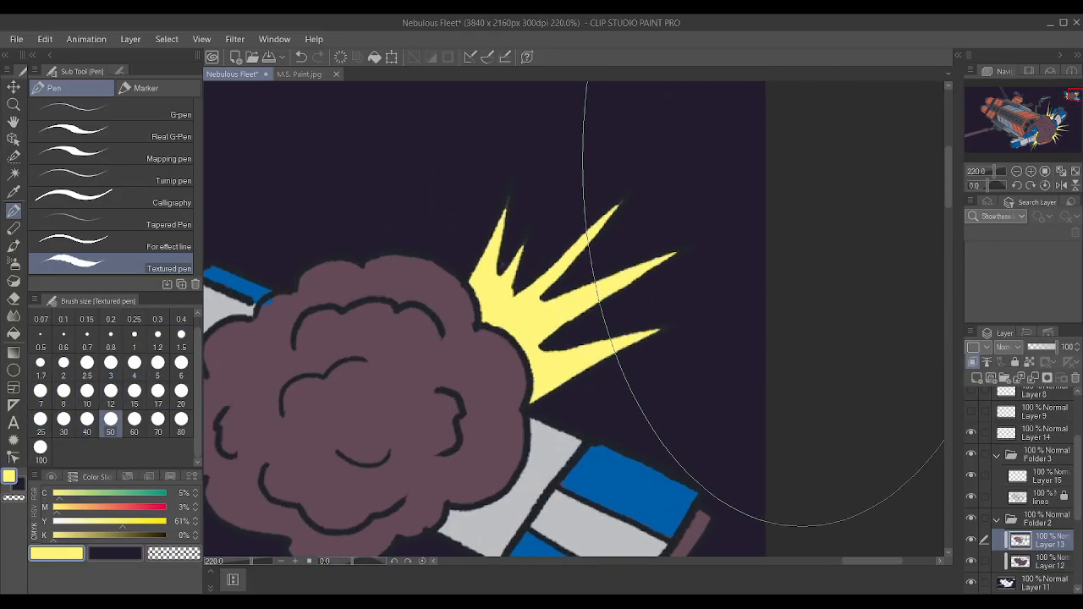
key("bracketleft")
key("bracketleft")
key("bracketleft")
key("bracketleft")
key("bracketleft")
key("bracketleft")
key("bracketleft")
key("bracketleft")
key("bracketleft")
key("bracketleft")
key("bracketleft")
key("bracketleft")
key("bracketleft")
key("bracketleft")
key("bracketleft")
key("bracketleft")
key("bracketleft")
key("bracketleft")
key("bracketleft")
key("bracketleft")
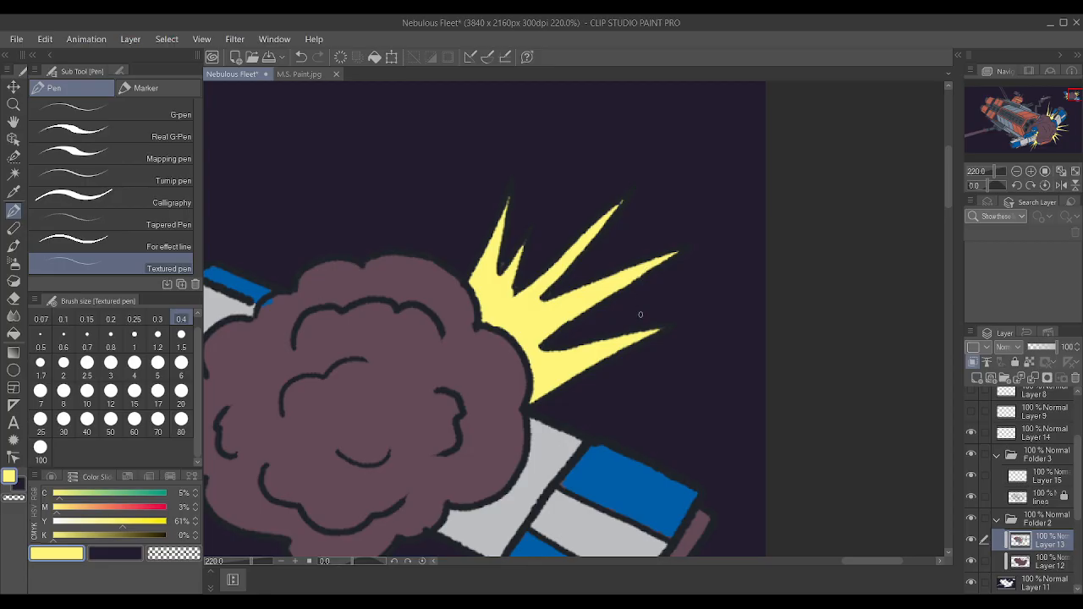
Clean up the edges of the small explosion's upper spikes with sampled dark background and yellow, and compare with Layer 12 hidden and shown.
left_click(540, 224, "alt")
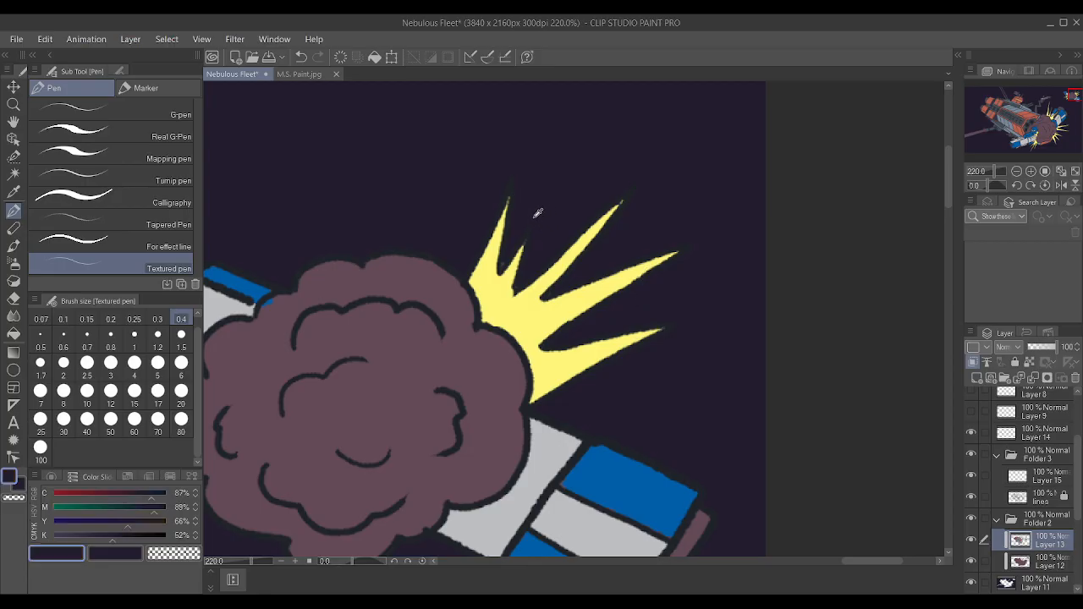
left_click(516, 282, "alt")
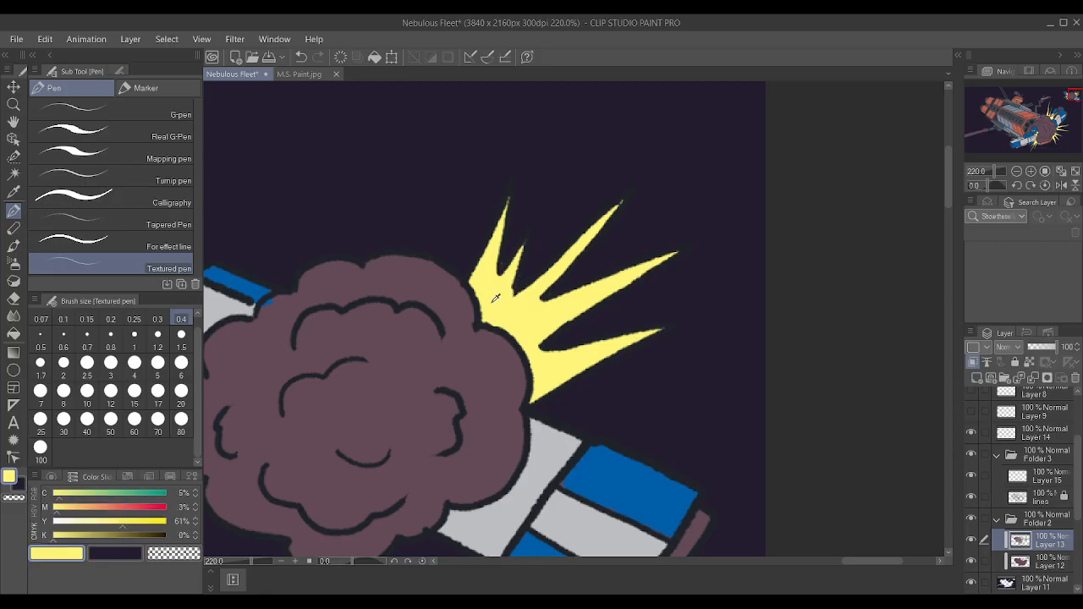
left_click(515, 260, "alt")
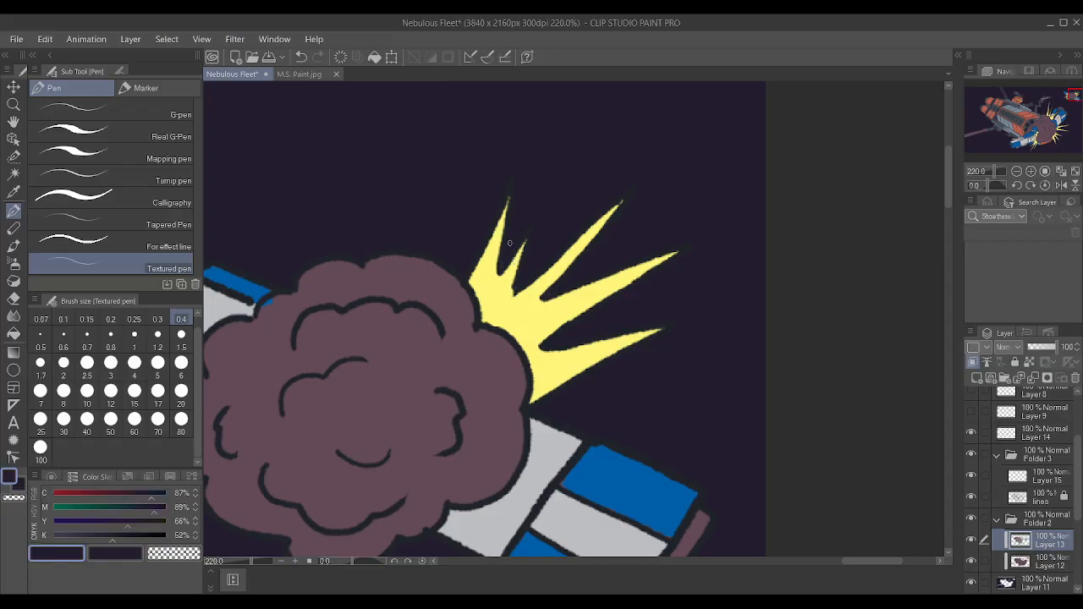
left_click(516, 231, "alt")
left_click(511, 291, "alt")
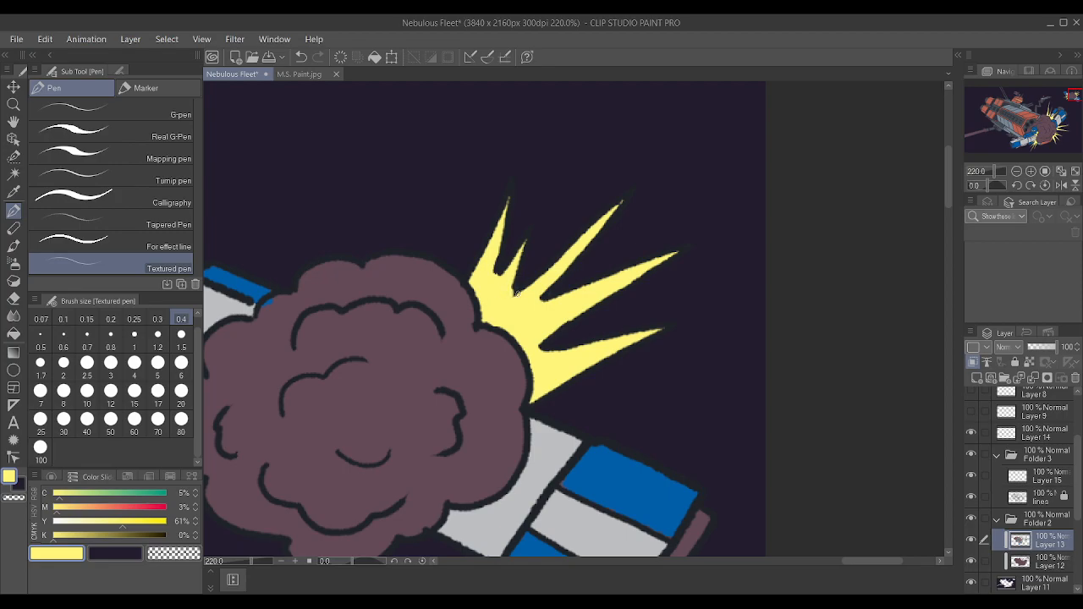
left_click(971, 560)
left_click(973, 561)
scroll(595, 297, "down", 5)
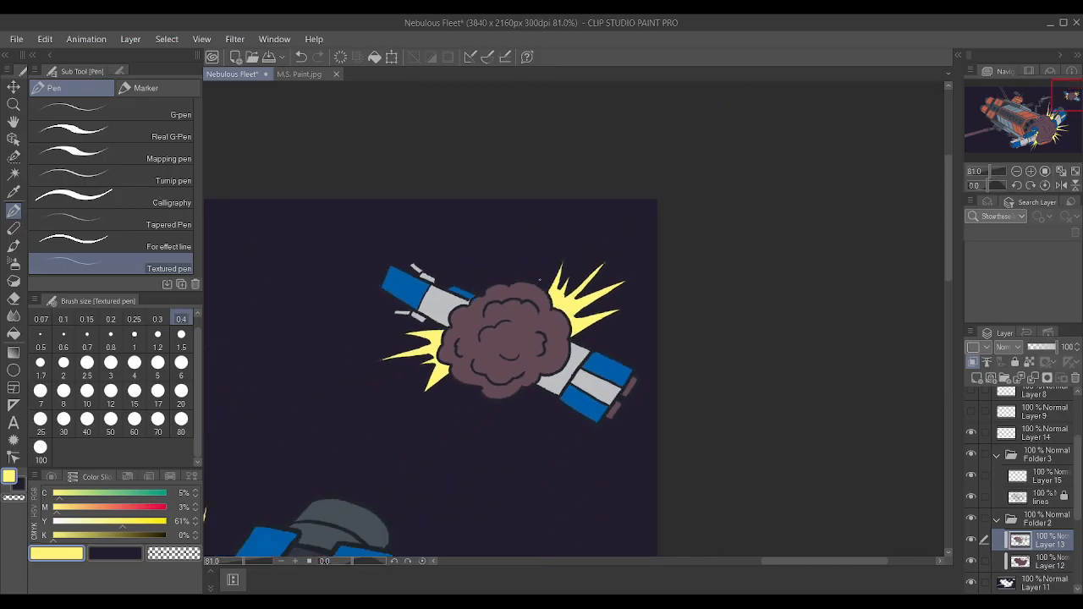
scroll(541, 279, "up", 1)
scroll(559, 338, "down", 3)
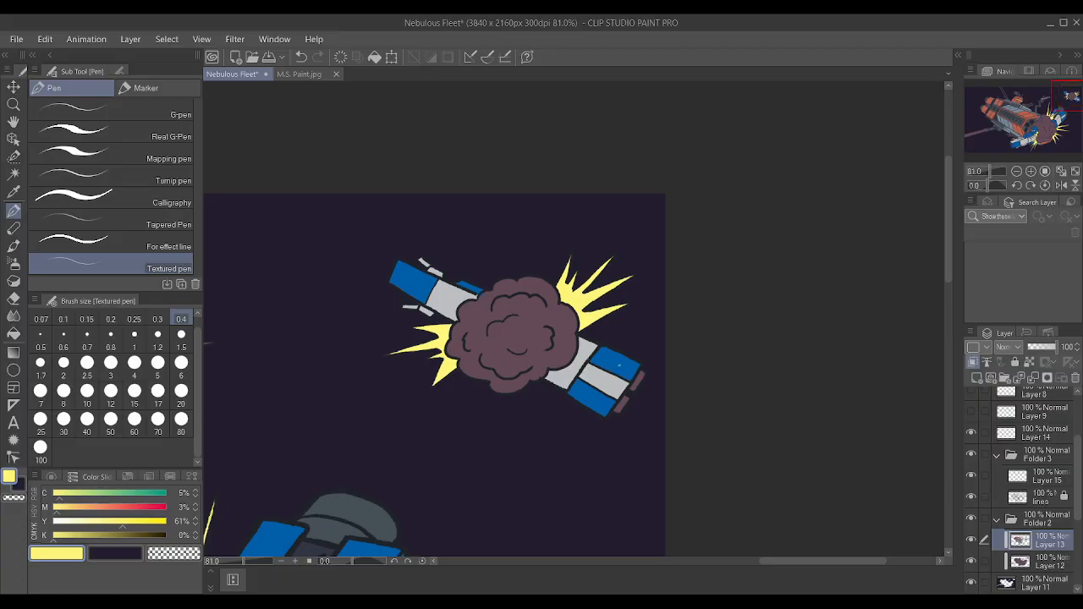
Sample the grey of the large blue ship's engine dome and paint the small ship's two engine nozzles at brush size 0.8.
scroll(569, 381, "down", 1)
left_click(405, 464, "alt")
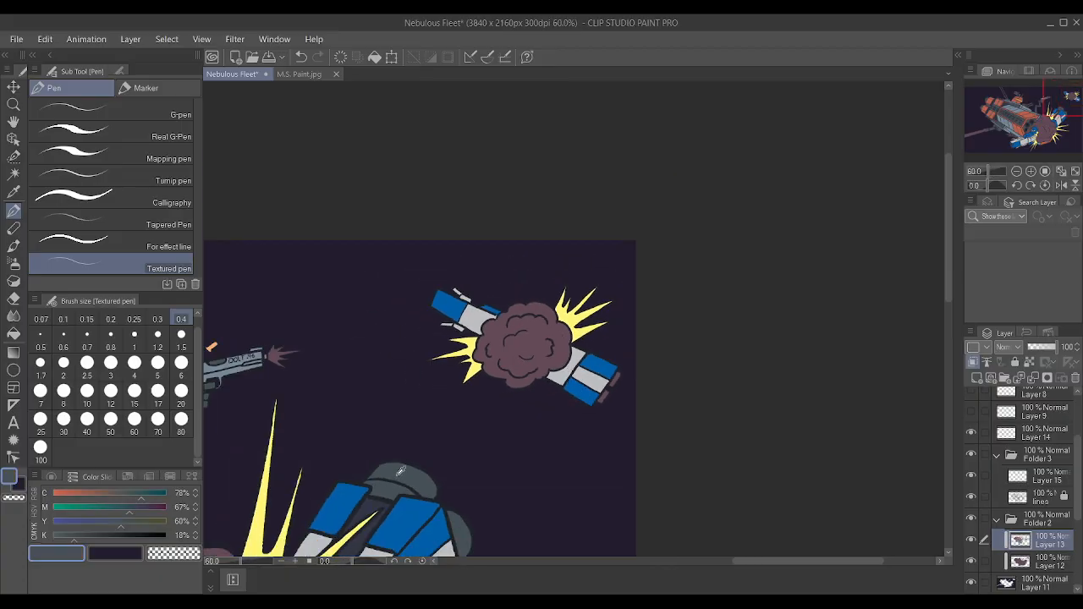
scroll(607, 427, "up", 3)
scroll(1020, 468, "up", 1)
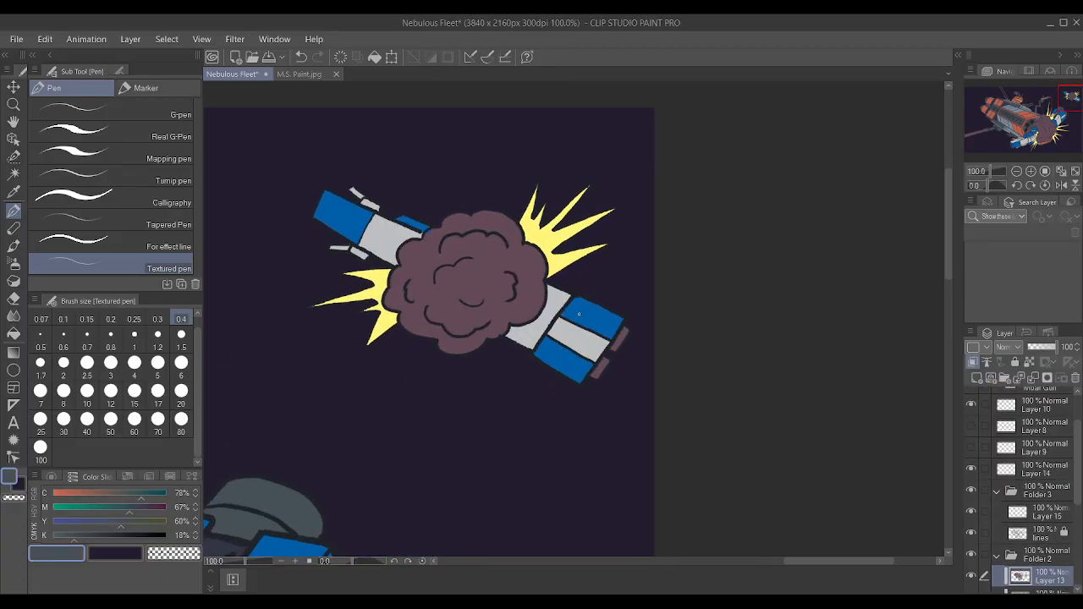
scroll(614, 333, "up", 5)
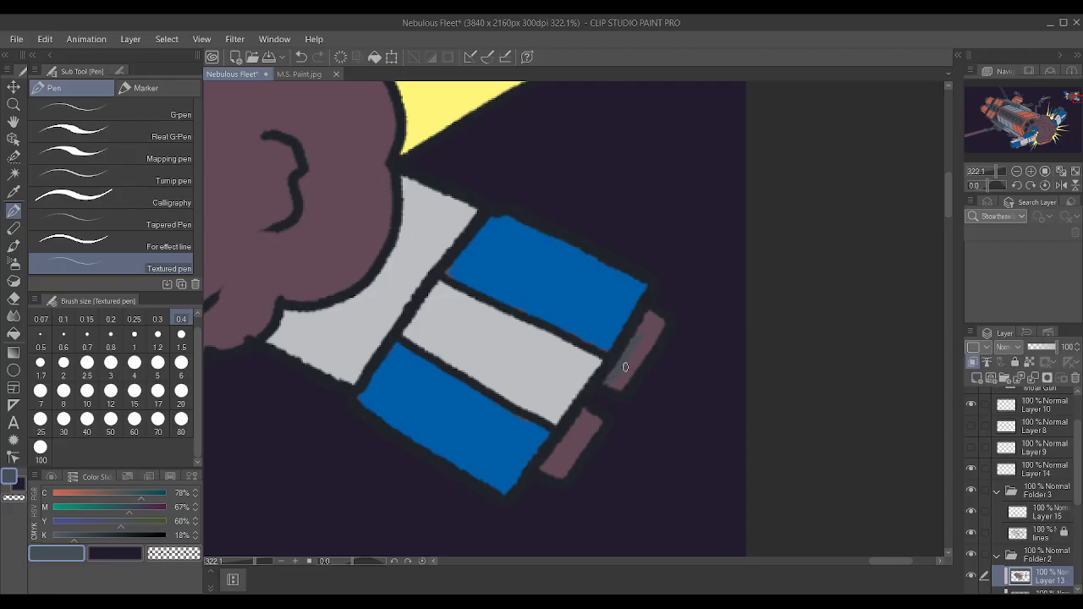
key("bracketright")
key("bracketright")
key("bracketright")
key("bracketright")
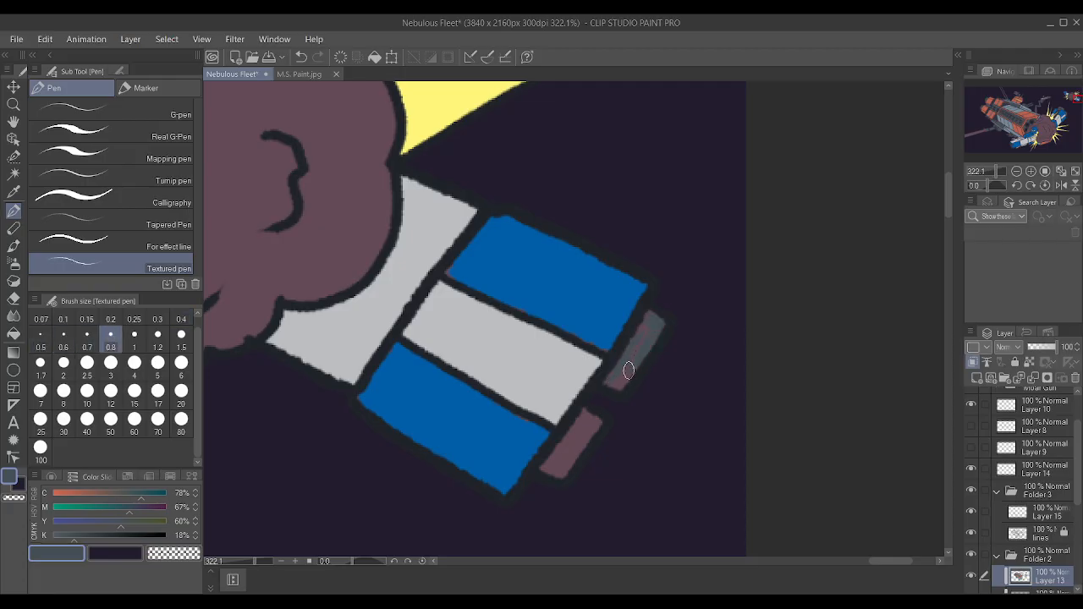
mouse_move(618, 383)
left_mouse_down()
mouse_move(646, 320)
mouse_move(629, 355)
mouse_move(655, 324)
mouse_move(646, 318)
mouse_move(632, 352)
left_mouse_up()
mouse_move(581, 417)
left_mouse_down()
mouse_move(563, 474)
mouse_move(583, 422)
mouse_move(556, 463)
left_mouse_up()
left_click(516, 438, "alt")
left_click(580, 426, "alt")
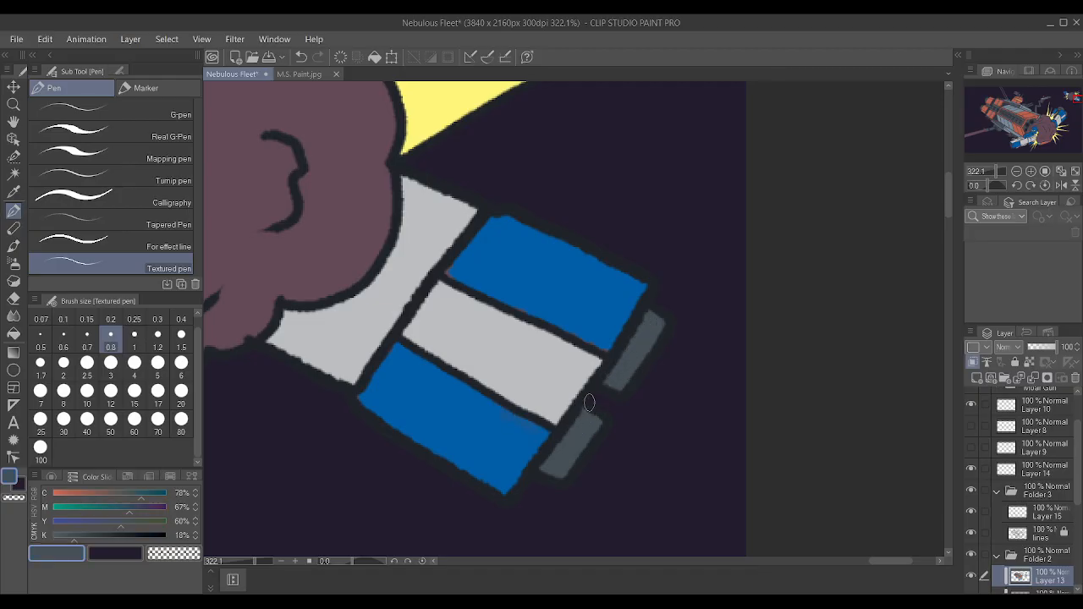
scroll(647, 458, "down", 2)
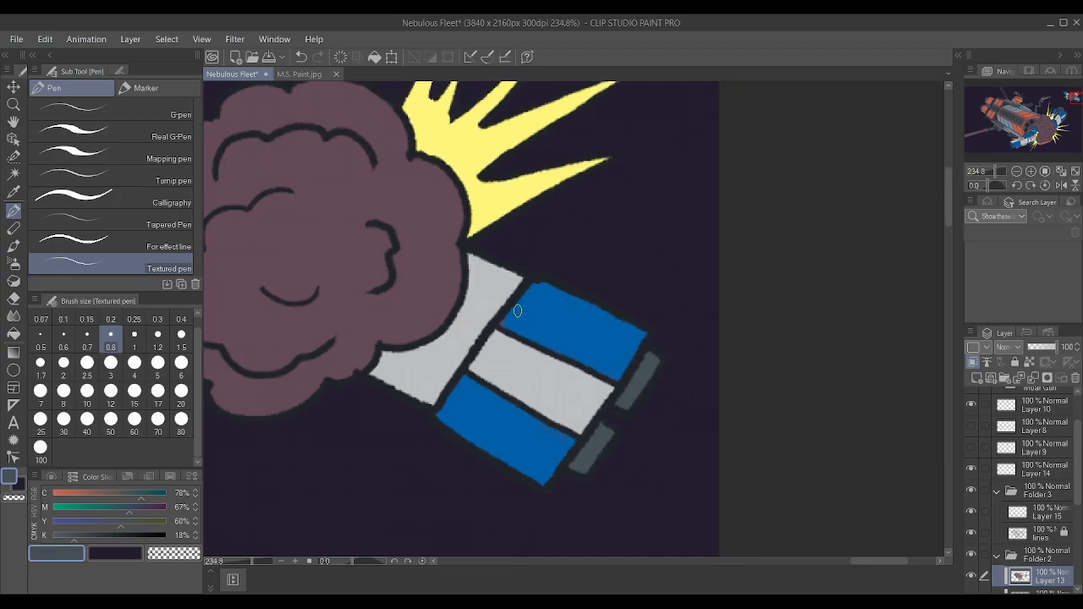
Sample the hull blue and touch up the edges of the small ship's rear blue panels on Layer 13.
scroll(550, 335, "up", 2)
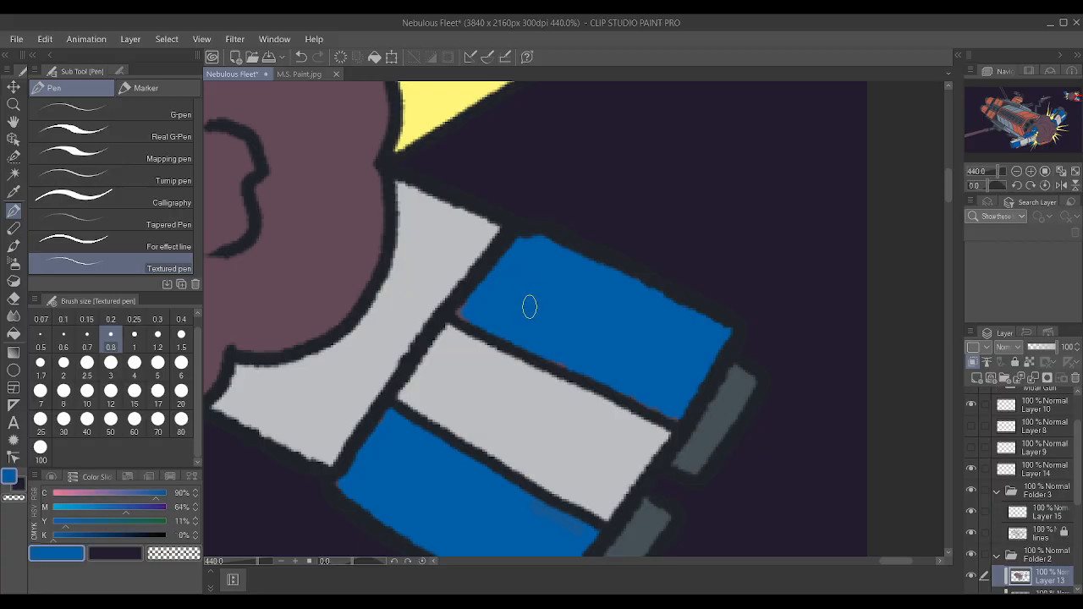
scroll(494, 280, "down", 3)
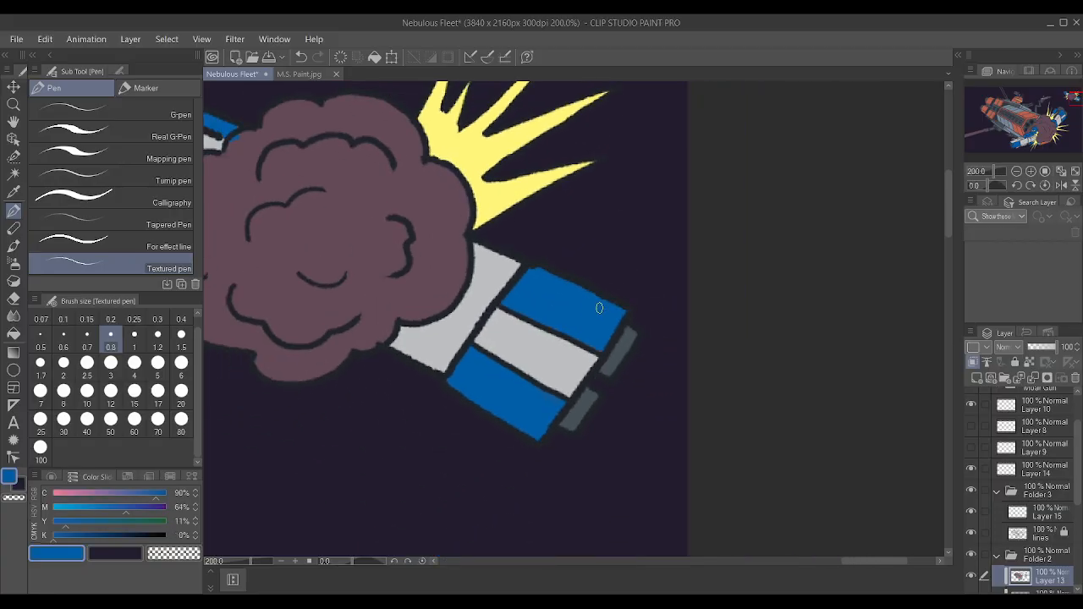
scroll(599, 308, "down", 4)
scroll(601, 326, "down", 3)
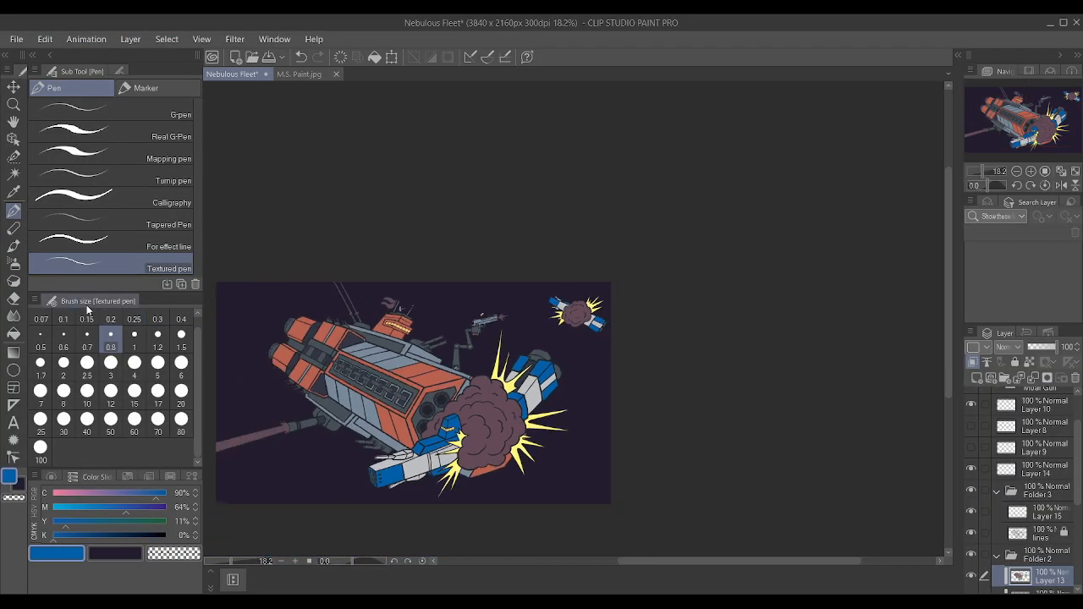
scroll(377, 457, "up", 4)
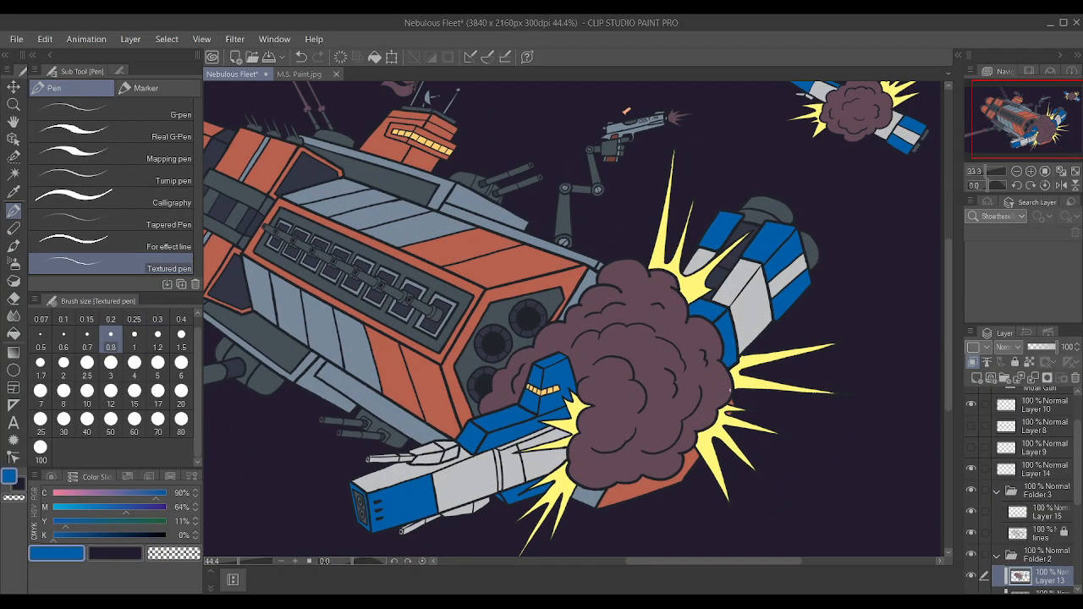
scroll(728, 391, "down", 3)
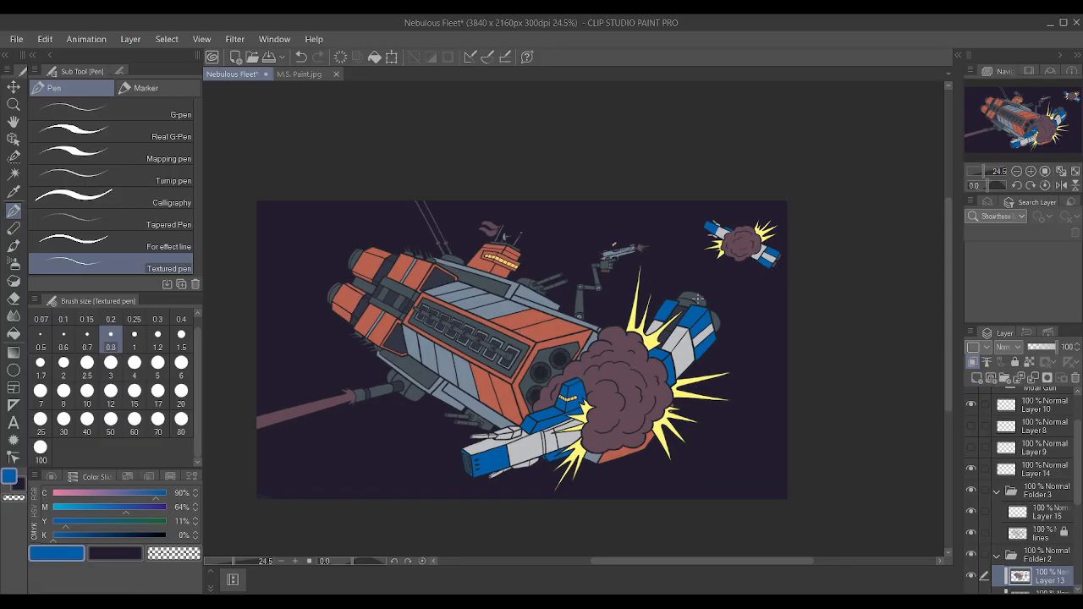
scroll(645, 144, "up", 1)
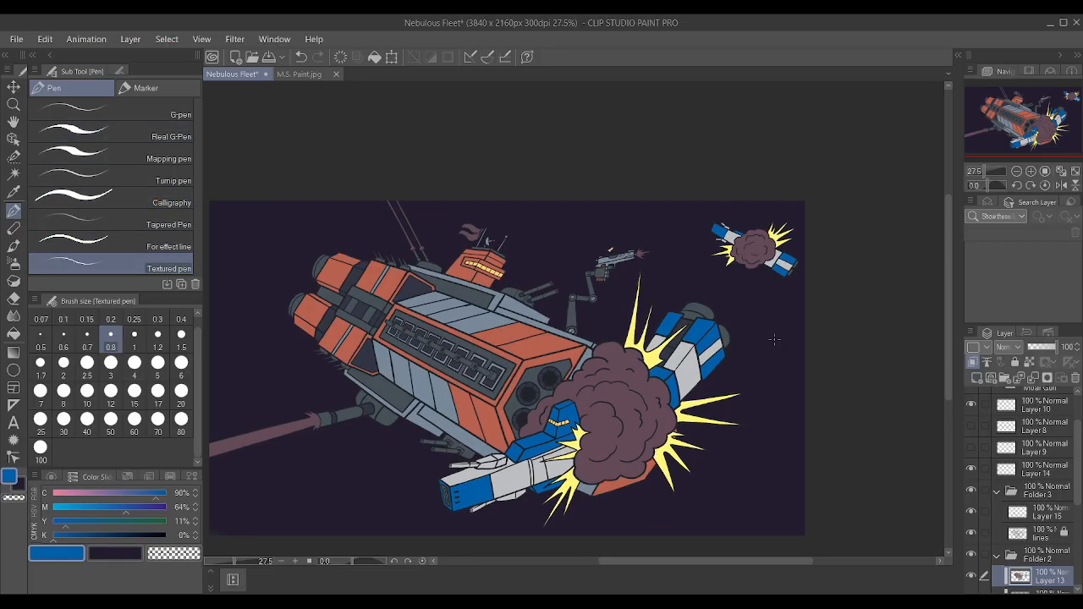
Auto-select the smoke clouds of the large and small explosions on the lines layer and expand the selection.
left_click(13, 174)
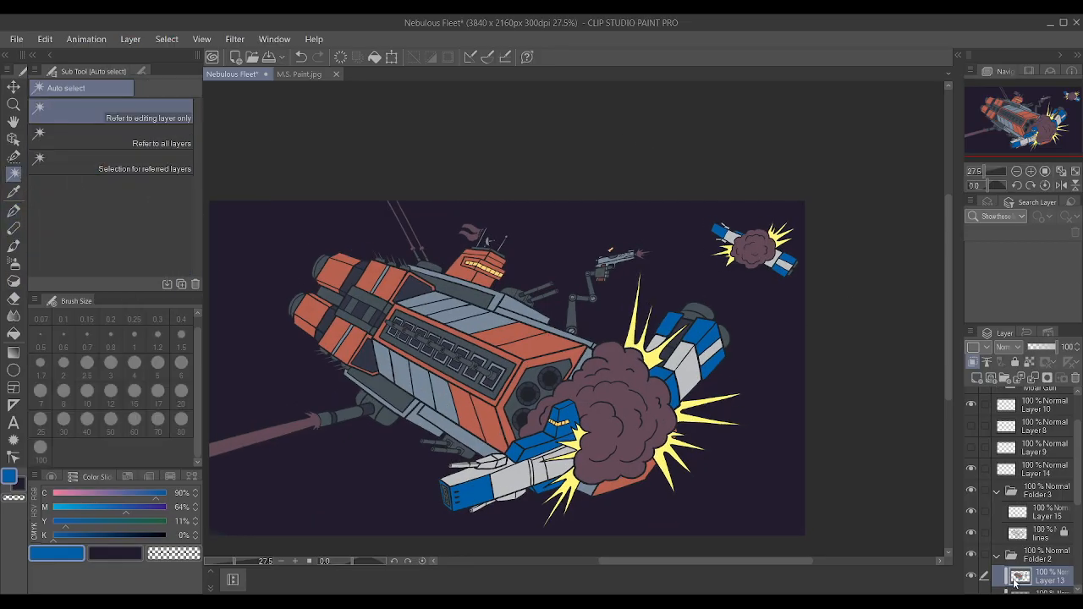
left_click(1034, 535)
left_click(605, 430)
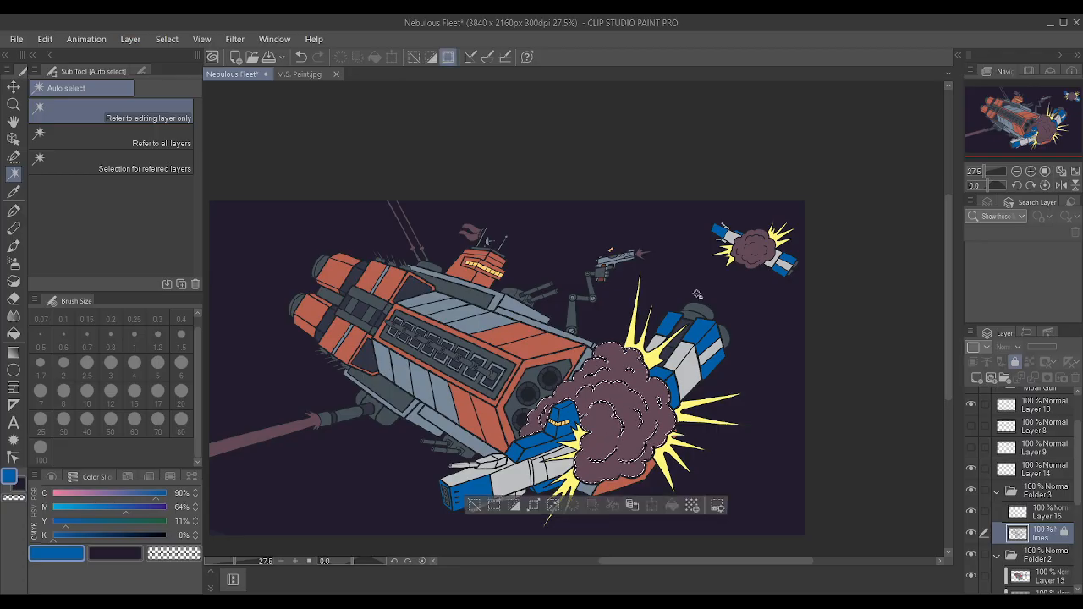
left_click(754, 252, "shift")
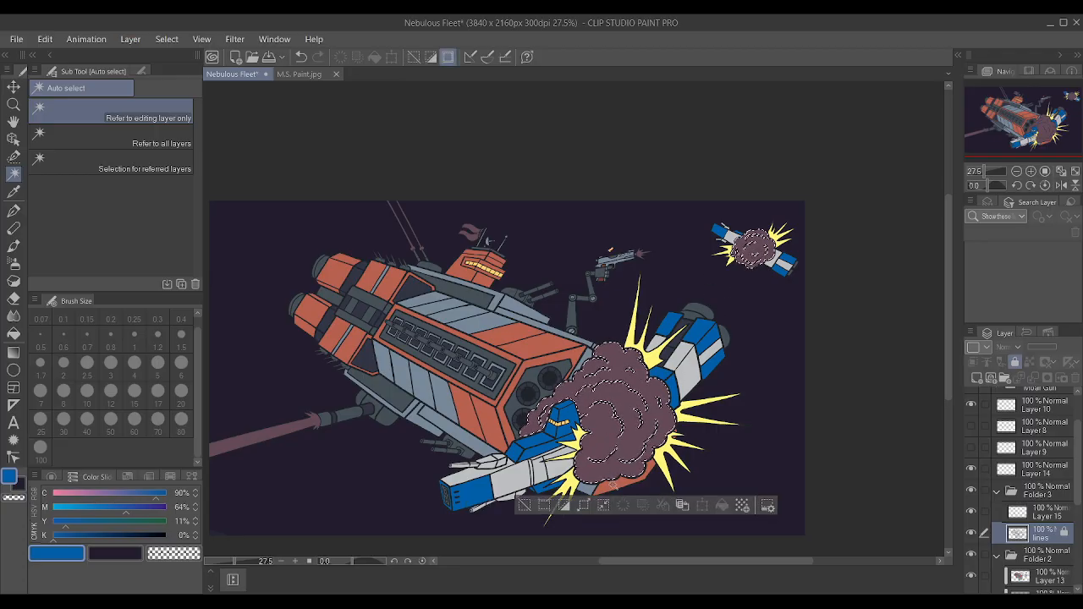
left_click(584, 505)
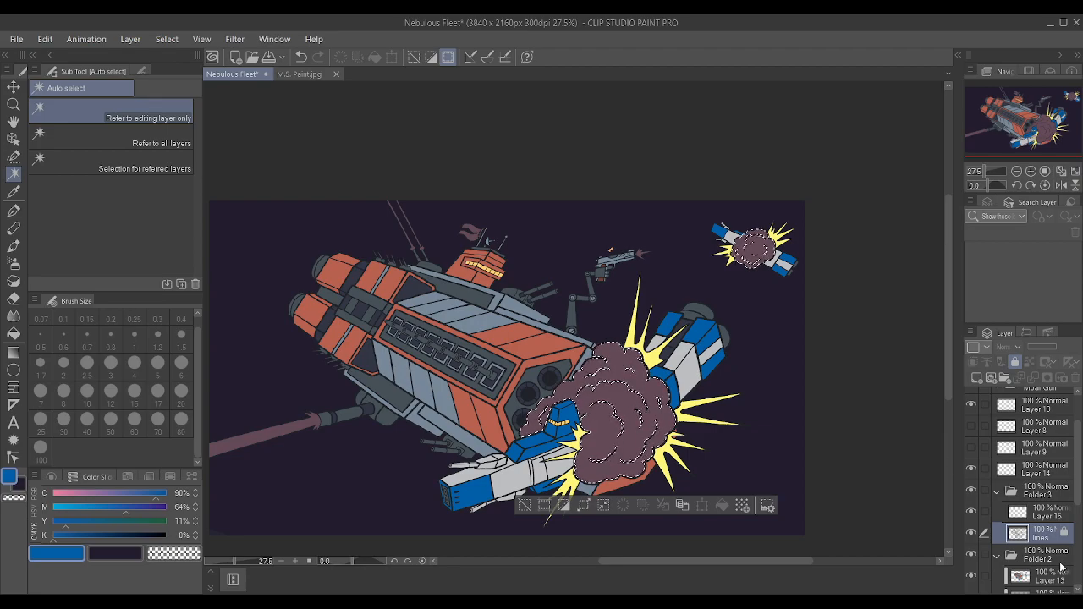
On Layer 13, sample the large ship's reddish hull colour and adjust it to cyan 36%, magenta 91%, yellow 75%, black 5%.
scroll(1059, 567, "down", 2)
left_click(1052, 547)
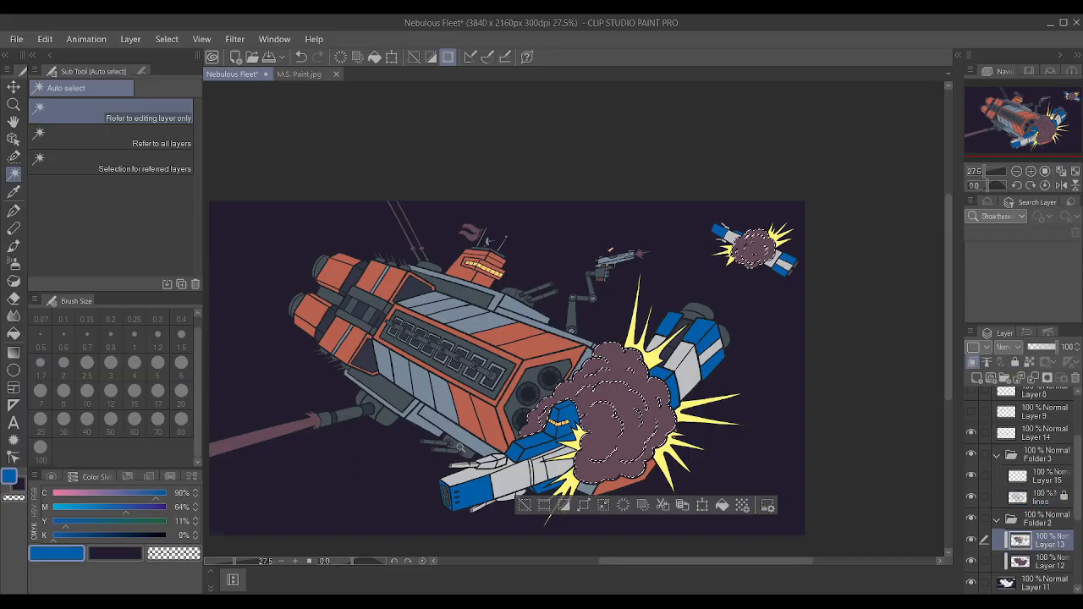
left_click(486, 436, "alt")
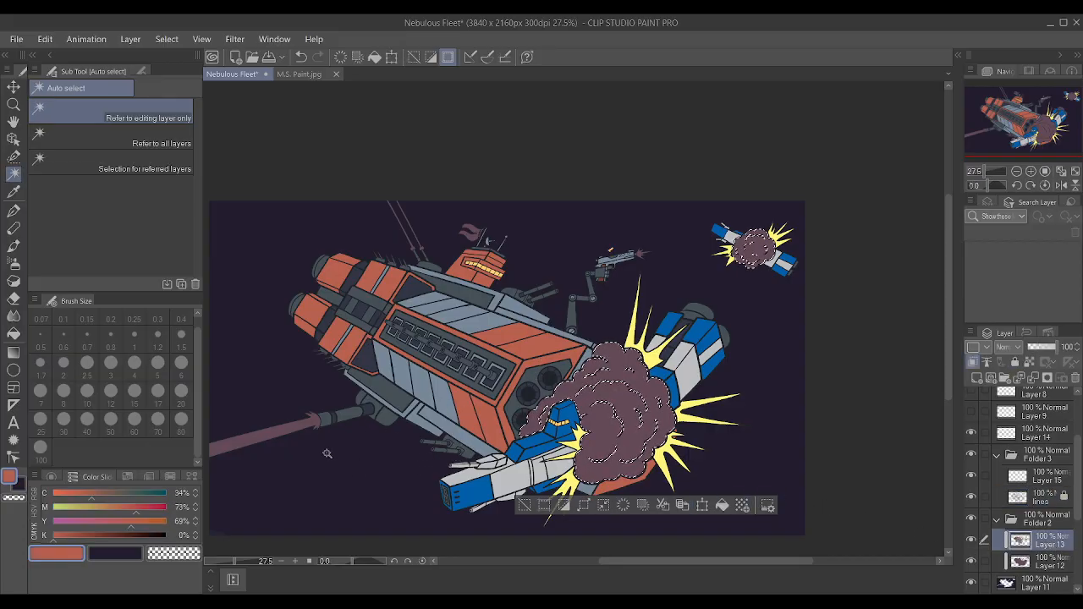
left_click_drag(147, 511, 149, 510)
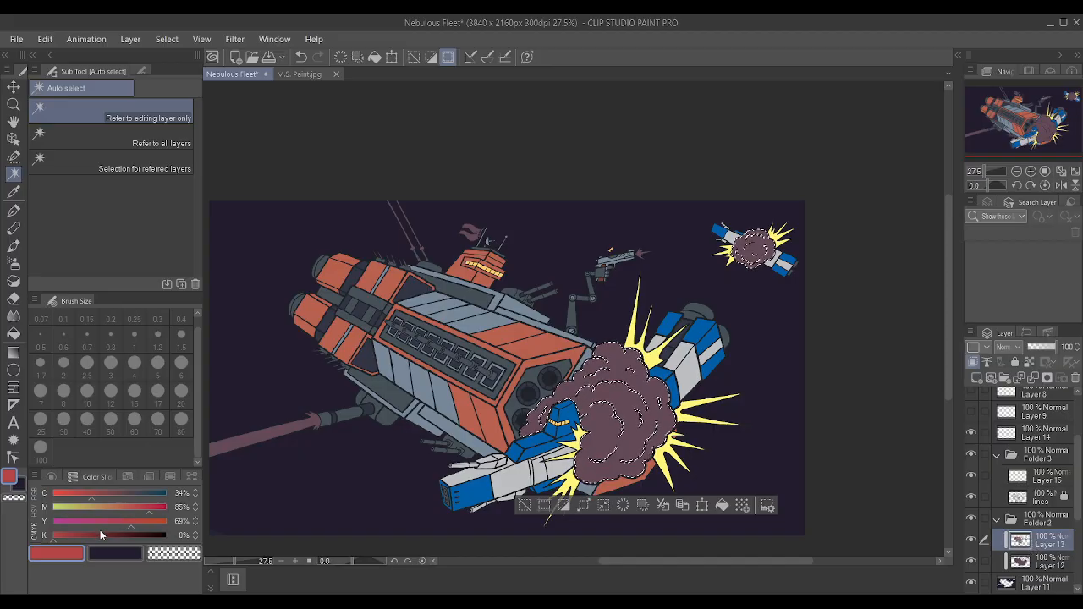
left_click(156, 510)
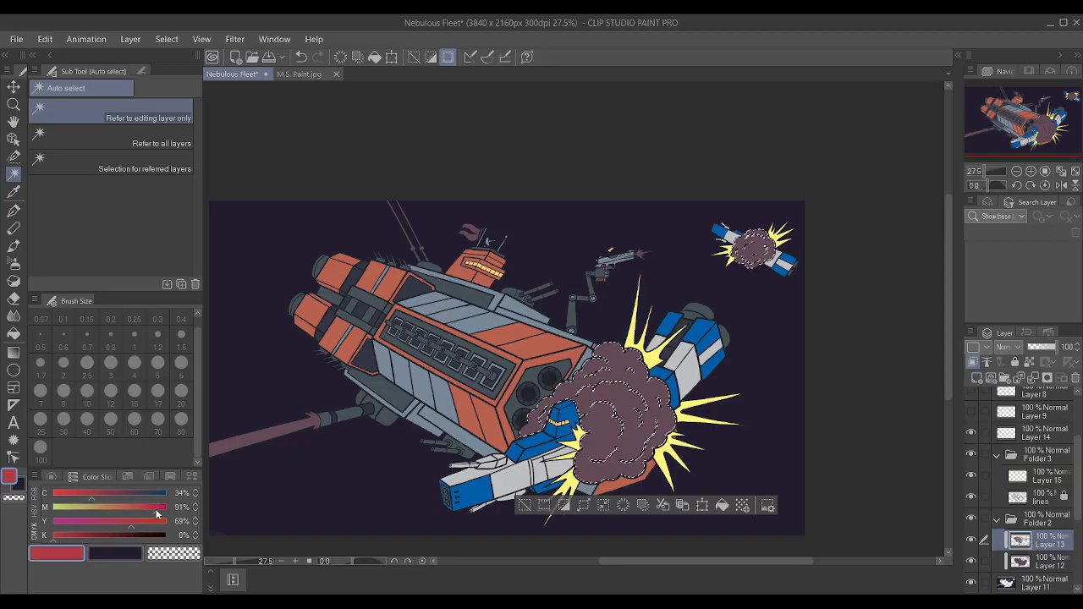
left_click(93, 492)
left_click(135, 522)
left_click(59, 535)
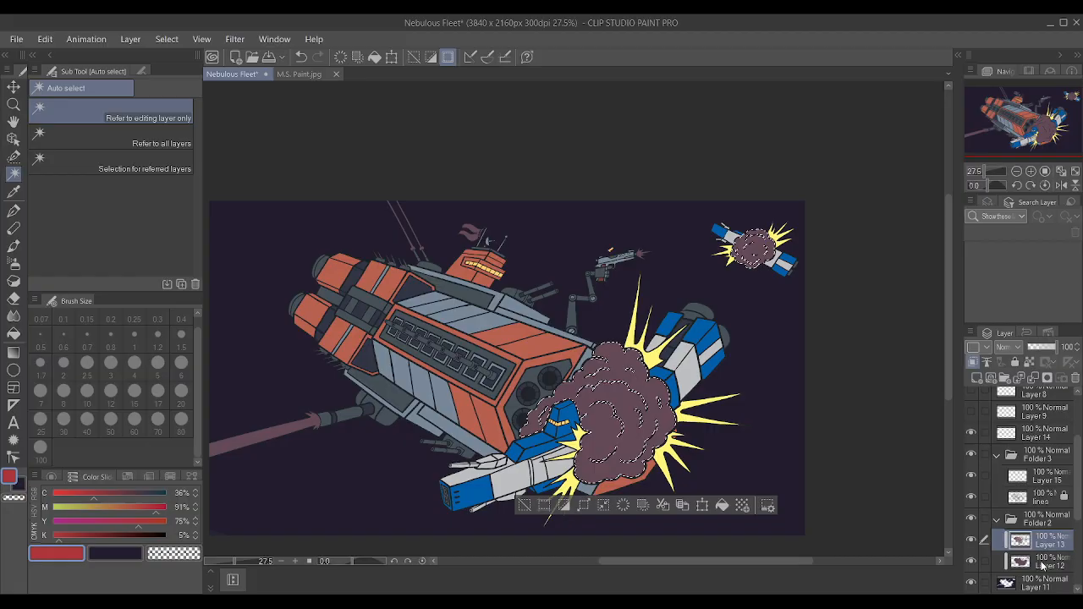
Paint the selected smoke clouds of both explosions red with the Textured pen at brush size 100.
key("p")
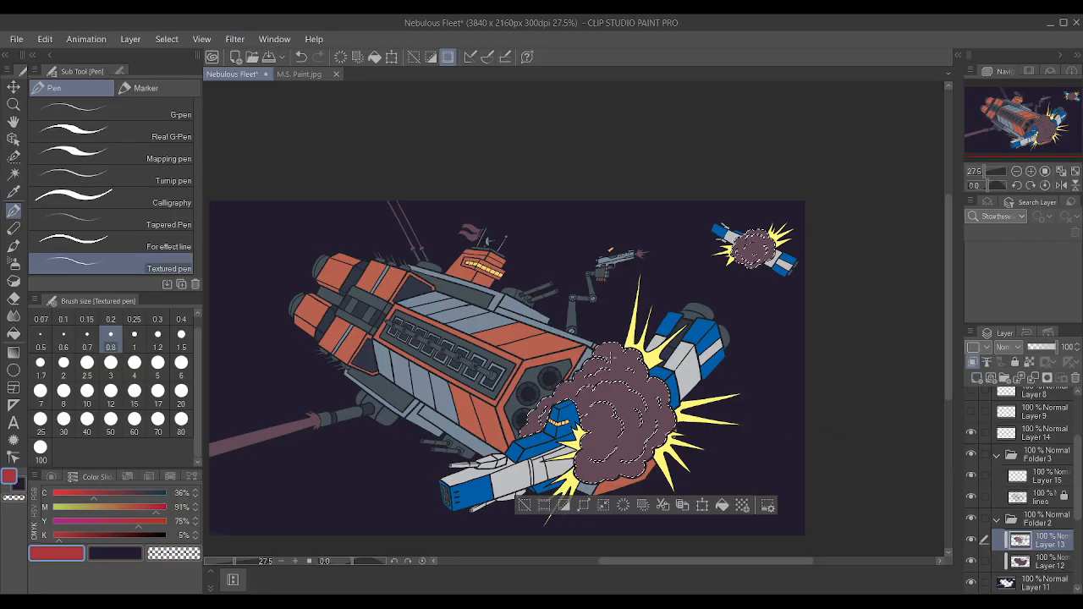
key("bracketright")
key("bracketright")
key("bracketright")
key("bracketright")
key("bracketright")
key("bracketright")
key("bracketright")
key("bracketright")
key("bracketright")
key("bracketright")
key("bracketright")
key("bracketright")
key("bracketright")
key("bracketright")
key("bracketright")
key("bracketright")
key("bracketright")
key("bracketright")
key("bracketright")
key("bracketright")
mouse_move(571, 447)
left_mouse_down()
mouse_move(664, 393)
mouse_move(567, 396)
mouse_move(750, 242)
left_mouse_up()
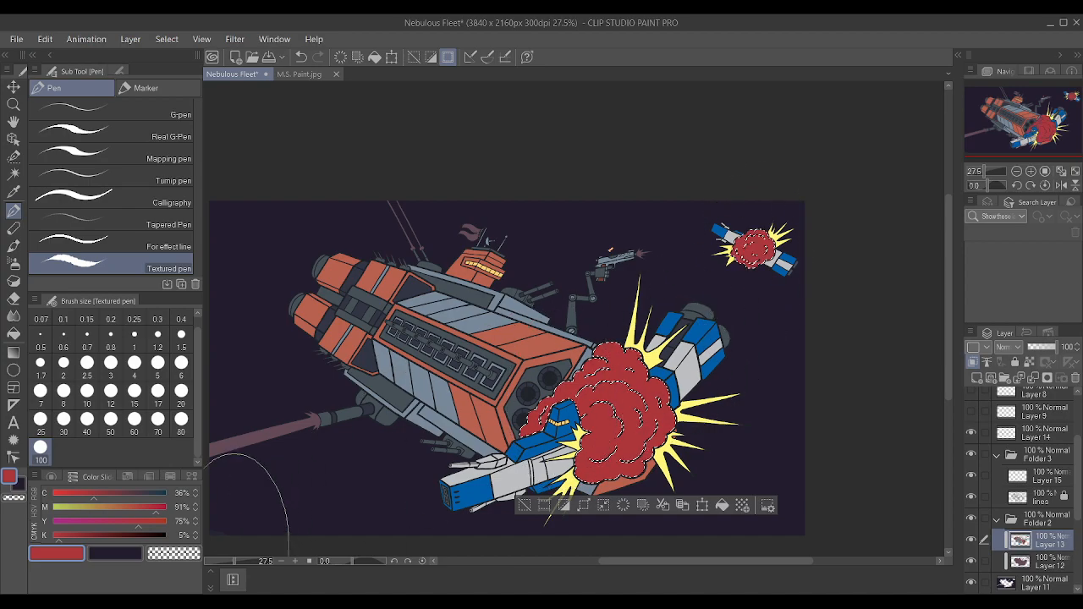
Lower the red's magenta to 78% and repaint both explosion clouds with it.
left_click(142, 507)
left_click_drag(141, 509, 142, 509)
mouse_move(525, 432)
left_mouse_down()
mouse_move(688, 429)
mouse_move(372, 477)
mouse_move(765, 336)
mouse_move(836, 195)
left_mouse_up()
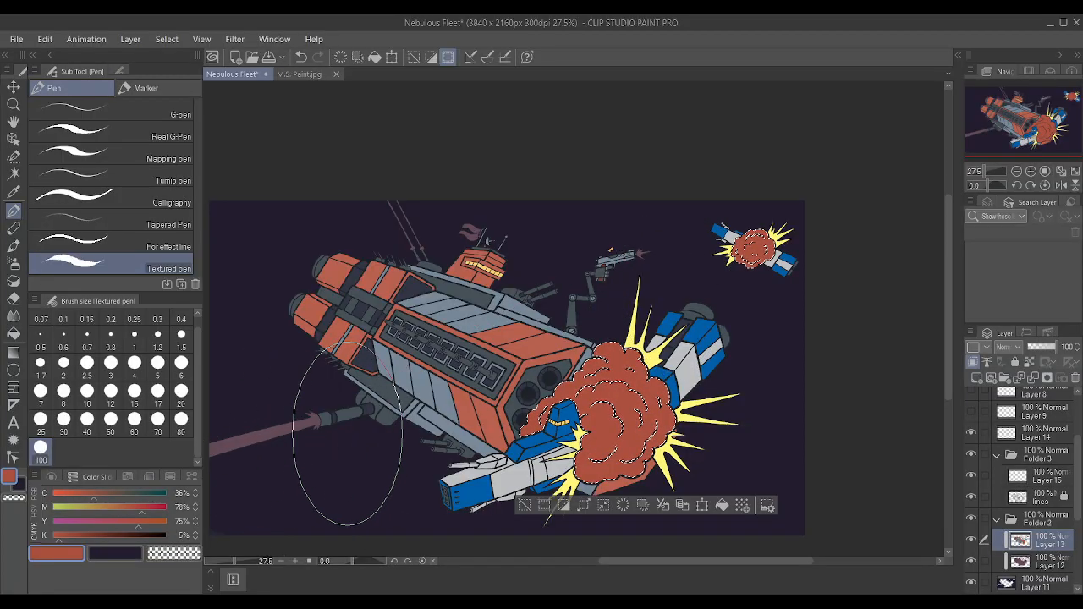
Sample the hull colour, change it to cyan 0%, magenta 52%, yellow 69%, repaint both explosion clouds orange and deselect.
key("i")
left_click(537, 347)
key("p")
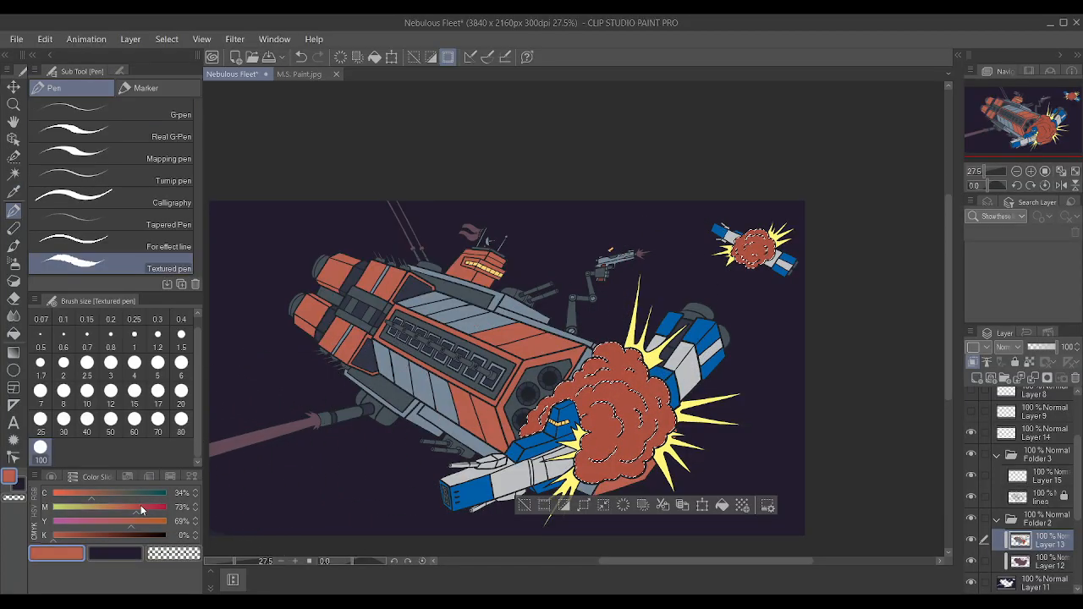
mouse_move(92, 498)
left_mouse_down()
mouse_move(5, 499)
mouse_move(112, 511)
left_mouse_up()
mouse_move(592, 423)
left_mouse_down()
mouse_move(524, 456)
mouse_move(660, 226)
mouse_move(766, 298)
left_mouse_up()
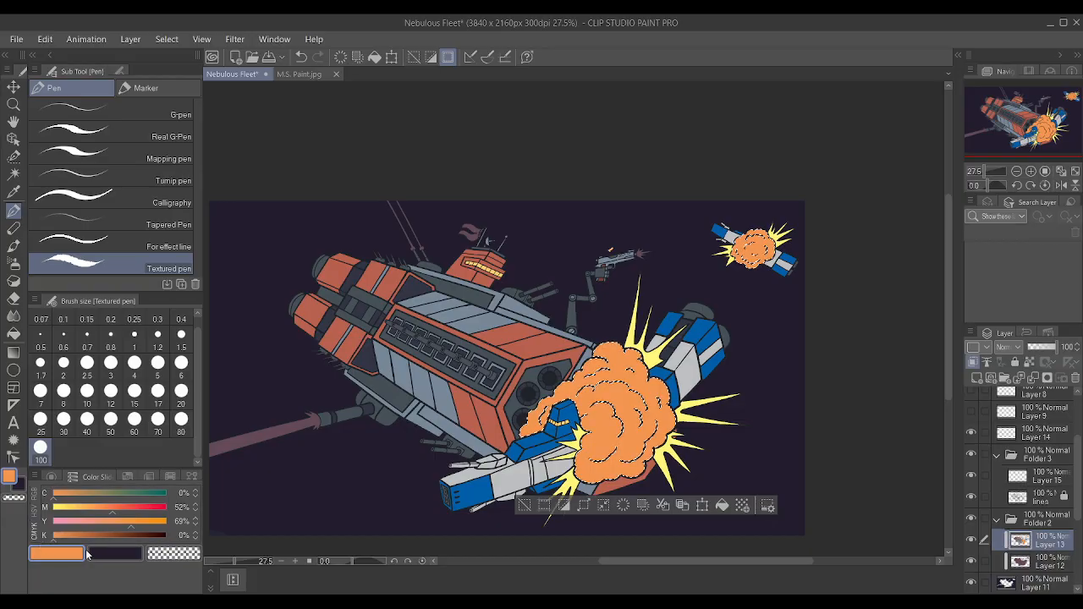
key("ctrl+d")
scroll(774, 419, "up", 3)
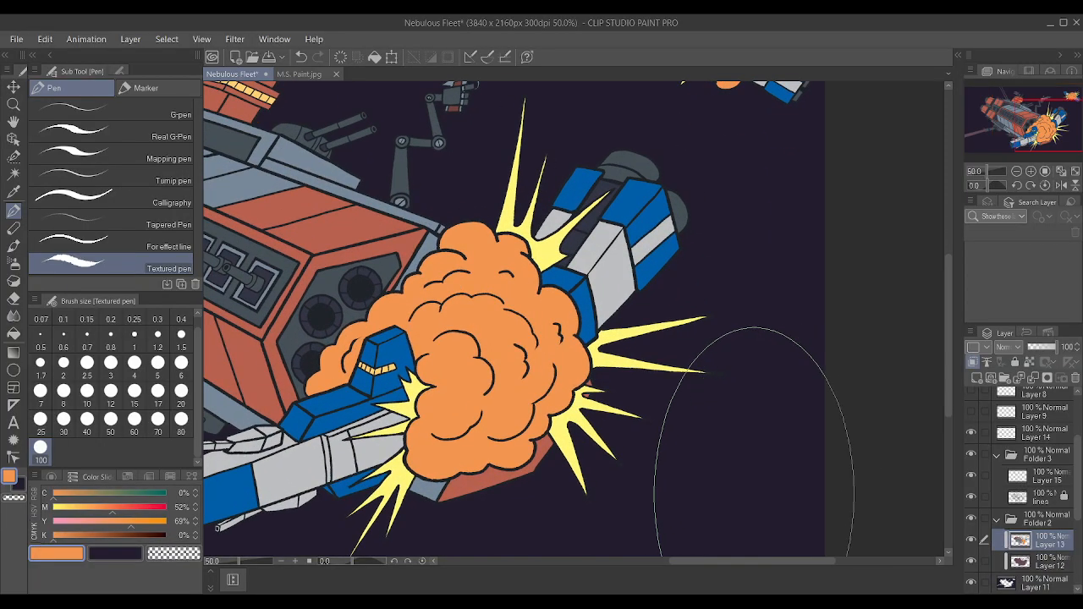
On Layer 15, mix a bright red of magenta 89% and yellow 66% and trace an inner cloud line at brush size 12.
left_click(1032, 477)
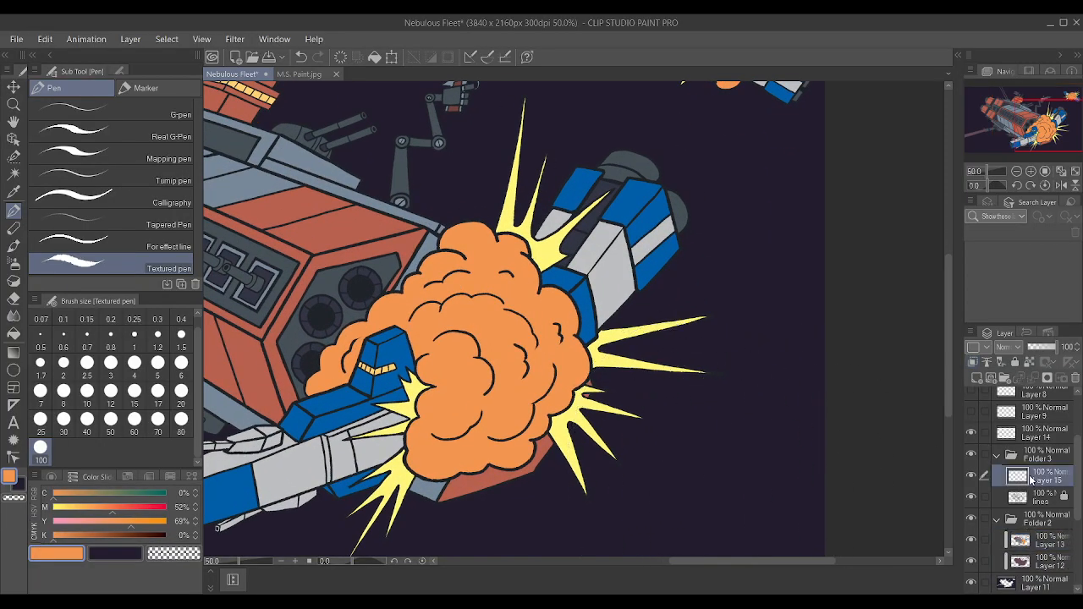
left_click_drag(128, 511, 153, 513)
scroll(596, 449, "up", 3)
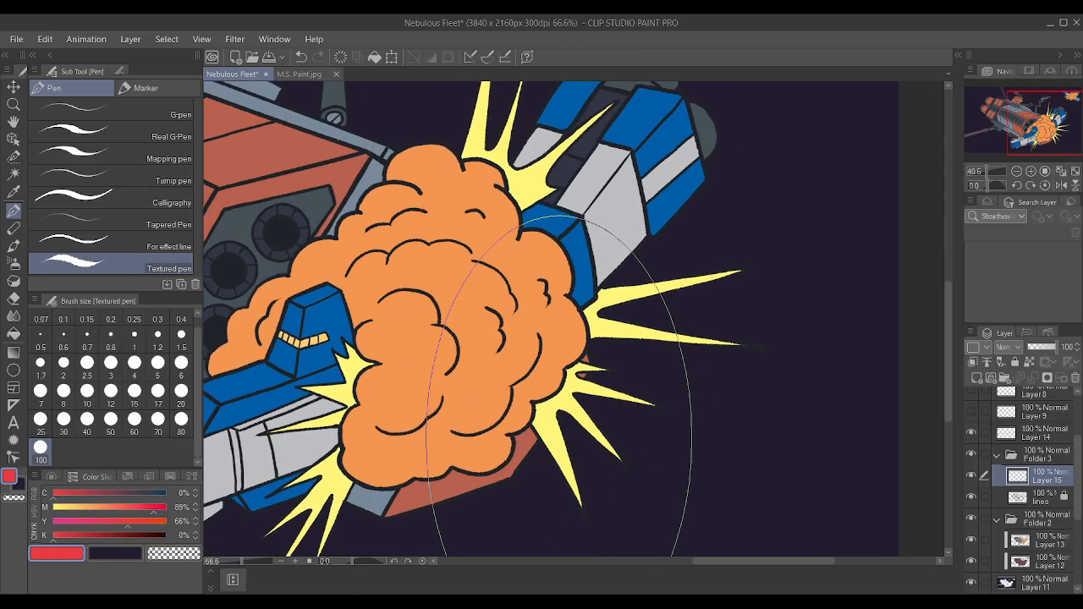
scroll(901, 470, "down", 1)
scroll(802, 373, "up", 1)
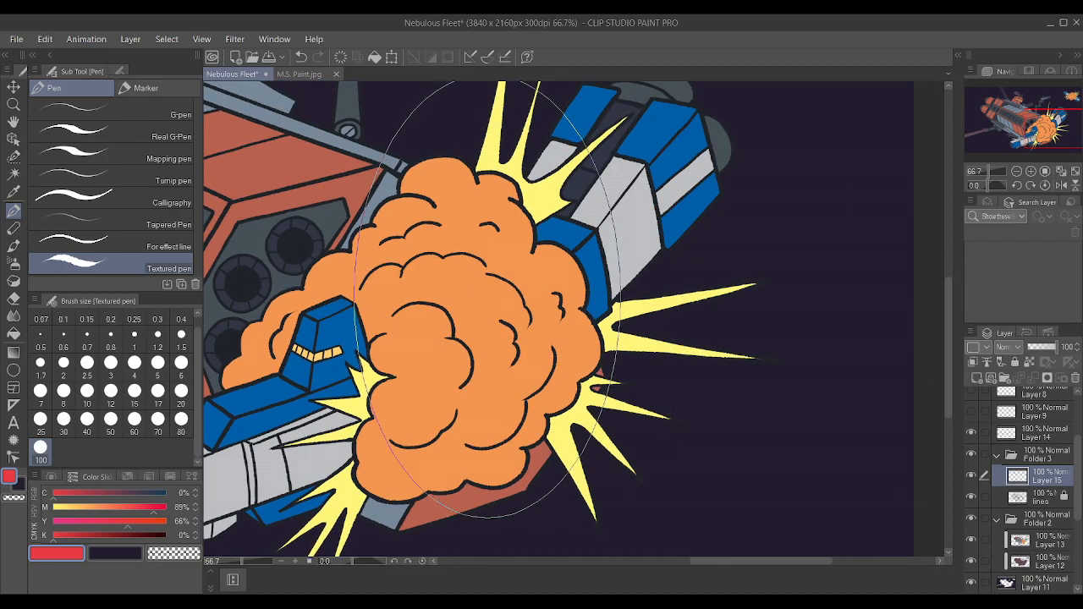
key("bracketleft")
key("bracketleft")
key("bracketleft")
key("bracketleft")
key("bracketleft")
key("bracketleft")
key("bracketleft")
key("bracketleft")
key("bracketleft")
key("bracketleft")
key("bracketleft")
mouse_move(498, 270)
left_mouse_down()
mouse_move(518, 288)
mouse_move(512, 305)
left_mouse_up()
Clip Layer 15 to the lines layer and adjust the red to magenta 90% and yellow 100%.
left_click(973, 363)
left_click_drag(117, 528, 180, 511)
left_click(153, 522)
left_click(156, 510)
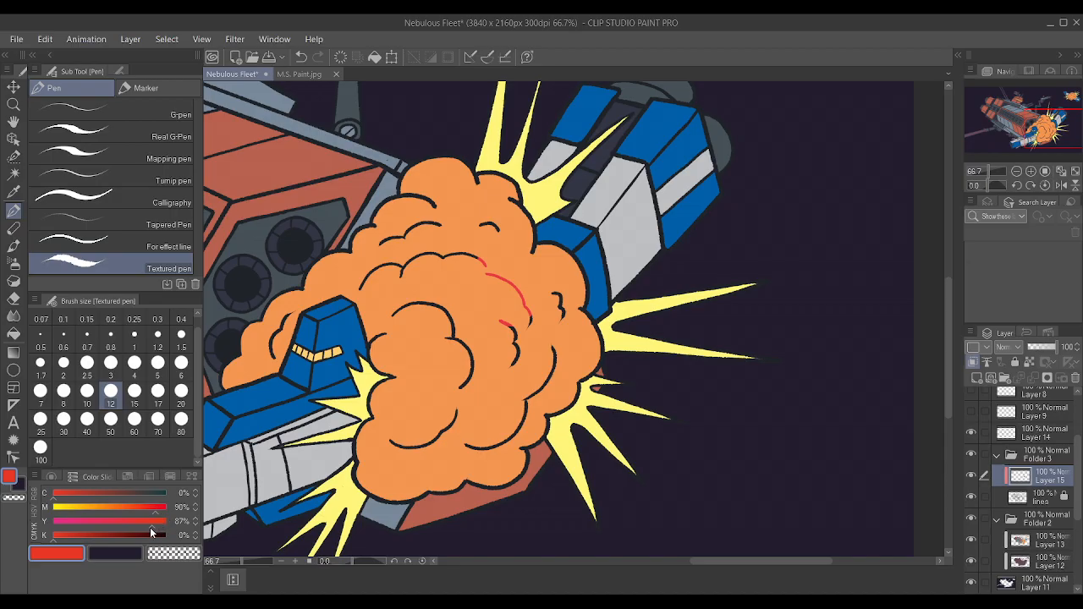
Recolour the curved inner lines in the middle and lower part of the large explosion cloud red on Layer 15.
mouse_move(488, 276)
left_mouse_down()
mouse_move(526, 283)
mouse_move(529, 321)
left_mouse_up()
left_click_drag(501, 323, 514, 365)
left_click_drag(462, 388, 452, 336)
left_click_drag(476, 258, 442, 256)
left_click_drag(453, 332, 414, 305)
left_click_drag(440, 254, 402, 276)
mouse_move(390, 314)
left_mouse_down()
mouse_move(411, 305)
mouse_move(453, 318)
left_mouse_up()
left_click_drag(456, 412, 396, 442)
left_click_drag(467, 445, 527, 402)
left_click_drag(528, 398, 553, 347)
left_click_drag(554, 294, 562, 318)
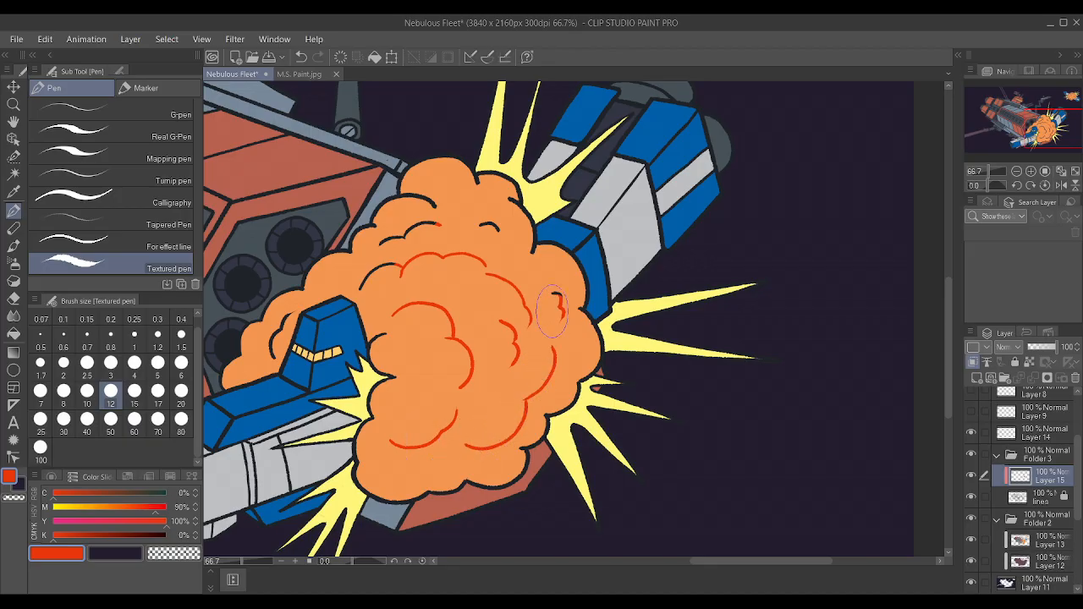
Recolour the remaining inner lines in the upper part of the large explosion cloud red.
left_click_drag(404, 238, 380, 245)
left_click_drag(361, 289, 399, 265)
left_click_drag(437, 224, 406, 237)
left_click_drag(430, 202, 498, 231)
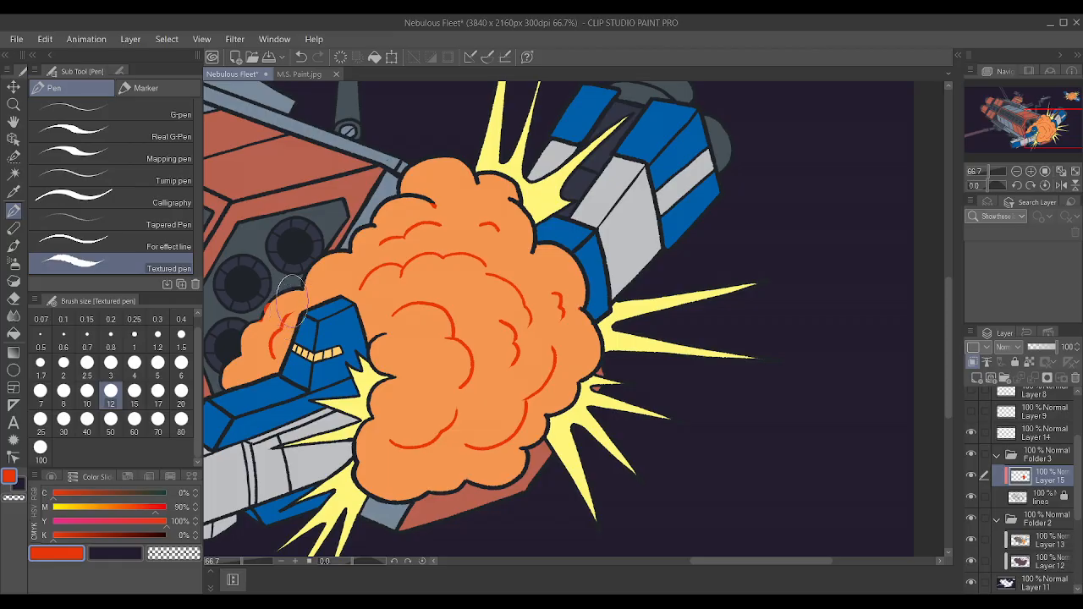
scroll(457, 261, "down", 2)
scroll(525, 257, "down", 1)
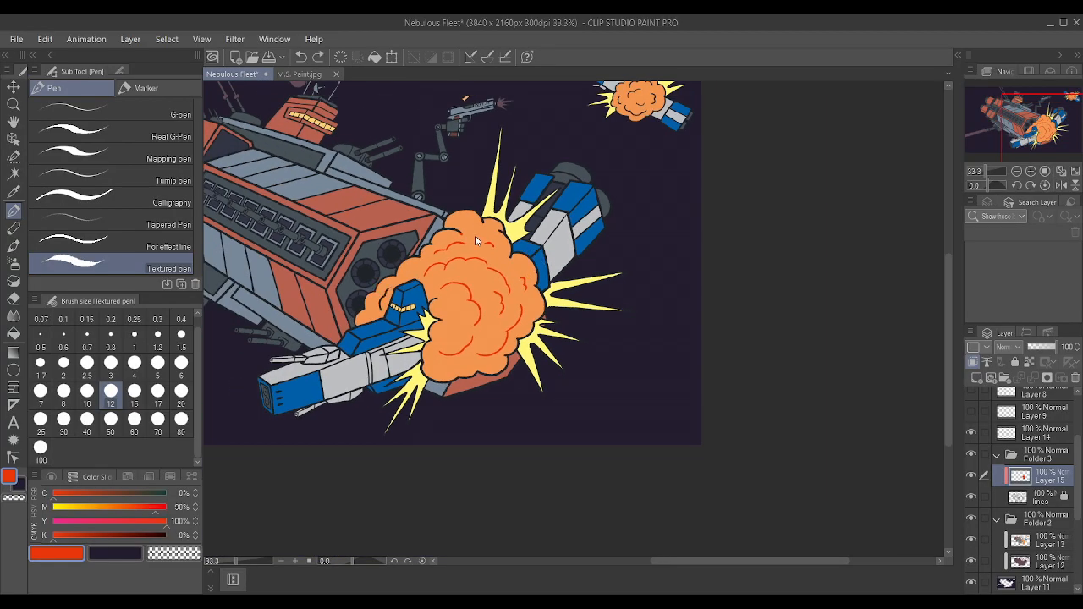
Undo the red line recolouring and the orange cloud fill, back to the selected smoke clouds in their earlier colour.
key("ctrl+z")
key("ctrl+z")
key("ctrl+z")
key("ctrl+z")
key("ctrl+z")
key("ctrl+z")
key("ctrl+z")
key("ctrl+z")
key("ctrl+z")
key("ctrl+z")
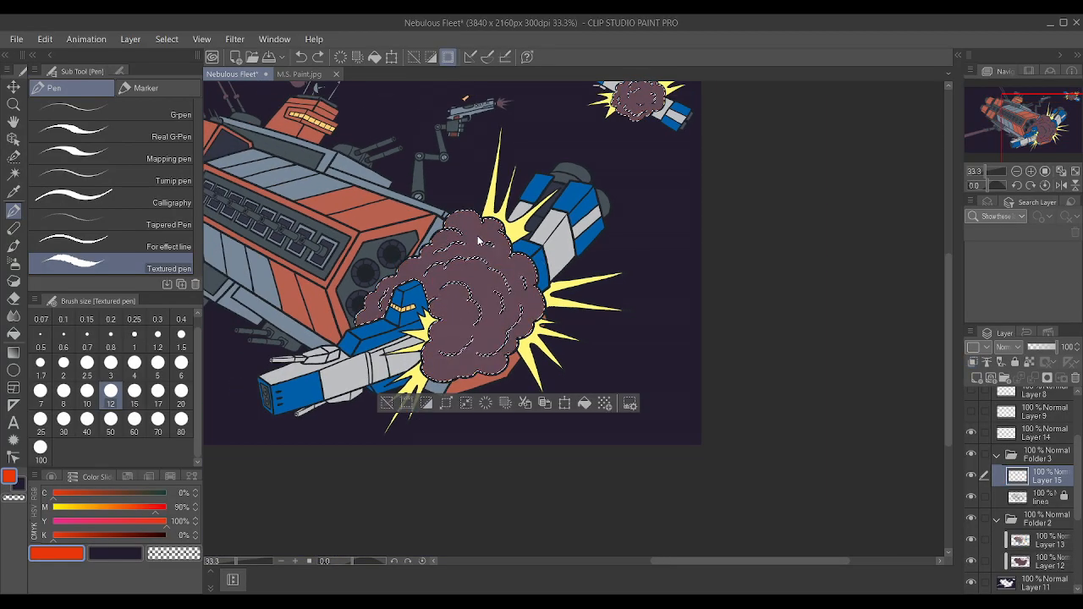
scroll(533, 245, "down", 4)
scroll(542, 240, "up", 5)
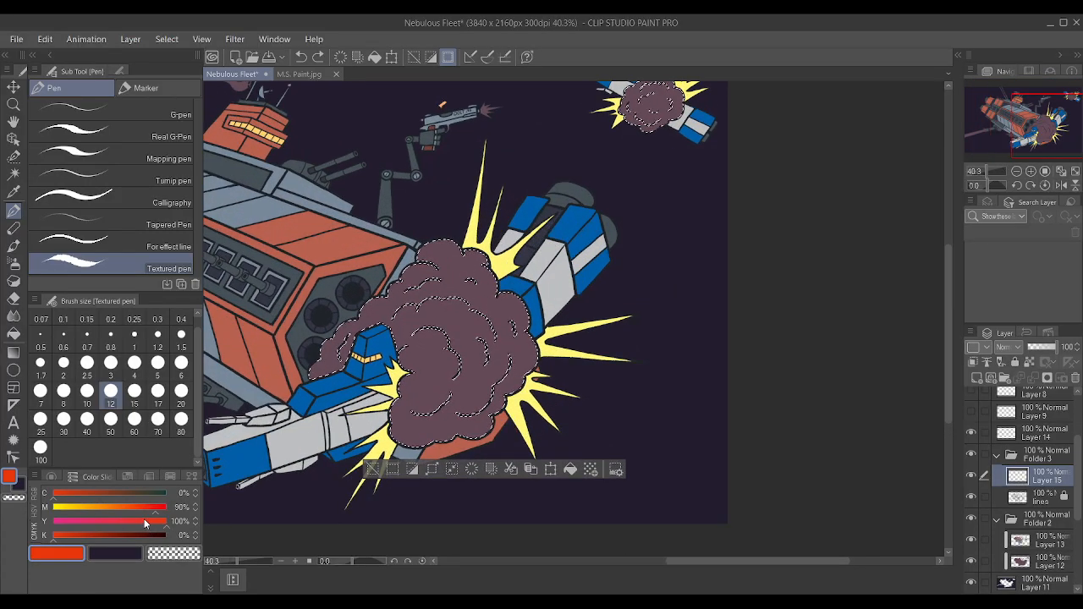
scroll(377, 275, "down", 2)
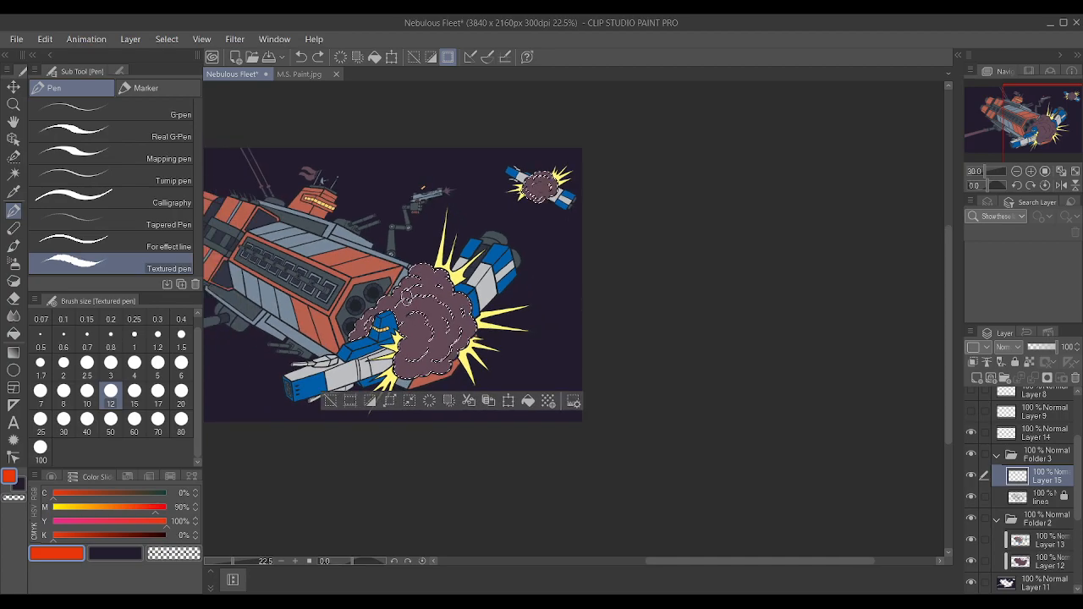
scroll(326, 300, "up", 3)
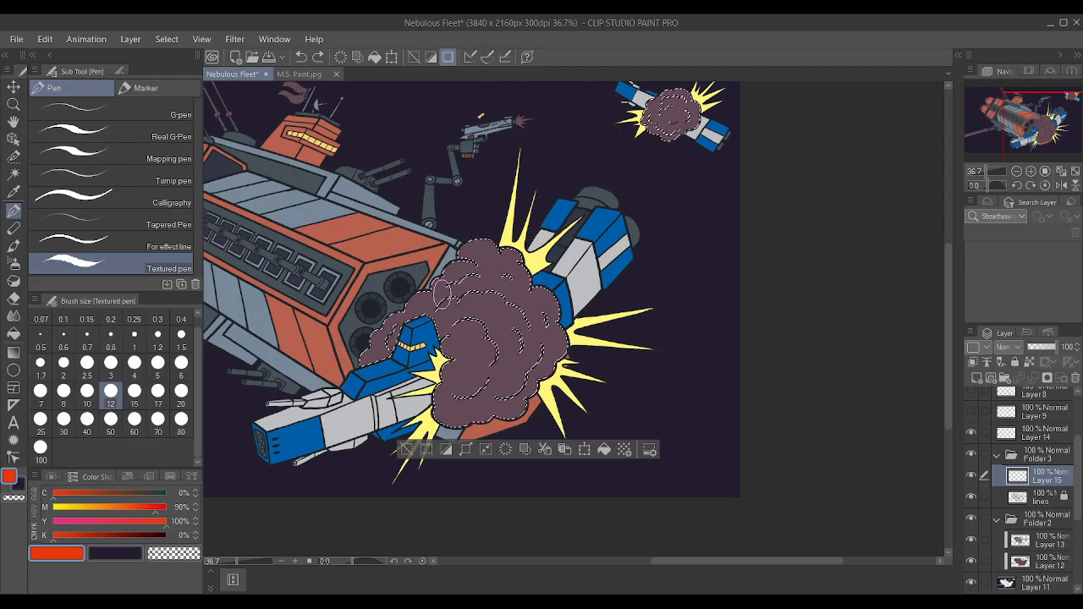
Sample the yellow of the explosion spikes and paint both smoke clouds with it on Layer 13, enlarging the brush to 100.
key("i")
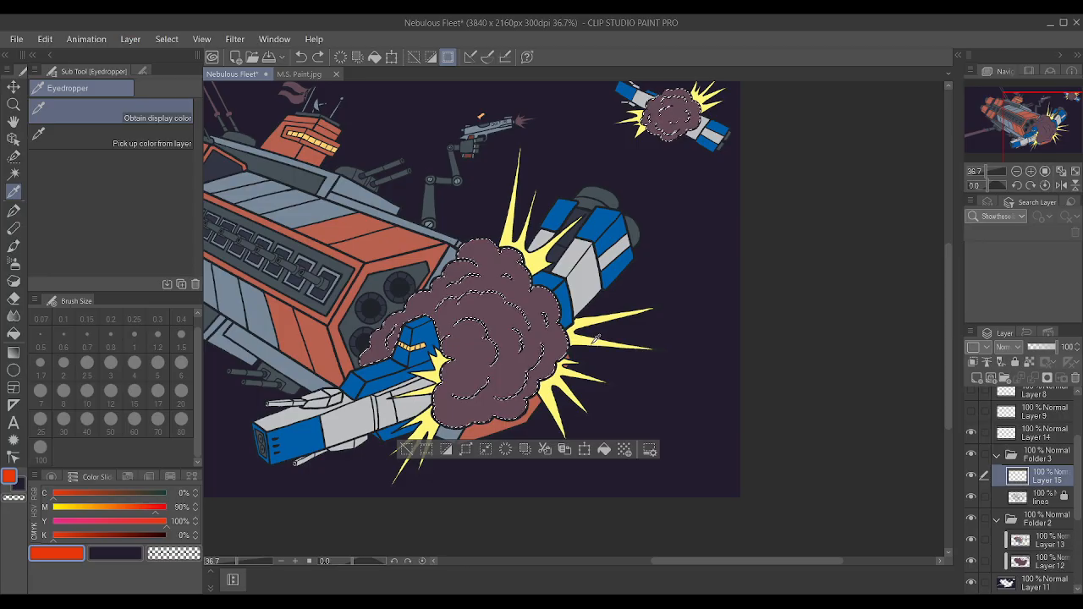
left_click(597, 337)
key("p")
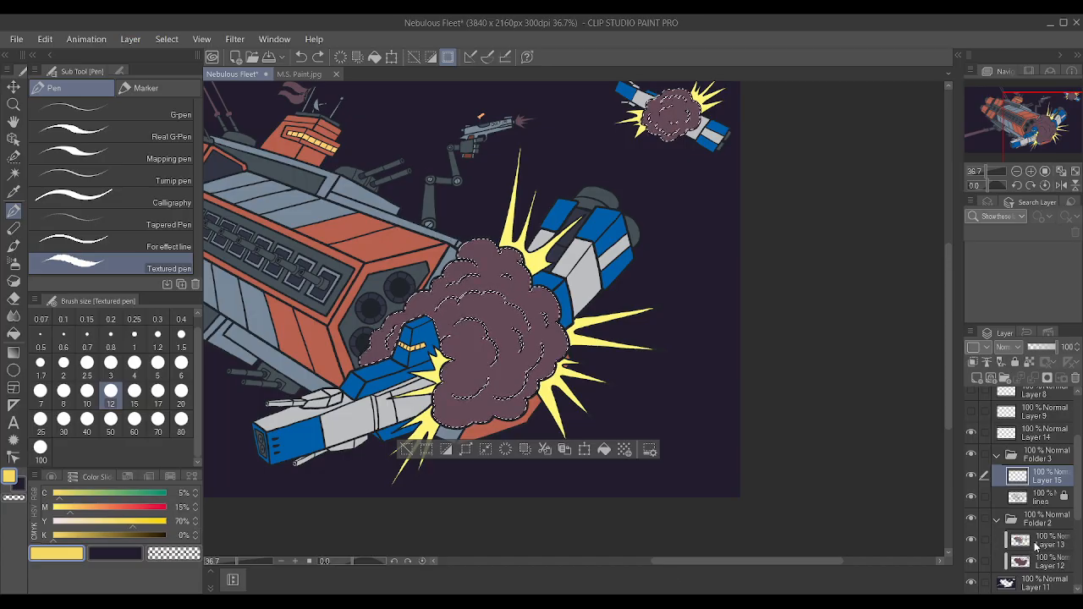
left_click(1036, 546)
key("p")
mouse_move(507, 317)
left_mouse_down()
mouse_move(251, 407)
mouse_move(518, 371)
left_mouse_up()
key("p")
key("bracketright")
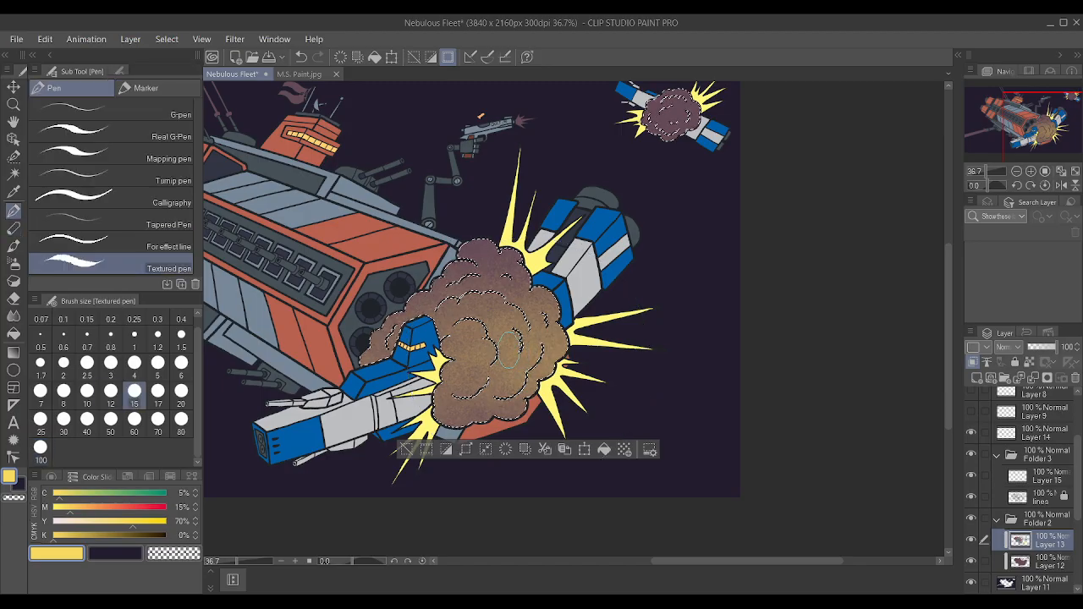
key("bracketright")
key("bracketright")
key("bracketright")
key("bracketright")
key("bracketright")
key("bracketright")
key("bracketright")
key("bracketright")
key("bracketright")
key("bracketright")
mouse_move(436, 349)
left_mouse_down()
mouse_move(547, 337)
mouse_move(677, 139)
left_mouse_up()
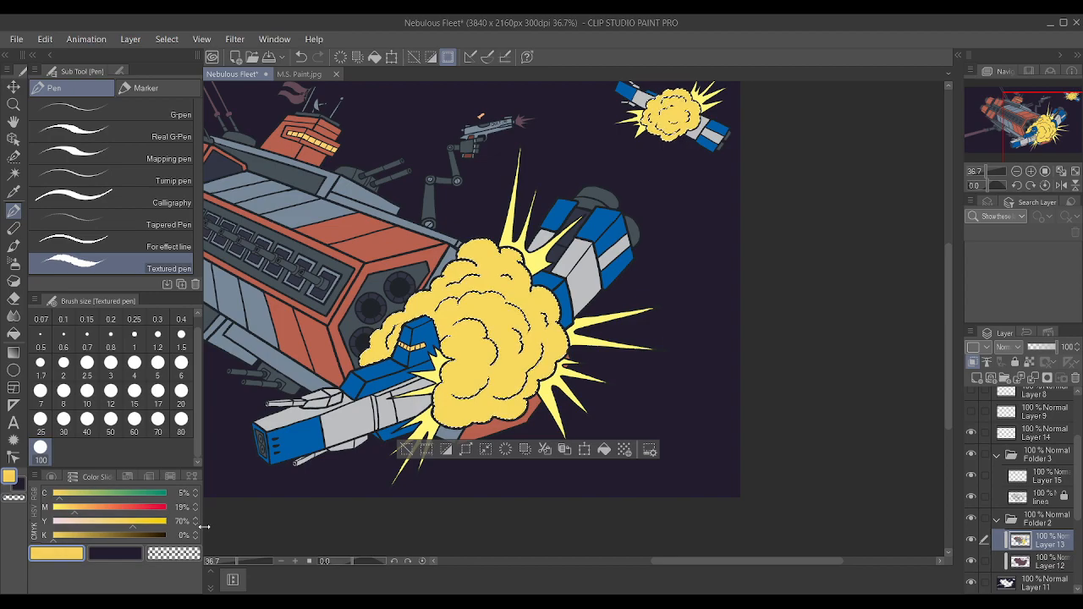
Raise the yellow's magenta to 30%, repaint both explosion clouds with it and deselect.
left_click(196, 505)
left_click(196, 505)
mouse_move(423, 390)
left_mouse_down()
mouse_move(457, 378)
mouse_move(481, 243)
mouse_move(744, 110)
left_mouse_up()
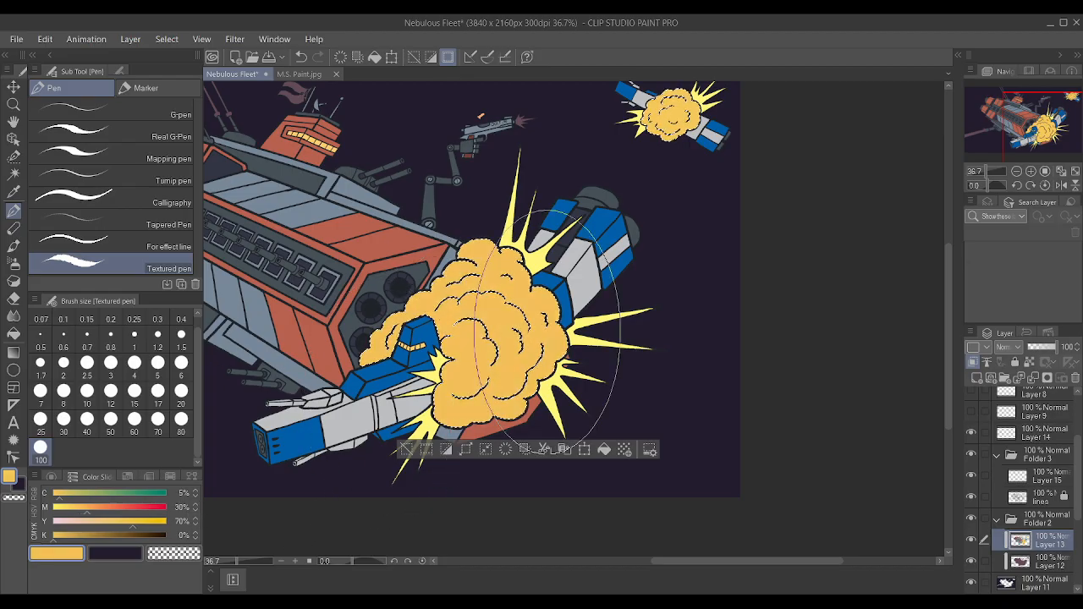
scroll(787, 169, "down", 4)
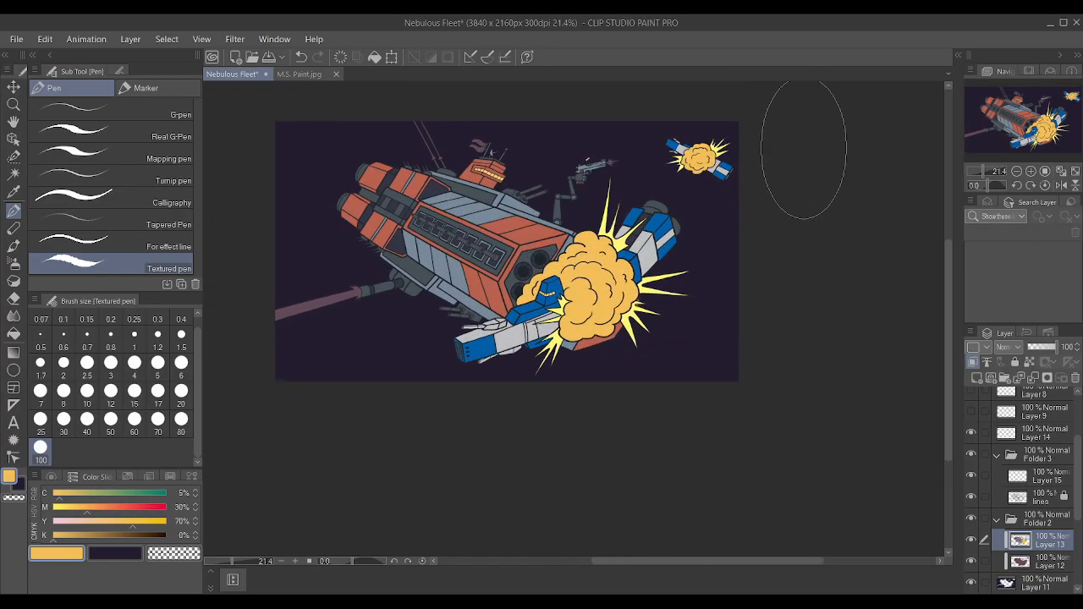
scroll(804, 149, "up", 6)
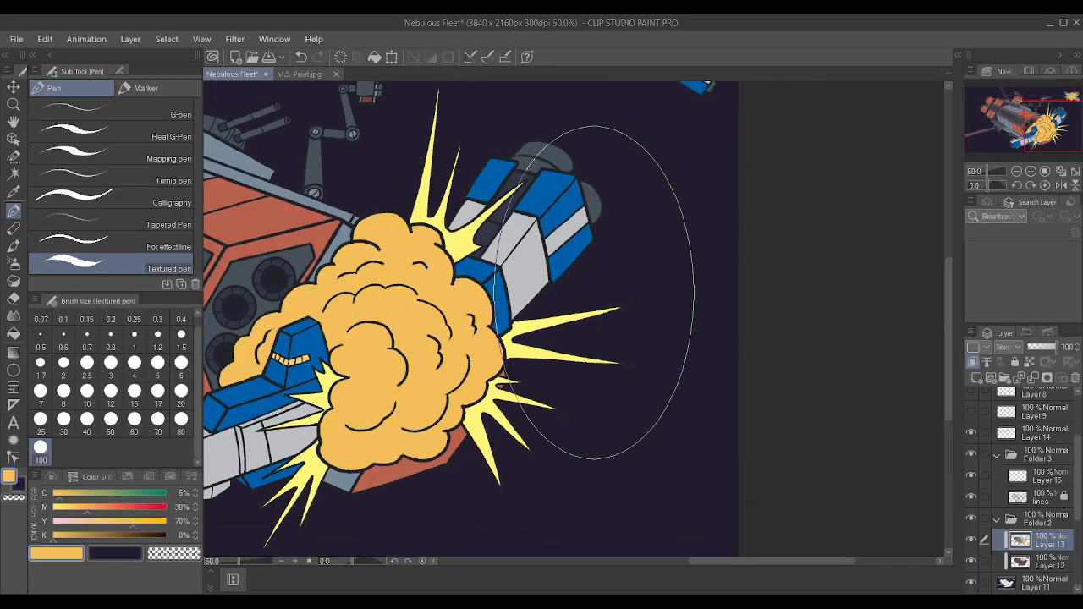
Mix an orange of cyan 8%, magenta 64%, yellow 71%, and turn off clipping on Layer 12 before returning to Layer 13.
scroll(412, 341, "up", 1)
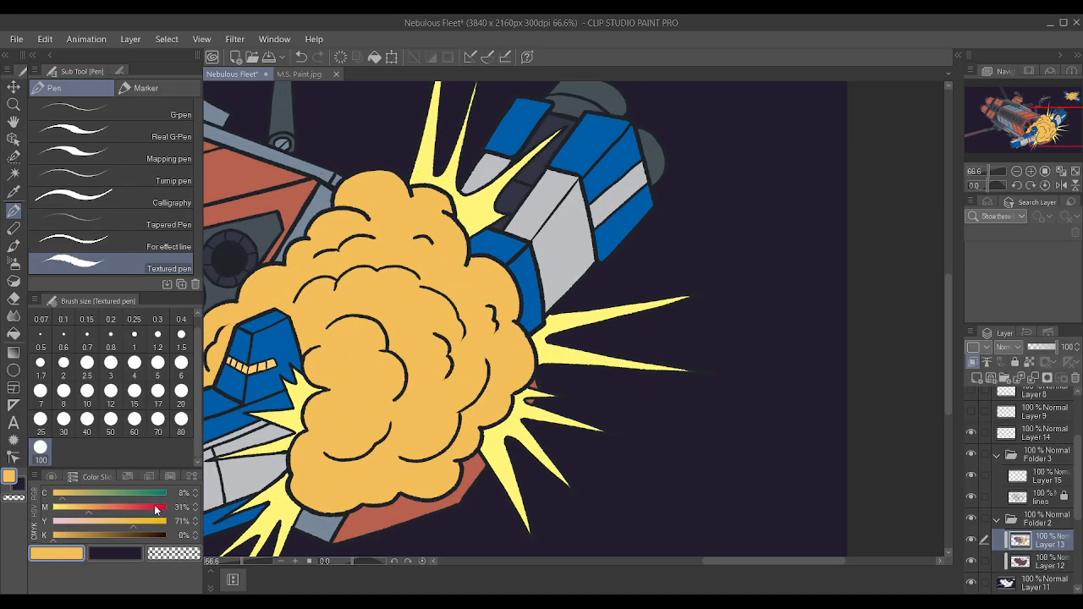
left_click(113, 509)
left_click_drag(114, 510, 126, 509)
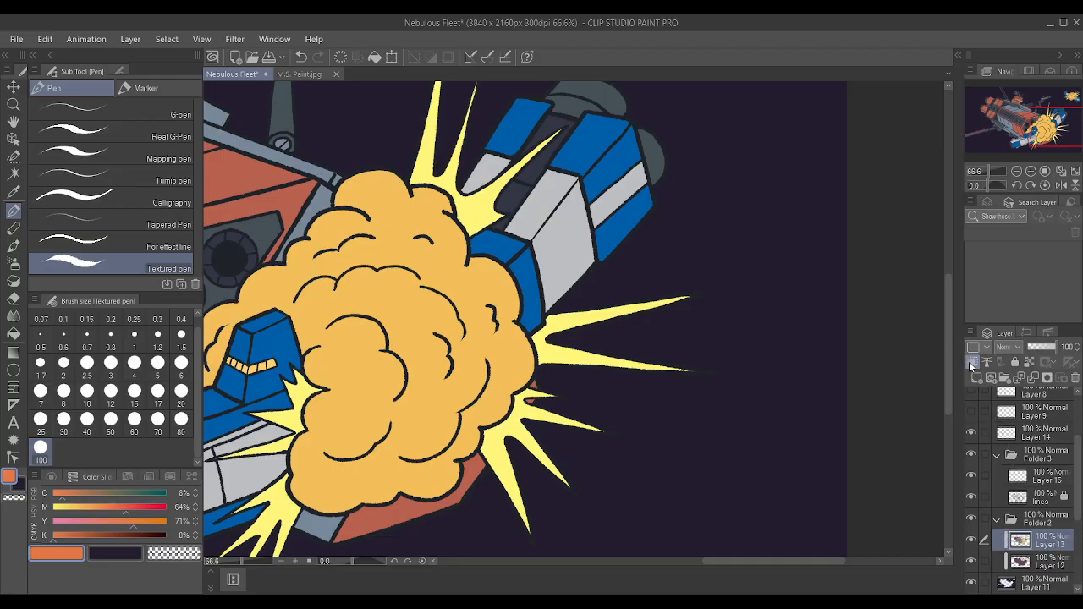
left_click(1020, 563)
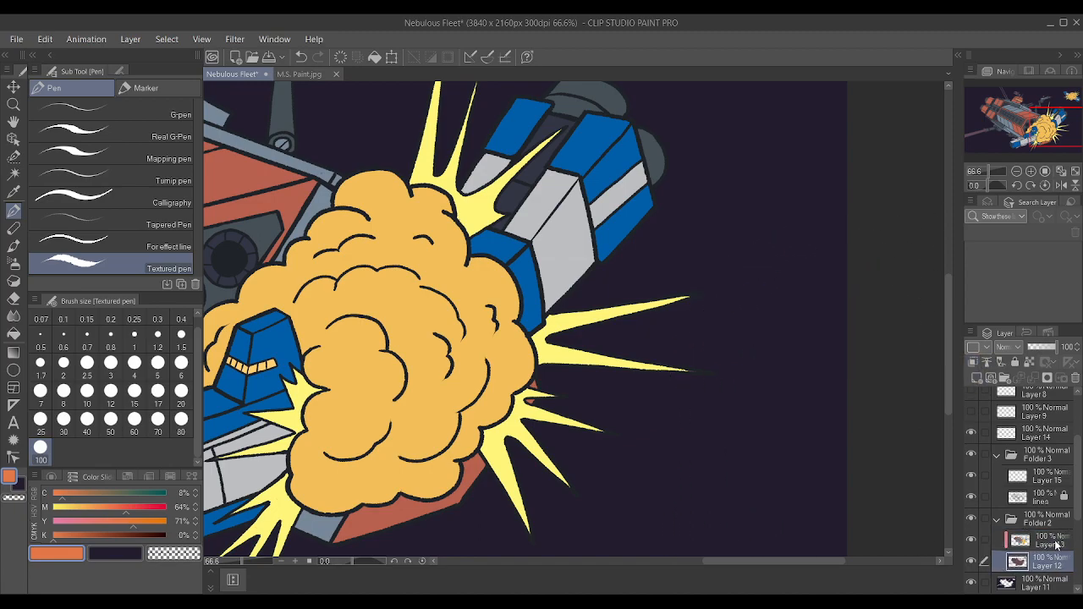
left_click(1055, 542)
Try an orange patch in the middle of the large explosion cloud at brush size 10 and undo it.
key("[")
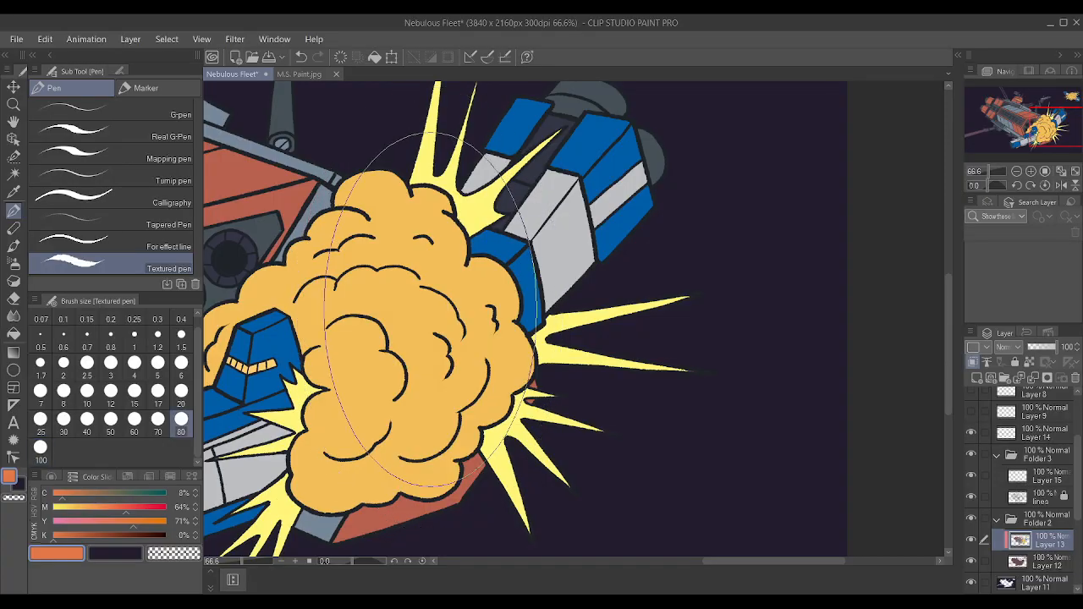
key("[")
key("[")
key("[")
key("[")
key("[")
key("[")
key("[")
key("[")
key("[")
key("[")
key("[")
mouse_move(380, 337)
left_mouse_down()
mouse_move(403, 345)
mouse_move(396, 337)
left_mouse_up()
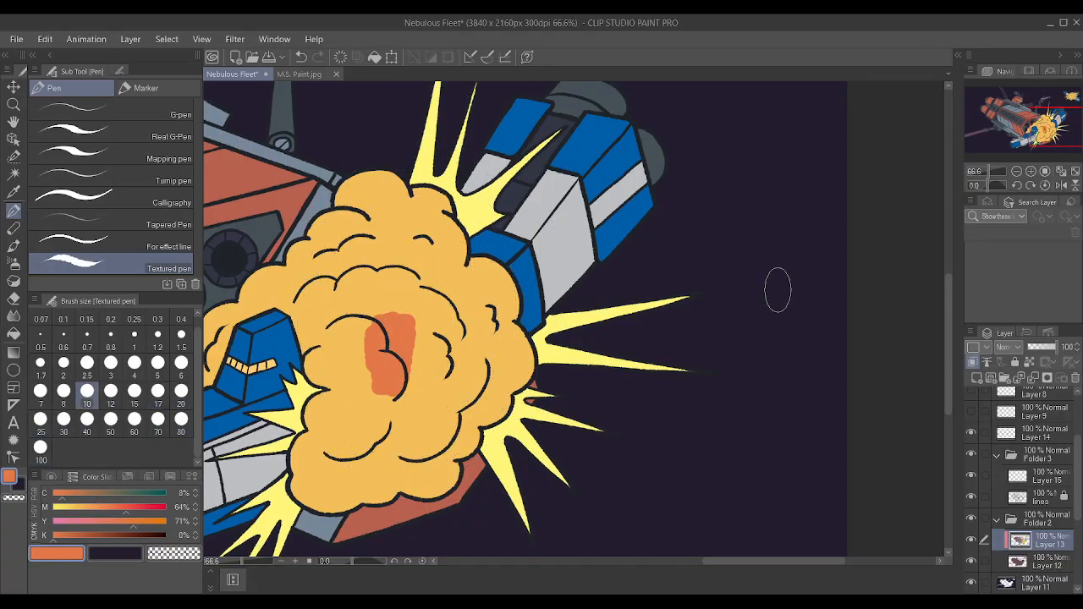
key("ctrl+z")
Clip Layer 15 to the lines layer below and paint the central inner lines of the large explosion cloud orange at brush size 10.
left_click(1035, 490)
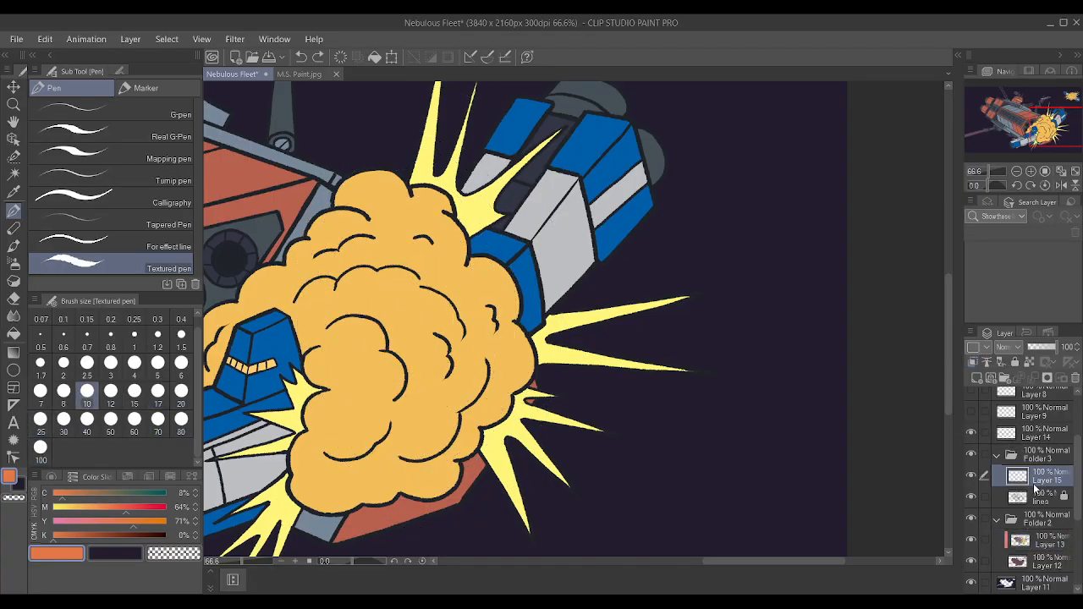
left_click(972, 361)
mouse_move(386, 326)
left_mouse_down()
mouse_move(396, 398)
mouse_move(337, 322)
left_mouse_up()
left_click_drag(435, 333, 448, 374)
left_click_drag(457, 317, 454, 339)
mouse_move(390, 427)
left_mouse_down()
mouse_move(331, 461)
mouse_move(448, 415)
mouse_move(491, 321)
mouse_move(364, 274)
mouse_move(453, 309)
left_mouse_up()
Raise the orange's magenta to 80% and recolour the large explosion cloud's inner lines with it, including the short arcs near its upper edge.
left_click_drag(126, 511, 144, 511)
mouse_move(325, 325)
left_mouse_down()
mouse_move(343, 318)
mouse_move(389, 364)
mouse_move(395, 400)
left_mouse_up()
left_click_drag(391, 423, 325, 455)
mouse_move(399, 458)
left_mouse_down()
mouse_move(455, 426)
mouse_move(489, 361)
left_mouse_up()
left_click_drag(464, 336, 421, 287)
mouse_move(420, 278)
left_mouse_down()
mouse_move(450, 316)
mouse_move(450, 293)
mouse_move(329, 288)
left_mouse_up()
left_click_drag(410, 237, 422, 233)
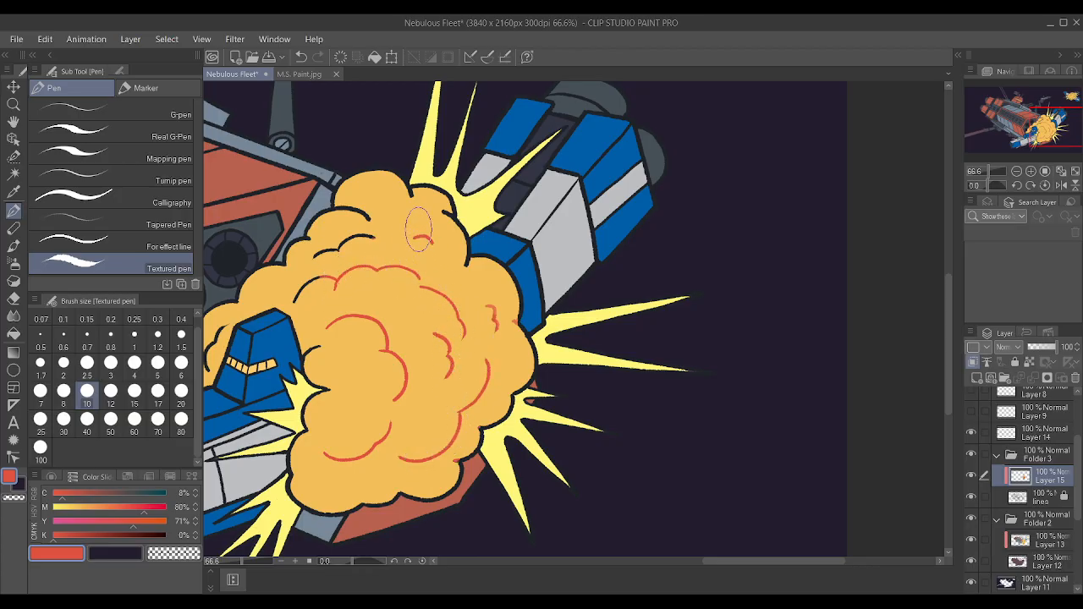
mouse_move(319, 276)
left_mouse_down()
mouse_move(360, 257)
mouse_move(323, 259)
mouse_move(381, 238)
left_mouse_up()
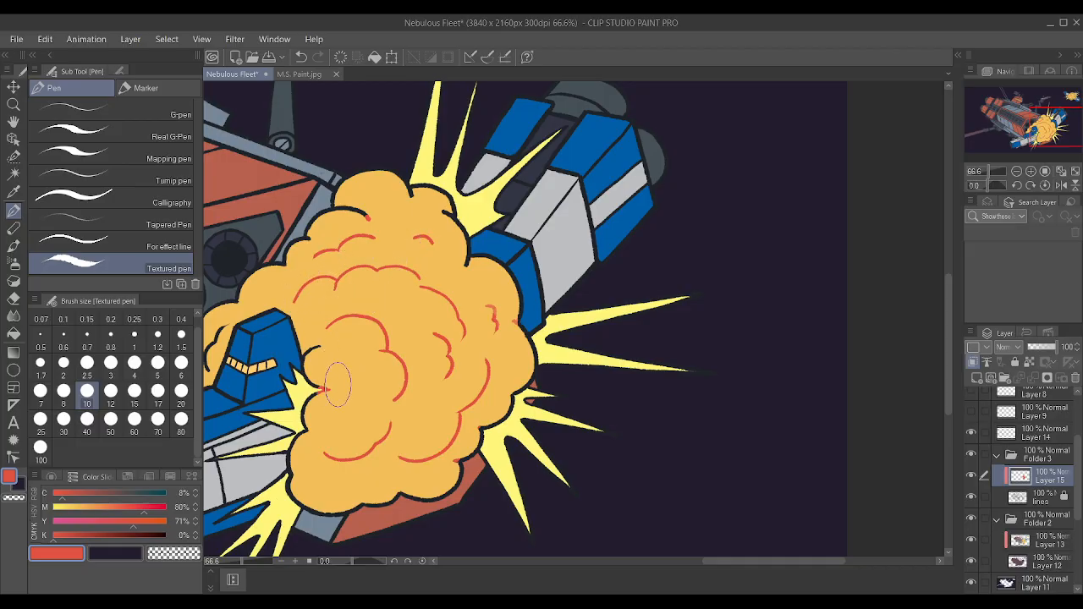
left_click_drag(509, 316, 508, 326)
Reduce the brush size to 2.5 and recolour the inner end of the outline curling into the large cloud's upper part.
scroll(507, 327, "down", 1)
scroll(461, 373, "up", 1)
scroll(449, 367, "down", 1)
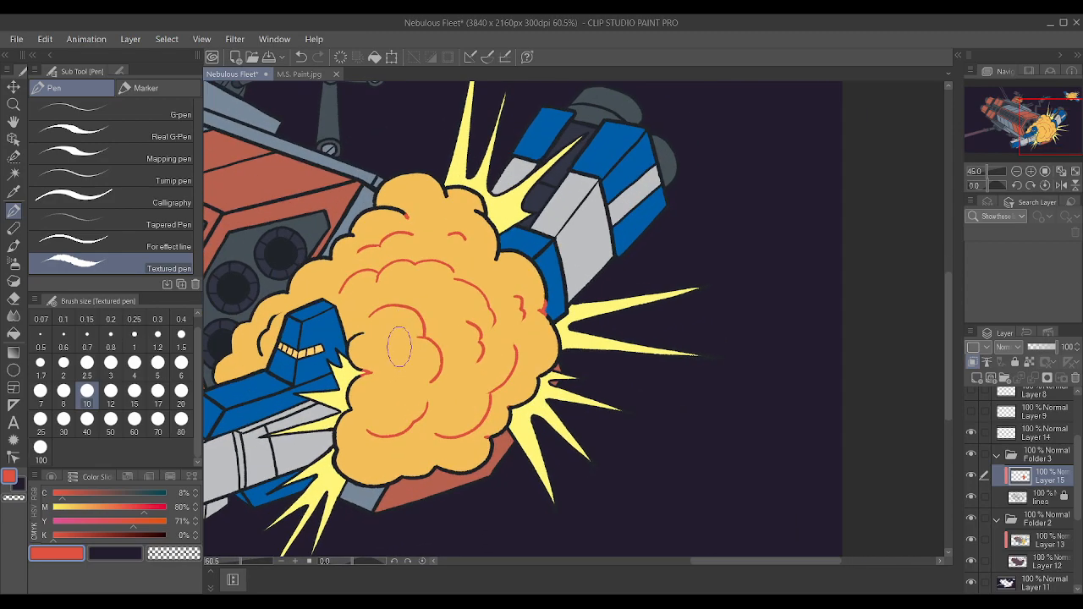
scroll(407, 319, "up", 1)
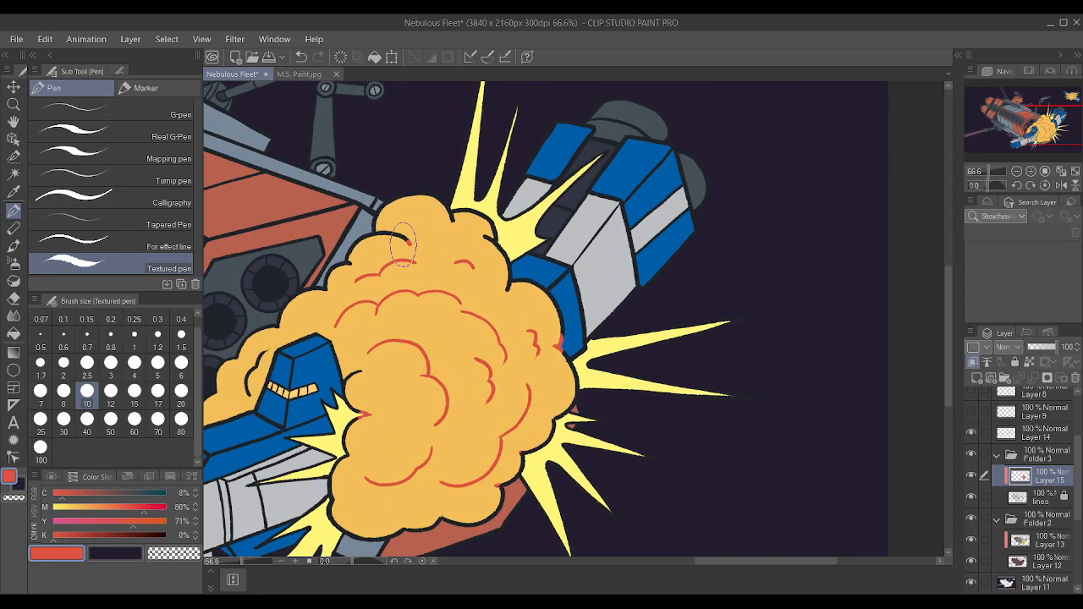
key("bracketleft")
key("bracketleft")
key("bracketleft")
key("bracketleft")
key("bracketleft")
key("bracketleft")
key("bracketleft")
key("bracketleft")
key("bracketleft")
key("bracketleft")
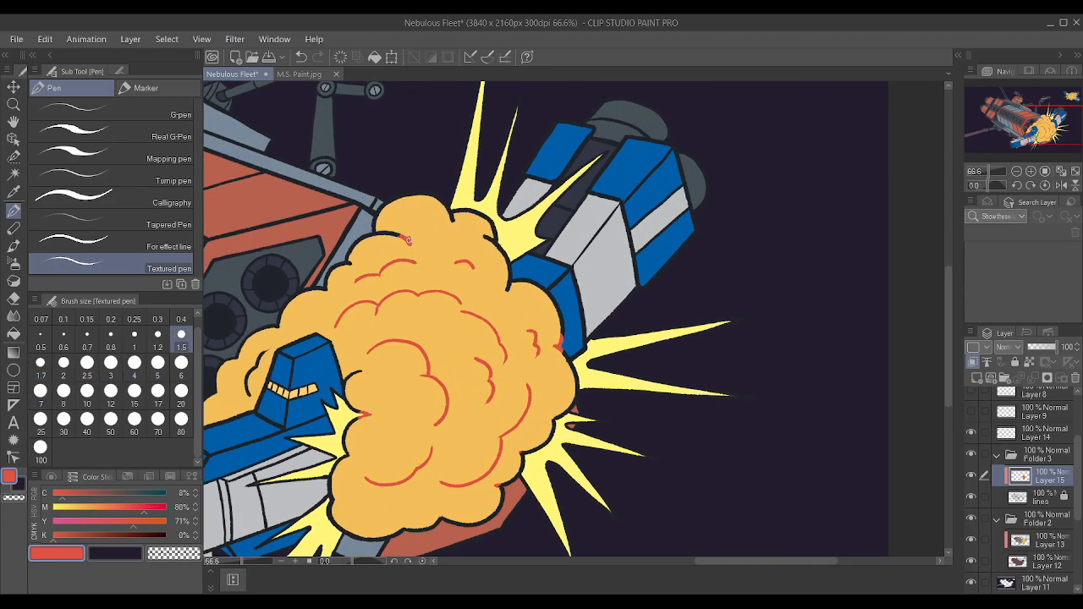
key("bracketright")
key("bracketright")
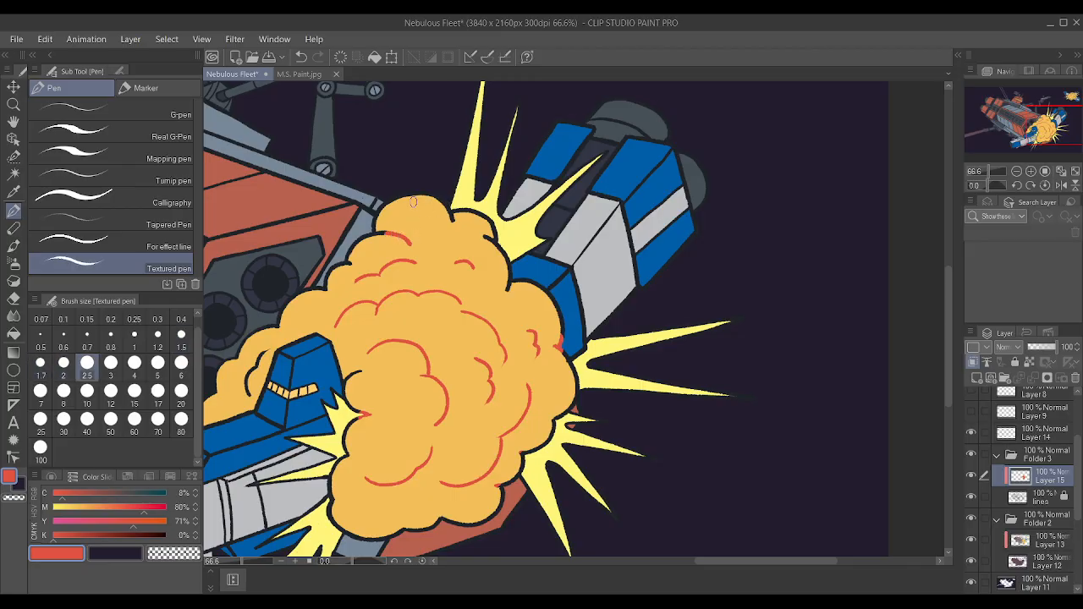
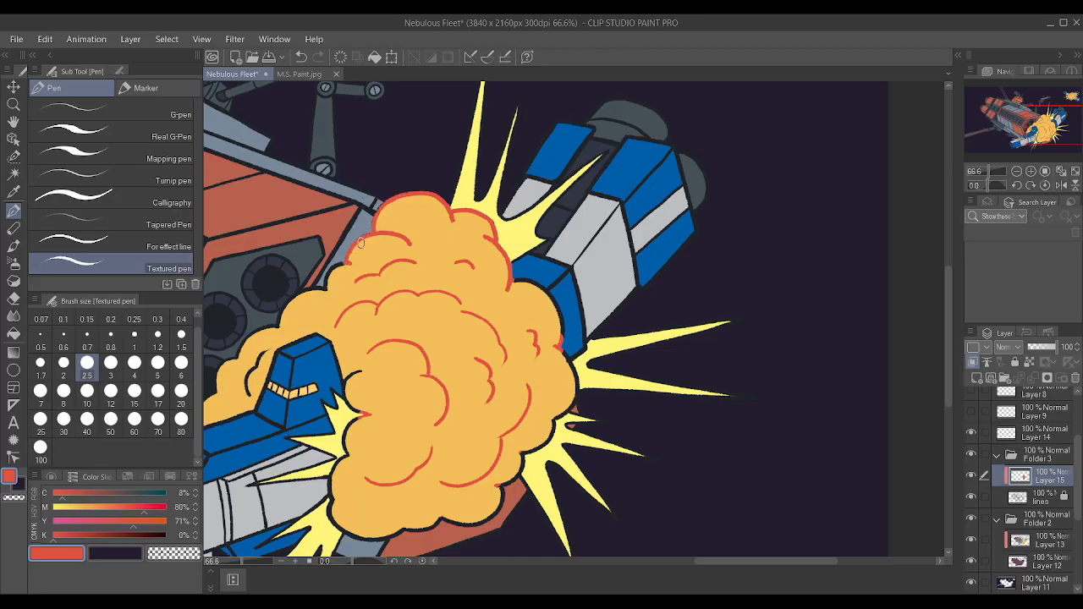
Trace the black outline of the explosion's upper-left lobes in red with the size 2.5 Textured pen, beside the round thrusters.
scroll(370, 239, "down", 5)
scroll(343, 272, "up", 9)
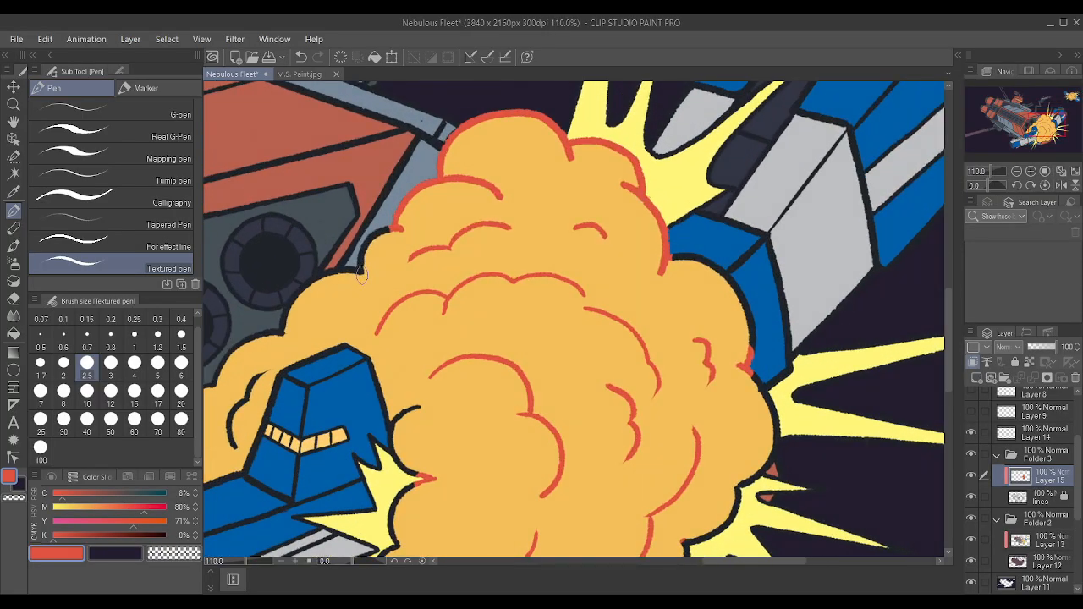
mouse_move(362, 275)
left_mouse_down()
mouse_move(363, 251)
mouse_move(390, 229)
mouse_move(365, 254)
left_mouse_up()
left_click_drag(302, 289, 358, 267)
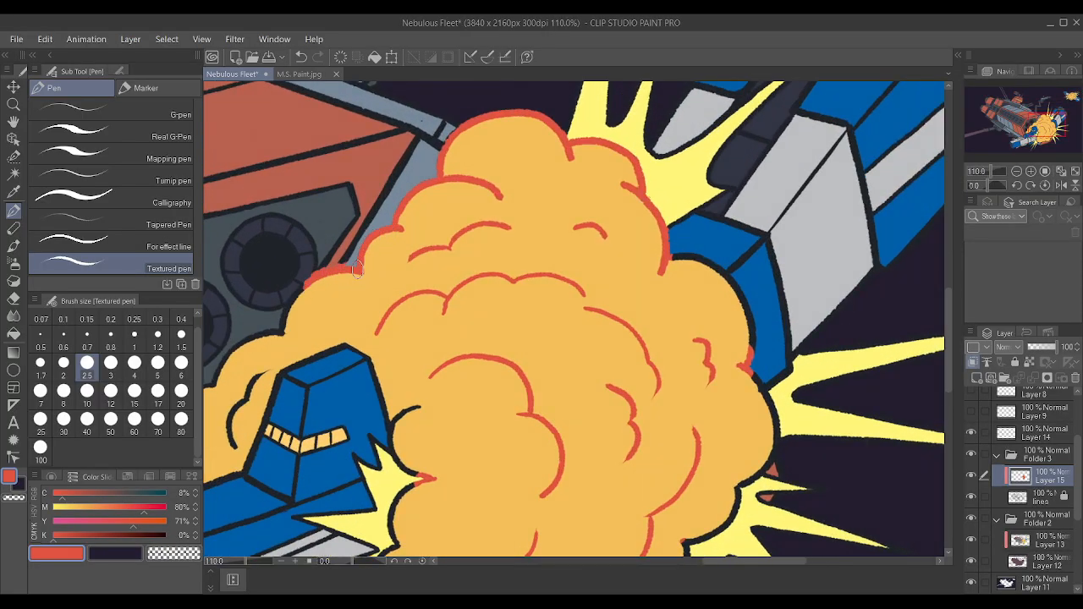
left_click_drag(287, 317, 329, 283)
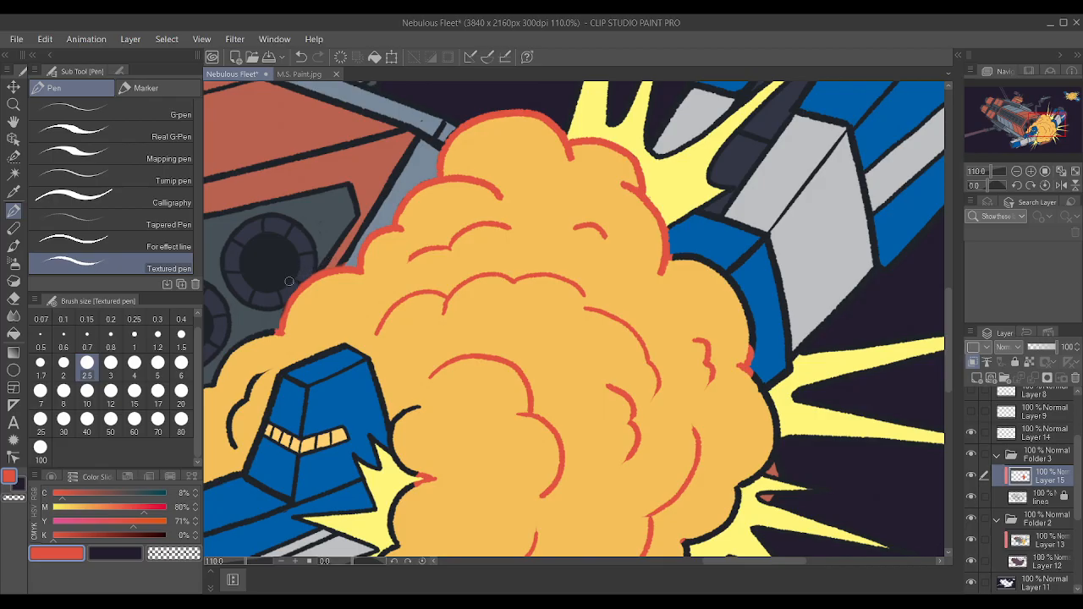
Reduce the pen size to 0.7 and start the red outline on the next lobe down, left of the blue tower.
scroll(273, 317, "up", 4)
key("bracketleft")
key("bracketleft")
key("bracketleft")
key("bracketleft")
key("bracketleft")
key("bracketleft")
key("bracketleft")
key("bracketleft")
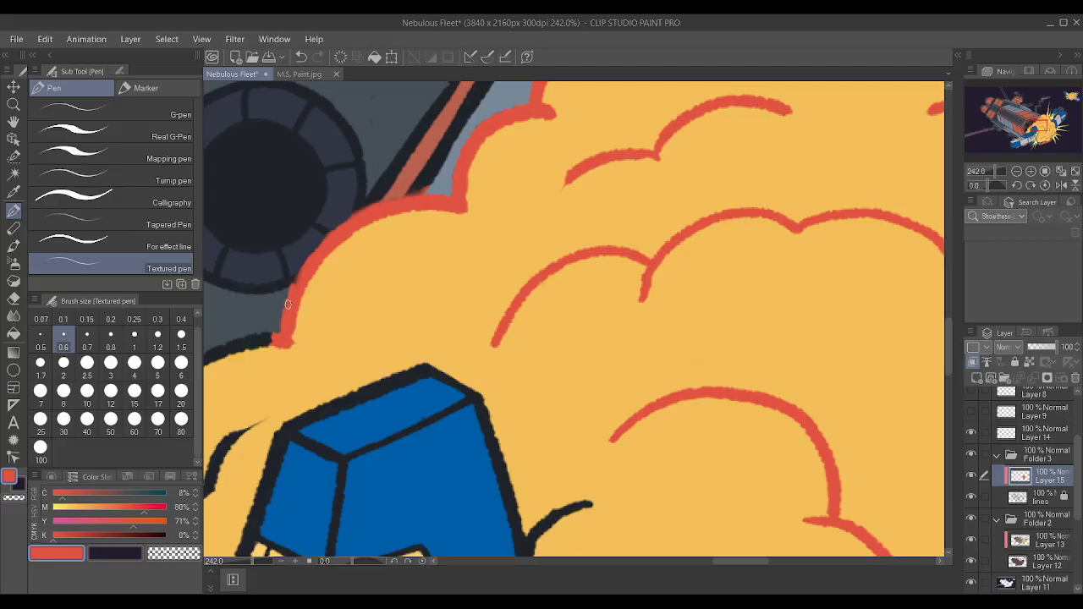
key("bracketright")
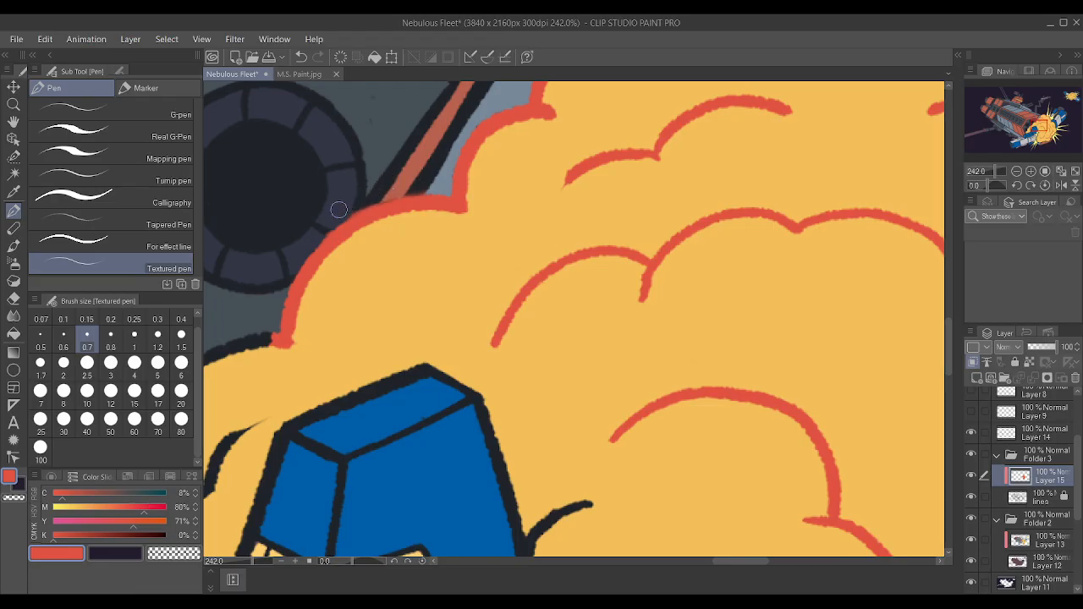
scroll(472, 112, "down", 8)
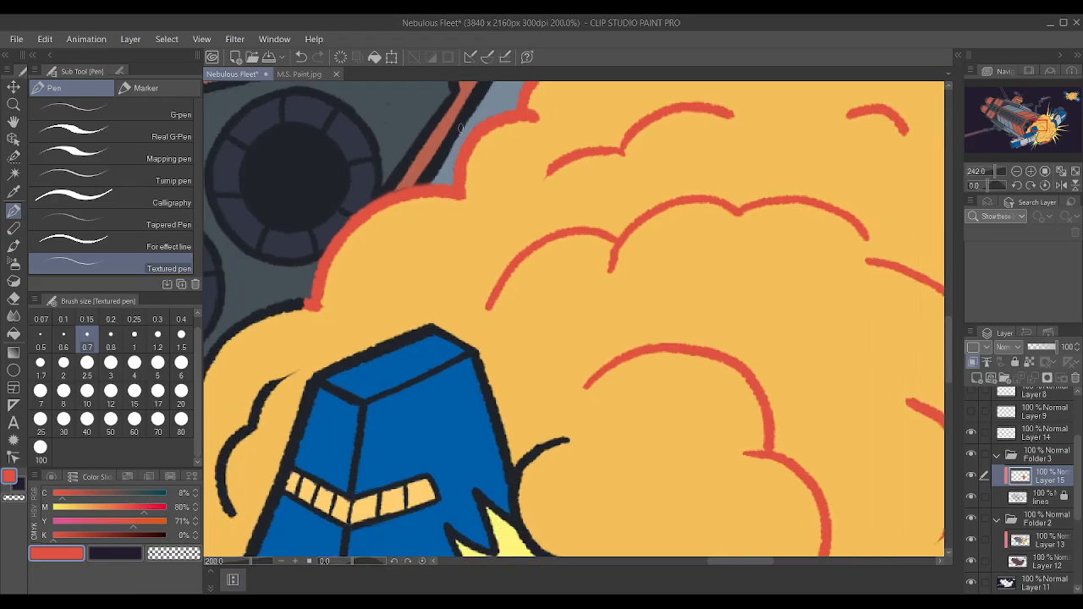
scroll(359, 232, "up", 5)
scroll(304, 289, "up", 2)
left_click_drag(302, 296, 333, 237)
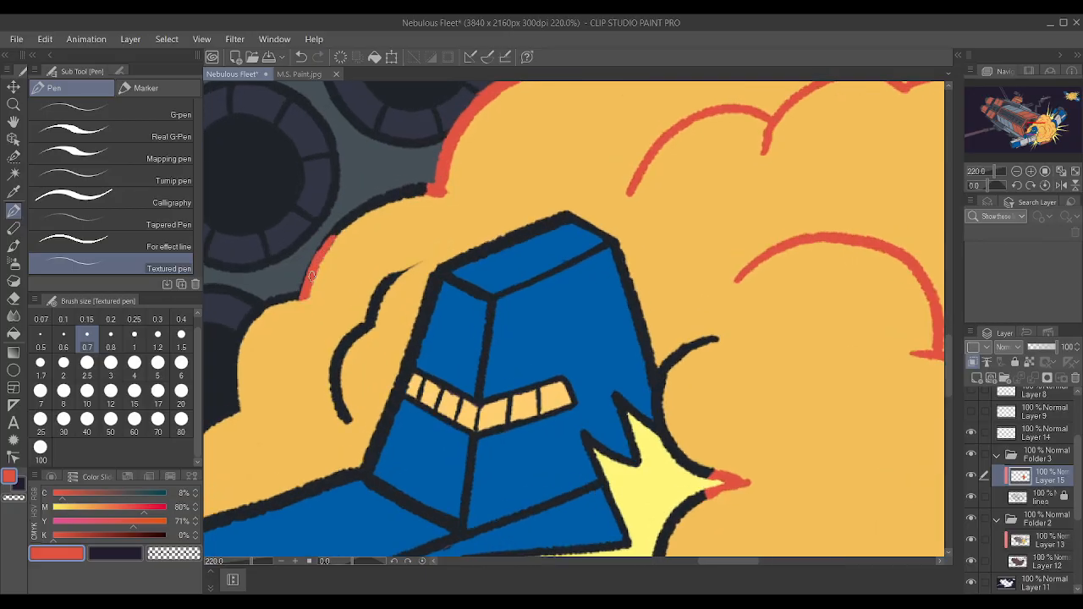
Set the pen size to 1.5, complete that lobe's red outline, and recolor the black inner crease beside the blue tower.
key("bracketright")
key("bracketright")
key("bracketright")
key("bracketright")
mouse_move(303, 295)
left_mouse_down()
mouse_move(377, 189)
mouse_move(448, 186)
left_mouse_up()
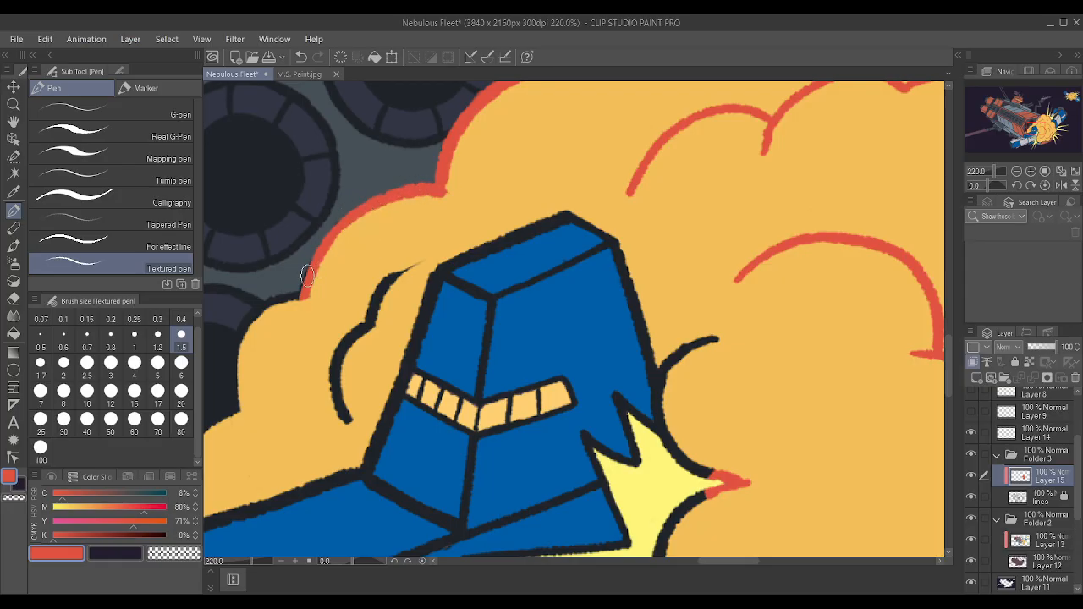
left_click_drag(289, 292, 286, 299)
mouse_move(359, 330)
left_mouse_down()
mouse_move(381, 290)
mouse_move(408, 270)
left_mouse_up()
mouse_move(359, 330)
left_mouse_down()
mouse_move(337, 369)
mouse_move(343, 417)
left_mouse_up()
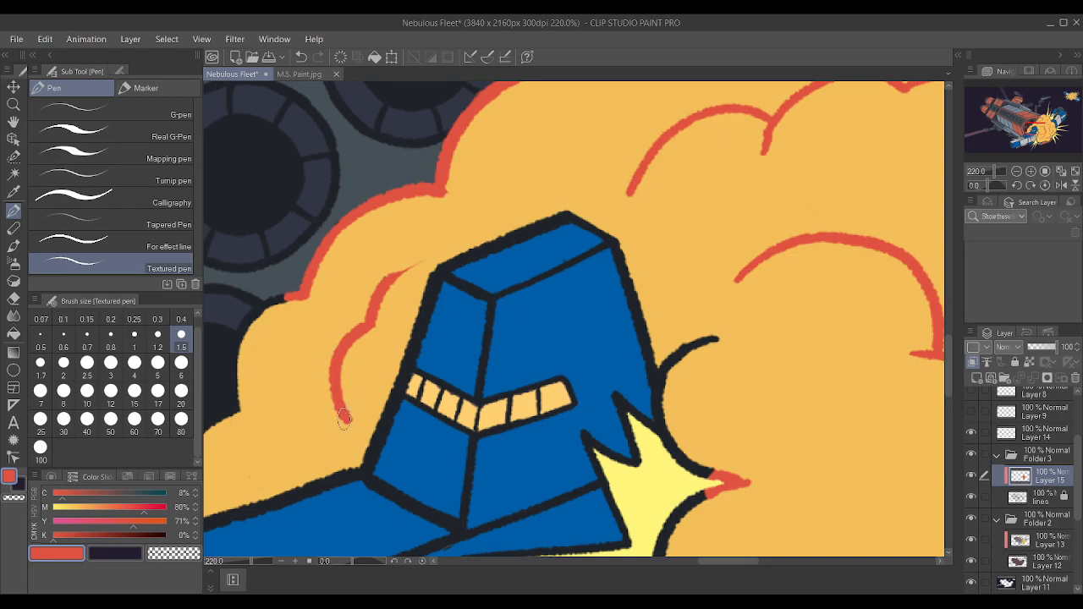
Trace the remaining black outline of the explosion's lower-left lobes in red down to the blue hull.
scroll(436, 261, "down", 9)
scroll(348, 331, "up", 6)
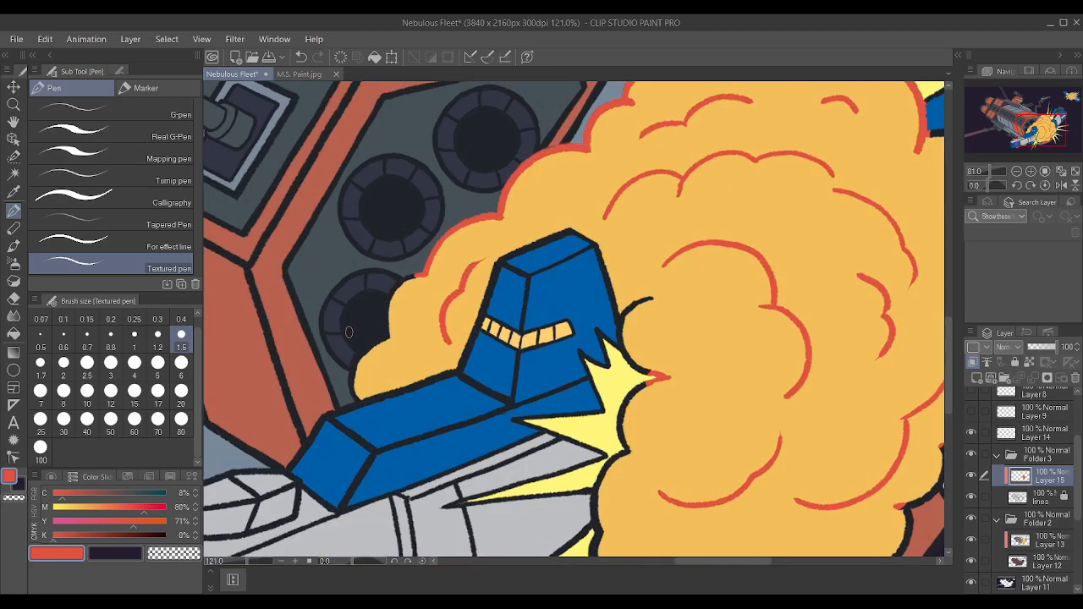
scroll(358, 413, "up", 2)
mouse_move(349, 412)
left_mouse_down()
mouse_move(349, 382)
mouse_move(377, 349)
mouse_move(345, 378)
mouse_move(380, 335)
mouse_move(409, 321)
mouse_move(399, 326)
mouse_move(403, 309)
mouse_move(378, 334)
mouse_move(410, 307)
mouse_move(404, 269)
mouse_move(404, 302)
mouse_move(449, 226)
mouse_move(402, 268)
mouse_move(447, 212)
left_mouse_up()
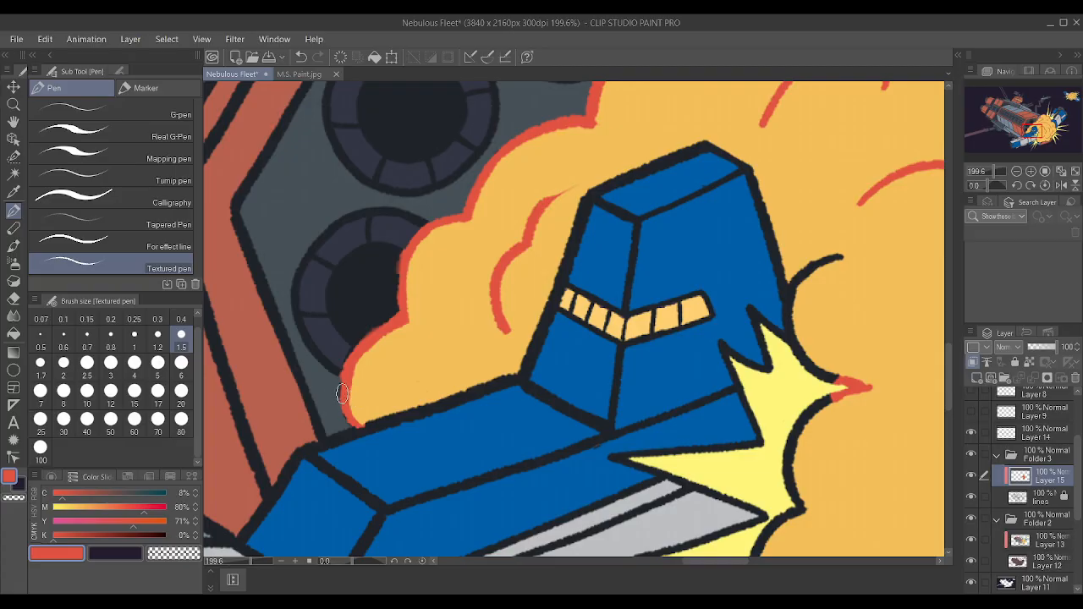
Refine the edges of the red outline on the lower-left lobes with the pen at size 0.7.
key("[")
key("^")
key("[")
key("[")
key("[")
key("[")
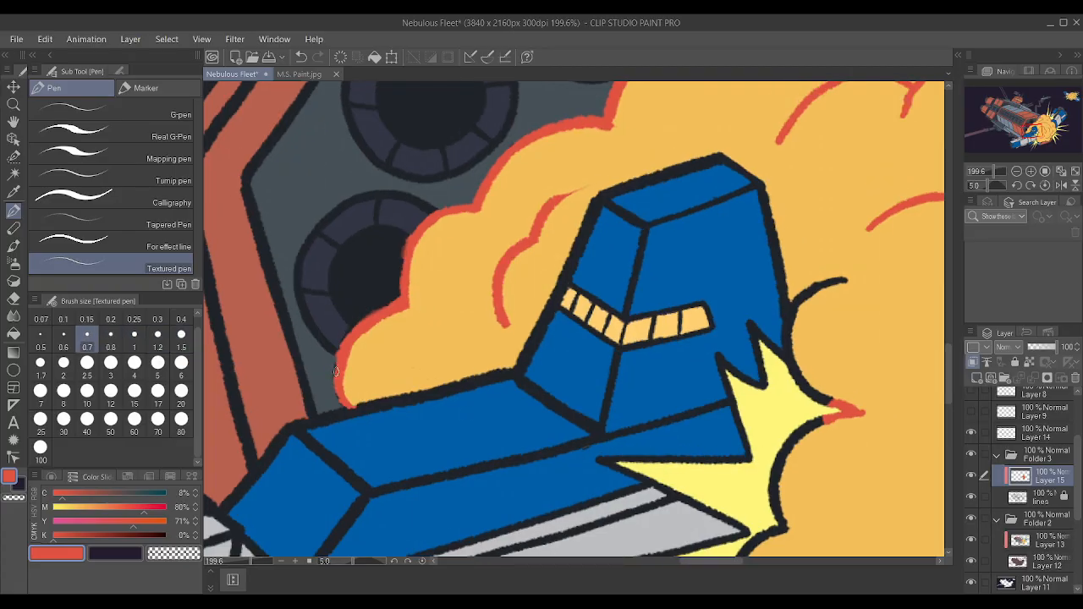
key("]")
scroll(400, 305, "up", 3)
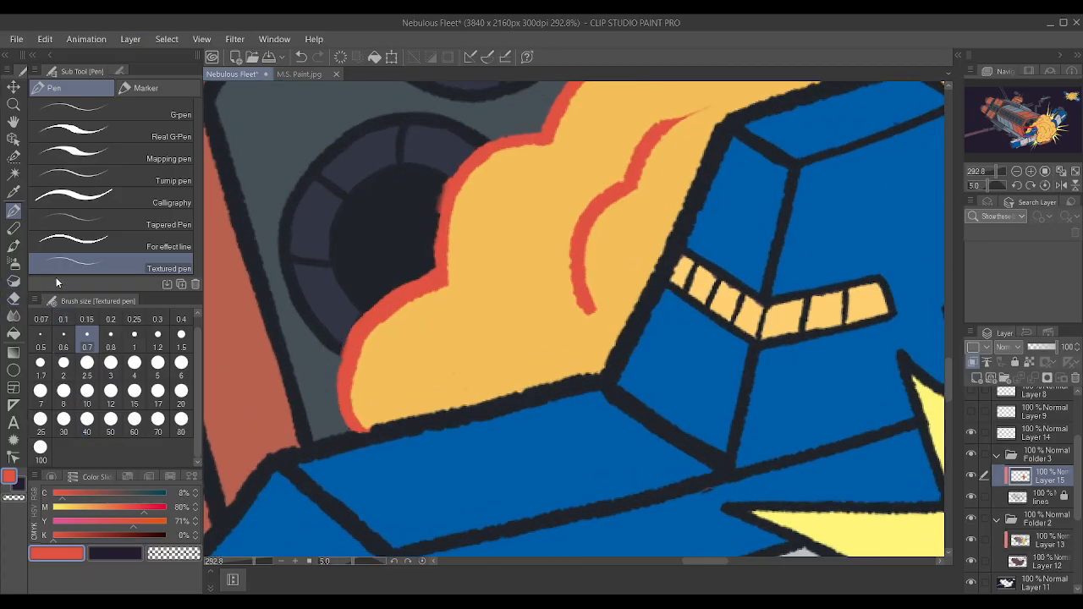
scroll(258, 291, "down", 6)
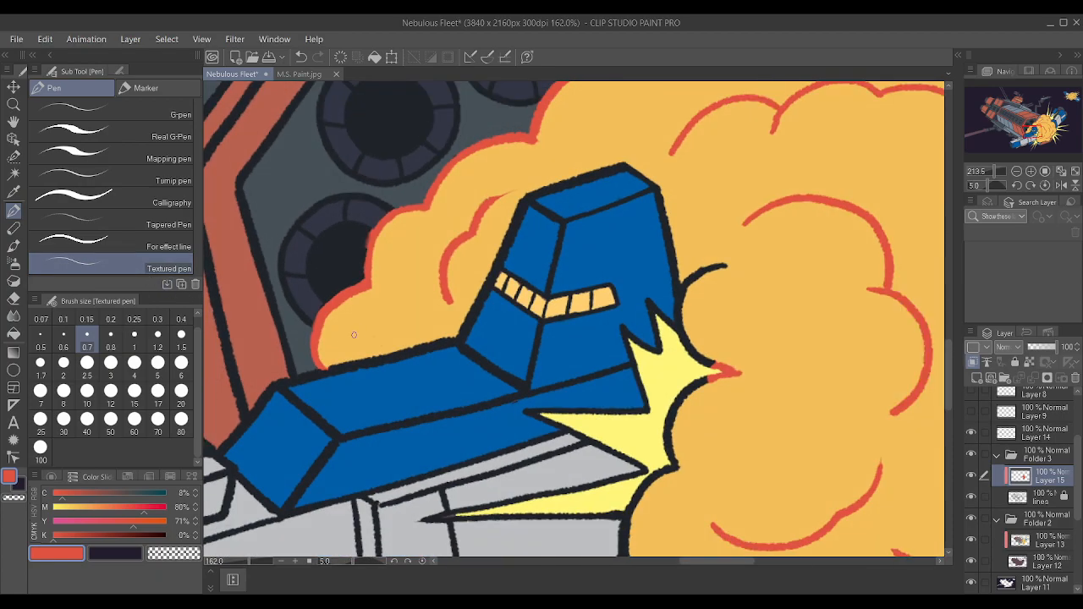
key("minus")
key("minus")
scroll(353, 293, "up", 3)
scroll(353, 293, "up", 1)
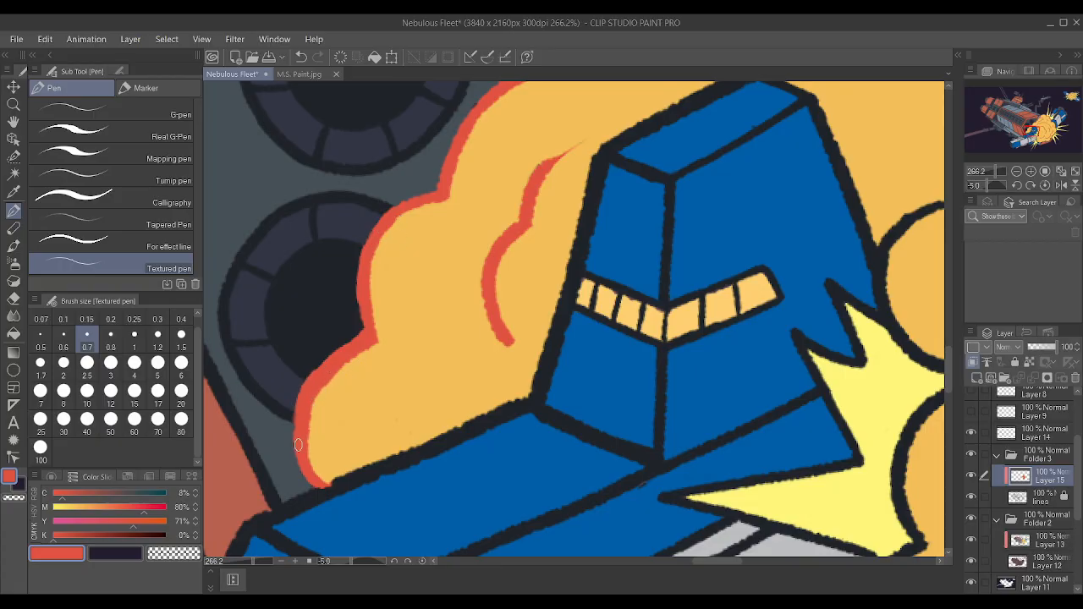
scroll(347, 352, "down", 5)
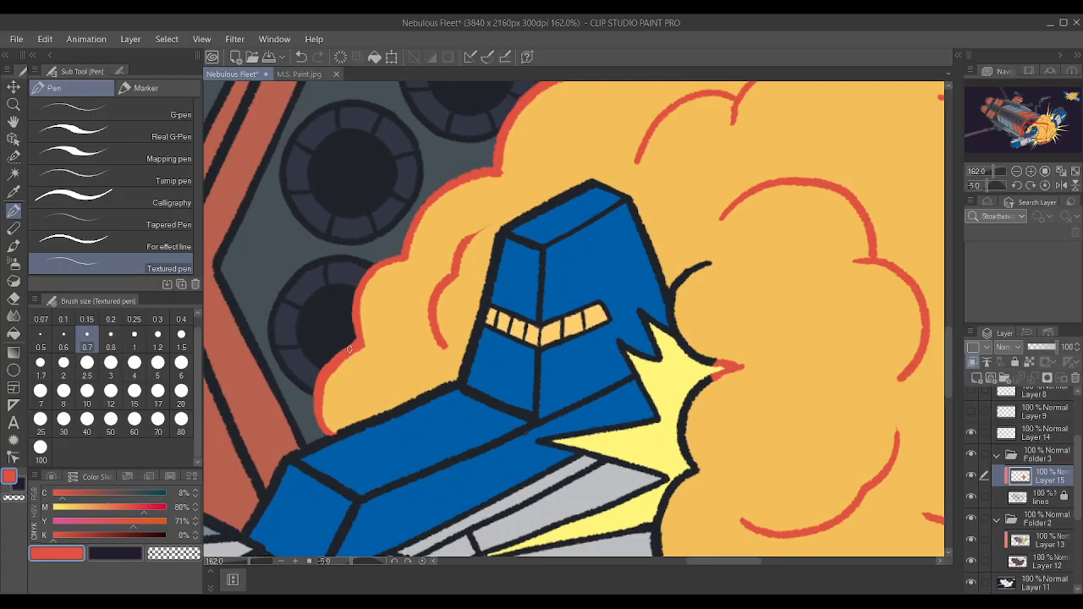
Trace the black outline right of the blue tower in red around the yellow spike tip, using pen size 1.2 for most of it.
scroll(526, 395, "up", 4)
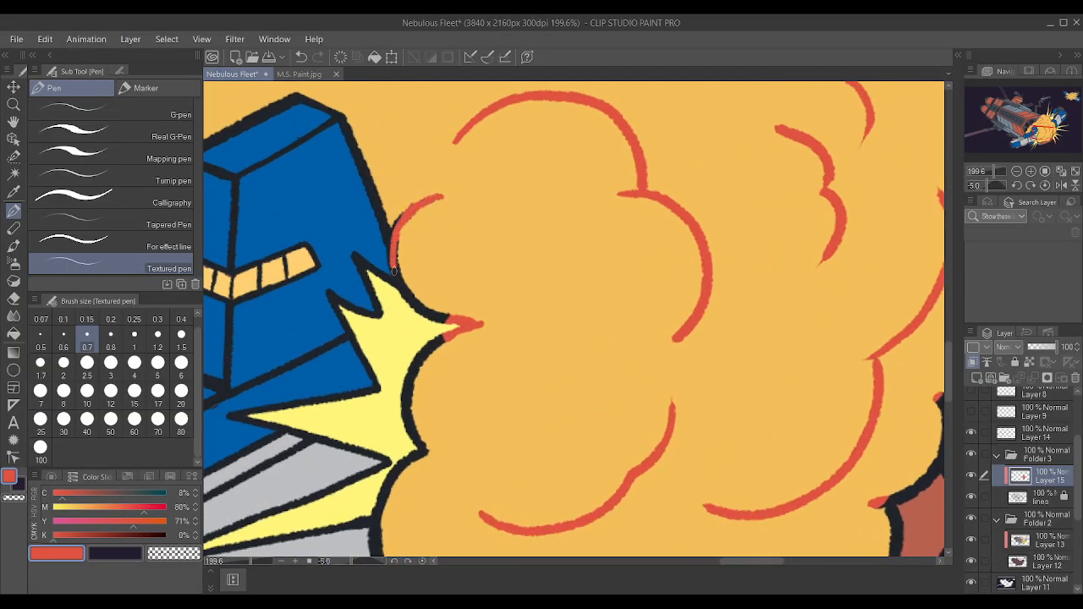
key("bracketright")
key("bracketright")
key("bracketright")
mouse_move(410, 205)
left_mouse_down()
mouse_move(395, 254)
mouse_move(402, 282)
mouse_move(425, 315)
mouse_move(480, 324)
left_mouse_up()
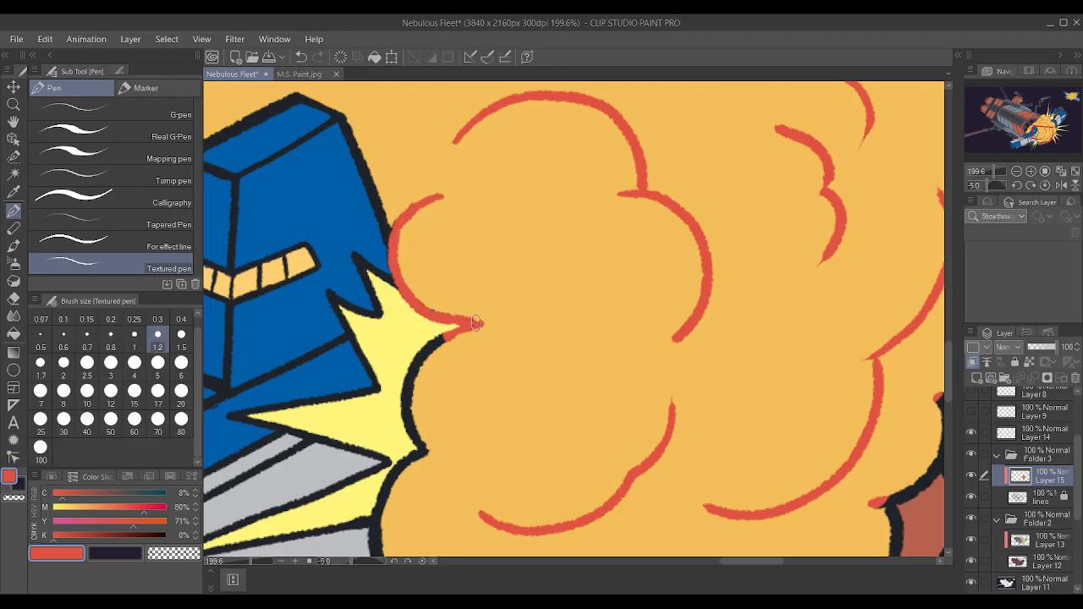
left_click_drag(427, 355, 482, 318)
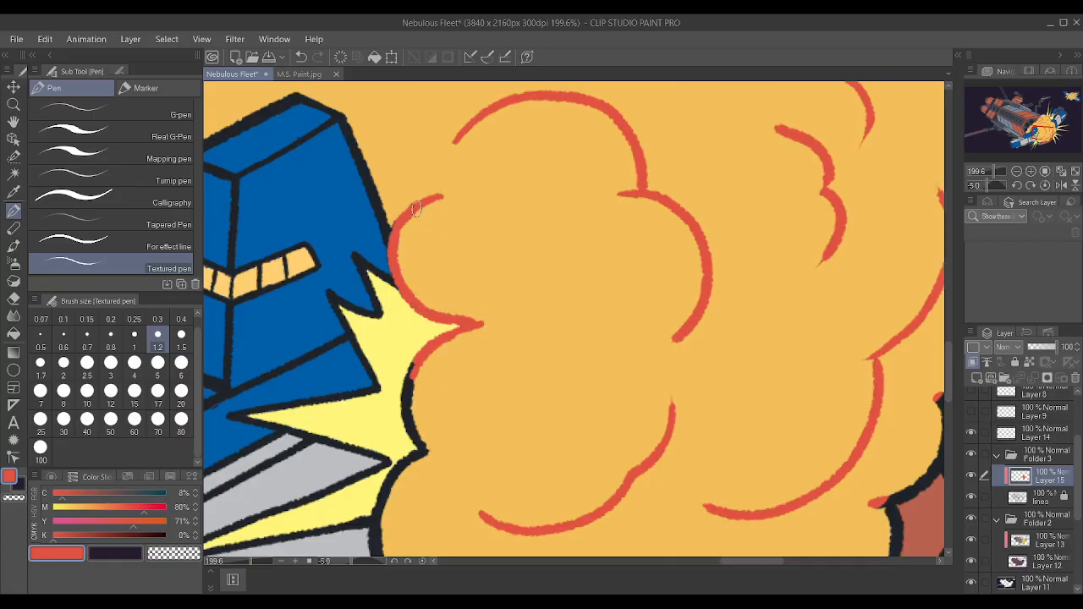
scroll(427, 208, "down", 4)
scroll(414, 306, "up", 3)
left_click_drag(414, 307, 416, 369)
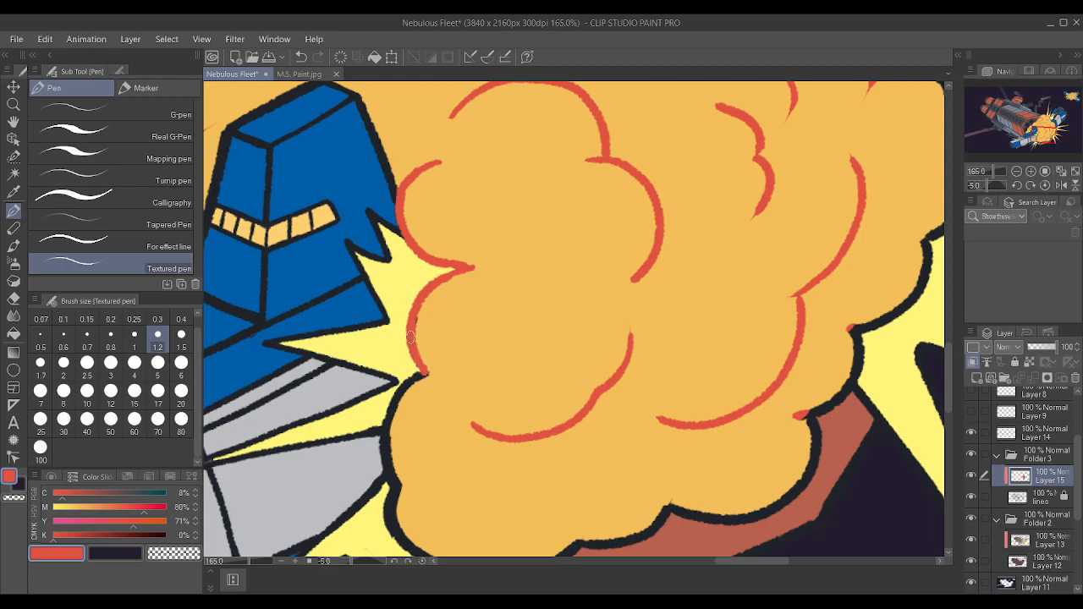
Set the pen size to 2.5 and trace the explosion's bottom outline in red, from the lower yellow burst across the rust-colored hull.
scroll(409, 339, "down", 6)
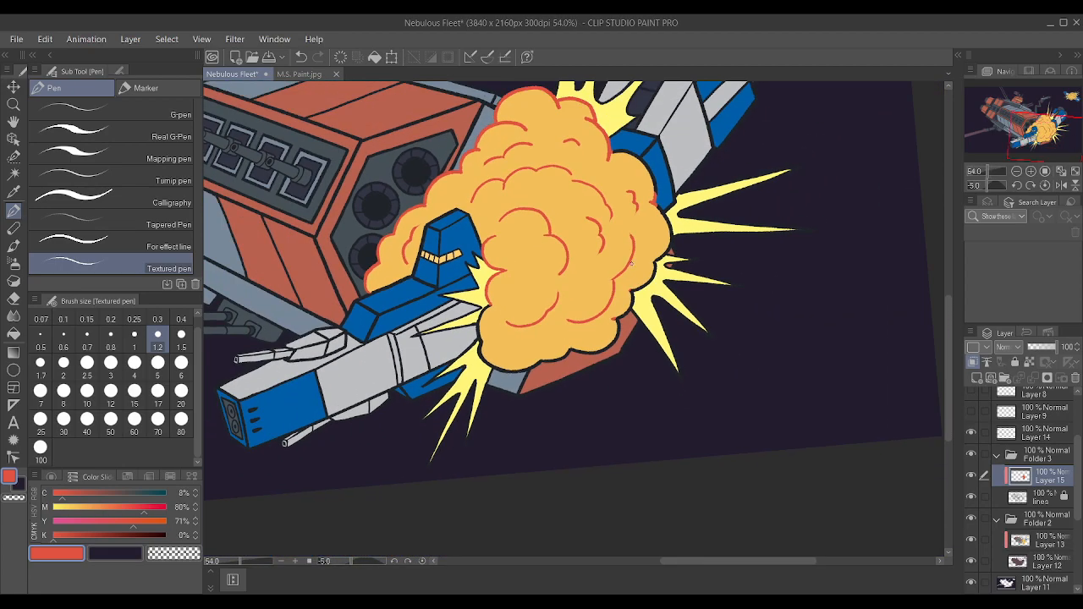
scroll(618, 291, "up", 1)
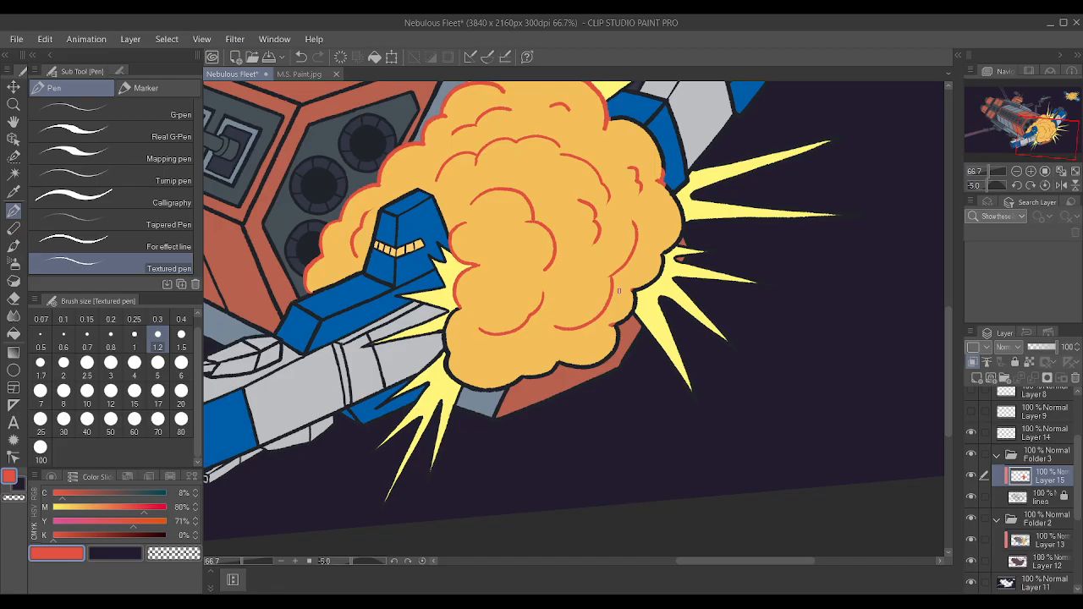
scroll(566, 302, "up", 1)
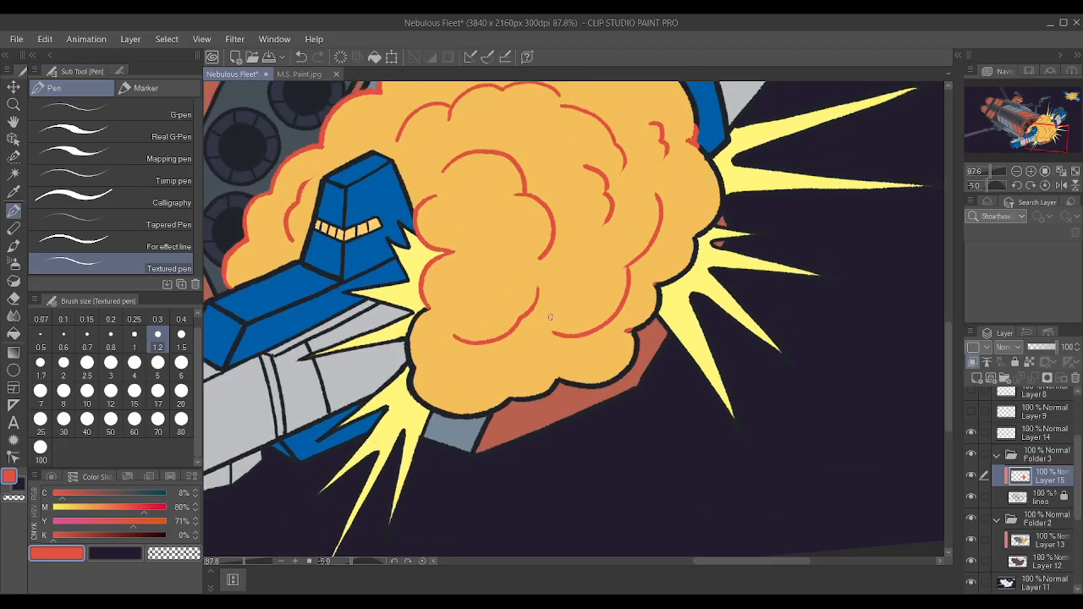
key("bracketright")
key("bracketright")
key("bracketright")
mouse_move(474, 396)
left_mouse_down()
mouse_move(592, 370)
mouse_move(561, 370)
mouse_move(608, 361)
mouse_move(615, 325)
left_mouse_up()
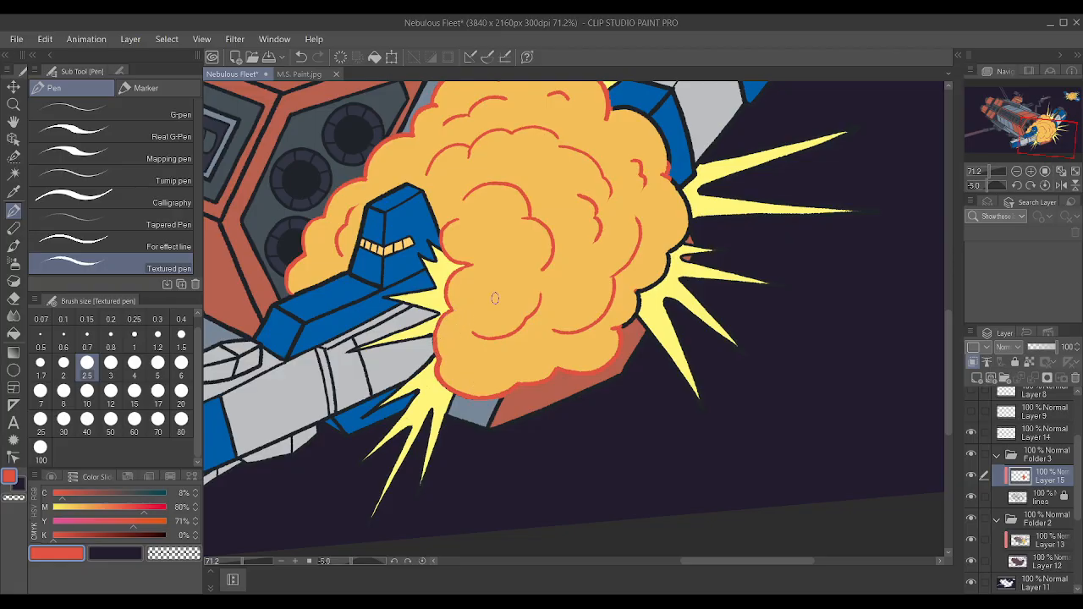
Trace the black outline of the explosion's lower-right lobes in red, up past the small yellow spikes.
scroll(561, 315, "up", 4)
mouse_move(643, 305)
left_mouse_down()
mouse_move(652, 256)
mouse_move(646, 313)
mouse_move(651, 256)
left_mouse_up()
scroll(652, 255, "down", 2)
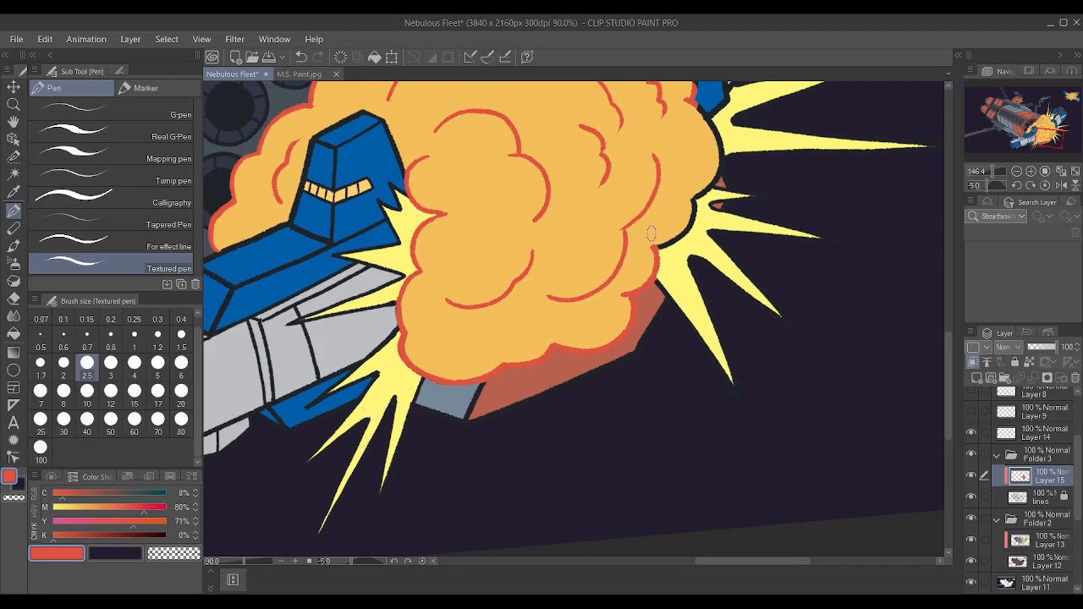
scroll(651, 233, "down", 1)
scroll(644, 245, "up", 3)
mouse_move(588, 275)
left_mouse_down()
mouse_move(588, 224)
mouse_move(639, 167)
left_mouse_up()
scroll(620, 159, "down", 2)
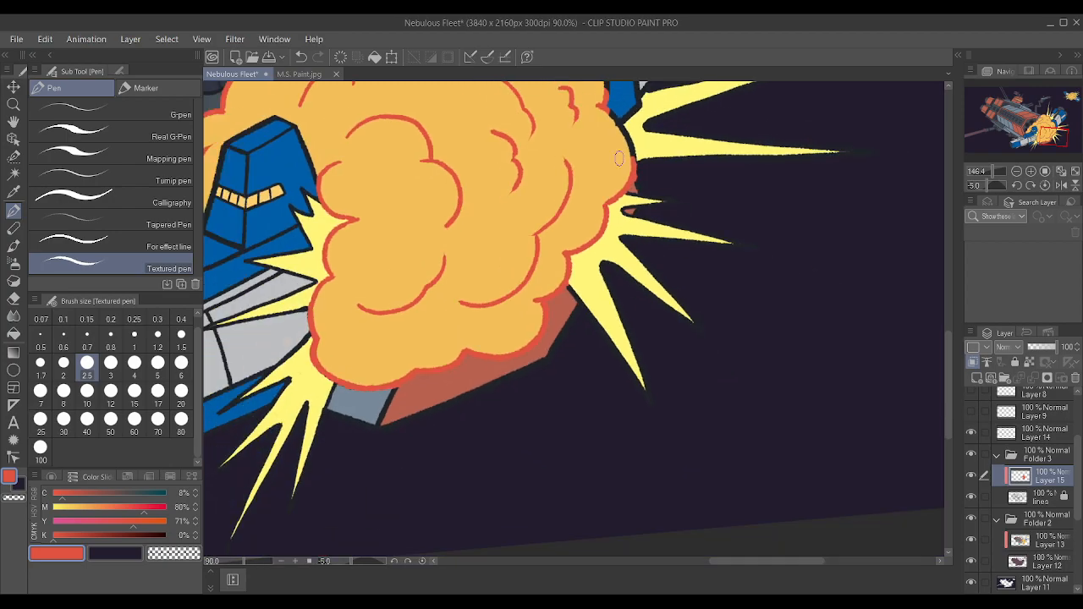
Trace the explosion's right-hand bulge in red beside the large yellow spikes, continuing up along the blue hull panel.
scroll(619, 161, "down", 1)
scroll(622, 178, "up", 3)
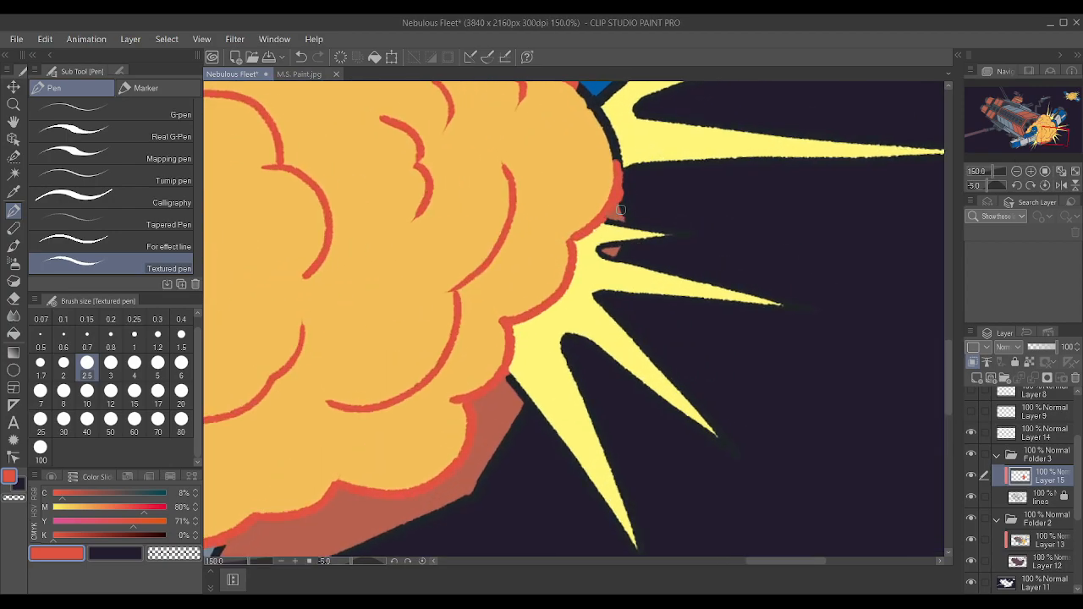
scroll(629, 198, "down", 2)
scroll(584, 195, "up", 4)
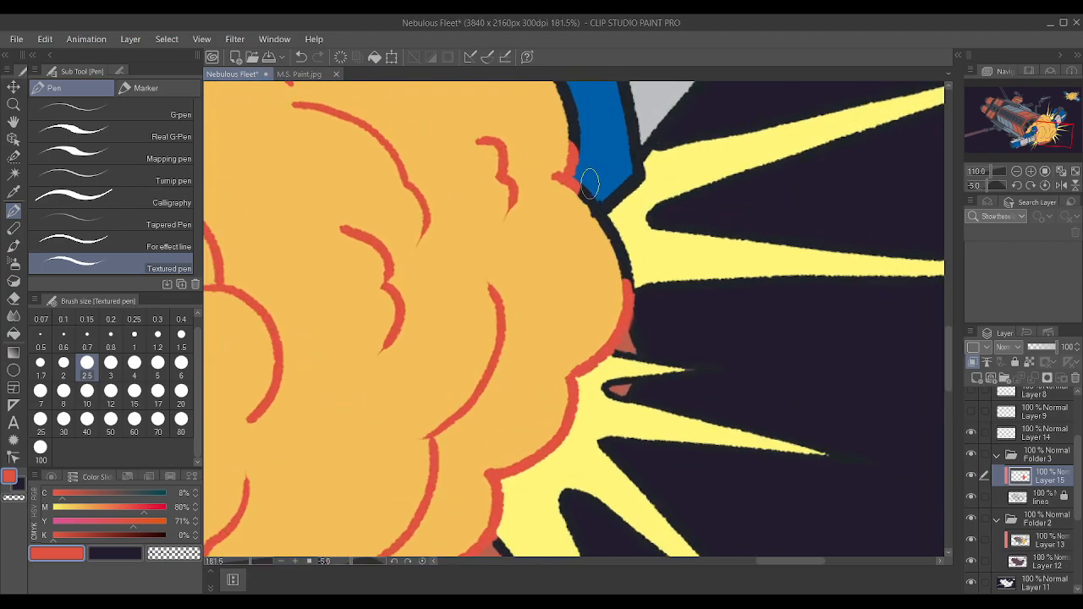
left_click_drag(578, 193, 628, 292)
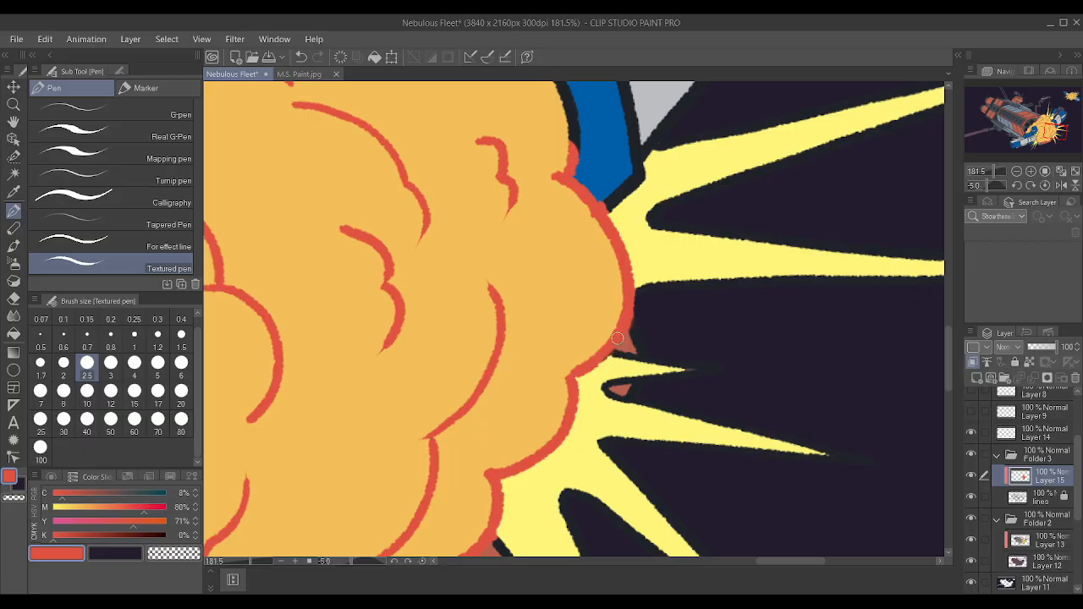
left_click_drag(580, 174, 564, 95)
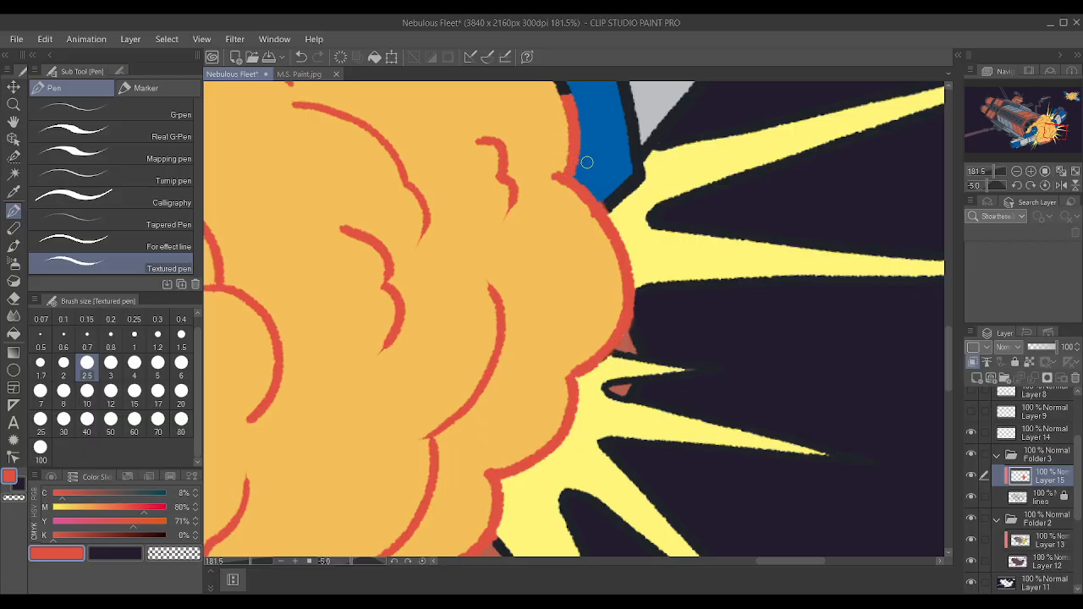
Trace the large explosion's remaining black outline along the two blue hull panels in red, using pen sizes 0.8 and 1.5.
scroll(597, 191, "up", 2)
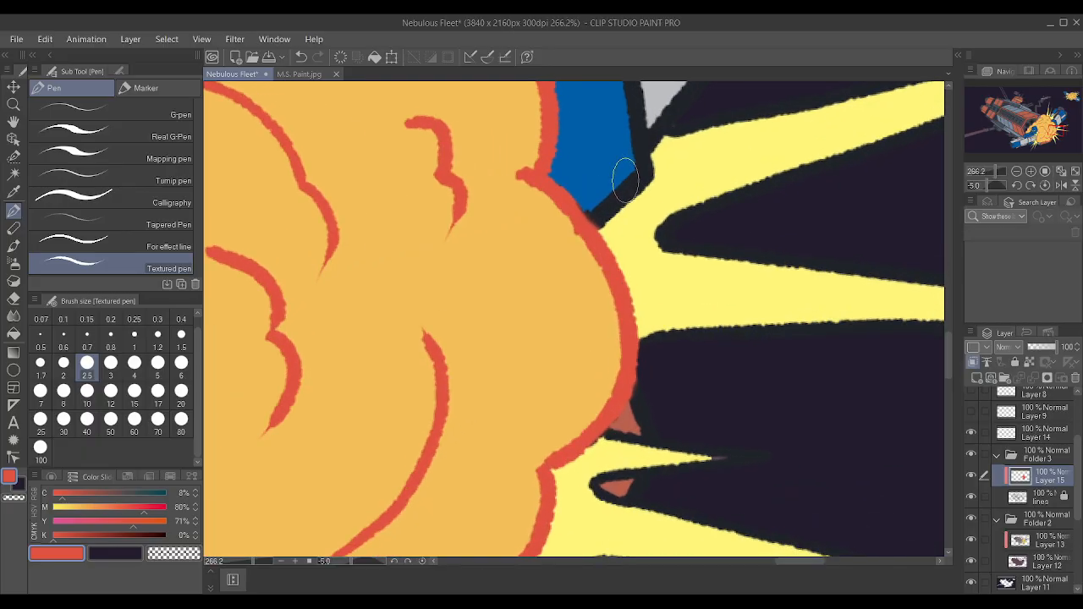
scroll(558, 182, "up", 2)
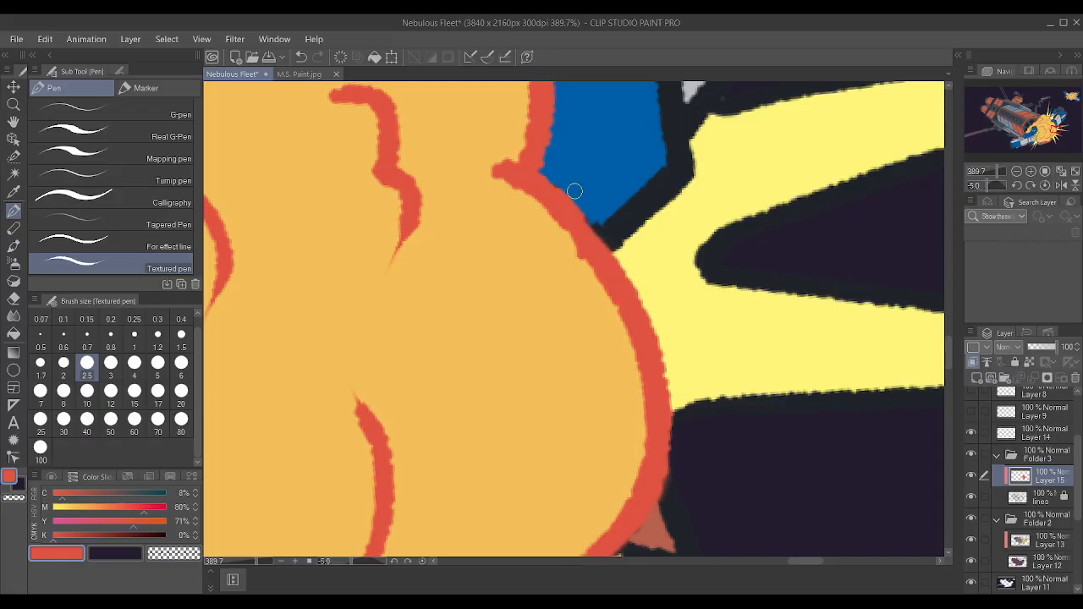
key("bracketleft")
key("bracketleft")
key("bracketleft")
key("bracketleft")
key("bracketleft")
key("bracketleft")
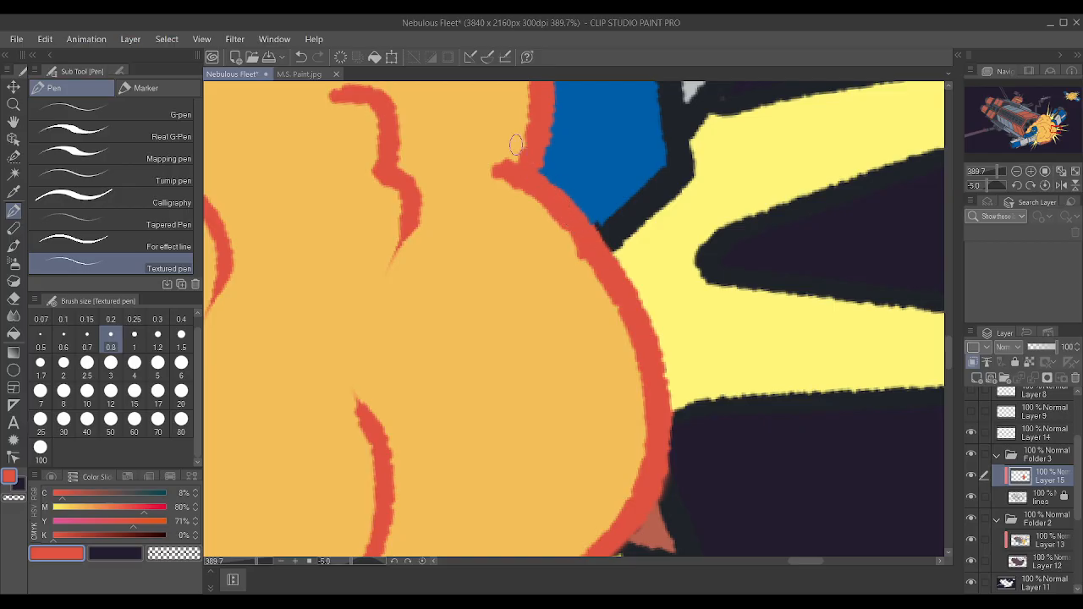
scroll(497, 125, "down", 2)
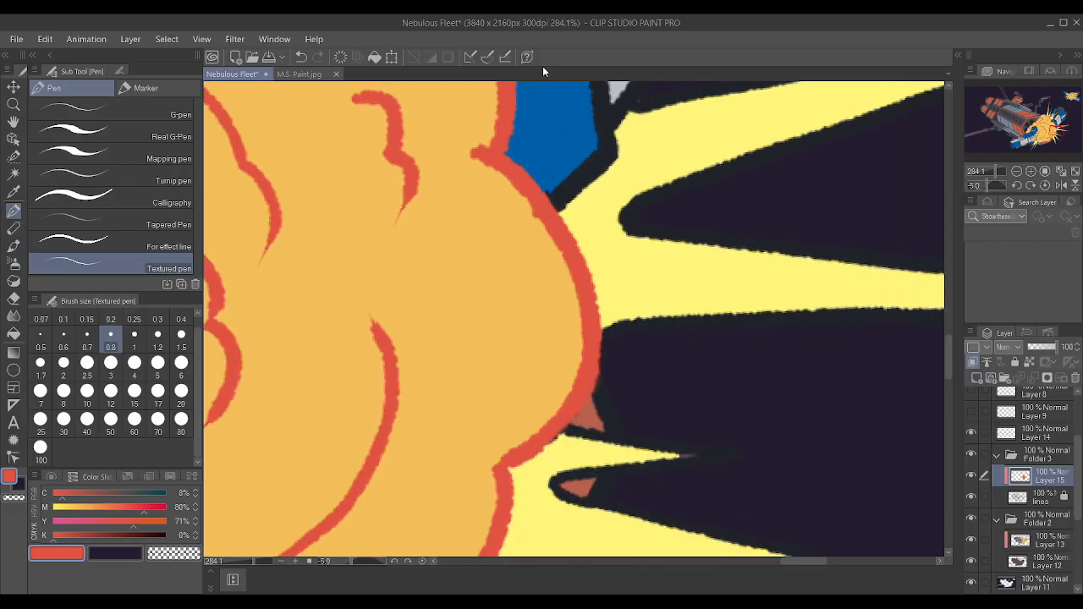
scroll(657, 396, "up", 1)
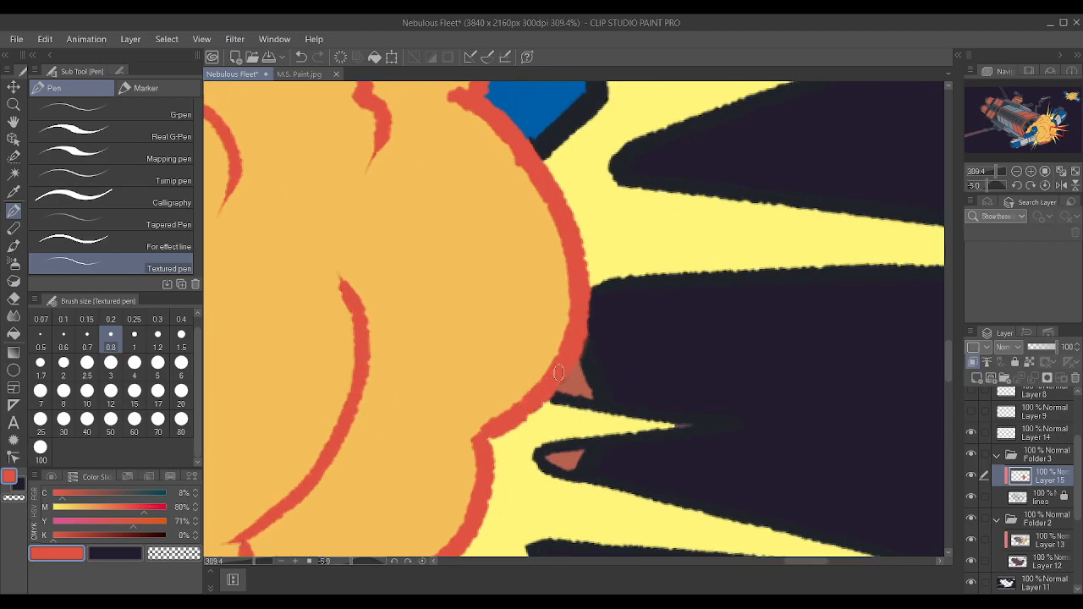
scroll(590, 333, "down", 6)
scroll(590, 333, "up", 3)
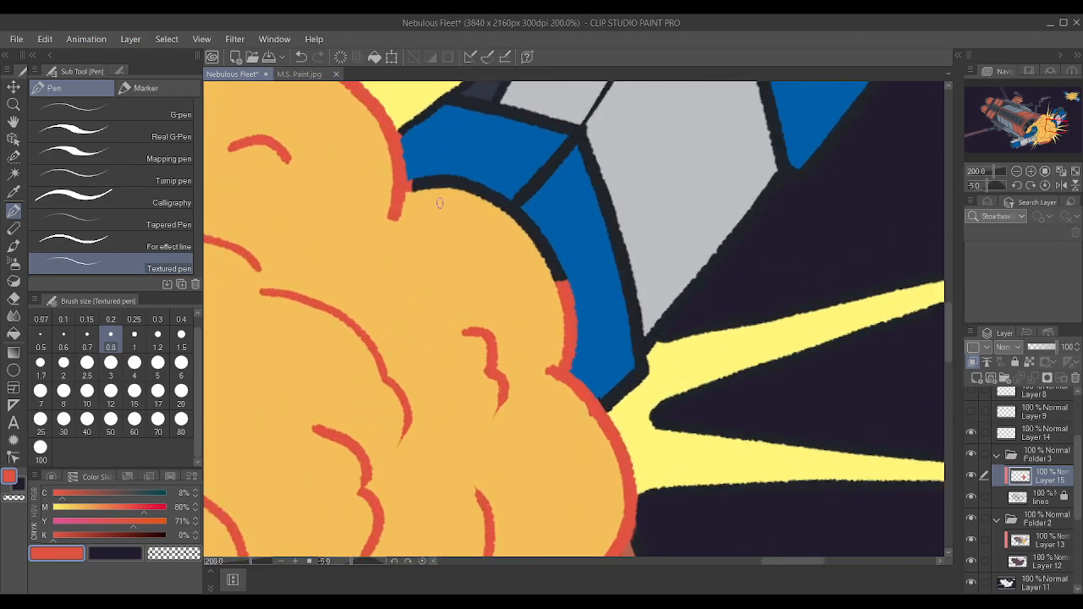
mouse_move(414, 190)
left_mouse_down()
mouse_move(439, 180)
mouse_move(404, 183)
mouse_move(457, 176)
mouse_move(444, 178)
mouse_move(518, 211)
left_mouse_up()
key("bracketright")
key("bracketright")
key("bracketright")
left_click_drag(552, 255, 565, 288)
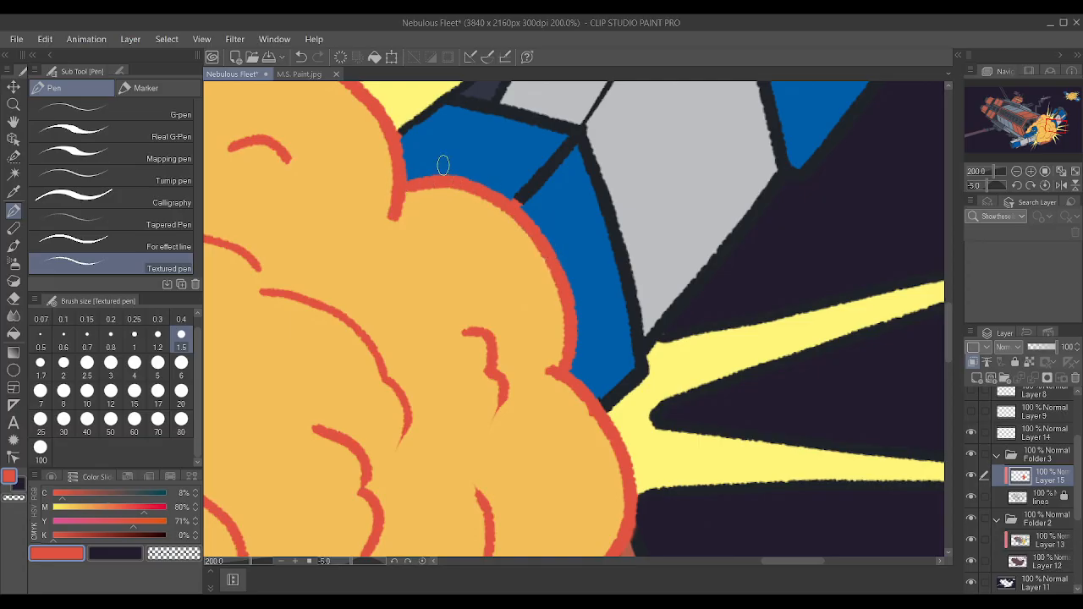
scroll(440, 110, "up", 1)
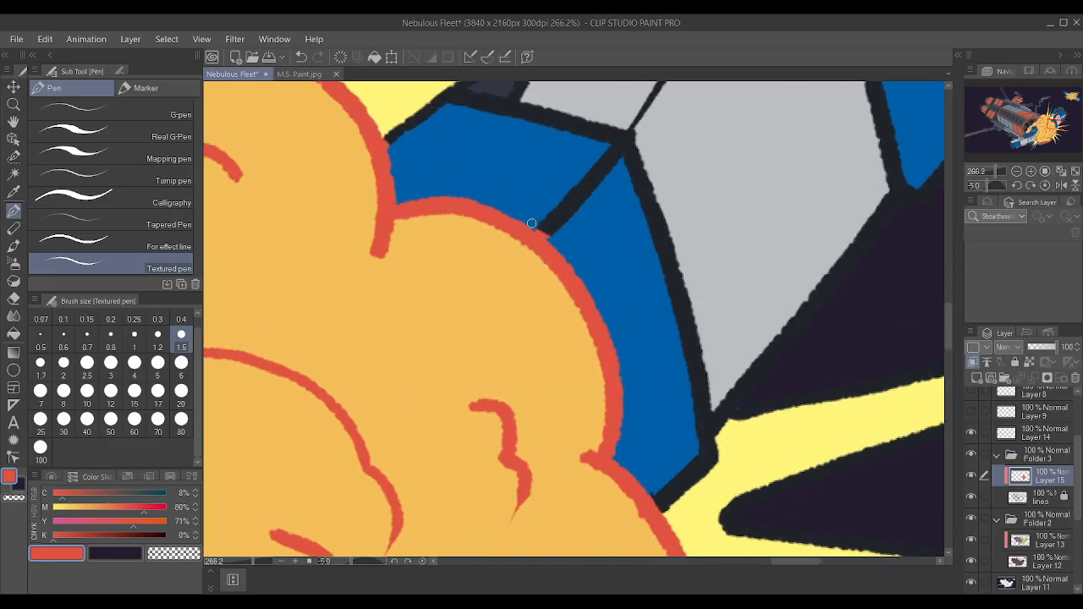
Shift the red drawing color toward orange by setting its magenta value to 68%.
scroll(523, 194, "down", 6)
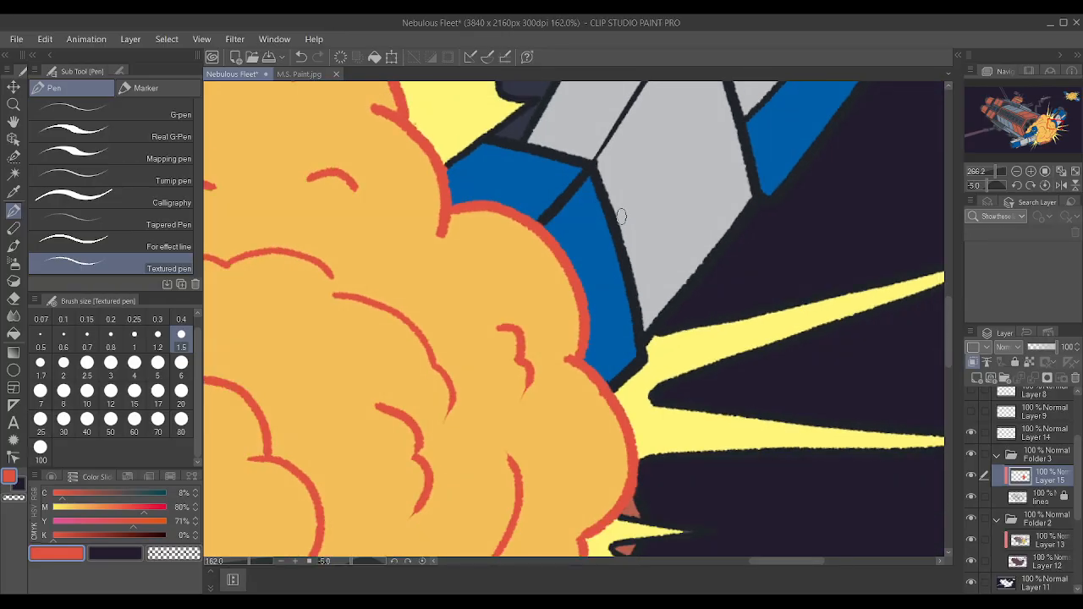
scroll(627, 237, "up", 2)
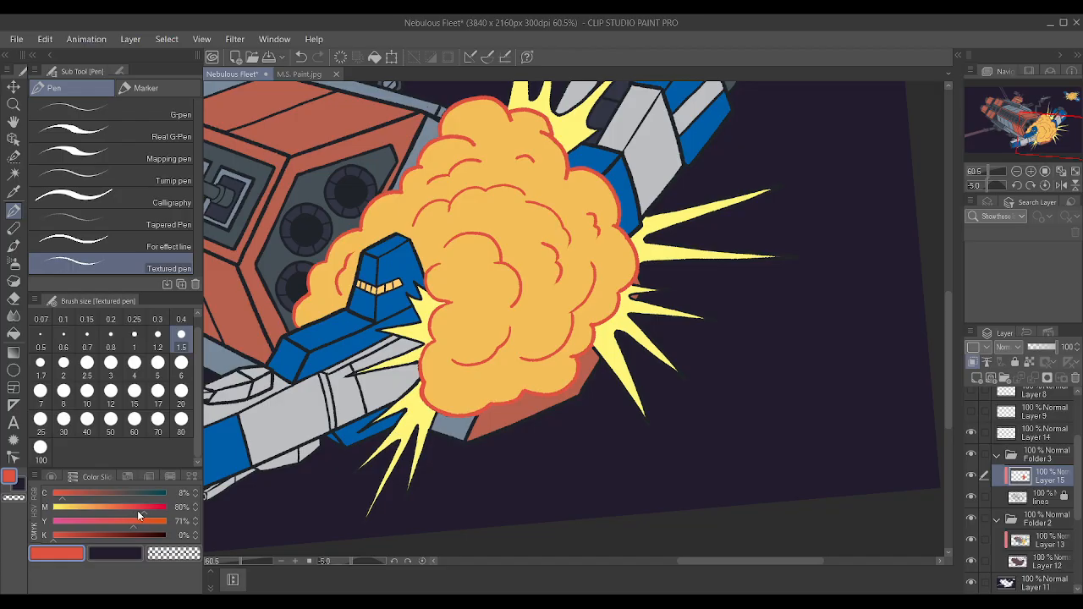
left_click_drag(139, 510, 129, 507)
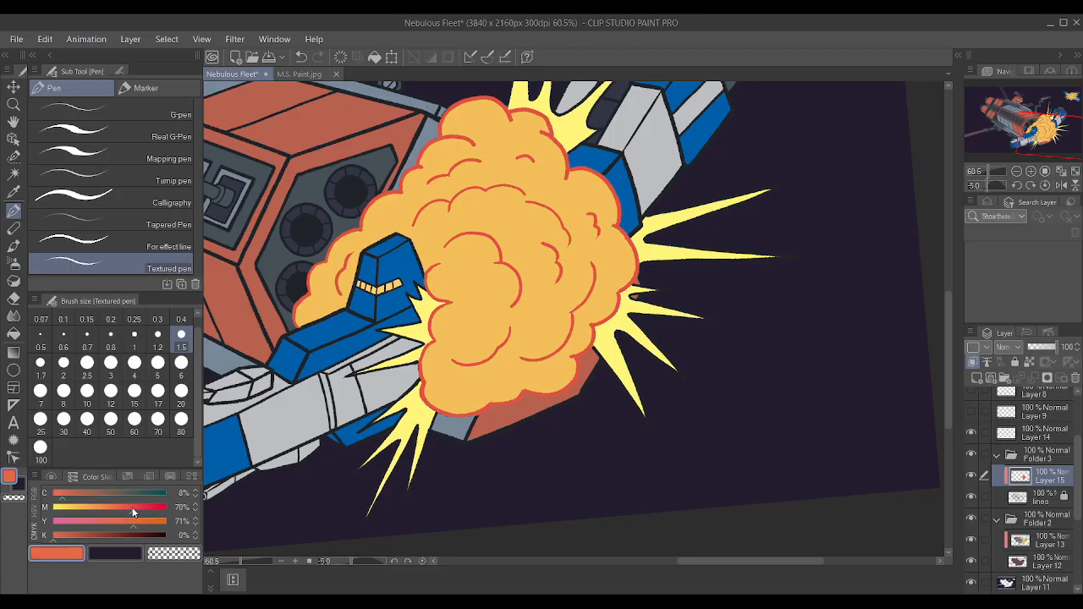
Examine the large explosion's red outlines against the whole illustration and the smaller exploding ship in the distance.
scroll(521, 411, "up", 2)
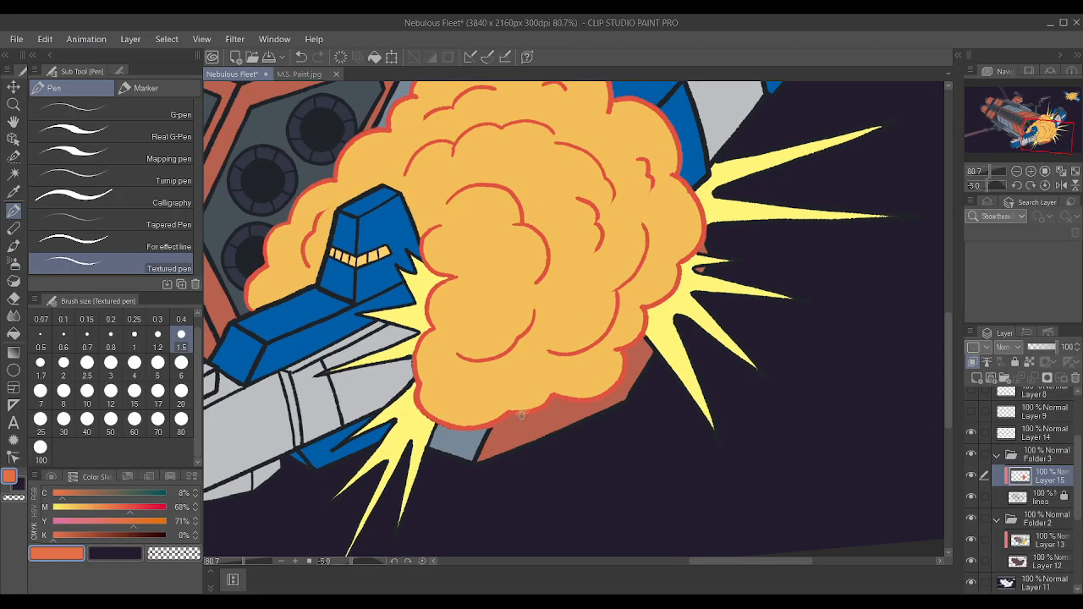
scroll(536, 378, "down", 5)
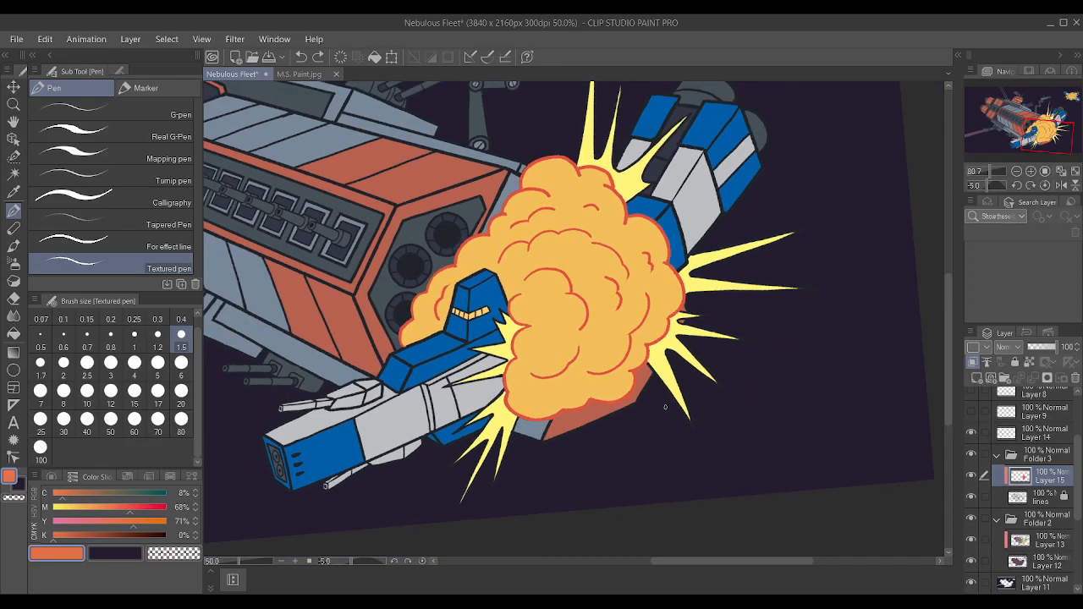
scroll(661, 352, "up", 3, "shift")
scroll(661, 351, "down", 2, "shift")
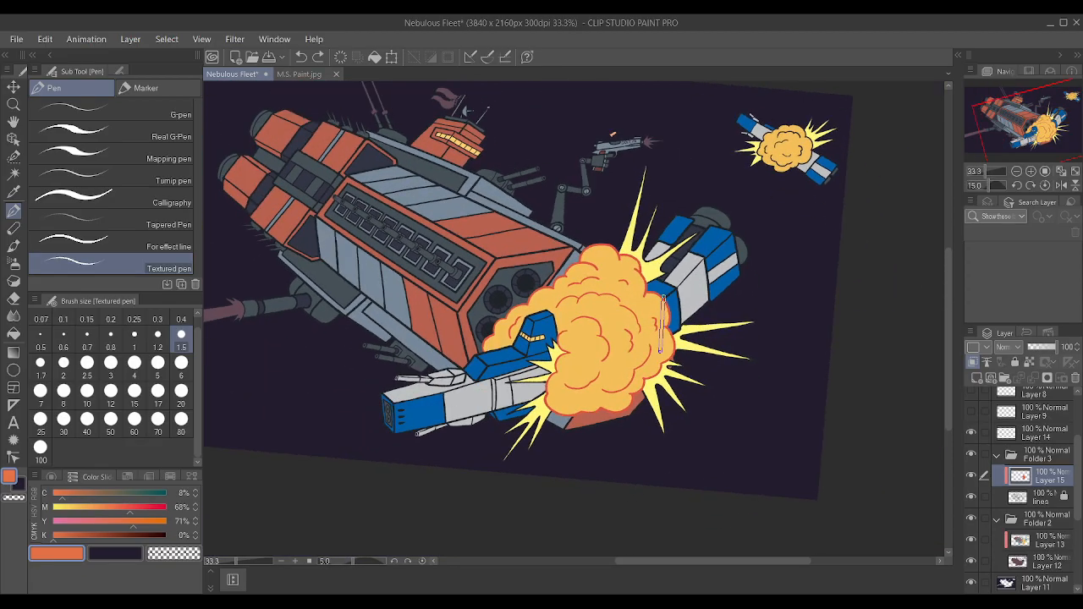
scroll(661, 352, "up", 1, "shift")
scroll(661, 351, "down", 1, "shift")
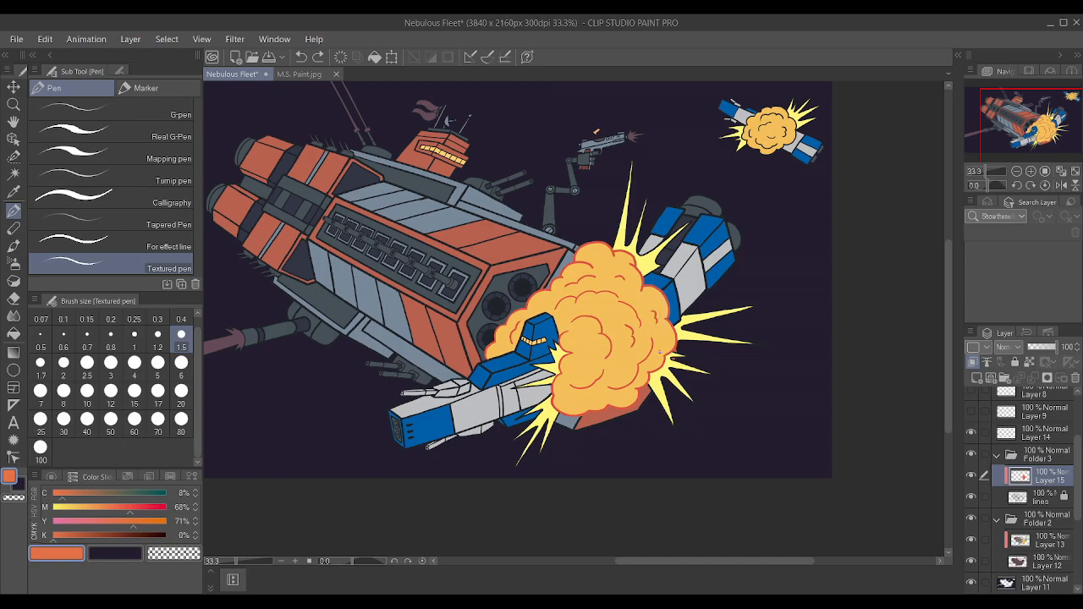
scroll(660, 354, "down", 5)
scroll(661, 354, "up", 3)
scroll(660, 356, "up", 1)
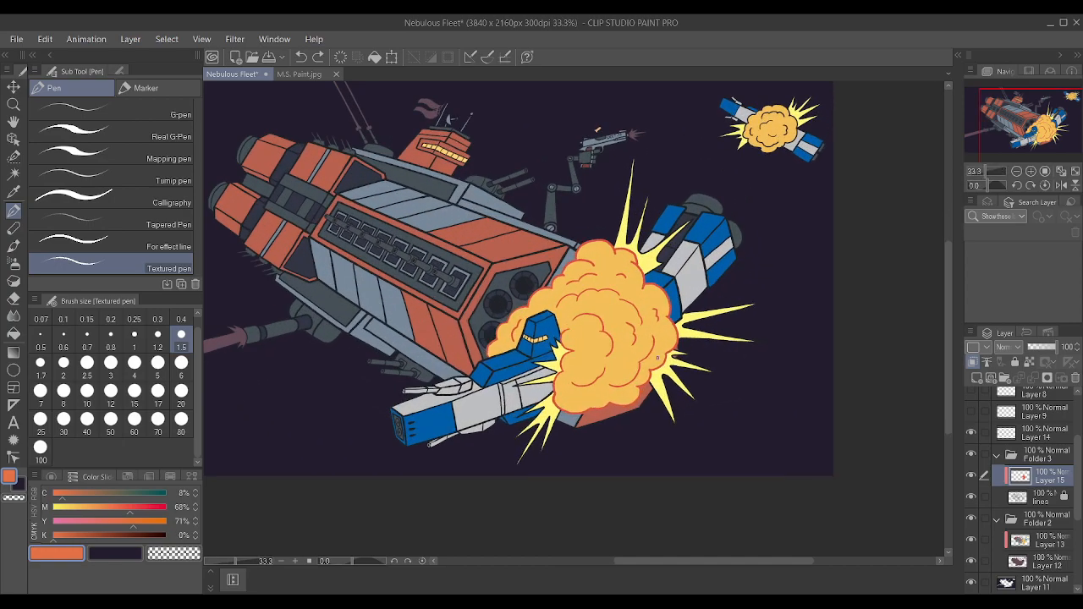
scroll(657, 359, "up", 3)
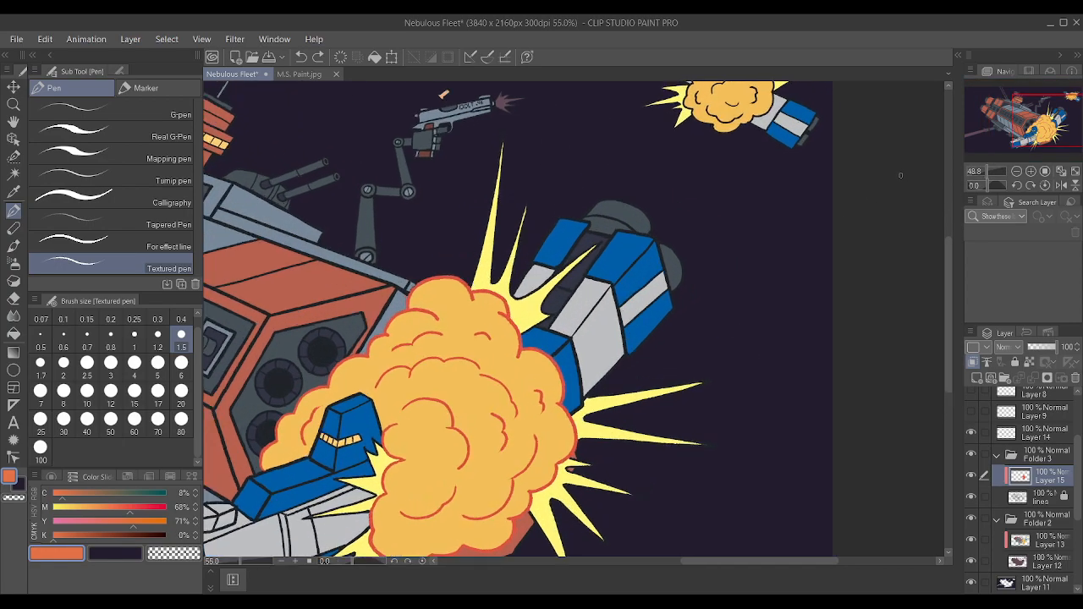
scroll(892, 209, "down", 4)
scroll(892, 182, "up", 3)
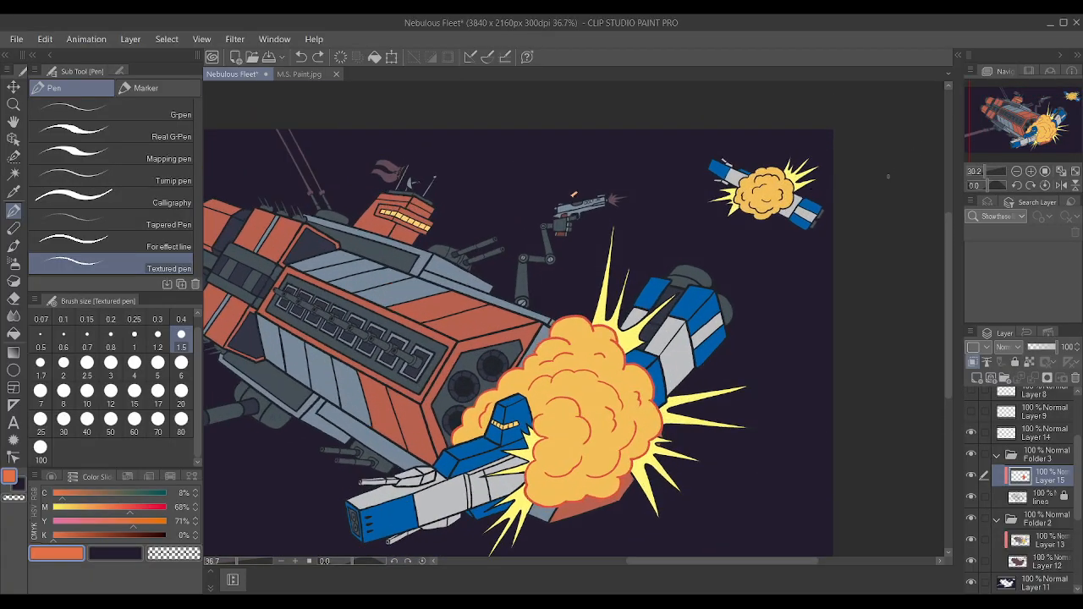
Trace the small distant explosion's central creases and its bottom outline in orange-red, starting beside the gray hull.
scroll(892, 179, "up", 3)
left_click_drag(471, 204, 392, 254)
mouse_move(442, 286)
left_mouse_down()
mouse_move(491, 291)
mouse_move(550, 275)
mouse_move(532, 239)
left_mouse_up()
mouse_move(497, 364)
left_mouse_down()
mouse_move(539, 324)
mouse_move(513, 362)
left_mouse_up()
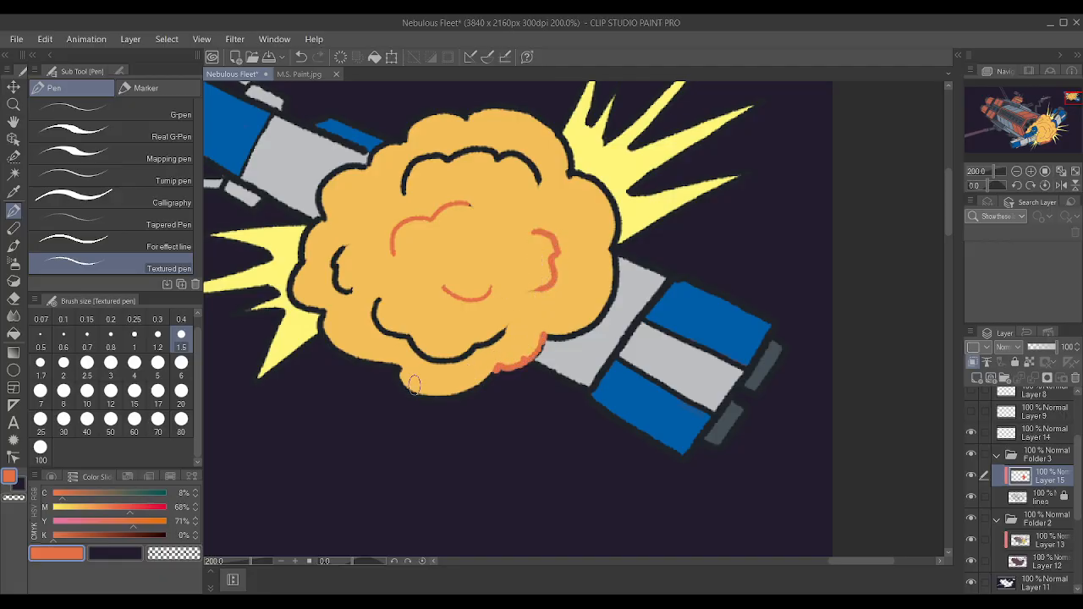
mouse_move(399, 382)
left_mouse_down()
mouse_move(484, 374)
mouse_move(539, 337)
mouse_move(519, 361)
left_mouse_up()
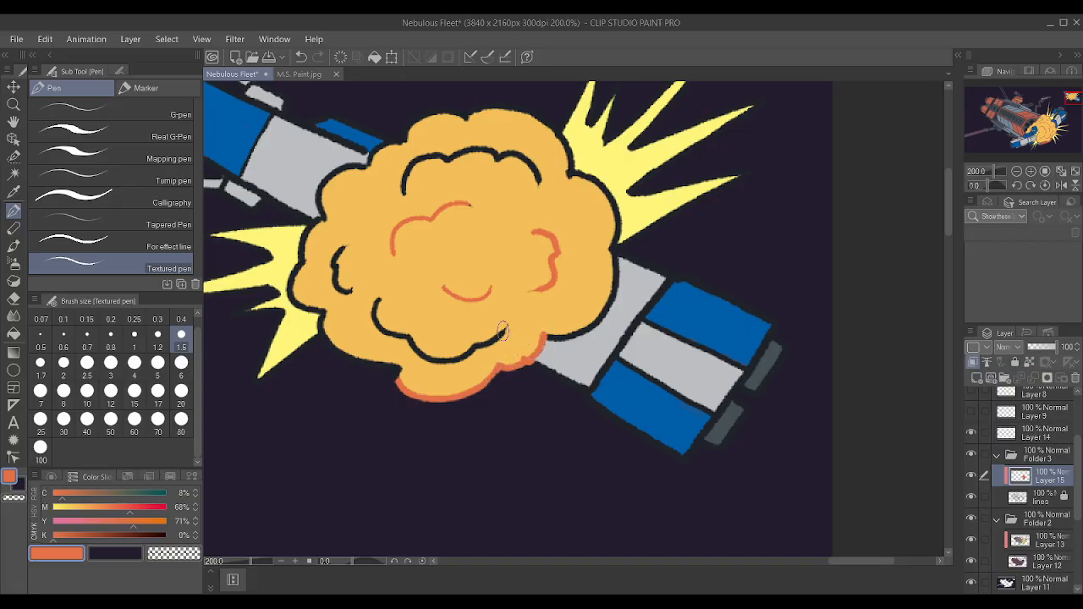
left_click_drag(340, 351, 395, 363)
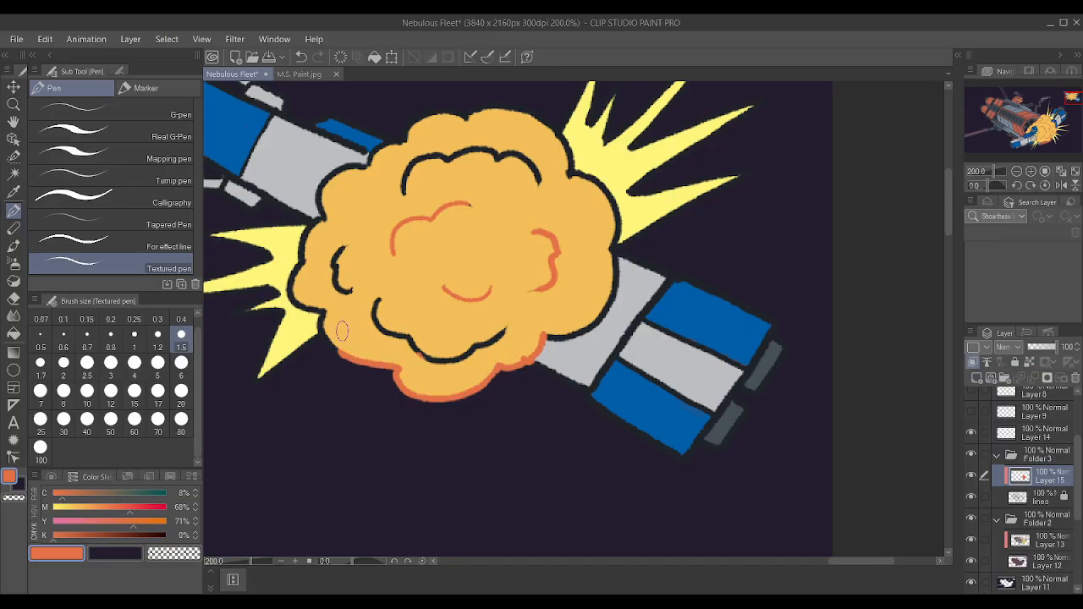
Trace the small explosion's remaining black creases in orange-red: the long lower one, the left one and the upper arc.
mouse_move(377, 300)
left_mouse_down()
mouse_move(374, 320)
mouse_move(455, 356)
mouse_move(502, 332)
left_mouse_up()
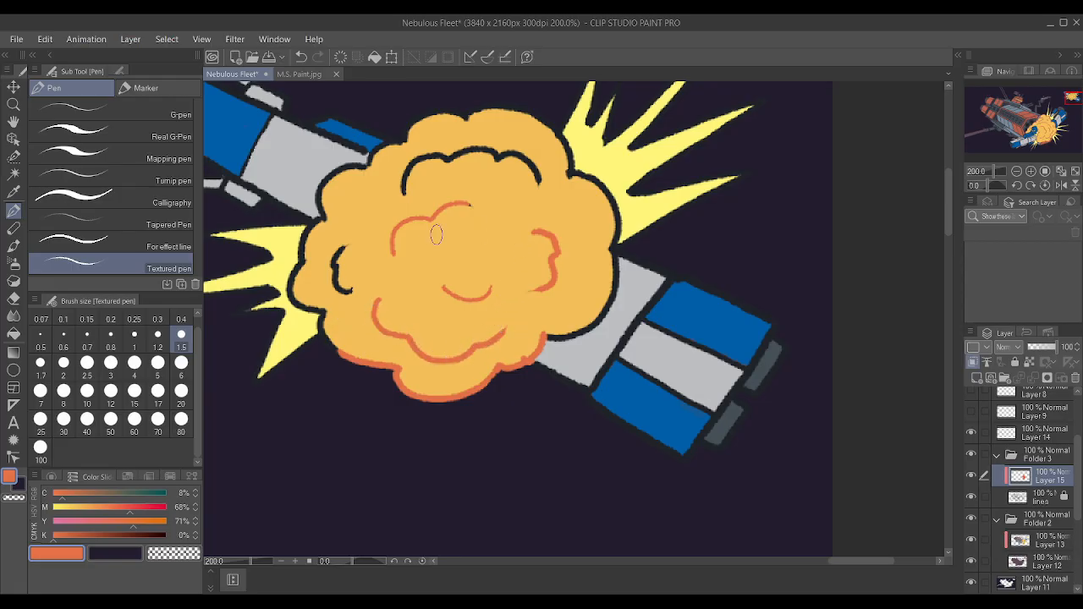
mouse_move(347, 293)
left_mouse_down()
mouse_move(337, 262)
mouse_move(334, 276)
left_mouse_up()
mouse_move(404, 190)
left_mouse_down()
mouse_move(410, 150)
mouse_move(421, 162)
mouse_move(455, 151)
mouse_move(423, 155)
mouse_move(455, 205)
mouse_move(461, 150)
mouse_move(517, 153)
mouse_move(537, 179)
left_mouse_up()
Trace the small explosion's top outline in orange-red, from the upper-right yellow spikes across to the gray and blue hull.
mouse_move(461, 115)
left_mouse_down()
mouse_move(506, 111)
mouse_move(548, 135)
mouse_move(530, 117)
mouse_move(553, 130)
mouse_move(572, 174)
left_mouse_up()
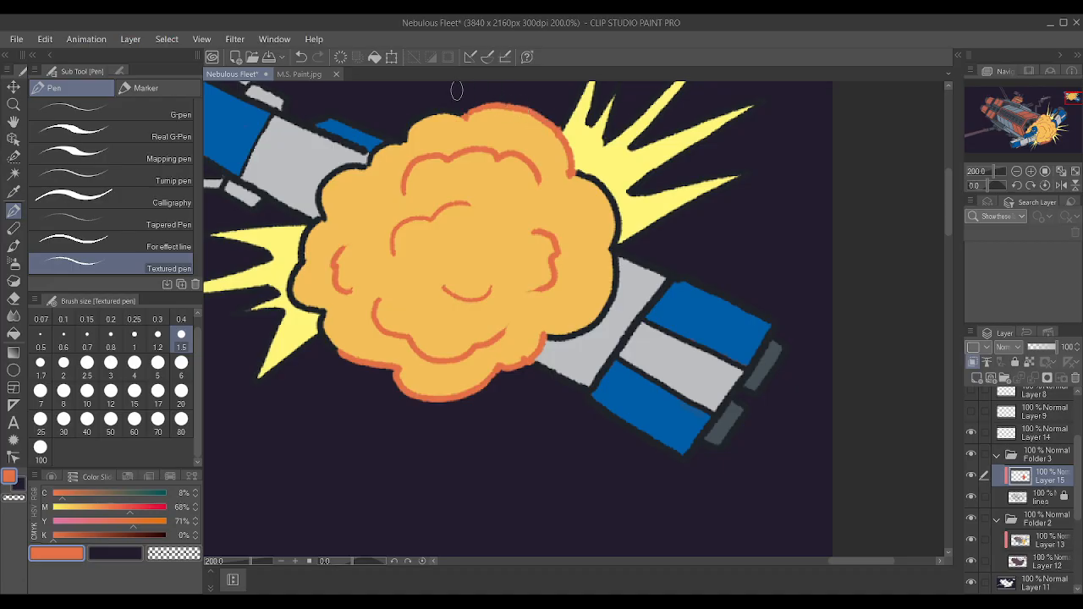
mouse_move(405, 141)
left_mouse_down()
mouse_move(441, 111)
mouse_move(466, 117)
left_mouse_up()
left_click_drag(373, 162, 403, 135)
Complete the small explosion's orange-red outline by tracing its left lobes and its right side between the hull and spikes.
scroll(390, 120, "up", 1)
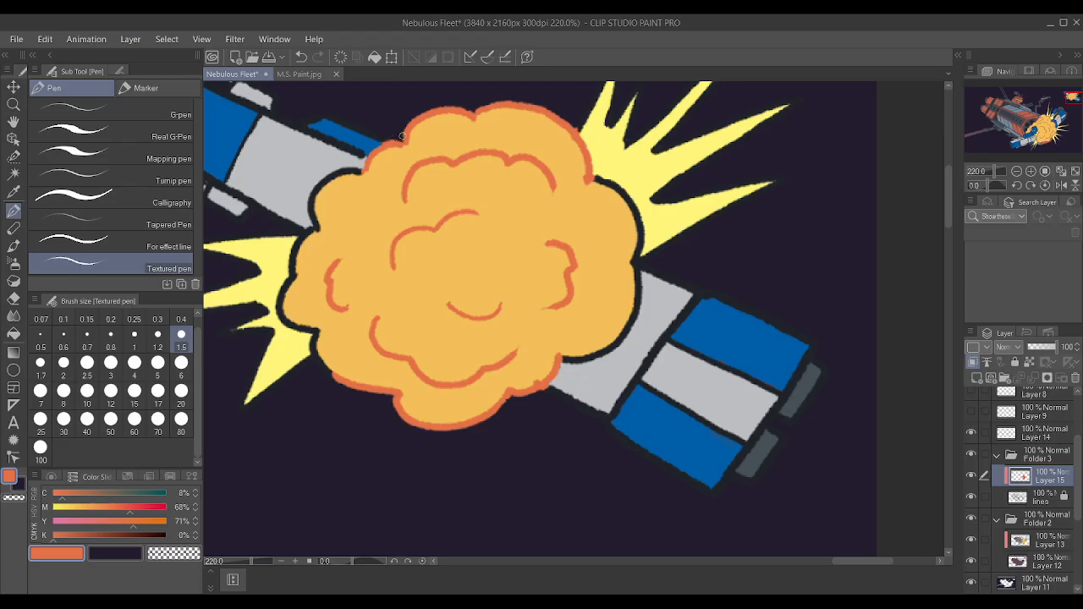
mouse_move(318, 232)
left_mouse_down()
mouse_move(320, 188)
mouse_move(356, 174)
left_mouse_up()
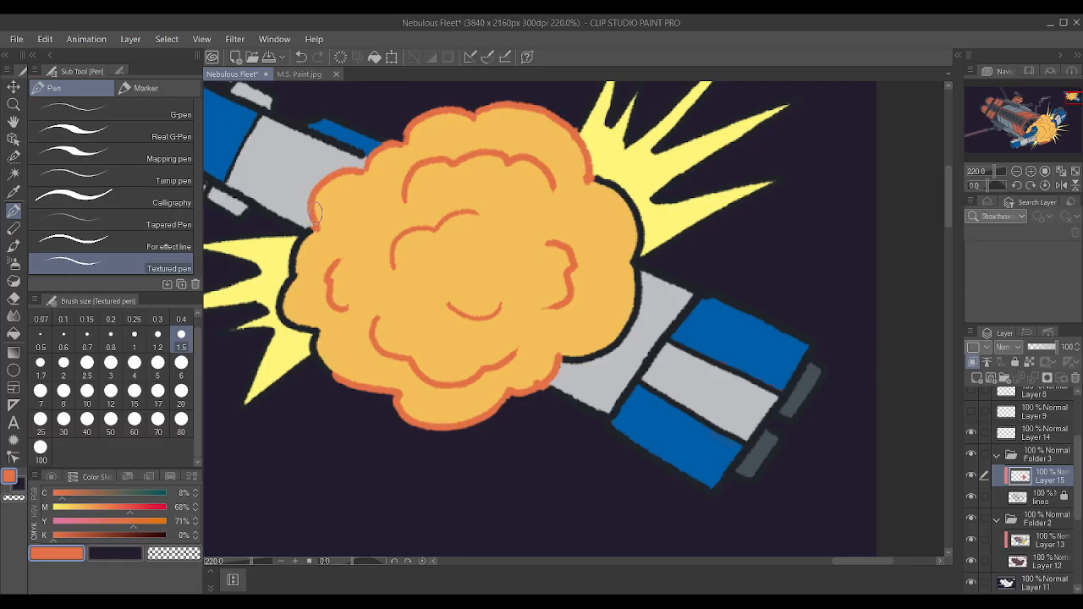
mouse_move(317, 220)
left_mouse_down()
mouse_move(283, 310)
mouse_move(307, 324)
mouse_move(339, 311)
mouse_move(275, 313)
mouse_move(318, 355)
left_mouse_up()
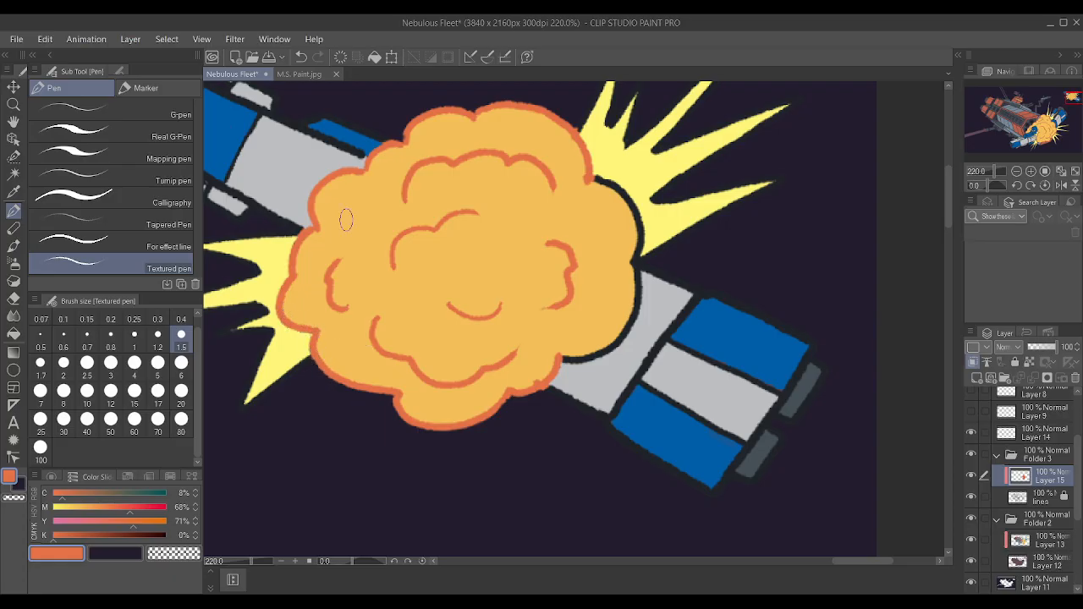
mouse_move(567, 355)
left_mouse_down()
mouse_move(599, 350)
mouse_move(584, 357)
mouse_move(633, 309)
mouse_move(628, 254)
mouse_move(594, 173)
mouse_move(634, 227)
mouse_move(638, 258)
mouse_move(620, 191)
mouse_move(591, 223)
left_mouse_up()
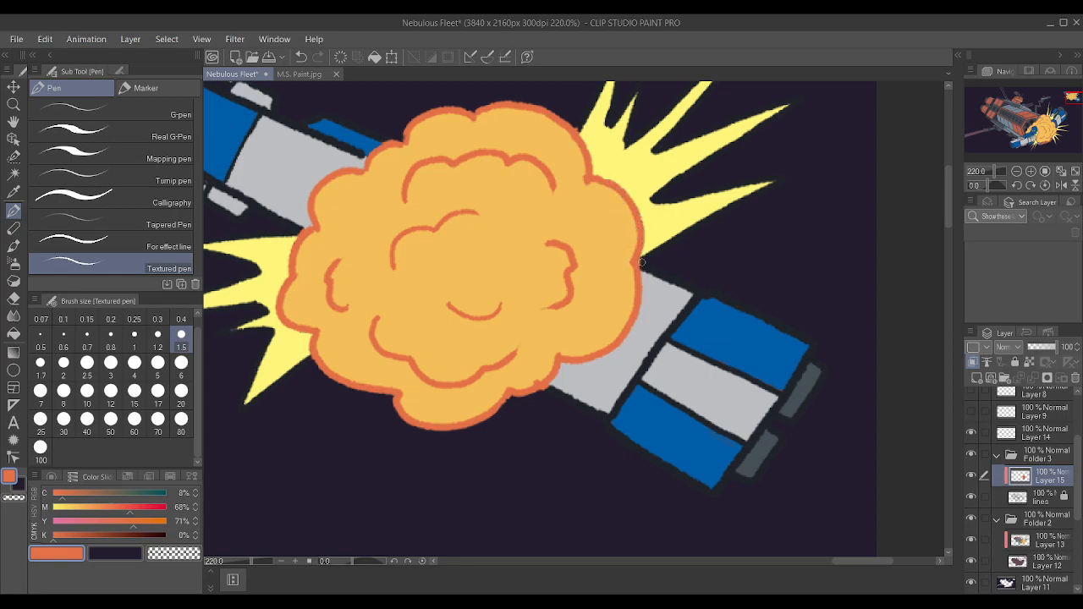
scroll(647, 251, "down", 4)
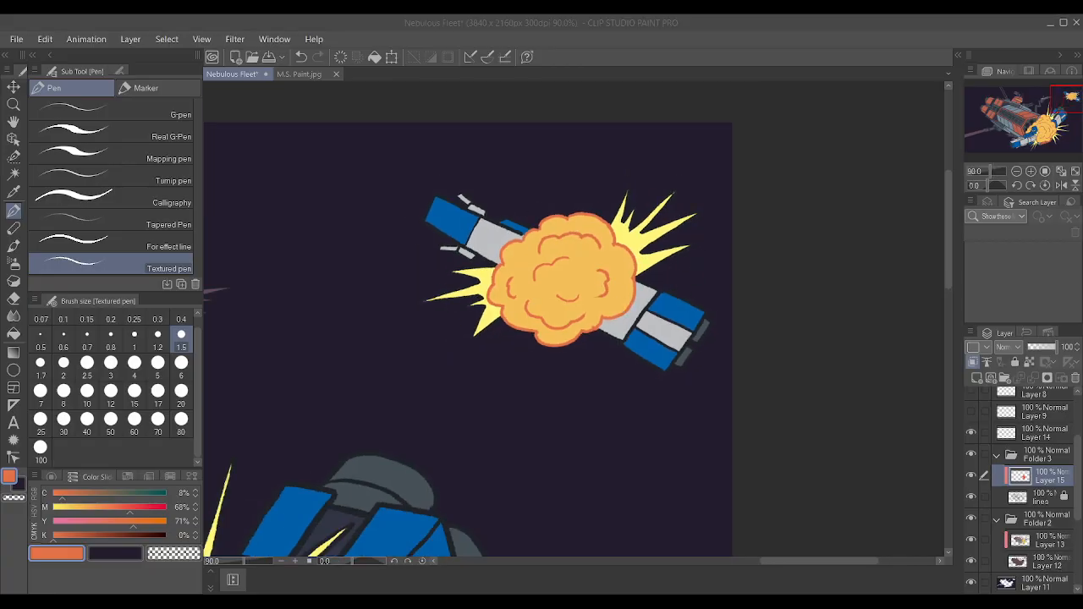
scroll(657, 314, "down", 5)
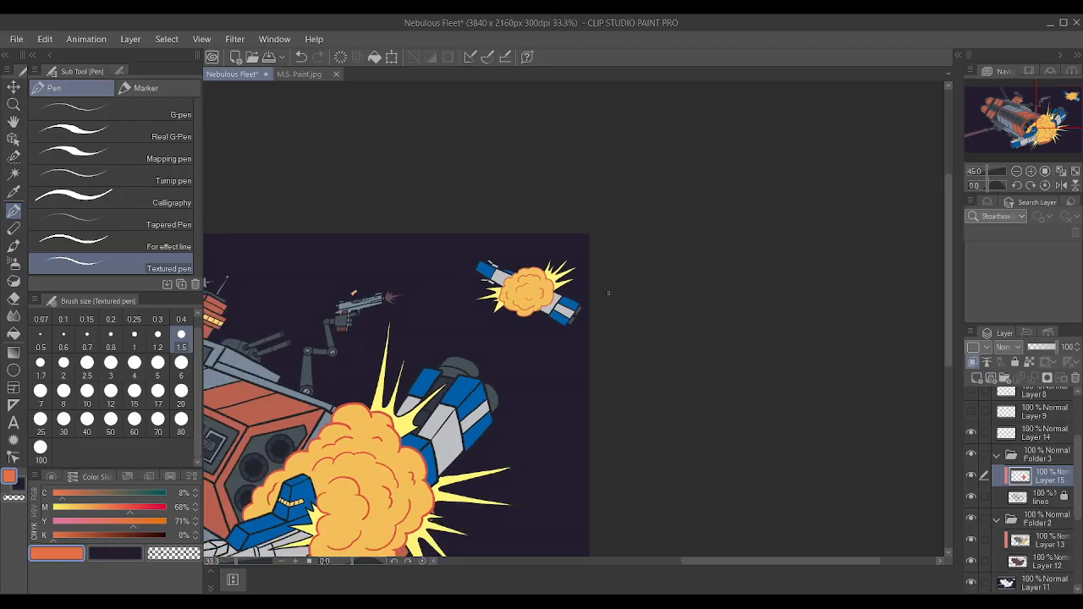
scroll(556, 286, "up", 3)
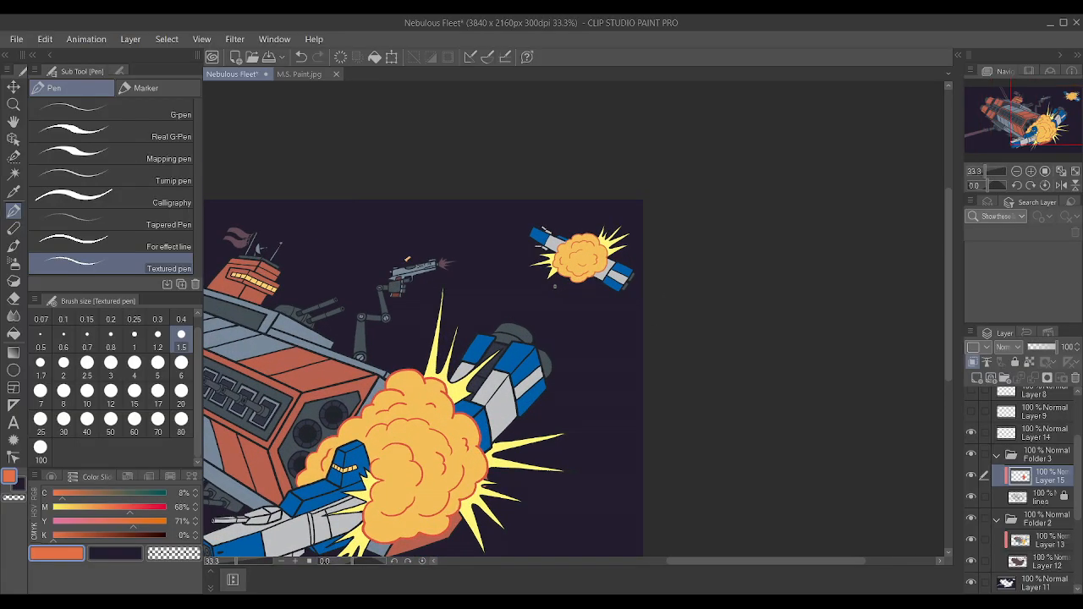
scroll(552, 285, "down", 4)
scroll(400, 346, "up", 3)
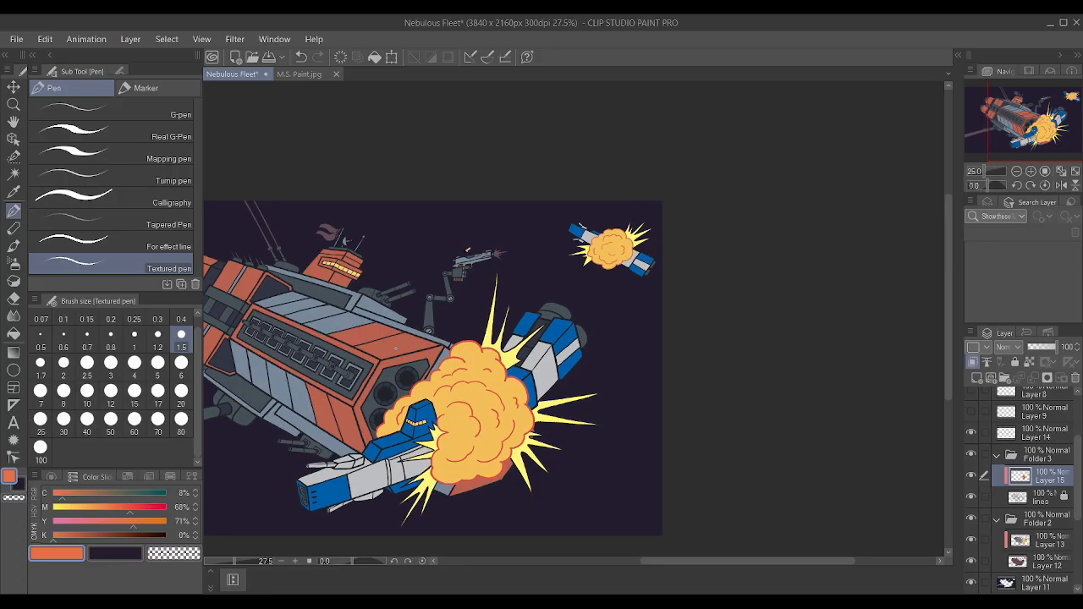
scroll(626, 292, "up", 4)
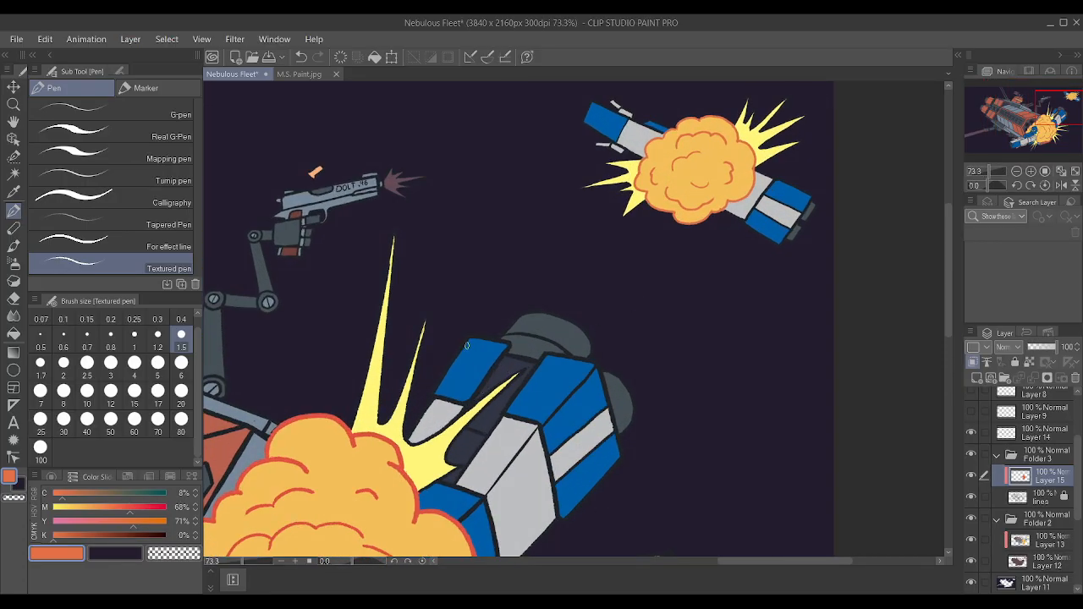
left_click(363, 424, "alt")
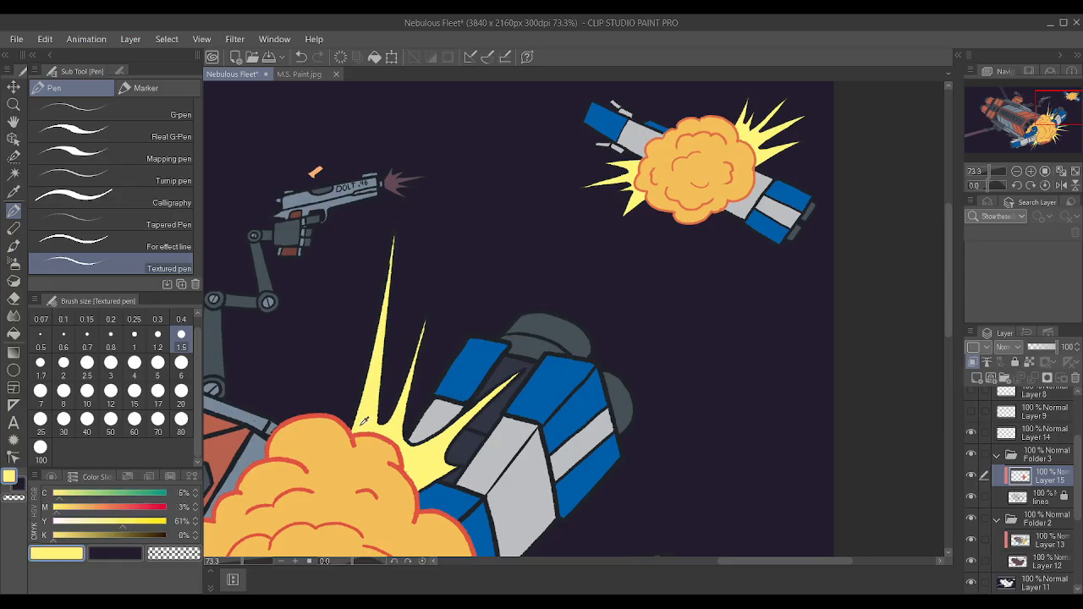
left_click(82, 511)
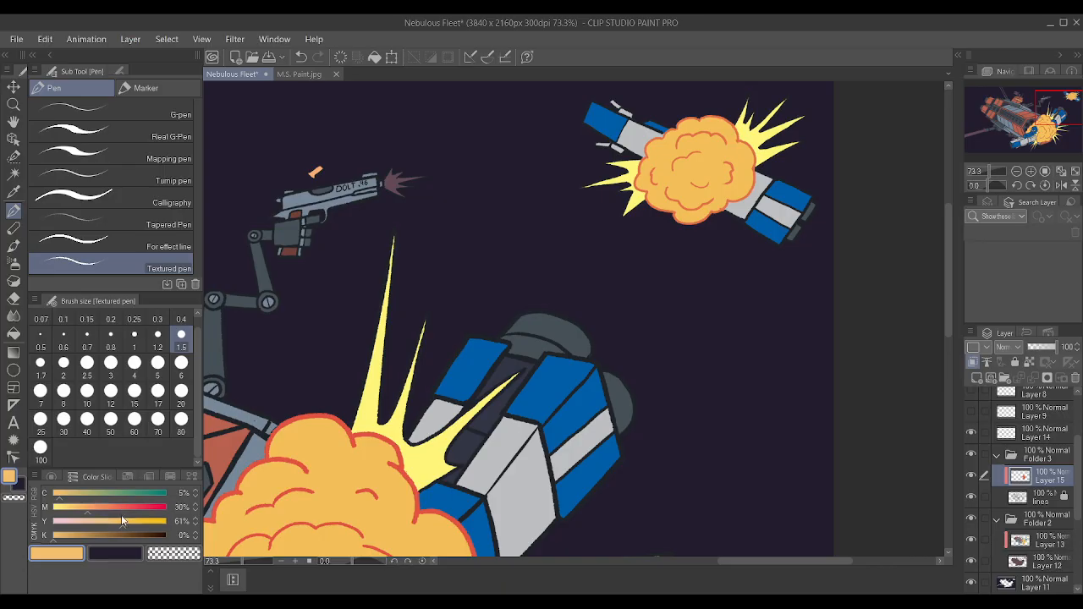
left_click(105, 507)
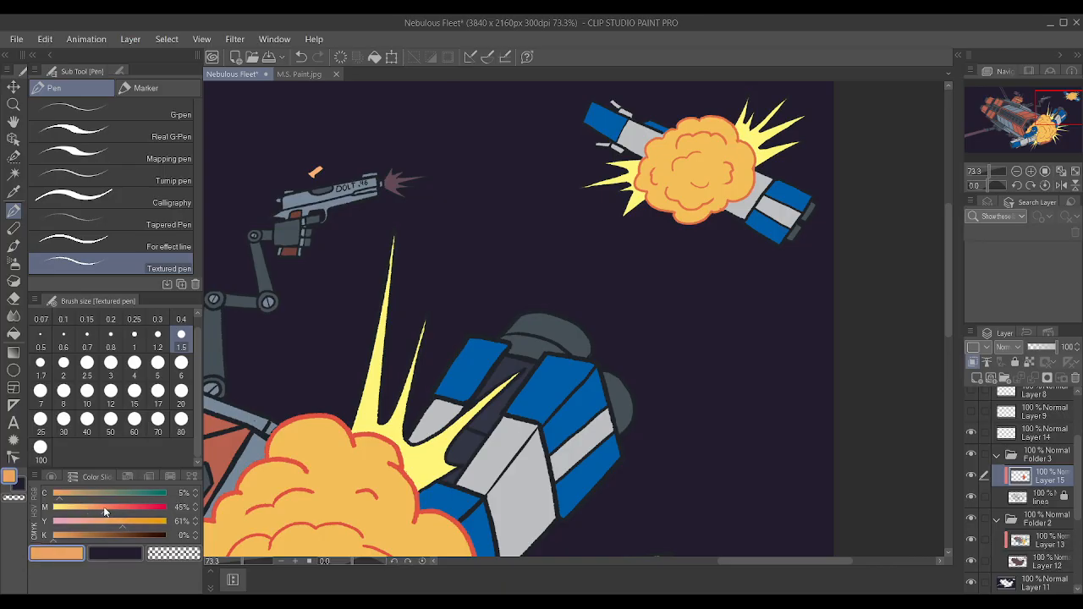
Mix a darker orange from the large explosion's fill color with magenta at 51%, and undo the trial outline on its tallest spike.
left_click(349, 472, "alt")
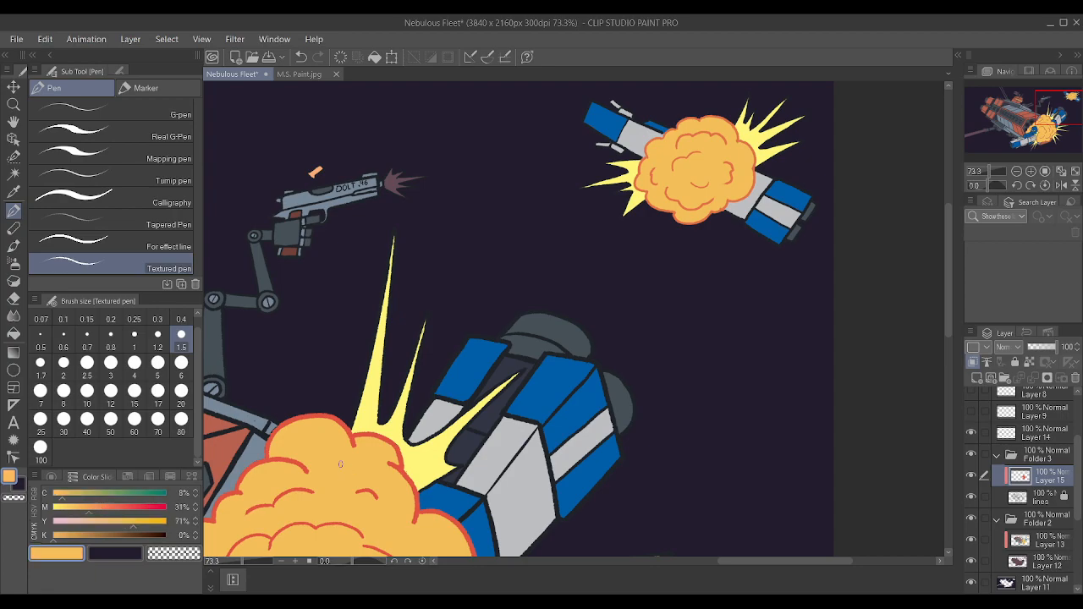
left_click_drag(353, 421, 392, 241)
left_click_drag(378, 408, 393, 238)
left_click(111, 507)
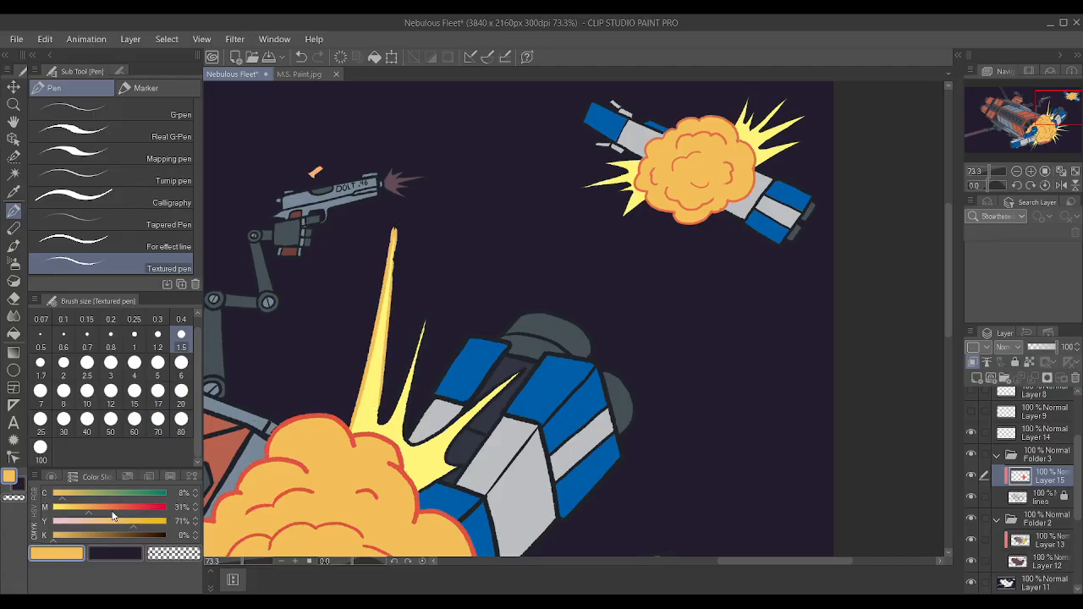
key("ctrl+z")
key("ctrl+z")
key("ctrl+z")
key("ctrl+z")
key("ctrl+z")
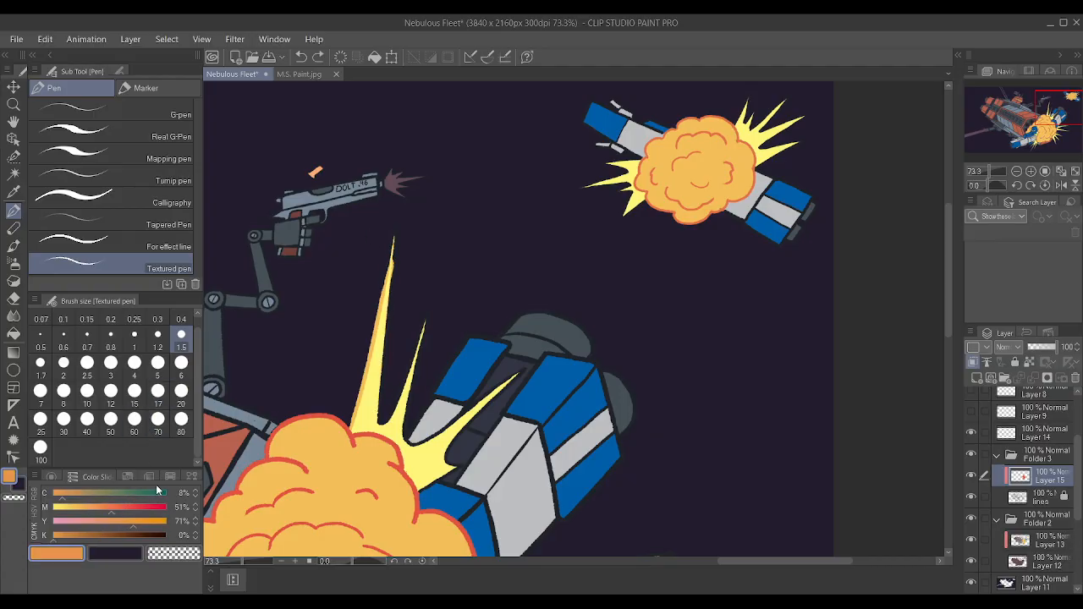
key("ctrl+z")
key("ctrl+z")
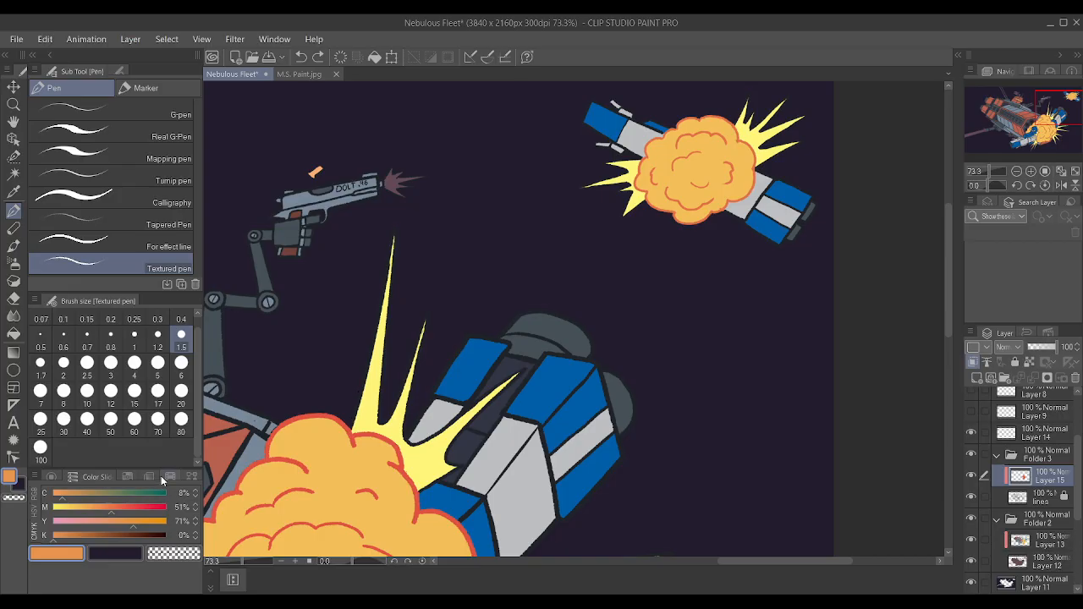
Outline the large explosion's three upper yellow spikes in orange, from the cloud's top edge across to the blue and gray hull.
left_click_drag(349, 428, 390, 247)
left_click_drag(379, 415, 393, 236)
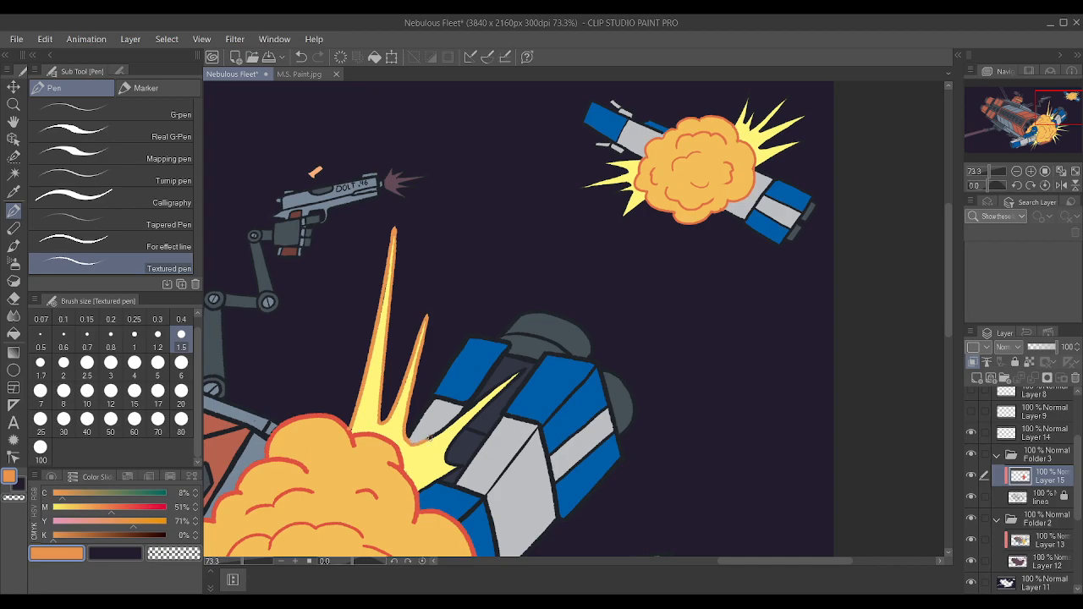
left_click_drag(498, 389, 512, 379)
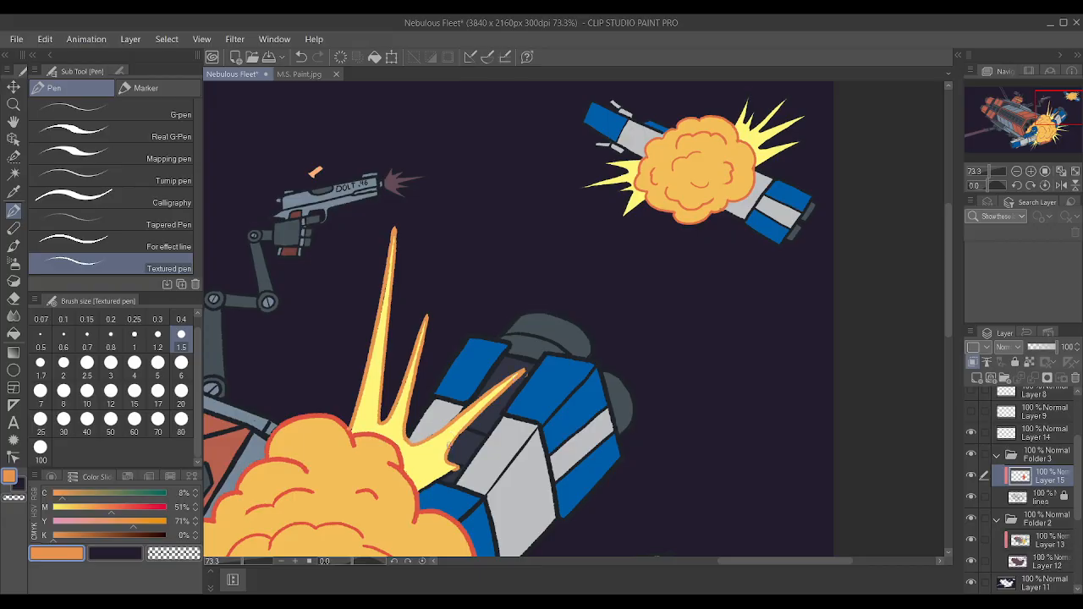
scroll(500, 398, "up", 5)
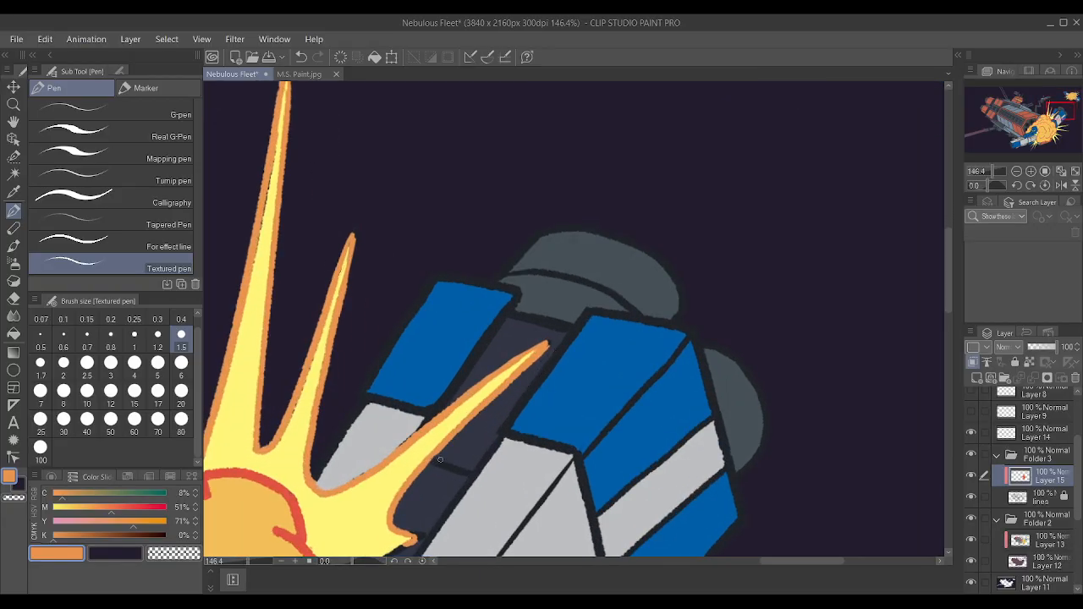
scroll(440, 459, "down", 4)
scroll(419, 427, "up", 6)
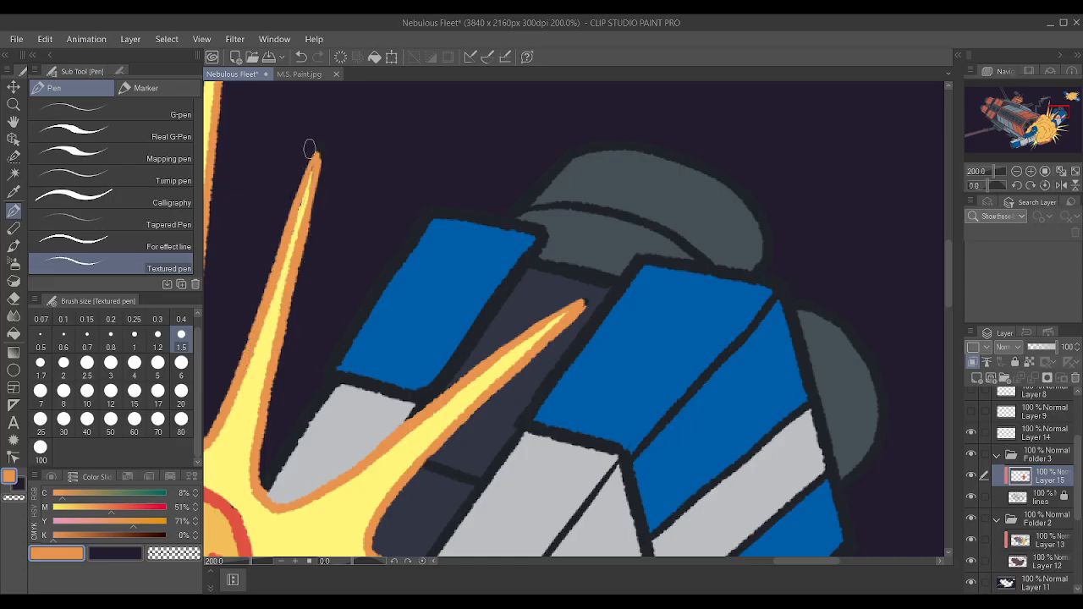
left_click(256, 382, "alt")
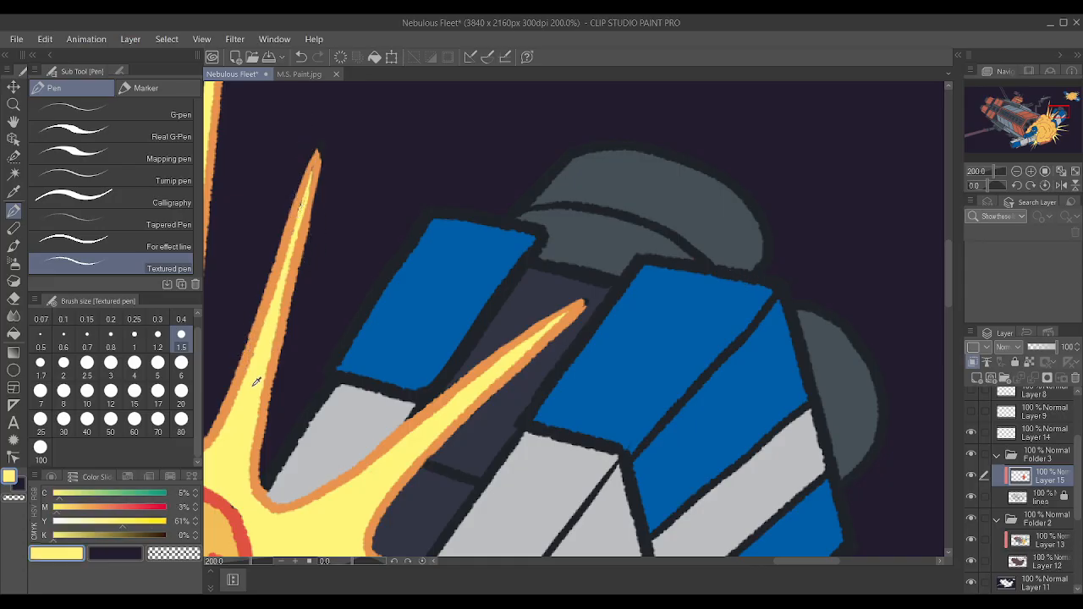
left_click_drag(297, 234, 306, 180)
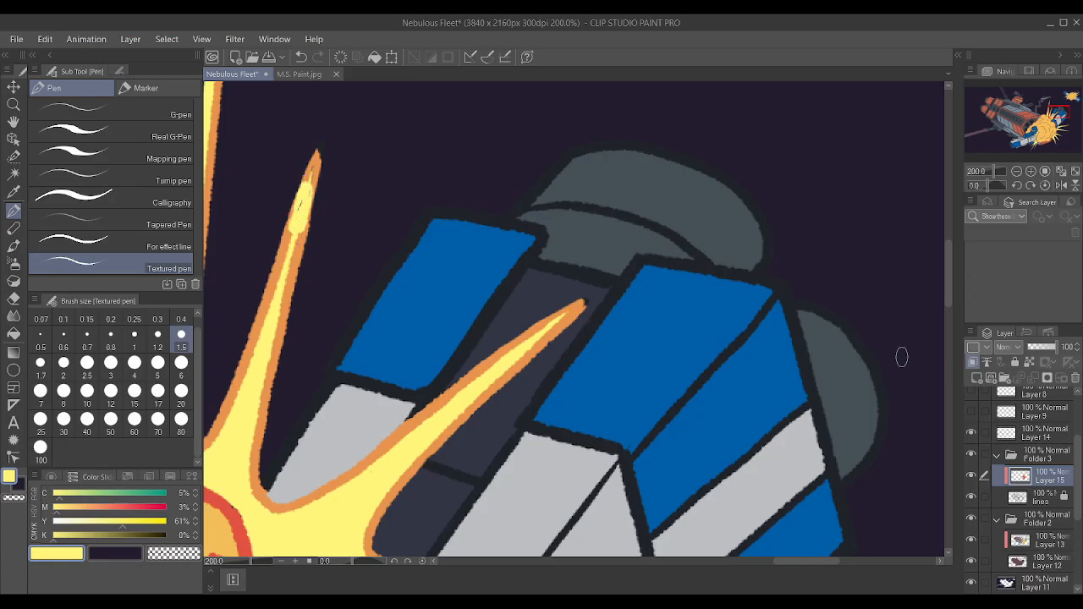
key("ctrl+z")
left_click(1042, 500)
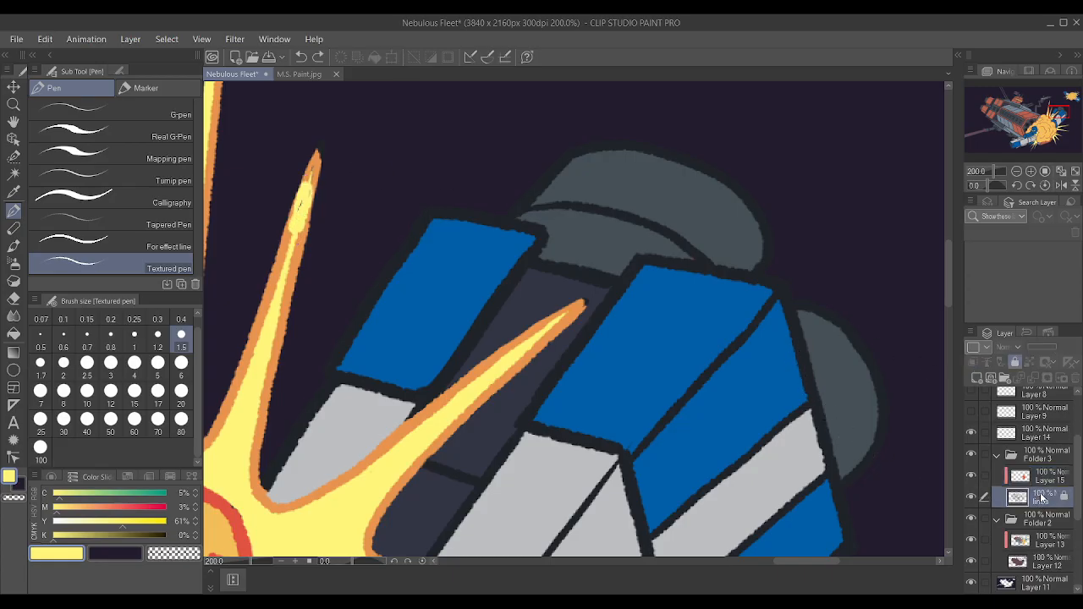
key("ctrl+z")
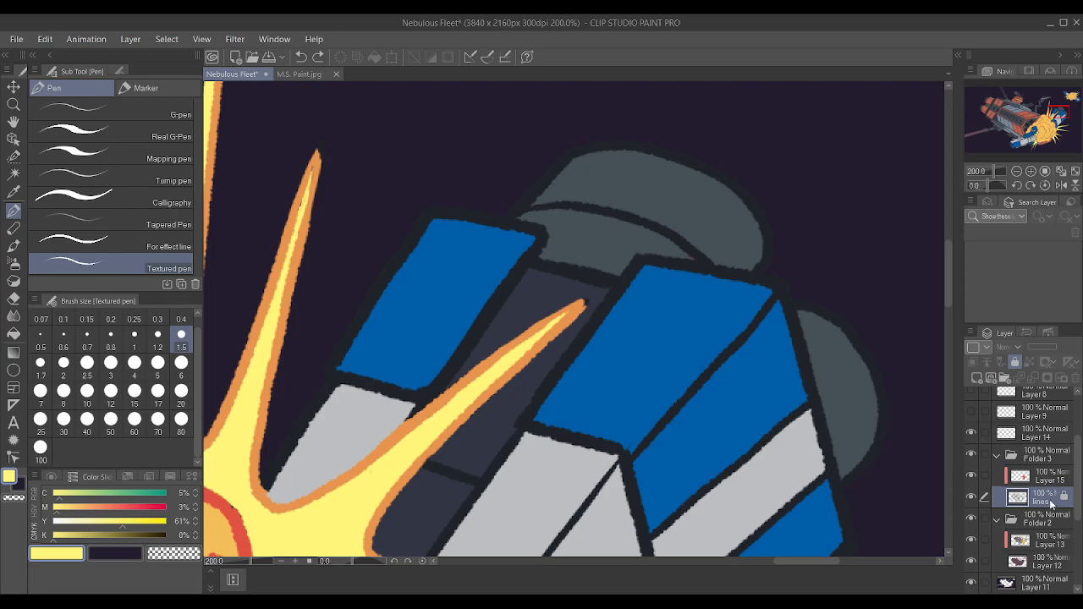
left_click(972, 472)
left_click(973, 472)
left_click(1041, 543)
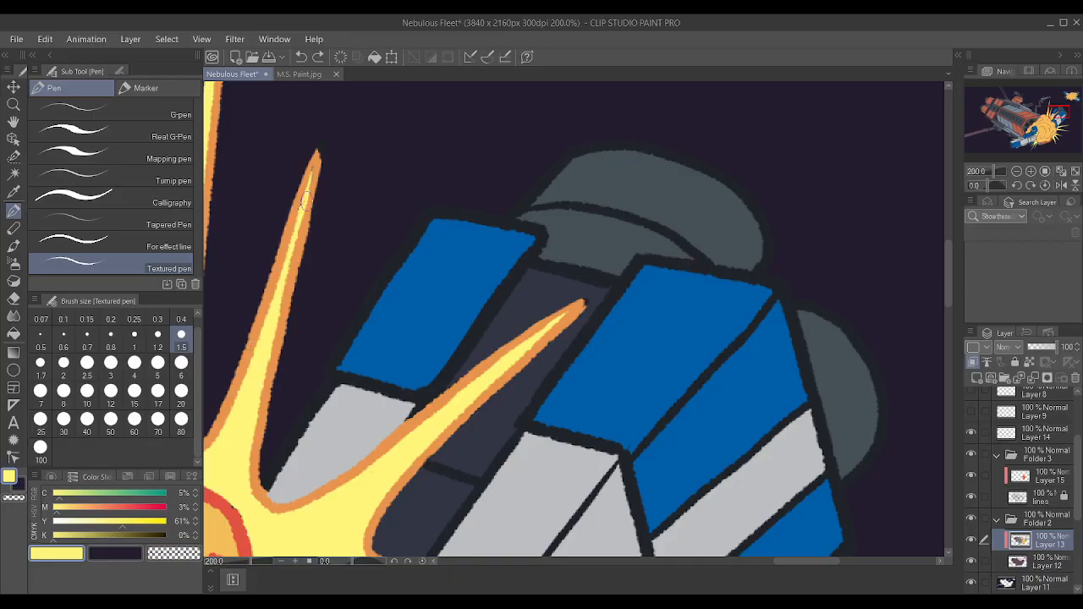
Outline the short yellow spike beside the gray hull in the sampled orange on Layer 15, refining its tip with brush size 1.2.
scroll(459, 221, "down", 5)
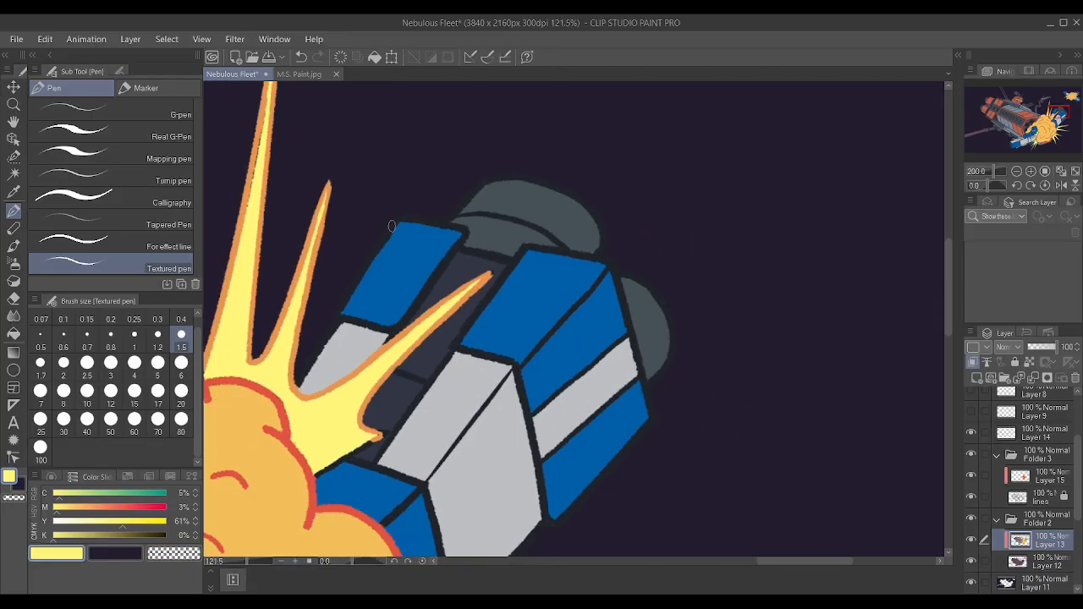
scroll(459, 221, "up", 5)
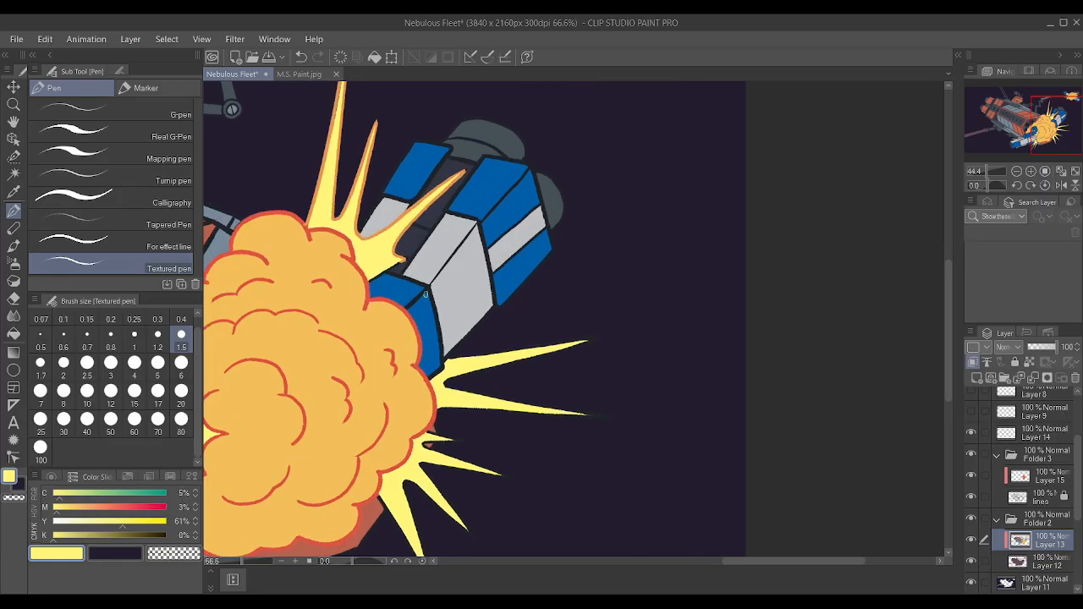
scroll(382, 231, "up", 3)
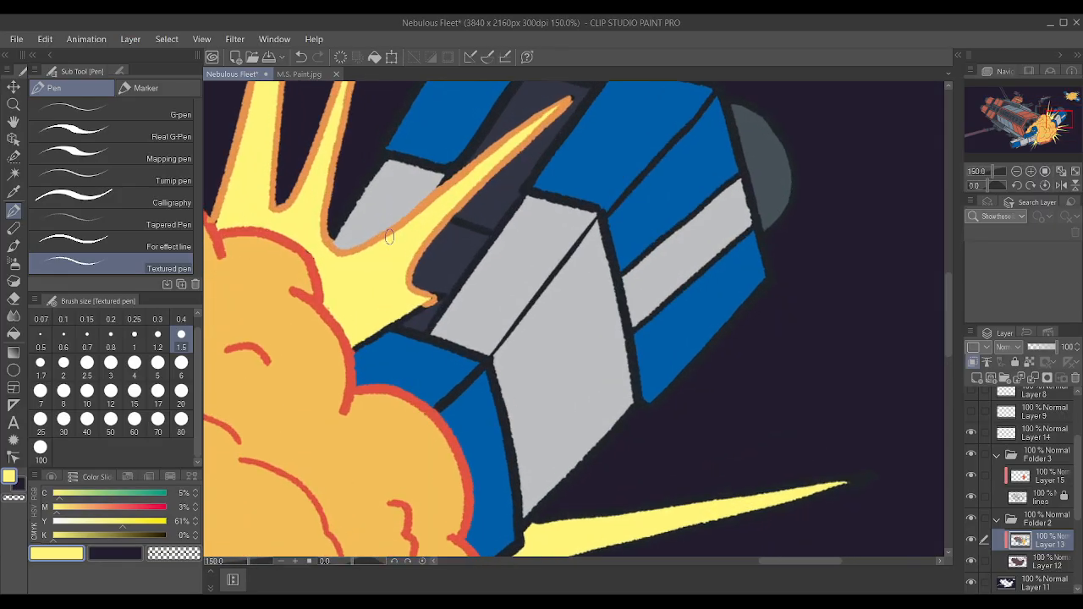
scroll(407, 215, "up", 4)
left_click(438, 181, "alt")
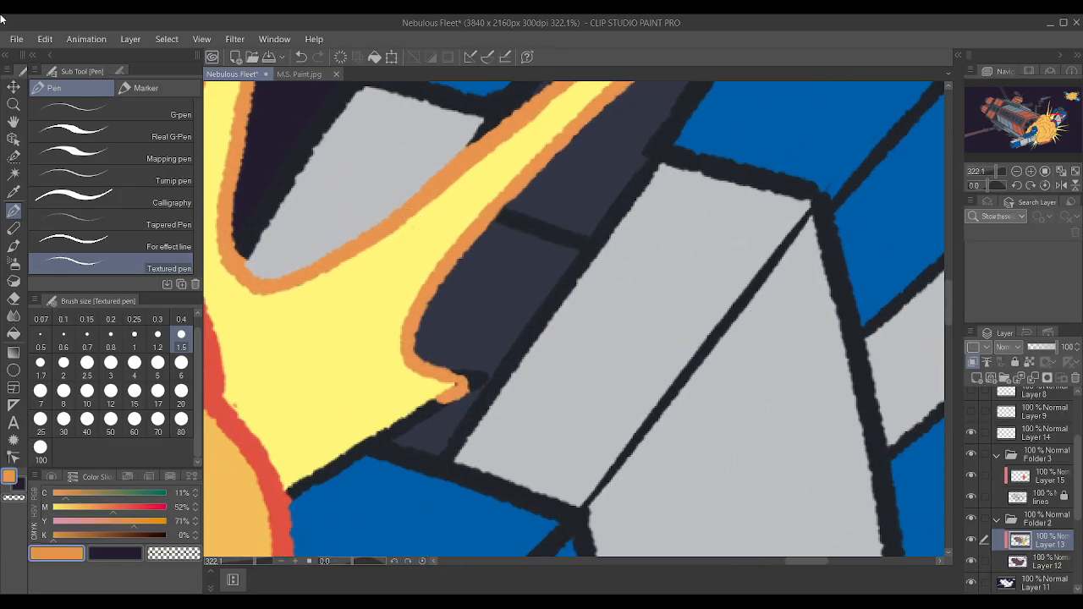
scroll(444, 267, "down", 2)
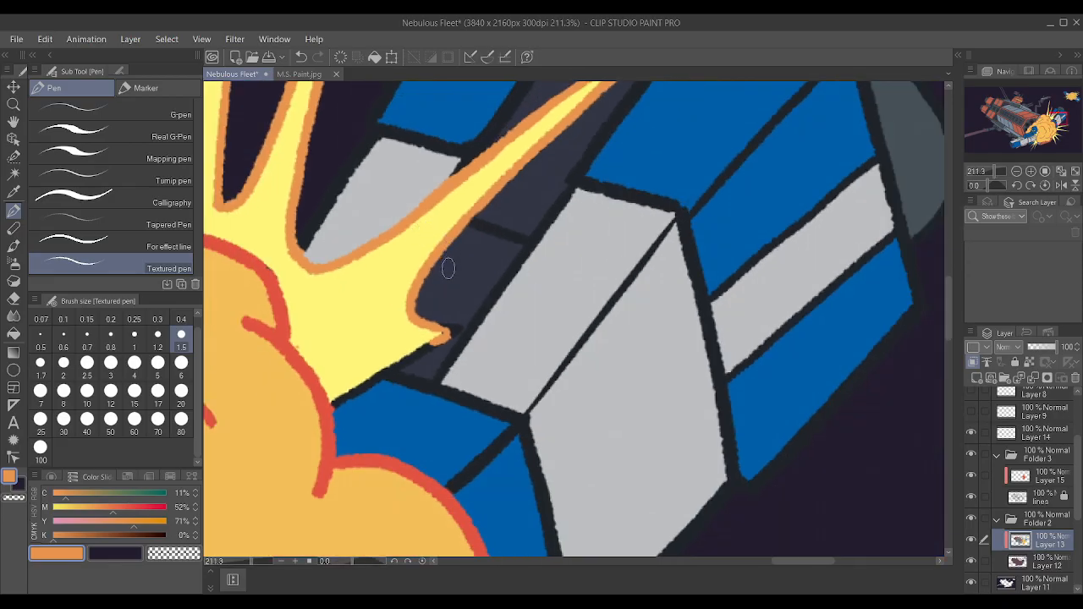
scroll(442, 273, "up", 1)
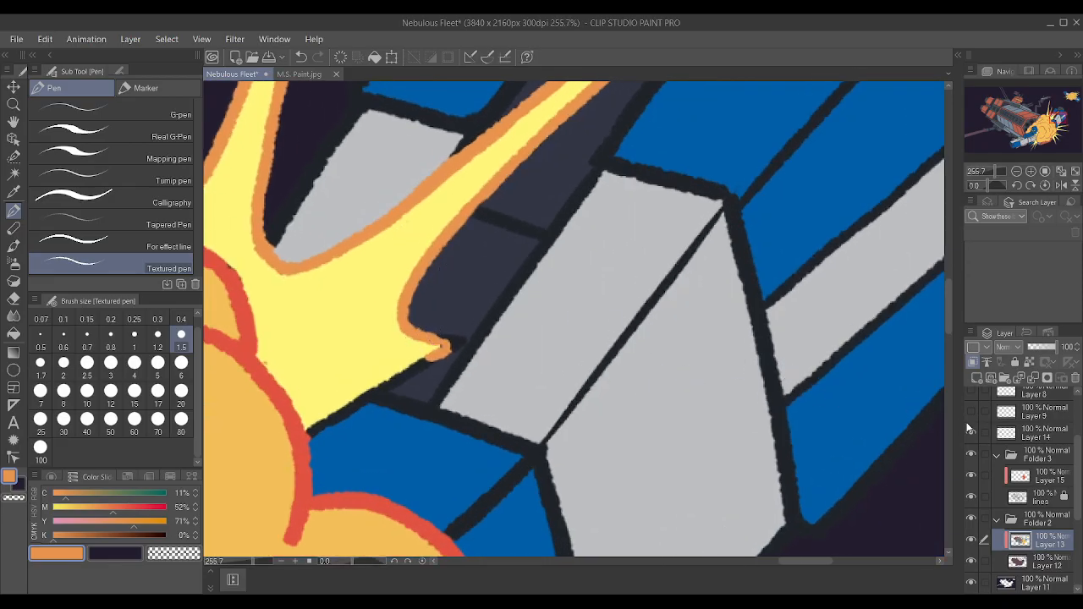
left_click(1039, 474)
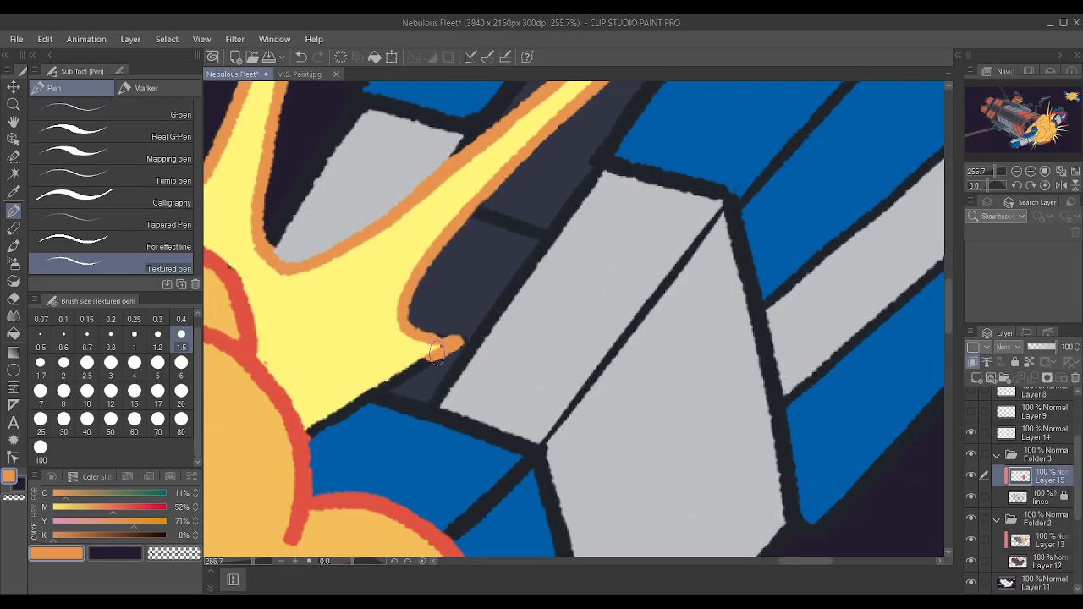
mouse_move(465, 341)
left_mouse_down()
mouse_move(312, 434)
mouse_move(438, 347)
left_mouse_up()
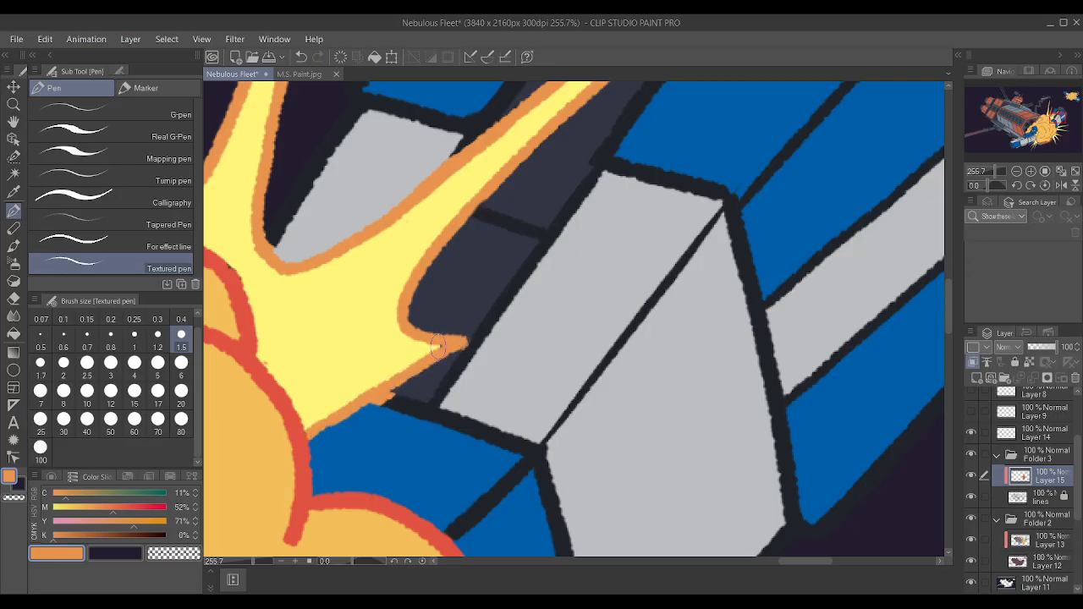
mouse_move(385, 405)
left_mouse_down()
mouse_move(409, 388)
mouse_move(396, 395)
left_mouse_up()
left_click_drag(463, 343, 451, 346)
key("bracketleft")
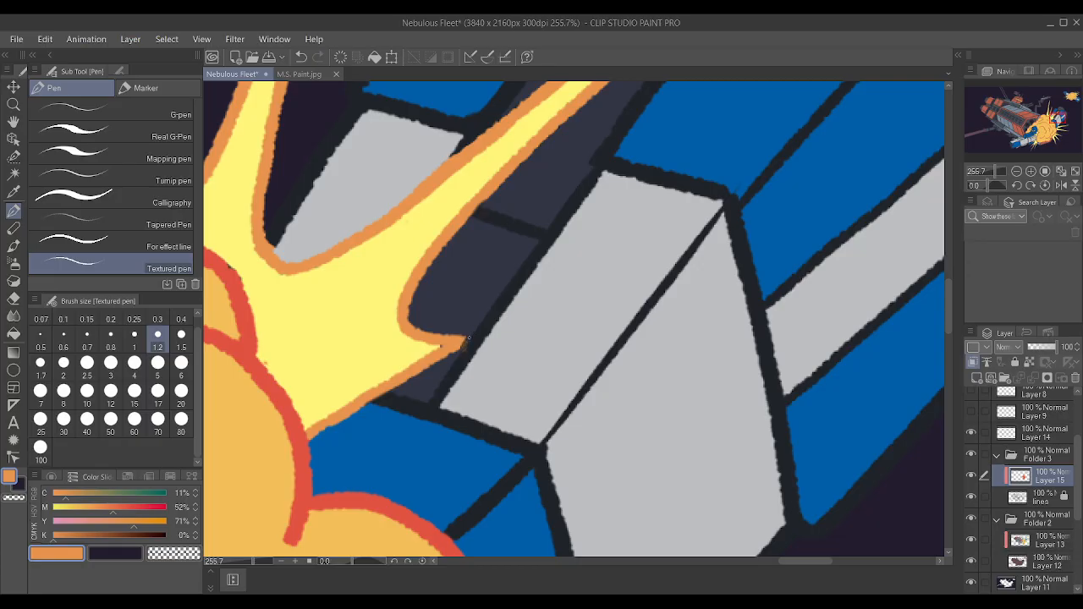
Outline in orange the short spikes overlapping the blue cockpit tower and the upper edge of the gray hull.
scroll(468, 354, "down", 10)
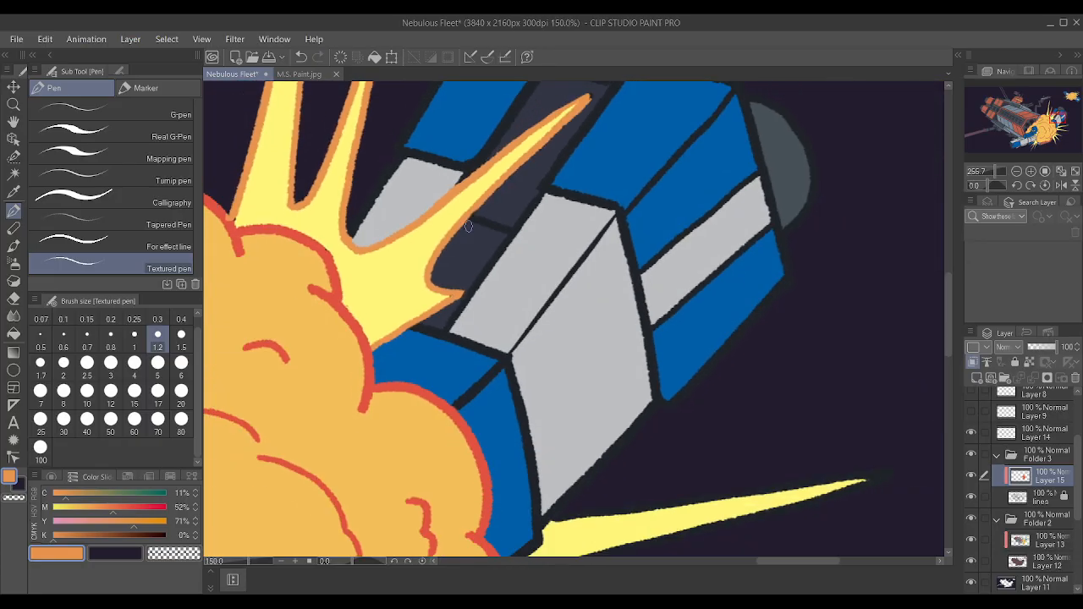
scroll(631, 393, "up", 1)
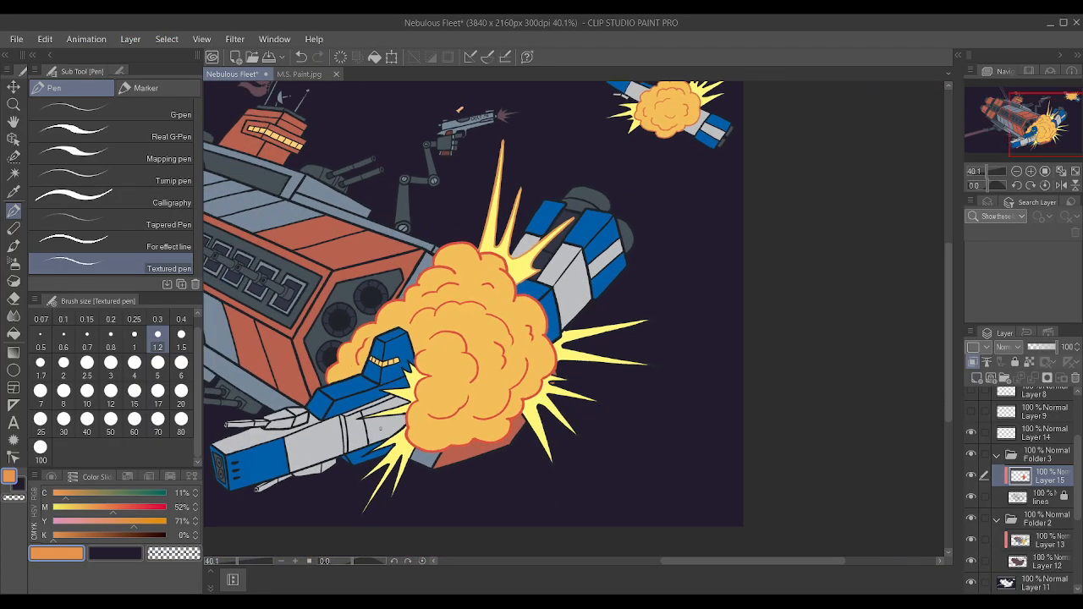
scroll(440, 385, "up", 6)
scroll(435, 404, "down", 12)
scroll(424, 383, "up", 7)
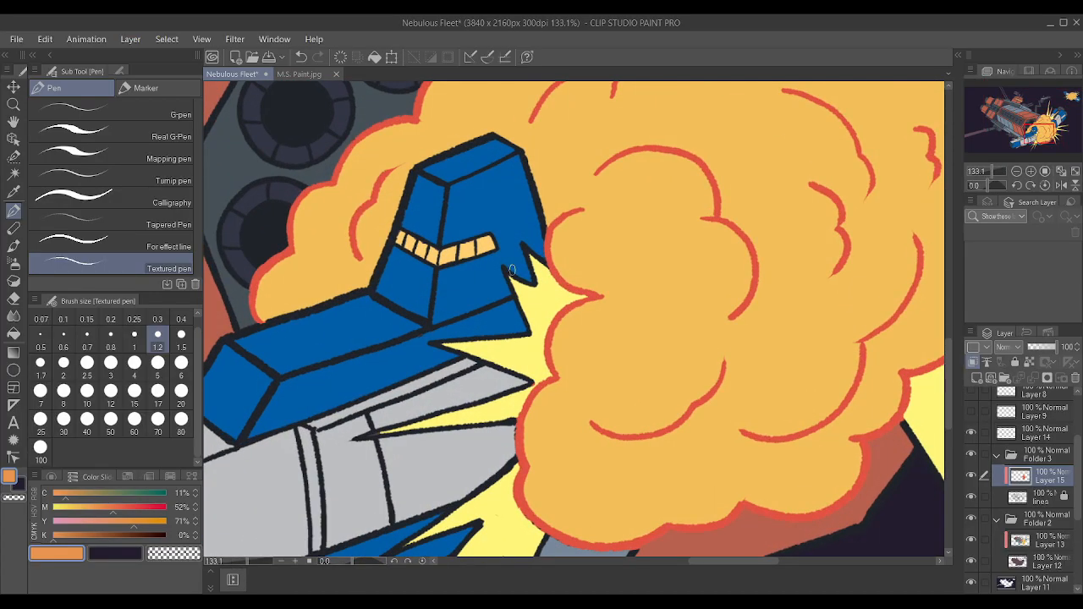
mouse_move(511, 271)
left_mouse_down()
mouse_move(525, 325)
mouse_move(505, 271)
mouse_move(532, 292)
mouse_move(518, 242)
mouse_move(537, 259)
left_mouse_up()
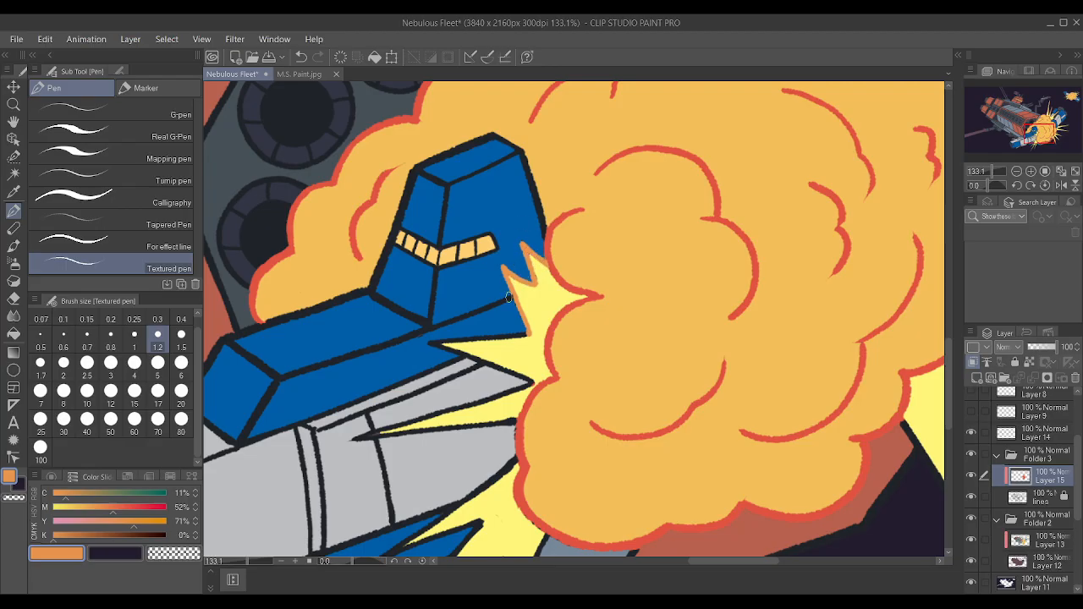
mouse_move(430, 343)
left_mouse_down()
mouse_move(541, 328)
mouse_move(429, 340)
mouse_move(531, 383)
left_mouse_up()
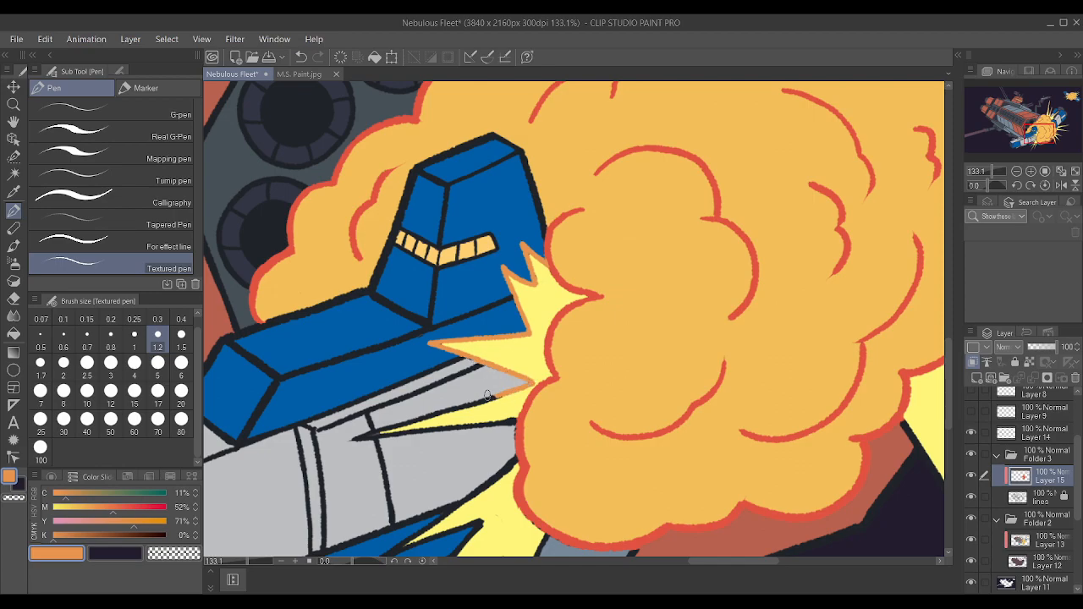
Examine the recolored explosion outlines against the whole illustration.
scroll(532, 381, "down", 10)
scroll(532, 381, "up", 3)
scroll(400, 251, "up", 1)
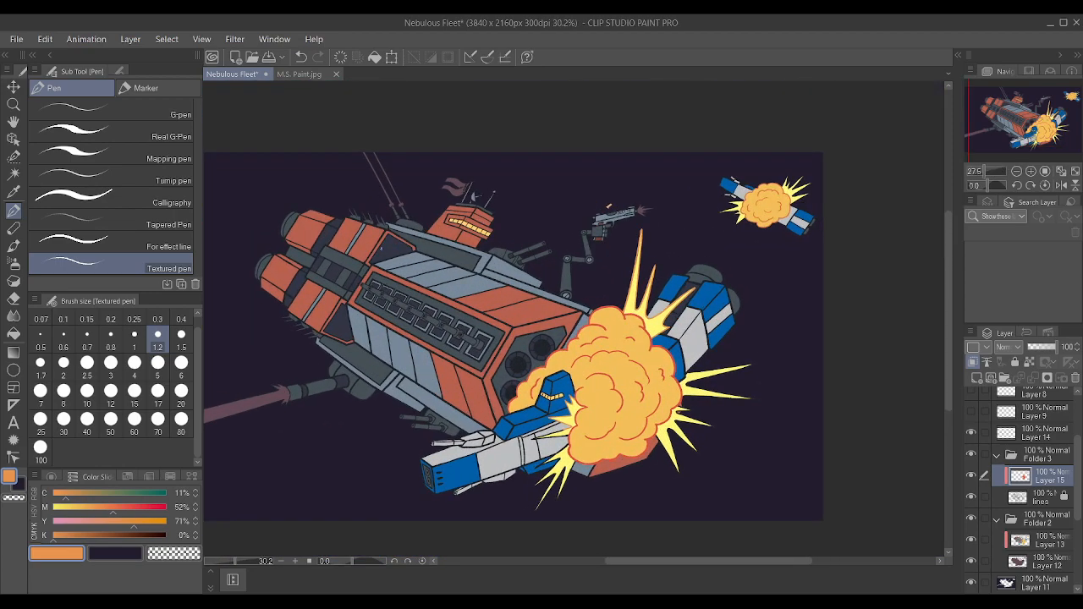
scroll(452, 270, "down", 6)
scroll(389, 260, "up", 6)
scroll(540, 305, "down", 2)
scroll(540, 305, "down", 1)
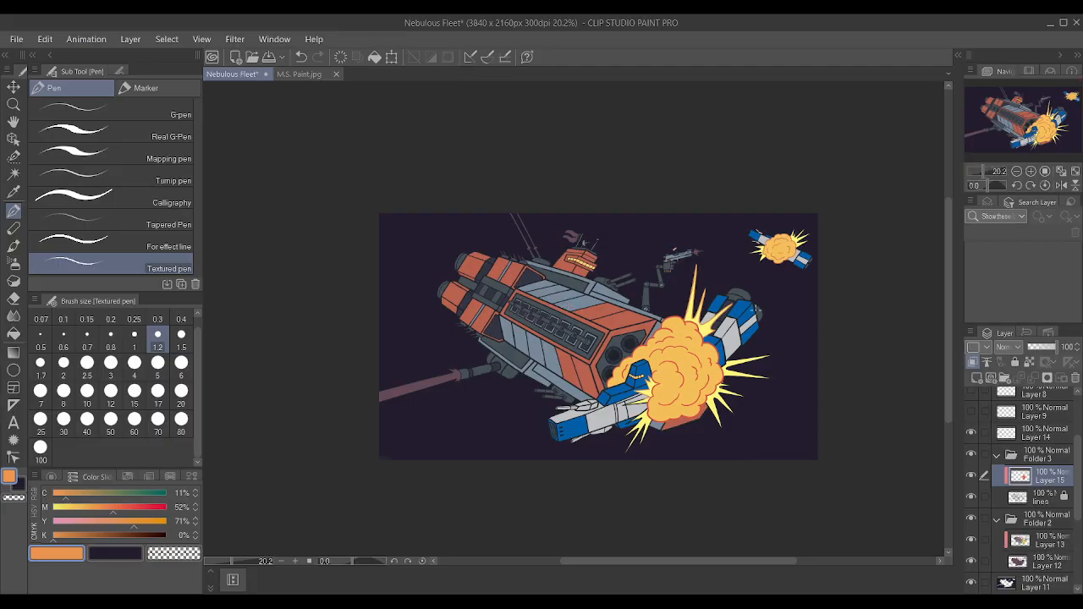
scroll(759, 307, "up", 1)
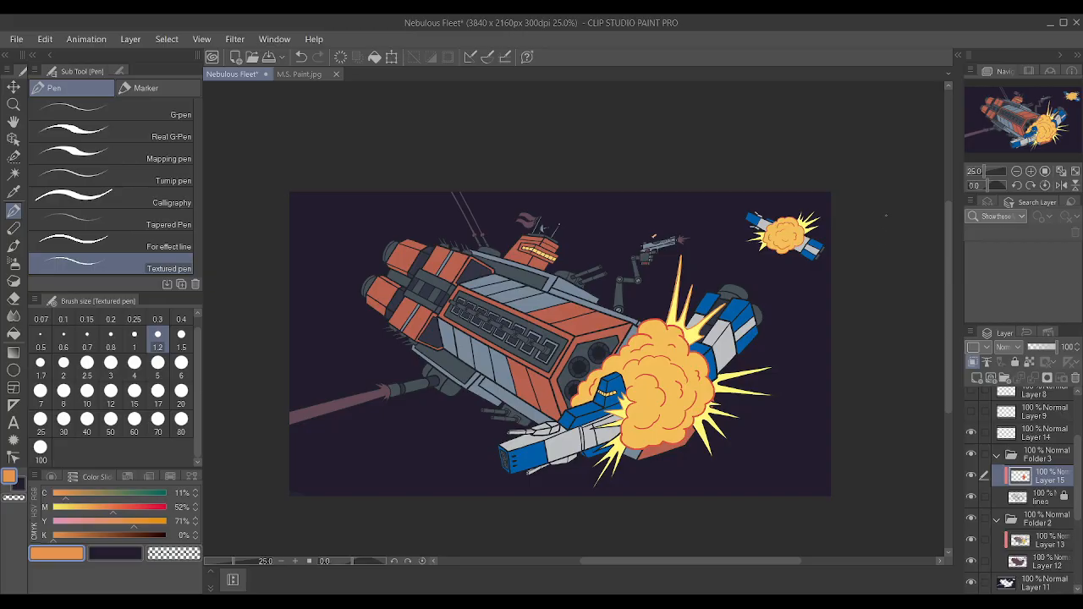
scroll(886, 215, "up", 2)
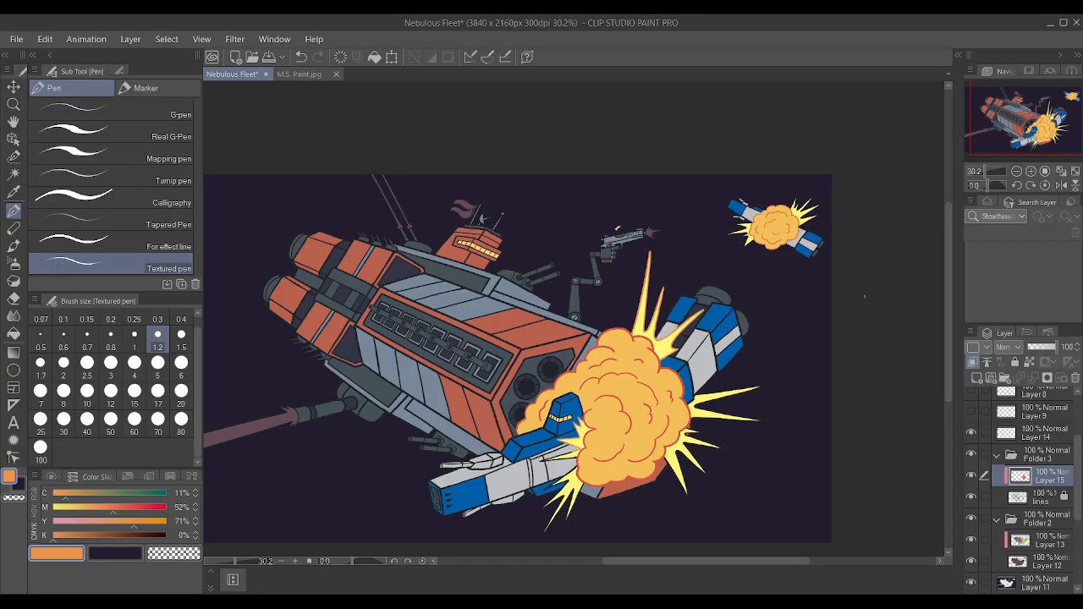
Outline both edges of the long thin spike crossing the gray hull in orange, covering the remaining black line.
scroll(626, 488, "up", 7)
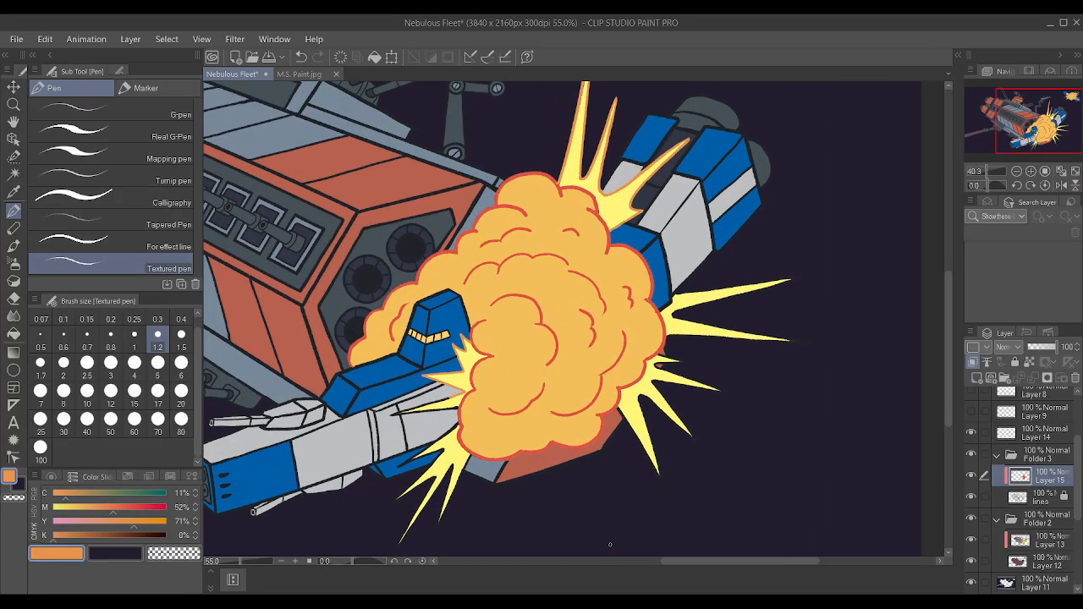
scroll(358, 392, "up", 2)
left_click_drag(346, 402, 486, 382)
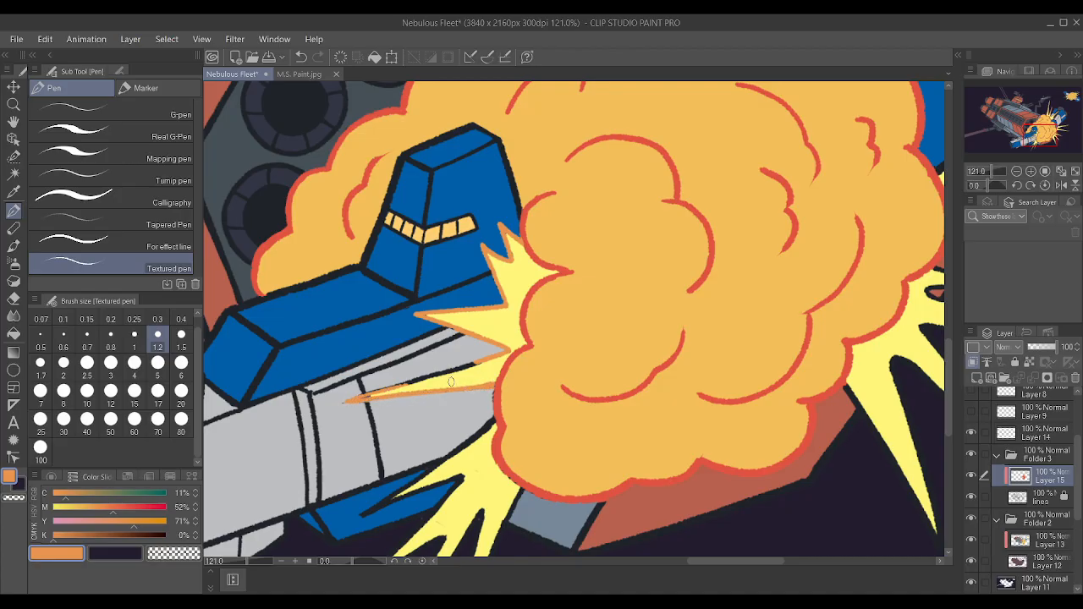
left_click_drag(382, 388, 476, 361)
left_click_drag(415, 381, 484, 359)
left_click_drag(357, 395, 385, 388)
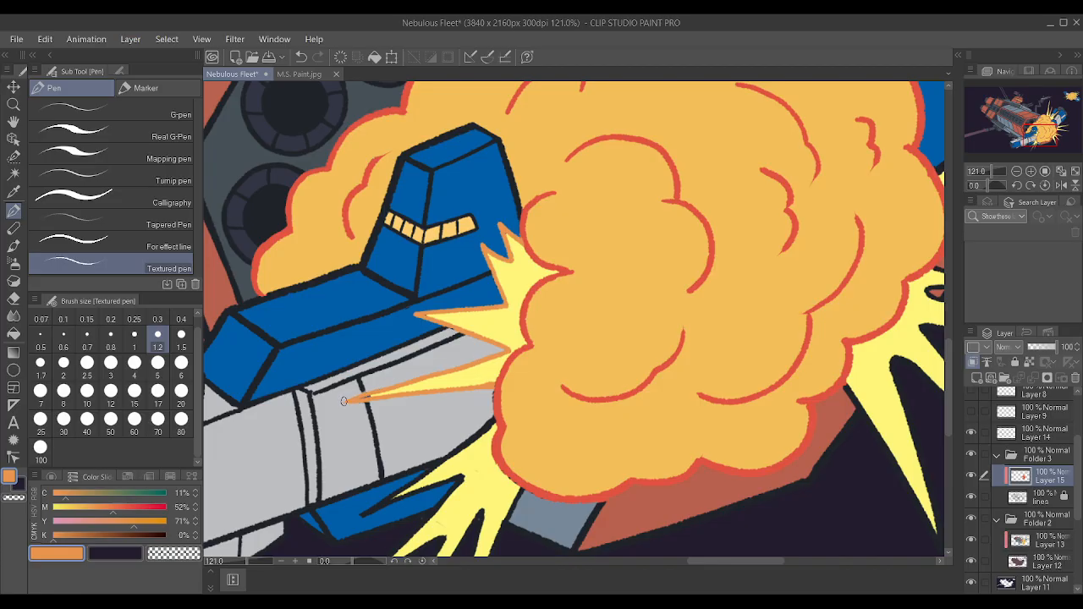
Switch to Layer 13 and sample the yellow, gray and orange around the long thin spike.
left_click(487, 370, "alt")
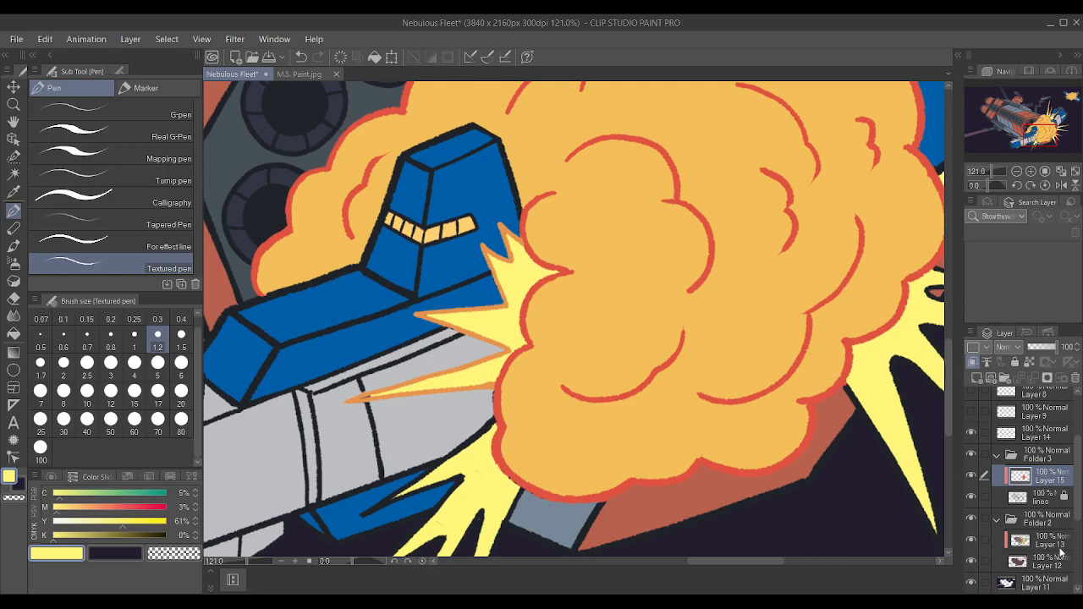
left_click(1052, 545)
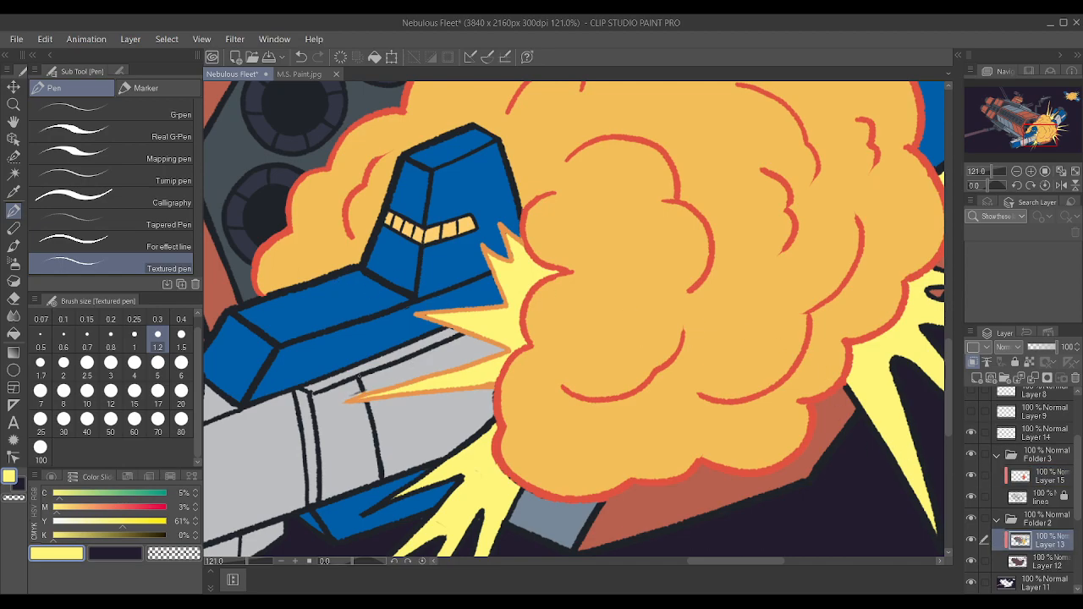
scroll(356, 378, "up", 1)
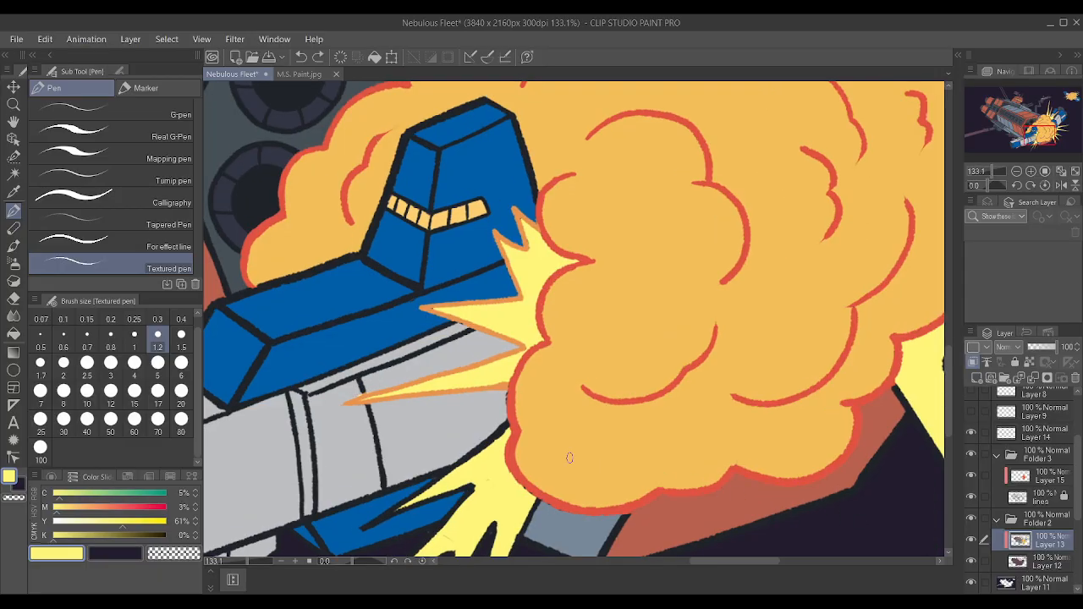
scroll(458, 416, "up", 1)
left_click(458, 416, "alt")
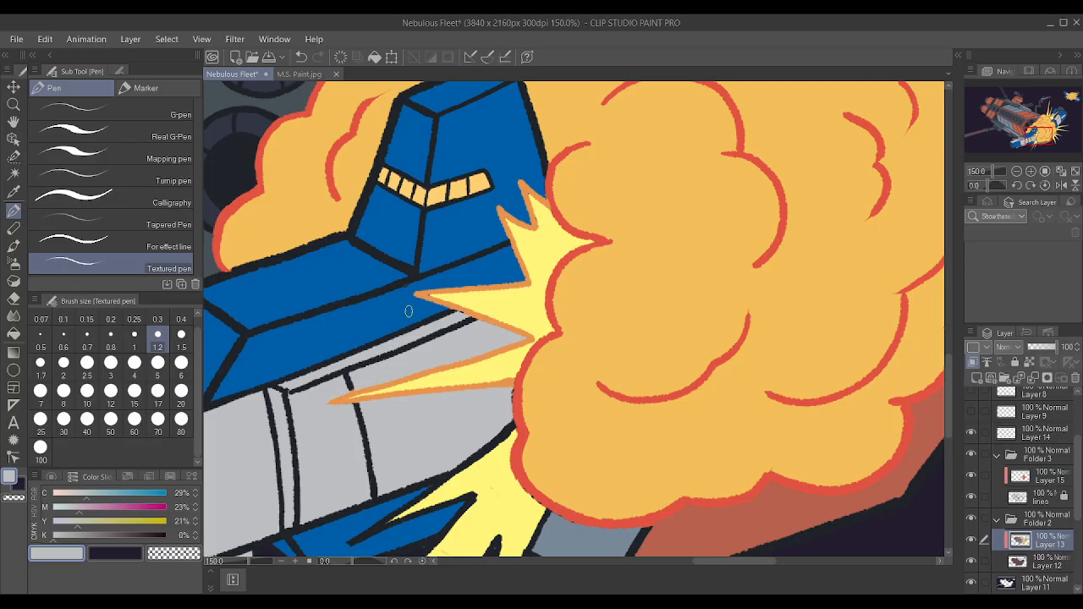
left_click(465, 382, "alt")
left_click(463, 384, "alt")
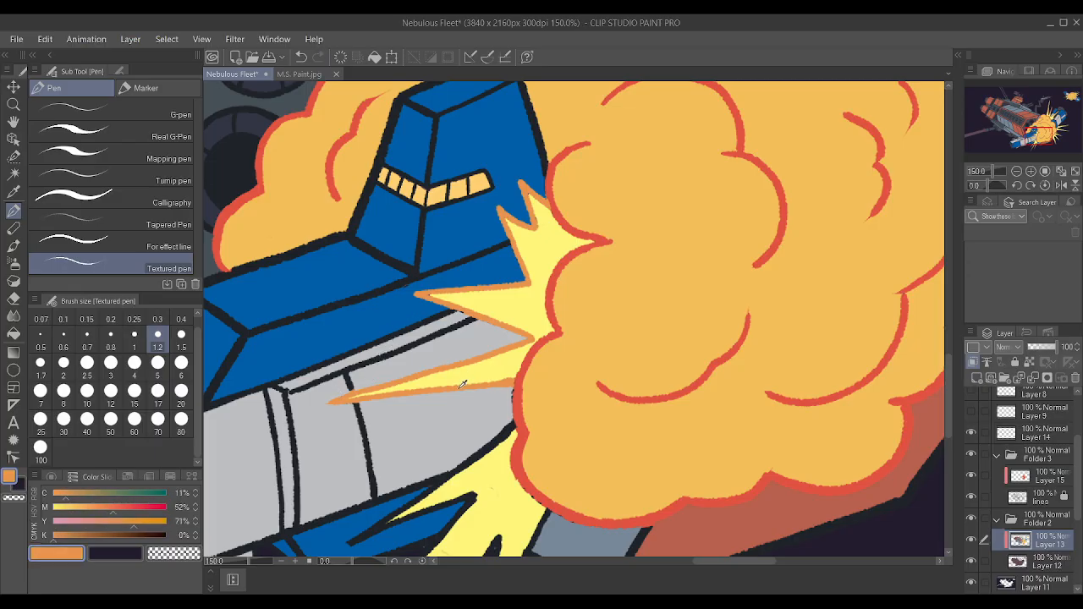
left_click(467, 378, "alt")
Try covering the cloud's black edge below the long thin spike with the sampled red on Layer 13, and undo it.
scroll(511, 382, "up", 1)
left_click(510, 383, "alt")
left_click_drag(510, 386, 515, 391)
left_click(521, 410, "alt")
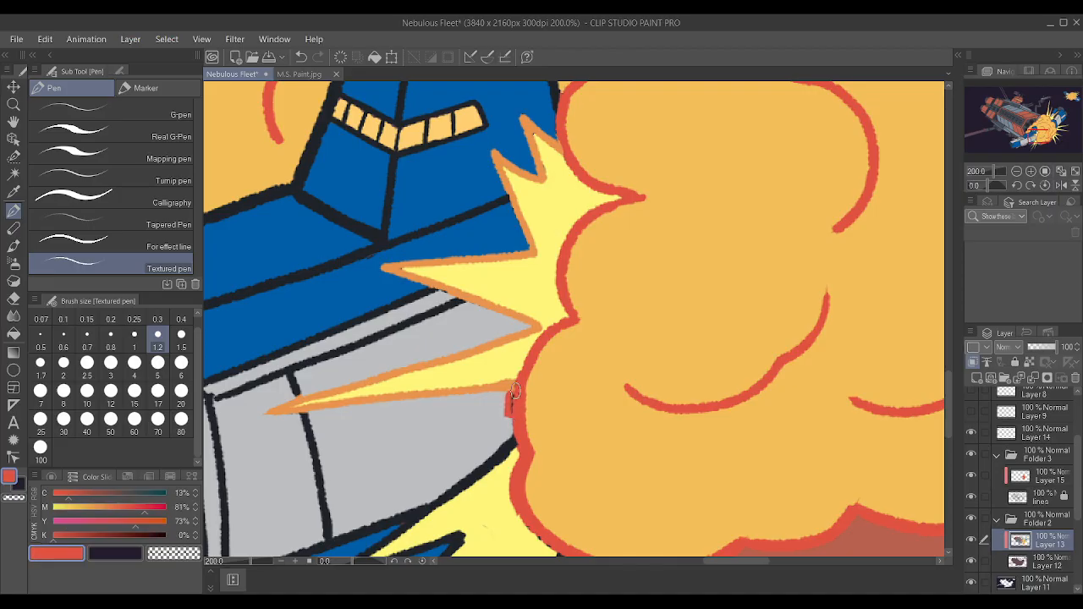
key("ctrl+z")
key("ctrl+z")
On Layer 15, trace the cloud's black edge below the long thin spike in red, and resample the spikes' orange.
left_click(1039, 490)
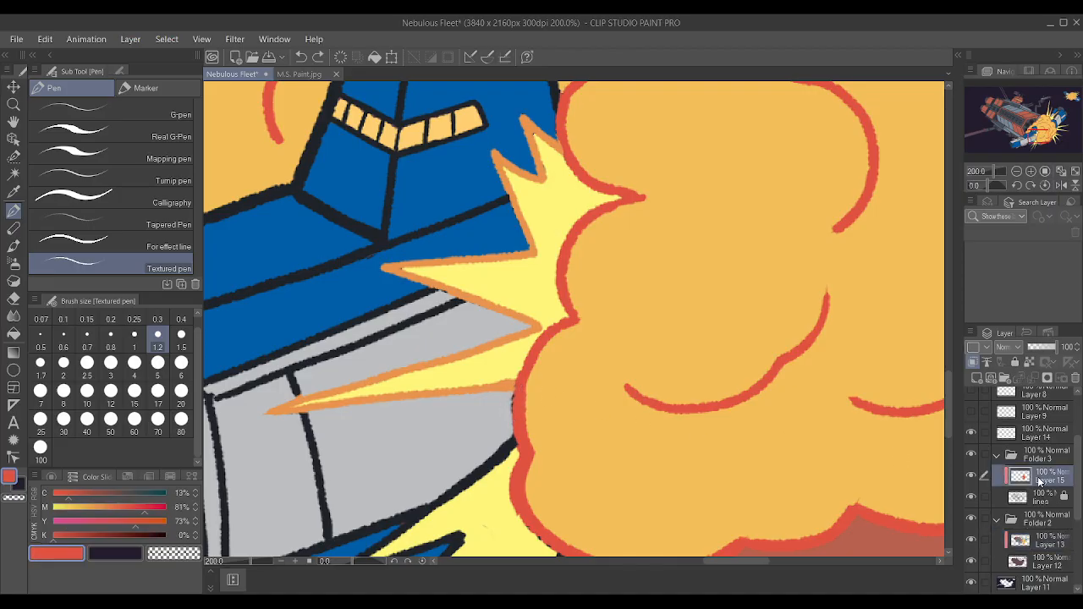
left_click_drag(511, 411, 518, 374)
left_click(524, 333, "alt")
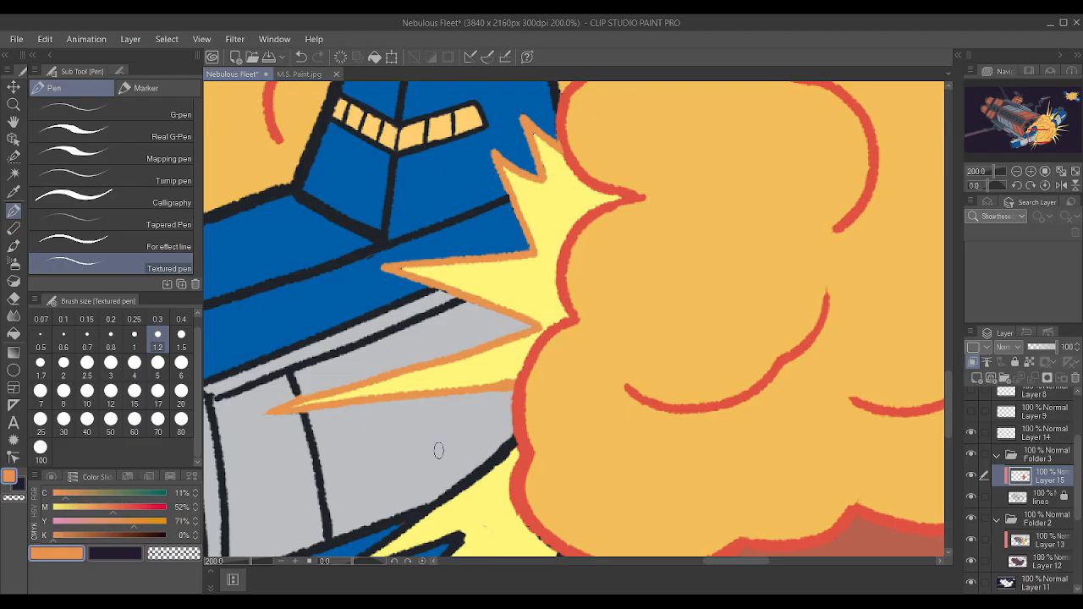
Outline the spike that crosses the blue section beneath the gray hull in orange, from the cloud's edge to its tip and back.
left_click_drag(453, 493, 515, 438)
left_click_drag(440, 503, 458, 494)
left_click_drag(413, 528, 438, 507)
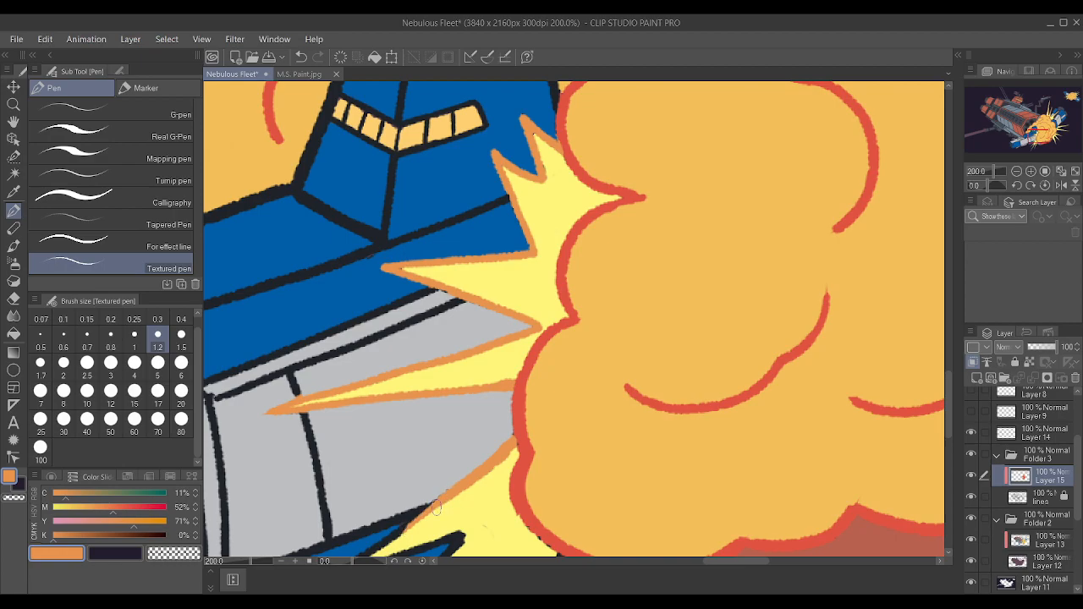
scroll(511, 425, "down", 5)
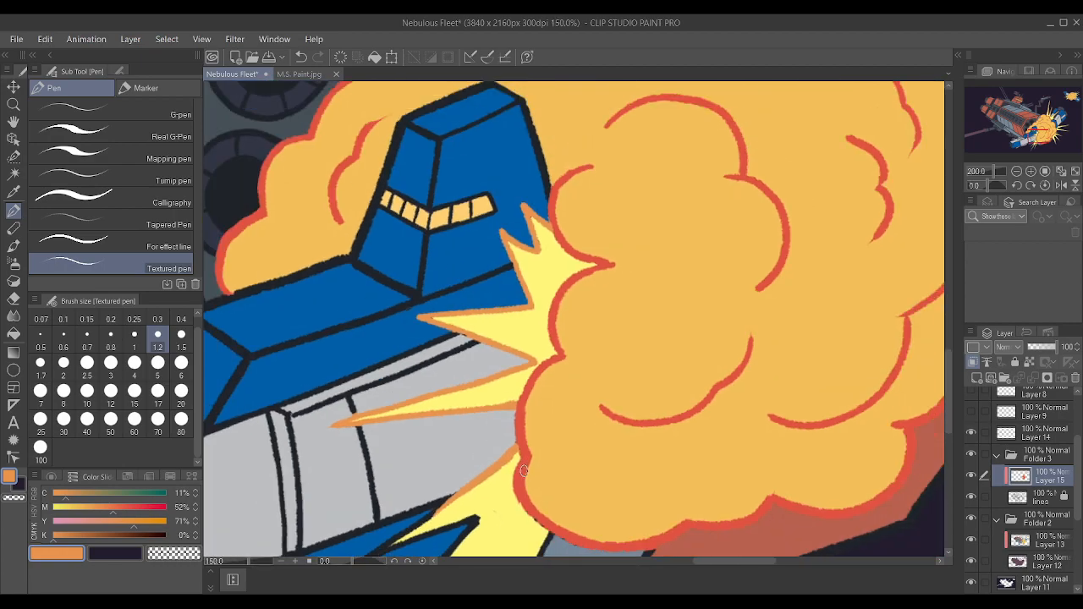
scroll(520, 461, "up", 2)
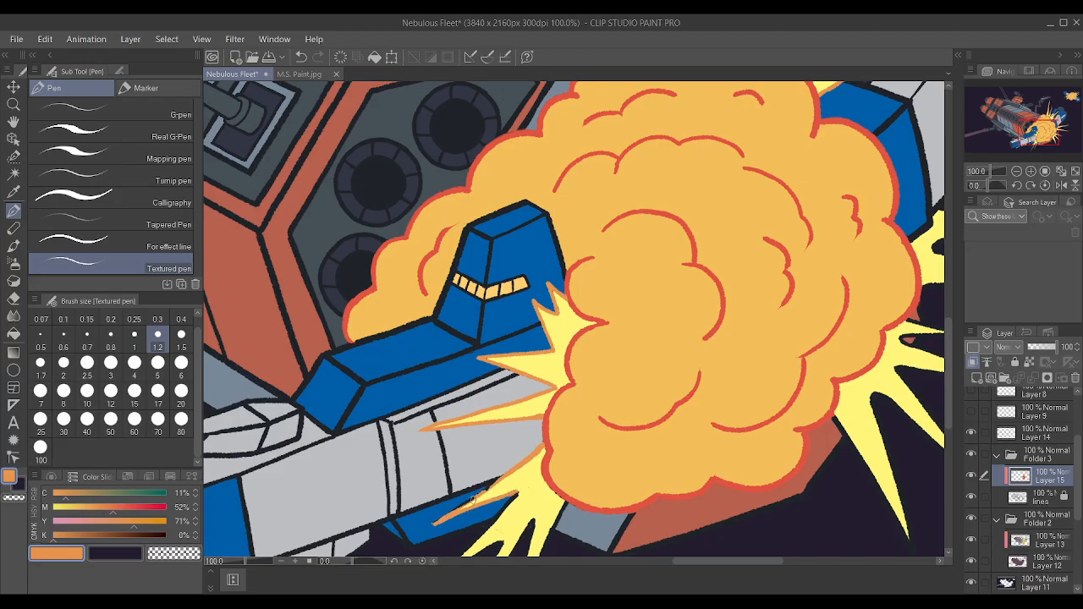
scroll(443, 487, "up", 2)
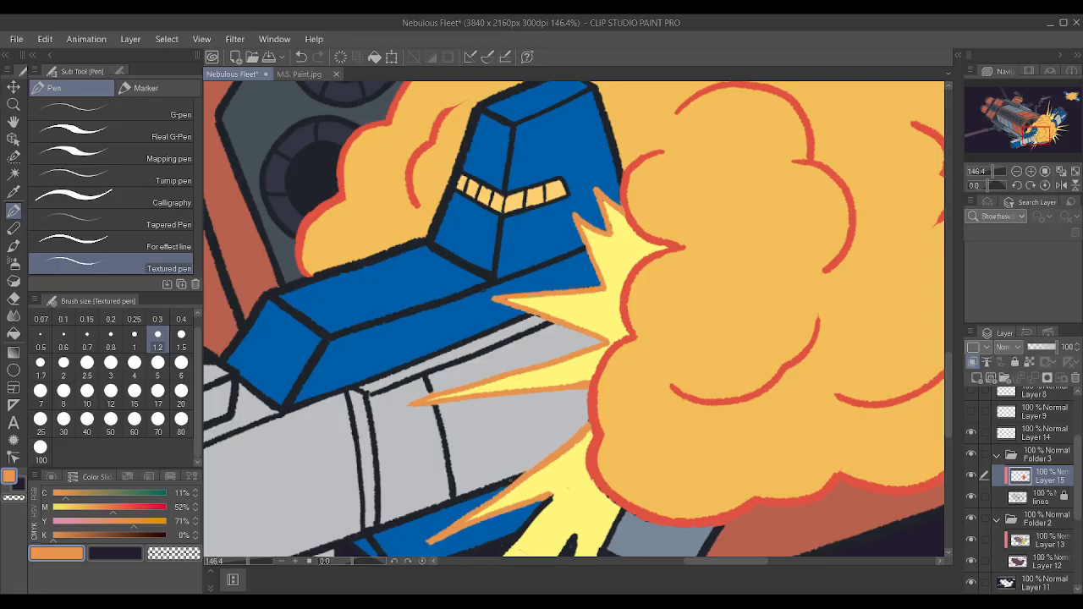
Set the brush size to 1.5 and outline the next spike below the blue section in orange.
scroll(514, 461, "down", 4)
scroll(550, 490, "up", 3)
scroll(555, 482, "down", 3)
scroll(603, 507, "up", 2)
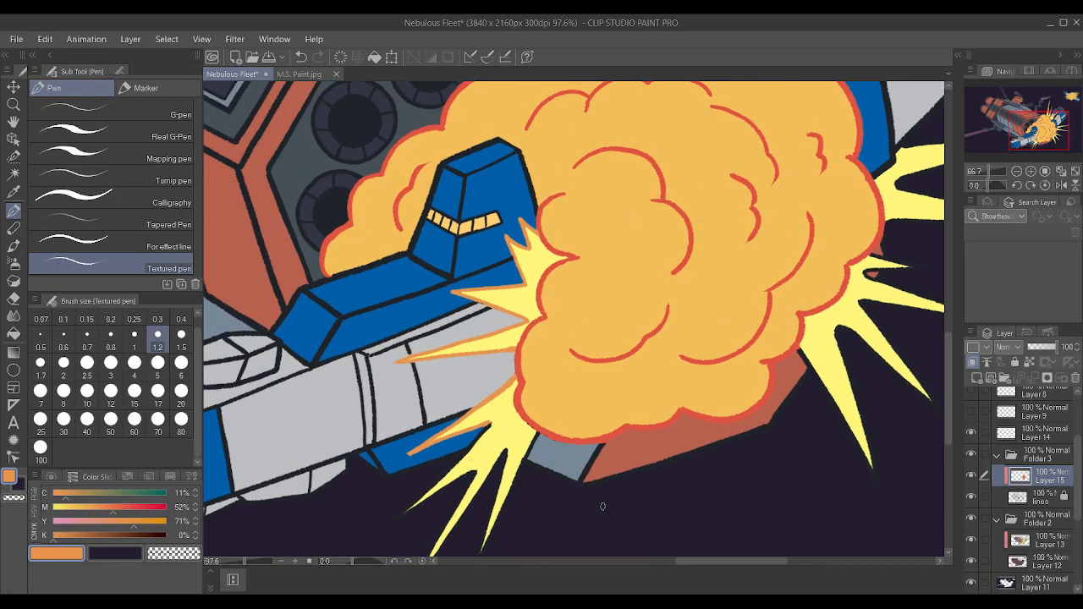
scroll(592, 505, "up", 2)
key("bracketright")
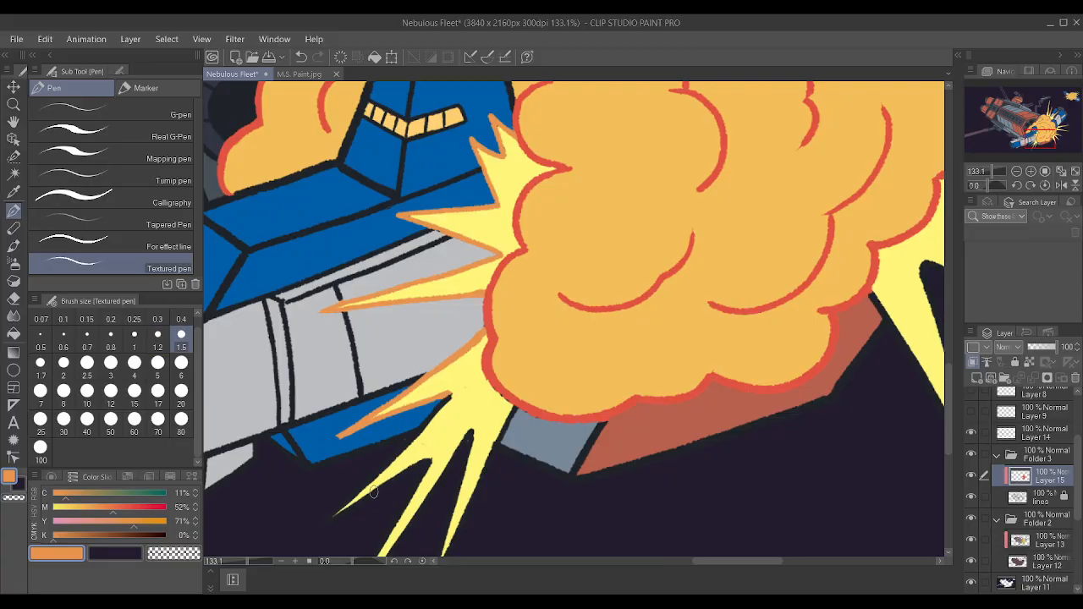
left_click_drag(317, 528, 425, 429)
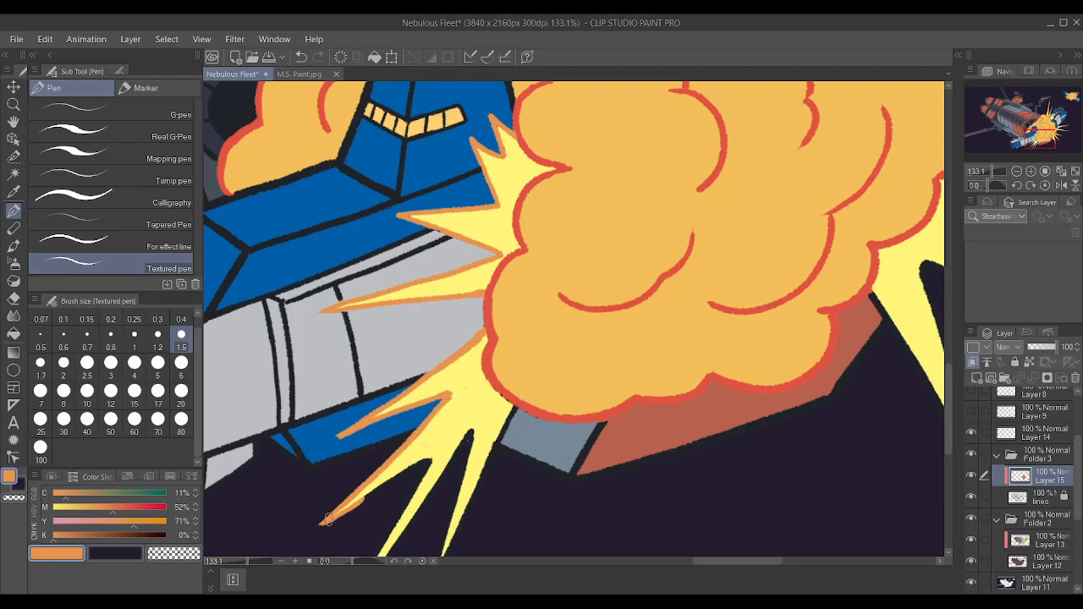
Outline the two remaining lower-left spikes in orange, ending at the cloud's edge beside the slate hull piece.
scroll(458, 427, "down", 3)
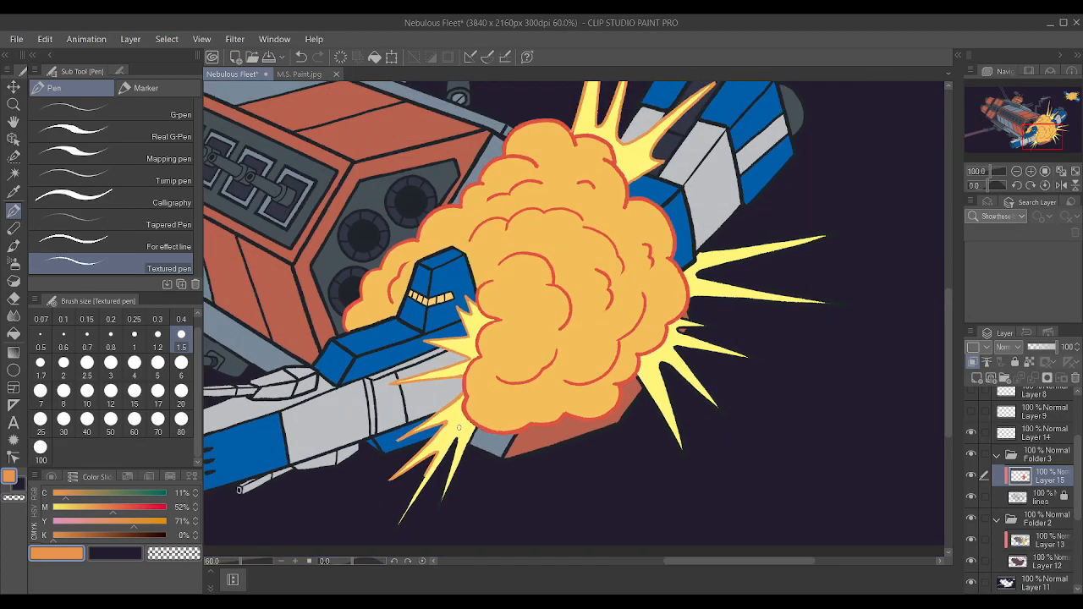
scroll(390, 497, "up", 5)
mouse_move(408, 533)
left_mouse_down()
mouse_move(446, 462)
mouse_move(438, 477)
left_mouse_up()
left_click_drag(405, 542, 505, 392)
left_click_drag(506, 394, 474, 506)
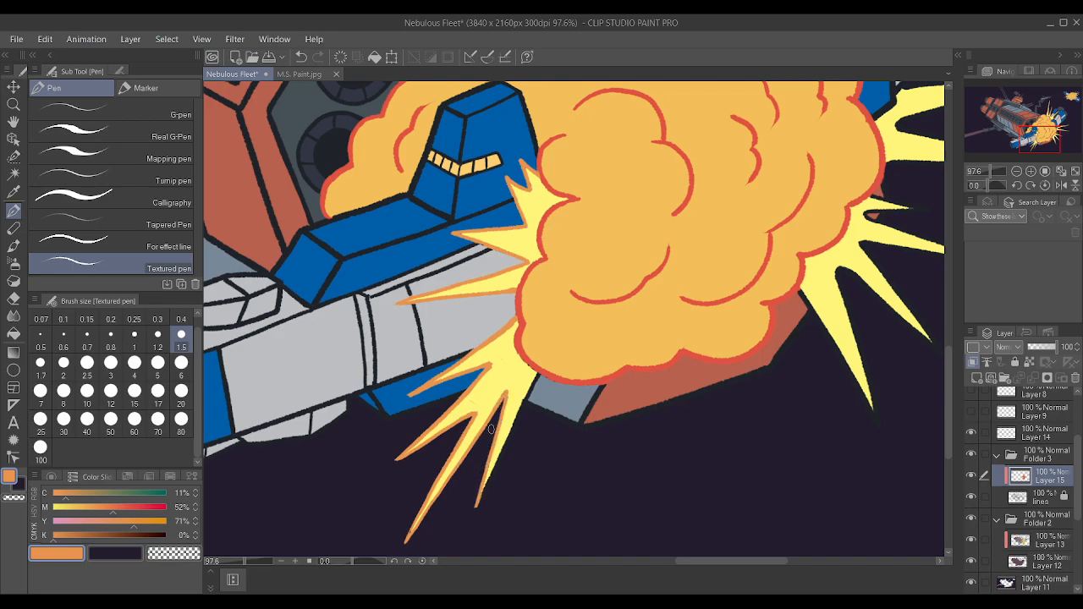
left_click_drag(473, 511, 533, 378)
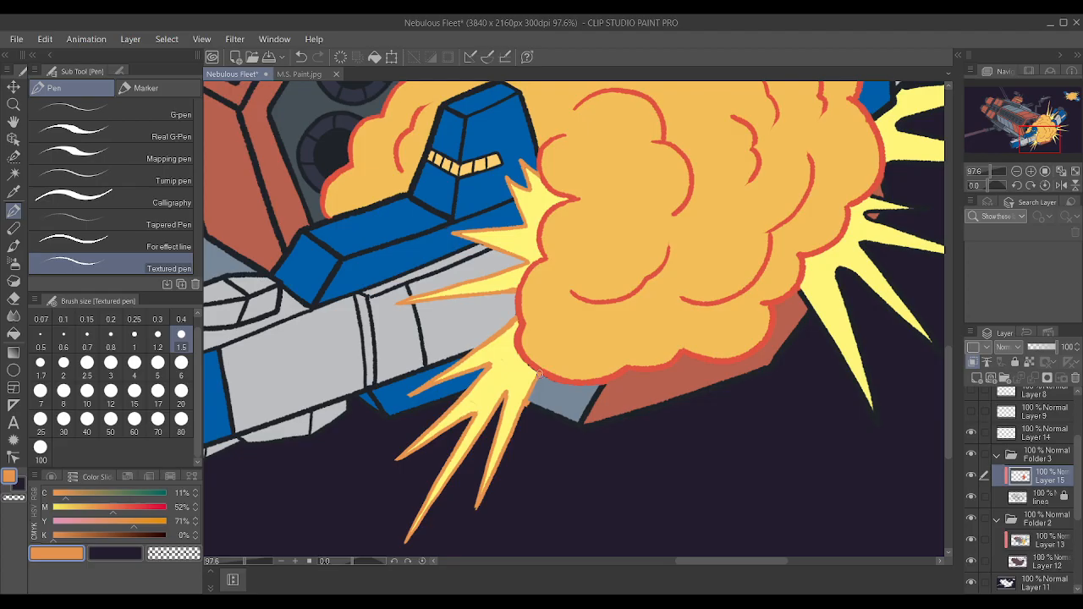
Sample the cloud outline's red and cover the leftover black along its lower edge beside the slate hull piece.
scroll(527, 366, "up", 4)
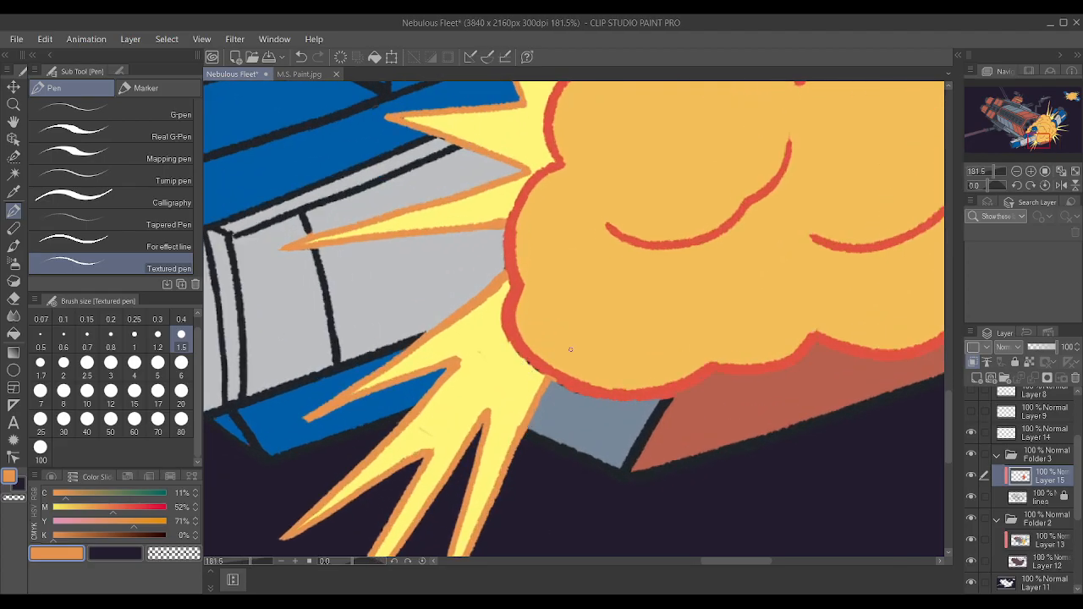
left_click(615, 389, "alt")
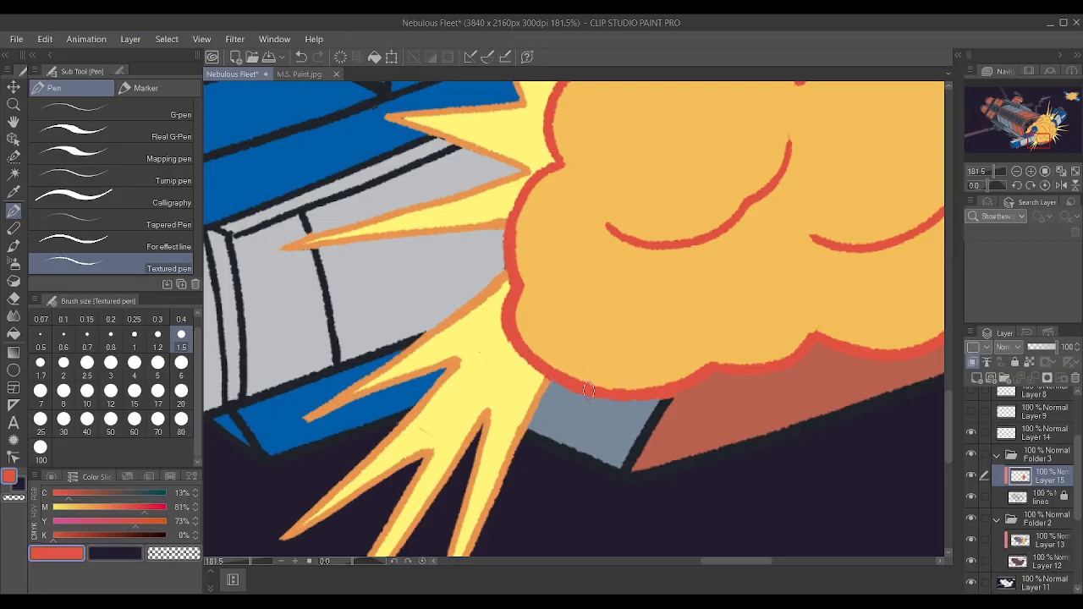
scroll(613, 376, "down", 6)
scroll(615, 369, "down", 3)
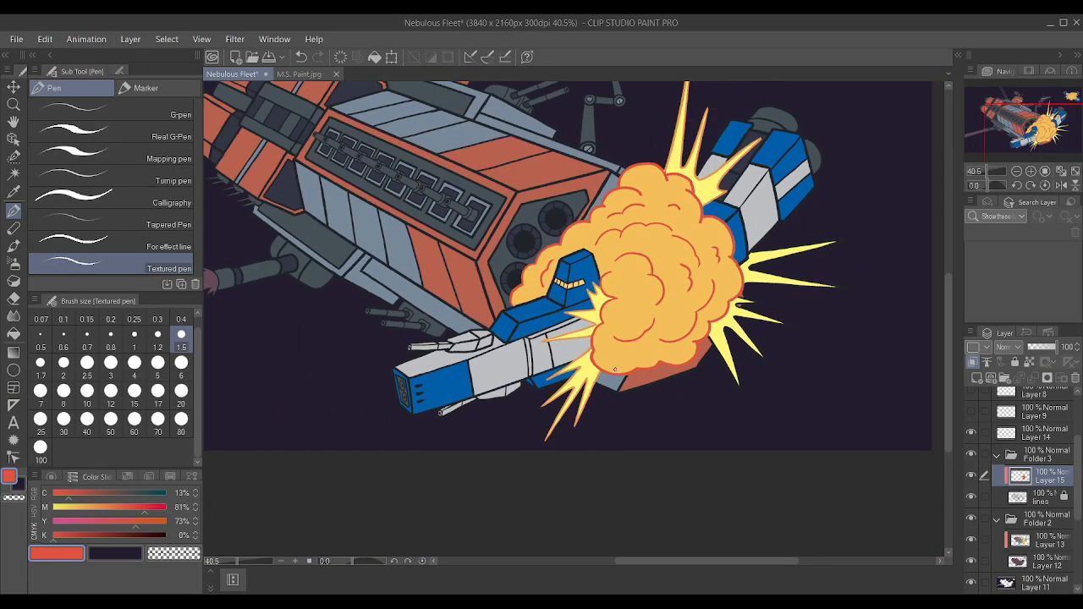
Sample the spikes' orange and outline the upper long spike on the large cloud's right side, from base to tip and back.
scroll(846, 363, "up", 4)
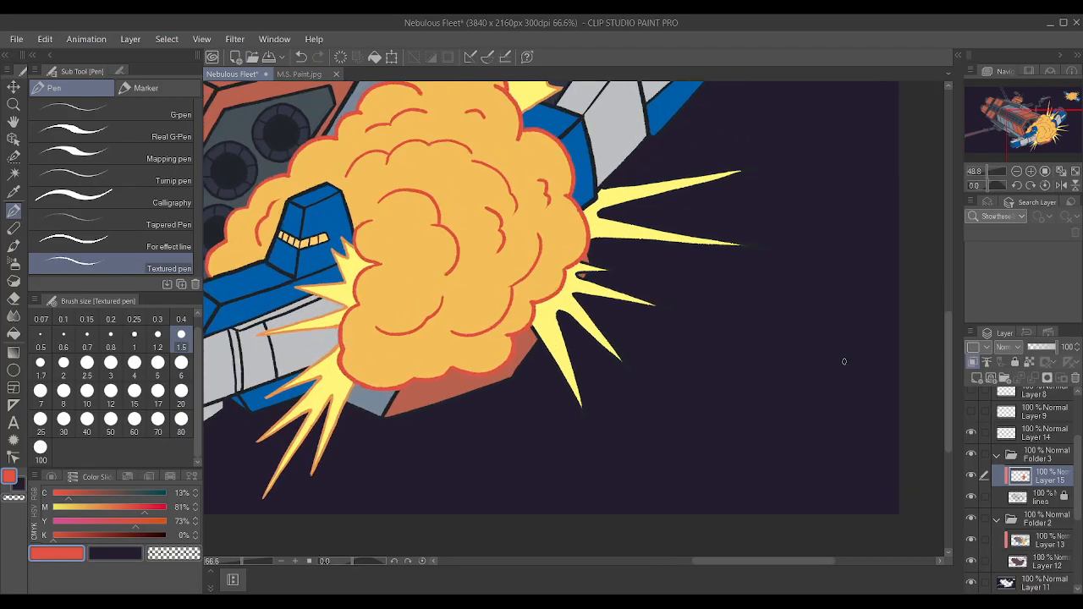
scroll(449, 406, "up", 6)
right_click(270, 314)
scroll(270, 315, "down", 4)
scroll(270, 314, "up", 3)
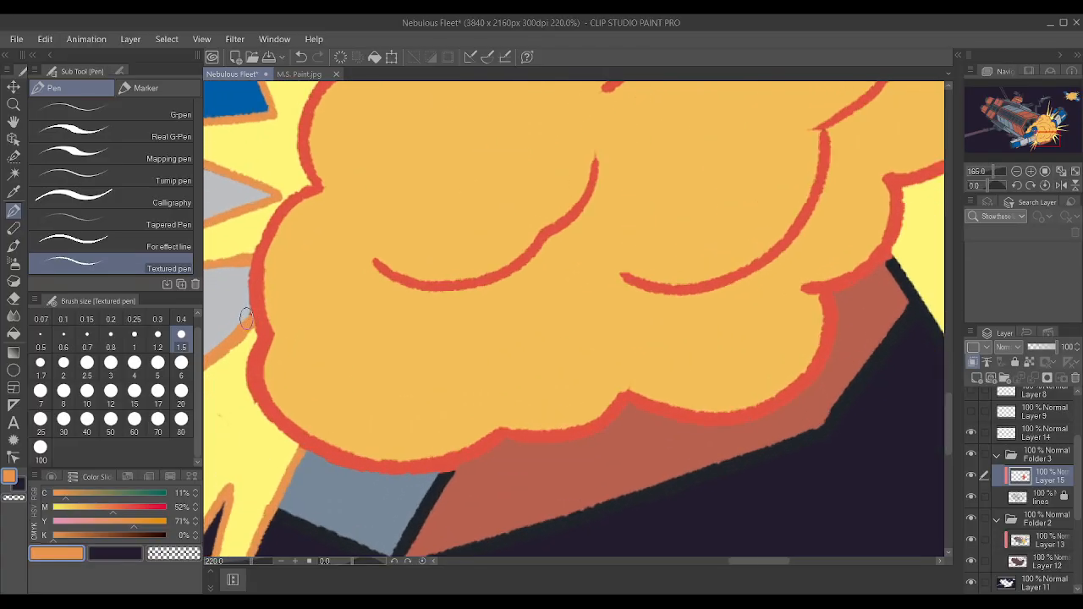
scroll(504, 350, "down", 3)
scroll(503, 350, "down", 1)
scroll(567, 231, "up", 3)
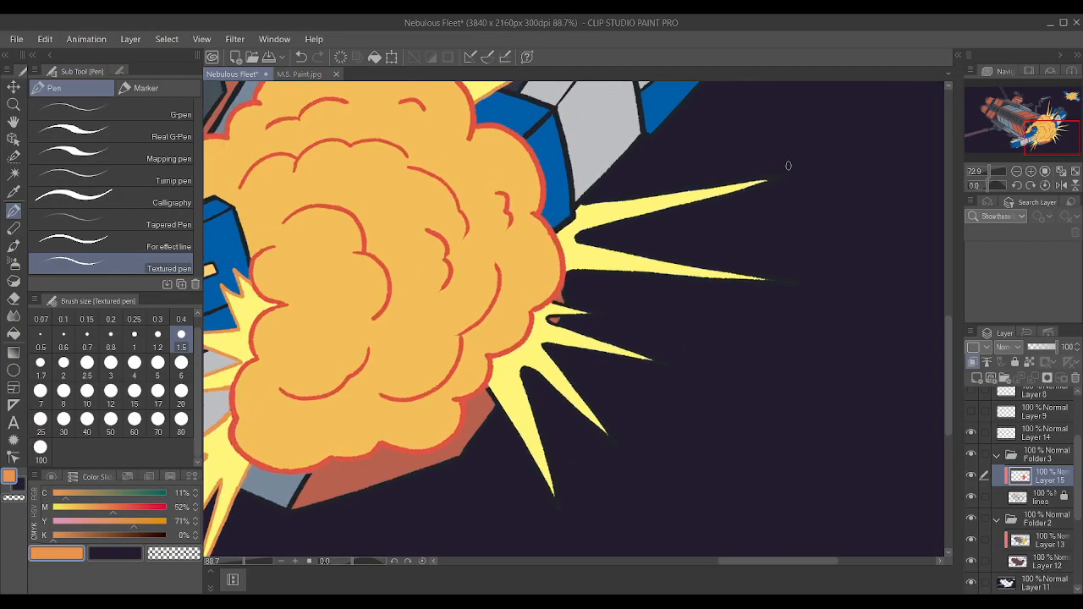
mouse_move(510, 218)
left_mouse_down()
mouse_move(782, 169)
mouse_move(734, 197)
mouse_move(791, 171)
mouse_move(712, 203)
mouse_move(756, 187)
mouse_move(509, 252)
left_mouse_up()
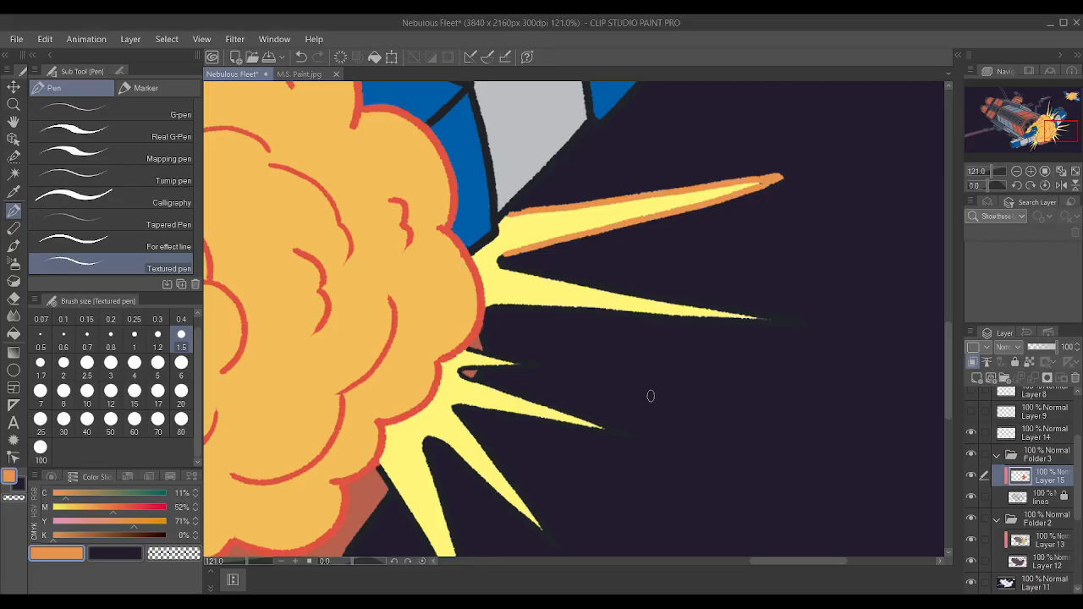
Outline the short spike on the large cloud's right side and the longer one directly below it in orange.
left_click_drag(464, 369, 544, 369)
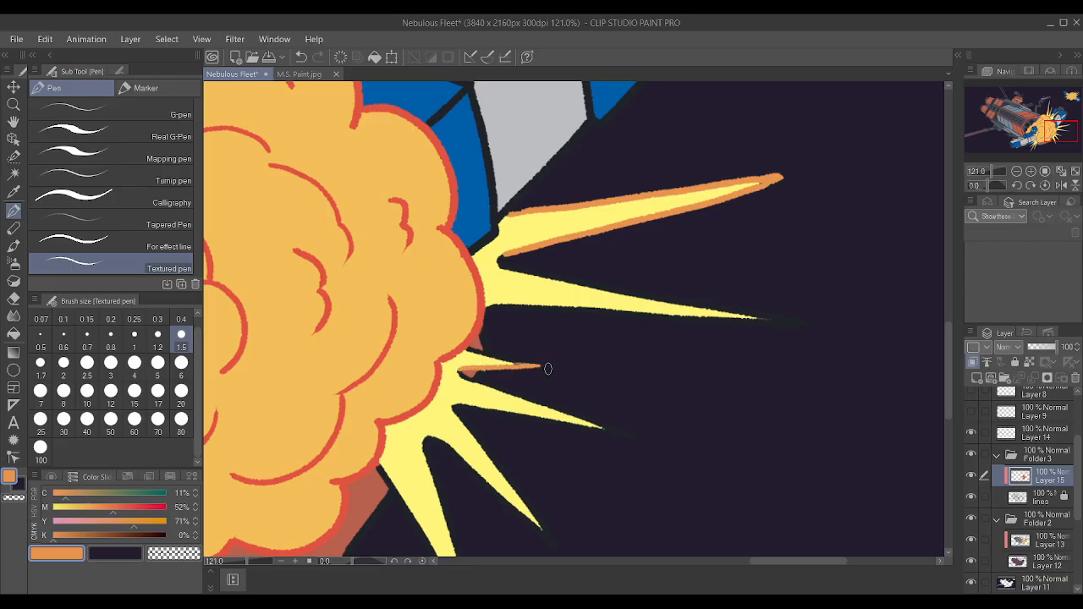
left_click_drag(469, 349, 537, 364)
mouse_move(468, 350)
left_mouse_down()
mouse_move(543, 369)
mouse_move(469, 350)
mouse_move(508, 358)
left_mouse_up()
scroll(548, 341, "up", 1)
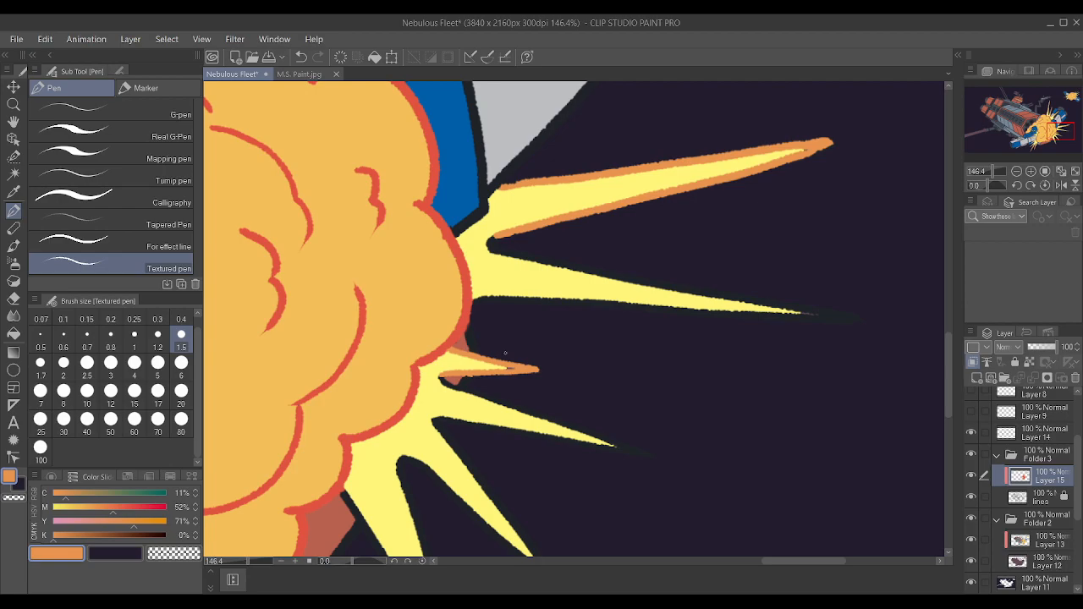
left_click_drag(440, 378, 636, 449)
left_click_drag(567, 443, 640, 451)
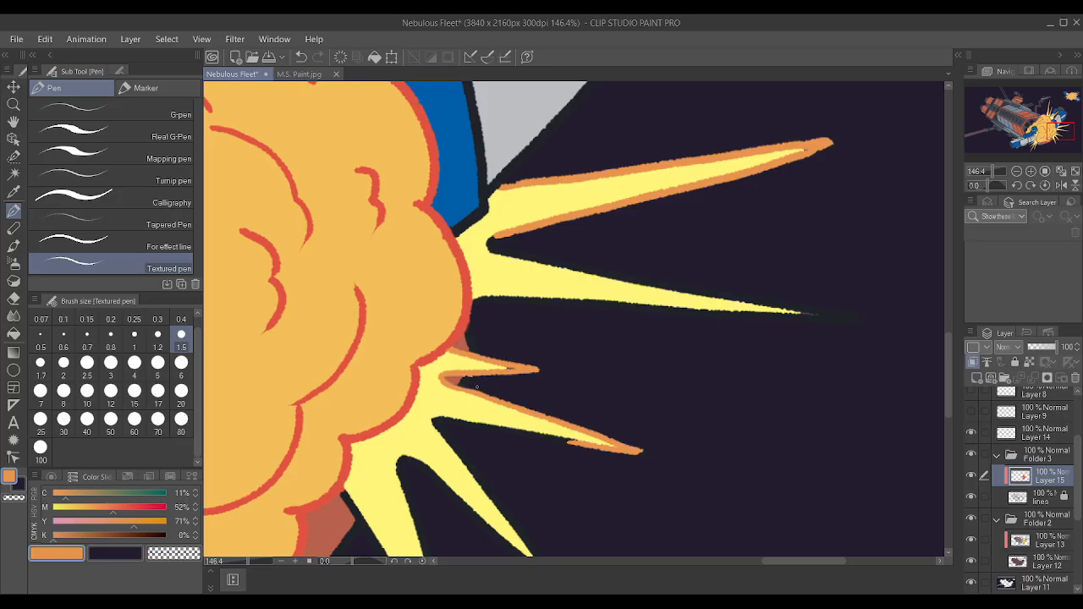
left_click_drag(446, 421, 581, 444)
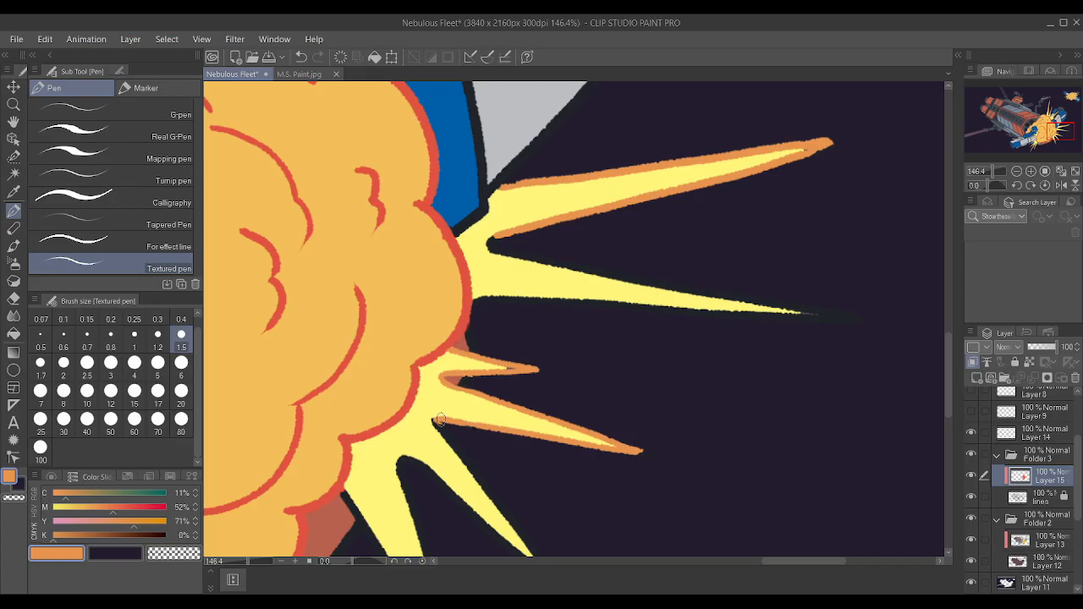
Outline the second-lowest spike on the large cloud's right side in orange, continuing around the notch into the lowest spike.
scroll(484, 421, "down", 4)
scroll(552, 470, "up", 3)
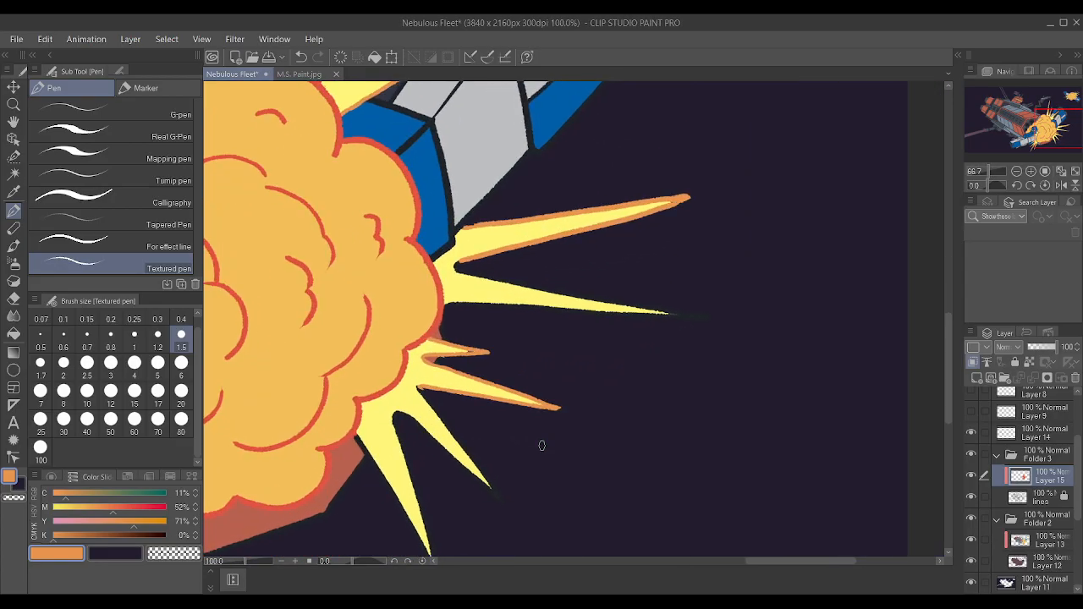
scroll(542, 445, "up", 2)
left_click_drag(485, 515, 393, 375)
left_click_drag(441, 447, 369, 357)
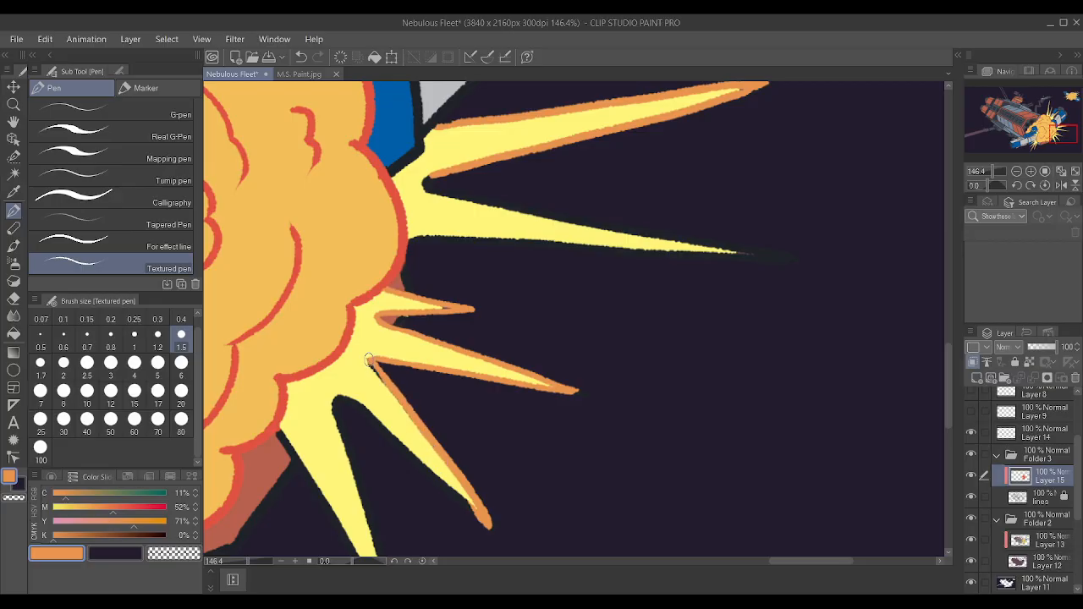
left_click_drag(342, 403, 482, 530)
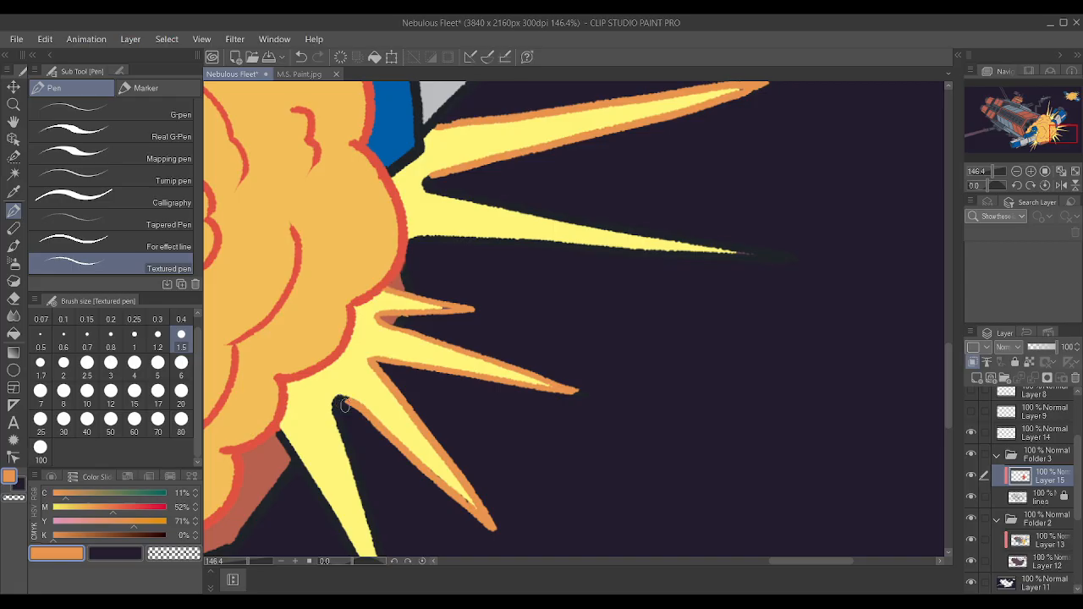
left_click_drag(336, 403, 350, 453)
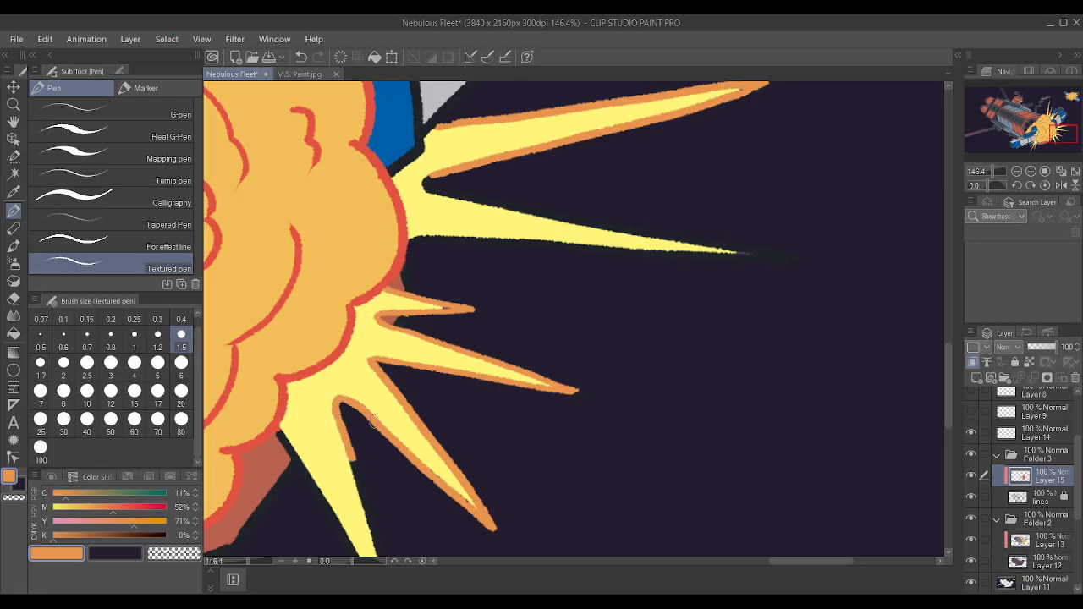
Outline the lowest right-hand spike in orange down to its tip and back up to the large cloud's edge.
scroll(472, 509, "down", 11)
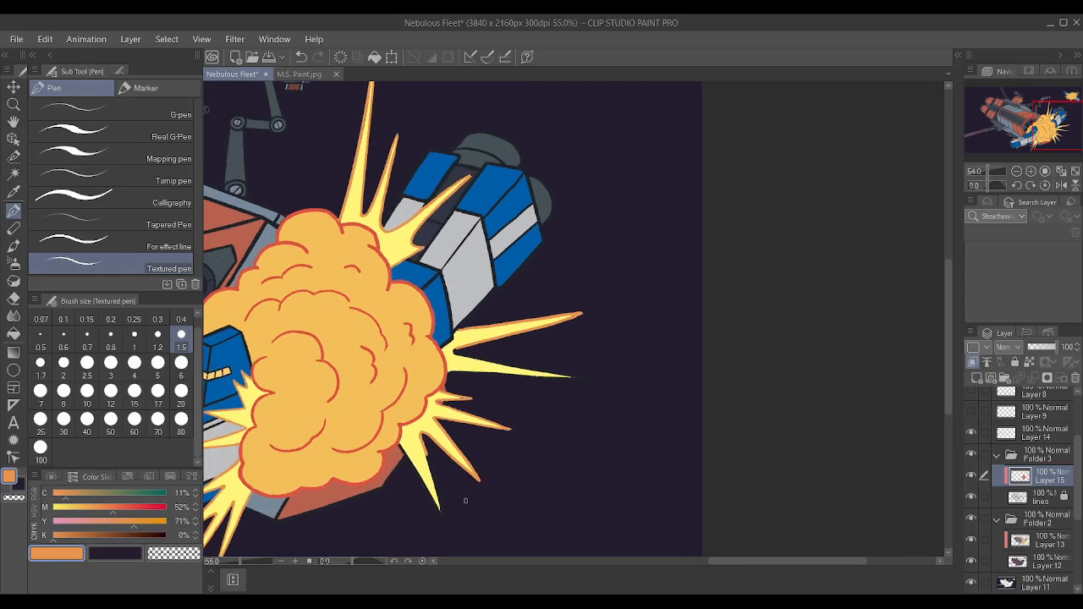
scroll(419, 498, "up", 11)
left_click_drag(422, 547, 407, 443)
left_click_drag(417, 522, 383, 385)
left_click_drag(404, 457, 385, 372)
left_click_drag(394, 432, 380, 381)
scroll(387, 408, "down", 4)
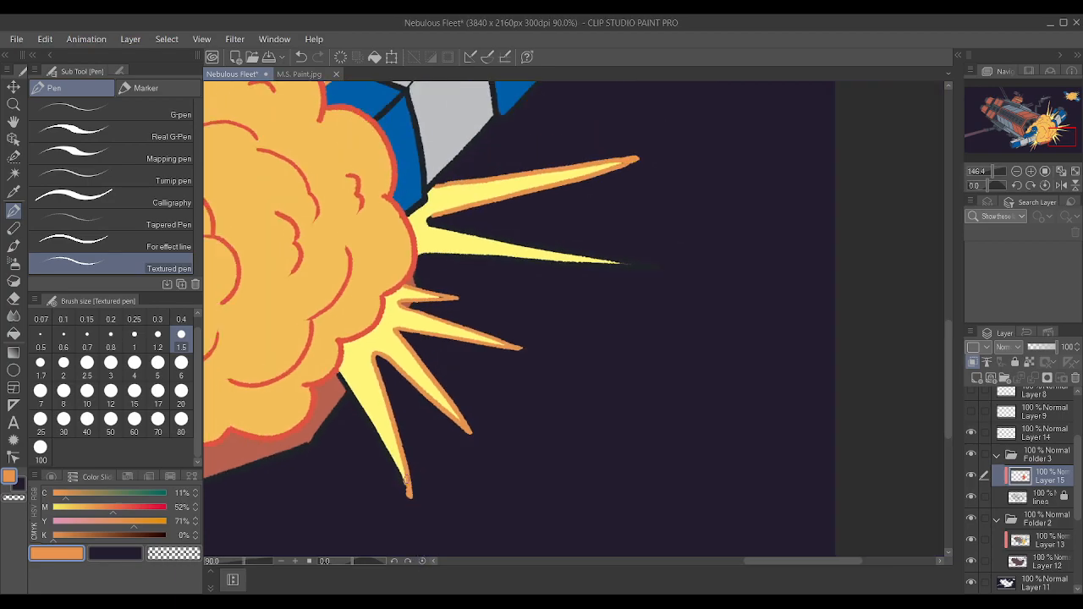
scroll(391, 489, "up", 4)
left_click_drag(407, 494, 336, 369)
left_click_drag(299, 306, 343, 376)
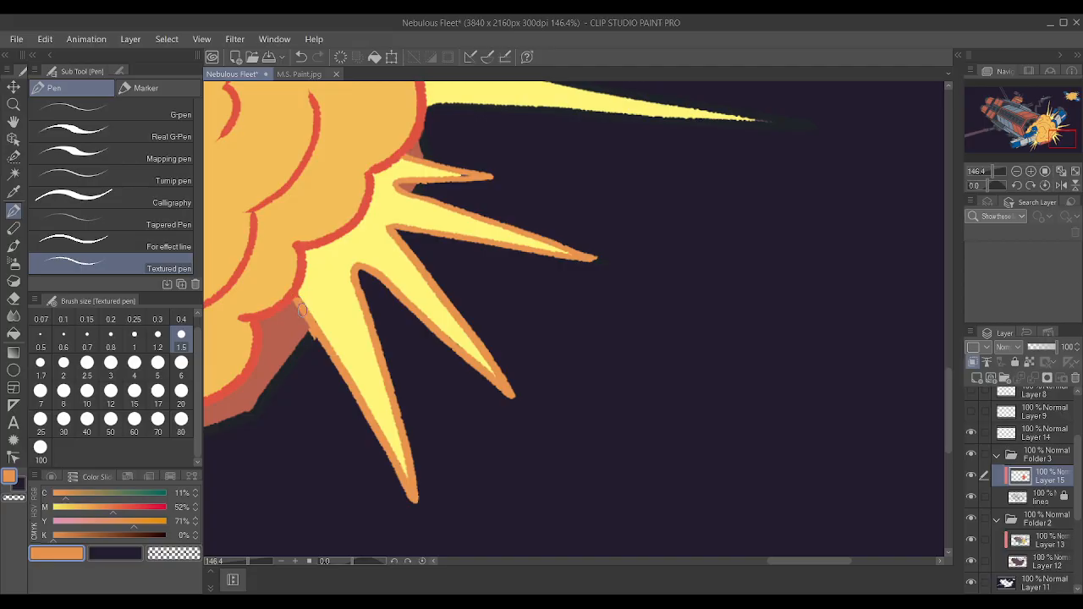
Cover the leftover black on the lowest right-hand spike's edge in orange where it meets the red hull piece.
scroll(301, 309, "up", 2)
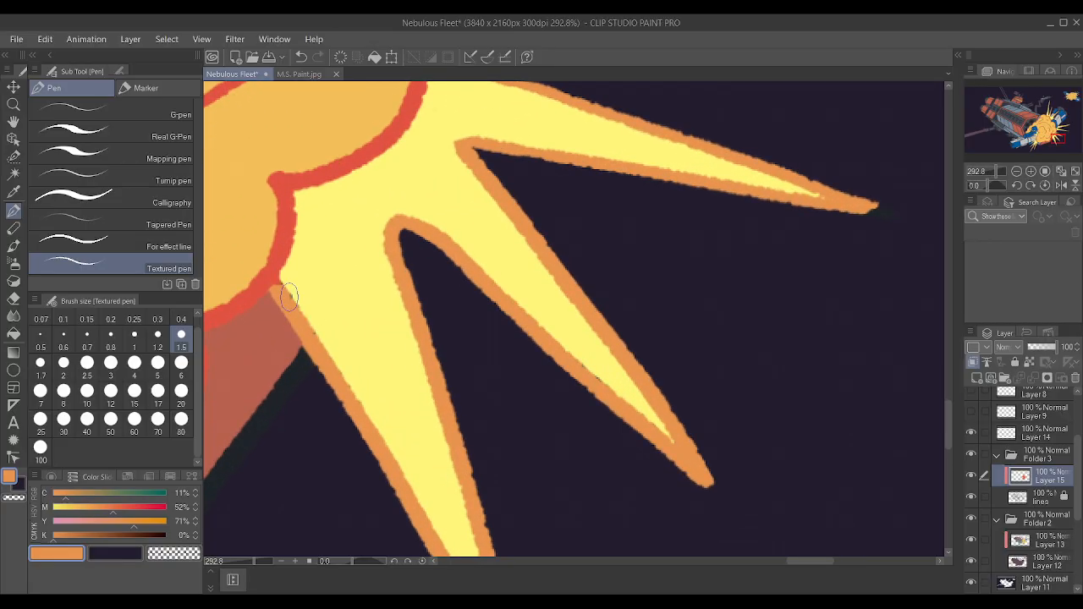
left_click_drag(326, 372, 310, 355)
scroll(460, 406, "down", 2)
scroll(460, 406, "up", 2)
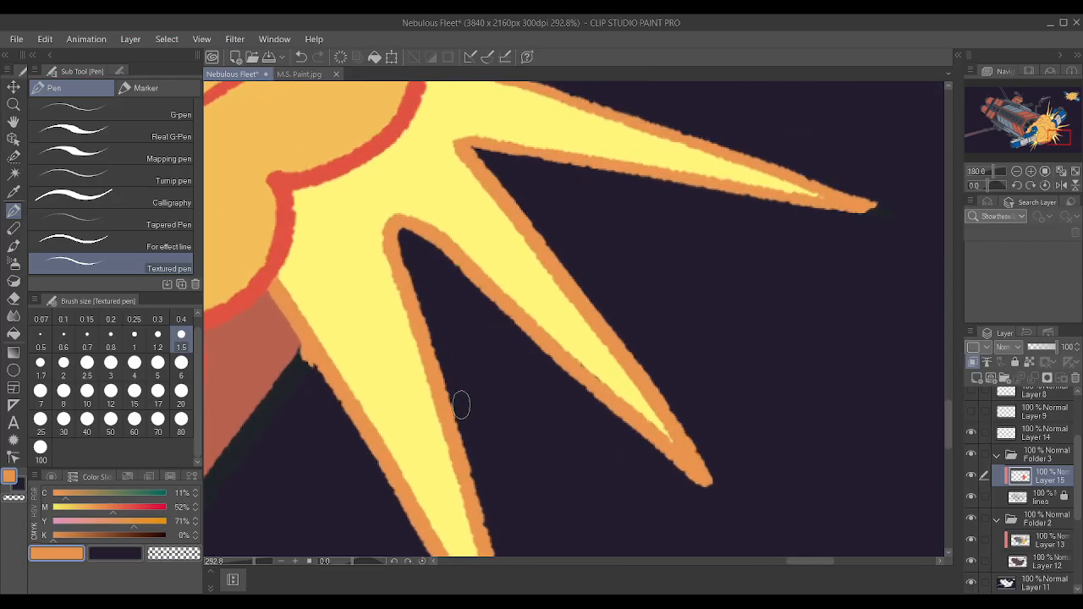
scroll(599, 317, "down", 5)
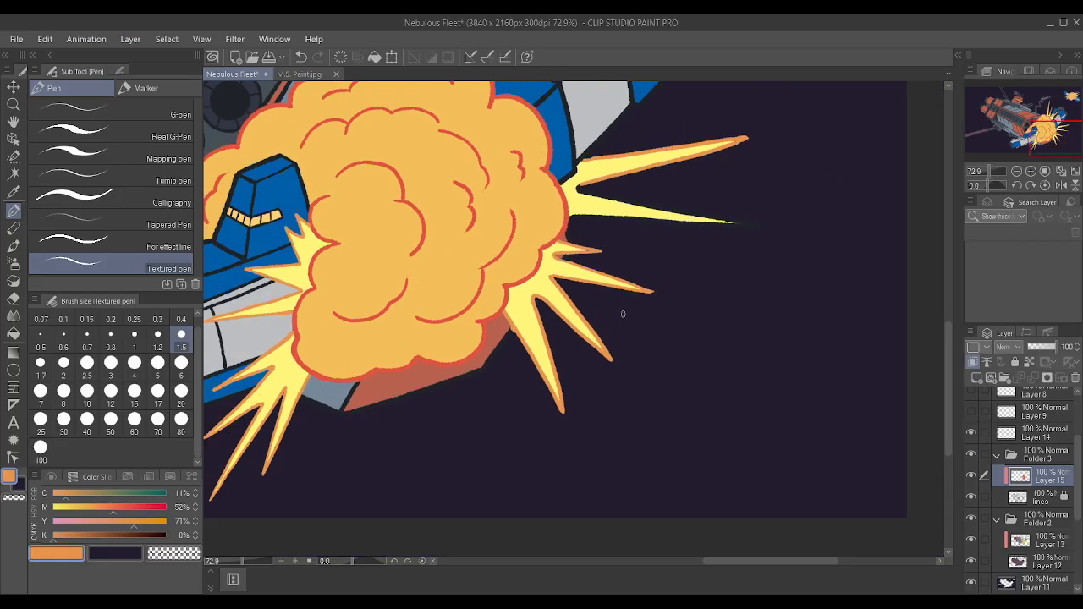
Outline all the spikes on the small explosion's upper-right side in orange and extend the uppermost spike's tip.
scroll(629, 311, "down", 3)
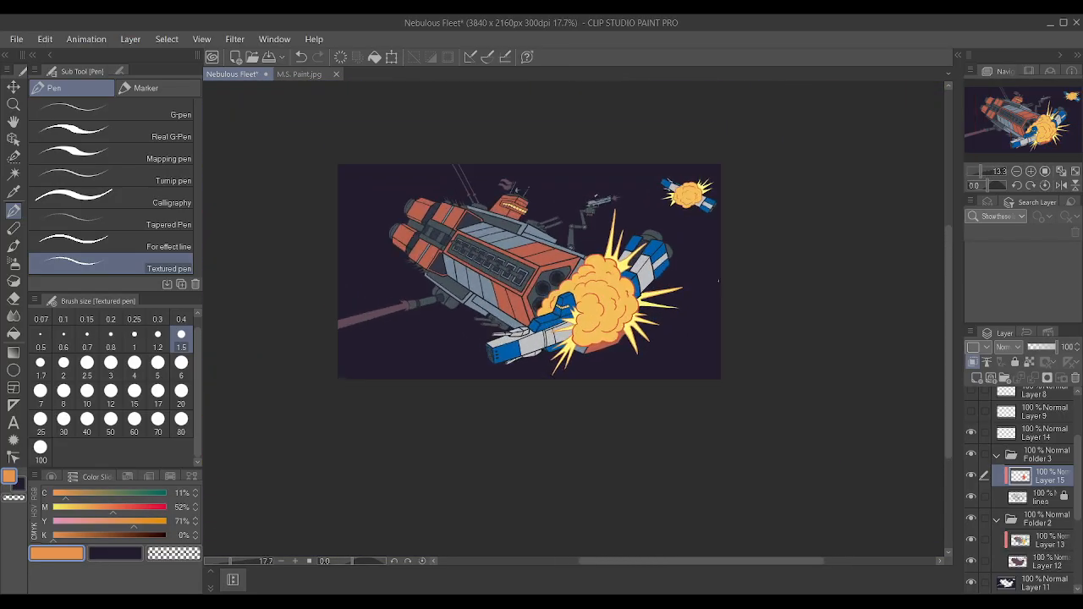
scroll(692, 254, "up", 2)
scroll(692, 254, "down", 2)
scroll(698, 204, "up", 5)
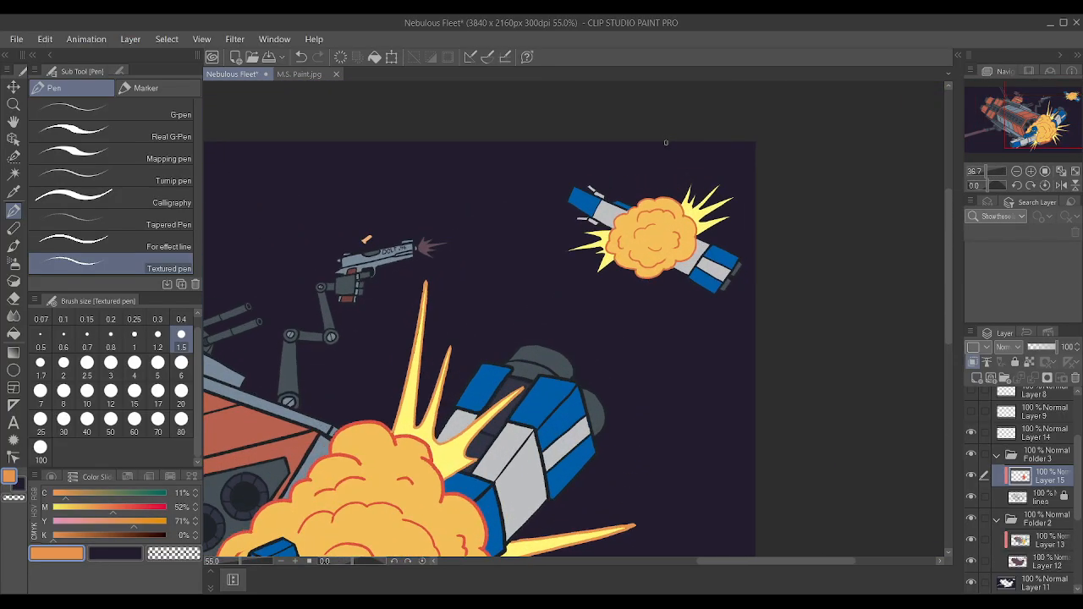
scroll(702, 196, "up", 4)
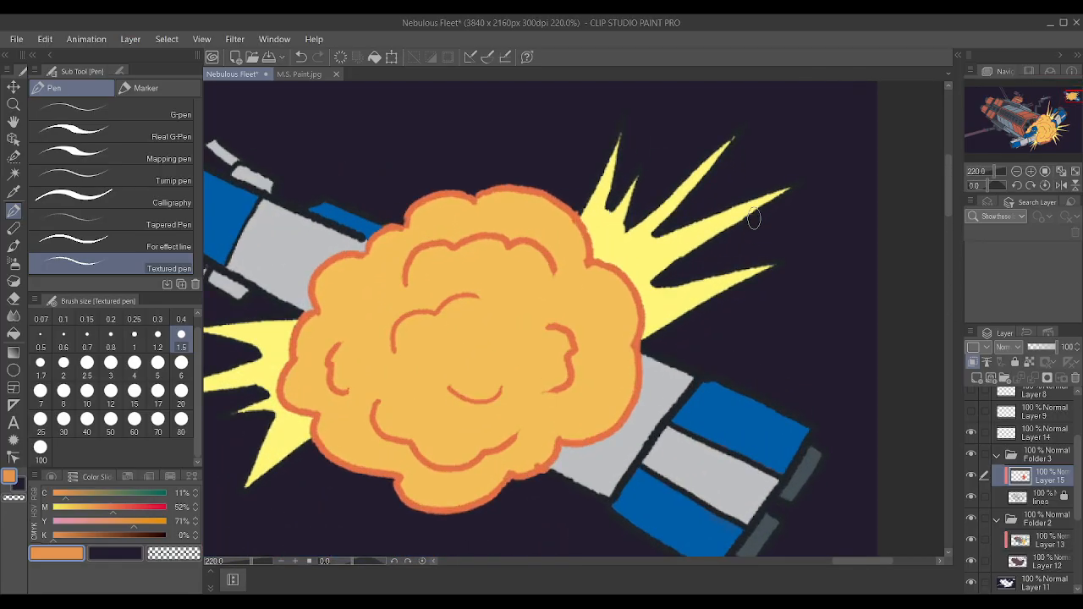
mouse_move(587, 204)
left_mouse_down()
mouse_move(618, 149)
mouse_move(621, 215)
mouse_move(637, 243)
mouse_move(707, 176)
mouse_move(732, 121)
mouse_move(739, 205)
mouse_move(655, 271)
mouse_move(687, 280)
mouse_move(766, 267)
left_mouse_up()
left_click_drag(645, 340, 789, 264)
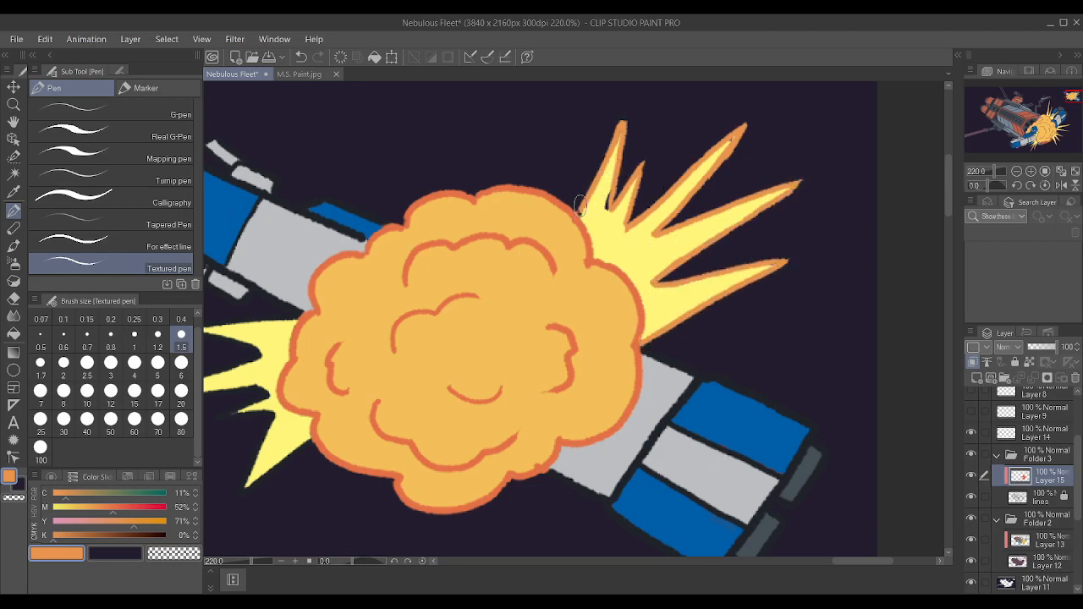
left_click_drag(604, 162, 623, 117)
Cover the leftover black inside the small explosion's upper-right spikes with their yellow on Layer 13 and resample the orange outline color.
left_click(1037, 546)
left_click(617, 236, "alt")
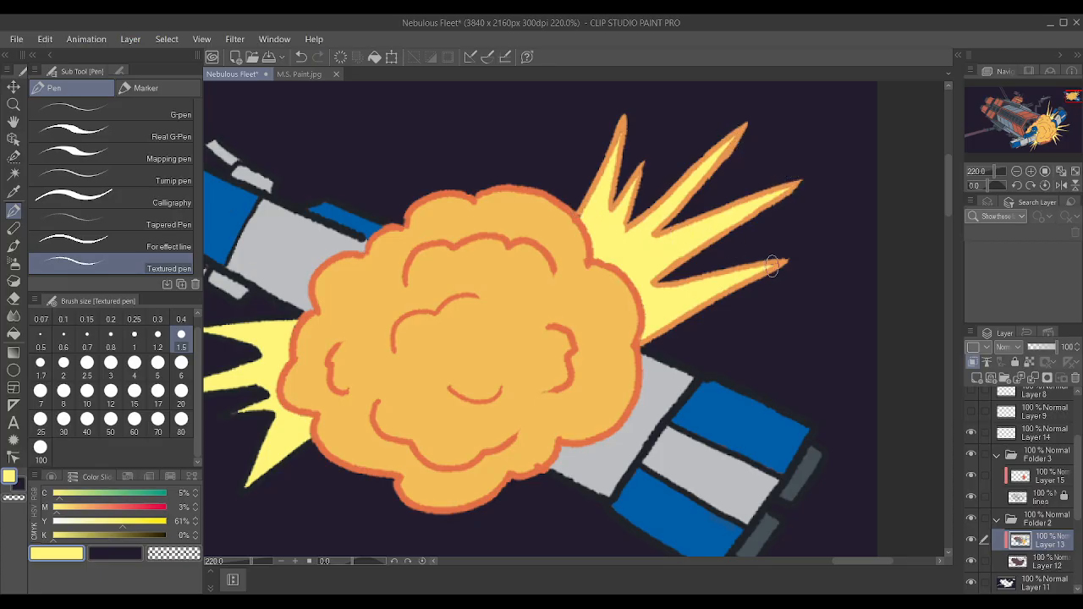
scroll(709, 279, "down", 2)
scroll(592, 237, "up", 5)
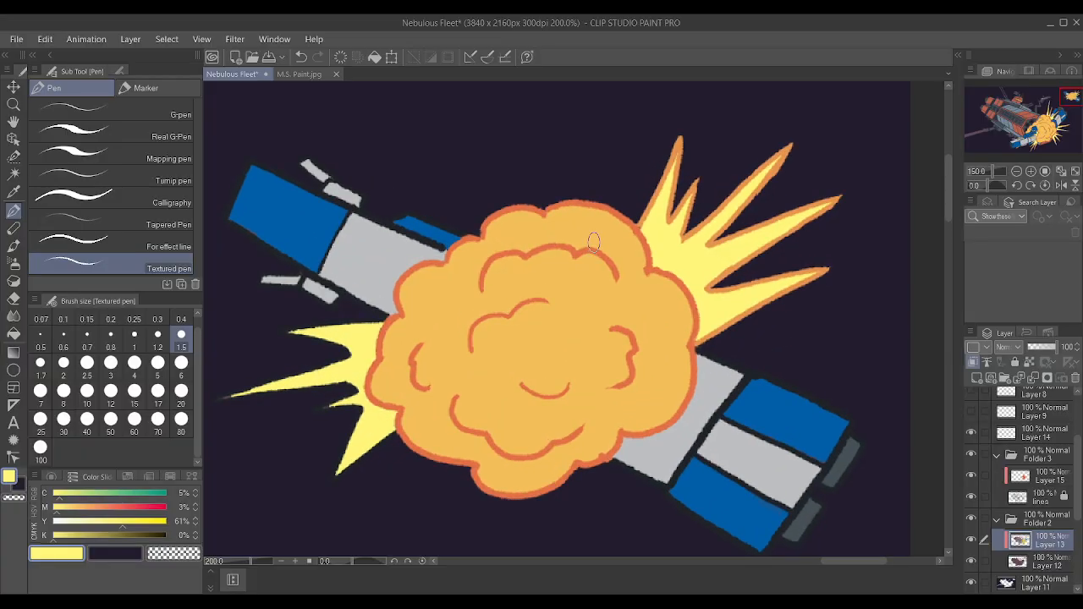
left_click(658, 216, "alt")
left_click_drag(629, 268, 637, 266)
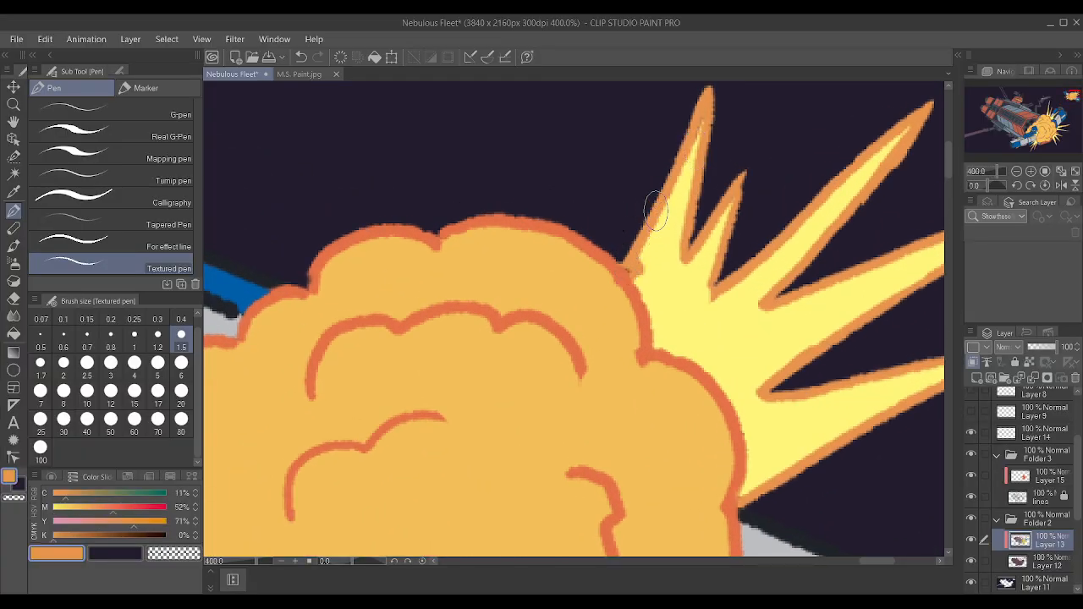
key("ctrl+z")
scroll(687, 270, "down", 8)
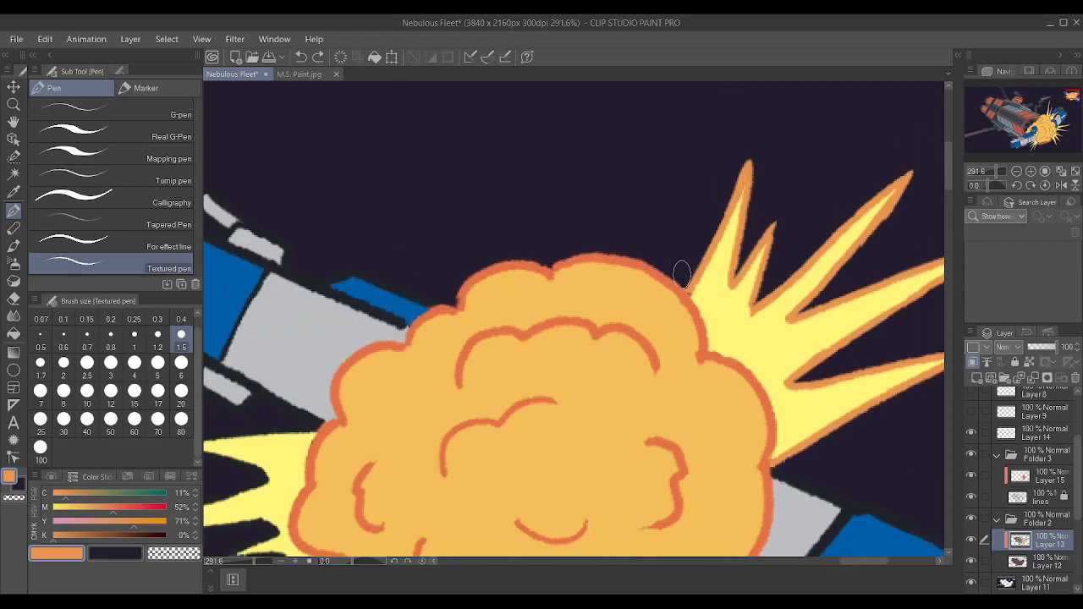
scroll(452, 234, "up", 7)
left_click_drag(306, 297, 355, 296)
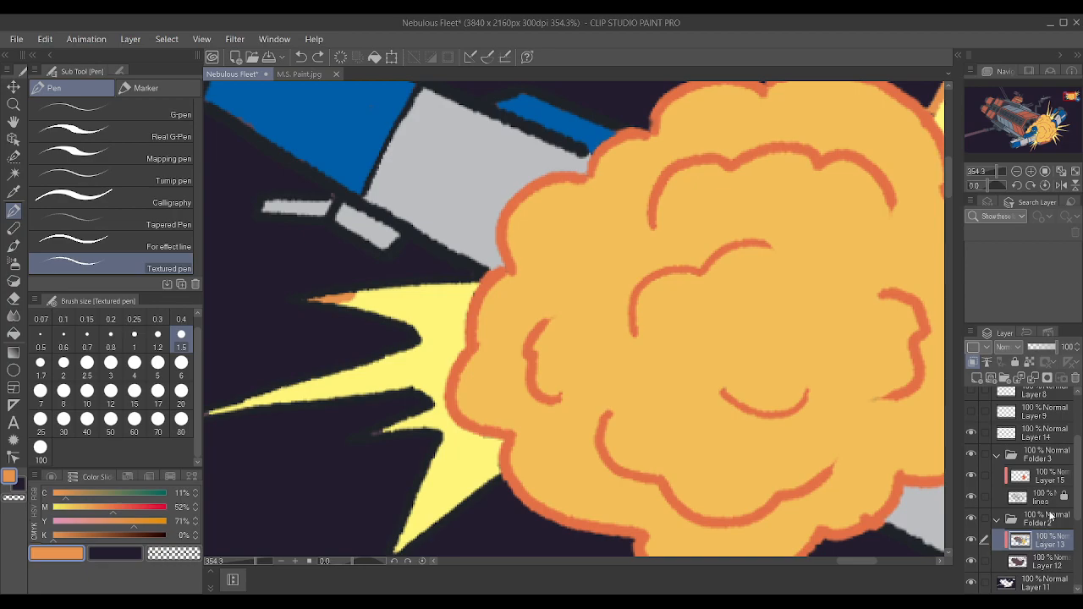
Undo the stray orange stroke and outline the spikes on the small explosion's left side in orange on Layer 15.
left_click(1040, 477)
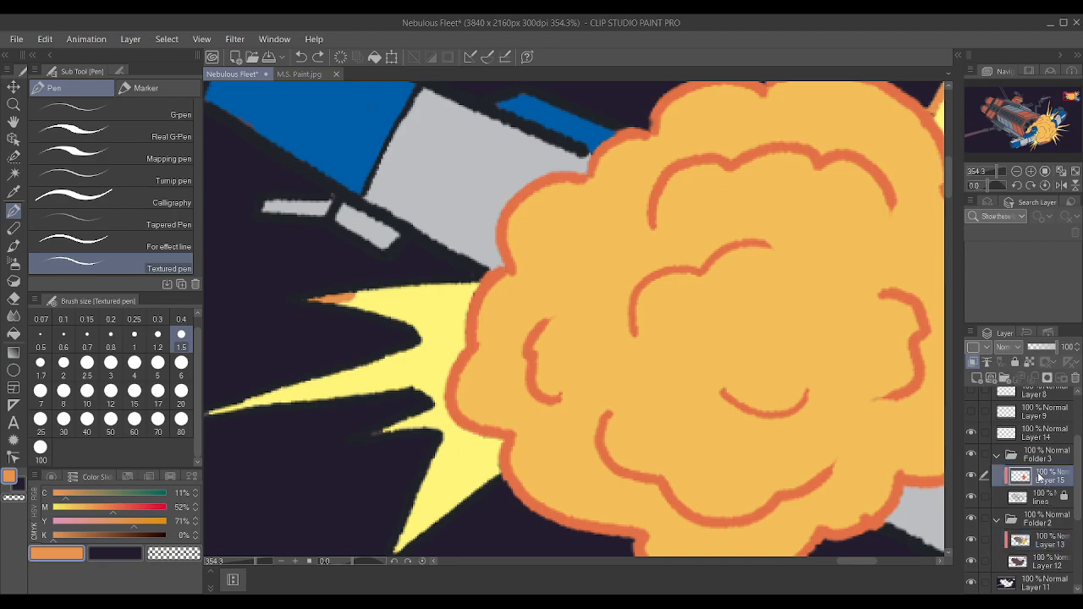
key("ctrl+z")
mouse_move(476, 271)
left_mouse_down()
mouse_move(277, 296)
mouse_move(415, 335)
left_mouse_up()
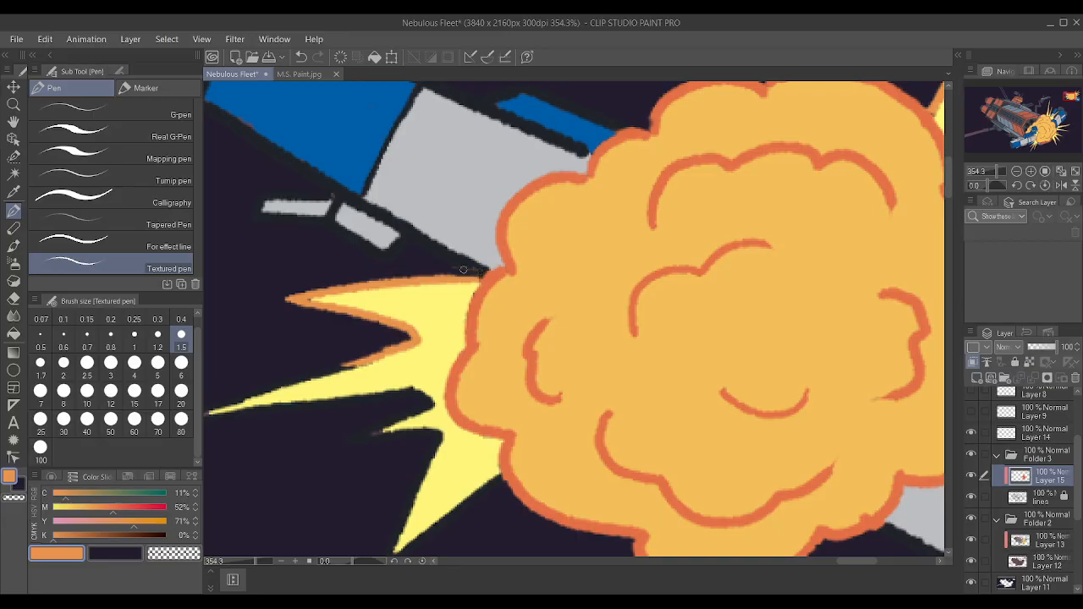
scroll(459, 265, "down", 2)
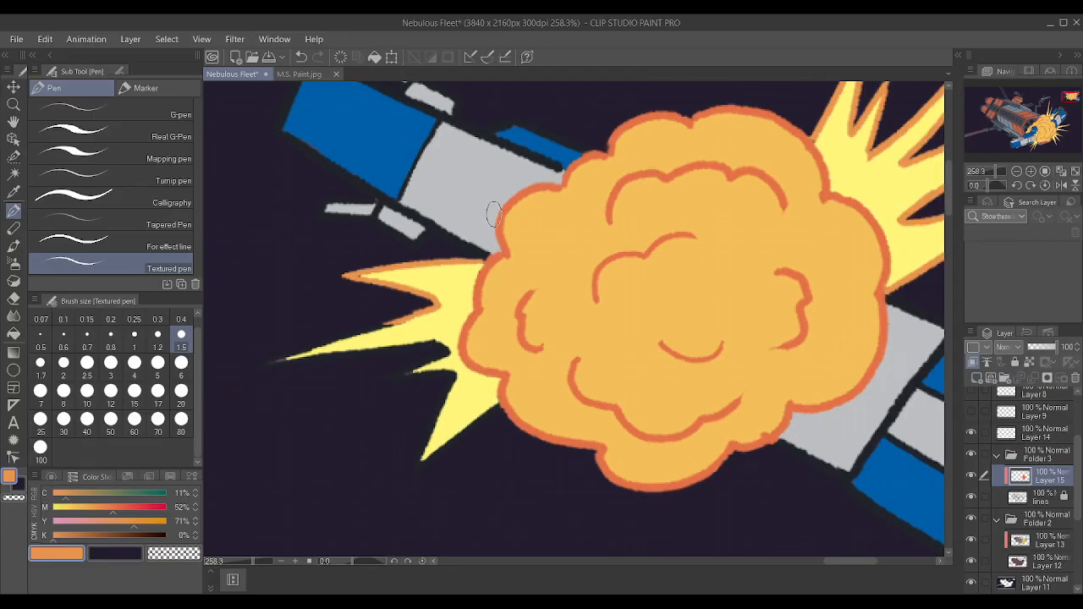
mouse_move(261, 365)
left_mouse_down()
mouse_move(367, 329)
mouse_move(355, 349)
mouse_move(396, 322)
left_mouse_up()
mouse_move(275, 364)
left_mouse_down()
mouse_move(437, 346)
mouse_move(388, 378)
mouse_move(412, 382)
mouse_move(384, 380)
mouse_move(451, 374)
mouse_move(416, 468)
mouse_move(491, 408)
left_mouse_up()
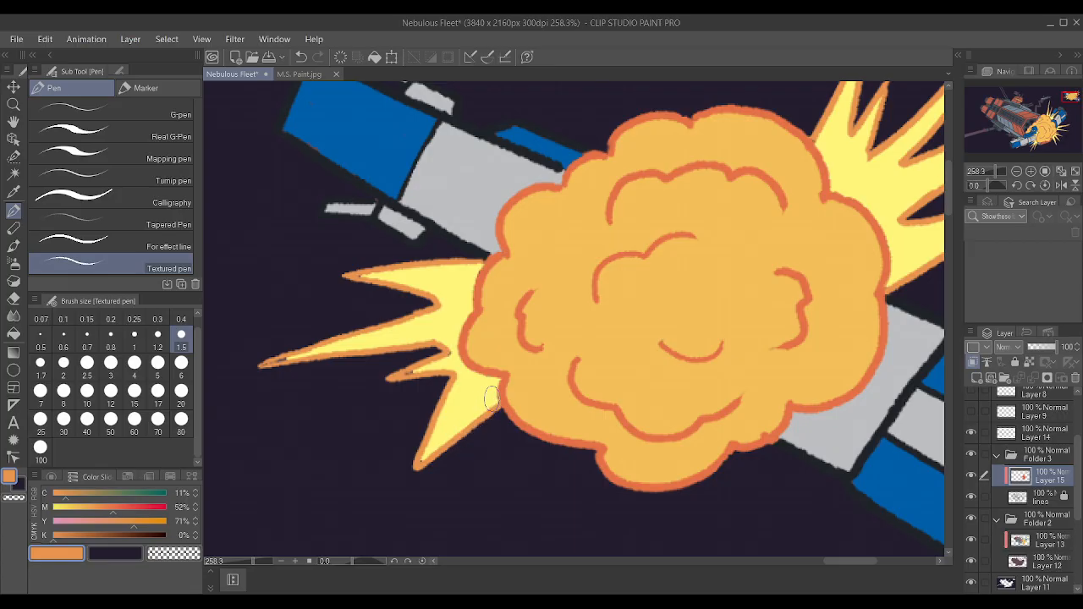
Sample the spikes' yellow and cover the black specks in the small explosion's left spike tips on Layer 13 with brush size 0.6.
scroll(474, 373, "up", 1)
left_click(457, 315, "alt")
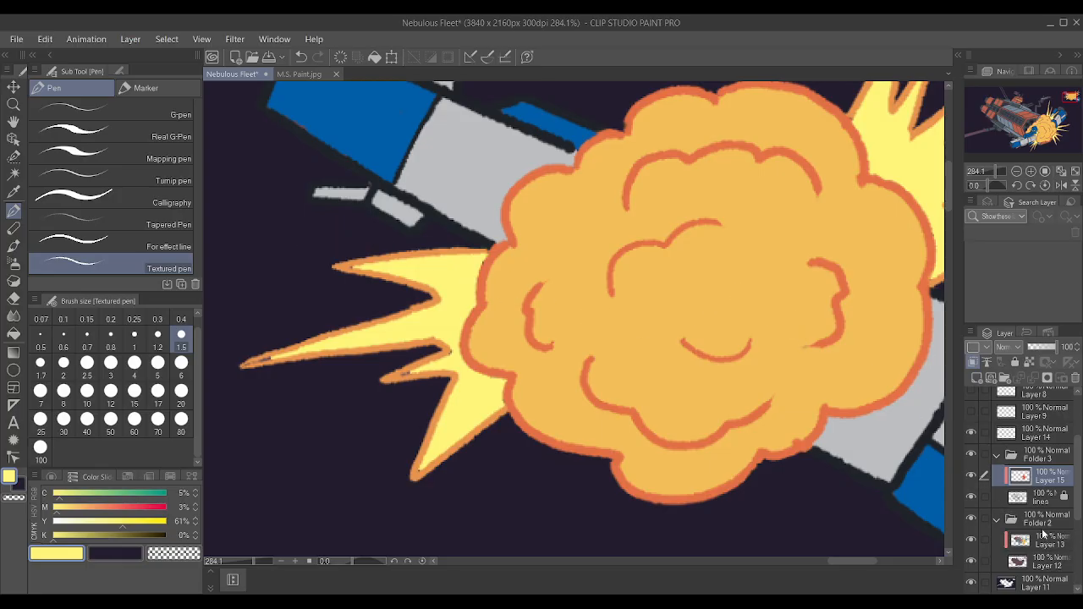
left_click(1042, 537)
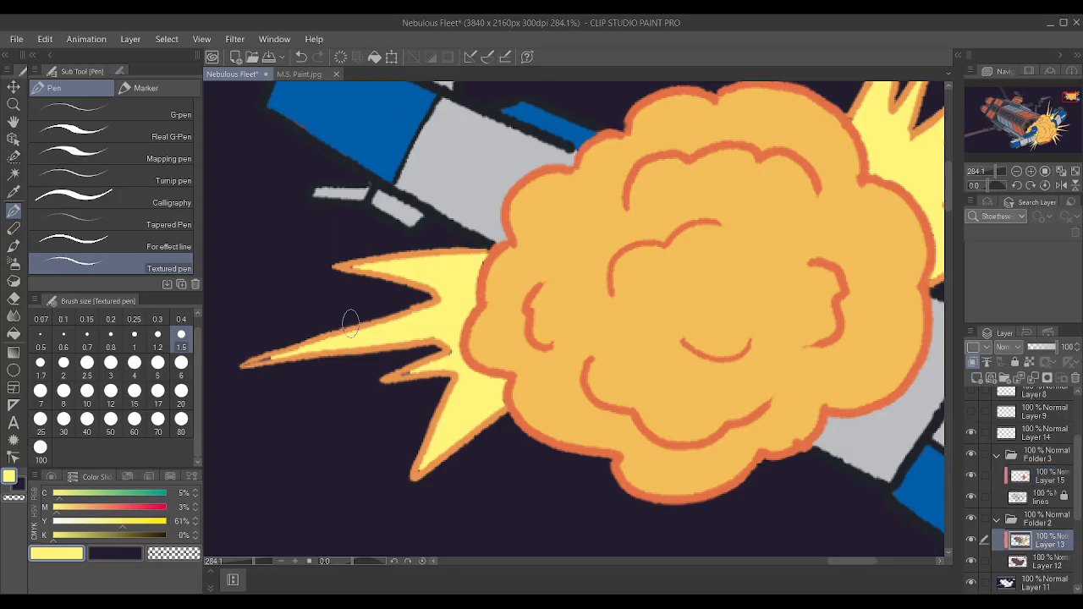
key("bracketleft")
key("bracketleft")
key("bracketleft")
key("bracketleft")
key("bracketleft")
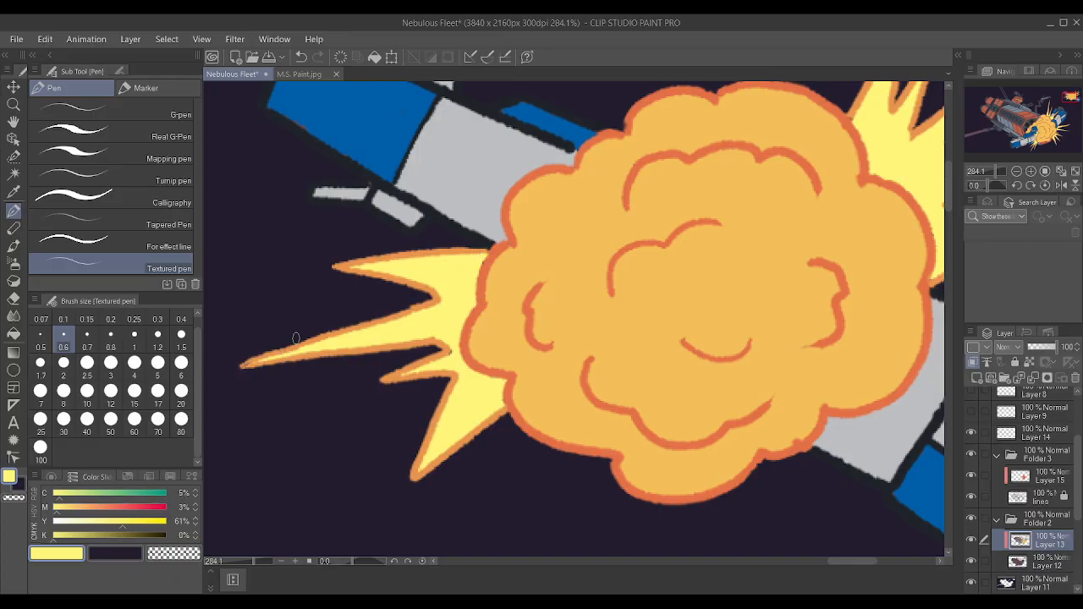
scroll(450, 356, "down", 5)
scroll(498, 329, "up", 6)
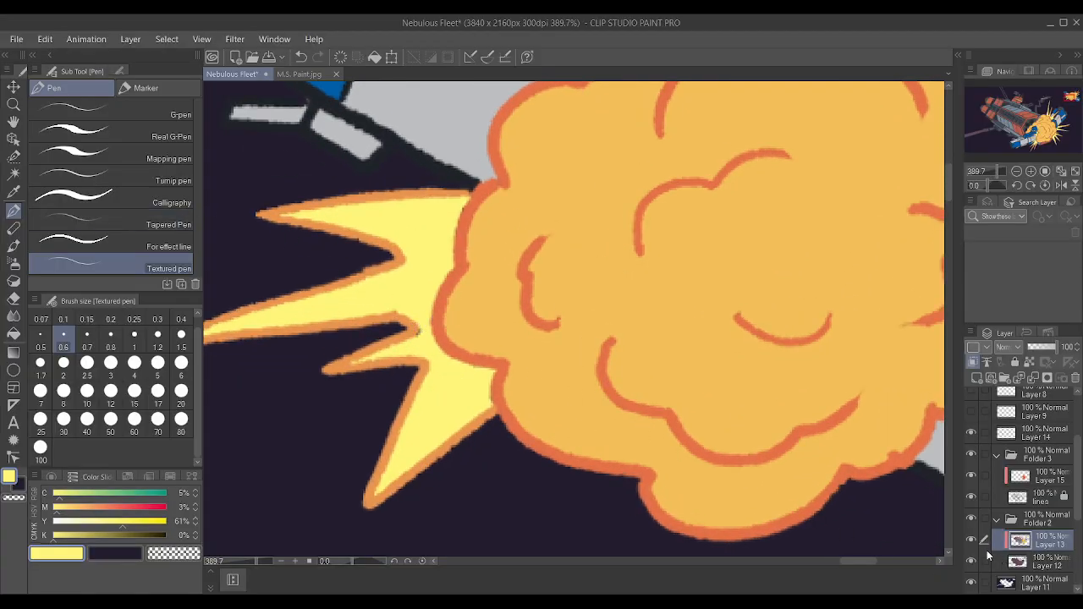
left_click(971, 540)
left_click(971, 540)
left_click(1039, 479)
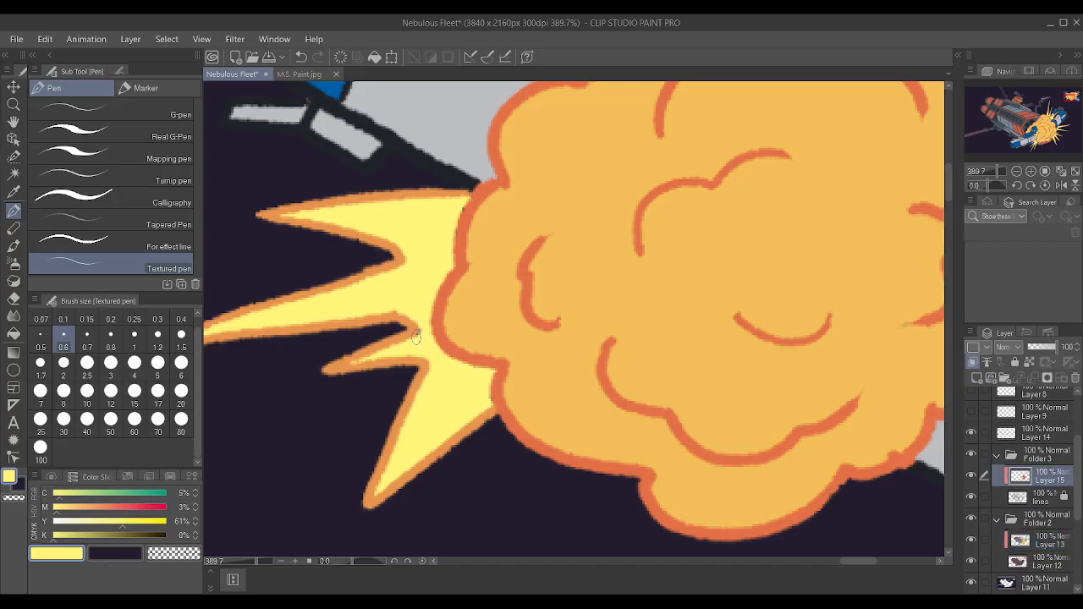
key("ctrl+z")
left_click(1058, 552)
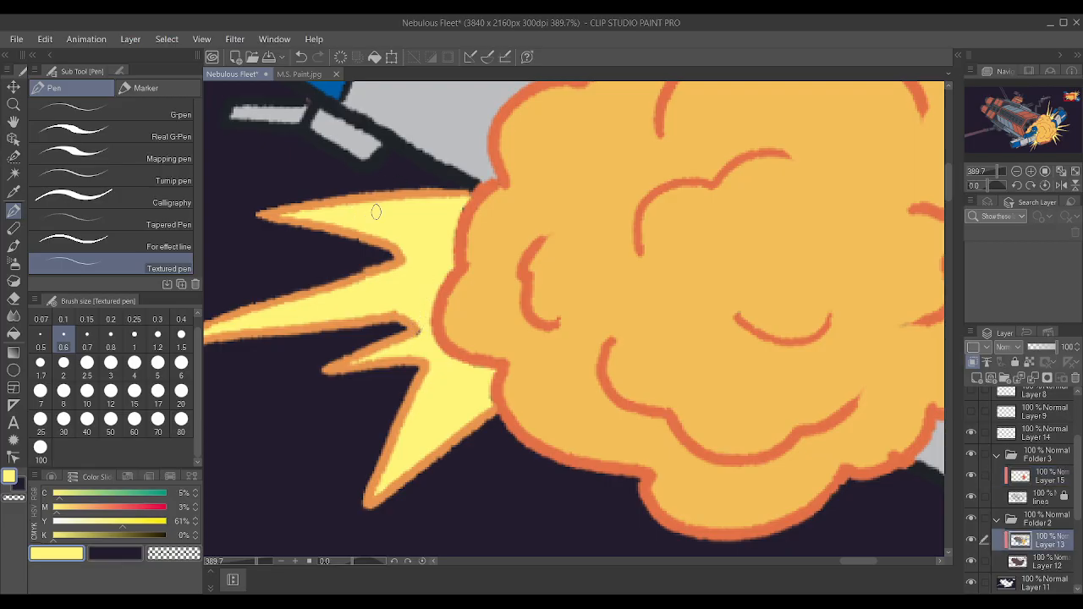
Auto-select the area inside the pistol's muzzle flash, referring to the lines layer.
scroll(463, 200, "down", 10)
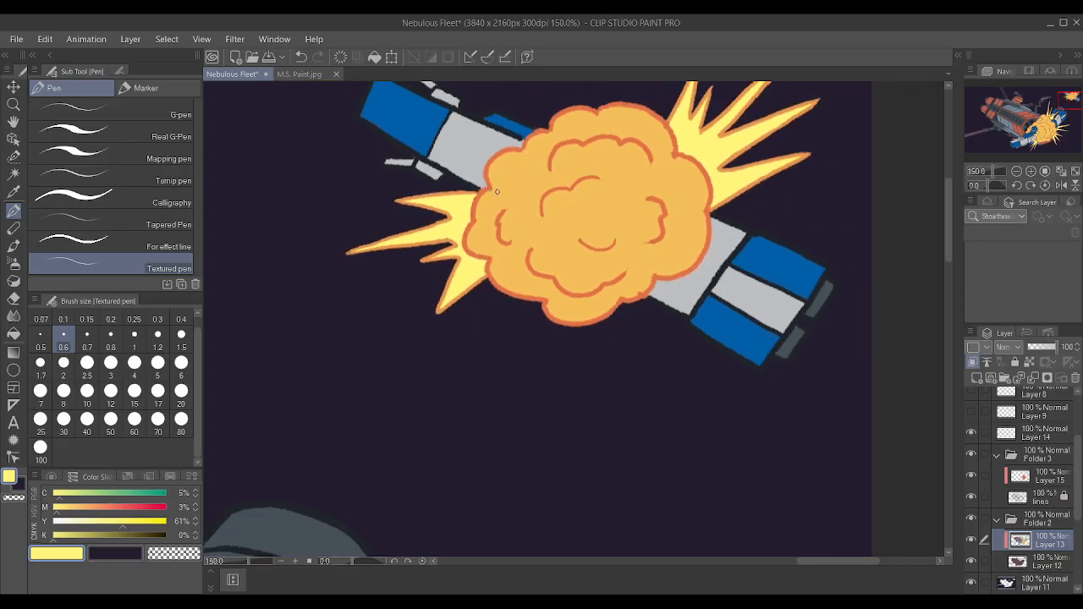
scroll(429, 220, "up", 5)
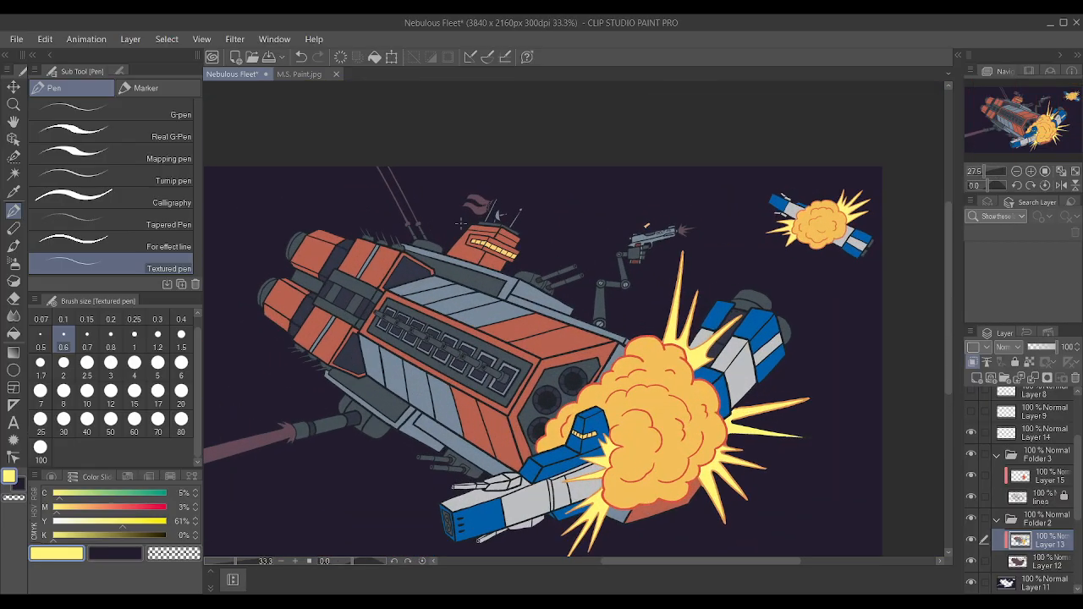
scroll(812, 236, "up", 2)
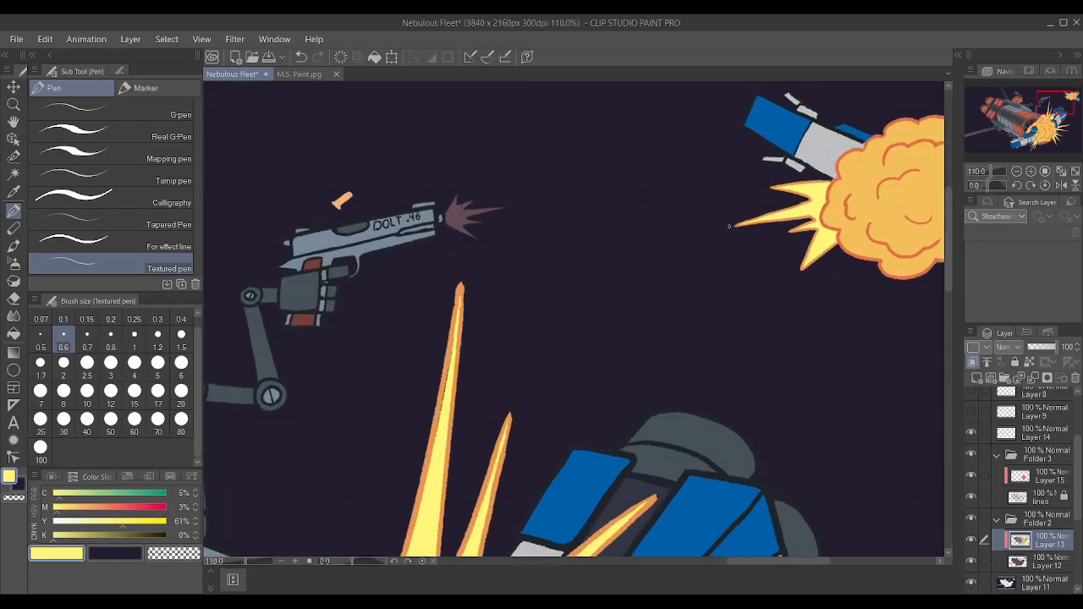
left_click(13, 174)
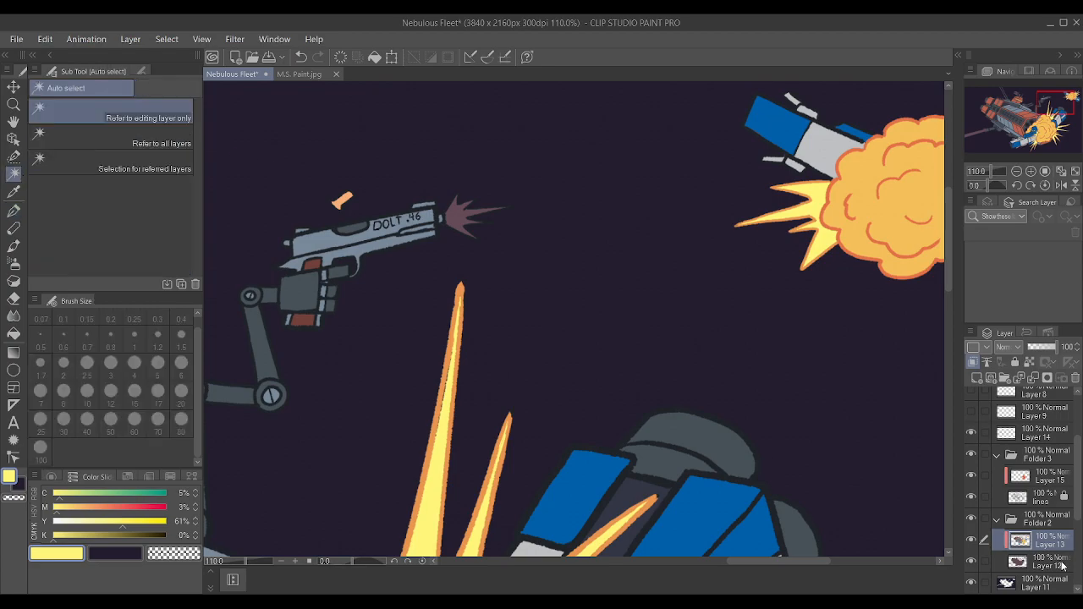
left_click(1028, 501)
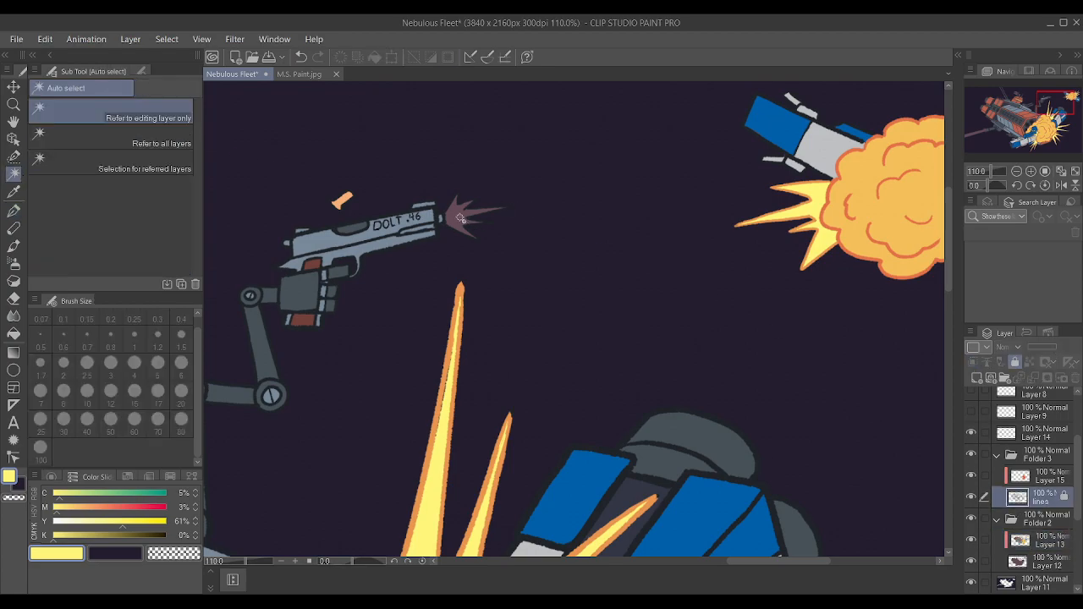
left_click(461, 218)
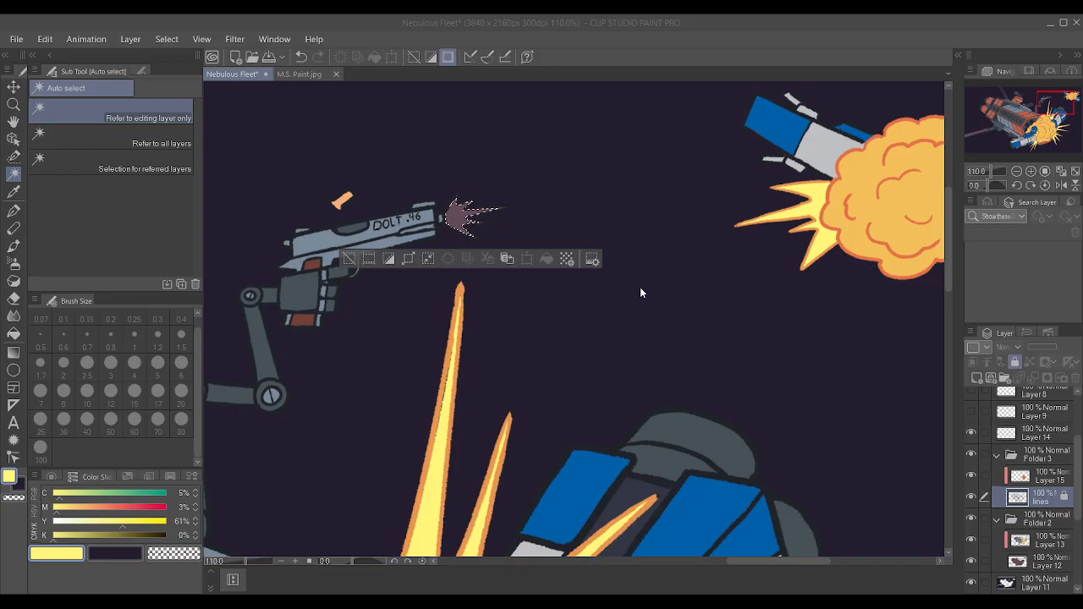
Paint the selected muzzle flash with the spikes' yellow on Layer 13 using brush size 30, and deselect it.
left_click(1047, 479)
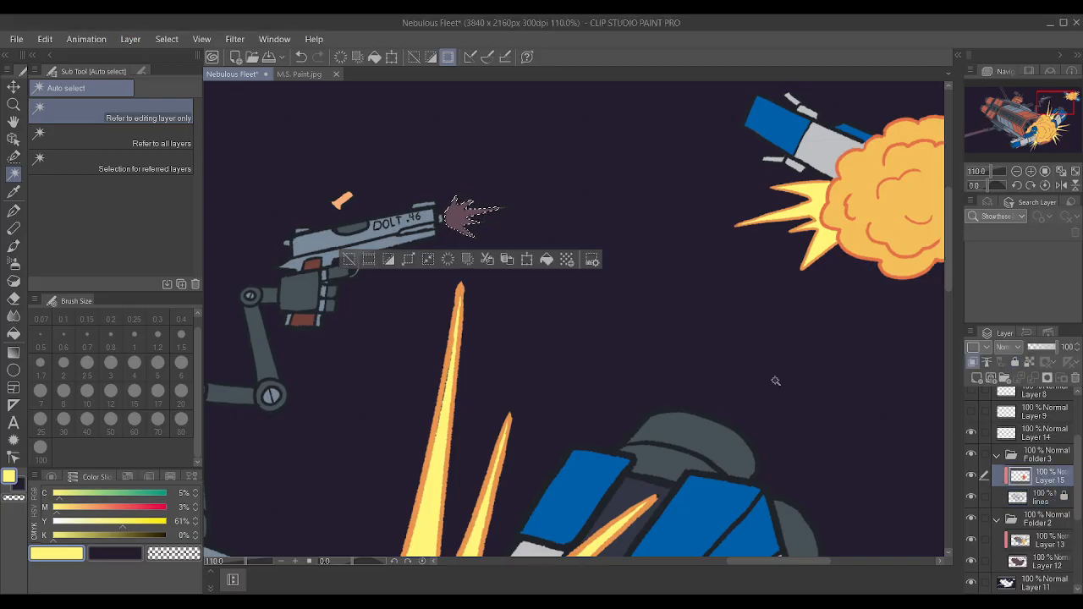
scroll(752, 322, "up", 2)
scroll(735, 313, "down", 2)
key("i")
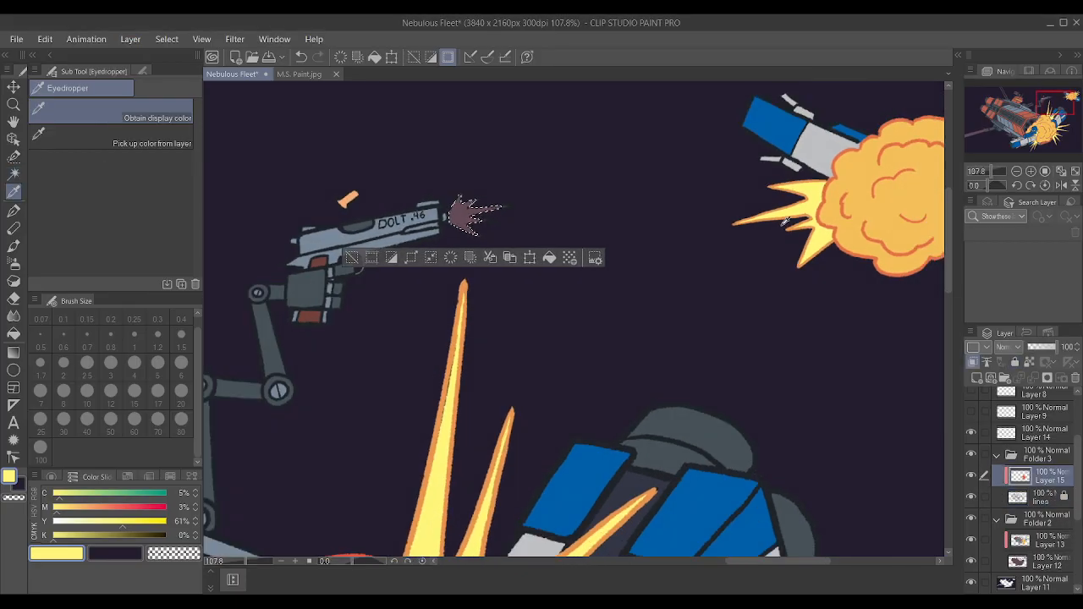
key("w")
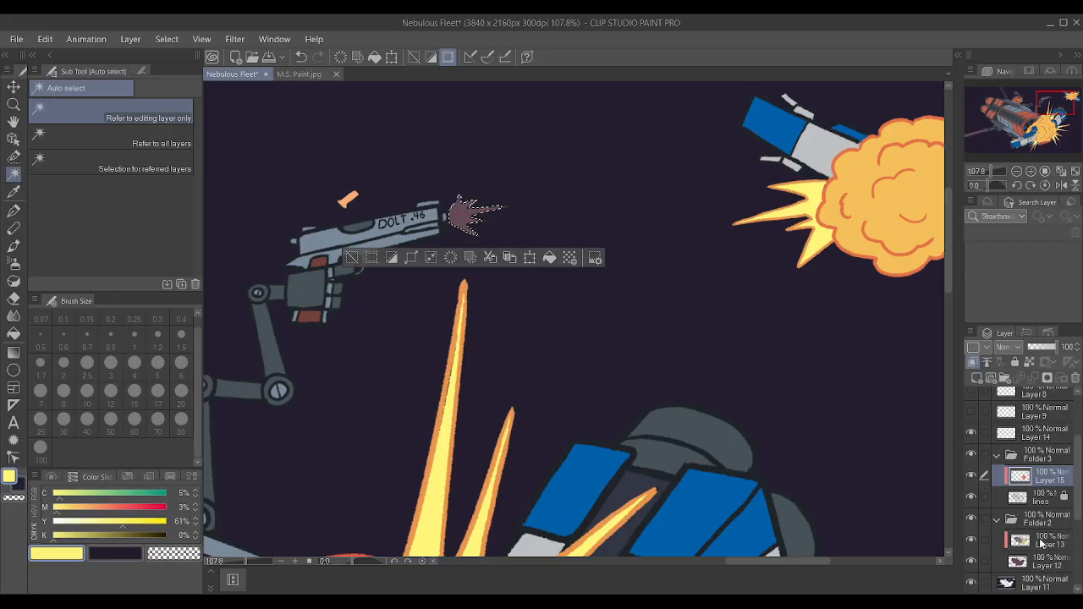
left_click(1040, 542)
scroll(479, 211, "up", 3)
scroll(478, 210, "up", 2)
key("p")
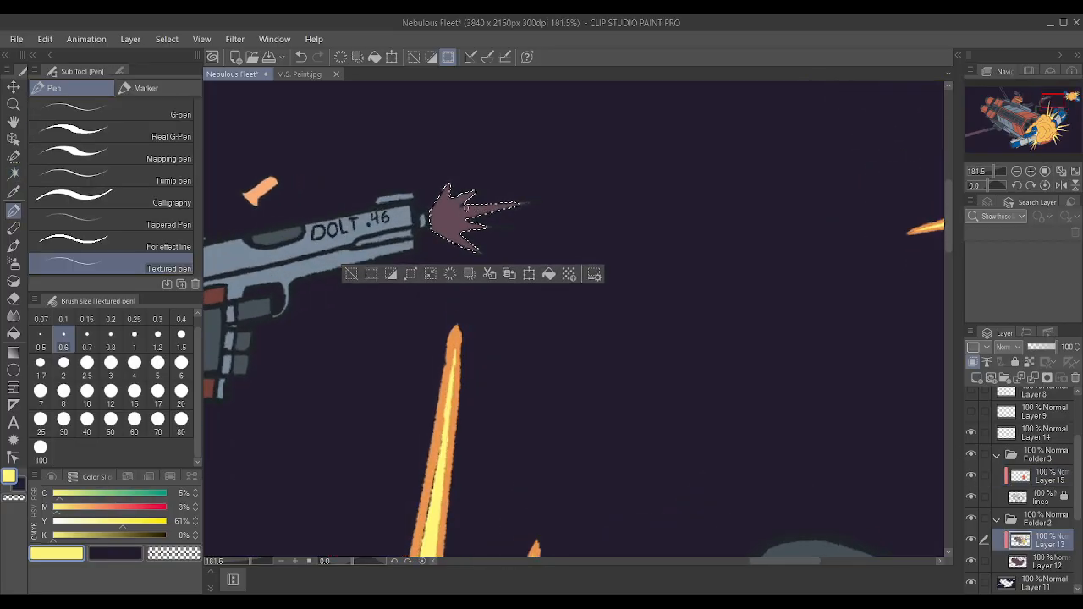
key("bracketright")
key("bracketright")
key("bracketright")
key("bracketright")
key("bracketright")
key("bracketright")
key("bracketright")
key("bracketright")
key("bracketright")
key("bracketright")
key("bracketright")
key("bracketright")
key("bracketright")
key("bracketright")
key("bracketright")
key("bracketright")
key("bracketright")
key("bracketright")
key("bracketright")
key("bracketright")
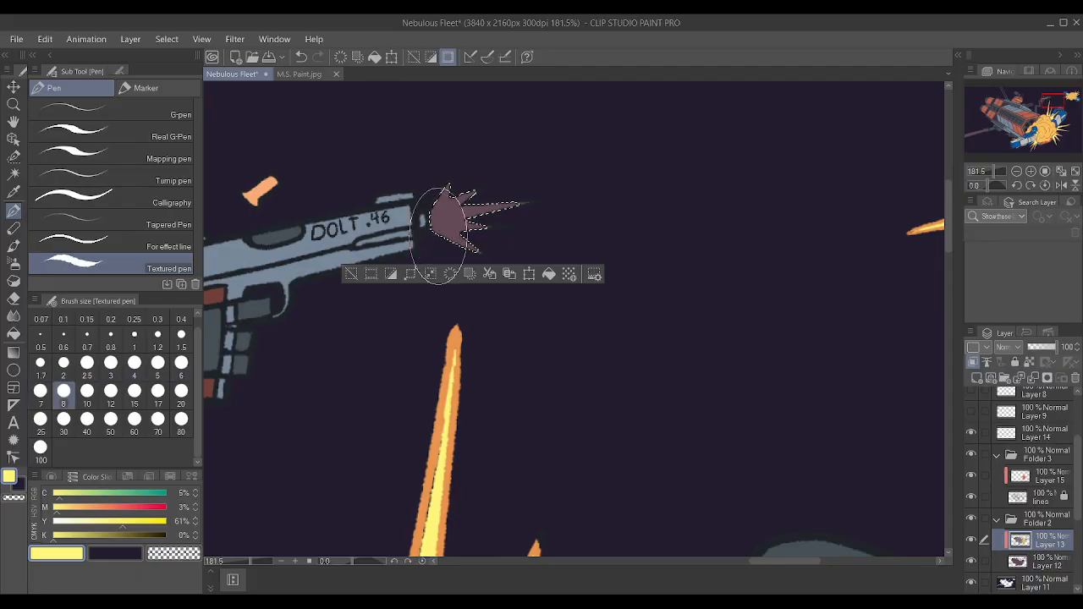
left_click_drag(446, 220, 606, 183)
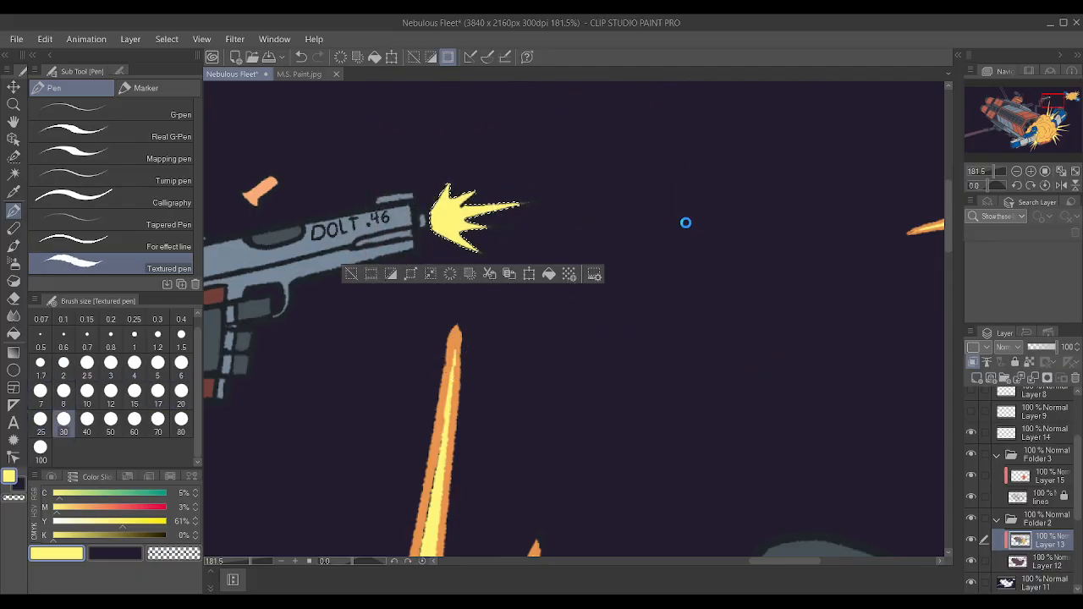
key("ctrl+d")
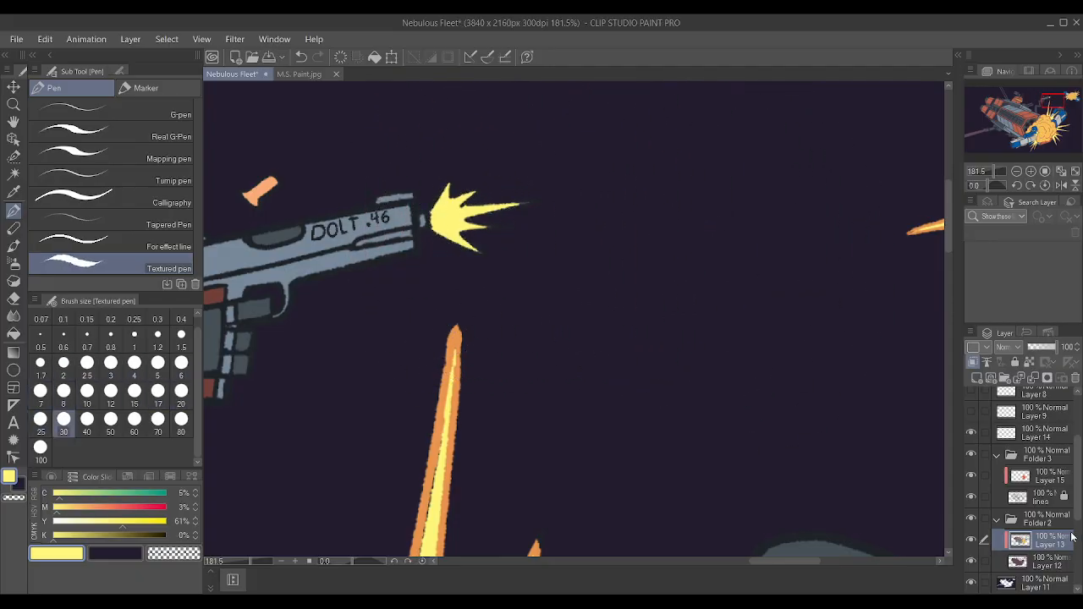
Sharpen the second upper spike's tip on the large explosion and cover black along the tallest spike in orange on Layer 15, brush size 2.5.
scroll(731, 339, "down", 5)
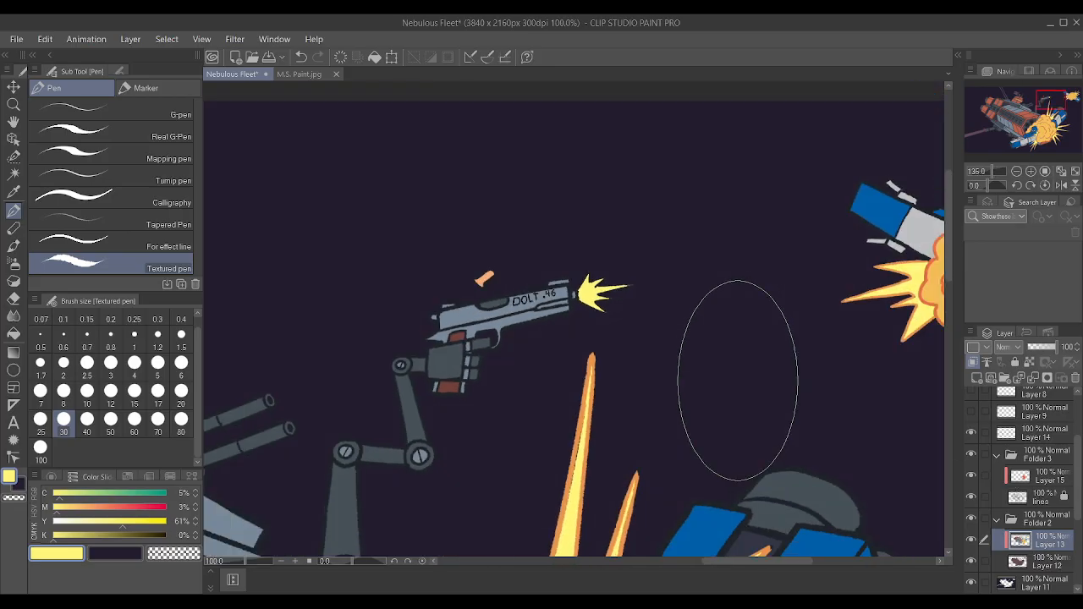
scroll(671, 343, "down", 3)
scroll(792, 459, "up", 4)
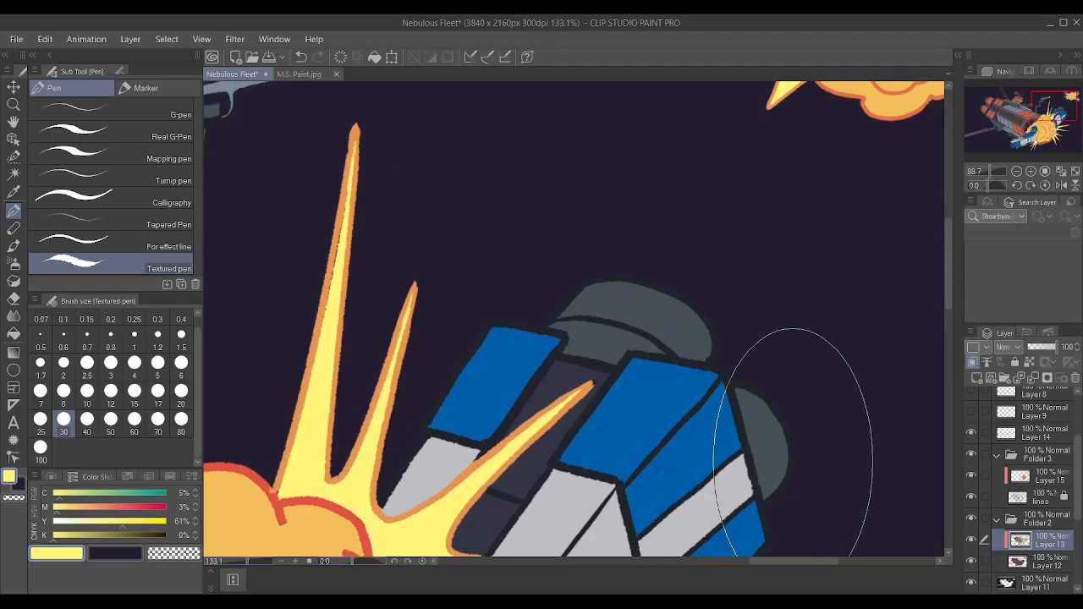
key("bracketleft")
key("bracketleft")
key("bracketleft")
key("bracketleft")
key("bracketleft")
key("bracketleft")
key("bracketleft")
key("bracketleft")
key("bracketleft")
key("bracketleft")
key("bracketleft")
key("bracketleft")
key("bracketleft")
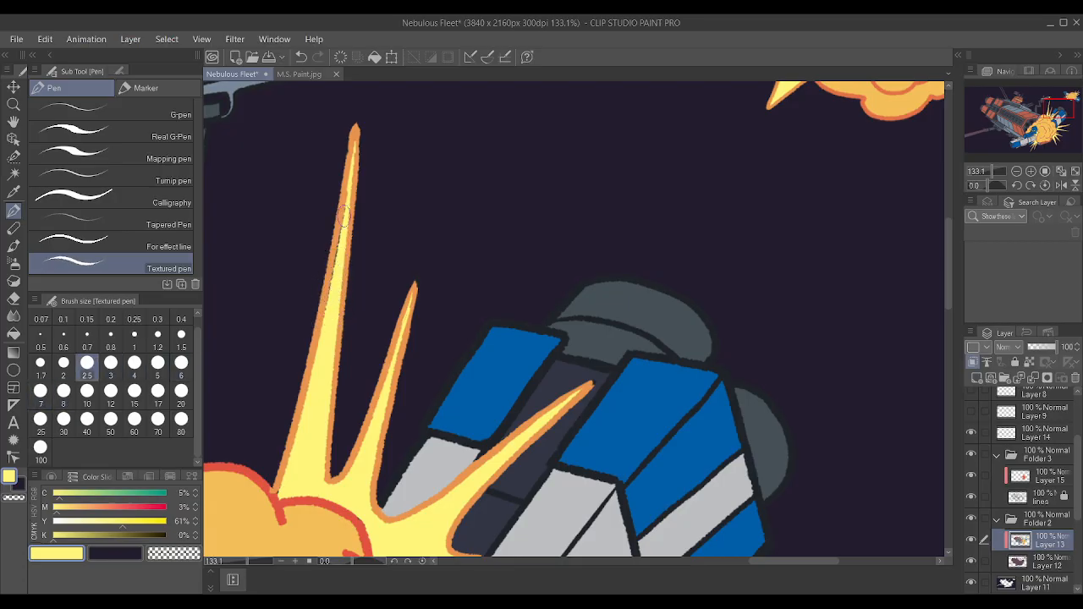
left_click(970, 476)
left_click(970, 476)
left_click(1044, 476)
scroll(551, 234, "up", 5)
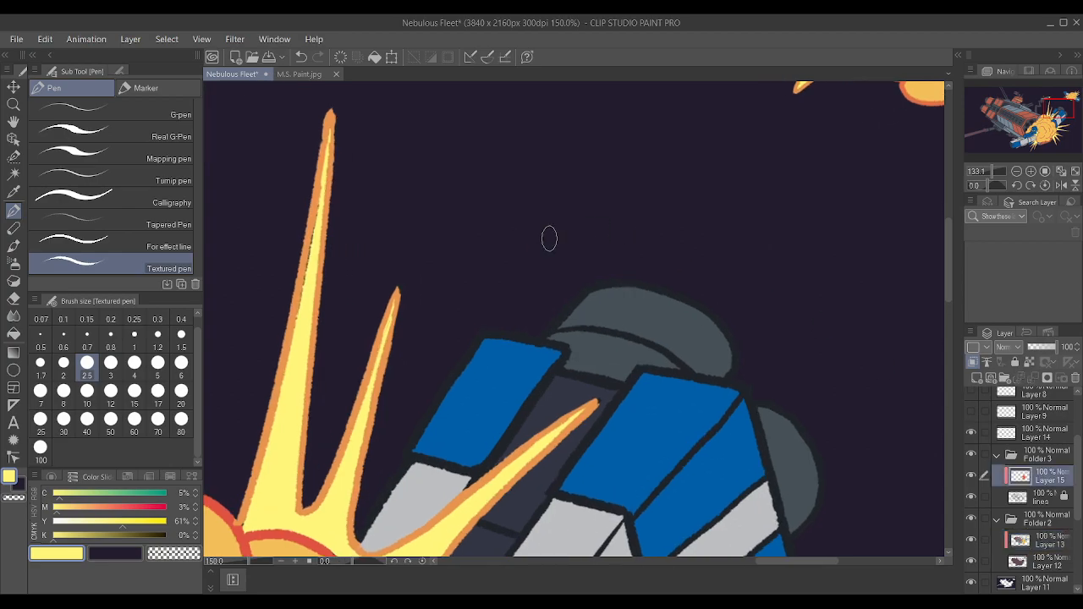
left_click(353, 315, "alt")
left_click(358, 309, "alt")
left_click_drag(355, 325, 367, 279)
key("ctrl+z")
left_click(356, 316, "alt")
left_click(358, 313, "alt")
left_click_drag(352, 327, 363, 298)
left_click(358, 358, "alt")
left_click(343, 403, "alt")
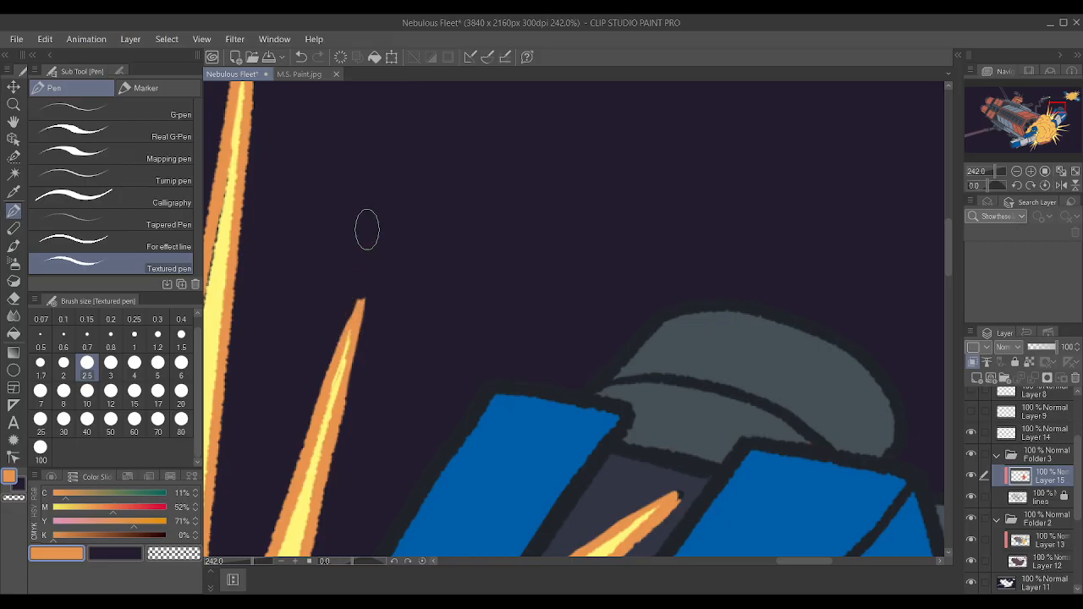
scroll(394, 203, "down", 3)
scroll(264, 215, "up", 2)
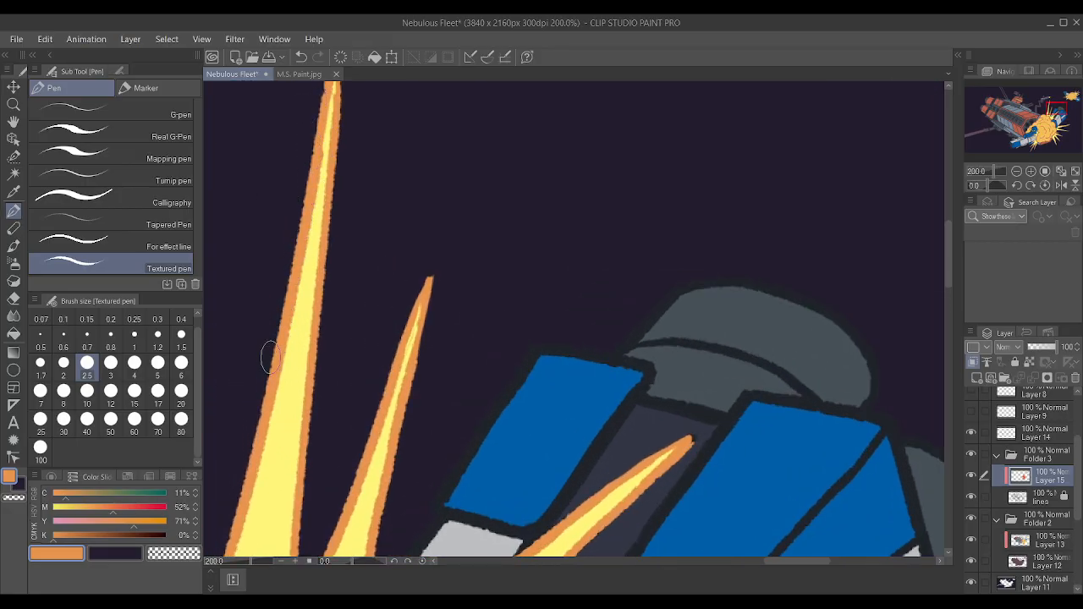
Sample the large explosion's red outline color and touch up the cloud outline where it meets the base of the tallest spike.
scroll(282, 385, "down", 4)
scroll(230, 487, "up", 3)
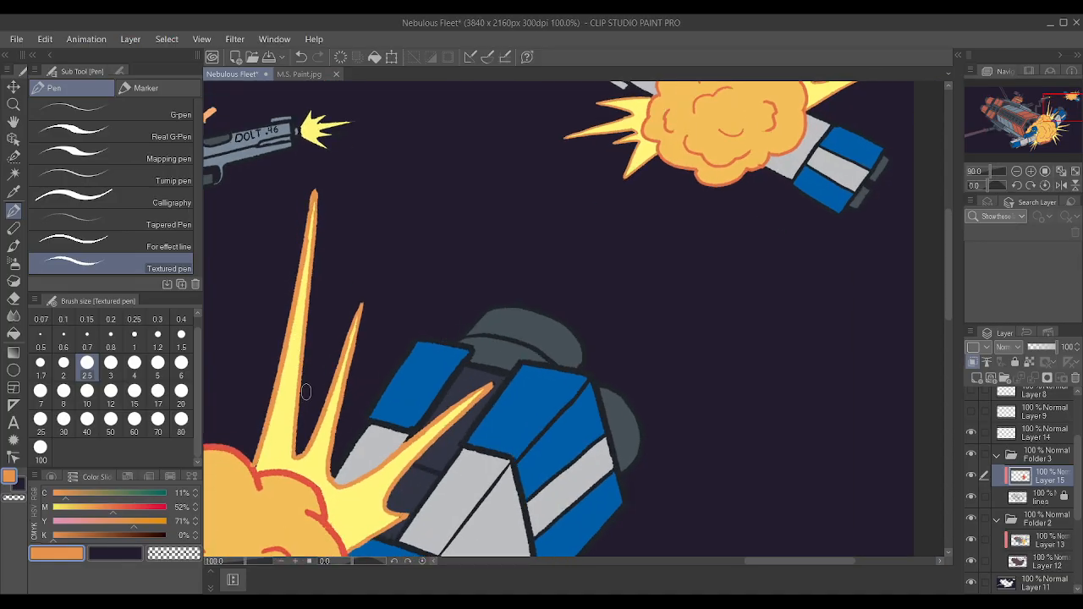
scroll(226, 482, "down", 4)
scroll(230, 487, "up", 7)
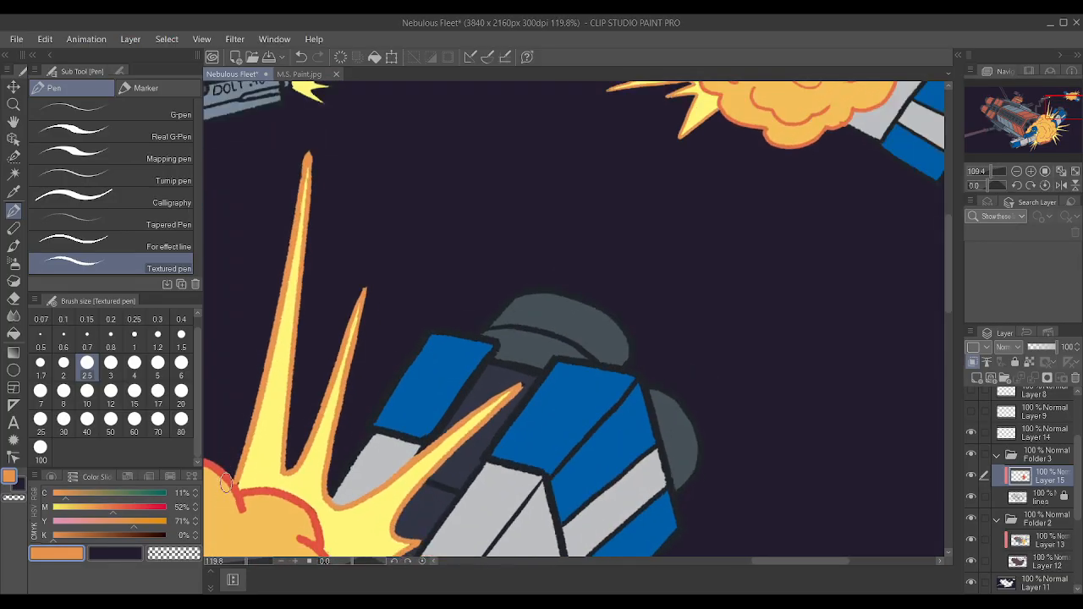
scroll(240, 497, "down", 4)
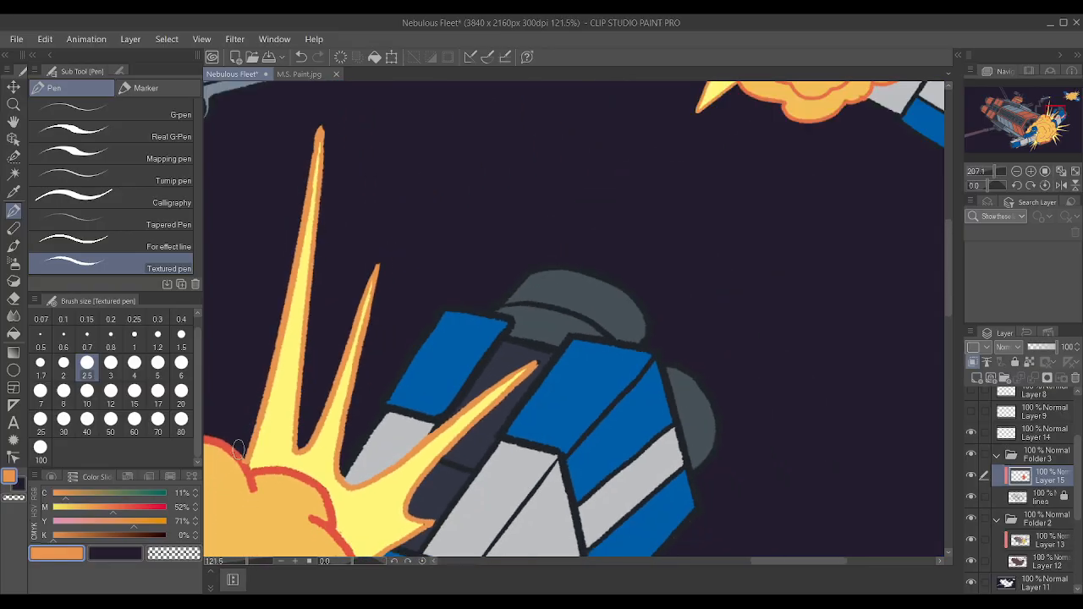
scroll(229, 474, "up", 5)
left_click(275, 487, "alt")
left_click_drag(275, 486, 268, 462)
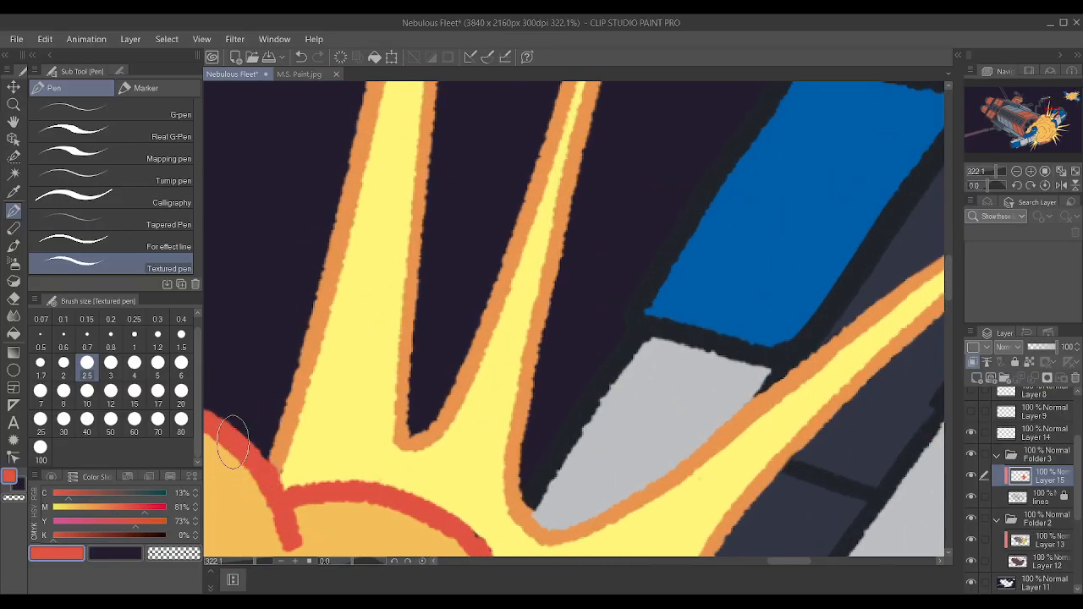
scroll(528, 295, "down", 8)
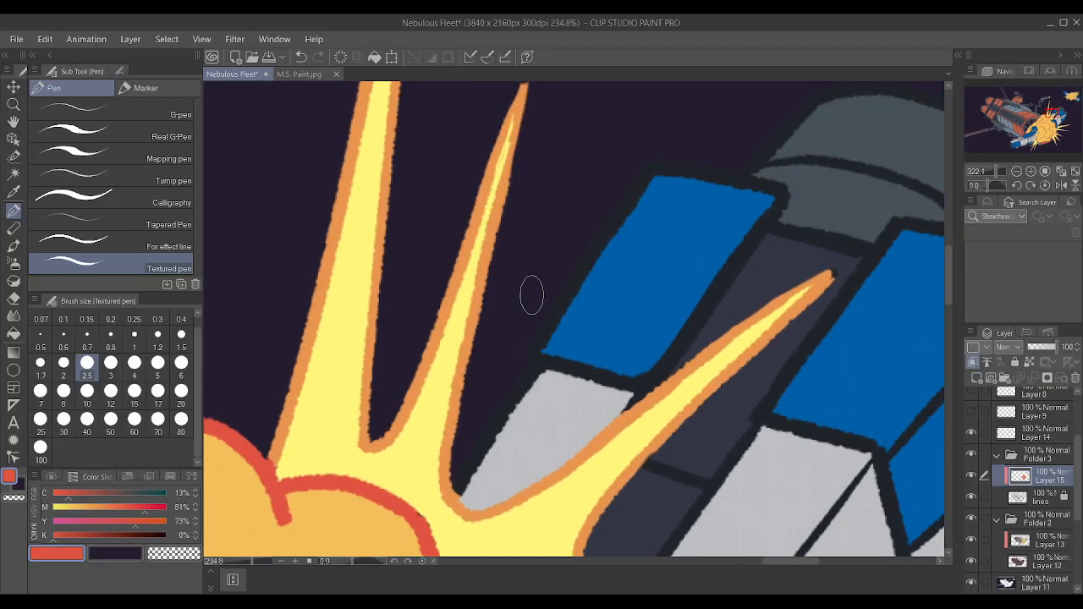
Sample the spikes' orange and outline every point of the pistol's muzzle flash on Layer 15 with brush size 2.5.
scroll(538, 280, "up", 4)
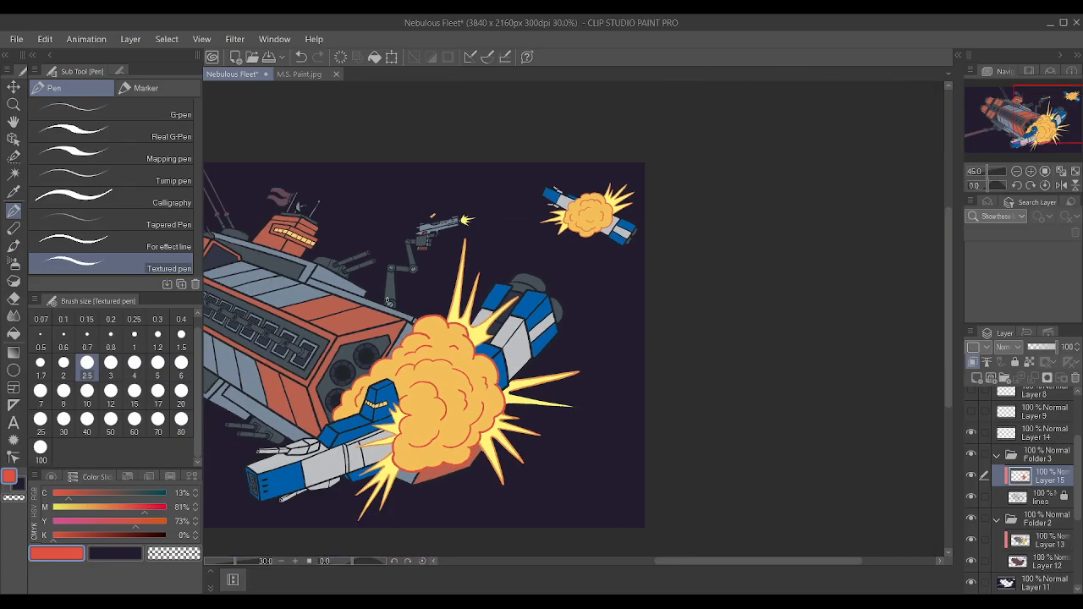
scroll(375, 328, "up", 10)
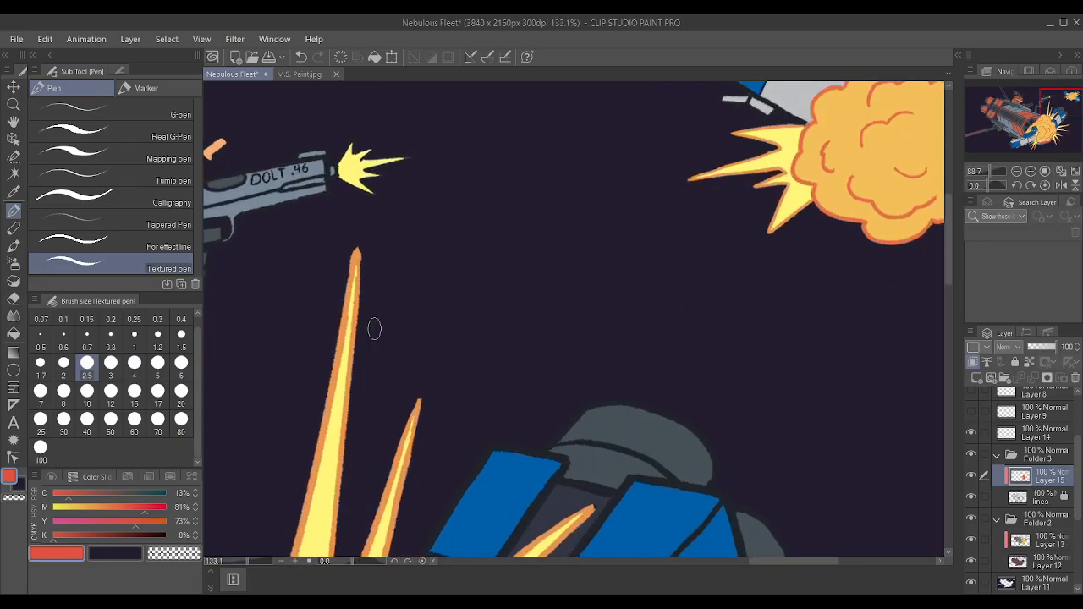
left_click(337, 220, "alt")
scroll(339, 225, "down", 2)
scroll(339, 226, "down", 4)
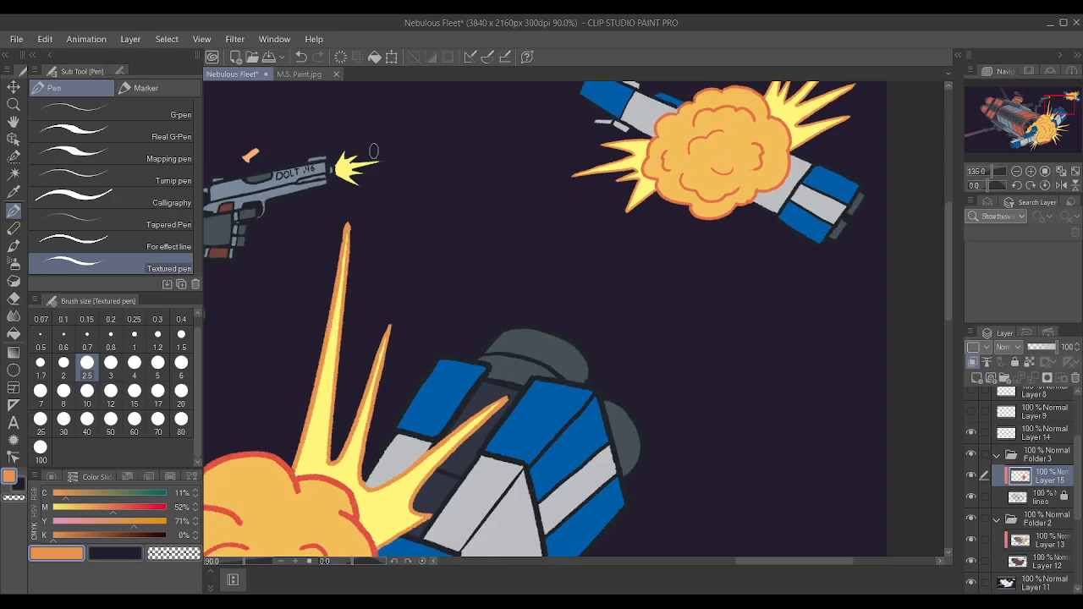
scroll(369, 148, "up", 5)
mouse_move(319, 182)
left_mouse_down()
mouse_move(341, 165)
mouse_move(413, 178)
left_mouse_up()
left_click_drag(326, 201, 377, 210)
left_click_drag(378, 211, 326, 211)
left_click_drag(319, 218, 350, 248)
left_click_drag(350, 248, 301, 228)
mouse_move(329, 154)
left_mouse_down()
mouse_move(300, 163)
mouse_move(315, 141)
mouse_move(342, 143)
mouse_move(350, 165)
mouse_move(289, 222)
mouse_move(358, 230)
mouse_move(284, 173)
left_mouse_up()
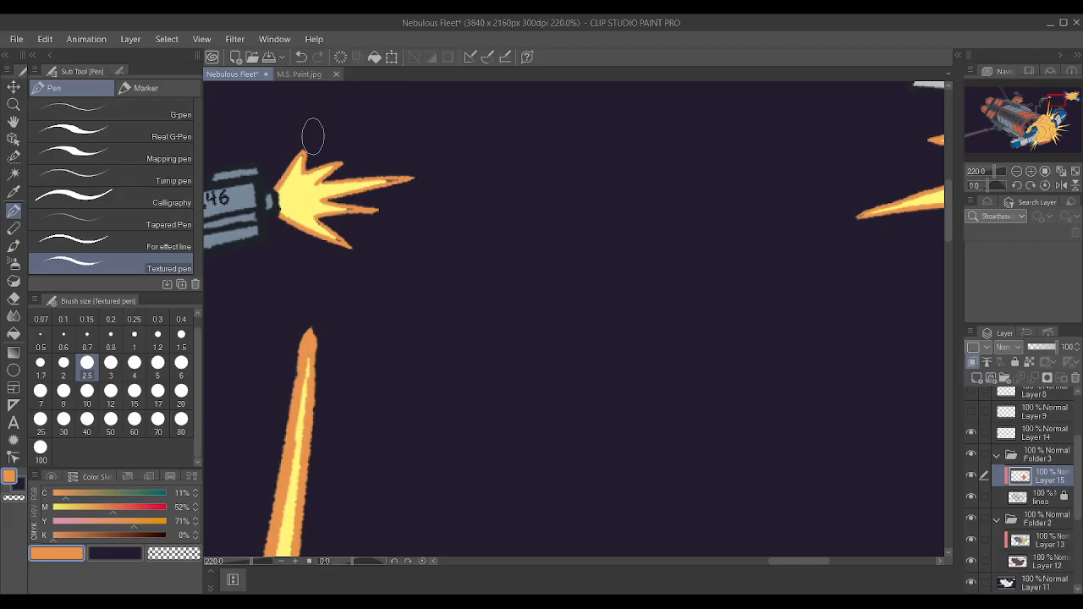
Sample the muzzle flash's yellow and cover the dark specks inside its points on Layer 13 with brush size 0.6.
left_click(311, 211, "alt")
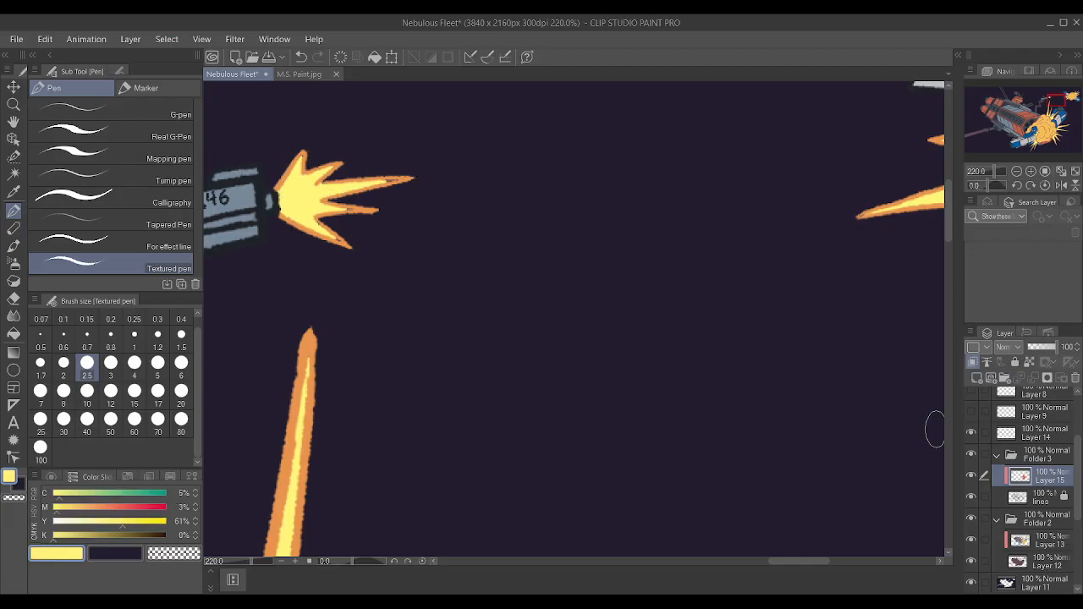
left_click(1047, 548)
scroll(477, 234, "up", 3)
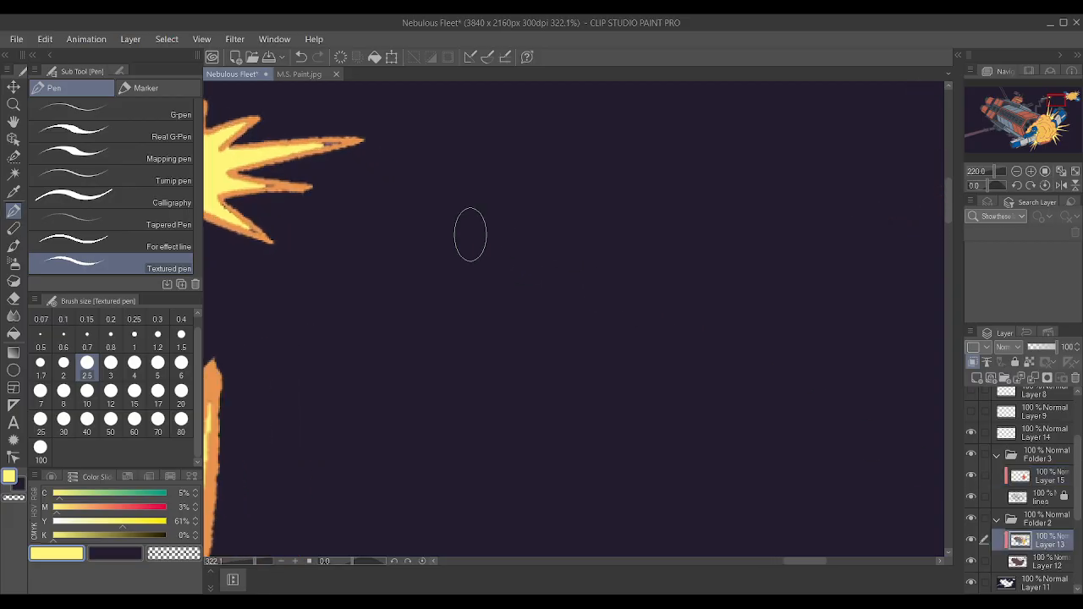
key("bracketleft")
key("bracketleft")
key("bracketleft")
key("bracketleft")
key("bracketleft")
key("bracketleft")
key("bracketleft")
key("bracketleft")
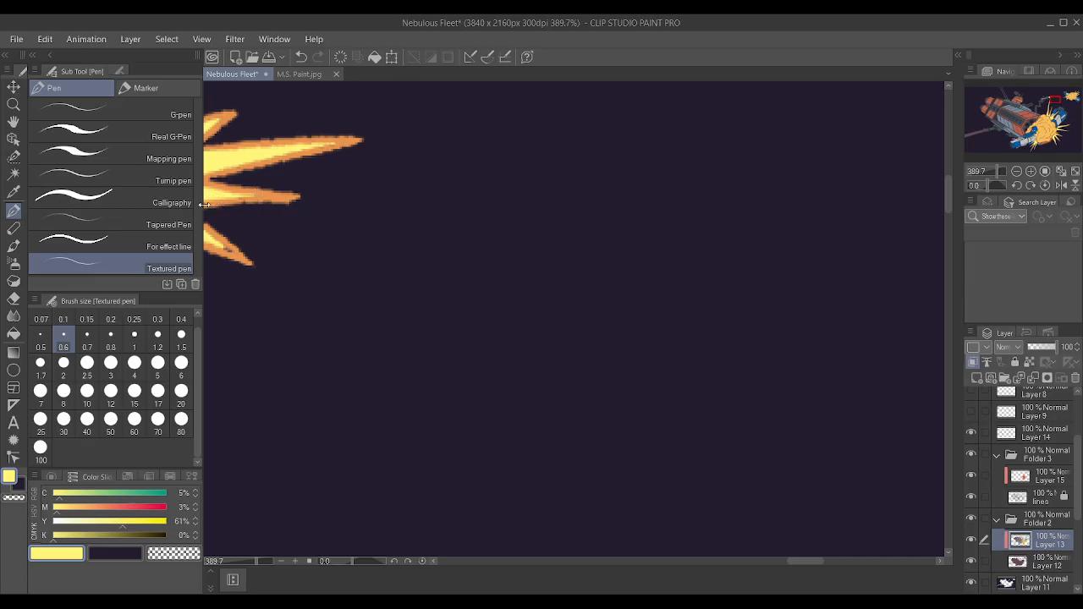
scroll(220, 244, "down", 11)
scroll(351, 241, "up", 9)
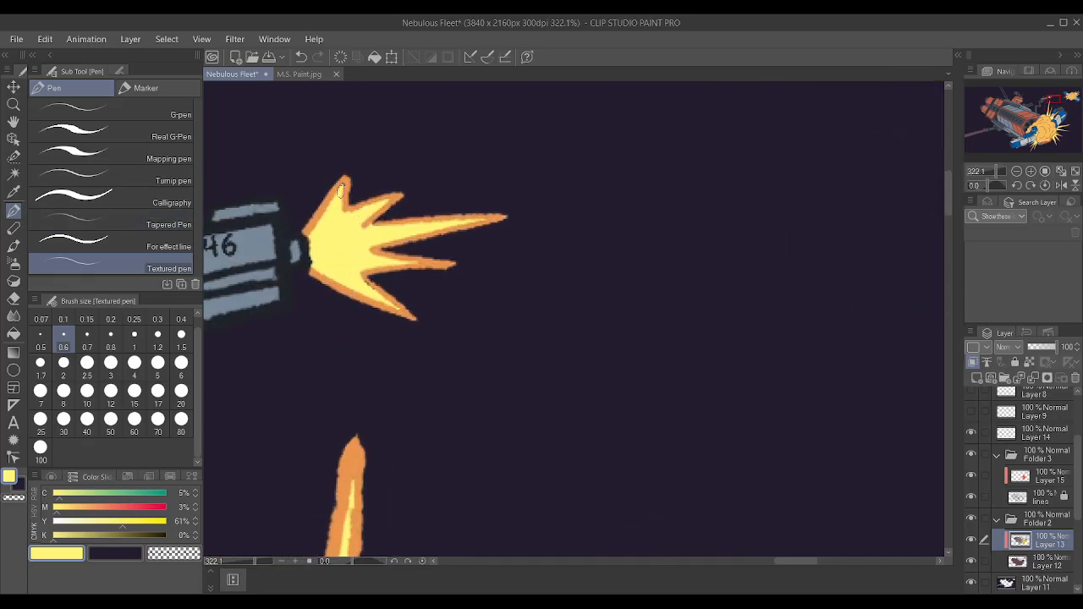
scroll(400, 203, "down", 10)
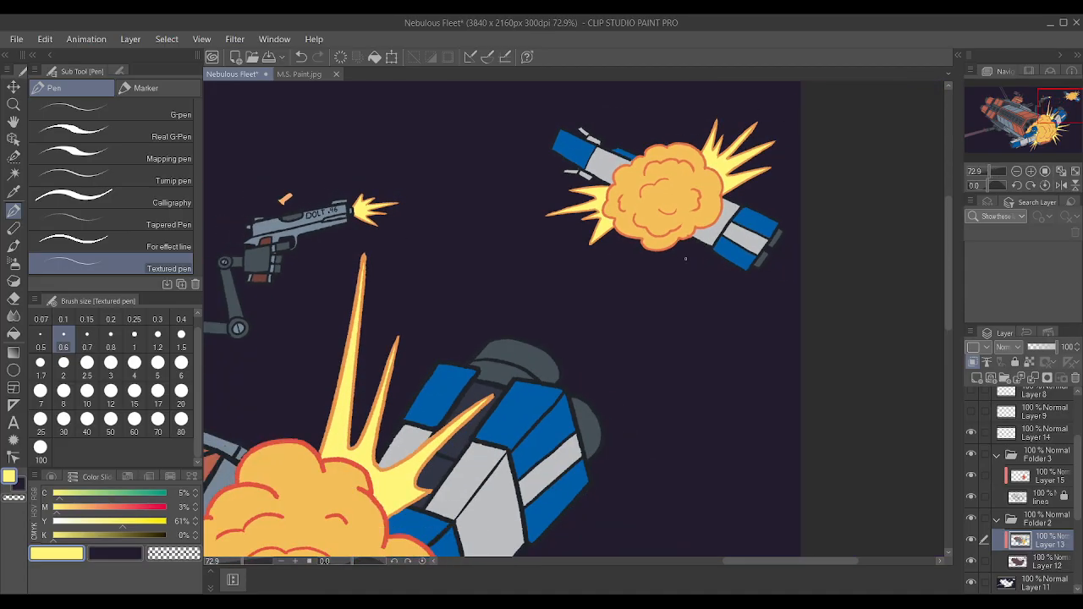
Auto-select the large laser beam and both thin upper beams, including their muzzle flares, using the lines layer.
scroll(775, 183, "down", 3)
scroll(634, 149, "down", 2)
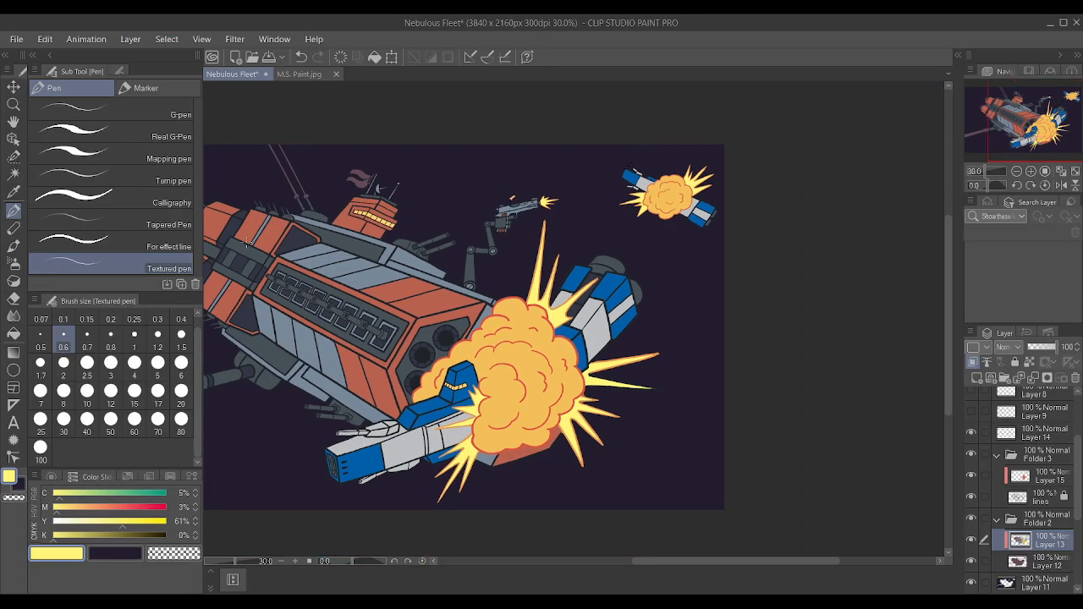
scroll(245, 244, "down", 4)
scroll(270, 250, "up", 2)
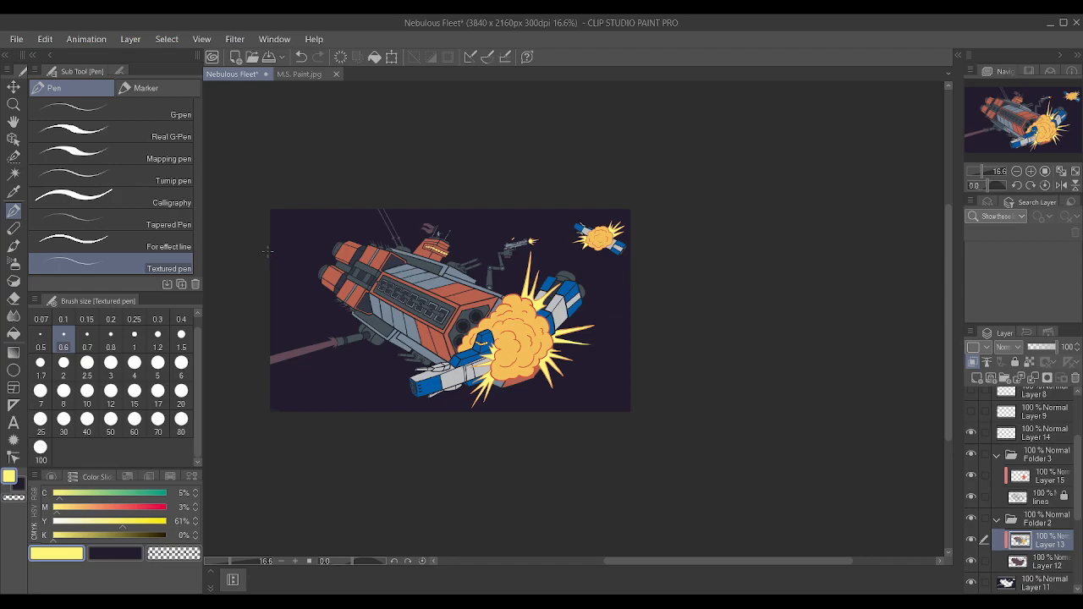
scroll(329, 250, "up", 3)
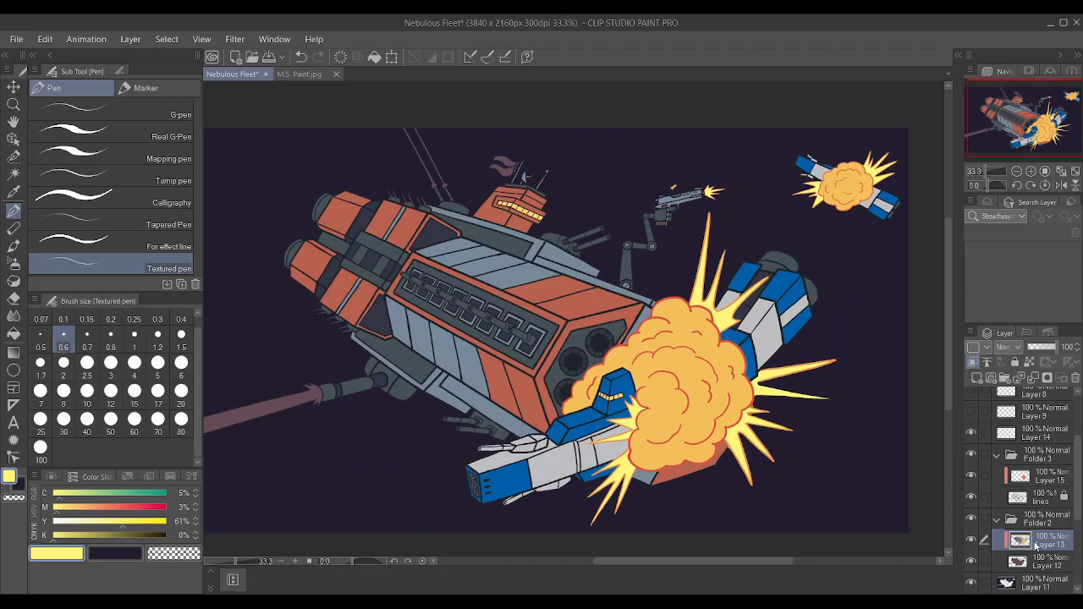
left_click(14, 173)
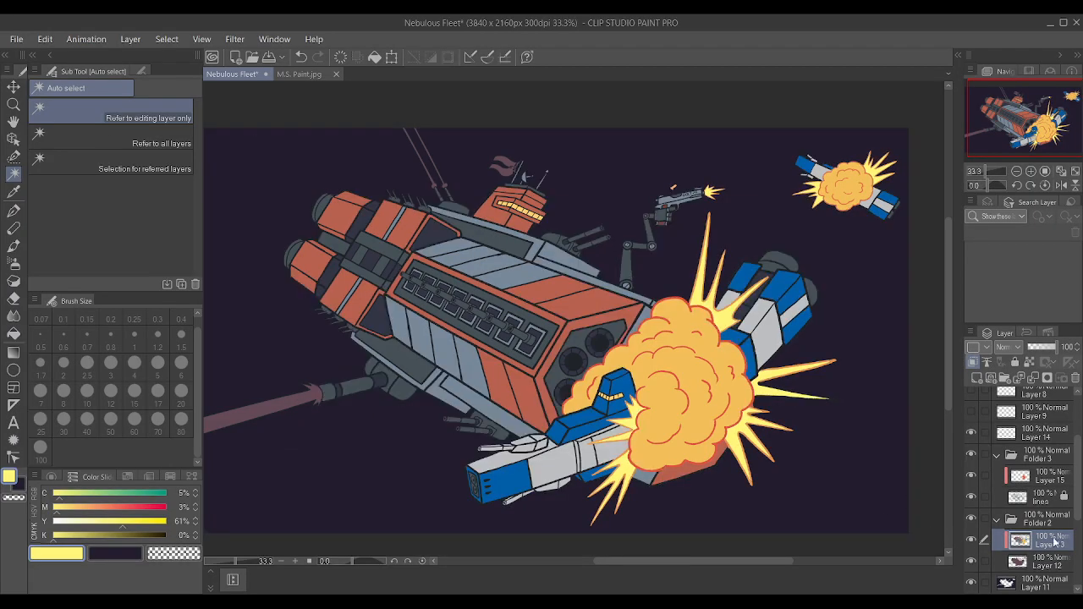
left_click(1053, 499)
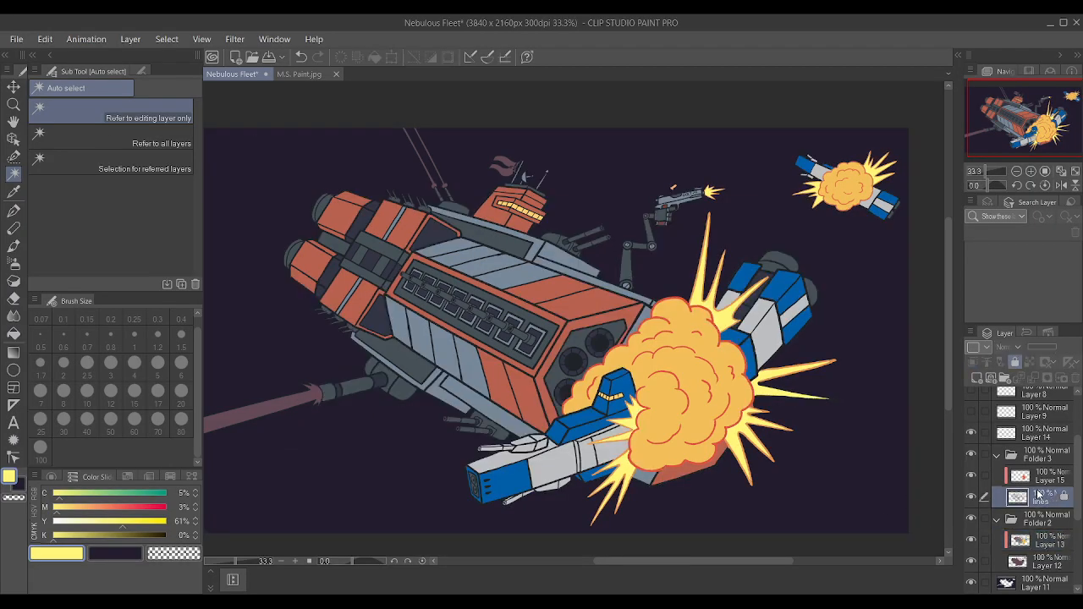
left_click(306, 403)
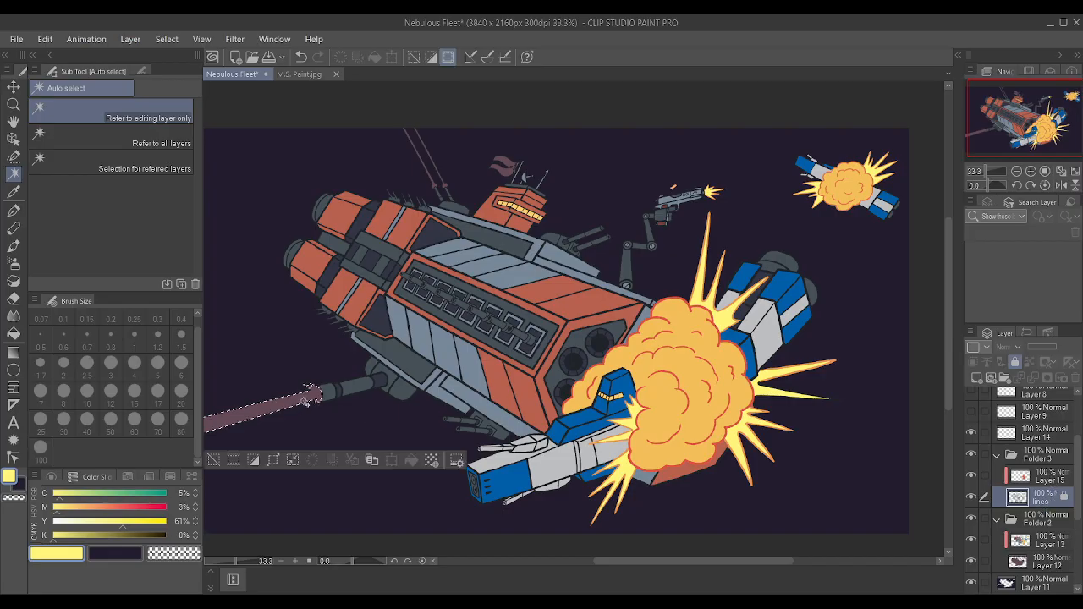
left_click(436, 167)
scroll(436, 167, "up", 6)
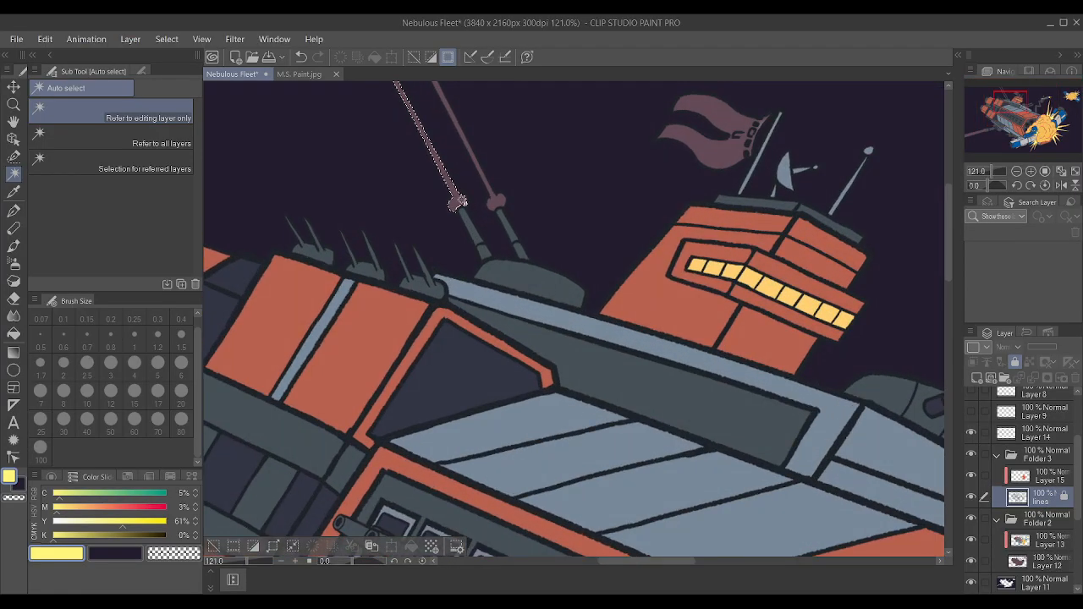
left_click(496, 202, "shift")
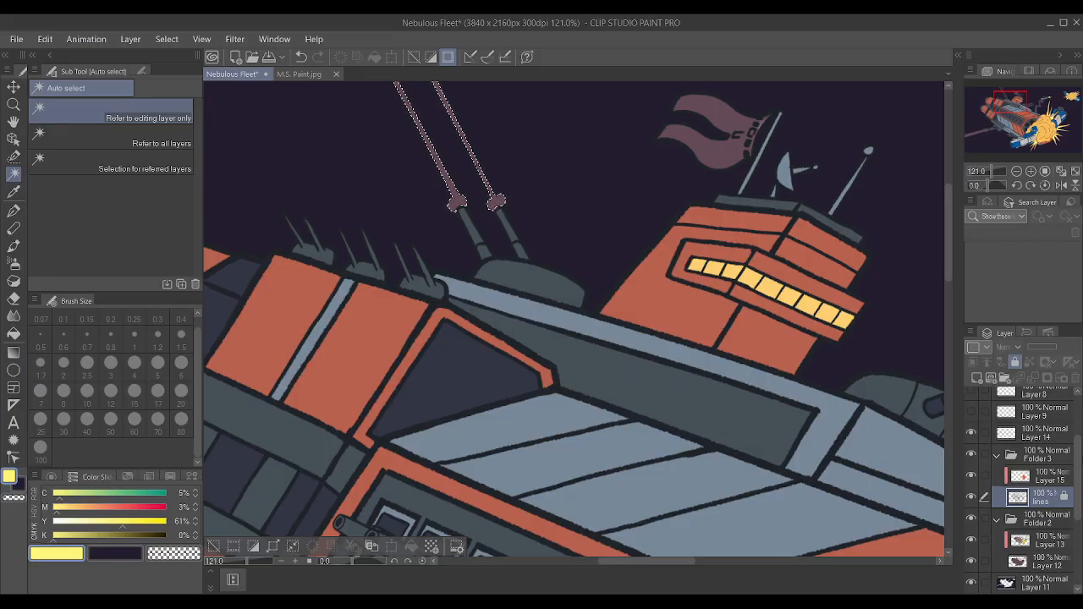
Make Layer 13 active and mix a green with cyan 48%, magenta 3%, yellow 75% and black 0%.
left_click(1037, 543)
scroll(424, 415, "down", 6)
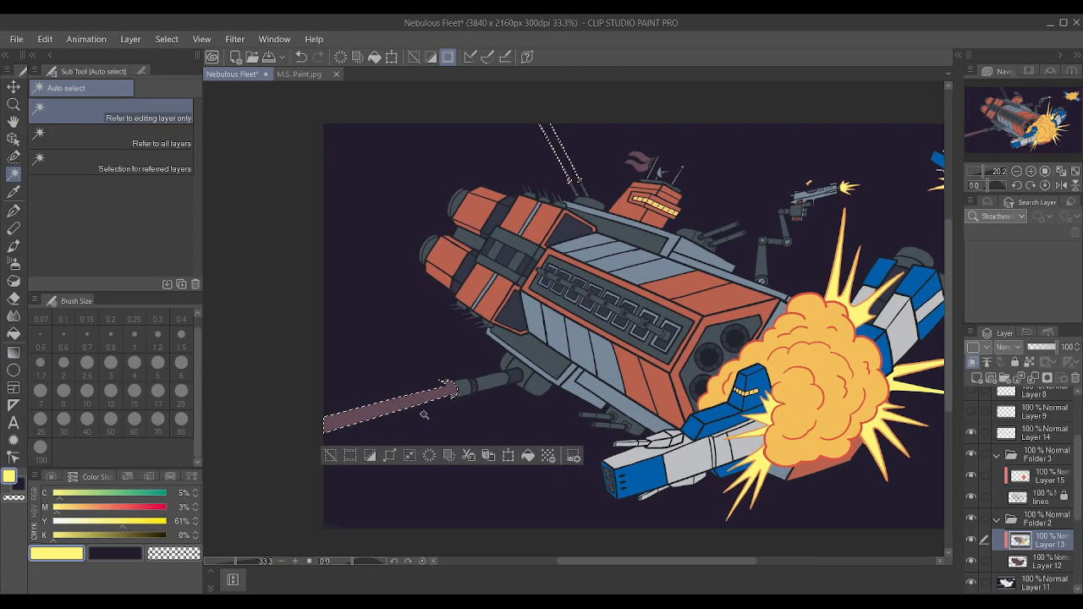
scroll(424, 415, "up", 1)
left_click(100, 493)
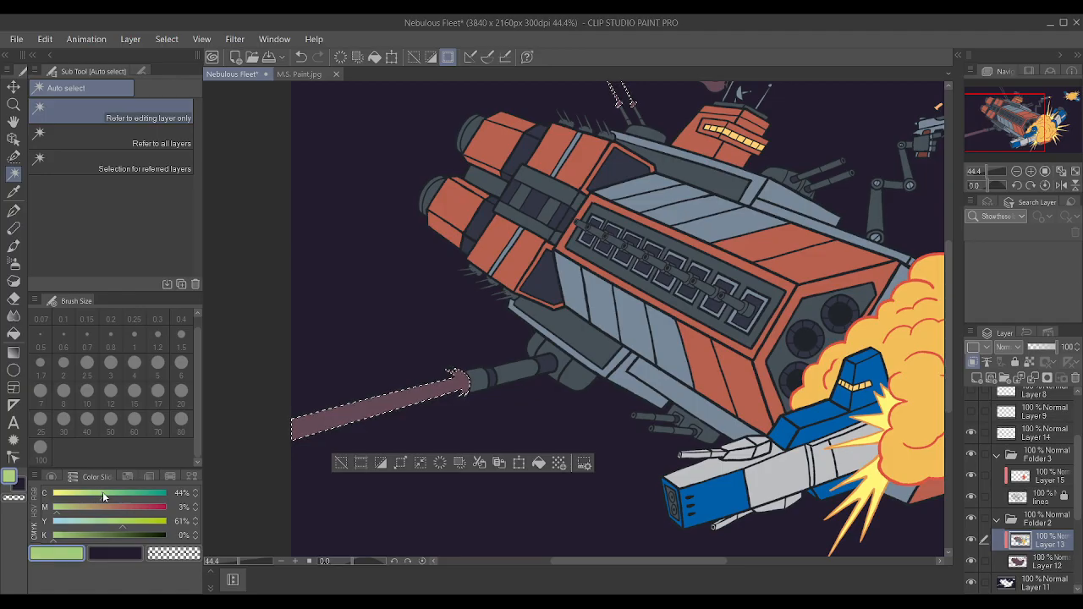
left_click(107, 494)
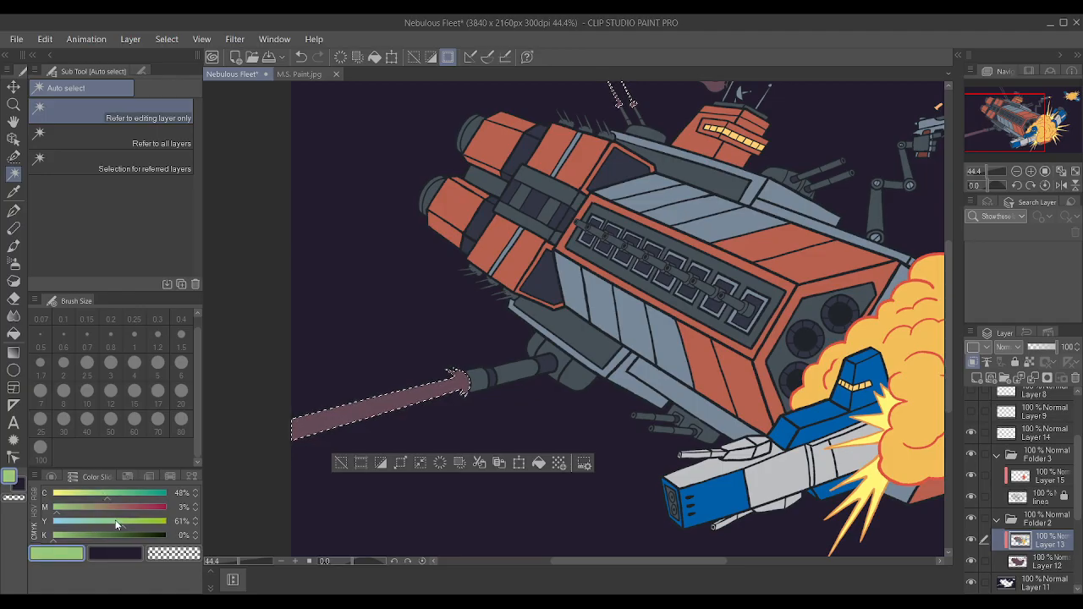
left_click(137, 519)
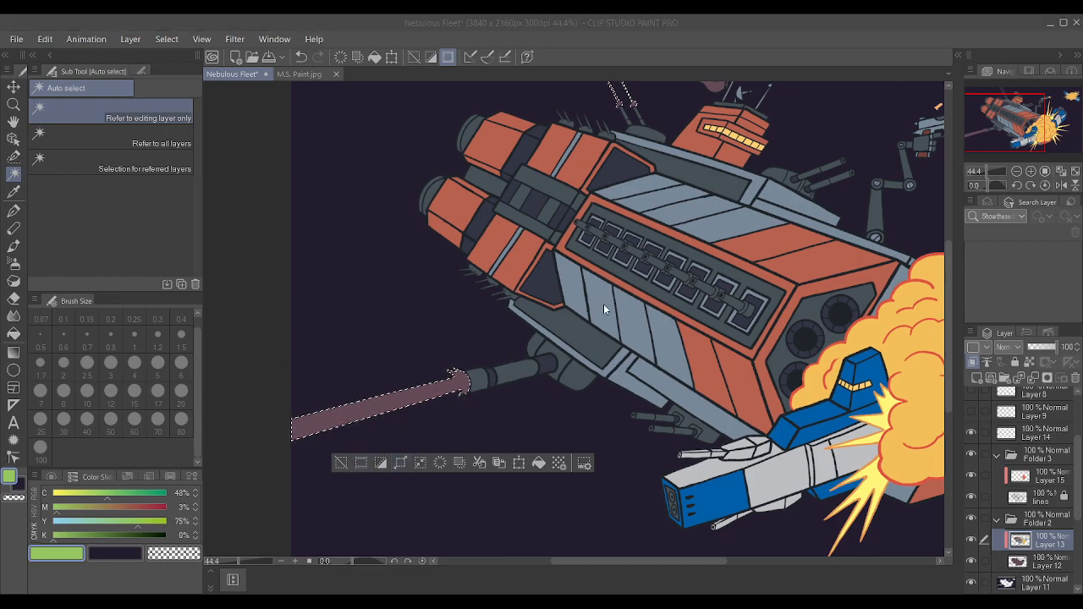
Paint the selected upper and lower laser beams green on Layer 13 with the Textured pen at brush size 30.
scroll(540, 158, "down", 4)
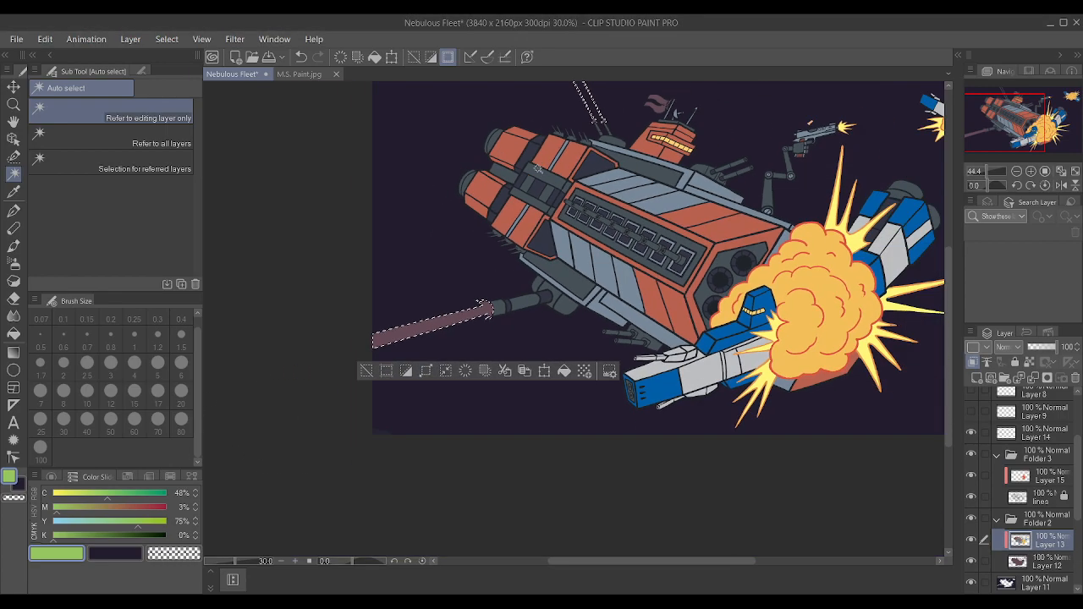
scroll(537, 162, "down", 1)
scroll(559, 144, "up", 5)
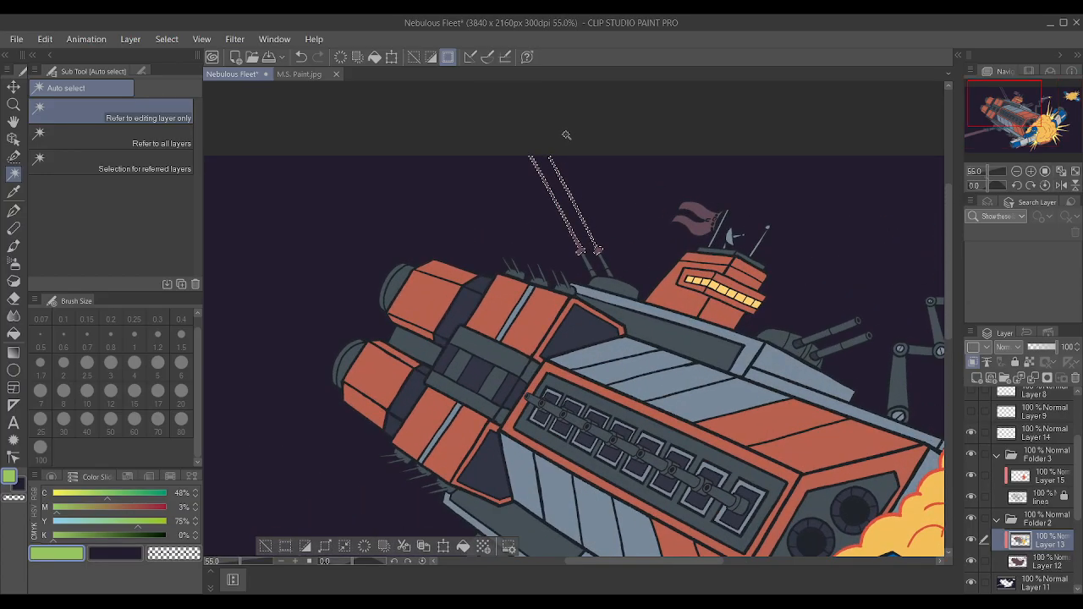
key("p")
key("bracketright")
key("bracketright")
key("bracketright")
key("bracketright")
key("bracketright")
key("bracketright")
key("bracketright")
key("bracketright")
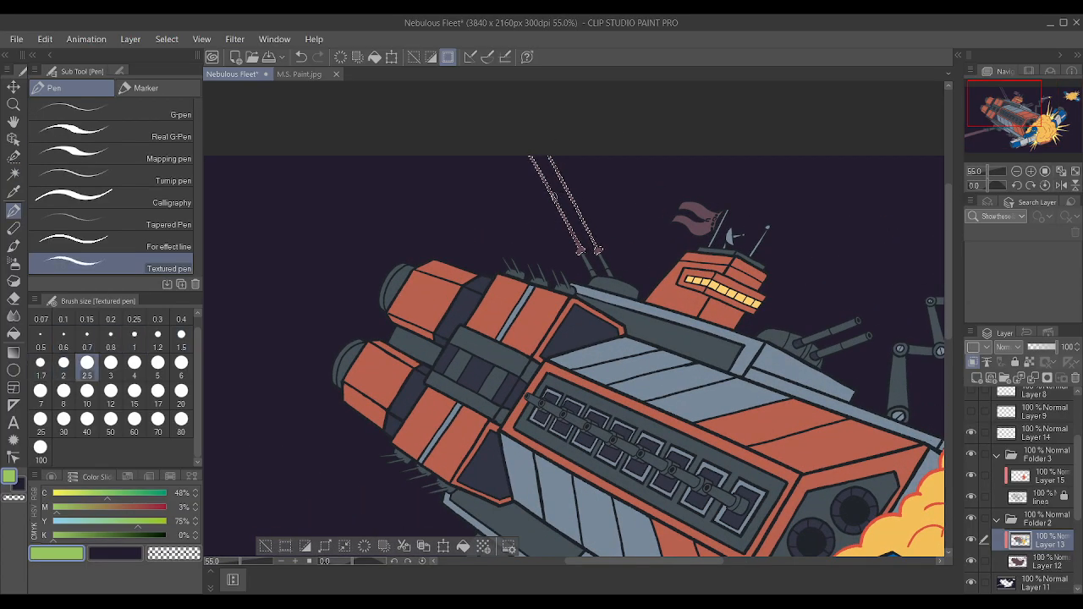
key("bracketright")
key("bracketright")
key("bracketright")
key("bracketright")
key("bracketright")
key("bracketright")
key("bracketright")
key("bracketright")
key("bracketright")
key("bracketright")
key("bracketright")
key("bracketright")
key("bracketright")
mouse_move(509, 162)
left_mouse_down()
mouse_move(639, 235)
mouse_move(610, 289)
left_mouse_up()
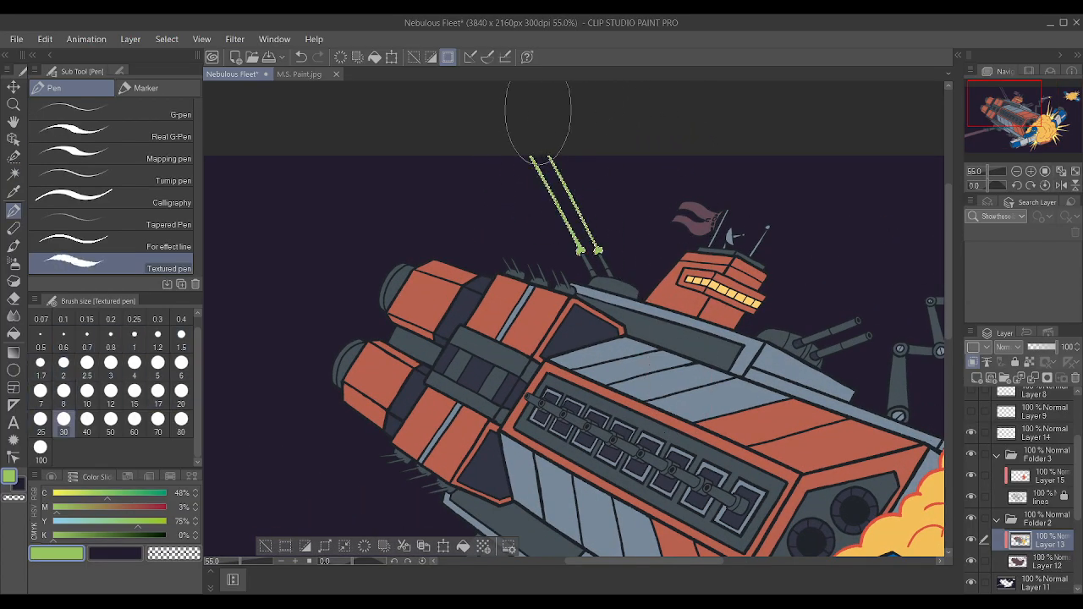
scroll(541, 118, "down", 7)
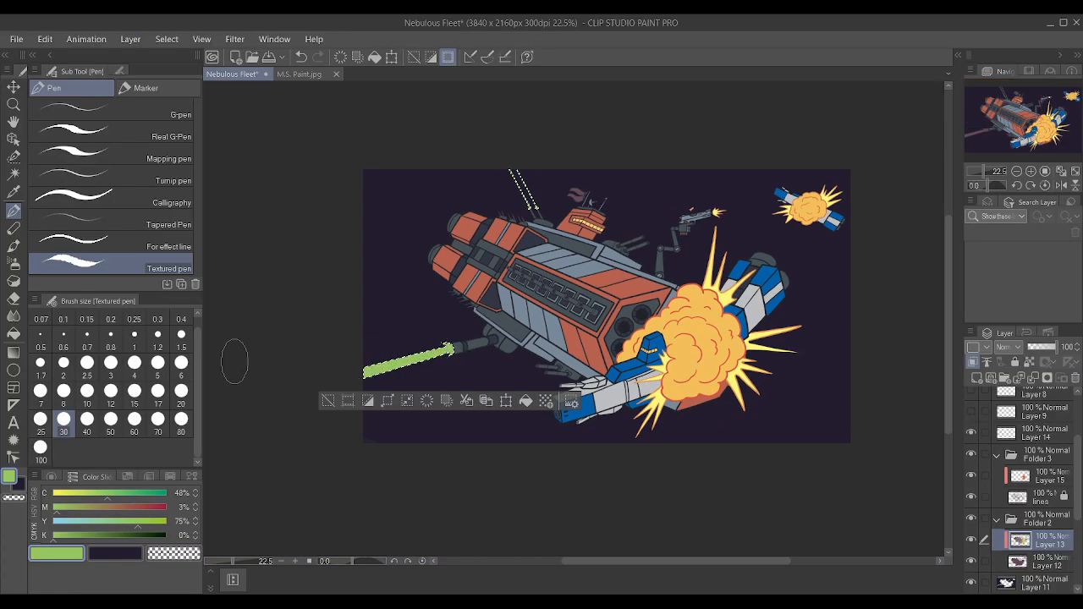
scroll(396, 341, "up", 2)
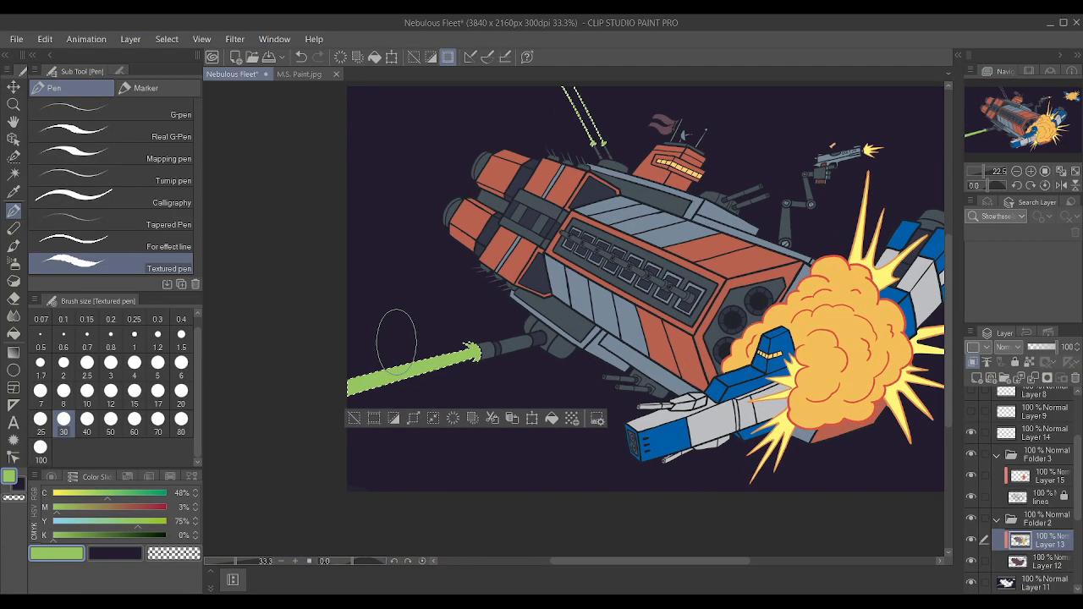
Examine the green laser beams up close and against the whole ship to judge the color.
scroll(397, 341, "up", 5)
scroll(593, 254, "down", 3)
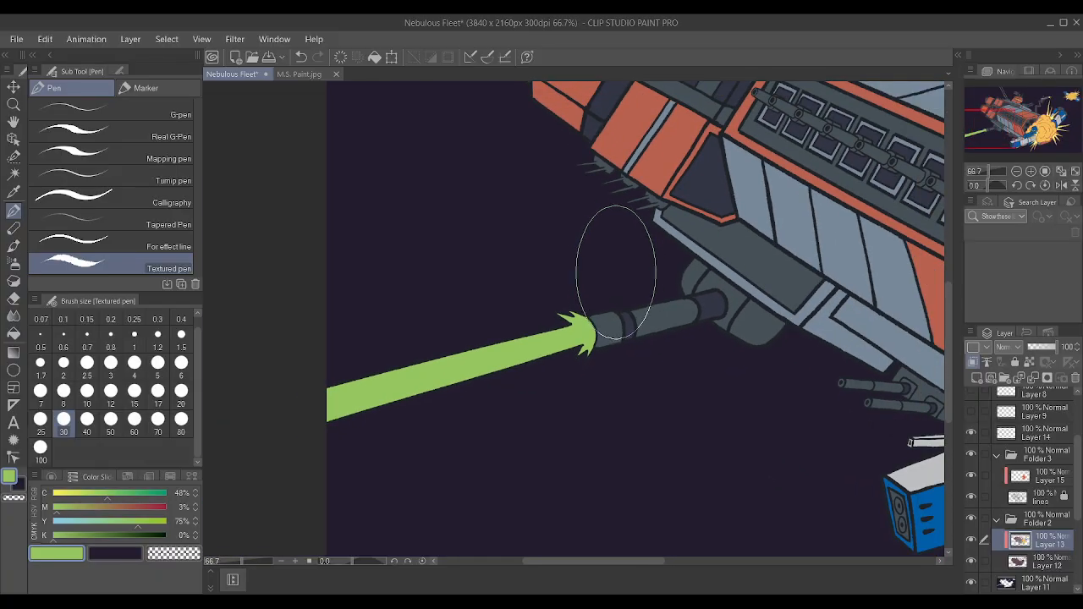
scroll(616, 270, "down", 1)
scroll(610, 267, "down", 1)
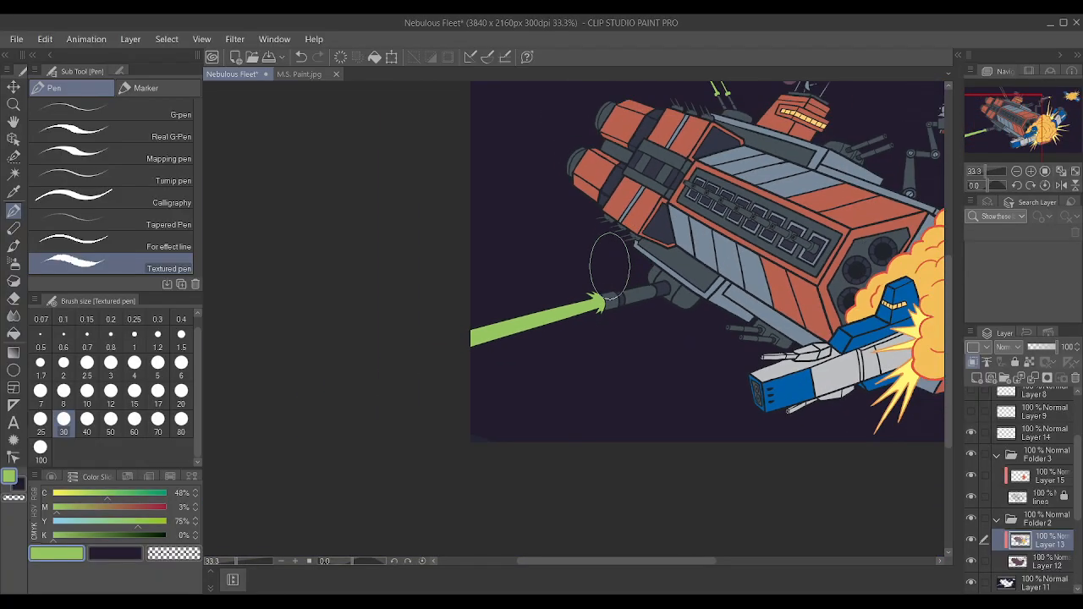
scroll(800, 287, "up", 1)
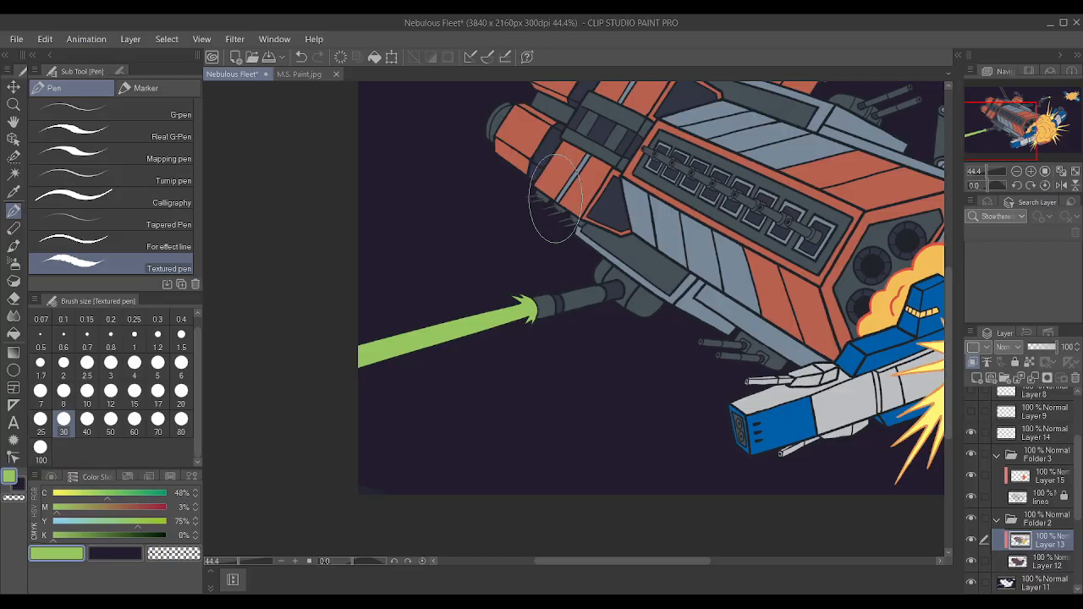
scroll(563, 199, "down", 3)
scroll(583, 287, "down", 1)
scroll(594, 199, "up", 5)
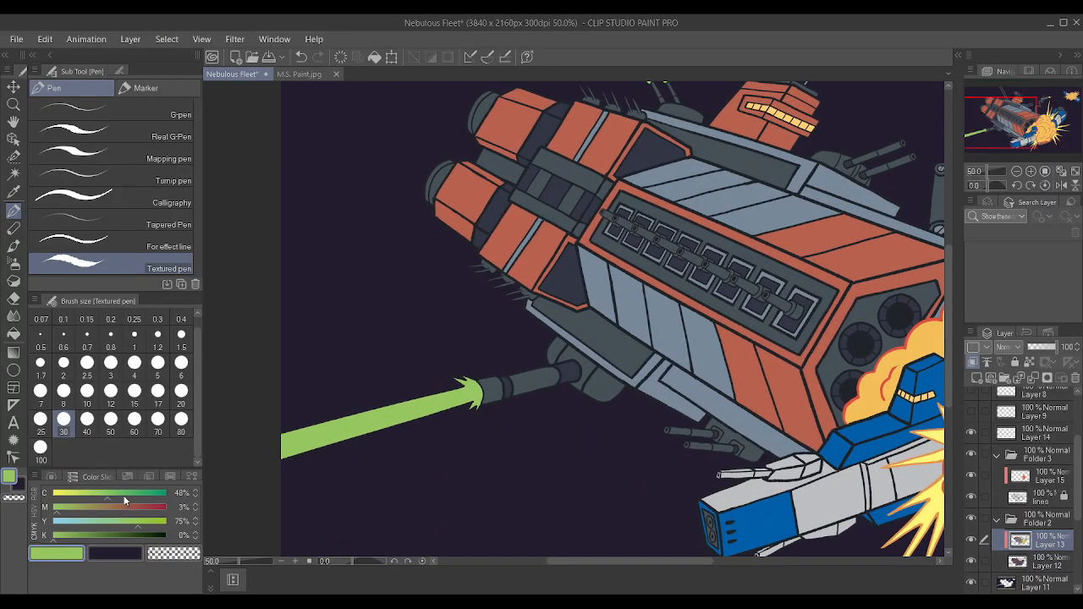
Restore the beam selection, set the green's yellow to 100%, repaint all three laser beams with it on Layer 13, and deselect.
key("ctrl+z")
scroll(548, 277, "down", 3)
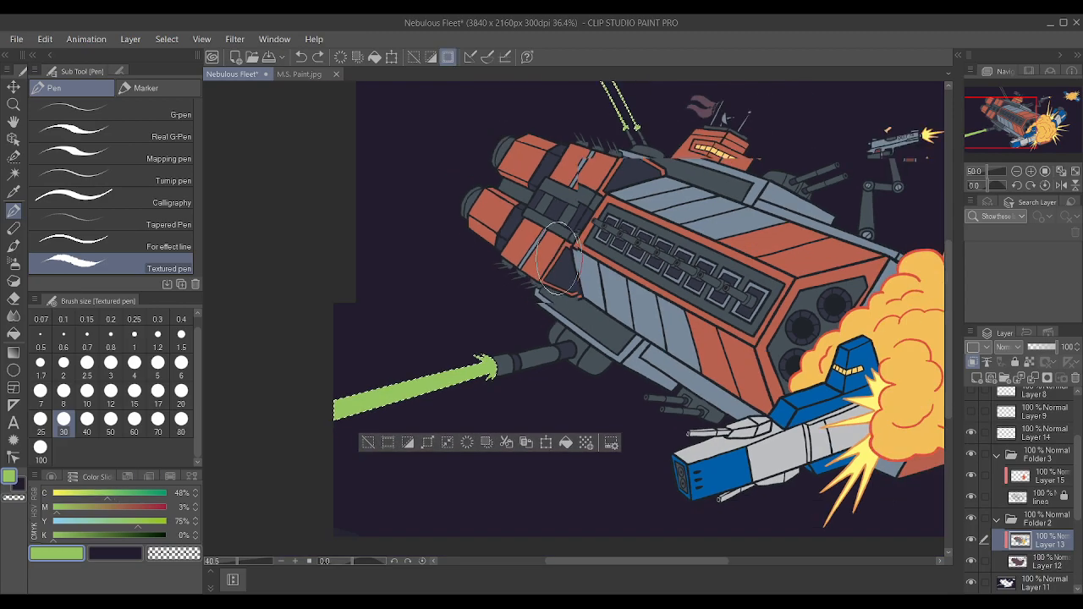
scroll(383, 440, "up", 2)
left_click(164, 522)
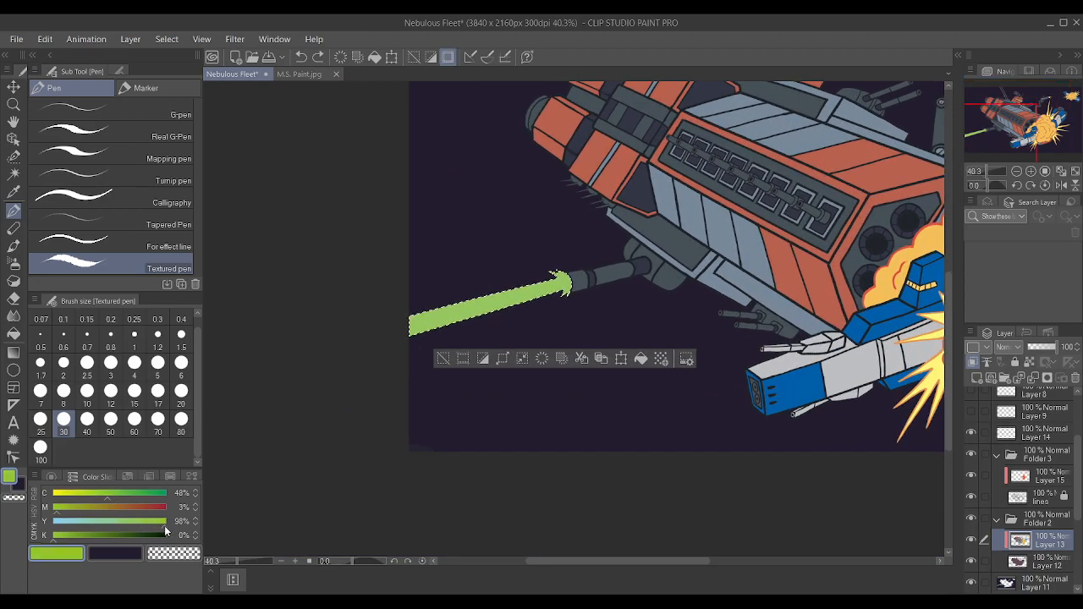
mouse_move(426, 359)
left_mouse_down()
mouse_move(254, 399)
mouse_move(301, 377)
left_mouse_up()
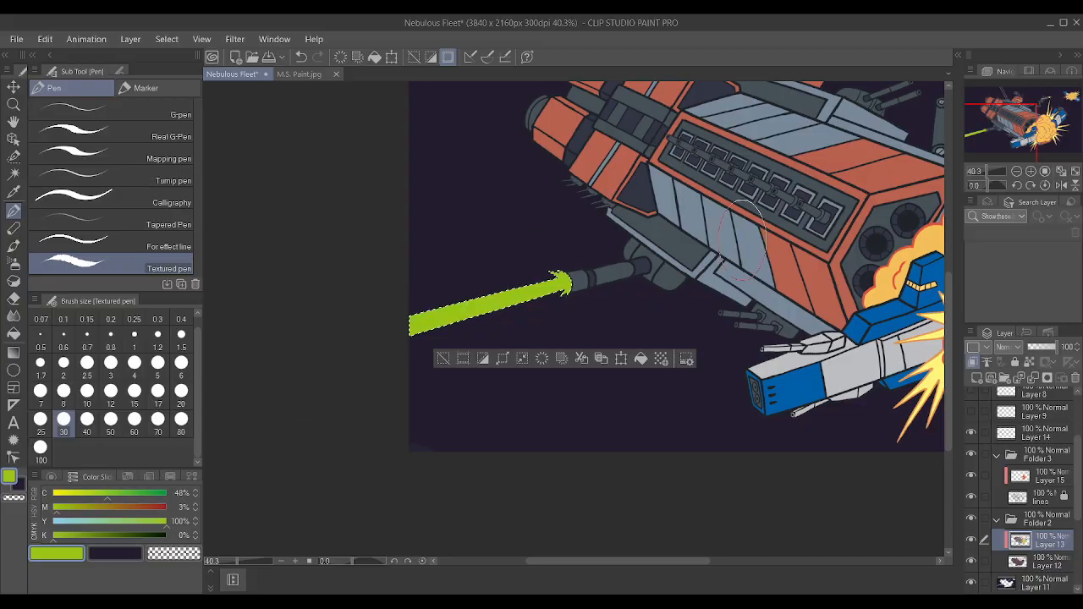
scroll(351, 448, "down", 2)
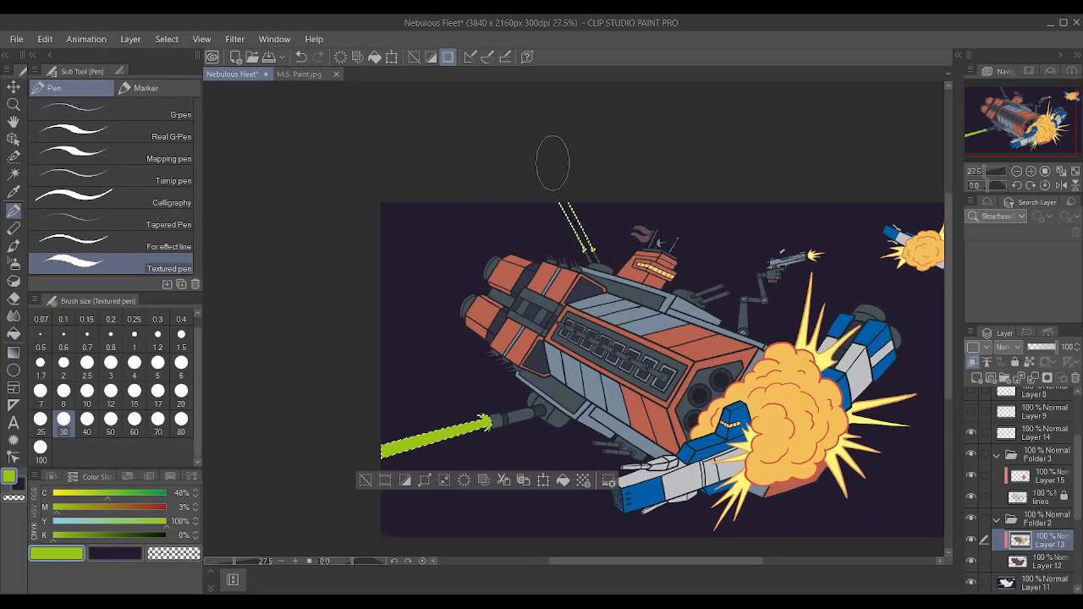
key("ctrl+d")
scroll(495, 304, "up", 1)
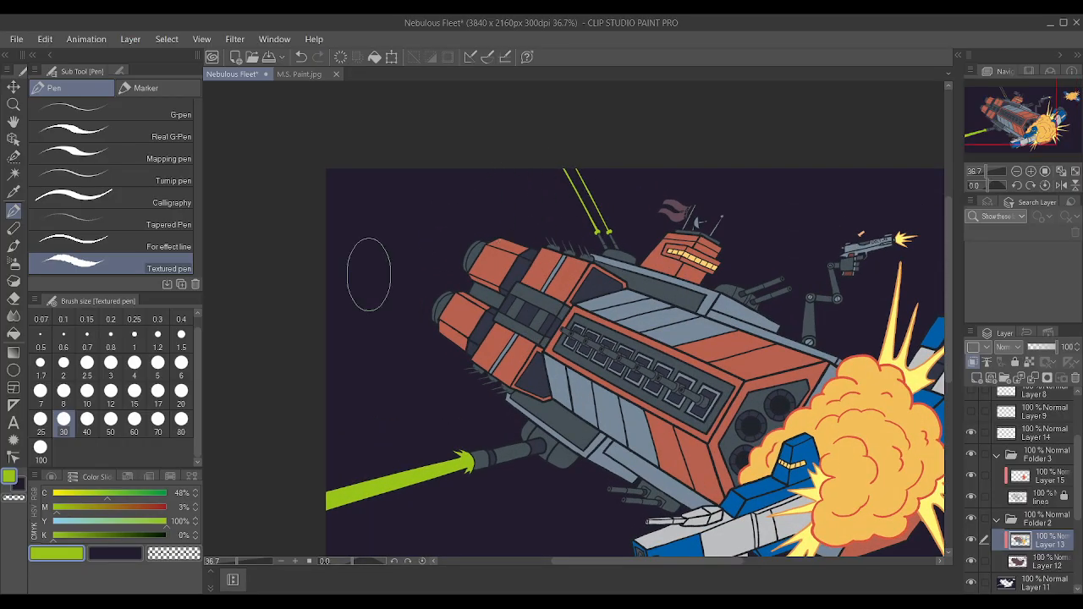
Make Layer 15 active and mix a yellow-green outline color with cyan 22%, magenta 0%, yellow 84% and black 0%.
scroll(442, 417, "up", 1)
scroll(442, 416, "up", 2)
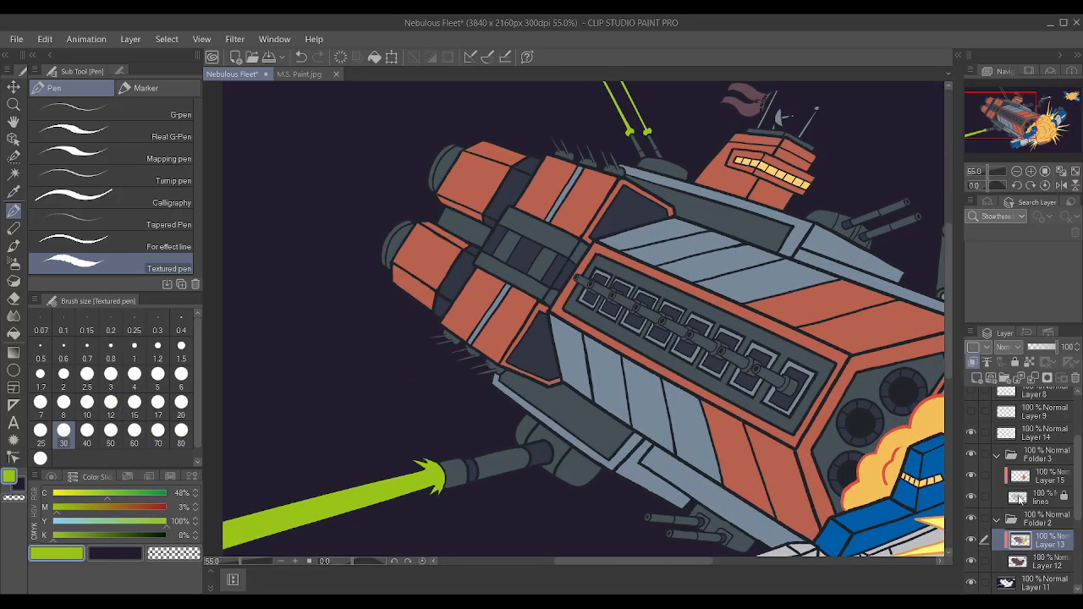
left_click(1041, 481)
left_click(83, 493)
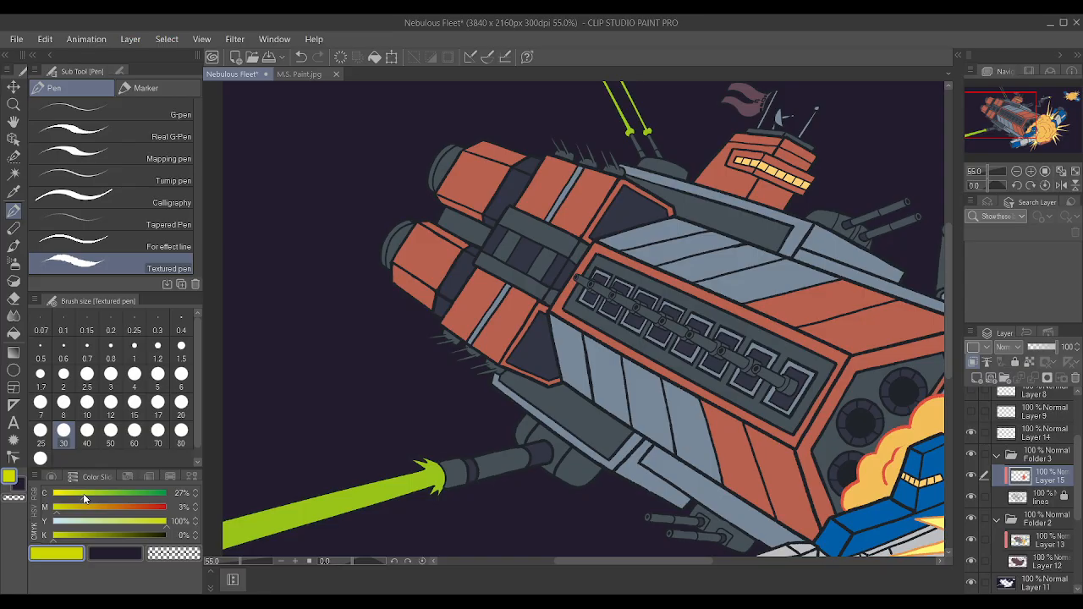
left_click(94, 494)
left_click(61, 507)
left_click_drag(91, 496, 78, 499)
left_click(147, 523)
left_click(83, 495)
left_click_drag(82, 499, 79, 499)
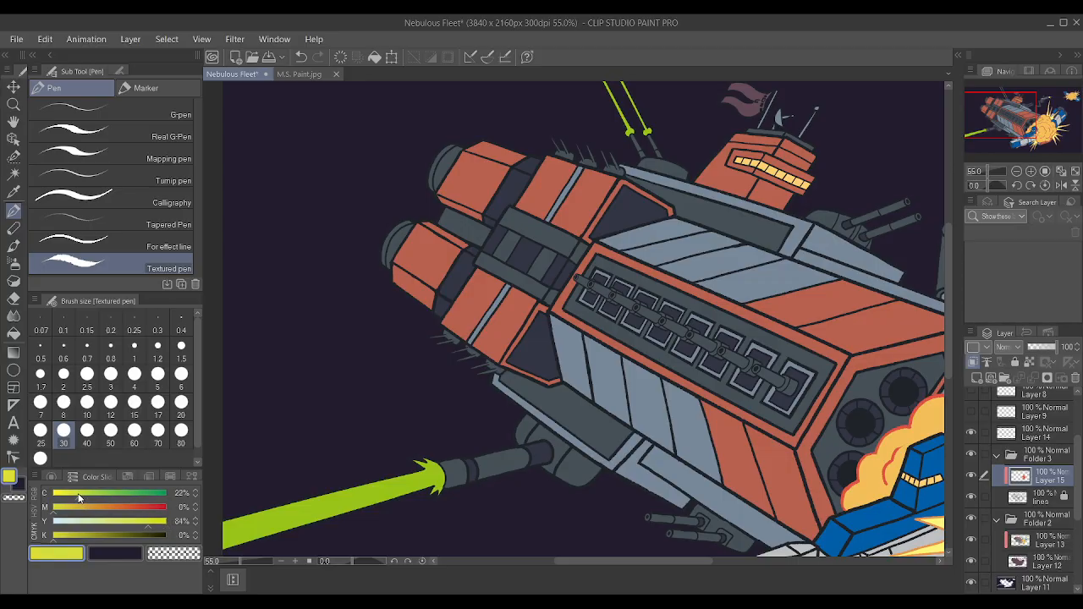
Paint the outline of the large lower laser beam and its muzzle burst yellow-green on Layer 15 with brush size 30.
scroll(613, 537, "down", 2)
left_click_drag(615, 560, 785, 562)
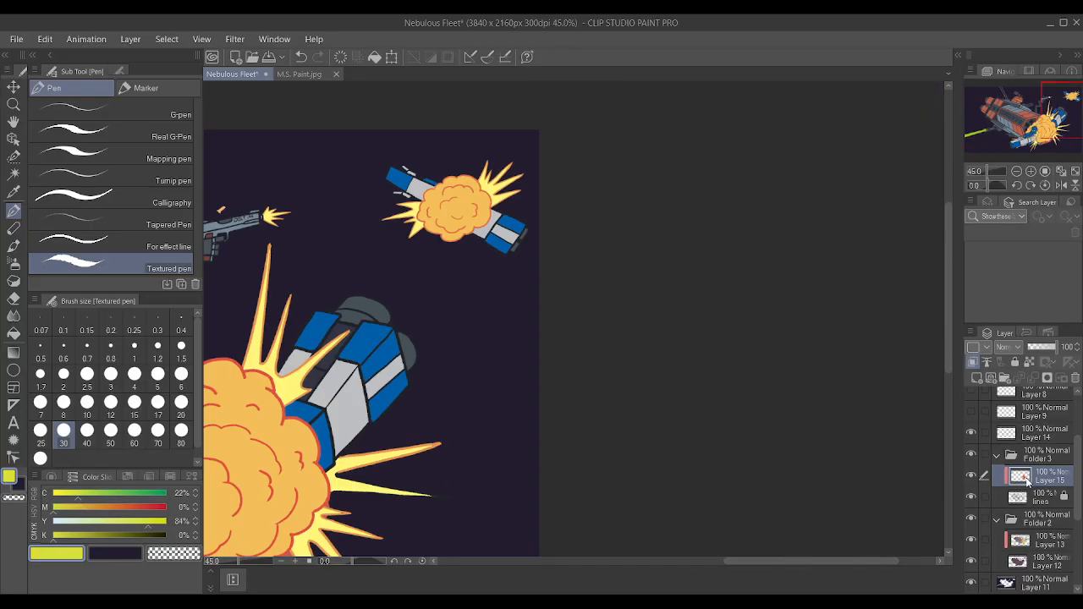
scroll(744, 327, "down", 4)
scroll(406, 360, "up", 3)
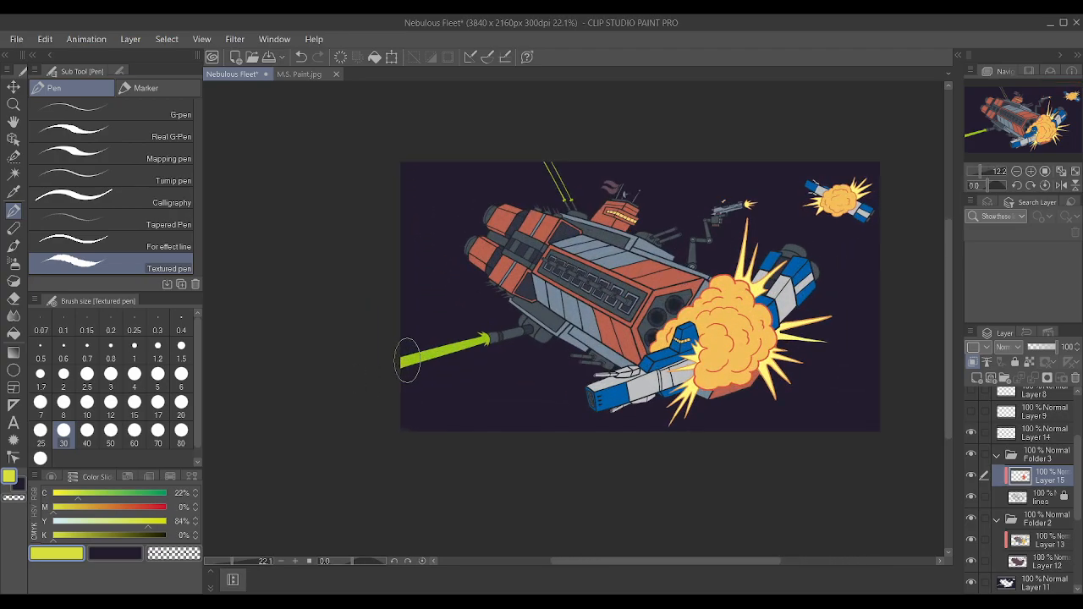
scroll(406, 359, "up", 4)
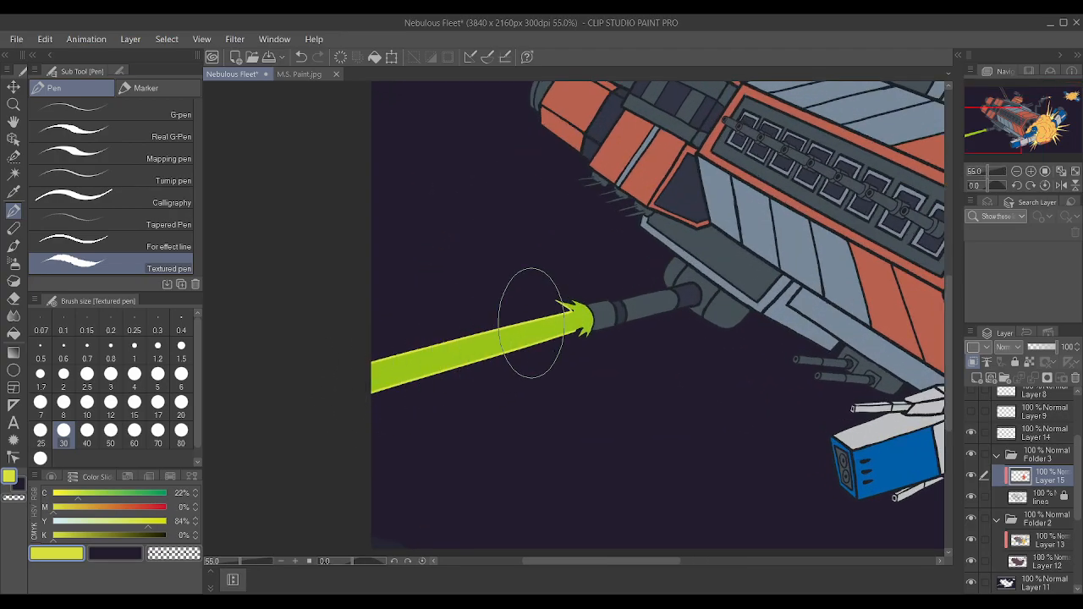
scroll(787, 310, "right", 3)
scroll(604, 313, "up", 3)
Clean up the lower beam's outline where the burst meets the cannon, reducing the Textured pen's brush size to 1.2.
key("p")
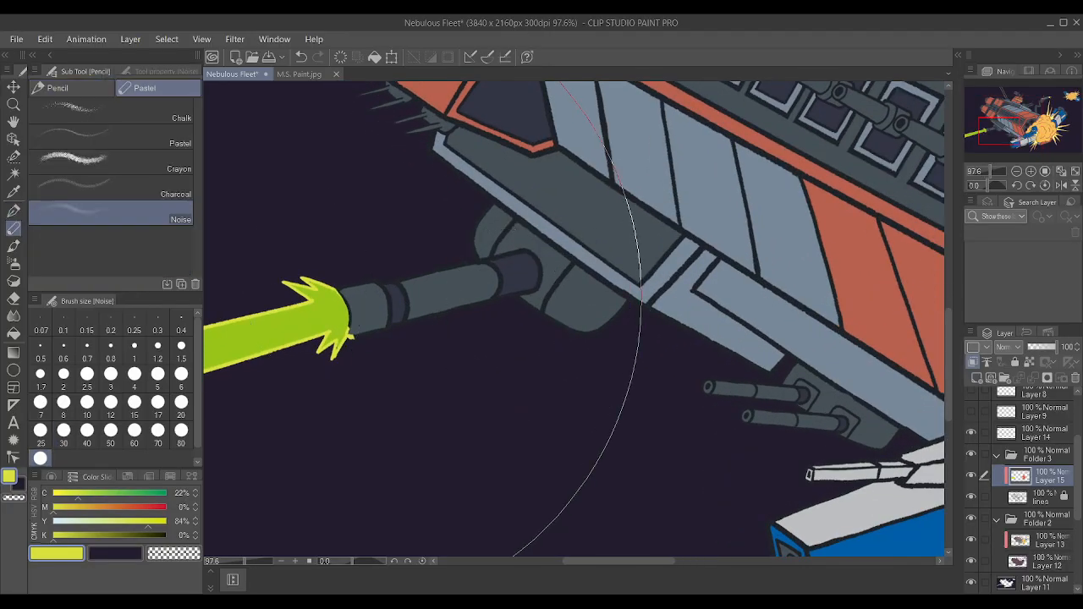
key("p")
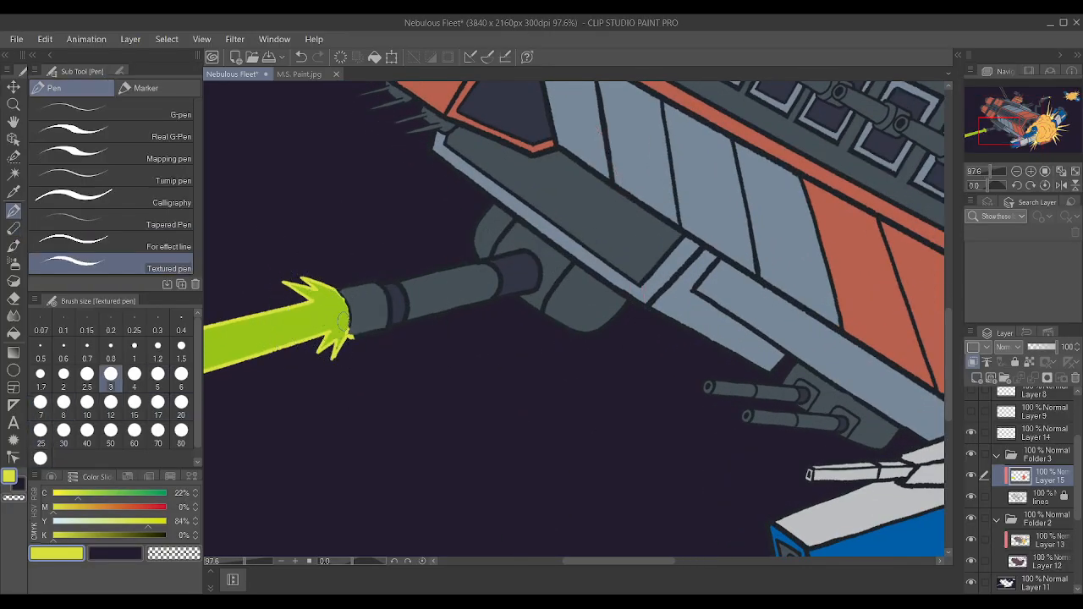
key("bracketleft")
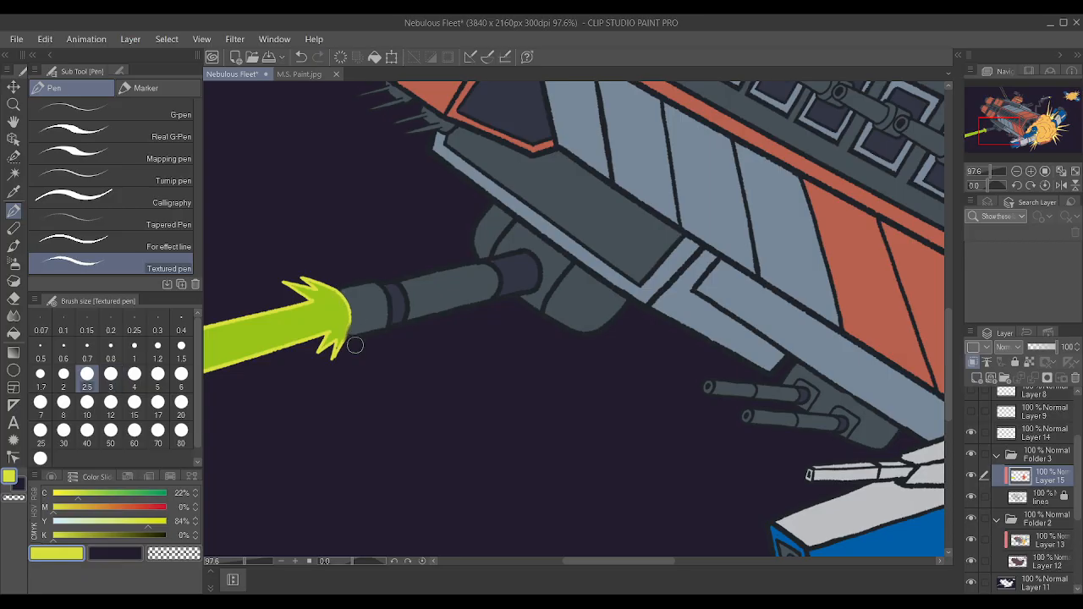
scroll(343, 337, "up", 4)
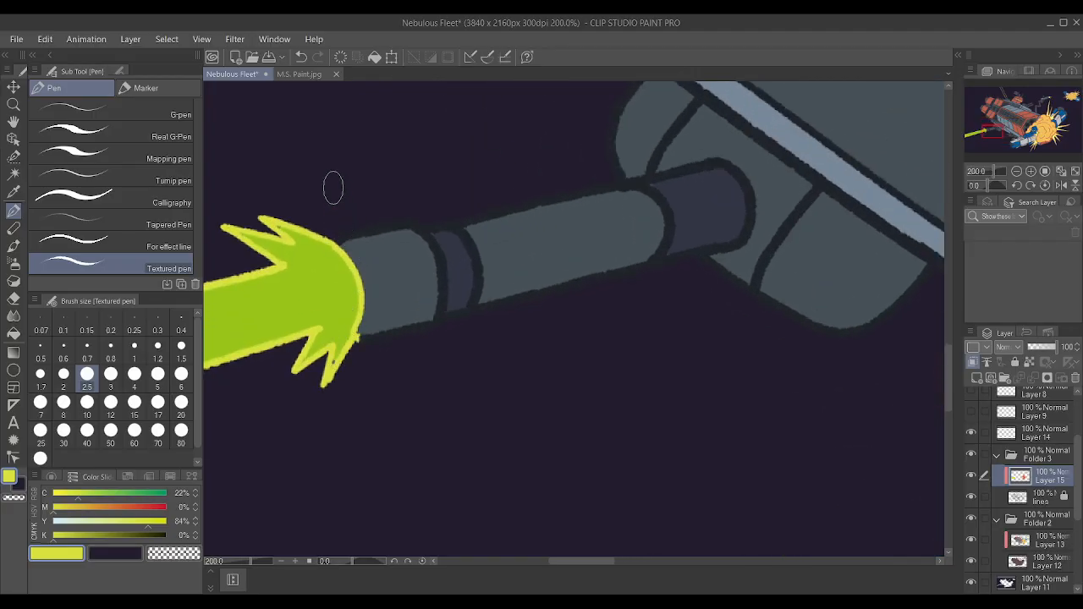
key("bracketleft")
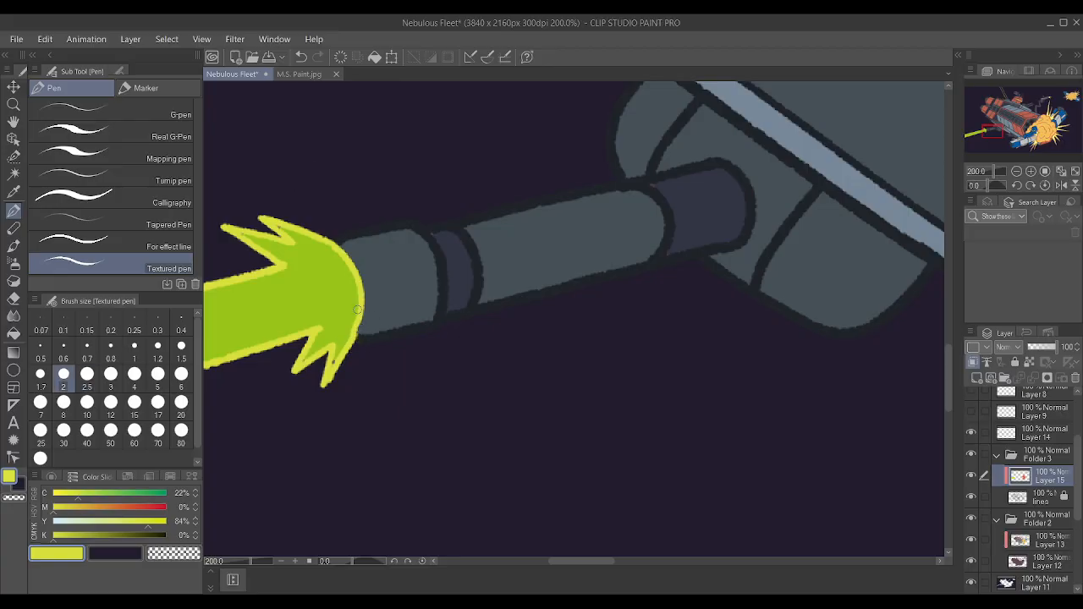
key("bracketleft")
key("bracketleft")
key("bracketleft")
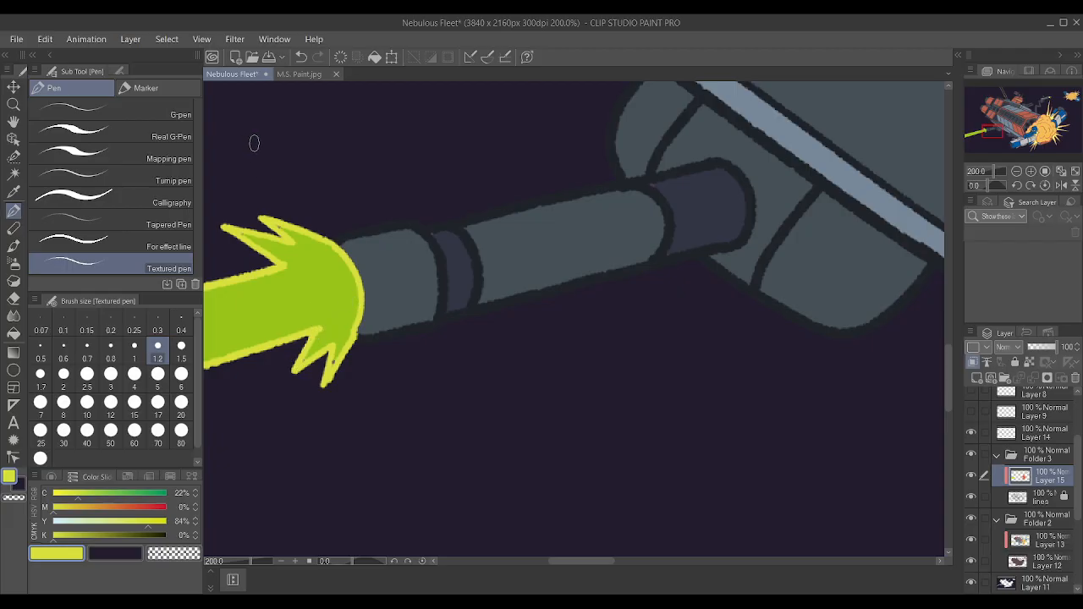
Sample the lower beam's green and make Layer 13 active for touching up the fill inside the burst's spikes.
left_click(323, 298, "alt")
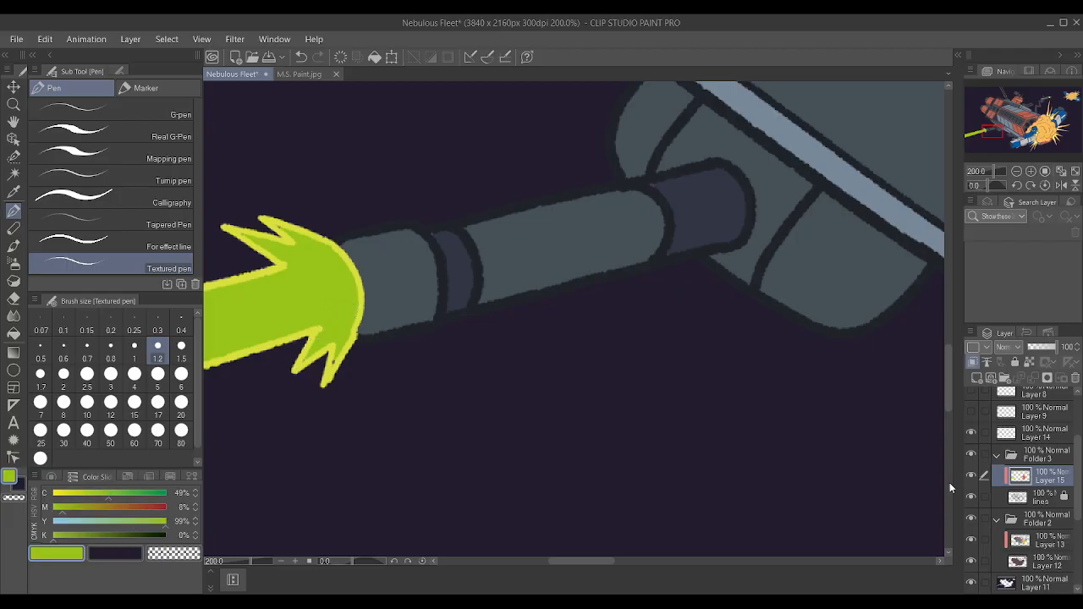
left_click(1054, 559)
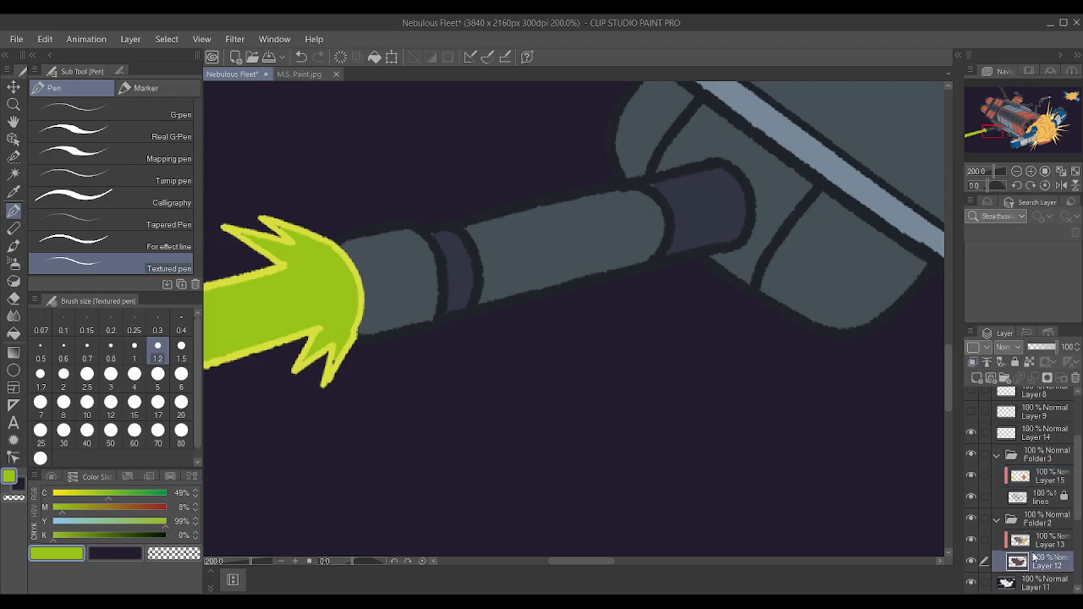
left_click(1038, 542)
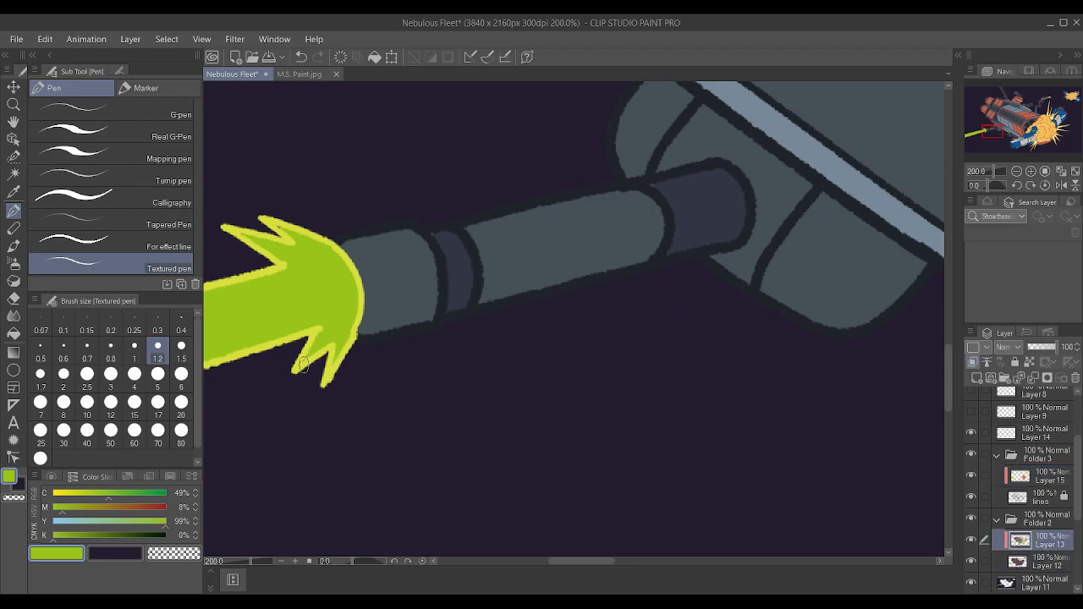
scroll(416, 313, "down", 7)
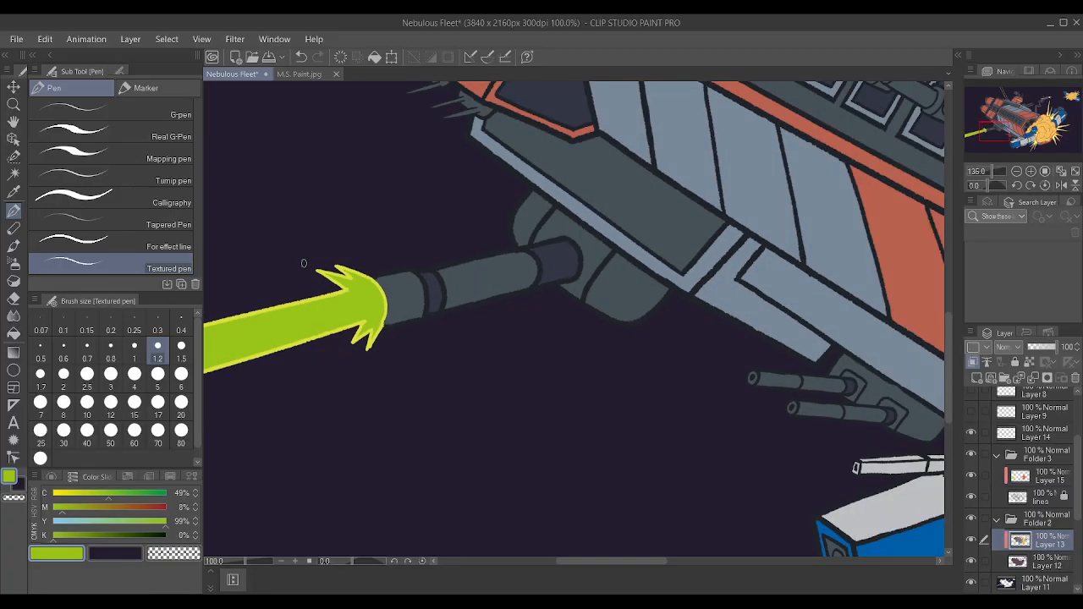
scroll(305, 230, "up", 12)
Sample the beam's outline color, set its cyan to 14%, and repaint the lower beam's outline on Layer 15 with brush size 6.
left_click(305, 296, "alt")
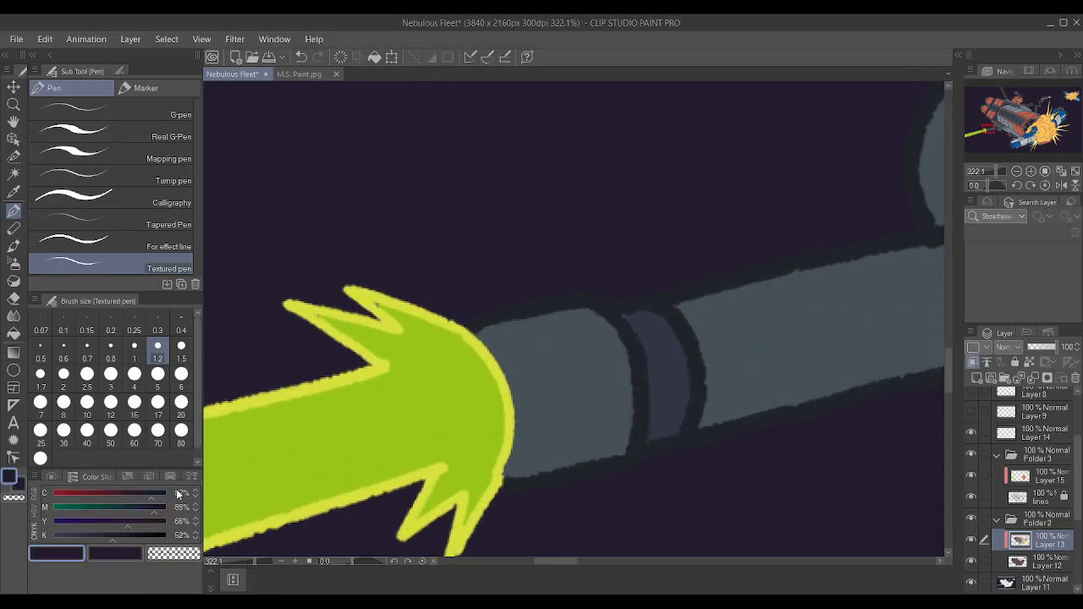
left_click(301, 303, "alt")
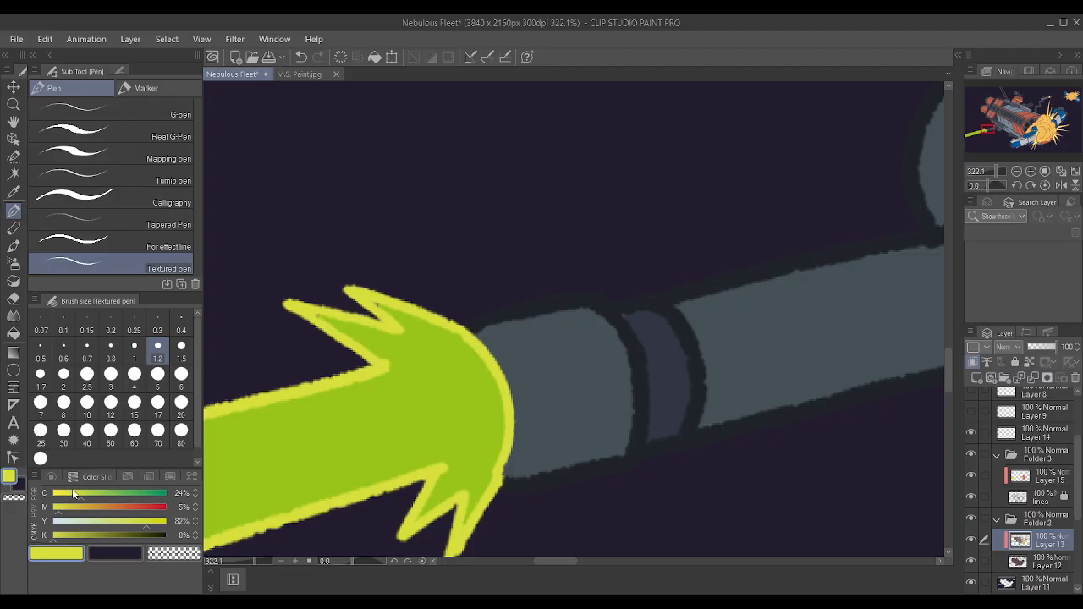
scroll(346, 338, "down", 8)
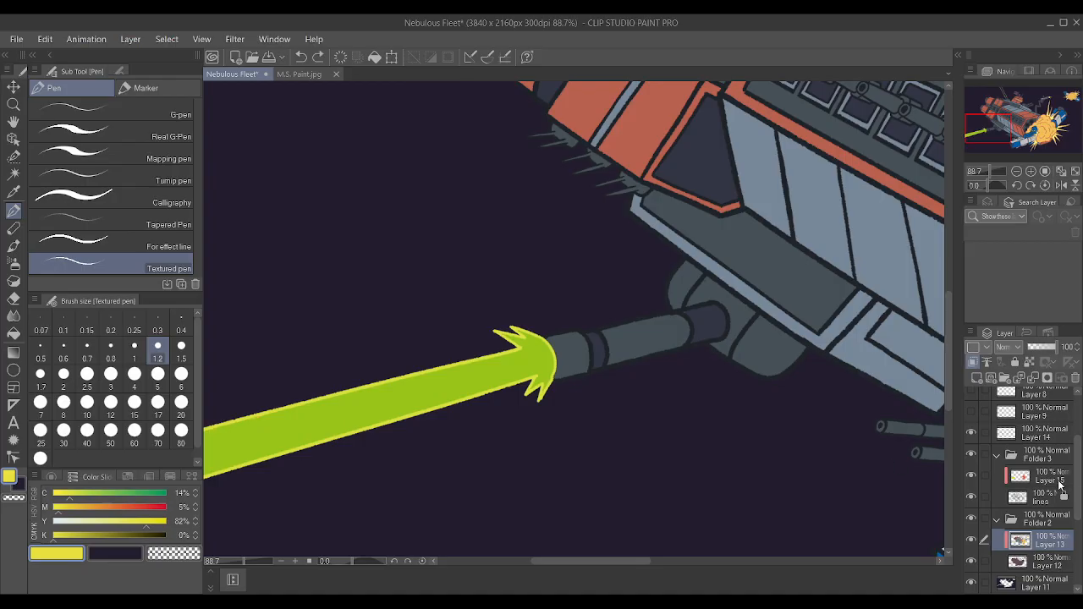
left_click(1043, 472)
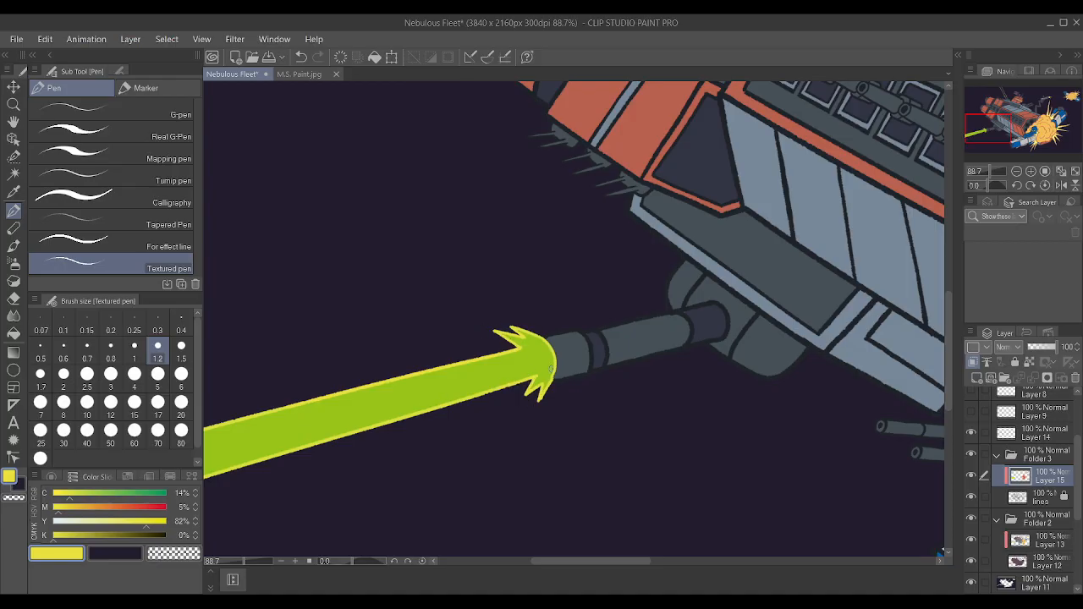
scroll(550, 377, "down", 2)
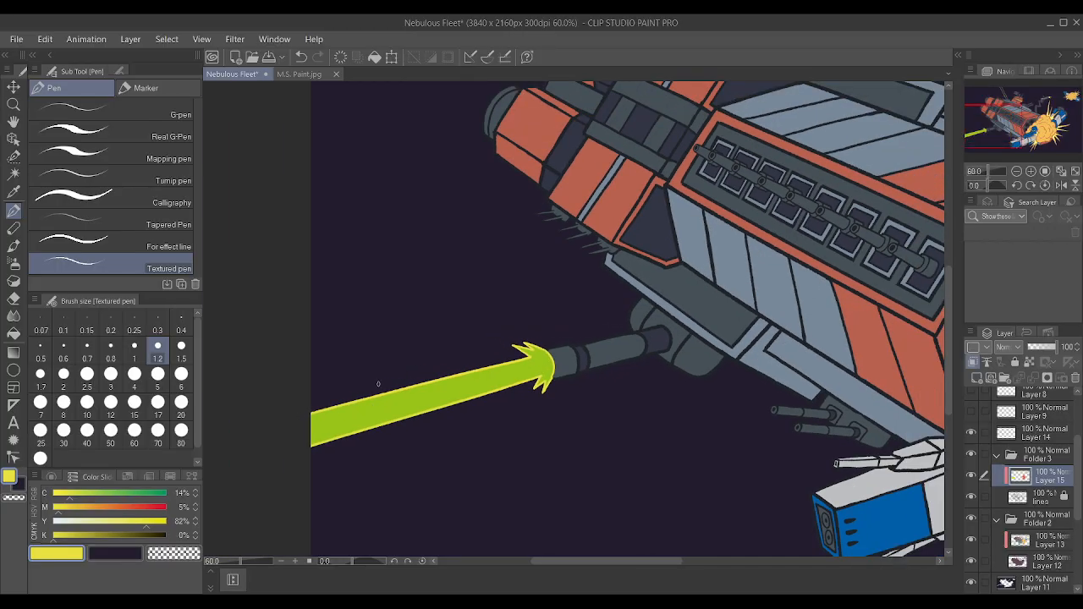
key("]")
key("]")
key("]")
key("]")
key("]")
key("]")
key("]")
key("]")
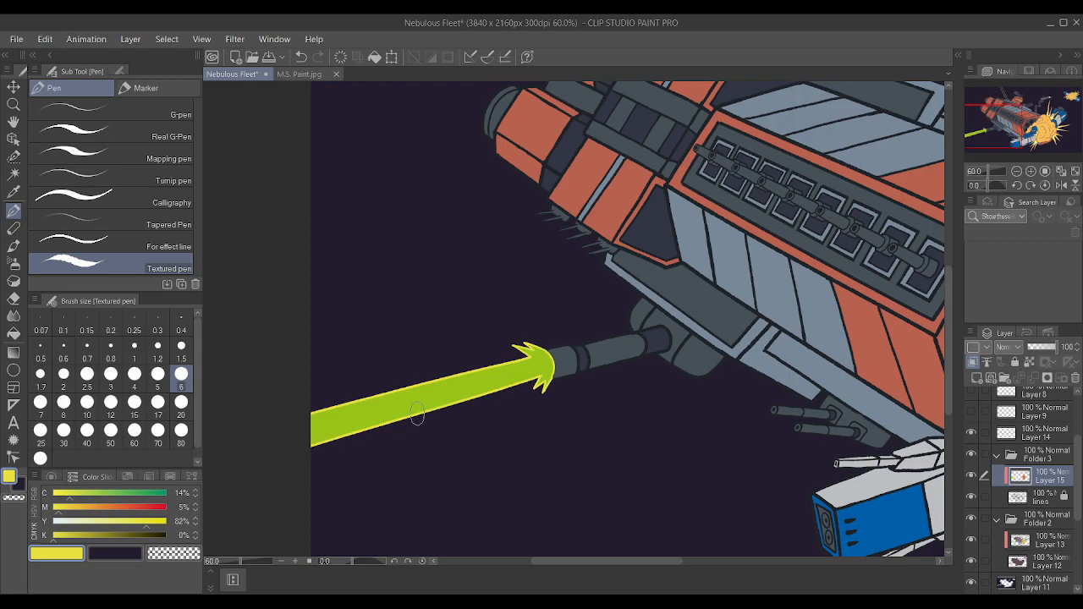
Try a paler outline yellow with cyan 0% and yellow 59%, reducing the brush size to 0.8 for the lower beam's burst.
left_click_drag(69, 495, 2, 505)
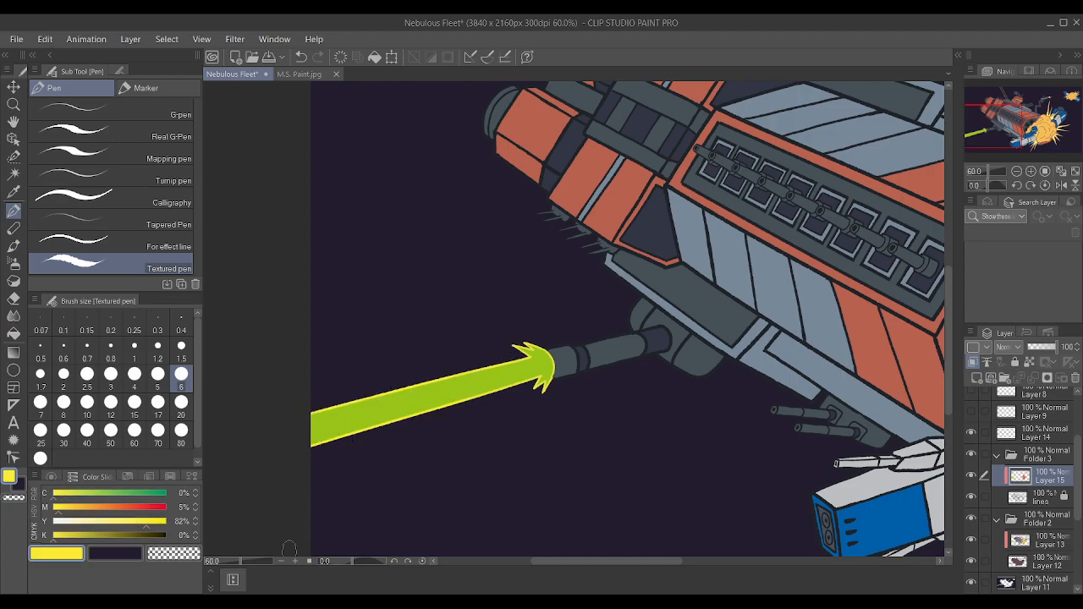
left_click(117, 522)
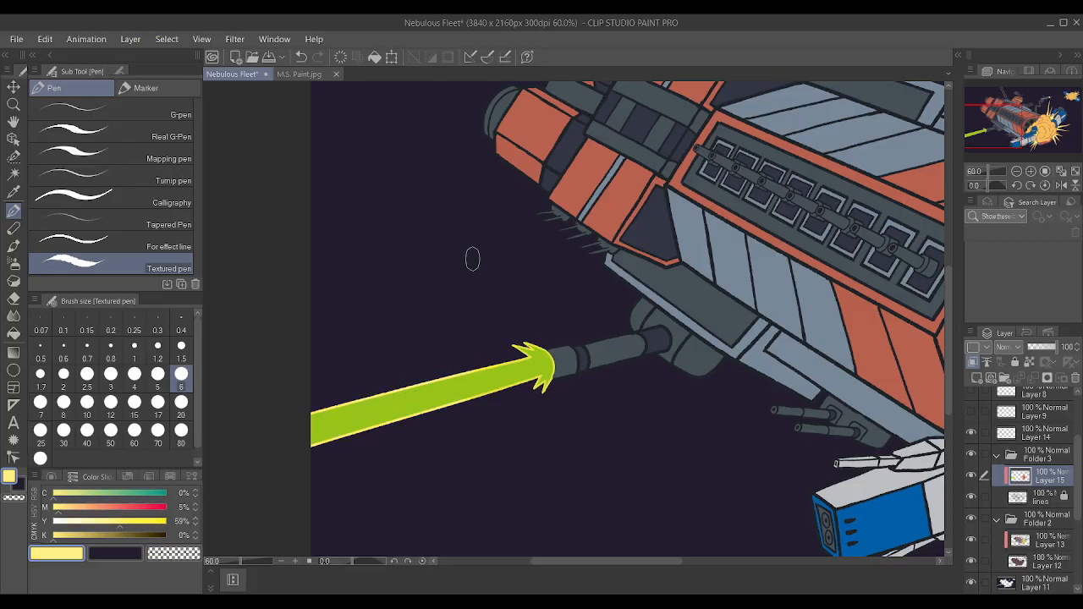
scroll(638, 347, "up", 6)
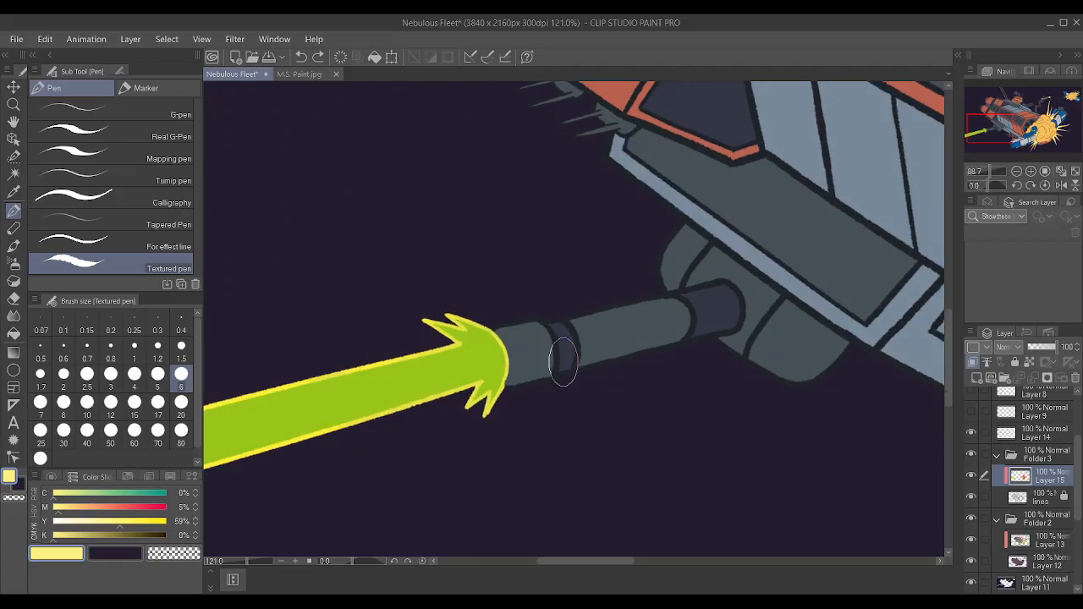
key("bracketleft")
key("bracketleft")
key("bracketleft")
key("bracketleft")
key("bracketleft")
key("bracketleft")
key("bracketleft")
key("bracketleft")
key("bracketleft")
key("bracketleft")
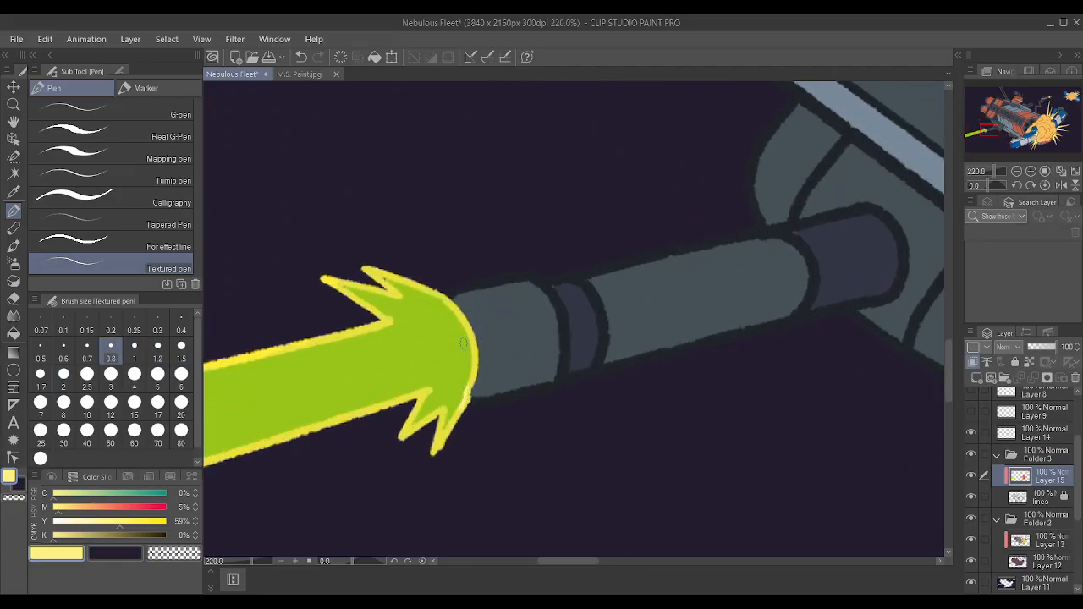
scroll(443, 348, "up", 3)
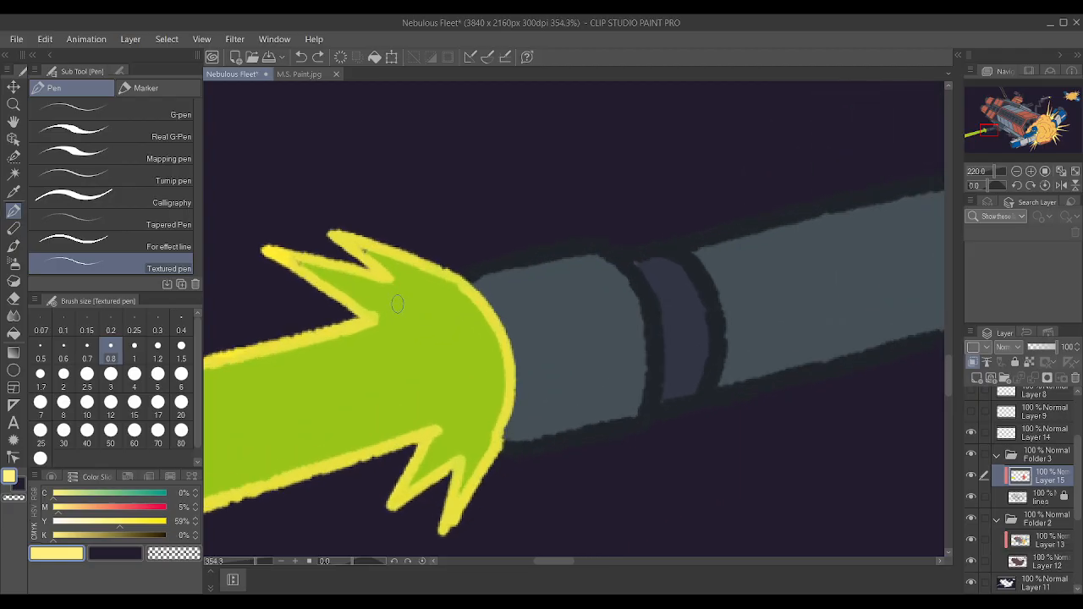
Sample the beam's green again, make Layer 13 active, and check the burst's fill up close and against the whole illustration.
left_click(407, 339, "alt")
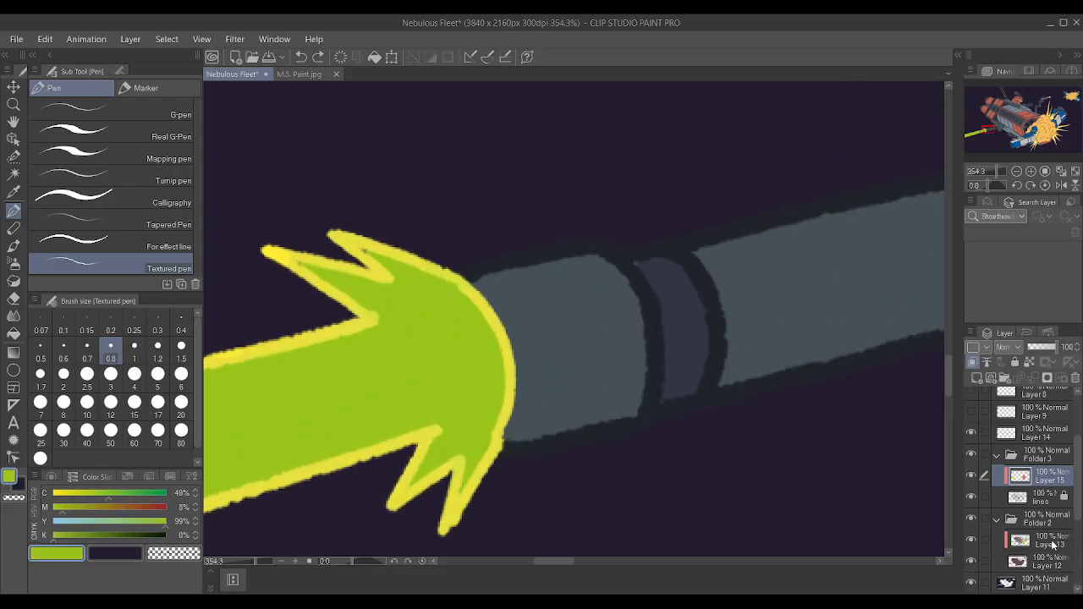
left_click(1051, 545)
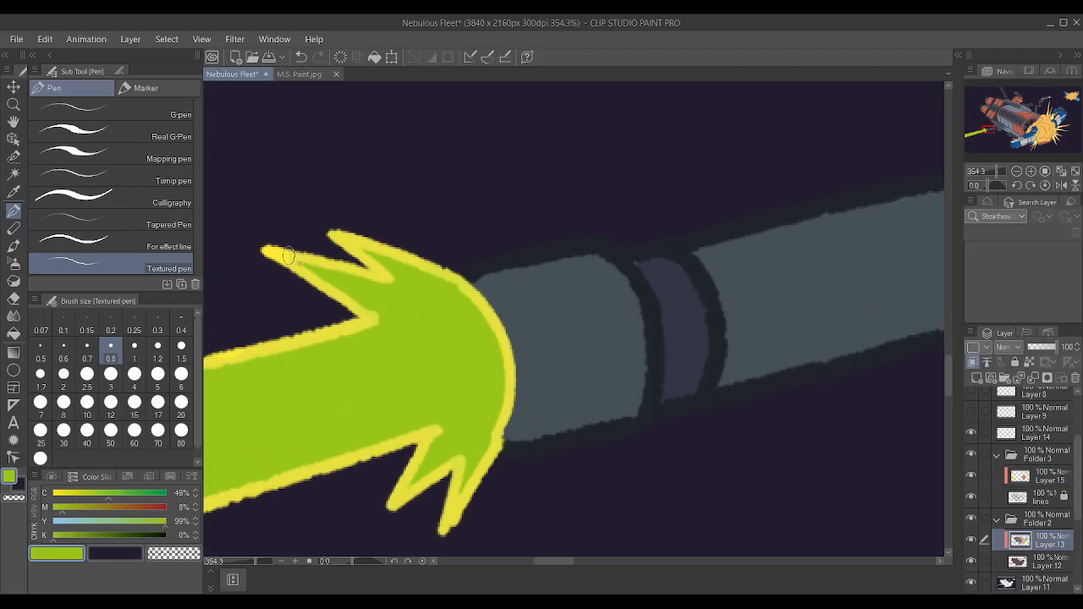
scroll(480, 396, "down", 2)
scroll(480, 396, "down", 6)
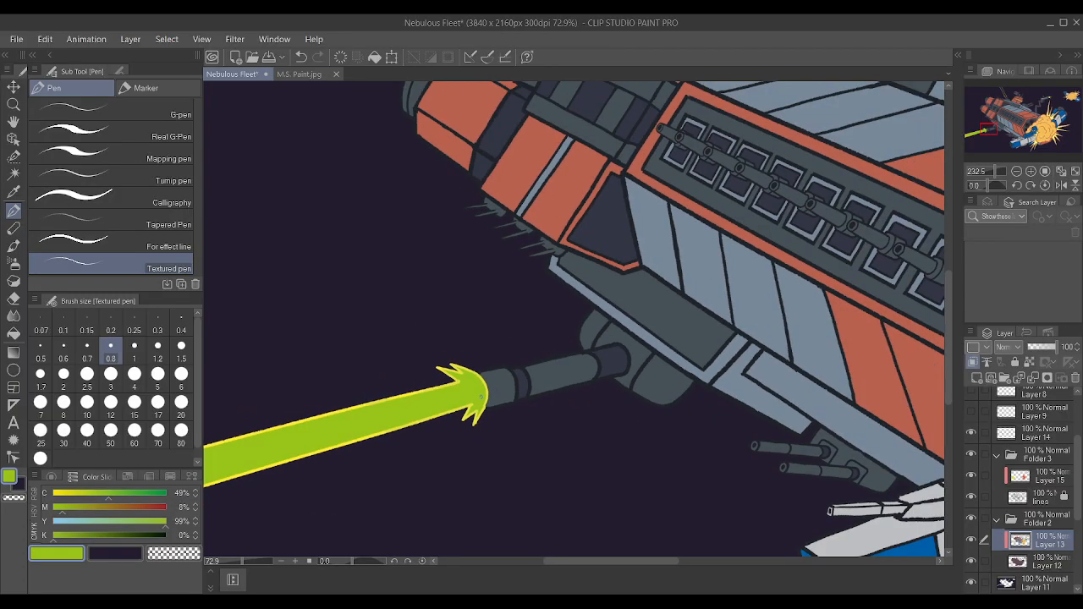
scroll(594, 218, "up", 4)
scroll(594, 218, "down", 3)
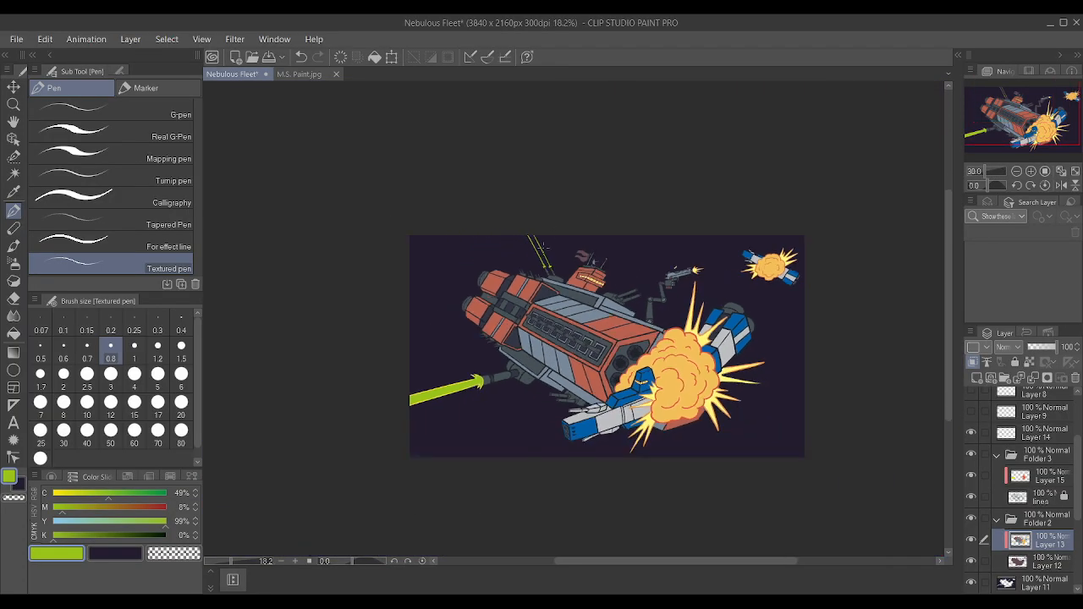
Sample the yellow outline color from the lower laser beam and make Layer 15 active.
scroll(461, 306, "up", 8)
scroll(455, 318, "up", 6)
left_click(455, 327, "alt")
scroll(457, 324, "down", 10)
scroll(489, 336, "down", 5)
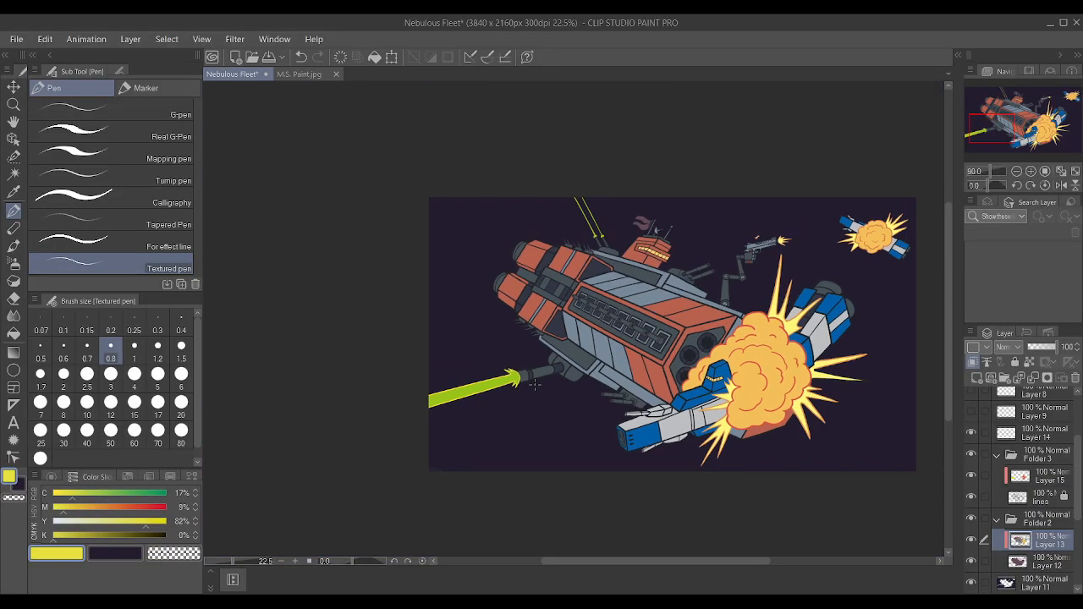
scroll(402, 265, "up", 6)
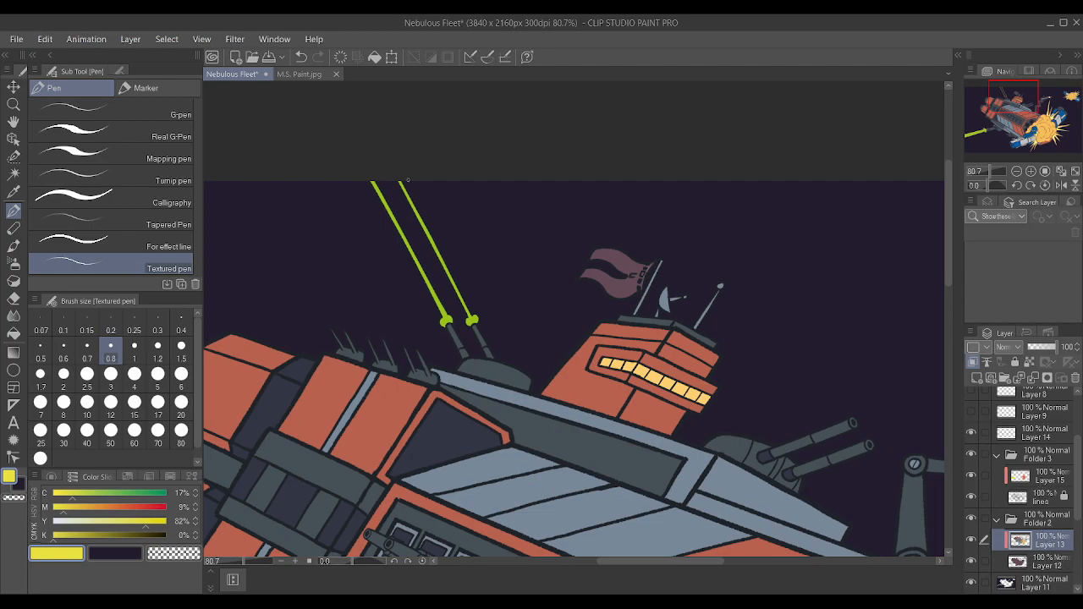
left_click(1058, 483)
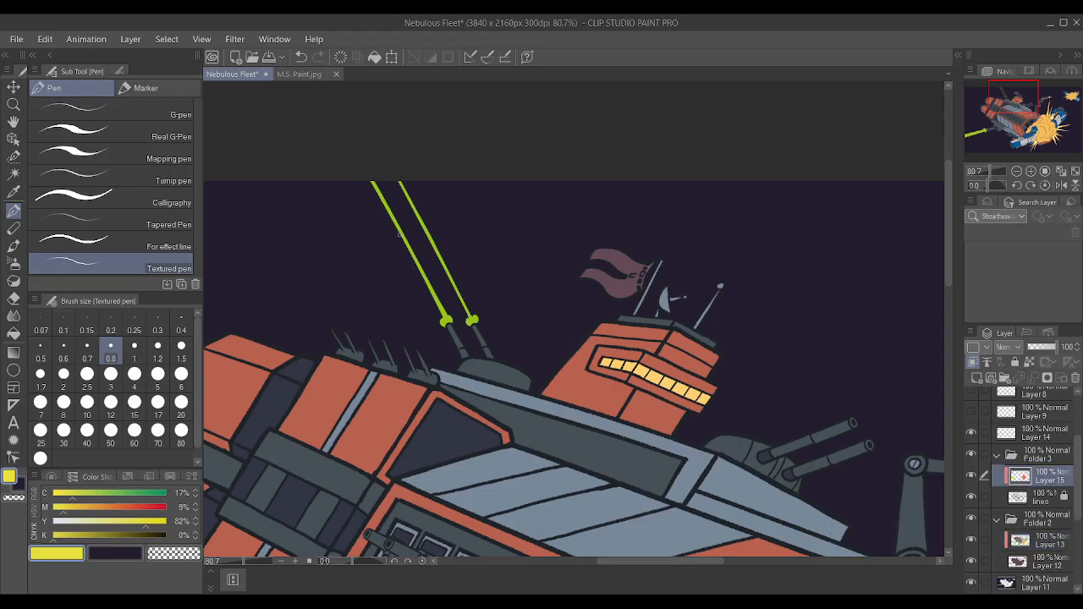
Paint the outlines of the two upper laser beams with the sampled yellow on Layer 15 at brush size 8.
key("bracketright")
key("bracketright")
key("bracketright")
key("bracketright")
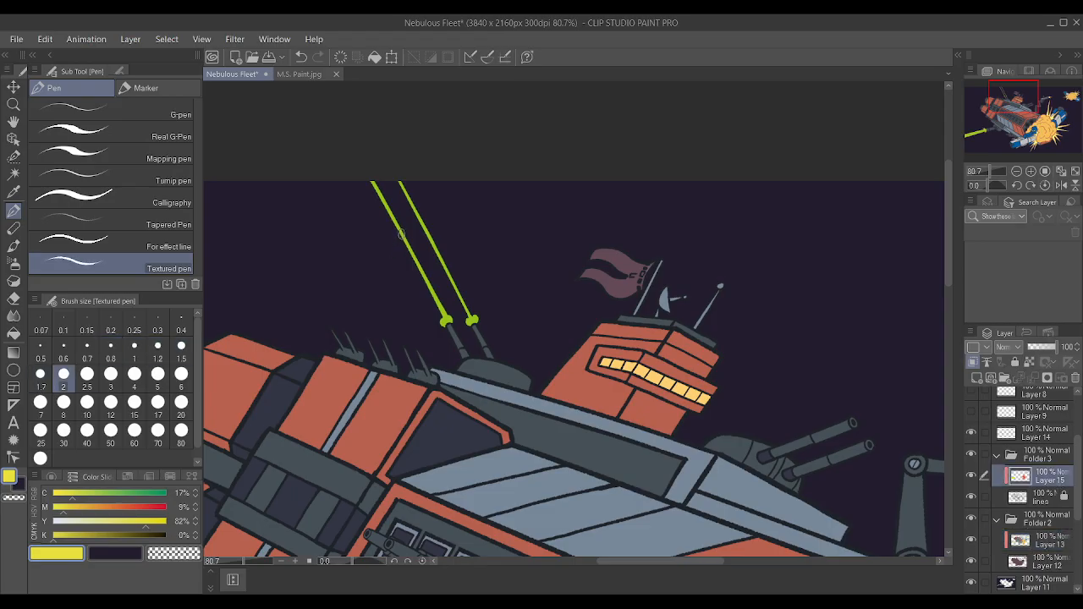
key("bracketright")
key("bracketright")
key("bracketright")
key("bracketright")
key("bracketright")
key("bracketright")
key("bracketright")
left_click_drag(372, 183, 431, 319)
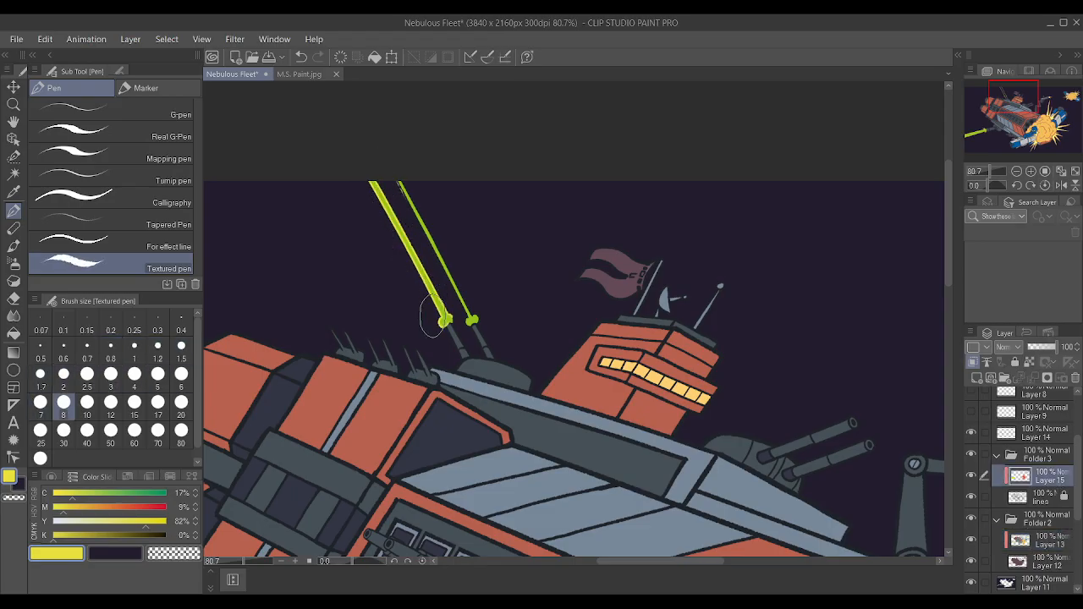
left_click_drag(401, 178, 468, 317)
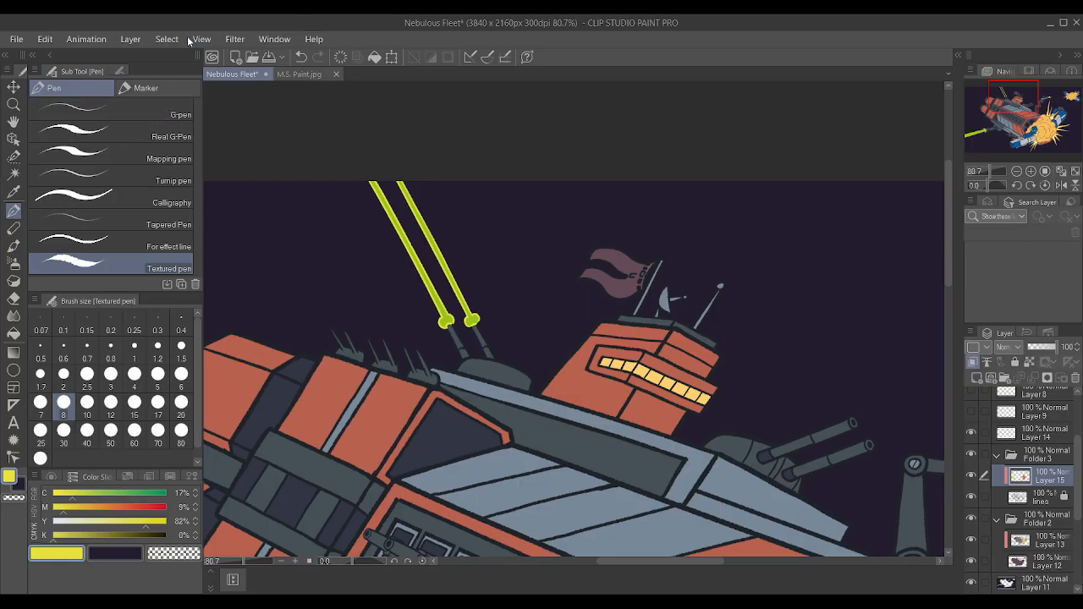
scroll(364, 225, "down", 5)
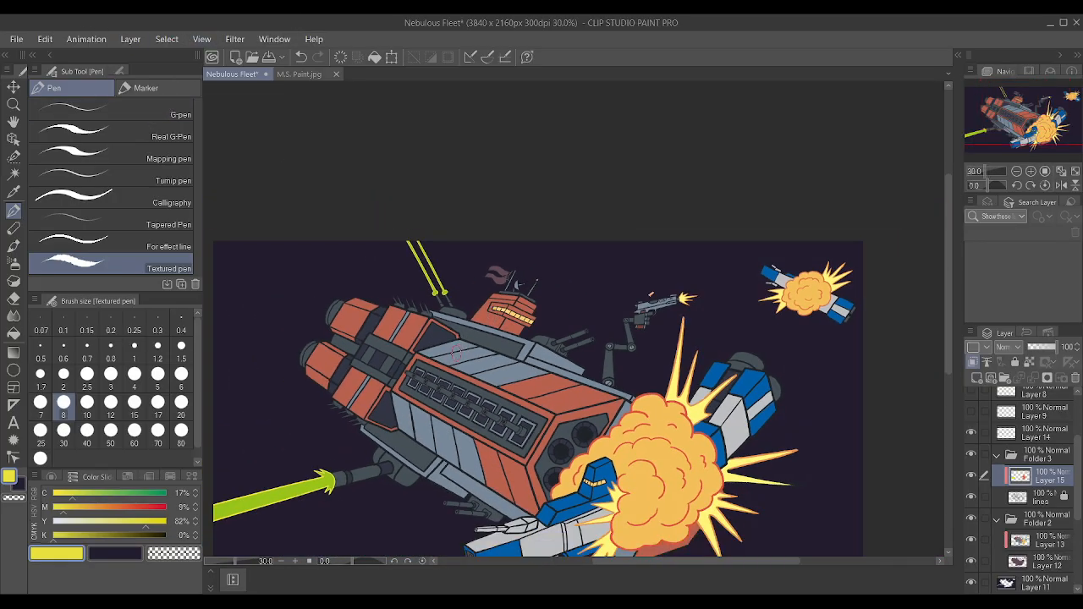
Check the recolored laser beam and explosion outlines up close and against the whole illustration.
scroll(454, 353, "down", 2)
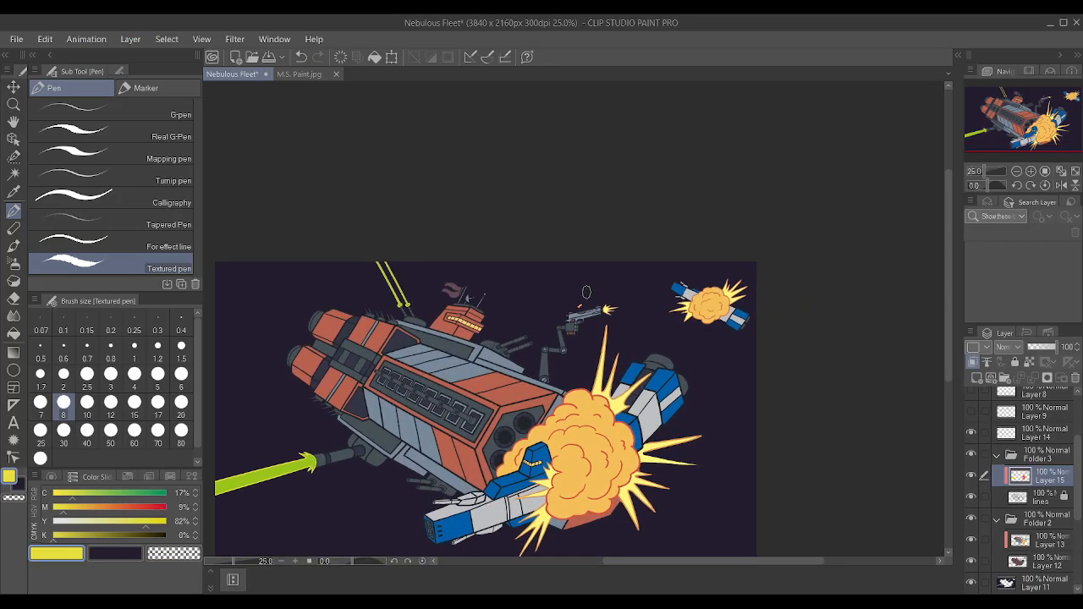
scroll(364, 305, "up", 1)
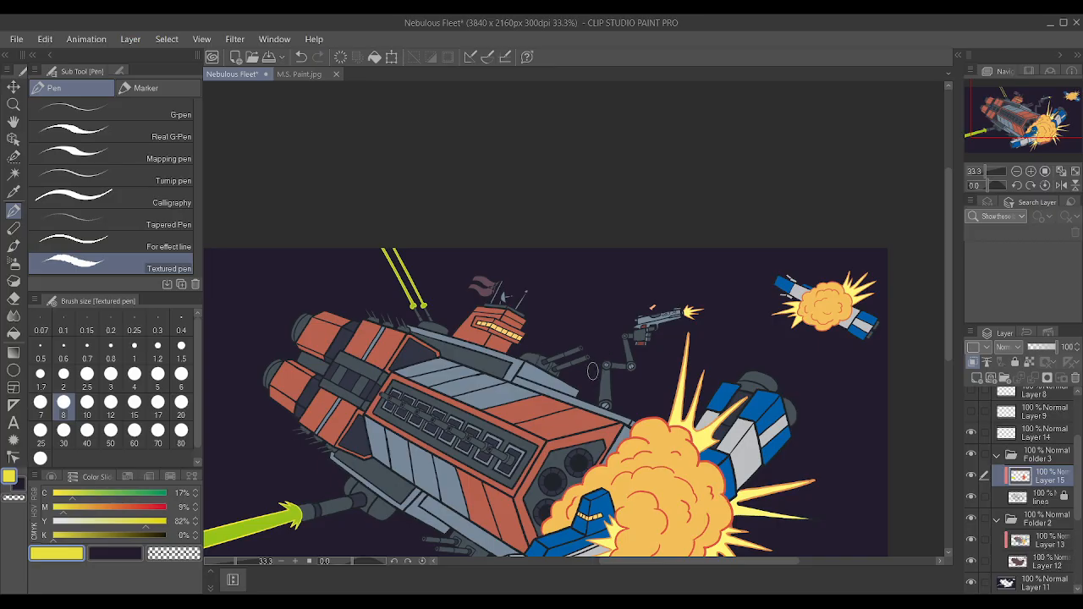
scroll(588, 375, "down", 2)
scroll(594, 375, "down", 2)
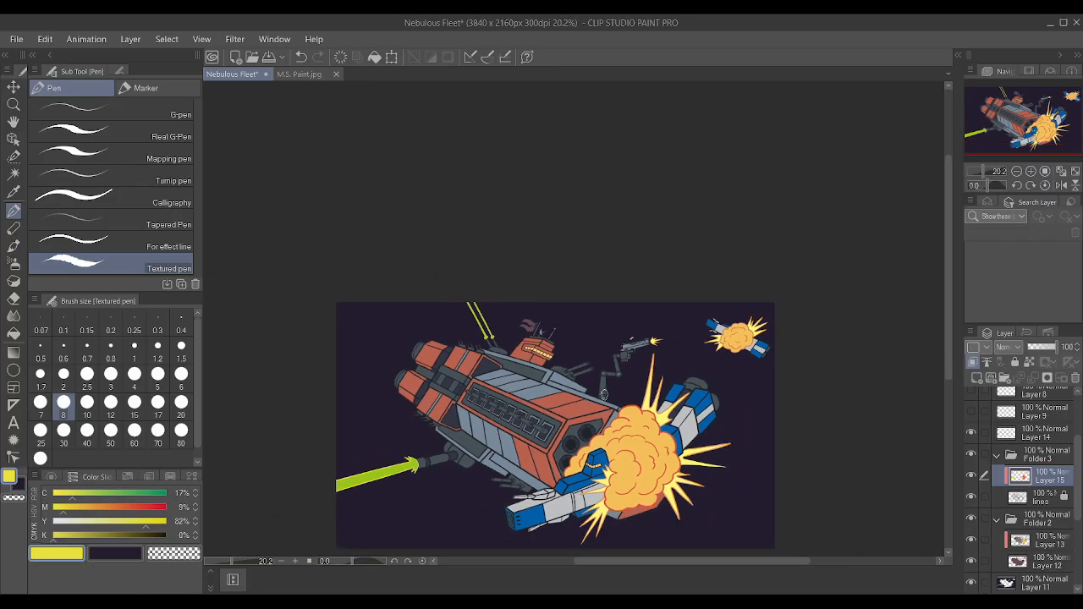
scroll(512, 415, "up", 3)
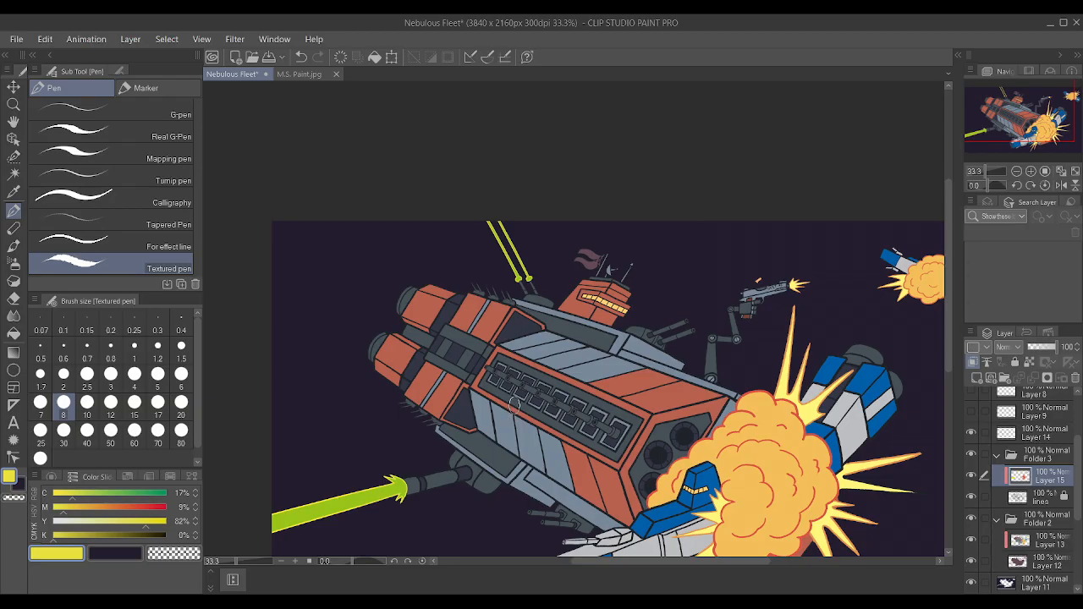
scroll(514, 404, "down", 1)
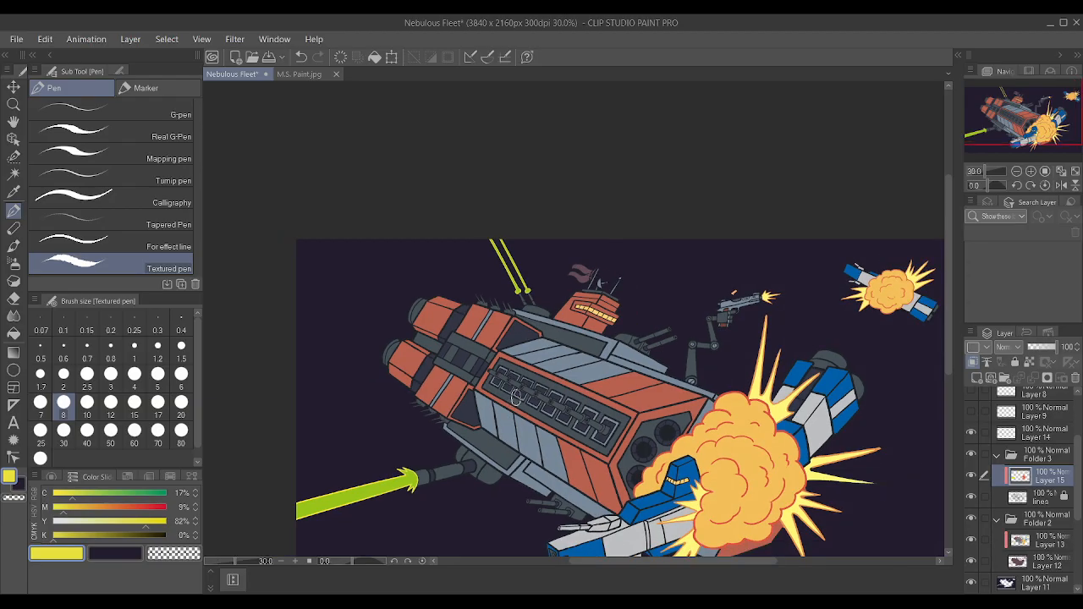
scroll(518, 381, "up", 2)
scroll(533, 313, "down", 1)
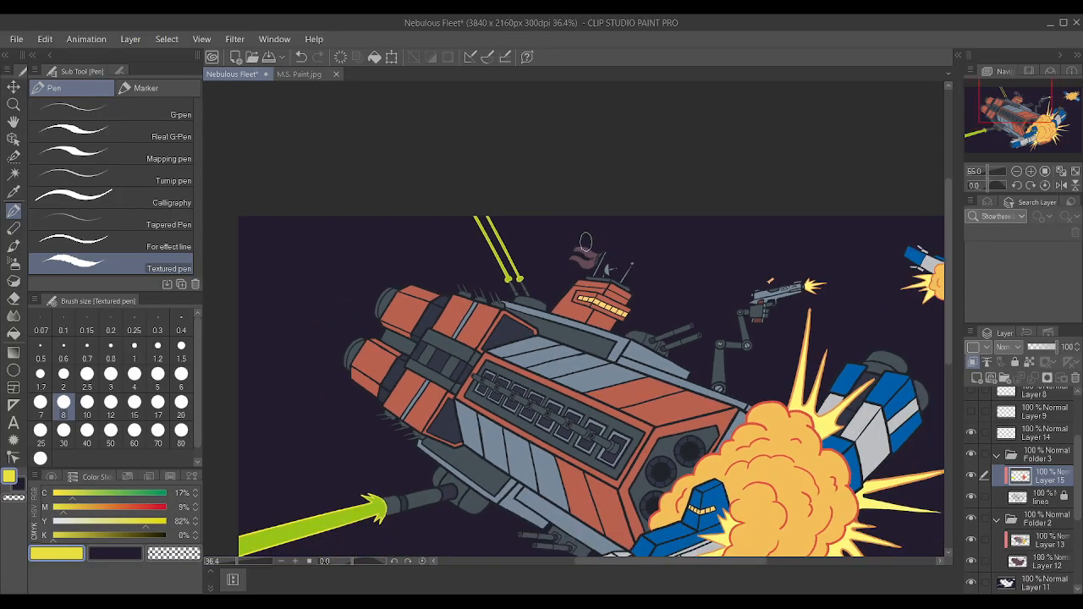
Save the illustration, and make Layer 11 active with Folder 3 and Folder 2 collapsed.
key("ctrl+s")
left_click(997, 458)
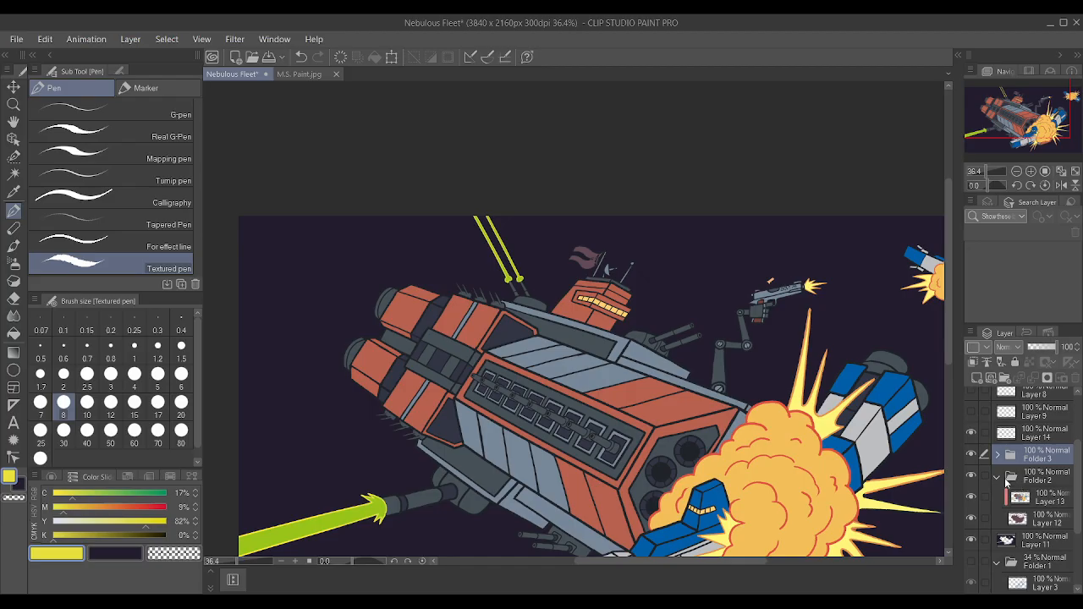
left_click(997, 478)
left_click(1031, 499)
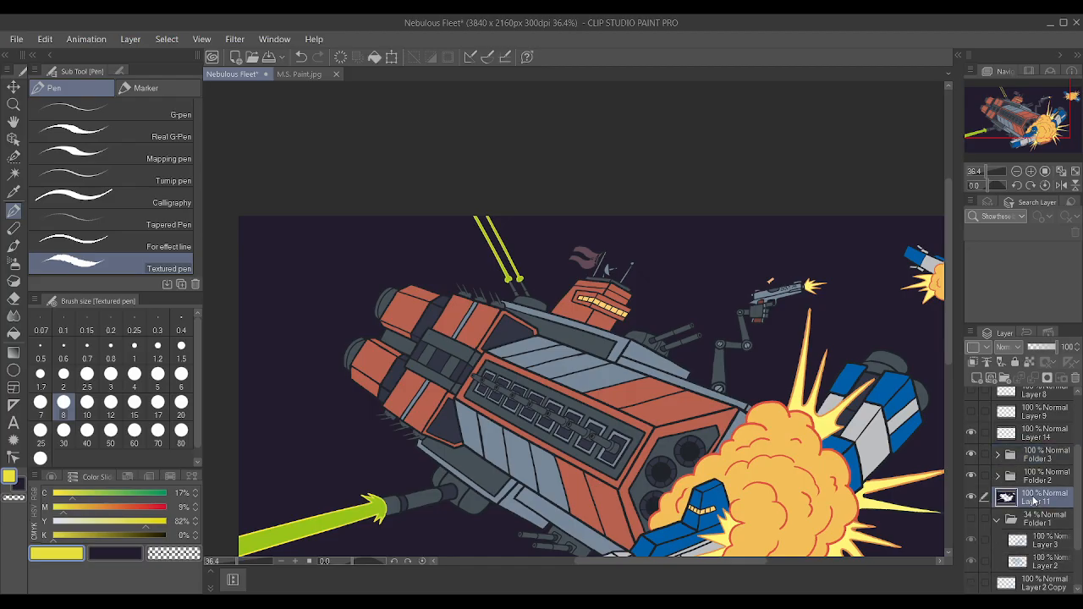
Set the drawing color to light blue with cyan 63% and all other channels 0%, and switch to the Soft airbrush.
mouse_move(146, 521)
left_mouse_down()
mouse_move(54, 522)
mouse_move(54, 507)
mouse_move(57, 494)
mouse_move(124, 512)
left_mouse_up()
scroll(676, 223, "down", 4)
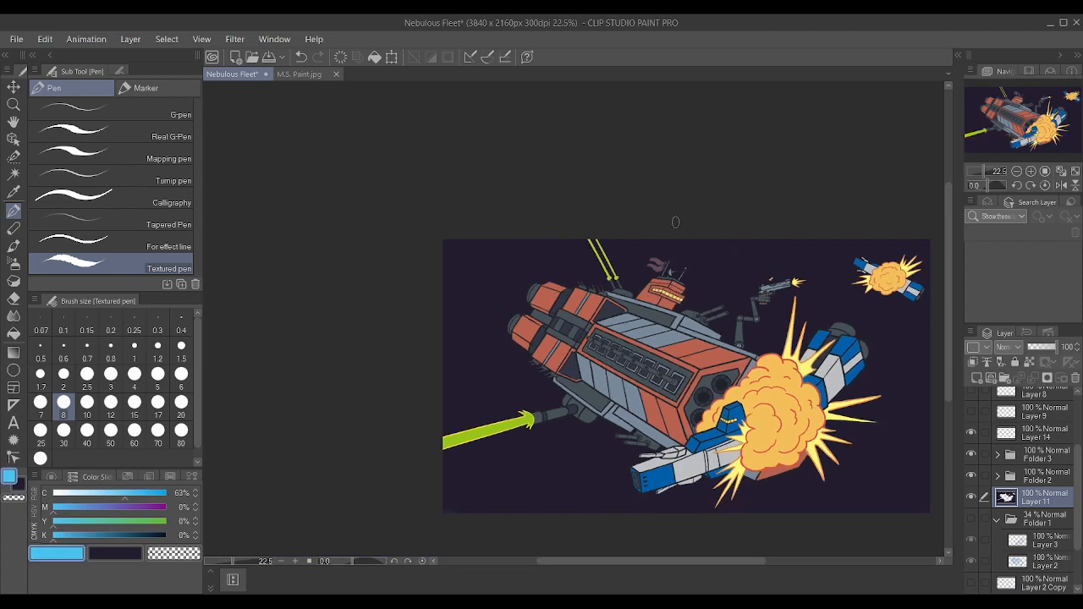
key("^")
key("^")
key("^")
key("^")
key("^")
key("^")
key("^")
key("^")
key("^")
key("^")
key("^")
scroll(562, 256, "up", 4)
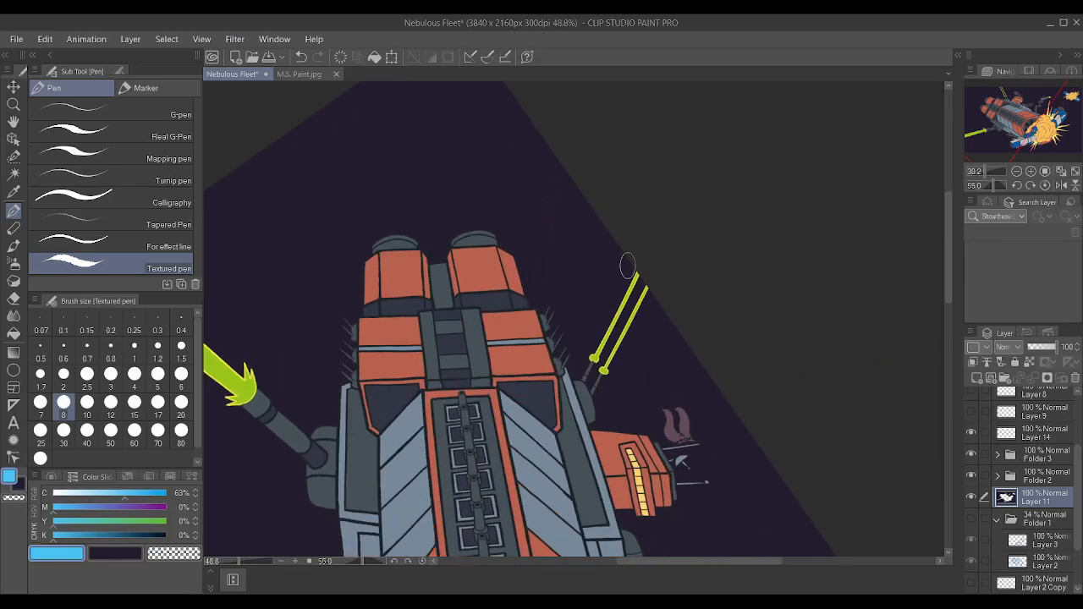
scroll(562, 256, "down", 2)
key("b")
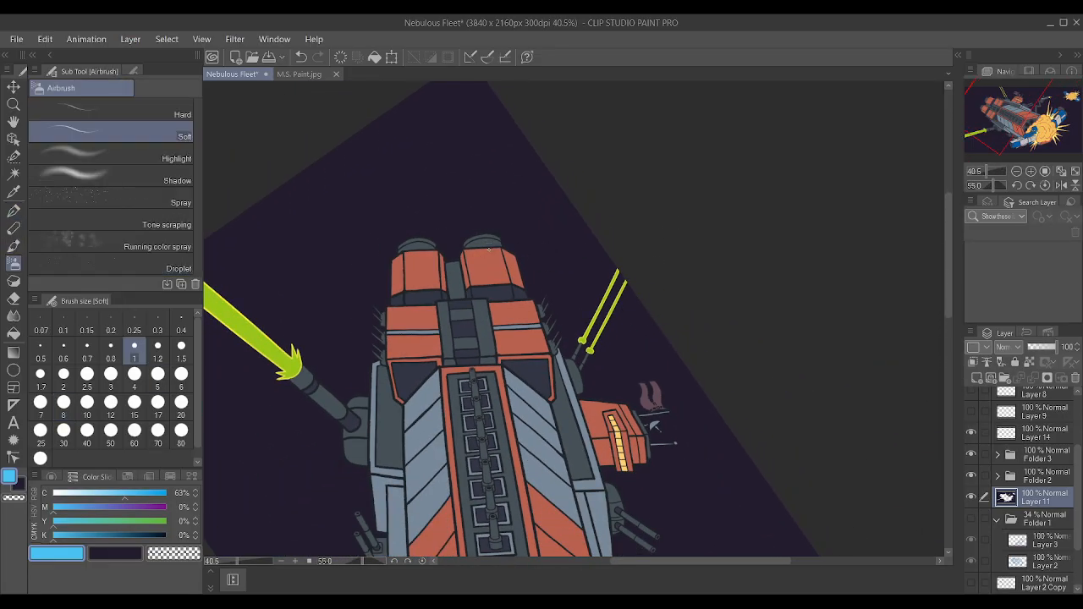
Add a new layer above Layer 11 and group the two layers into a folder.
left_click(972, 497)
left_click(971, 497)
left_click(977, 378)
left_click(1042, 528, "ctrl")
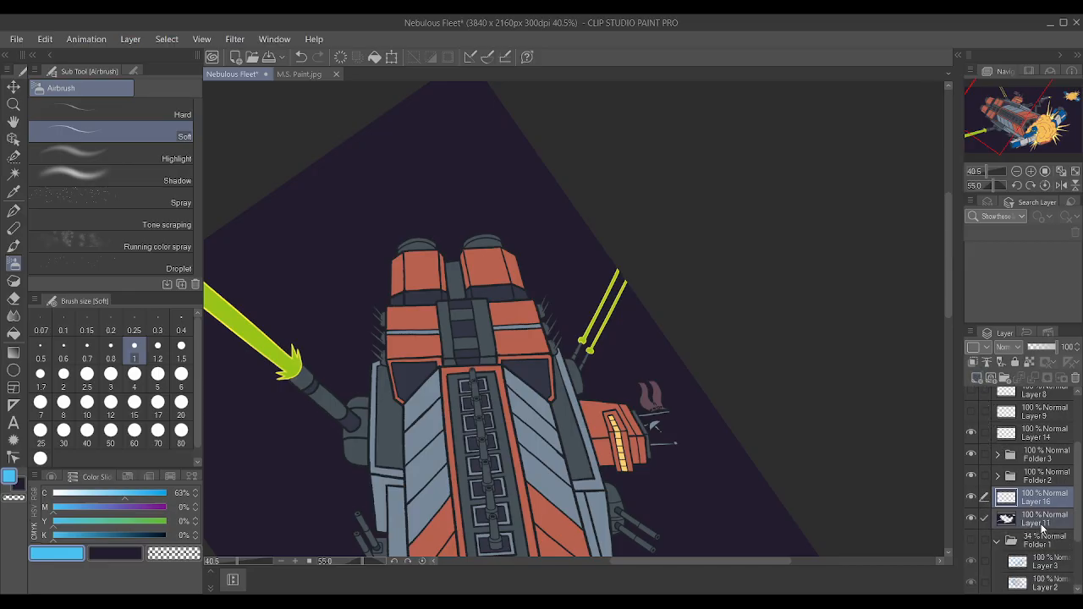
key("ctrl+g")
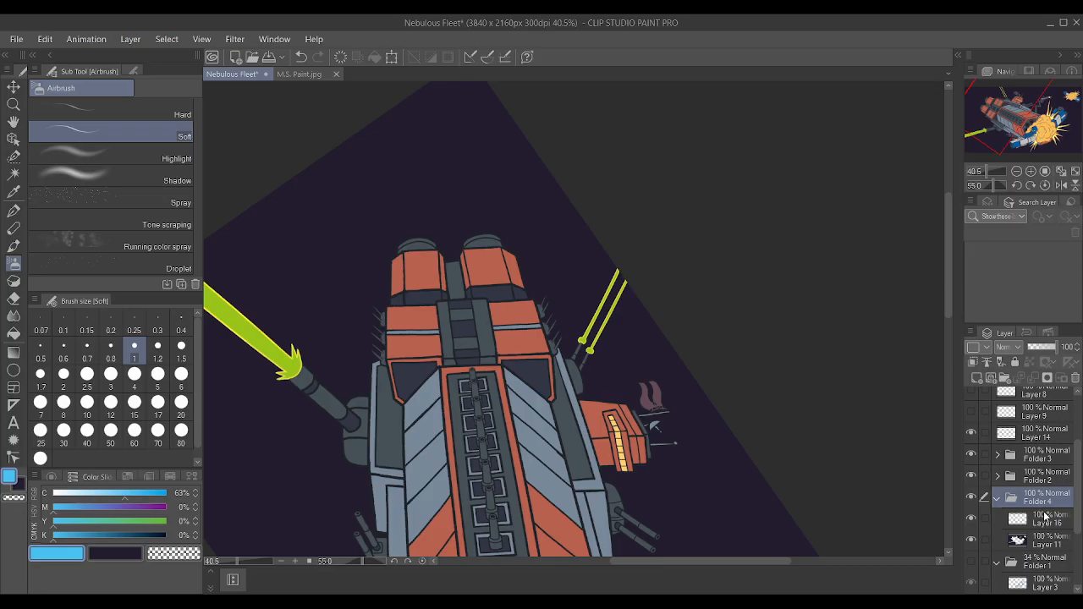
Airbrush a soft light blue glow at brush size 10 on Layer 16, behind the red ship's rear engine nearest the upper laser beams.
left_click(1046, 516)
key("bracketright")
key("bracketright")
key("bracketright")
key("bracketright")
key("bracketright")
key("bracketright")
key("bracketright")
key("bracketright")
key("bracketright")
key("bracketright")
key("bracketright")
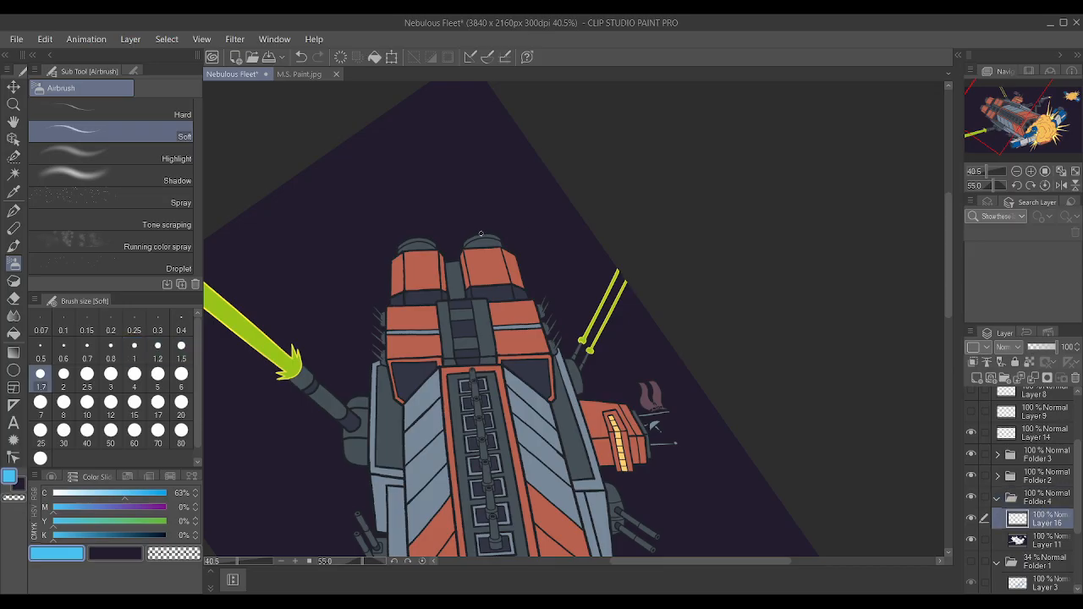
key("bracketright")
mouse_move(470, 239)
left_mouse_down()
mouse_move(482, 223)
mouse_move(474, 212)
left_mouse_up()
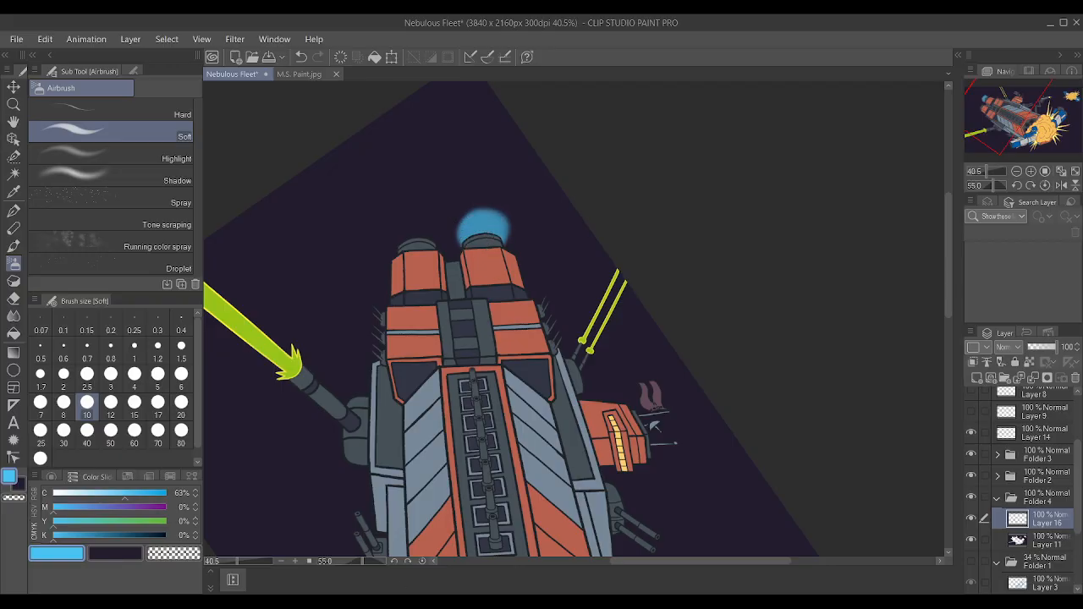
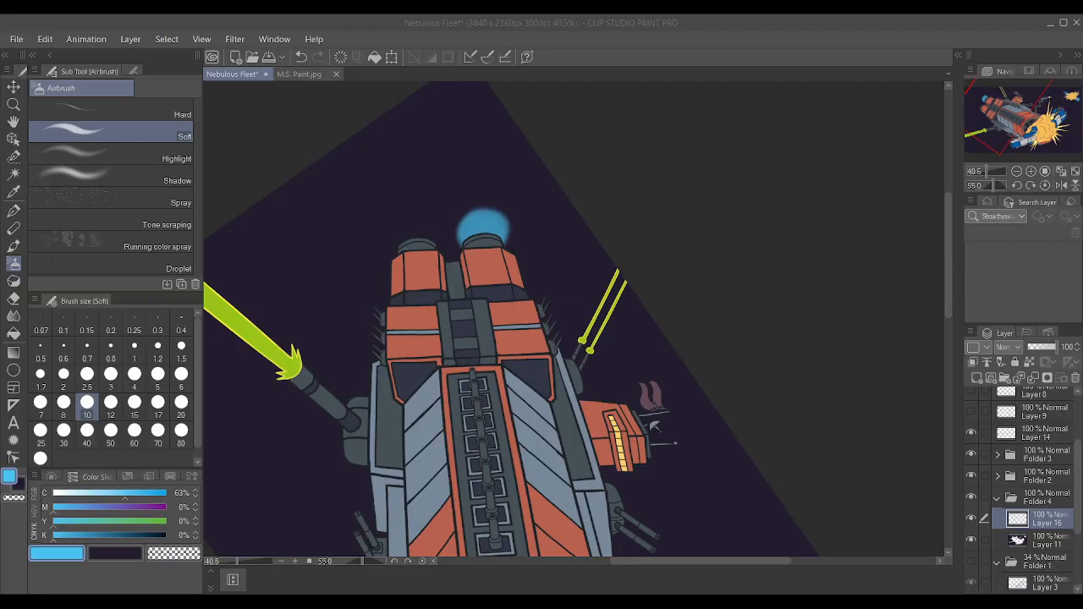
Try extending the light blue glow across both of the red ship's rear engines, and undo all the glow strokes.
scroll(665, 337, "up", 3)
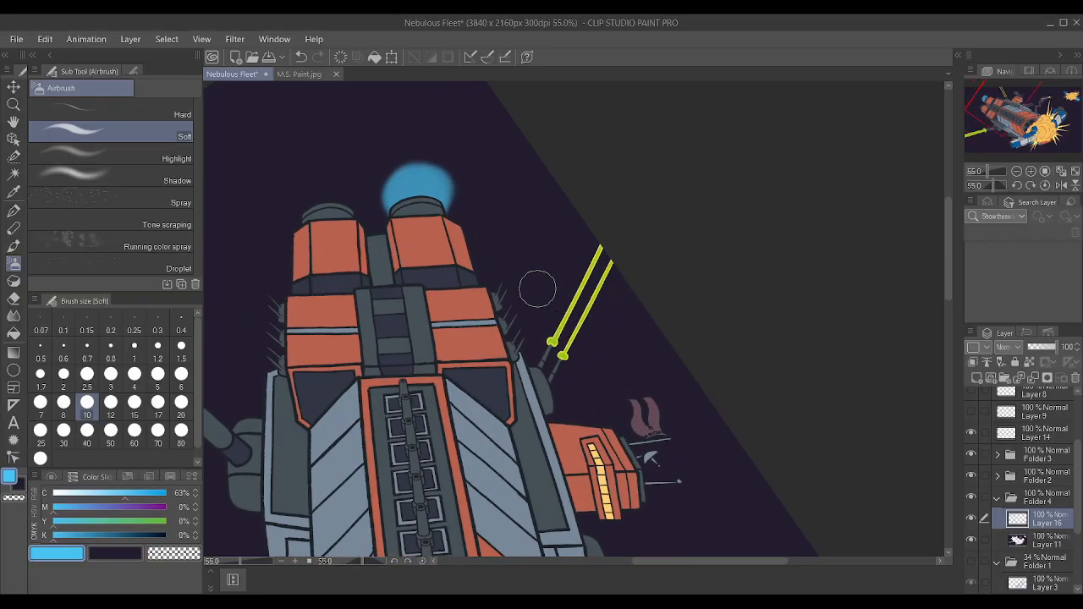
mouse_move(339, 192)
left_mouse_down()
mouse_move(328, 202)
mouse_move(339, 184)
mouse_move(380, 210)
mouse_move(366, 213)
mouse_move(363, 188)
mouse_move(369, 199)
mouse_move(379, 174)
mouse_move(395, 203)
mouse_move(319, 203)
mouse_move(323, 181)
mouse_move(364, 168)
mouse_move(424, 184)
mouse_move(405, 188)
left_mouse_up()
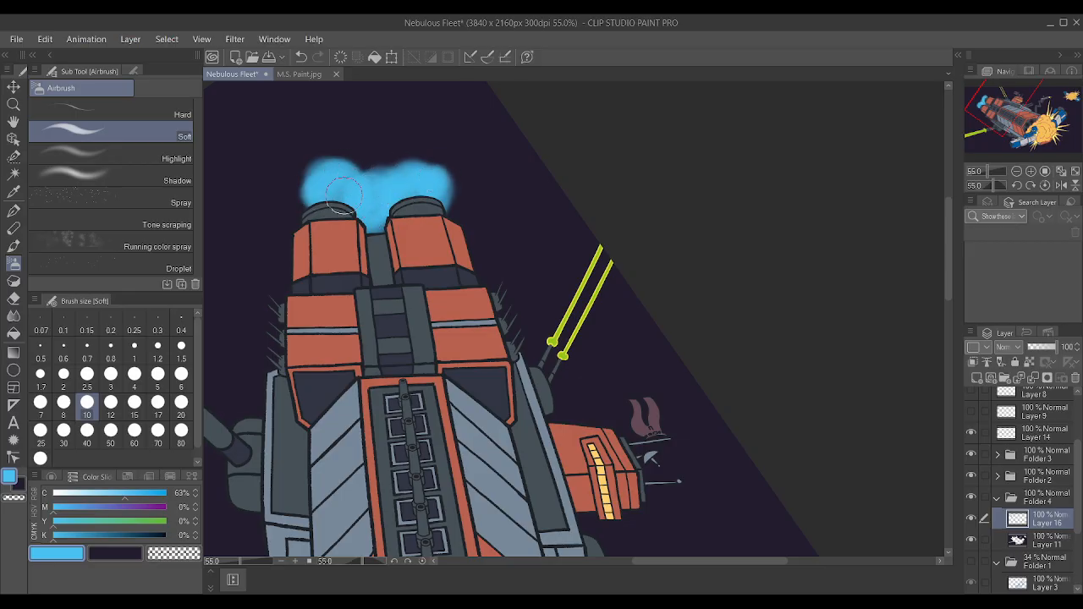
left_click(125, 164)
key("ctrl+z")
key("ctrl+z")
key("ctrl+z")
key("ctrl+z")
key("ctrl+z")
key("ctrl+z")
key("ctrl+z")
key("ctrl+z")
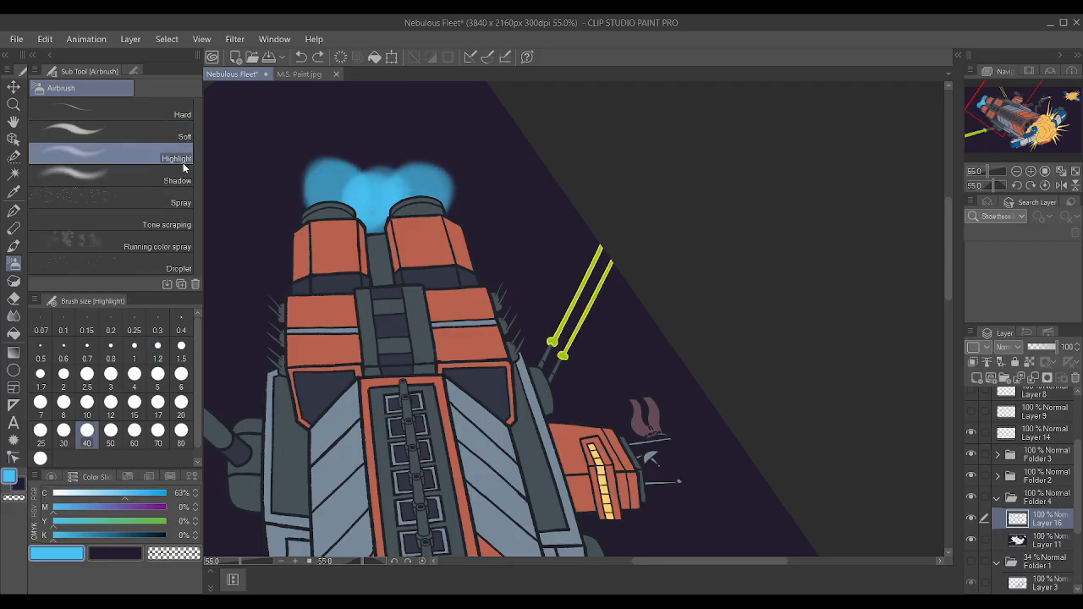
key("ctrl+z")
key("ctrl+z")
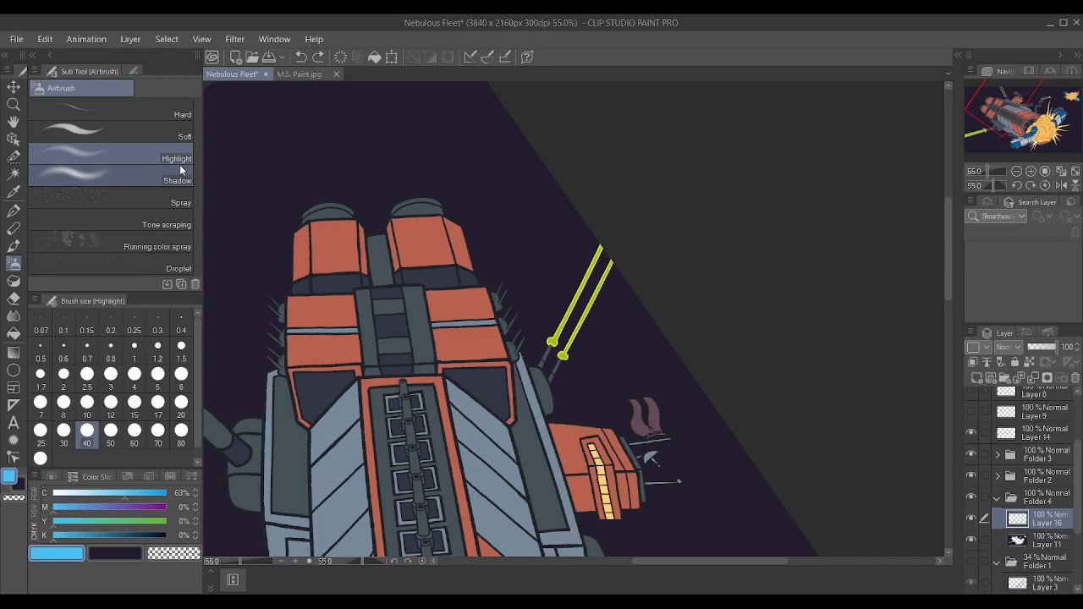
scroll(397, 148, "up", 2)
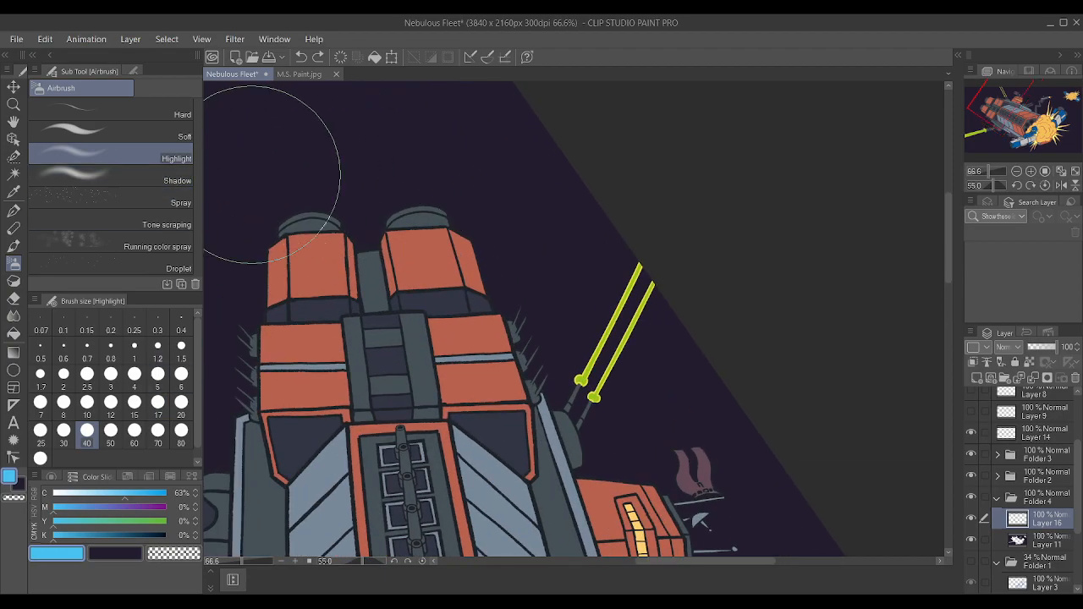
mouse_move(319, 201)
left_mouse_down()
mouse_move(309, 172)
mouse_move(266, 219)
left_mouse_up()
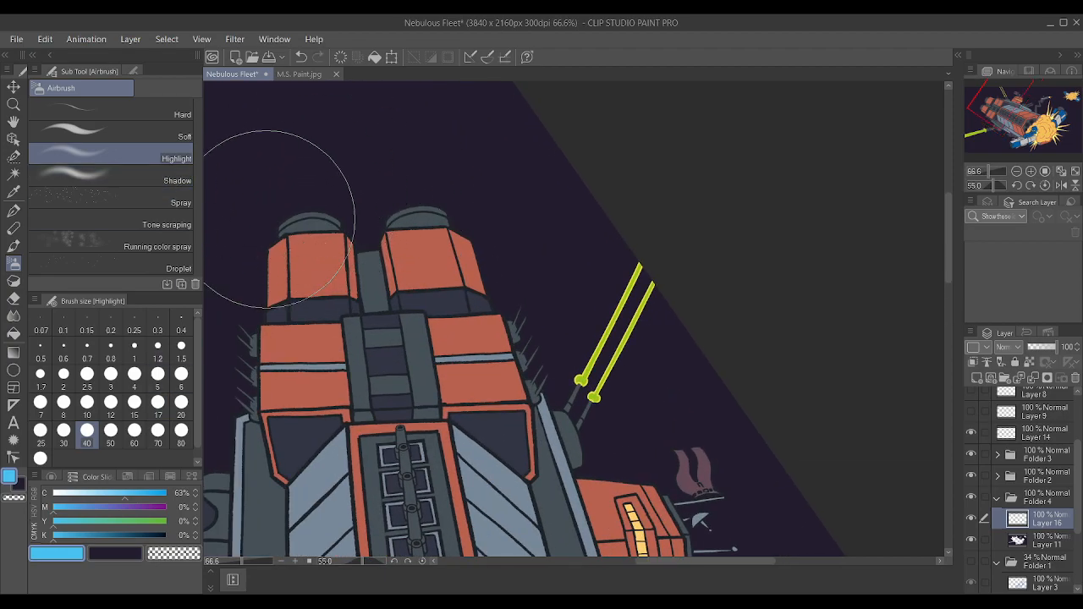
left_click(123, 131)
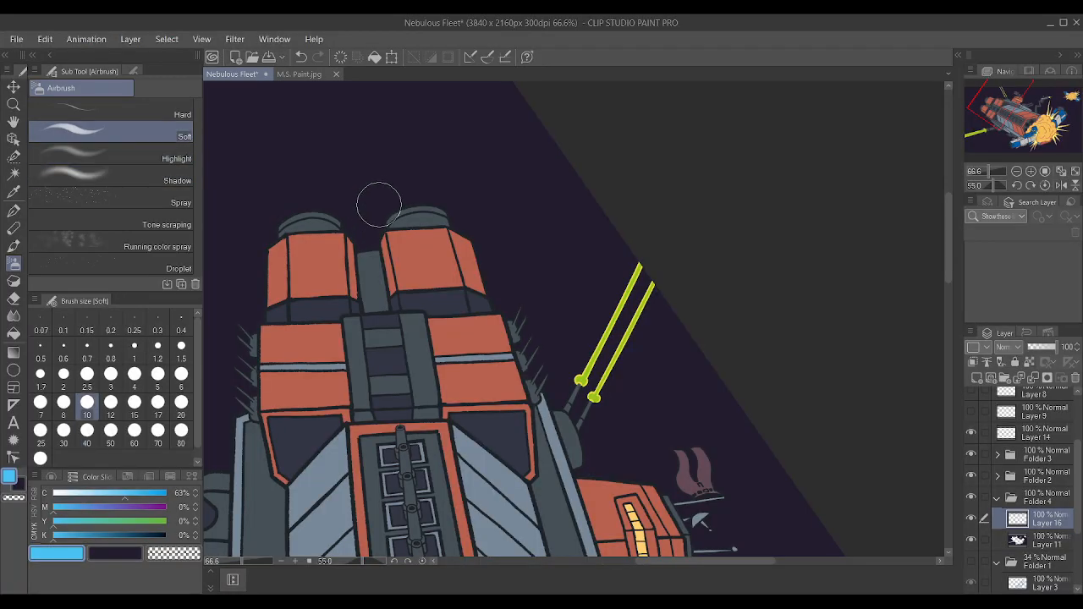
Set the Soft airbrush to its lowest hardness, and paint a light blue glow behind both rear engines with a thin trail to the canvas corner.
left_click(134, 71)
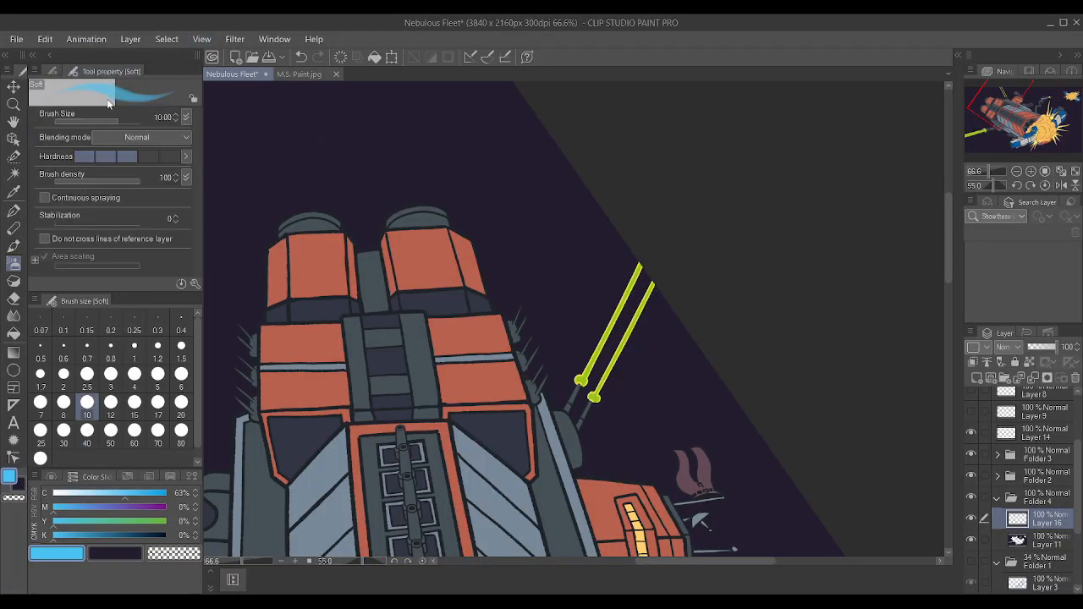
left_click(91, 159)
left_click_drag(398, 212, 423, 194)
mouse_move(338, 199)
left_mouse_down()
mouse_move(309, 201)
mouse_move(334, 184)
mouse_move(314, 194)
mouse_move(368, 213)
mouse_move(380, 103)
left_mouse_up()
scroll(369, 203, "down", 3)
scroll(395, 170, "up", 2)
scroll(384, 209, "down", 2)
scroll(418, 130, "up", 1)
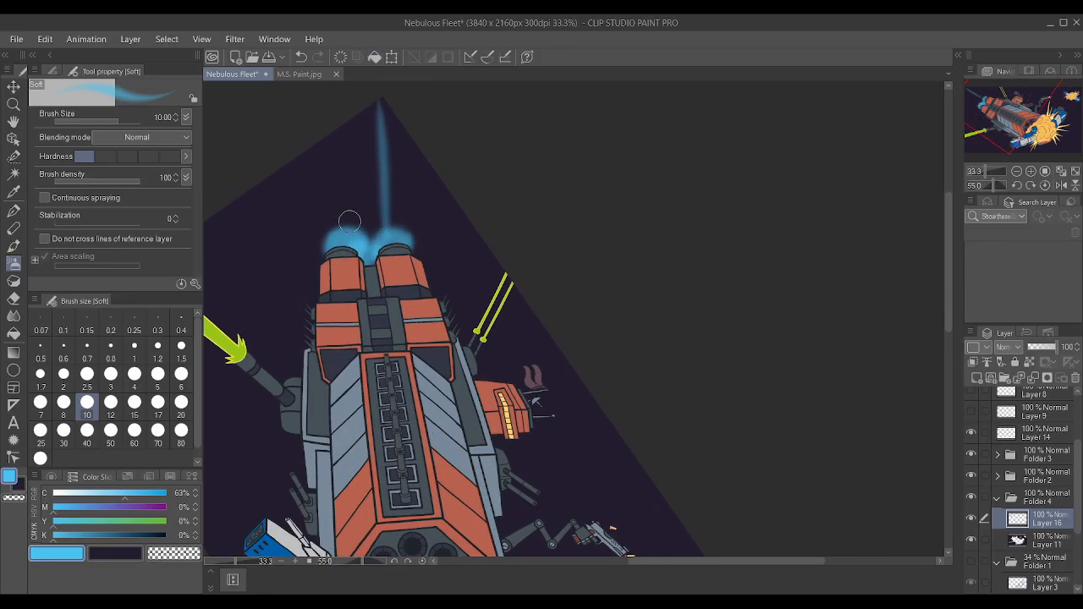
Airbrush the exhaust trail into a thick blue beam up to the canvas corner and spread the glow around the outer sides of both engines.
left_click_drag(351, 221, 377, 105)
mouse_move(372, 227)
left_mouse_down()
mouse_move(374, 100)
mouse_move(369, 114)
left_mouse_up()
mouse_move(389, 228)
left_mouse_down()
mouse_move(419, 245)
mouse_move(313, 250)
mouse_move(364, 211)
mouse_move(381, 113)
mouse_move(378, 148)
left_mouse_up()
mouse_move(421, 269)
left_mouse_down()
mouse_move(438, 283)
mouse_move(435, 266)
mouse_move(434, 278)
left_mouse_up()
mouse_move(319, 288)
left_mouse_down()
mouse_move(313, 296)
mouse_move(316, 243)
mouse_move(367, 220)
left_mouse_up()
mouse_move(370, 127)
left_mouse_down()
mouse_move(378, 215)
mouse_move(390, 181)
mouse_move(381, 222)
mouse_move(376, 125)
mouse_move(402, 198)
left_mouse_up()
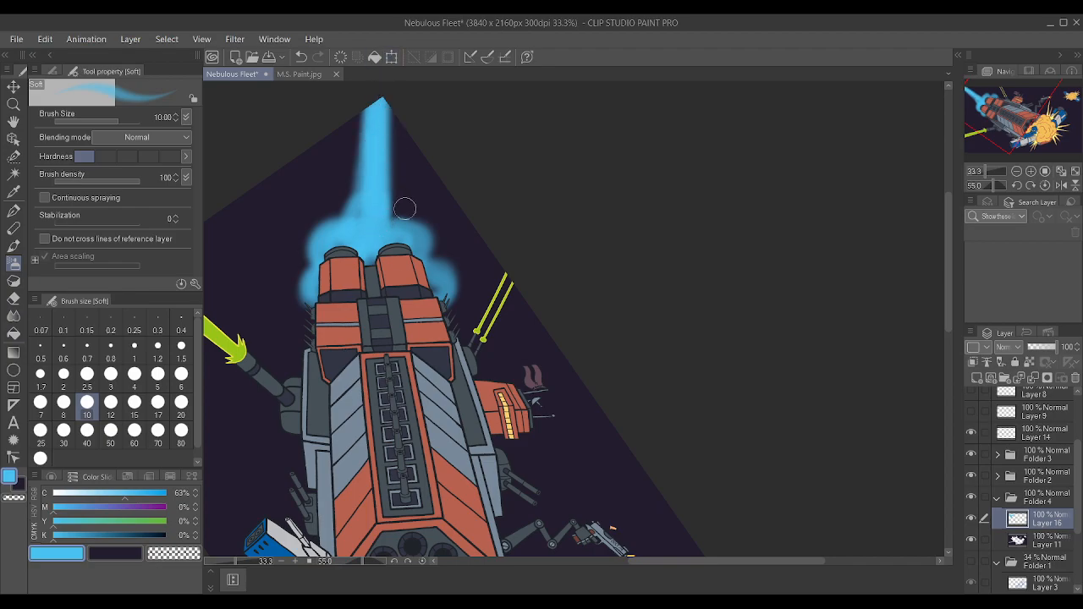
mouse_move(404, 278)
left_mouse_down()
mouse_move(422, 295)
mouse_move(430, 275)
left_mouse_up()
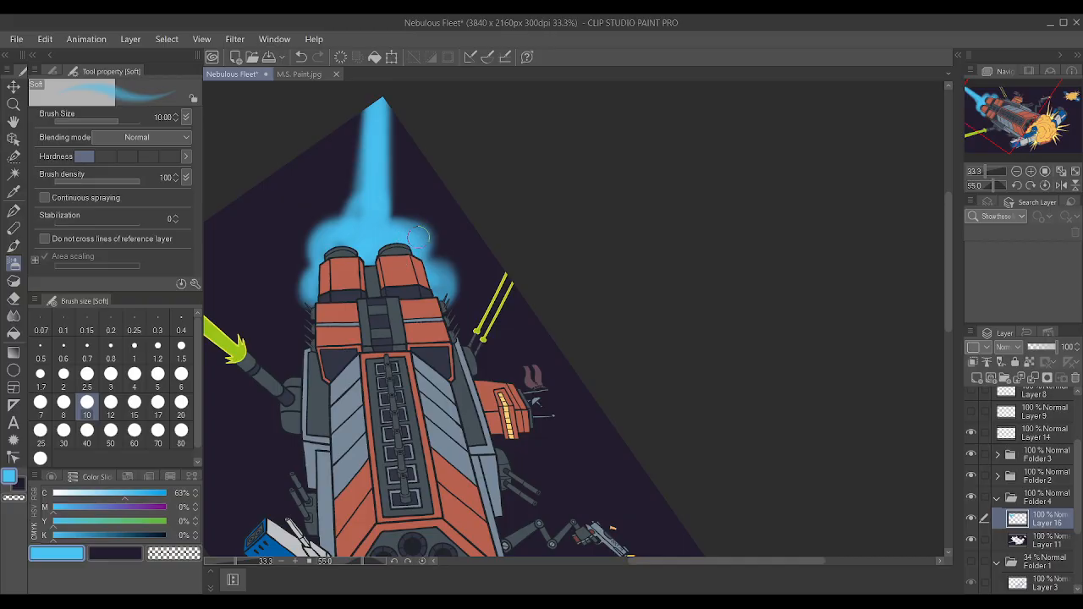
Taper the blue exhaust trail toward the canvas corner by erasing along both its edges with the Soft eraser at size 7.
scroll(552, 259, "down", 3)
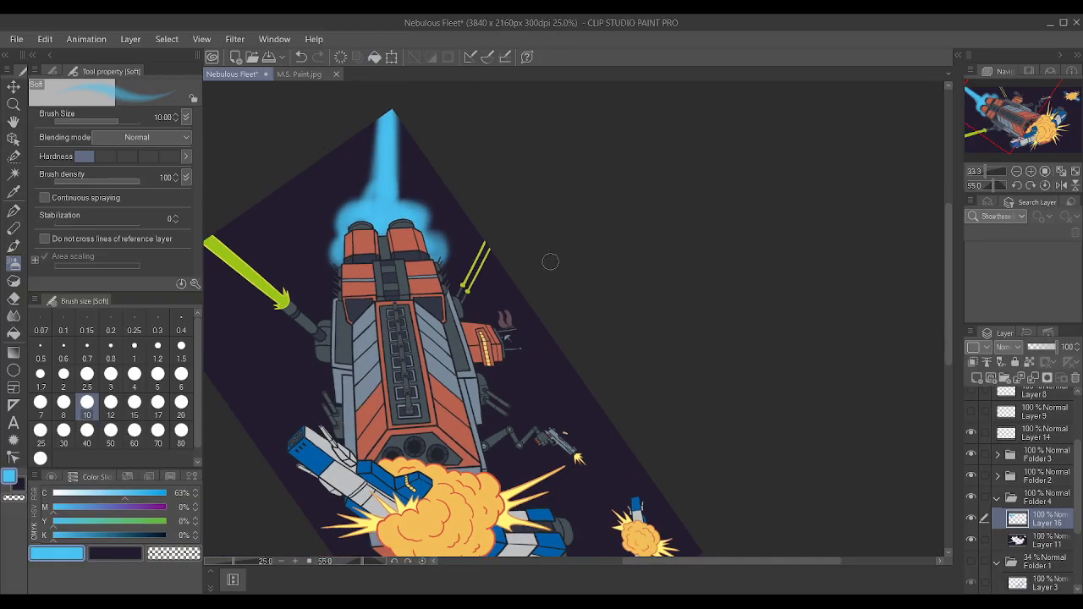
scroll(447, 180, "up", 4)
left_click(13, 298)
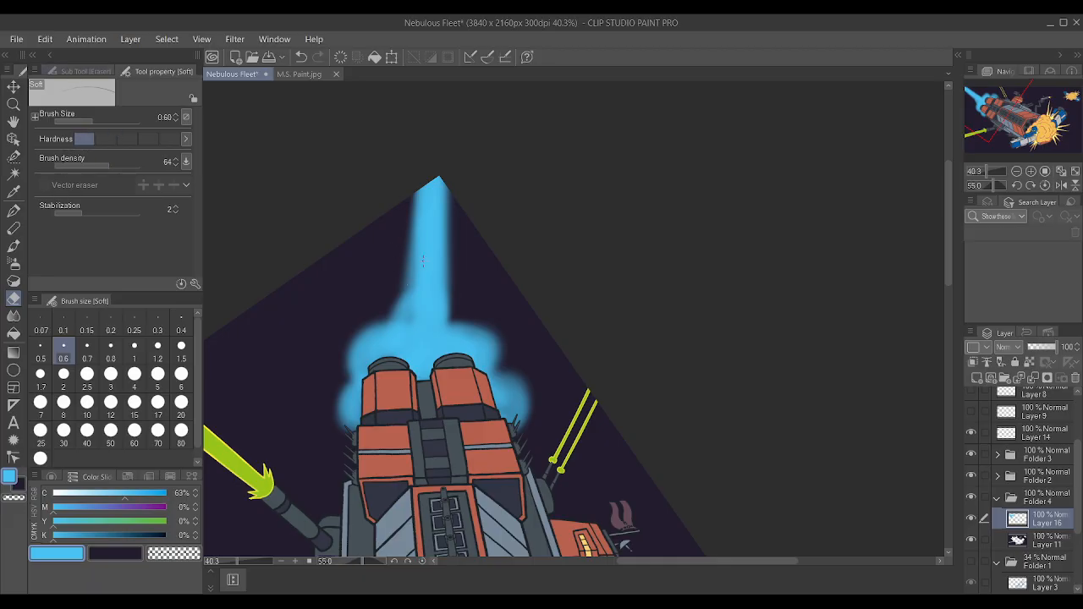
key("bracketright")
key("bracketright")
key("bracketright")
key("bracketright")
key("bracketright")
key("bracketright")
key("bracketright")
key("bracketright")
key("bracketright")
key("bracketright")
key("bracketright")
key("bracketright")
key("bracketright")
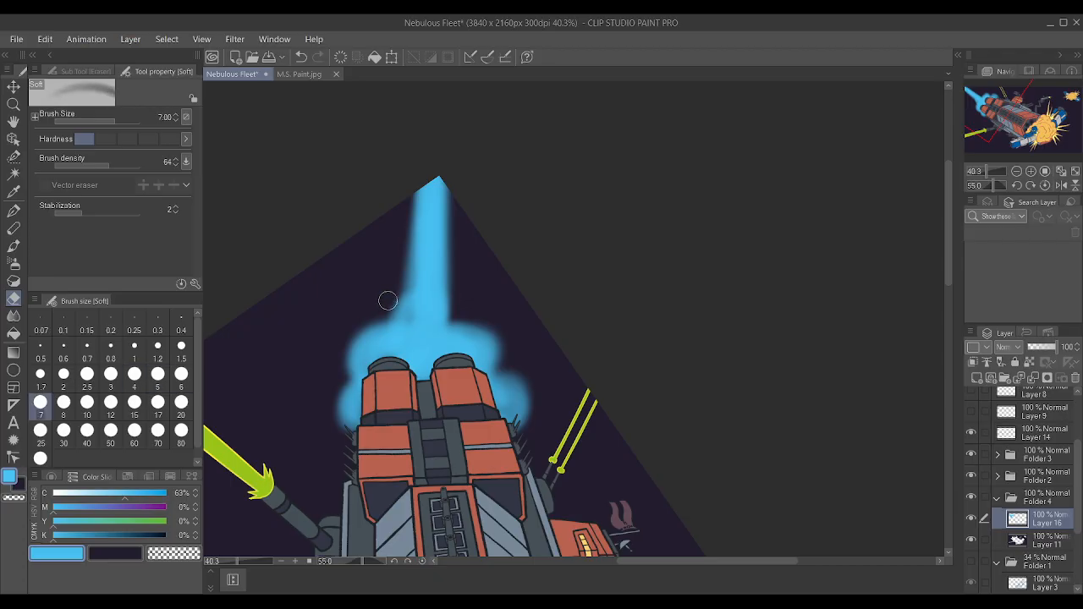
mouse_move(392, 281)
left_mouse_down()
mouse_move(432, 121)
mouse_move(449, 140)
left_mouse_up()
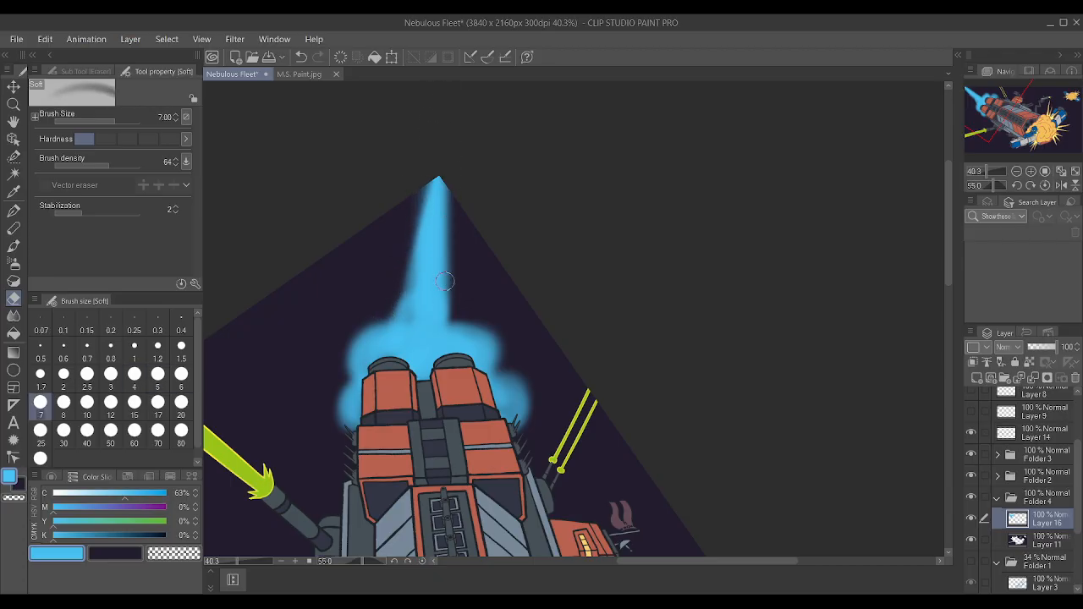
left_click_drag(445, 276, 457, 167)
left_click_drag(452, 296, 450, 114)
left_click_drag(390, 301, 417, 180)
left_click_drag(406, 236, 440, 96)
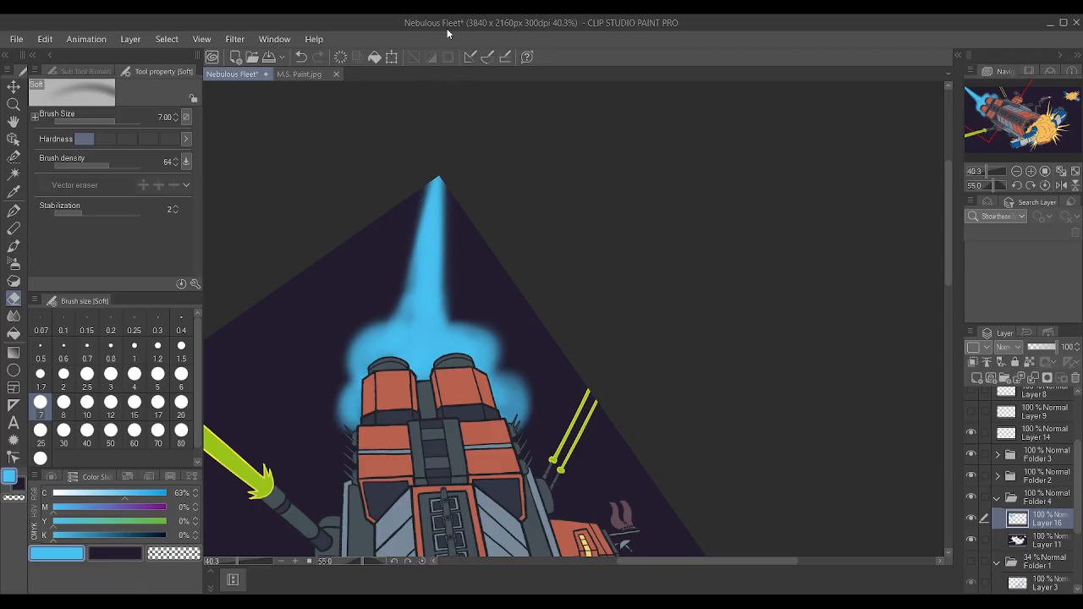
left_click(428, 254, "alt")
left_click_drag(409, 330, 428, 270)
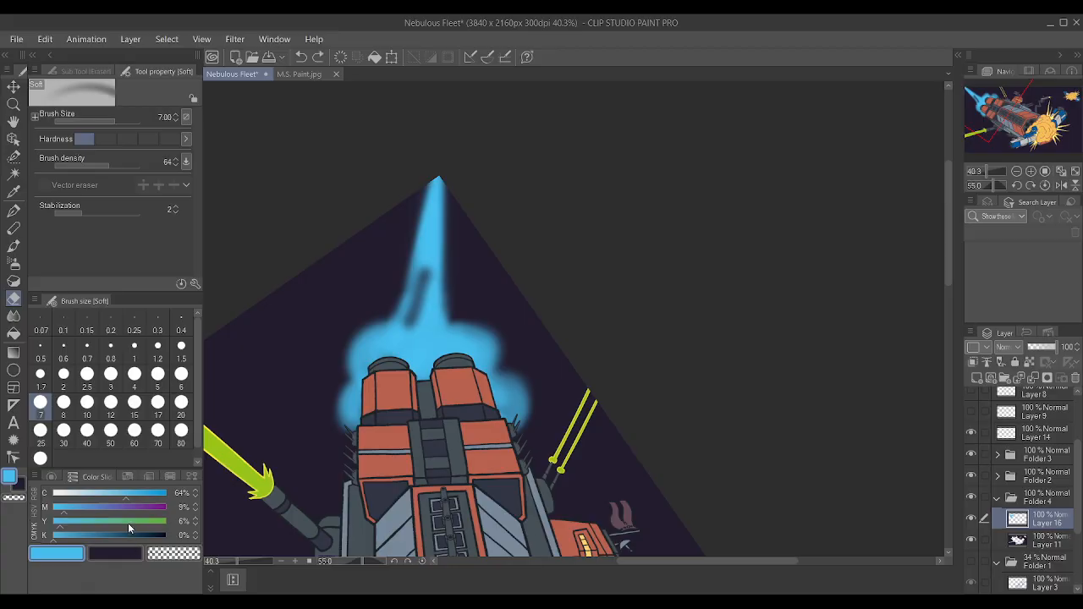
key("j")
scroll(328, 310, "up", 1)
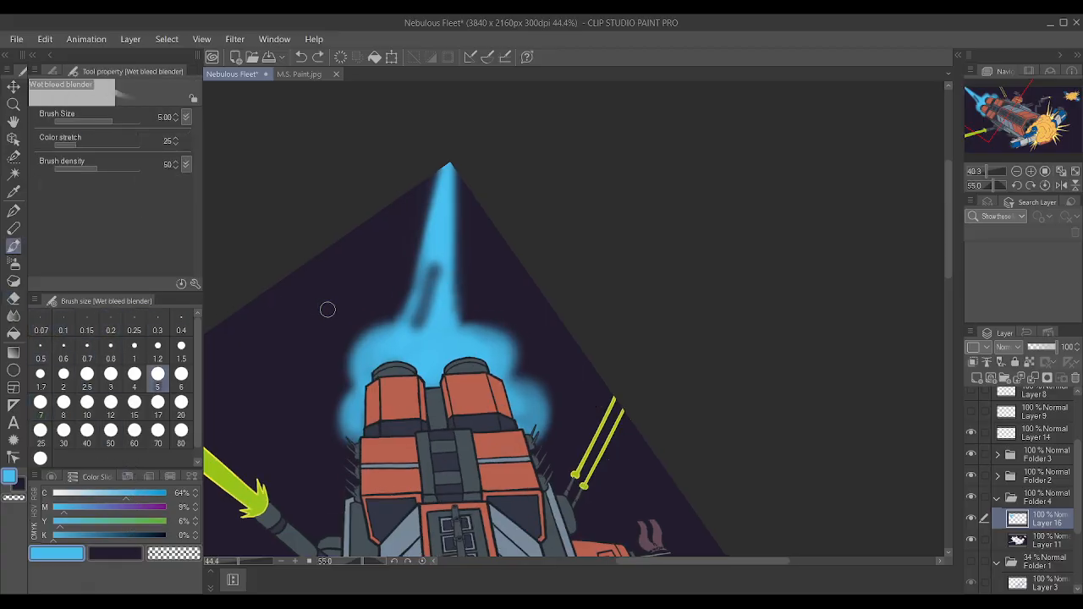
scroll(328, 309, "up", 1)
key("ctrl+z")
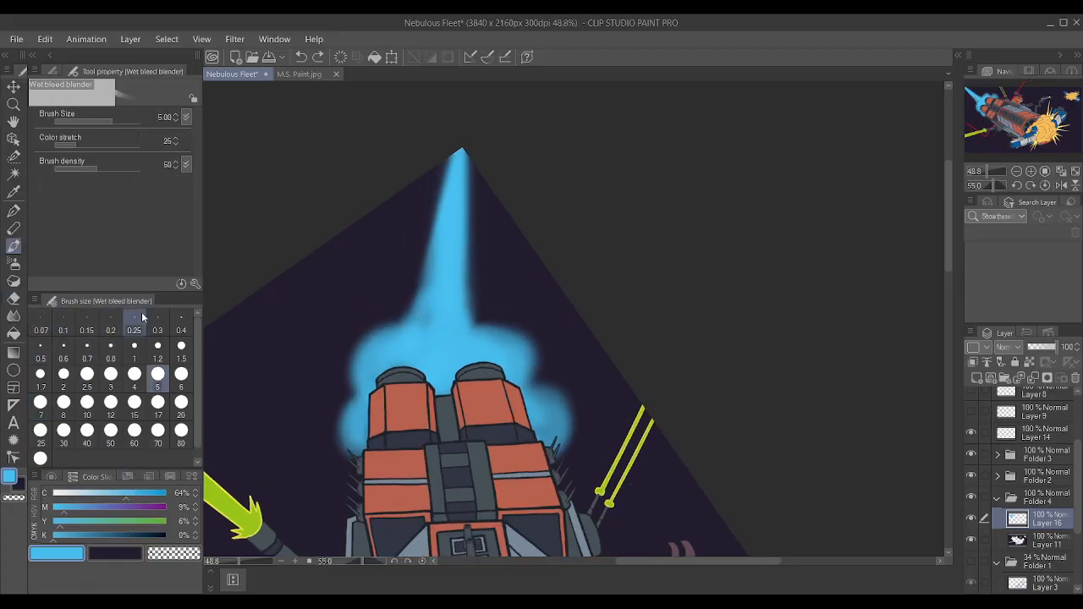
scroll(438, 345, "up", 1)
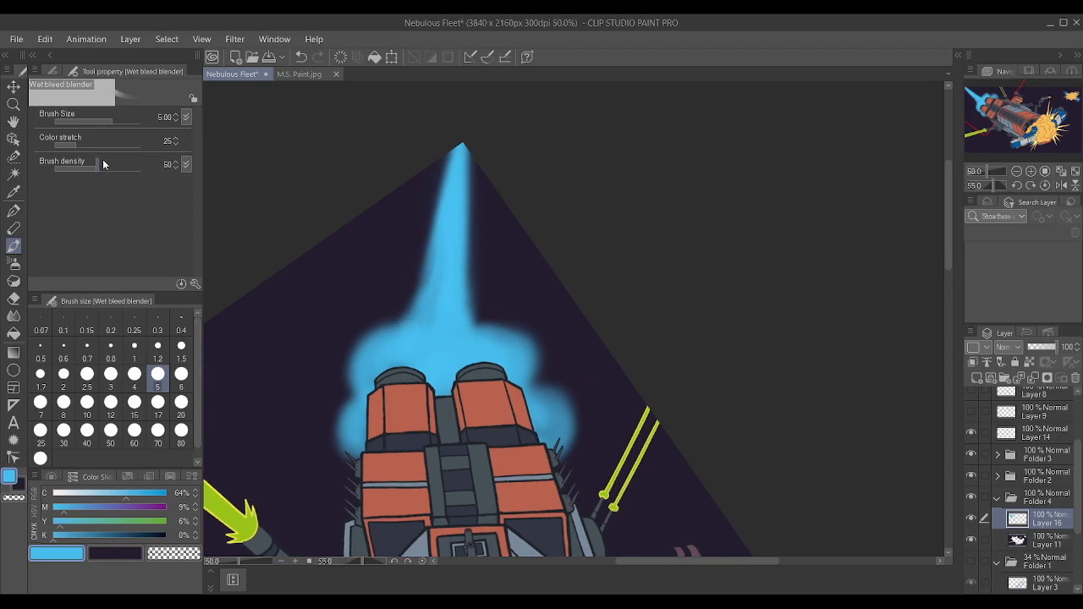
Fill and smooth the base of the exhaust trail and the glow around both engines with the Soft airbrush at size 10.
key("b")
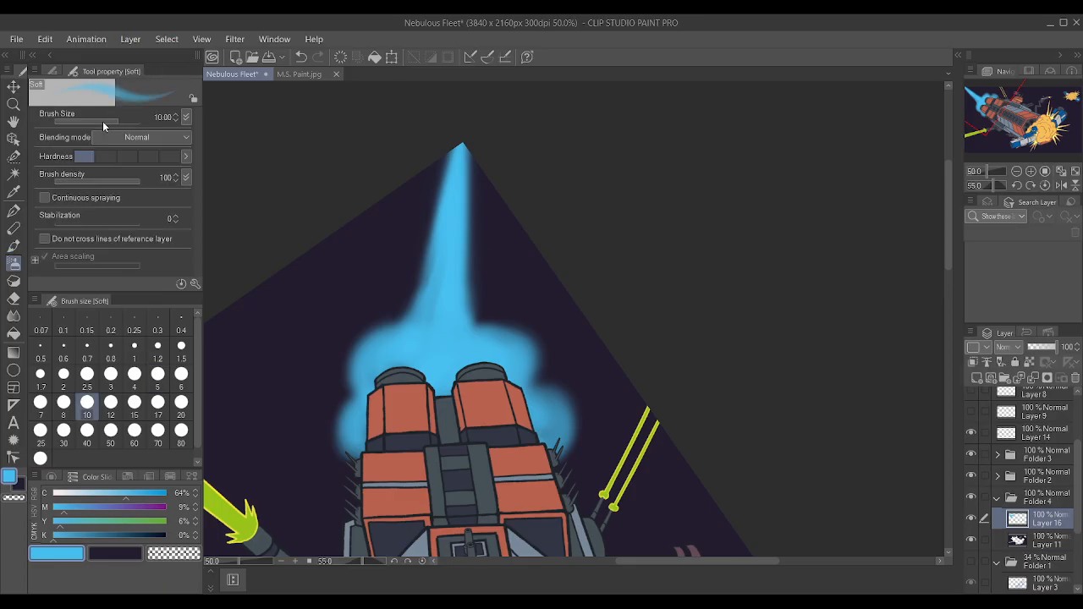
mouse_move(426, 312)
left_mouse_down()
mouse_move(444, 217)
mouse_move(445, 253)
left_mouse_up()
left_click_drag(472, 379, 470, 323)
left_click_drag(367, 350, 376, 392)
mouse_move(361, 329)
left_mouse_down()
mouse_move(372, 286)
mouse_move(391, 277)
left_mouse_up()
mouse_move(472, 277)
left_mouse_down()
mouse_move(495, 275)
mouse_move(538, 390)
left_mouse_up()
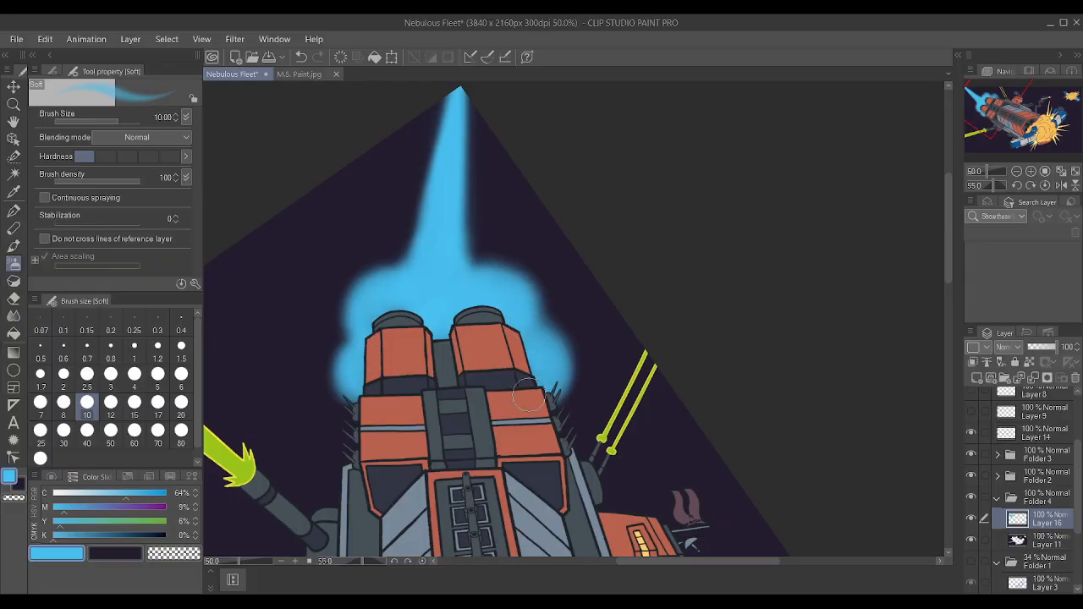
Examine the blue engine exhaust at several zoom levels and canvas rotations, including where the trail meets the canvas corner.
scroll(562, 237, "down", 3)
key("minus")
key("minus")
key("minus")
key("minus")
key("minus")
key("minus")
key("minus")
key("minus")
key("minus")
key("minus")
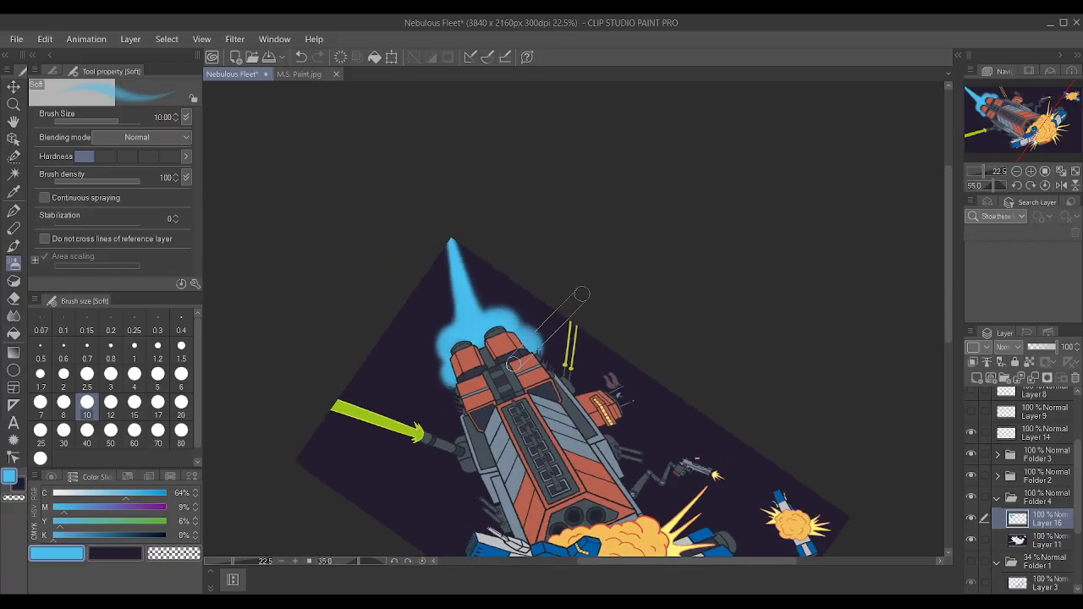
key("asciicircum")
key("asciicircum")
key("asciicircum")
key("asciicircum")
key("asciicircum")
key("asciicircum")
key("asciicircum")
key("asciicircum")
key("asciicircum")
key("asciicircum")
key("asciicircum")
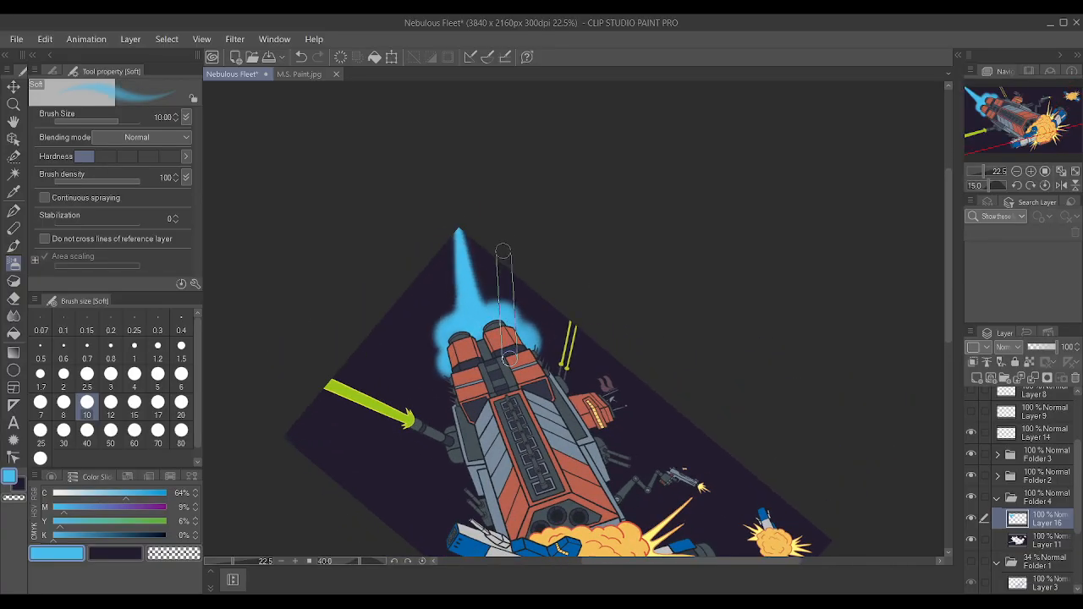
scroll(496, 161, "up", 3)
scroll(513, 186, "up", 1)
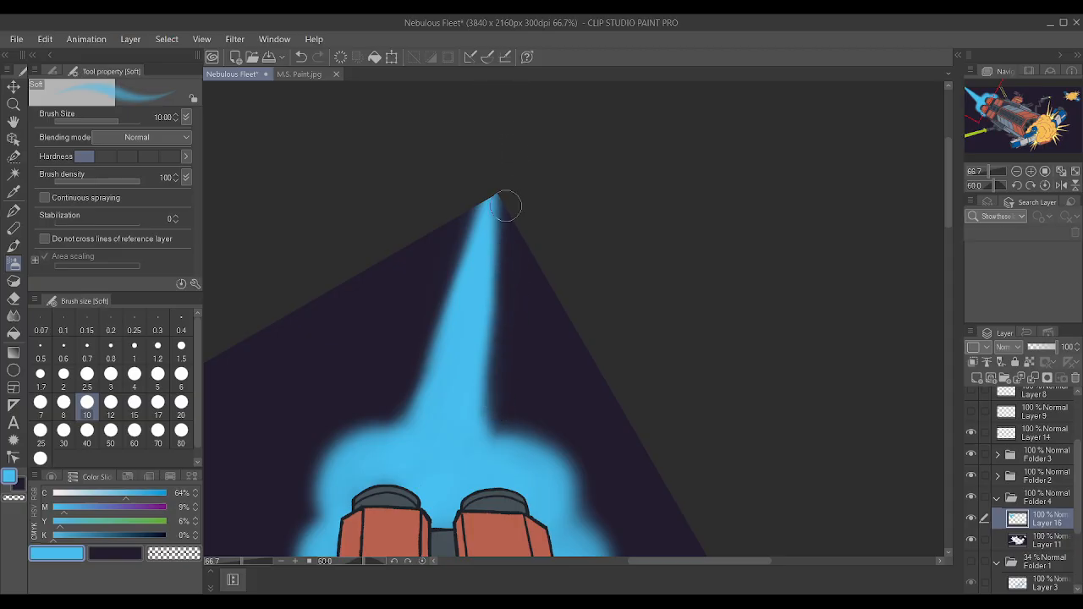
scroll(638, 256, "down", 3)
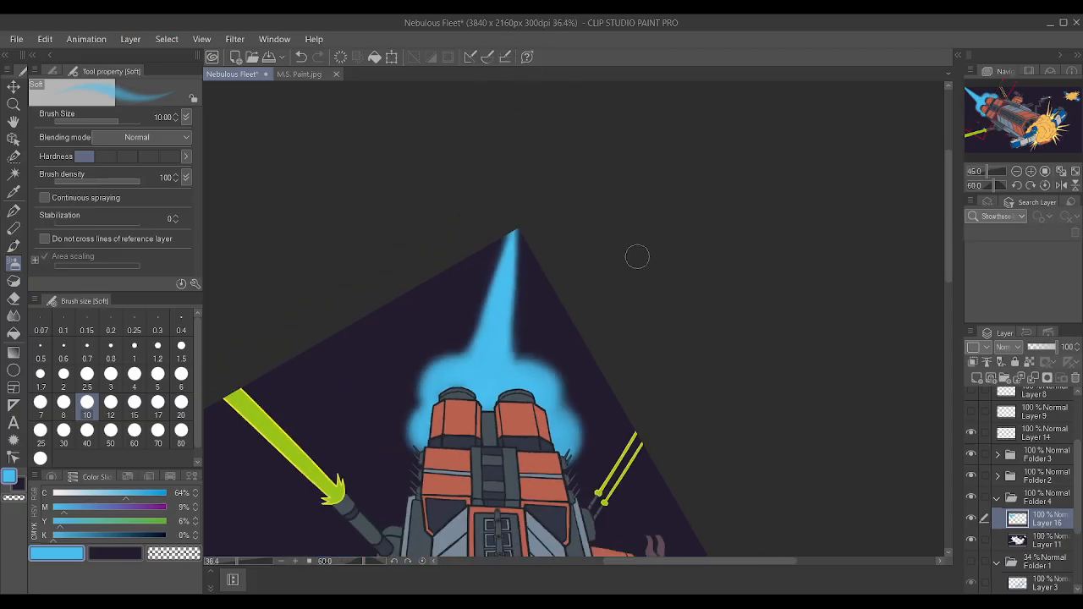
scroll(638, 252, "up", 9)
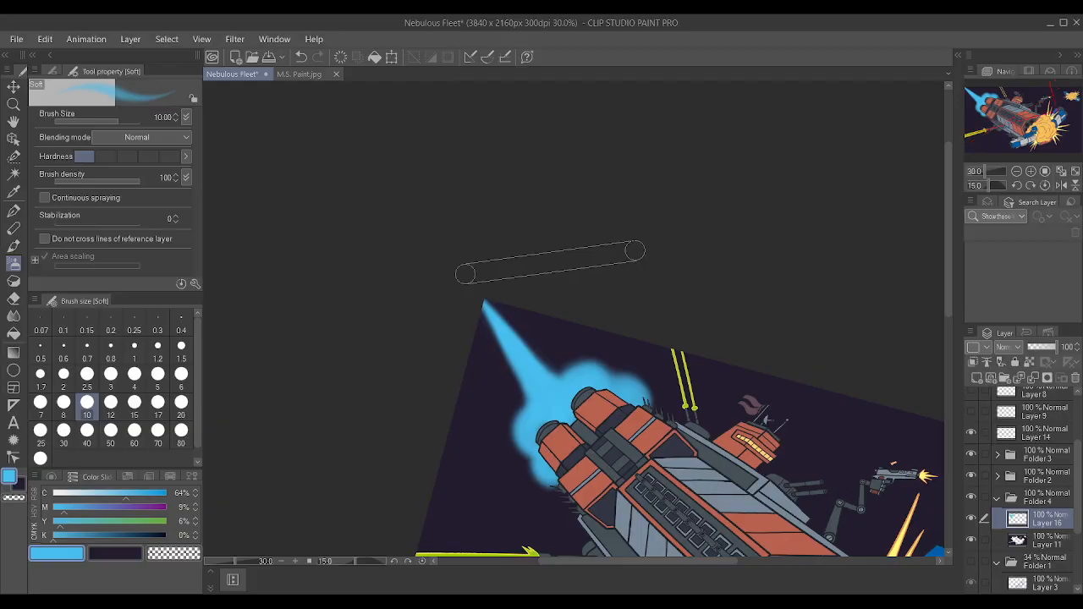
scroll(597, 282, "down", 11)
scroll(558, 217, "up", 4)
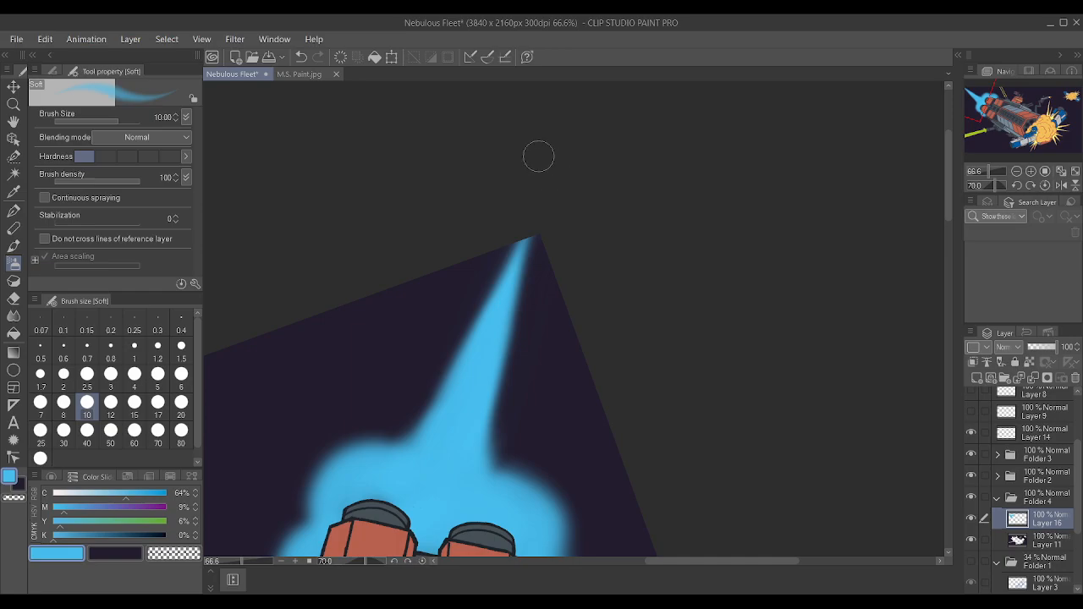
left_click_drag(506, 345, 529, 234)
left_click_drag(518, 301, 542, 186)
left_click_drag(511, 259, 541, 99)
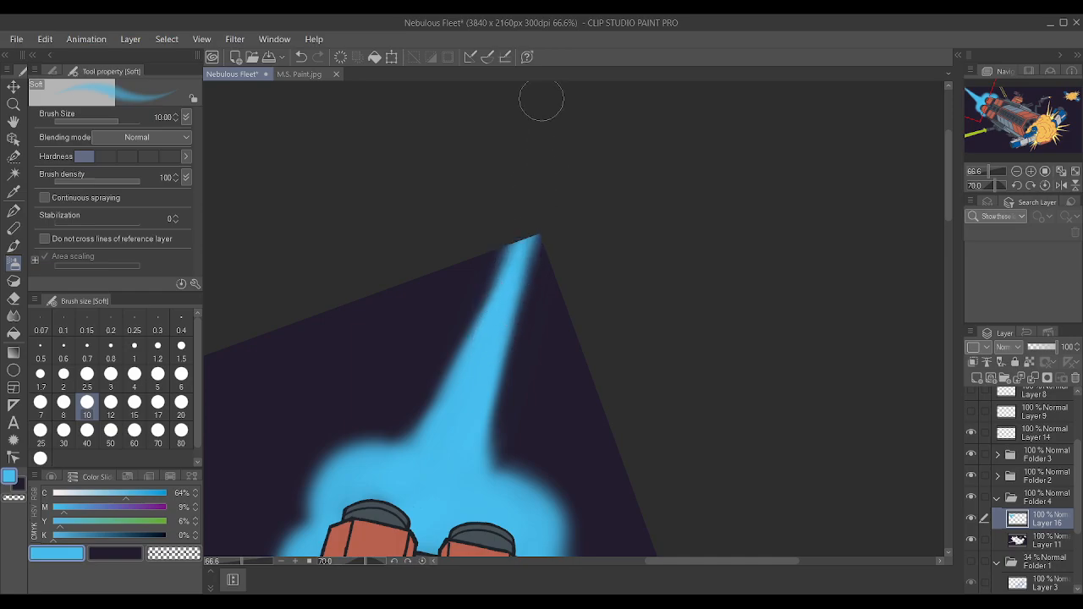
scroll(541, 100, "down", 2)
left_click_drag(512, 325, 530, 254)
left_click_drag(520, 318, 530, 220)
left_click_drag(528, 277, 537, 169)
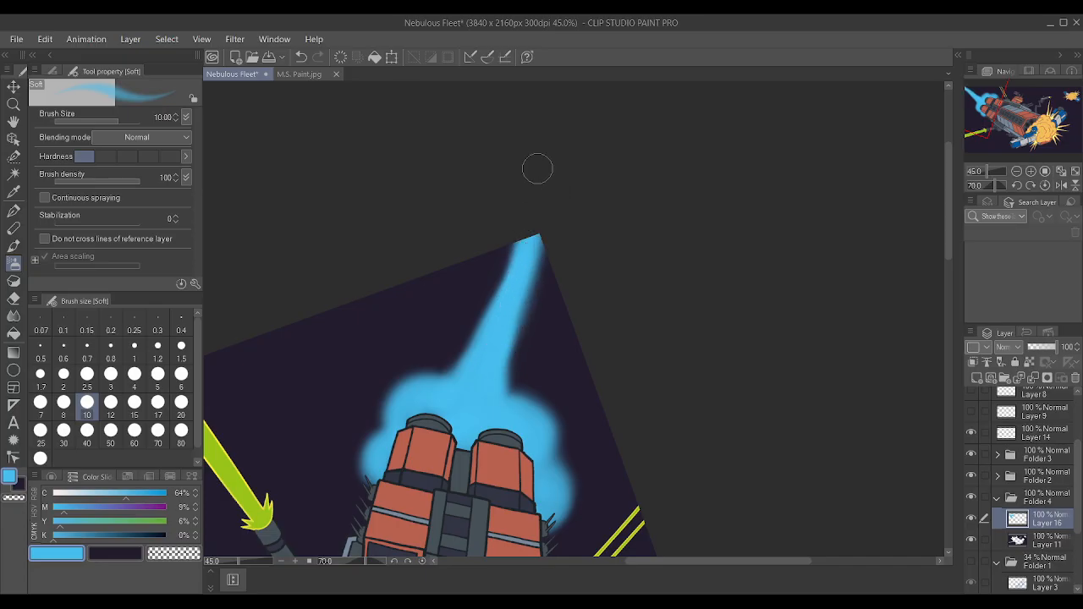
key("ctrl+z")
key("ctrl+z")
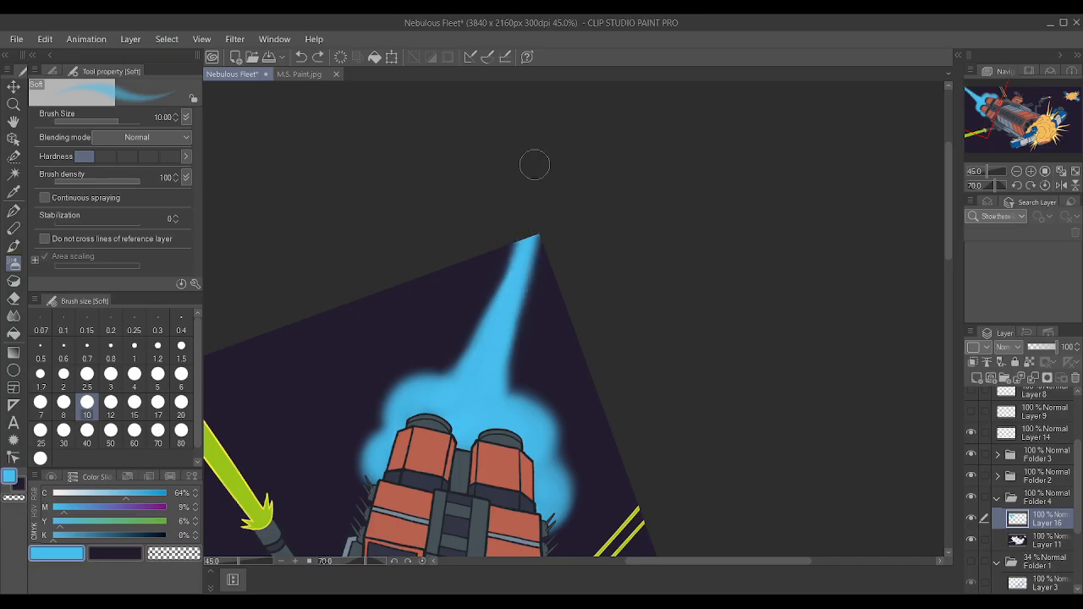
left_click_drag(531, 282, 545, 210)
left_click_drag(516, 318, 527, 229)
left_click_drag(509, 294, 571, 141)
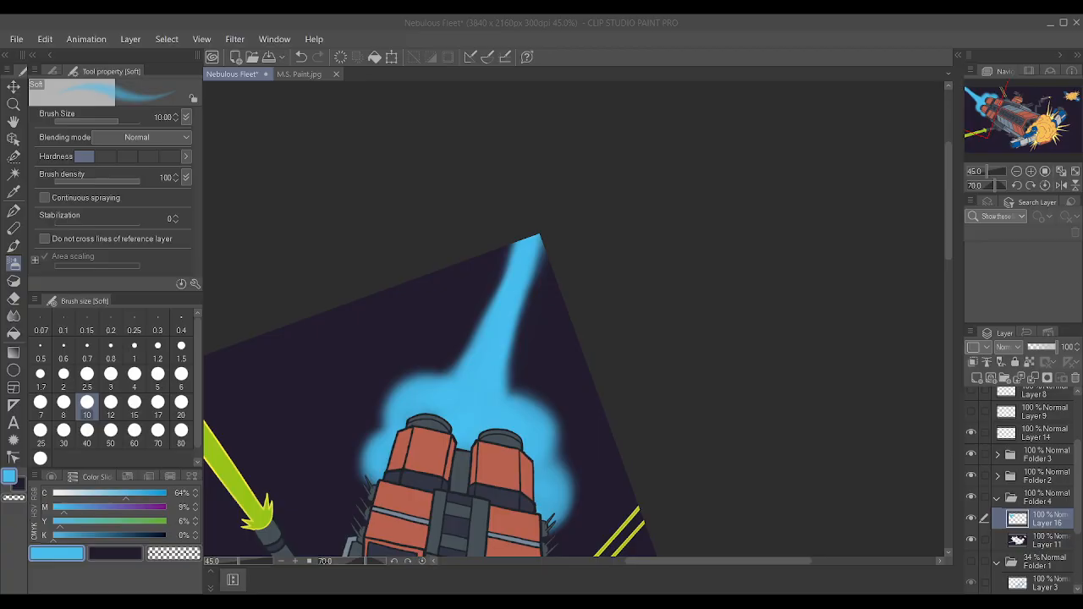
Widen the blue exhaust trail from its base to the canvas corner with the Soft airbrush, and even out the glow above both engines.
scroll(611, 410, "up", 1)
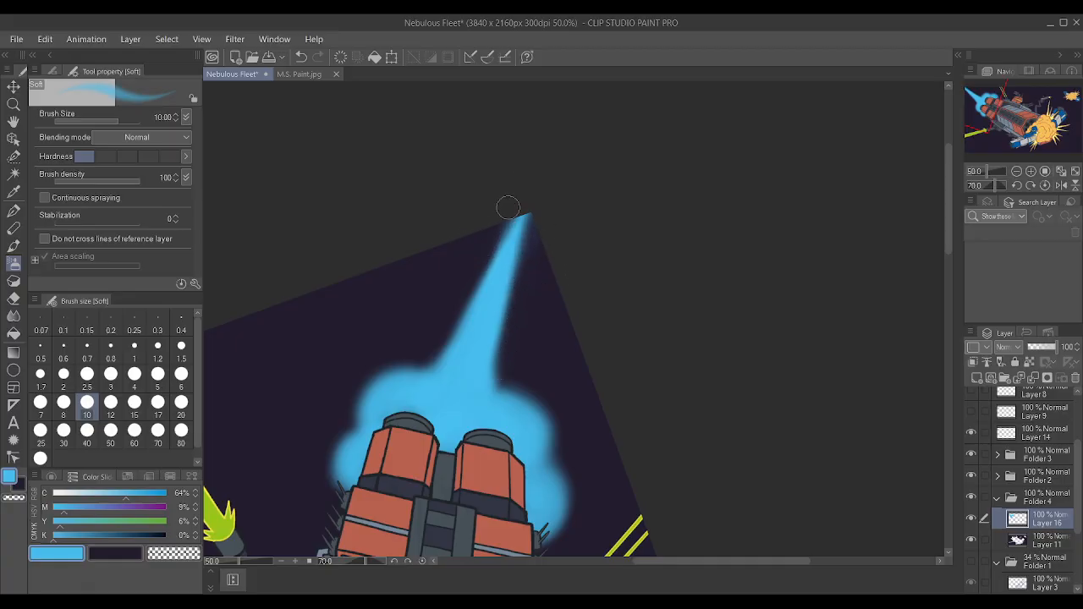
left_click_drag(493, 381, 518, 247)
left_click_drag(444, 366, 527, 203)
left_click_drag(511, 293, 534, 216)
left_click_drag(434, 359, 525, 223)
left_click_drag(483, 289, 532, 220)
left_click_drag(487, 372, 539, 220)
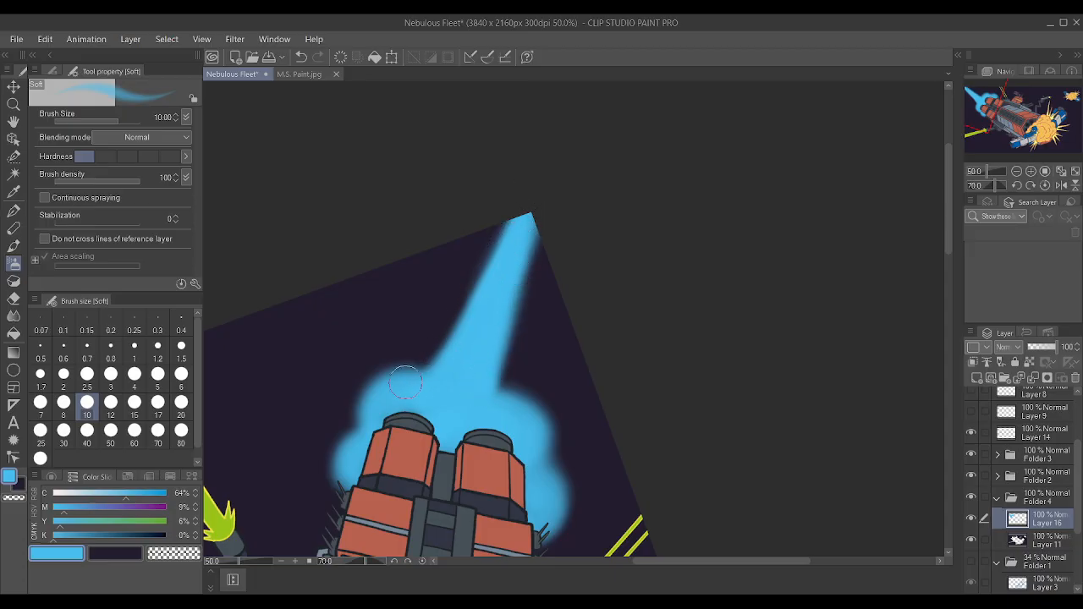
left_click_drag(374, 403, 418, 381)
left_click_drag(490, 408, 518, 412)
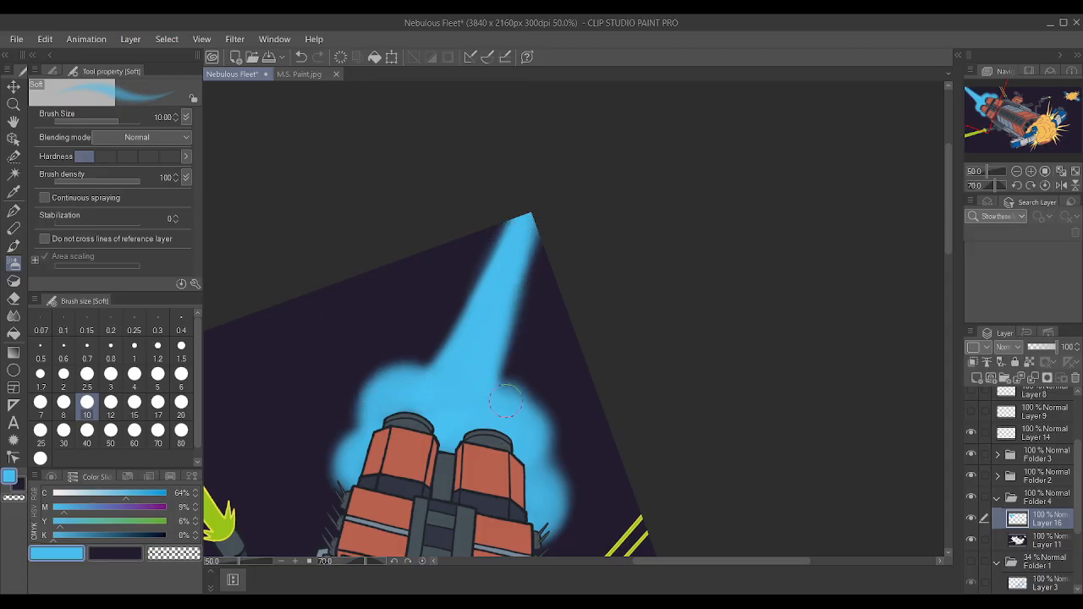
scroll(487, 486, "down", 3)
scroll(491, 499, "up", 3)
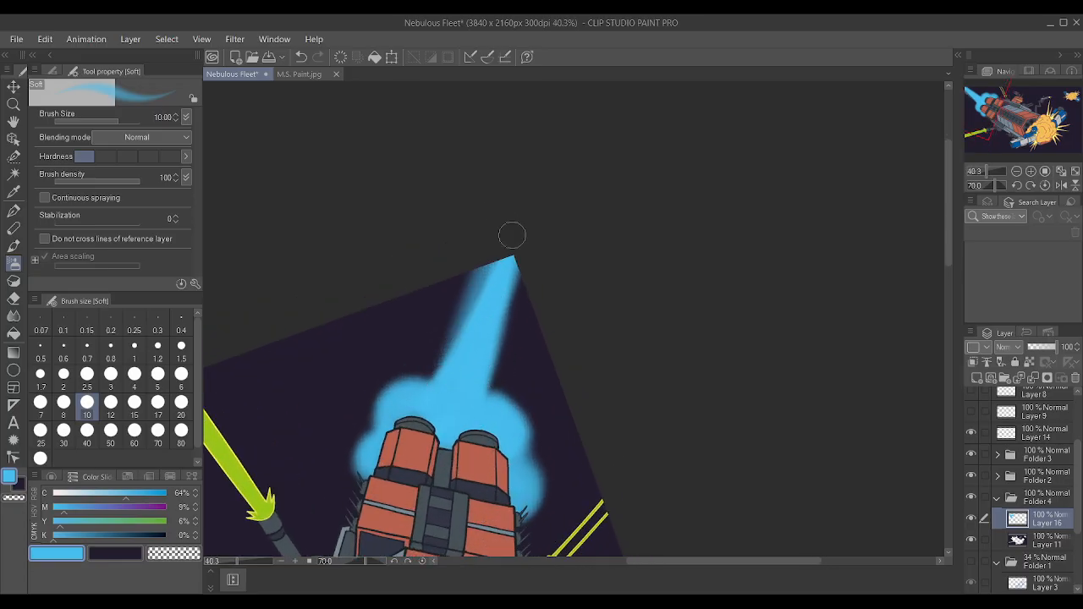
key("ctrl+z")
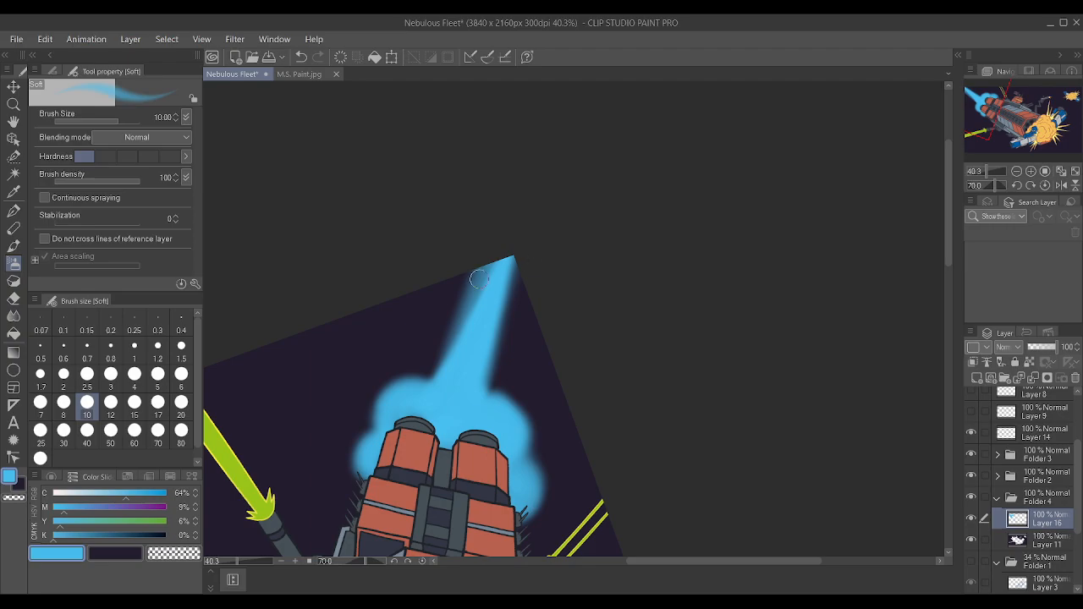
left_click_drag(485, 391, 506, 260)
left_click_drag(486, 384, 512, 264)
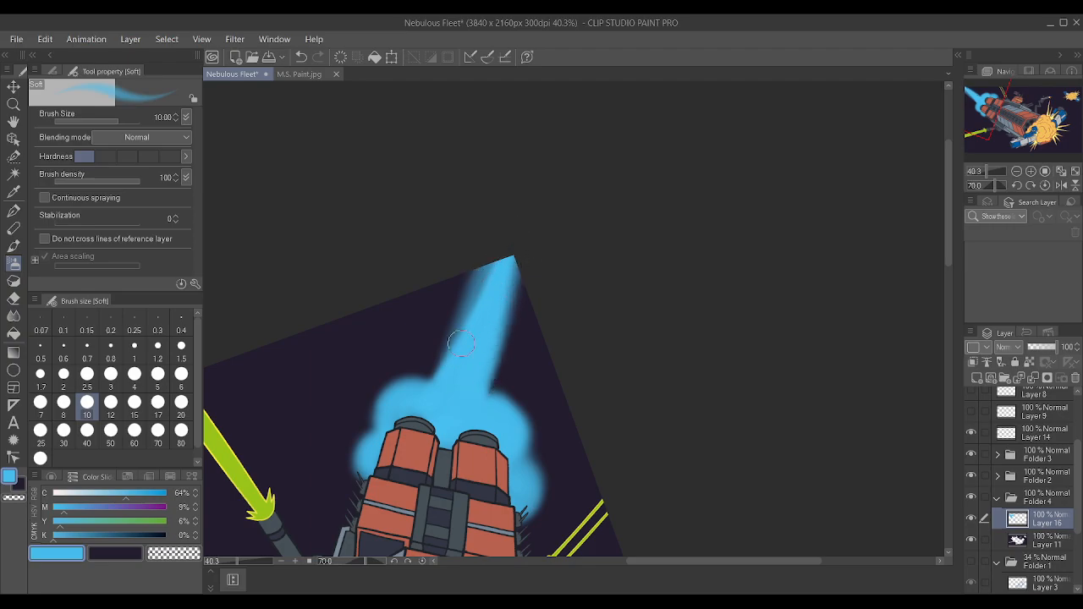
left_click_drag(453, 357, 491, 256)
left_click_drag(499, 377, 525, 242)
scroll(528, 231, "down", 3)
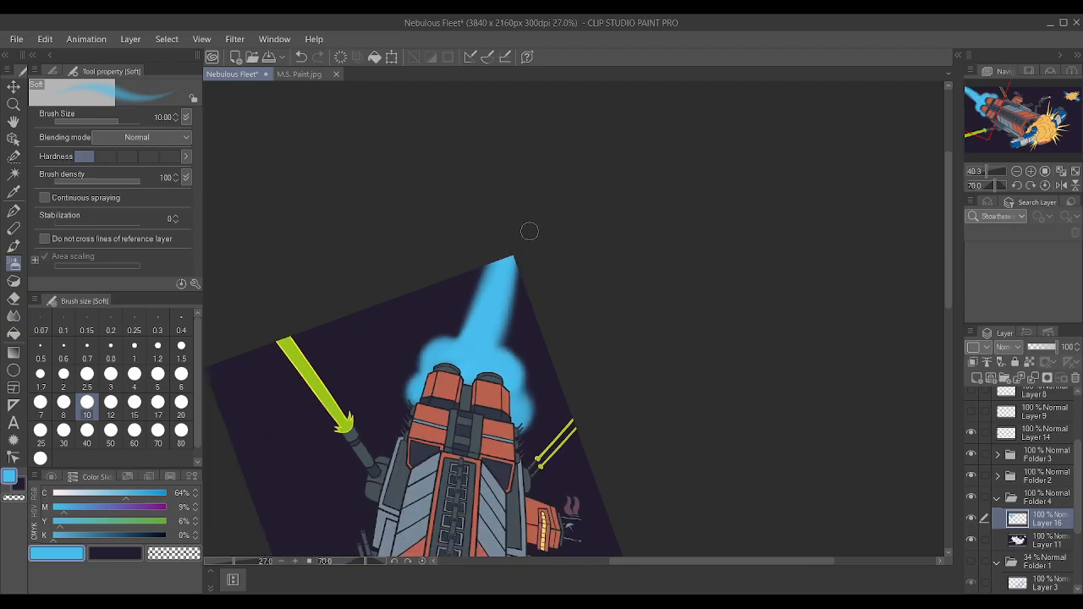
scroll(528, 231, "down", 2)
key("ctrl+z")
key("ctrl+z")
key("ctrl+z")
key("ctrl+z")
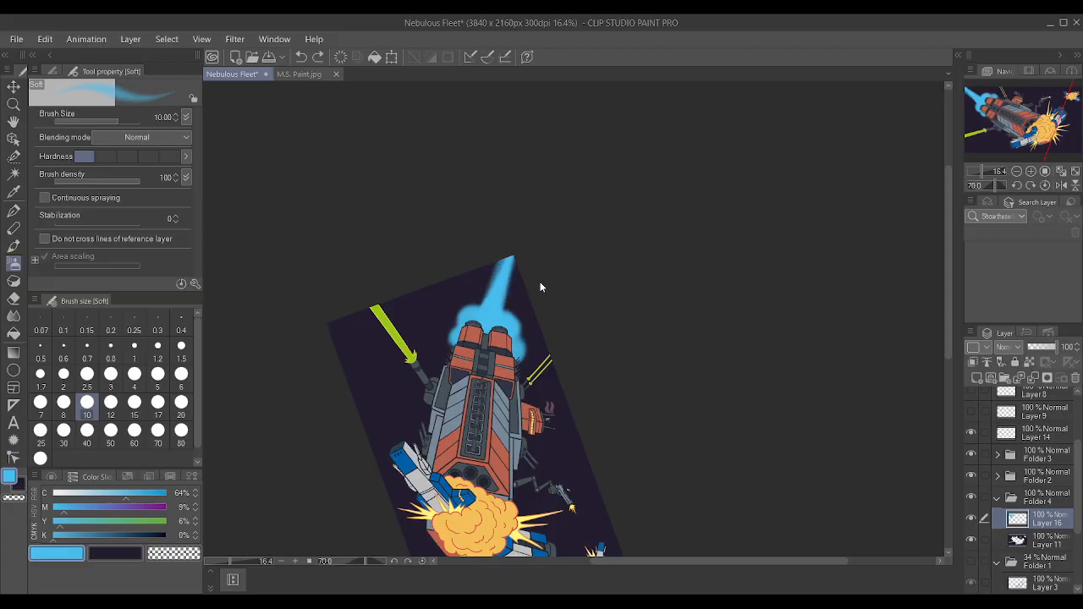
Smooth both edges of the blue exhaust trail with a smaller Soft airbrush, then set the brush size to 8.
scroll(526, 283, "up", 5)
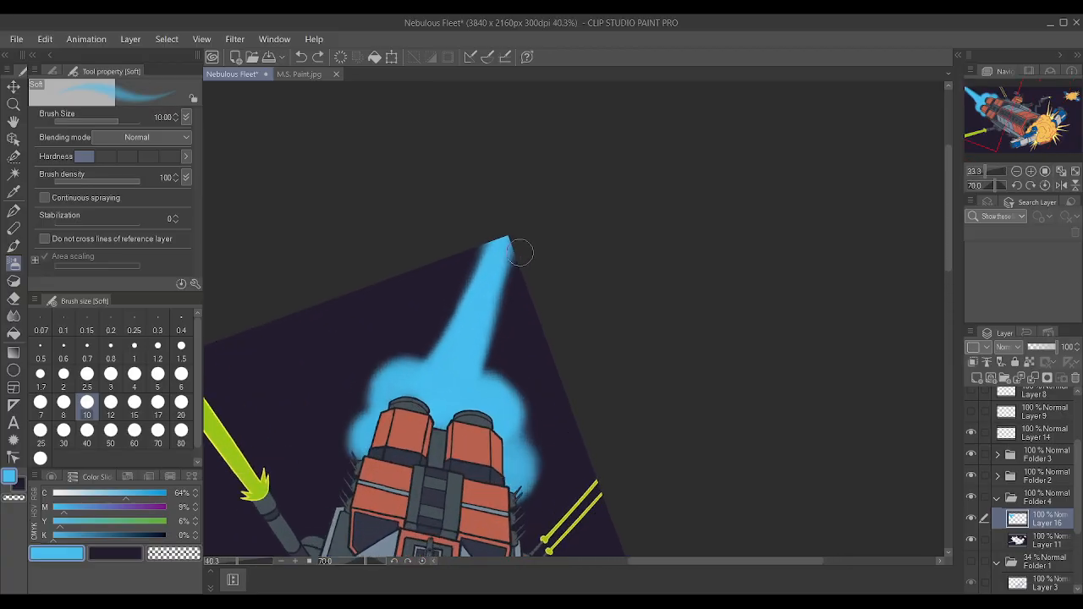
key("bracketleft")
key("bracketleft")
key("bracketleft")
left_click_drag(435, 350, 479, 249)
left_click_drag(450, 315, 479, 248)
mouse_move(472, 385)
left_mouse_down()
mouse_move(504, 219)
mouse_move(475, 395)
mouse_move(493, 343)
left_mouse_up()
key("bracketright")
key("bracketright")
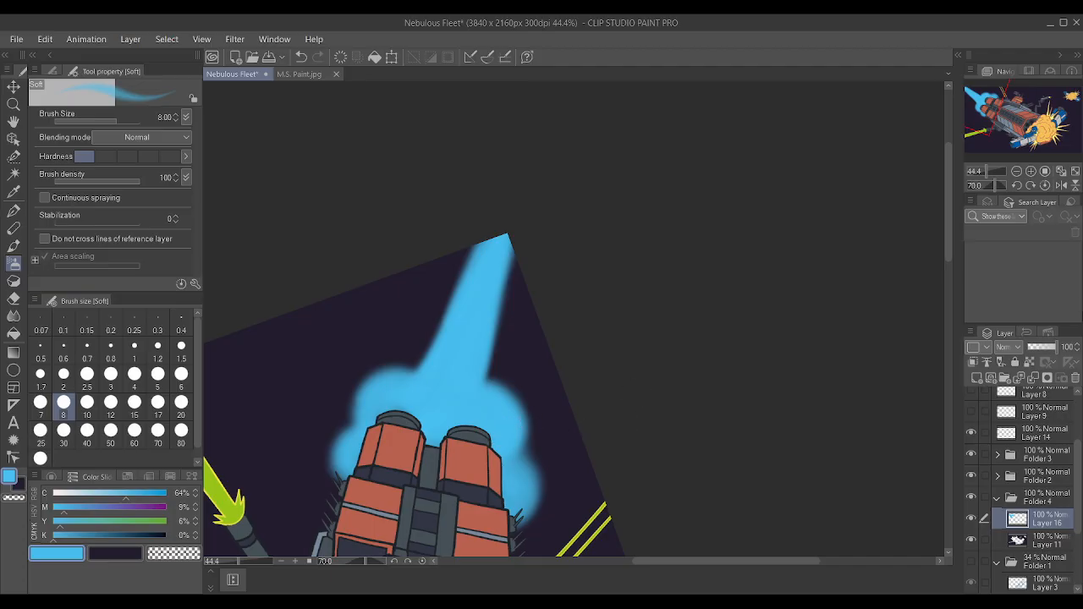
Lower Layer 16's opacity to 82% and paint a brighter blue core over the trail and engine glow on a new layer above it.
left_click(1054, 349)
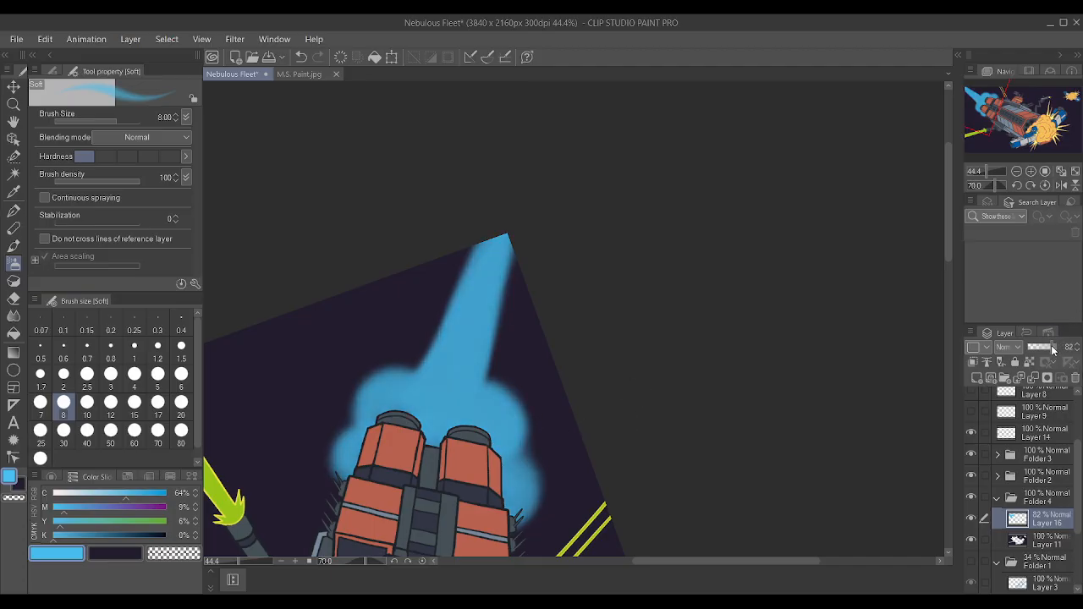
left_click(978, 378)
mouse_move(418, 403)
left_mouse_down()
mouse_move(439, 438)
mouse_move(485, 437)
mouse_move(423, 398)
left_mouse_up()
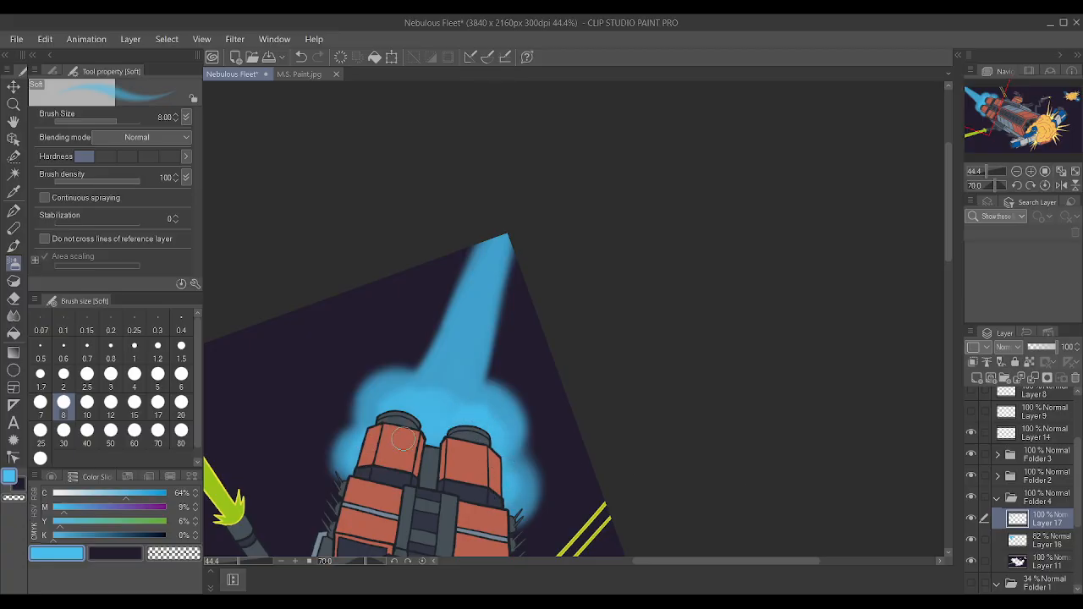
mouse_move(454, 390)
left_mouse_down()
mouse_move(498, 237)
mouse_move(444, 410)
mouse_move(485, 318)
mouse_move(472, 322)
mouse_move(439, 419)
left_mouse_up()
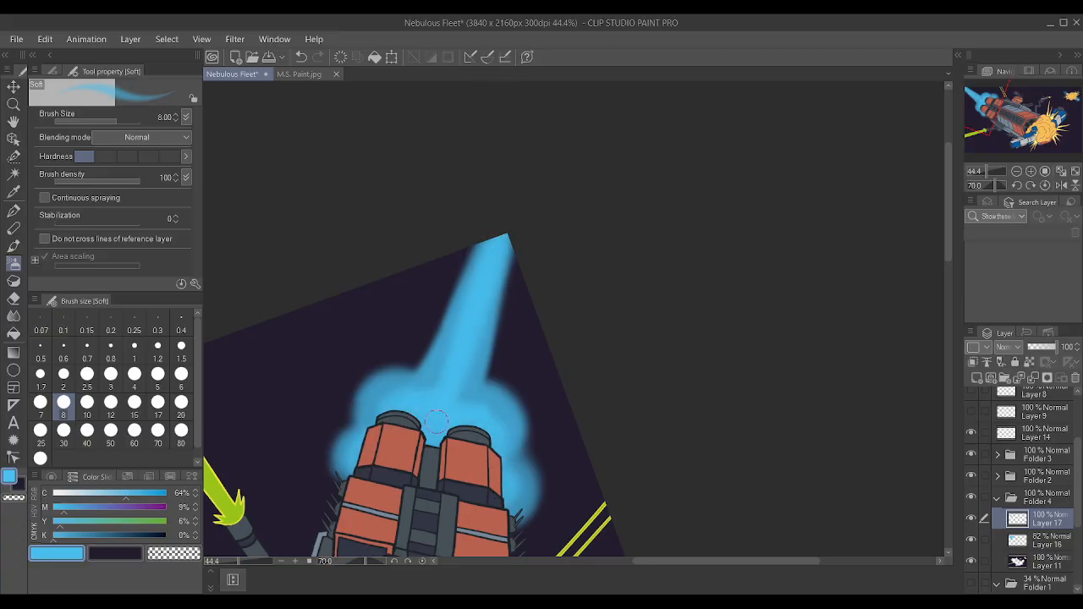
Set the opacity of Layer 16, the outer exhaust glow, to 47%.
left_click(1051, 544)
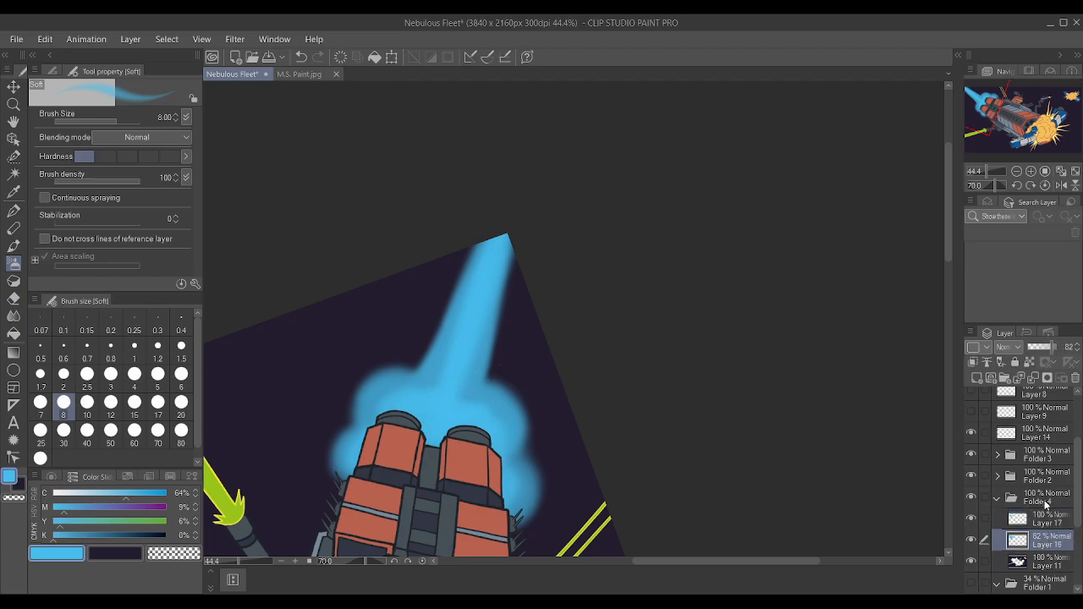
left_click(1040, 347)
left_click(1044, 350)
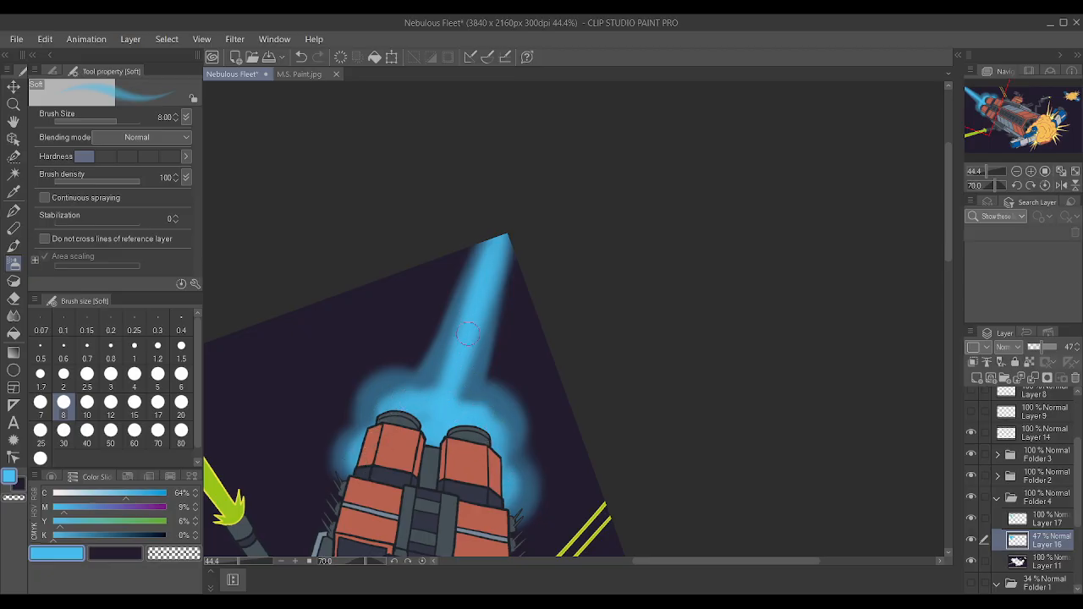
Build up the bright core along the exhaust trail and around the engines on Layer 17, shaping both sides of the trail.
left_click(1053, 520)
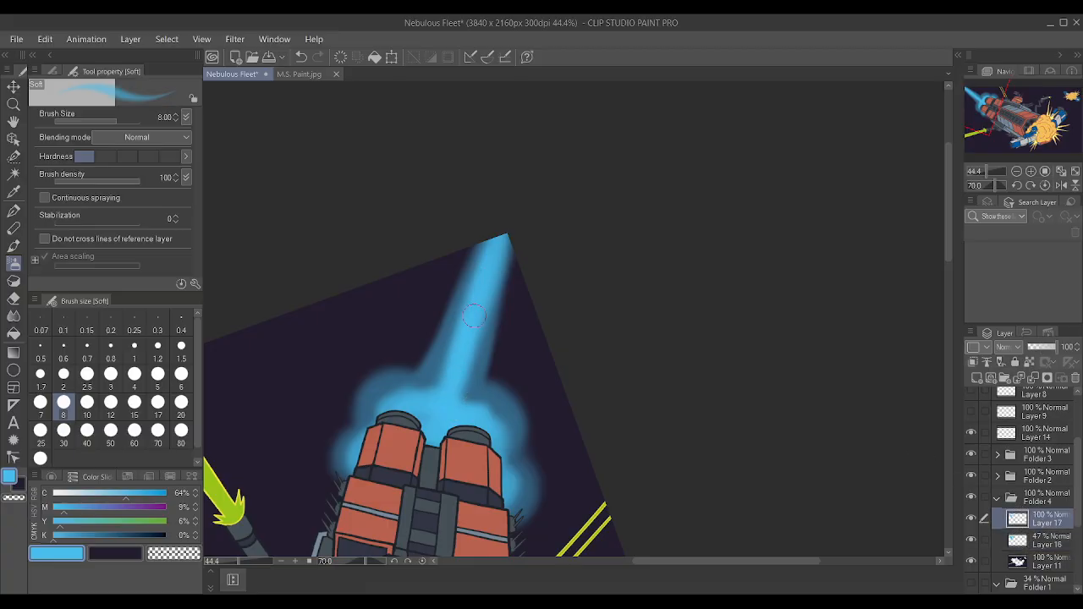
mouse_move(450, 397)
left_mouse_down()
mouse_move(501, 221)
mouse_move(495, 310)
left_mouse_up()
left_click_drag(485, 227, 459, 287)
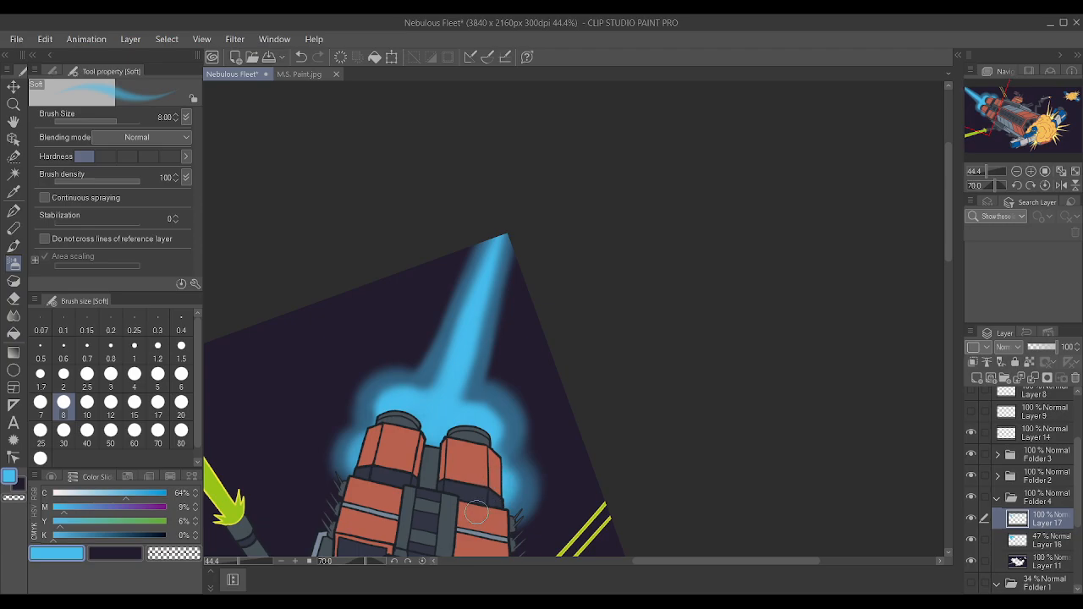
left_click_drag(438, 355, 486, 237)
left_click_drag(473, 386, 506, 238)
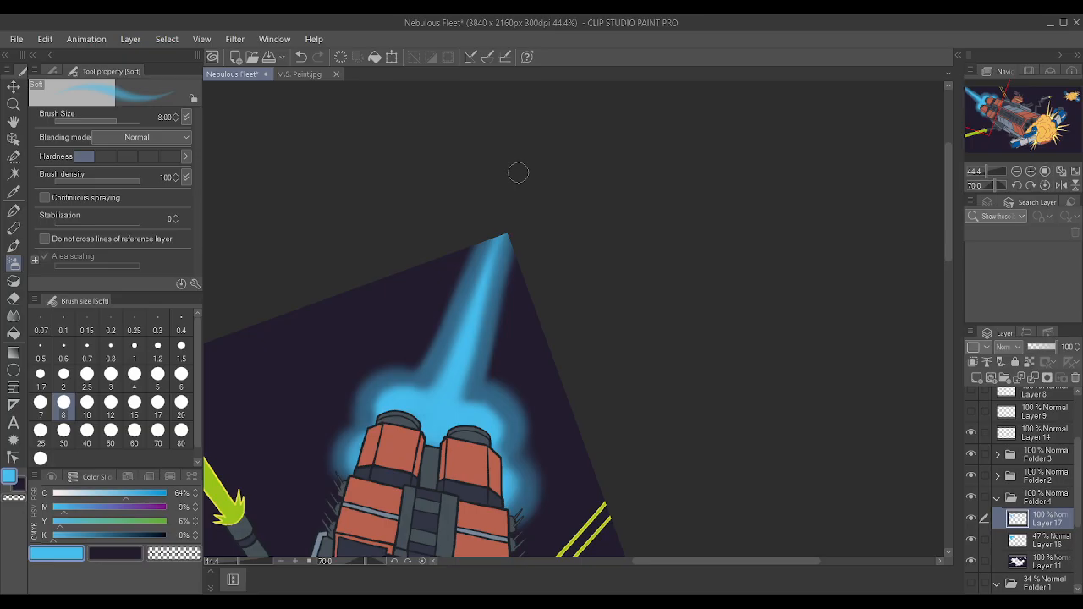
Refine the bright core's taper from the engines to the canvas corner with long soft strokes at size 8.
left_click_drag(461, 352, 498, 232)
left_click_drag(487, 306, 505, 228)
left_click_drag(487, 269, 504, 230)
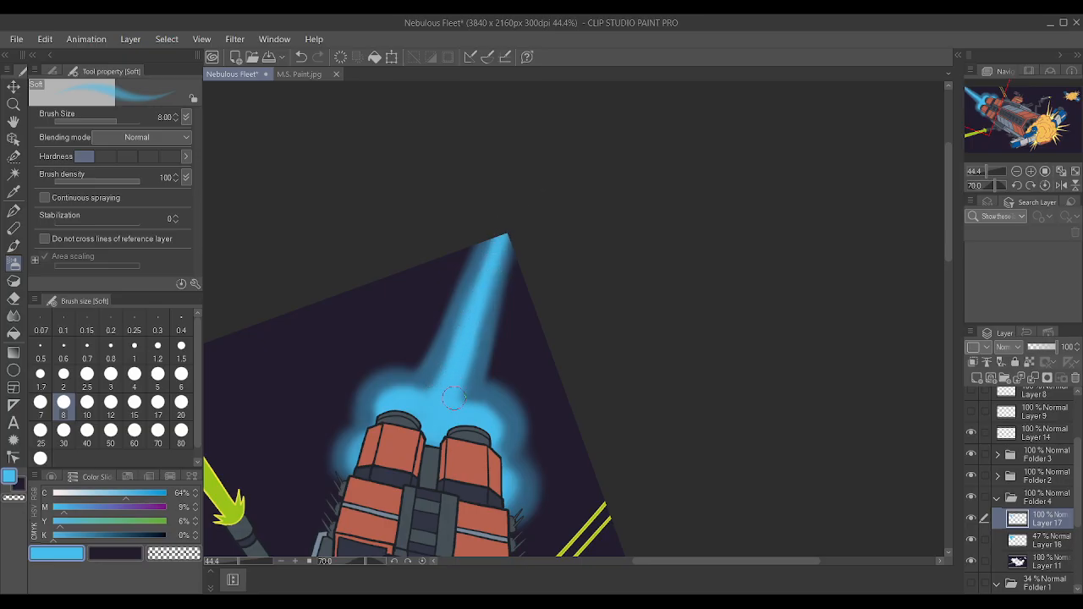
left_click_drag(461, 384, 507, 208)
left_click_drag(435, 388, 486, 244)
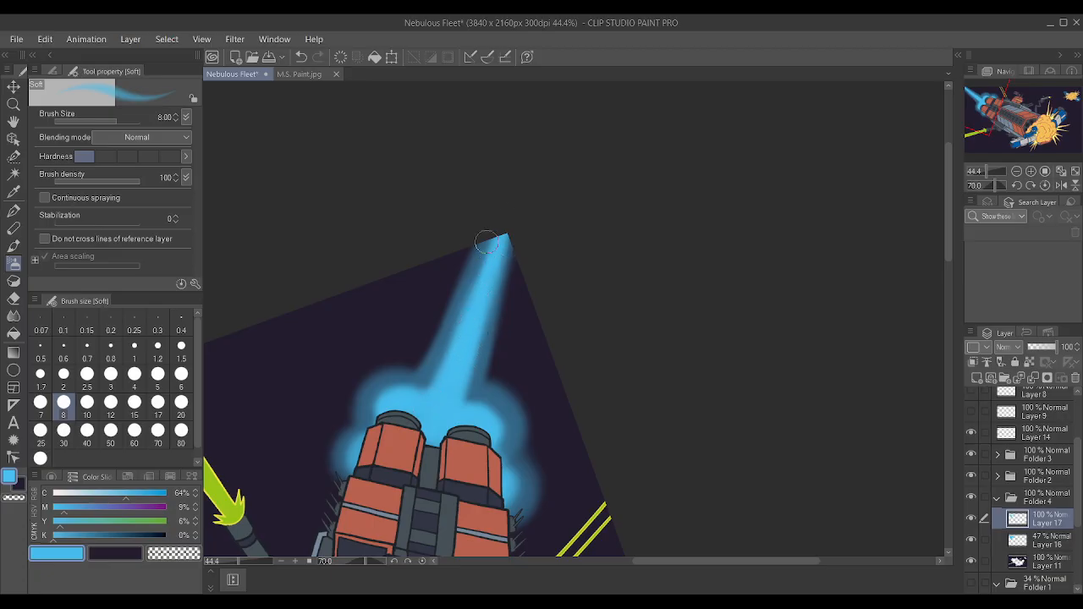
left_click_drag(484, 354, 515, 208)
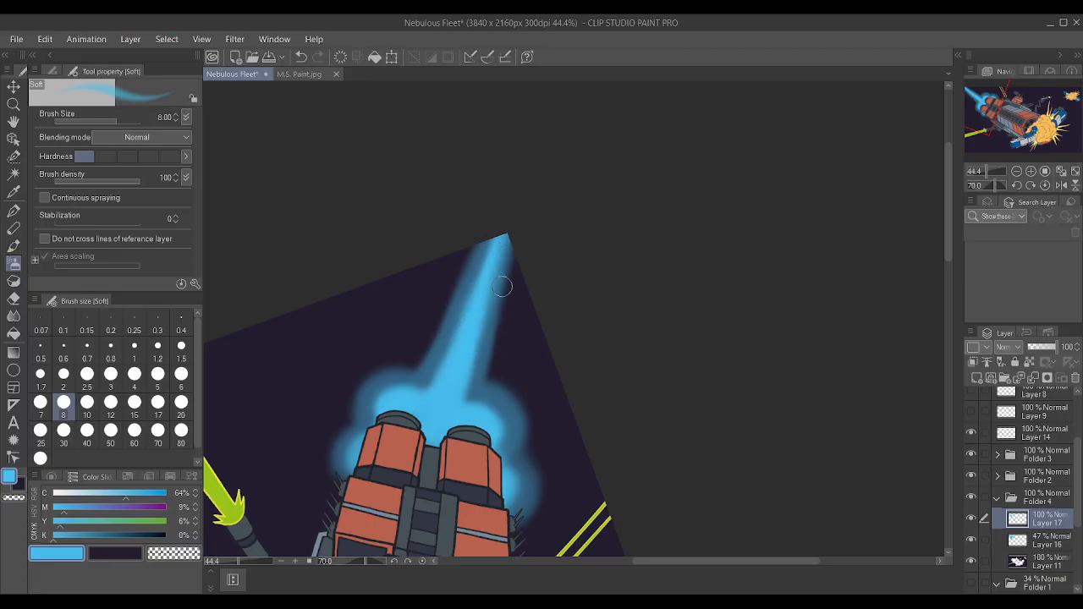
Examine the two-tone engine exhaust at several zoom levels and canvas rotations.
scroll(643, 287, "down", 1)
scroll(643, 287, "up", 1)
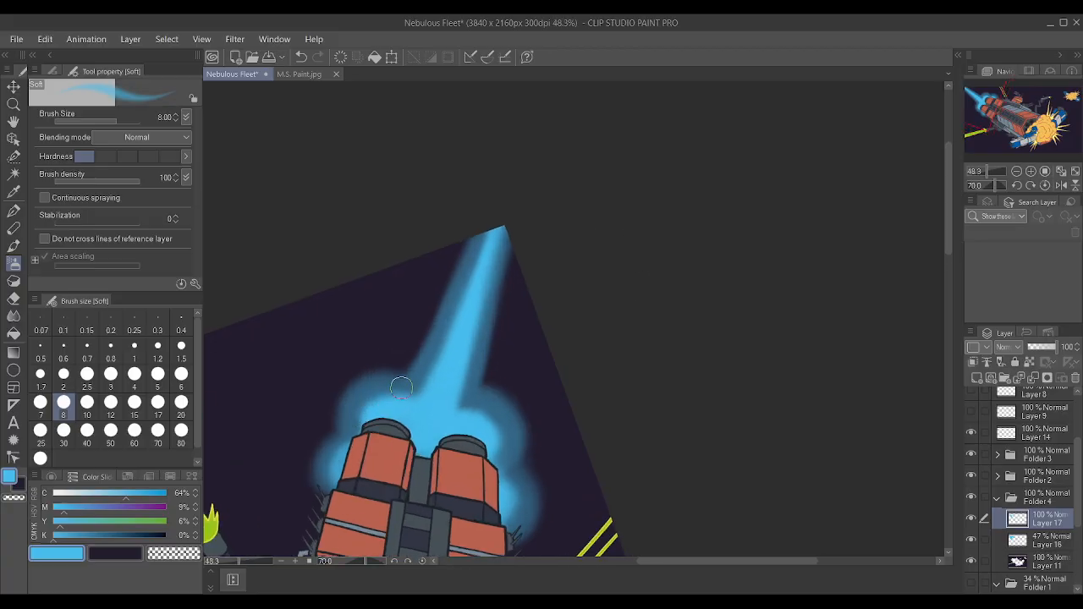
scroll(508, 372, "down", 4)
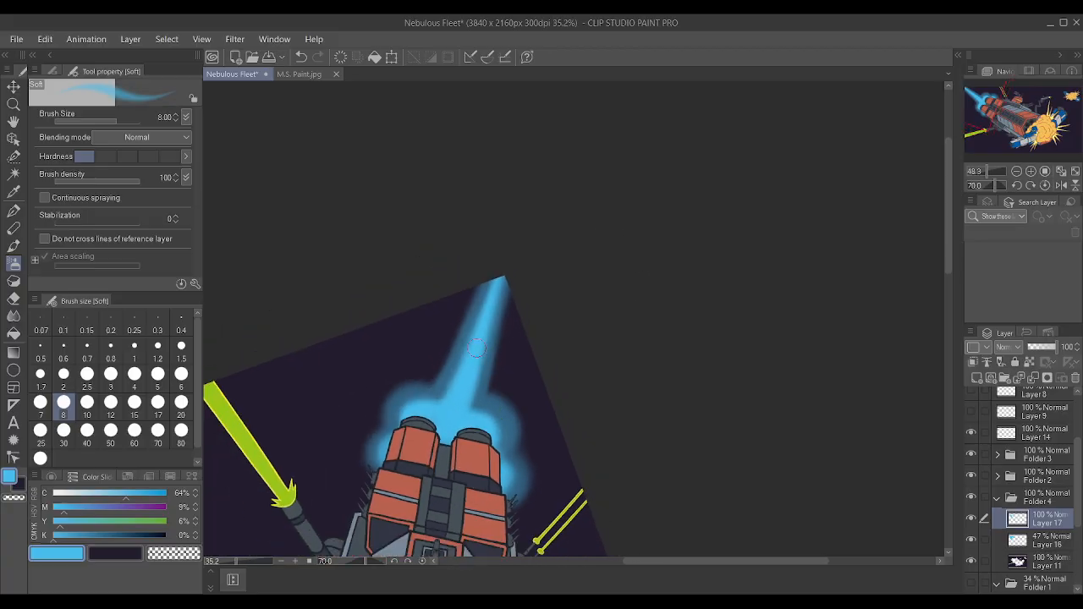
key("minus")
key("minus")
key("minus")
key("minus")
key("minus")
key("minus")
key("minus")
key("minus")
key("minus")
key("minus")
key("minus")
key("minus")
key("minus")
key("minus")
key("minus")
key("minus")
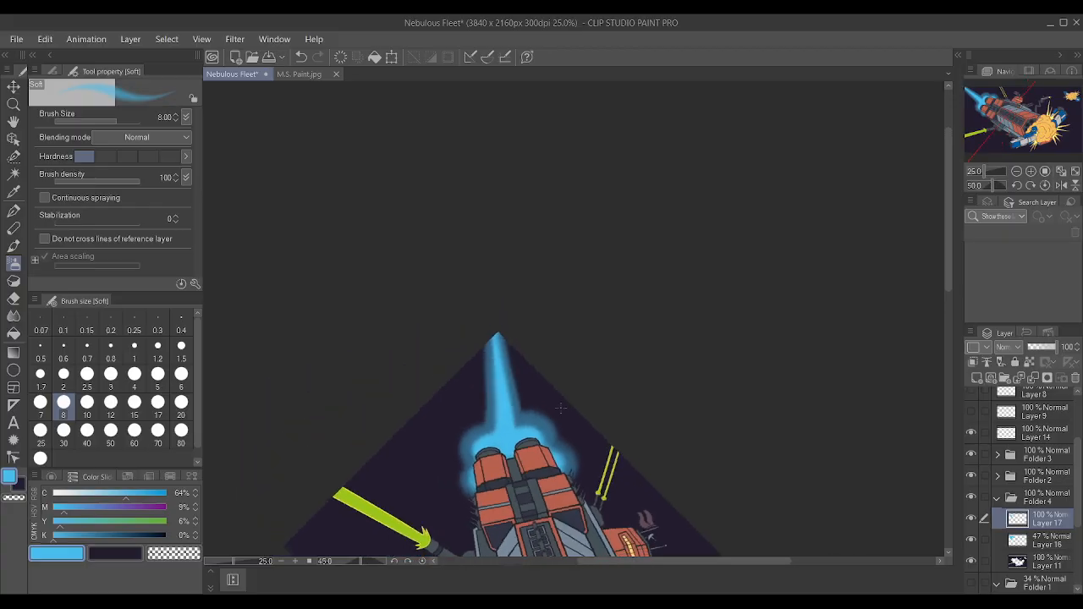
key("asciicircum")
key("asciicircum")
key("asciicircum")
key("asciicircum")
scroll(712, 447, "up", 4)
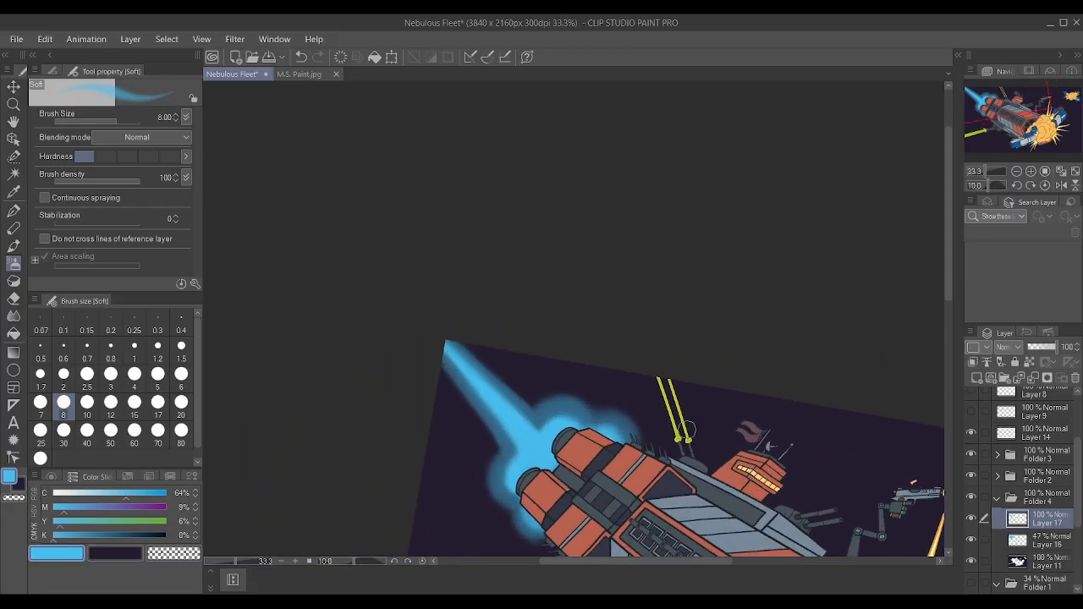
scroll(423, 333, "up", 3)
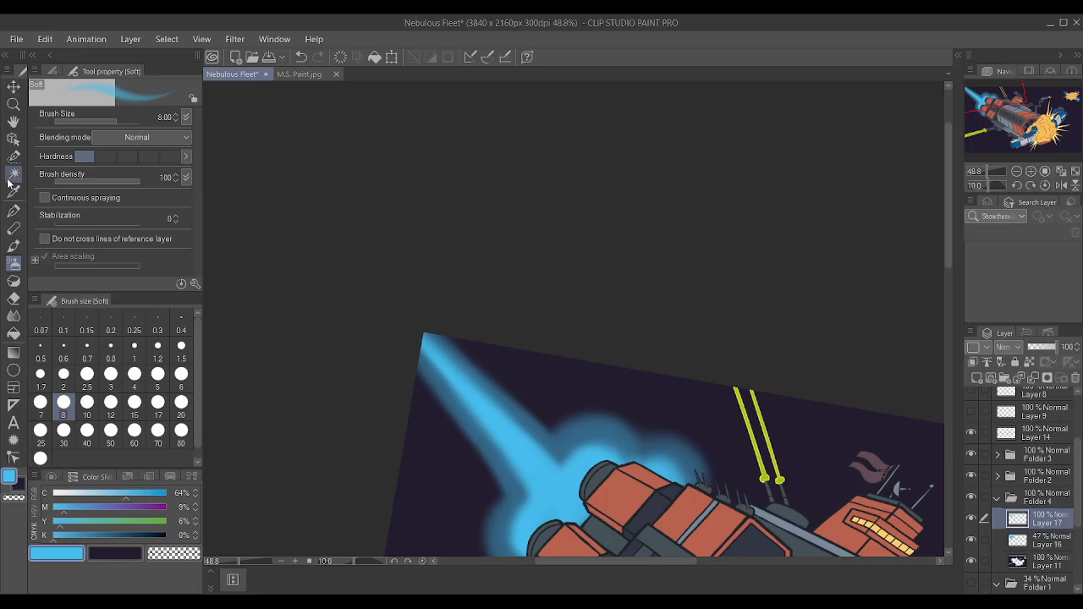
key("ctrl+t")
scroll(336, 156, "down", 5)
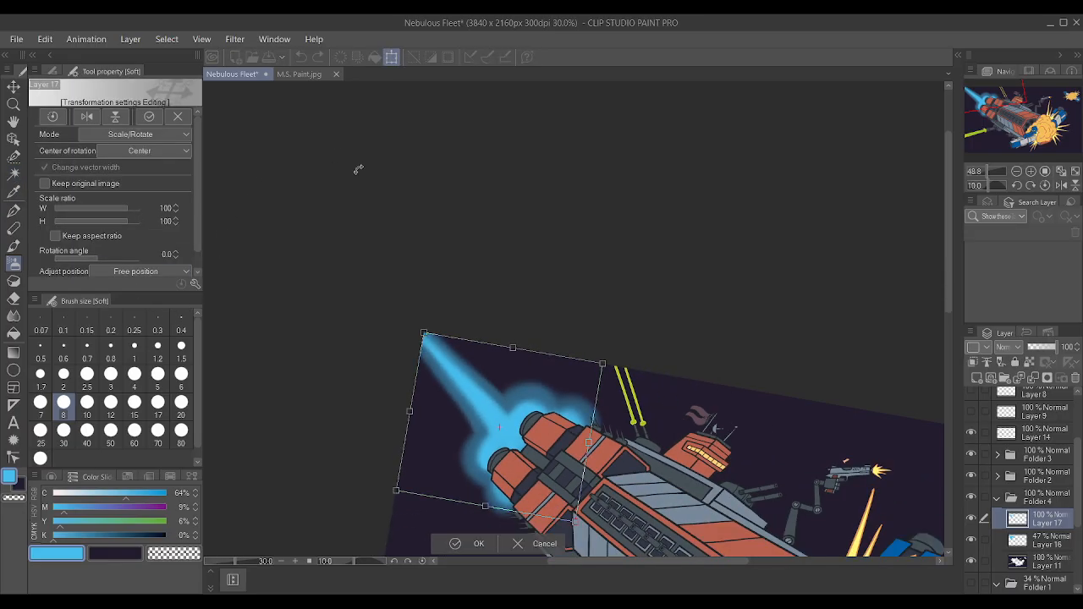
scroll(488, 343, "down", 2)
key("minus")
scroll(550, 418, "up", 6)
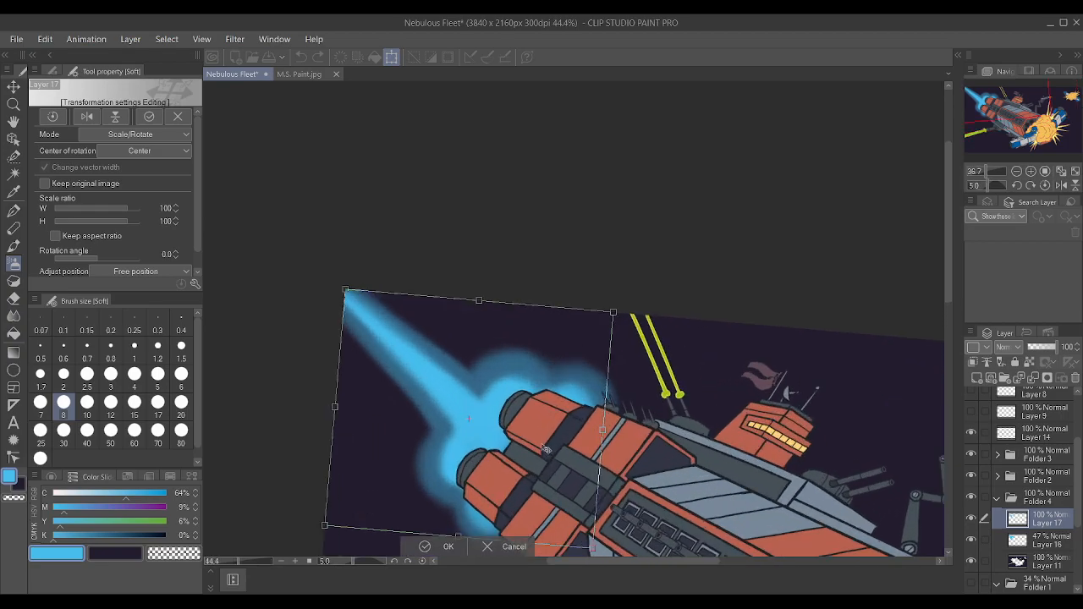
key("minus")
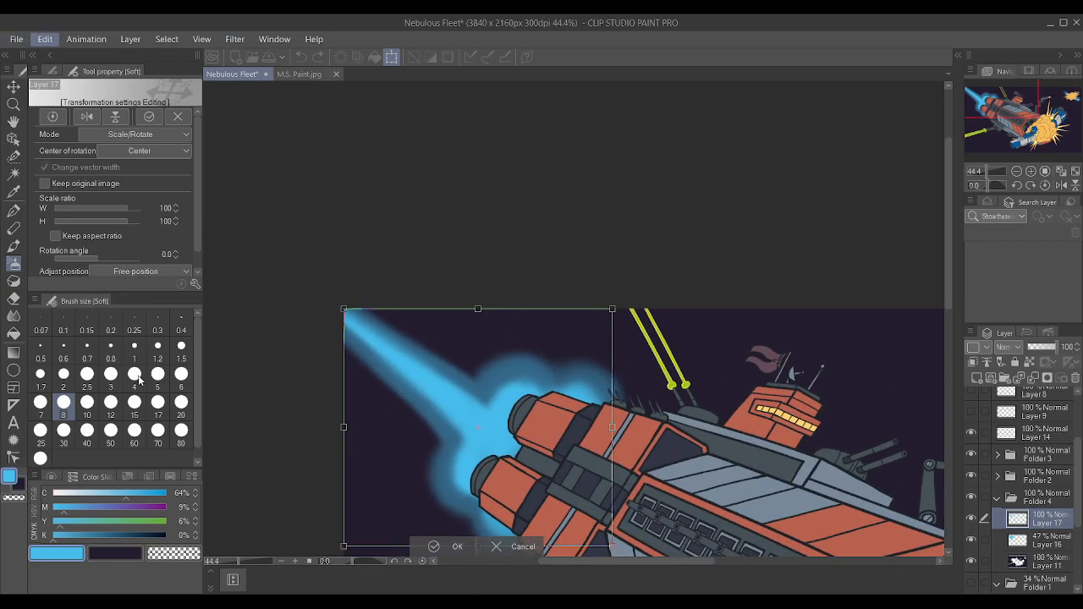
left_click(326, 453)
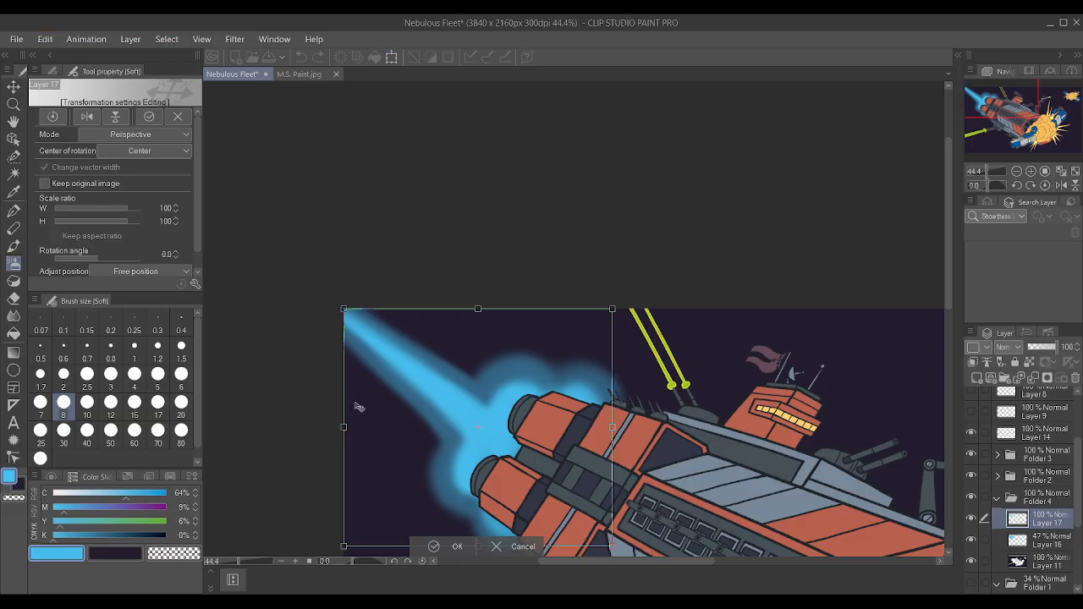
left_click_drag(344, 427, 348, 431)
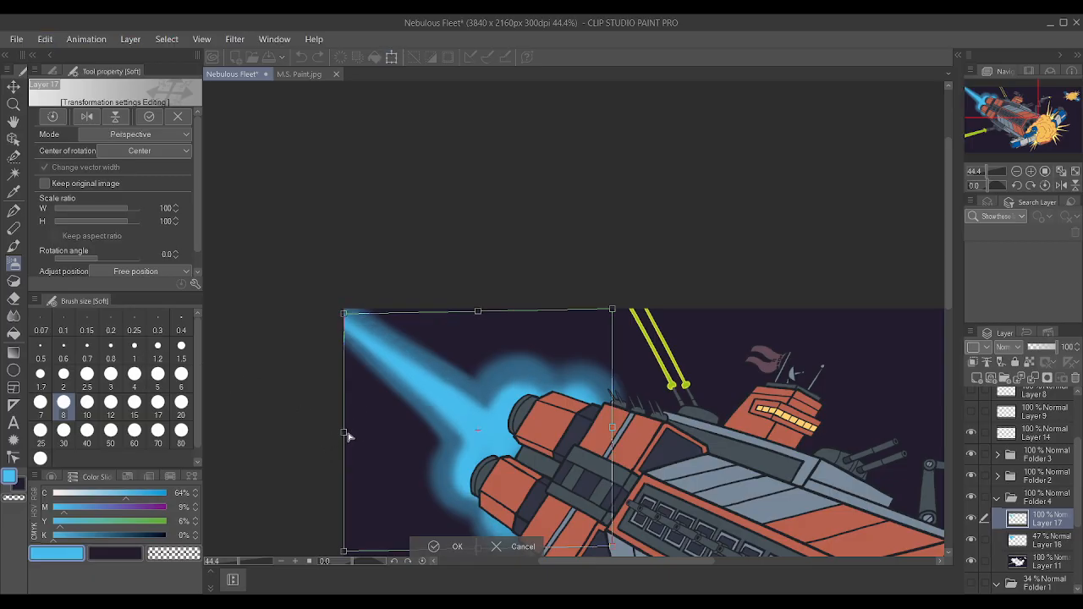
key("ctrl+z")
left_click(524, 546)
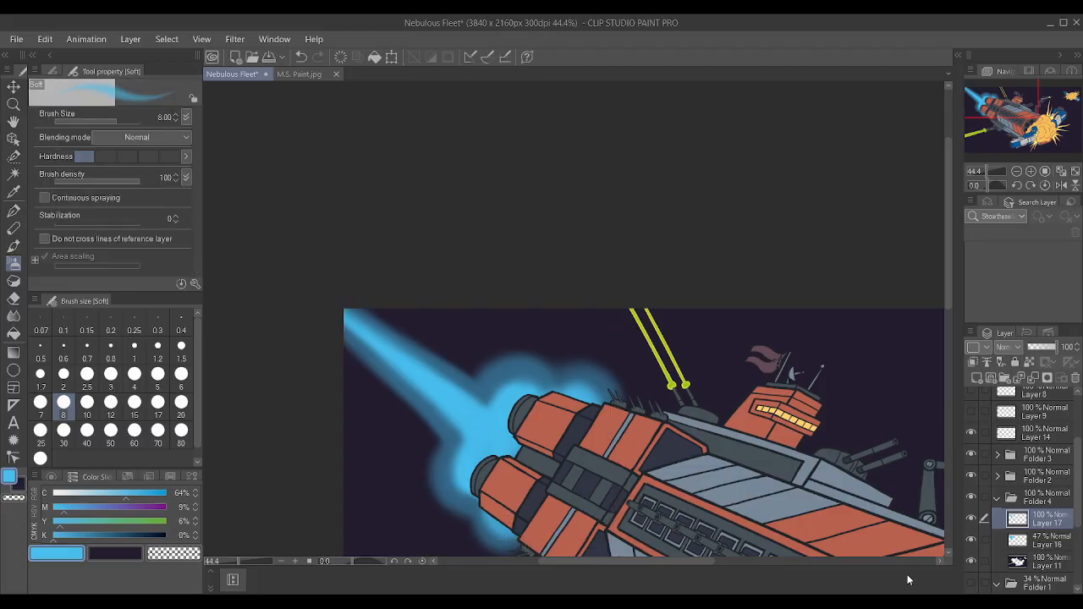
Select Layers 16 and 17 together and skew them so the trail's far end shifts slightly down from the canvas corner.
left_click(1035, 561, "shift")
left_click(1038, 547)
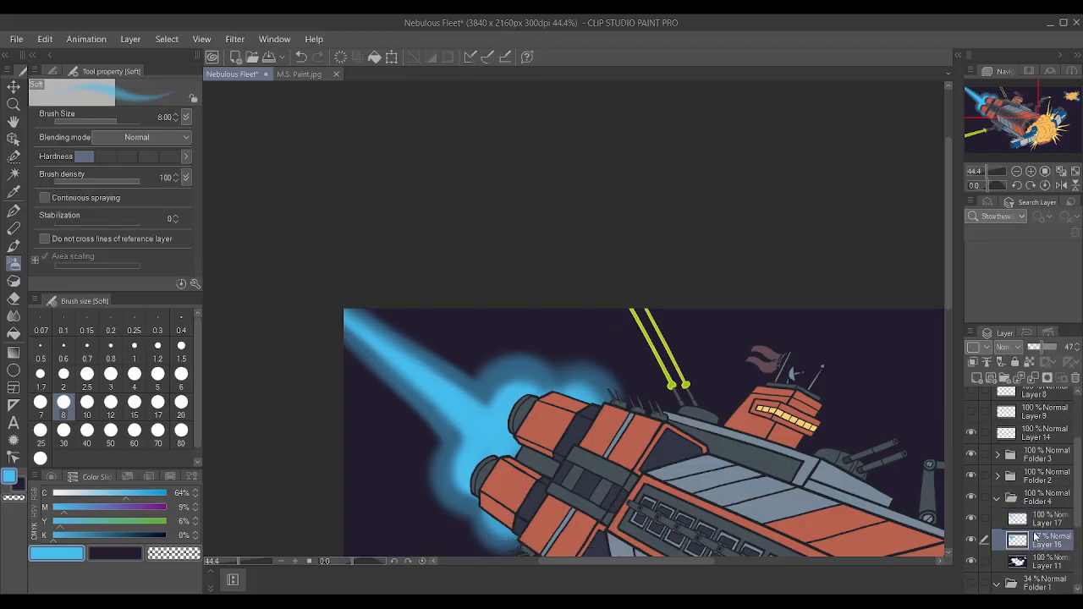
key("ctrl+t")
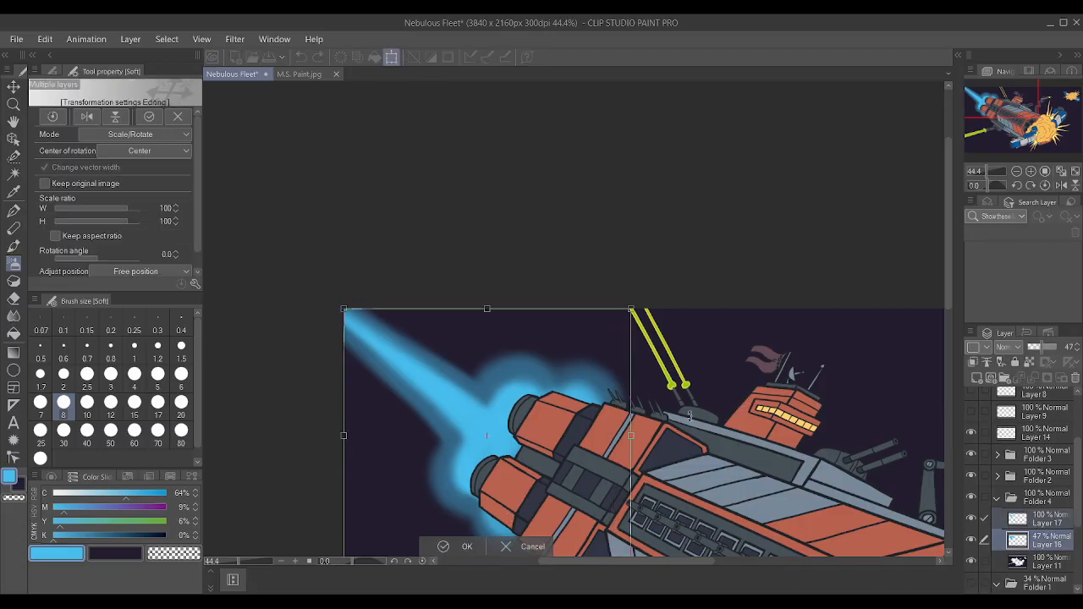
scroll(614, 371, "down", 2)
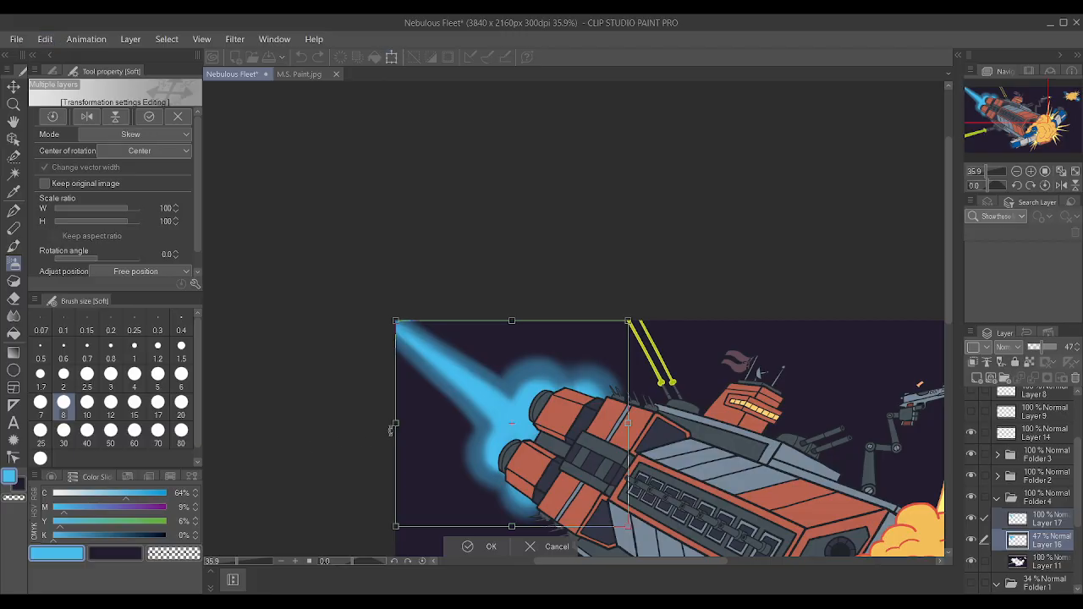
left_click_drag(398, 426, 401, 440)
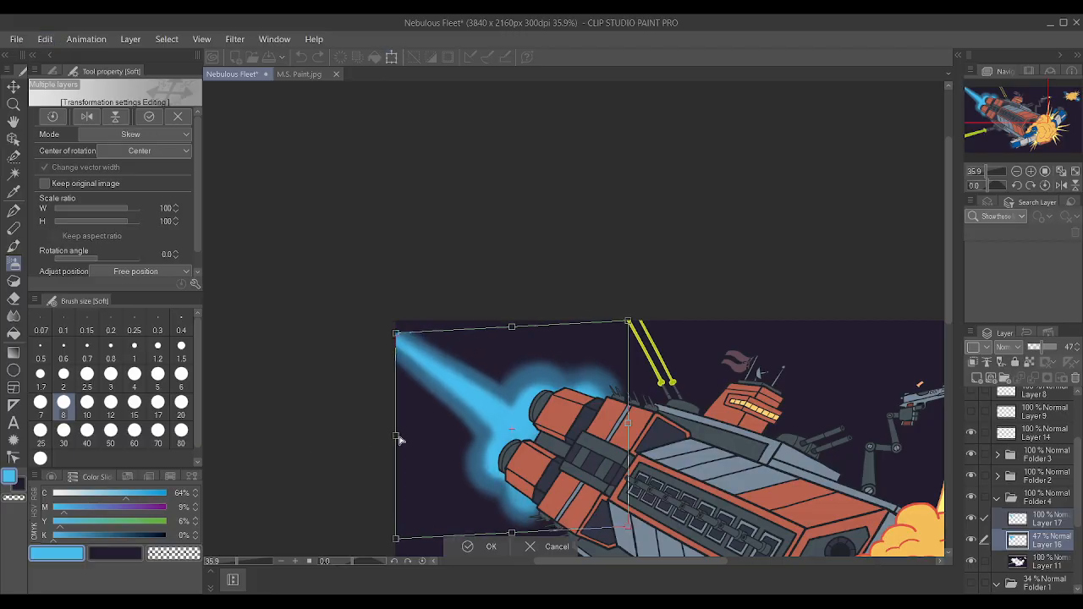
left_click(466, 547)
scroll(448, 310, "up", 2)
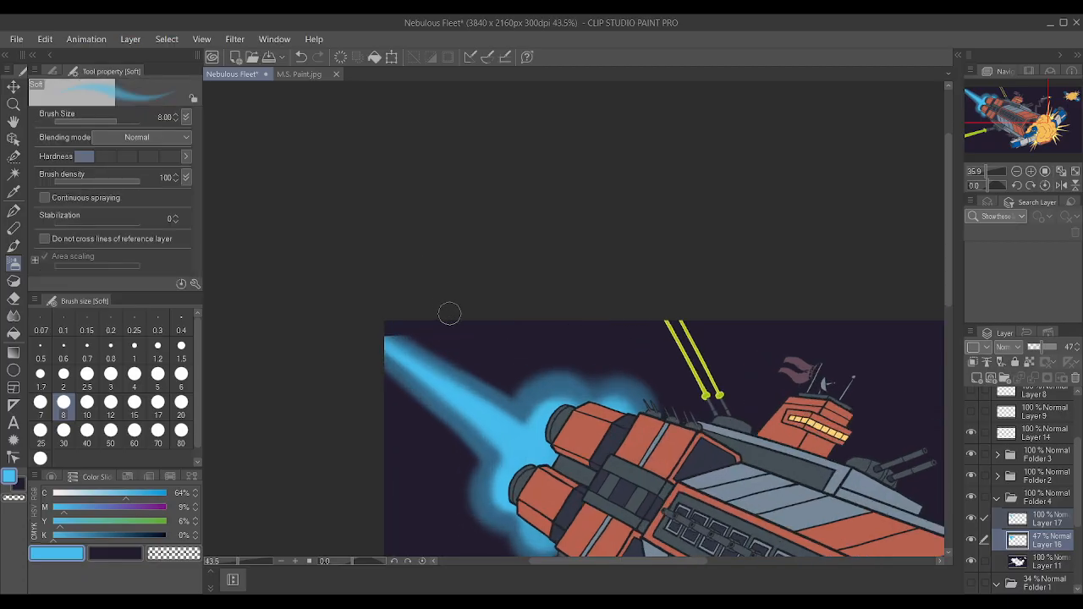
left_click_drag(477, 290, 431, 160)
scroll(652, 310, "up", 2)
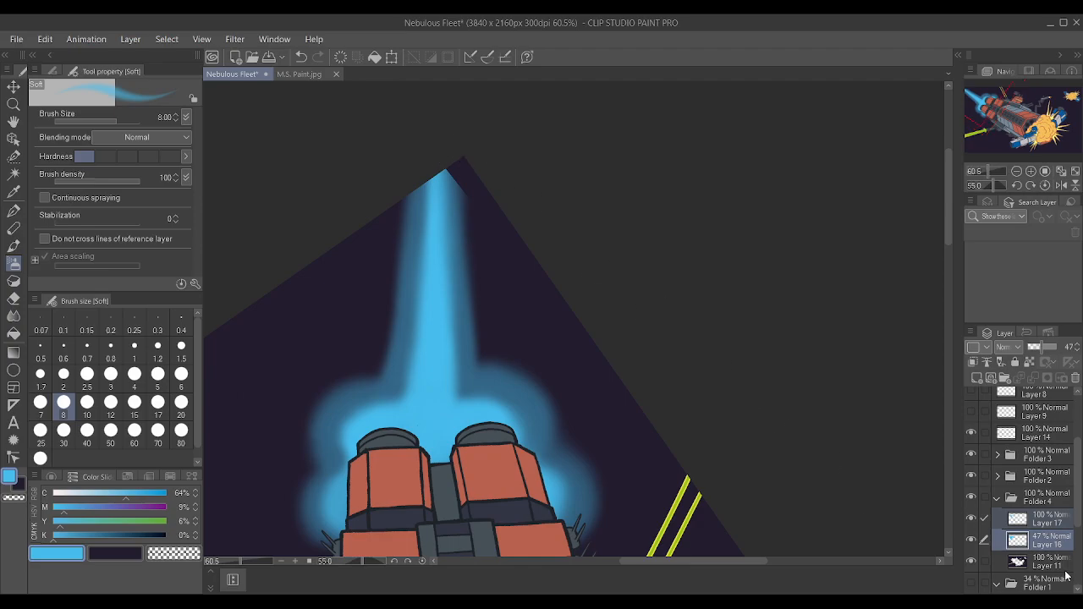
Extend the exhaust trail to the canvas corner with soft blue strokes, the outer glow on Layer 16 and the core on Layer 17.
scroll(606, 323, "up", 1)
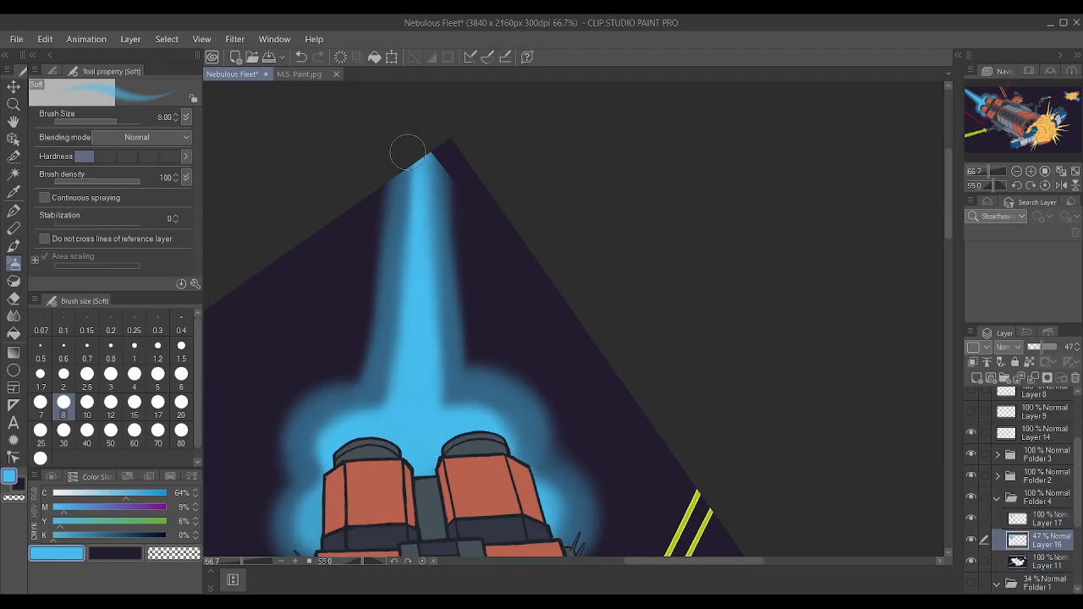
mouse_move(440, 188)
left_mouse_down()
mouse_move(436, 160)
mouse_move(435, 182)
mouse_move(438, 138)
mouse_move(432, 187)
mouse_move(430, 109)
left_mouse_up()
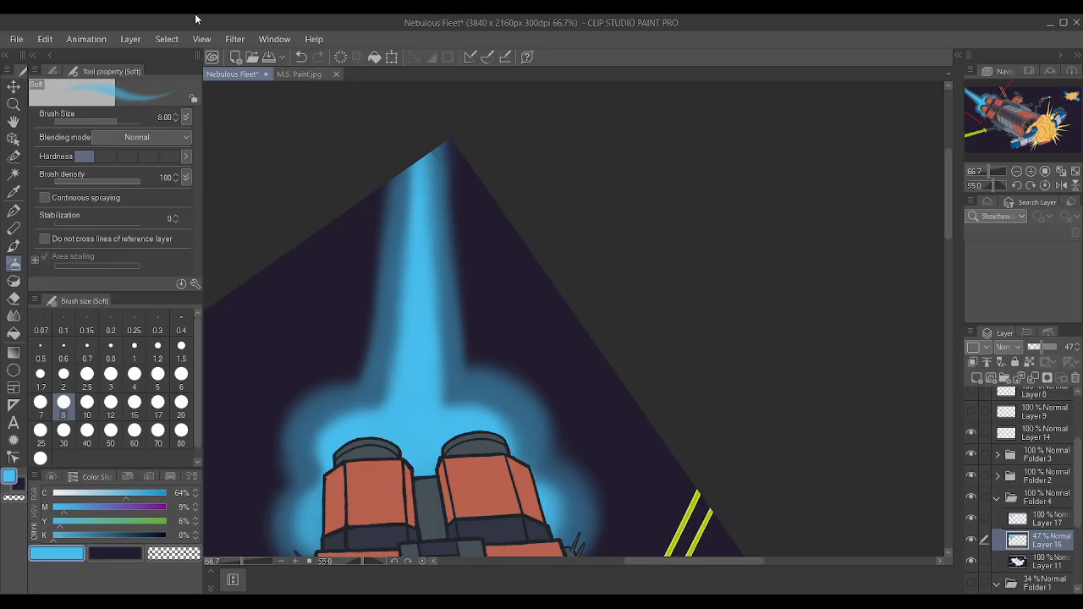
left_click(1047, 522)
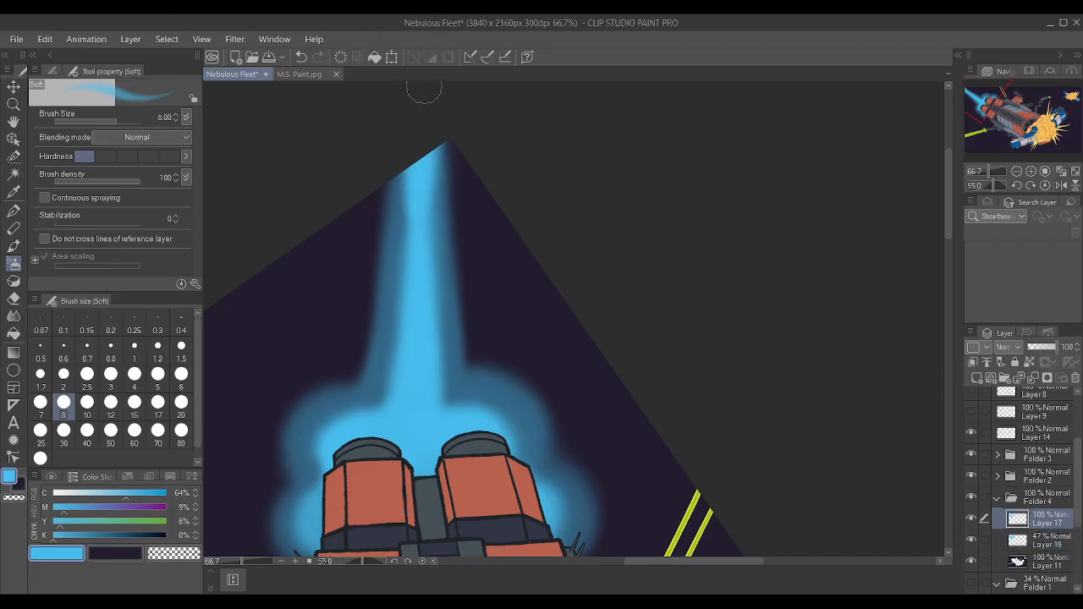
scroll(425, 89, "down", 2)
scroll(534, 218, "up", 1)
Add a layer above Layer 17 and paint a near-white glow around the engine nozzles with cyan at 0%, brush size 8.
left_click(978, 378)
left_click_drag(121, 489, 94, 491)
scroll(369, 337, "up", 1)
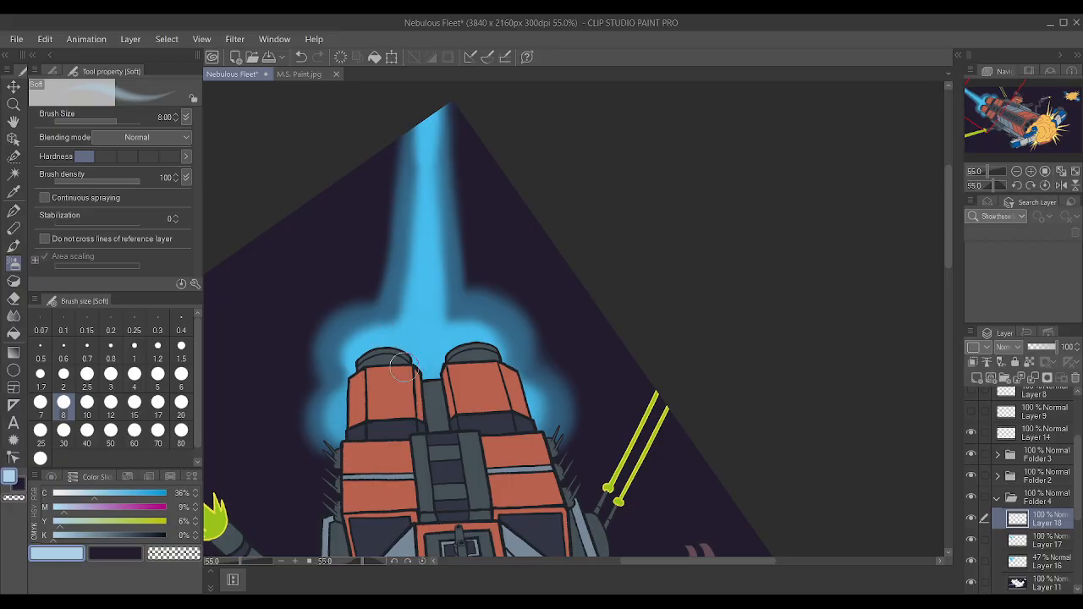
mouse_move(370, 355)
left_mouse_down()
mouse_move(400, 348)
mouse_move(368, 357)
mouse_move(397, 359)
mouse_move(347, 345)
left_mouse_up()
left_click_drag(62, 489, 51, 492)
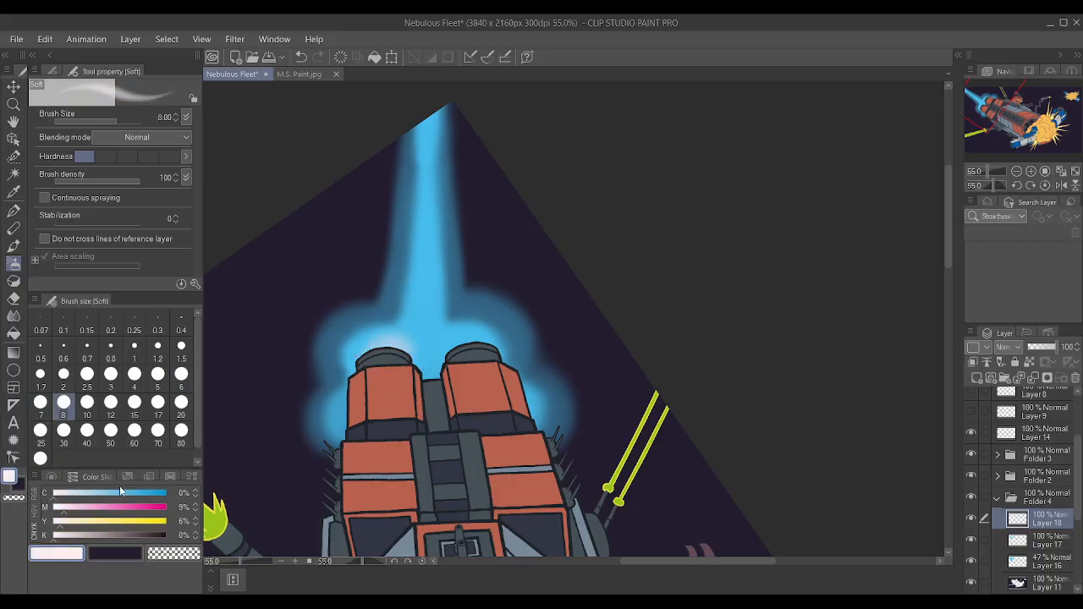
mouse_move(364, 360)
left_mouse_down()
mouse_move(409, 360)
mouse_move(407, 345)
mouse_move(383, 347)
mouse_move(445, 343)
mouse_move(470, 345)
mouse_move(450, 361)
mouse_move(482, 359)
mouse_move(459, 366)
mouse_move(445, 169)
left_mouse_up()
Paint thin near-white streaks along both sides of the exhaust trail's core with the soft brush at size 5.
left_click(157, 374)
left_click_drag(438, 307, 438, 135)
left_click_drag(399, 318, 418, 182)
left_click_drag(407, 264, 430, 112)
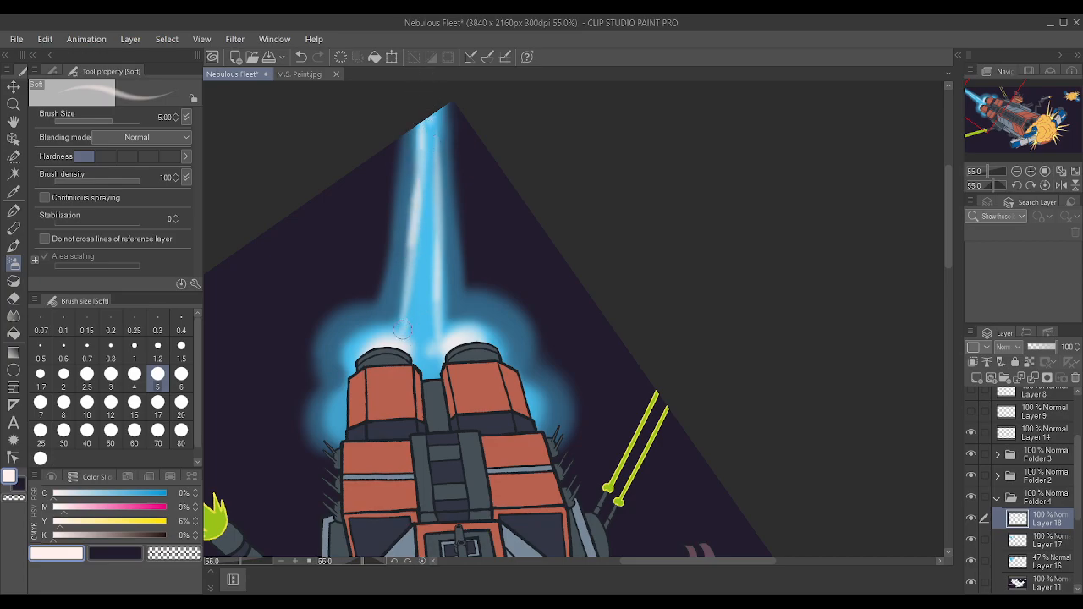
Build up the near-white glow around both engine nozzles and along the trail, using soft brush sizes 6 and 10.
key("bracketright")
key("bracketleft")
key("bracketleft")
key("bracketleft")
key("bracketright")
key("bracketright")
key("bracketright")
left_click_drag(370, 346, 401, 351)
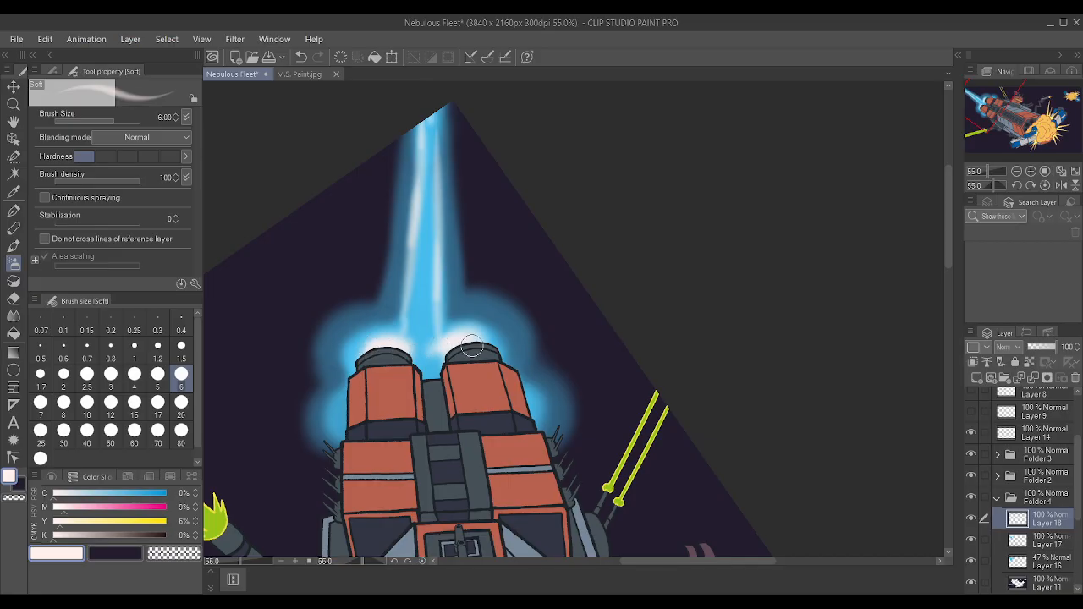
key("bracketright")
key("bracketright")
key("bracketright")
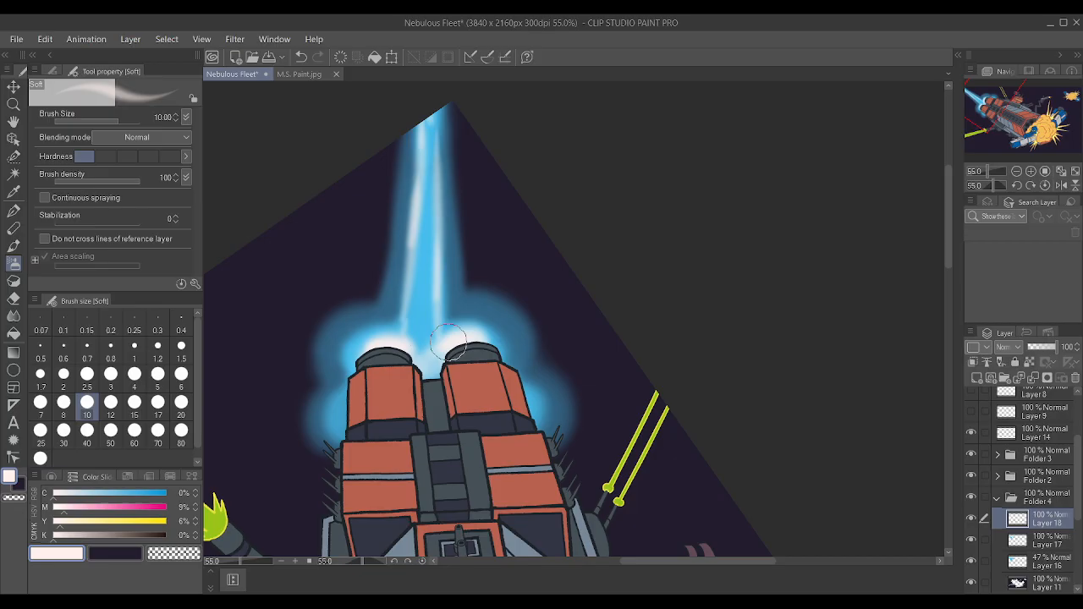
Lower the opacity of the near-white highlight layer, Layer 18, to 71%.
left_click_drag(1043, 351, 1054, 350)
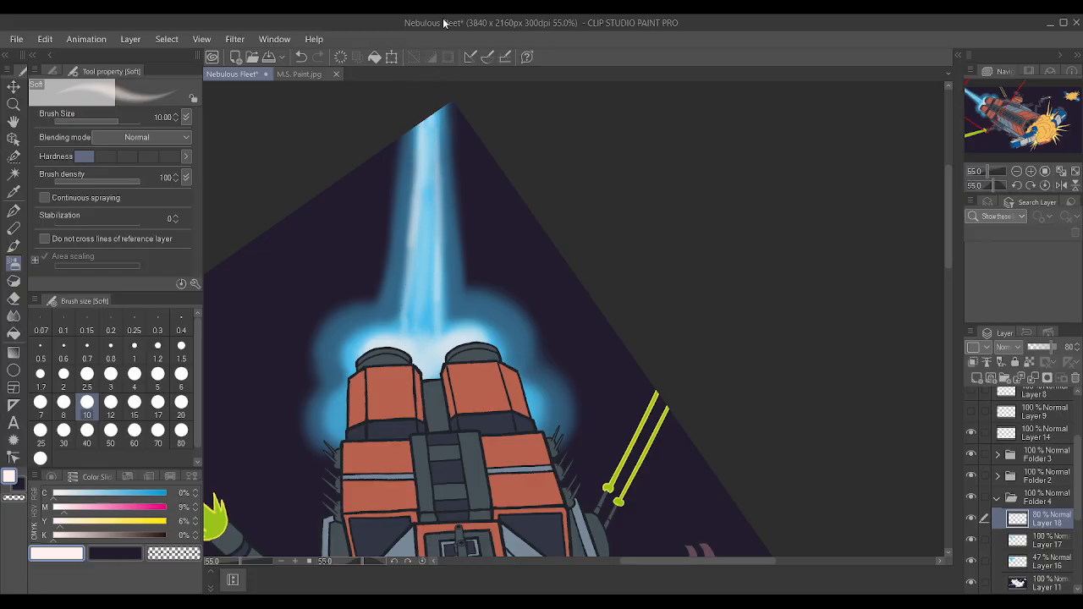
scroll(508, 114, "down", 2)
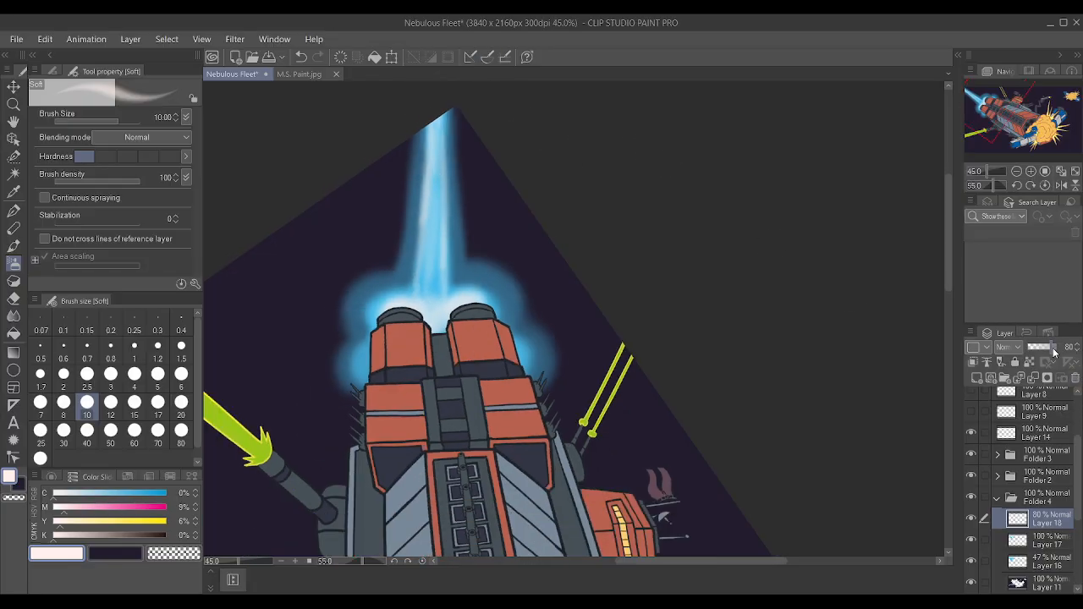
scroll(507, 127, "down", 5)
left_click_drag(668, 254, 366, 235)
scroll(493, 295, "up", 3)
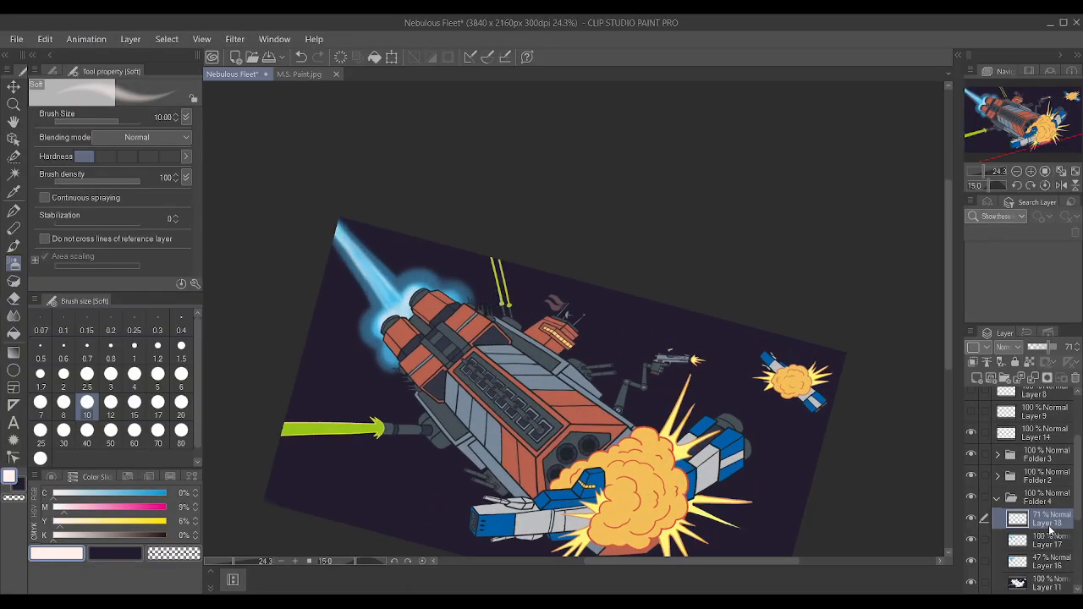
Group Layers 16, 17 and 18 into one folder inside Folder 4 and collapse it.
left_click(1038, 499)
left_click(974, 497)
left_click(974, 497)
left_click(1023, 519)
left_click(1040, 567, "shift")
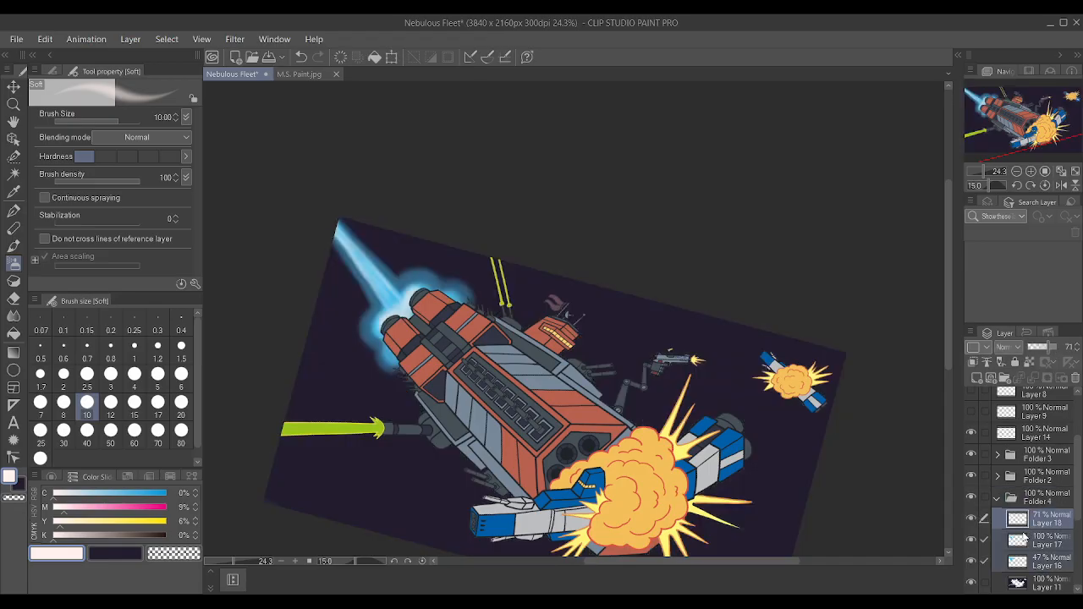
key("ctrl+g")
left_click(1006, 521)
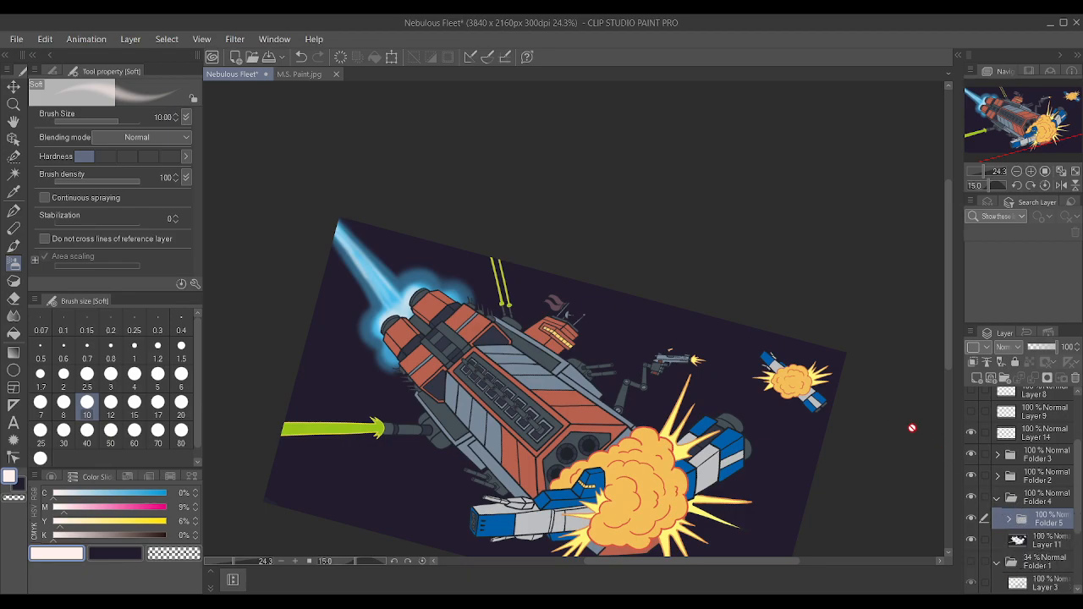
Reset the canvas rotation to 0 degrees and save the illustration.
key("minus")
key("minus")
key("minus")
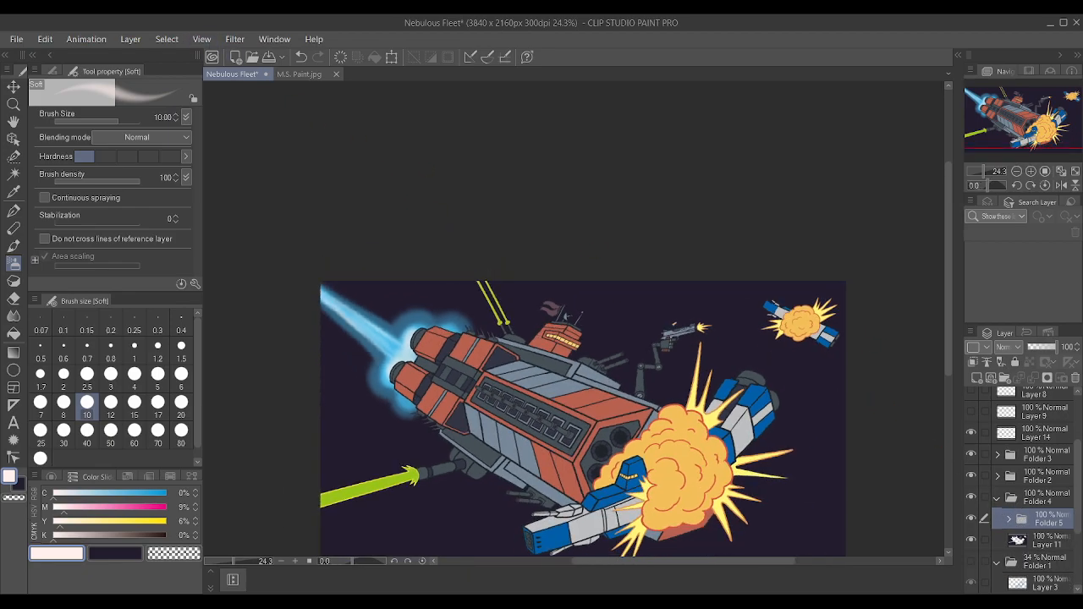
scroll(474, 245, "down", 2)
scroll(515, 474, "up", 5)
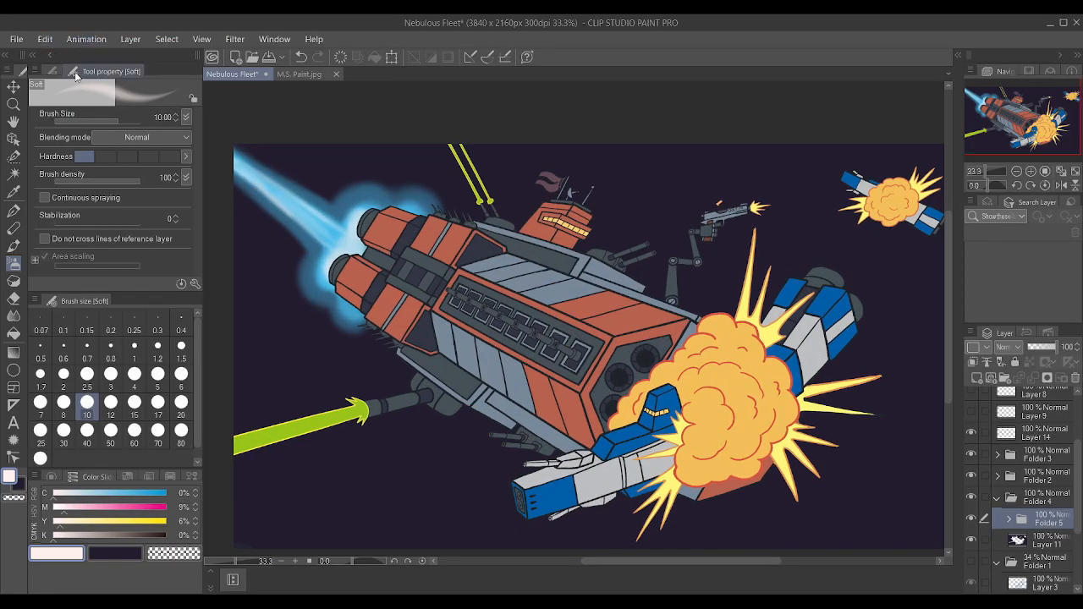
scroll(469, 281, "down", 1)
key("ctrl+s")
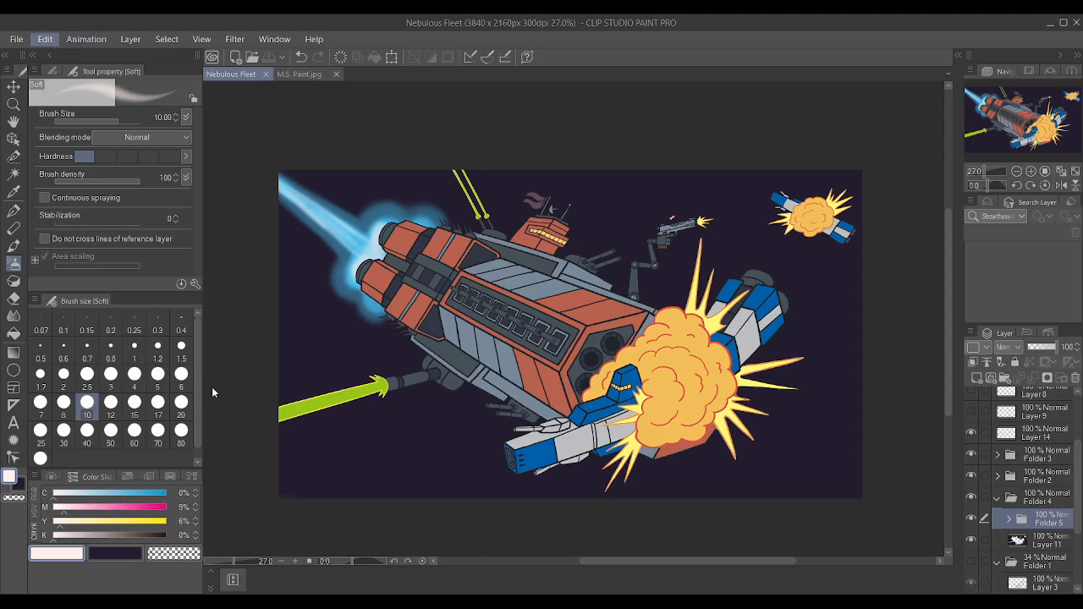
Skew the exhaust folder with a Perspective transform so the trail's outer end shifts slightly down from the canvas corner.
key("ctrl+t")
left_click_drag(280, 252, 279, 258)
left_click_drag(348, 262, 342, 253)
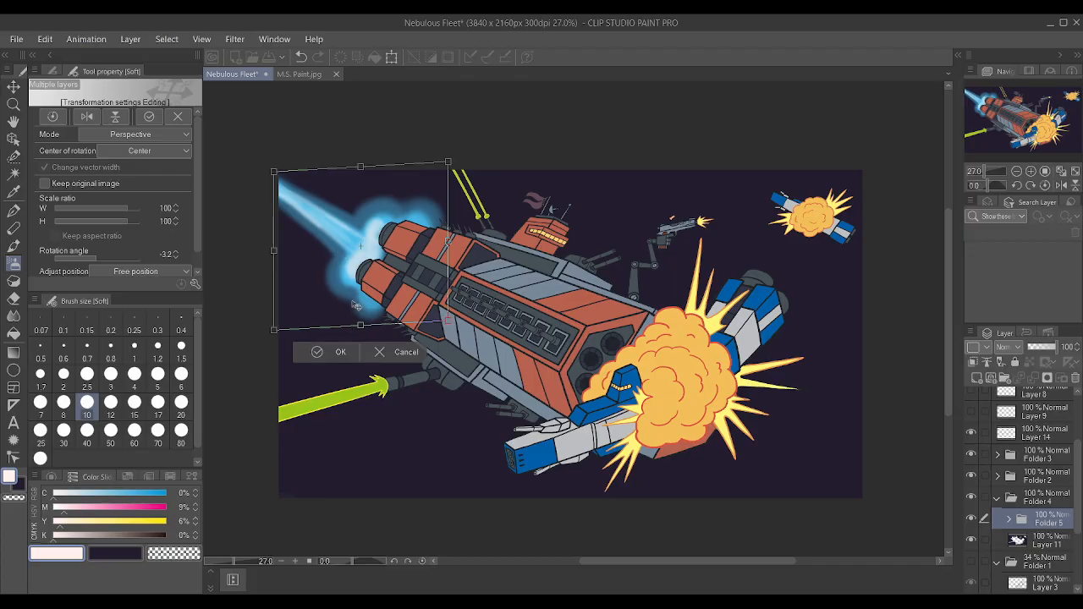
left_click(340, 352)
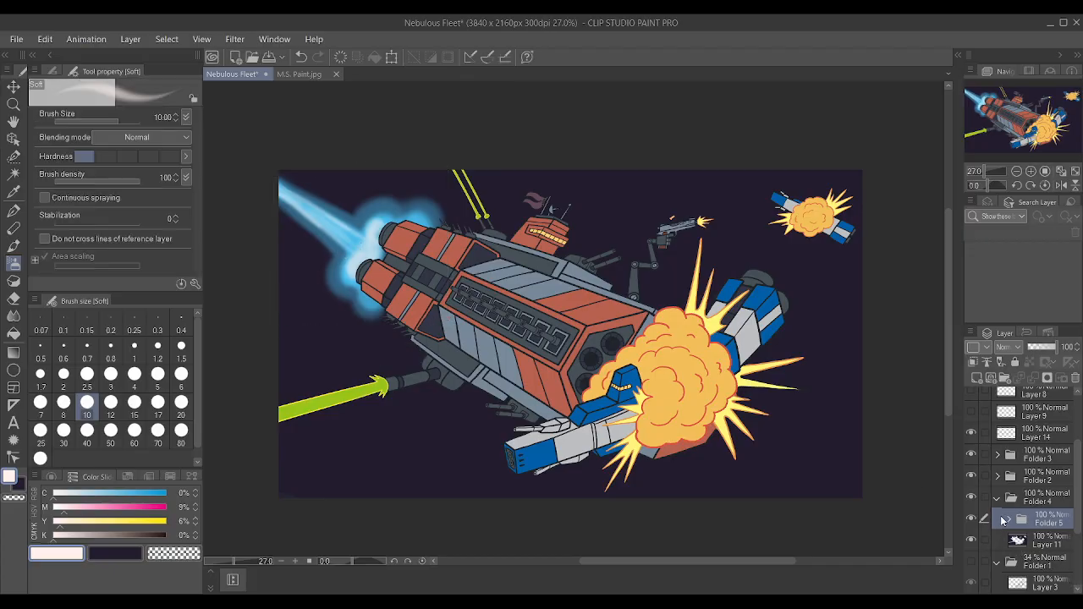
Expand the exhaust folder and paint near-white glow on Layer 17 between and around the two engine nozzles at brush size 10.
left_click(1007, 520)
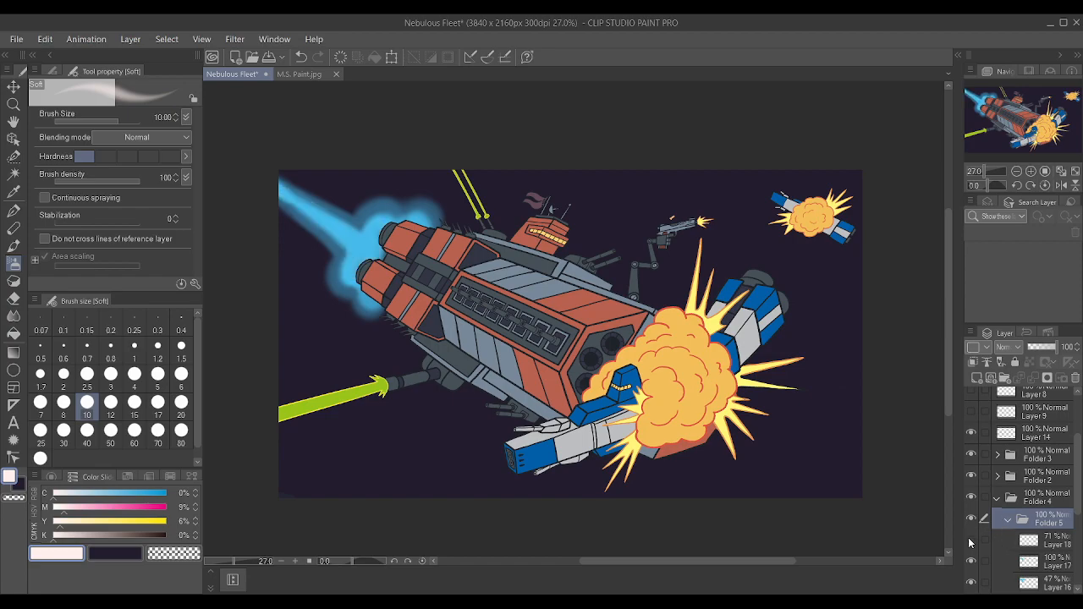
left_click(1041, 561)
scroll(559, 335, "up", 1)
scroll(554, 339, "up", 2)
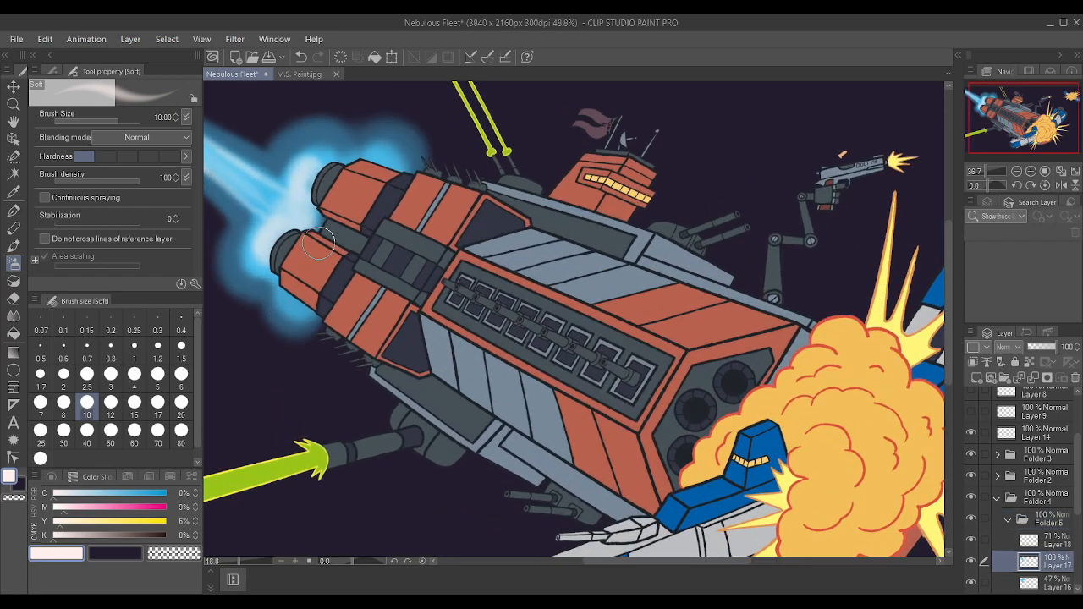
mouse_move(276, 233)
left_mouse_down()
mouse_move(330, 207)
mouse_move(288, 219)
mouse_move(270, 247)
mouse_move(284, 219)
mouse_move(291, 225)
mouse_move(298, 183)
left_mouse_up()
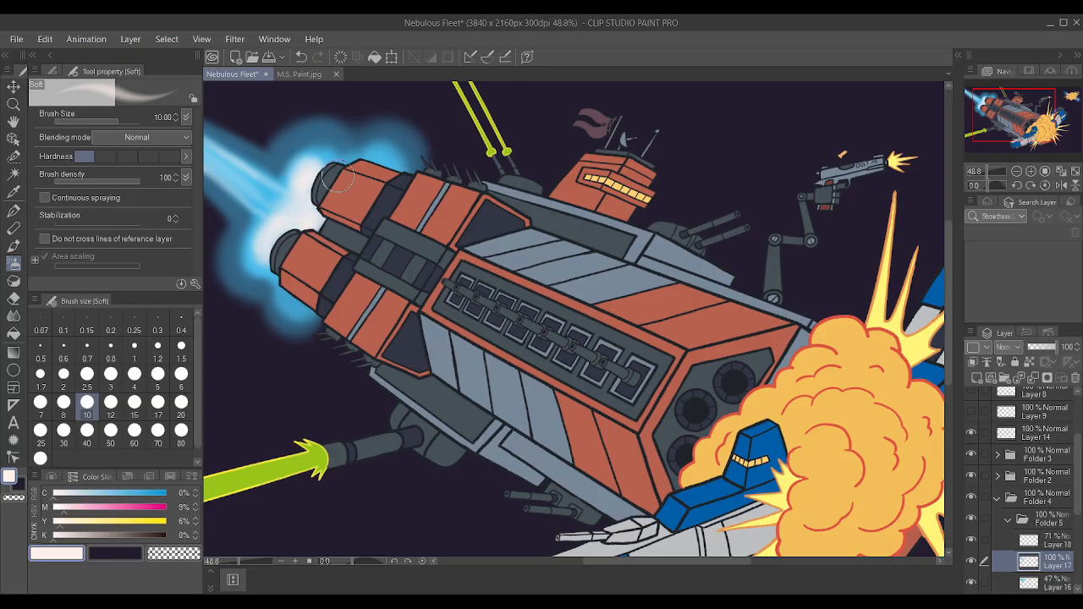
scroll(333, 123, "down", 2)
scroll(416, 136, "up", 1)
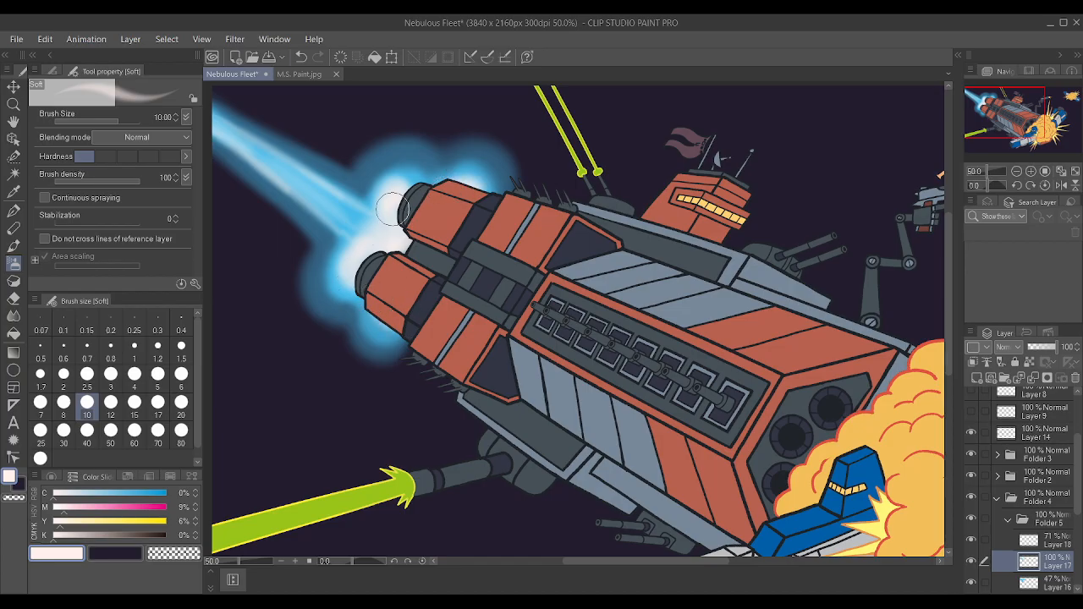
Set Layer 17's opacity to 84% and undo the latest glow stroke beside the upper engine nozzle.
left_click_drag(1054, 352, 1051, 352)
left_click_drag(382, 184, 405, 173)
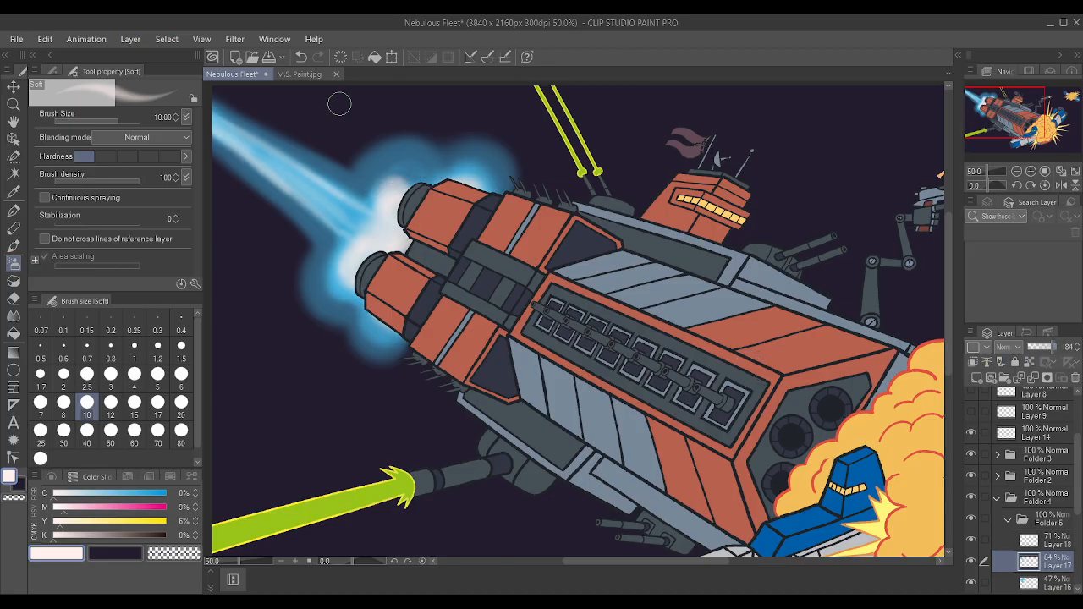
key("ctrl+z")
Toggle Layer 18's visibility to compare its effect, and touch up the near-white glow beside the upper engine nozzle on it.
left_click(1057, 539)
left_click(971, 540)
left_click(972, 540)
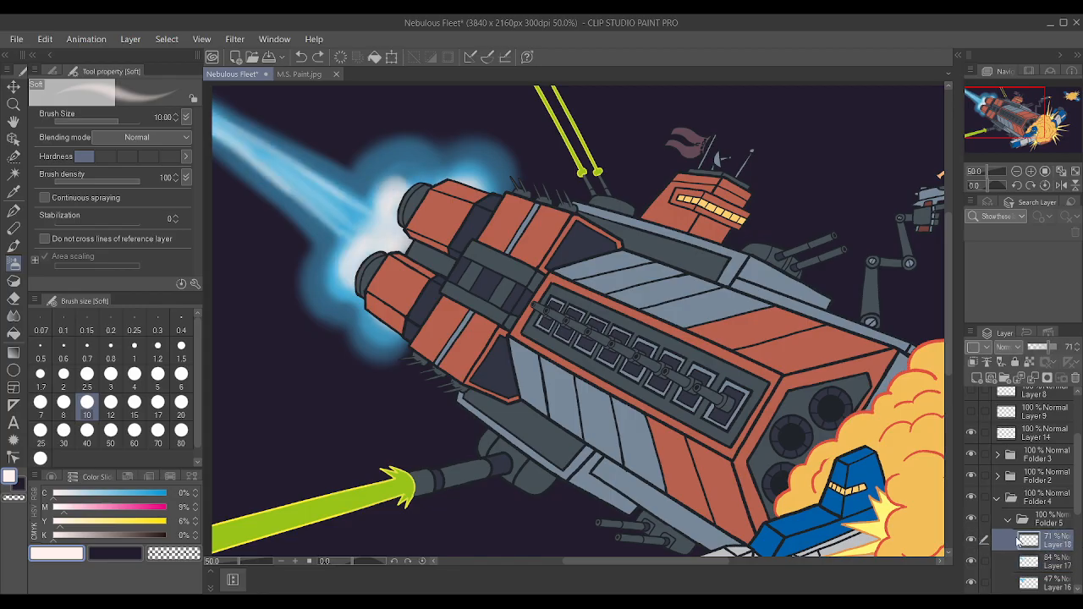
left_click_drag(375, 189, 391, 181)
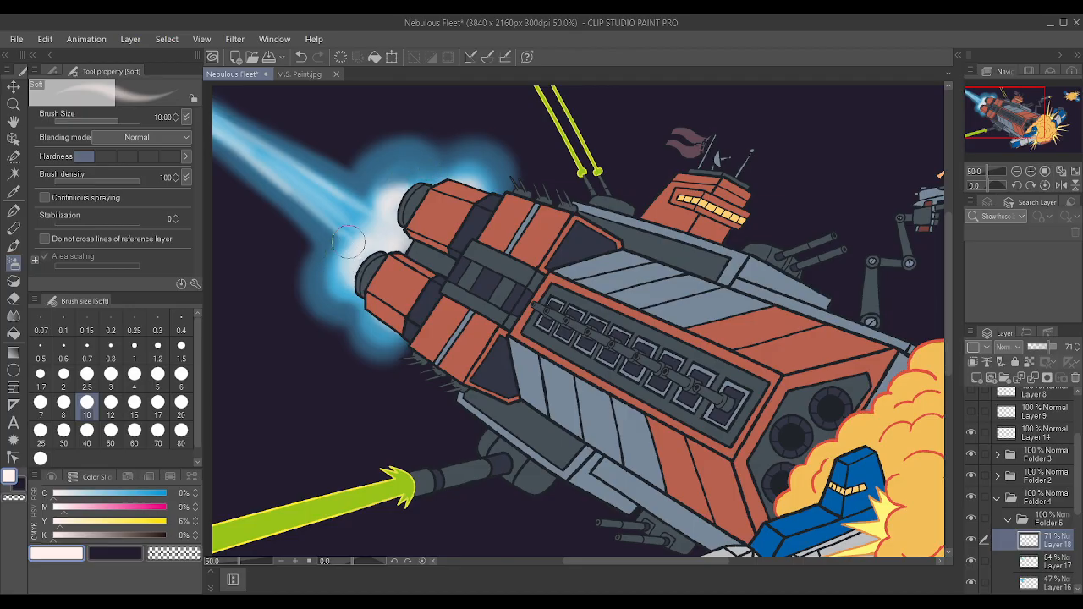
scroll(353, 220, "down", 2)
scroll(353, 219, "down", 1)
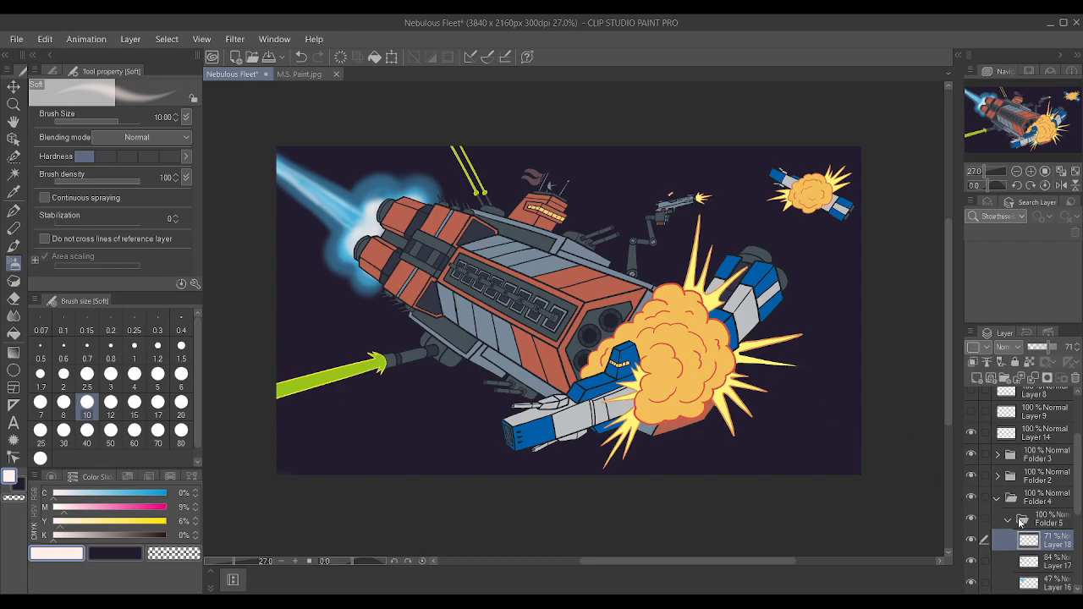
Transform the whole exhaust folder in Perspective mode again, adjusting the tilt of the trail relative to the engines.
left_click(1019, 521)
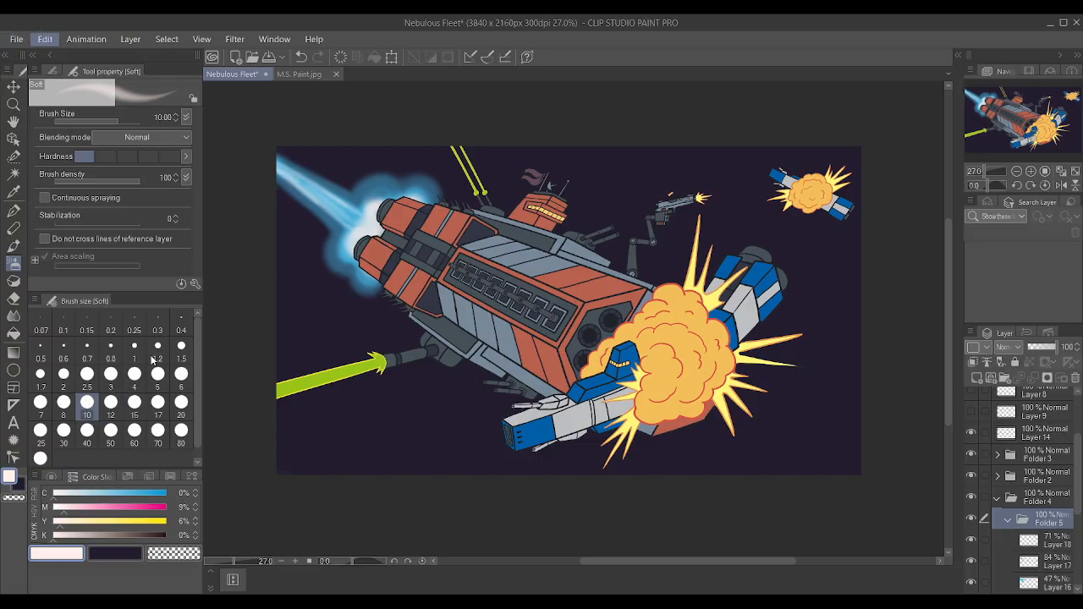
left_click(273, 437)
left_click_drag(271, 302, 279, 282)
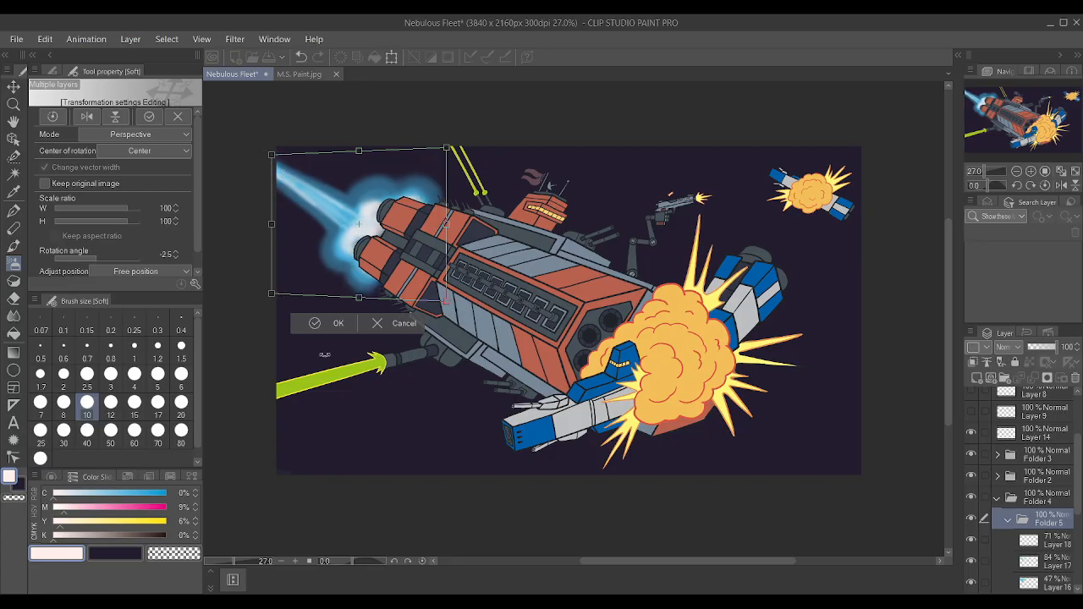
left_click(329, 323)
scroll(533, 295, "up", 1)
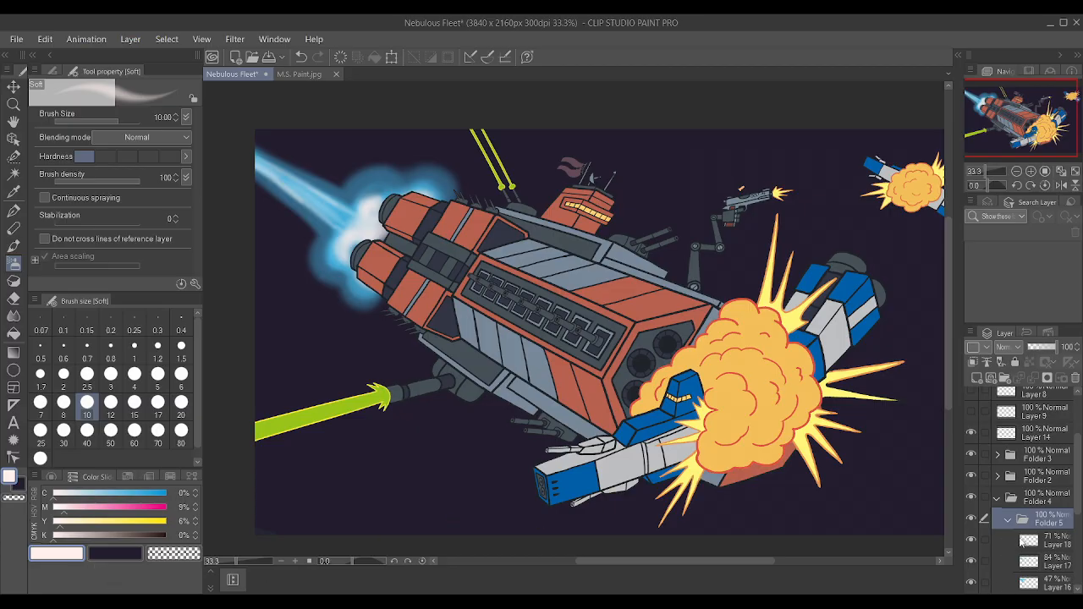
Check Layer 18 by hiding and showing it, and brush more near-white glow over the gap between the engine nozzles.
left_click(972, 539)
left_click(972, 539)
left_click(1043, 542)
scroll(267, 227, "up", 2)
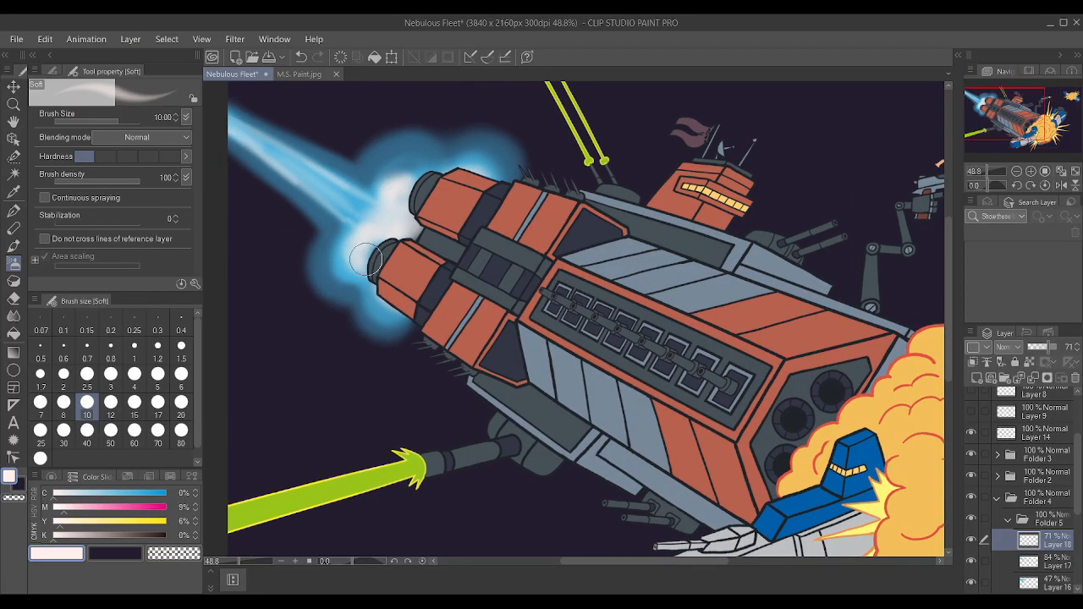
mouse_move(410, 205)
left_mouse_down()
mouse_move(422, 187)
mouse_move(415, 230)
mouse_move(392, 189)
left_mouse_up()
scroll(389, 103, "down", 3)
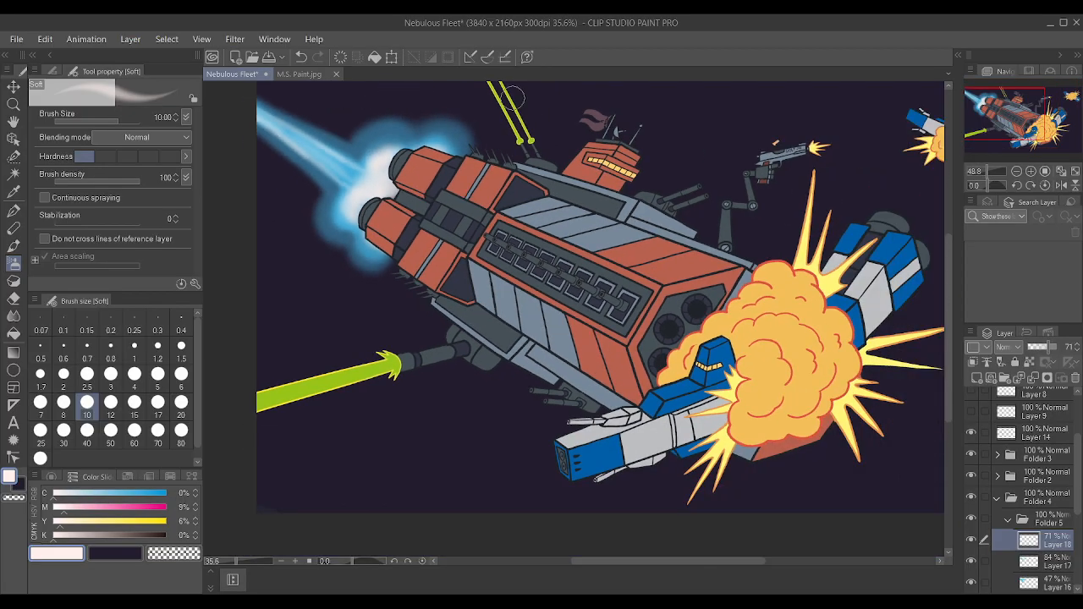
Save the illustration with the reworked engine exhaust.
scroll(614, 182, "down", 4)
scroll(724, 129, "up", 3)
key("shift+6")
key("minus")
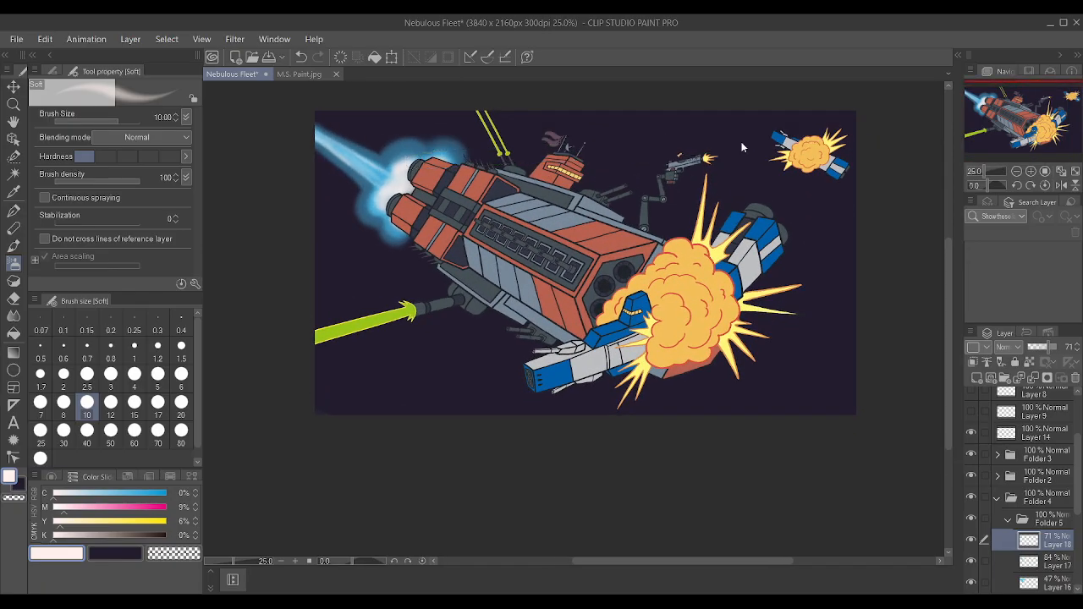
key("ctrl+s")
Examine the whole space battle composition at several zoom levels.
scroll(701, 147, "up", 1)
scroll(438, 153, "down", 1)
scroll(440, 155, "down", 3)
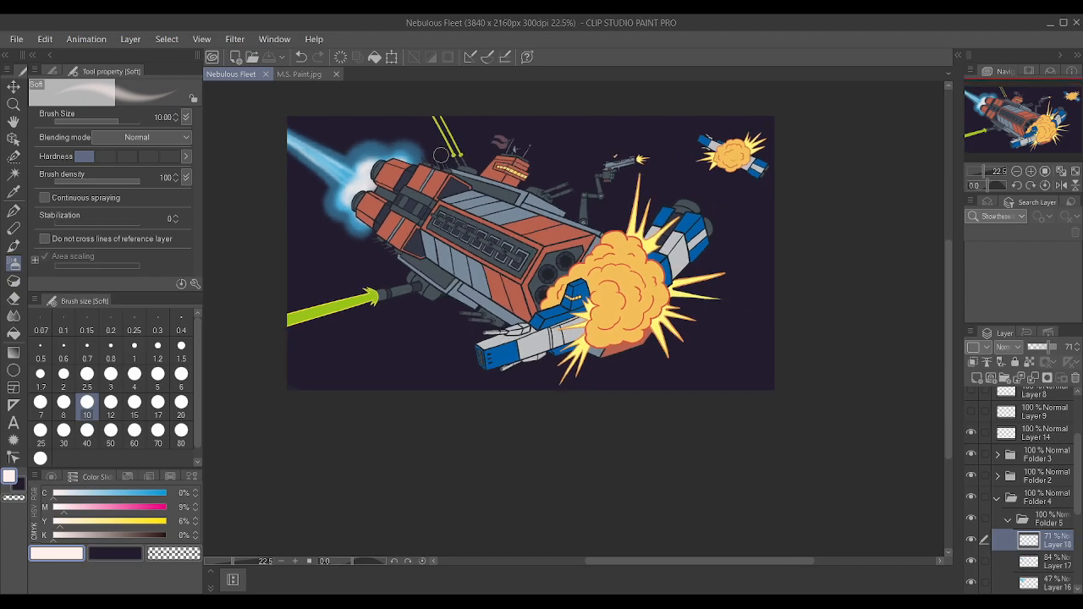
scroll(713, 273, "down", 1)
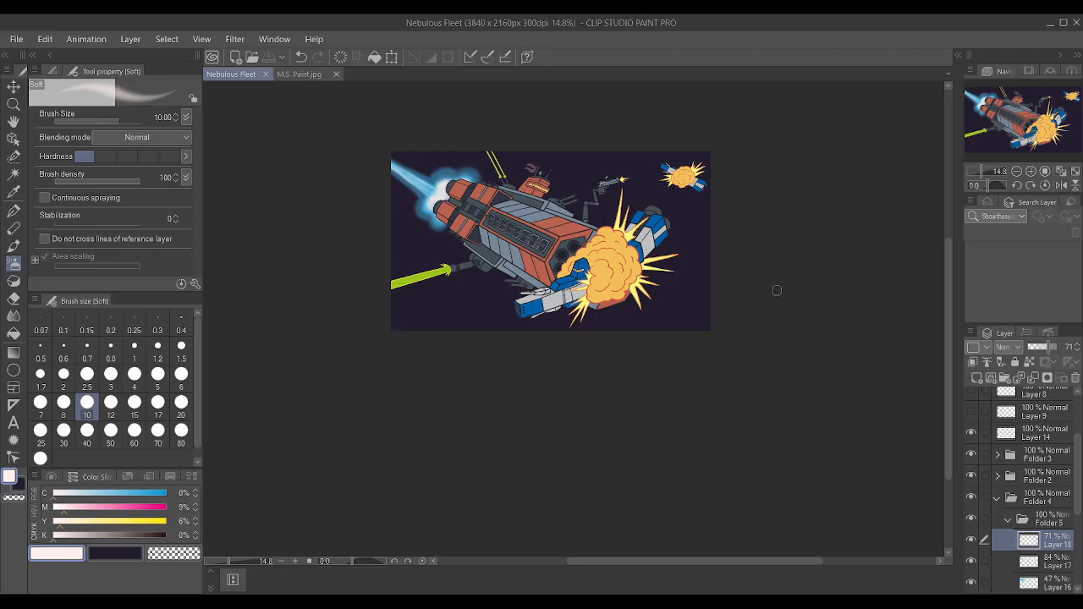
scroll(778, 289, "up", 4)
scroll(777, 289, "down", 4)
scroll(738, 185, "up", 4)
scroll(592, 153, "up", 4)
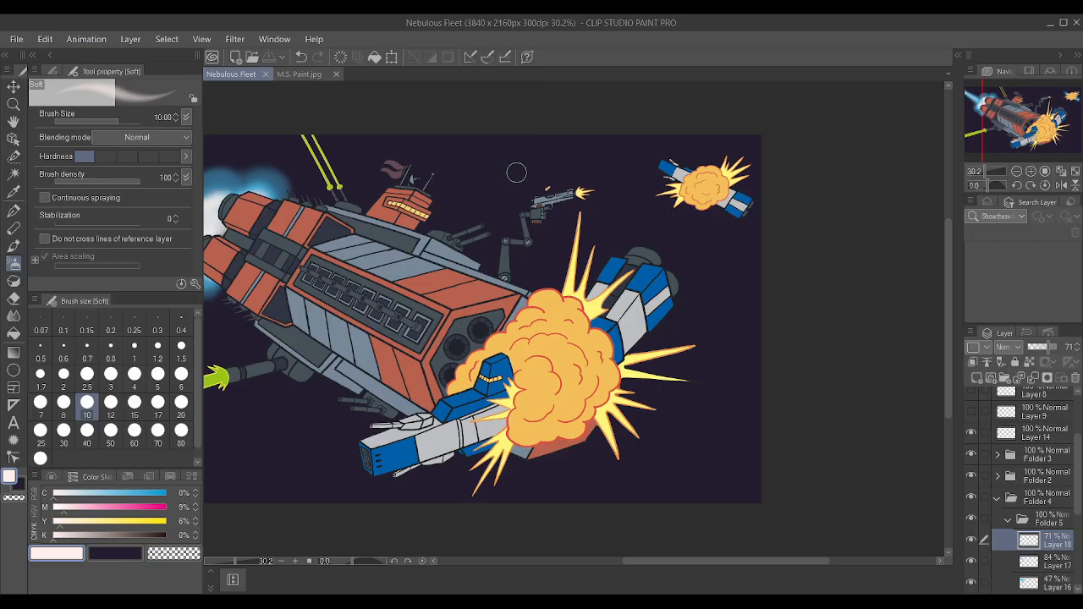
Collapse Folder 5 and rename Folder 4 as Background.
scroll(580, 207, "down", 2)
scroll(440, 186, "up", 1)
scroll(431, 181, "up", 1)
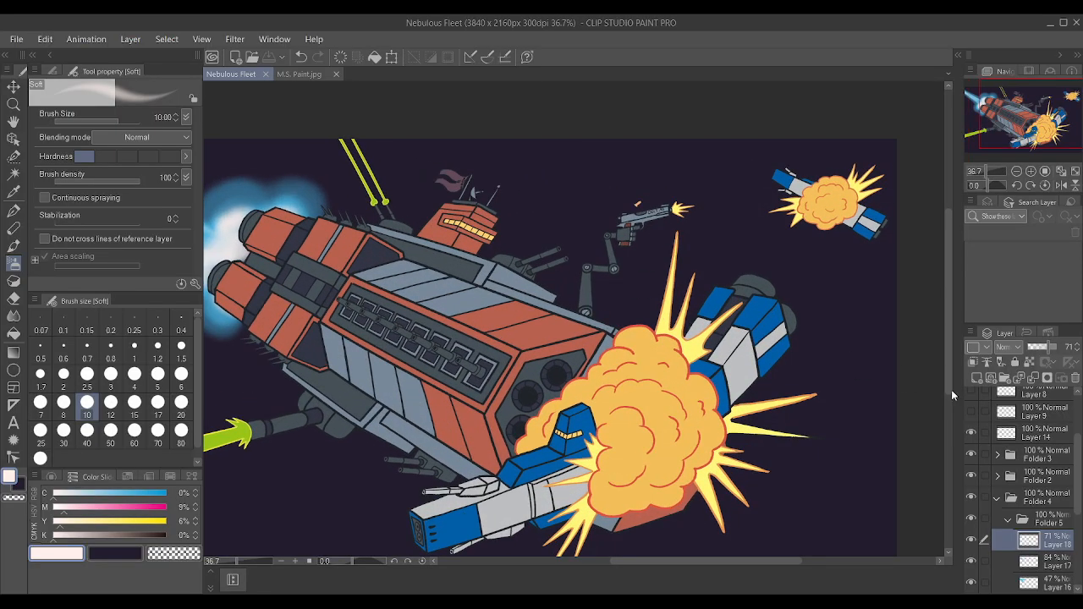
scroll(282, 186, "up", 1)
scroll(281, 222, "up", 1)
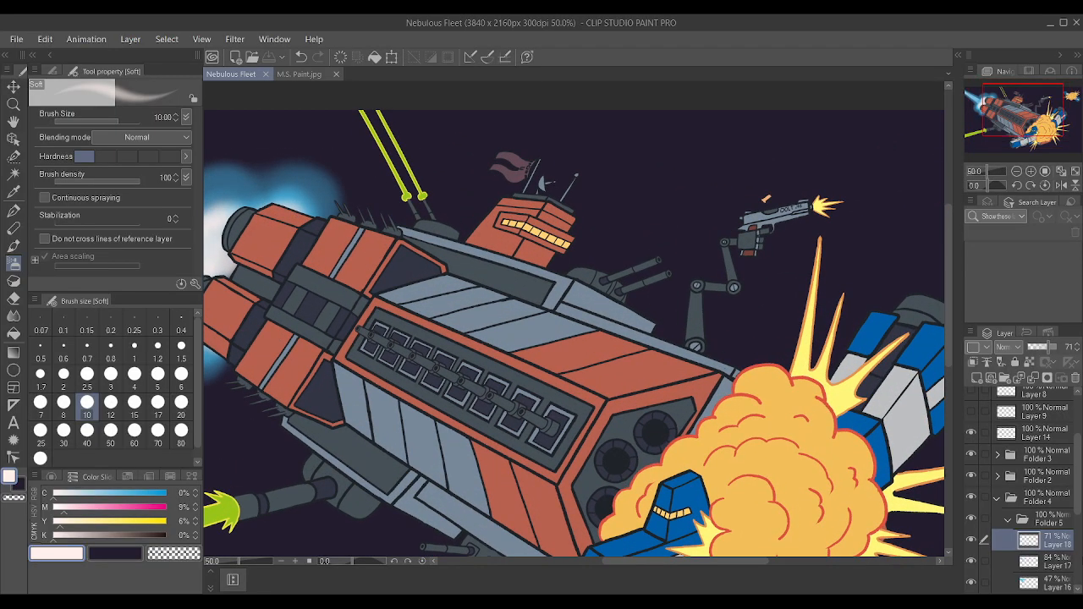
left_click(1007, 521)
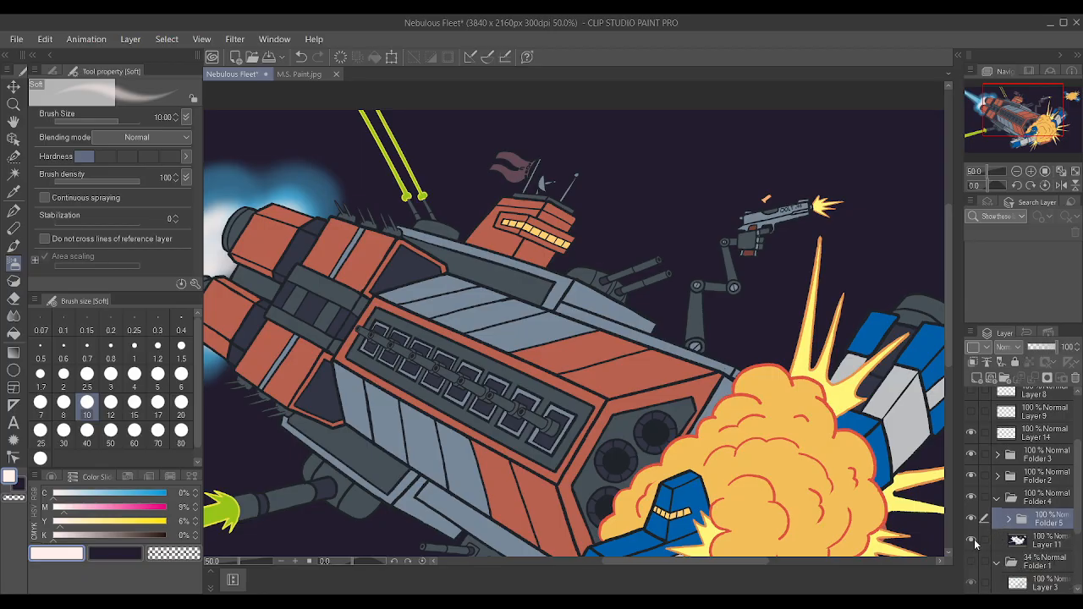
left_click(1032, 502)
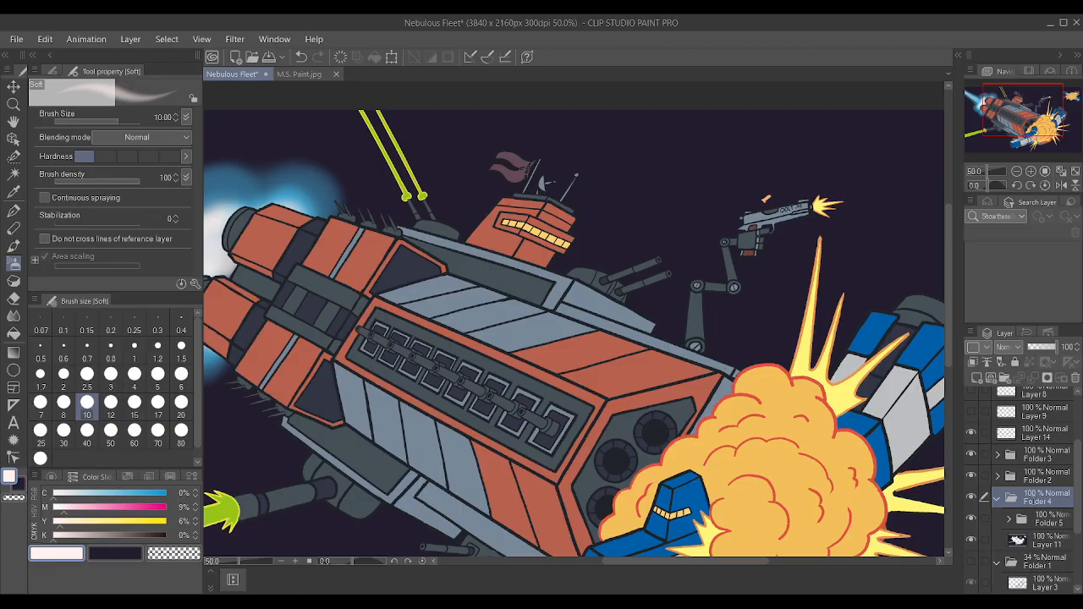
type("Background")
key("Return")
Check the Background folder and Folder 2 by hiding and showing them, and collapse the Background folder.
left_click(971, 498)
left_click(971, 497)
left_click(971, 475)
left_click(971, 476)
scroll(734, 360, "down", 1)
scroll(734, 359, "down", 5)
scroll(737, 361, "up", 1)
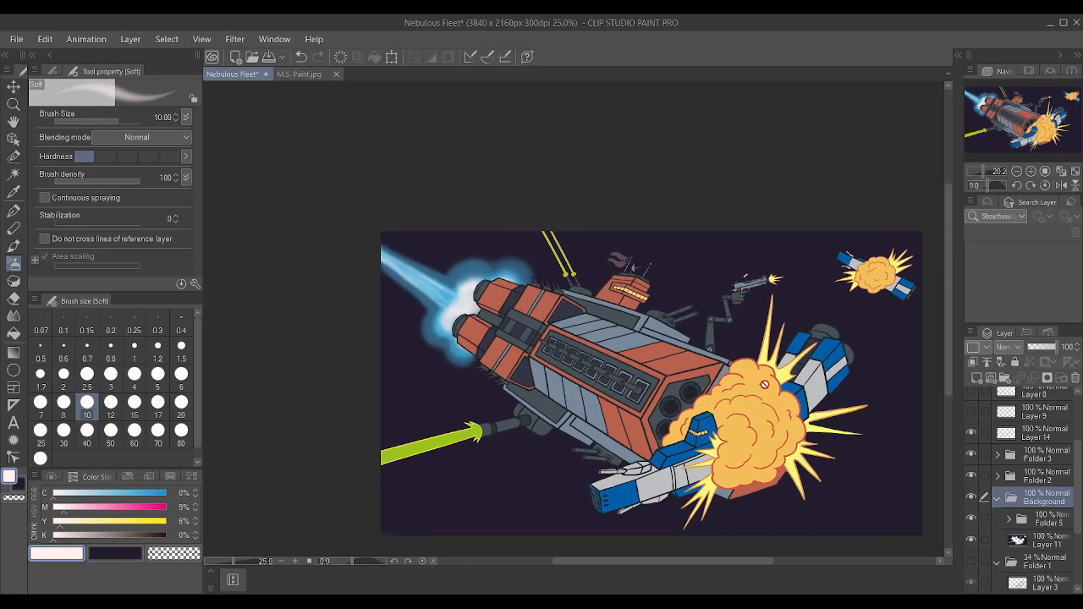
left_click(998, 496)
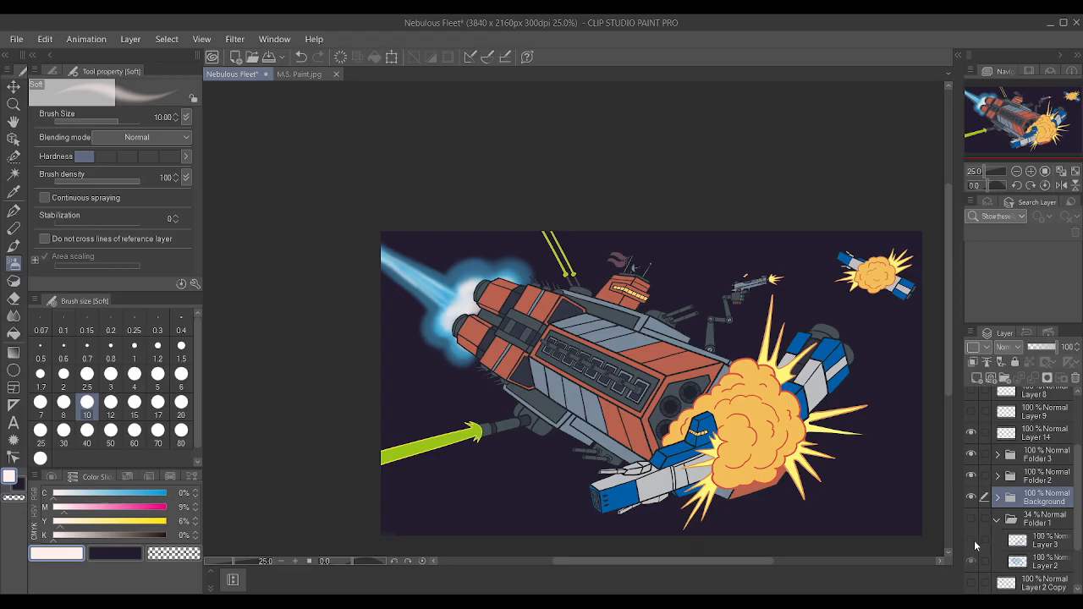
left_click(970, 498)
Pick up the yellow of the red ship's tower windows as the drawing color.
scroll(921, 414, "up", 3)
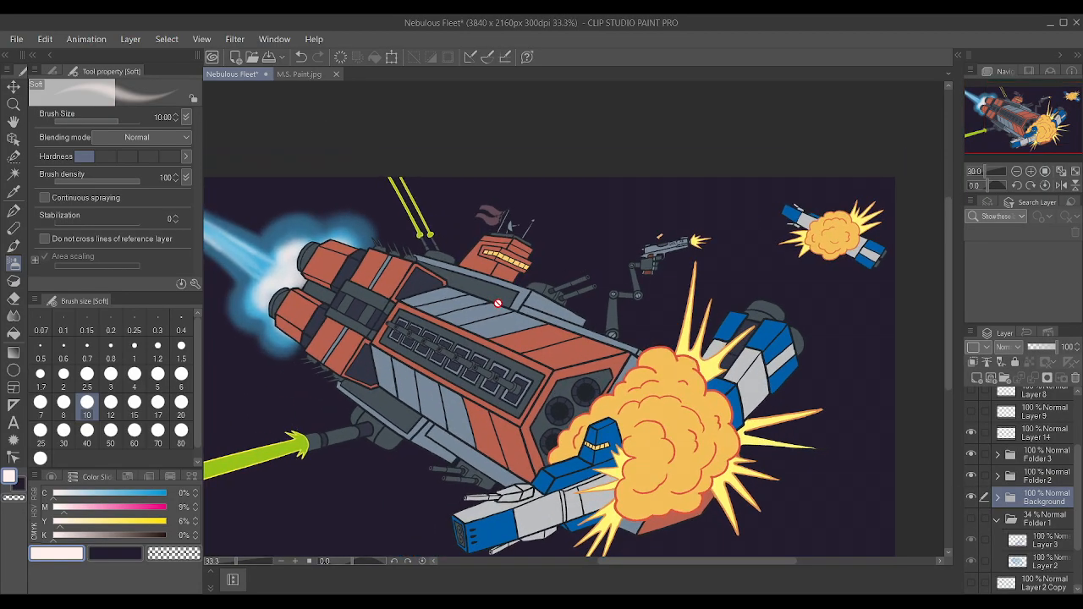
scroll(558, 331, "up", 1)
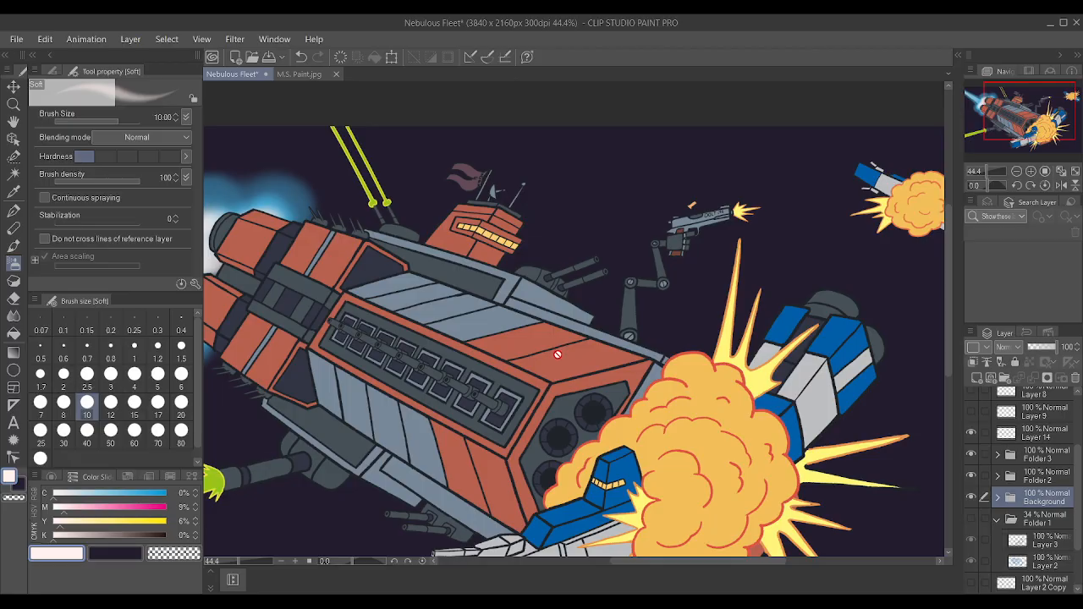
scroll(558, 354, "up", 2)
key("alt")
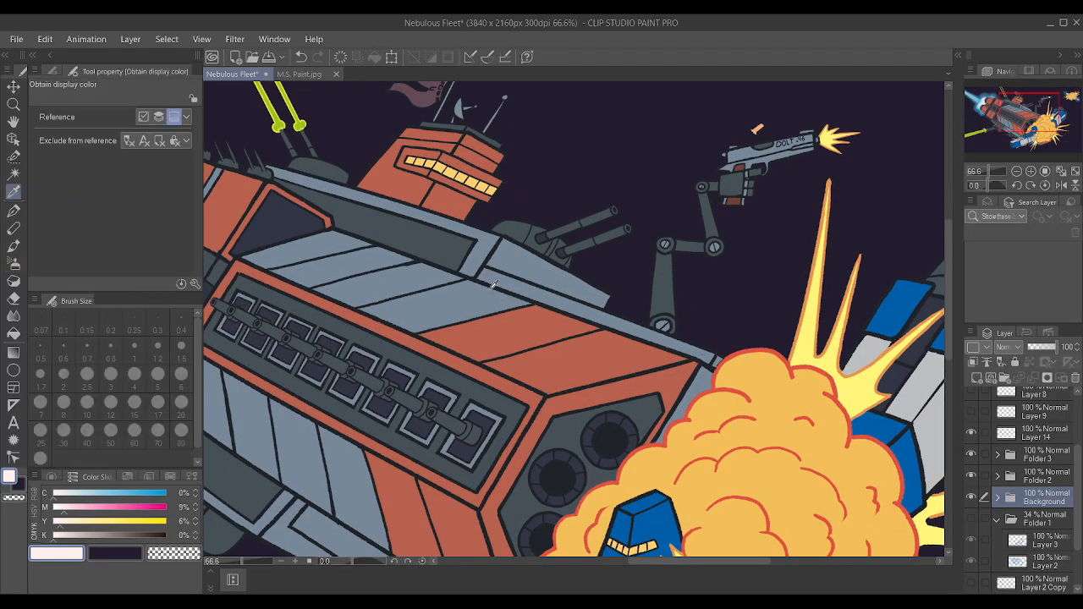
left_click(466, 174)
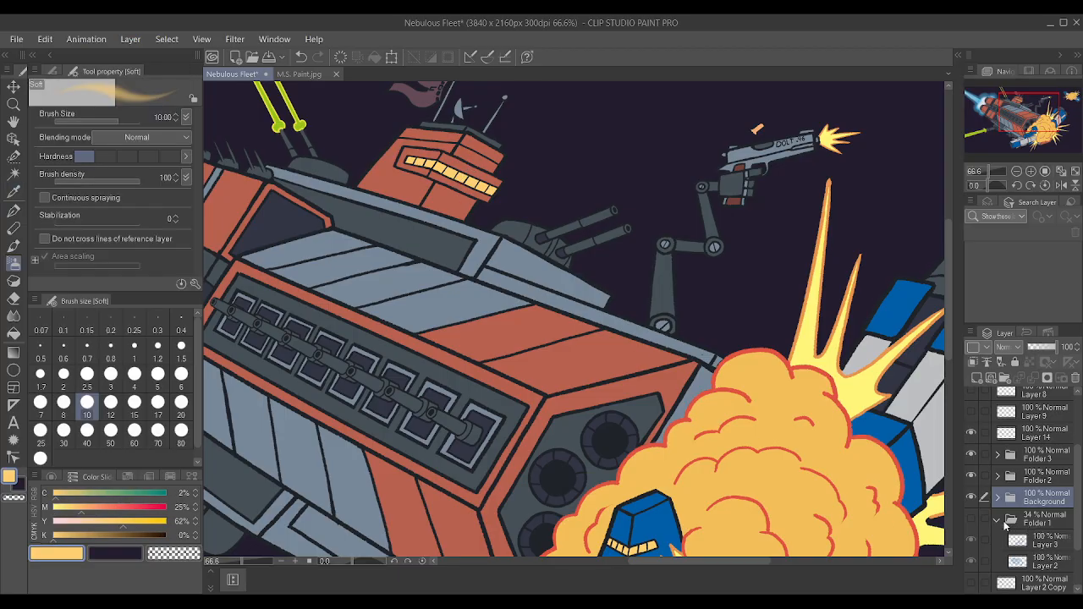
Expand Folder 2, add a new layer above Layer 13 and clip it to the layer below.
left_click(973, 476)
left_click(973, 476)
left_click(998, 477)
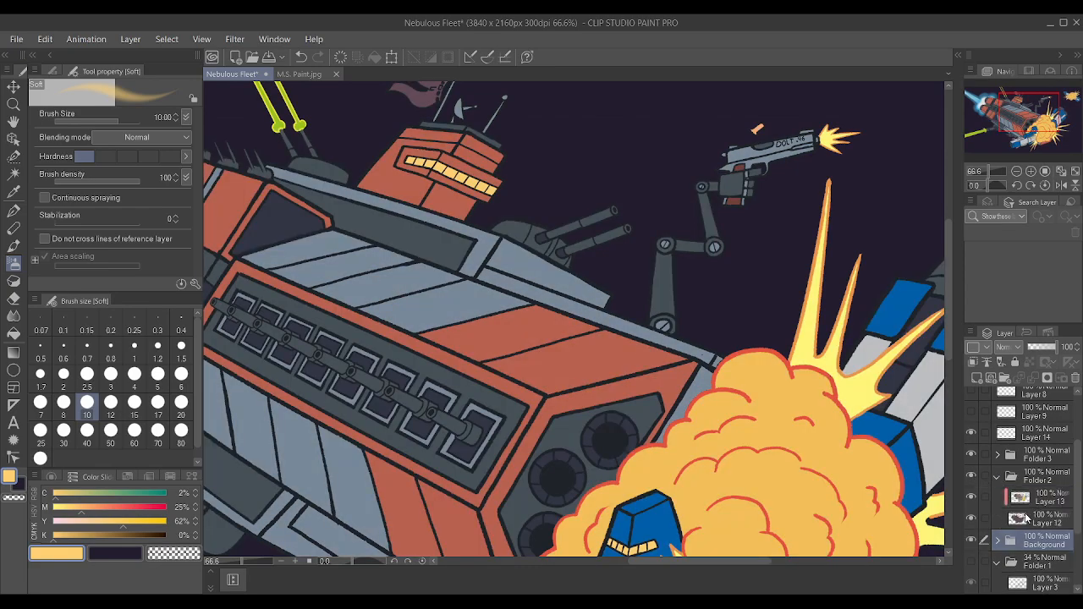
left_click(1026, 503)
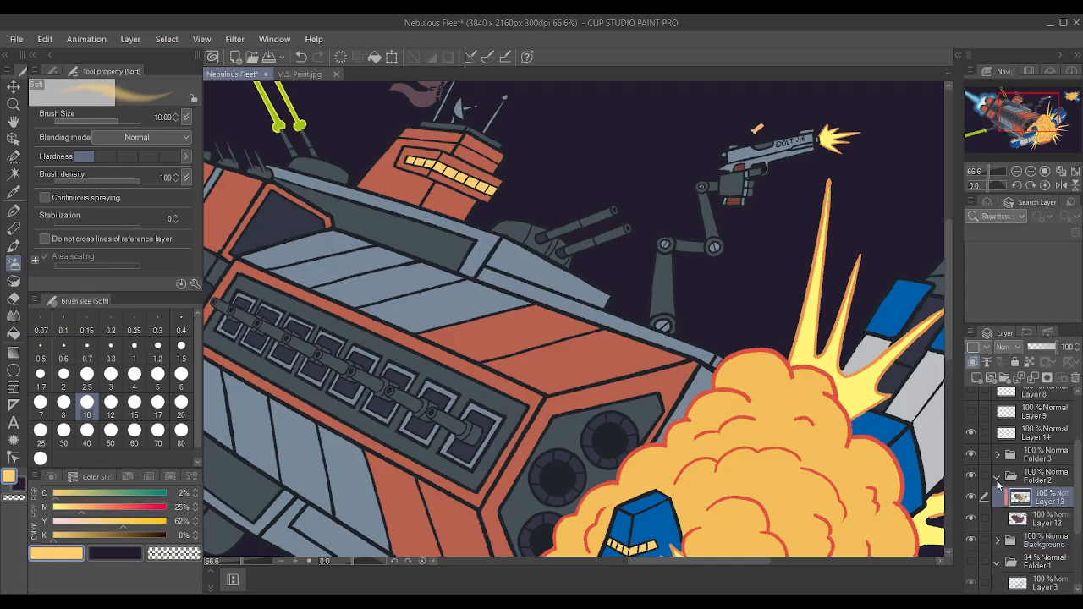
left_click(972, 478)
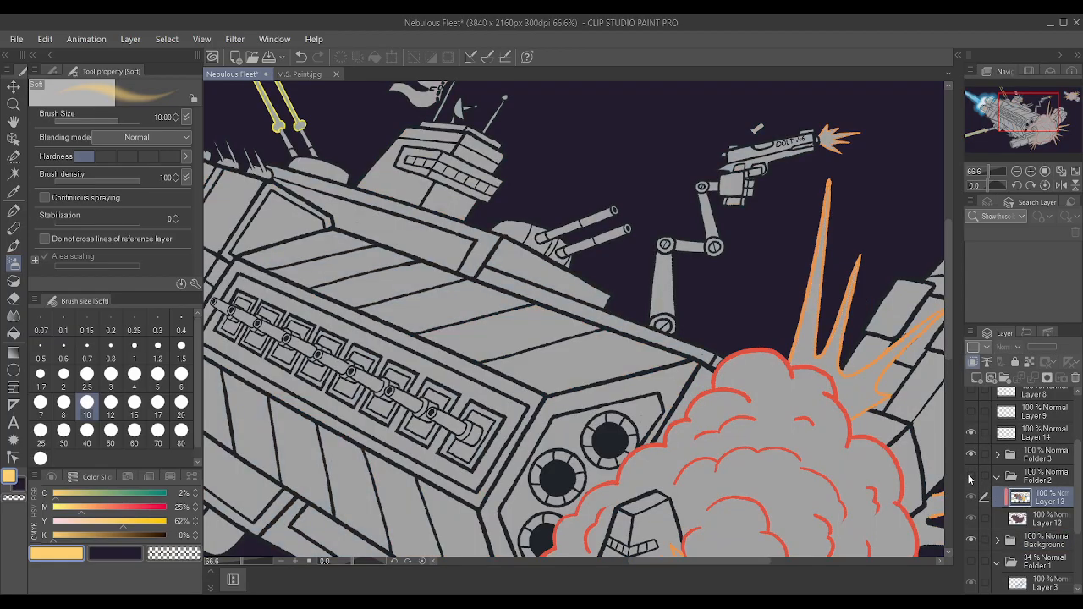
left_click(972, 478)
left_click(975, 380)
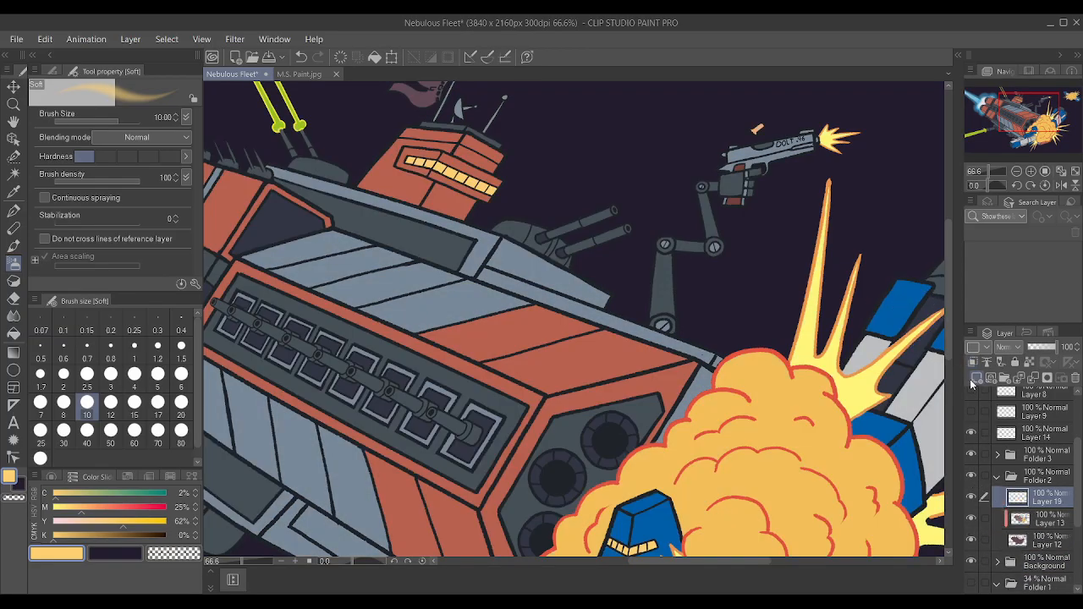
scroll(978, 430, "up", 1)
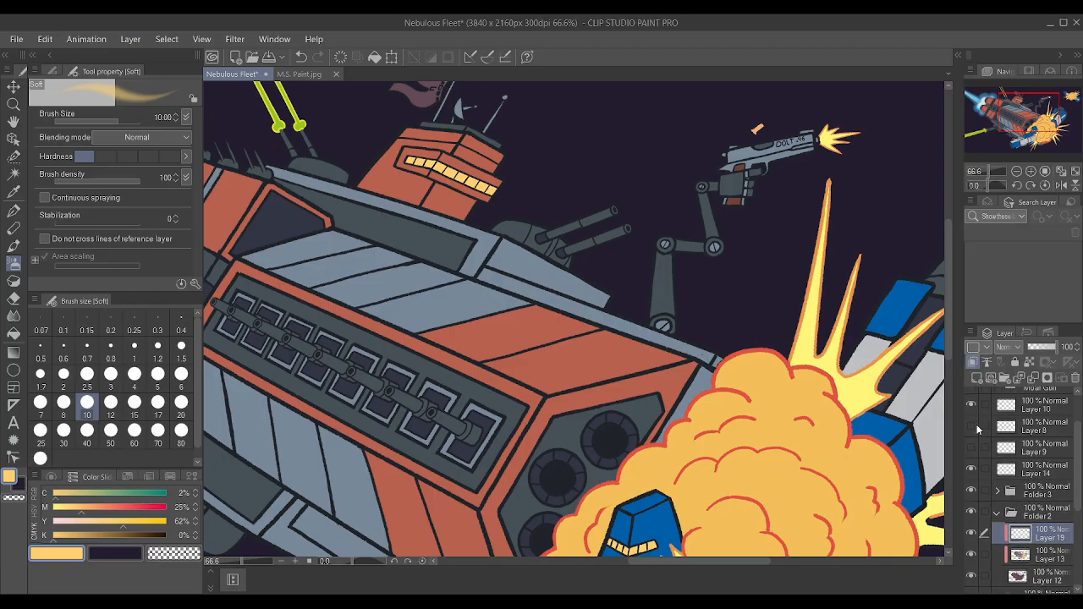
Try a yellow Soft airbrush stroke at size 1.5 on the red hull panel beside the explosion, and undo it.
scroll(947, 418, "up", 3)
scroll(783, 327, "down", 8)
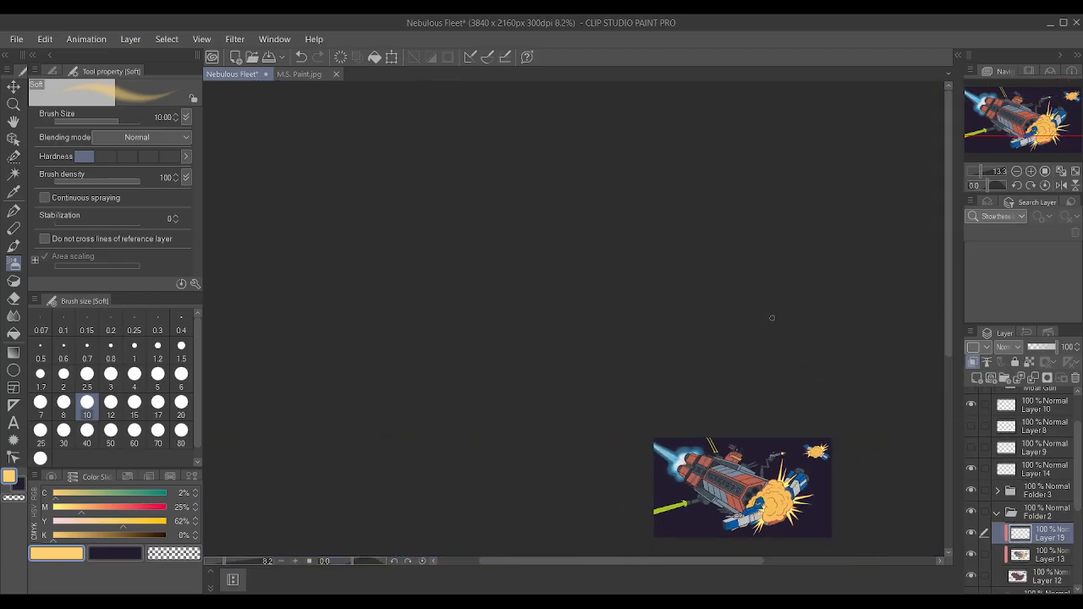
scroll(677, 474, "up", 6)
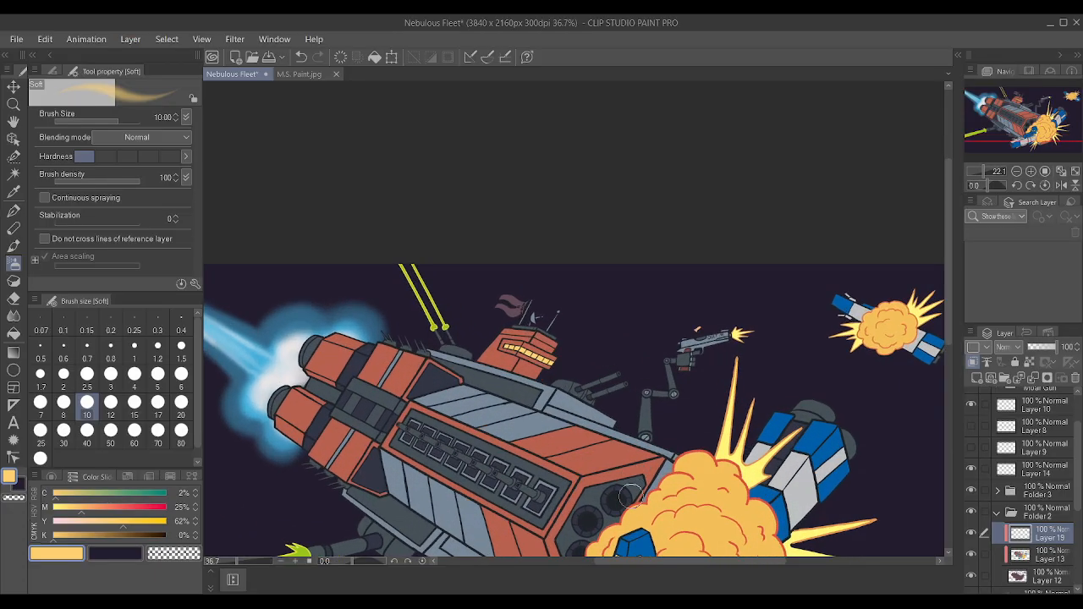
scroll(633, 479, "up", 3)
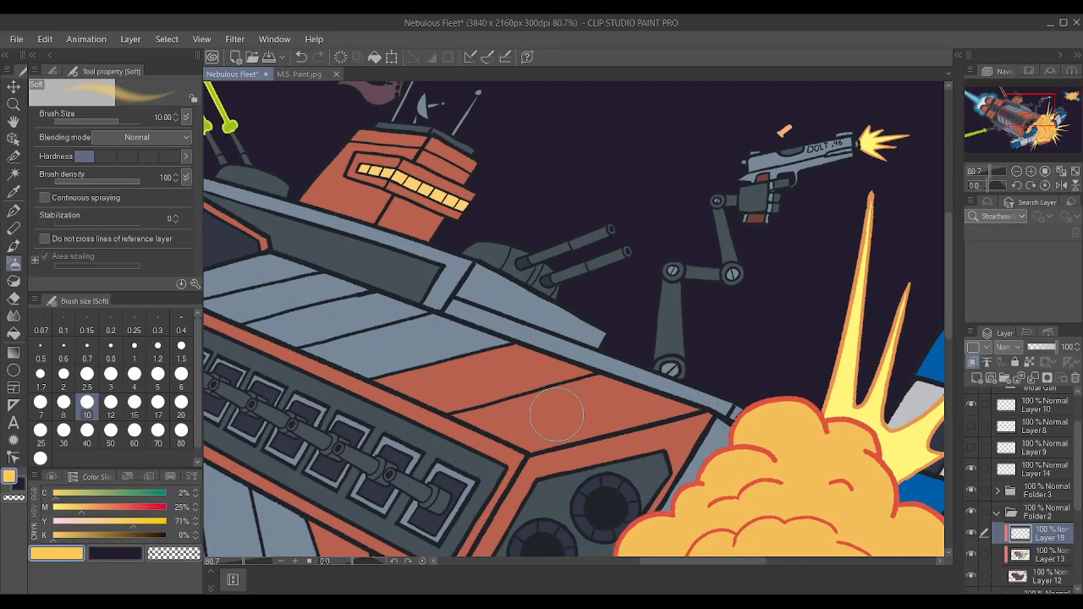
key("bracketleft")
key("bracketleft")
key("bracketleft")
key("bracketleft")
key("bracketleft")
key("bracketleft")
key("bracketleft")
key("bracketleft")
key("bracketleft")
key("bracketleft")
key("bracketleft")
key("bracketleft")
key("bracketleft")
key("bracketleft")
key("bracketleft")
key("bracketleft")
key("bracketright")
key("bracketright")
key("bracketright")
key("bracketright")
key("bracketright")
key("bracketright")
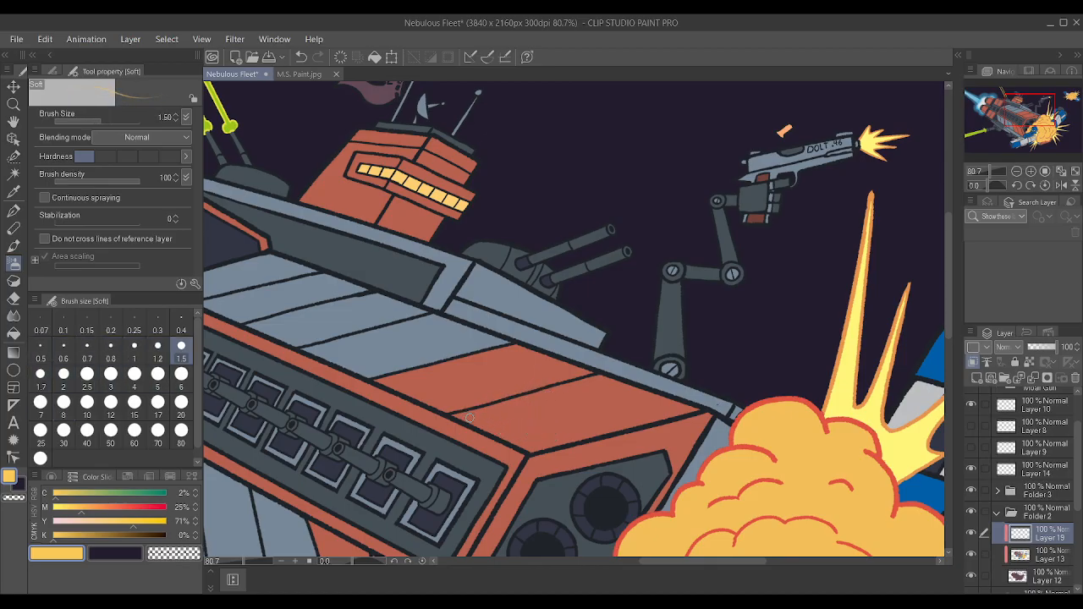
left_click_drag(548, 445, 522, 444)
key("ctrl+z")
Switch to the Textured pen and set its taper to the maximum and its stabilization to 2.
key("p")
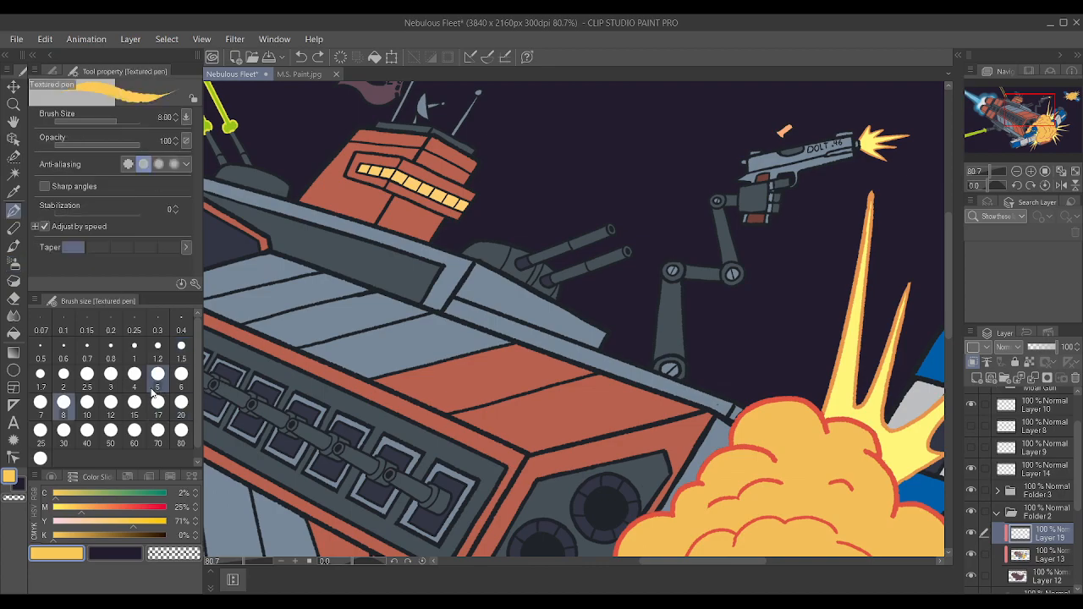
key("p")
key("p")
key("p")
key("p")
left_click_drag(82, 245, 179, 251)
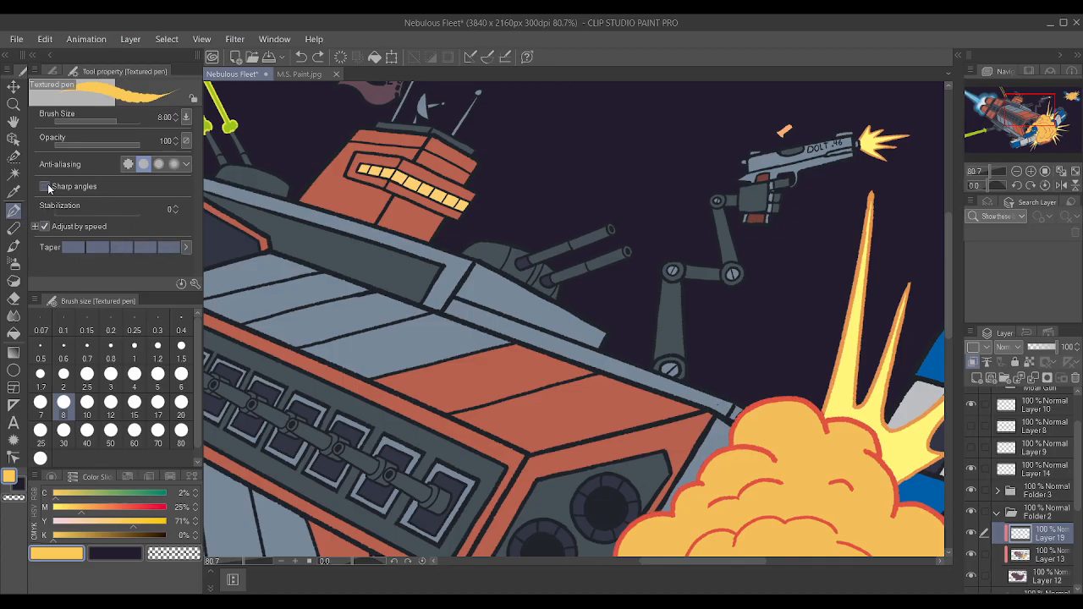
mouse_move(66, 212)
left_mouse_down()
mouse_move(113, 214)
mouse_move(83, 213)
left_mouse_up()
Set the pen size to 1.2 and paint a small yellow highlight in the front corner of the red upper hull panel.
scroll(587, 326, "up", 2)
key("bracketleft")
key("bracketleft")
key("bracketleft")
key("bracketleft")
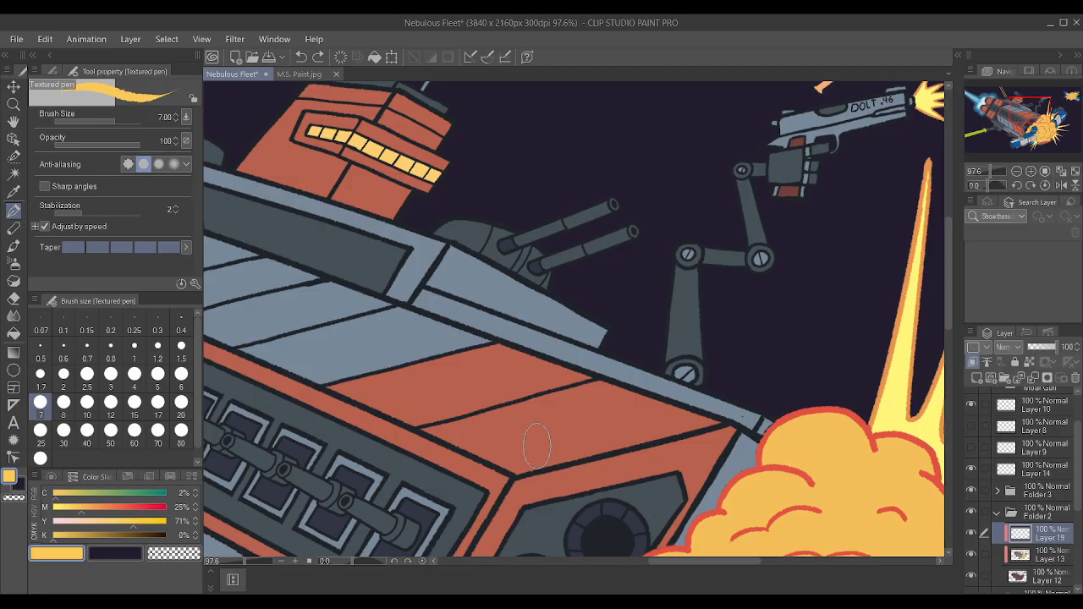
key("bracketleft")
key("bracketleft")
key("bracketleft")
key("bracketleft")
key("bracketleft")
key("bracketleft")
mouse_move(524, 468)
left_mouse_down()
mouse_move(496, 468)
mouse_move(547, 468)
left_mouse_up()
left_click_drag(547, 468, 497, 466)
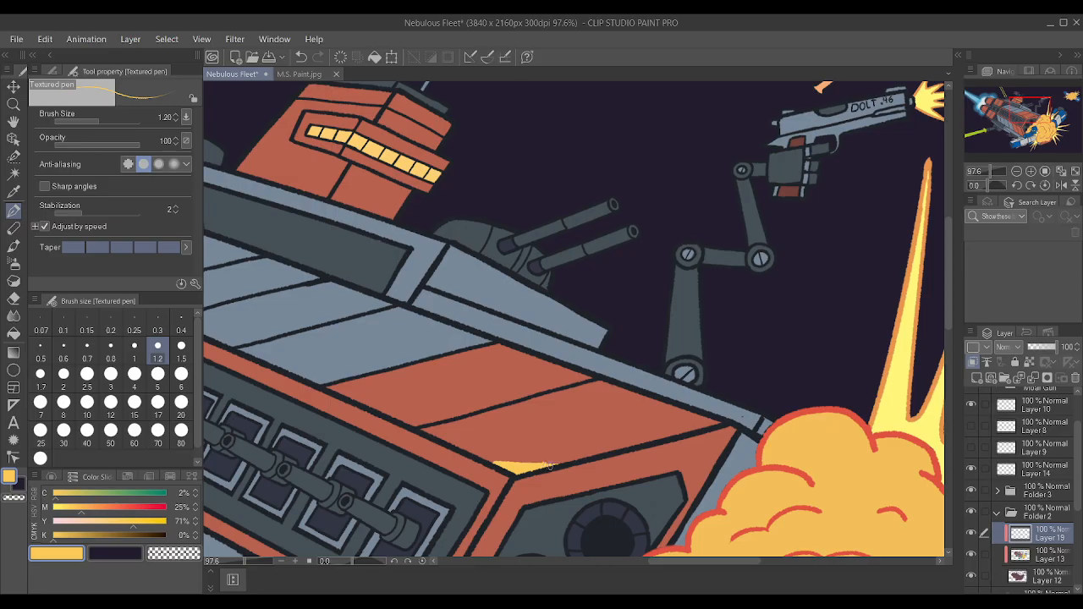
Choose the Hard eraser at size 1.7 and tidy the edge of the yellow corner highlight.
scroll(536, 476, "down", 1)
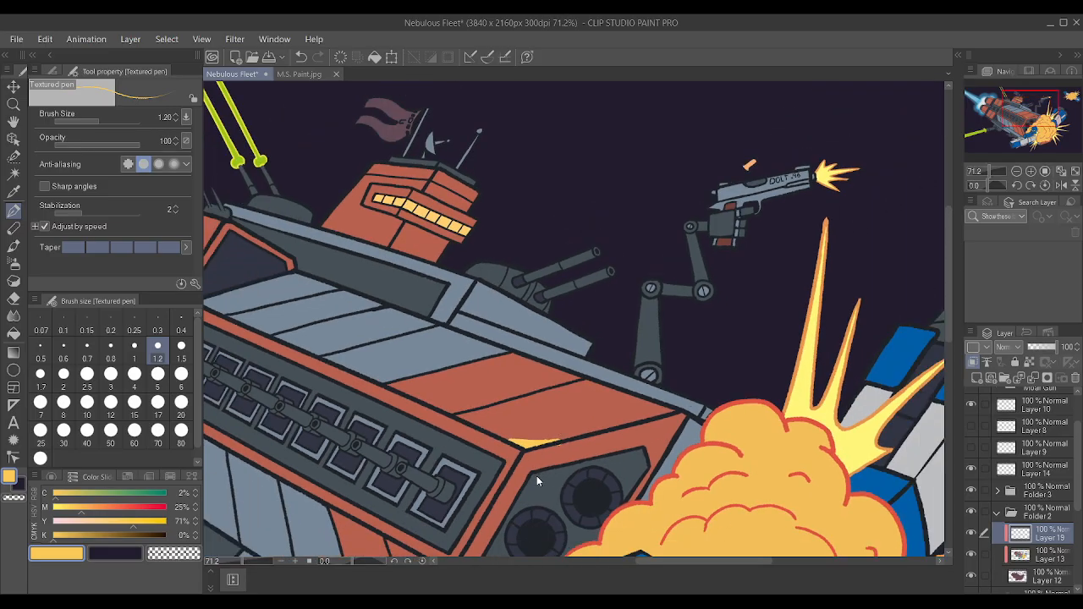
scroll(537, 475, "up", 2)
scroll(538, 468, "up", 2)
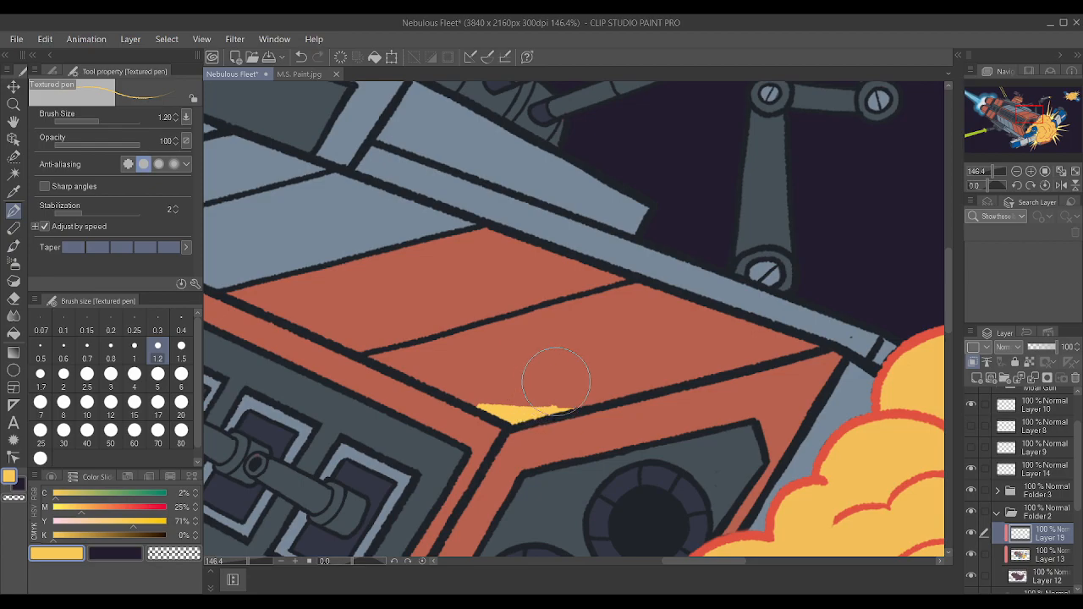
left_click(14, 299)
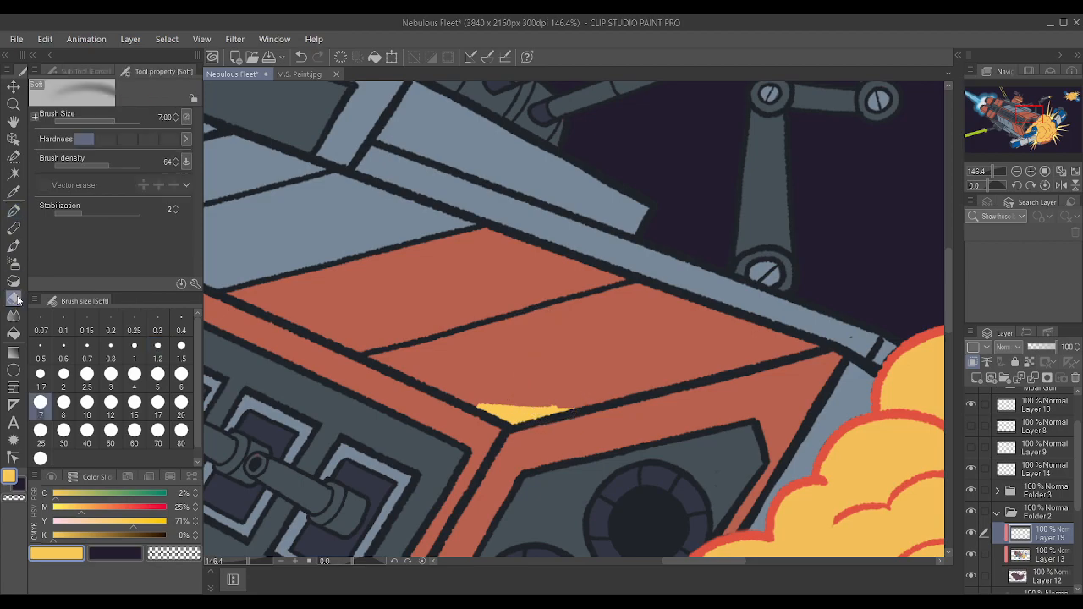
left_click(52, 70)
left_click(68, 110)
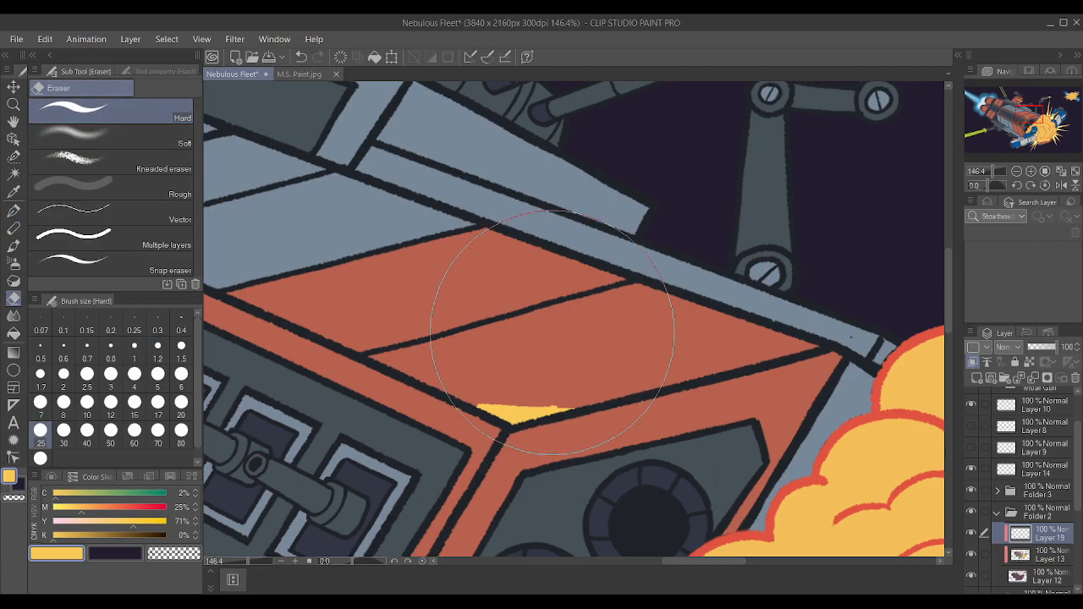
left_click(39, 374)
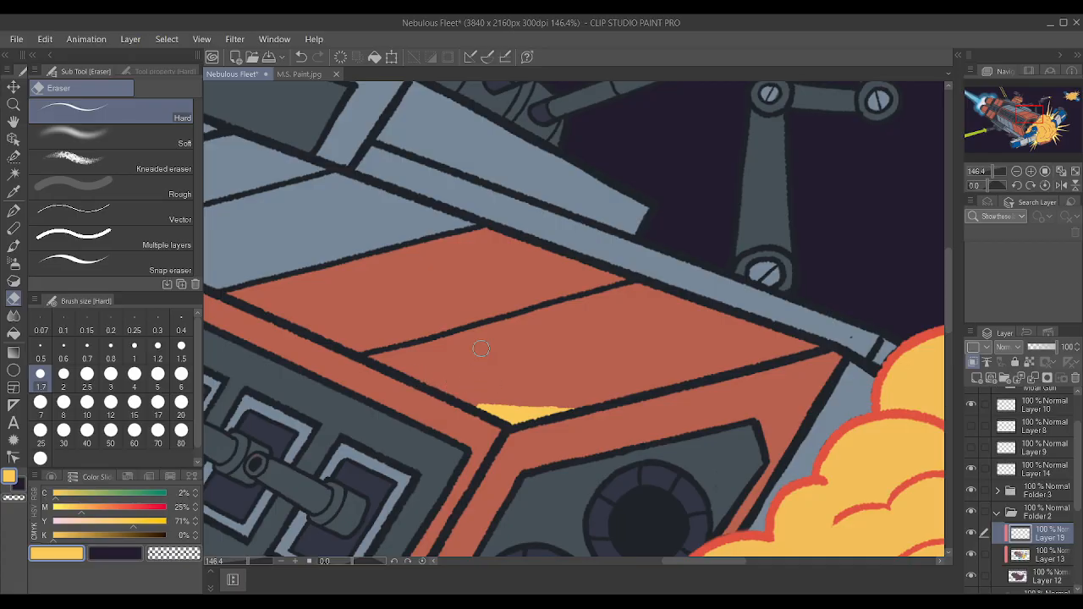
Try to draw a yellow Textured pen stripe beside the corner highlight with the canvas rotated to -75 degrees, and undo the attempts.
key("p")
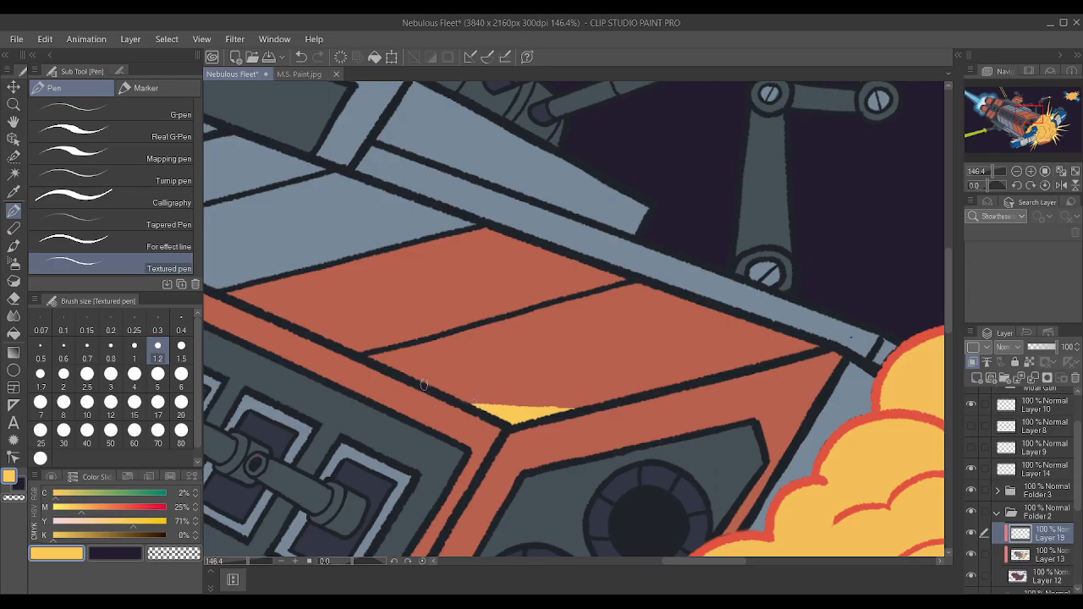
mouse_move(410, 376)
left_mouse_down()
mouse_move(498, 386)
mouse_move(461, 345)
left_mouse_up()
key("ctrl+z")
mouse_move(551, 375)
left_mouse_down()
mouse_move(580, 387)
mouse_move(624, 375)
mouse_move(618, 359)
left_mouse_up()
mouse_move(598, 478)
left_mouse_down()
mouse_move(658, 300)
mouse_move(645, 274)
left_mouse_up()
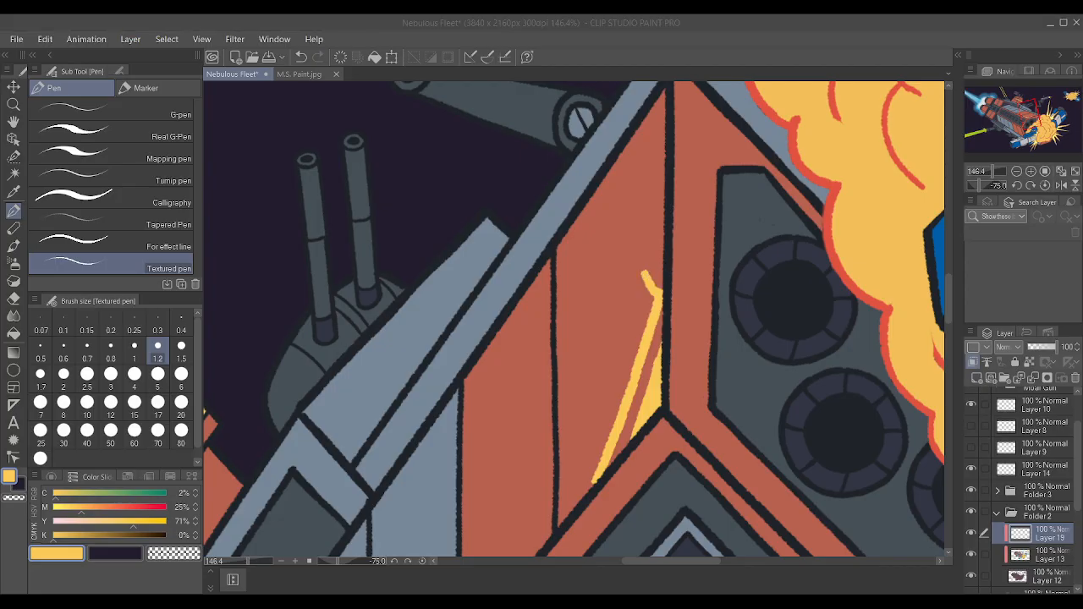
left_click(670, 271)
key("ctrl+z")
key("ctrl+z")
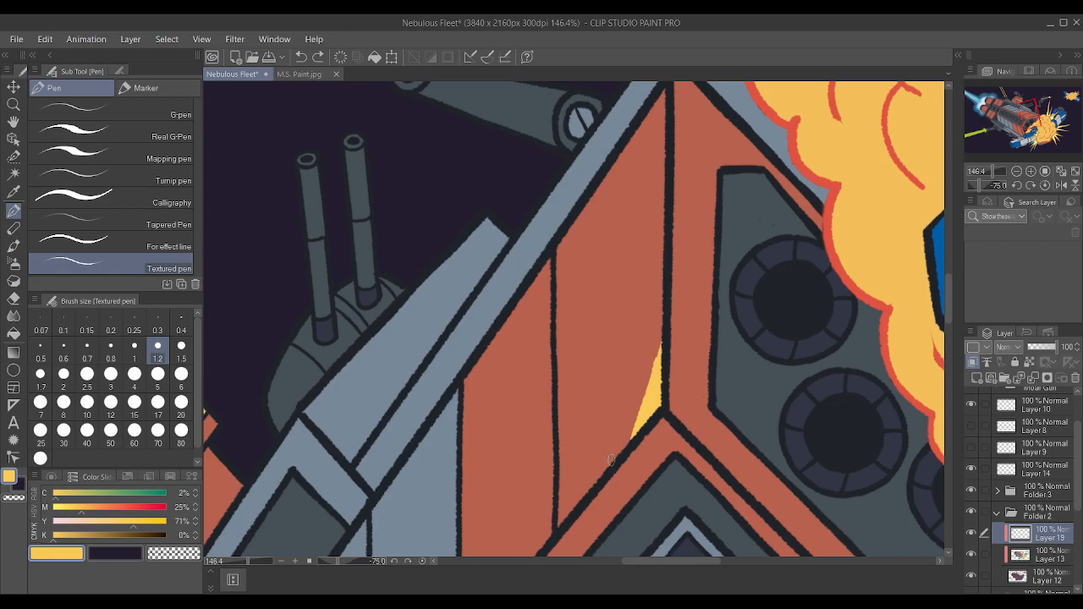
left_click_drag(598, 476, 659, 298)
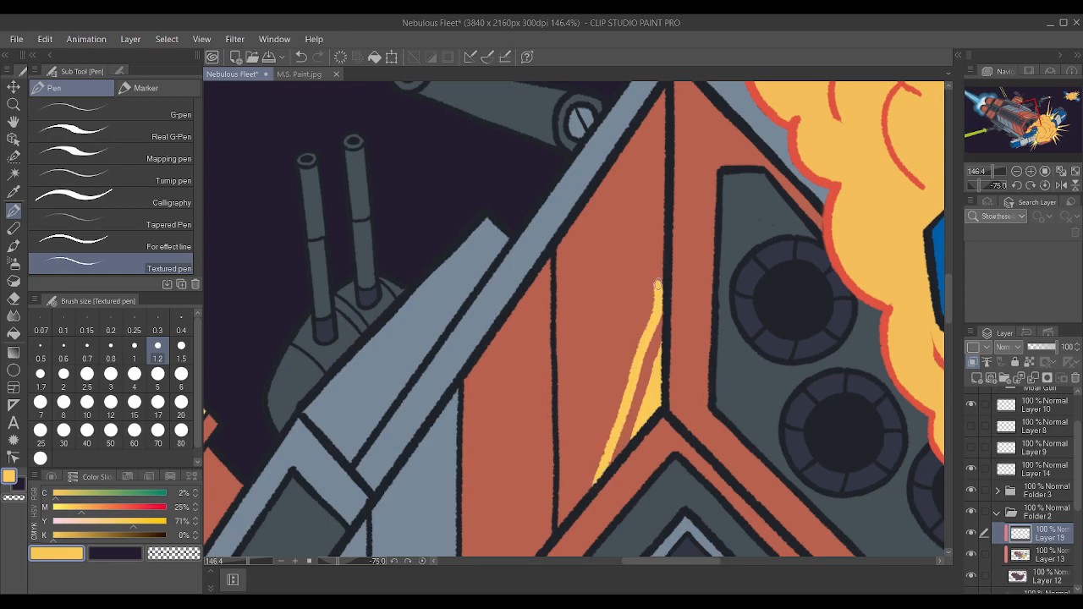
key("ctrl+z")
Extend the tip of the yellow corner highlight and draw a long thin yellow stripe beside it across the red hull panel.
scroll(778, 392, "up", 2)
scroll(646, 341, "up", 2)
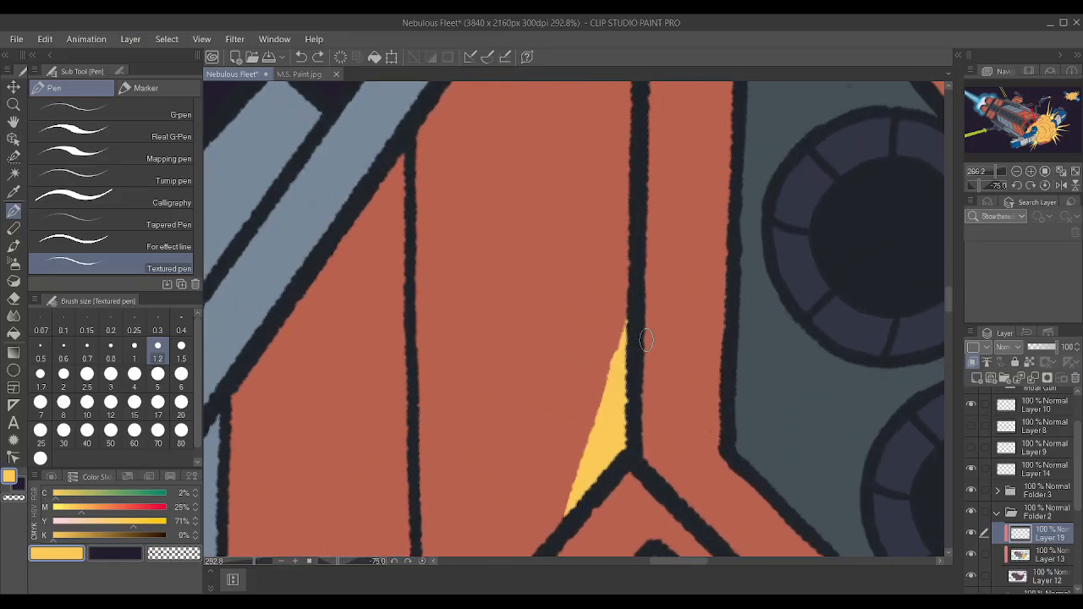
left_click_drag(623, 355, 633, 288)
scroll(633, 288, "down", 2)
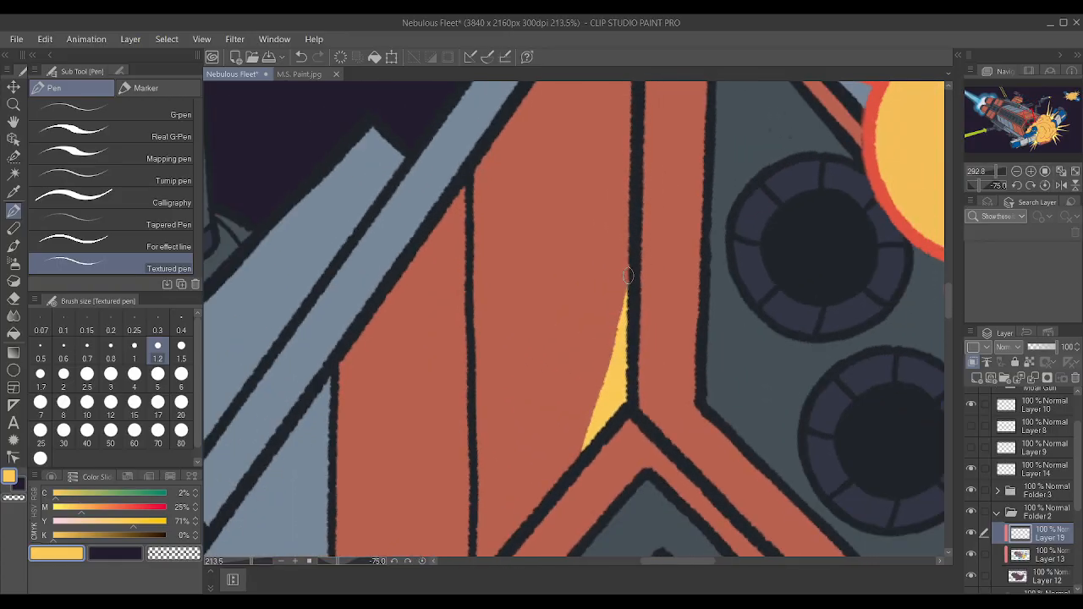
left_click_drag(544, 505, 650, 88)
scroll(692, 193, "down", 3)
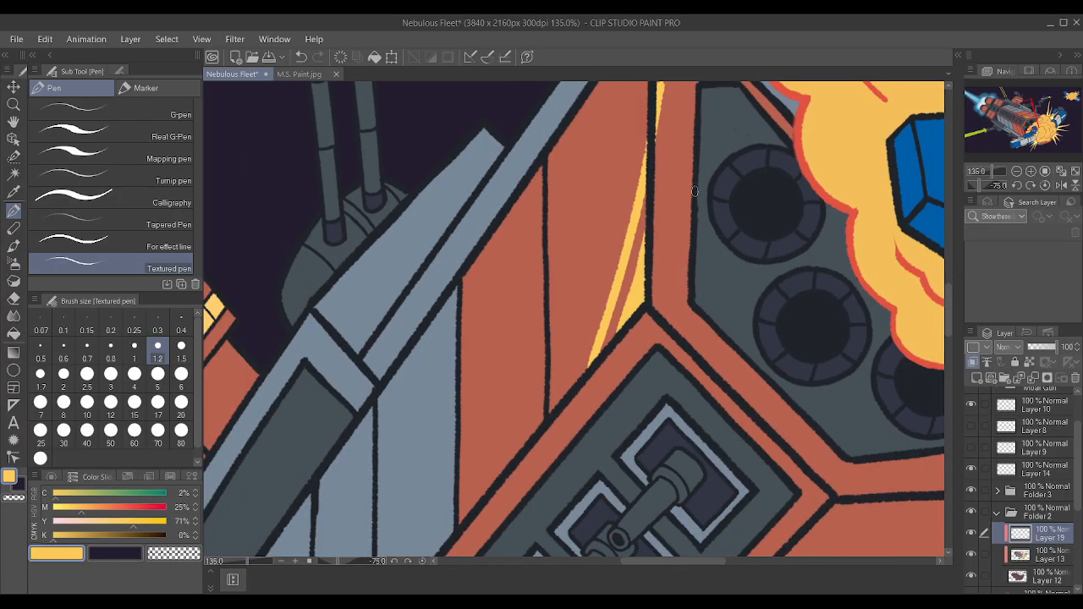
Undo the long yellow stripe and try redrawing it beside the corner highlight across the red hull panel.
scroll(688, 149, "up", 2)
key("ctrl+z")
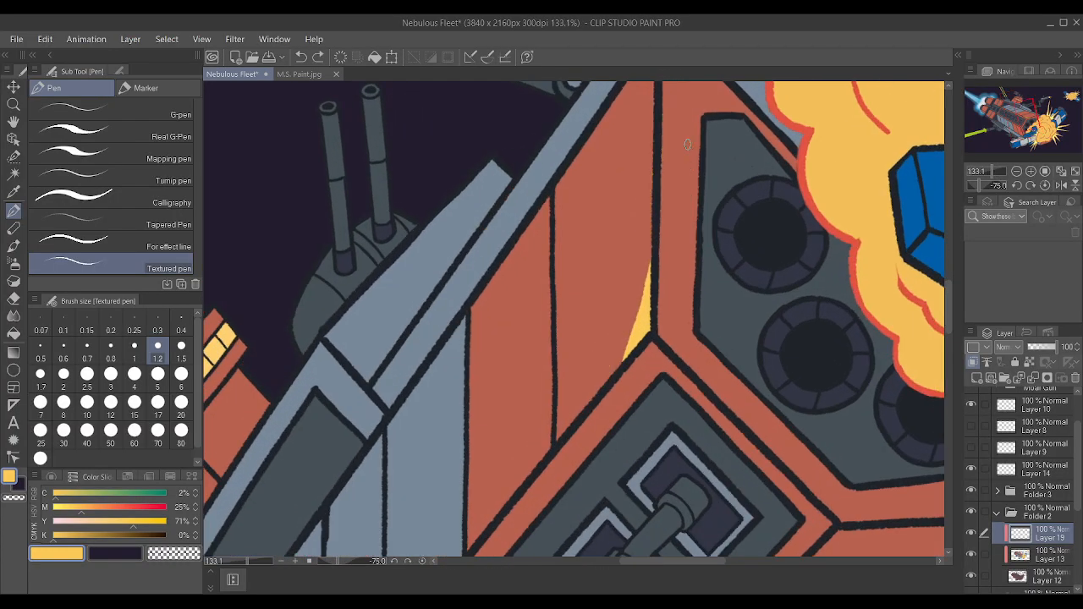
left_click_drag(587, 406, 683, 19)
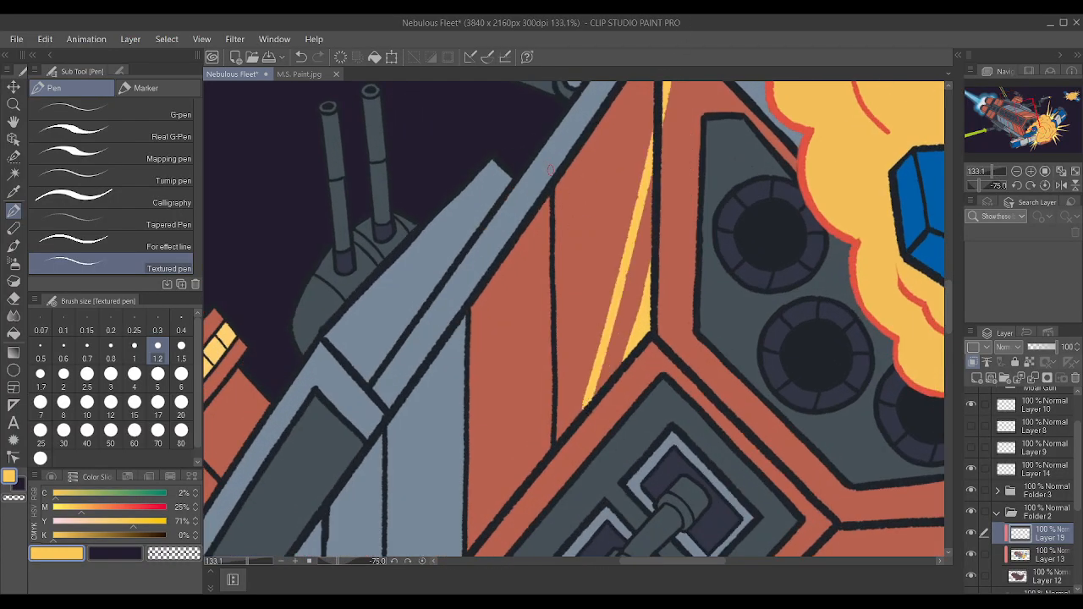
scroll(550, 167, "down", 3)
scroll(594, 172, "up", 3)
key("ctrl+z")
scroll(600, 169, "up", 1)
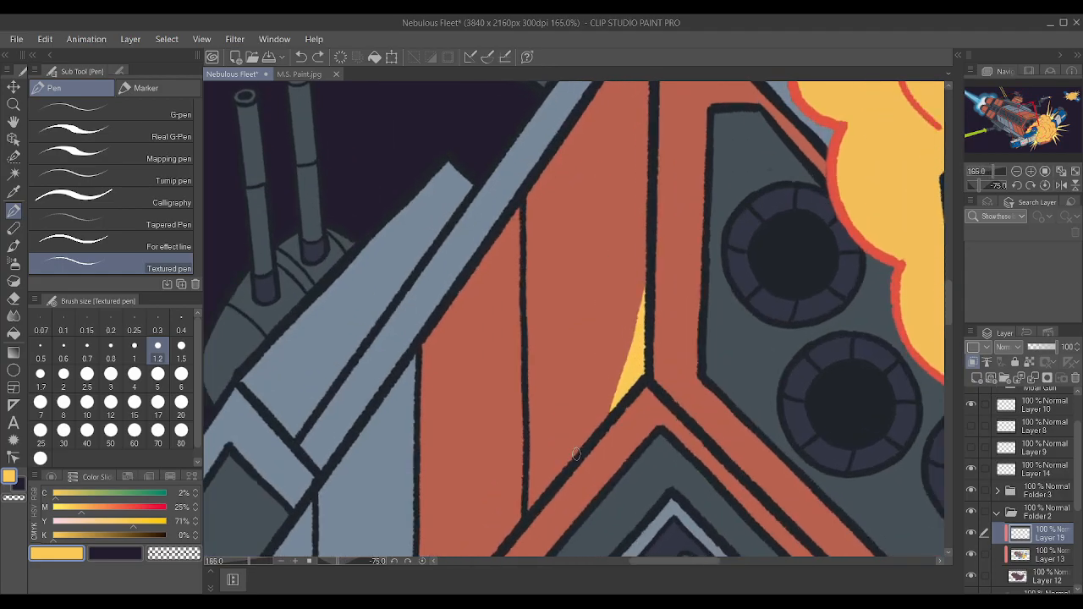
left_click_drag(577, 455, 695, 38)
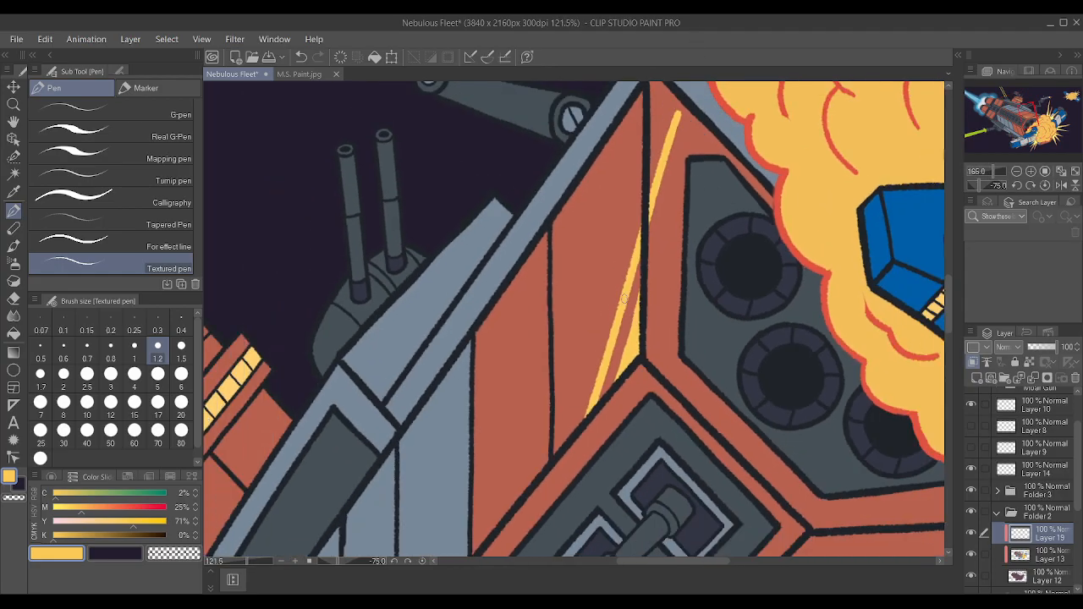
Trim the yellow stripe where it crosses the panel seam and thicken it along its length with the Textured pen.
scroll(624, 338, "down", 2)
mouse_move(652, 207)
left_mouse_down()
mouse_move(677, 110)
mouse_move(682, 124)
left_mouse_up()
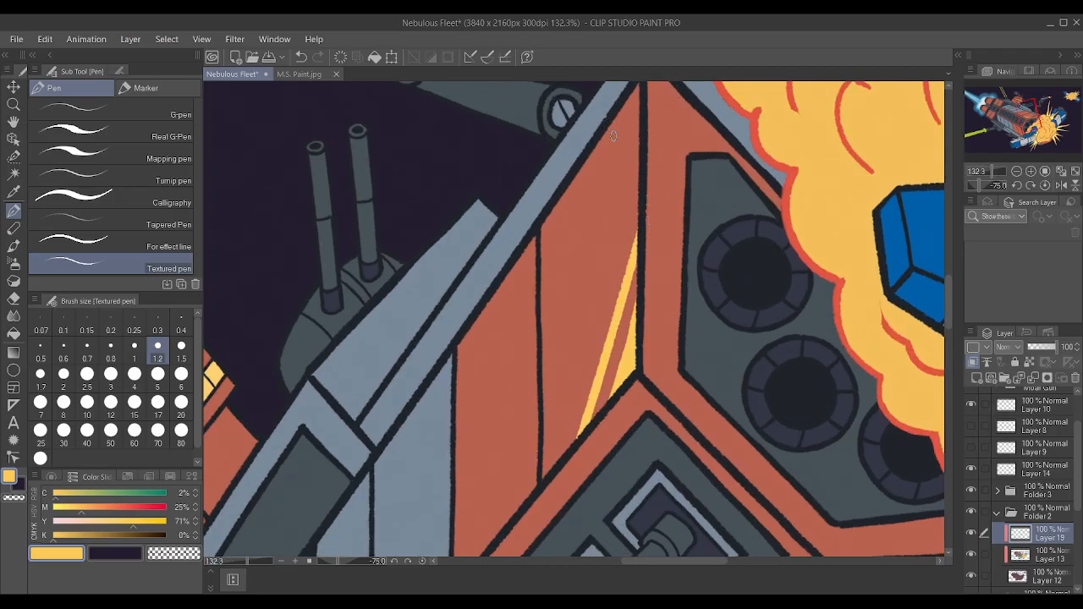
scroll(613, 135, "up", 2)
left_click_drag(565, 512, 640, 252)
left_click_drag(613, 459, 640, 346)
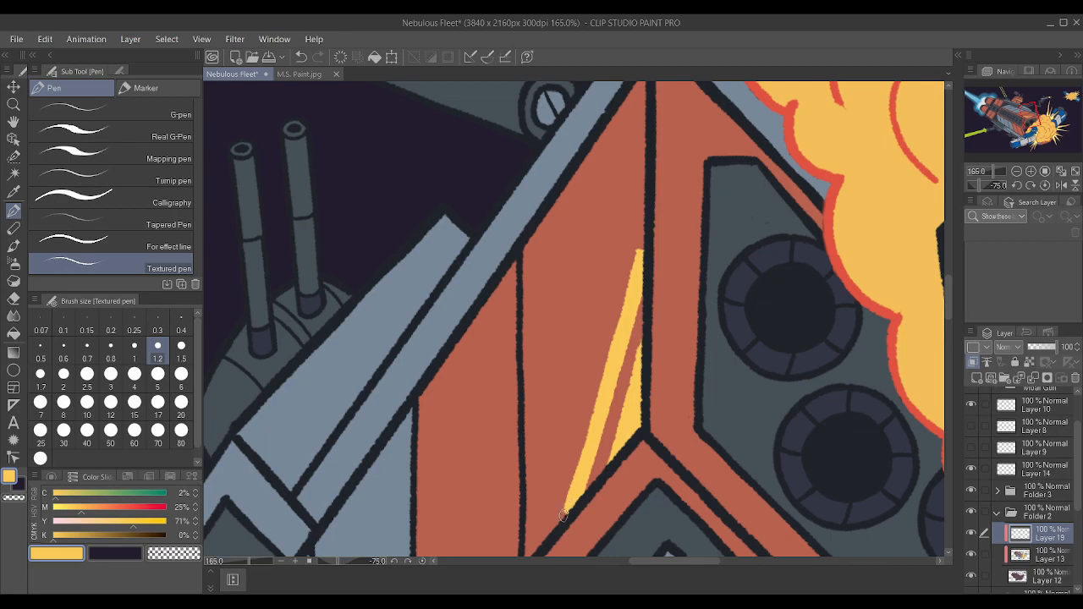
mouse_move(559, 523)
left_mouse_down()
mouse_move(582, 488)
mouse_move(573, 501)
mouse_move(584, 474)
mouse_move(563, 513)
mouse_move(579, 472)
left_mouse_up()
mouse_move(556, 516)
left_mouse_down()
mouse_move(562, 484)
mouse_move(554, 498)
mouse_move(556, 489)
mouse_move(578, 499)
mouse_move(569, 512)
mouse_move(579, 474)
left_mouse_up()
scroll(564, 494, "up", 1)
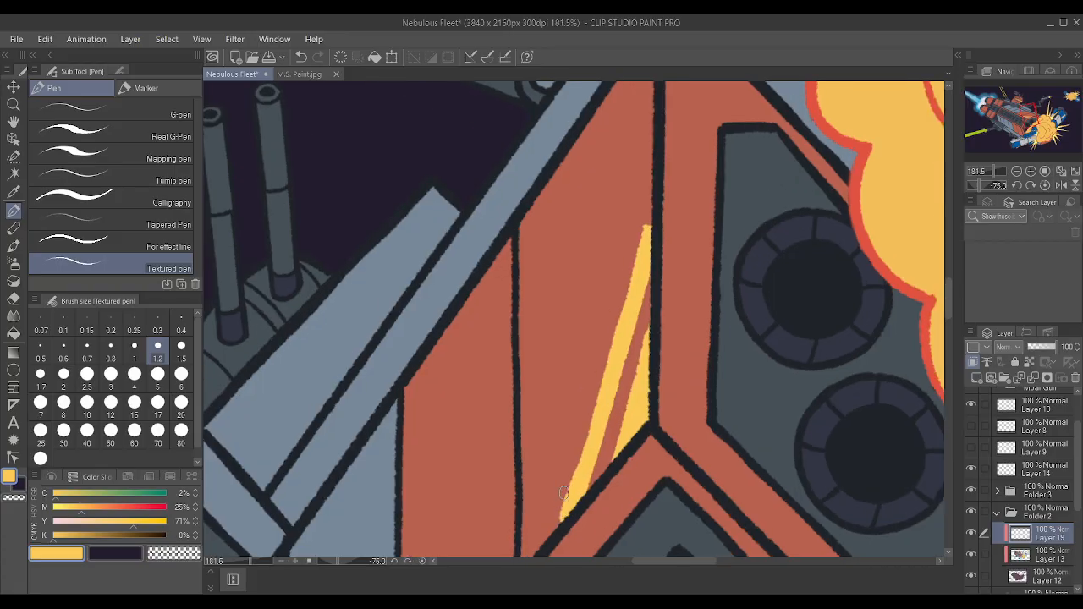
Undo the last touch-up on the stripe's lower end and extend both ends of the stripe to pointed tips.
scroll(564, 494, "down", 4)
scroll(595, 508, "up", 4)
key("ctrl+z")
scroll(595, 507, "up", 1)
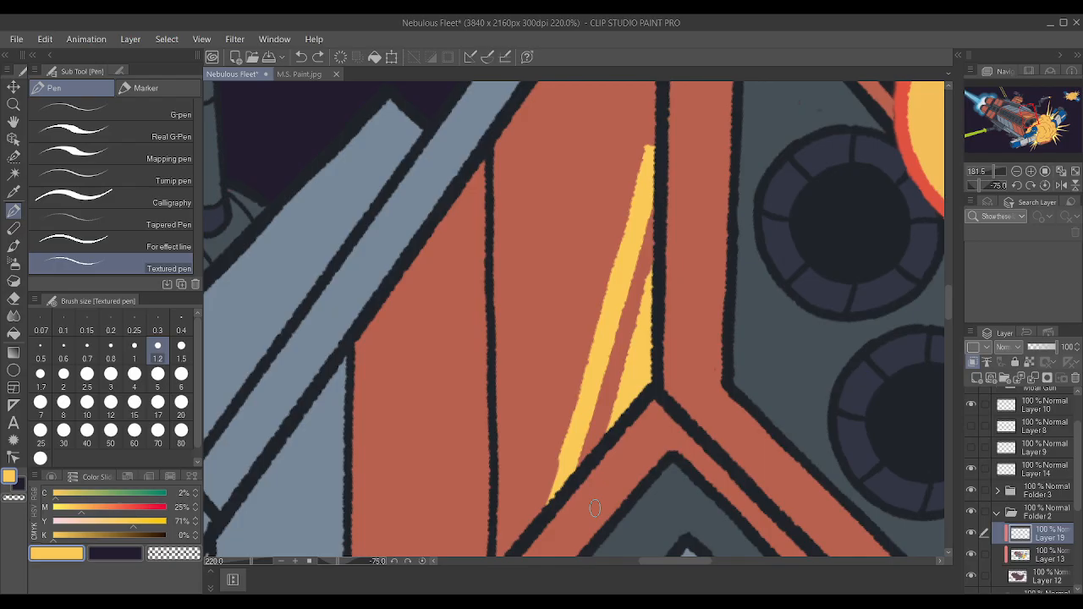
mouse_move(550, 496)
left_mouse_down()
mouse_move(570, 432)
mouse_move(543, 508)
left_mouse_up()
left_click_drag(649, 154, 652, 130)
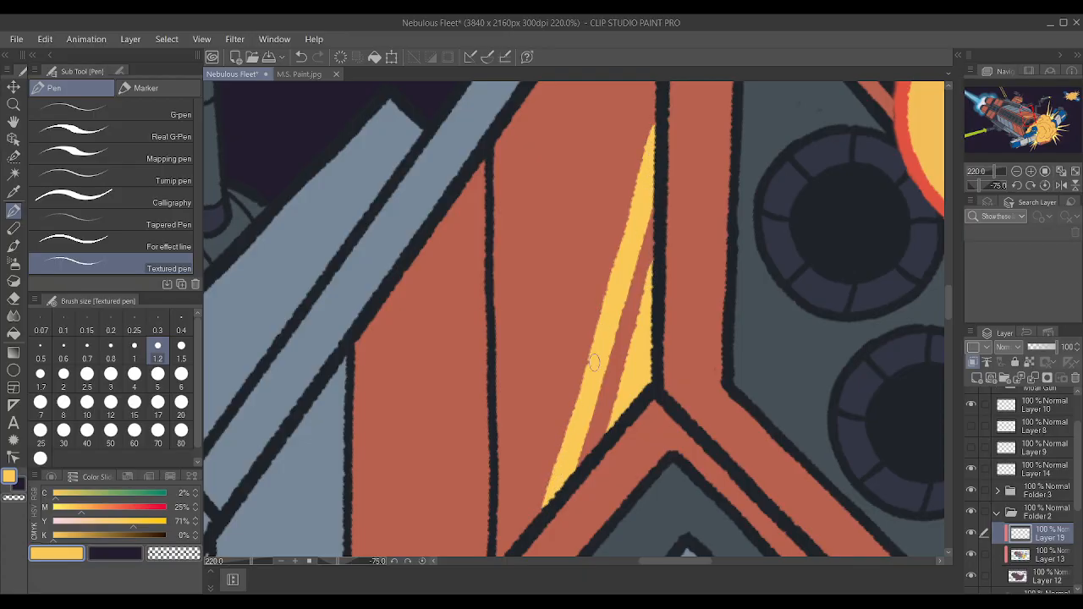
Rotate the canvas to -25 degrees, undo an overshooting stroke, and thicken the yellow stripe toward the panel seam.
scroll(593, 341, "down", 5)
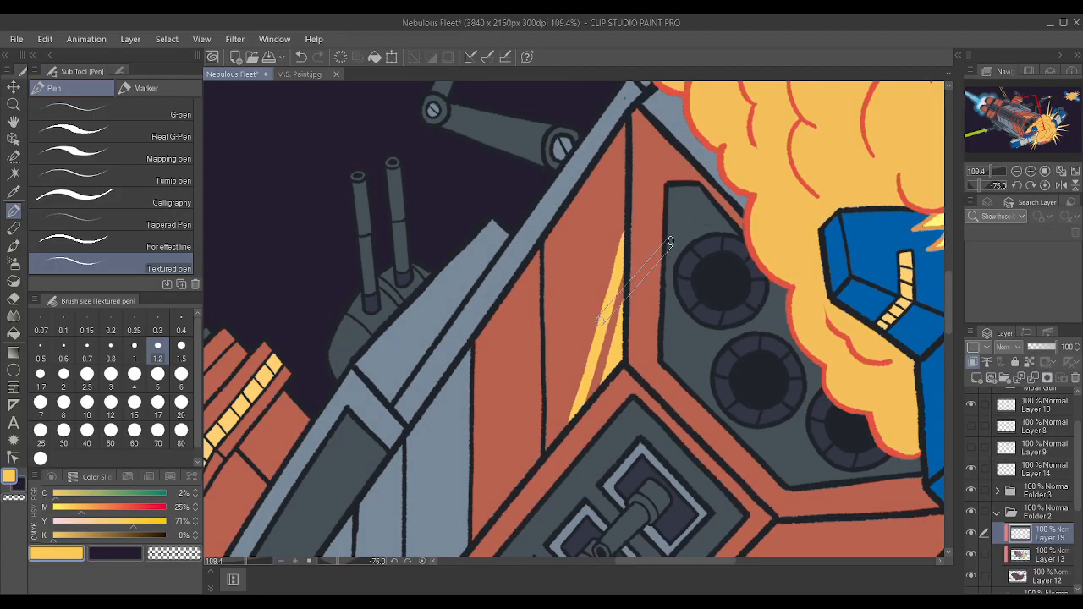
scroll(677, 243, "down", 10)
scroll(718, 285, "up", 3)
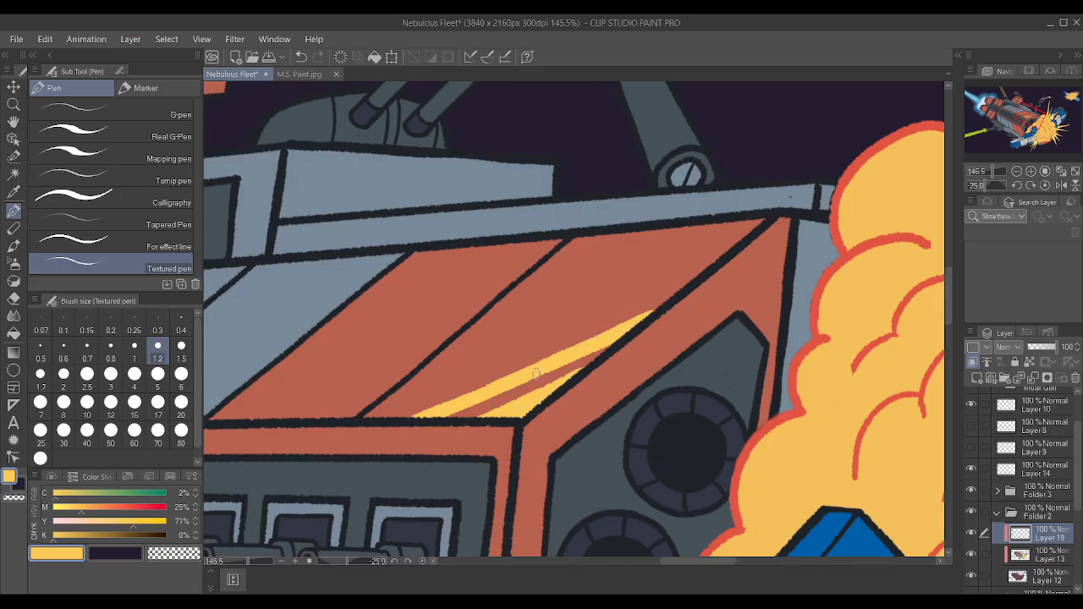
mouse_move(442, 406)
left_mouse_down()
mouse_move(546, 364)
mouse_move(687, 281)
left_mouse_up()
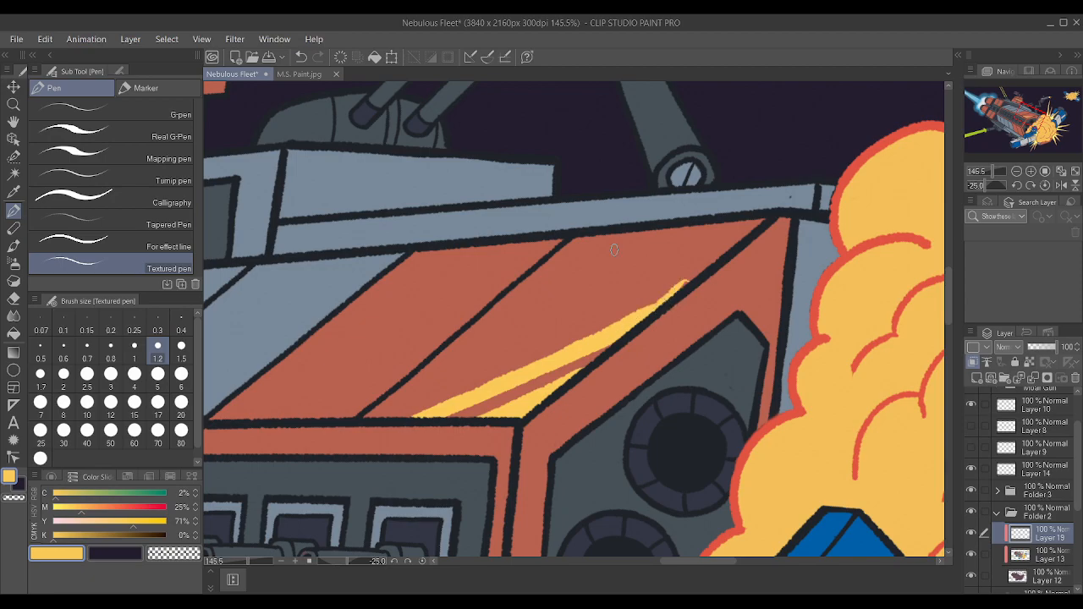
scroll(708, 283, "up", 2)
key("ctrl+z")
left_click_drag(619, 335, 644, 315)
mouse_move(440, 409)
left_mouse_down()
mouse_move(546, 372)
mouse_move(647, 316)
left_mouse_up()
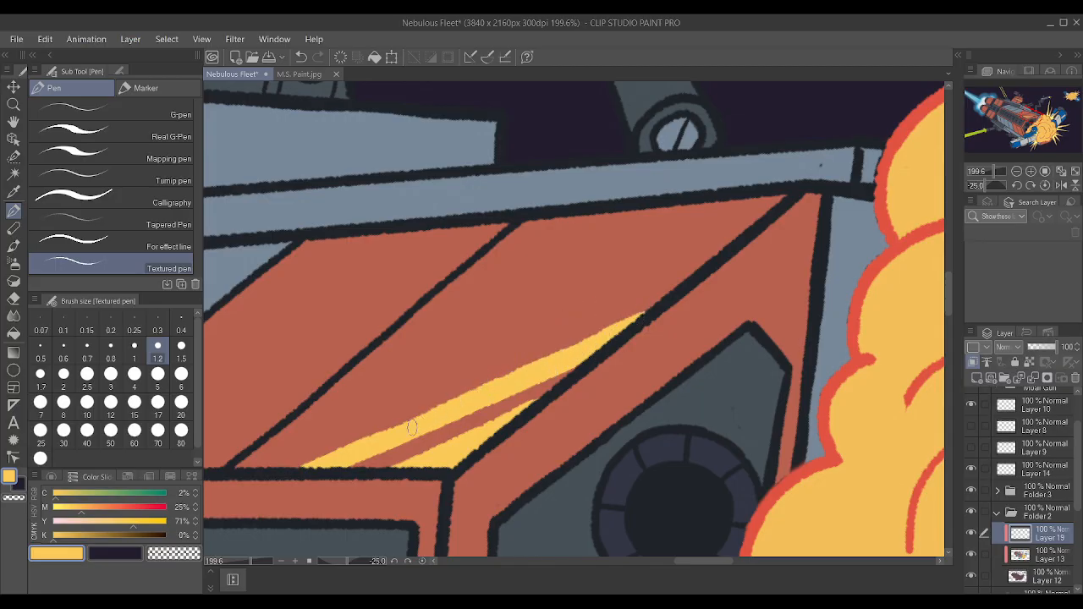
Smooth the upper edge of the yellow stripe and sharpen its tip at the panel seam.
left_click_drag(432, 418, 416, 422)
left_click_drag(562, 356, 619, 326)
key("ctrl+z")
left_click_drag(639, 306, 584, 327)
mouse_move(557, 357)
left_mouse_down()
mouse_move(663, 313)
mouse_move(641, 302)
mouse_move(675, 304)
left_mouse_up()
scroll(644, 345, "down", 1)
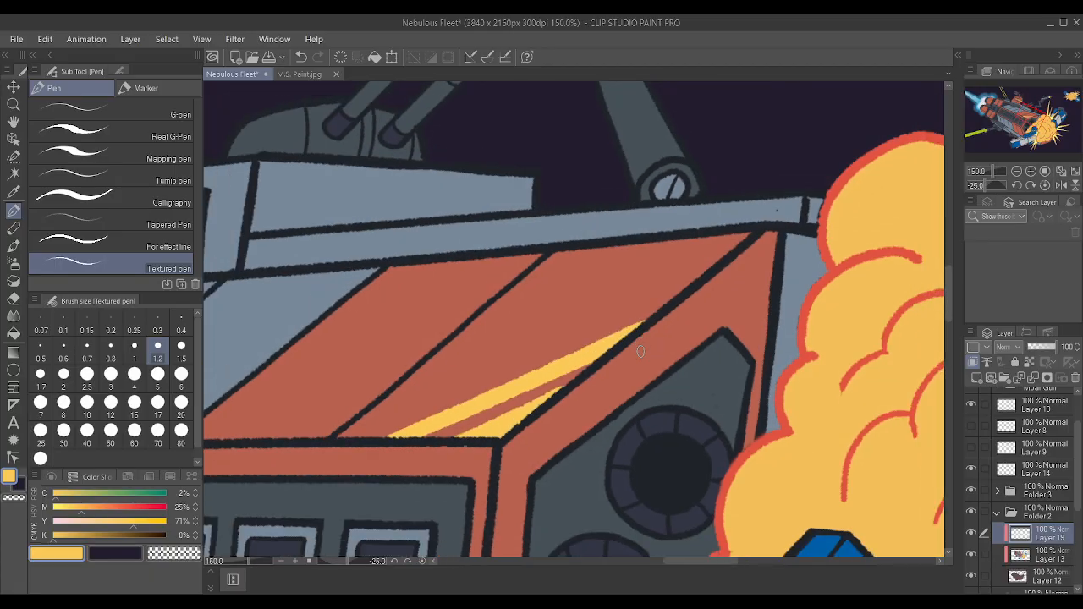
scroll(641, 351, "down", 1)
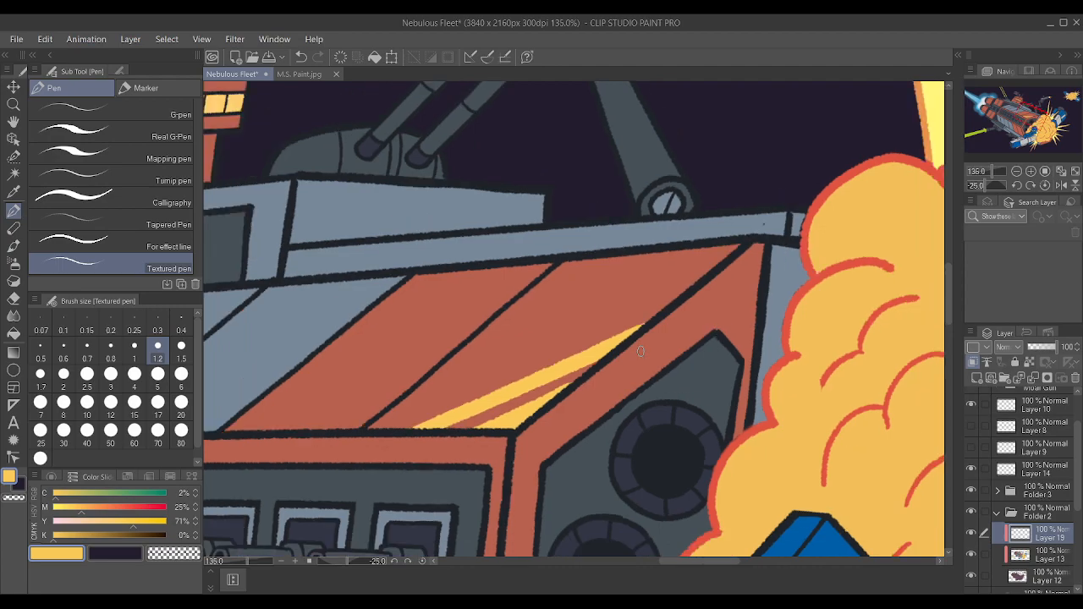
scroll(641, 351, "down", 2)
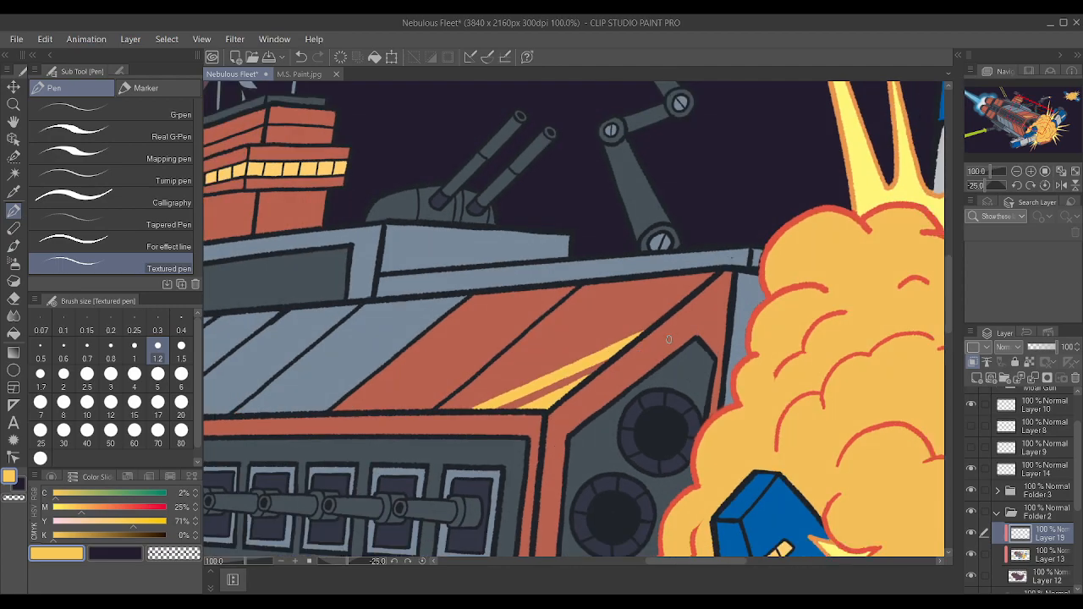
Undo all the yellow stripe and corner highlight strokes so the red upper hull panel is plain again.
key("ctrl+z")
key("ctrl+z")
key("ctrl+z")
key("ctrl+z")
key("ctrl+z")
key("ctrl+z")
key("ctrl+z")
key("ctrl+z")
key("ctrl+z")
key("ctrl+z")
key("ctrl+z")
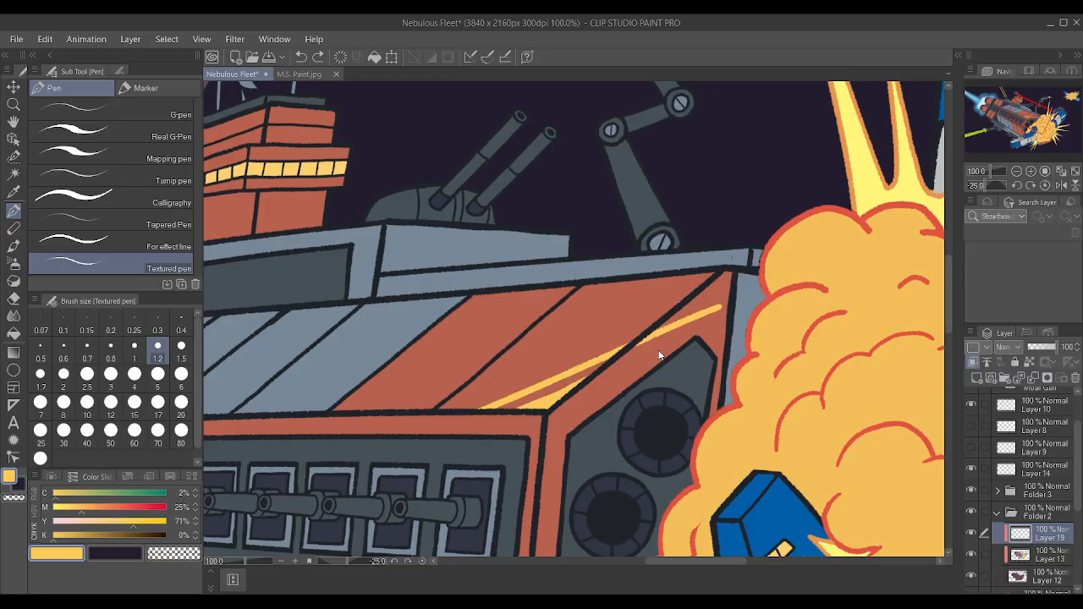
key("ctrl+z")
key("ctrl+z")
key("ctrl+z")
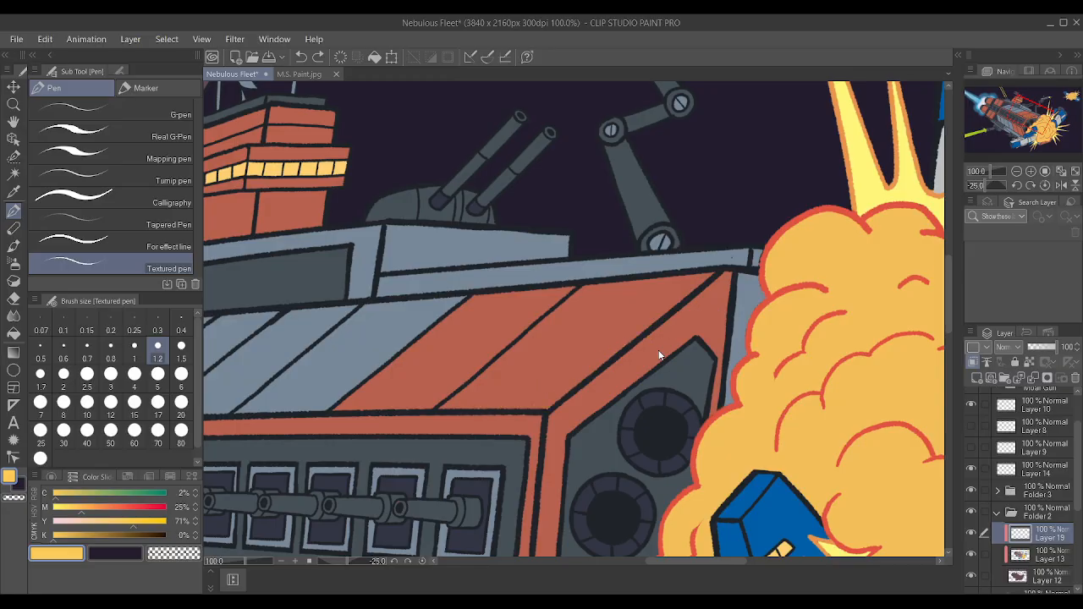
key("ctrl+y")
key("ctrl+z")
scroll(639, 361, "up", 3)
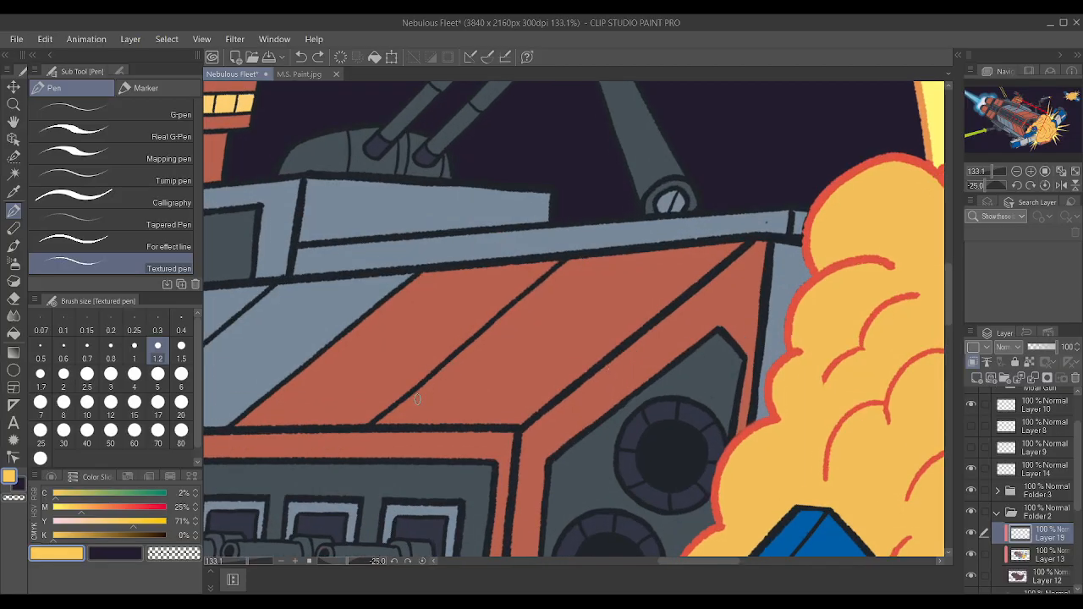
Paint a yellow band along the front side of the dividing line between the two red upper hull panels.
left_click_drag(378, 422, 566, 263)
left_click_drag(478, 341, 572, 254)
mouse_move(384, 423)
left_mouse_down()
mouse_move(485, 339)
mouse_move(513, 294)
mouse_move(582, 260)
left_mouse_up()
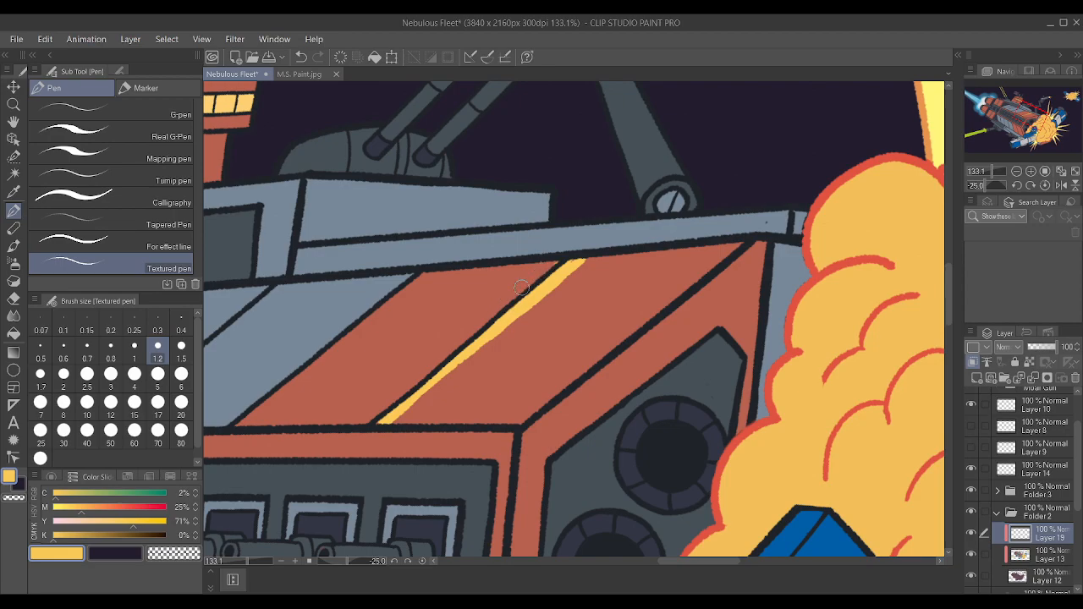
left_click_drag(394, 420, 481, 341)
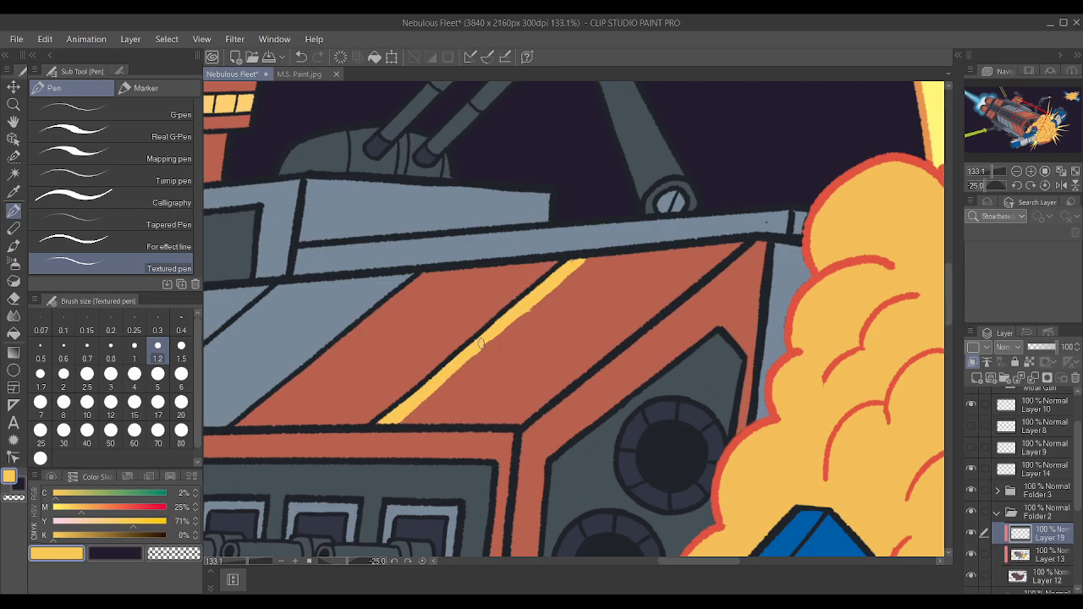
left_click_drag(516, 314, 583, 259)
left_click_drag(398, 421, 594, 257)
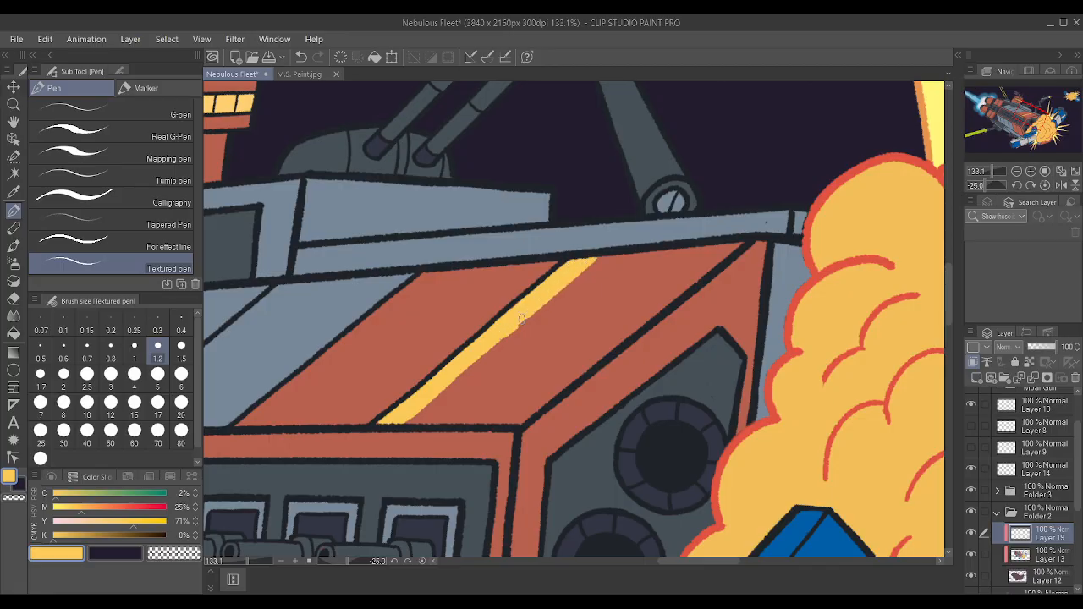
Even out the front edge of the yellow band along its lower half.
left_click_drag(408, 418, 512, 329)
left_click_drag(463, 368, 512, 325)
left_click_drag(441, 390, 485, 351)
left_click_drag(412, 419, 445, 390)
scroll(565, 248, "down", 7)
scroll(614, 235, "up", 5)
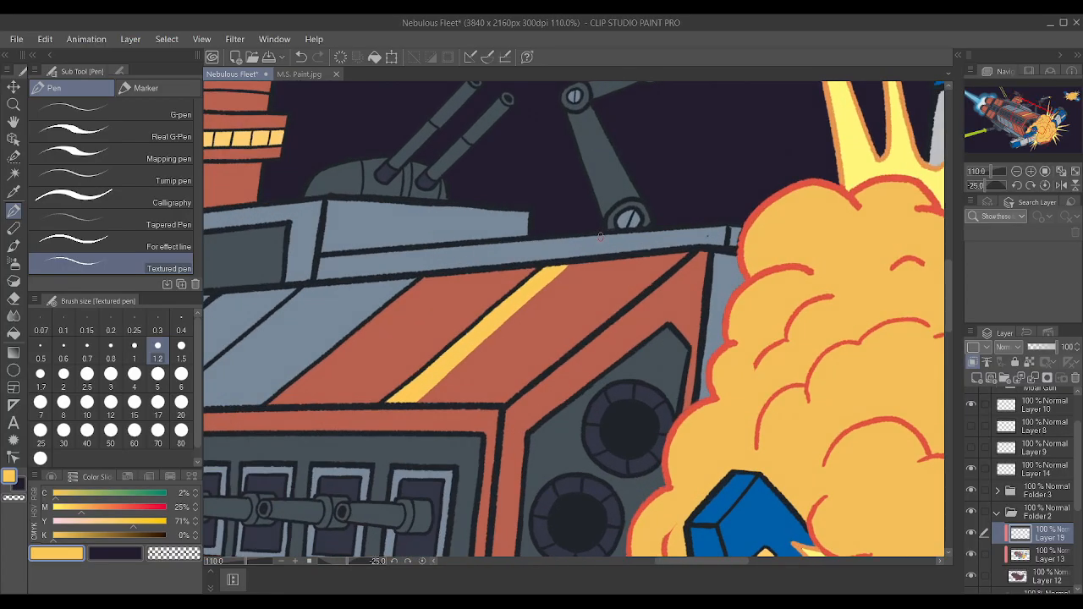
Paint a second, wider yellow band parallel to the first, leaving a thin red gap between them.
left_click_drag(454, 405, 497, 369)
mouse_move(451, 405)
left_mouse_down()
mouse_move(613, 253)
mouse_move(602, 265)
mouse_move(647, 245)
left_mouse_up()
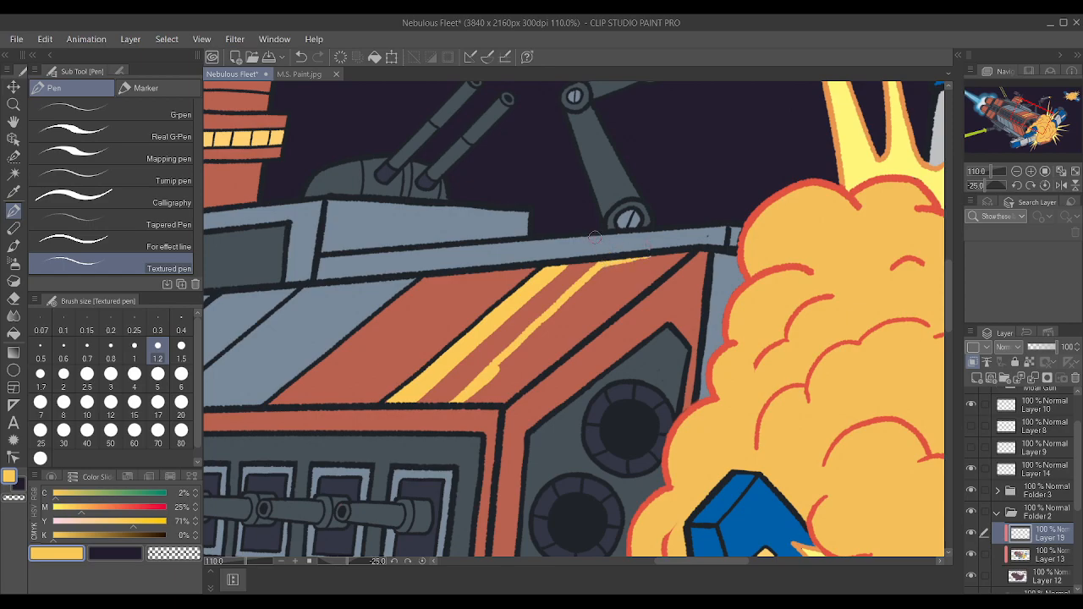
left_click_drag(492, 400, 594, 312)
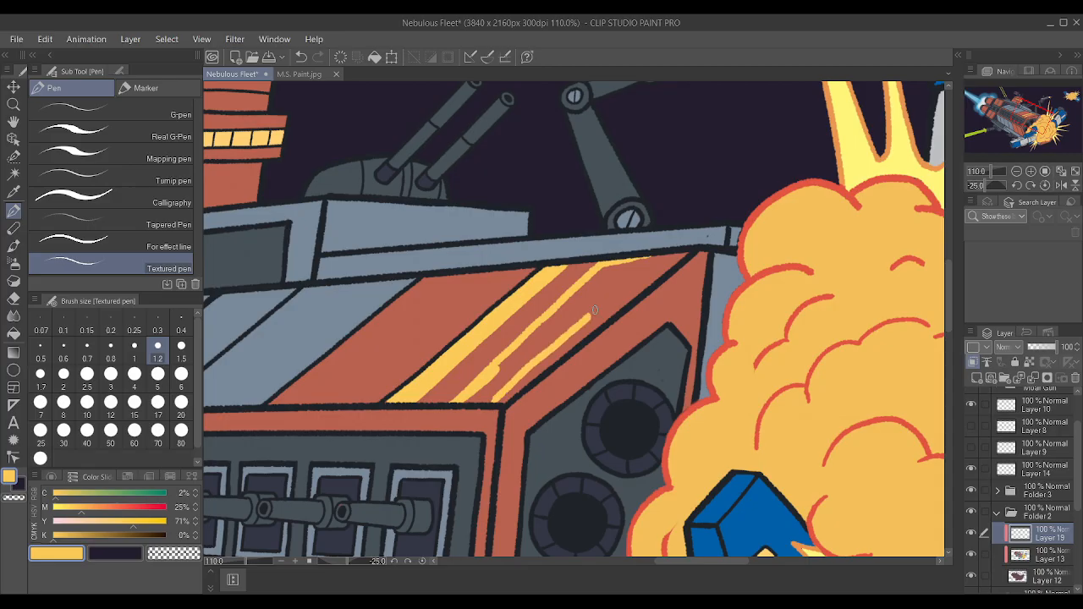
key("ctrl+z")
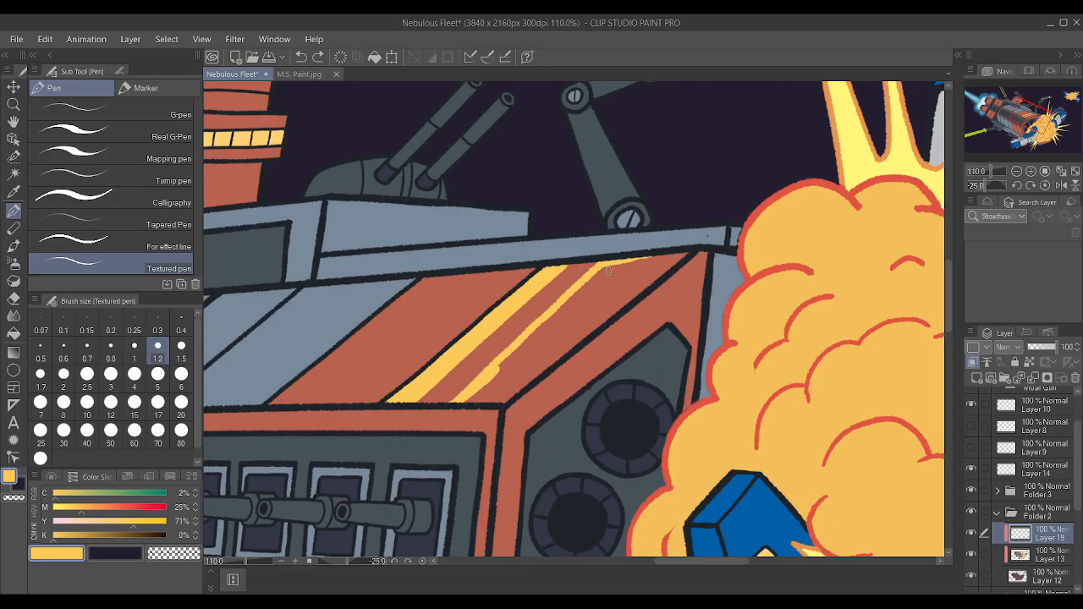
mouse_move(487, 402)
left_mouse_down()
mouse_move(660, 253)
mouse_move(606, 265)
mouse_move(653, 253)
mouse_move(630, 260)
mouse_move(506, 397)
mouse_move(463, 403)
mouse_move(489, 402)
mouse_move(611, 276)
mouse_move(572, 317)
mouse_move(644, 267)
mouse_move(484, 391)
mouse_move(517, 358)
mouse_move(489, 374)
mouse_move(617, 266)
mouse_move(572, 307)
left_mouse_up()
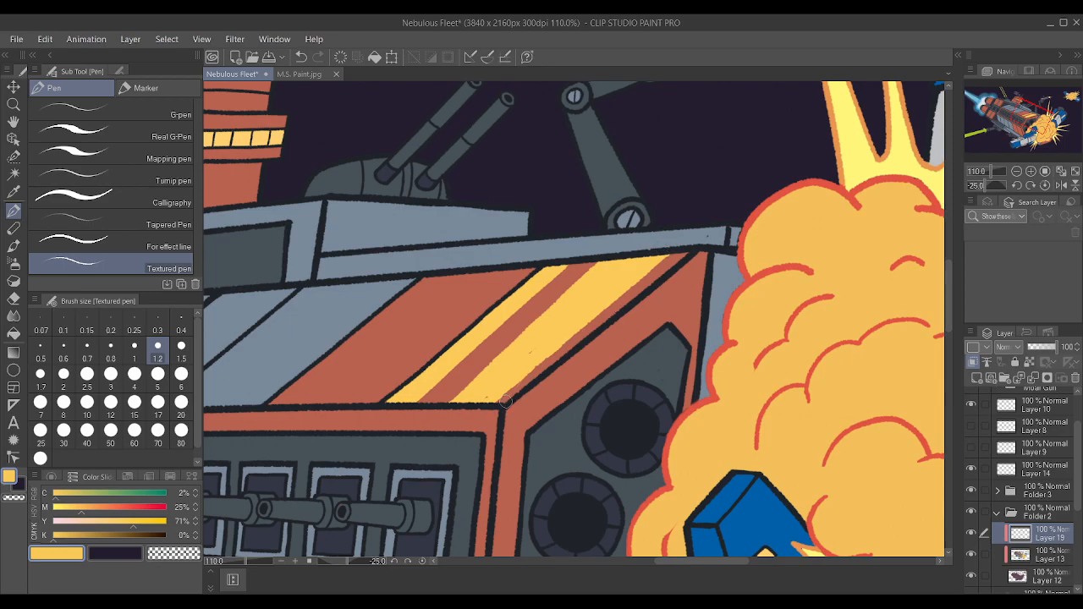
key("ctrl+z")
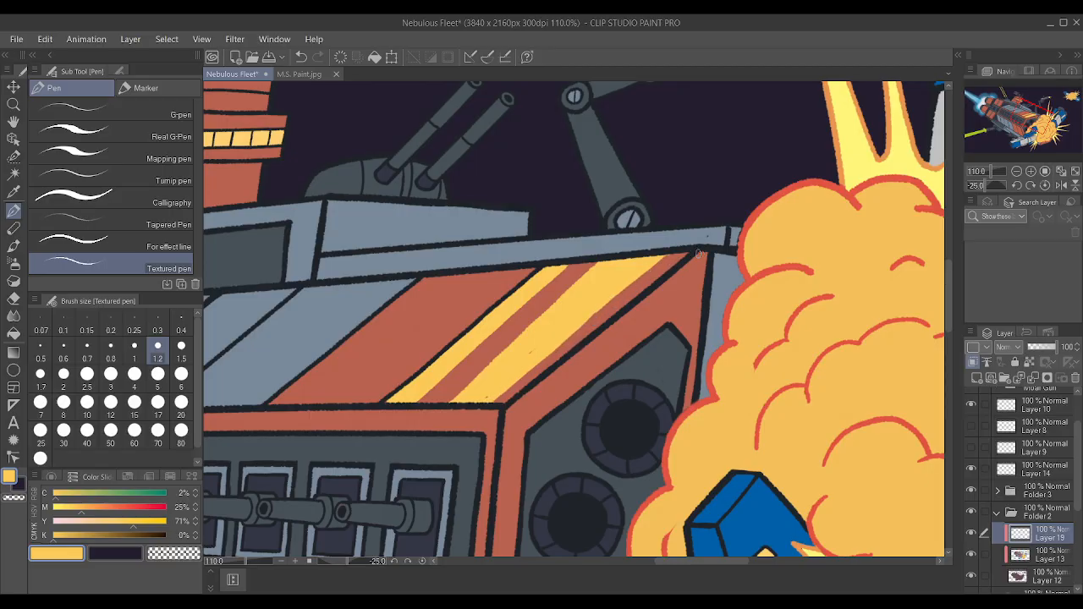
Rework the edges of the wide yellow band to leave a red margin along the panel's front seam, undoing stray strokes.
left_click_drag(489, 393, 632, 280)
left_click_drag(492, 400, 658, 260)
left_click_drag(599, 304, 654, 262)
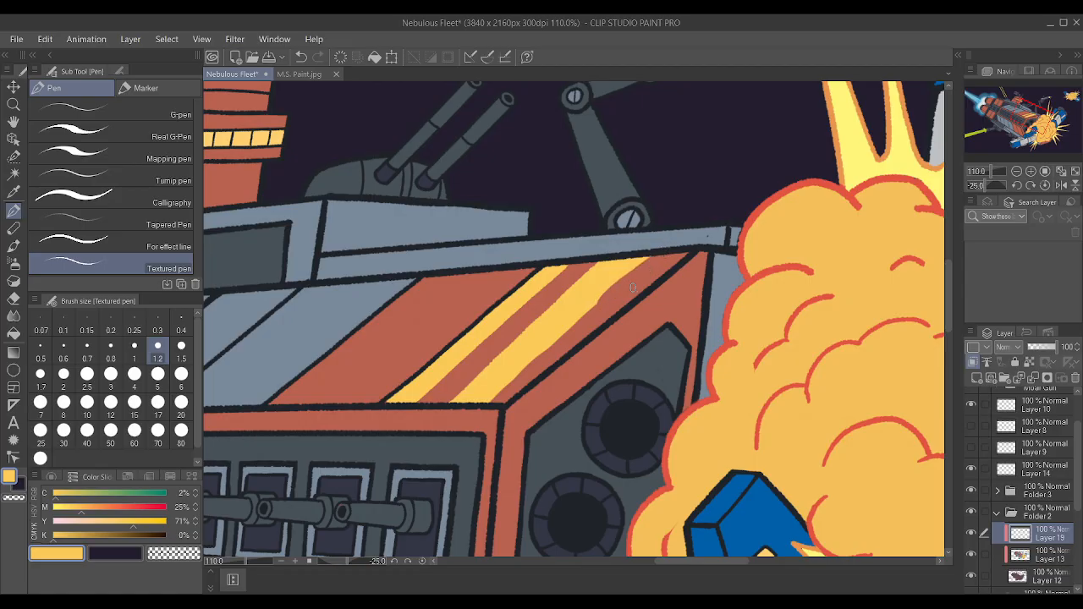
left_click_drag(481, 407, 602, 296)
left_click_drag(565, 327, 600, 315)
key("ctrl+z")
left_click_drag(487, 395, 523, 359)
left_click_drag(484, 401, 652, 245)
key("ctrl+z")
key("ctrl+z")
Rotate the canvas to -65 degrees and straighten the edges and lower corner of the wide yellow band.
key("minus")
key("minus")
key("minus")
key("minus")
key("minus")
key("minus")
key("minus")
key("minus")
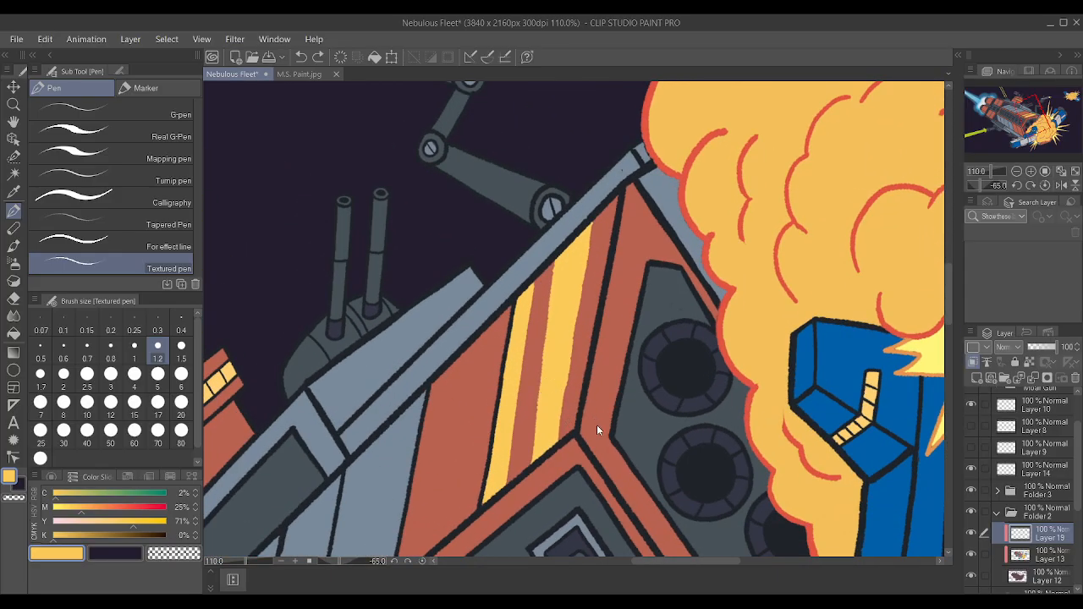
scroll(596, 430, "up", 5)
mouse_move(528, 427)
left_mouse_down()
mouse_move(566, 186)
mouse_move(564, 113)
left_mouse_up()
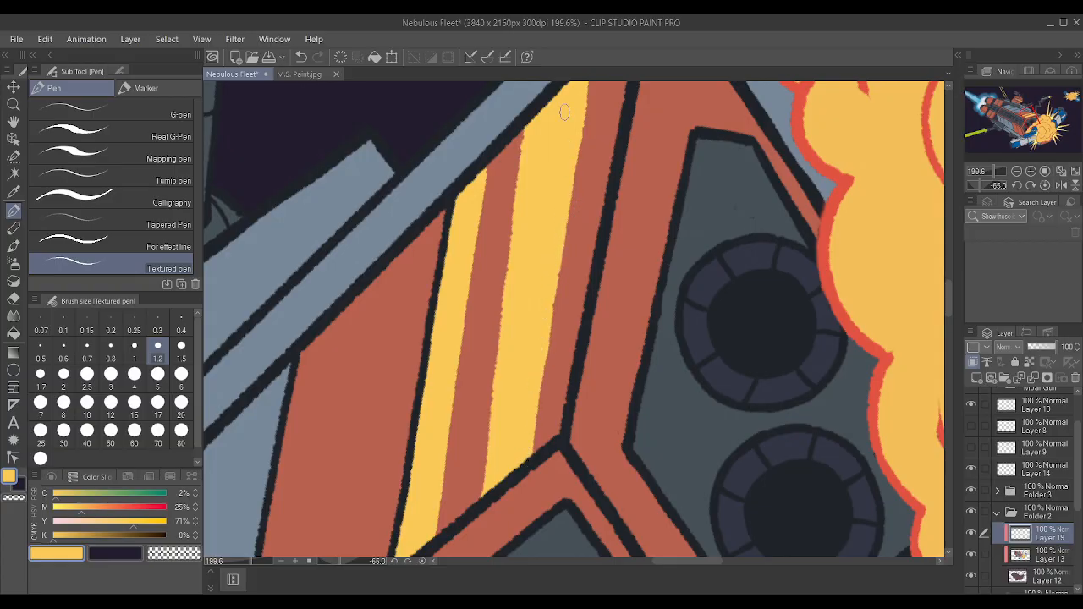
left_click_drag(481, 508, 512, 312)
left_click_drag(484, 488, 475, 505)
scroll(508, 394, "down", 3)
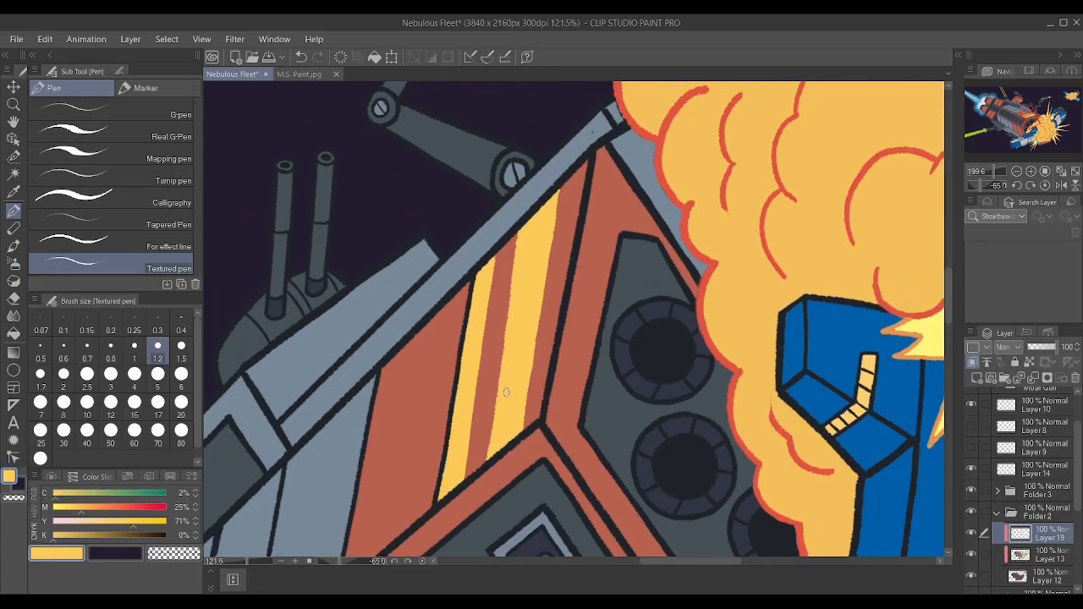
scroll(506, 392, "down", 1)
scroll(554, 209, "up", 2)
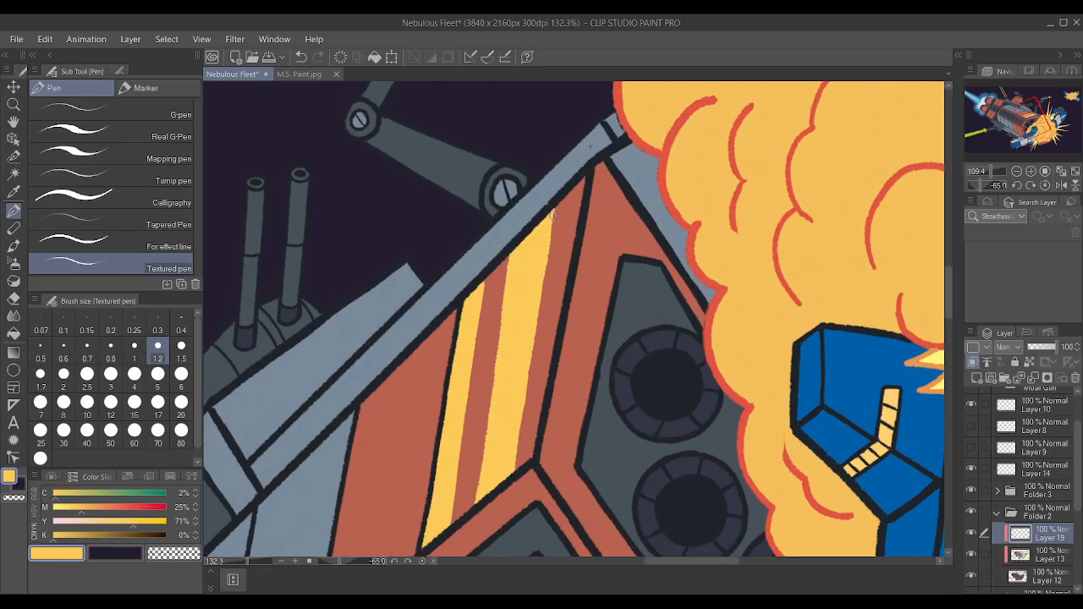
scroll(586, 188, "up", 1)
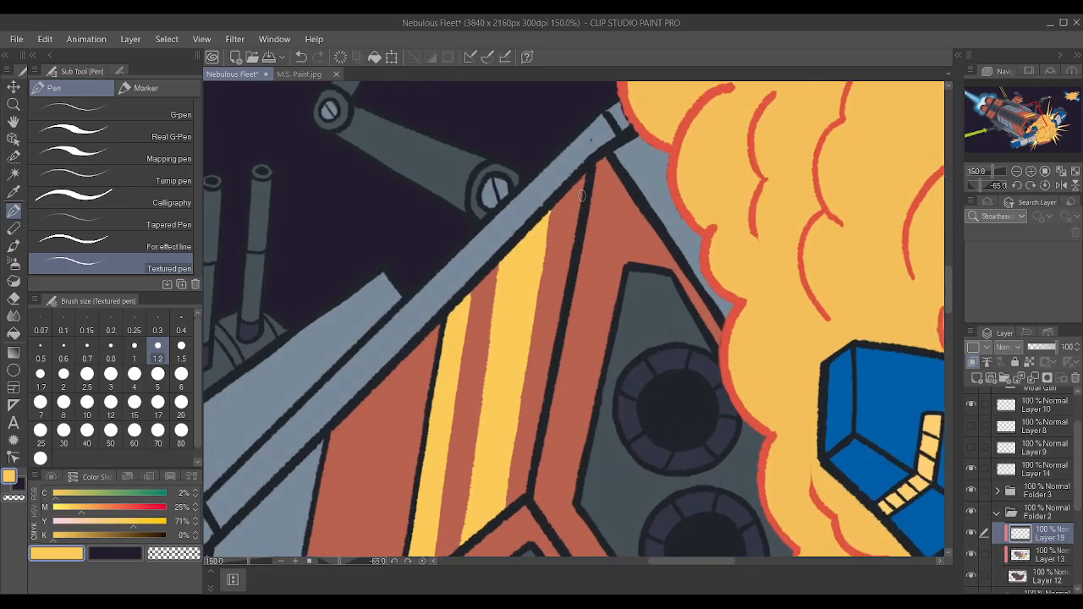
scroll(583, 196, "down", 2)
scroll(582, 195, "up", 3)
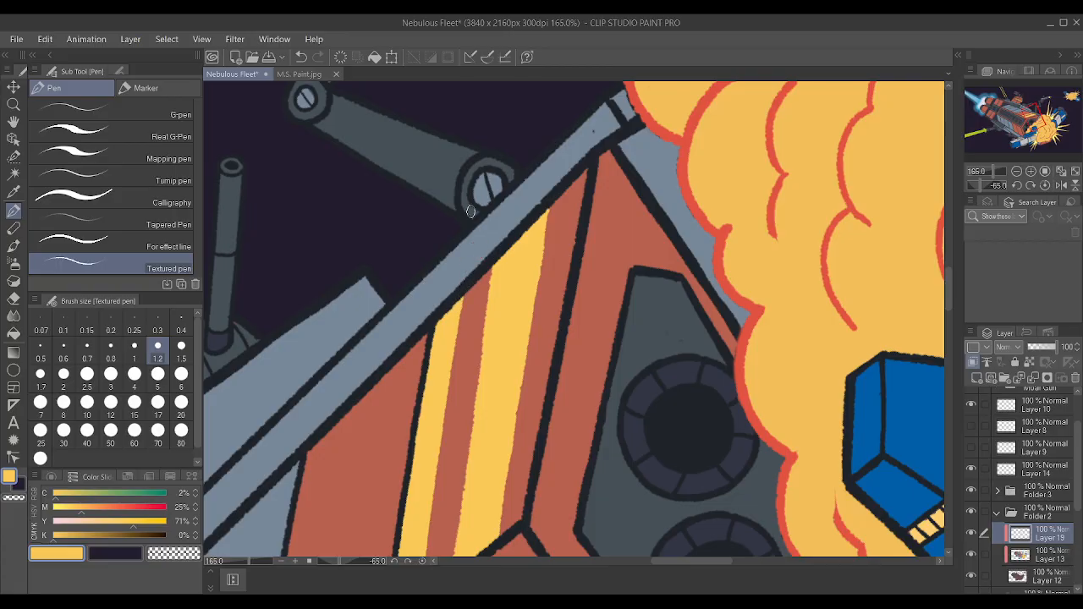
Return the canvas to -20 degrees and toggle Layer 19's visibility to compare the hull panel with and without the yellow bands.
scroll(471, 215, "down", 5)
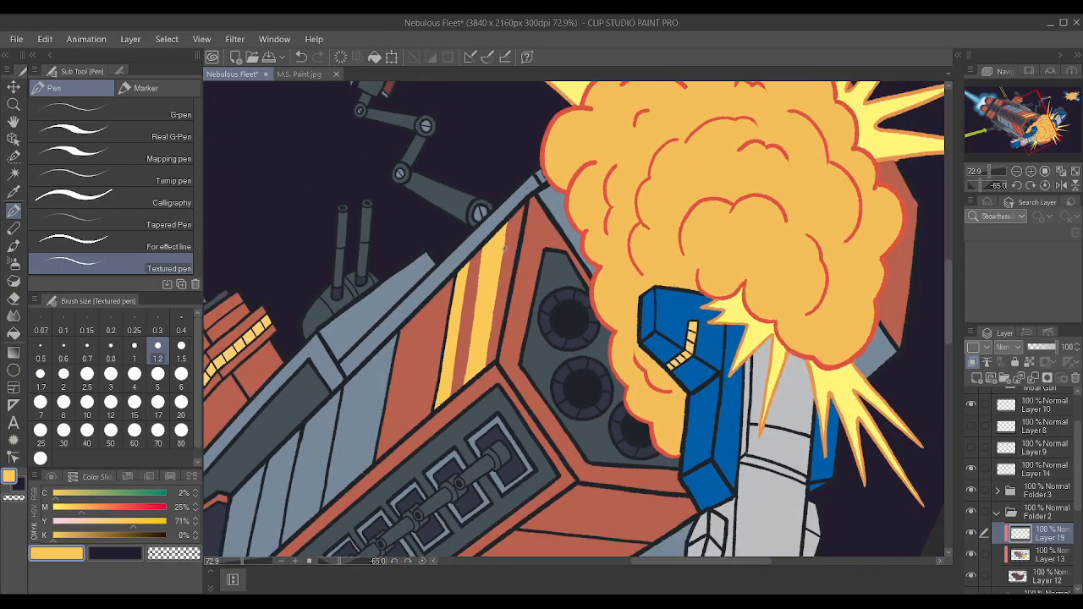
key("asciicircum")
key("asciicircum")
key("asciicircum")
key("asciicircum")
key("asciicircum")
key("asciicircum")
key("asciicircum")
key("asciicircum")
key("asciicircum")
key("asciicircum")
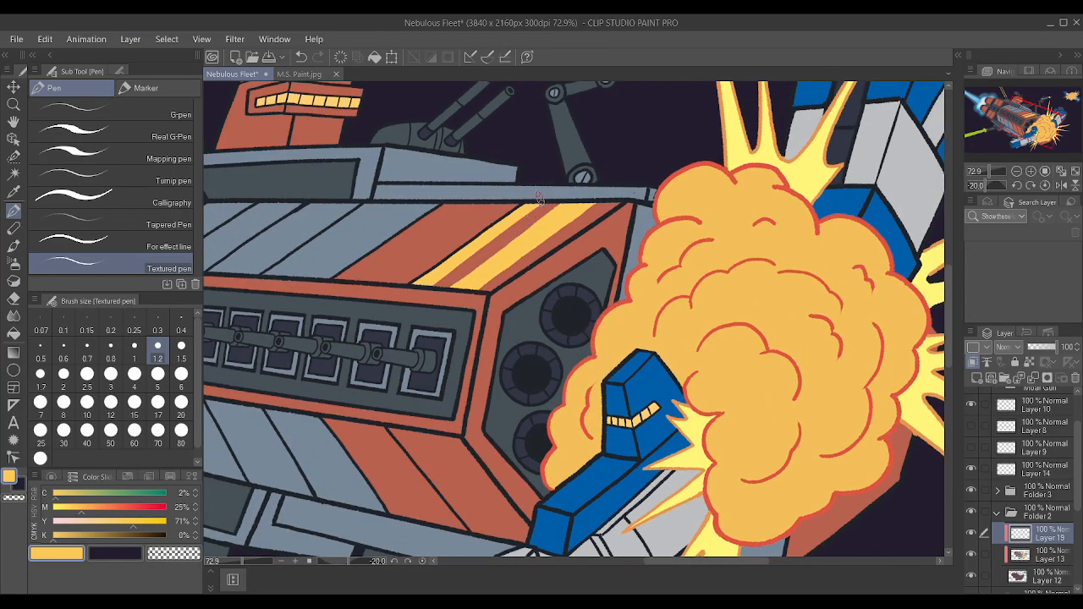
key("minus")
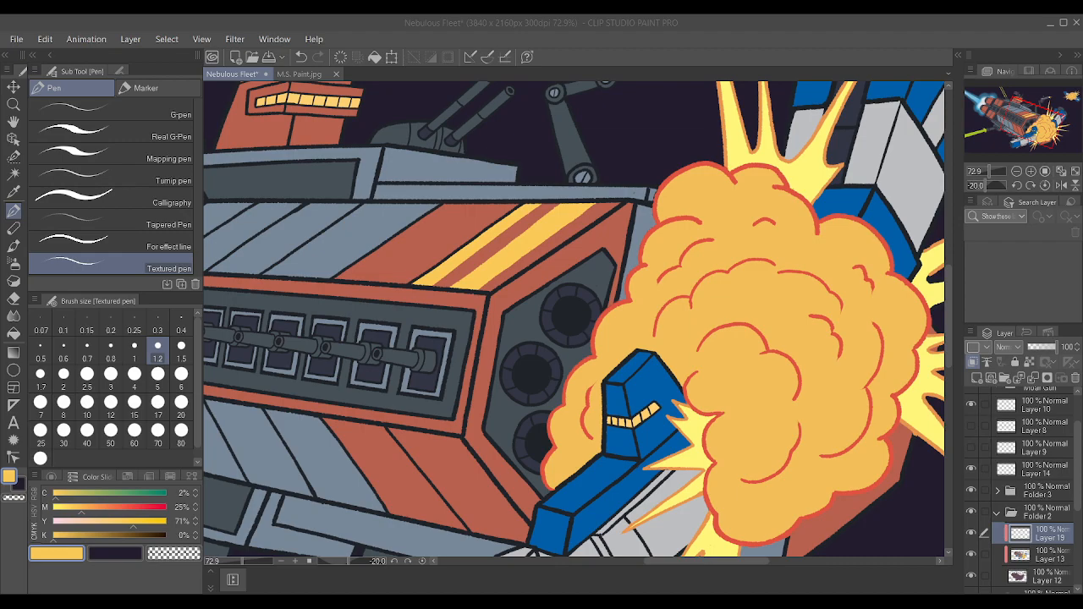
left_click(806, 586)
scroll(635, 356, "down", 4)
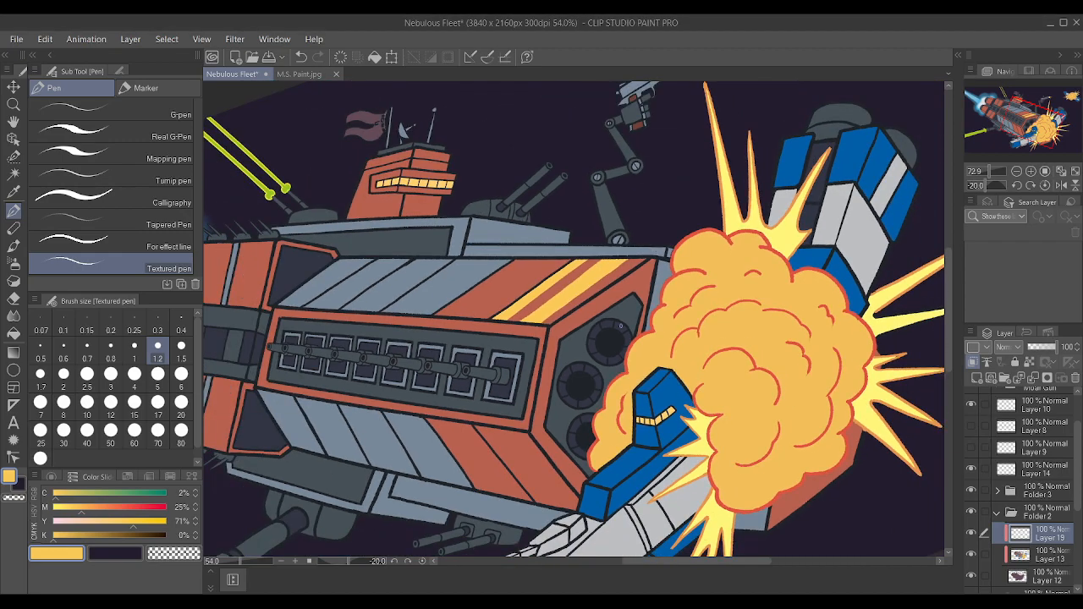
scroll(518, 246, "up", 6)
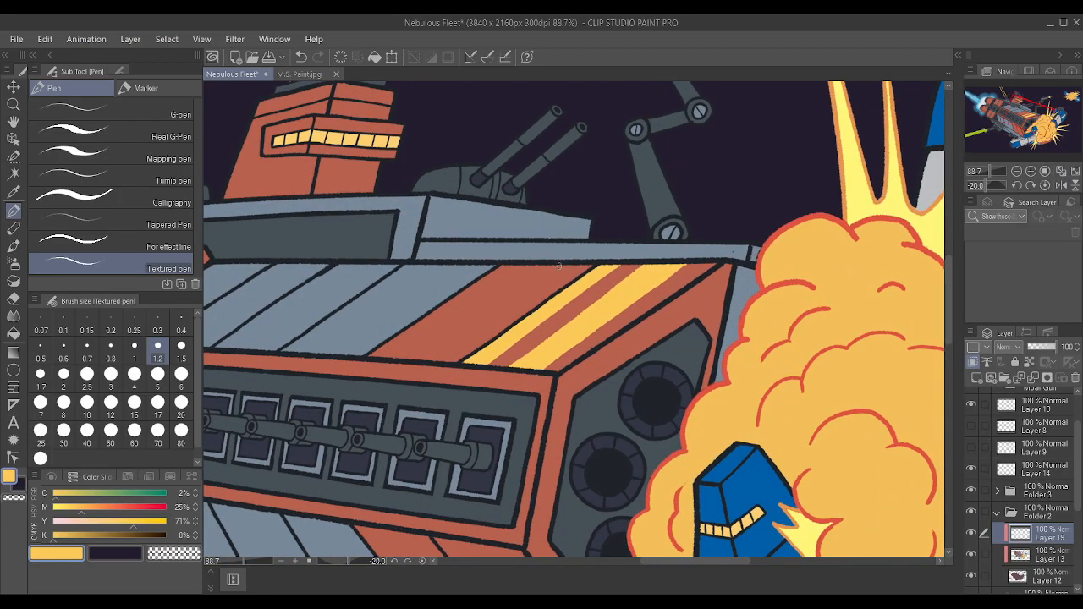
scroll(554, 284, "up", 1)
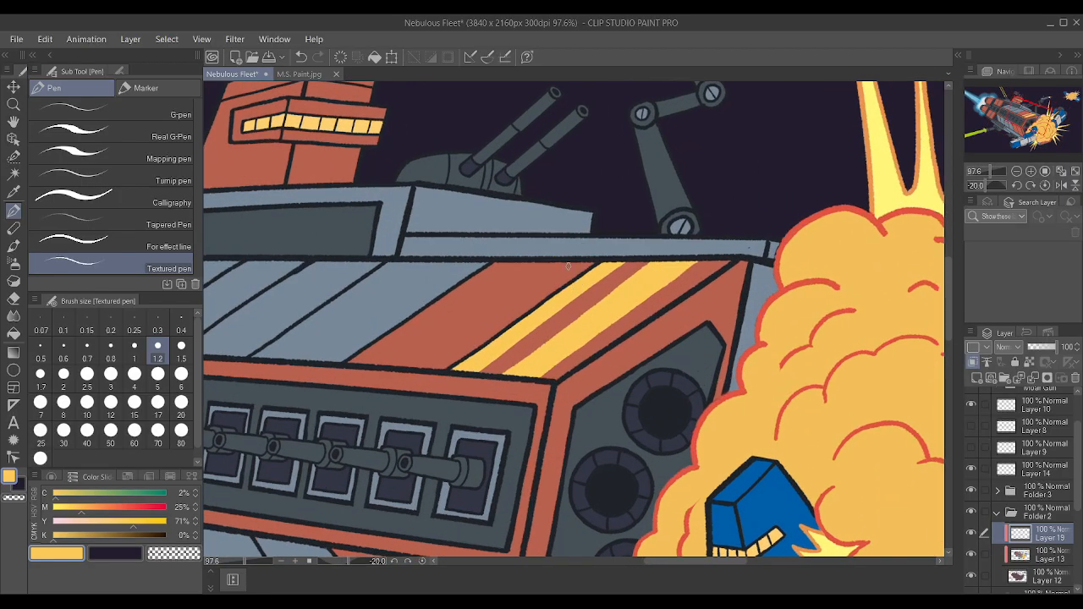
left_click(974, 533)
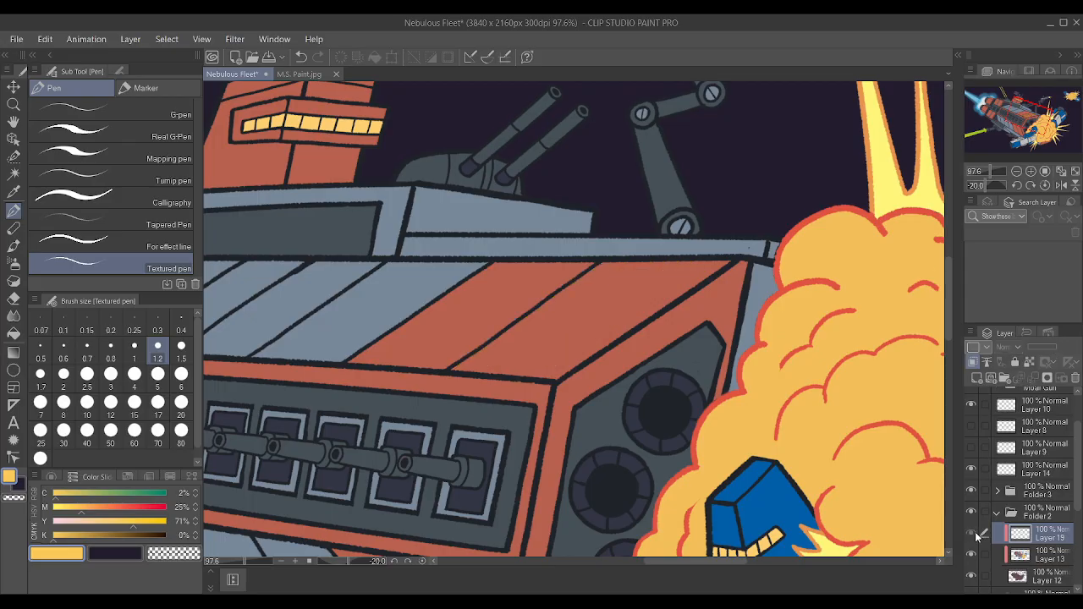
left_click(975, 535)
scroll(800, 380, "down", 7)
scroll(518, 247, "up", 10)
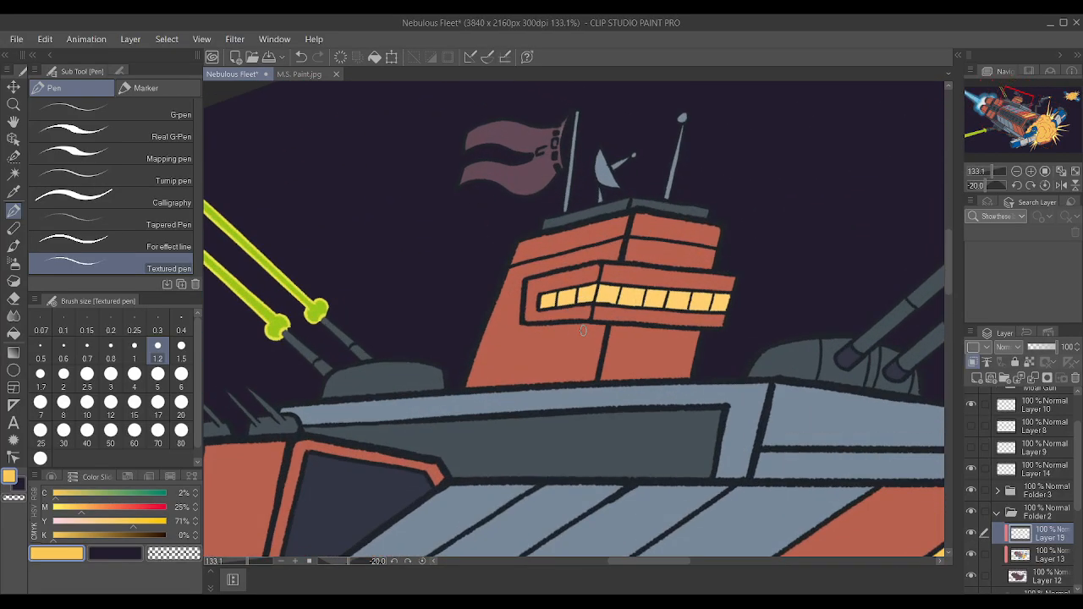
scroll(583, 330, "up", 1)
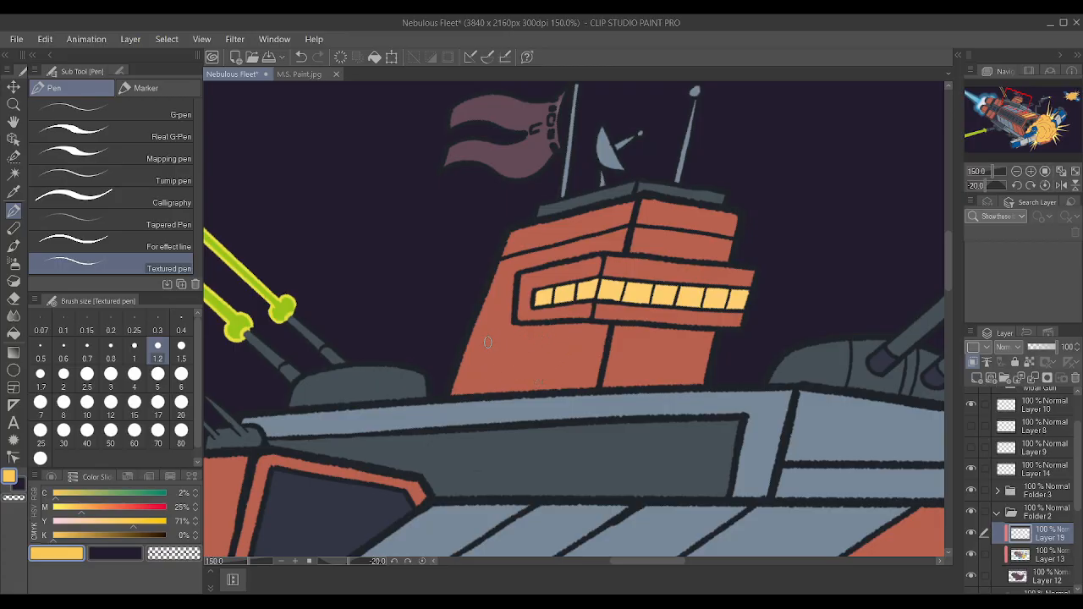
mouse_move(582, 389)
left_mouse_down()
mouse_move(575, 352)
mouse_move(491, 352)
mouse_move(489, 294)
left_mouse_up()
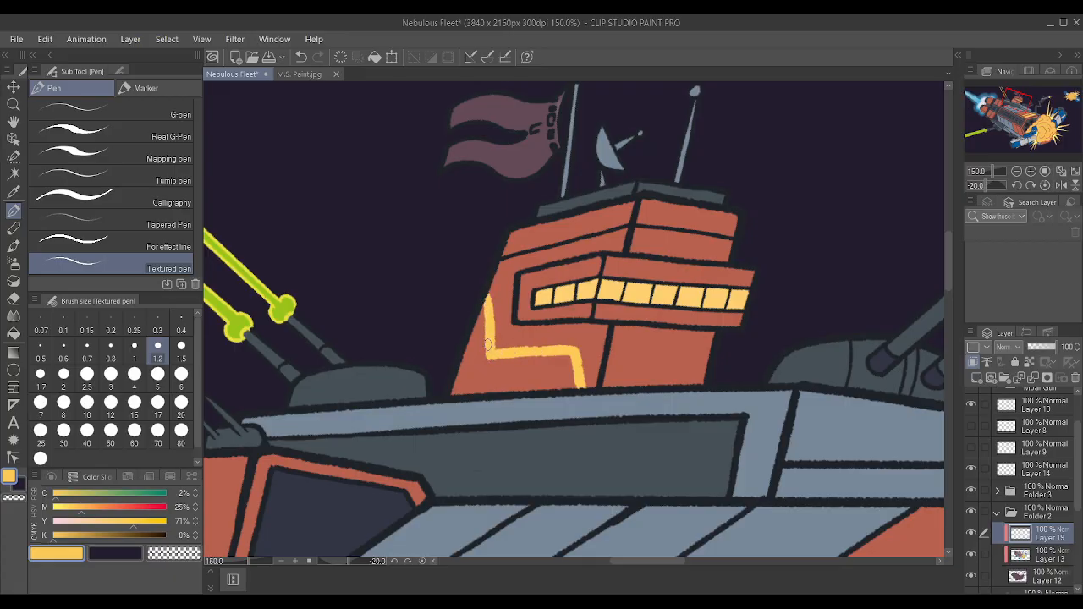
mouse_move(496, 349)
left_mouse_down()
mouse_move(573, 348)
mouse_move(582, 386)
left_mouse_up()
mouse_move(460, 377)
left_mouse_down()
mouse_move(553, 369)
mouse_move(559, 389)
left_mouse_up()
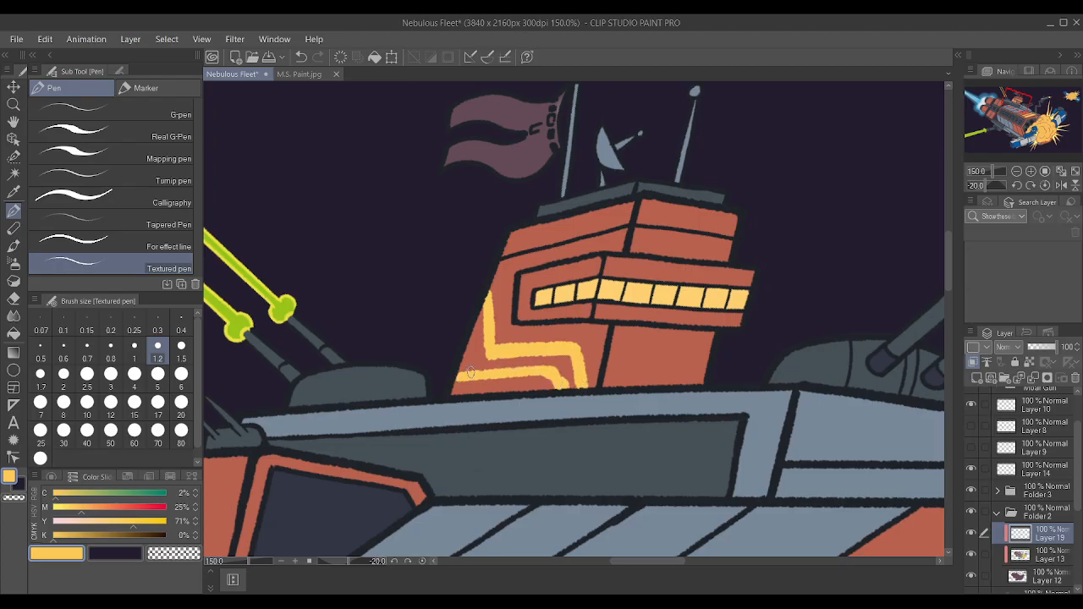
key("ctrl+z")
key("ctrl+z")
key("ctrl+z")
key("ctrl+z")
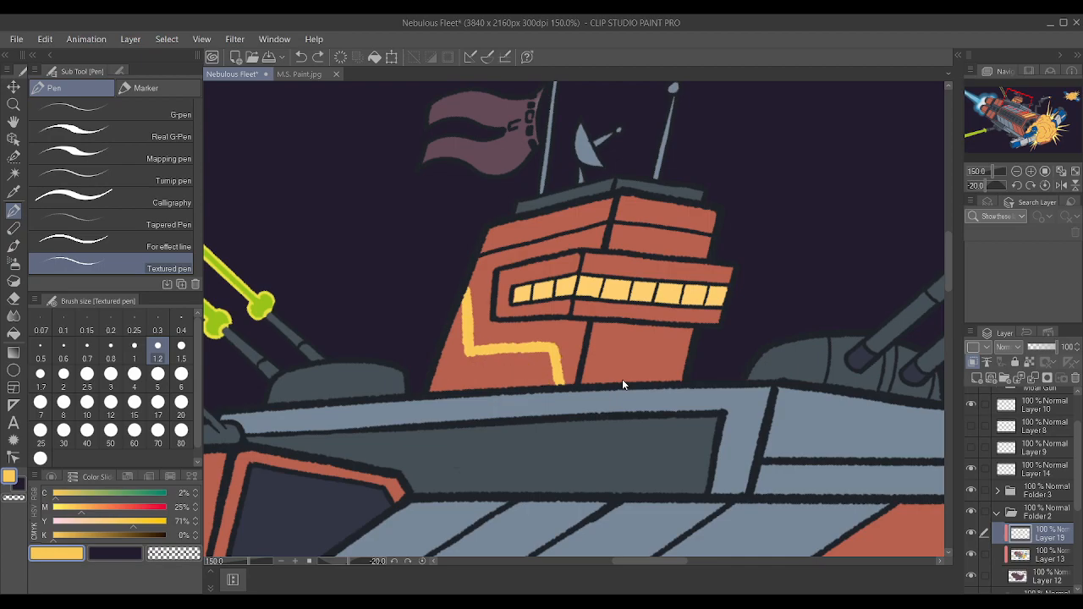
key("ctrl+z")
key("ctrl+z")
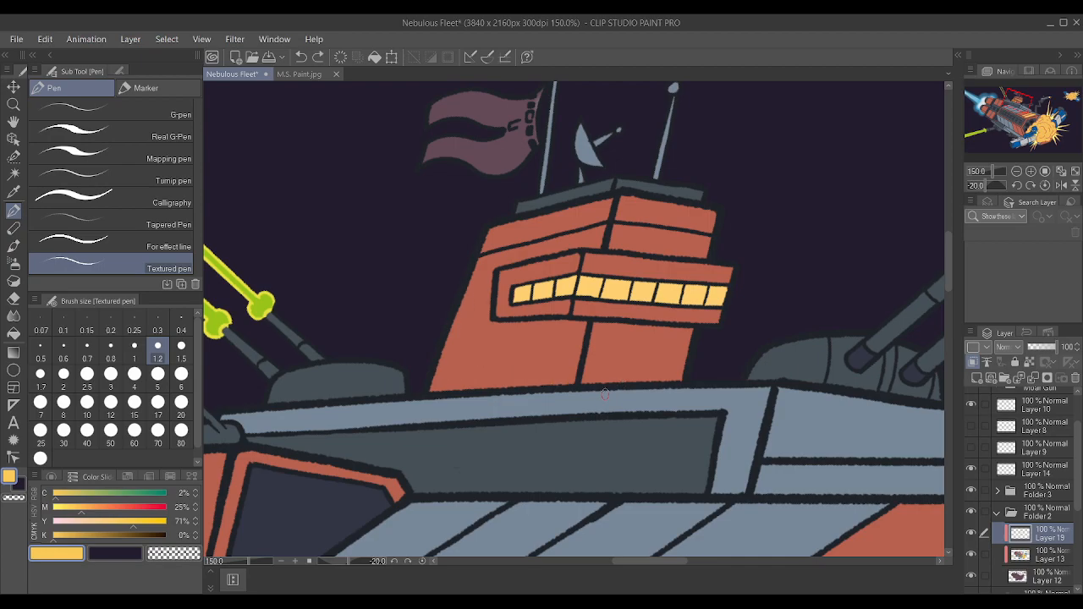
Paint the top strip of the red bridge tower yellow on both its side and front faces.
mouse_move(535, 227)
left_mouse_down()
mouse_move(603, 211)
mouse_move(540, 218)
mouse_move(612, 200)
mouse_move(601, 215)
mouse_move(491, 248)
mouse_move(537, 220)
mouse_move(493, 231)
left_mouse_up()
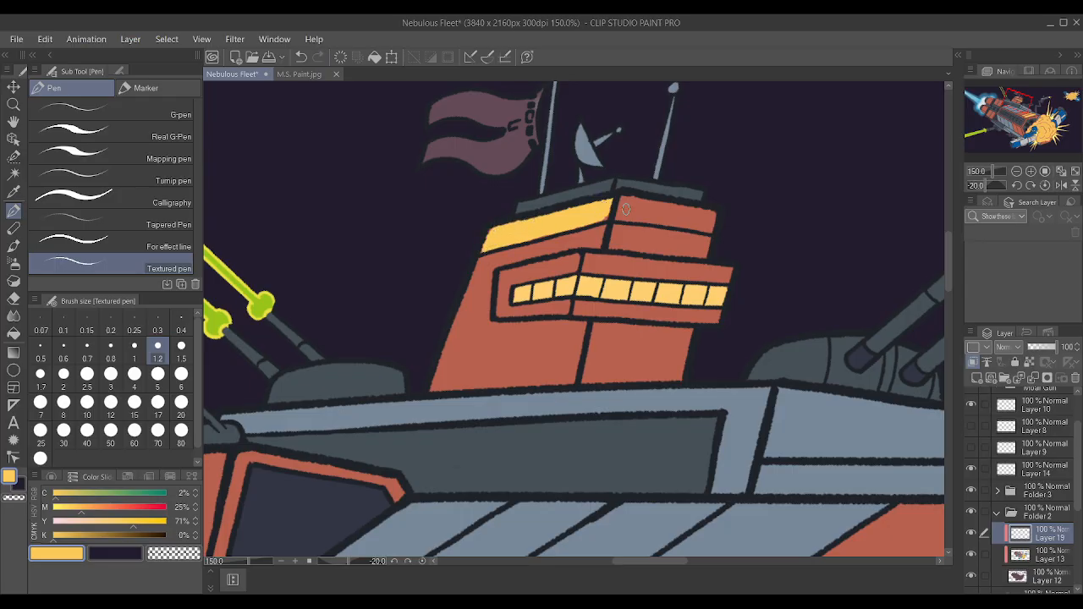
mouse_move(592, 216)
left_mouse_down()
mouse_move(715, 225)
mouse_move(623, 201)
mouse_move(681, 205)
mouse_move(710, 224)
left_mouse_up()
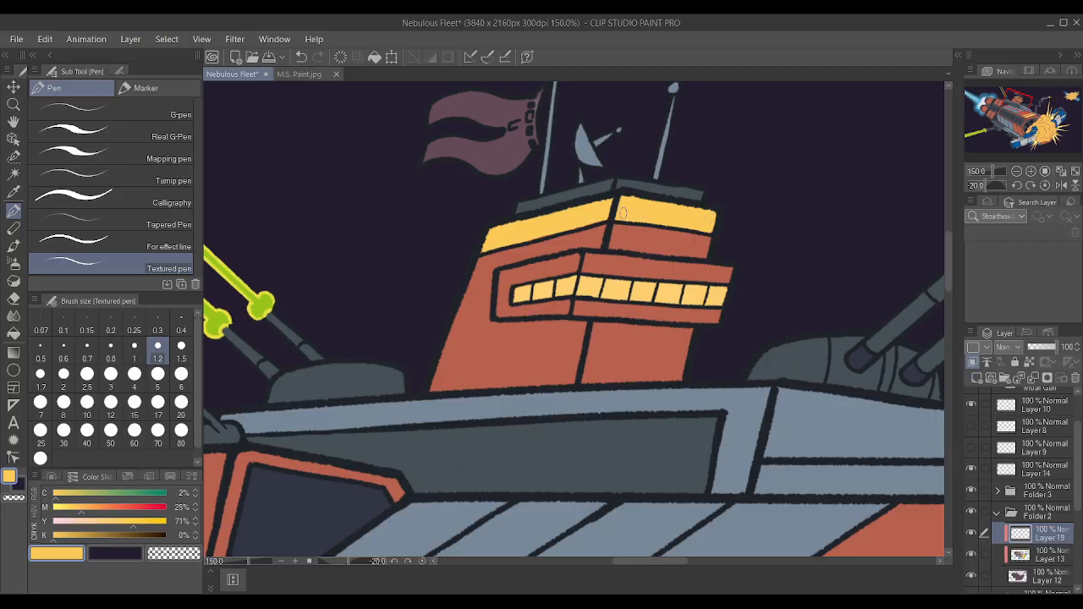
scroll(688, 208, "down", 5)
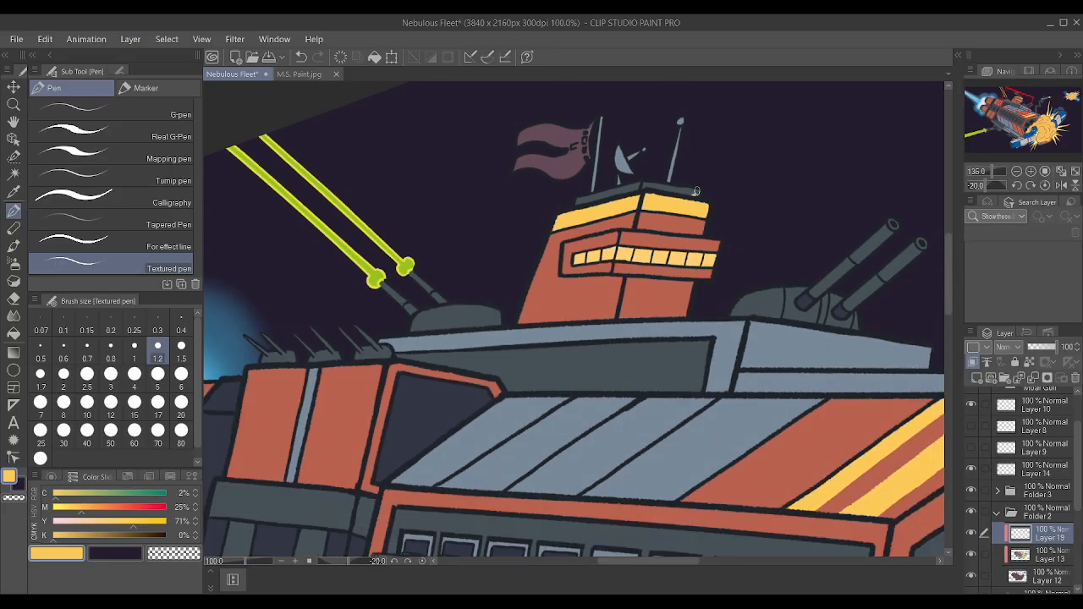
Mix an orange with 50% magenta and start painting it over the bridge tower's front windows on Layer 13.
scroll(678, 215, "up", 6)
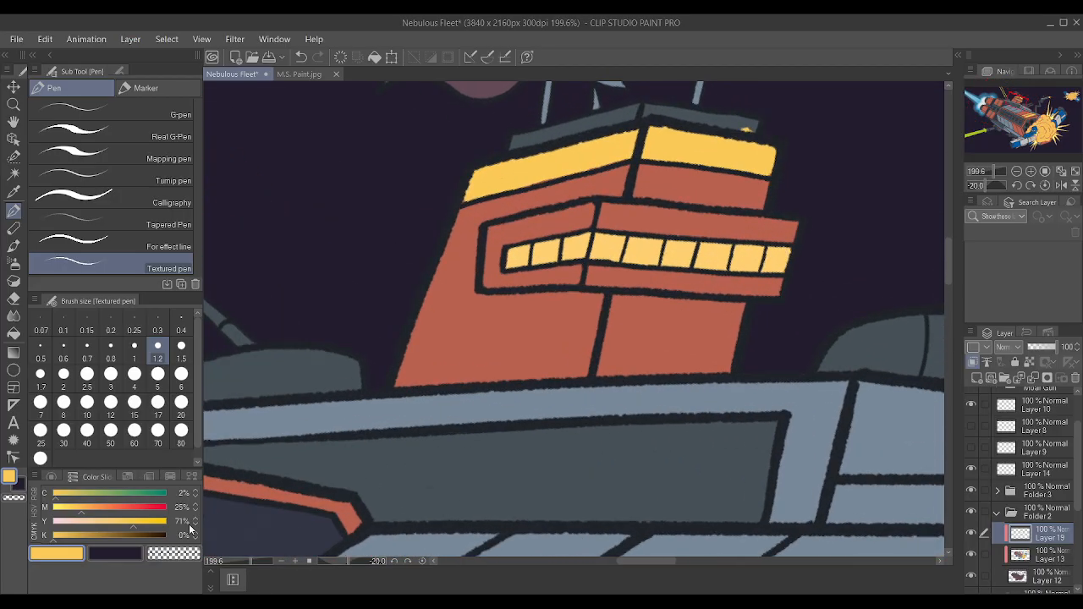
left_click(110, 507)
scroll(365, 297, "down", 1)
scroll(624, 226, "up", 1)
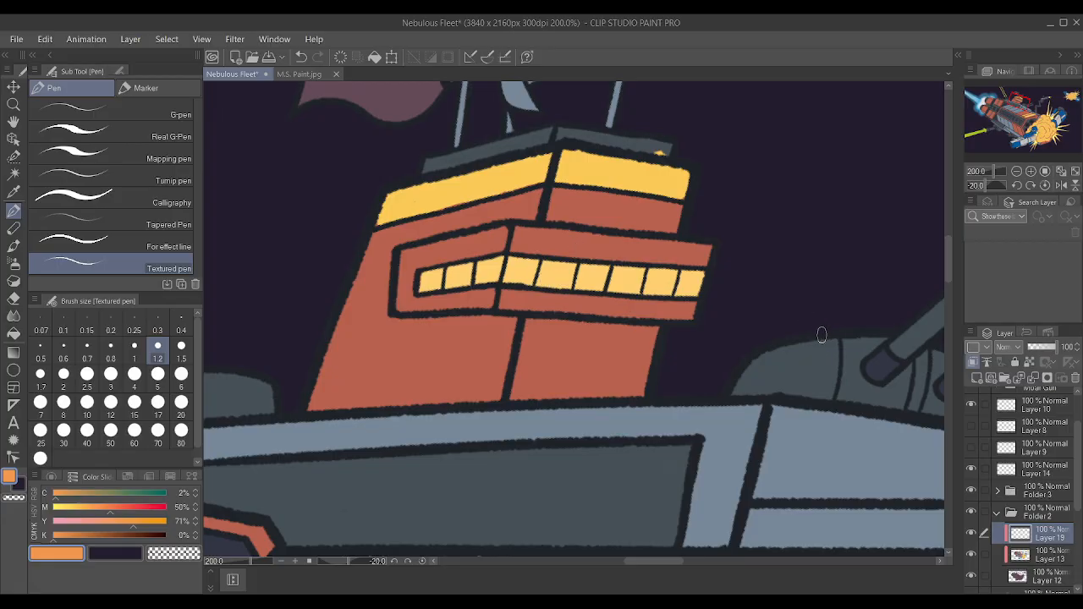
left_click(1050, 559)
mouse_move(546, 283)
left_mouse_down()
mouse_move(618, 281)
mouse_move(516, 264)
mouse_move(637, 277)
left_mouse_up()
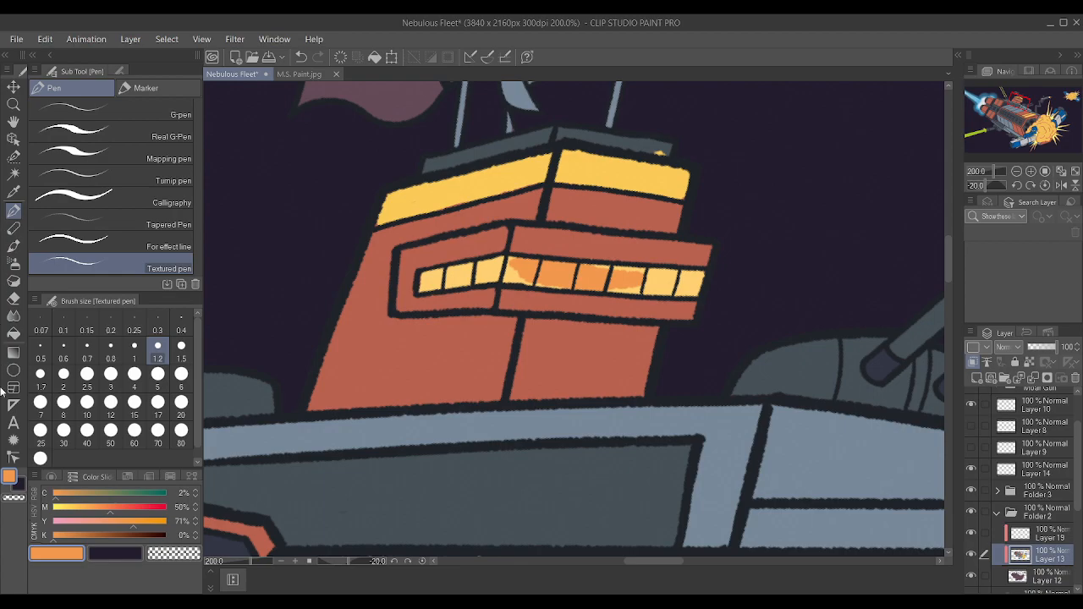
Adjust the orange to 81% yellow and 52% magenta and repaint the full row of bridge windows.
left_click(108, 507)
left_click_drag(127, 522, 145, 521)
left_click(121, 508)
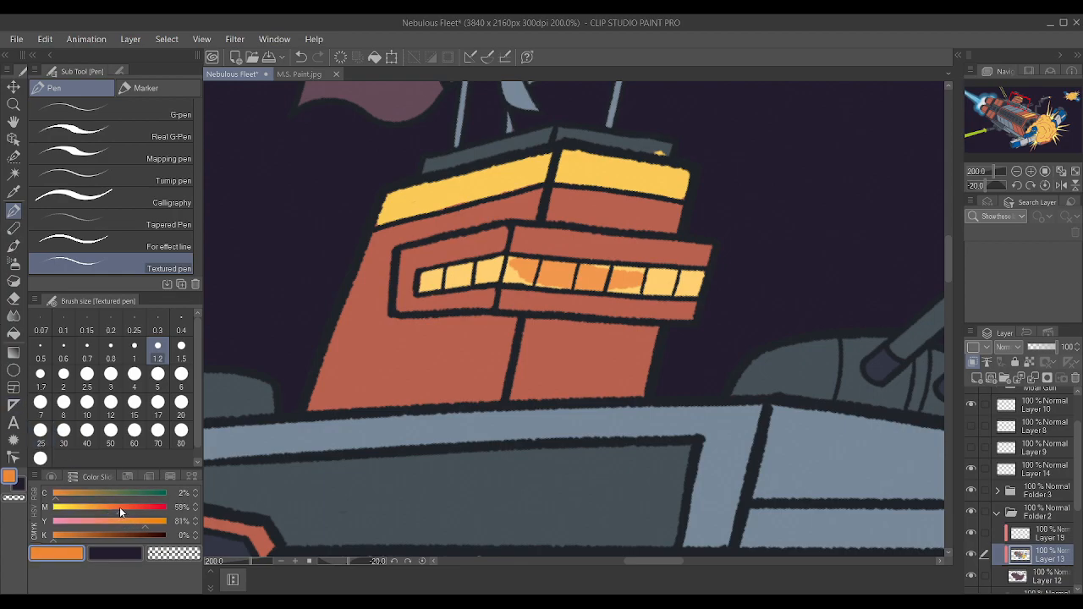
mouse_move(539, 279)
left_mouse_down()
mouse_move(619, 286)
mouse_move(513, 268)
mouse_move(652, 279)
mouse_move(614, 286)
mouse_move(680, 286)
mouse_move(638, 278)
mouse_move(699, 274)
mouse_move(679, 286)
mouse_move(690, 286)
mouse_move(656, 282)
left_mouse_up()
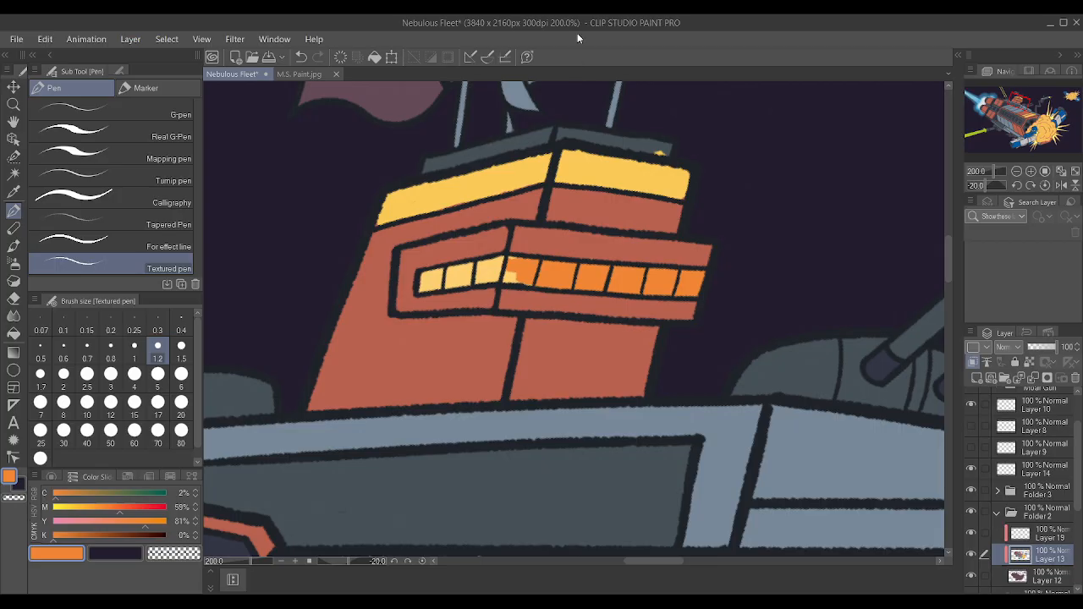
left_click(112, 507)
mouse_move(465, 271)
left_mouse_down()
mouse_move(440, 278)
mouse_move(504, 270)
mouse_move(428, 283)
mouse_move(510, 264)
mouse_move(563, 280)
mouse_move(537, 270)
mouse_move(696, 281)
mouse_move(576, 258)
left_mouse_up()
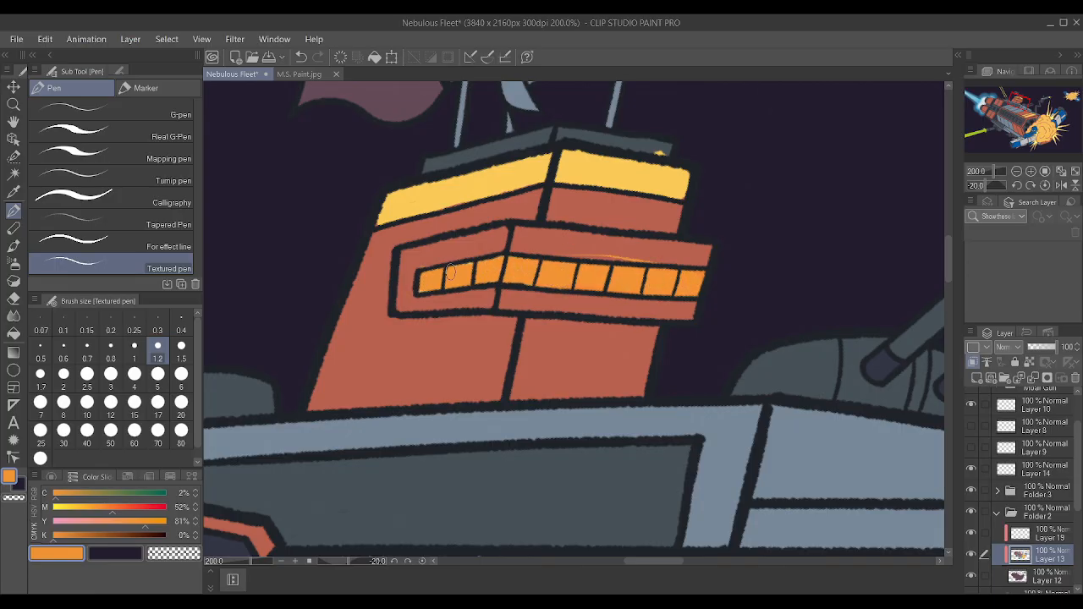
Recolor the full row of bridge windows teal, using 67% cyan, 20% magenta and 27% yellow.
mouse_move(109, 510)
left_mouse_down()
mouse_move(88, 510)
mouse_move(124, 497)
left_mouse_up()
left_click(84, 522)
left_click(99, 495)
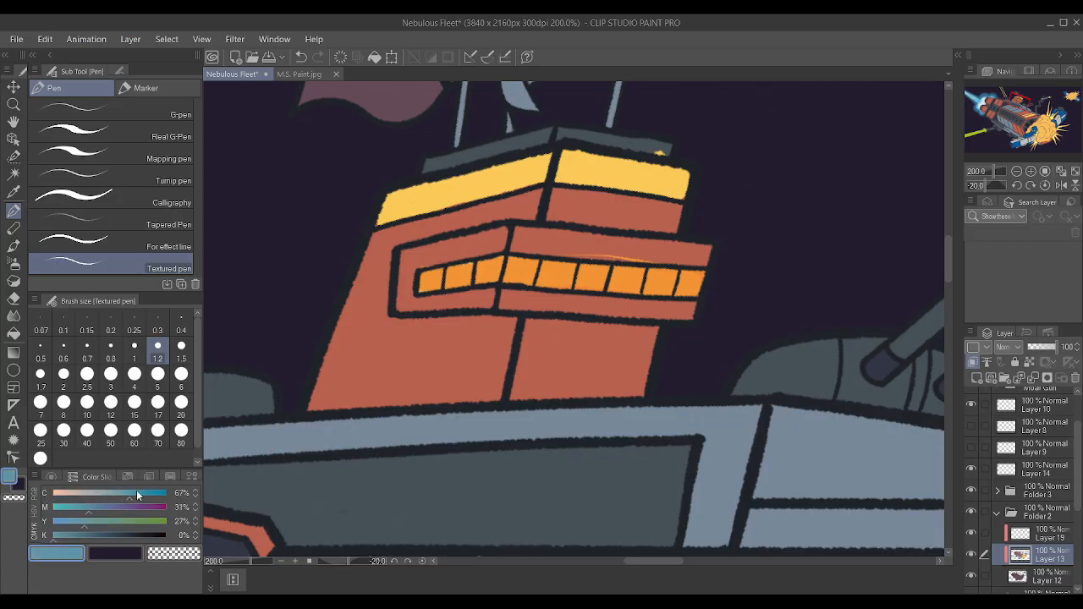
mouse_move(454, 281)
left_mouse_down()
mouse_move(507, 260)
mouse_move(438, 274)
mouse_move(421, 285)
mouse_move(492, 275)
mouse_move(426, 289)
left_mouse_up()
mouse_move(511, 278)
left_mouse_down()
mouse_move(607, 282)
mouse_move(534, 269)
left_mouse_up()
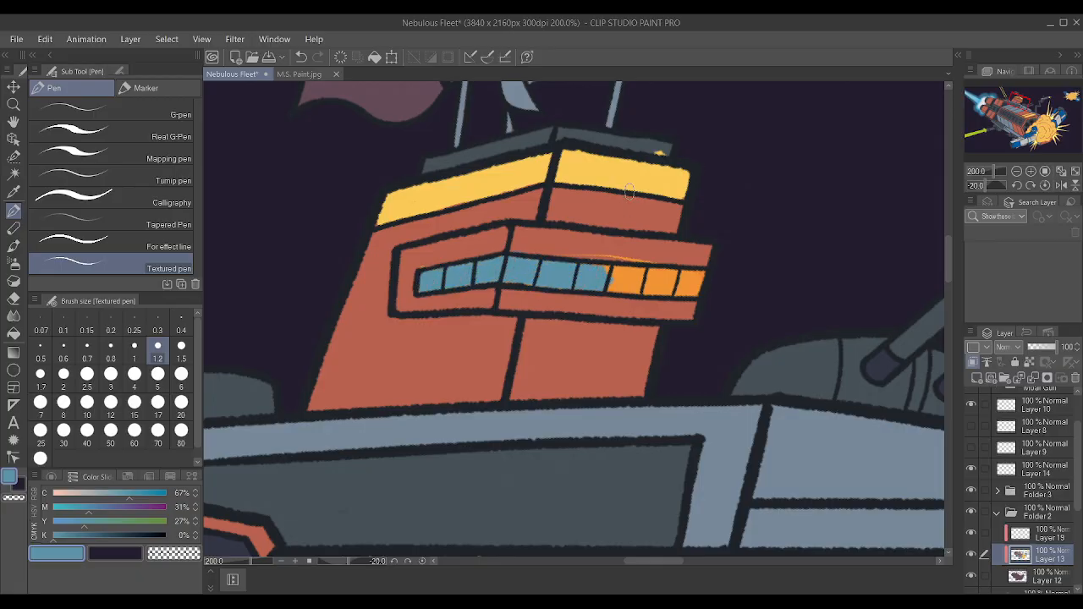
left_click_drag(88, 510, 75, 508)
mouse_move(513, 279)
left_mouse_down()
mouse_move(623, 280)
mouse_move(534, 268)
mouse_move(698, 276)
mouse_move(692, 295)
mouse_move(598, 289)
mouse_move(663, 285)
left_mouse_up()
mouse_move(427, 283)
left_mouse_down()
mouse_move(468, 276)
mouse_move(423, 272)
left_mouse_up()
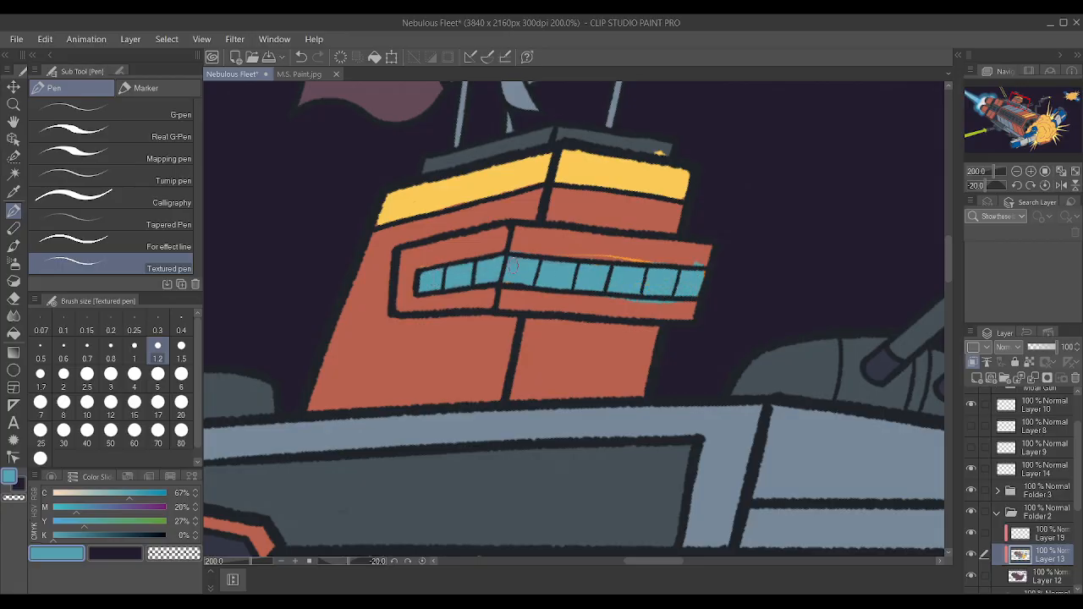
Cover the stray paint around the windows with the sampled hull red and touch up the end window in teal.
left_click(644, 246, "alt")
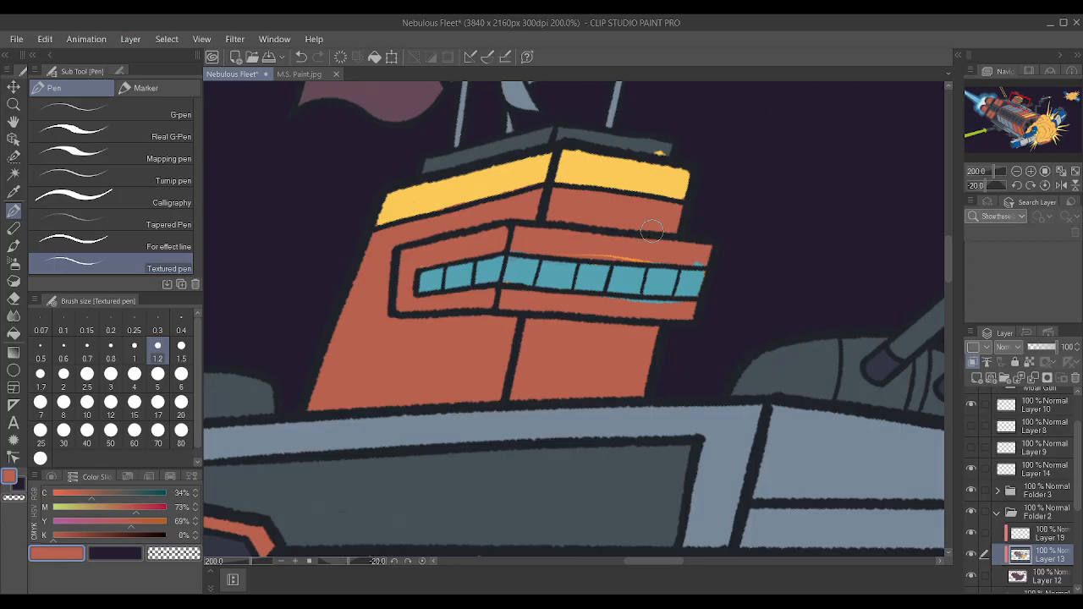
mouse_move(574, 255)
left_mouse_down()
mouse_move(671, 265)
mouse_move(623, 257)
mouse_move(687, 261)
left_mouse_up()
left_click_drag(608, 304, 673, 303)
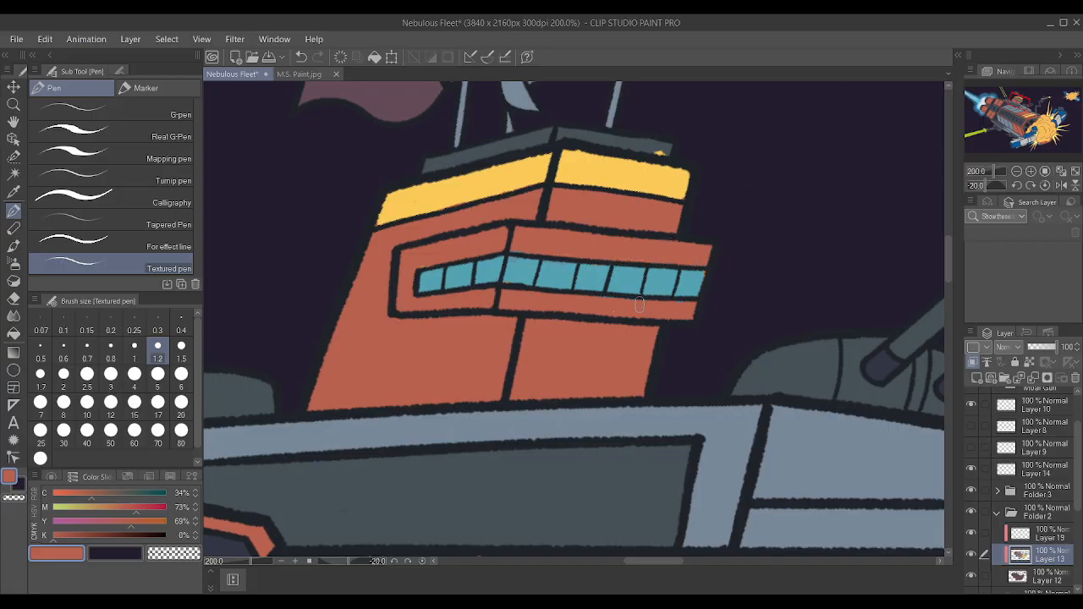
left_click(696, 286, "alt")
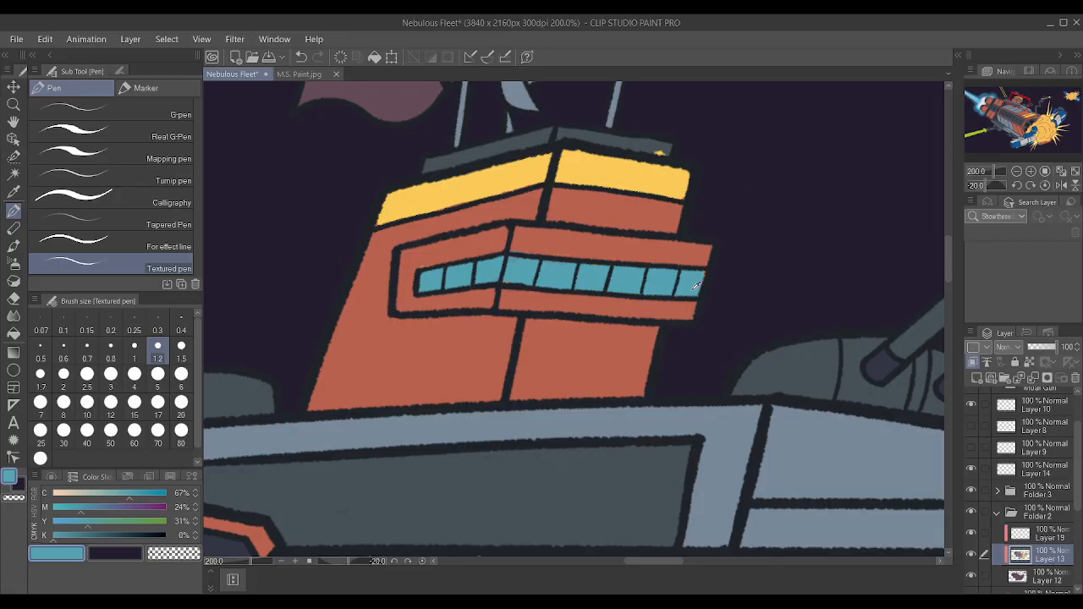
Paint over the stray yellow mark on the tower roof with the roof's sampled dark grey on Layer 19.
left_click(664, 140, "alt")
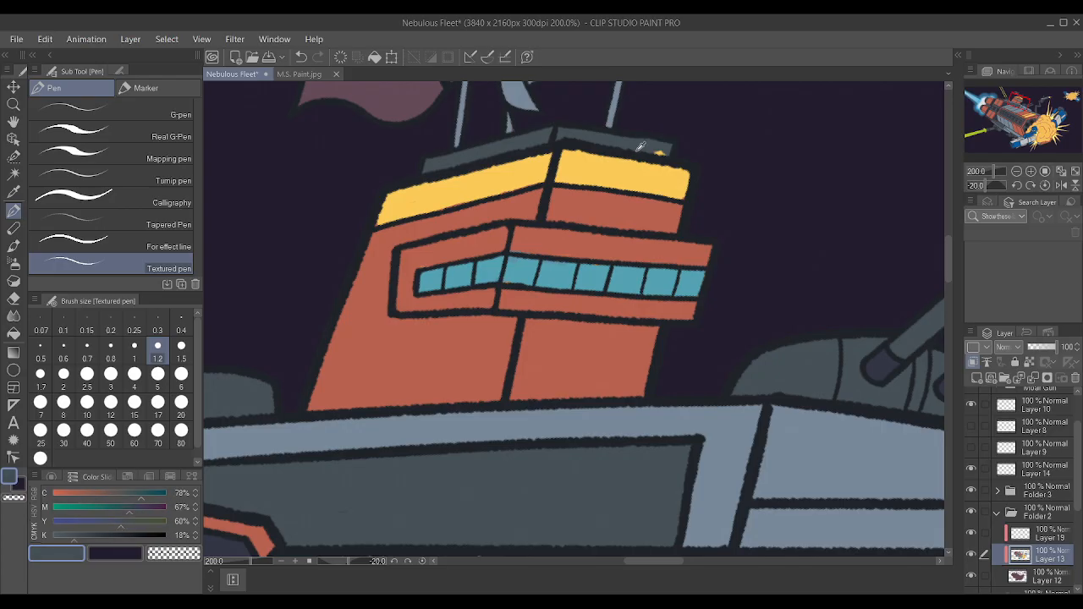
left_click_drag(646, 148, 667, 145)
key("ctrl+z")
left_click(1050, 533)
left_click_drag(636, 156, 677, 145)
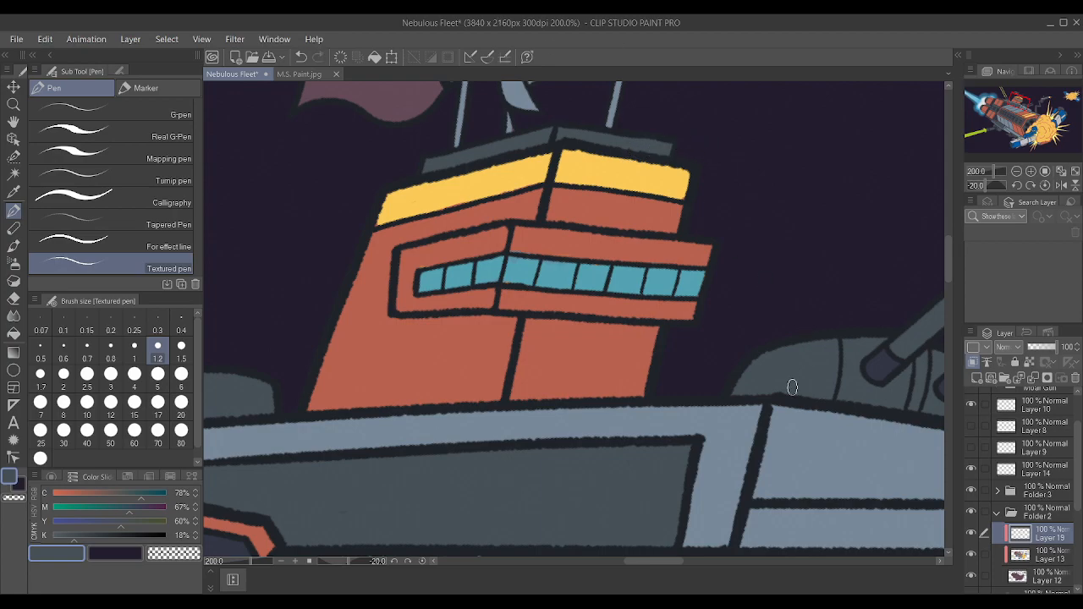
Toggle Layer 19's visibility and reset the canvas rotation to 0 degrees to review the whole illustration.
left_click(972, 534)
left_click(972, 534)
scroll(703, 241, "down", 5)
scroll(706, 214, "down", 5)
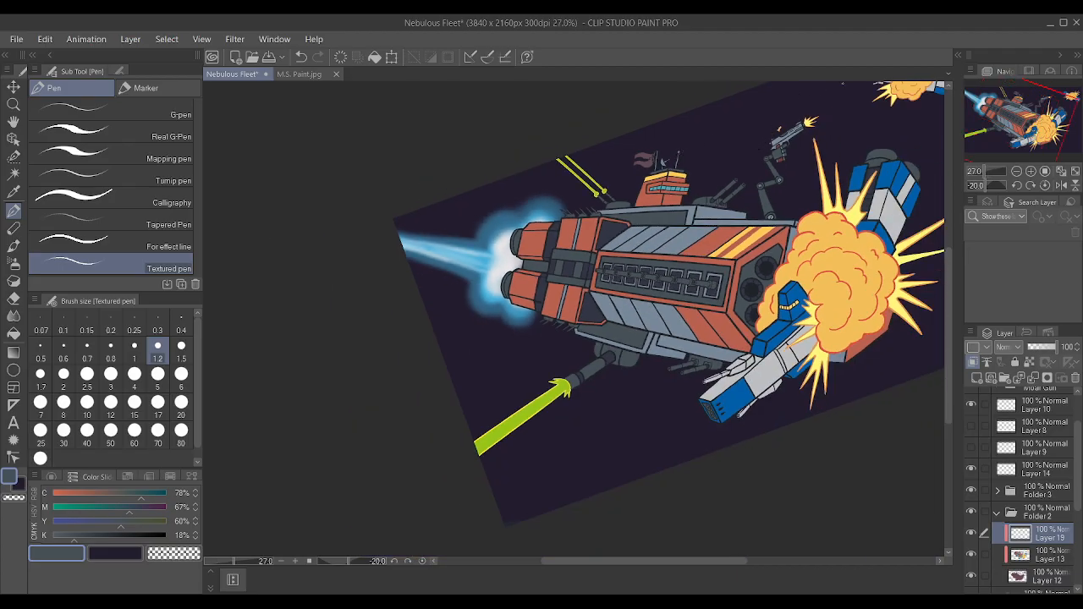
key("shift+6")
key("shift+6")
key("shift+6")
key("shift+6")
key("minus")
key("shift+6")
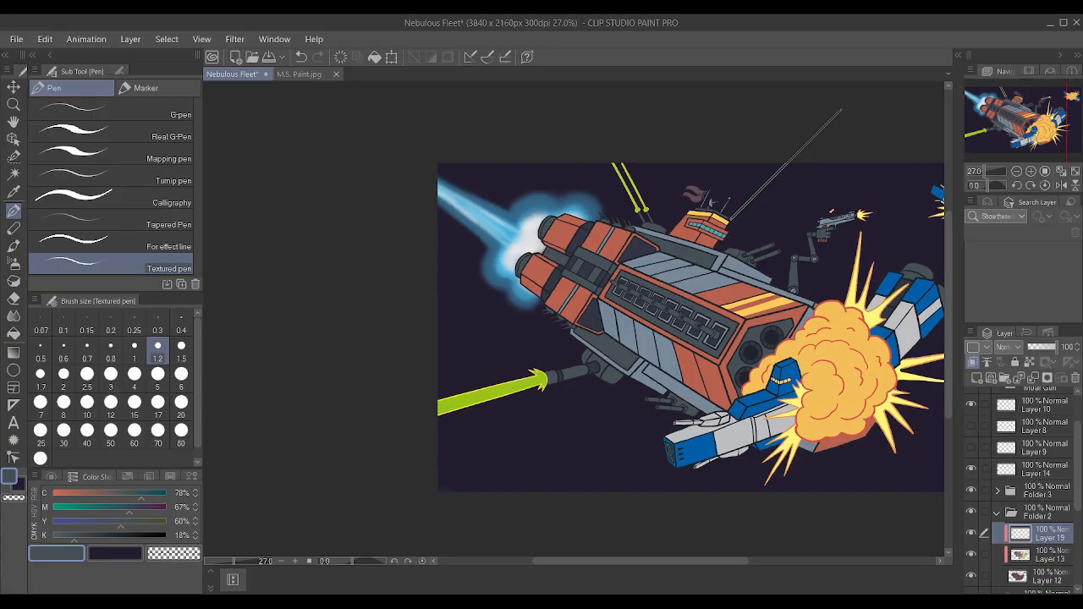
scroll(650, 161, "down", 3)
scroll(795, 182, "up", 4)
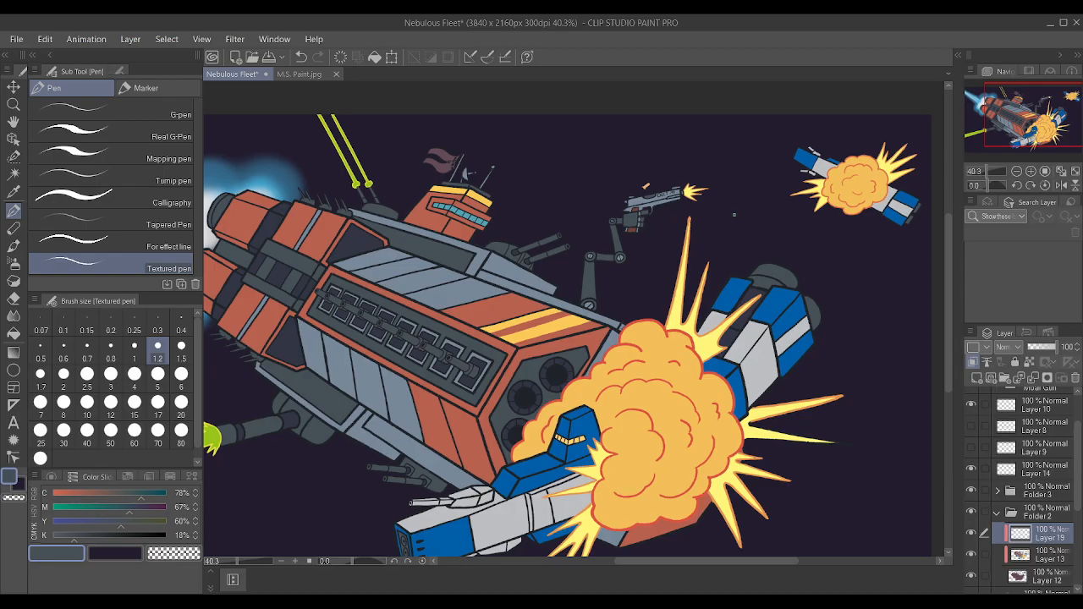
scroll(575, 204, "up", 1)
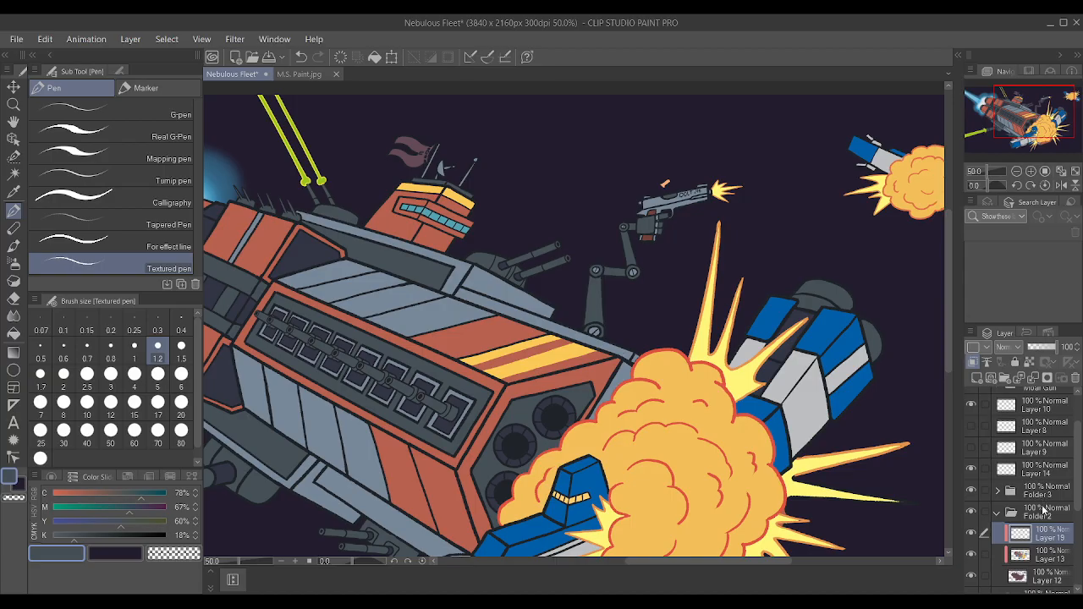
Expand Folder 3 and select its locked lines layer.
left_click(980, 512)
left_click(981, 511)
left_click(997, 492)
left_click(983, 493)
left_click(989, 491)
scroll(1032, 508, "down", 2)
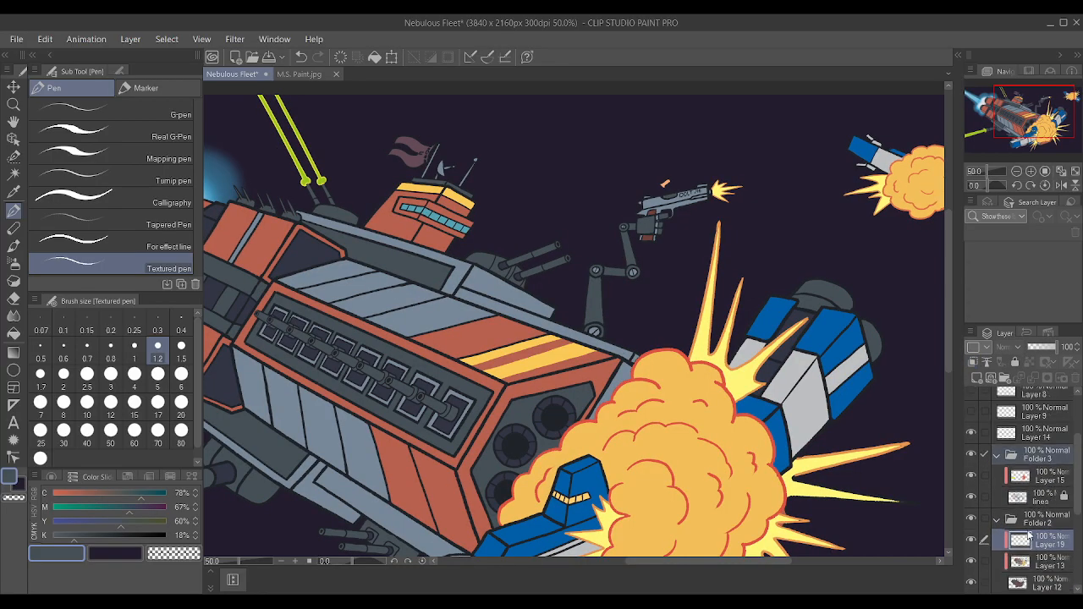
left_click(1019, 497)
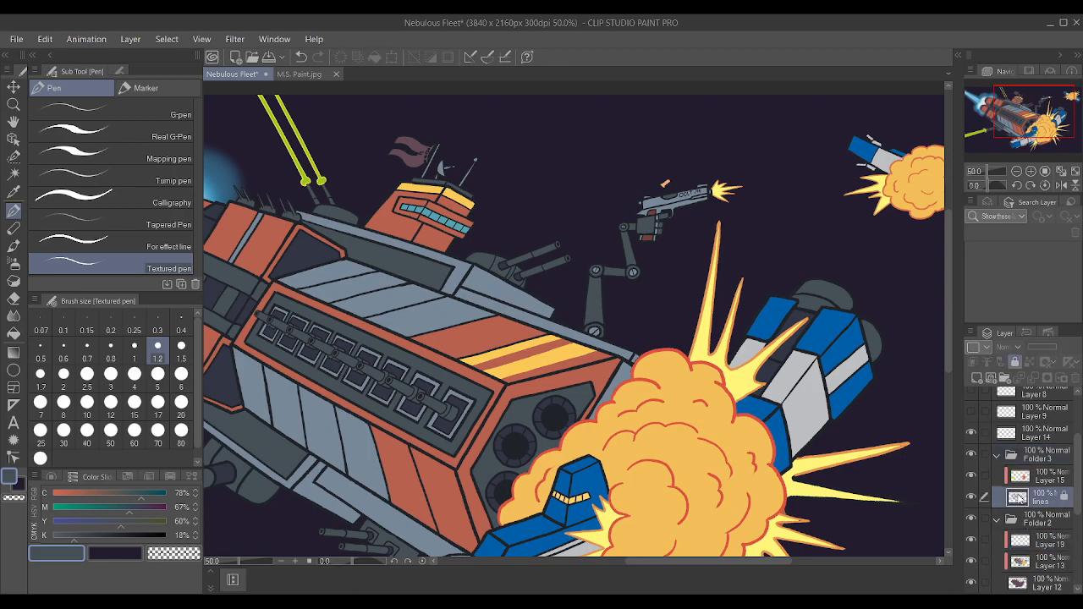
Auto-select the grey-blue stripe bordering the red section on the hull's upper and lower faces, and paint both with the sampled hull red on Layer 13.
left_click(969, 477)
left_click(970, 477)
left_click(14, 173)
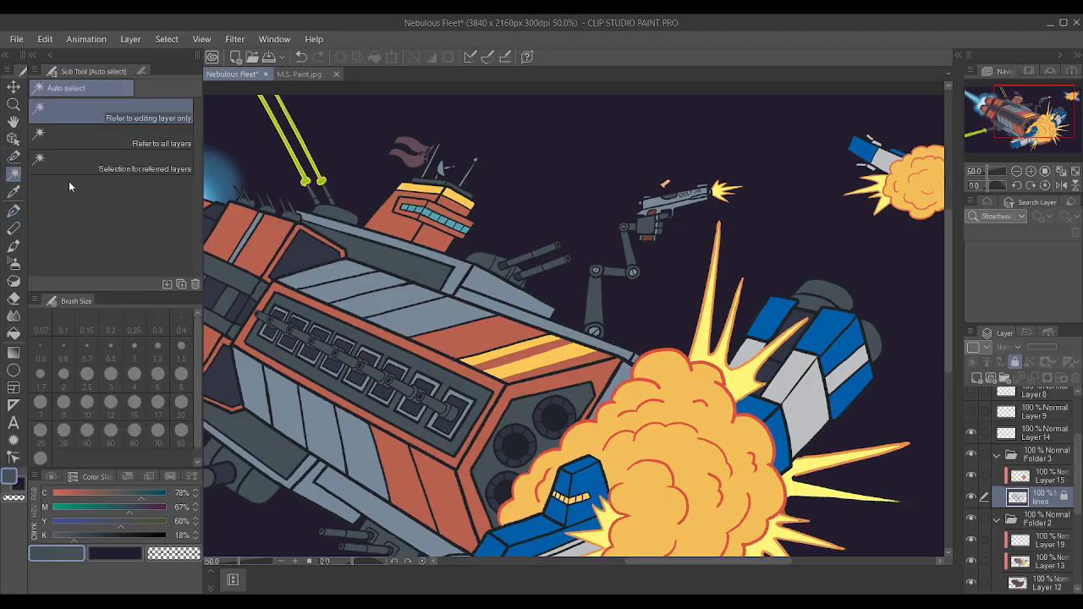
left_click(453, 323)
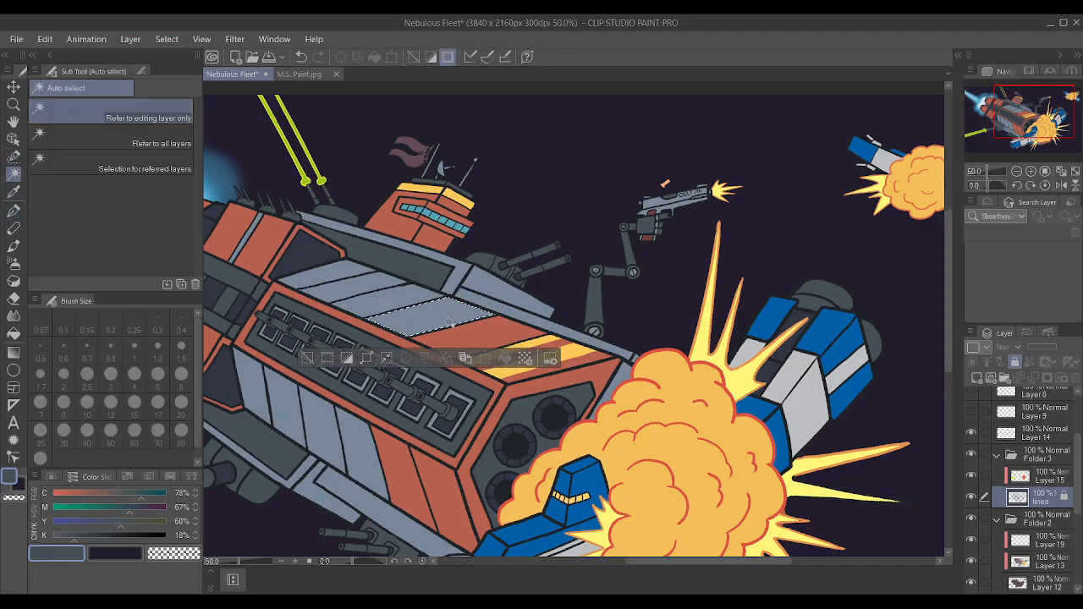
left_click(372, 453, "shift")
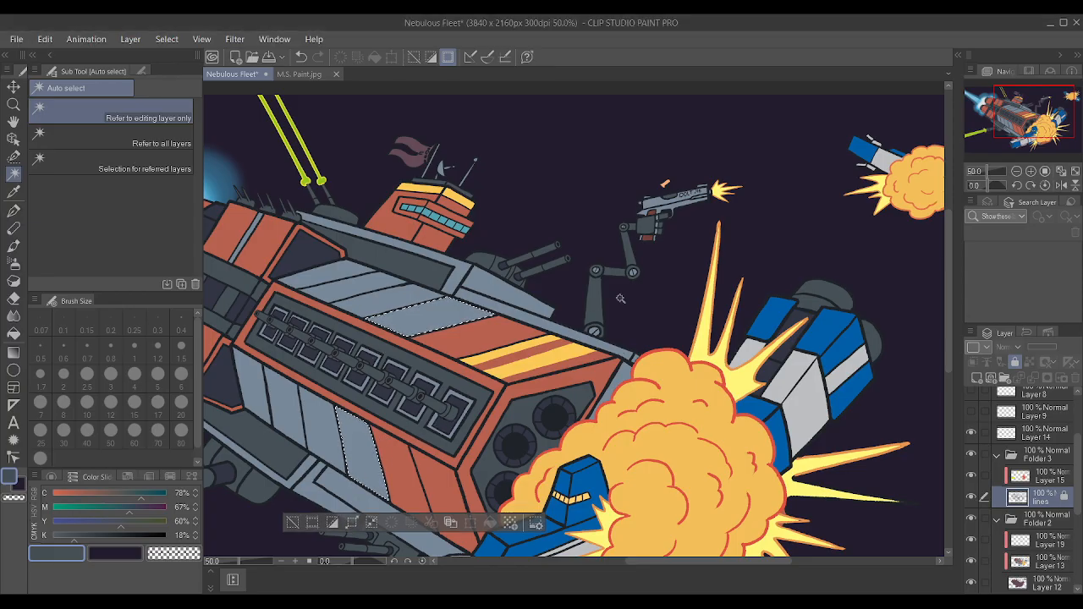
key("i")
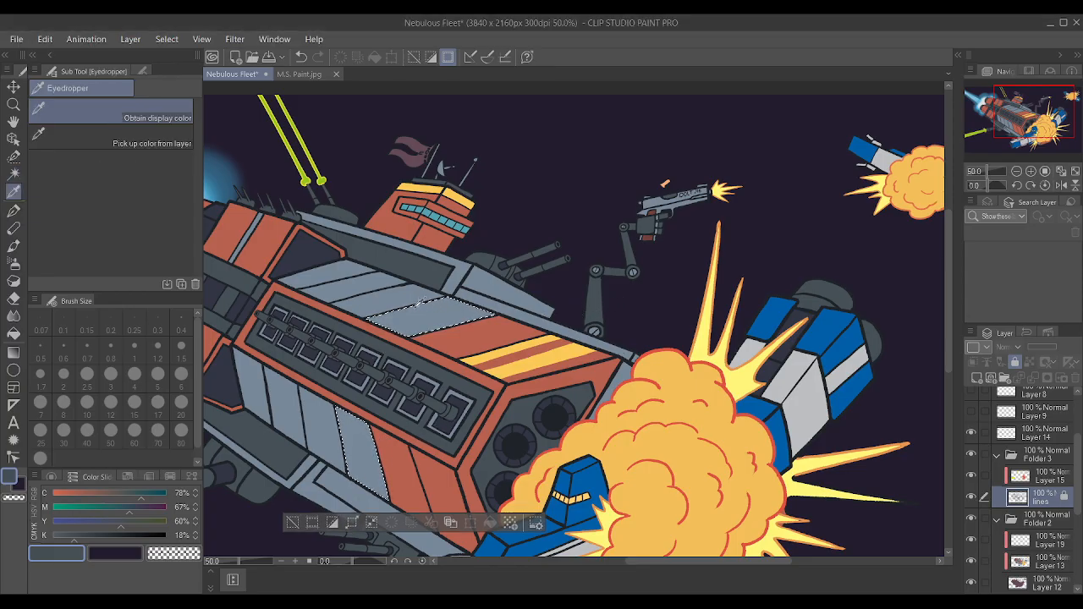
left_click(495, 335)
key("w")
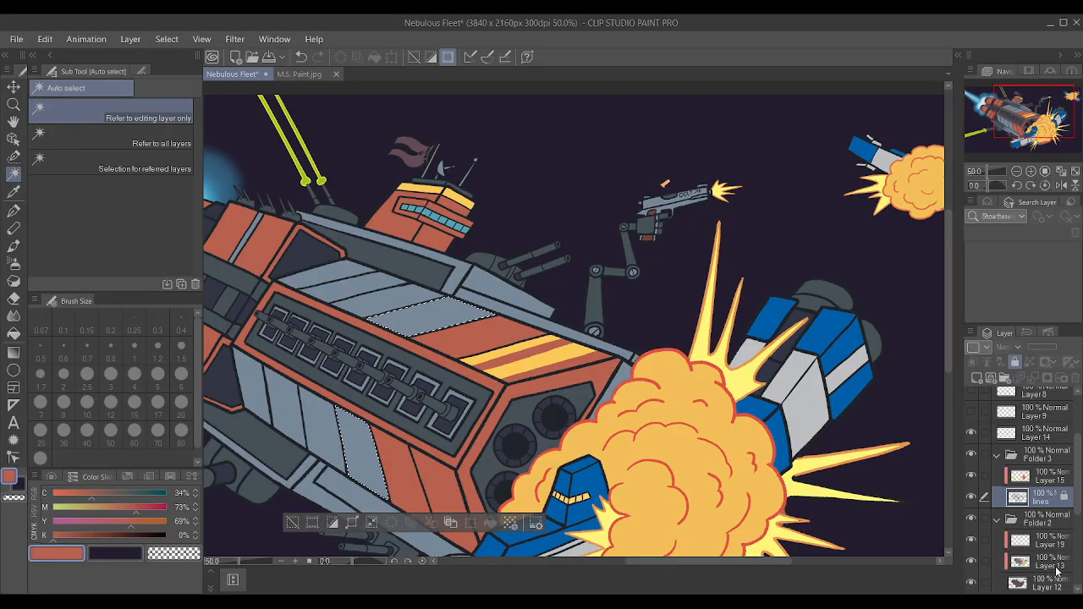
left_click(1056, 570)
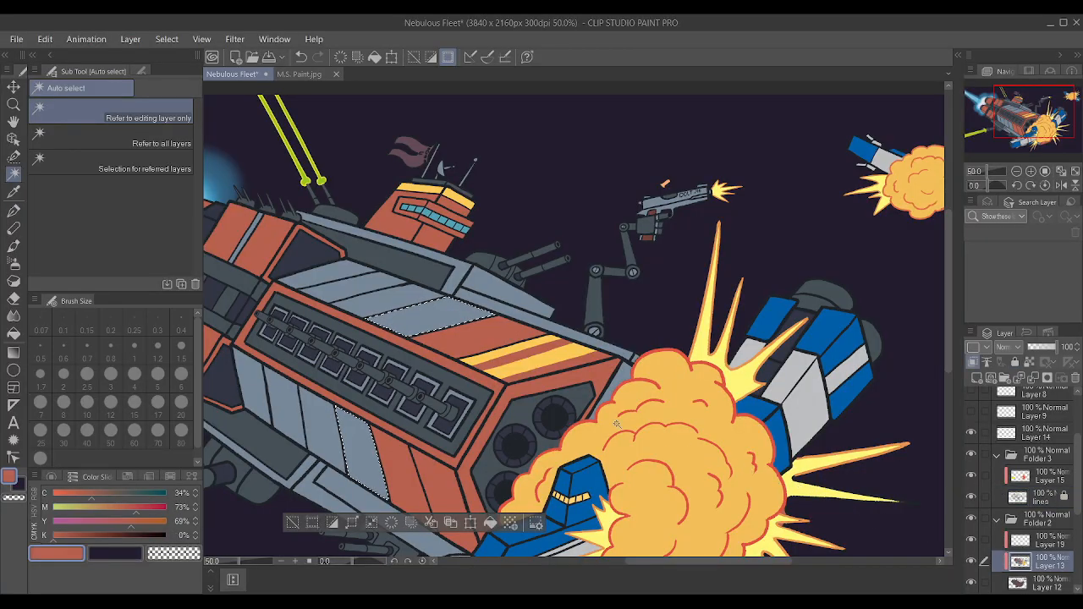
key("p")
key("bracketright")
key("bracketright")
key("bracketright")
key("bracketright")
key("bracketright")
key("bracketright")
key("bracketright")
key("bracketright")
key("bracketright")
key("bracketright")
key("bracketright")
key("bracketright")
key("bracketright")
key("bracketright")
key("bracketright")
key("bracketright")
key("bracketright")
key("bracketright")
key("bracketright")
key("bracketright")
key("bracketright")
key("bracketright")
left_click_drag(352, 364, 533, 453)
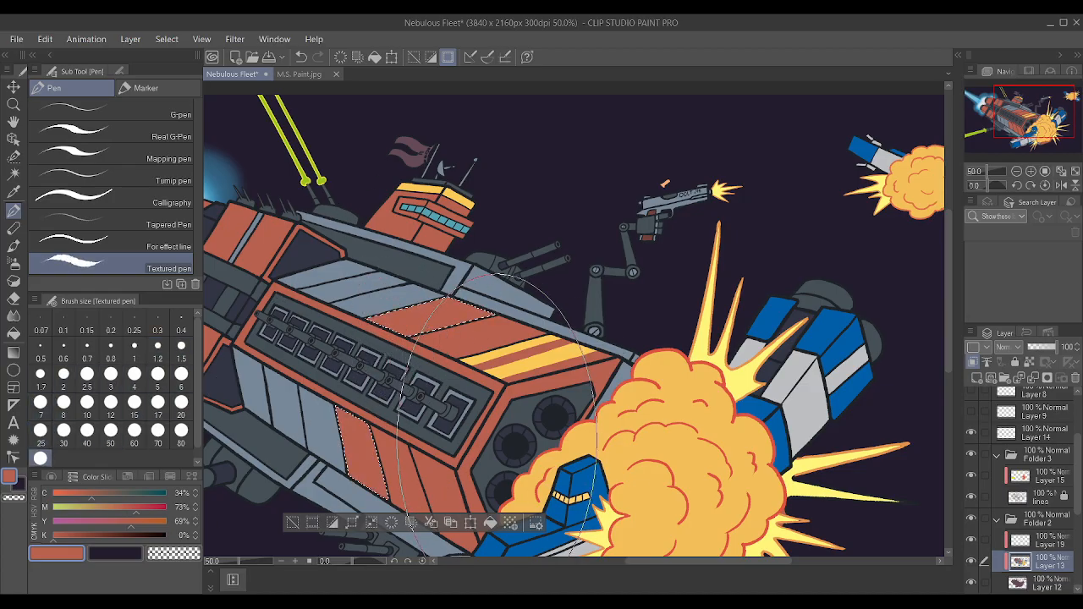
key("ctrl+d")
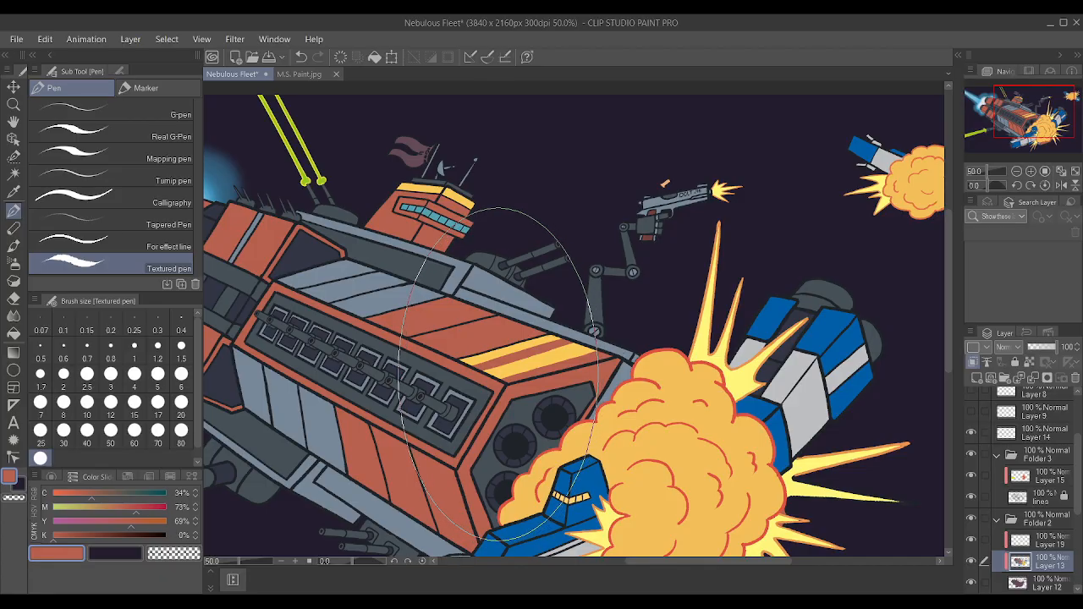
scroll(500, 374, "down", 4)
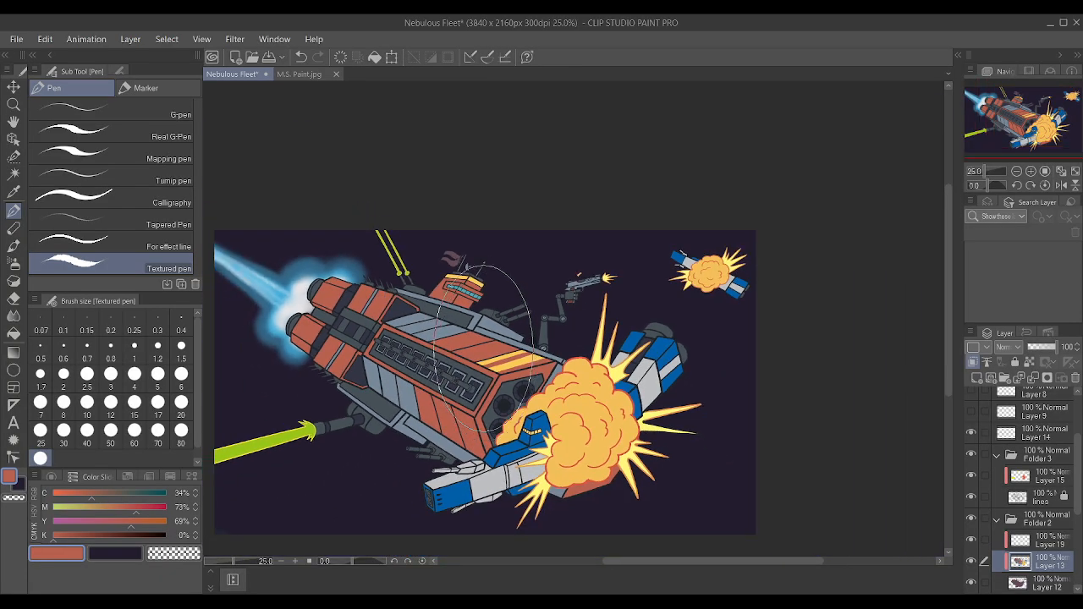
scroll(478, 357, "down", 1)
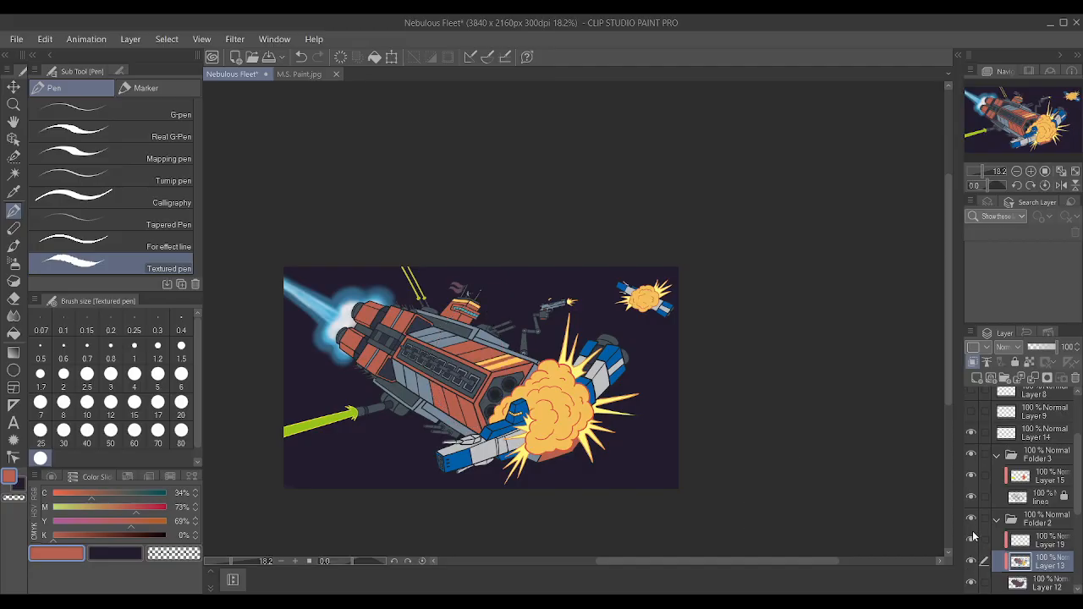
Collapse Folder 2, expand the Background folder and select Folder 5, which holds the engine exhaust glow.
left_click(996, 519)
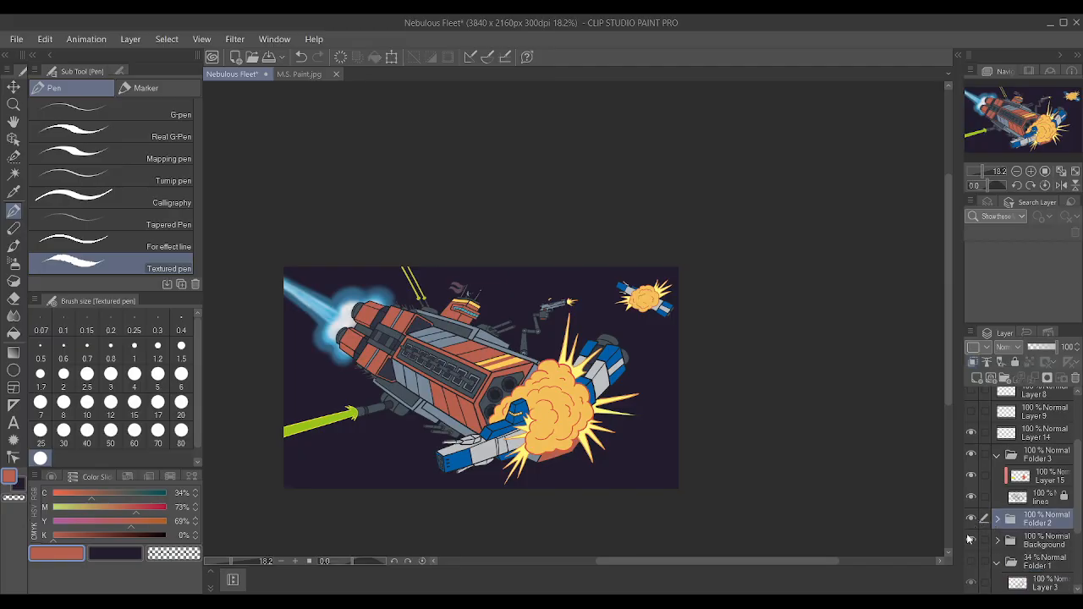
left_click(971, 541)
left_click(971, 542)
left_click(997, 542)
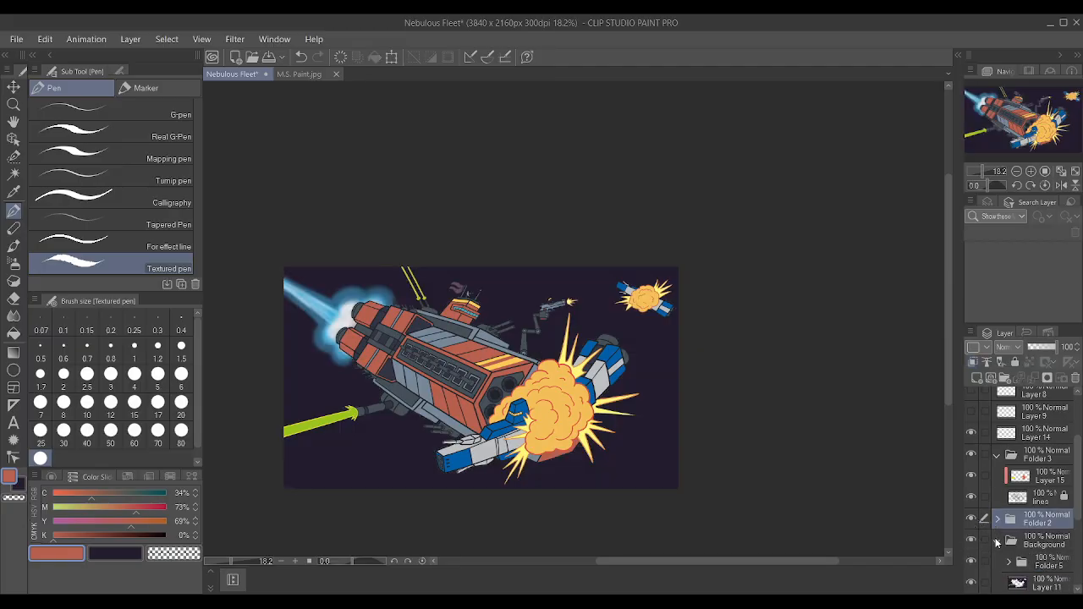
scroll(981, 529, "down", 1)
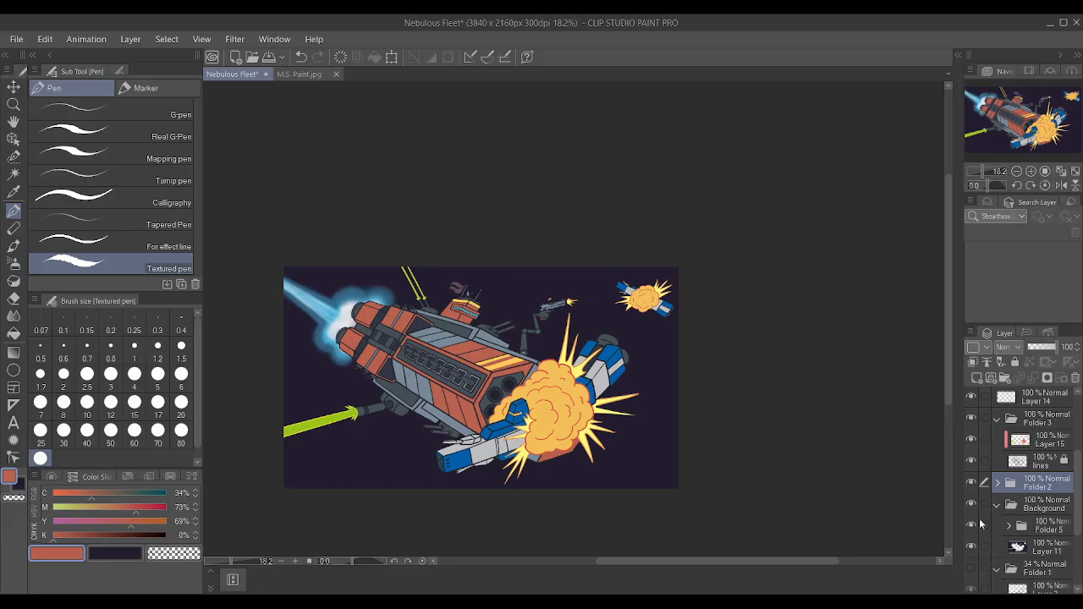
left_click(1033, 529)
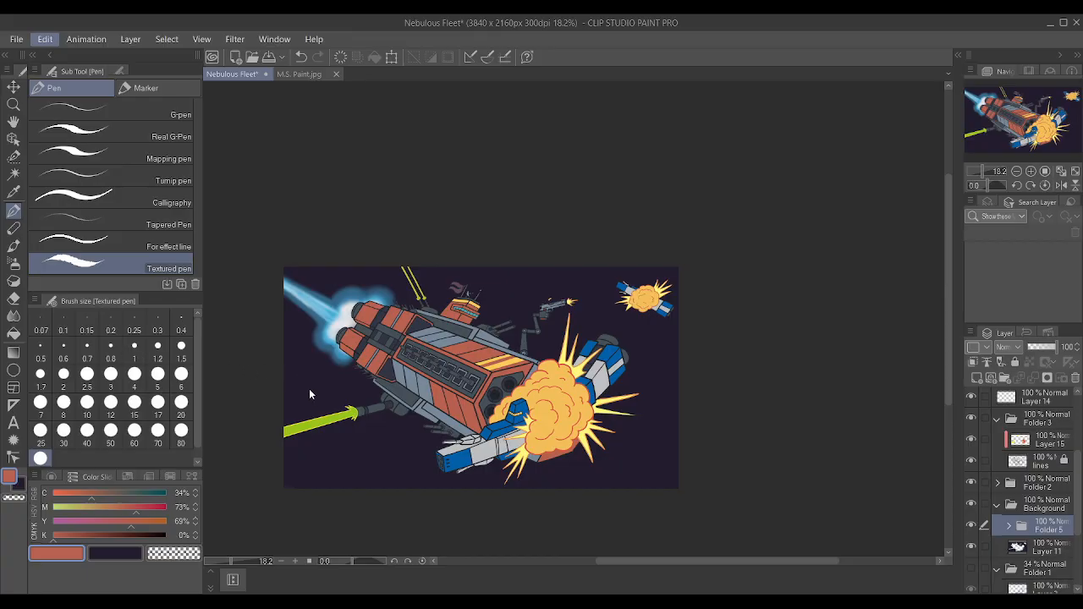
Distort Folder 5's engine glow by its corners so the side nearest the ship becomes slightly taller.
left_click(329, 454)
scroll(318, 308, "up", 5)
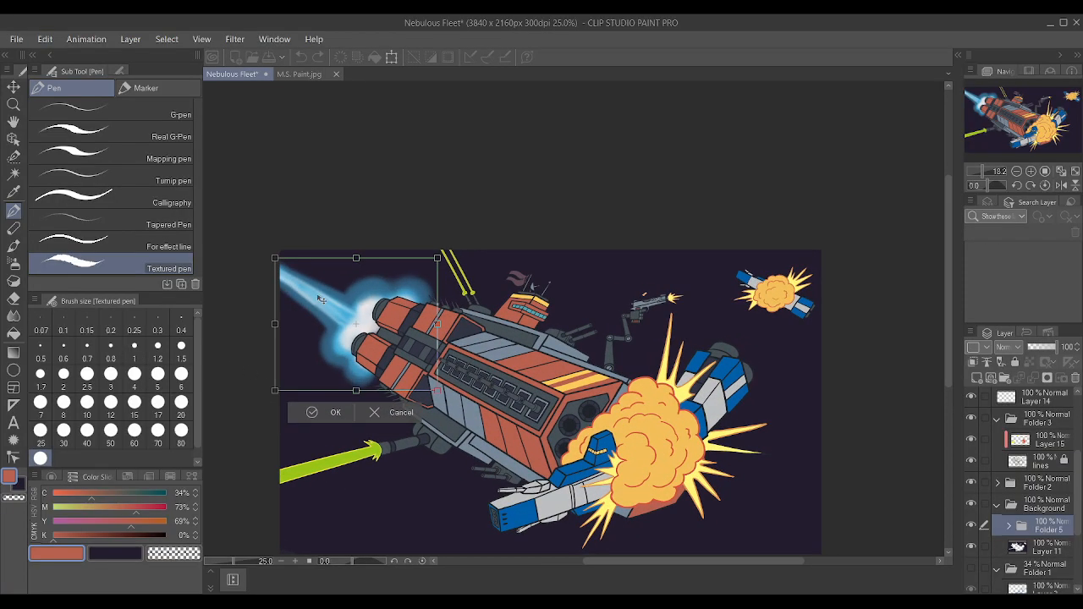
left_click_drag(453, 255, 453, 244)
left_click_drag(256, 252, 257, 257)
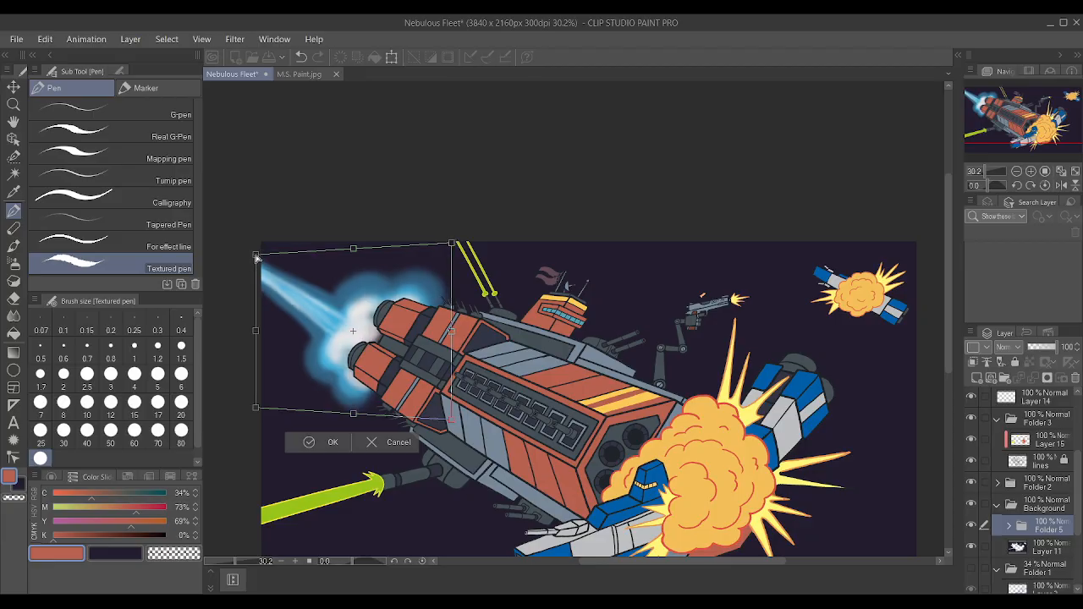
left_click_drag(449, 422, 452, 426)
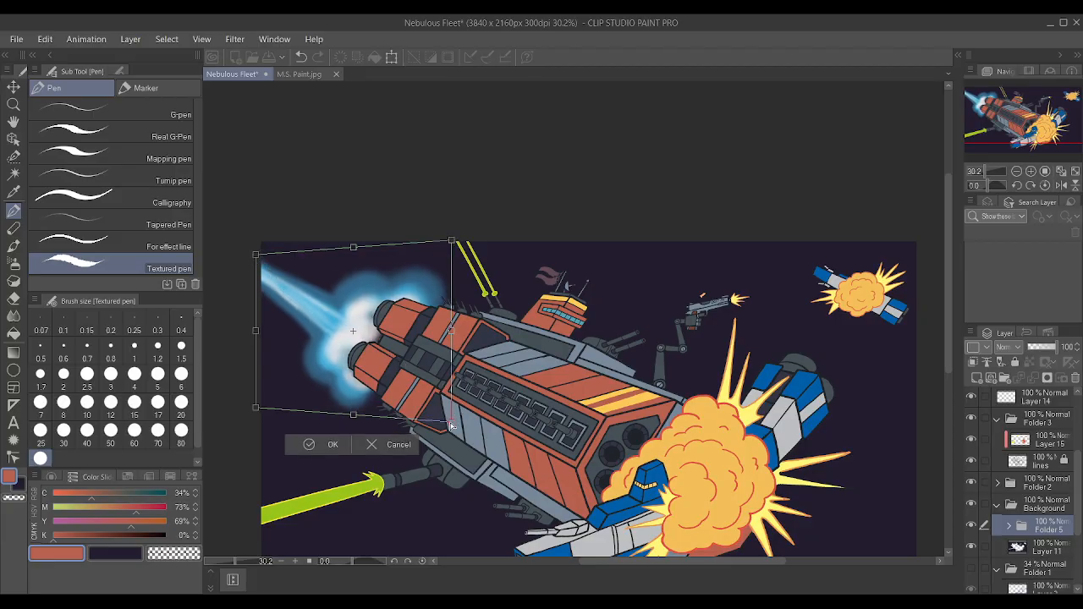
left_click(326, 448)
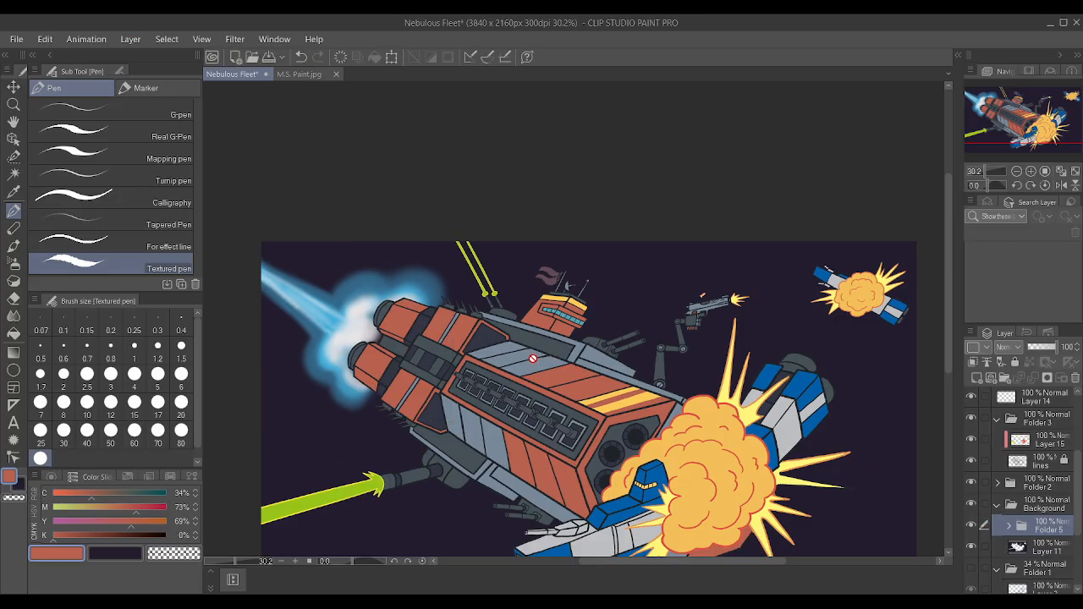
Expand Folder 5, lower Layer 16's opacity to 45% and sample the glow's lighter blue (C 64, M 11, Y 7).
scroll(310, 327, "up", 6)
left_click(439, 258, "alt")
left_click(439, 255, "alt")
scroll(418, 441, "down", 3)
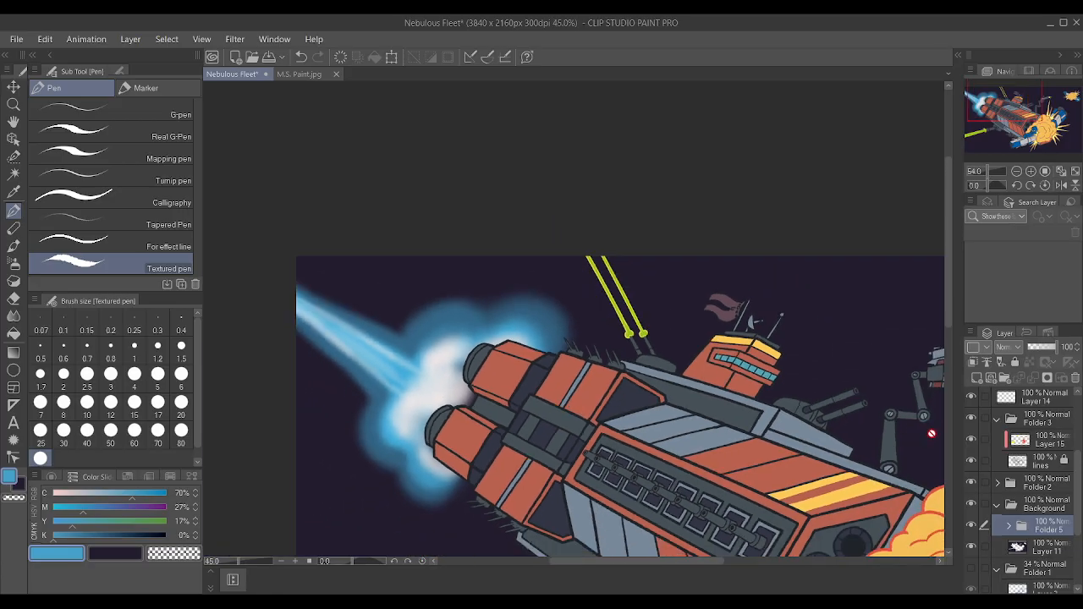
left_click(1008, 526)
left_click(1043, 554)
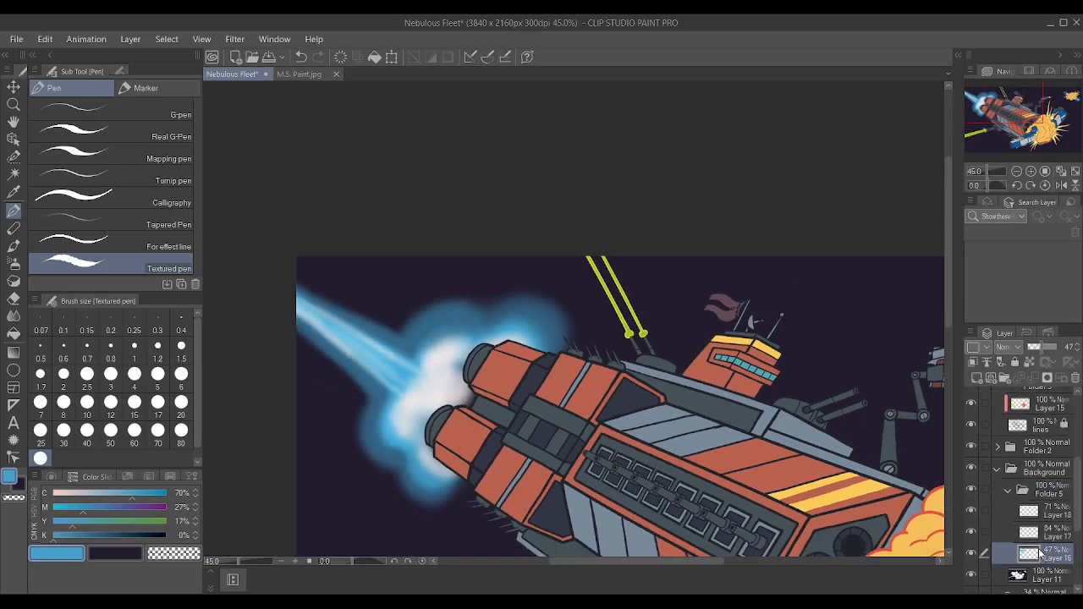
left_click(972, 553)
left_click(972, 553)
key("ctrl+z")
left_click_drag(1049, 349, 1042, 348)
scroll(552, 325, "up", 2)
left_click(413, 317, "alt")
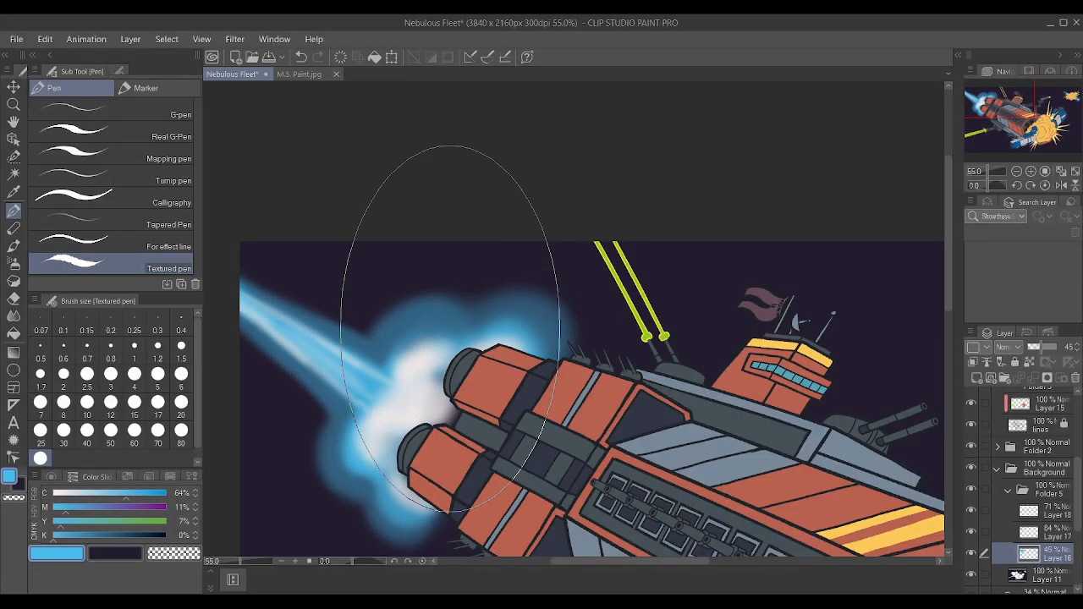
key("b")
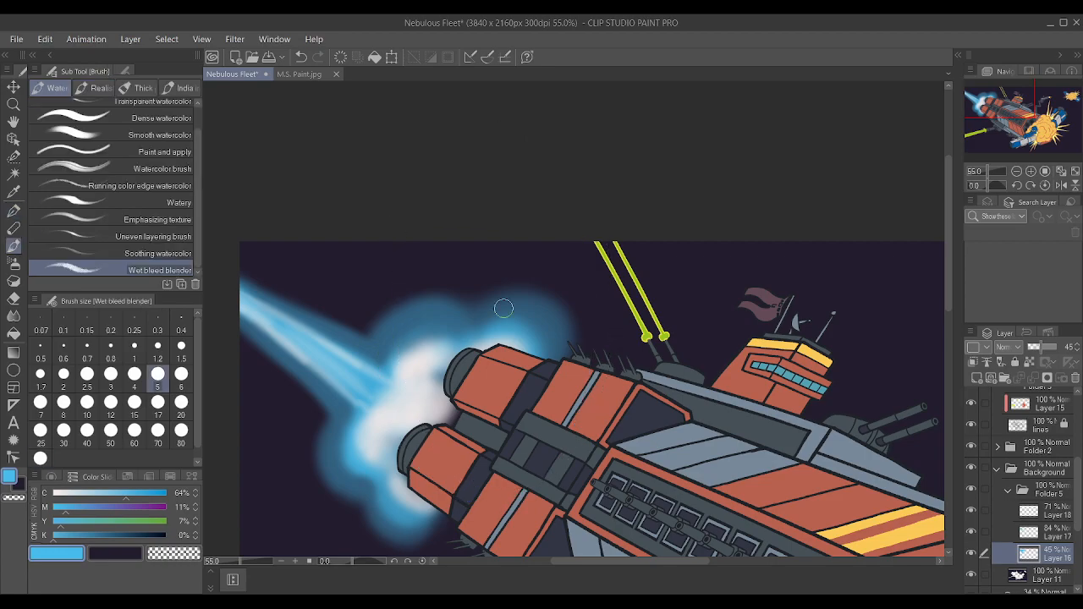
key("bracketright")
key("bracketright")
key("bracketright")
key("bracketright")
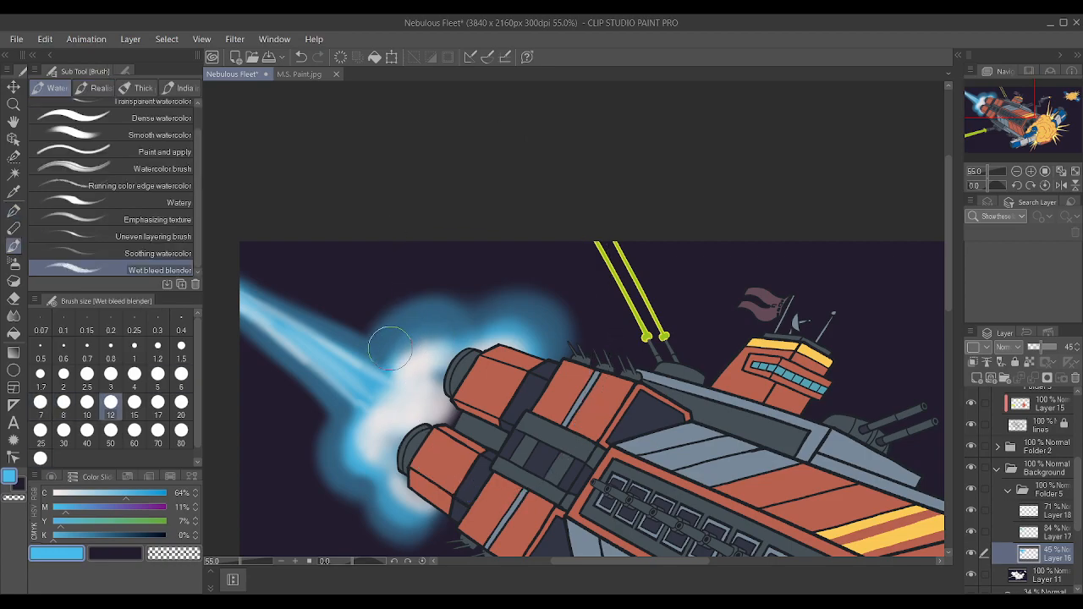
left_click_drag(402, 534, 460, 496)
key("ctrl+z")
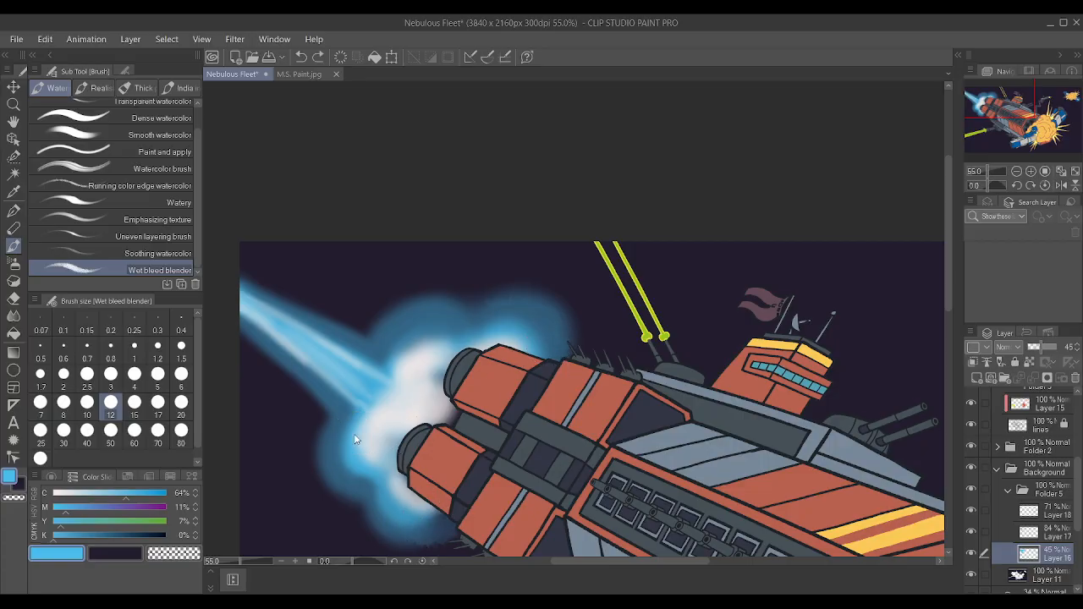
key("ctrl+z")
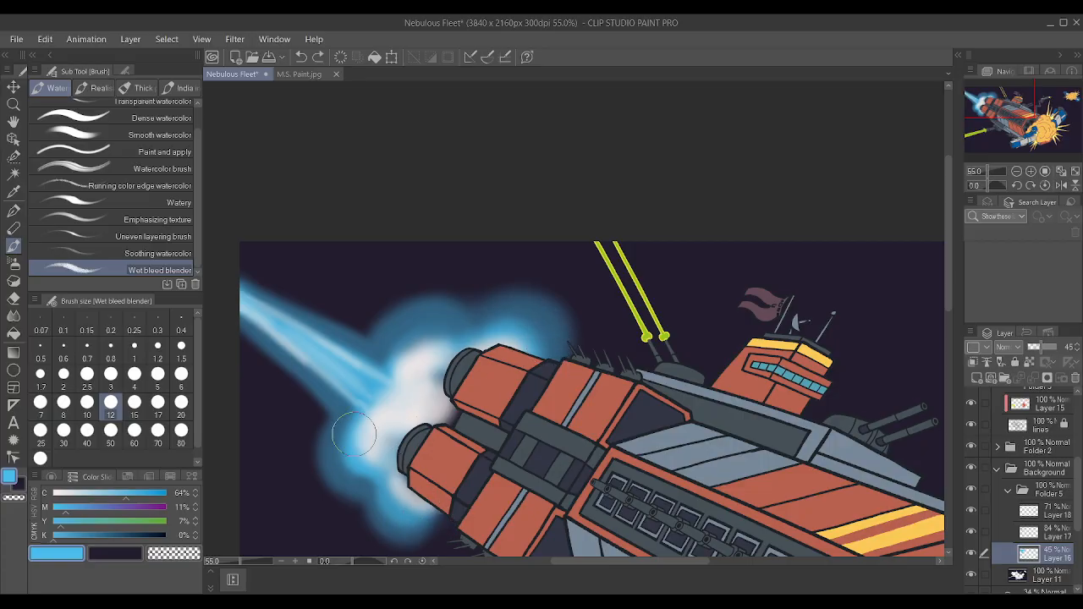
Build up the blue glow around the engine nozzles on Layer 16 with the Soft airbrush at size 15.
key("b")
scroll(284, 407, "down", 6)
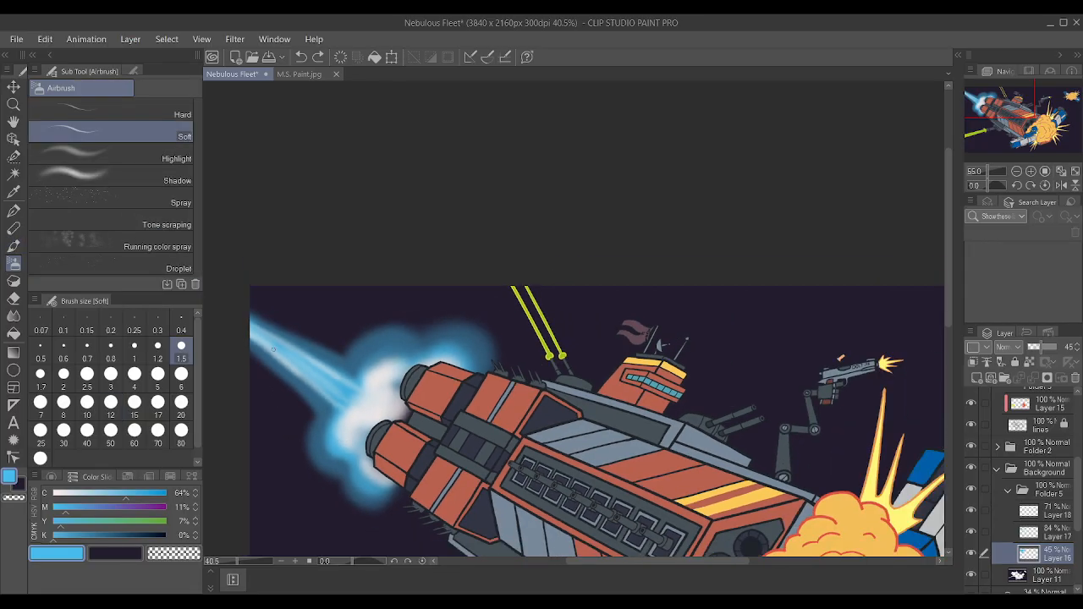
scroll(296, 390, "up", 2)
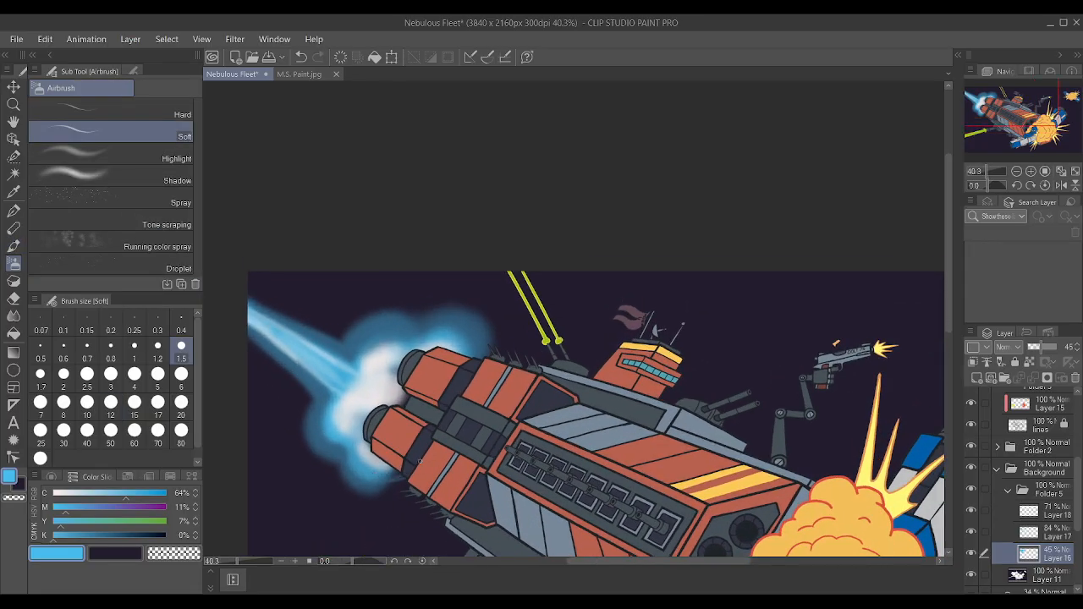
key("bracketright")
key("bracketright")
key("bracketright")
key("bracketright")
key("bracketright")
key("bracketright")
key("bracketright")
key("bracketright")
key("bracketright")
key("bracketright")
key("bracketright")
key("bracketright")
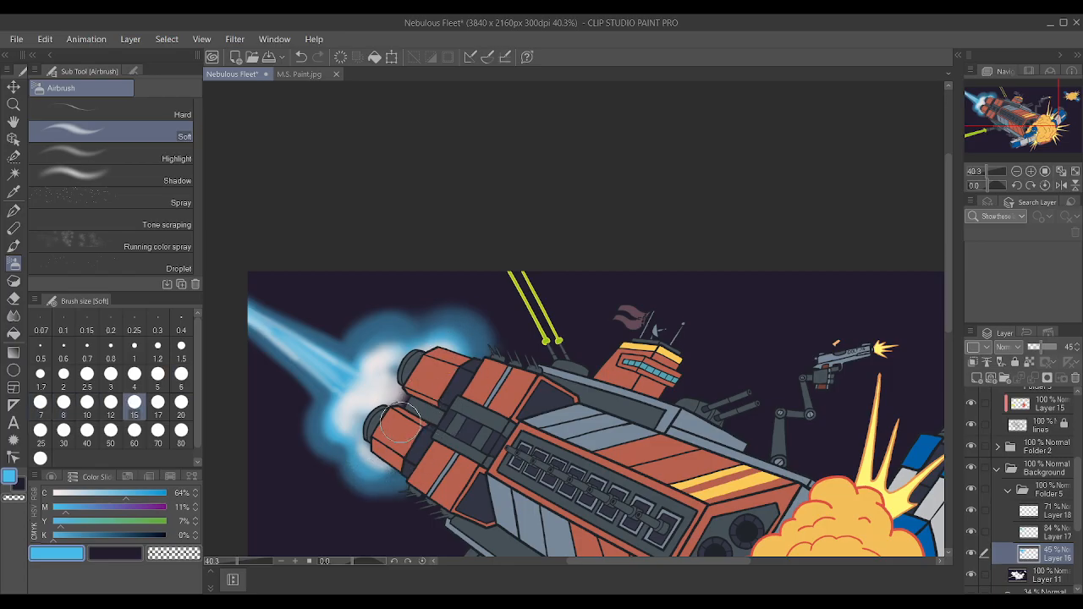
Set the color's cyan to 0% and airbrush a pale core between the two engine nozzles on Layer 18.
key("alt+bracketright")
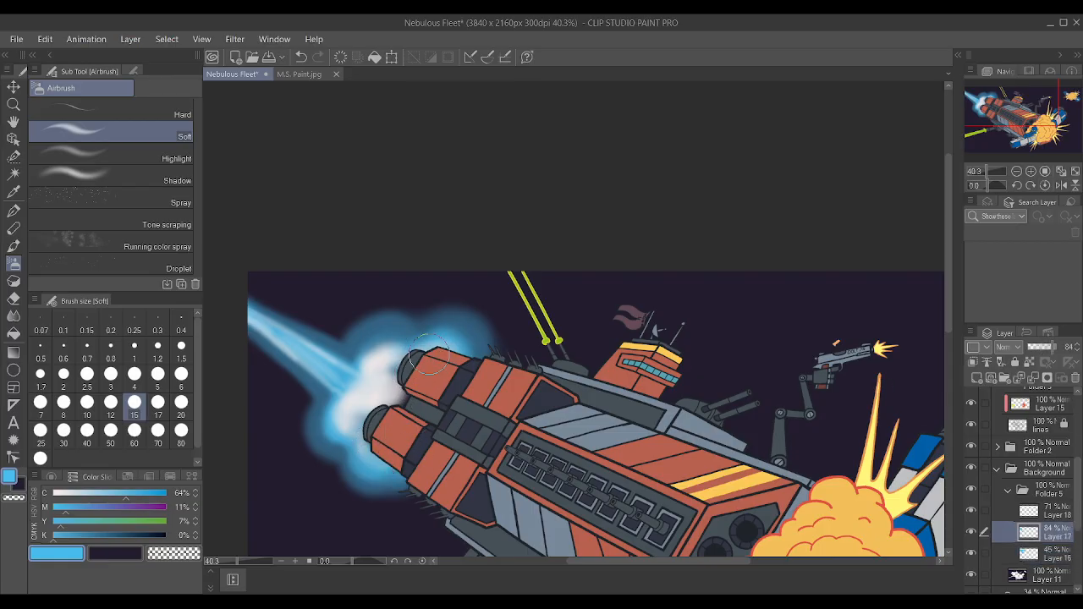
left_click(54, 493)
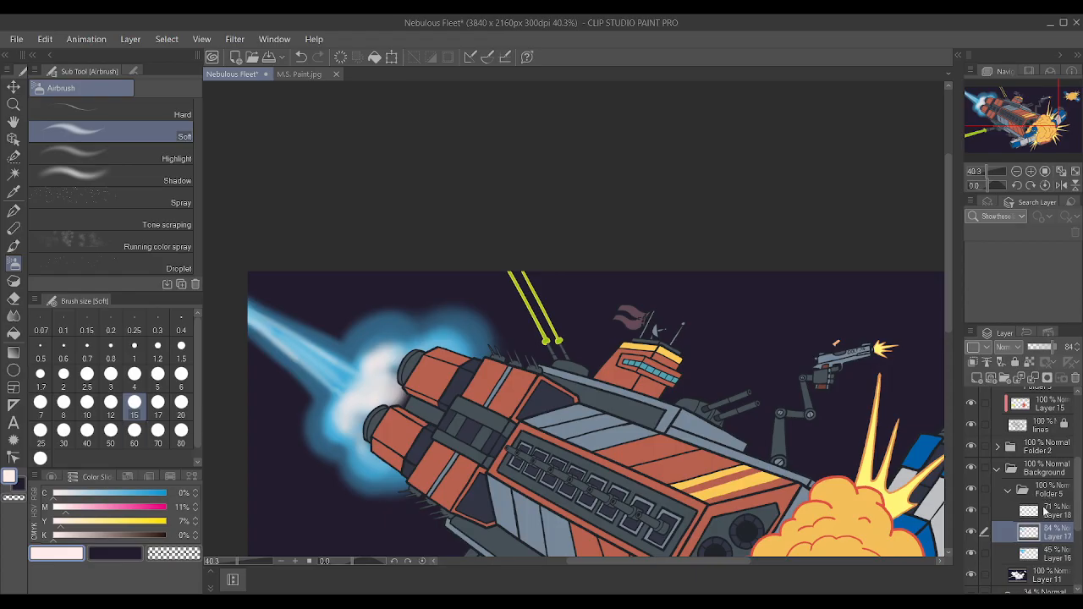
left_click(1046, 513)
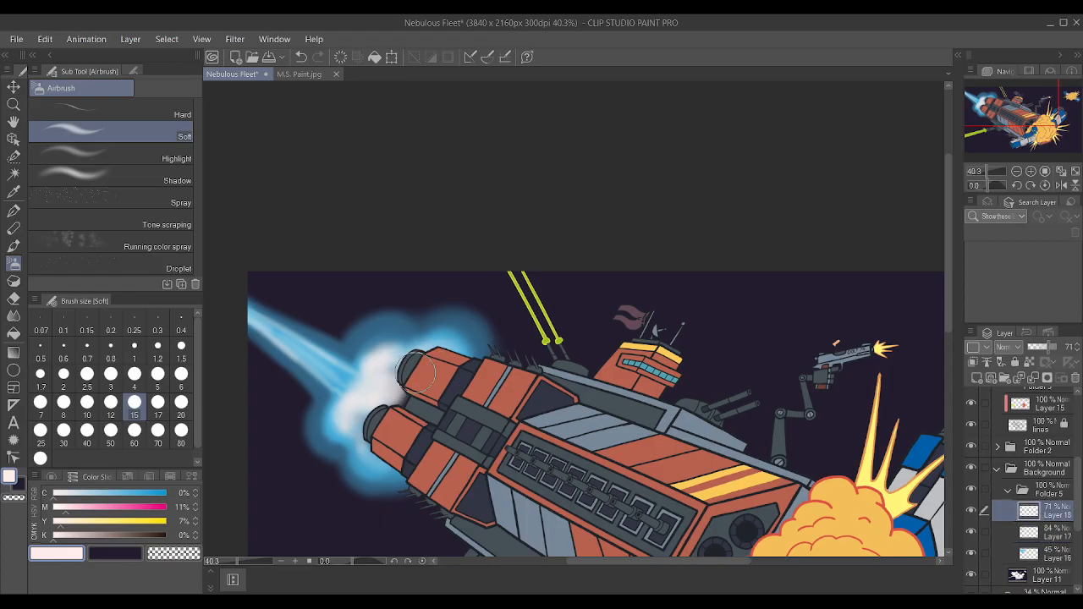
mouse_move(384, 413)
left_mouse_down()
mouse_move(391, 443)
mouse_move(366, 432)
left_mouse_up()
mouse_move(373, 386)
left_mouse_down()
mouse_move(407, 372)
mouse_move(415, 387)
mouse_move(431, 356)
mouse_move(374, 374)
mouse_move(411, 358)
mouse_move(396, 352)
mouse_move(437, 369)
mouse_move(352, 408)
left_mouse_up()
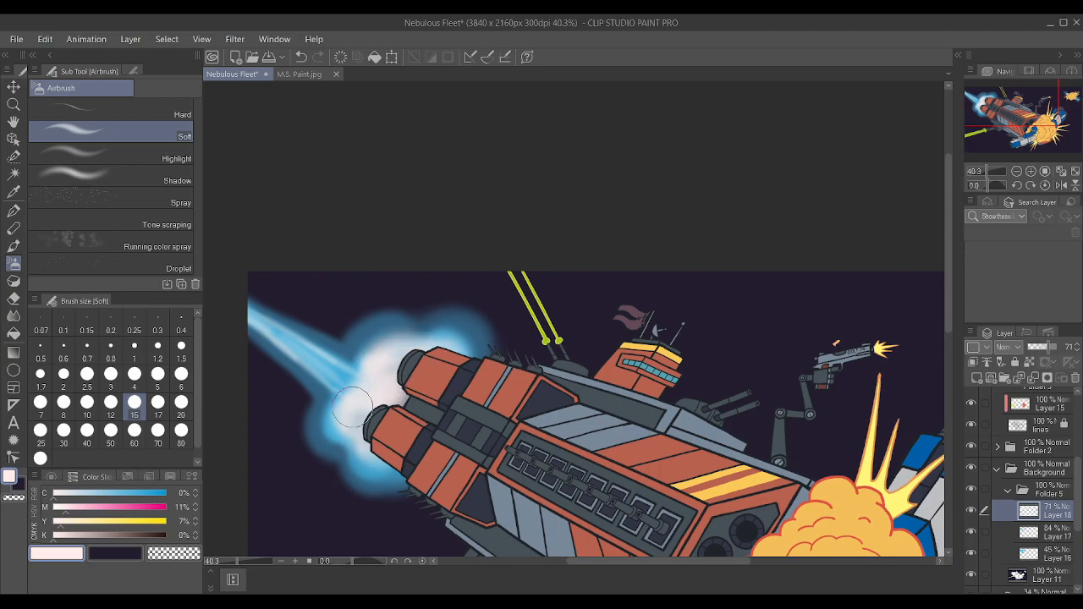
Save the illustration with the brightened engine exhaust.
scroll(441, 410, "down", 3)
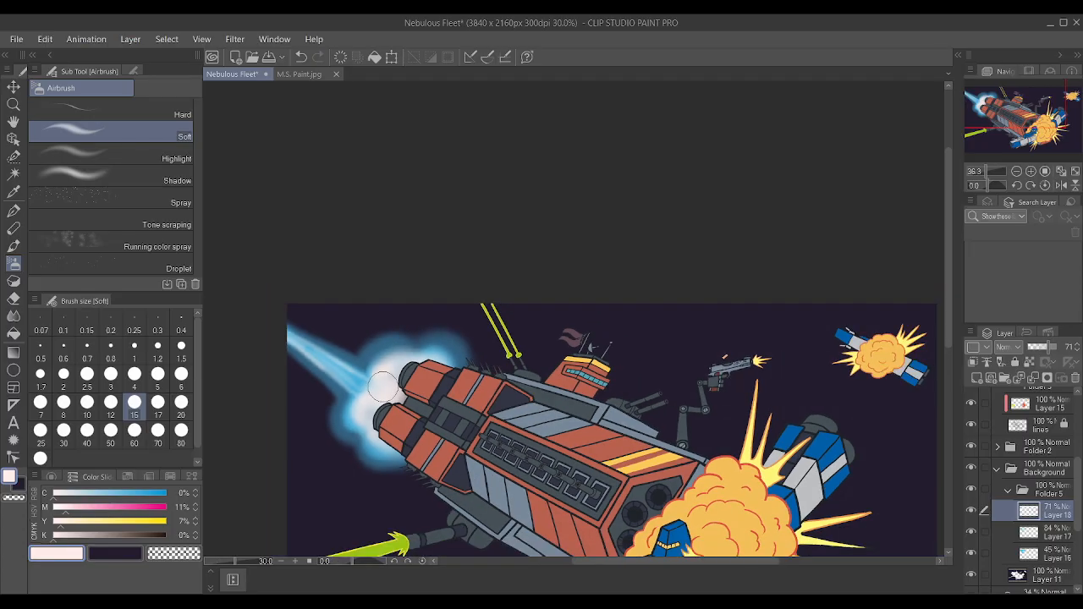
scroll(382, 387, "down", 1)
key("ctrl+s")
scroll(458, 343, "down", 1)
scroll(643, 419, "down", 1)
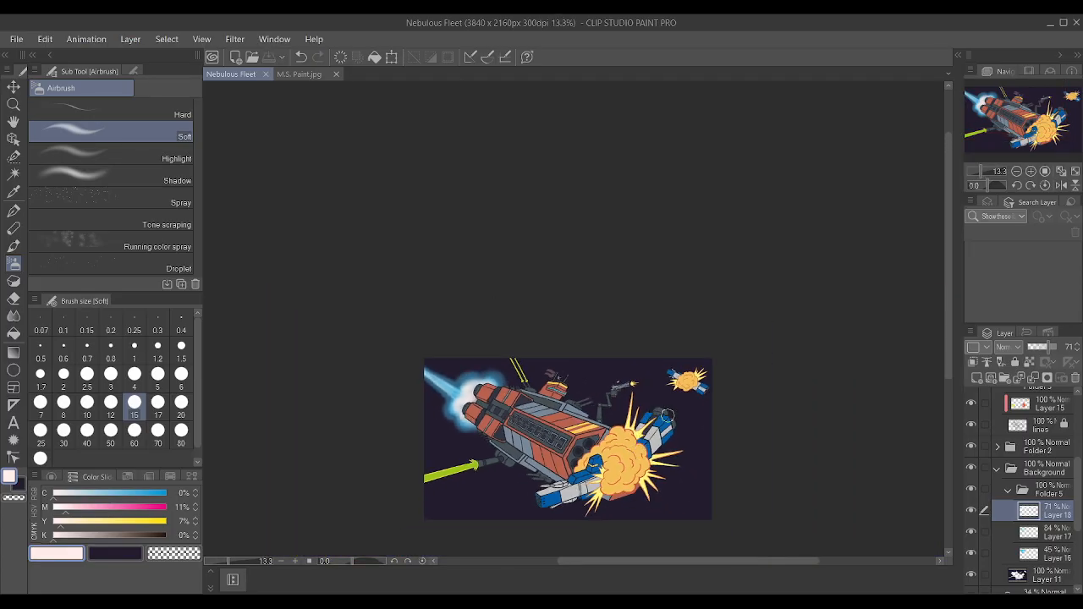
Select Folder 5, distort the engine glow slightly upward at its upper corner near the ship, and save the illustration.
left_click(993, 490)
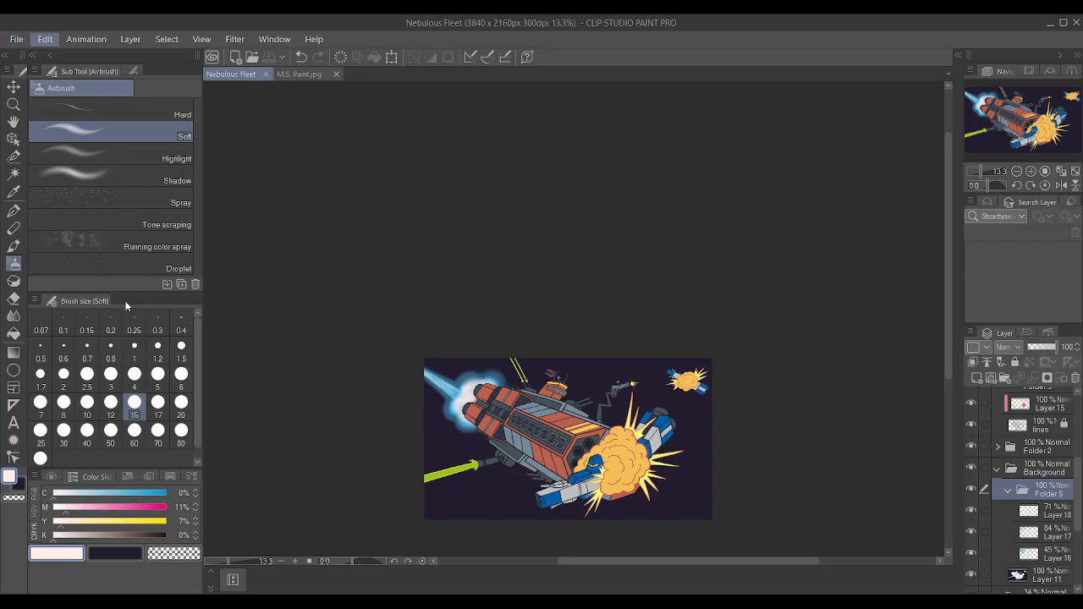
key("ctrl+t")
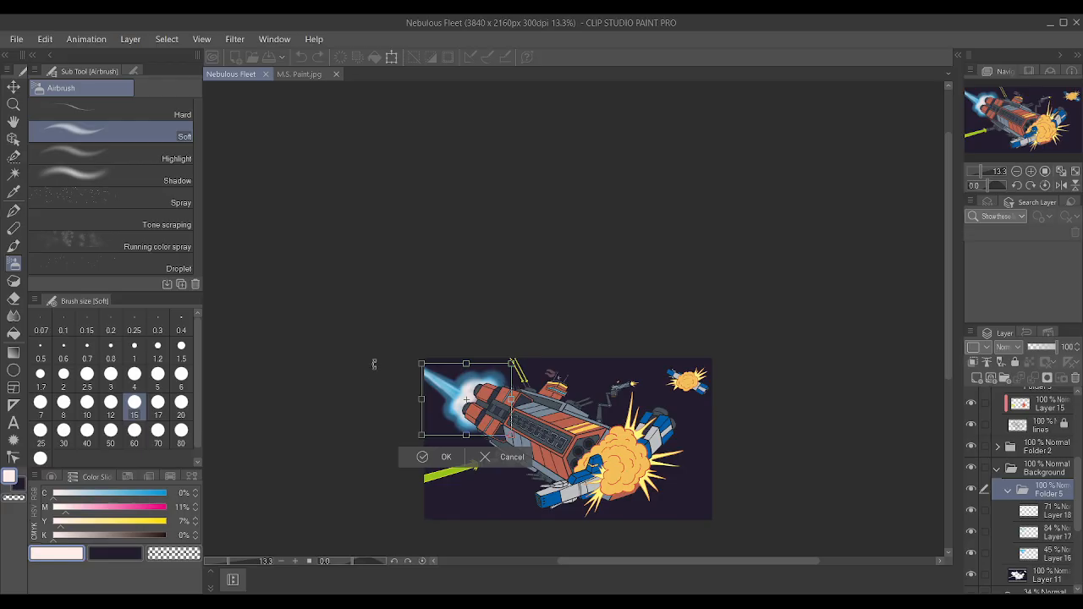
left_click_drag(422, 411, 450, 400)
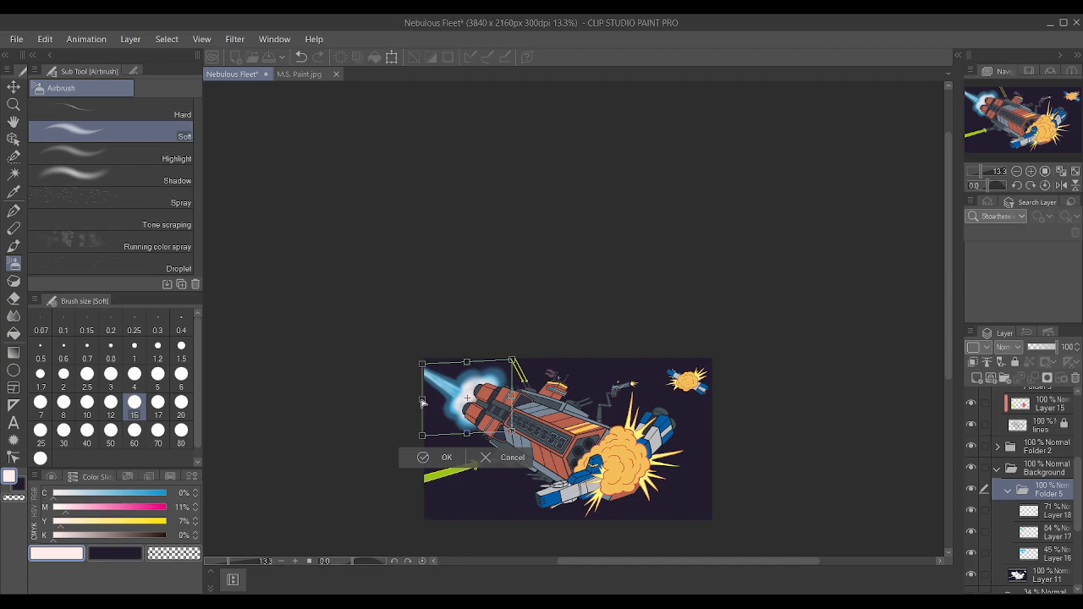
left_click_drag(422, 402, 458, 401)
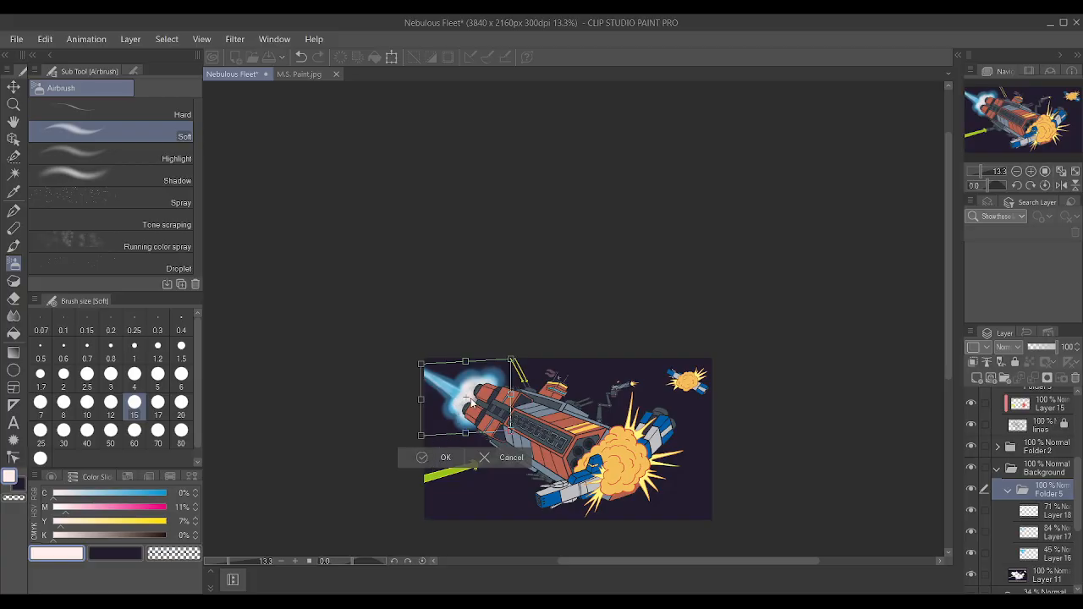
key("Return")
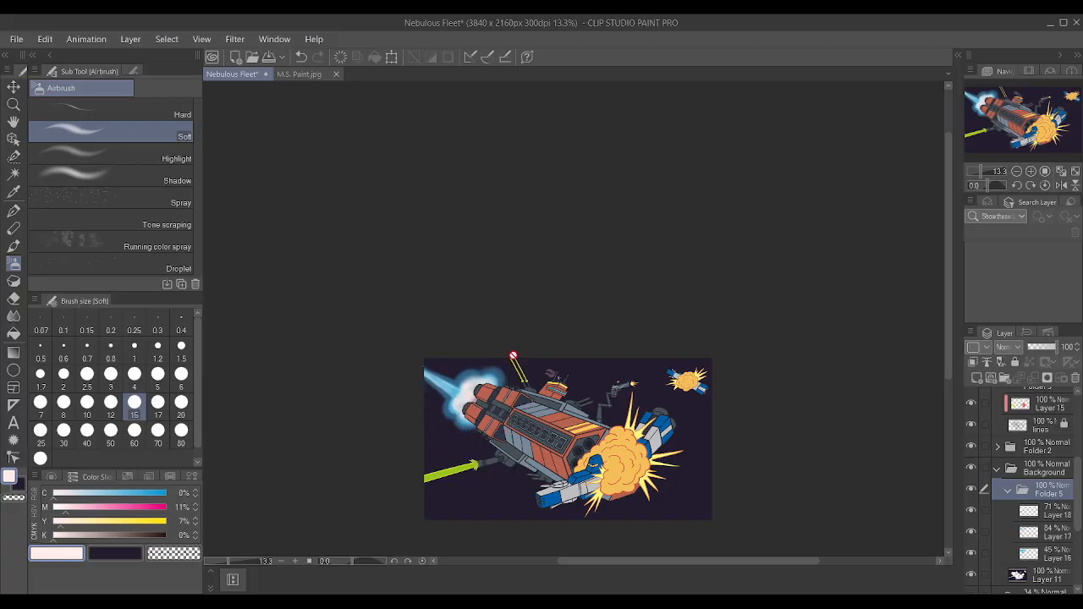
scroll(680, 333, "down", 2)
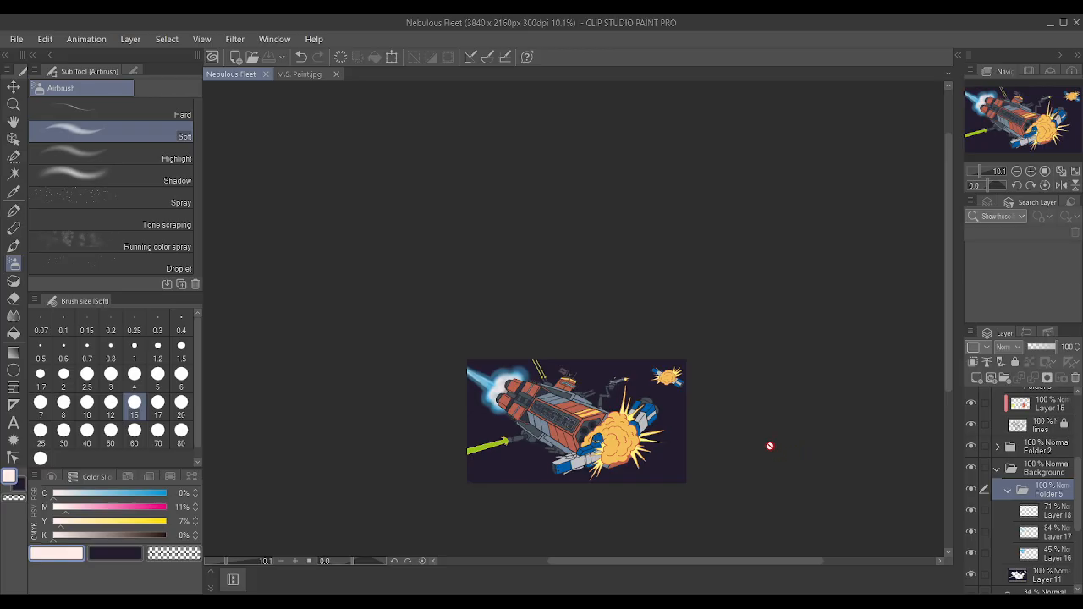
Review the whole illustration at several scales and examine the yellow hull stripes beside the explosion.
scroll(762, 440, "up", 4)
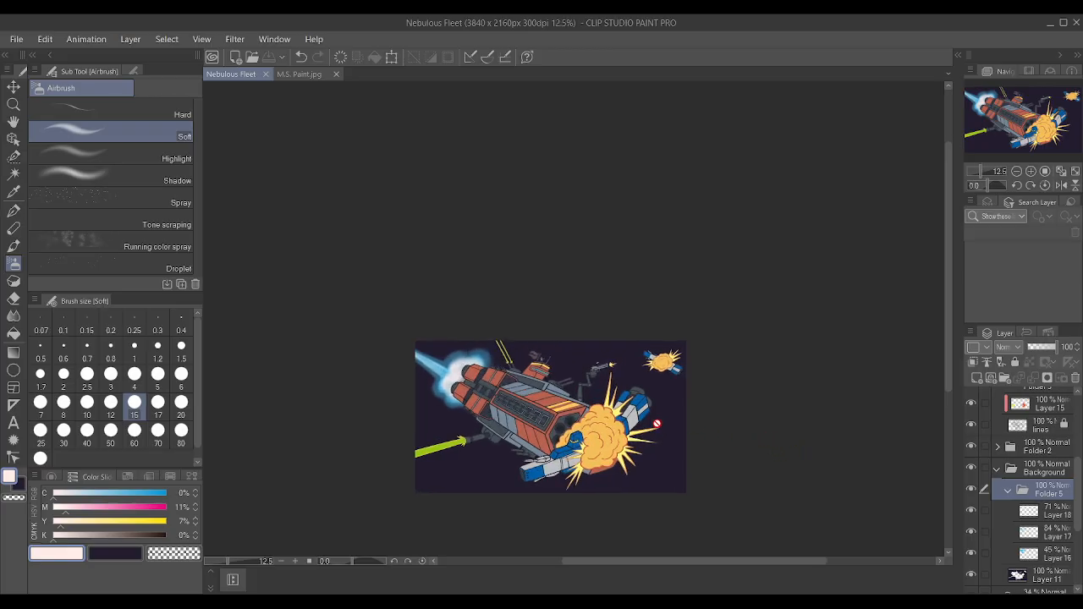
scroll(519, 376, "up", 1)
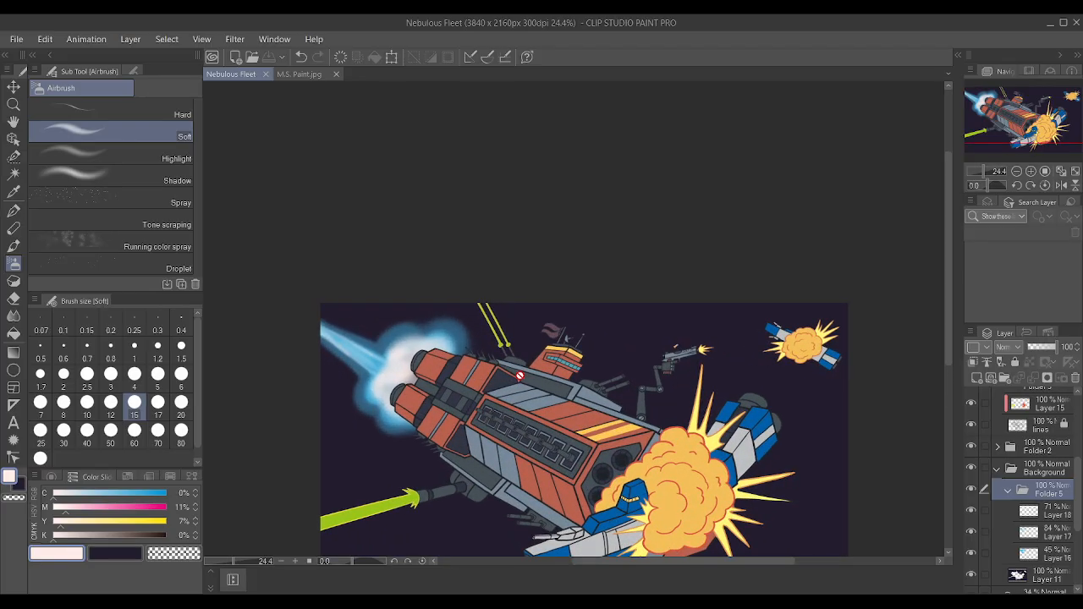
scroll(520, 376, "down", 2)
scroll(526, 370, "up", 2)
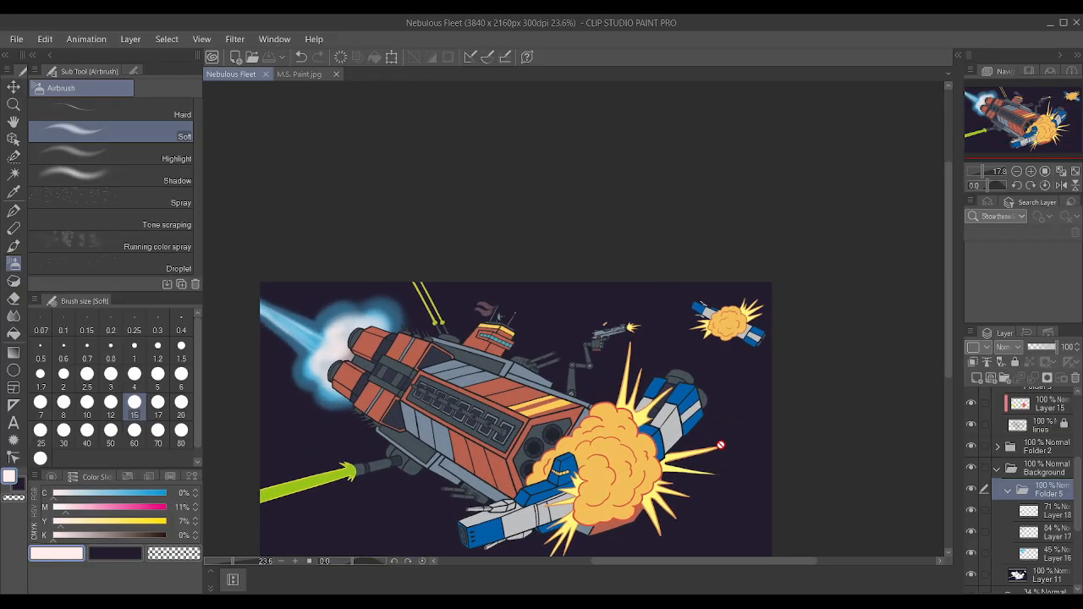
scroll(472, 365, "up", 1)
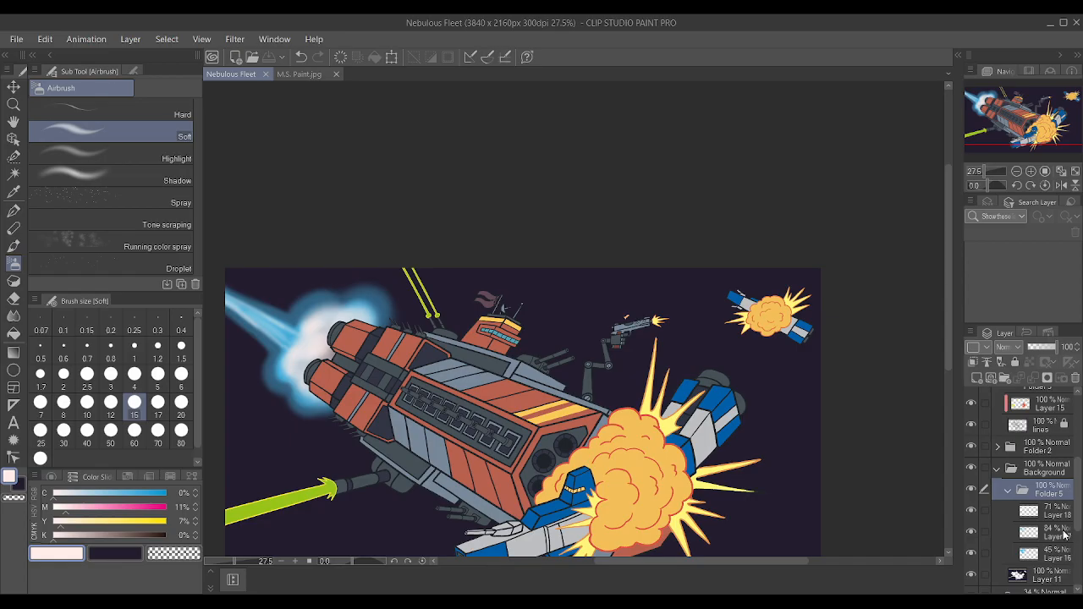
scroll(592, 432, "up", 6)
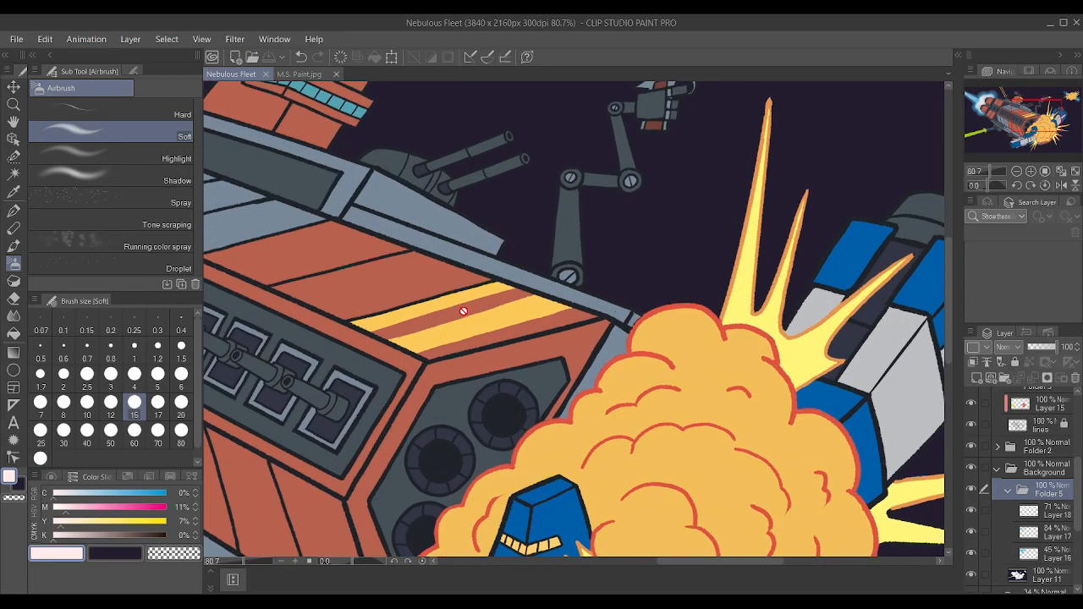
Sample the yellow of the upper hull stripes, collapse the Background folder, expand Folder 2 and select Layer 19.
left_click(489, 326, "alt")
scroll(490, 314, "down", 2)
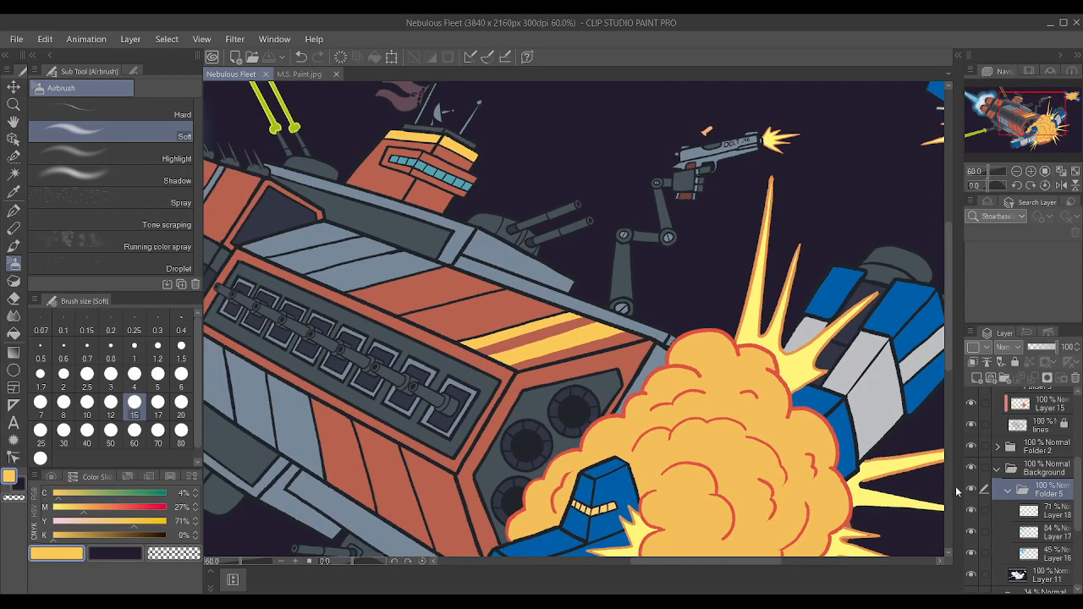
left_click(974, 510)
left_click(974, 510)
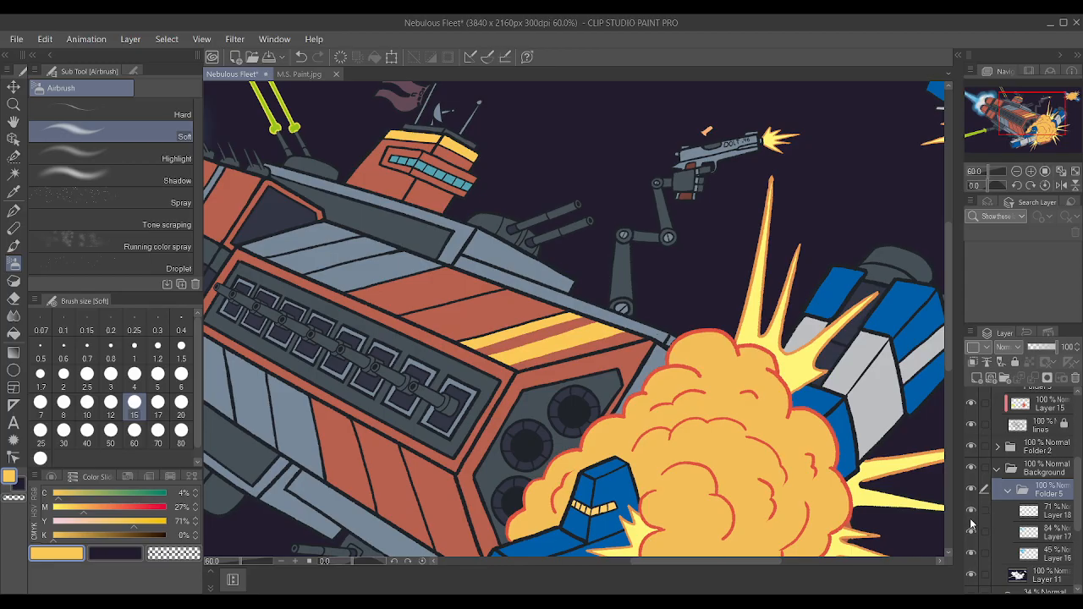
left_click(996, 471)
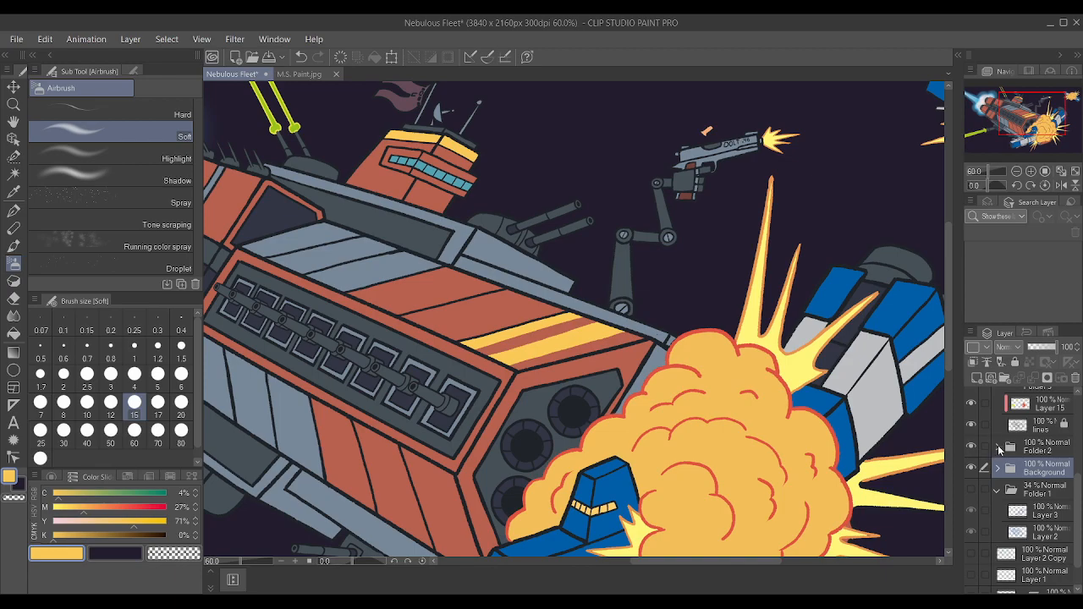
left_click(998, 448)
left_click(971, 471)
left_click(971, 471)
left_click(1043, 475)
scroll(489, 457, "down", 3)
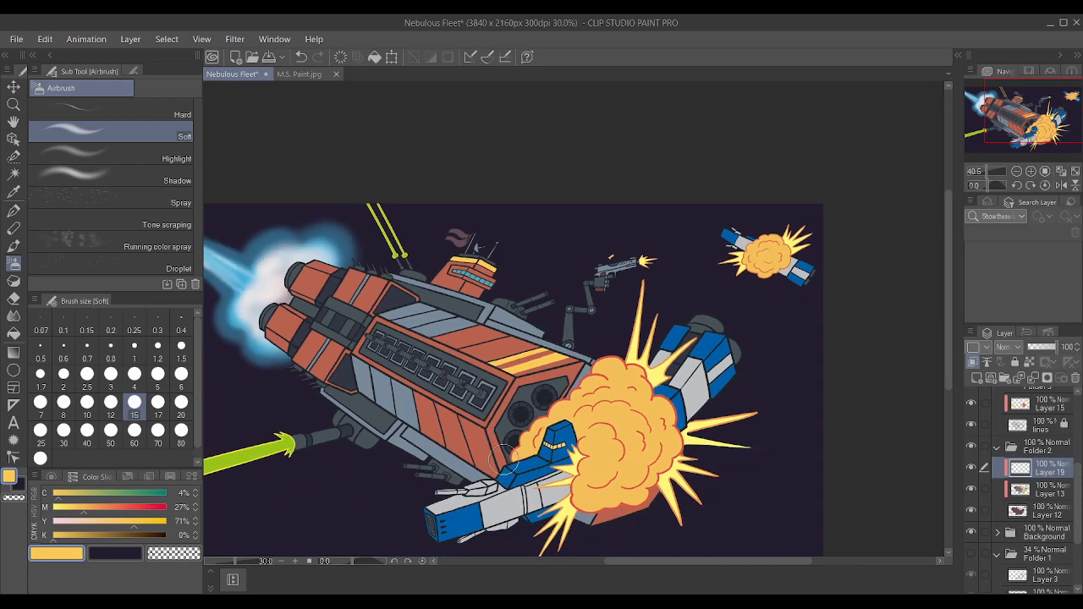
scroll(489, 457, "up", 4)
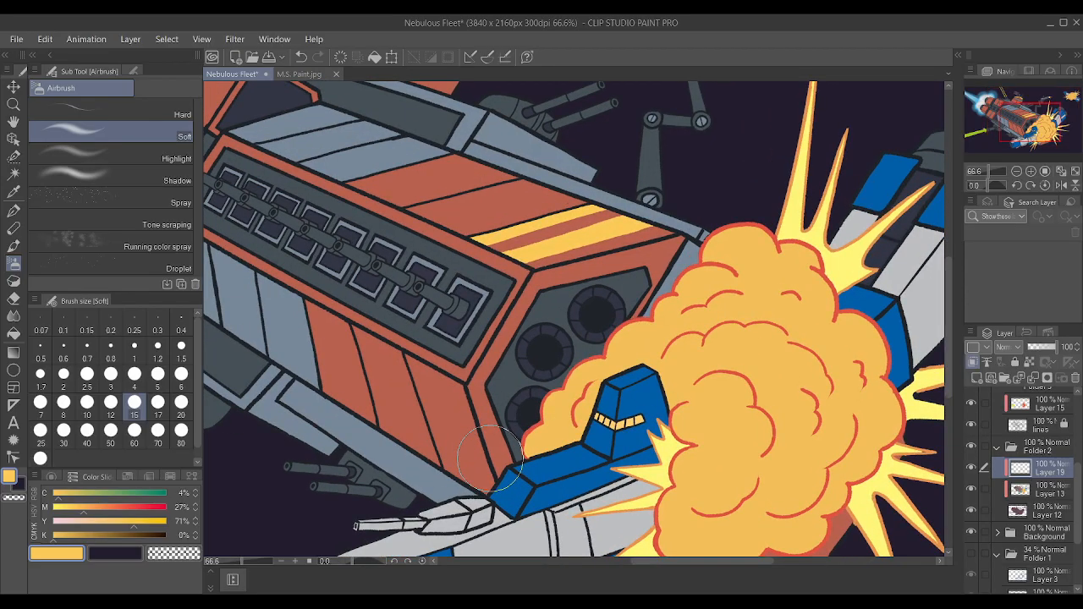
With the Textured pen at size 2, paint a yellow stripe along the last panel line on the ship's lower hull.
key("p")
key("p")
key("p")
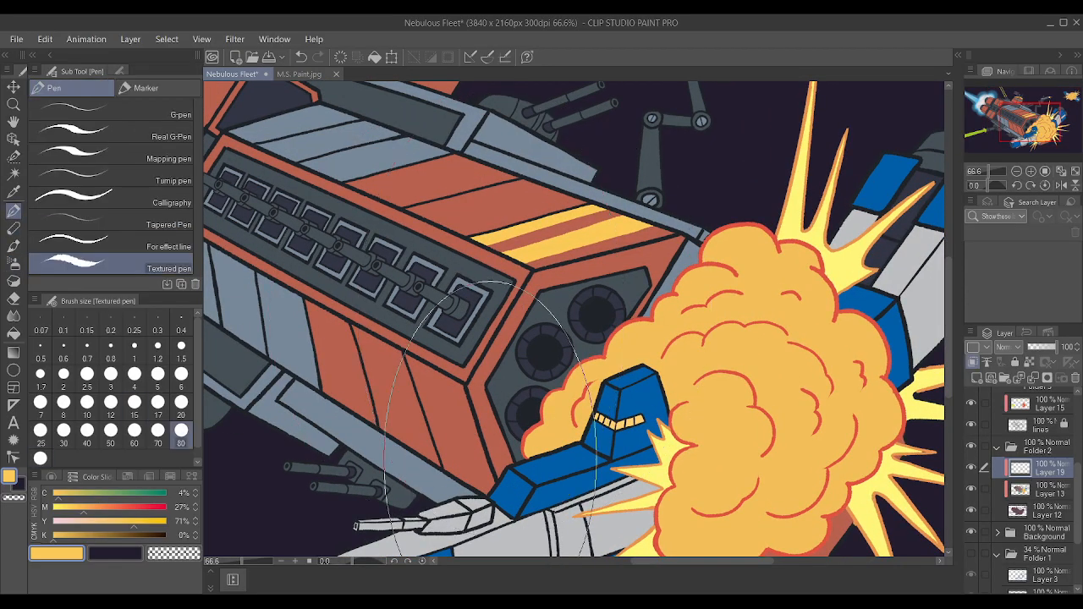
left_click(63, 374)
left_click_drag(443, 470, 429, 421)
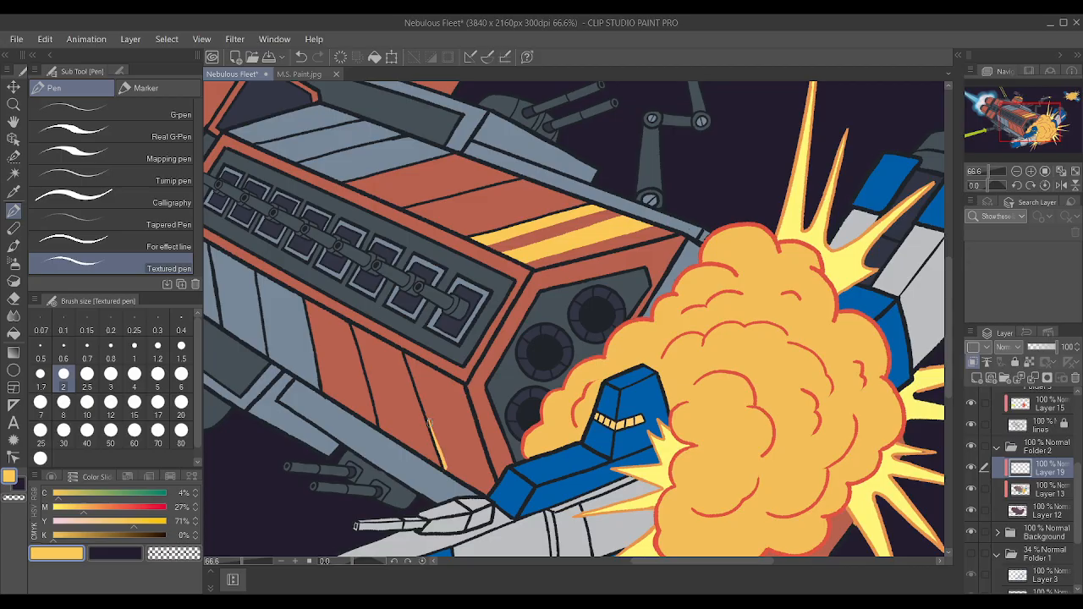
left_click_drag(442, 461, 408, 355)
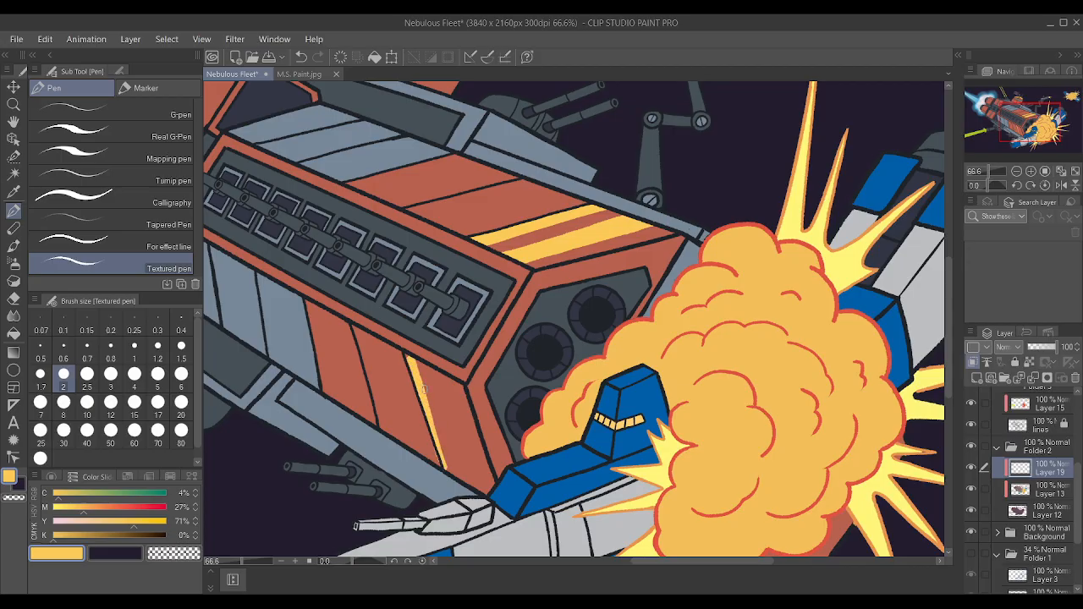
left_click_drag(446, 468, 407, 359)
scroll(394, 332, "up", 2)
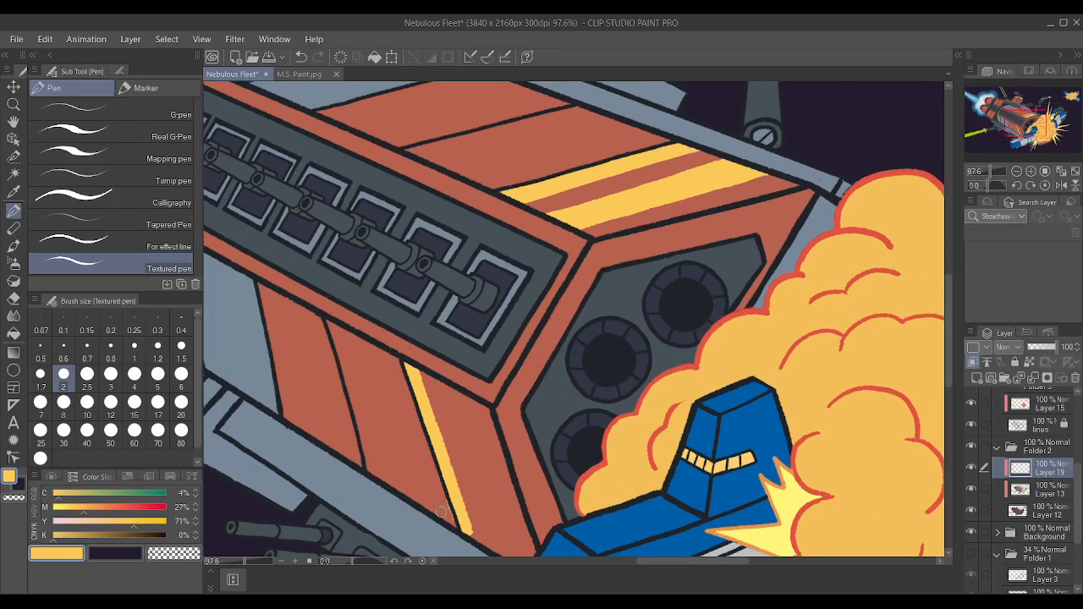
Paint a second, wider yellow stripe parallel to the first on the lower hull's front panel, leaving a red gap between them.
scroll(378, 391, "down", 1)
scroll(378, 391, "up", 1)
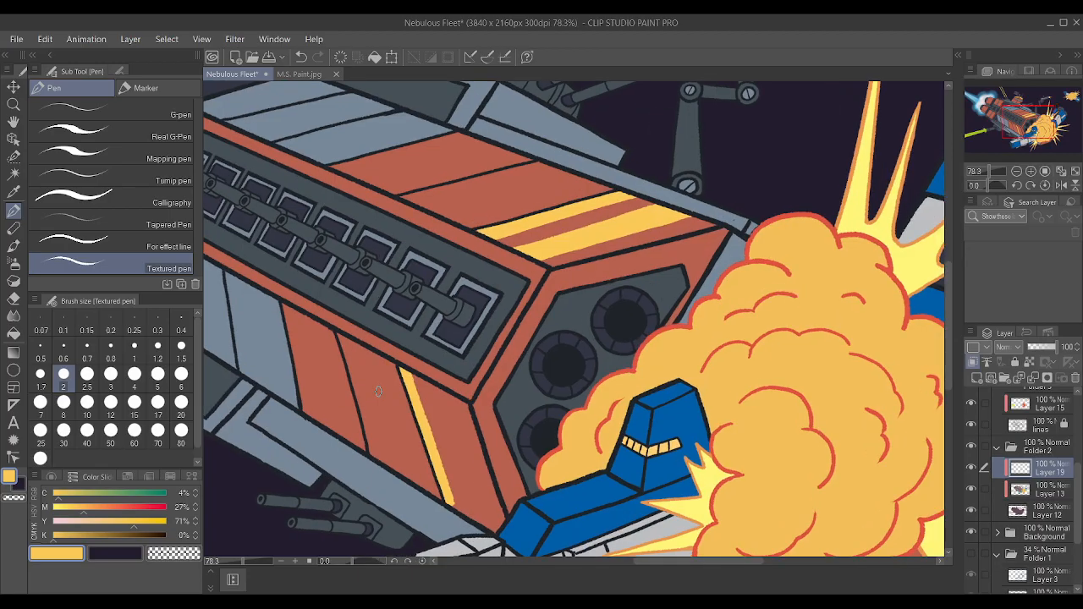
left_click_drag(488, 531, 438, 391)
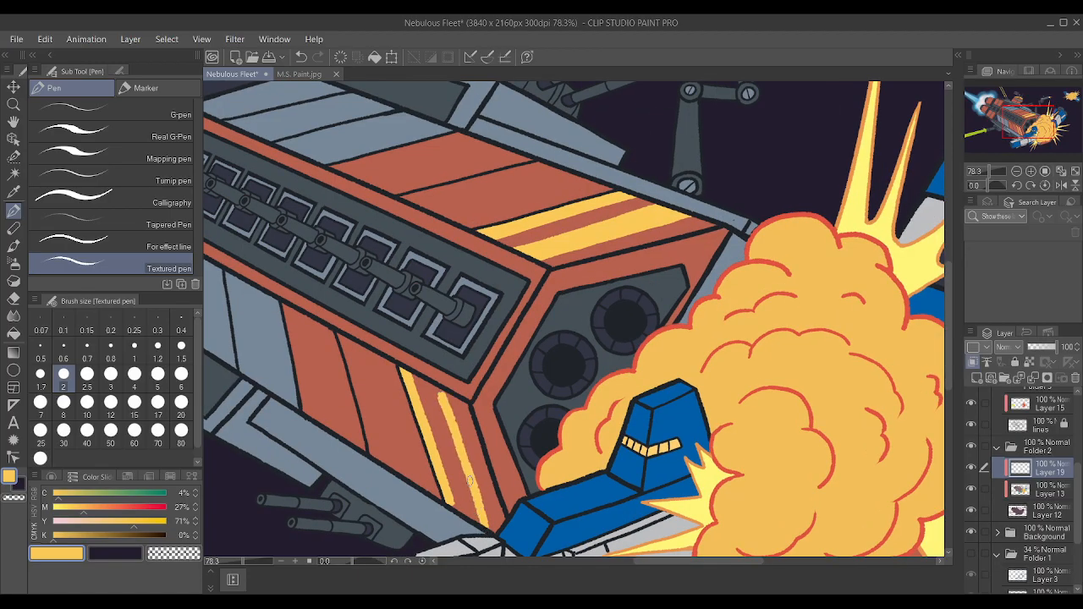
left_click_drag(480, 519, 436, 392)
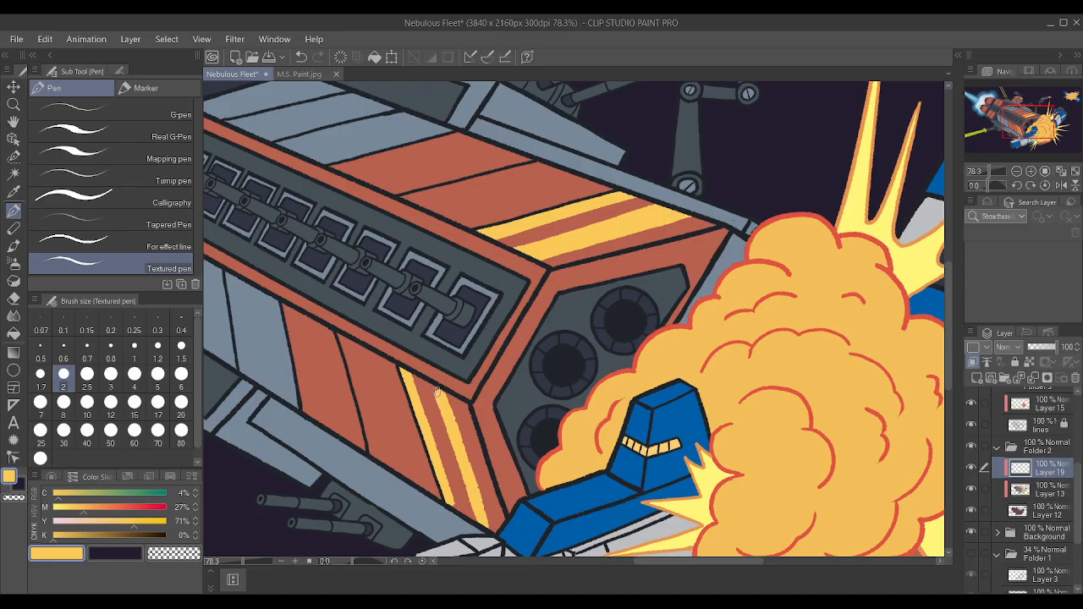
left_click_drag(488, 523, 466, 467)
left_click_drag(477, 523, 434, 395)
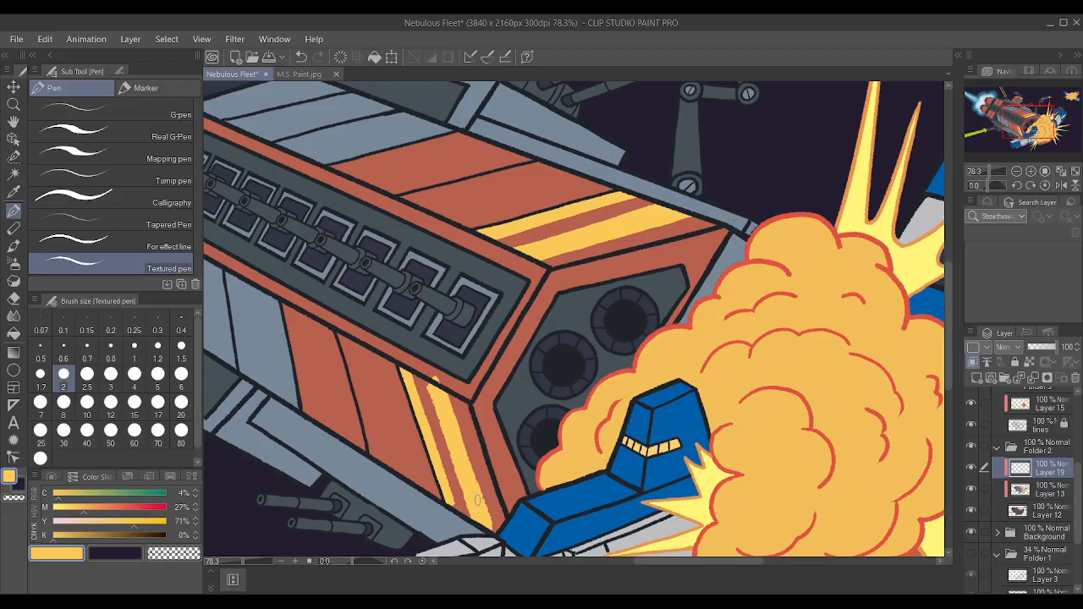
left_click_drag(470, 513, 447, 440)
left_click_drag(460, 481, 430, 379)
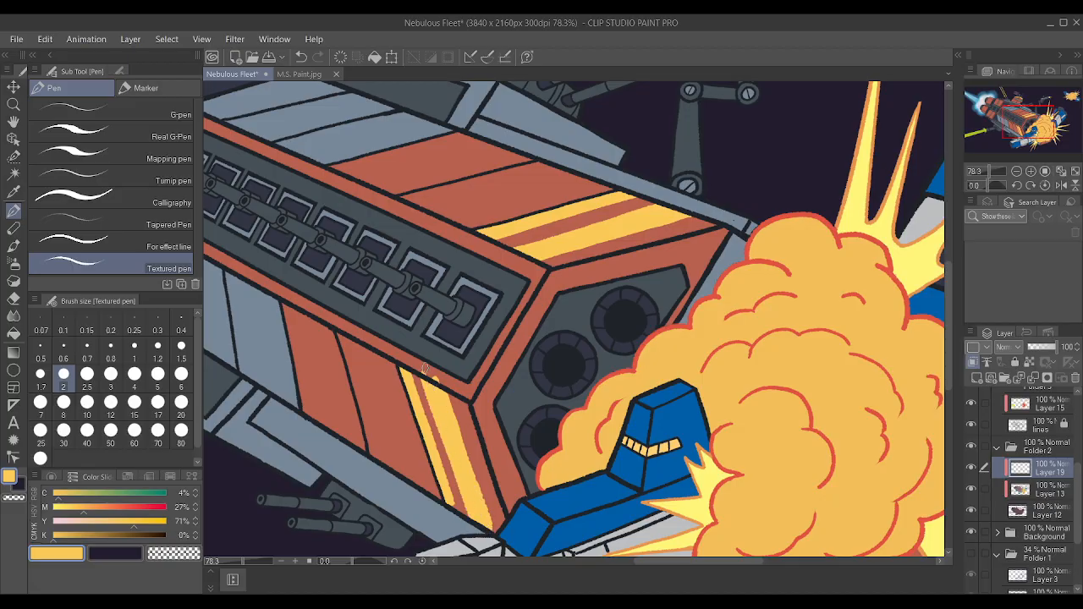
key("ctrl+z")
key("ctrl+z")
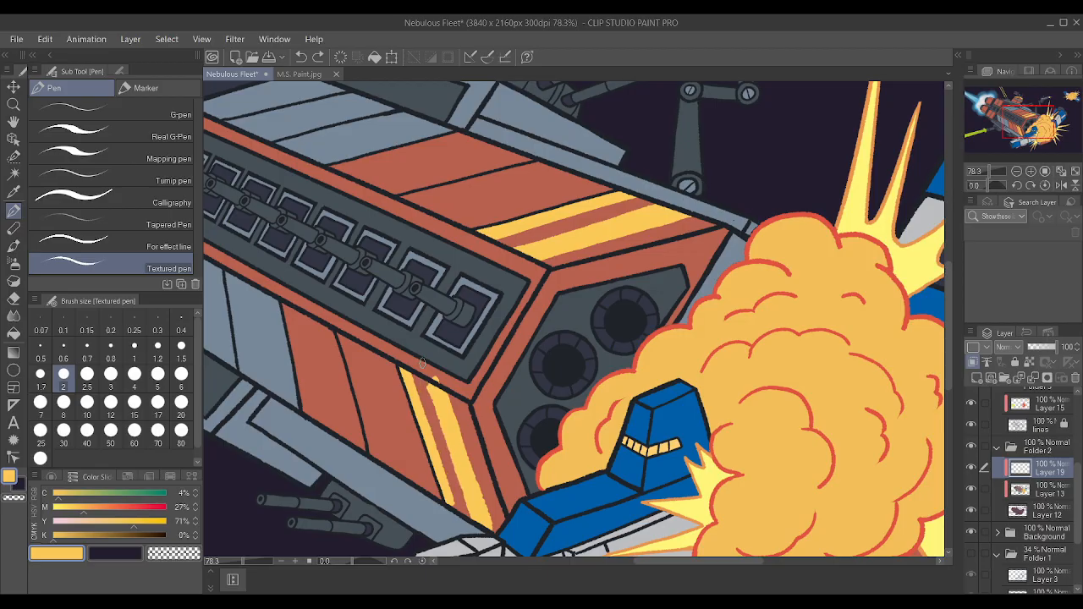
Touch up the upper end of the lower hull's wide yellow stripe where it meets the panel outline.
left_click_drag(462, 390, 424, 347)
scroll(421, 361, "up", 3)
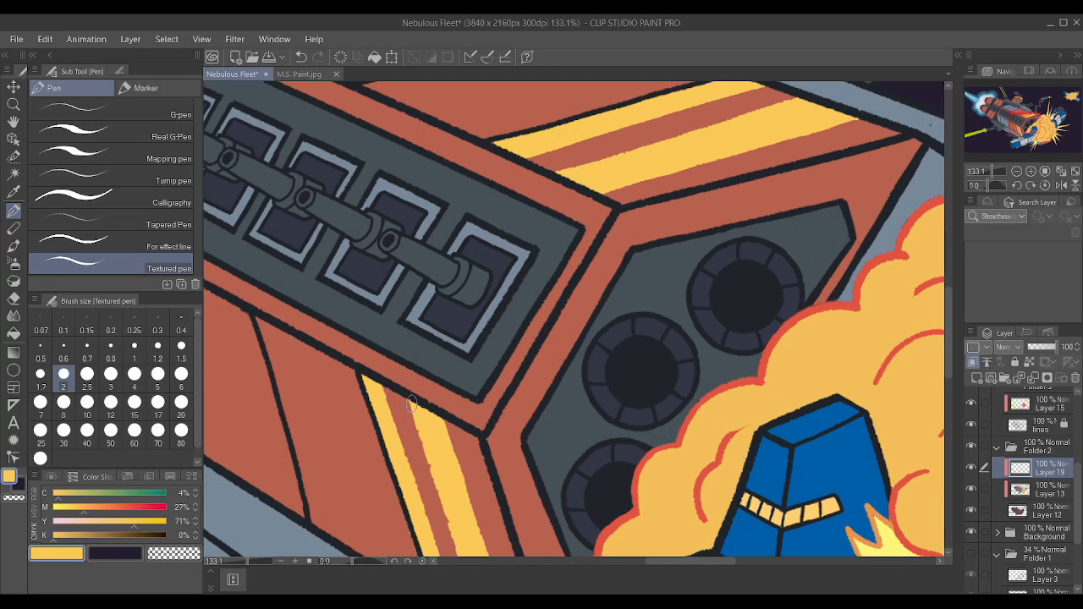
scroll(413, 405, "down", 3)
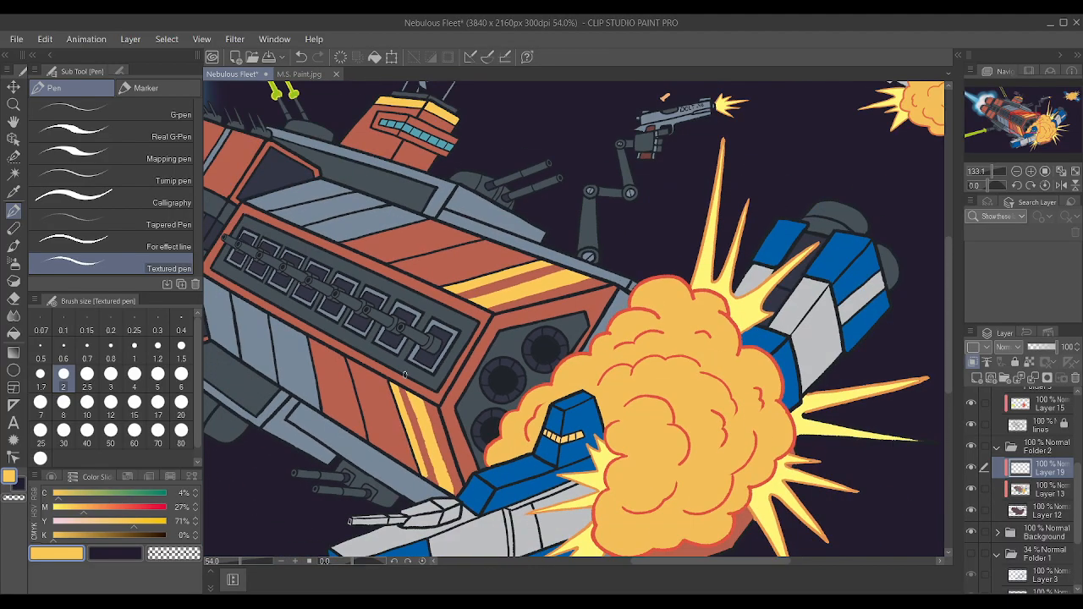
scroll(356, 279, "up", 2)
scroll(344, 255, "up", 1)
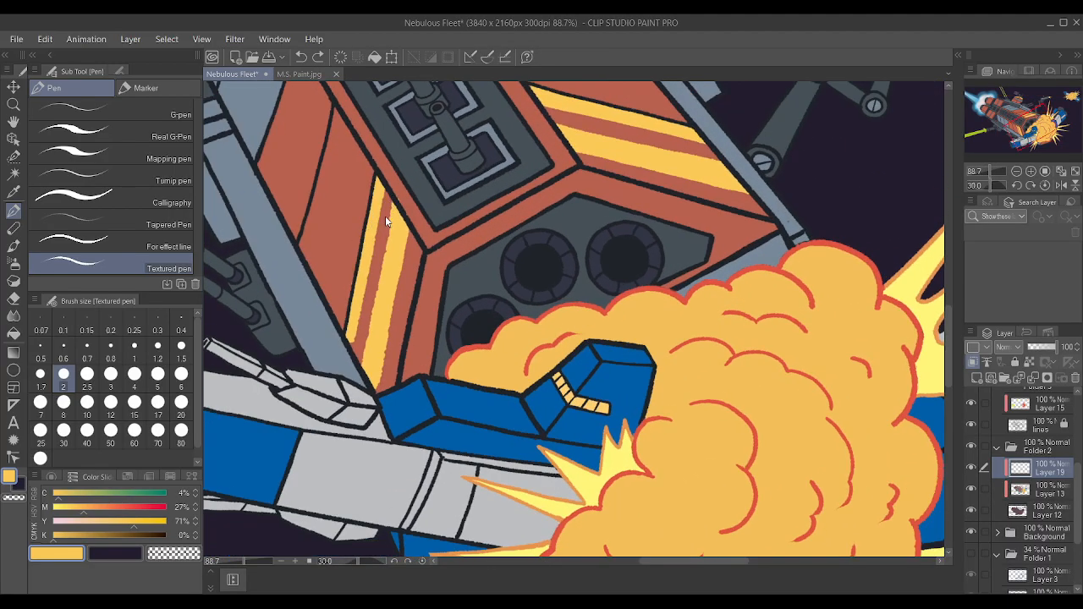
scroll(372, 208, "up", 2)
scroll(377, 203, "up", 2)
left_click_drag(388, 296, 391, 251)
scroll(455, 276, "down", 2)
key("ctrl+z")
key("ctrl+z")
key("ctrl+z")
scroll(445, 280, "up", 2)
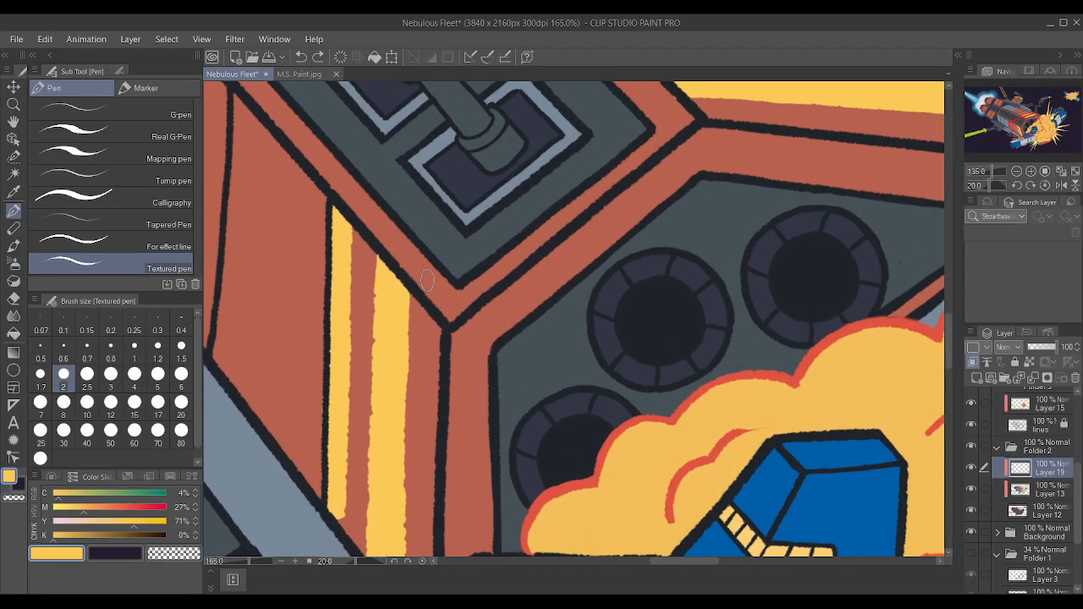
mouse_move(382, 307)
left_mouse_down()
mouse_move(367, 231)
mouse_move(396, 231)
left_mouse_up()
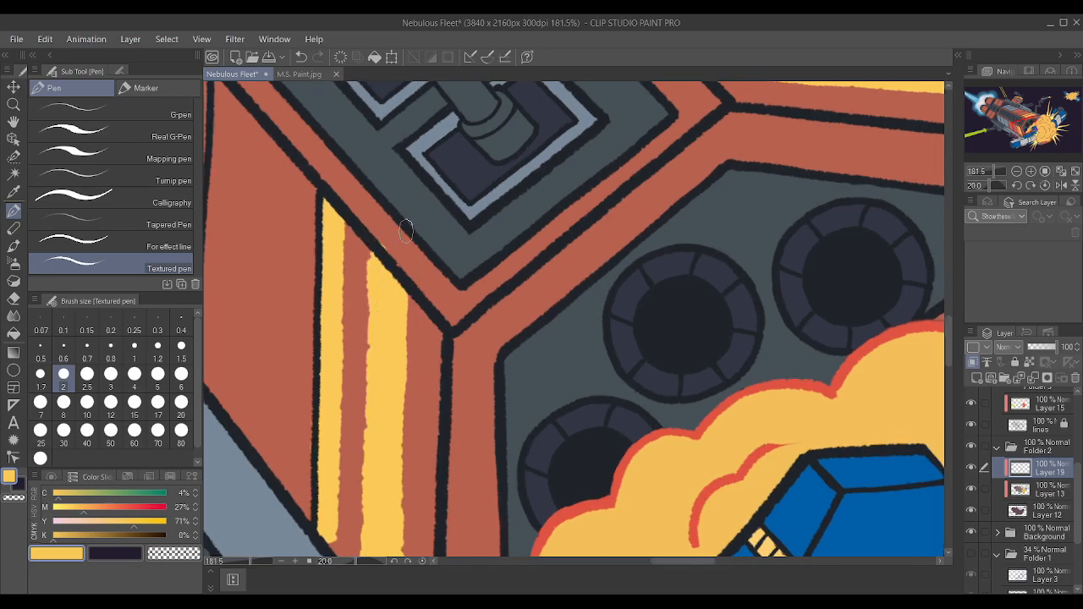
key("ctrl+z")
scroll(435, 244, "down", 3)
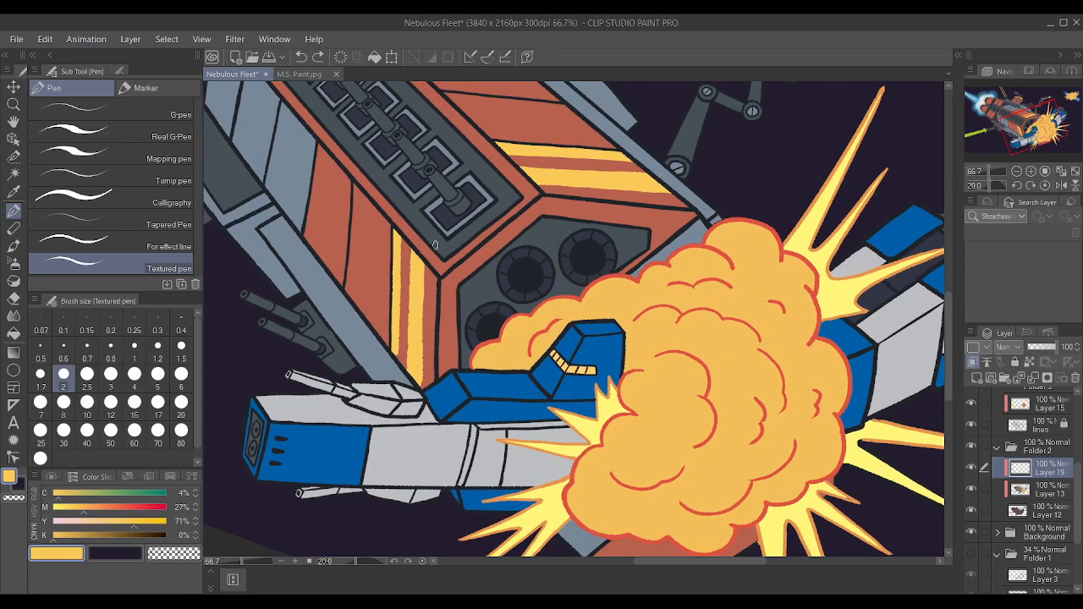
Fill the lower ends of the yellow stripes down to the hull outline beside the blue-and-white robot.
scroll(430, 431, "up", 6)
left_click_drag(396, 299, 402, 324)
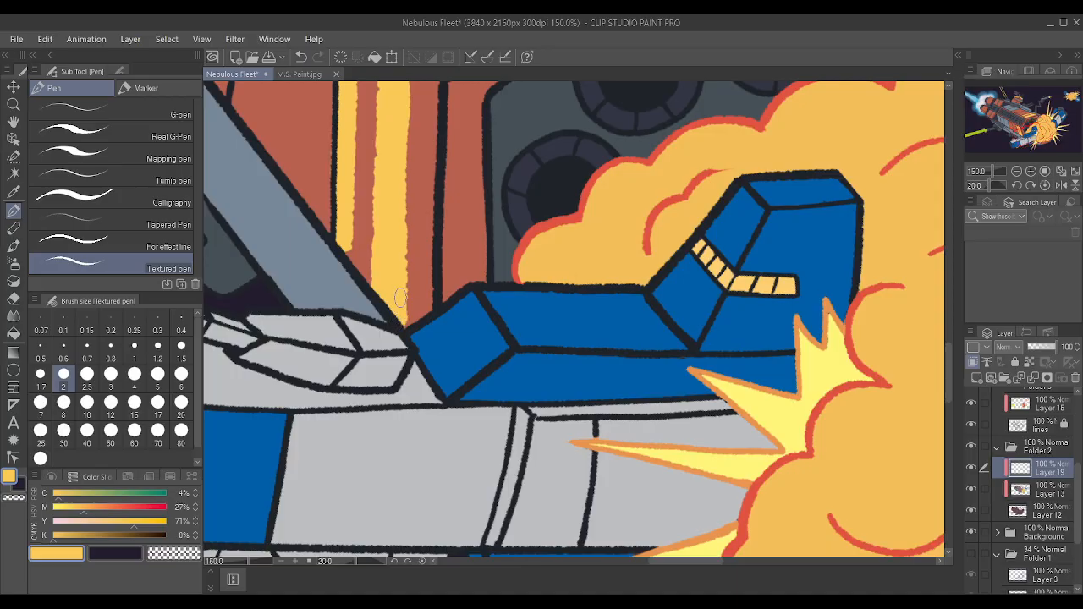
scroll(390, 228, "down", 3)
scroll(385, 254, "up", 4)
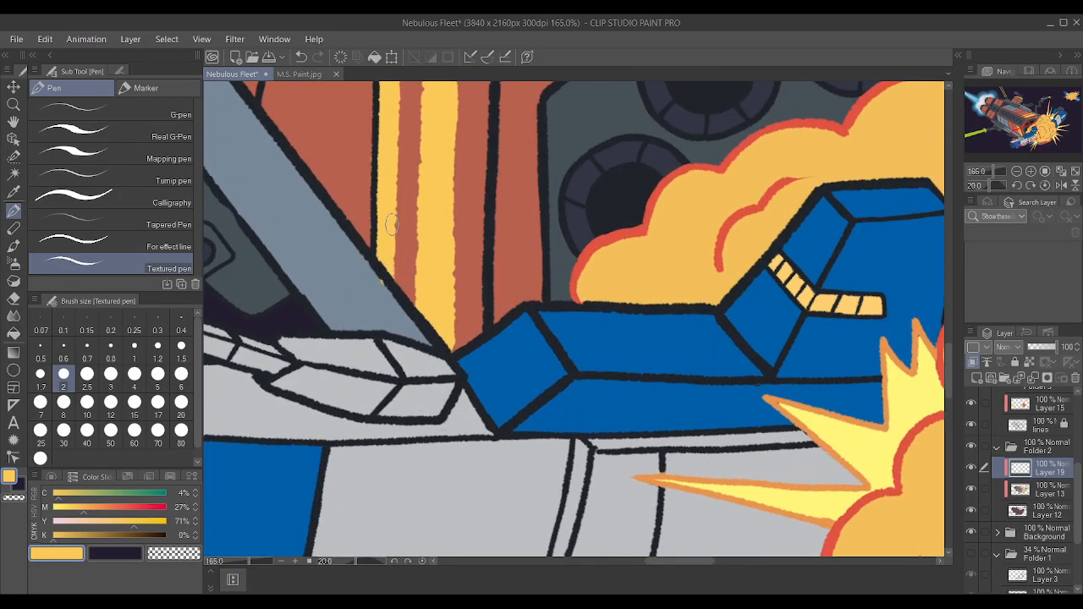
scroll(345, 245, "down", 4)
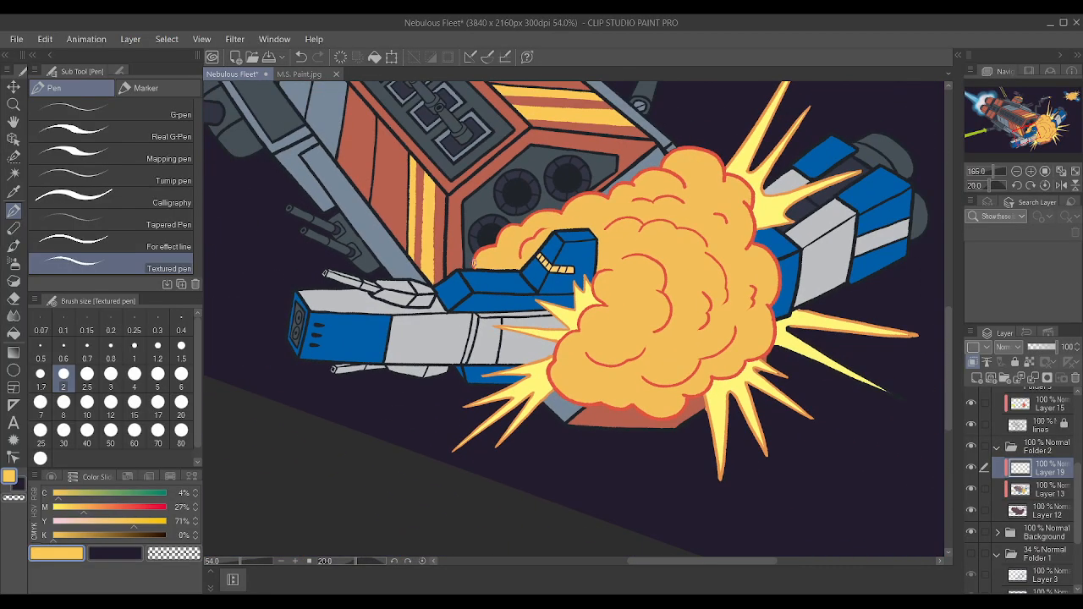
Paint a yellow band across both faces of the red bridge tower, below its row of teal windows.
scroll(472, 260, "up", 2)
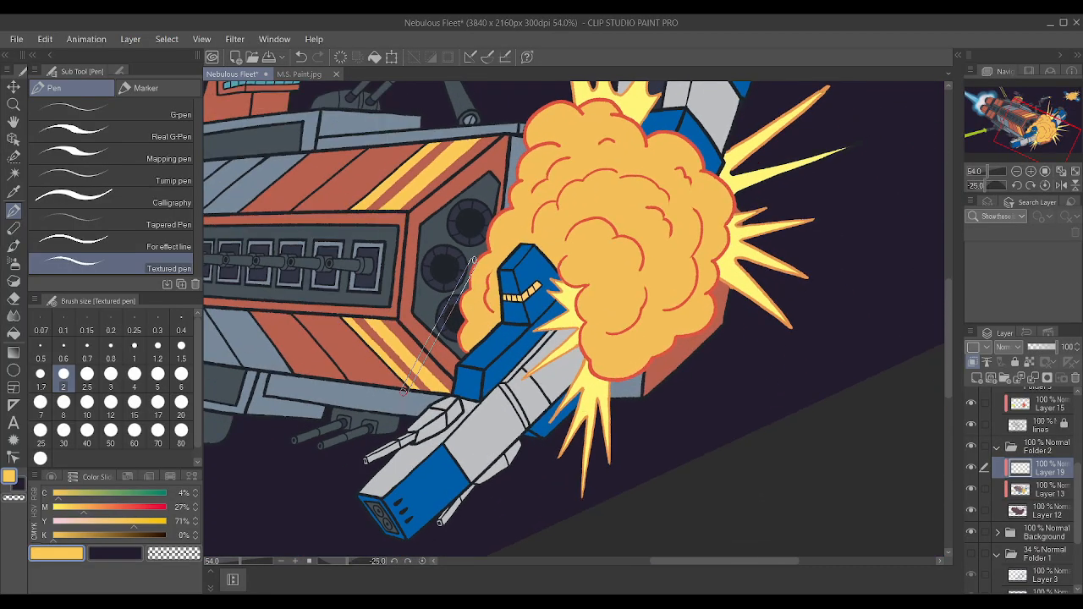
scroll(474, 260, "down", 1)
key("asciicircum")
key("asciicircum")
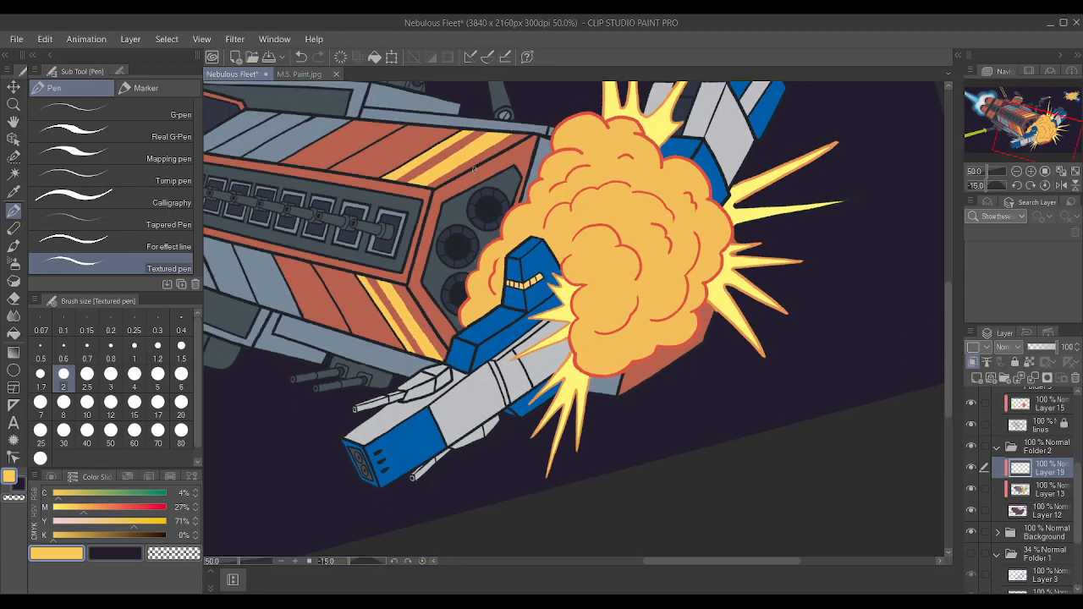
scroll(419, 188, "down", 11)
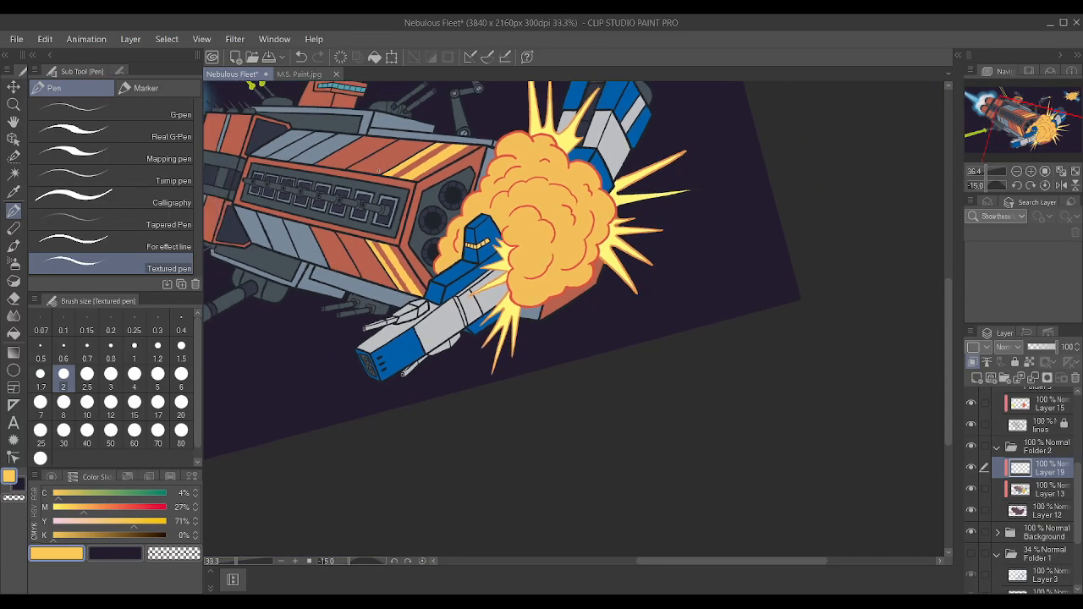
scroll(453, 161, "up", 4)
scroll(316, 103, "up", 5)
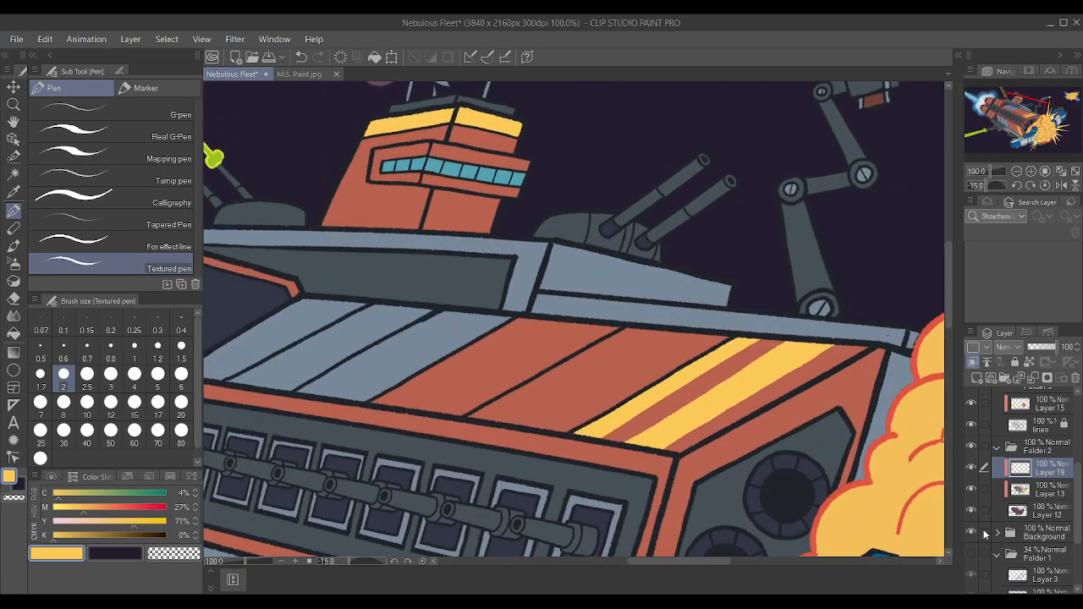
scroll(707, 403, "up", 3)
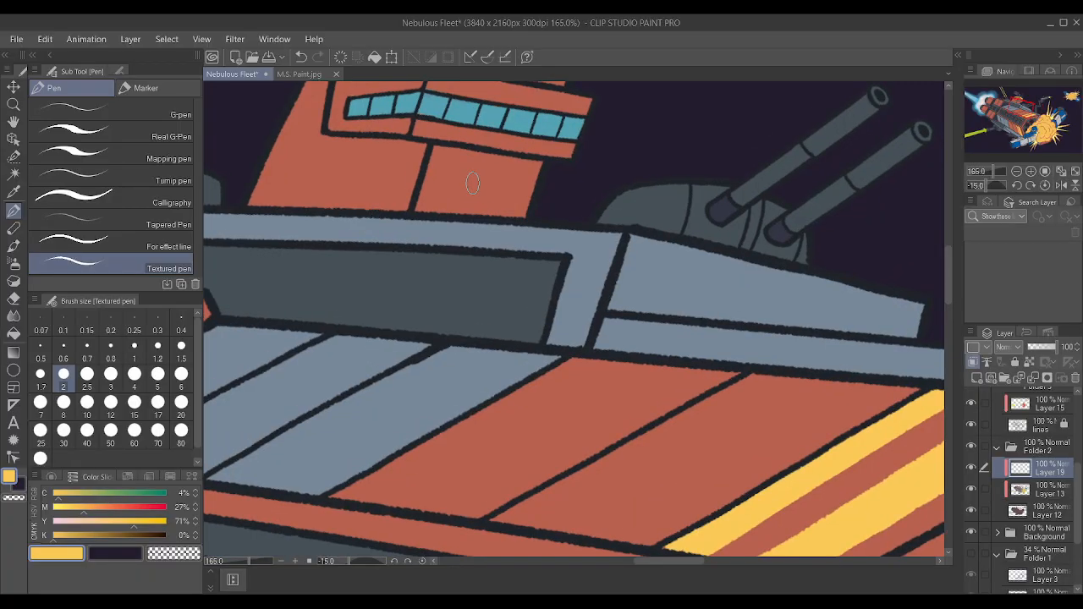
left_click_drag(425, 176, 530, 196)
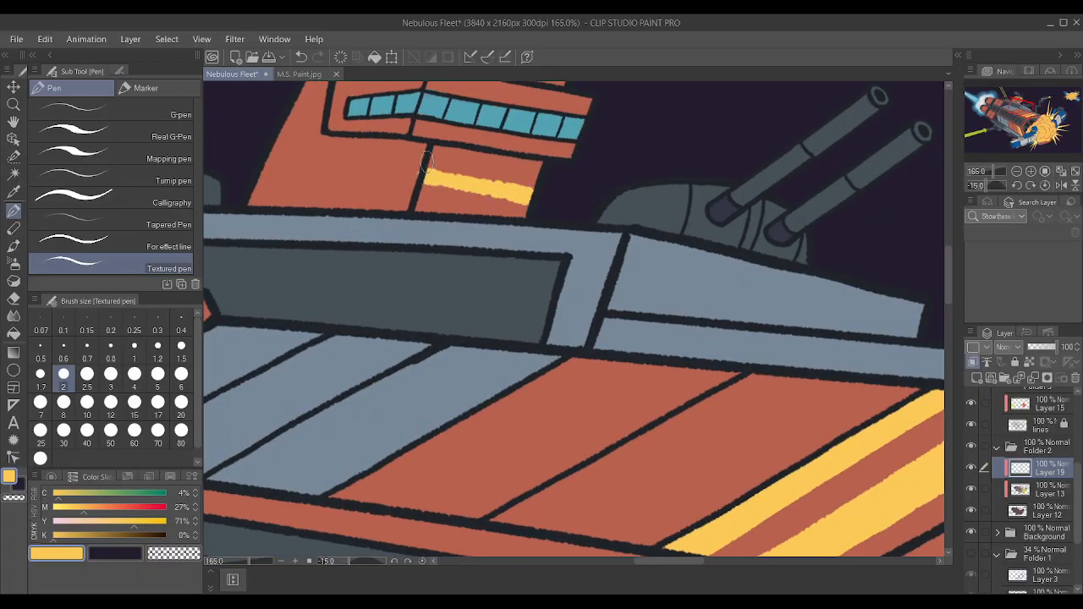
left_click_drag(267, 172, 417, 175)
left_click_drag(263, 168, 295, 168)
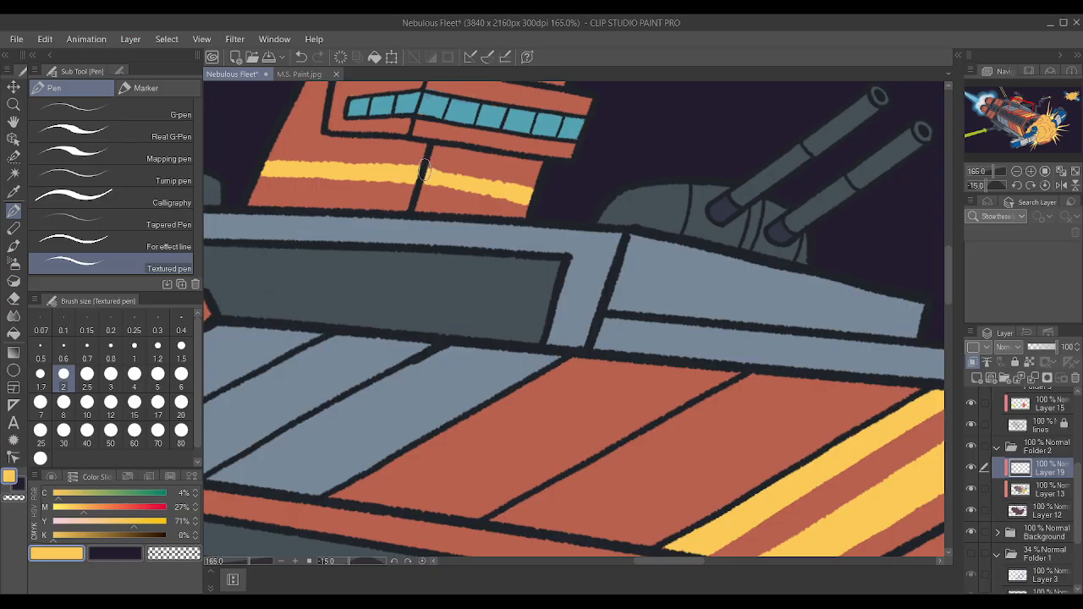
left_click_drag(485, 185, 530, 197)
scroll(510, 179, "down", 3)
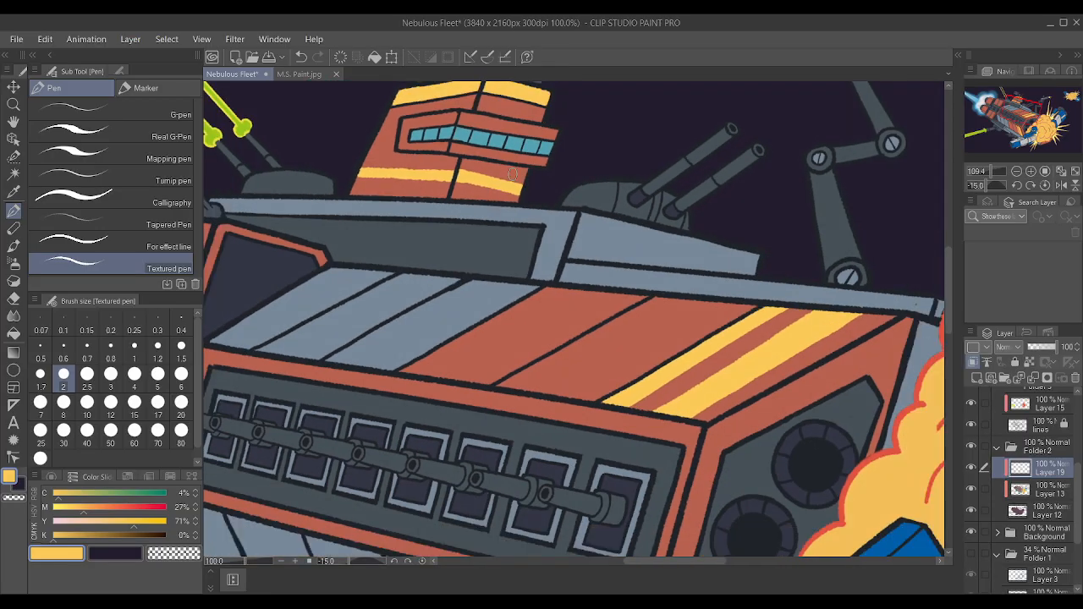
scroll(520, 154, "up", 2)
scroll(521, 154, "up", 2)
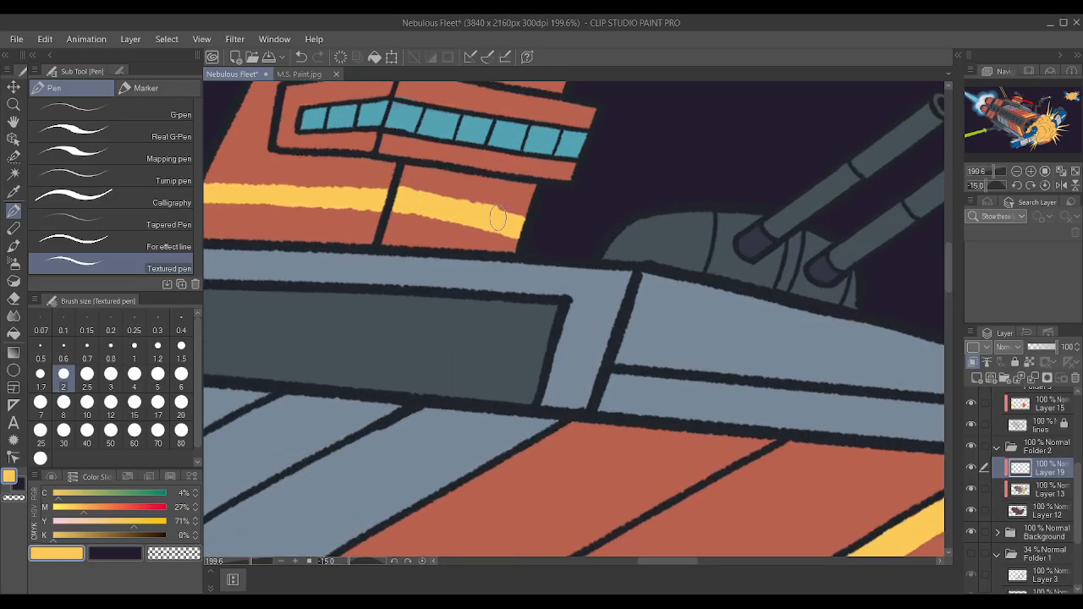
left_click_drag(398, 210, 515, 225)
scroll(504, 157, "down", 2)
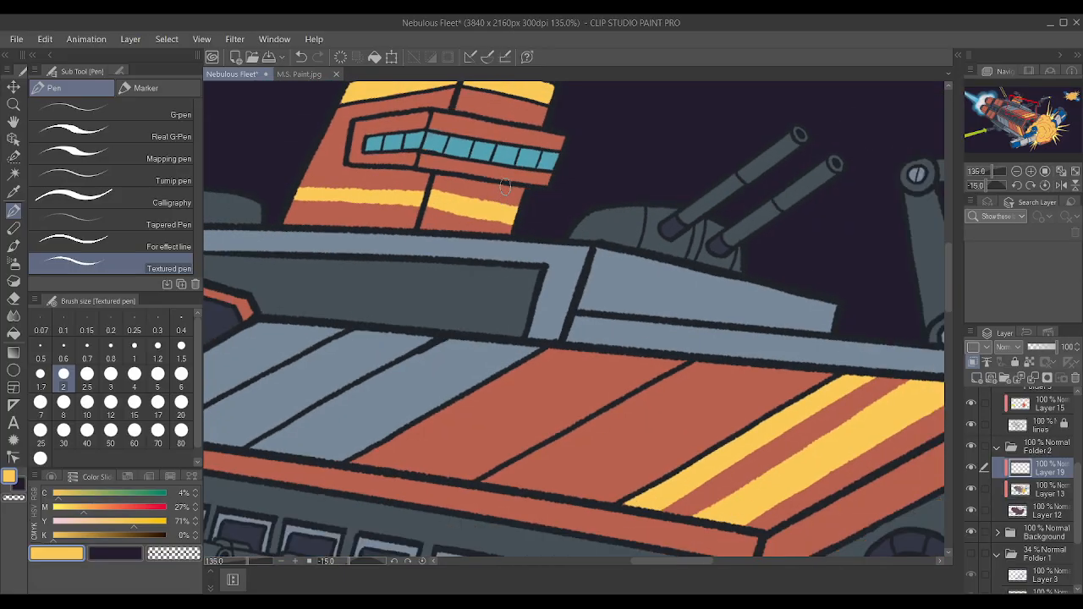
key("ctrl+z")
key("ctrl+z")
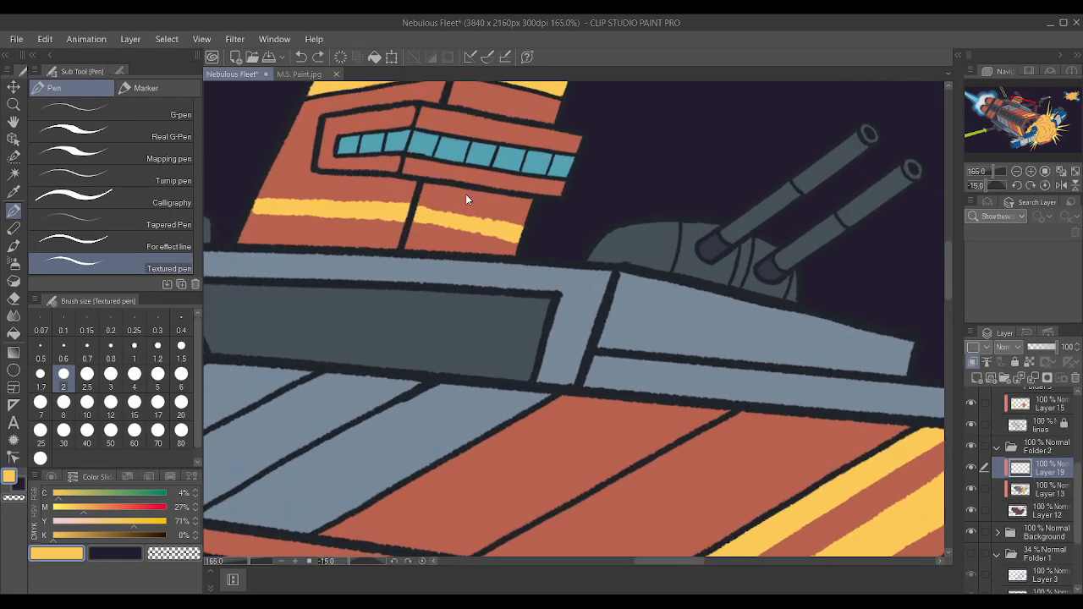
Try to thicken the yellow band across both faces of the red bridge tower's base using brush size 1.5.
key("ctrl+z")
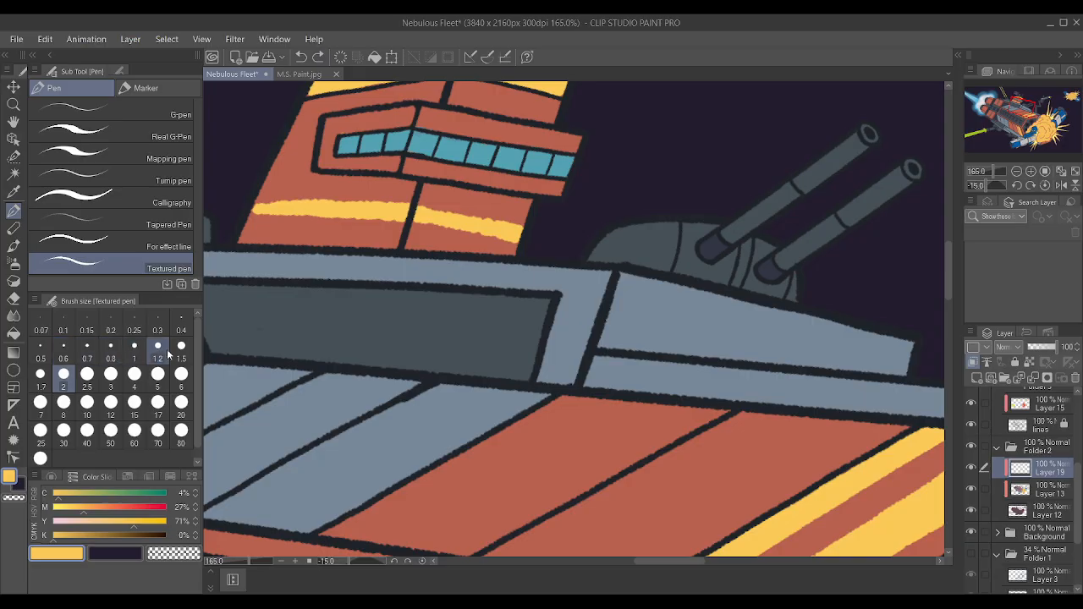
left_click(182, 349)
left_click_drag(418, 210, 522, 231)
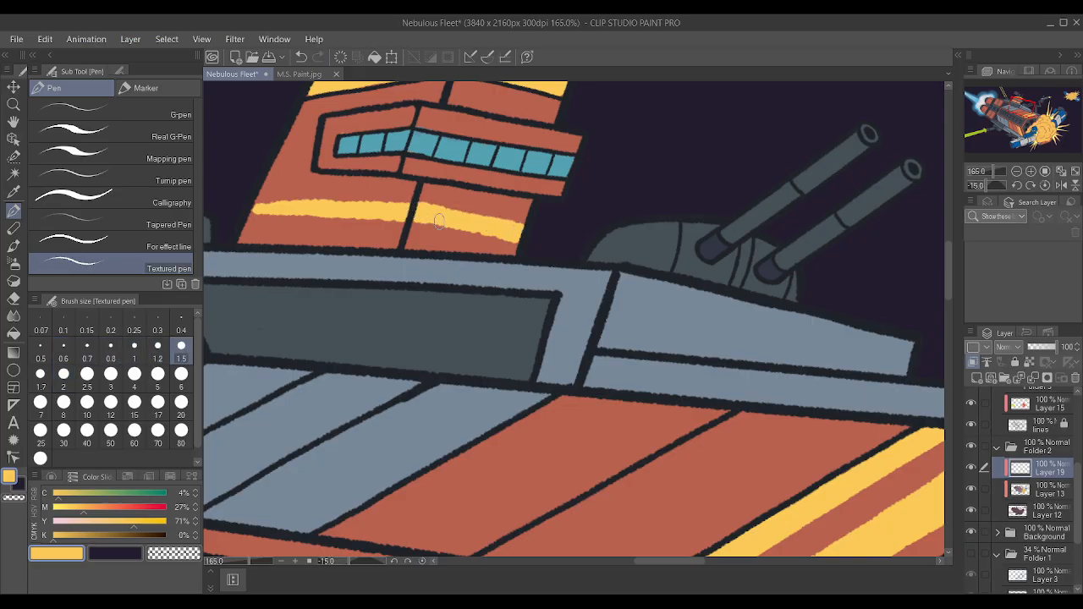
left_click_drag(423, 217, 523, 233)
mouse_move(253, 205)
left_mouse_down()
mouse_move(288, 204)
mouse_move(249, 210)
mouse_move(408, 215)
left_mouse_up()
left_click_drag(260, 201, 421, 203)
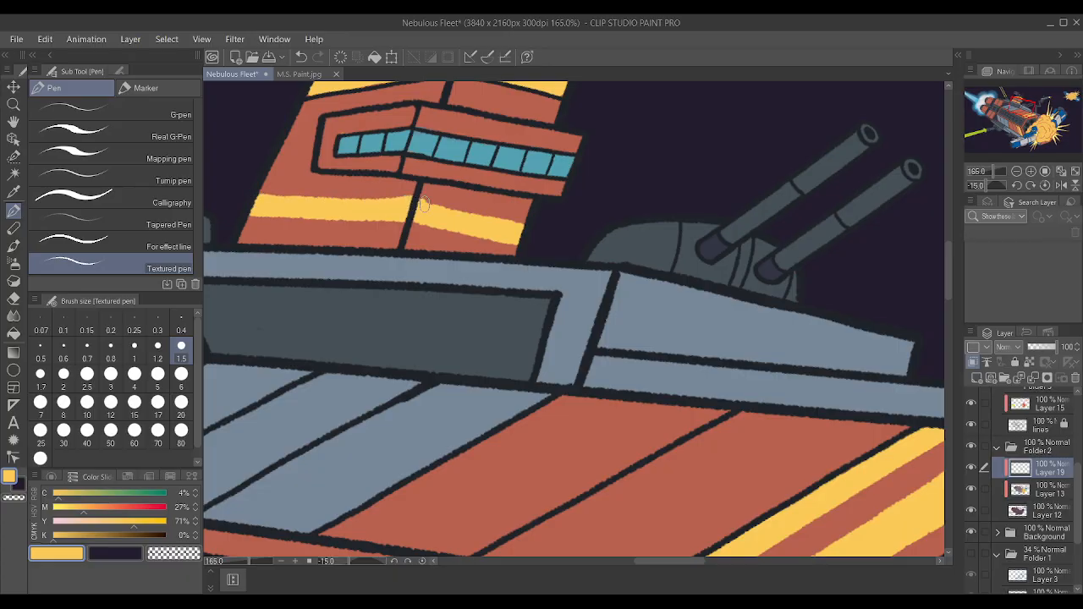
key("ctrl+z")
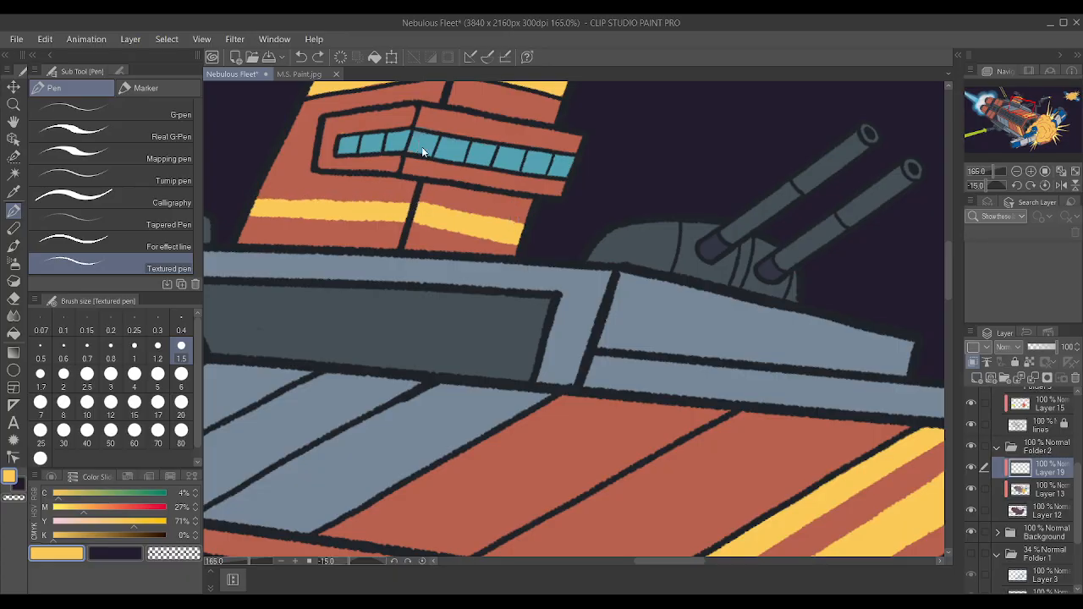
left_click_drag(372, 207, 416, 205)
left_click_drag(259, 216, 331, 211)
Remove the tower's lower yellow band and paint a thinner yellow stripe just below the windows on both faces with brush size 1.
scroll(559, 185, "down", 8)
scroll(507, 142, "up", 6)
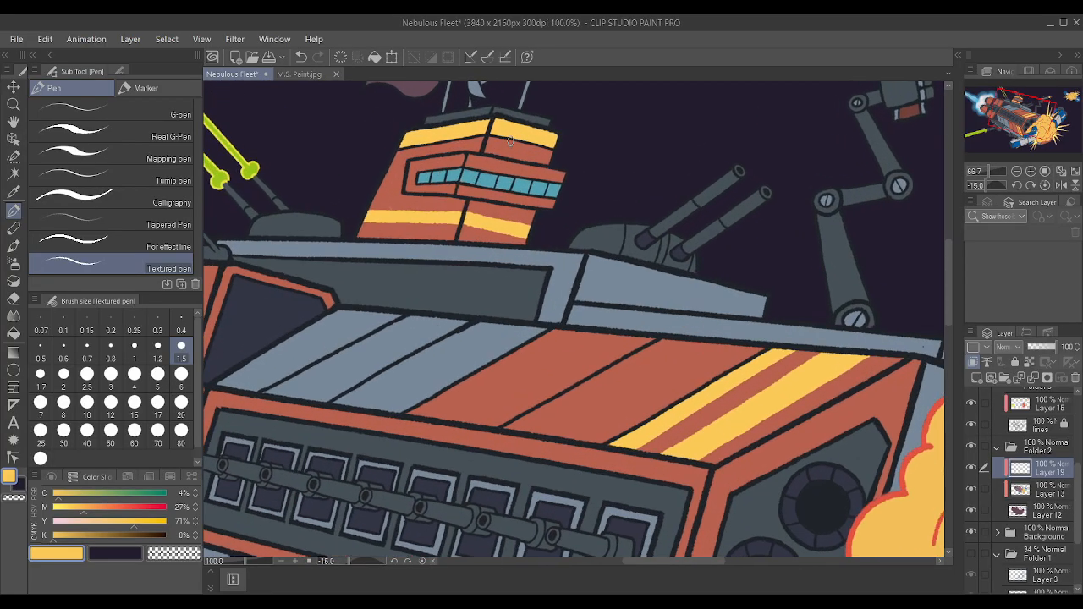
scroll(501, 144, "up", 1)
scroll(350, 186, "up", 1)
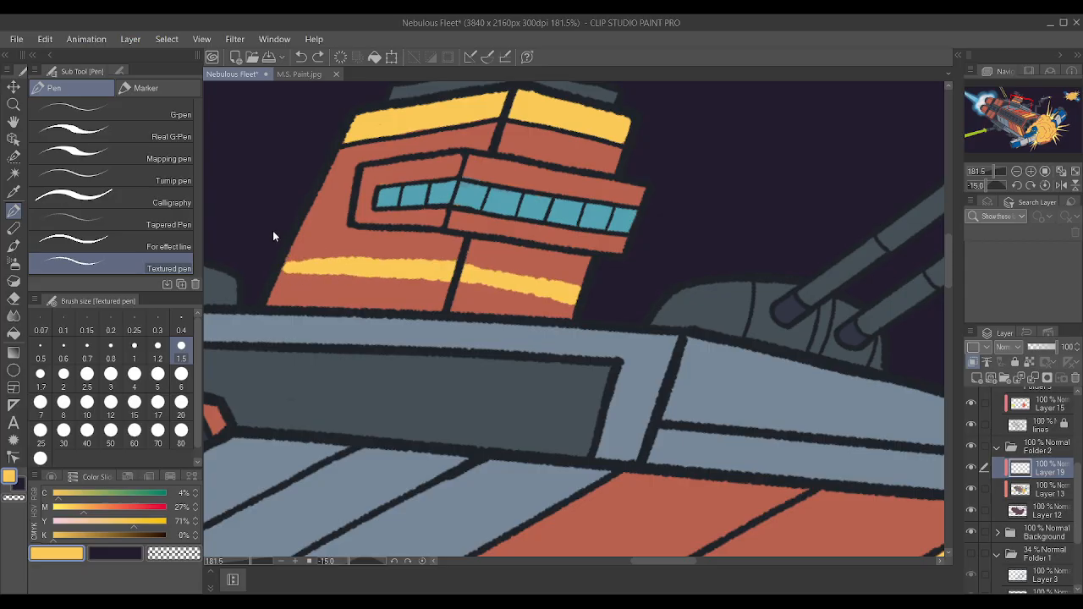
key("ctrl+z")
key("ctrl+z")
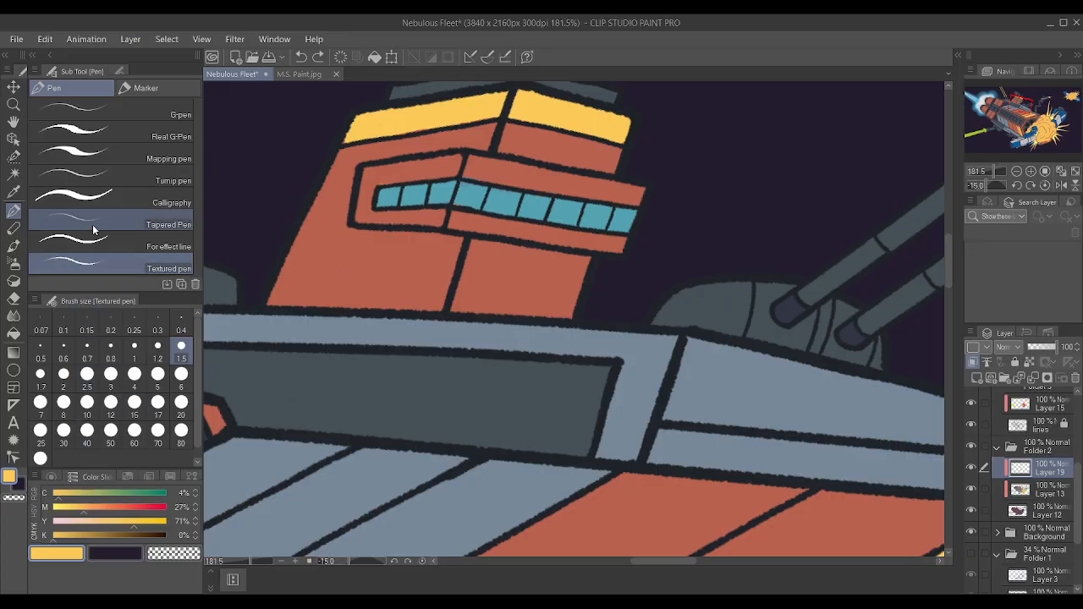
left_click(143, 352)
left_click_drag(467, 260, 586, 276)
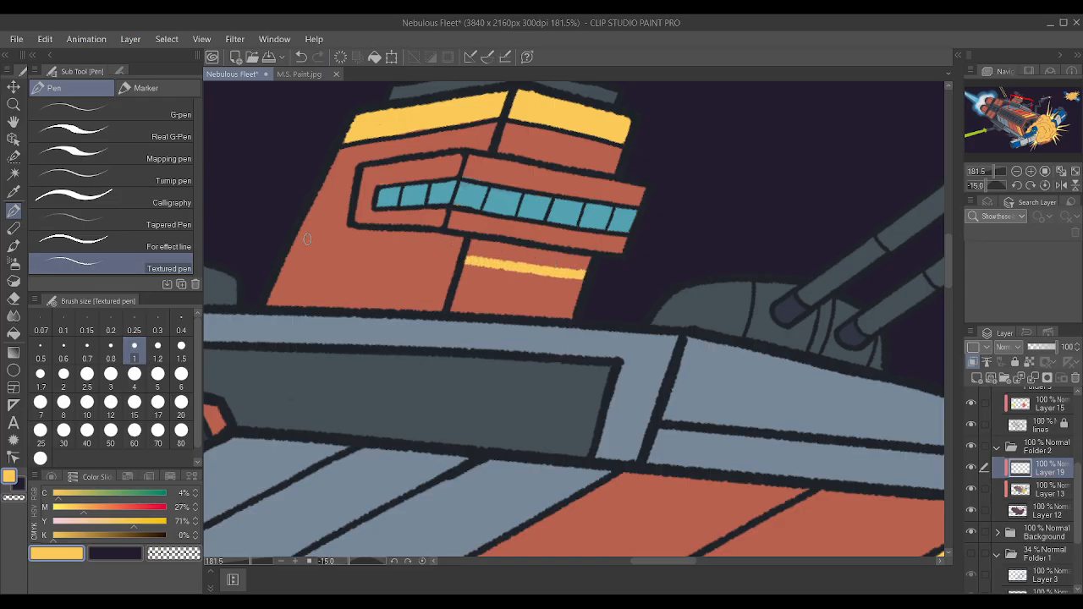
mouse_move(290, 252)
left_mouse_down()
mouse_move(501, 265)
mouse_move(462, 251)
mouse_move(548, 269)
left_mouse_up()
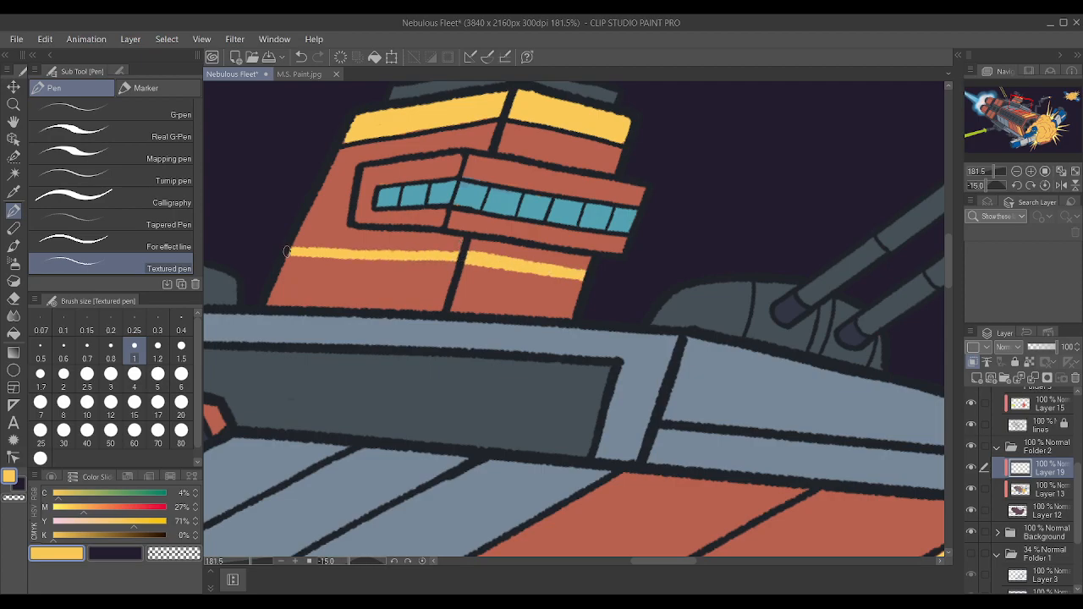
left_click_drag(289, 252, 457, 254)
left_click_drag(537, 271, 583, 280)
left_click_drag(496, 265, 558, 279)
Even out the thin yellow stripe on both tower faces with the canvas rotated so the stripe runs vertically.
scroll(377, 168, "down", 5)
scroll(517, 143, "up", 5)
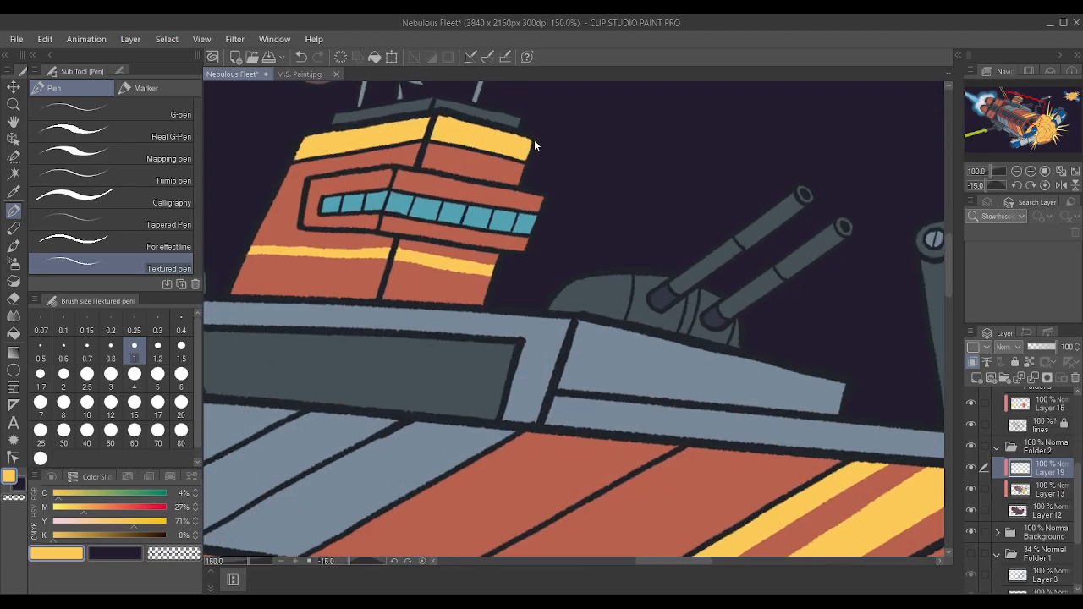
scroll(539, 141, "down", 3)
left_click_drag(531, 151, 743, 277)
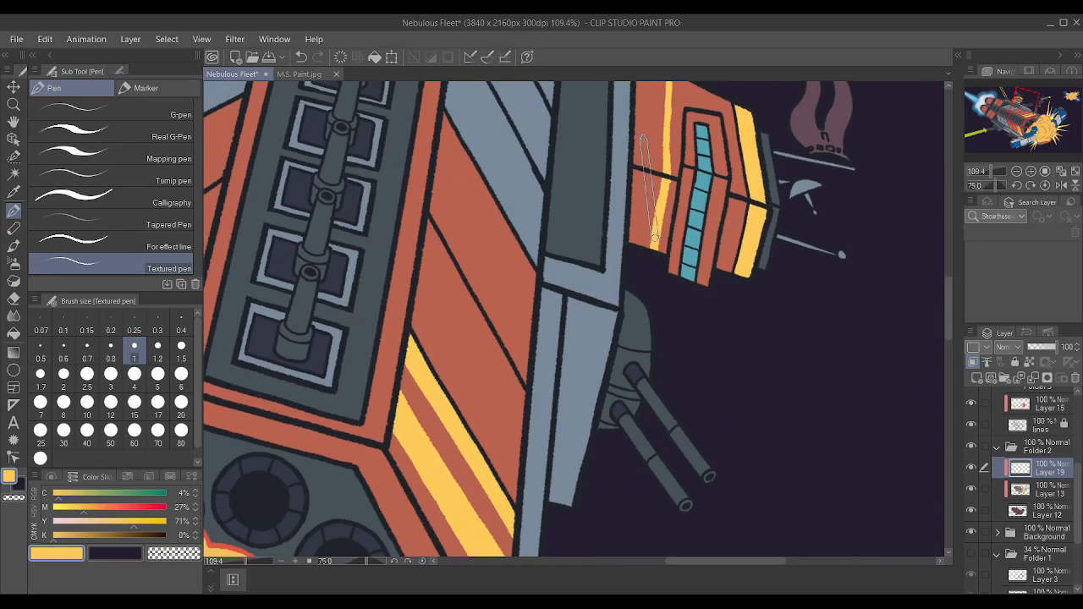
scroll(673, 139, "down", 3)
scroll(772, 149, "up", 3)
scroll(777, 149, "up", 3)
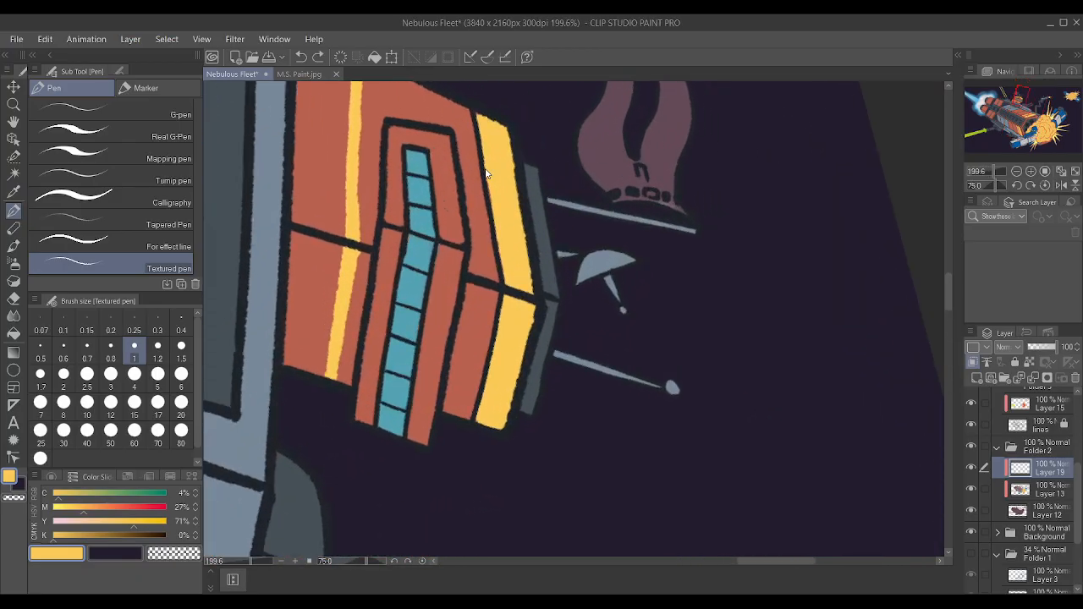
scroll(448, 107, "down", 3)
scroll(448, 105, "up", 2)
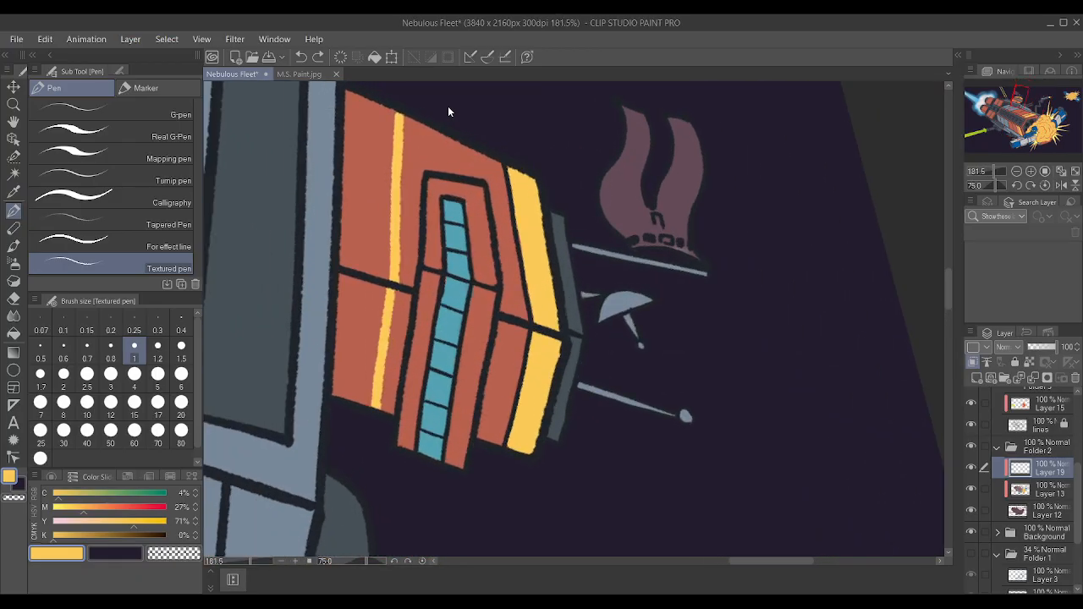
left_click_drag(399, 281, 391, 100)
left_click_drag(372, 408, 387, 287)
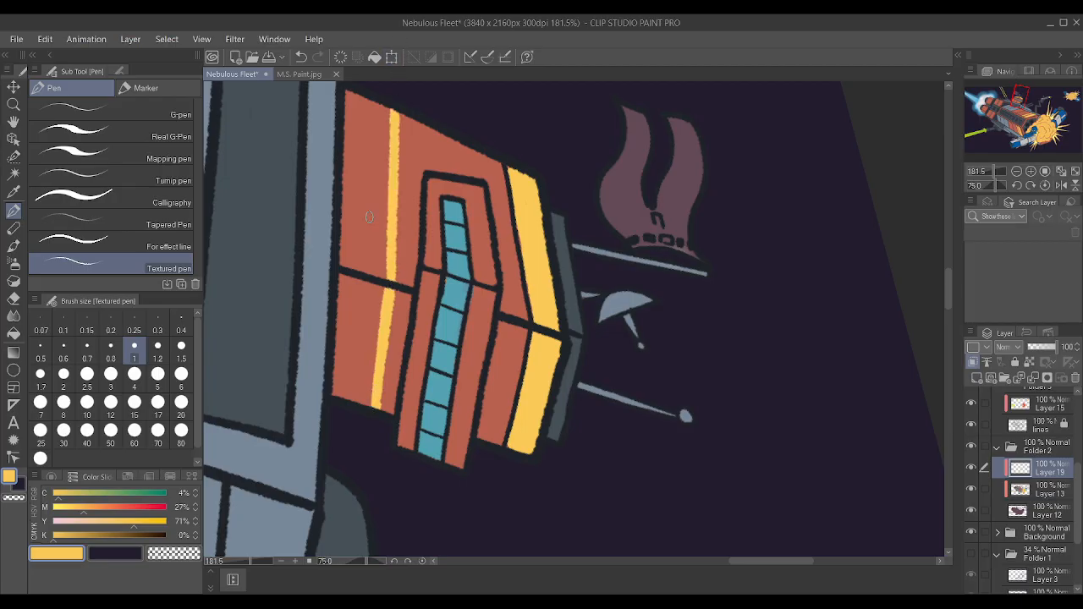
Paint a second thin yellow stripe on both tower faces, parallel to the first and closer to the tower's base.
left_click_drag(350, 400, 377, 224)
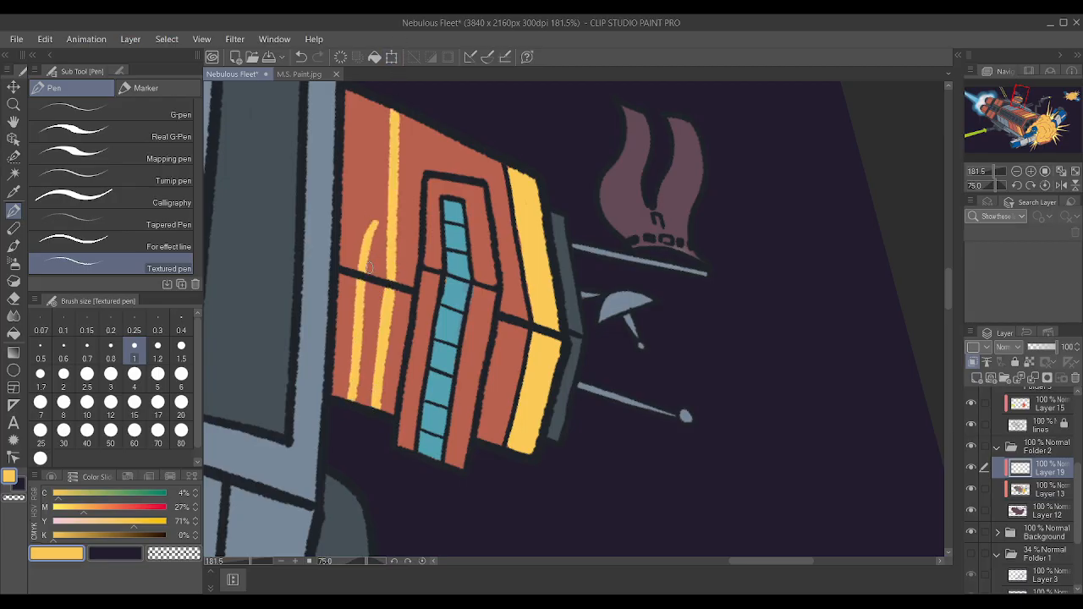
key("ctrl+z")
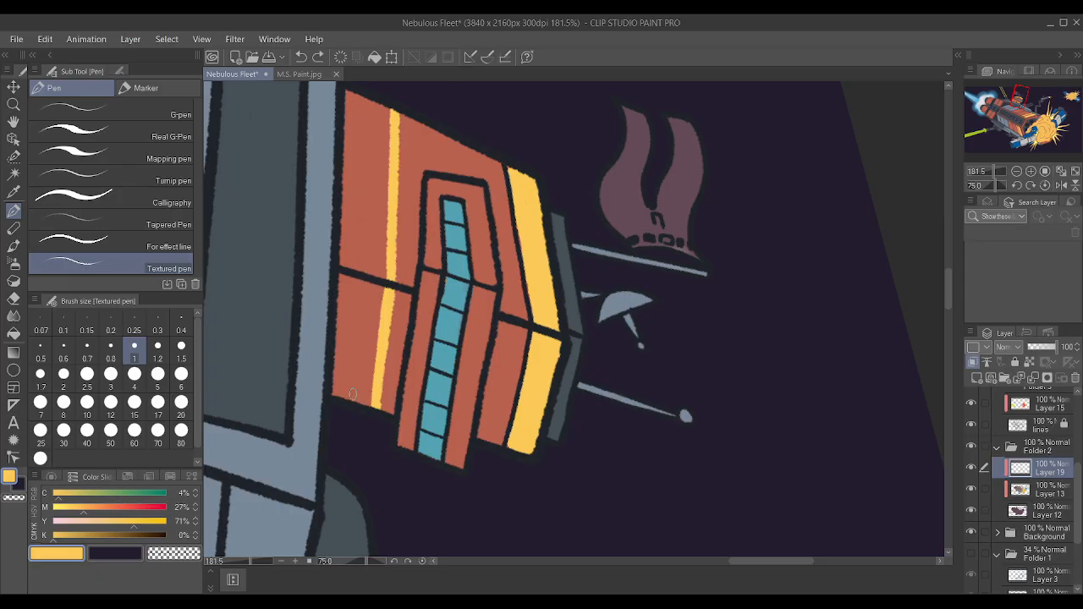
left_click_drag(350, 396, 361, 83)
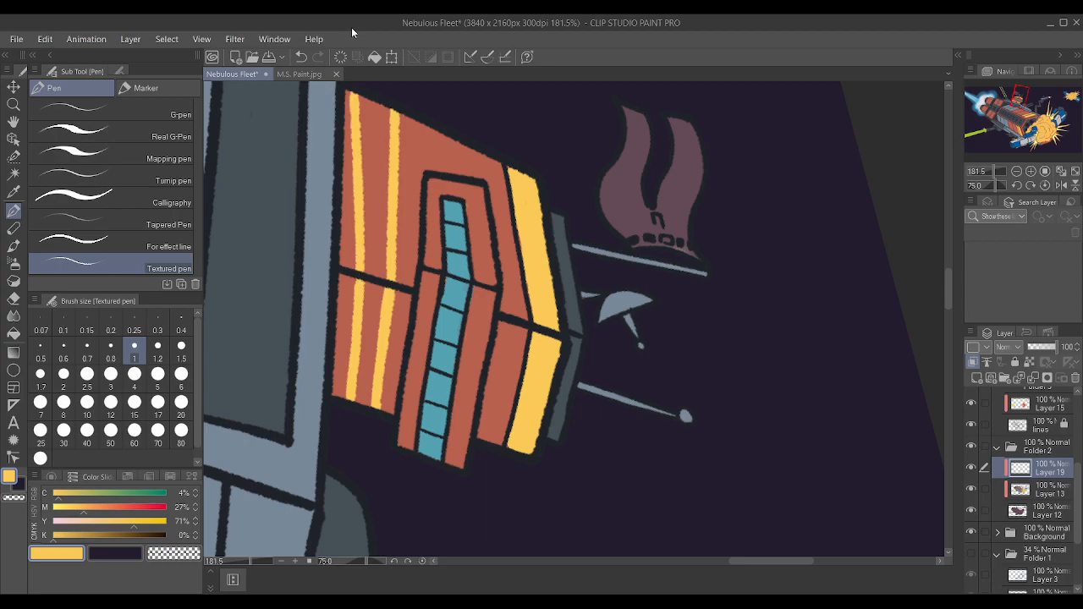
scroll(513, 254, "down", 4)
scroll(486, 190, "up", 5)
key("ctrl+z")
left_click_drag(370, 330, 375, 37)
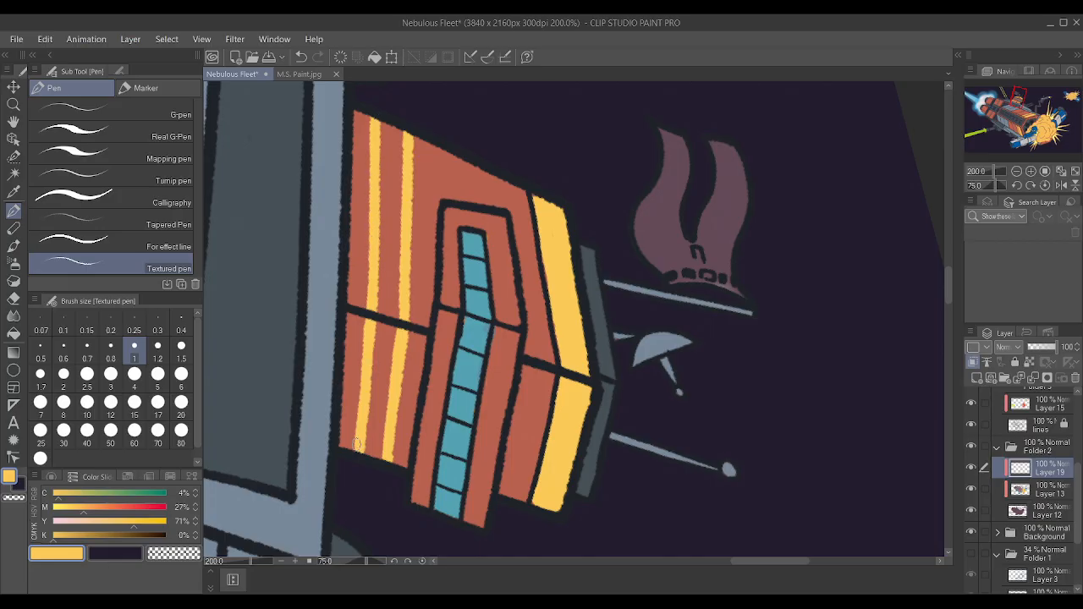
Examine the tower's paired stripes up close and within the whole space battle illustration.
scroll(372, 347, "down", 3)
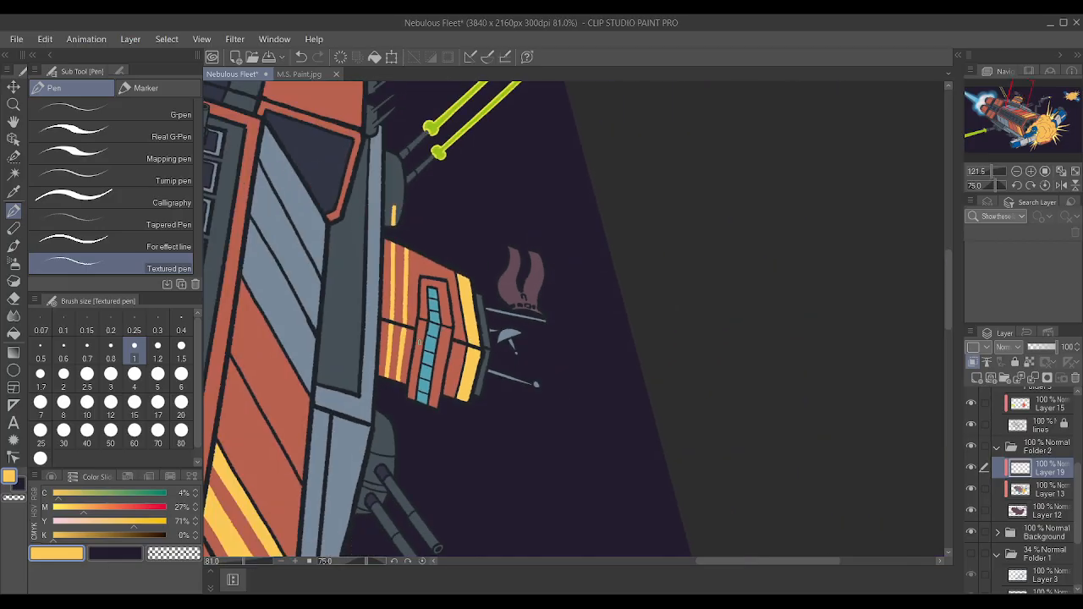
scroll(406, 347, "up", 3)
scroll(397, 353, "up", 2)
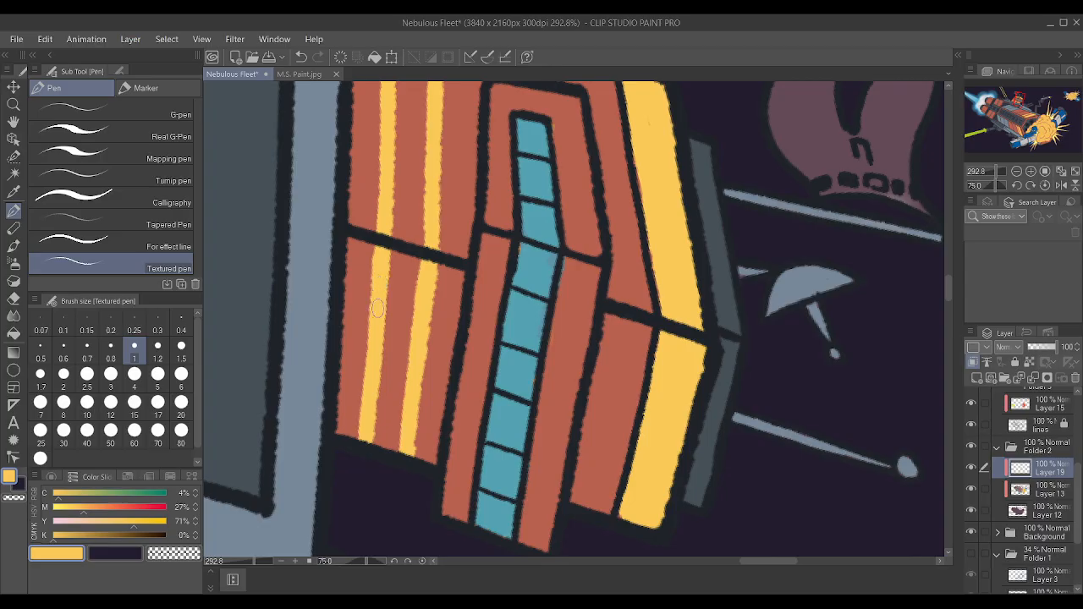
scroll(408, 239, "down", 3)
scroll(410, 239, "down", 5)
scroll(491, 317, "up", 16)
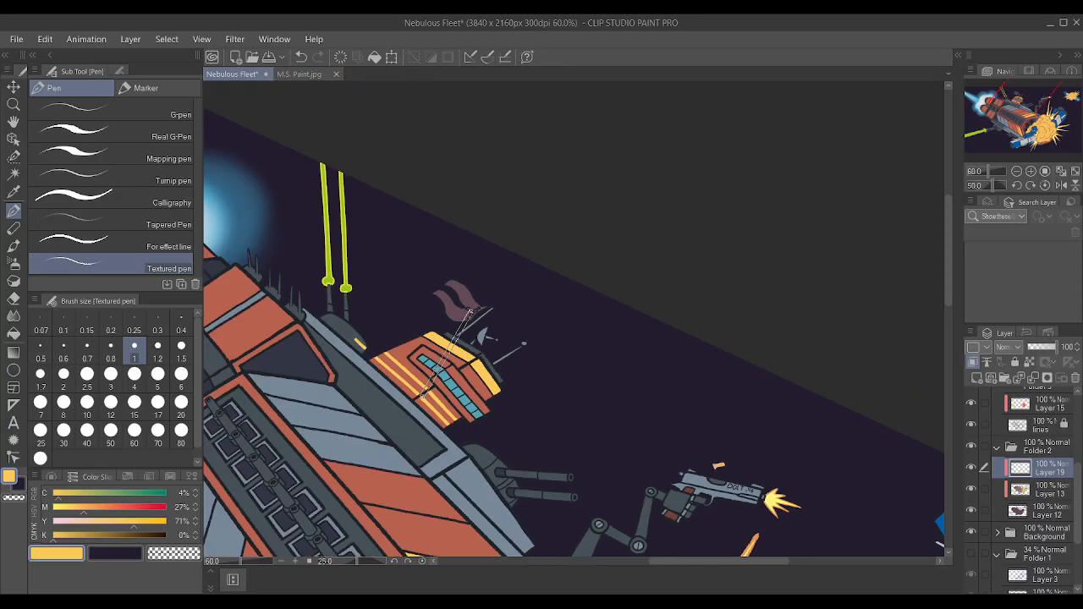
scroll(503, 326, "down", 3)
scroll(502, 326, "down", 5)
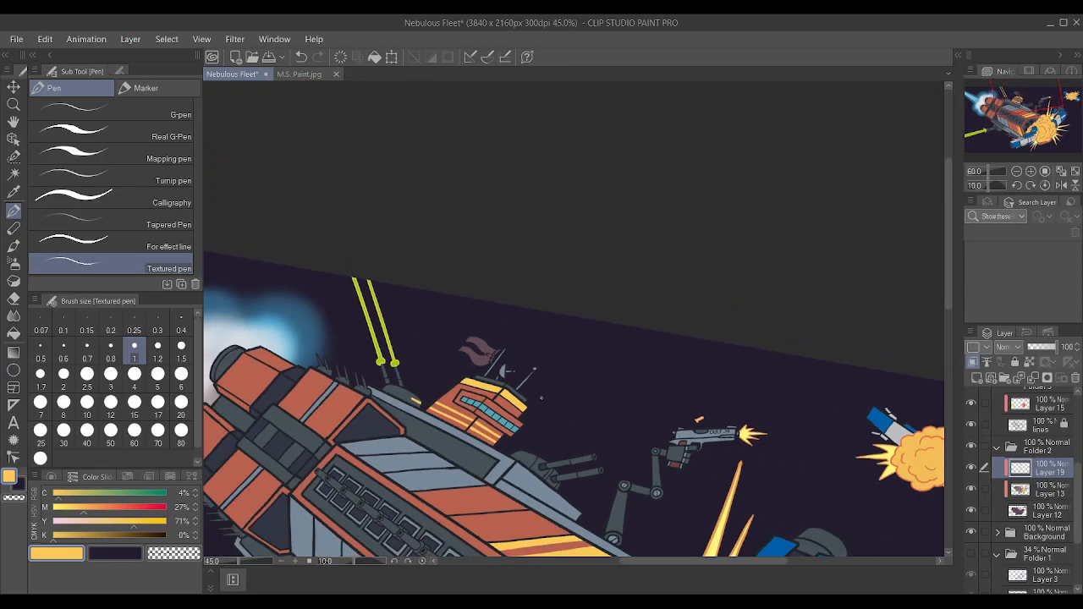
scroll(510, 315, "up", 2)
scroll(511, 316, "up", 3)
scroll(423, 309, "down", 3)
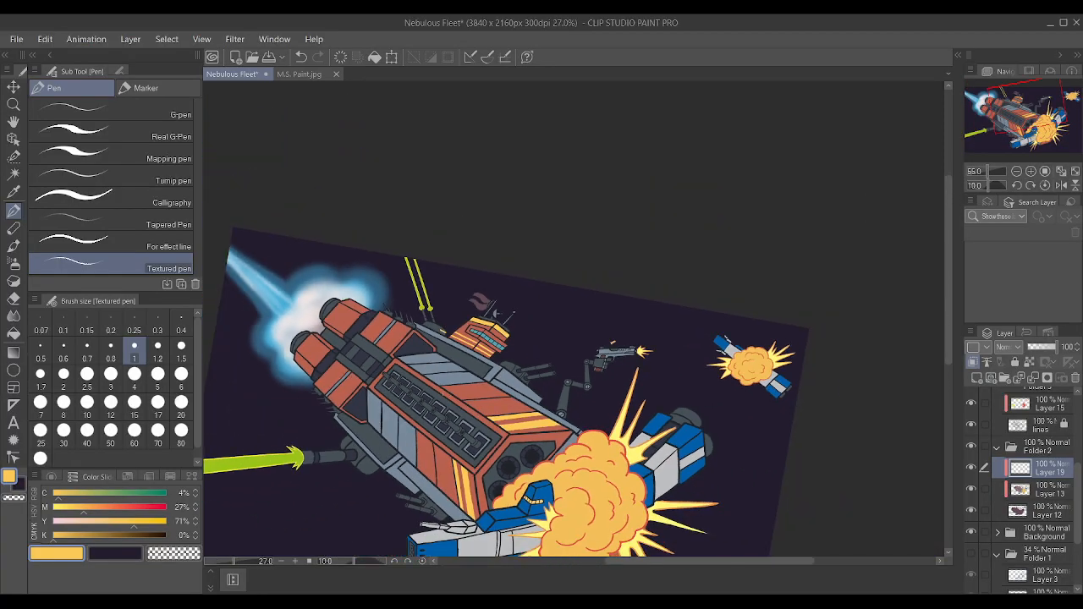
scroll(359, 305, "up", 4)
scroll(360, 305, "down", 4)
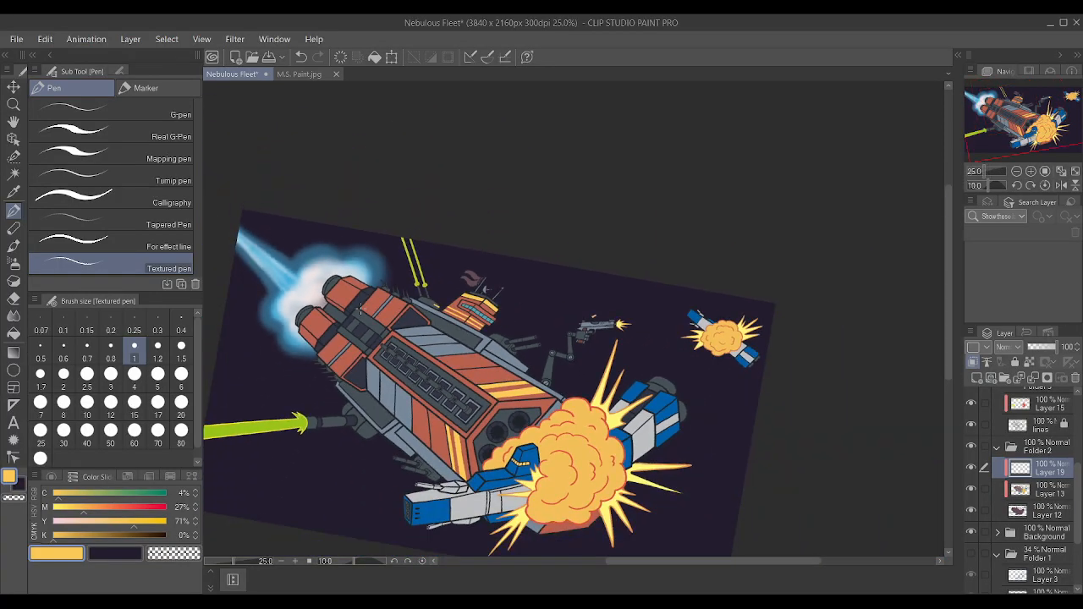
Paint the rear edge of the red frame around the dark triangular hull panel yellow, and erase the stray yellow mark on the nearby turret.
scroll(360, 311, "up", 5)
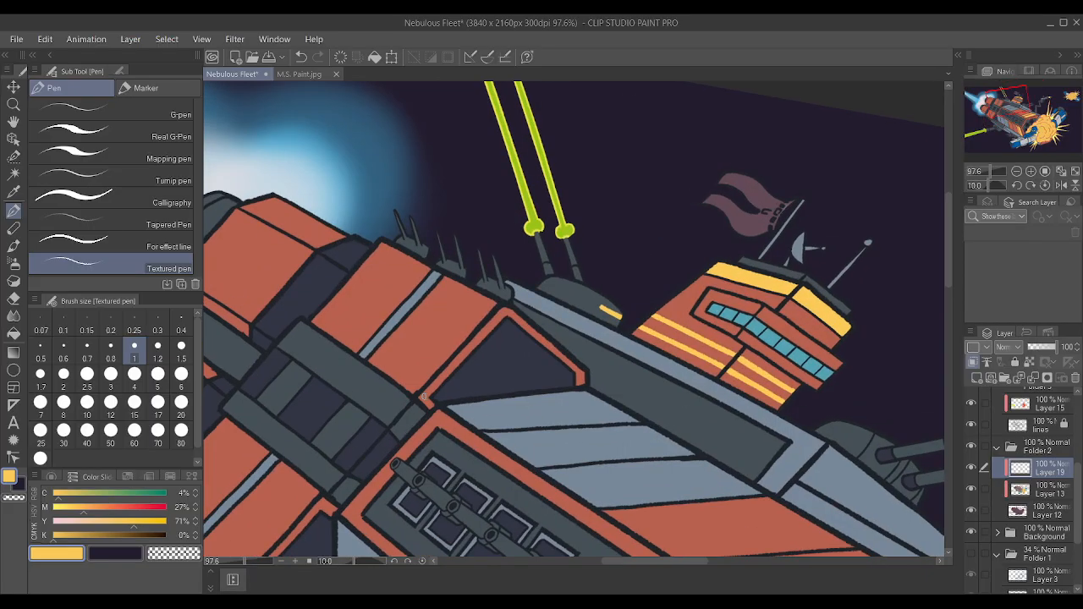
left_click_drag(422, 397, 502, 318)
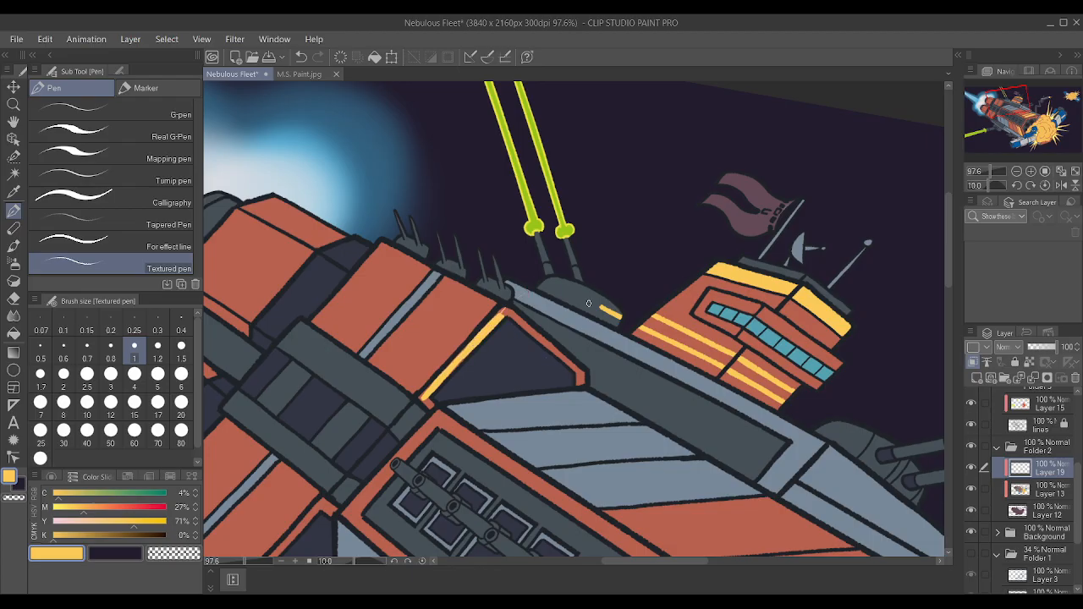
scroll(588, 303, "up", 2)
left_click_drag(593, 306, 623, 317)
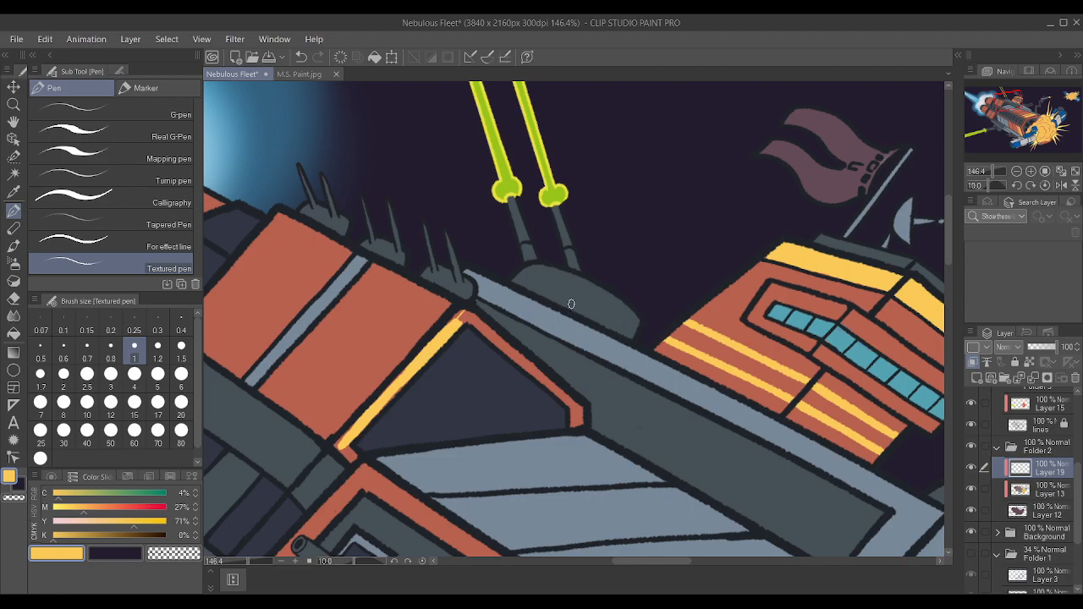
Color the rest of the triangular panel's frame yellow, including its corners and lower ends, with brush size 1.2.
left_click_drag(454, 324, 457, 319)
left_click(157, 349)
mouse_move(468, 317)
left_mouse_down()
mouse_move(562, 394)
mouse_move(577, 423)
mouse_move(554, 385)
left_mouse_up()
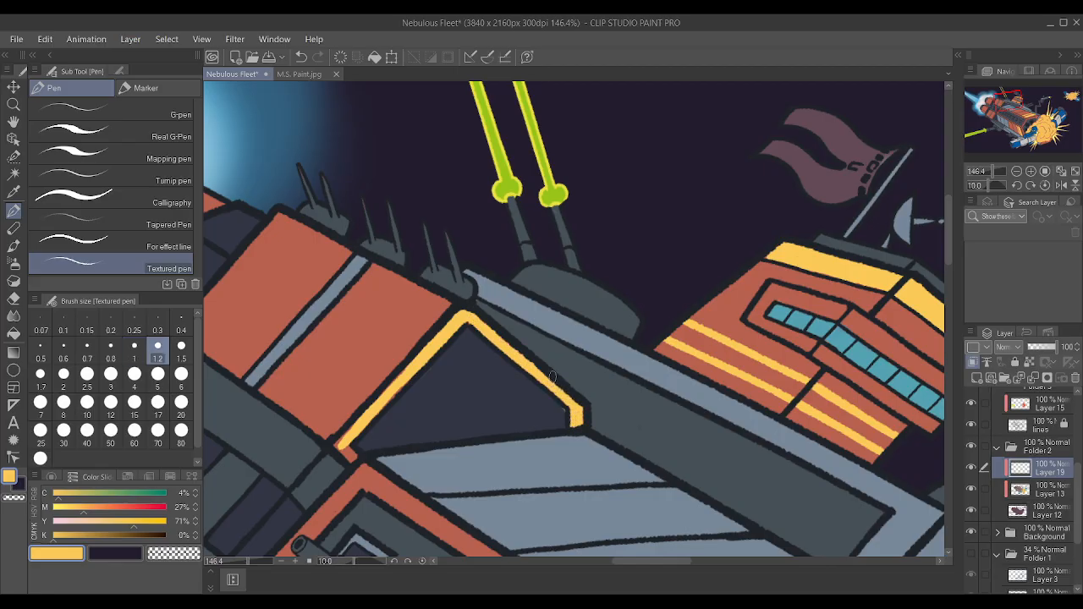
left_click_drag(357, 441, 336, 444)
Paint a wide yellow stripe along the edge of the red rear hull section next to the yellow triangular frame.
scroll(541, 405, "down", 1)
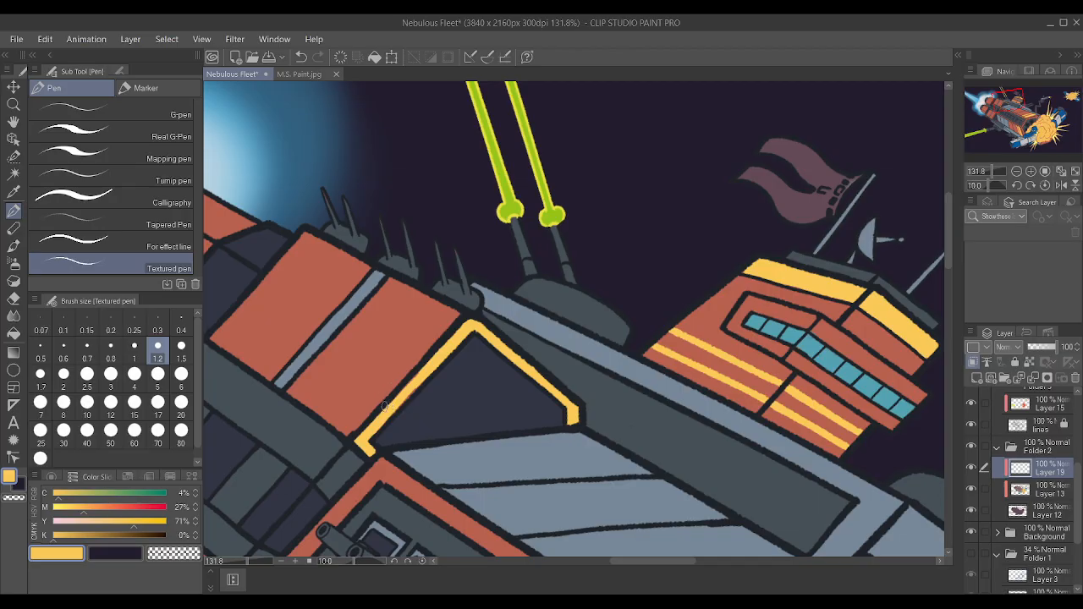
left_click_drag(354, 430, 457, 314)
left_click_drag(340, 430, 451, 314)
left_click_drag(356, 417, 350, 426)
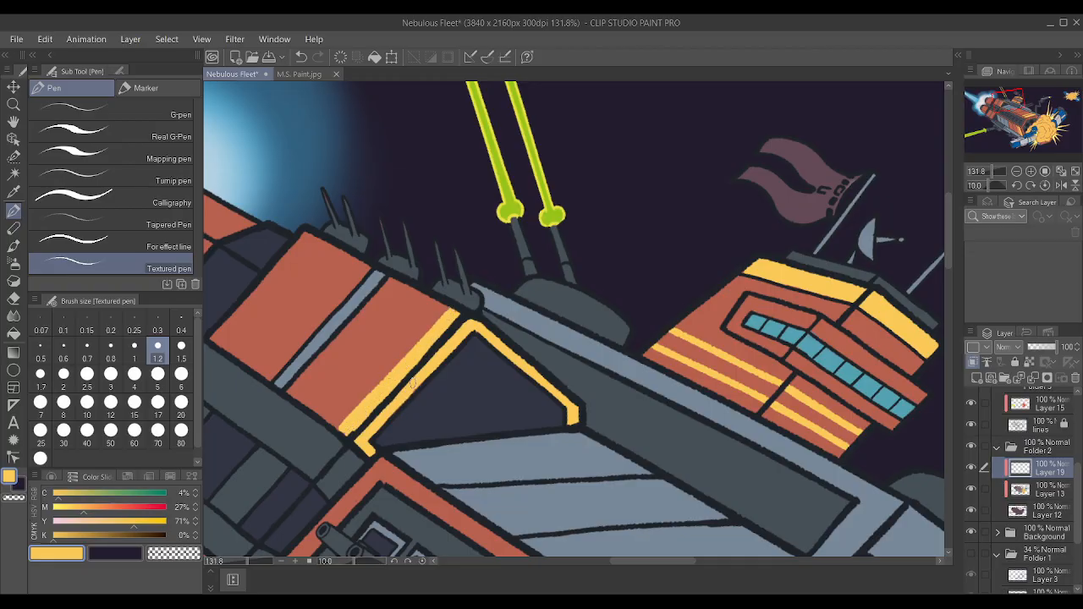
left_click_drag(341, 424, 451, 305)
left_click_drag(335, 424, 394, 360)
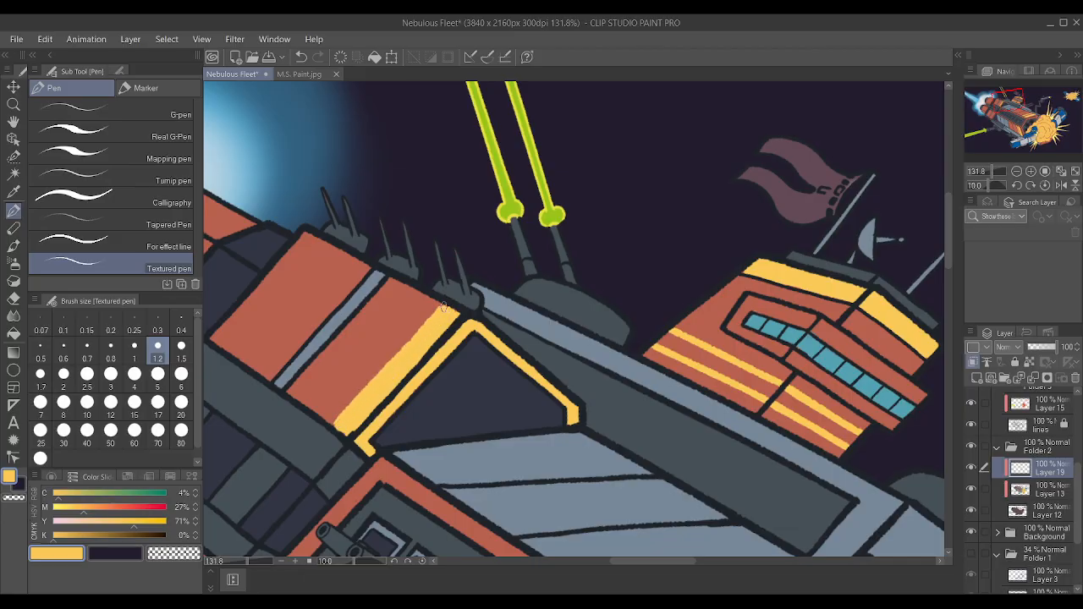
left_click_drag(335, 420, 451, 293)
Undo the last strokes on the rear hull section's wide yellow stripe and repaint its outer edge straight up to the outline.
scroll(441, 279, "down", 1)
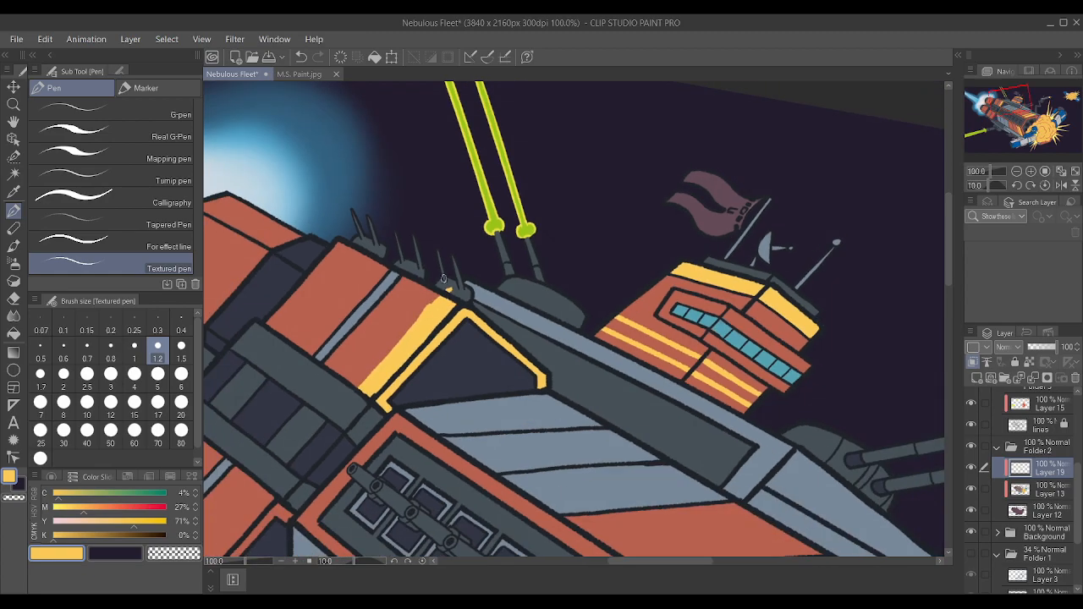
key("minus")
key("minus")
key("minus")
key("minus")
key("minus")
key("minus")
key("minus")
key("ctrl+z")
scroll(493, 483, "up", 1)
key("ctrl+z")
key("ctrl+z")
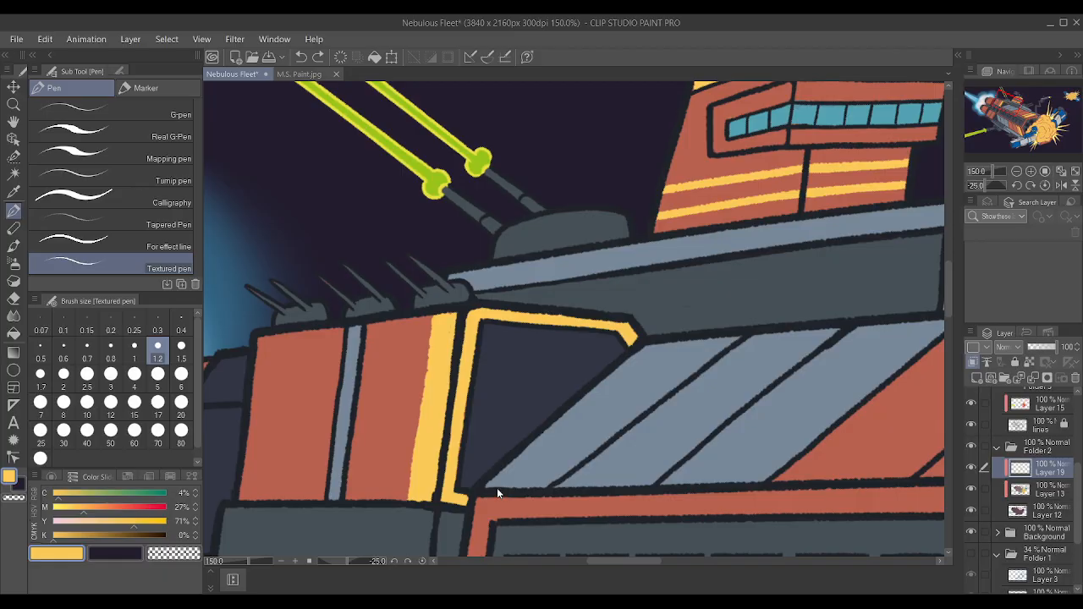
scroll(497, 488, "up", 1)
left_click_drag(417, 399, 430, 296)
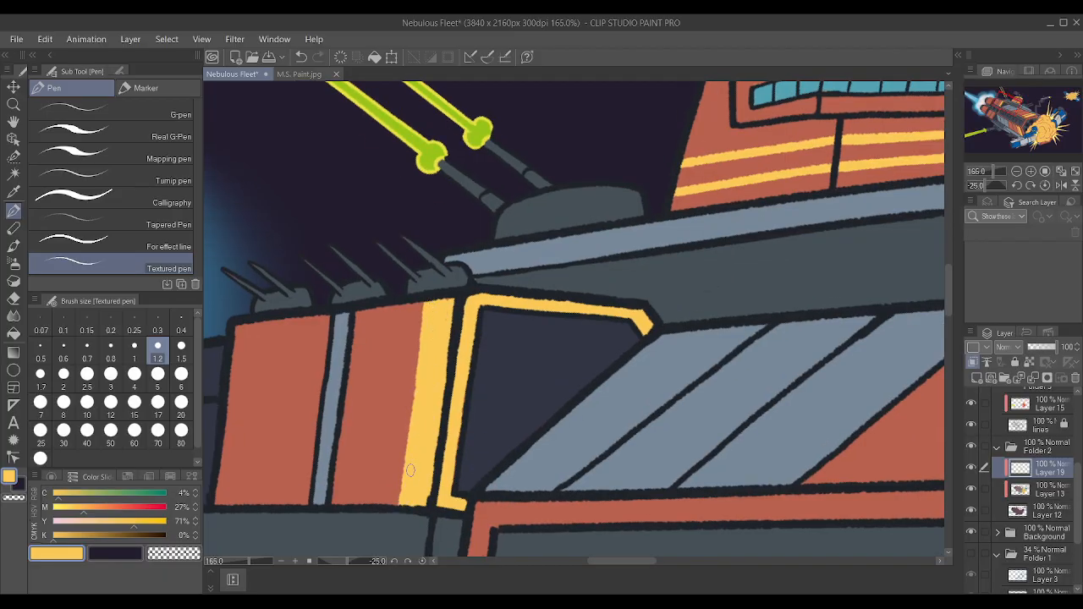
scroll(407, 491, "down", 5)
scroll(456, 475, "up", 2)
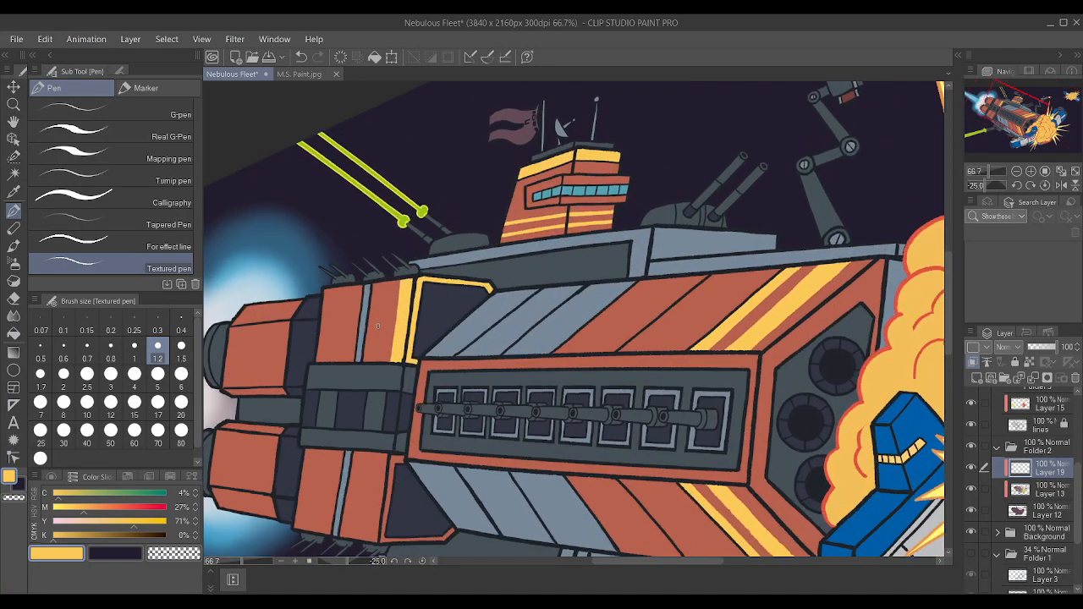
Paint the red frame around the lower dark triangular hull panel yellow along its rear edge, bottom edge and corner.
scroll(448, 474, "down", 6)
scroll(415, 478, "up", 8)
scroll(400, 430, "up", 2)
mouse_move(358, 525)
left_mouse_down()
mouse_move(371, 423)
mouse_move(386, 408)
left_mouse_up()
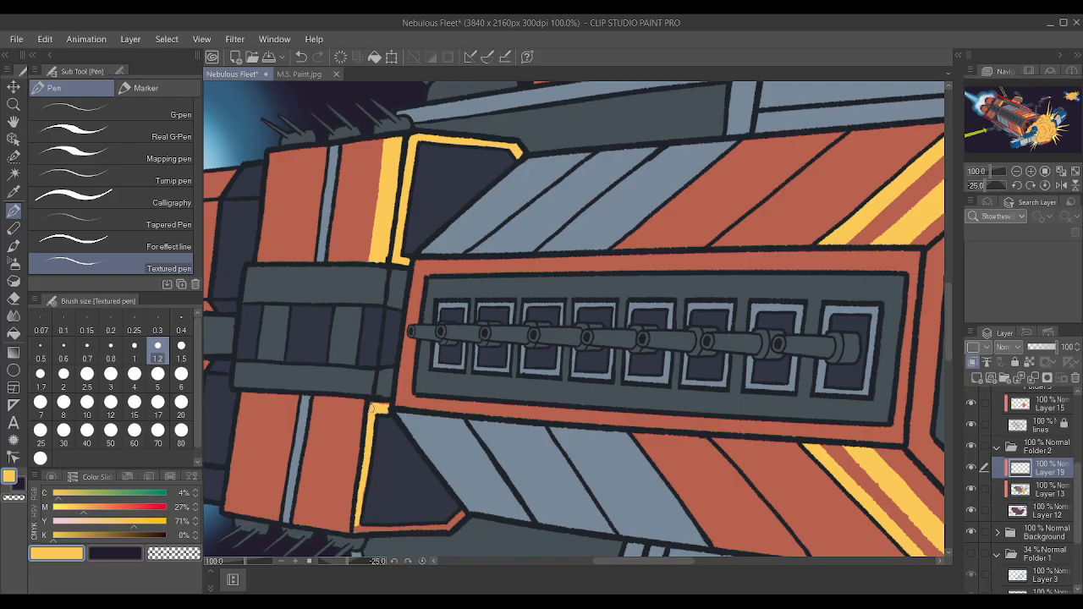
left_click_drag(357, 530, 446, 528)
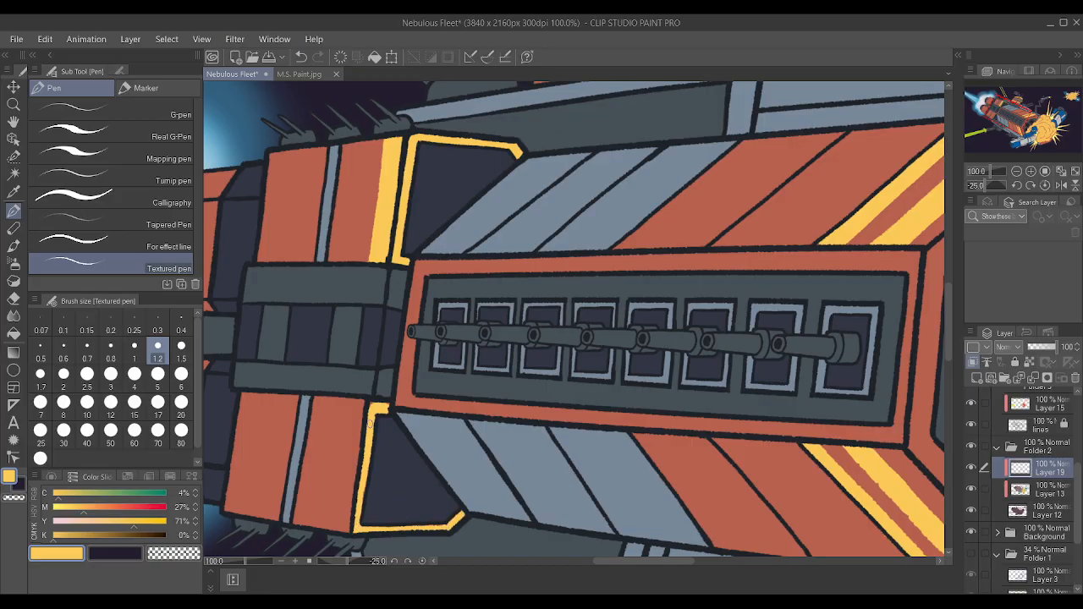
Paint a wide yellow stripe on the lower red rear hull section beside the yellow triangular frame, and undo the last two strokes.
left_click_drag(347, 530, 364, 405)
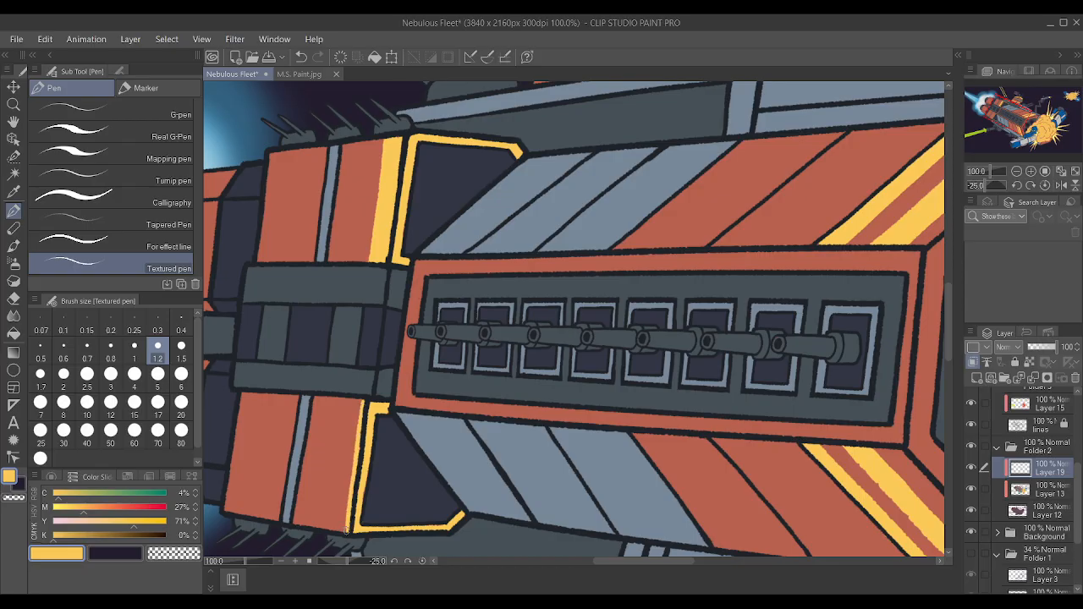
left_click_drag(335, 518, 346, 416)
left_click_drag(342, 507, 357, 410)
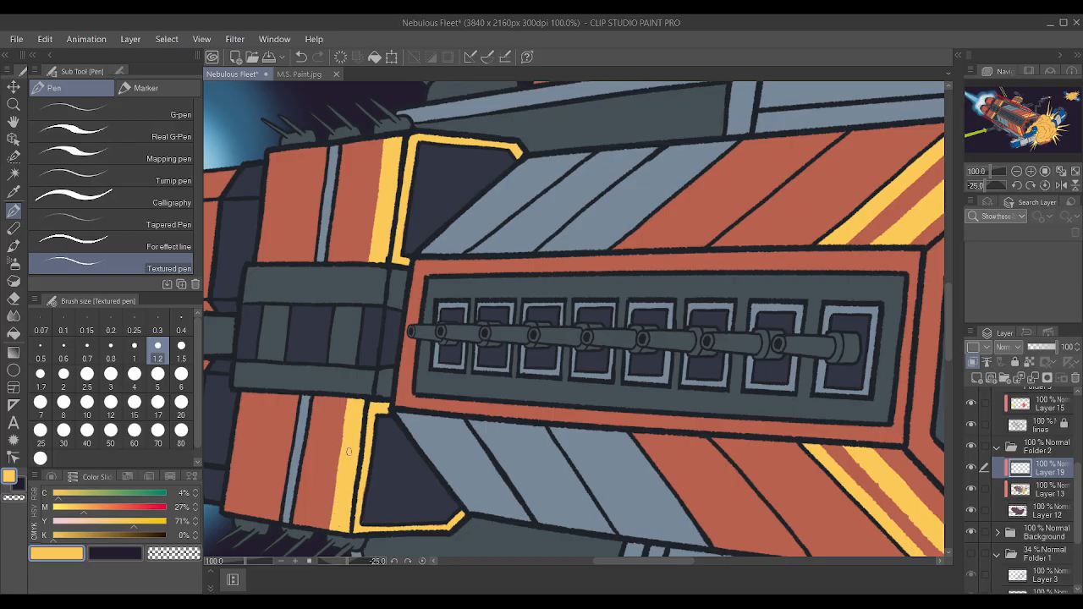
left_click_drag(332, 530, 341, 450)
scroll(348, 417, "down", 1)
key("asciicircum")
scroll(356, 368, "down", 1, "shift")
key("ctrl+z")
key("ctrl+z")
scroll(355, 366, "up", 3, "shift")
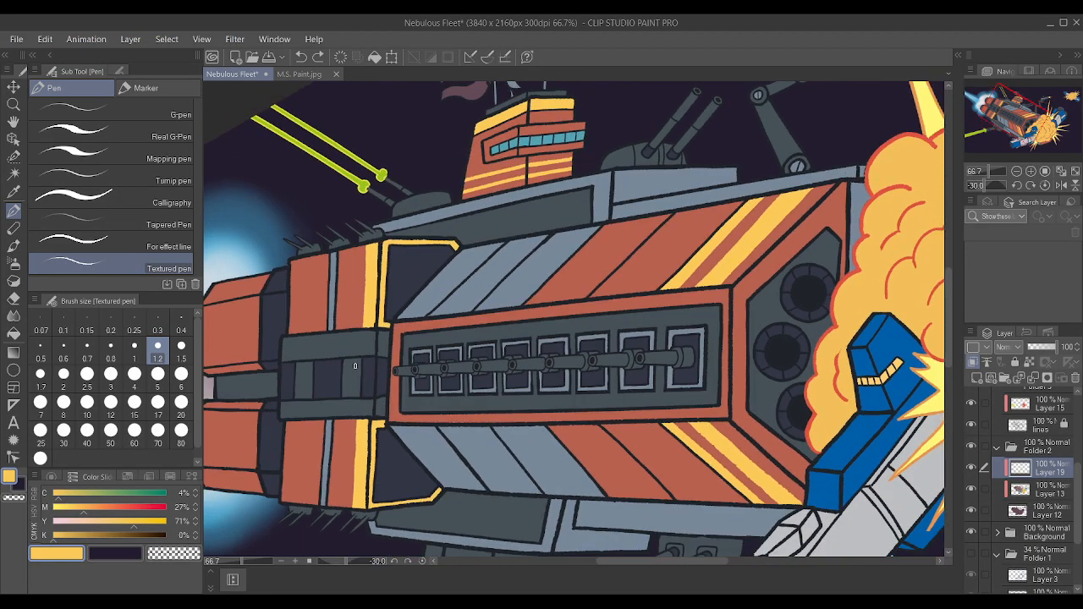
Even out the inner edges of the upper and lower wide yellow stripes on the rear hull and extend the lower one to the outline.
scroll(356, 372, "up", 4)
left_click_drag(354, 379, 365, 202)
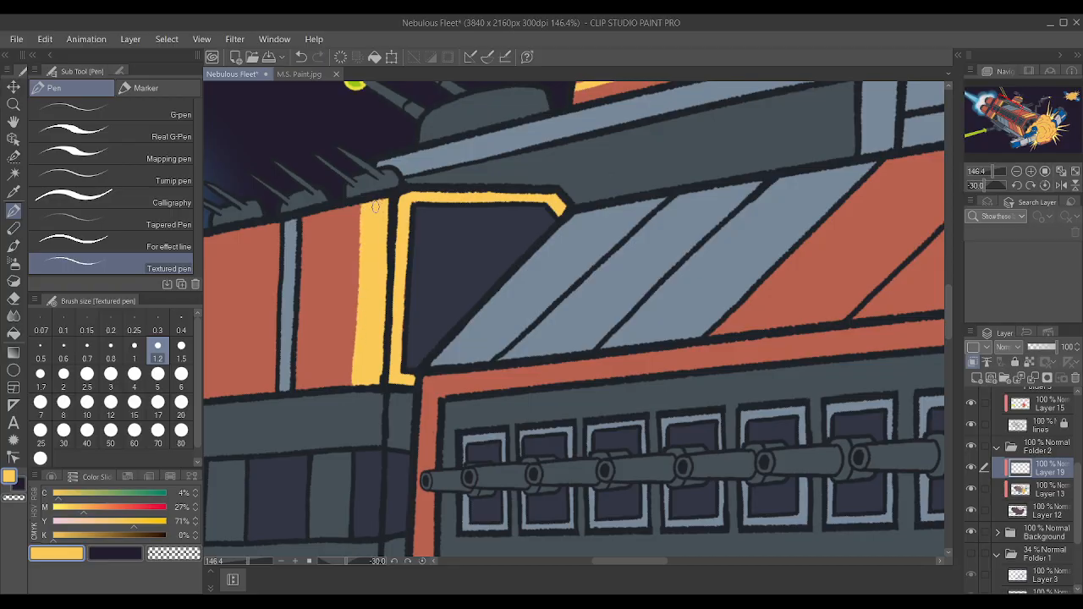
scroll(364, 376, "down", 5)
scroll(379, 445, "up", 4)
left_click_drag(355, 508, 362, 368)
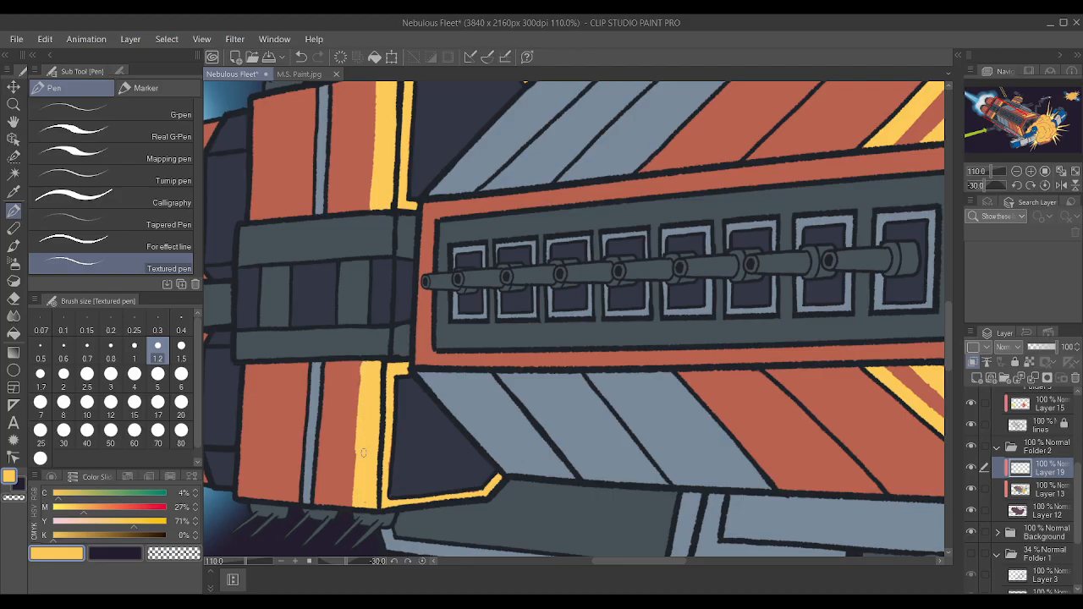
key("ctrl+z")
scroll(428, 389, "up", 3)
left_click_drag(319, 344, 319, 353)
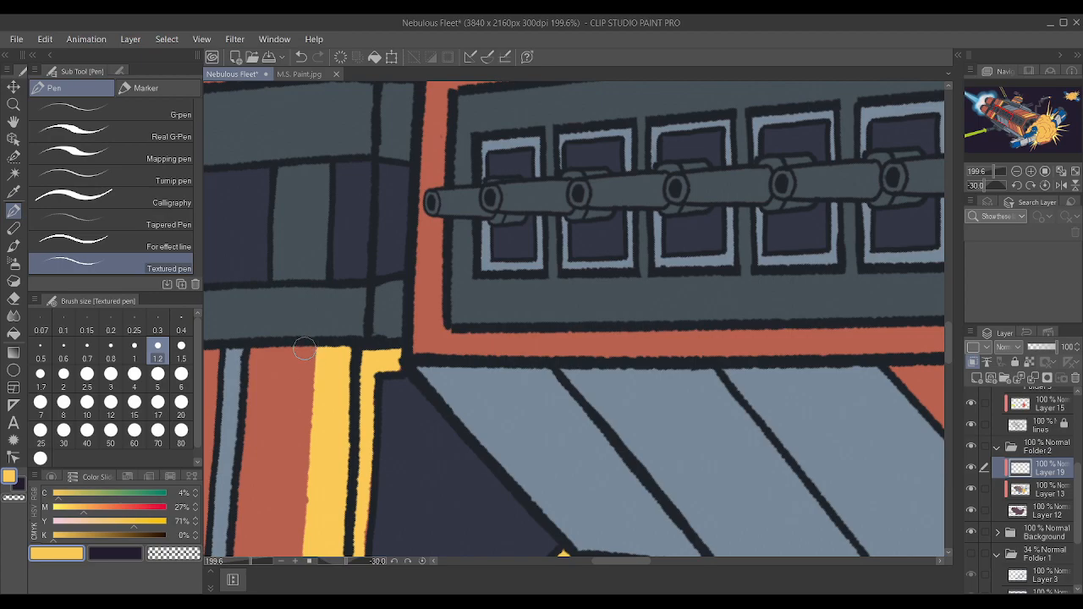
left_click_drag(313, 369, 320, 336)
Continue the two yellow hull stripes across the upper red border of the gun bay as a wide and a narrow block.
scroll(320, 335, "down", 6)
scroll(473, 315, "down", 1)
key("asciicircum")
key("asciicircum")
key("asciicircum")
key("asciicircum")
key("asciicircum")
key("asciicircum")
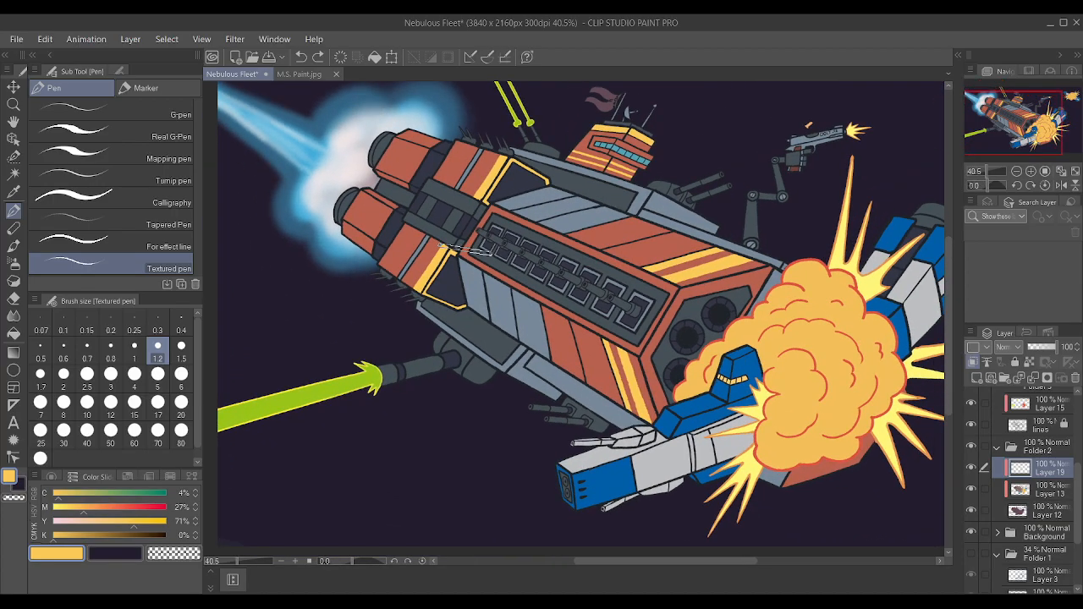
scroll(513, 205, "down", 2)
scroll(673, 128, "up", 1)
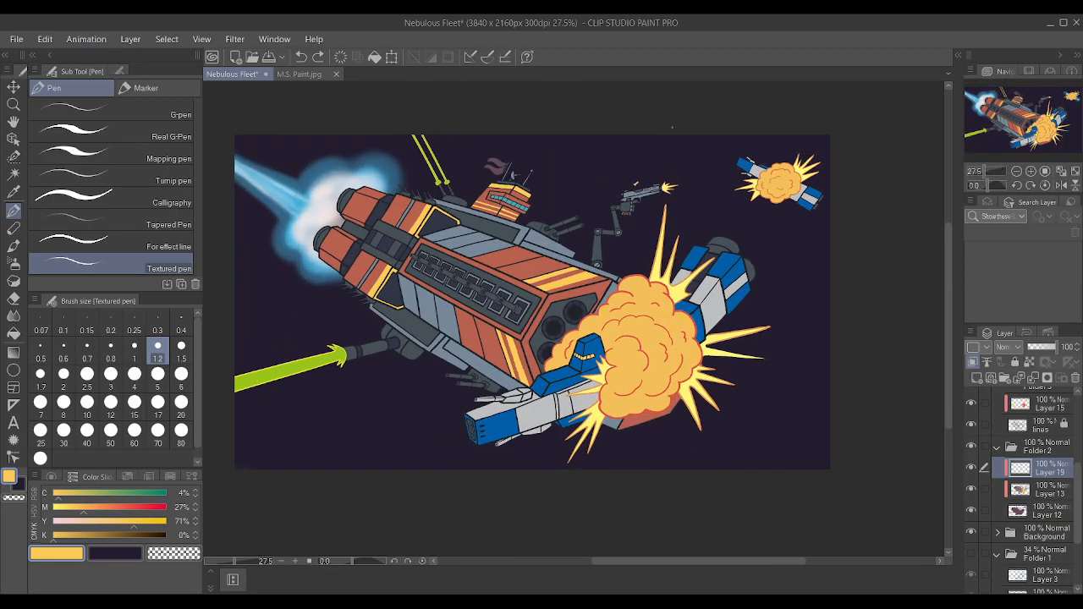
scroll(674, 125, "up", 1)
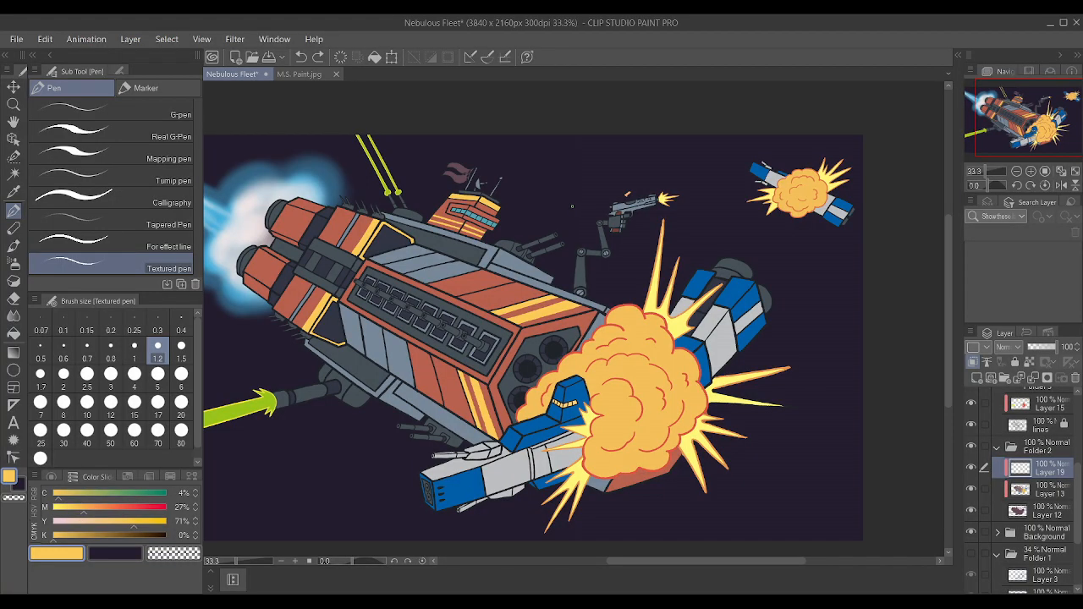
scroll(567, 206, "up", 5)
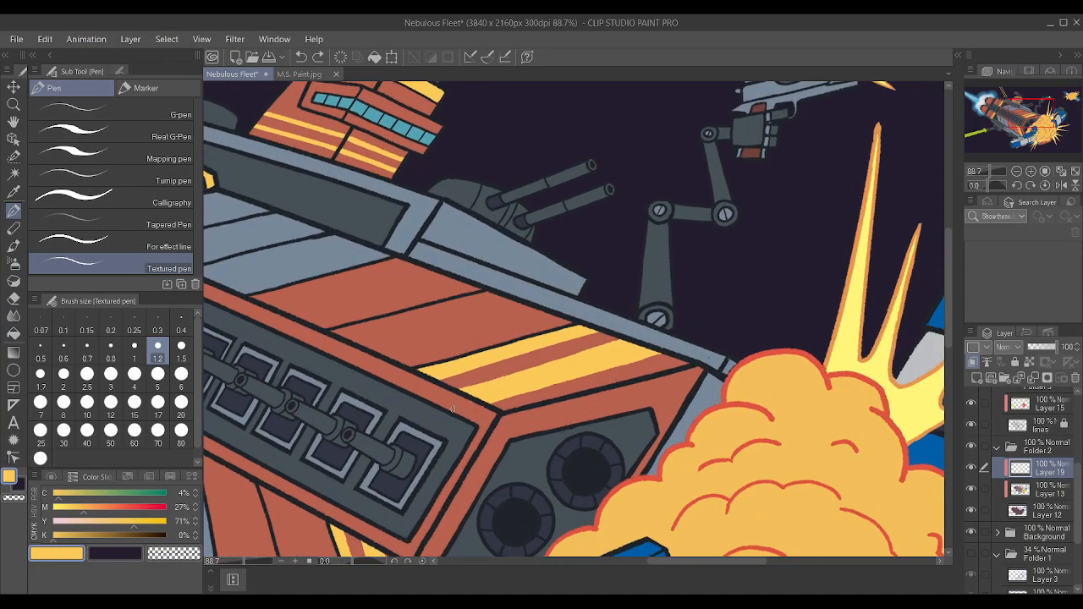
scroll(453, 408, "up", 1)
mouse_move(486, 405)
left_mouse_down()
mouse_move(476, 423)
mouse_move(449, 411)
mouse_move(470, 423)
mouse_move(479, 402)
mouse_move(465, 399)
mouse_move(458, 409)
mouse_move(477, 423)
mouse_move(484, 411)
left_mouse_up()
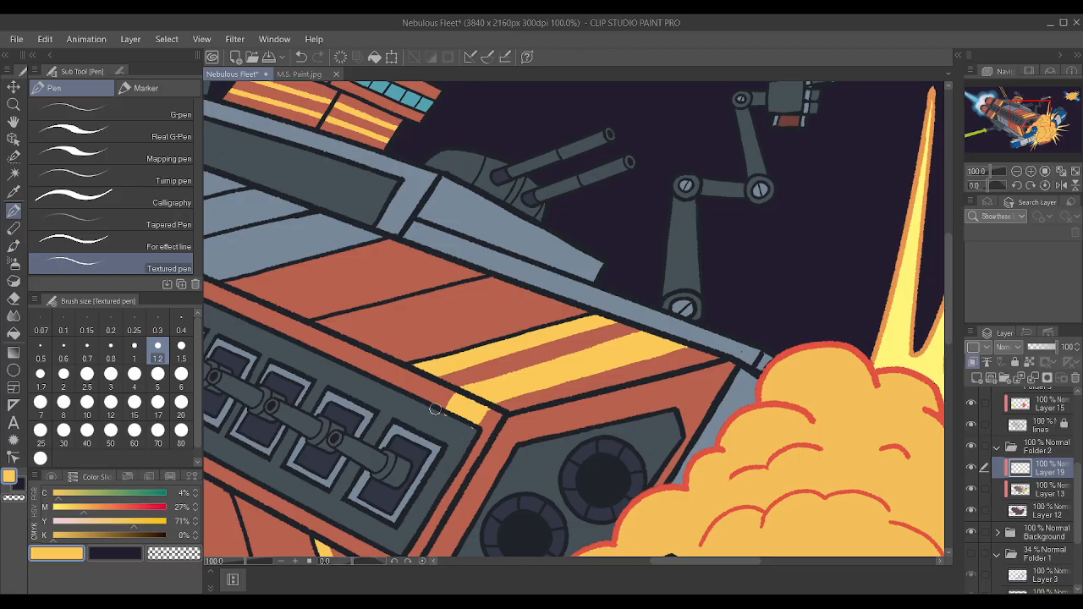
scroll(416, 373, "down", 2)
scroll(416, 373, "up", 4)
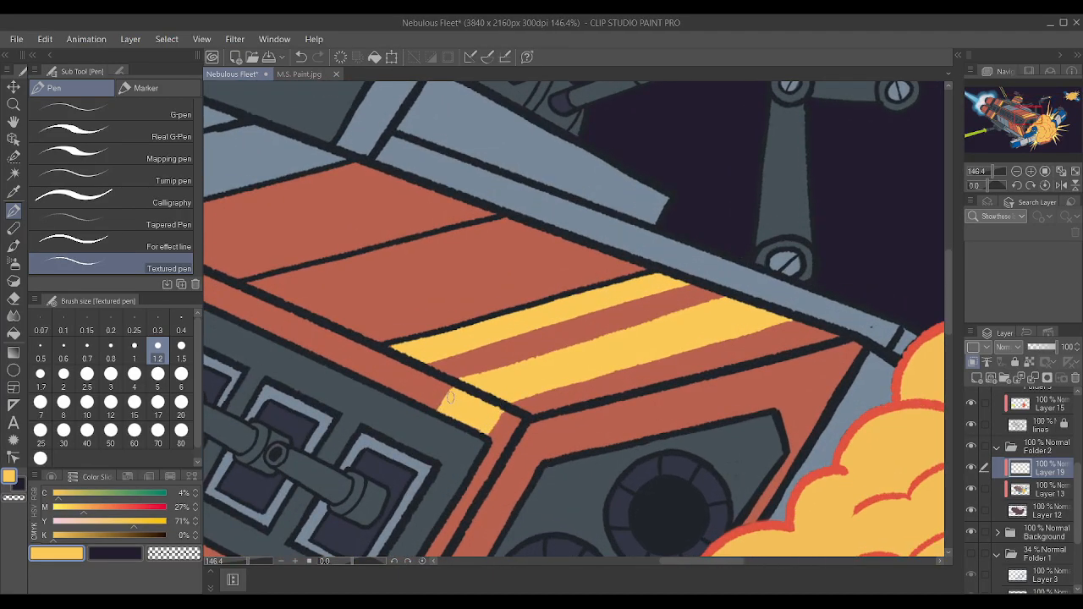
mouse_move(405, 381)
left_mouse_down()
mouse_move(399, 392)
mouse_move(368, 372)
mouse_move(381, 350)
mouse_move(397, 354)
mouse_move(391, 373)
mouse_move(420, 363)
mouse_move(413, 371)
left_mouse_up()
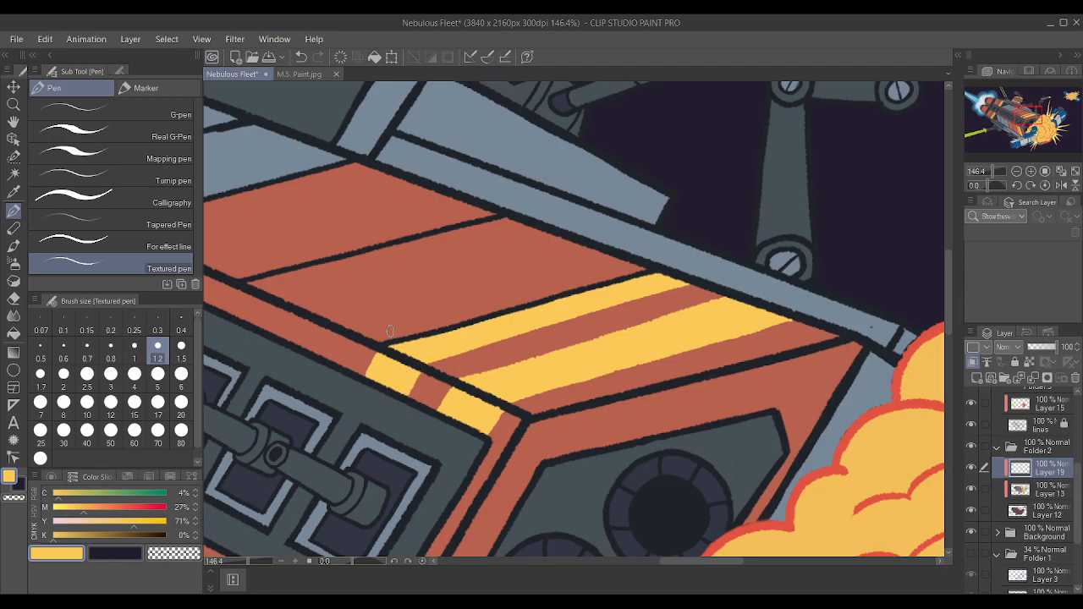
Continue the lower hull's two yellow stripes across the lower red border of the gun bay and touch up the wide stripe.
scroll(391, 336, "down", 13)
scroll(361, 445, "up", 12)
mouse_move(361, 445)
left_mouse_down()
mouse_move(388, 455)
mouse_move(372, 435)
mouse_move(386, 432)
mouse_move(332, 425)
mouse_move(337, 413)
mouse_move(319, 400)
mouse_move(332, 406)
mouse_move(323, 420)
mouse_move(342, 413)
mouse_move(335, 418)
mouse_move(379, 427)
left_mouse_up()
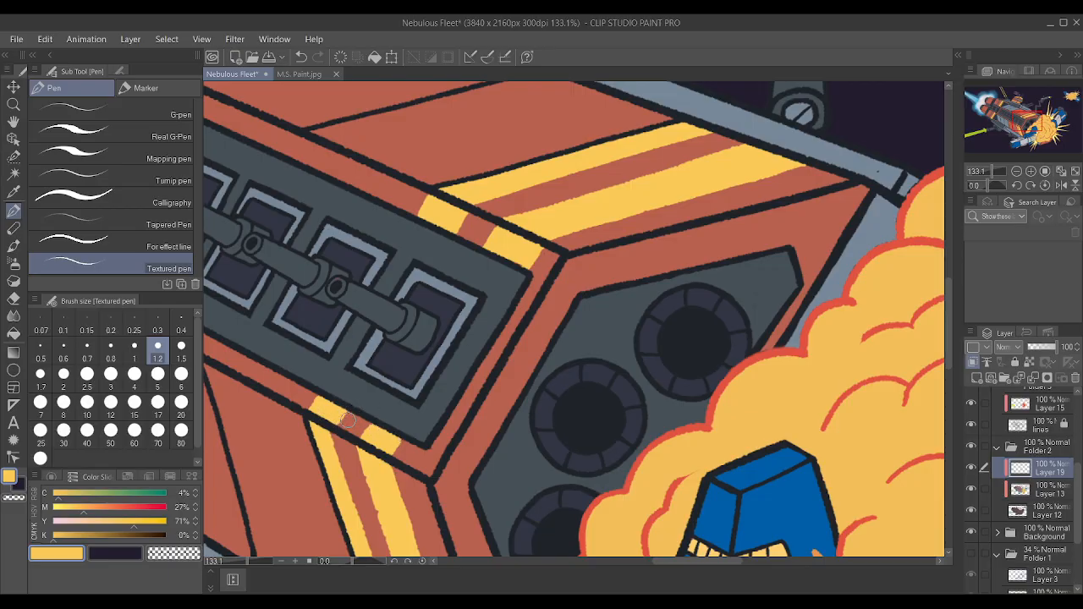
scroll(423, 378, "down", 4)
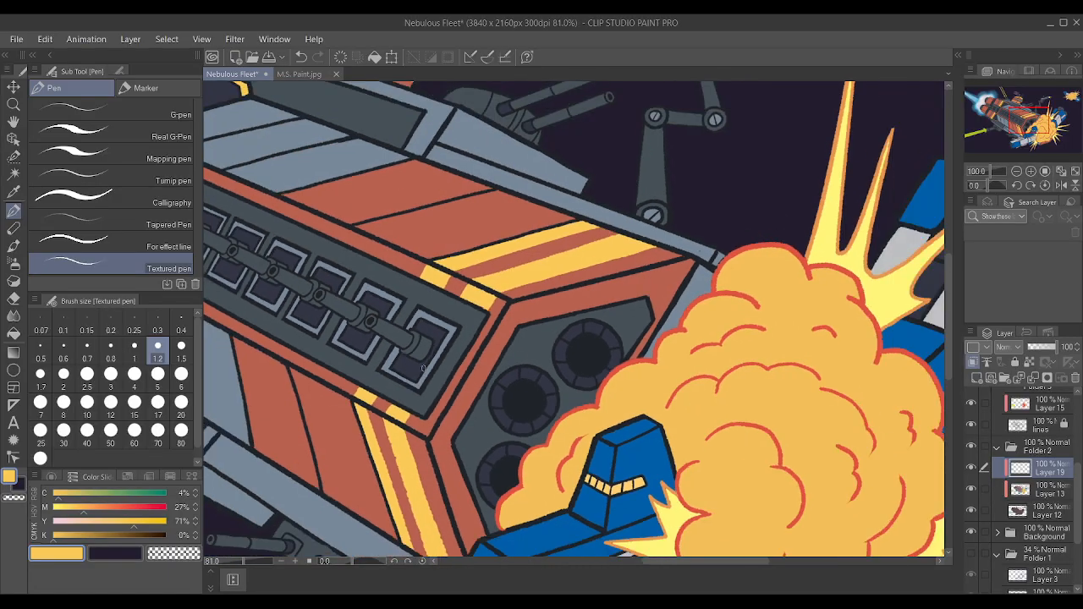
scroll(441, 397, "up", 4)
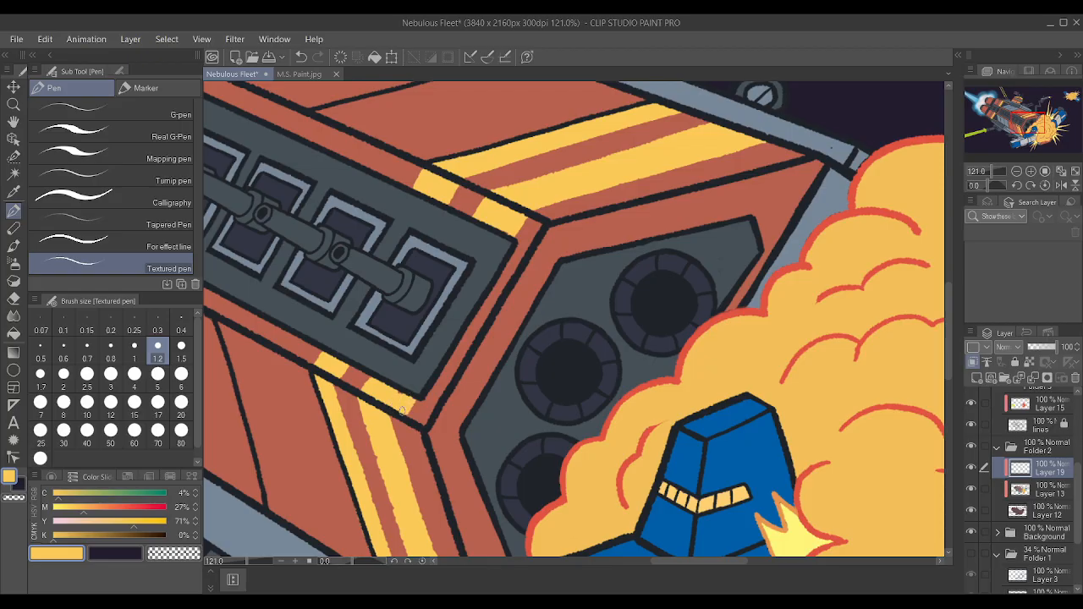
scroll(403, 407, "down", 2)
mouse_move(429, 510)
left_mouse_down()
mouse_move(401, 410)
mouse_move(402, 426)
left_mouse_up()
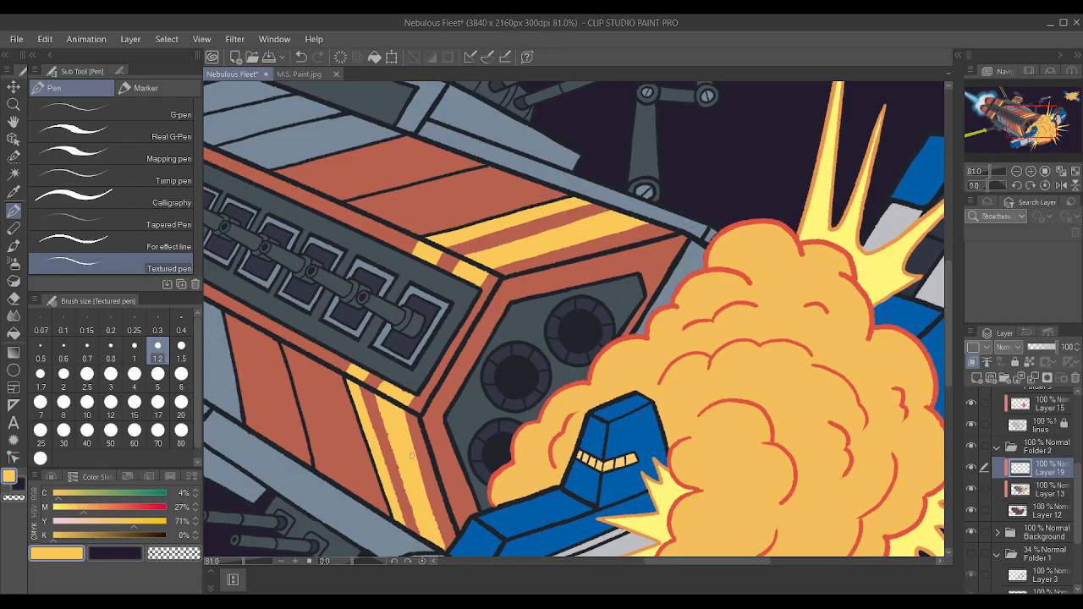
scroll(375, 364, "up", 1)
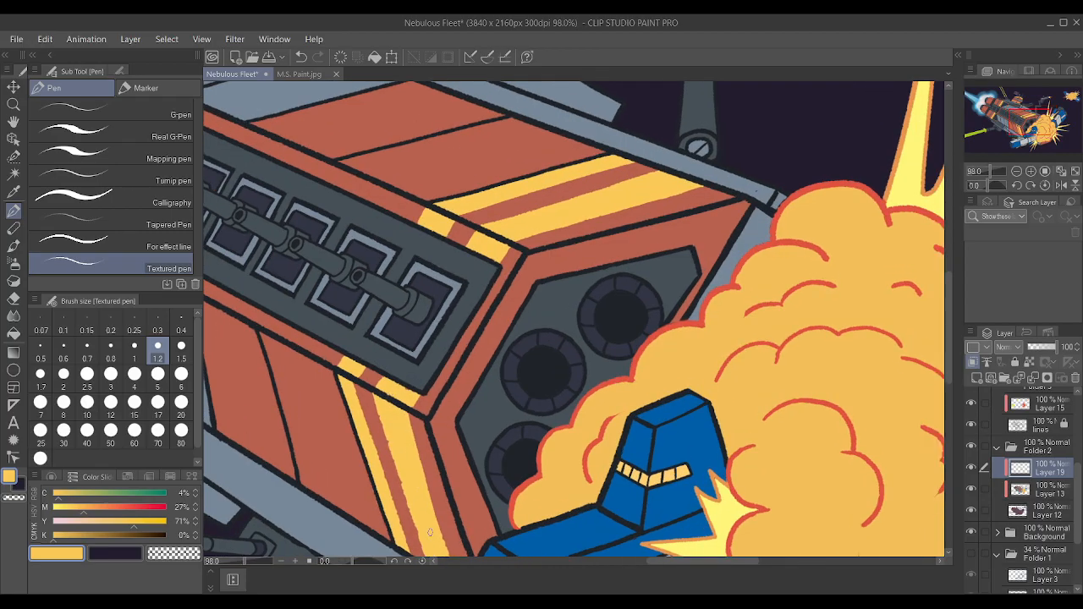
scroll(403, 410, "up", 1)
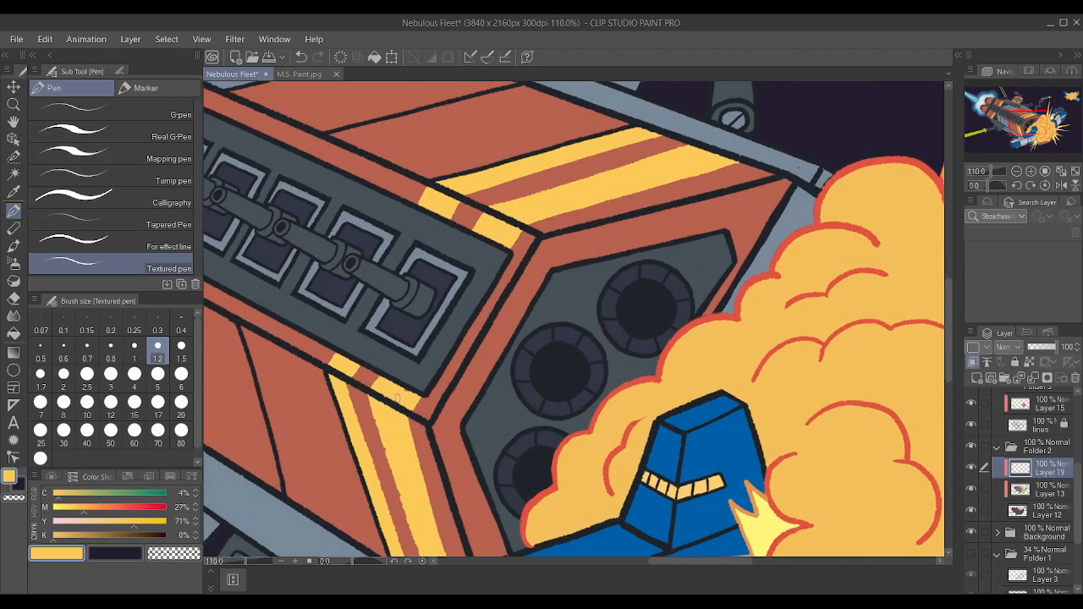
scroll(411, 442, "down", 3)
scroll(415, 457, "up", 3)
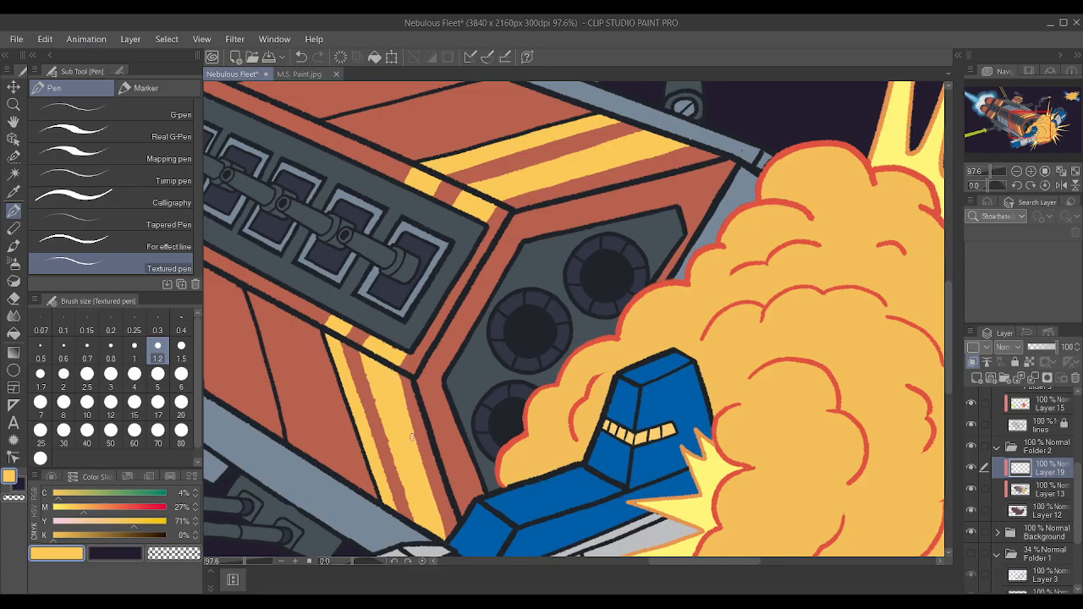
scroll(428, 467, "down", 5)
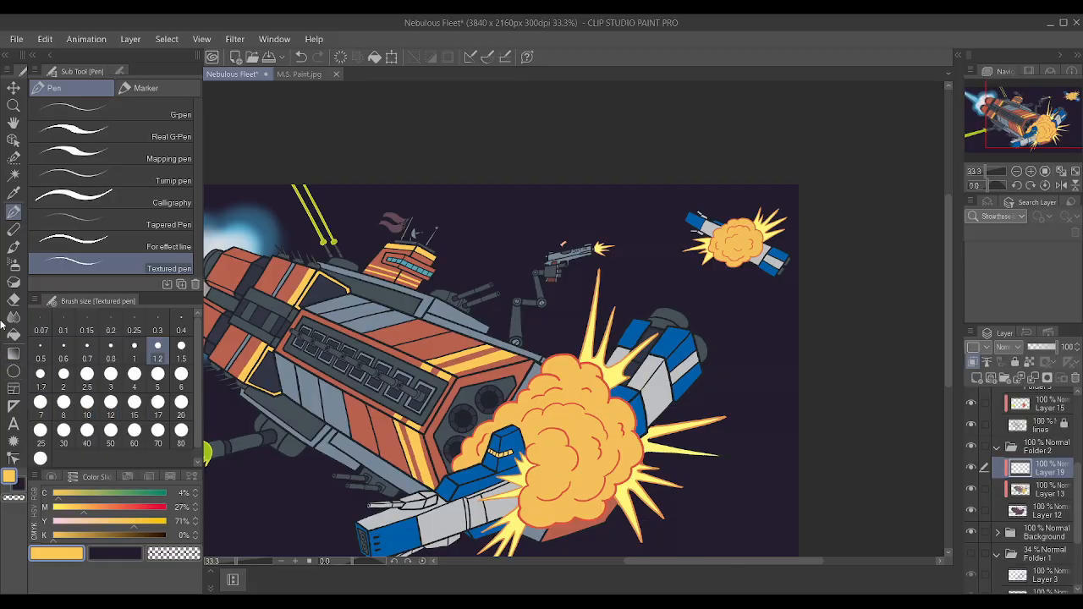
Add the horizontal text "INVINCIBLE IV" in yellow STAR7 font at size 7.0 in the dark sky above the ship.
left_click(12, 423)
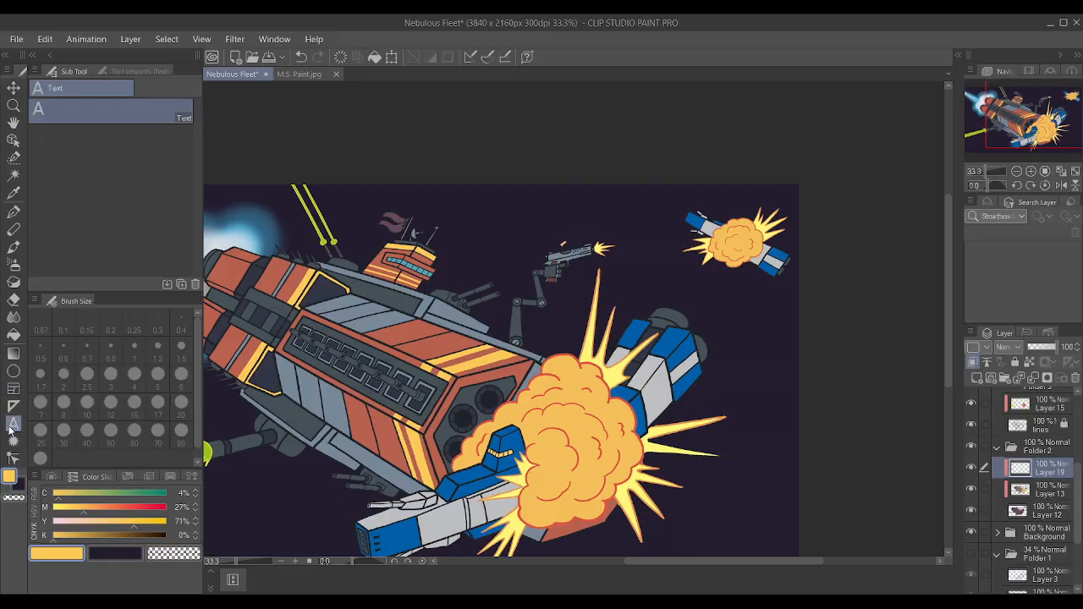
left_click(105, 68)
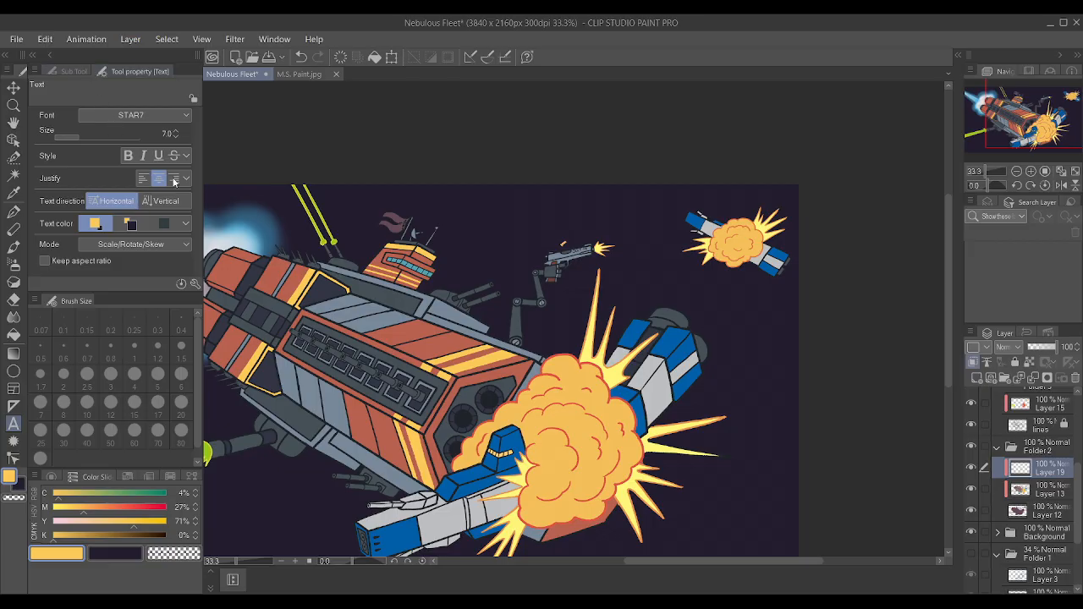
left_click(475, 212)
scroll(542, 243, "up", 2)
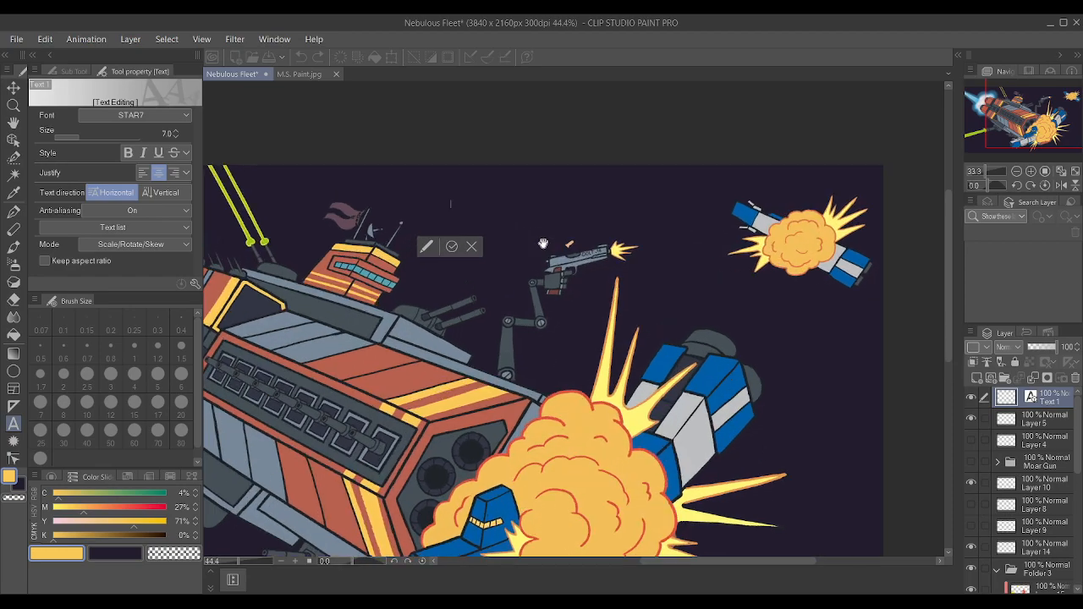
scroll(543, 243, "up", 2)
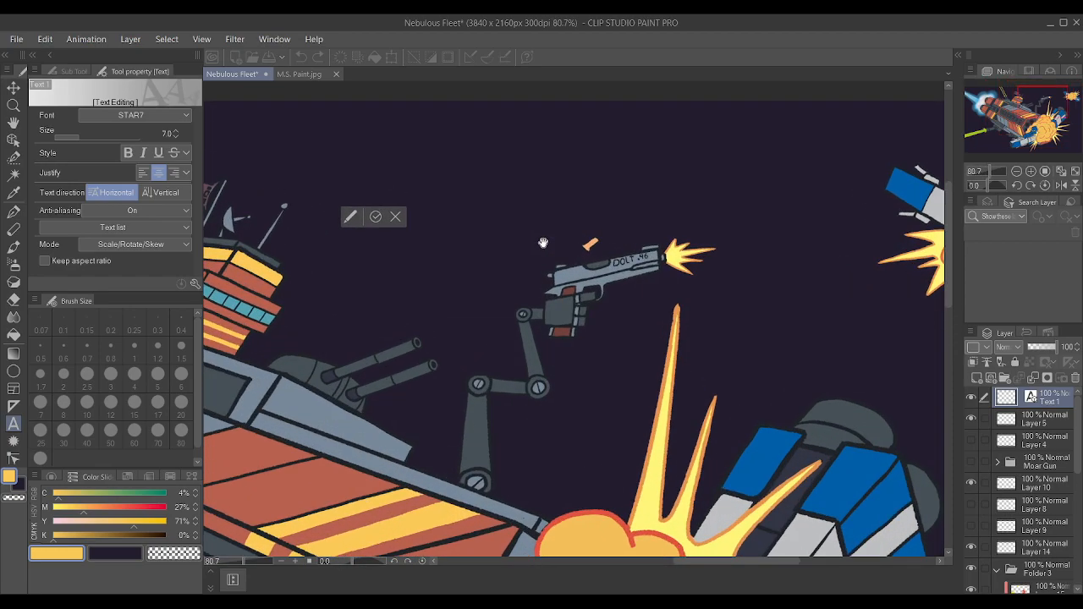
type("INNIN")
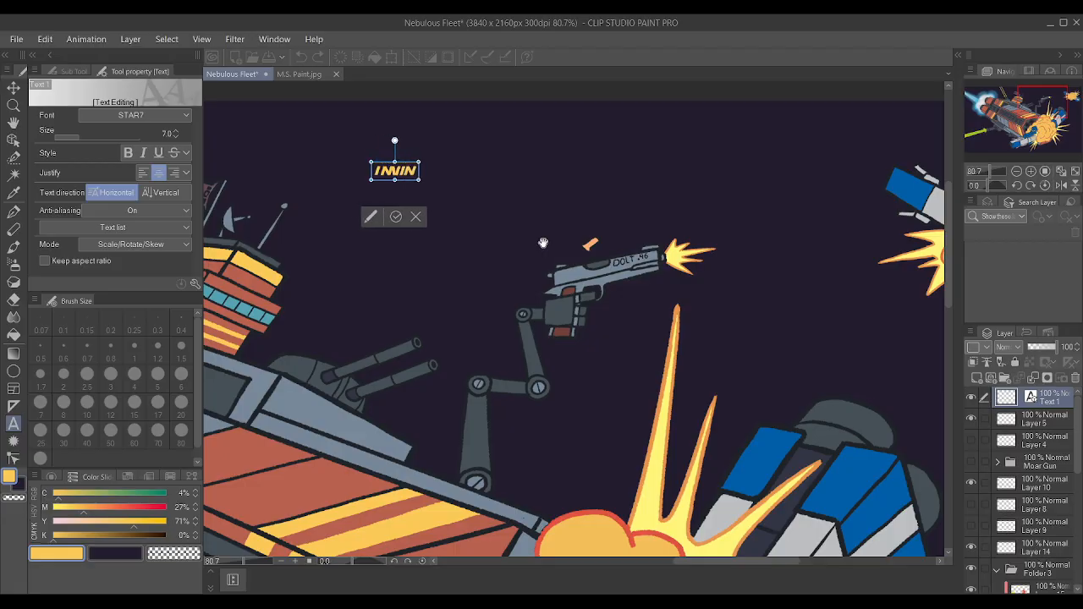
type("CIB")
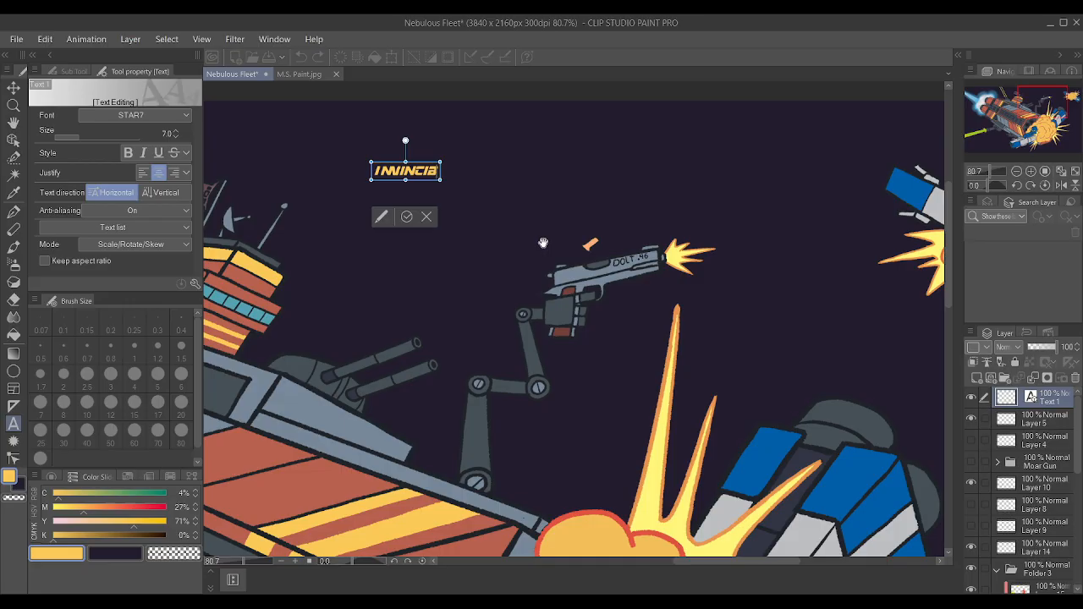
type("LE IV")
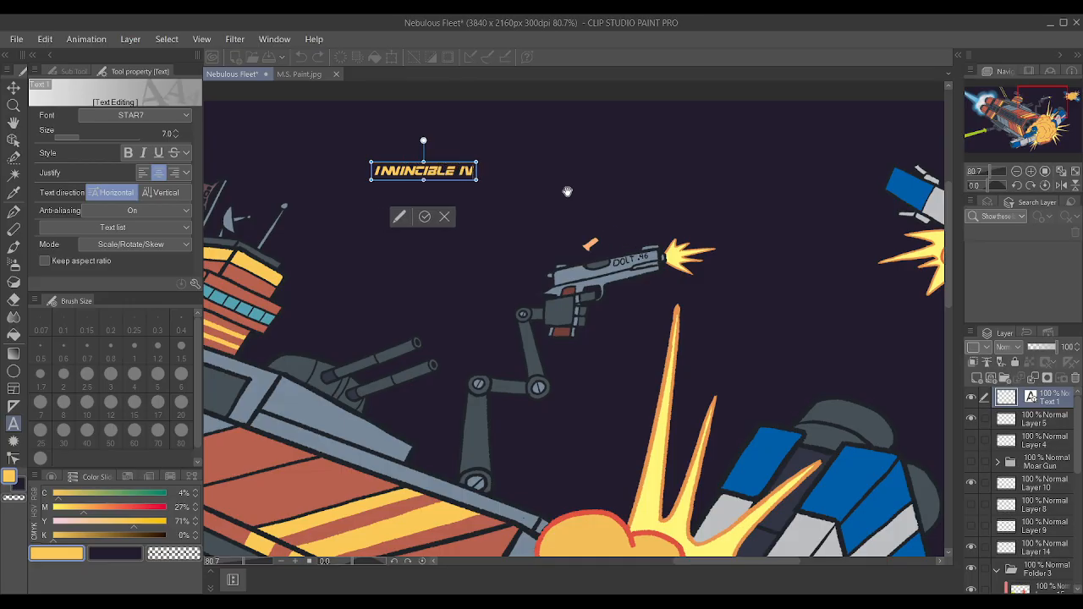
Change the font of the whole ship-name text to Russo One.
scroll(406, 121, "up", 1)
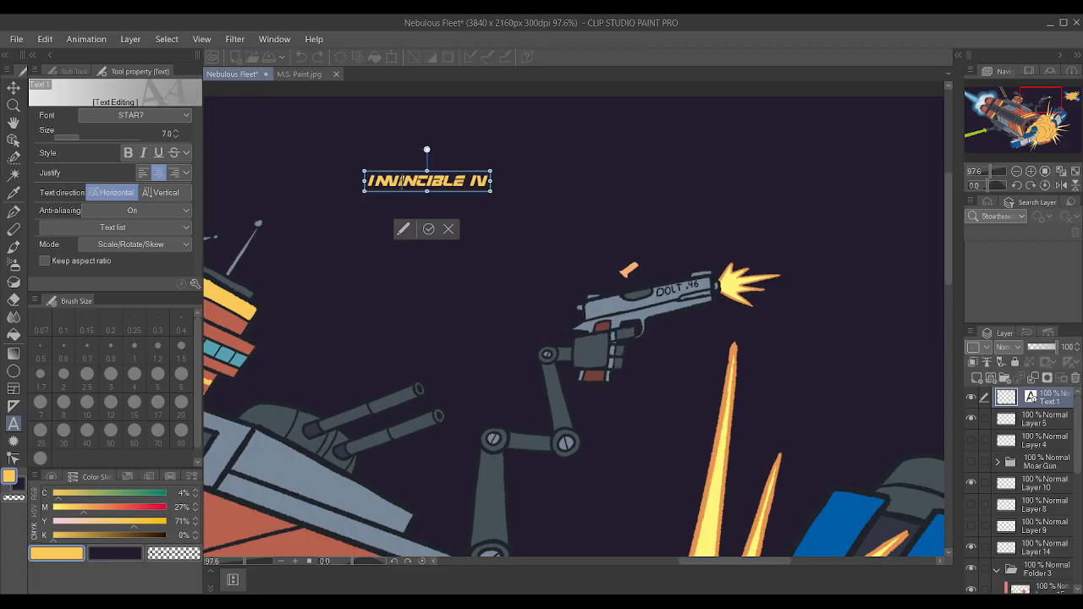
left_click_drag(489, 180, 338, 188)
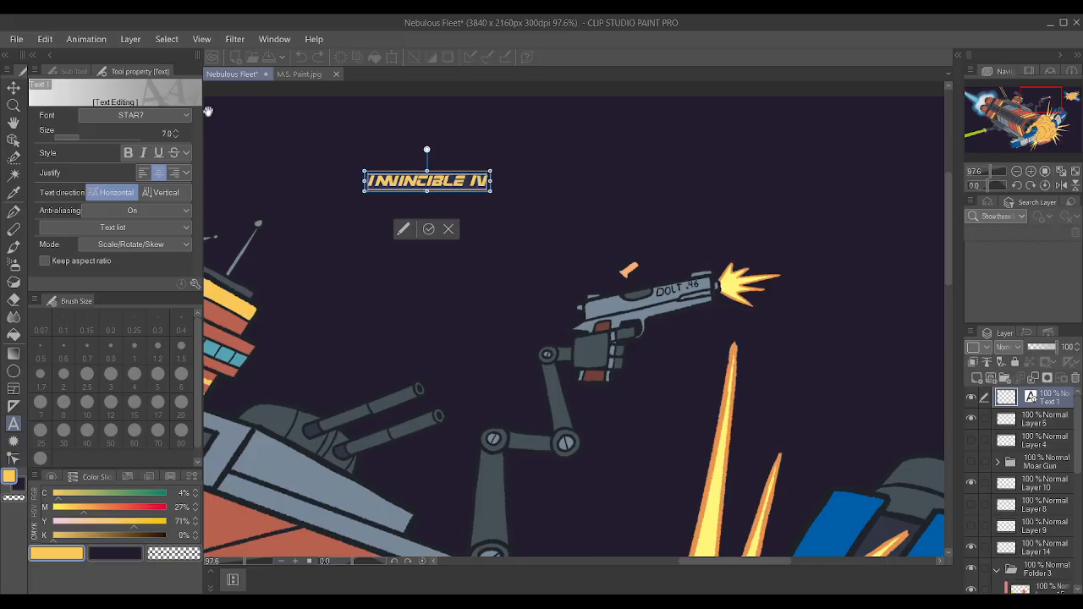
left_click(148, 114)
left_click(117, 134)
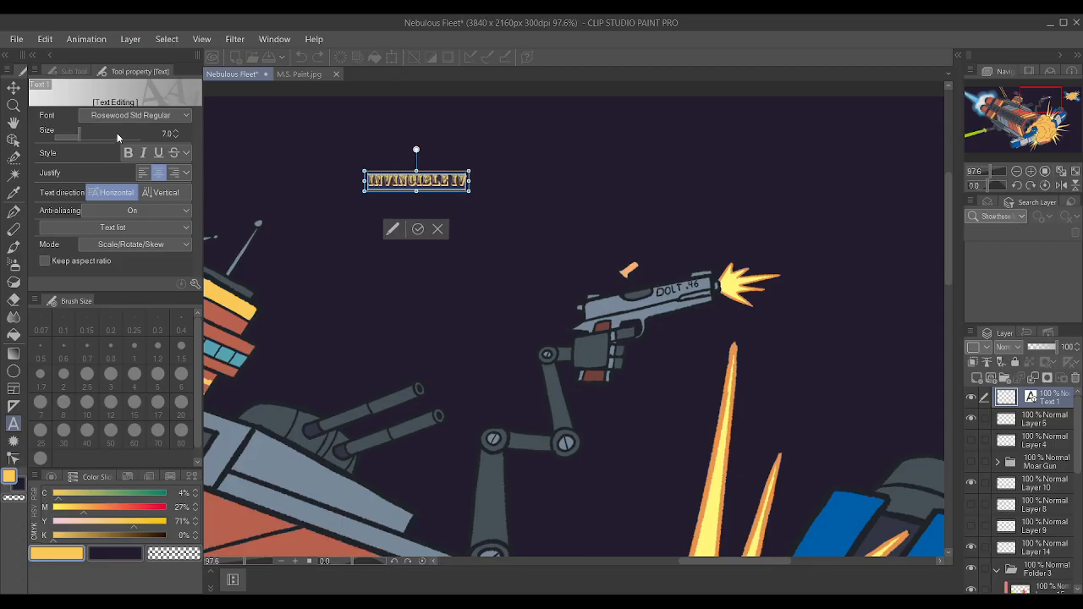
left_click(122, 216)
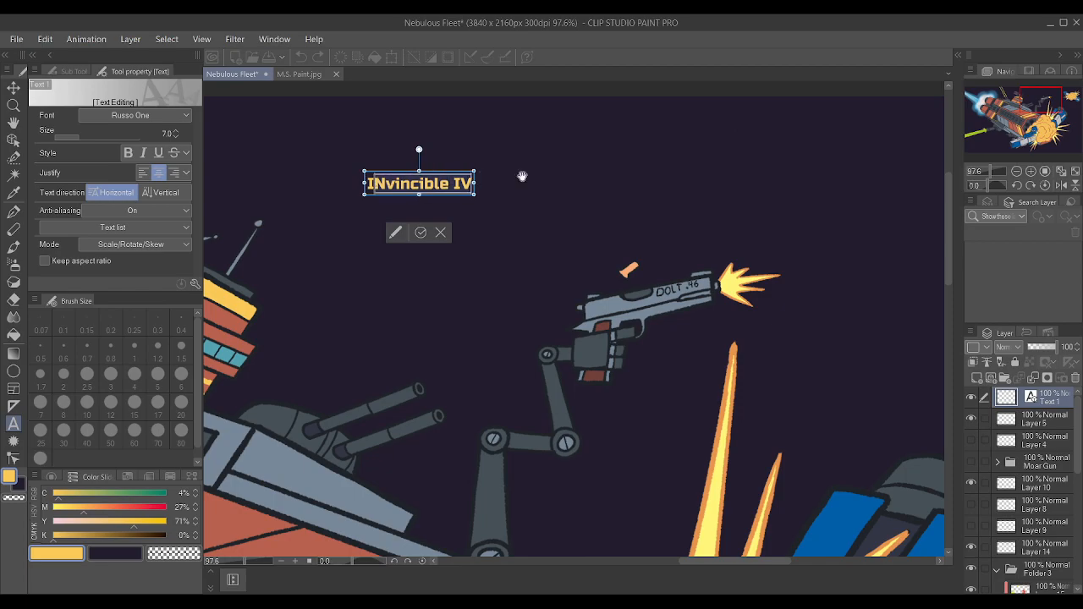
Retype the mixed-case part of the ship name so the text reads "INVINCIBLE IV" in capitals.
type("N")
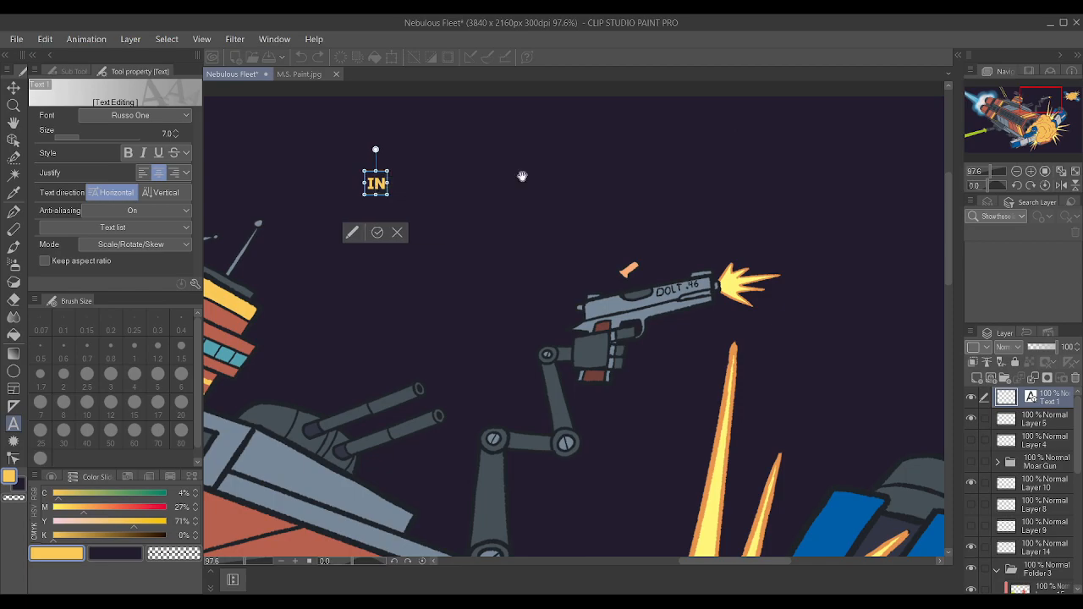
type("VINCU")
key("BackSpace")
key("BackSpace")
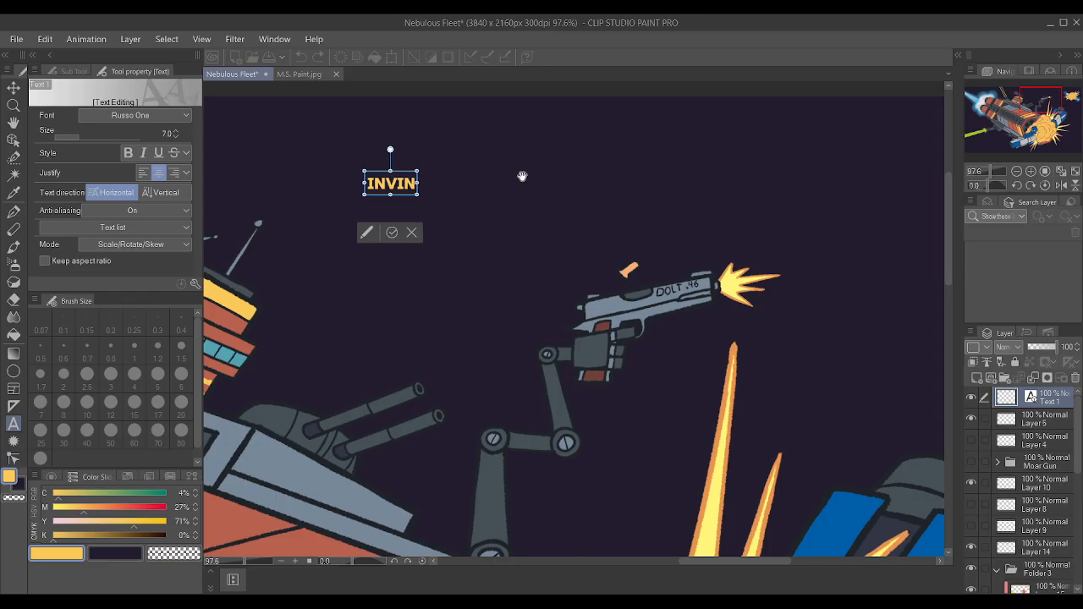
type("CIBLE")
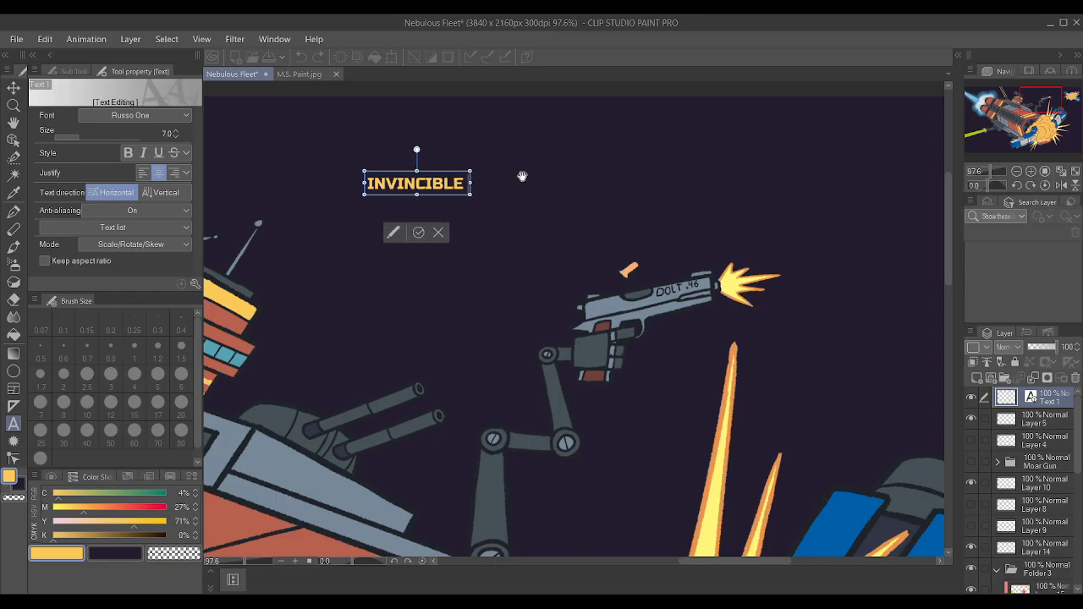
type(" IV")
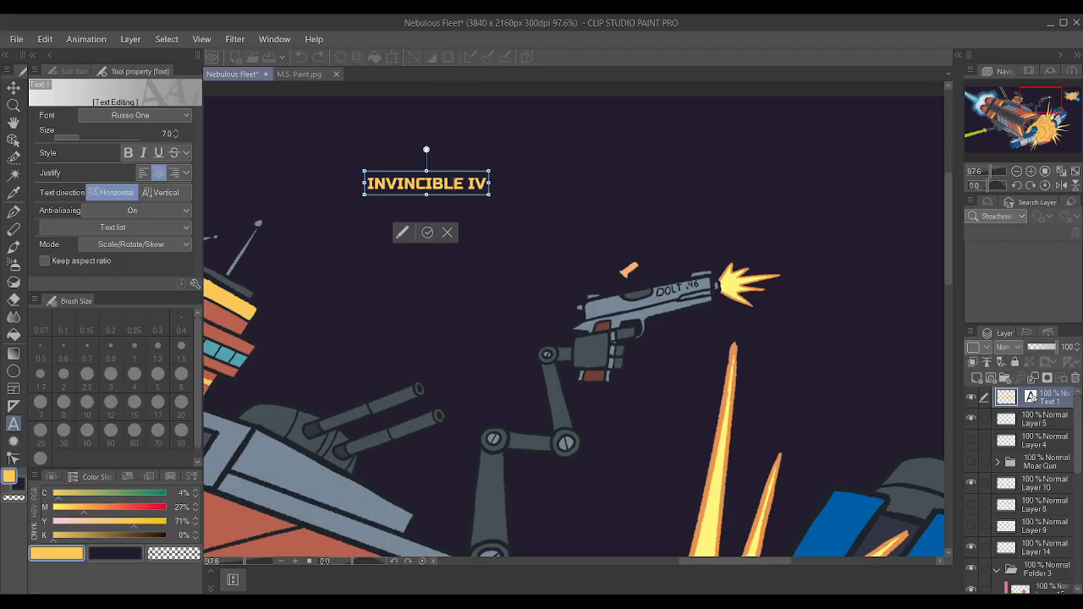
Change the ship-name text to "INFLAMMIBLE II".
left_click_drag(467, 184, 386, 184)
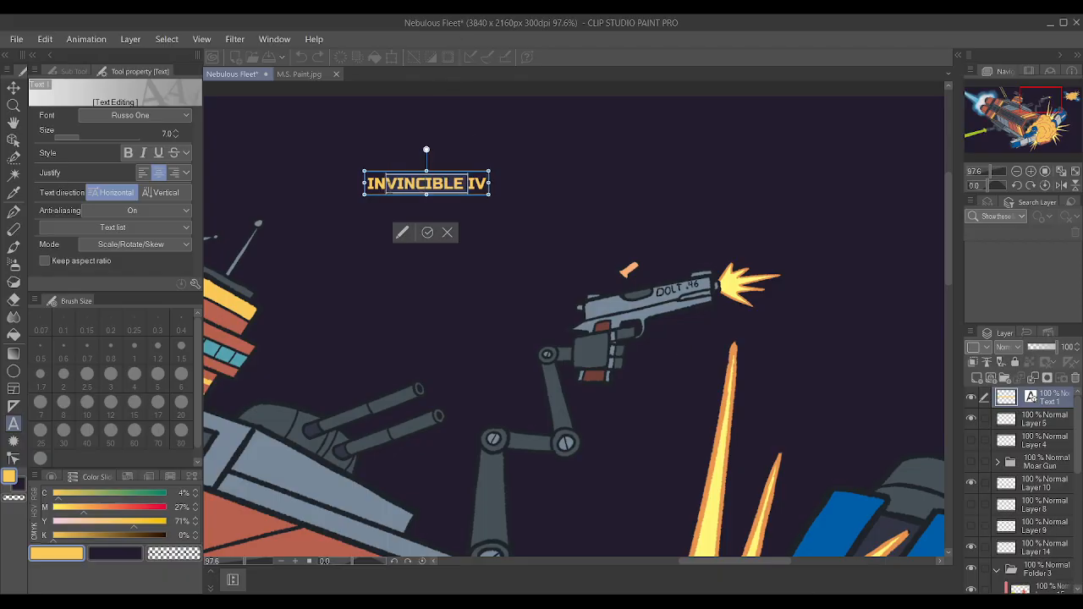
type("FLAM")
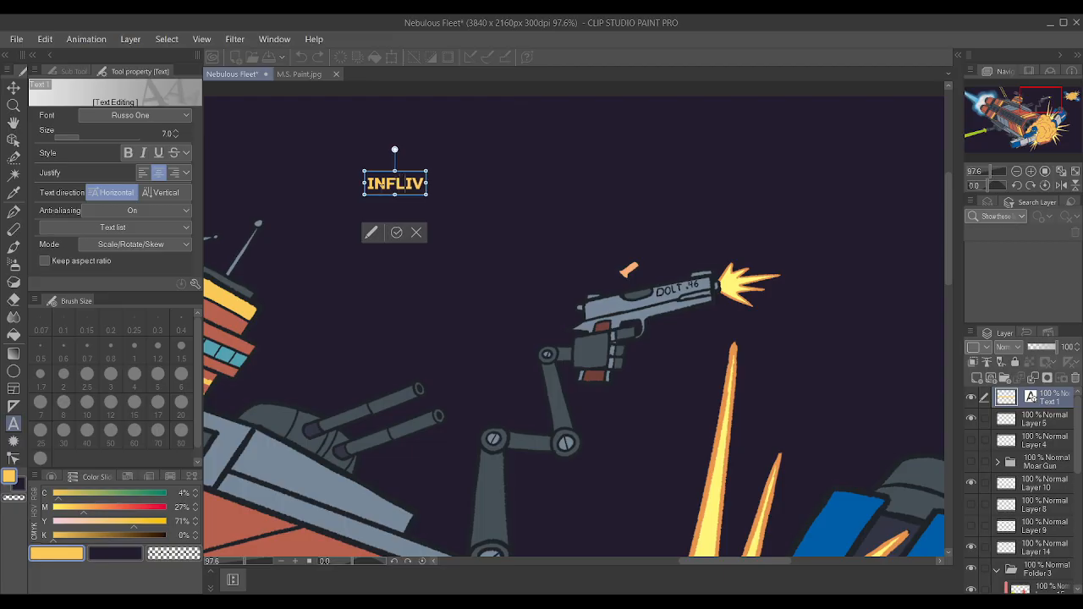
type("IBLE")
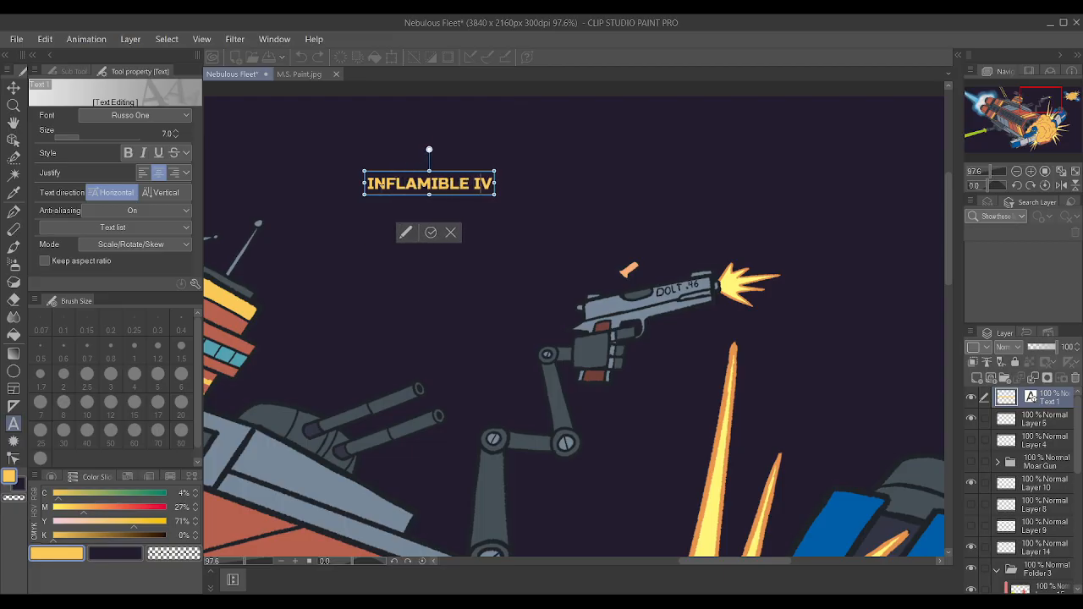
key("BackSpace")
type("I")
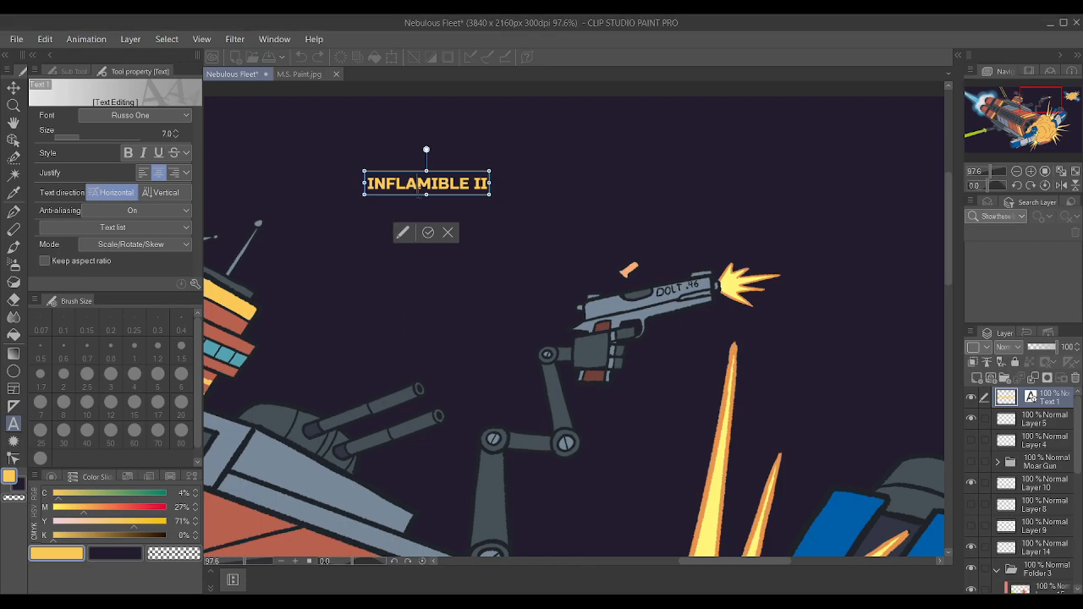
type("M")
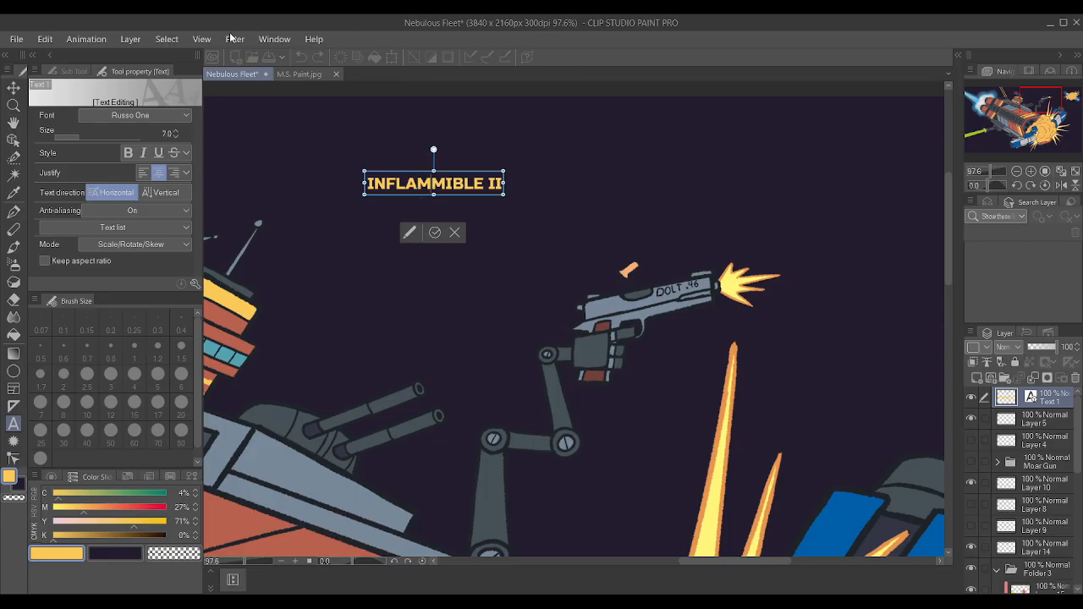
Move the "INFLAMMIBLE II" lettering from the sky onto the red hull panel ahead of the bridge tower.
left_click(13, 88)
scroll(329, 151, "down", 3)
left_click_drag(419, 179, 312, 397)
scroll(311, 398, "down", 4)
scroll(250, 352, "up", 4)
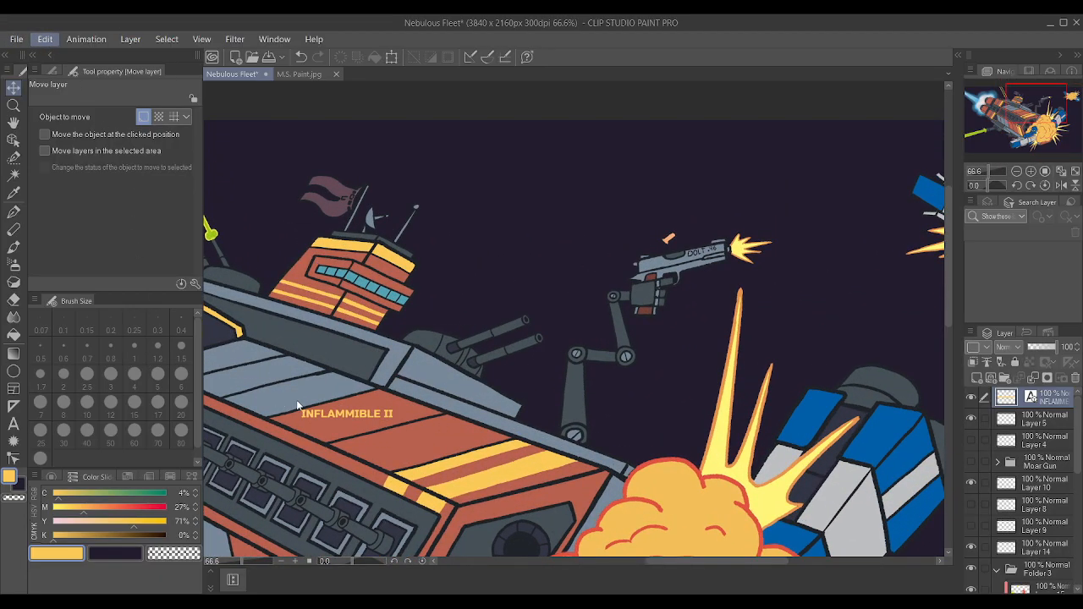
Scale the lettering to 114% and rotate it 24.9° so it runs along the lower edge of the red hull panel.
key("ctrl+t")
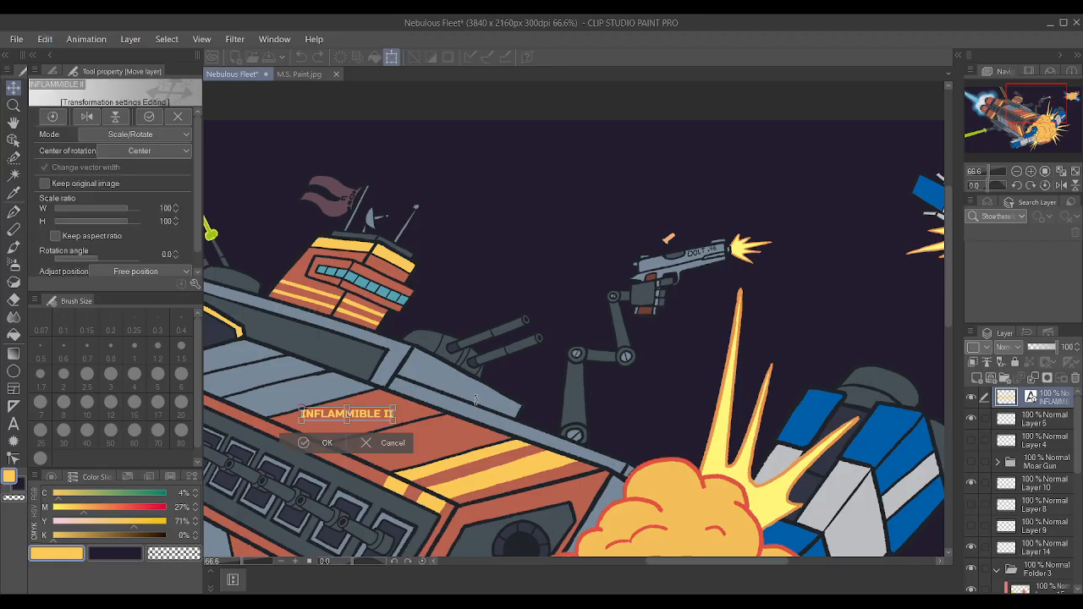
left_click_drag(398, 408, 368, 454)
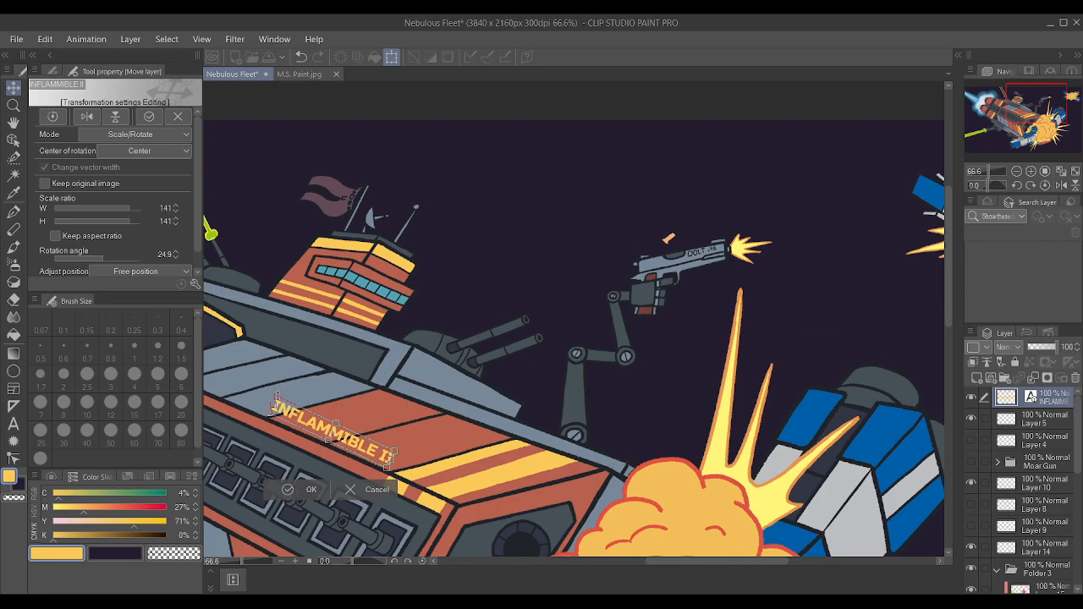
left_click_drag(272, 406, 295, 415)
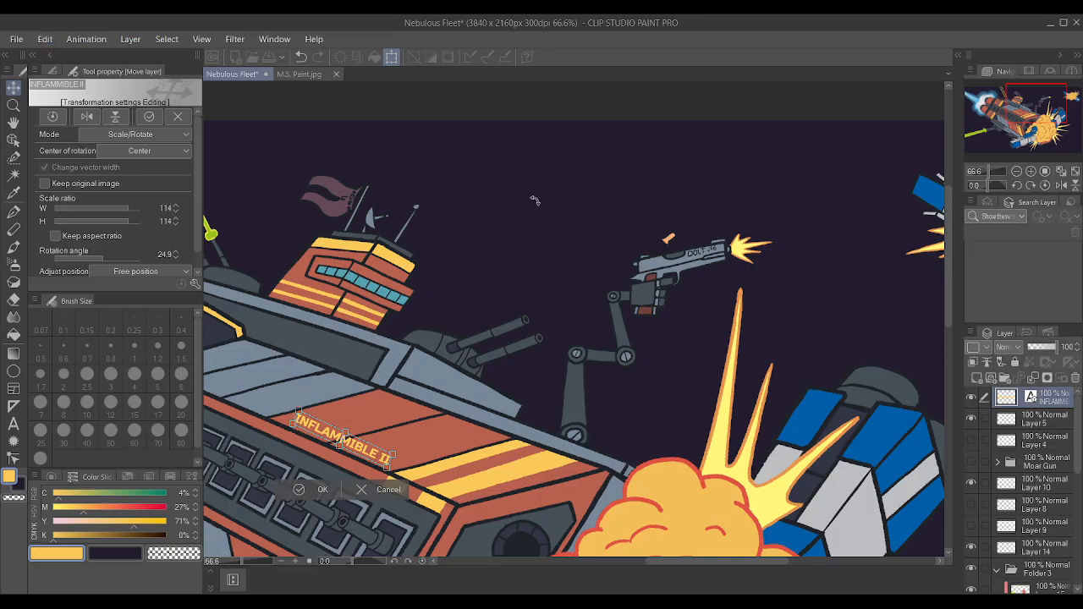
key("Return")
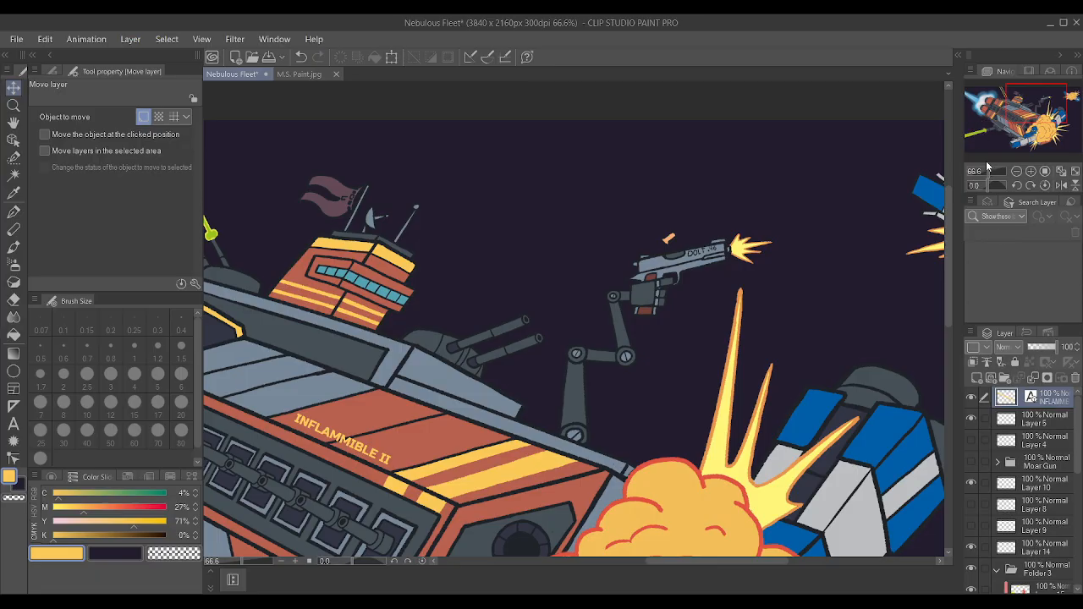
Duplicate the "INFLAMMIBLE II" text layer and rasterize the lower copy.
key("ctrl+v")
left_click(1045, 422)
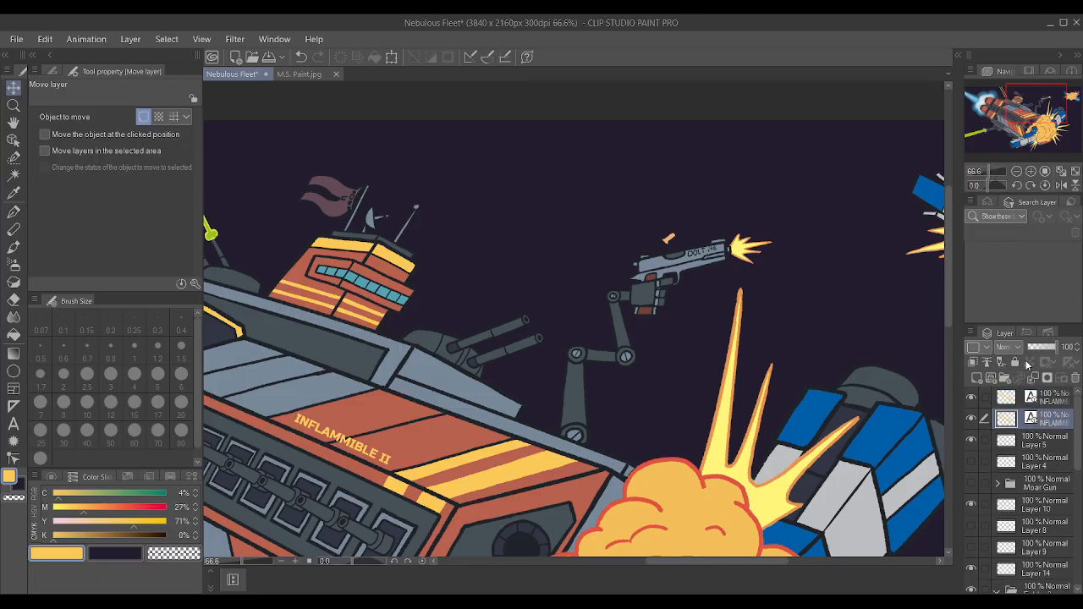
left_click(992, 292)
scroll(296, 437, "up", 4)
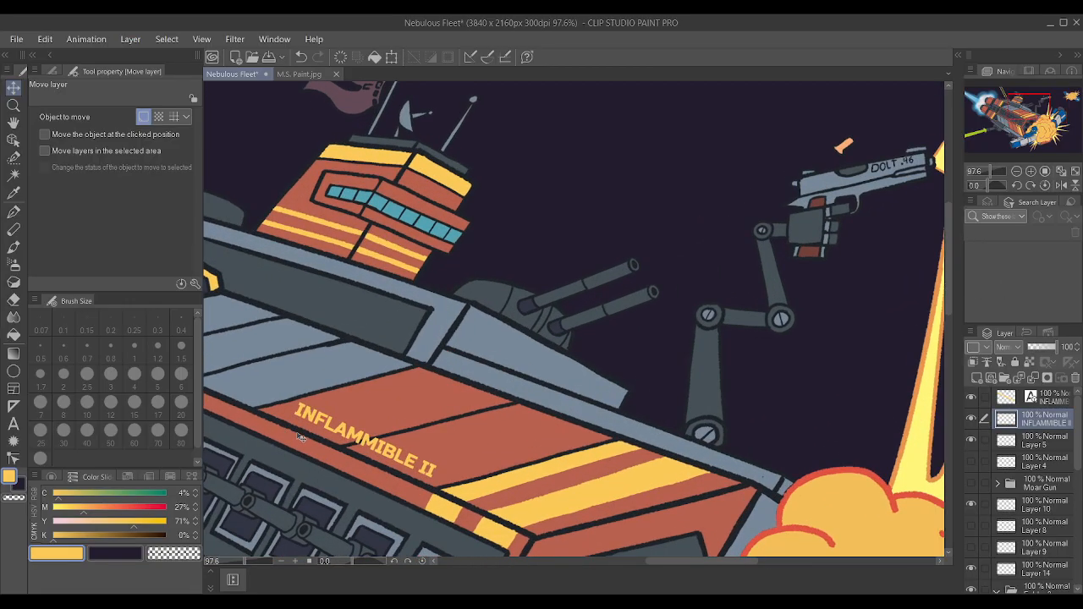
Try to skew the rasterized lettering, undo the skew, and hide the original text layer.
scroll(300, 436, "up", 1)
key("ctrl+t")
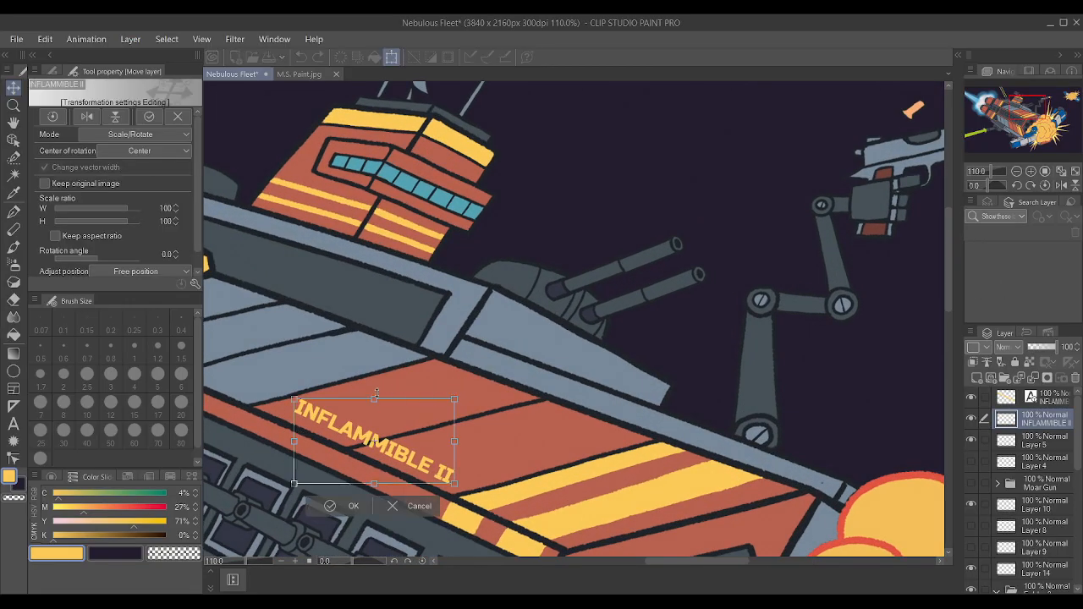
left_click(49, 37)
left_click_drag(373, 400, 386, 413)
key("ctrl+z")
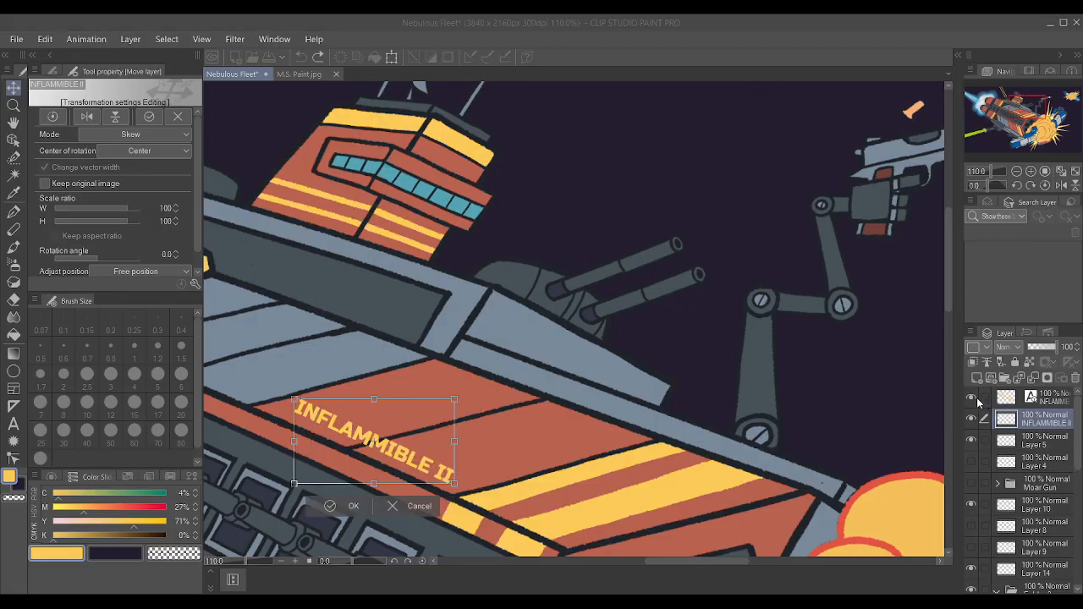
key("Return")
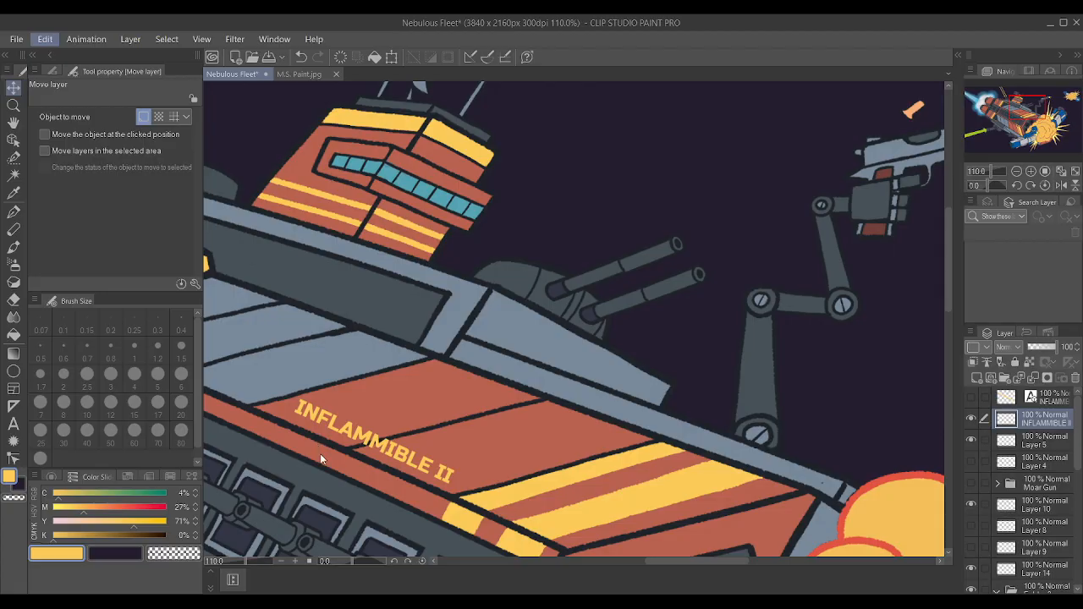
key("ctrl+t")
left_click_drag(375, 399, 391, 406)
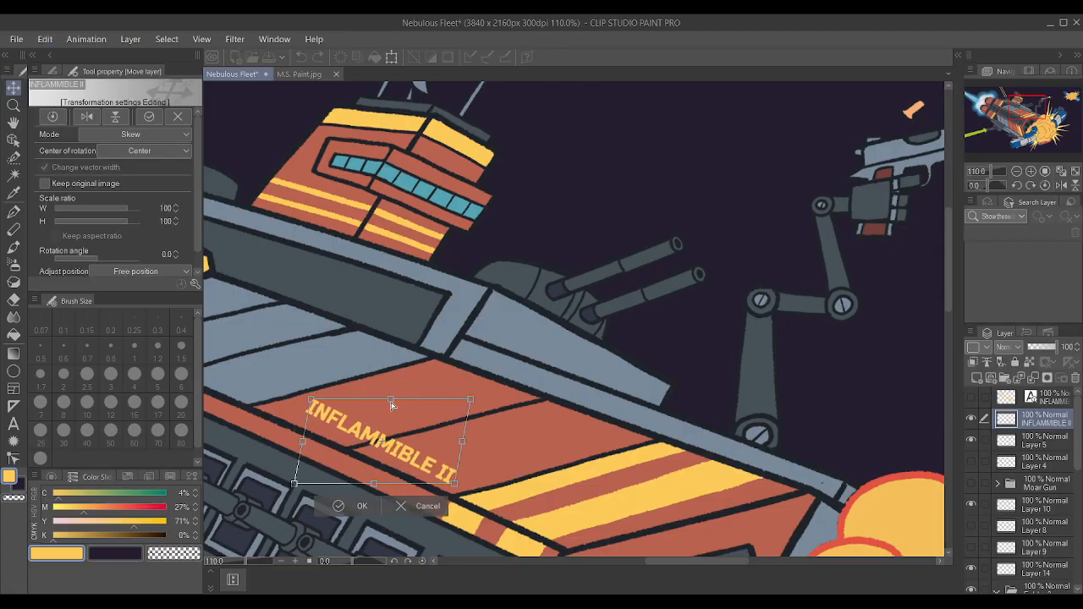
left_click_drag(310, 402, 293, 409)
left_click_drag(454, 442, 464, 446)
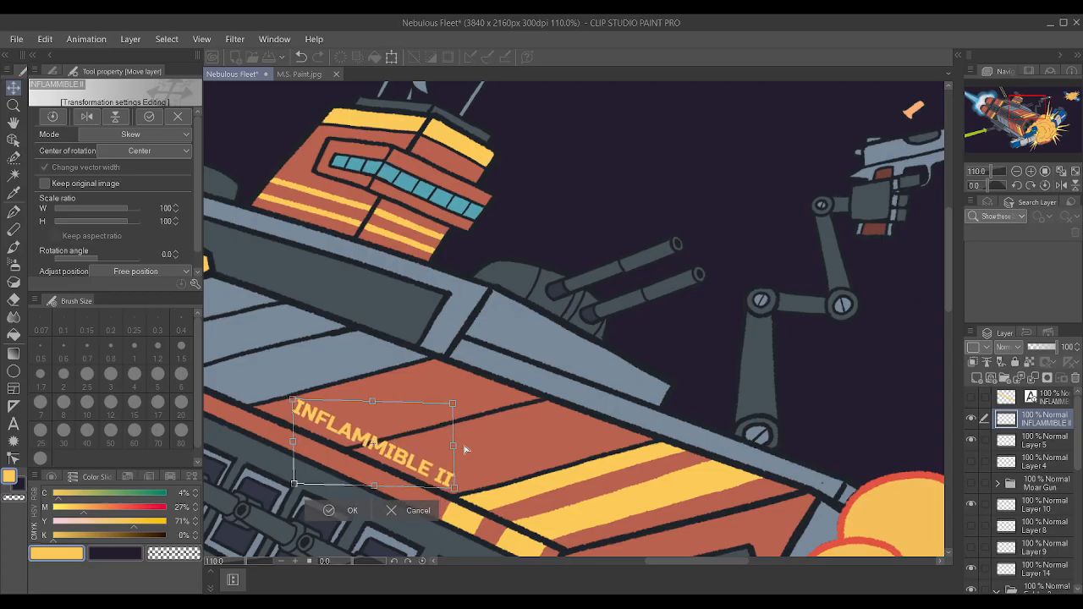
left_click_drag(373, 402, 428, 421)
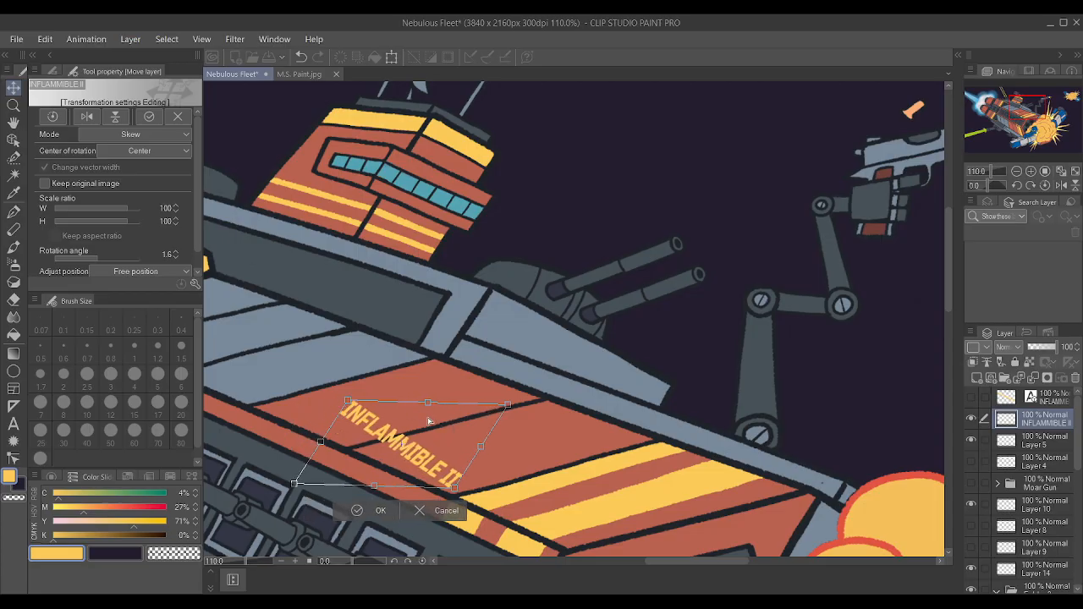
left_click_drag(336, 380, 329, 396)
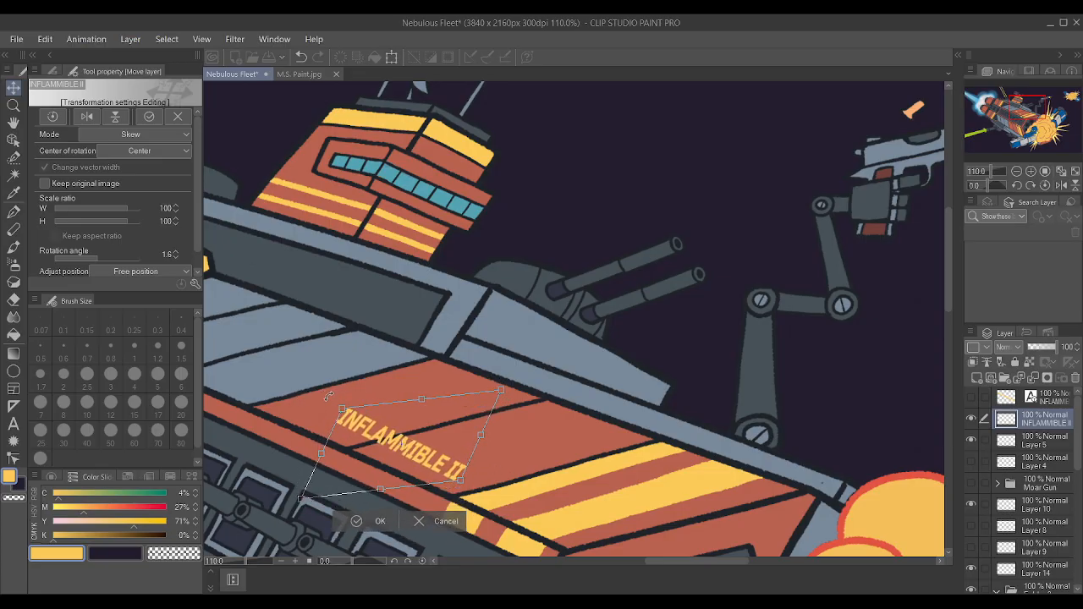
left_click_drag(414, 439, 385, 435)
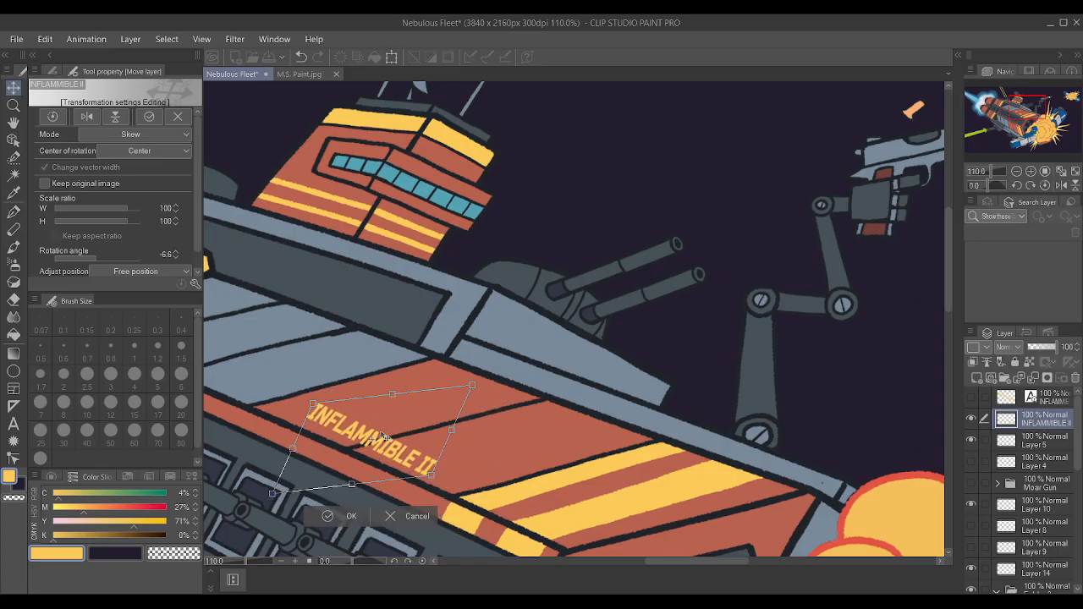
left_click_drag(458, 433, 460, 436)
left_click_drag(398, 397, 422, 413)
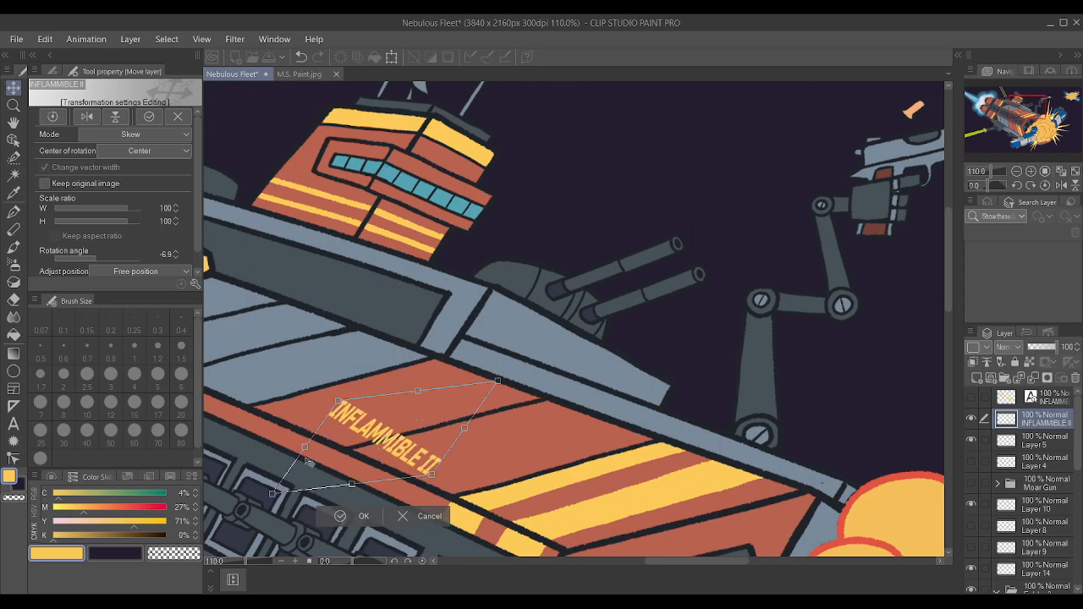
left_click(398, 517)
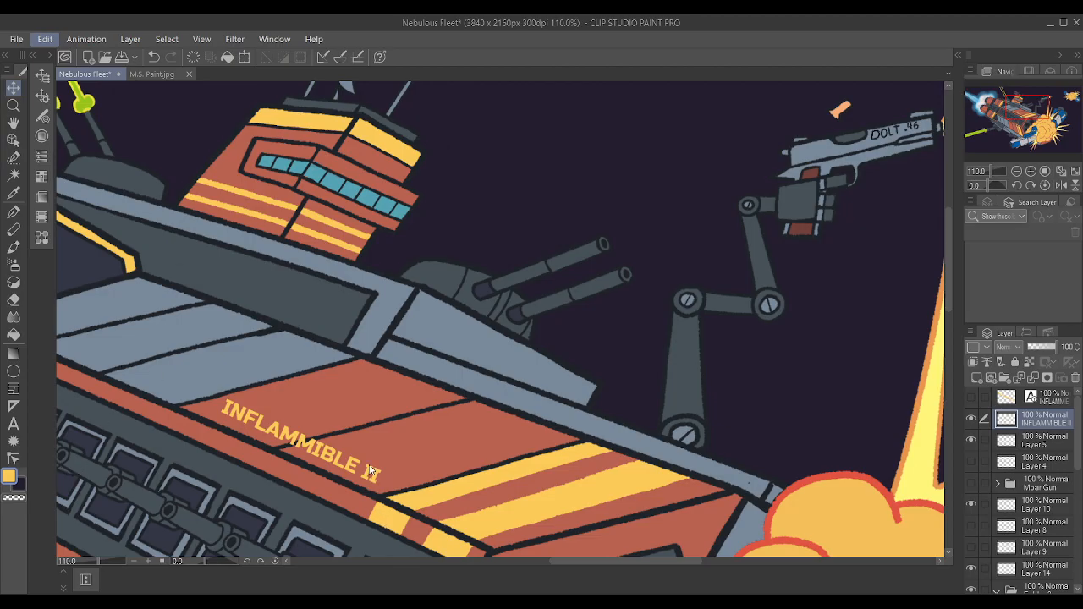
Skew and distort the rasterized "INFLAMMIBLE II" lettering so its letters slant along the diagonal lines of the red hull panel.
left_click_drag(299, 404, 326, 404)
left_click_drag(233, 448, 234, 449)
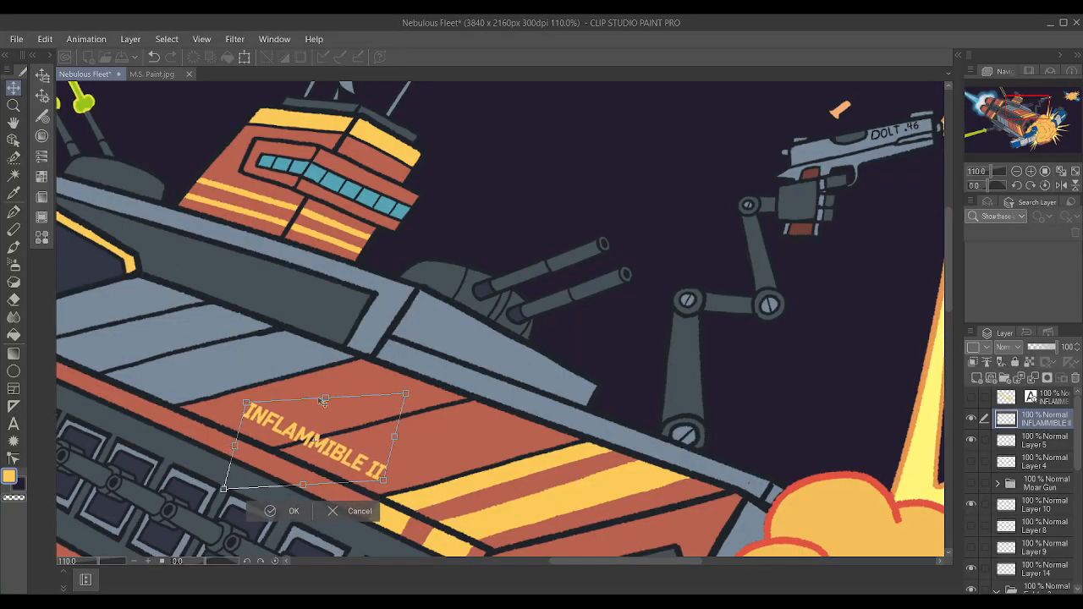
left_click_drag(315, 491, 310, 472)
left_click_drag(378, 489, 388, 483)
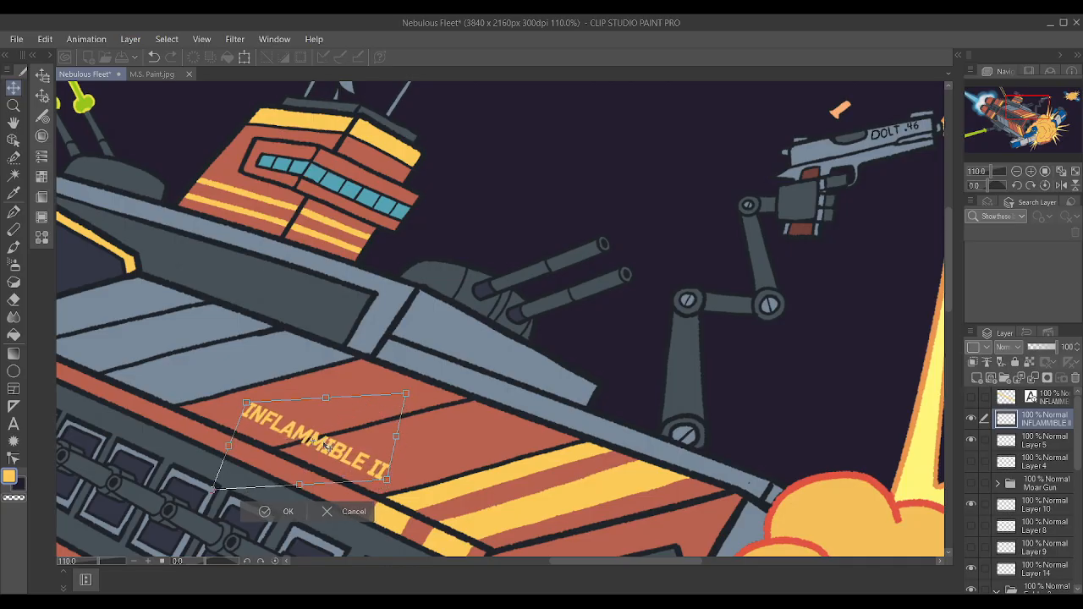
left_click_drag(325, 445, 313, 446)
left_click_drag(315, 400, 330, 418)
left_click_drag(247, 409, 229, 407)
left_click_drag(326, 402, 346, 401)
left_click_drag(238, 403, 272, 418)
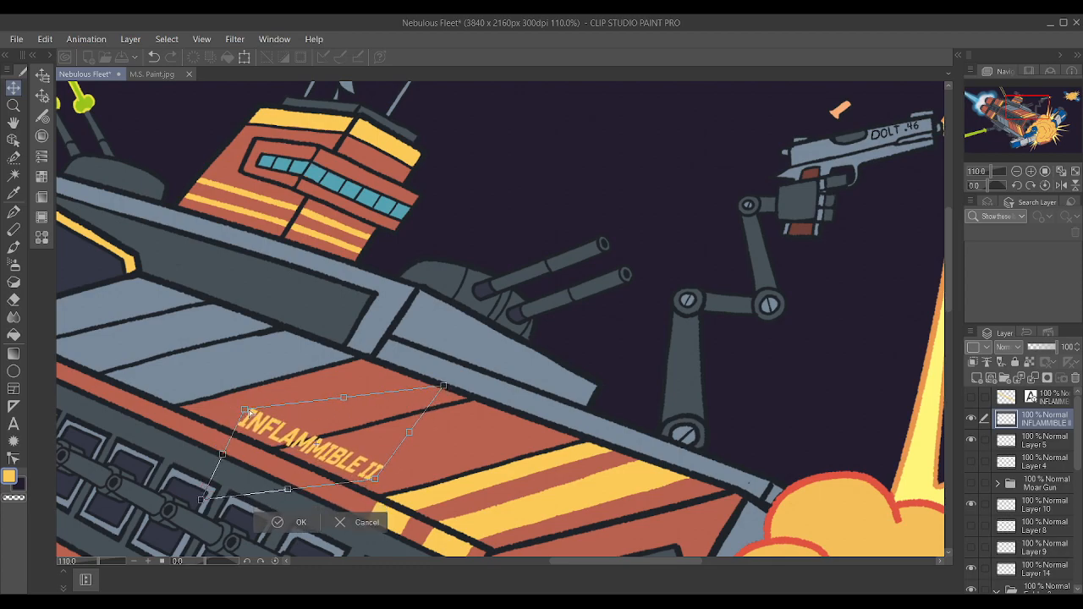
left_click_drag(444, 387, 435, 387)
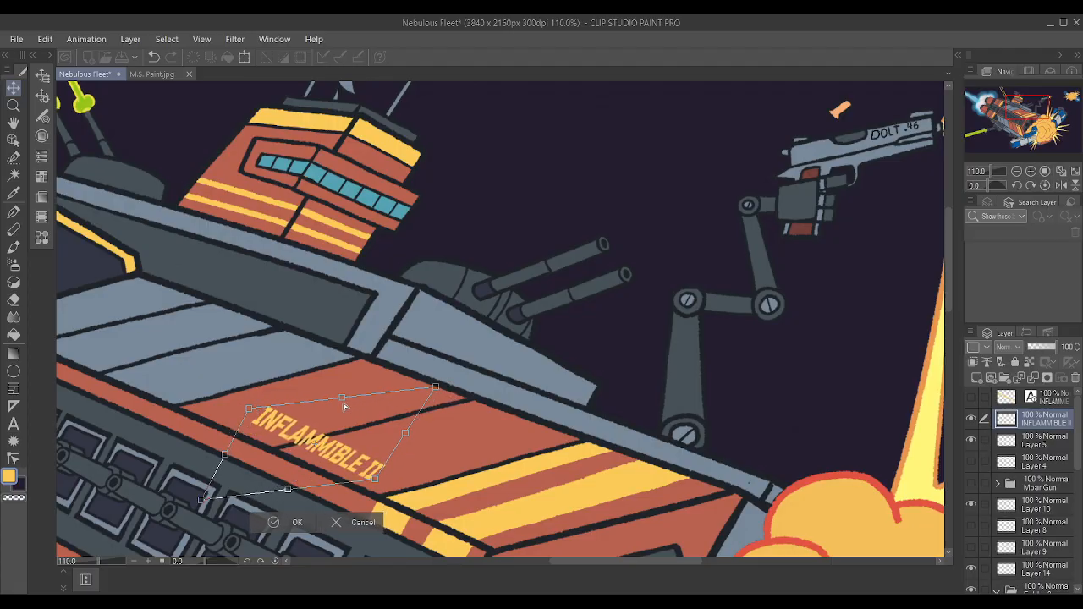
left_click_drag(343, 404, 341, 405)
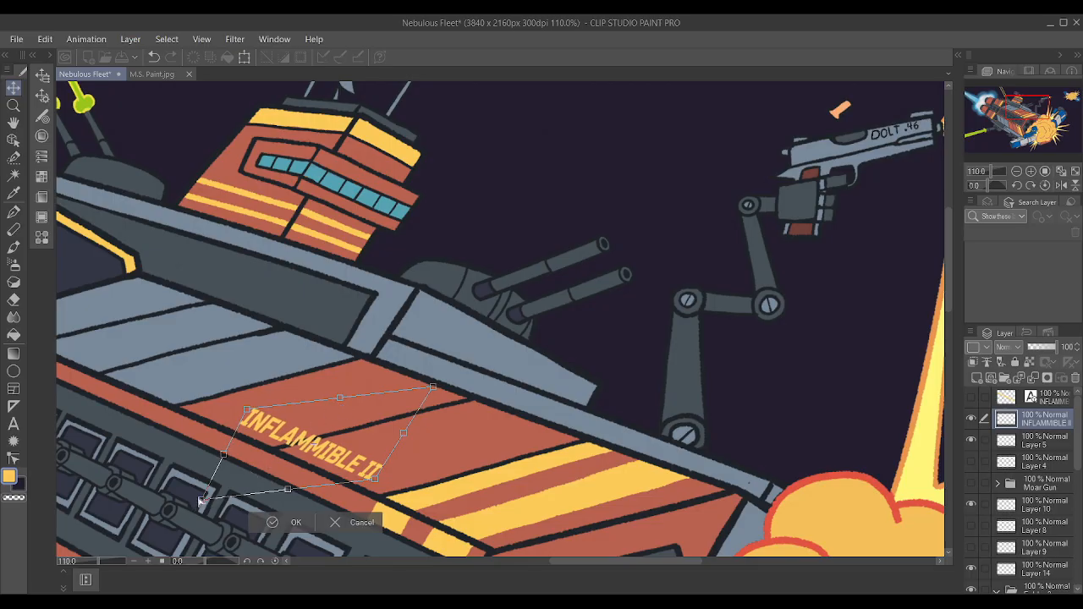
left_click_drag(285, 487, 286, 488)
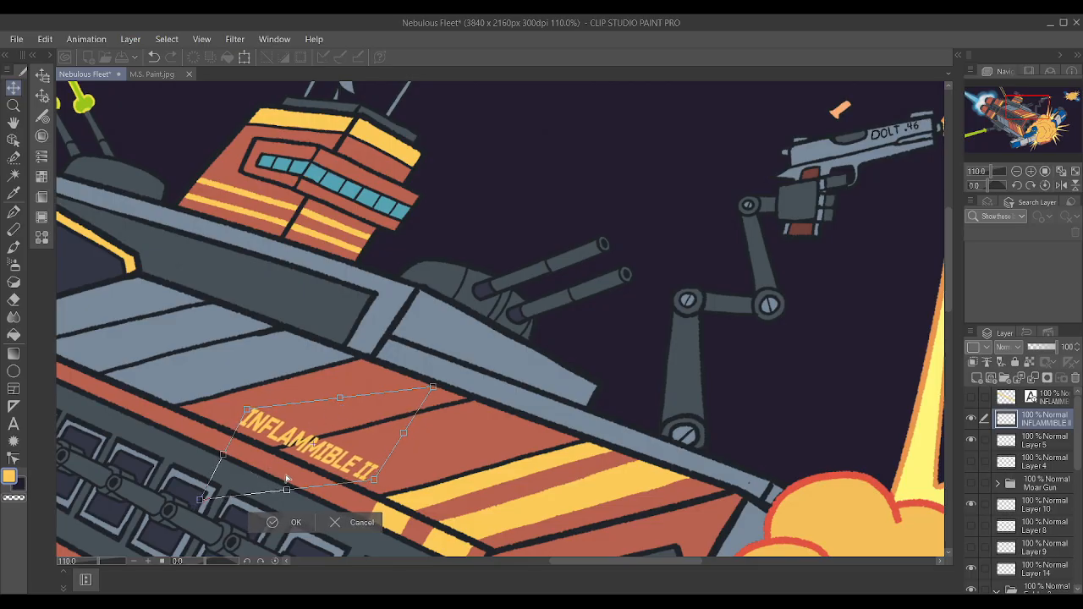
Taper the slanted lettering slightly toward its starting letters to suggest perspective, align it with the panel's lower edge, and apply the transform.
left_click_drag(204, 502, 278, 440)
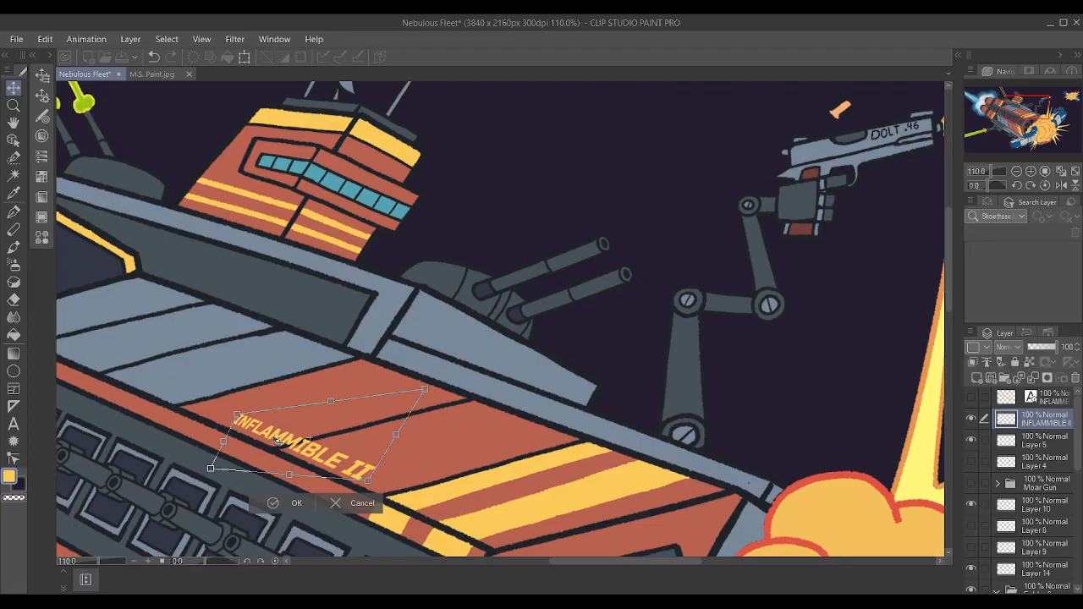
left_click_drag(331, 402, 327, 411)
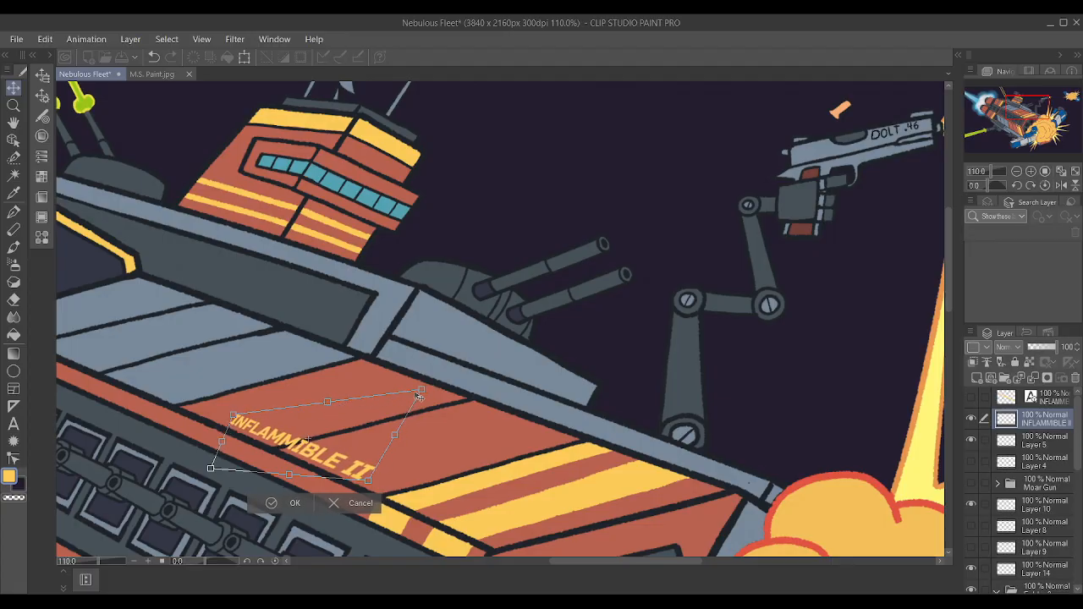
left_click_drag(425, 393, 430, 392)
left_click_drag(238, 416, 237, 407)
left_click_drag(284, 440, 280, 443)
left_click_drag(447, 412, 445, 410)
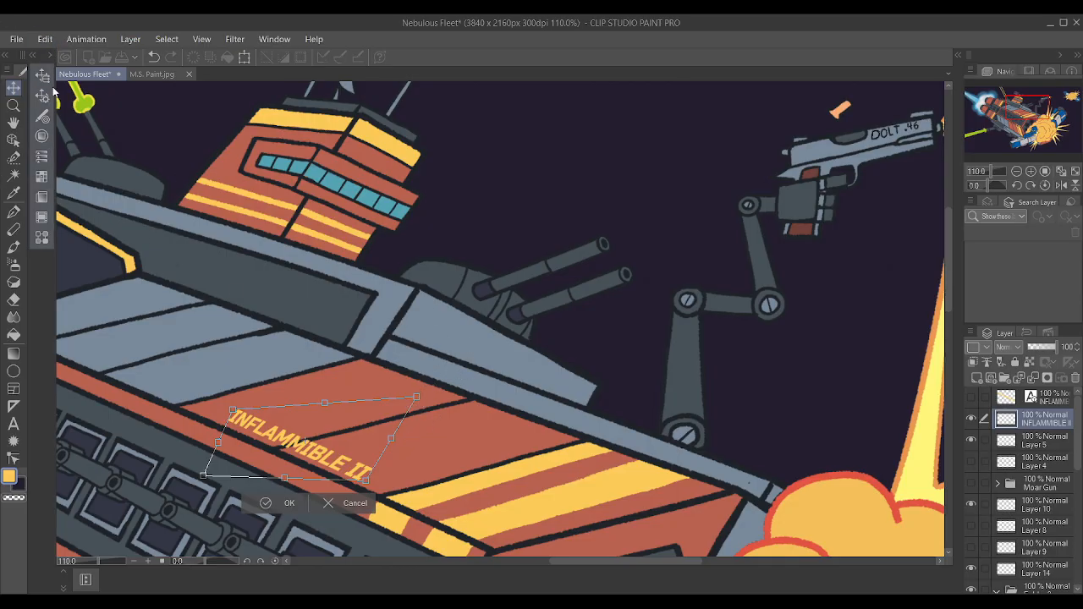
key("Return")
Enlarge the lettering, narrow its starting end a little more, reposition it on the red hull panel, and apply the transform.
key("ctrl+t")
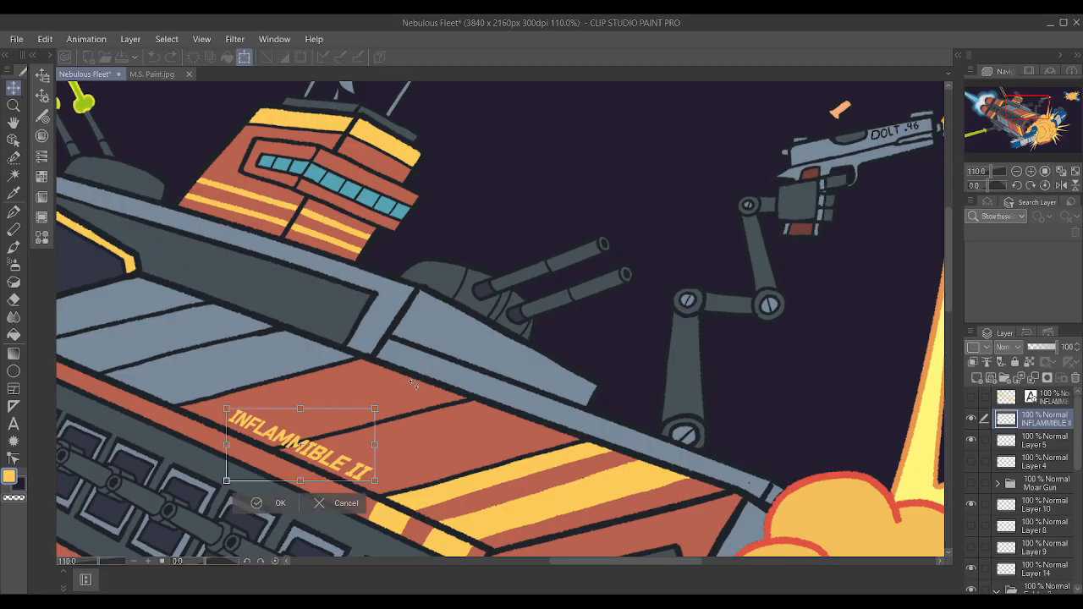
mouse_move(376, 408)
left_mouse_down()
mouse_move(413, 394)
mouse_move(373, 430)
left_mouse_up()
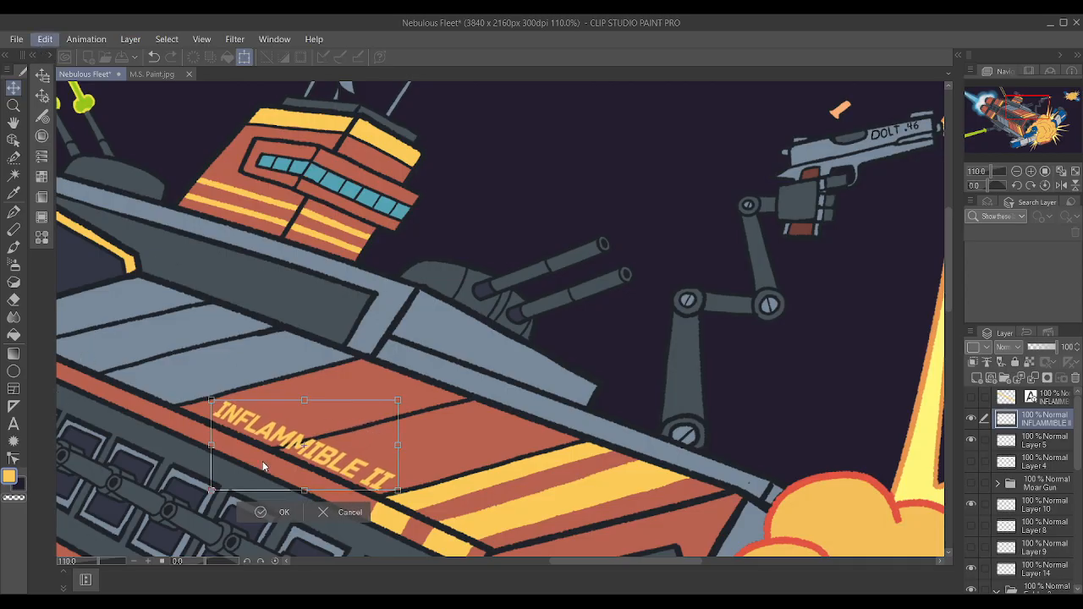
left_click_drag(212, 491, 219, 480)
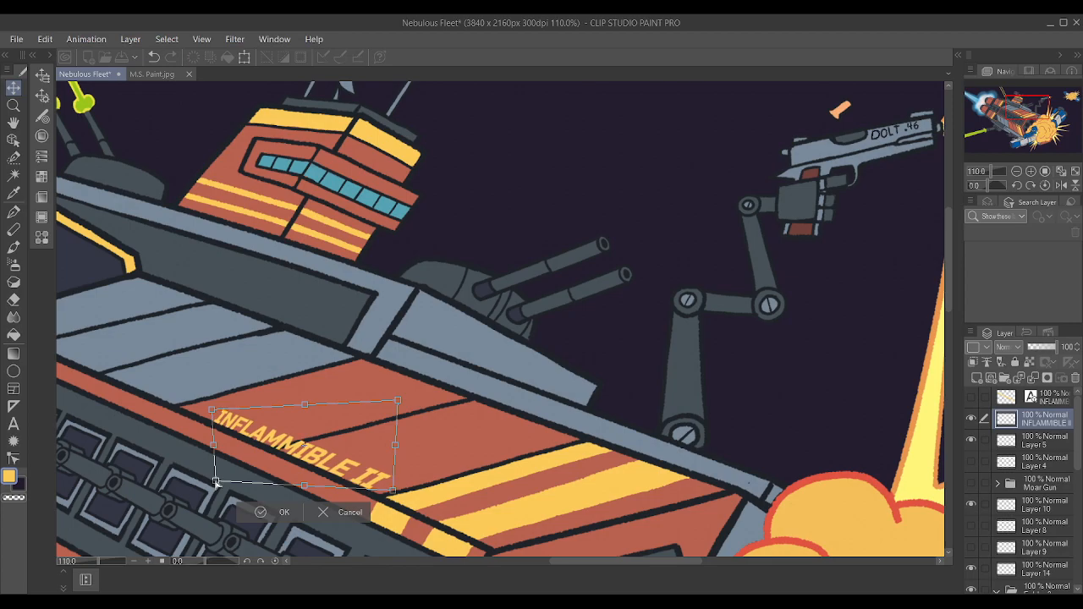
left_click_drag(266, 439, 269, 437)
left_click_drag(308, 400, 311, 407)
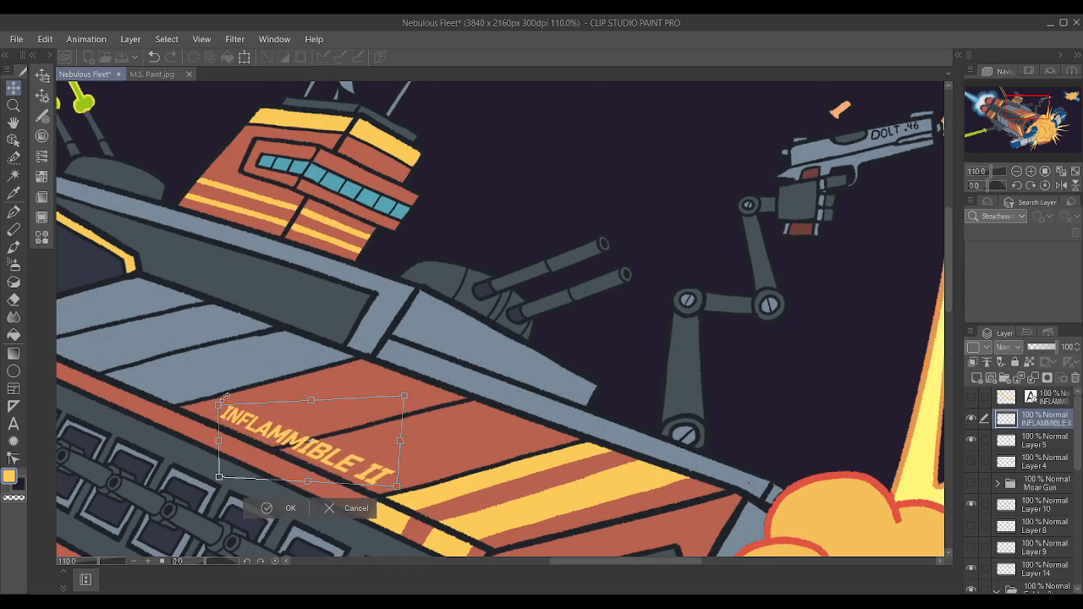
left_click_drag(219, 406, 219, 402)
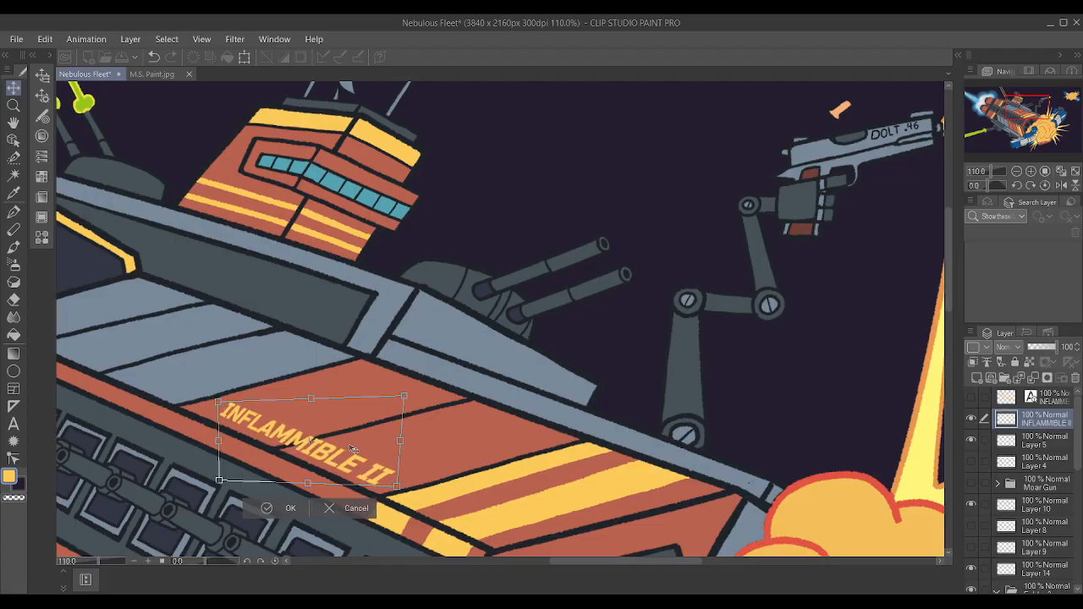
key("Return")
Show the original "INFLAMMIBLE II" text layer and hide its distorted rasterized copy.
scroll(385, 429, "down", 3)
scroll(320, 413, "down", 1)
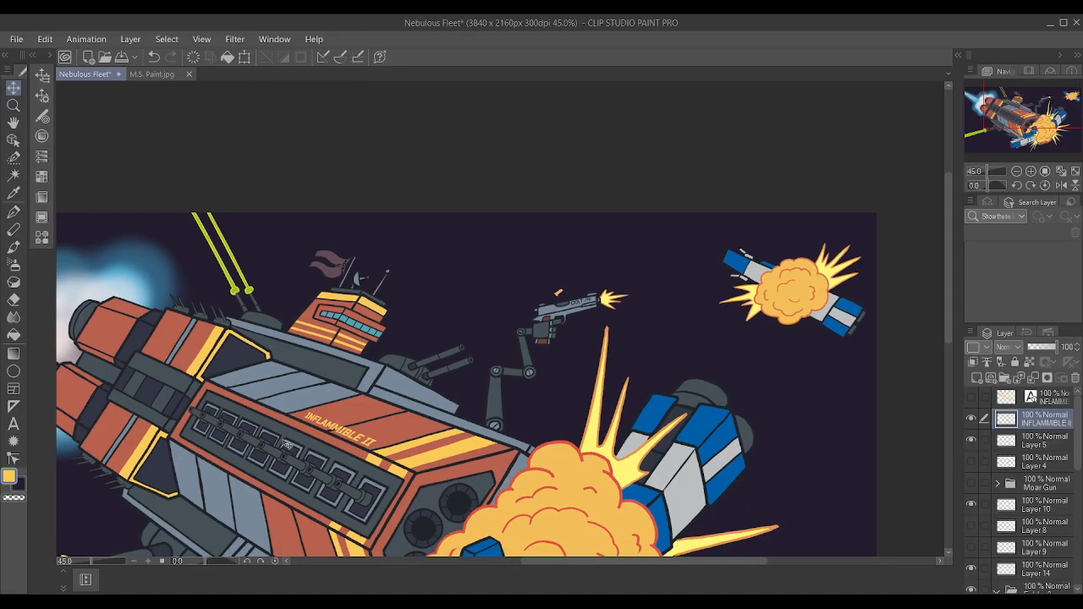
scroll(467, 208, "down", 2)
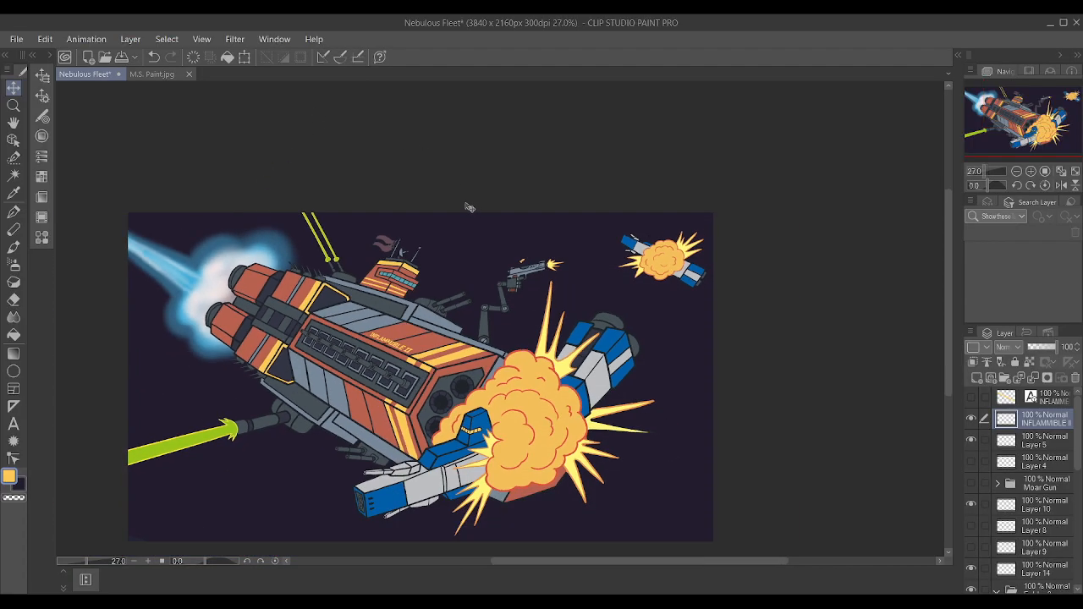
scroll(433, 241, "up", 1)
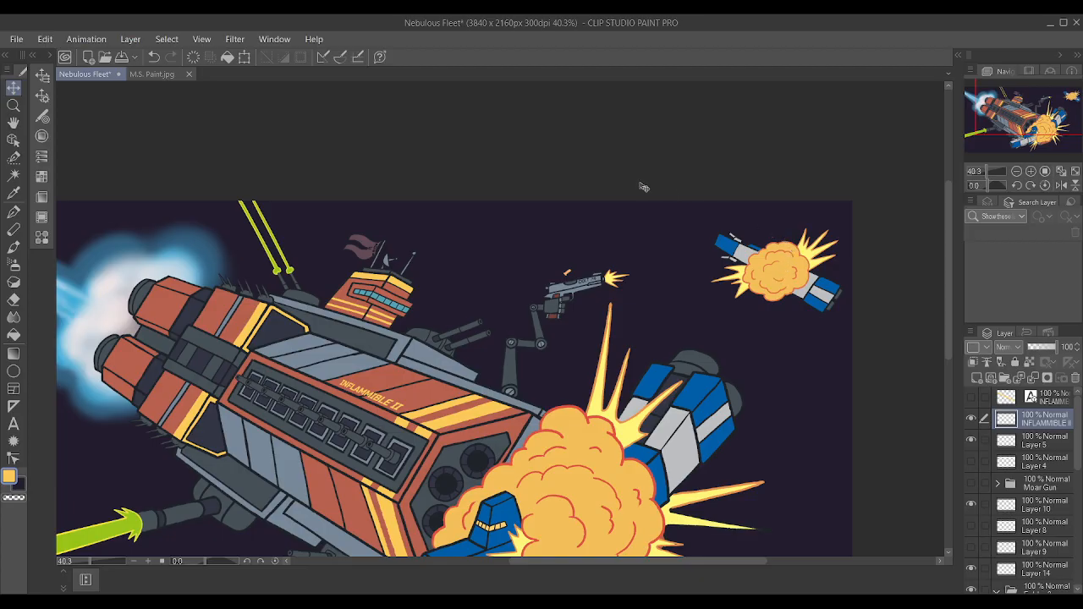
scroll(617, 199, "down", 2)
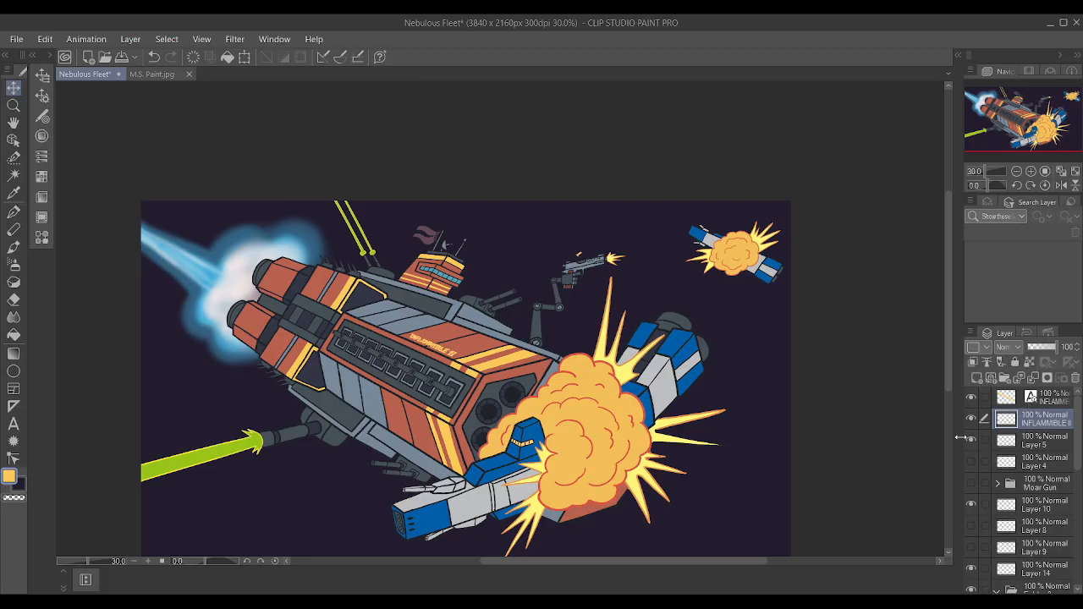
left_click(972, 418)
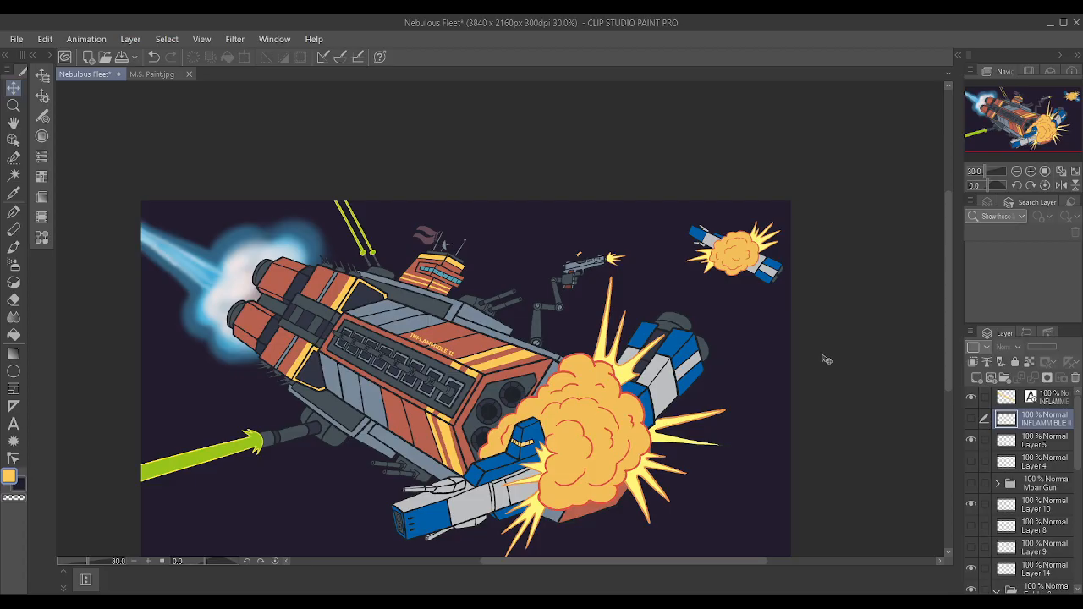
Hide Layer 5, check Layer 10 by toggling its visibility, and review the whole illustration with the original lettering.
scroll(670, 244, "up", 5)
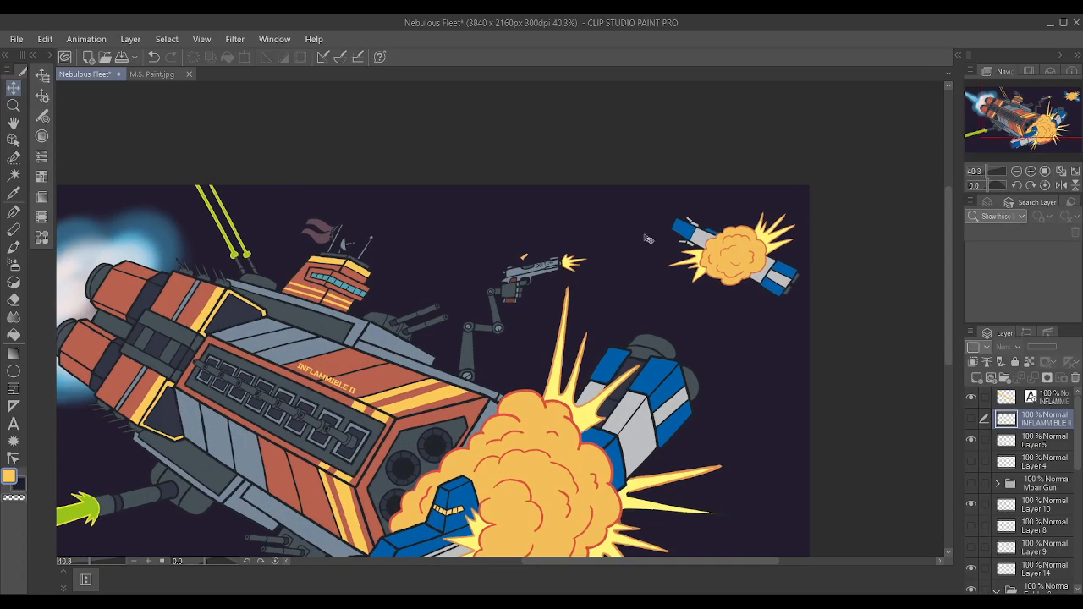
scroll(589, 240, "down", 3)
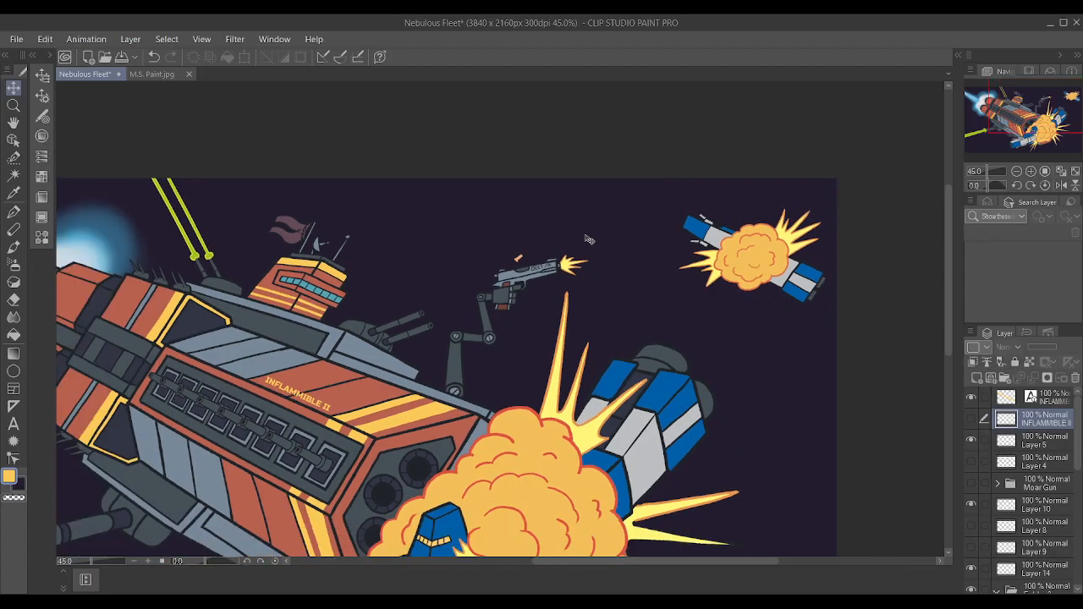
scroll(446, 401, "up", 2)
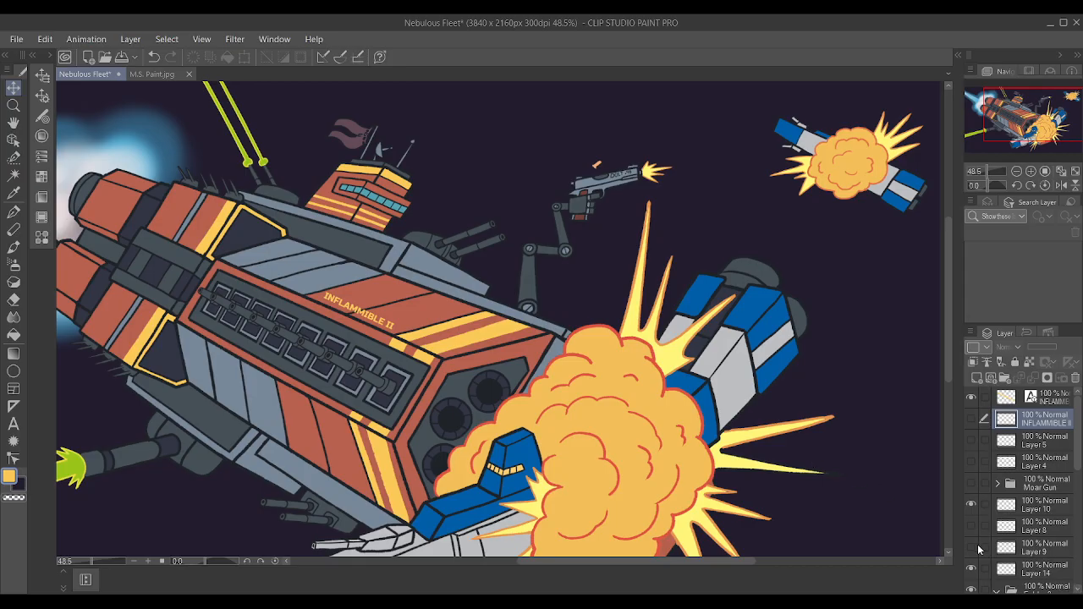
left_click(972, 504)
scroll(549, 319, "down", 2)
scroll(548, 319, "down", 2)
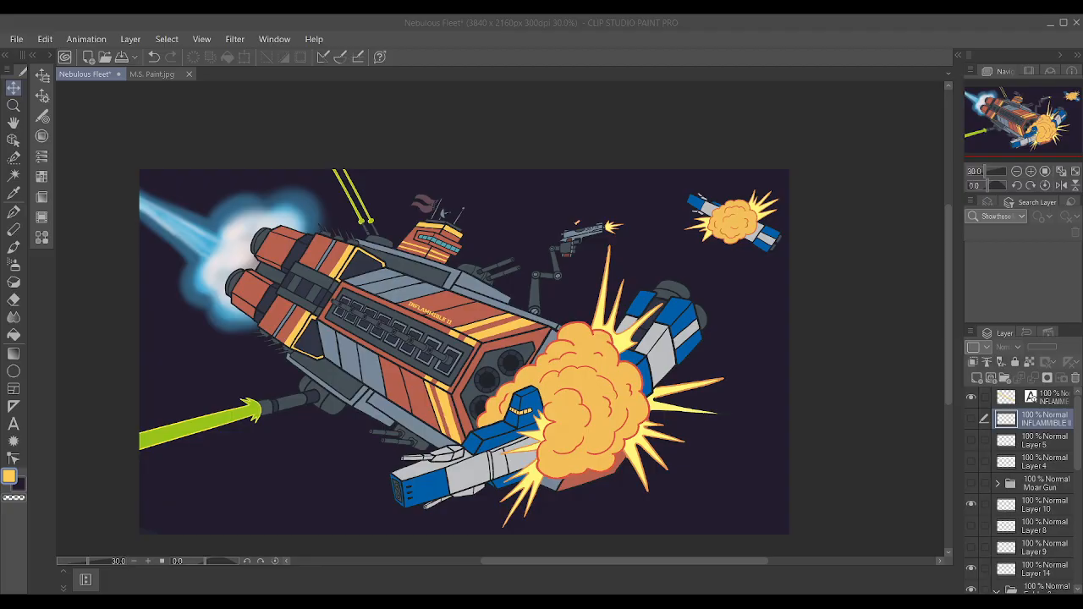
key("alt+Tab")
key("alt+Tab")
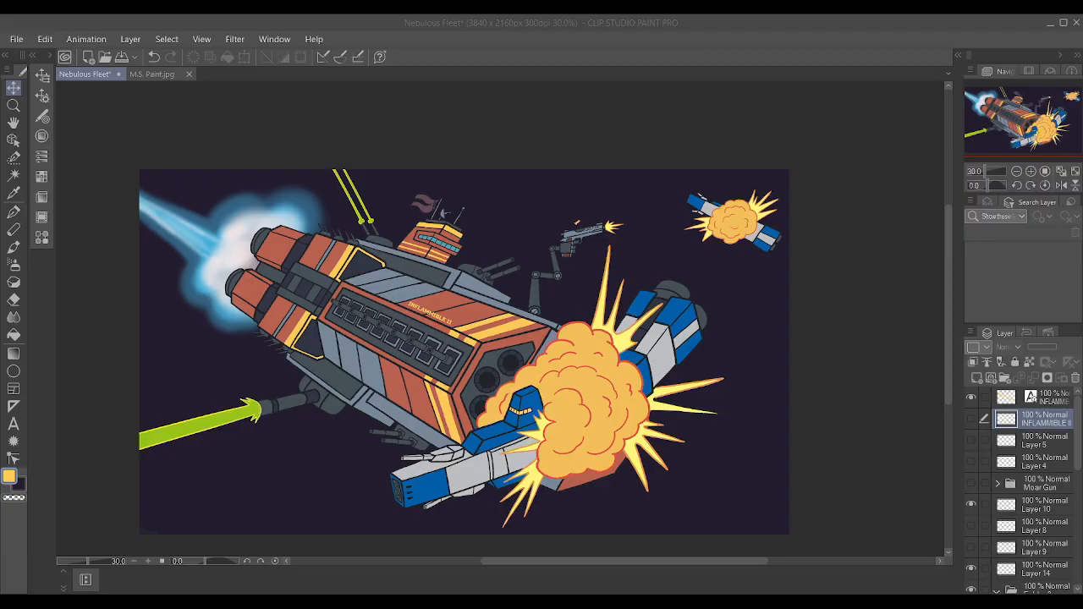